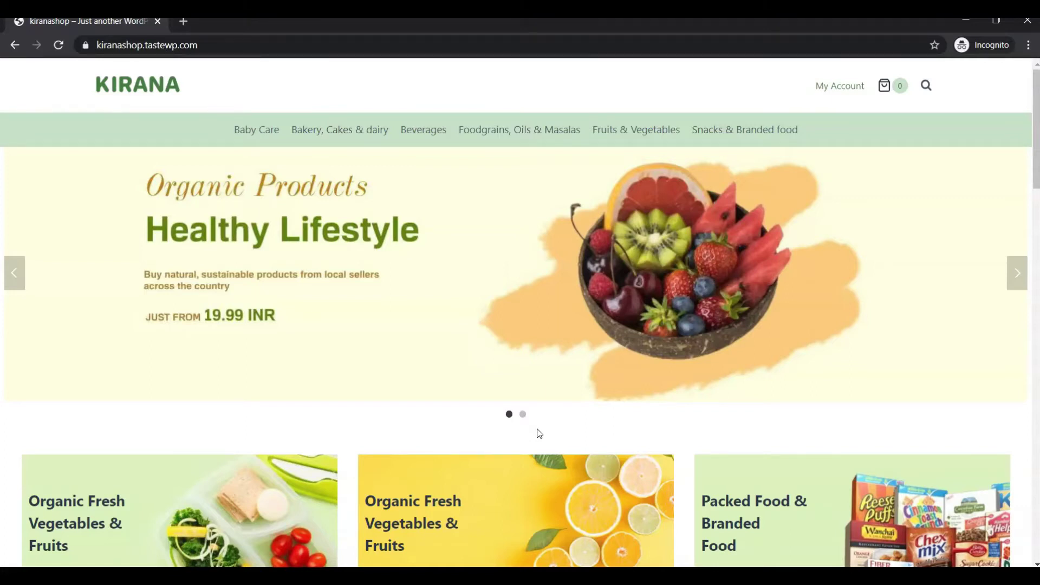
Step: Scroll down through the Kirana storefront homepage
scroll(539, 433, "down", 3)
scroll(539, 434, "up", 3)
scroll(539, 434, "down", 1)
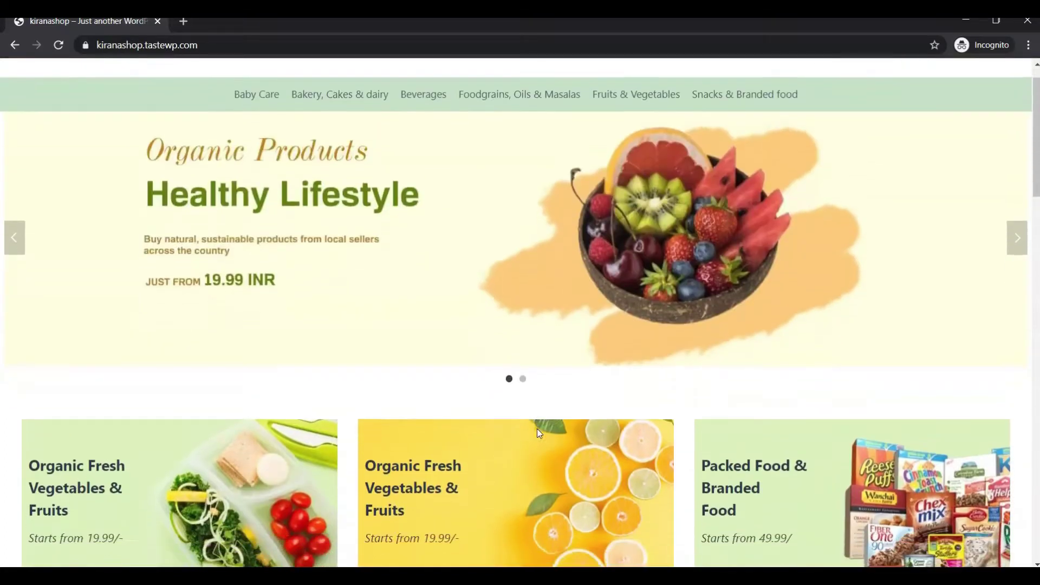
scroll(538, 432, "down", 4)
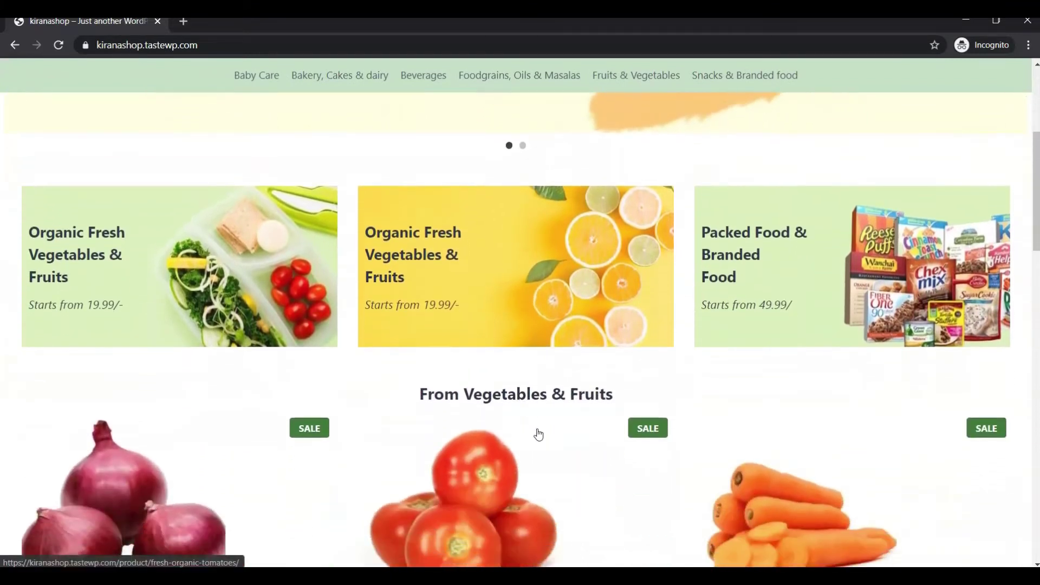
scroll(539, 434, "down", 5)
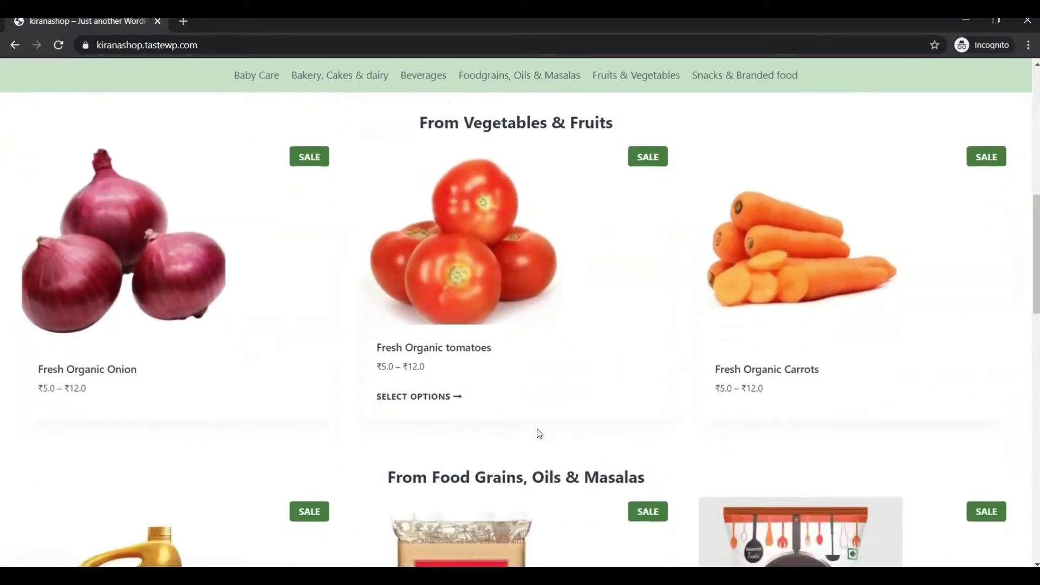
scroll(539, 433, "down", 6)
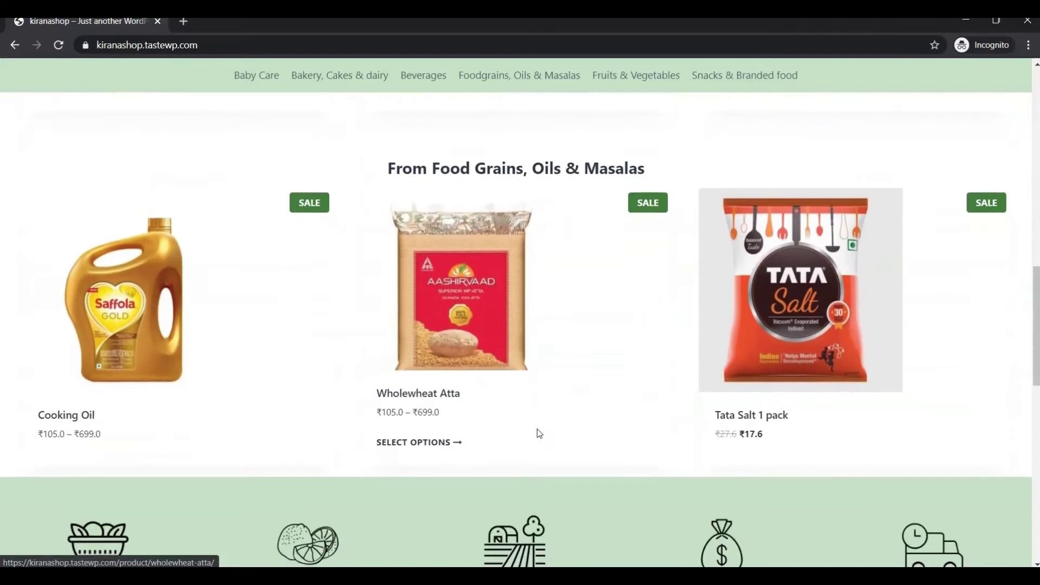
scroll(539, 433, "down", 2)
scroll(538, 433, "down", 9)
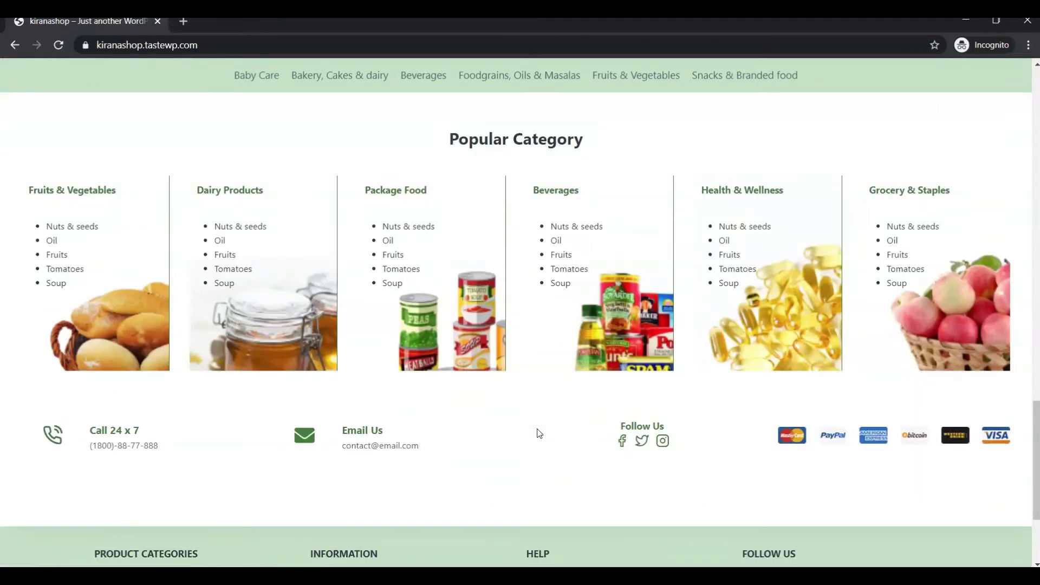
scroll(539, 433, "down", 3)
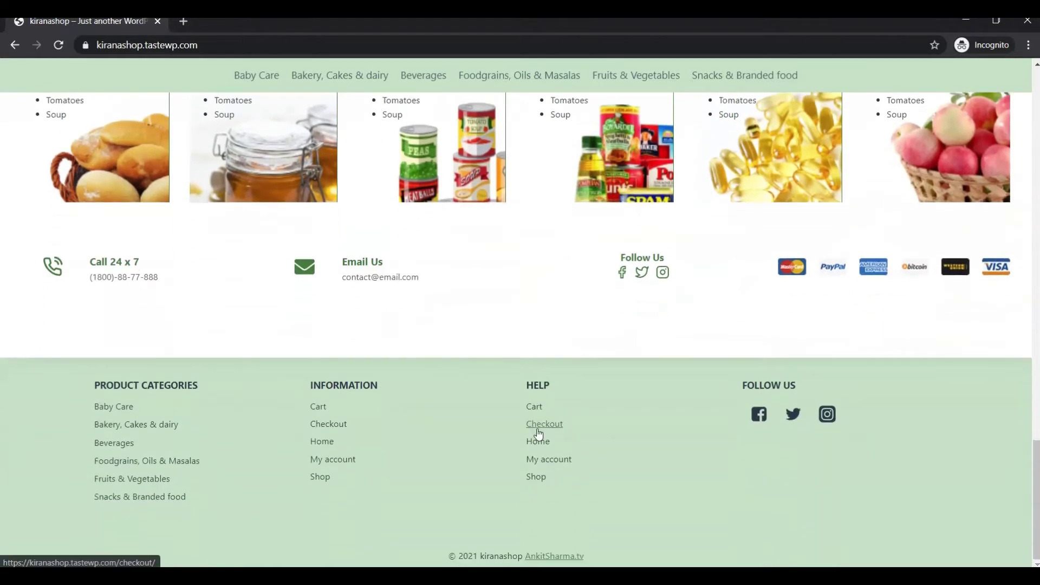
left_click(731, 357)
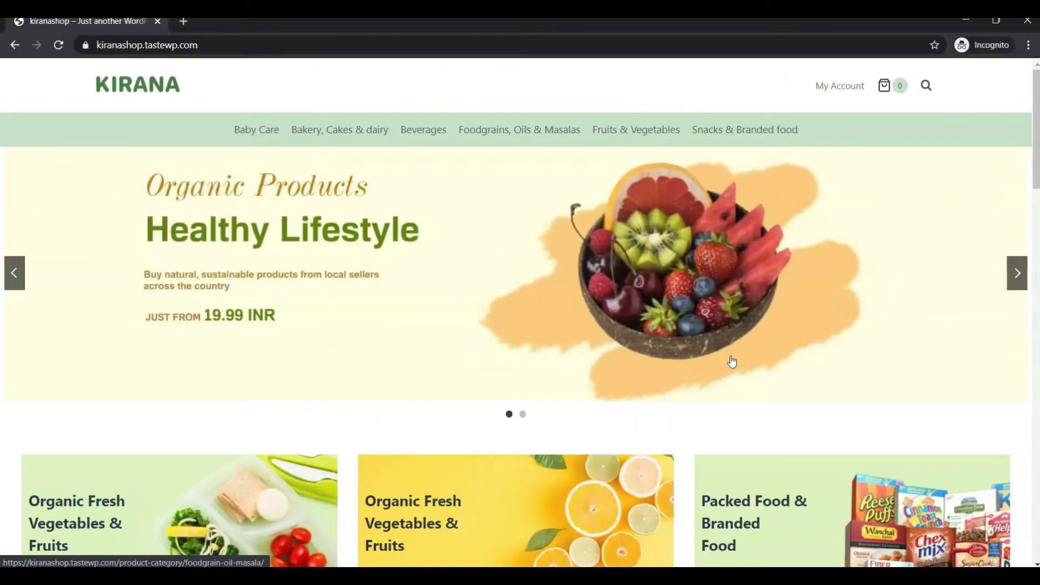
Step: Scroll further, then reload the shop homepage from the header logo
scroll(732, 362, "down", 3)
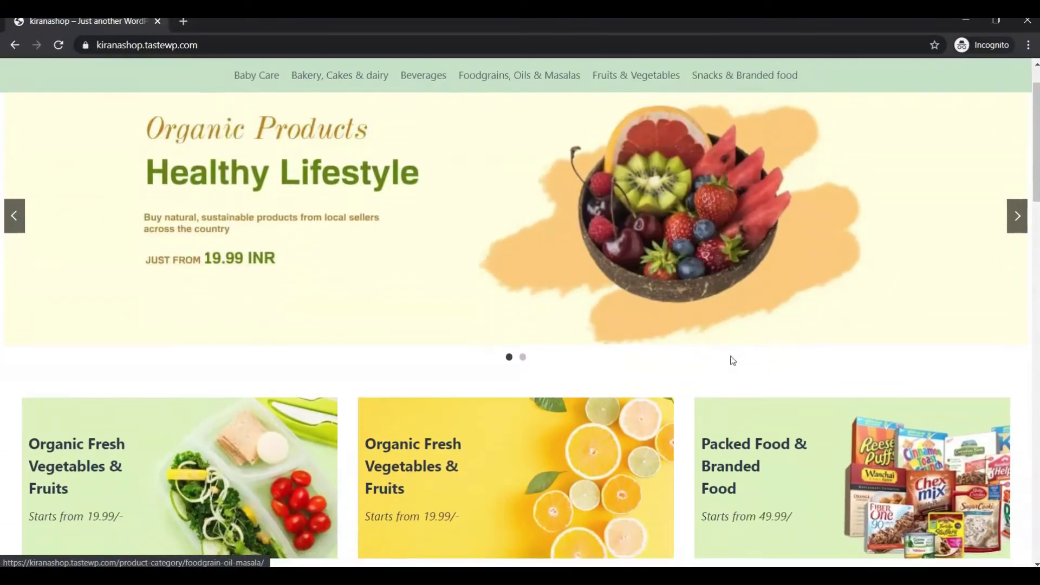
scroll(731, 361, "down", 3)
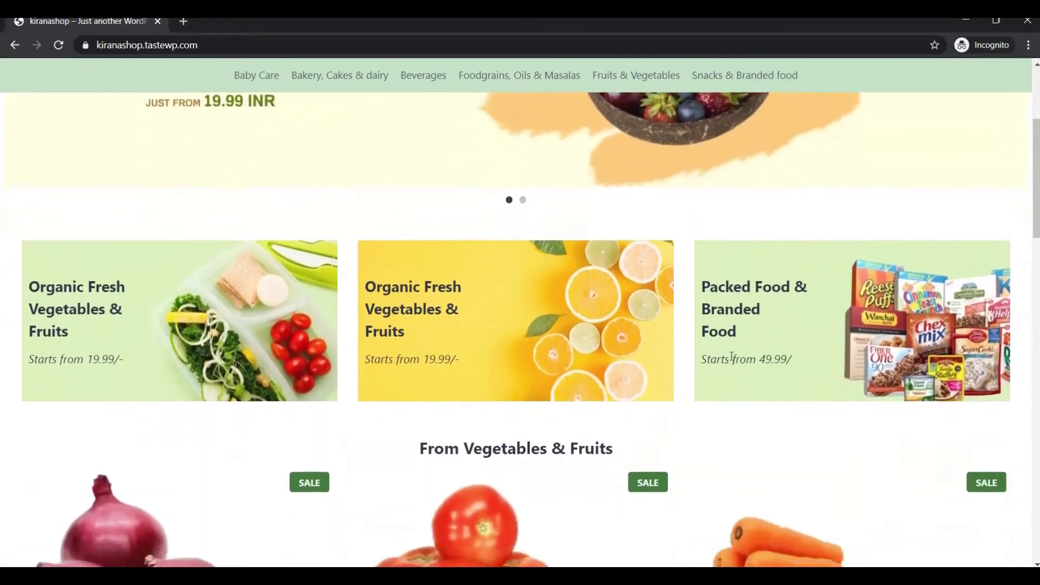
scroll(731, 361, "down", 2)
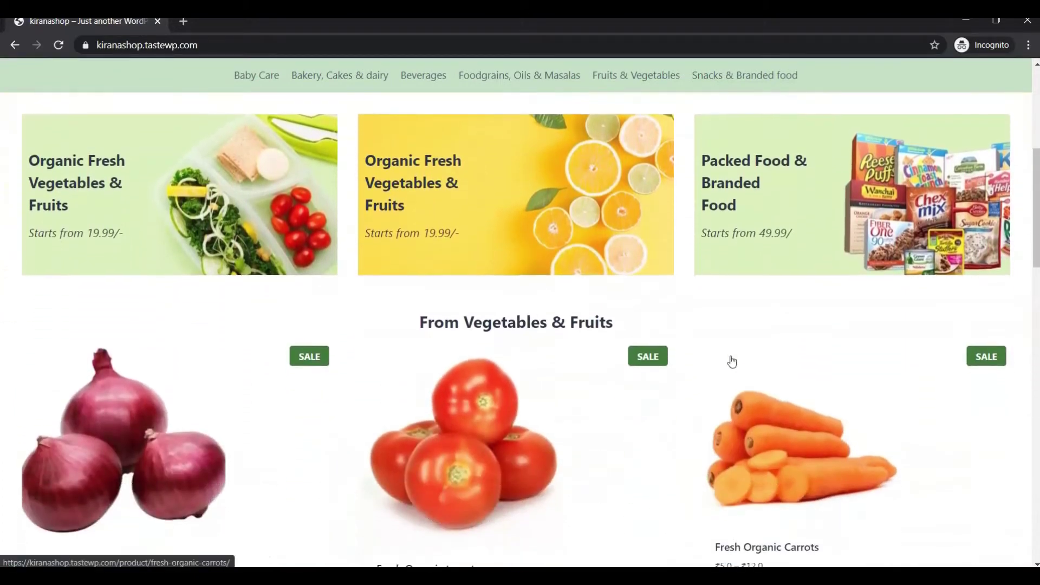
scroll(732, 361, "up", 8)
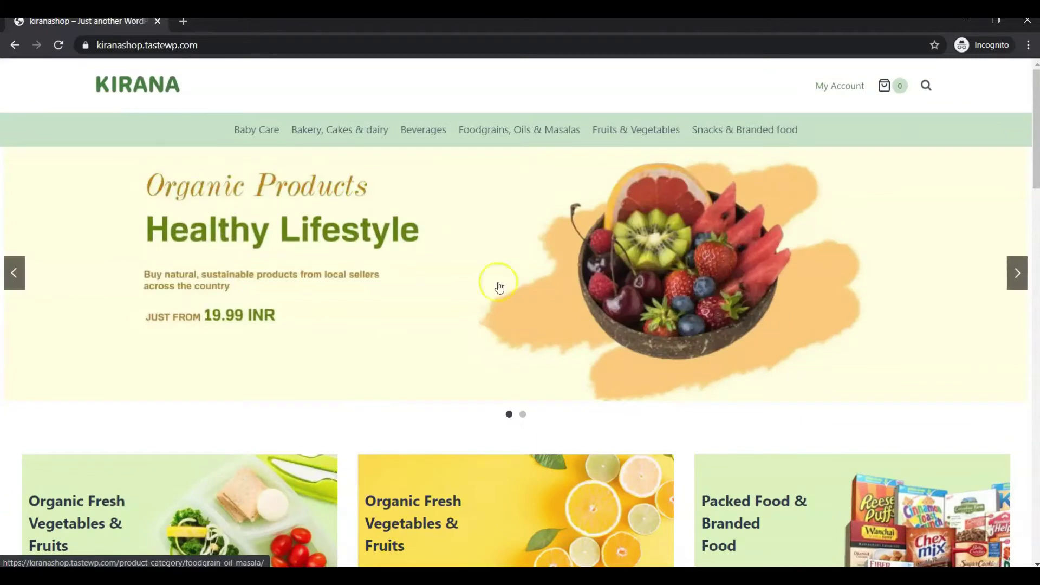
left_click(137, 89)
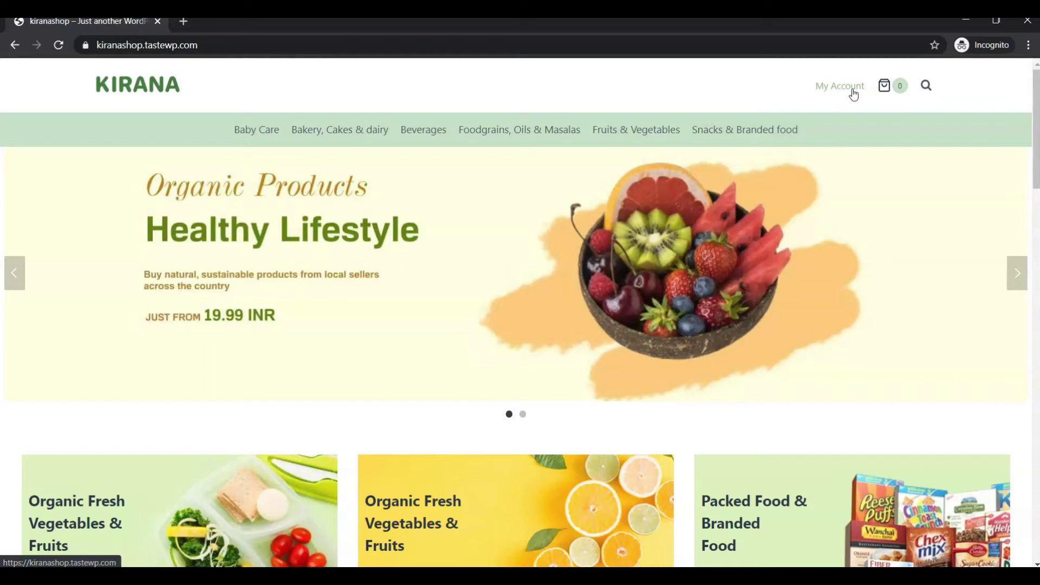
Step: View the empty shopping cart, then bring up the full-page product search box
left_click(884, 87)
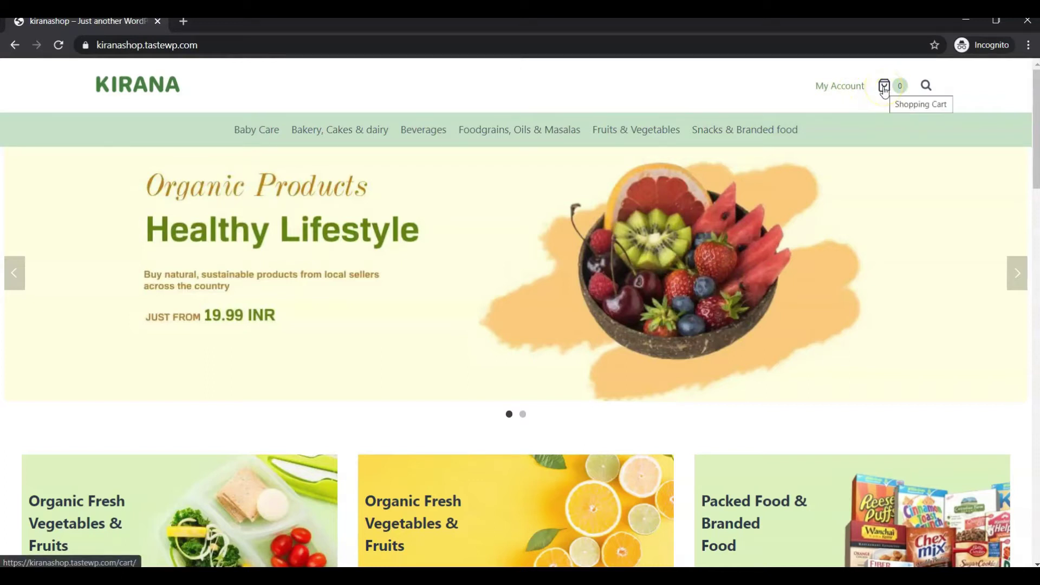
left_click(686, 278)
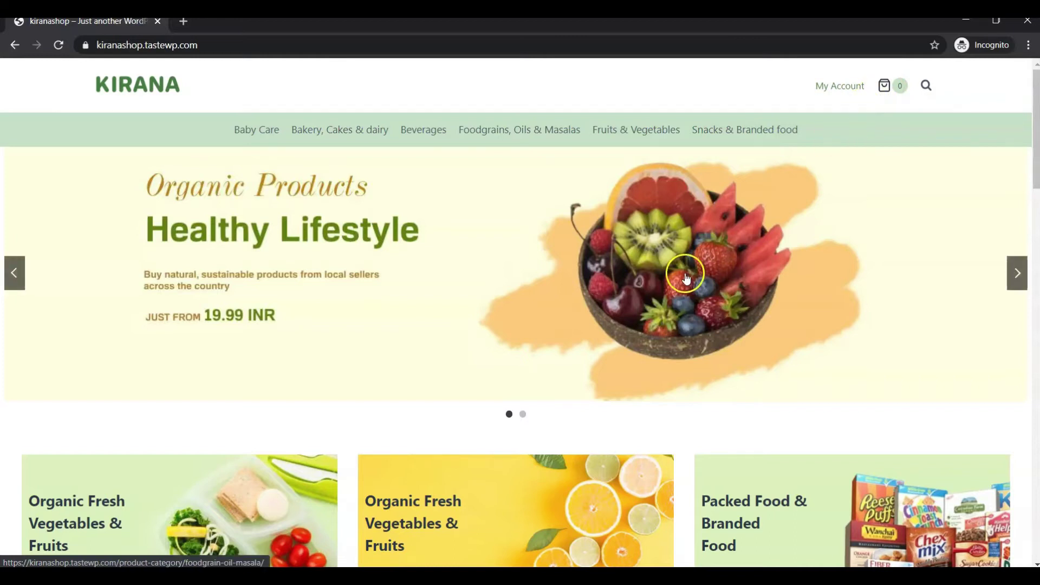
left_click(883, 87)
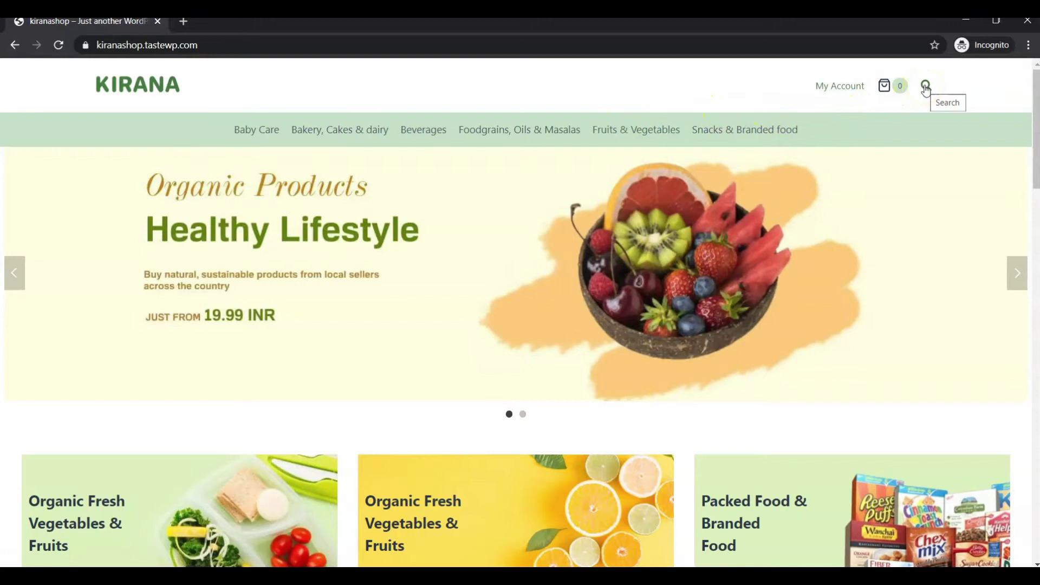
left_click(925, 86)
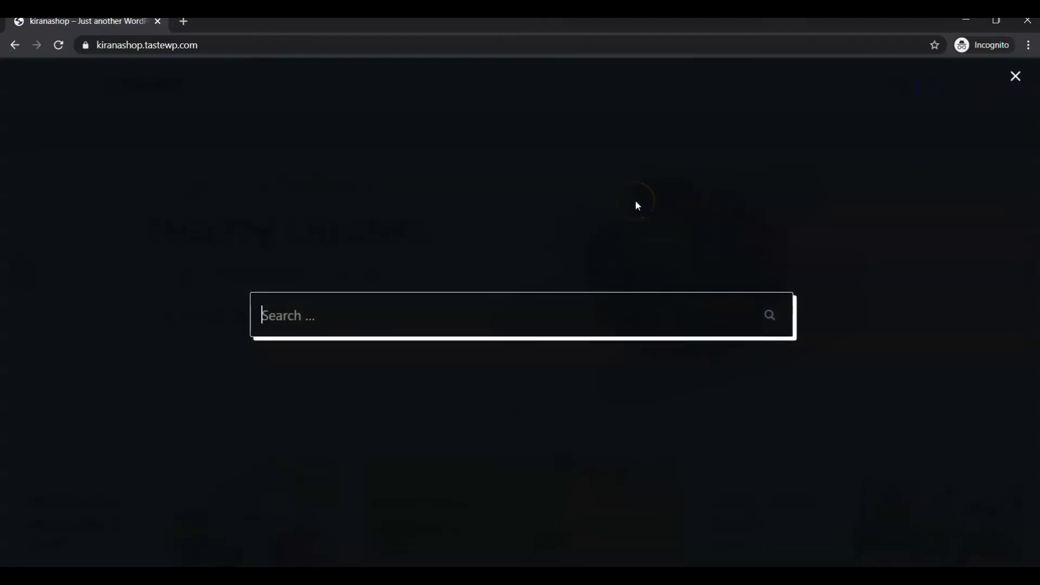
Step: Dismiss the product search overlay with its top-right X
left_click(1013, 82)
left_click(574, 247)
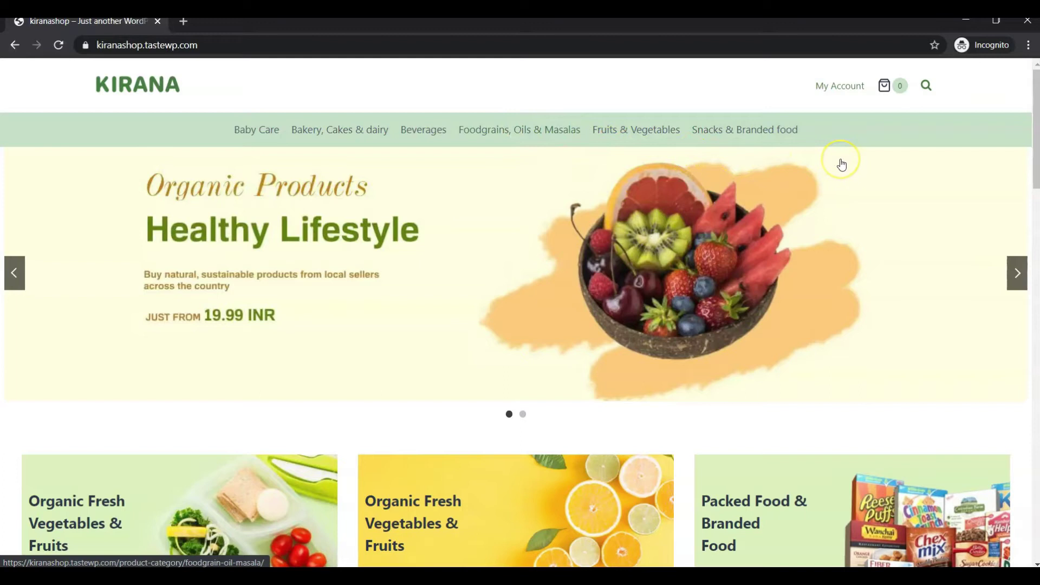
Step: Advance the homepage banner slider to the Farm To Table slide
scroll(692, 251, "down", 2)
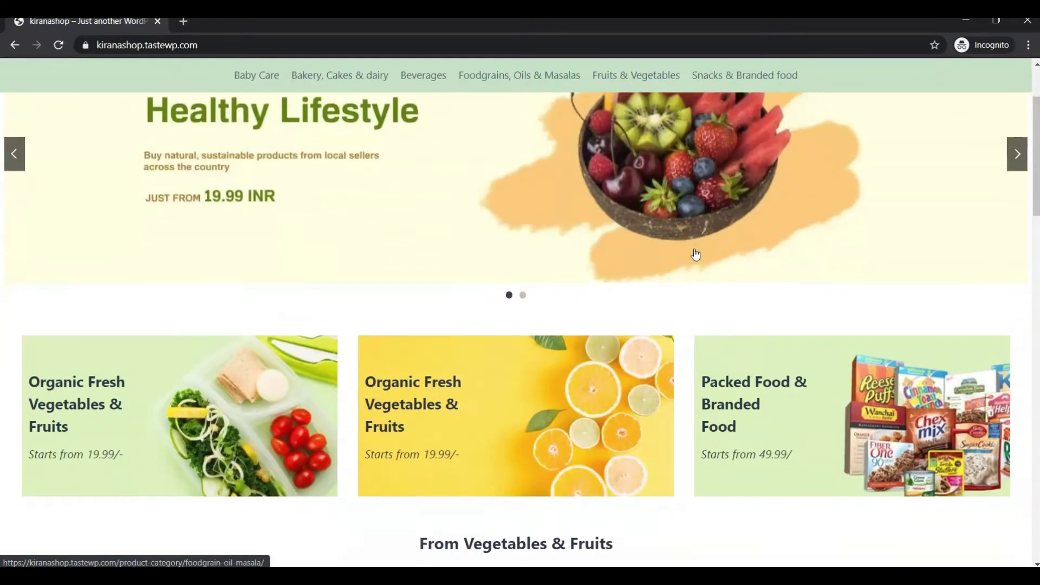
scroll(691, 211, "up", 2)
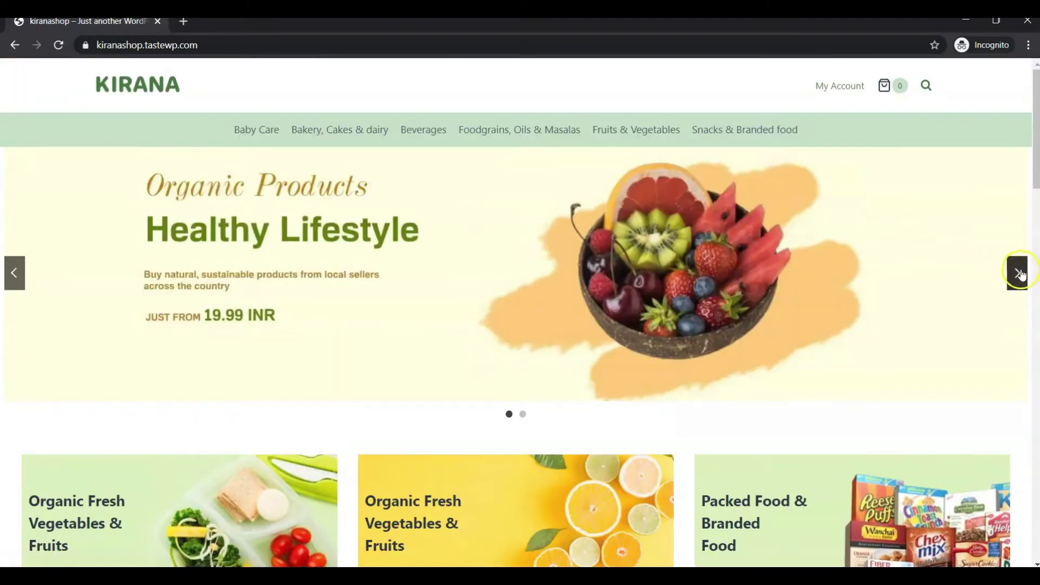
left_click(1017, 274)
left_click(1017, 273)
left_click(1018, 274)
Step: Select, then deselect, the Organic Fresh Vegetables & Fruits card title
scroll(691, 241, "down", 3)
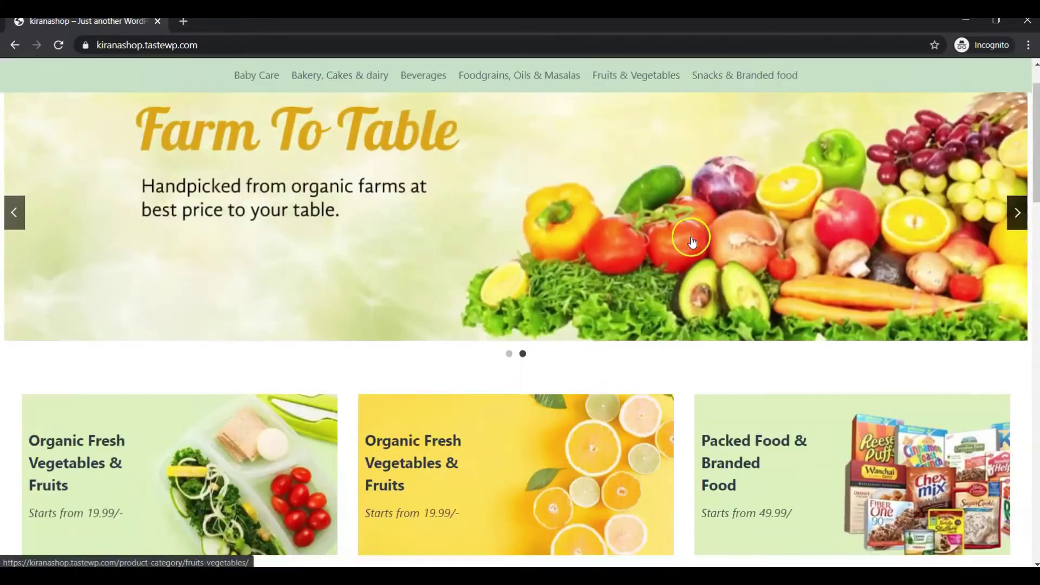
scroll(692, 240, "down", 2)
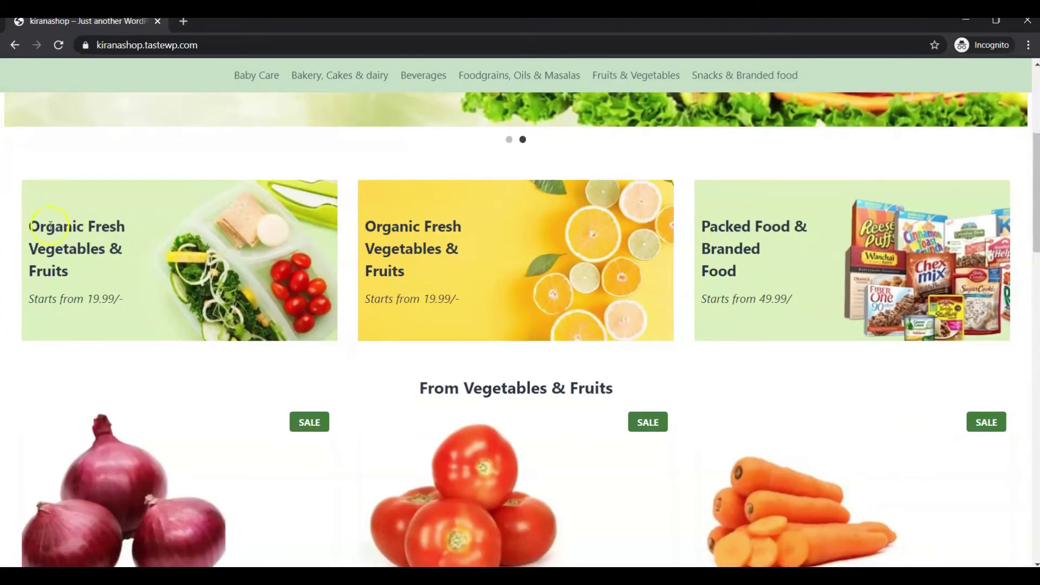
left_click_drag(49, 226, 119, 275)
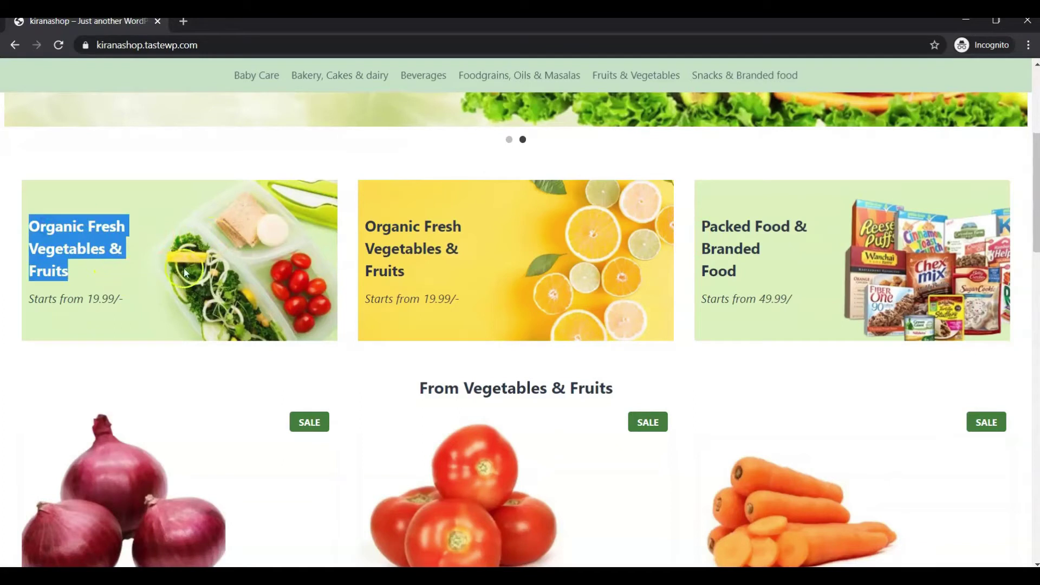
left_click(225, 278)
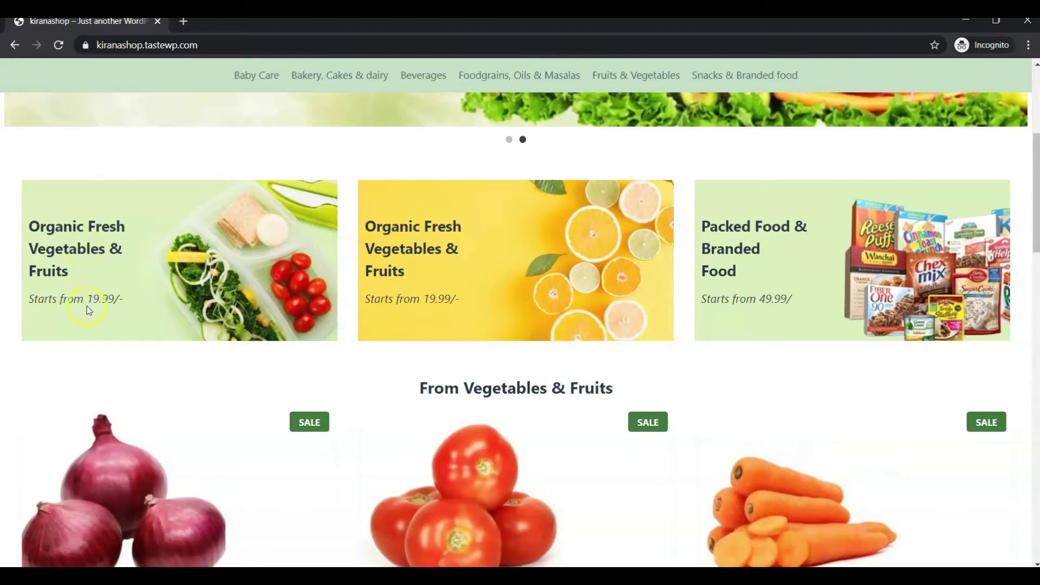
scroll(76, 306, "down", 4)
double_click(516, 172)
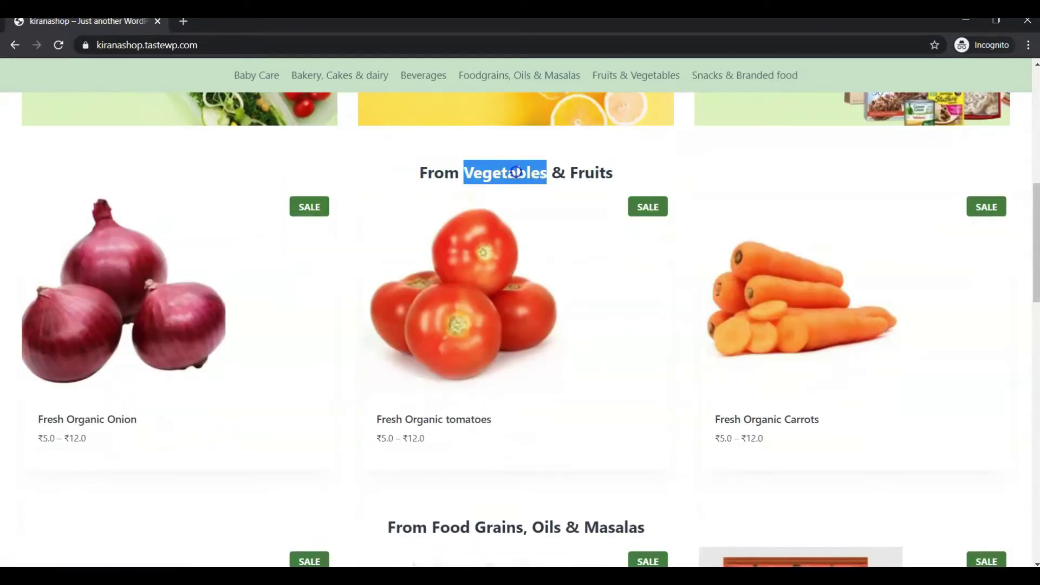
triple_click(516, 173)
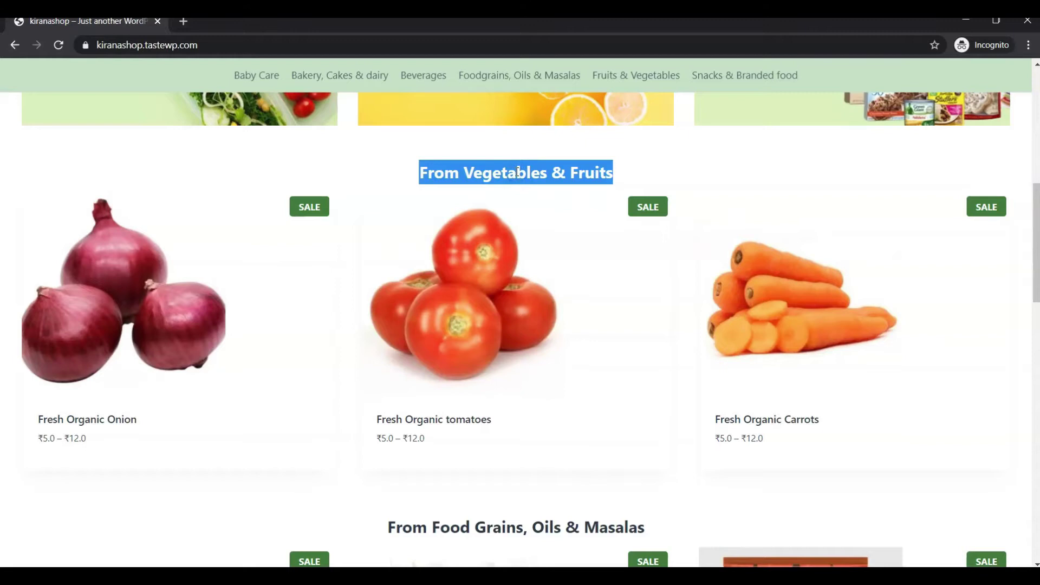
left_click(517, 173)
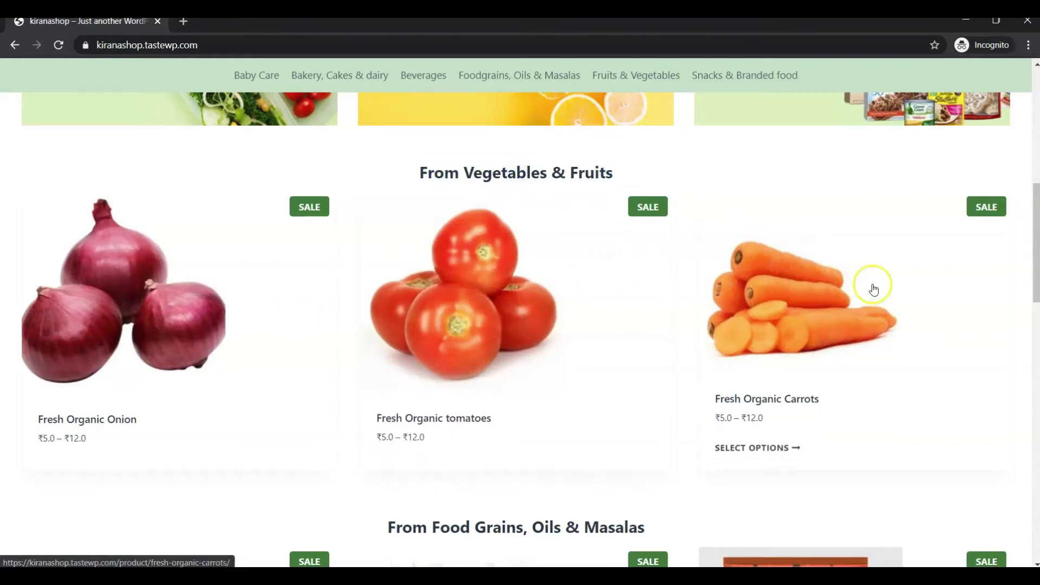
scroll(873, 288, "down", 2)
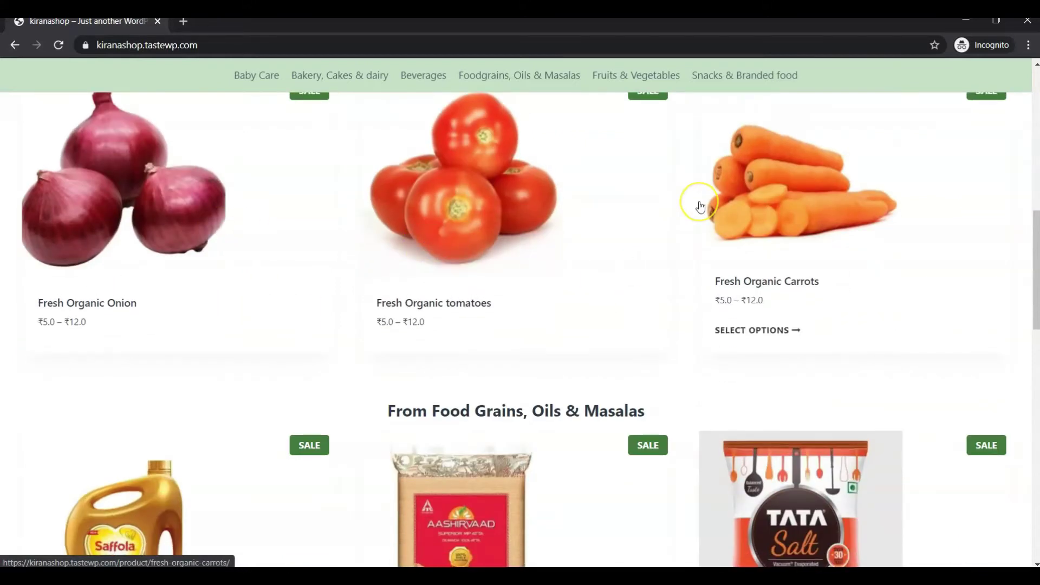
scroll(700, 206, "up", 3)
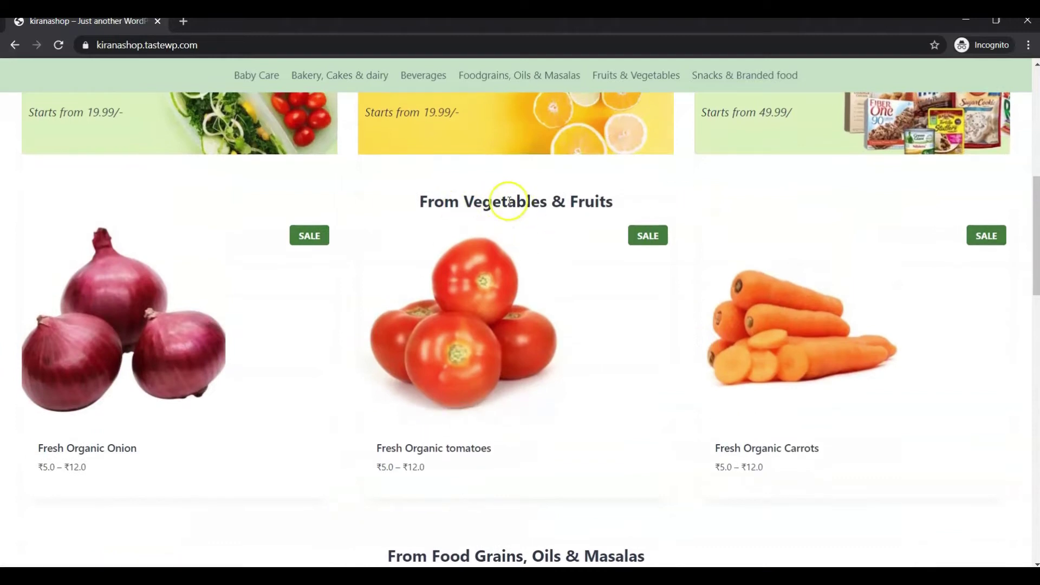
scroll(507, 202, "down", 4)
scroll(488, 368, "down", 2)
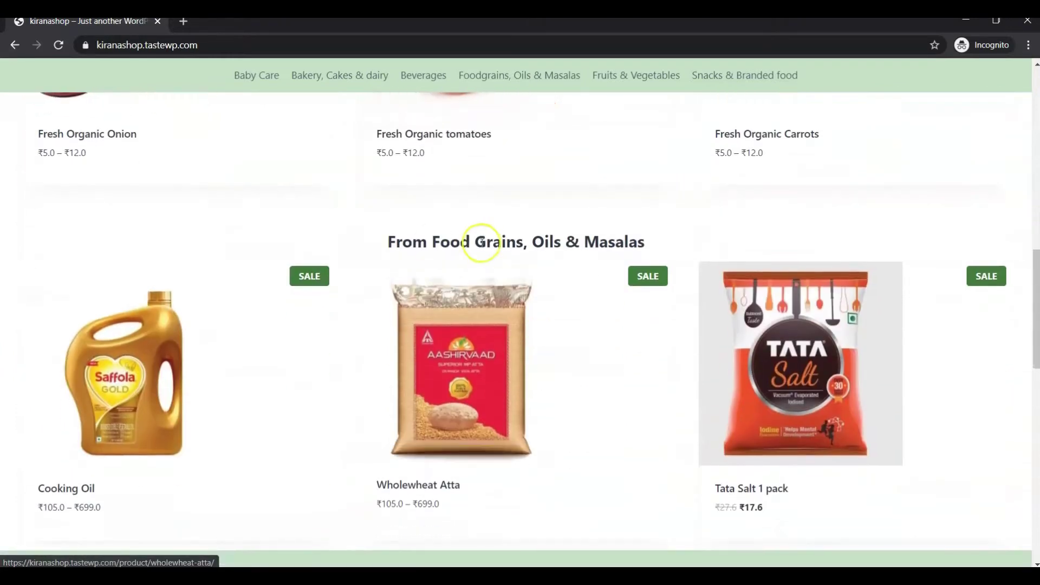
scroll(563, 257, "up", 3)
mouse_move(564, 260)
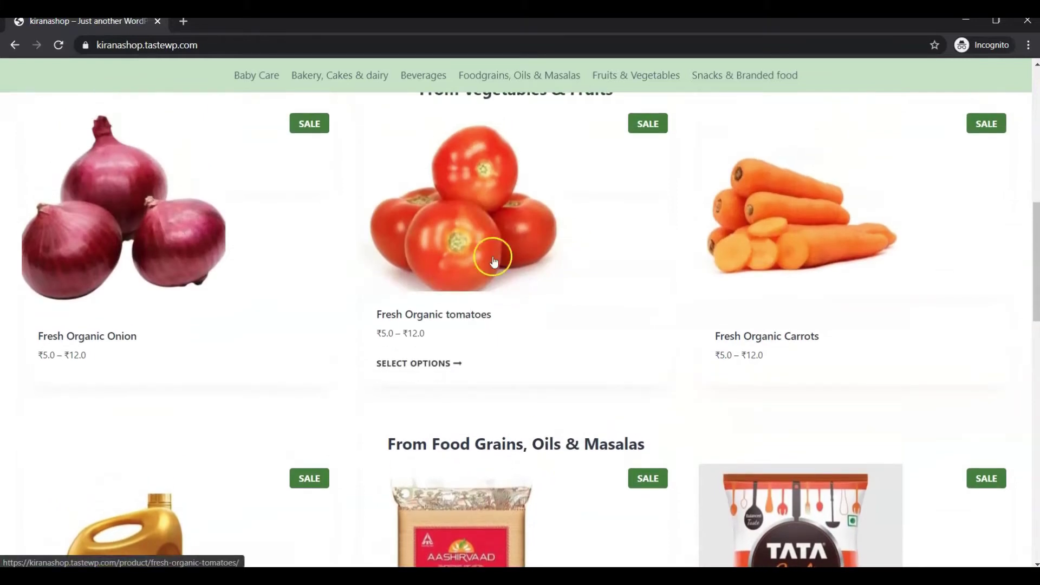
mouse_move(323, 253)
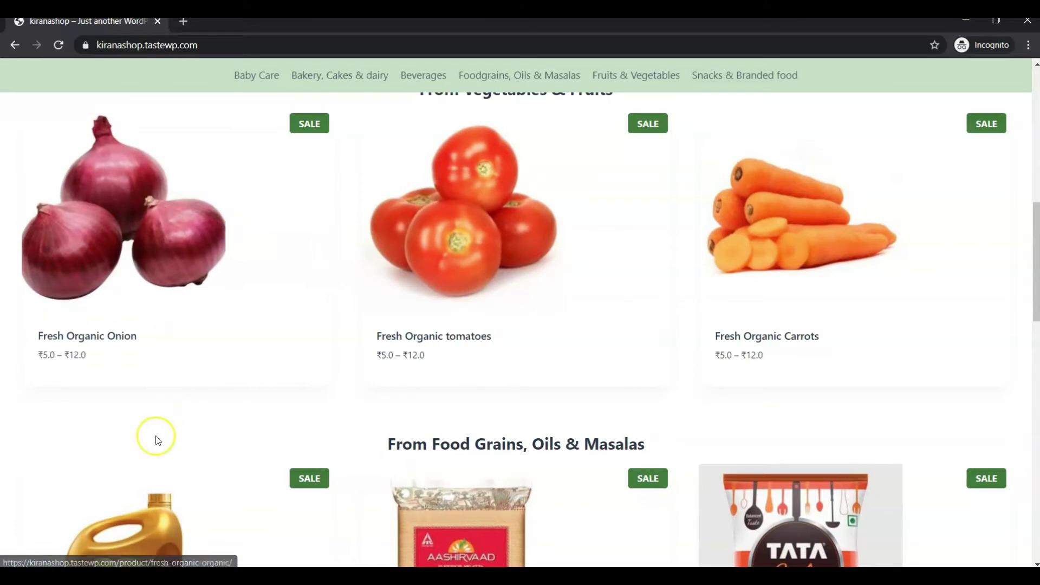
mouse_move(499, 289)
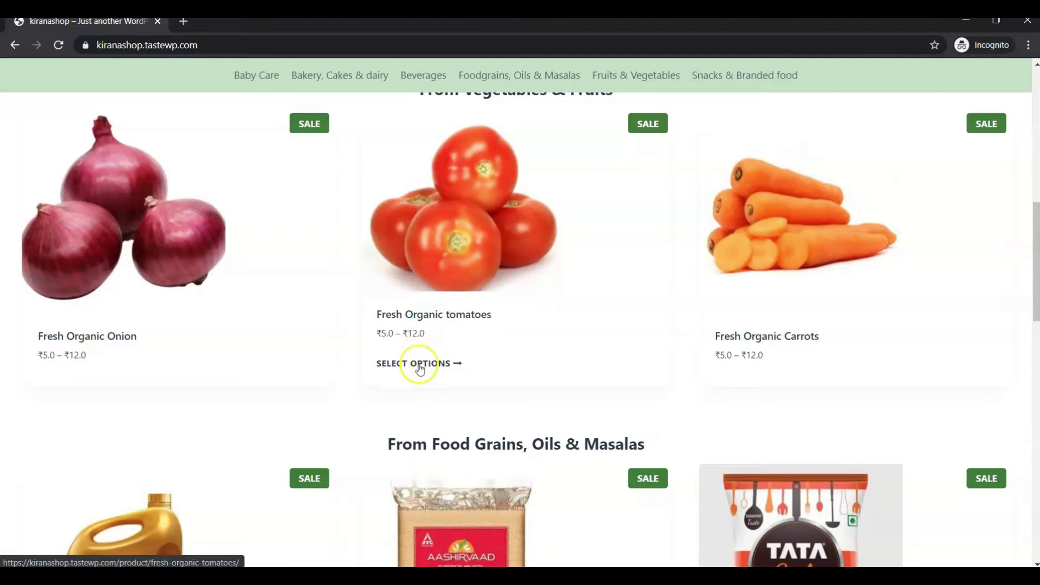
scroll(520, 295, "down", 5)
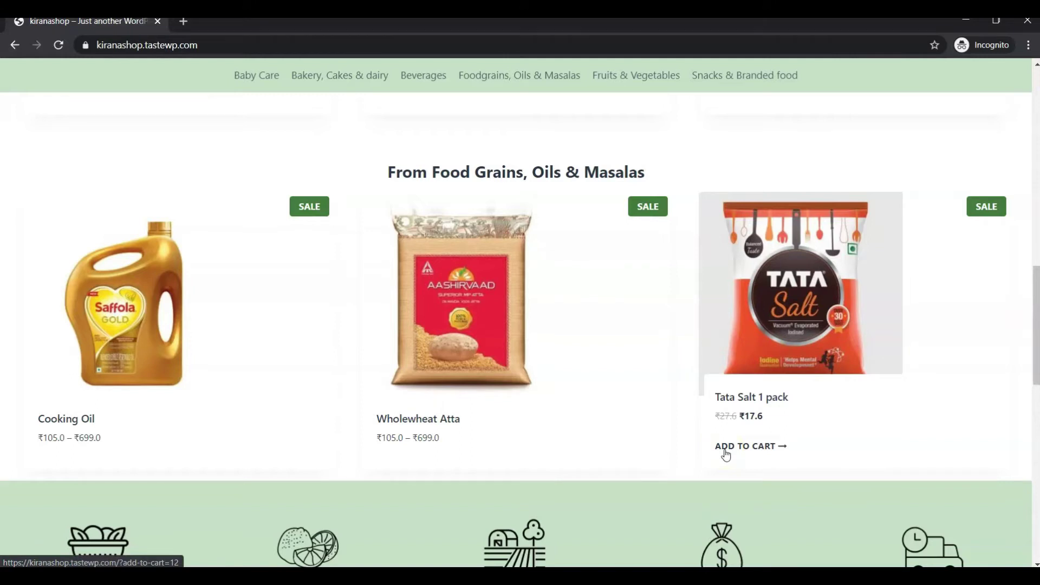
scroll(725, 455, "down", 7)
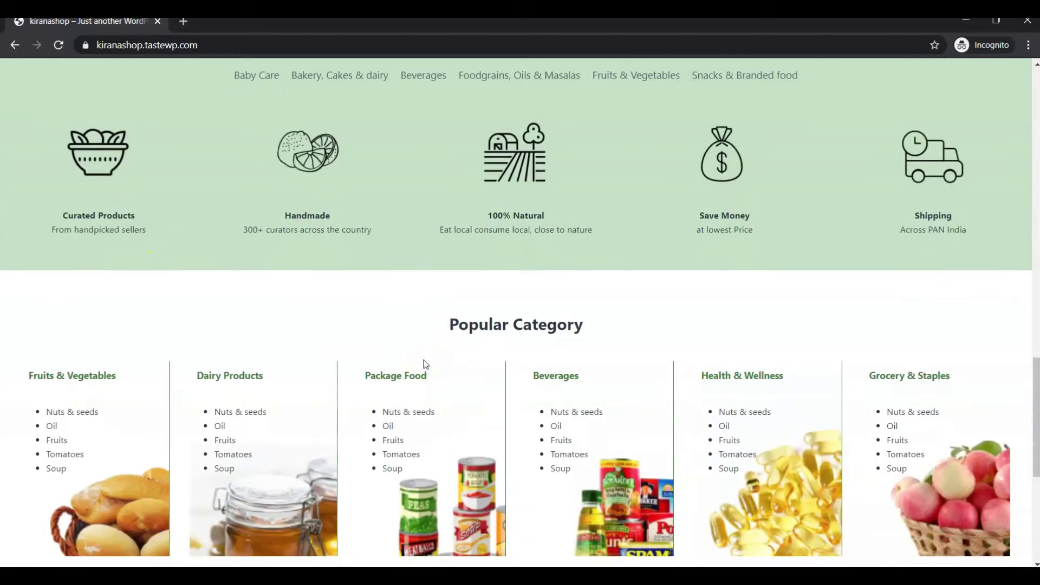
scroll(426, 364, "down", 3)
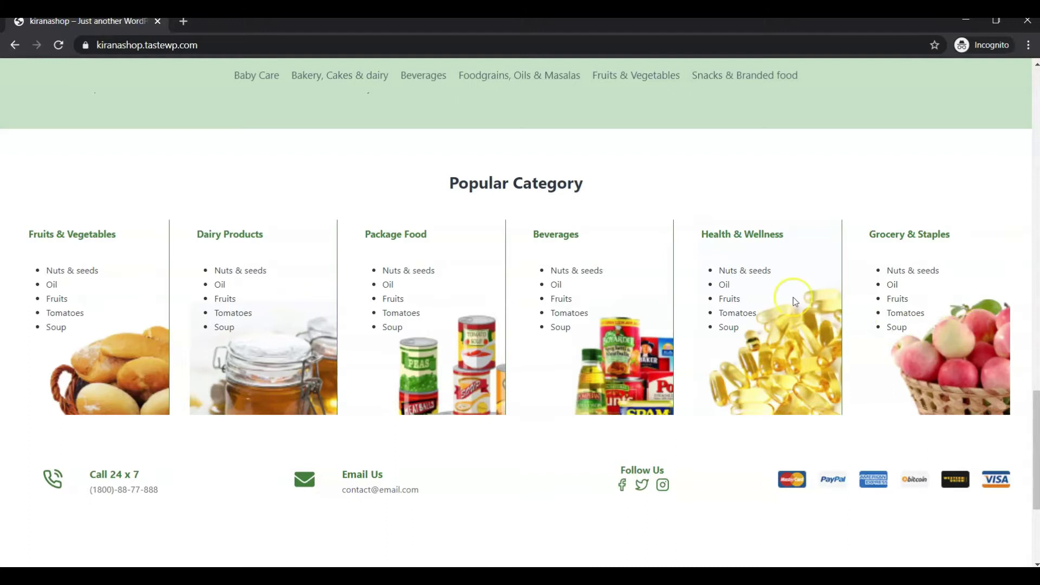
scroll(796, 299, "down", 4)
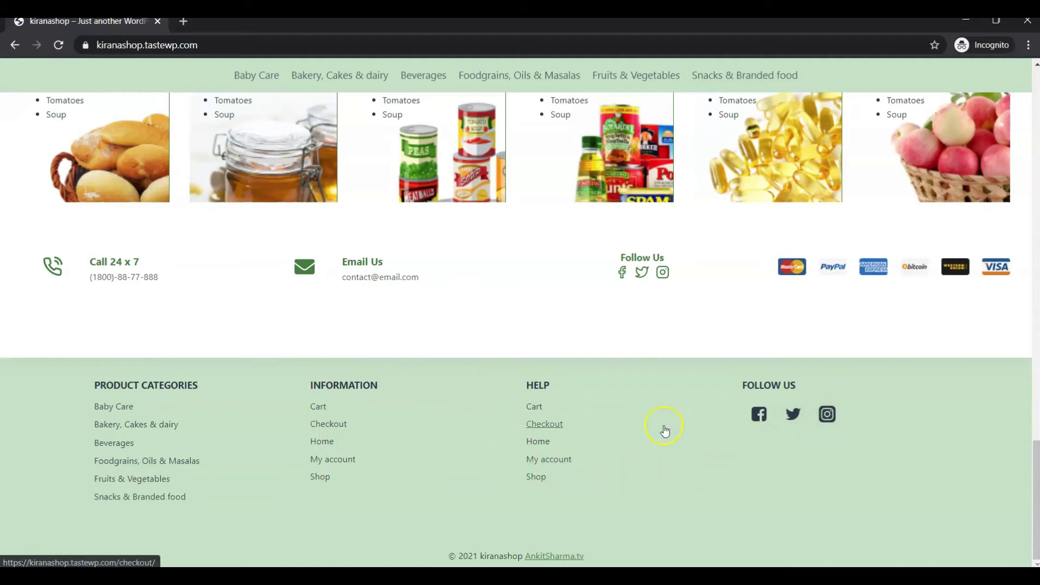
scroll(613, 436, "up", 15)
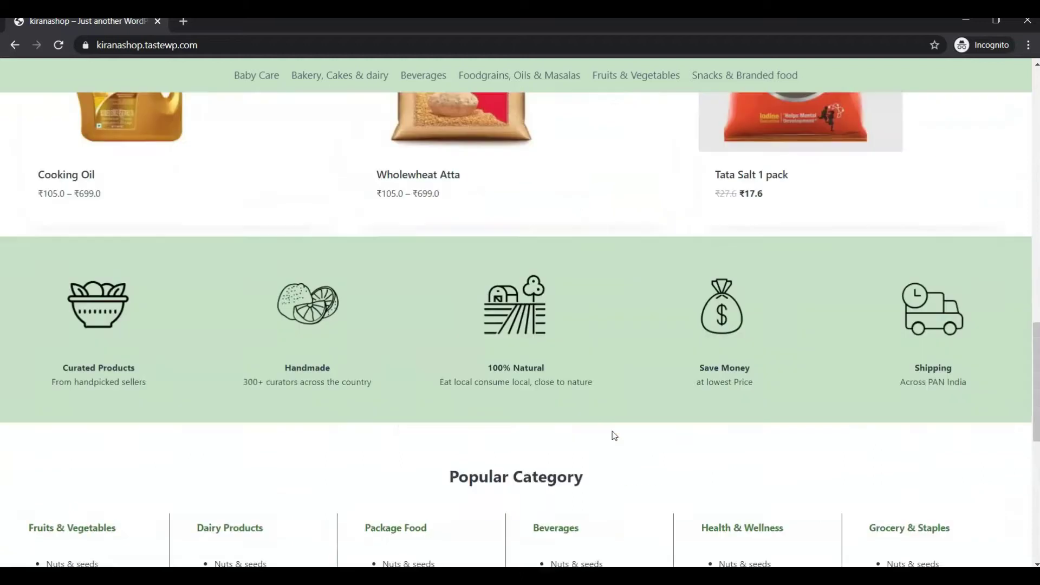
Step: Open the Tata Salt 1 pack product page with its ₹17.6 sale price
left_click(612, 436)
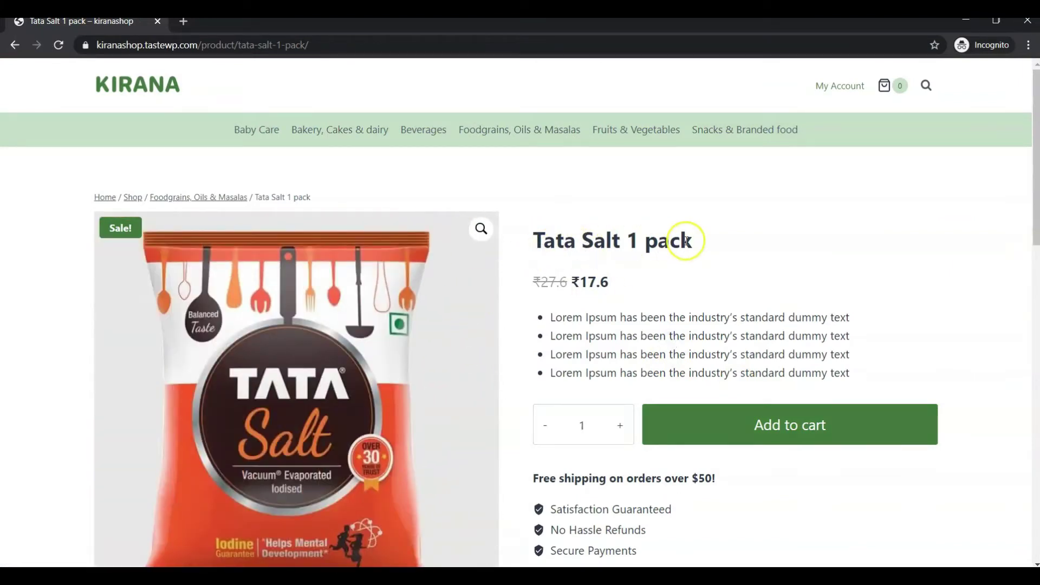
left_click_drag(611, 284, 588, 283)
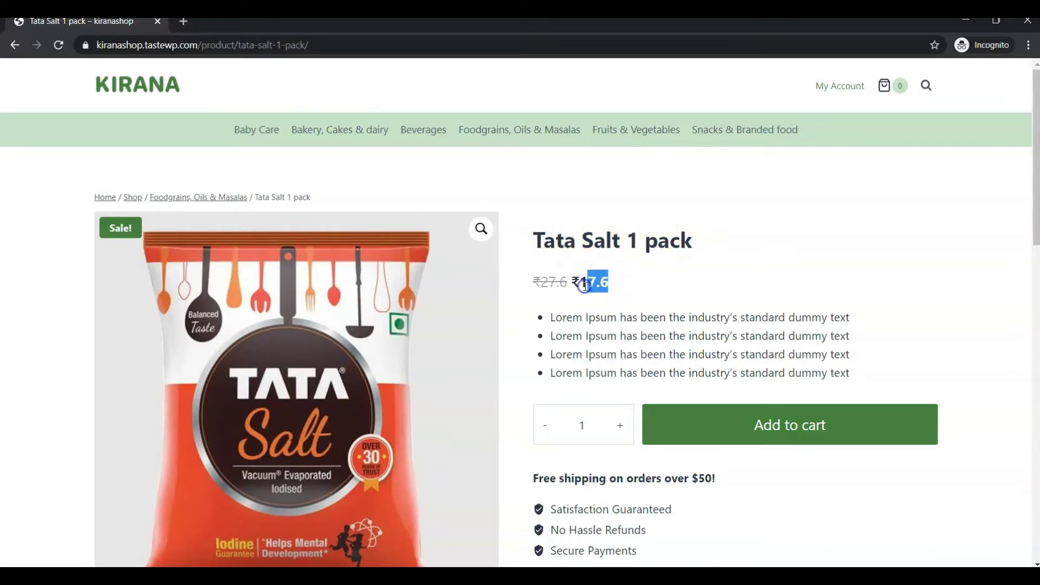
scroll(583, 284, "down", 3)
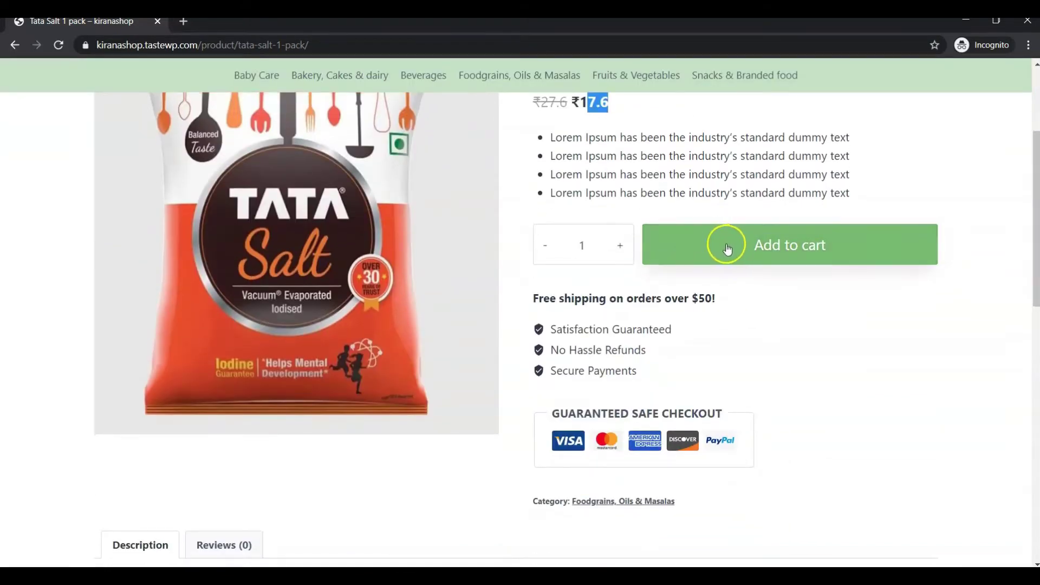
scroll(725, 328, "down", 5)
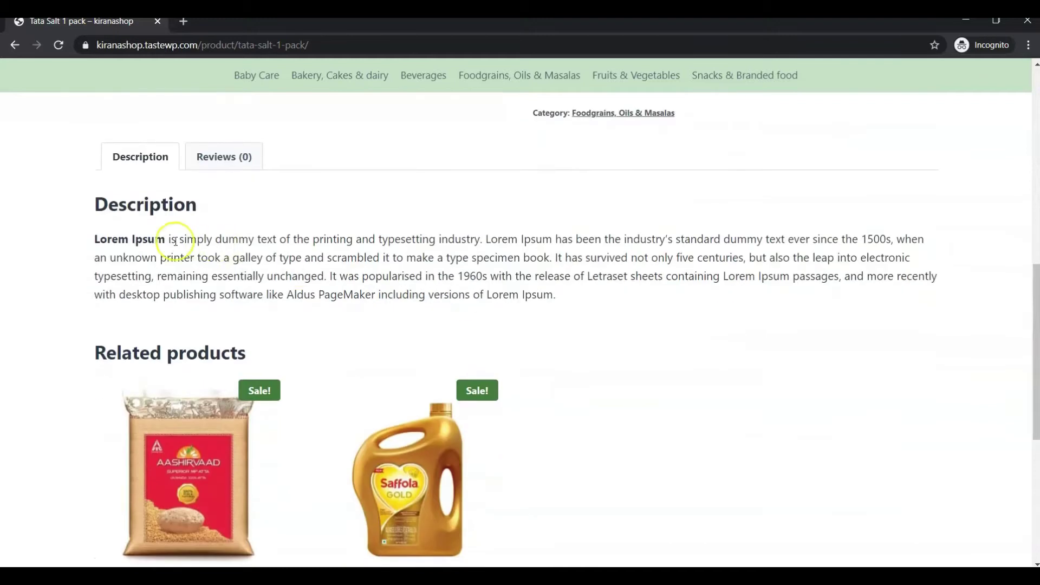
Step: Browse the Tata Salt description and related products, then open the Cooking Oil product
left_click_drag(107, 238, 581, 275)
scroll(584, 283, "down", 2)
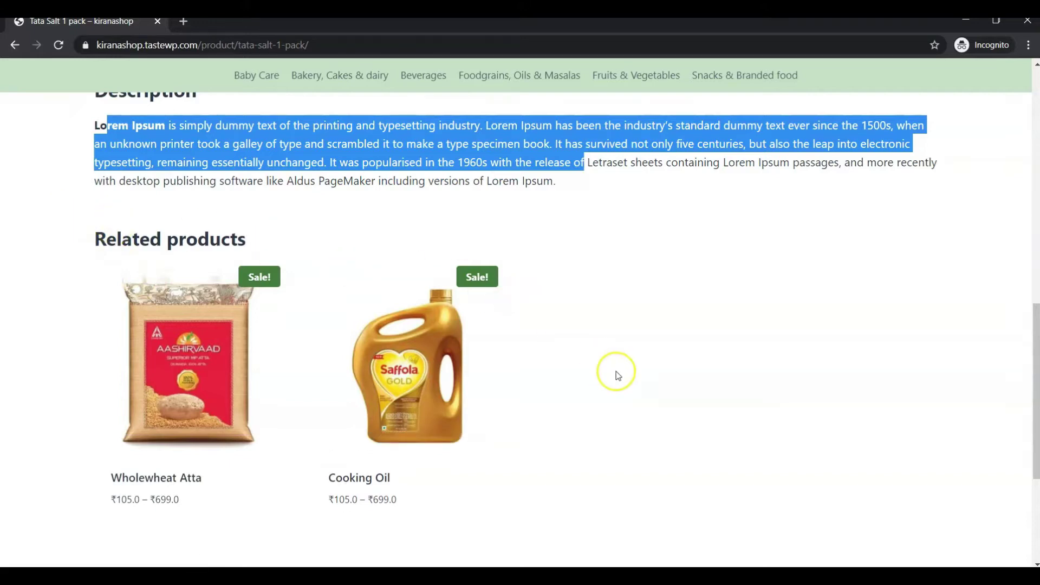
scroll(614, 371, "up", 8)
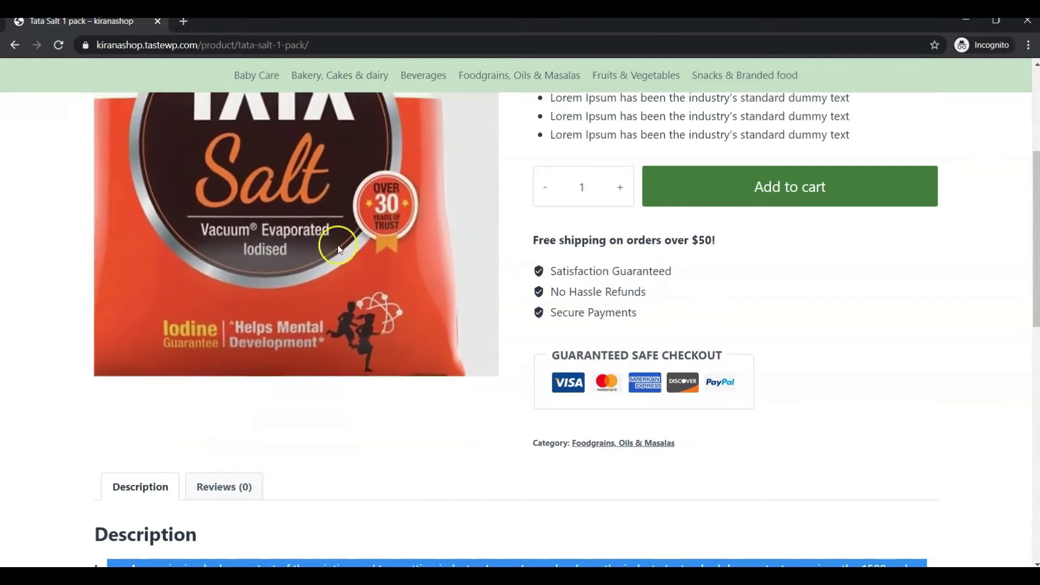
scroll(435, 237, "down", 8)
scroll(438, 240, "down", 2)
left_click(586, 271)
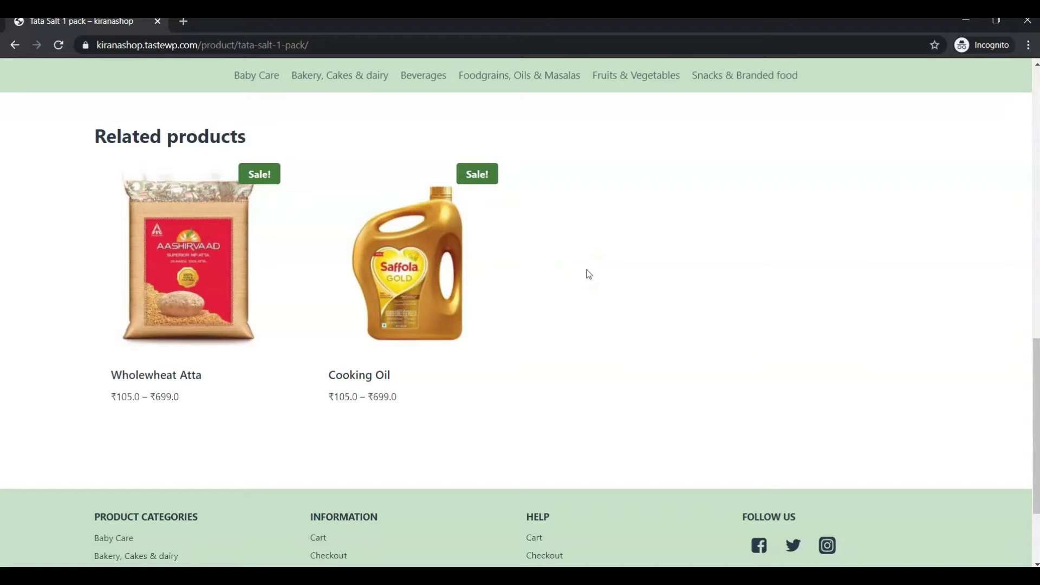
scroll(589, 274, "up", 8)
scroll(587, 273, "down", 6)
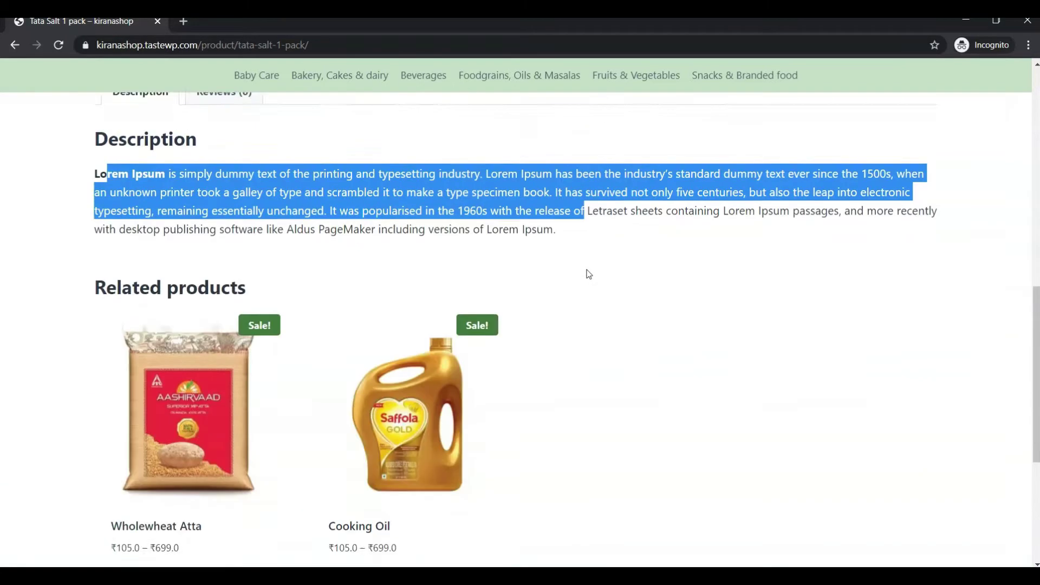
left_click(370, 353)
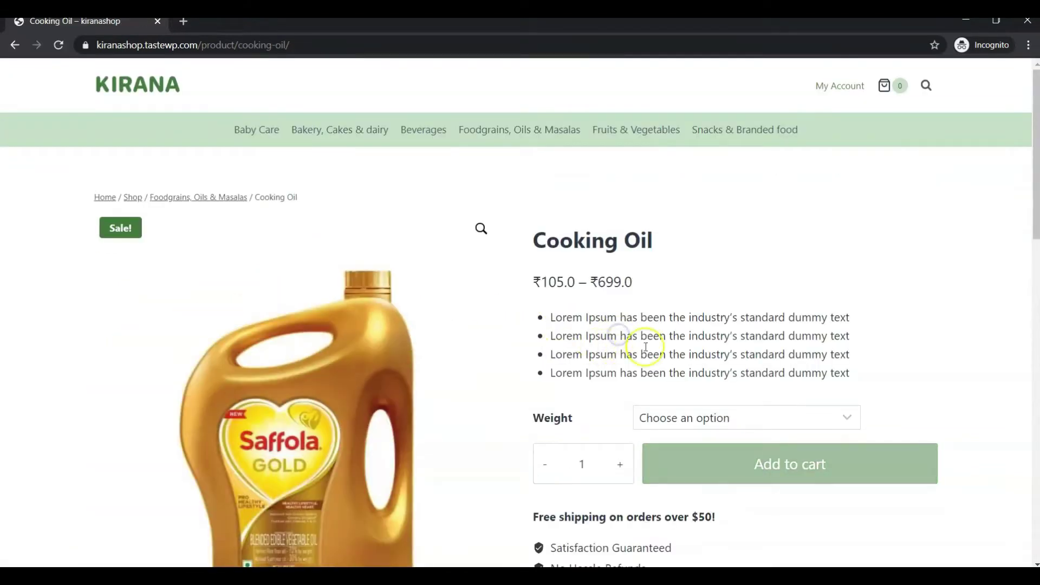
Step: Set the Cooking Oil weight to 1 KG after briefly trying 10 KG
scroll(650, 341, "down", 3)
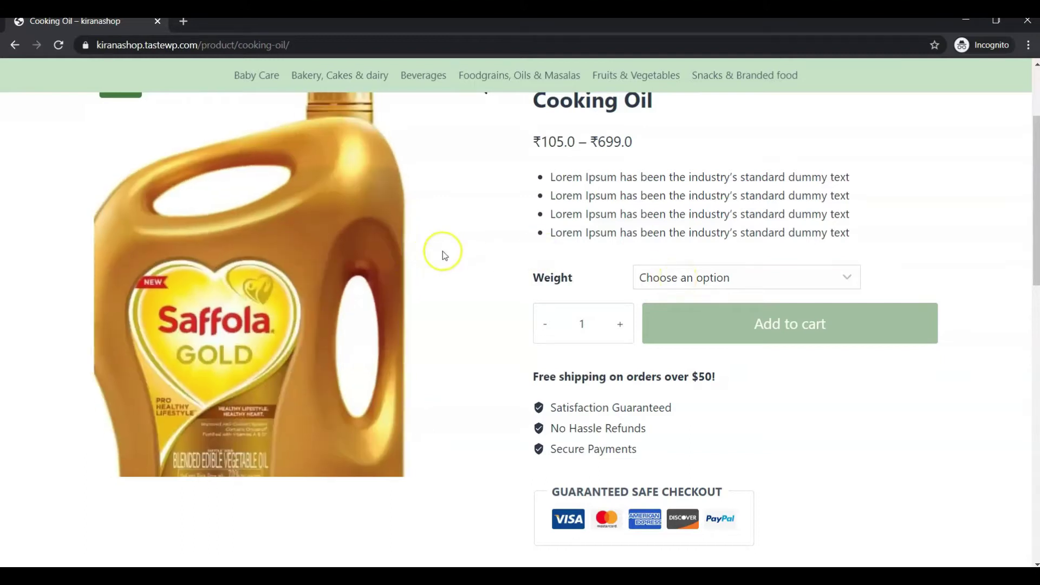
left_click(709, 277)
left_click(670, 322)
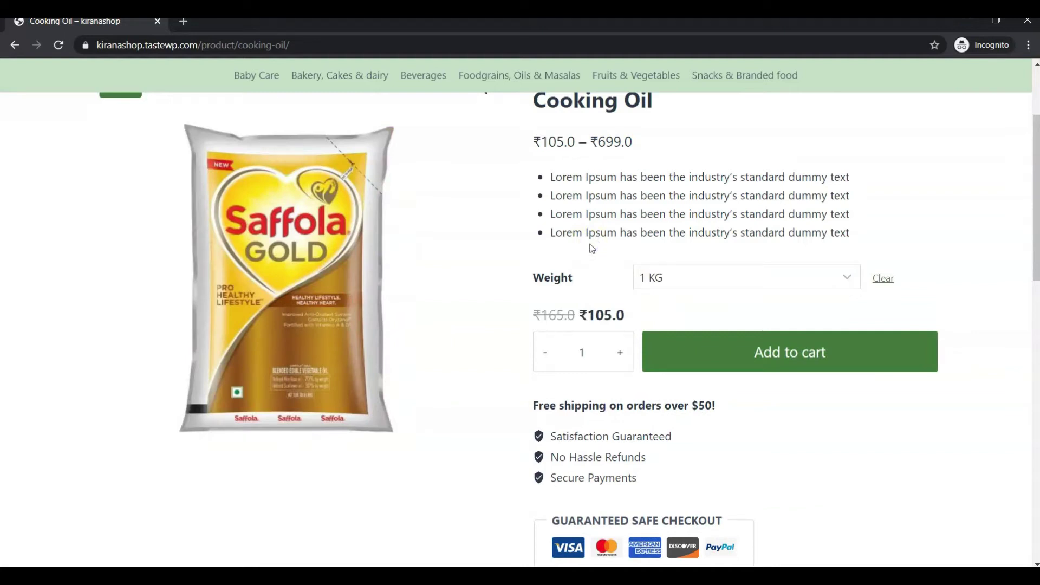
left_click(675, 279)
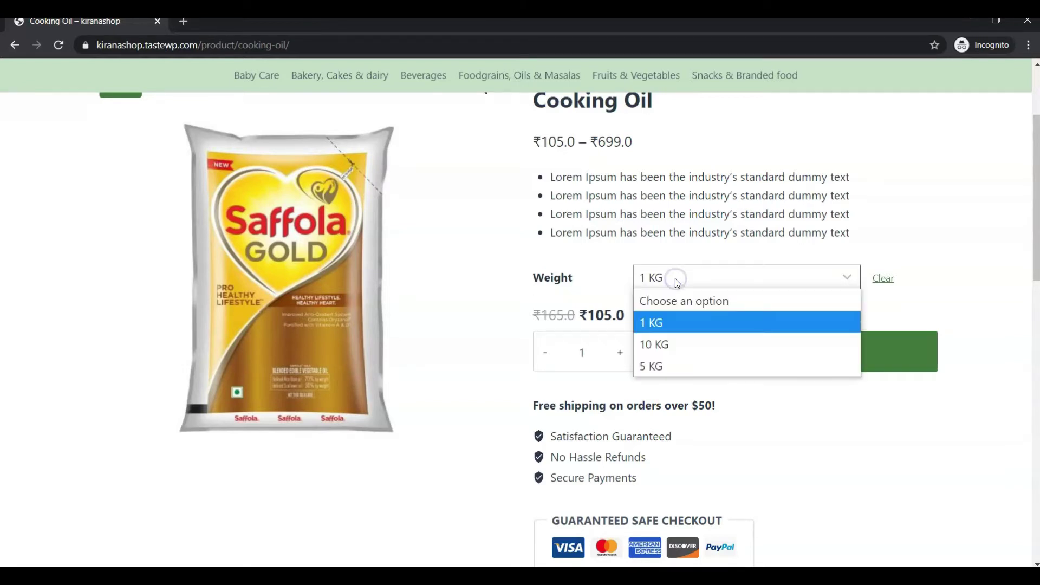
left_click(655, 345)
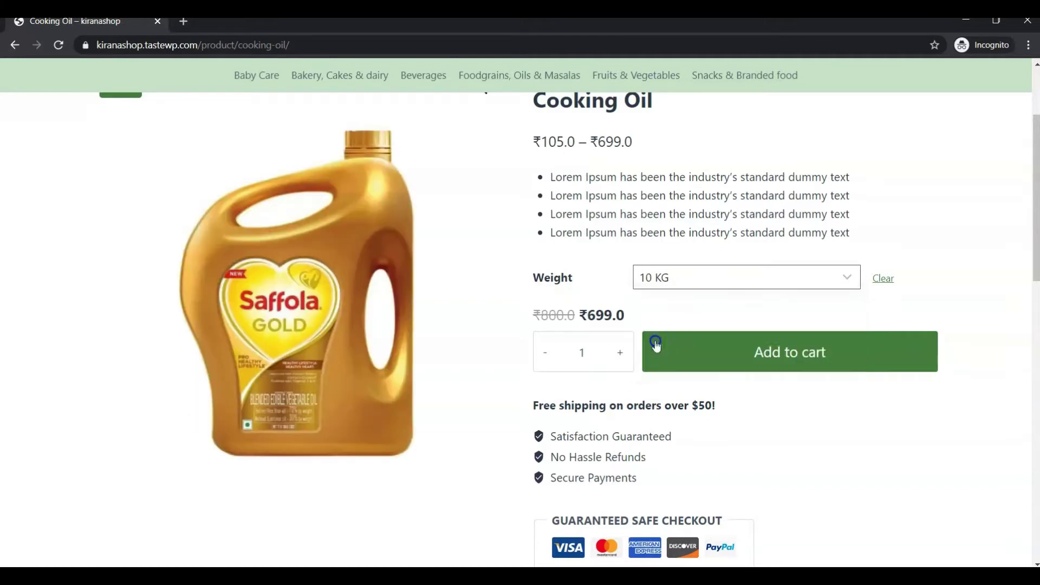
left_click(683, 282)
left_click(671, 317)
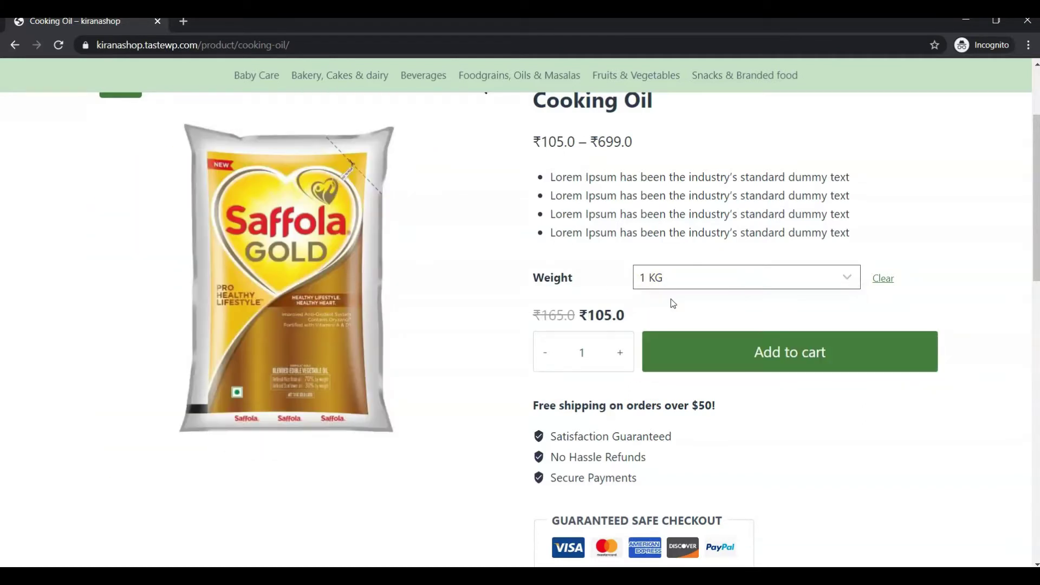
Step: Leave the quantity at 1 and add the 1 KG Cooking Oil to the cart
scroll(632, 277, "down", 3)
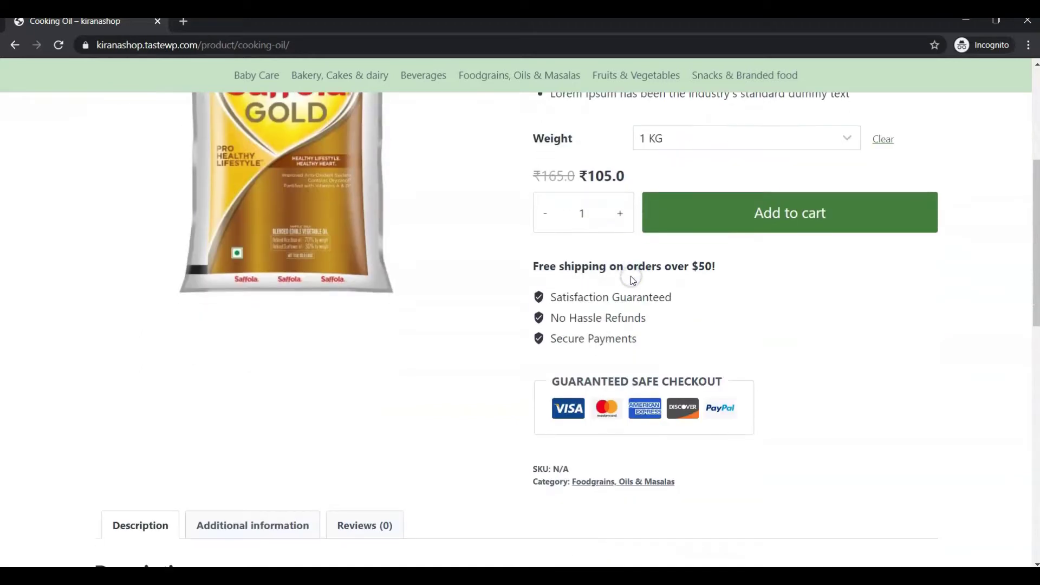
left_click(620, 214)
left_click(620, 214)
left_click(547, 214)
left_click(548, 215)
left_click(860, 229)
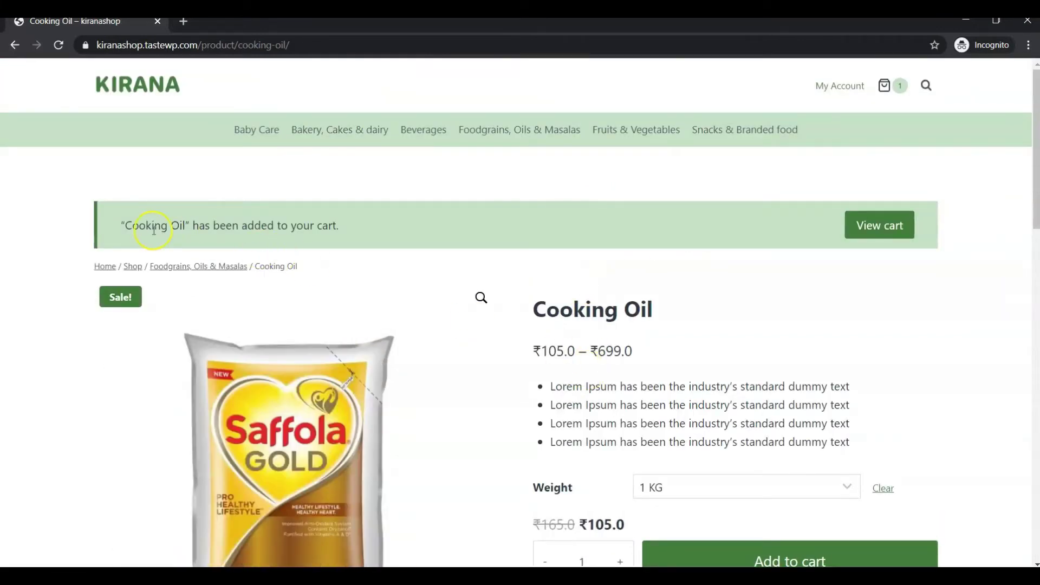
Step: Go from the cart to checkout, review the ₹105.0 order, then head back home
left_click(887, 226)
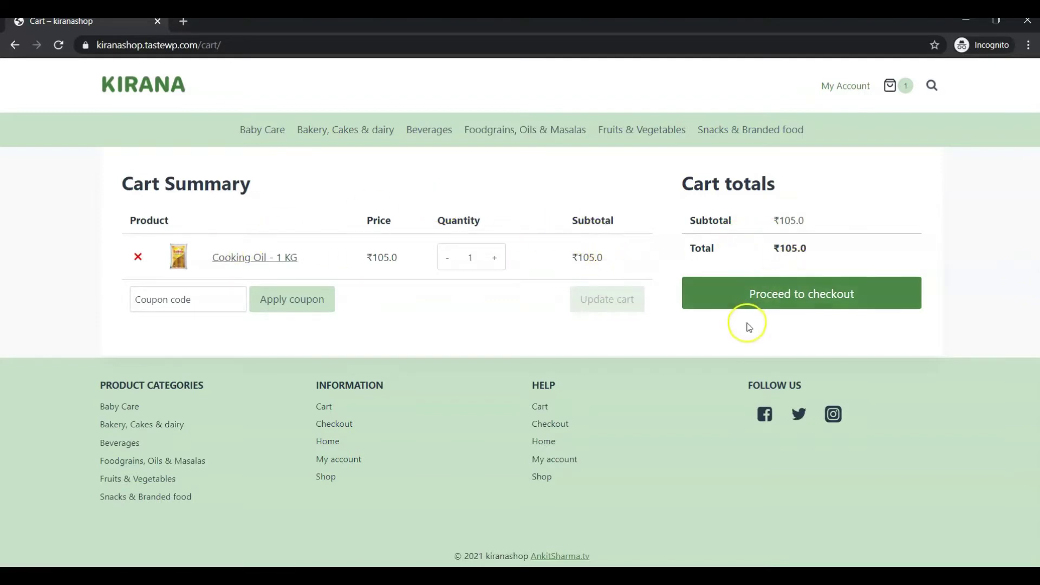
left_click(766, 303)
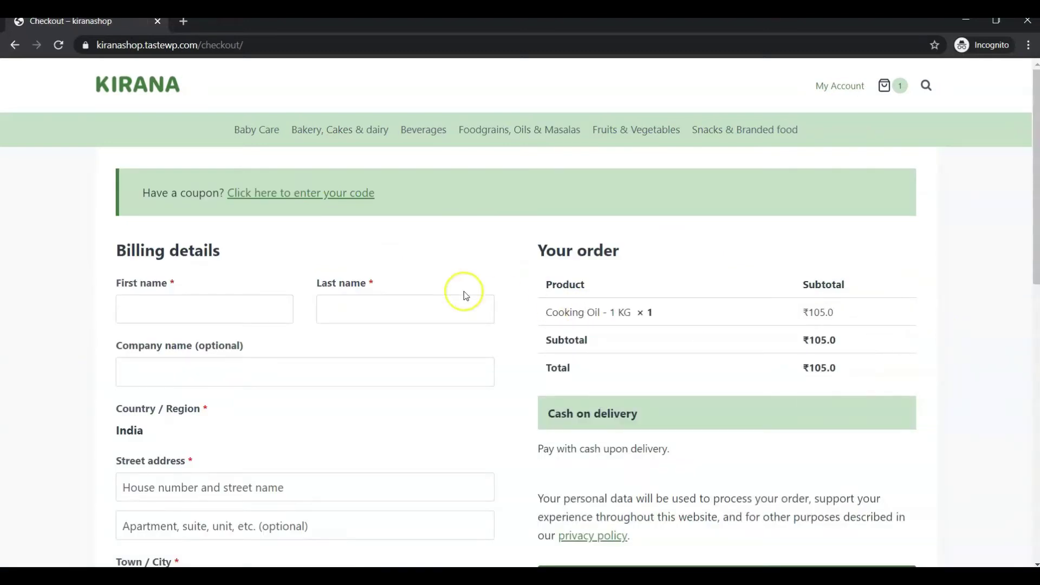
scroll(360, 305, "down", 4)
scroll(360, 307, "down", 2)
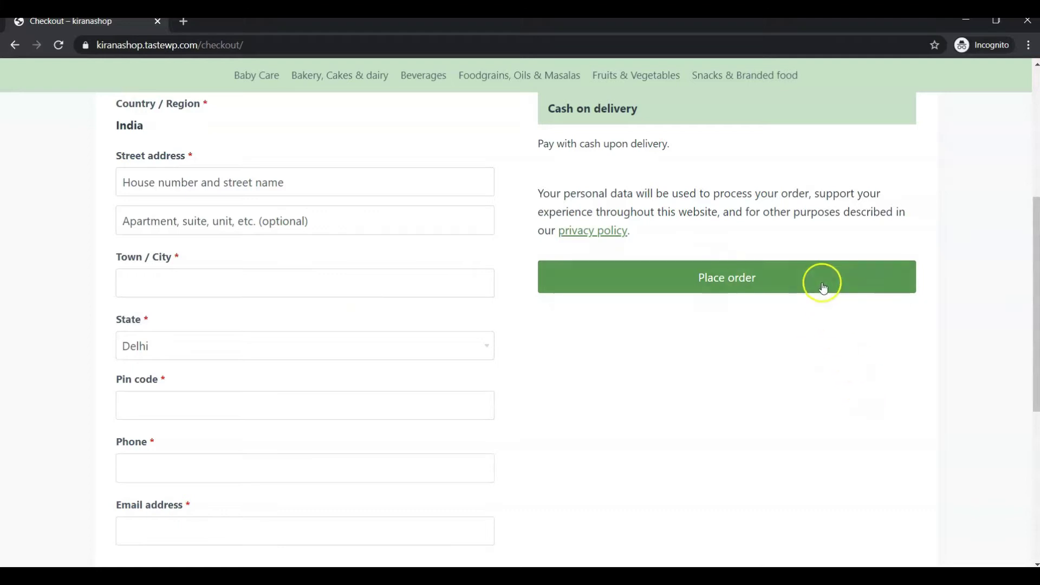
scroll(822, 279, "up", 2)
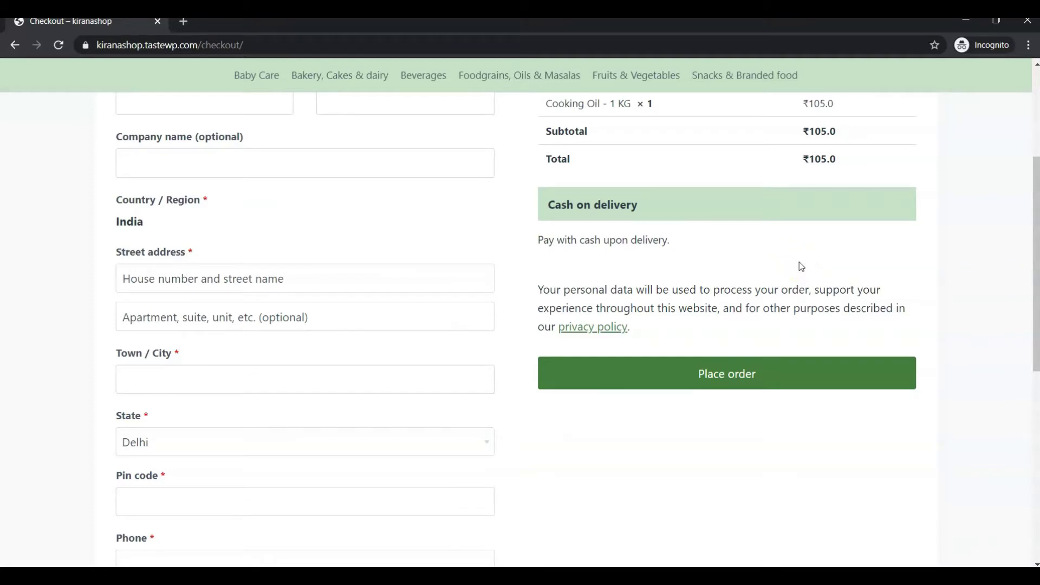
scroll(798, 262, "up", 4)
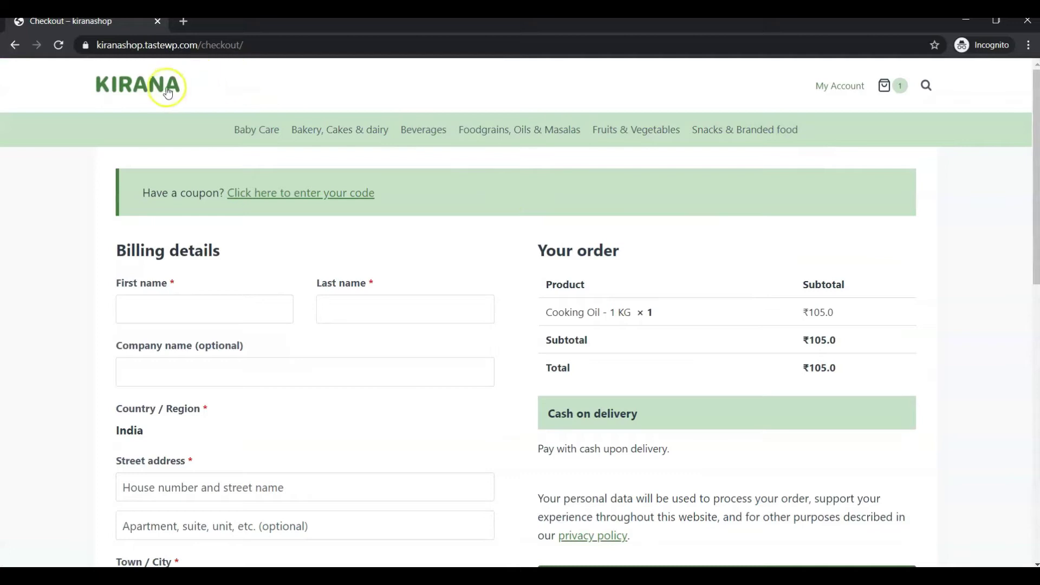
left_click(168, 93)
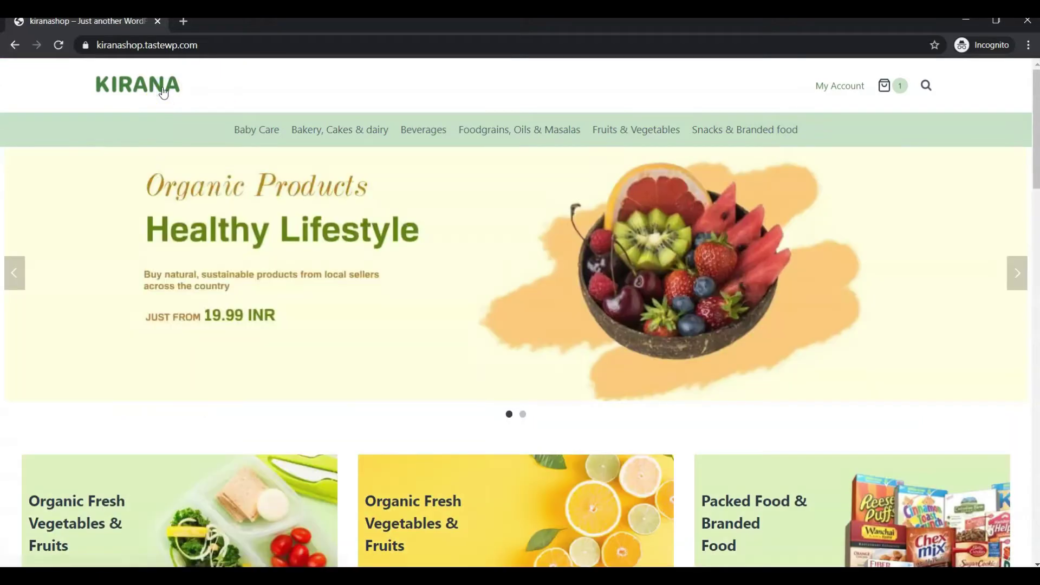
Step: Follow the header link, which opens the Sell Vegetables online sales page
left_click(499, 132)
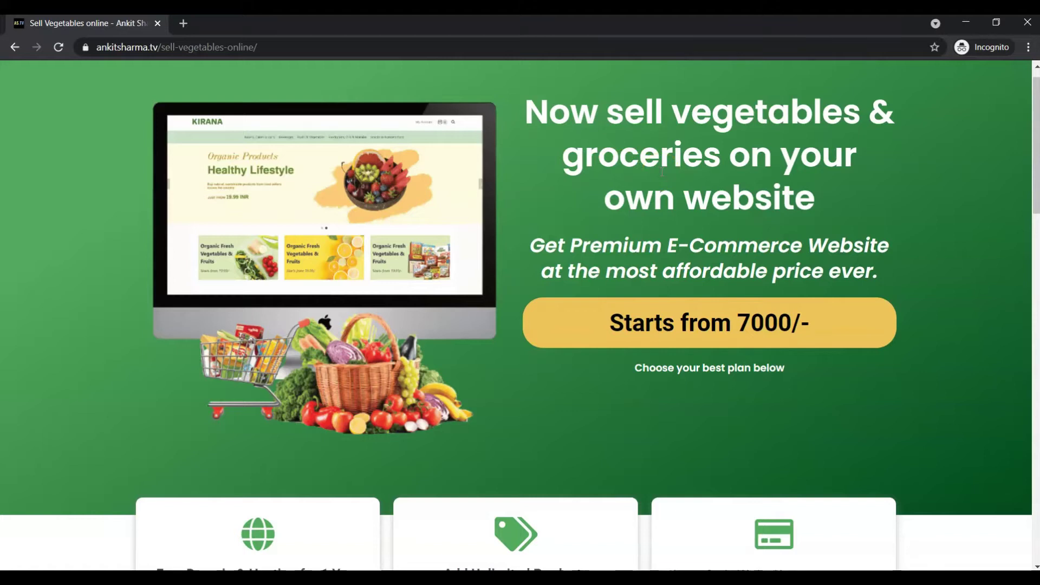
Step: Review the Basic ₹7000, Business ₹14000 and Enterprise ₹25000 plans and How it works steps
scroll(661, 173, "down", 5)
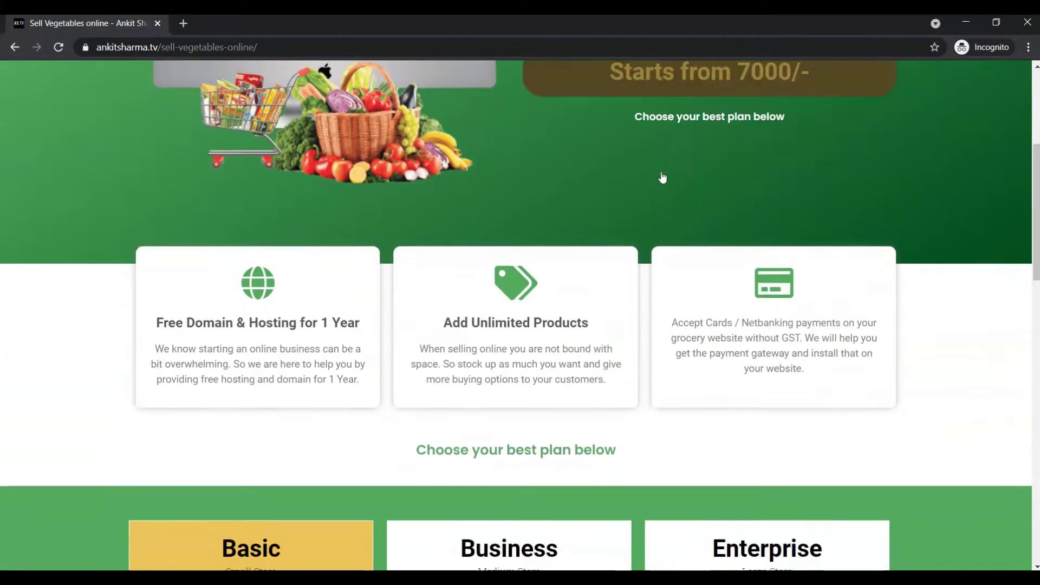
scroll(662, 177, "down", 4)
scroll(662, 177, "up", 4)
scroll(662, 176, "down", 5)
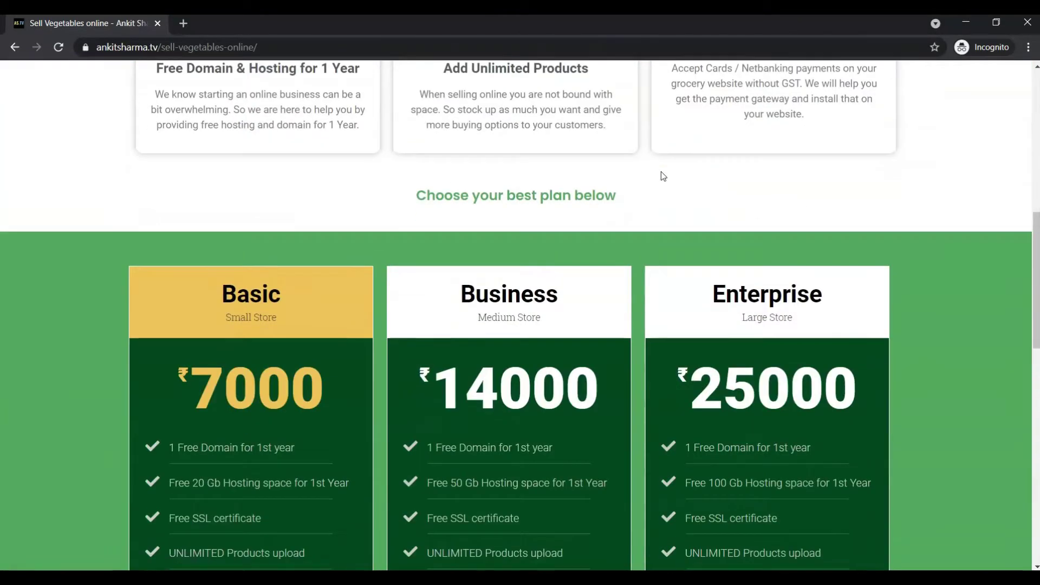
scroll(661, 173, "down", 10)
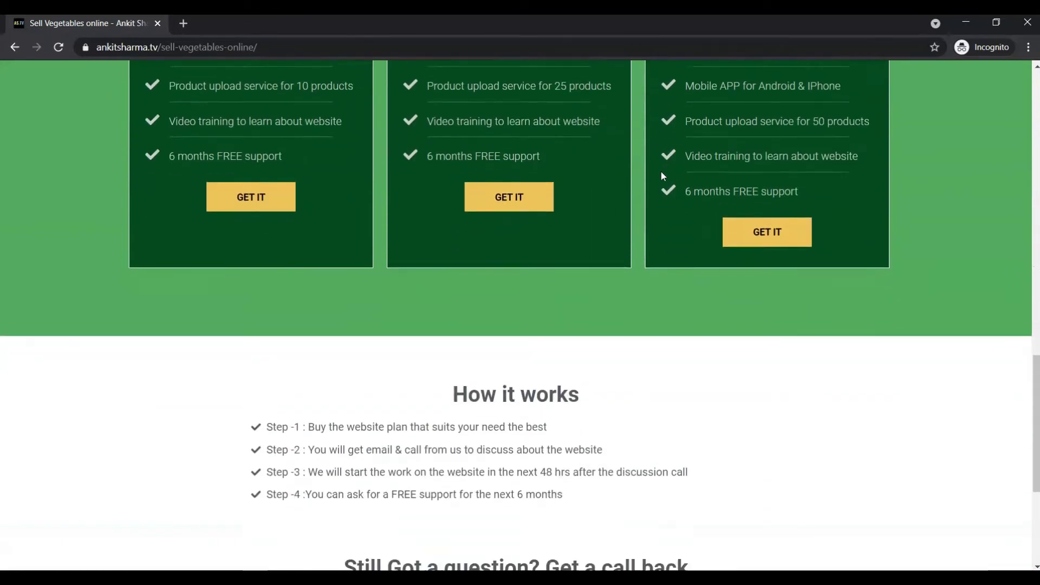
scroll(661, 171, "down", 3)
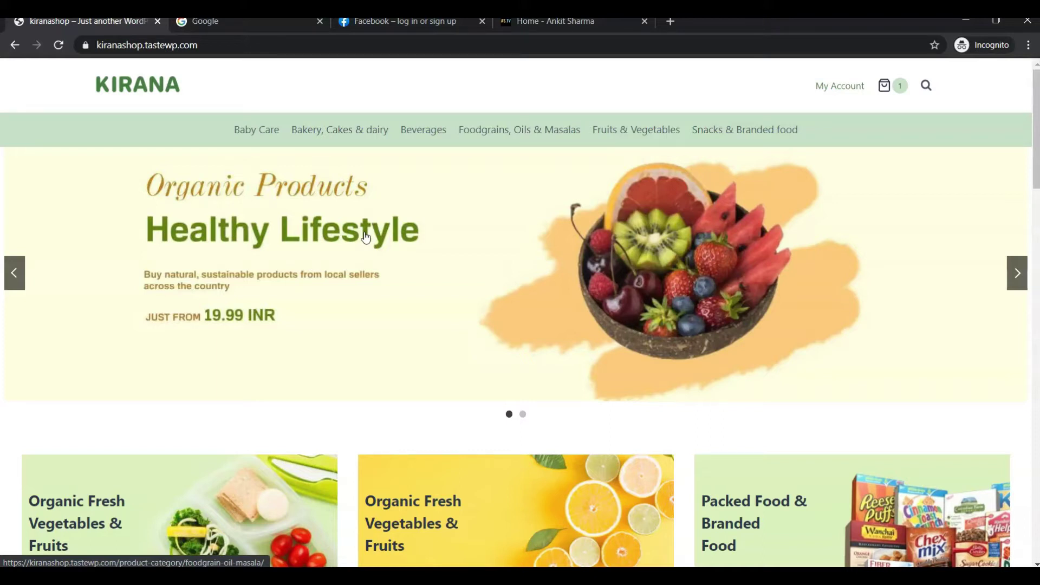
Step: Switch in turn to the Google, Facebook and Home - Ankit Sharma tabs
left_click(248, 23)
left_click(205, 45)
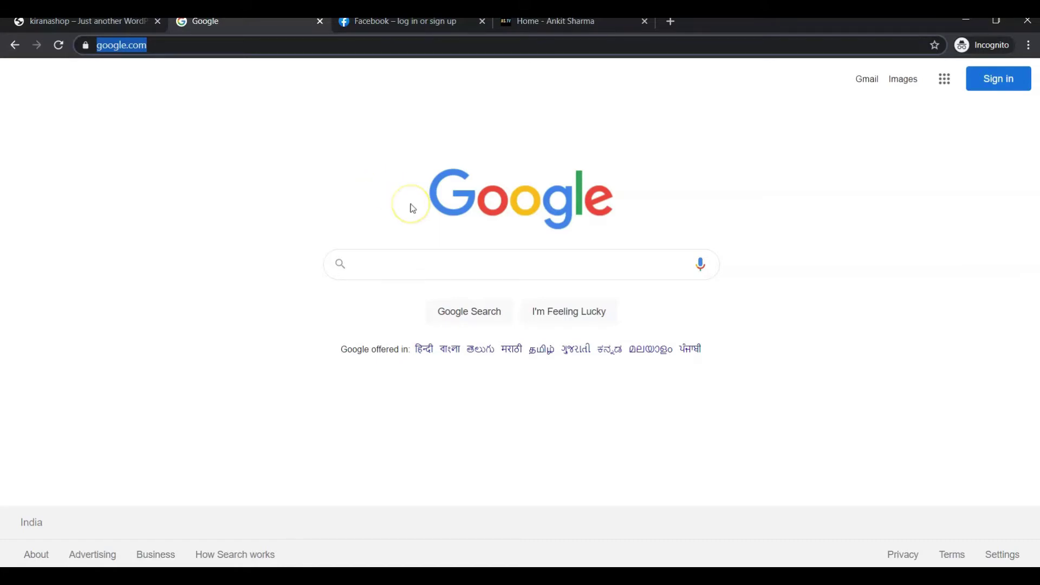
left_click(426, 24)
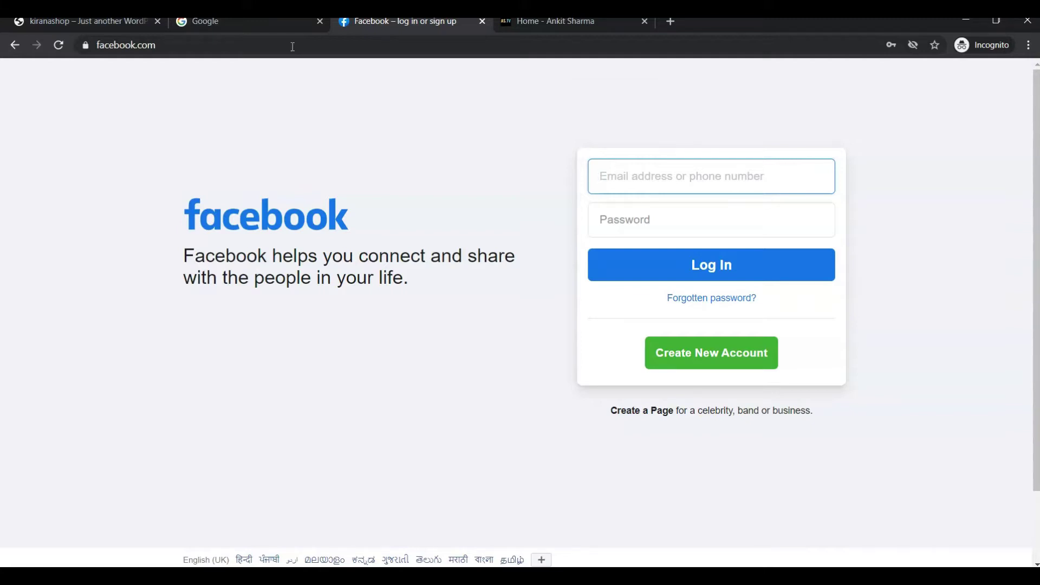
left_click(511, 24)
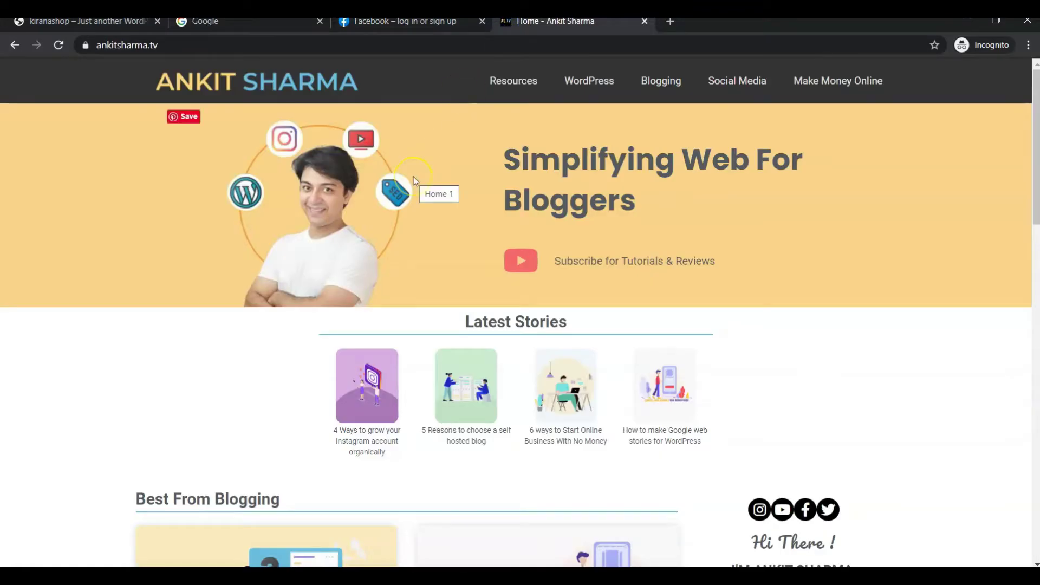
left_click(324, 116)
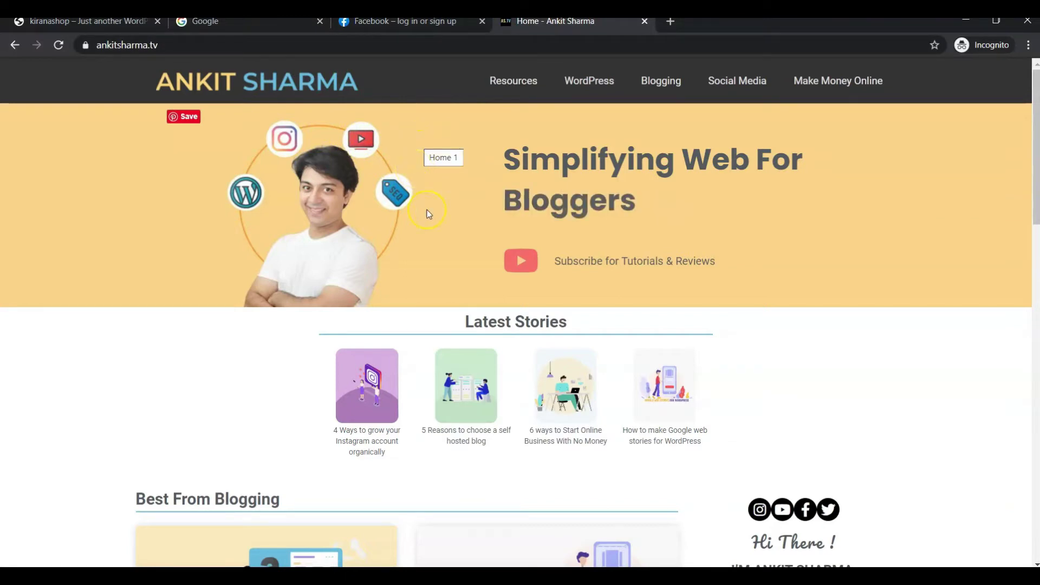
left_click(571, 178)
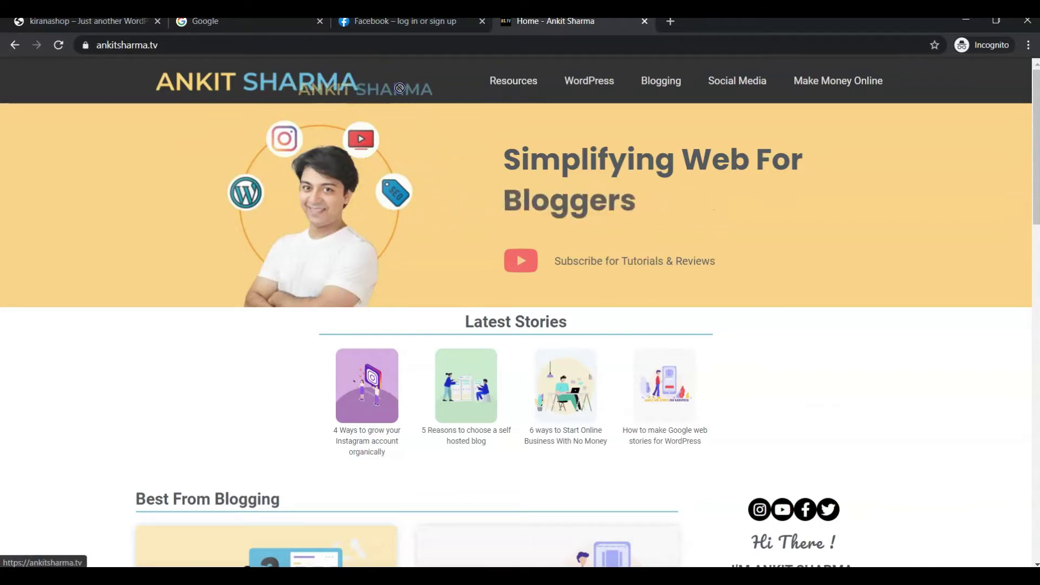
left_click_drag(346, 165, 428, 174)
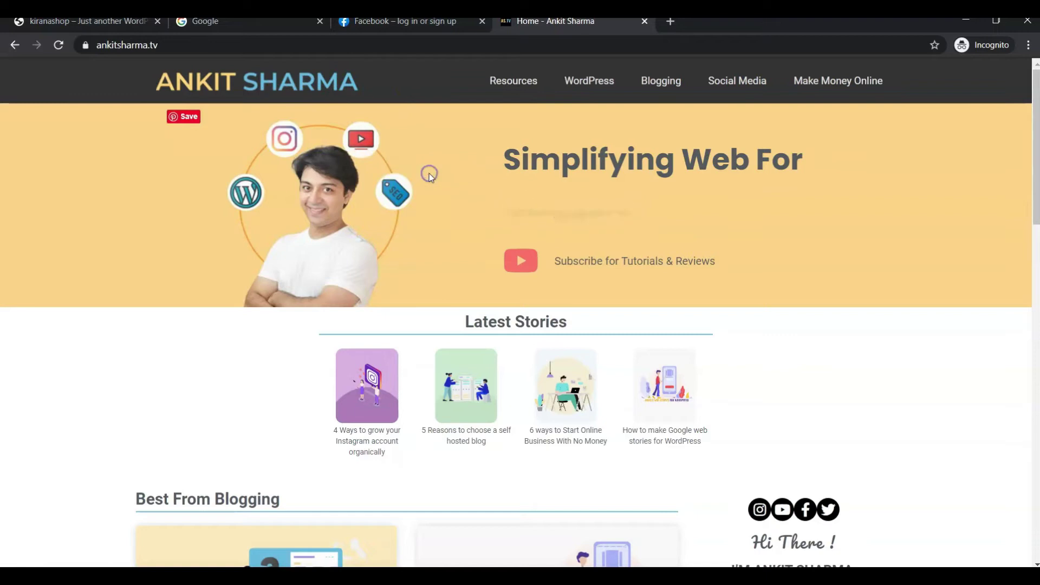
left_click_drag(526, 157, 712, 161)
scroll(715, 162, "down", 4)
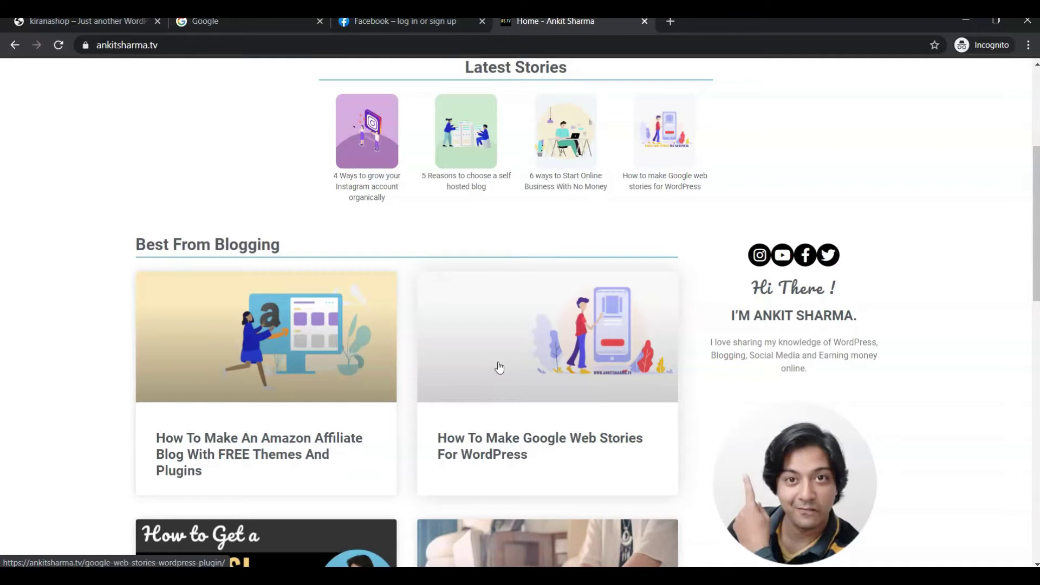
scroll(499, 368, "up", 5)
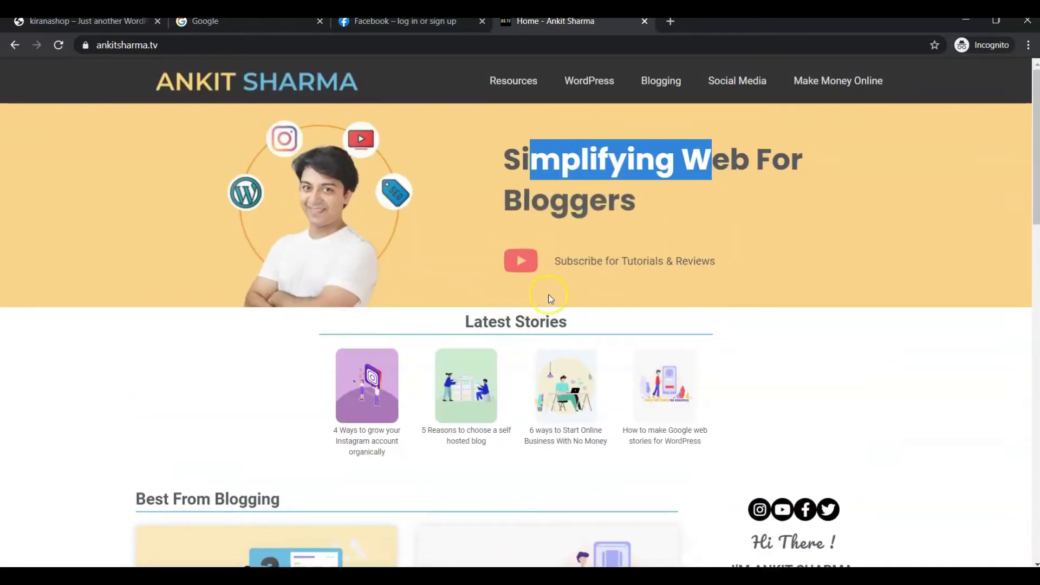
Step: Select and deselect the rotating headline word, then follow the ankitsharma.tv/hostinger link
double_click(596, 198)
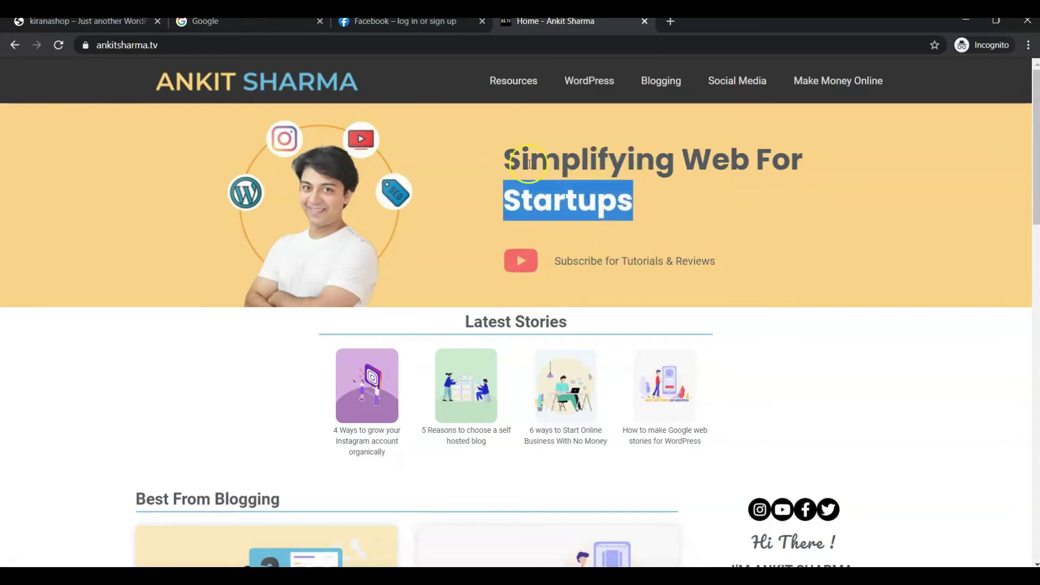
left_click(569, 192)
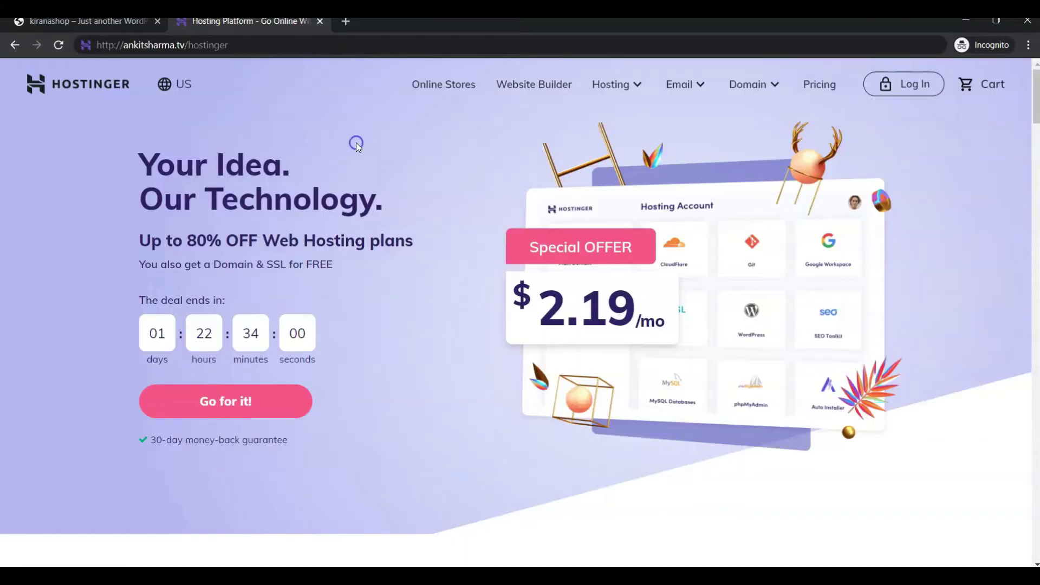
left_click(239, 83)
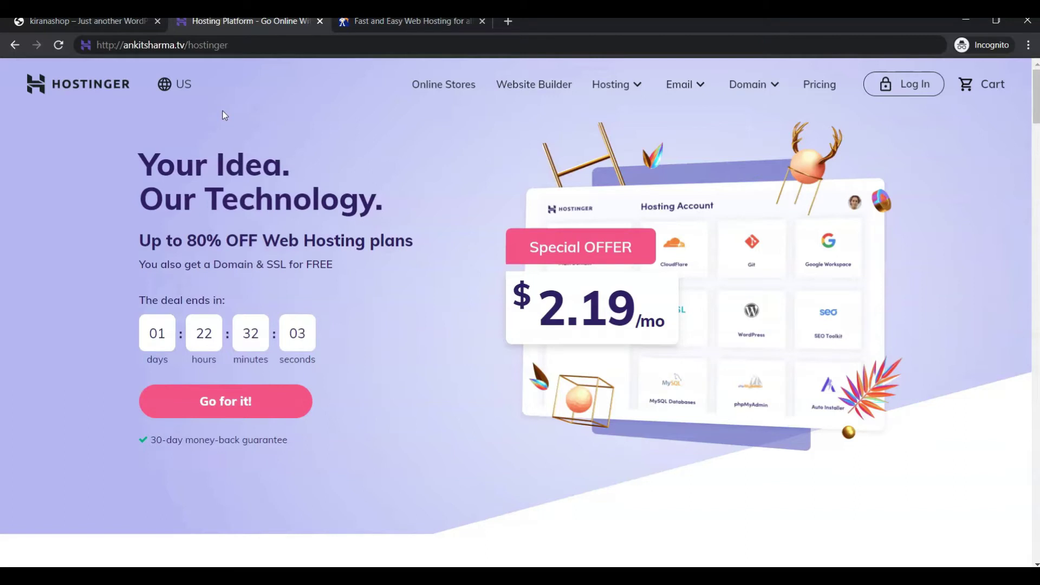
Step: Switch Hostinger's region to India (English) for the ₹119/mo offer, then view NameHero's home page
left_click(237, 97)
left_click(185, 87)
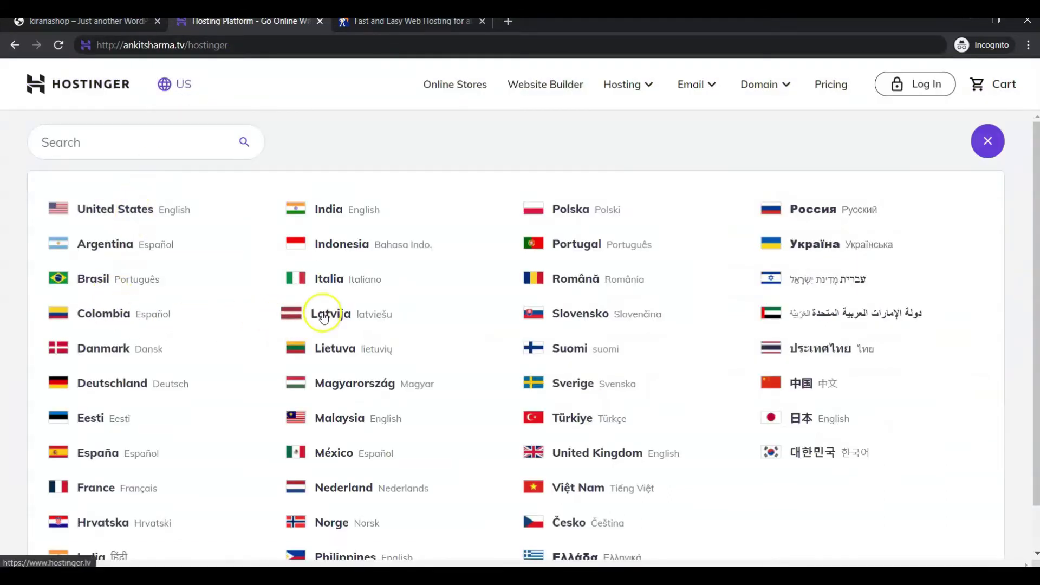
left_click(324, 211)
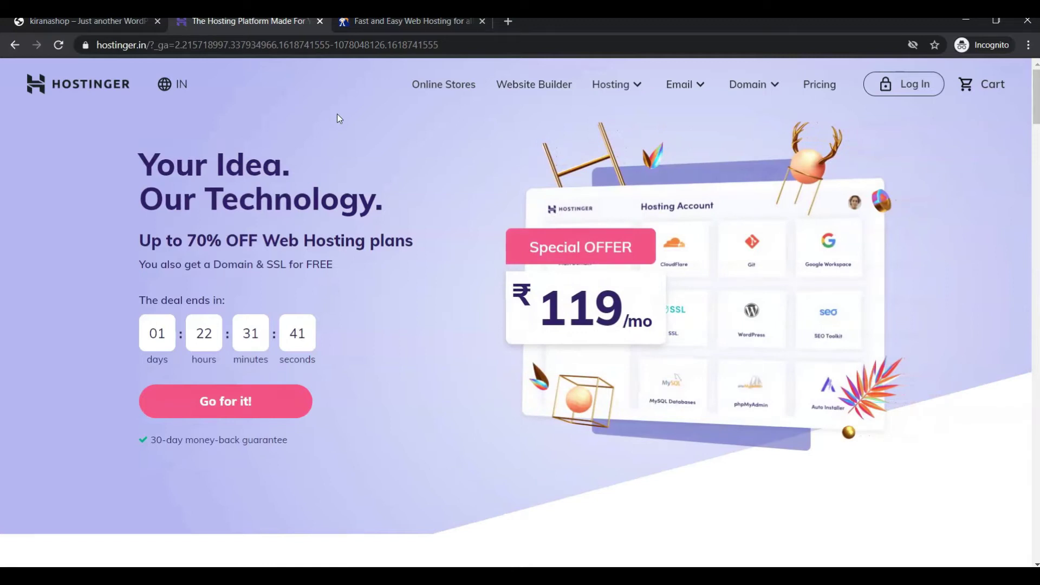
left_click(404, 28)
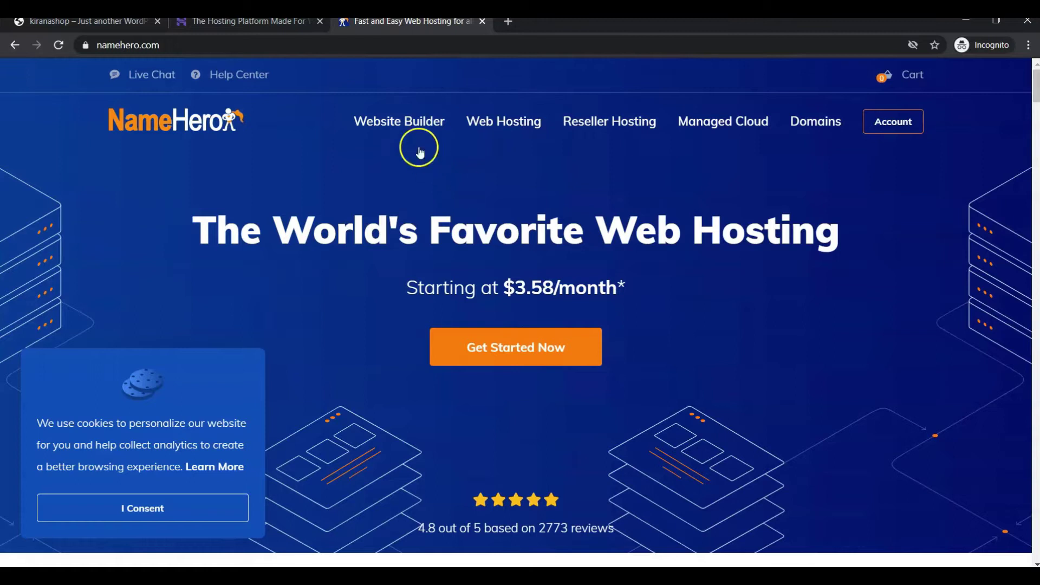
Step: Compare NameHero against Hostinger's India ₹119/mo offer, ending back on the Hostinger page
left_click(290, 24)
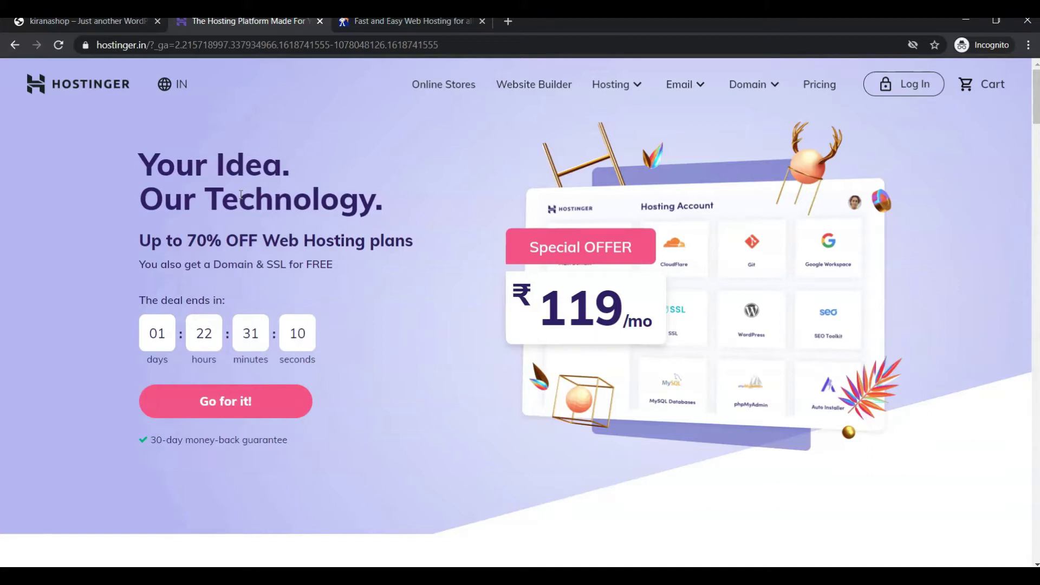
left_click(311, 230)
left_click(399, 24)
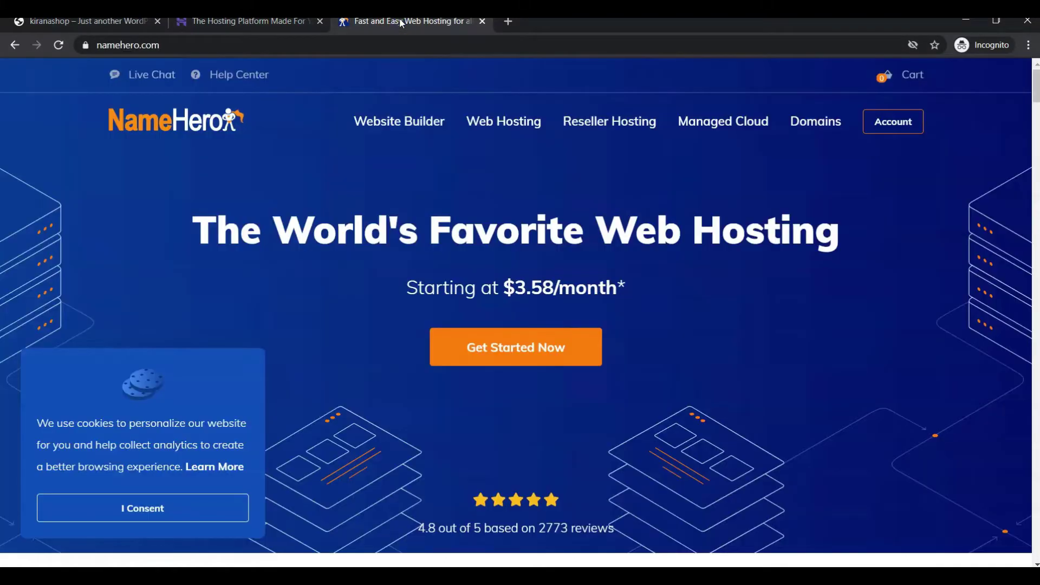
left_click(261, 22)
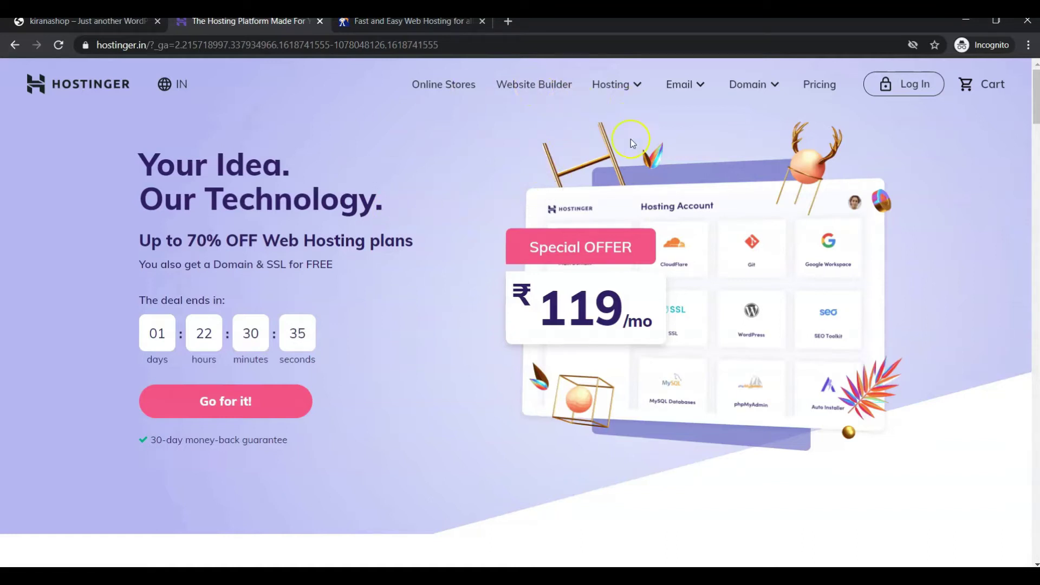
Step: Go to Hostinger's Shared Web Hosting plans: Single ₹59, Premium ₹119 and Business ₹259 monthly
left_click(638, 86)
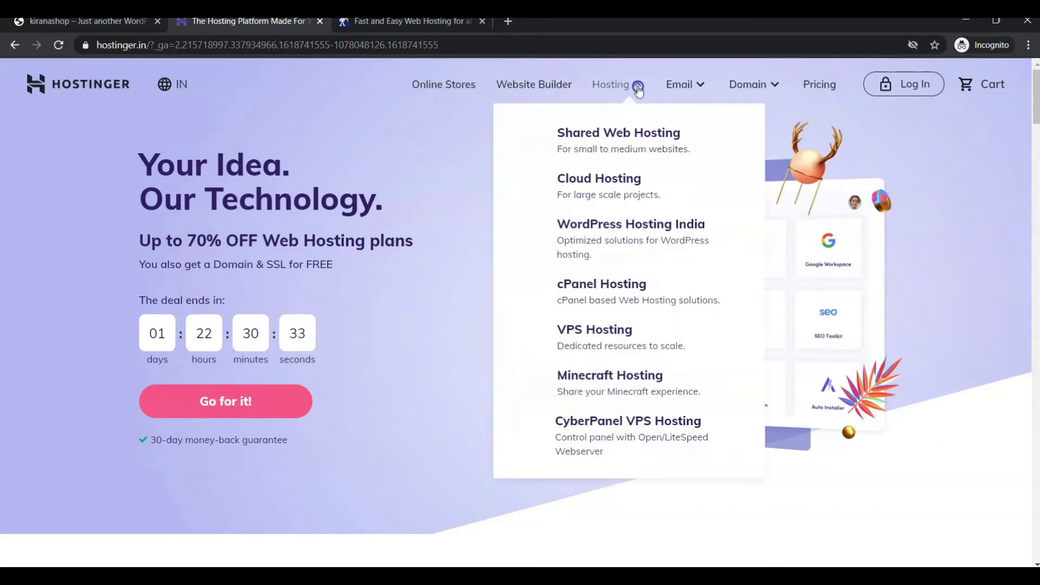
left_click(592, 144)
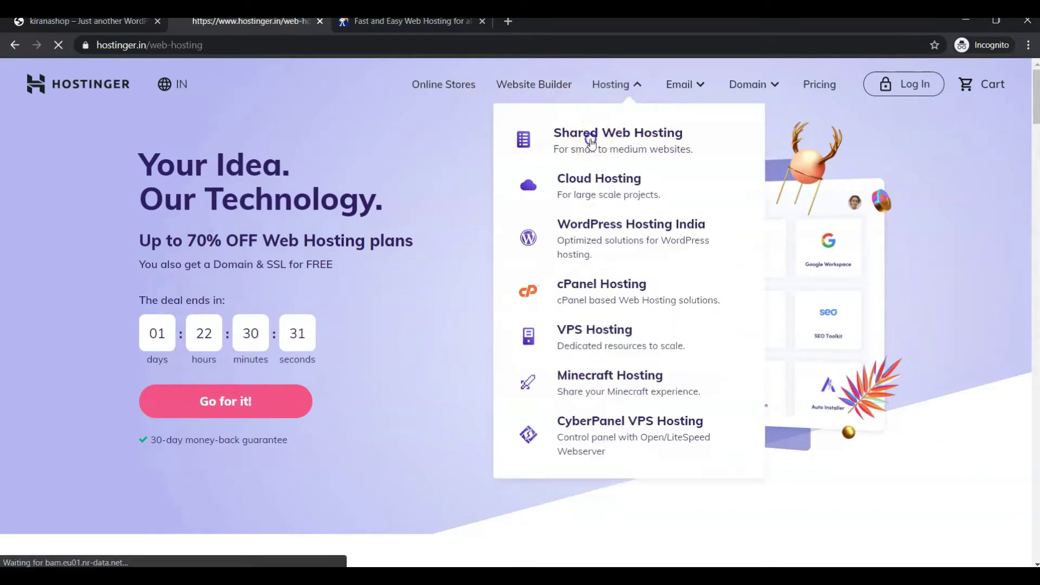
scroll(592, 145, "down", 7)
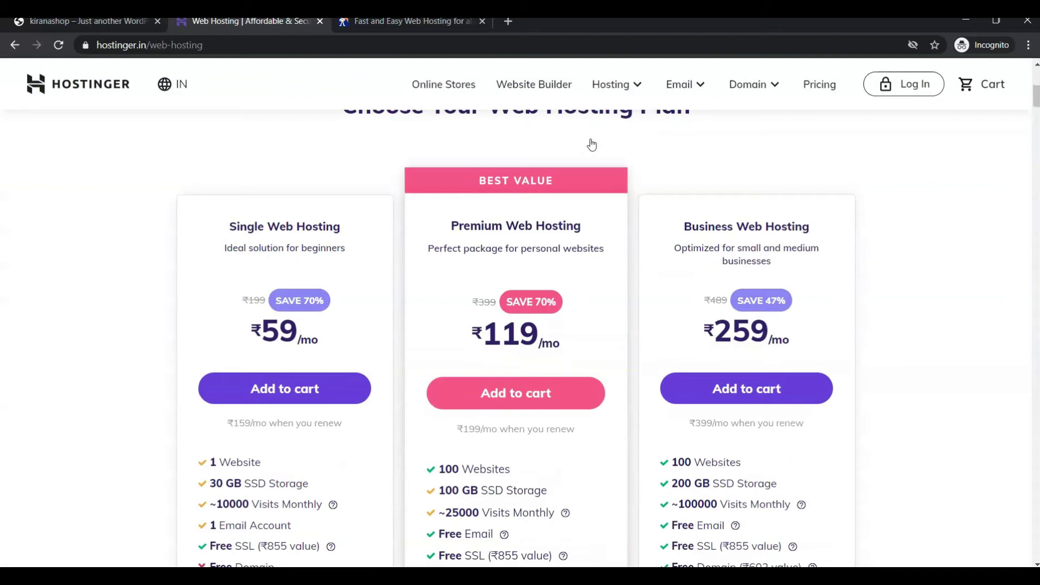
left_click(274, 325)
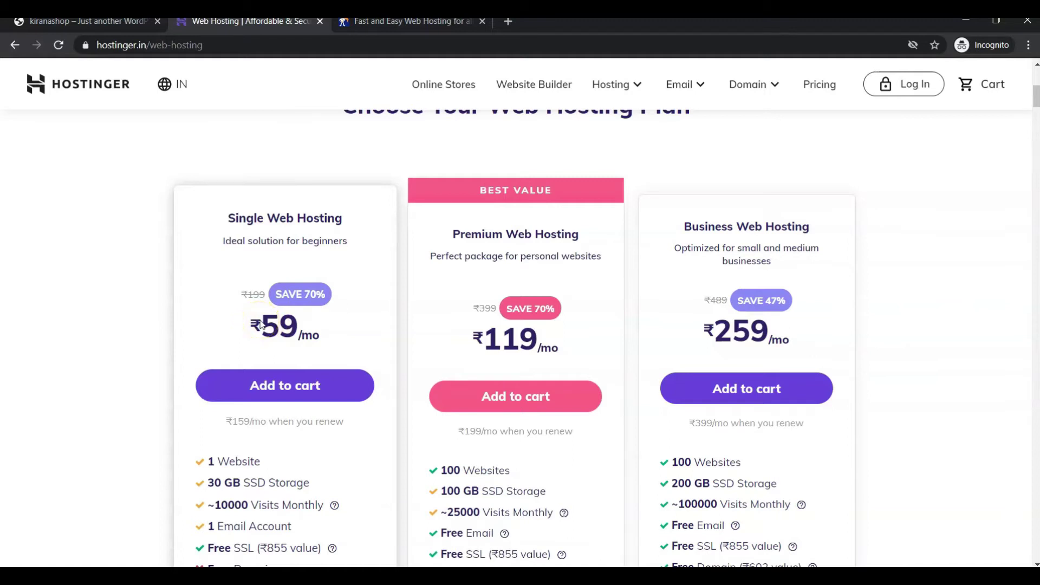
scroll(389, 290, "down", 1)
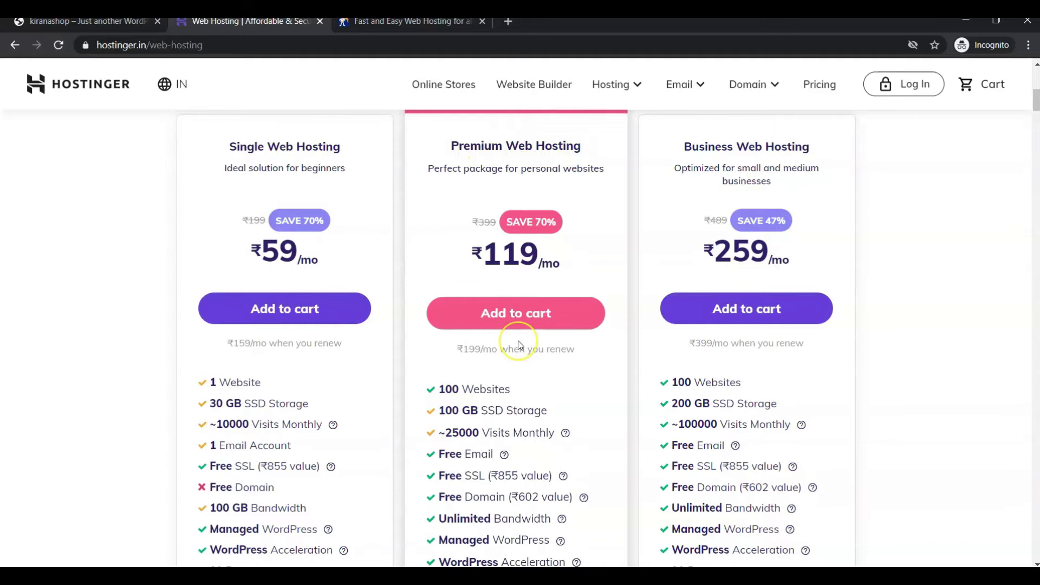
scroll(518, 344, "down", 1)
left_click_drag(479, 342, 445, 342)
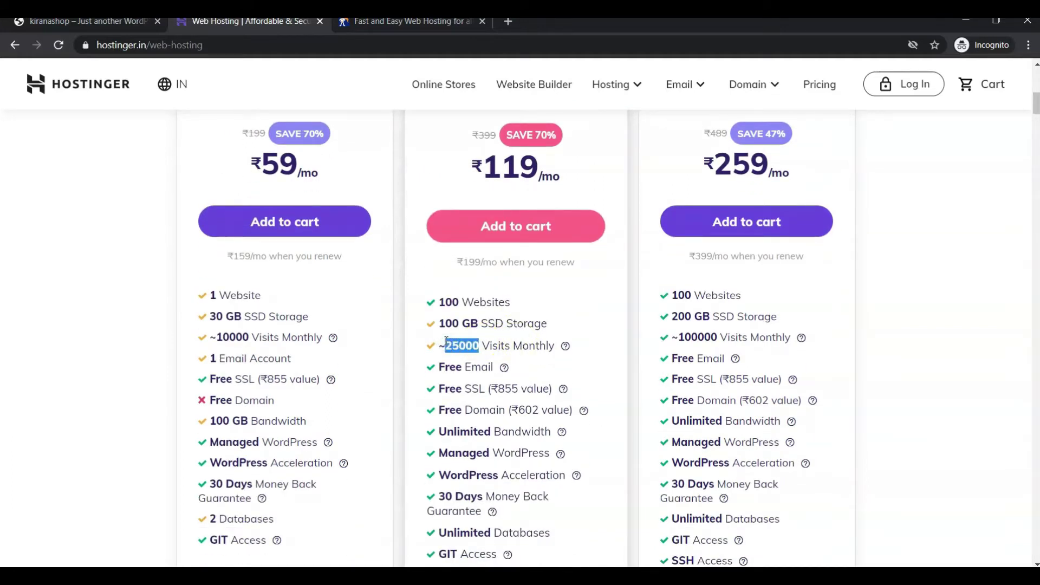
double_click(452, 389)
triple_click(452, 388)
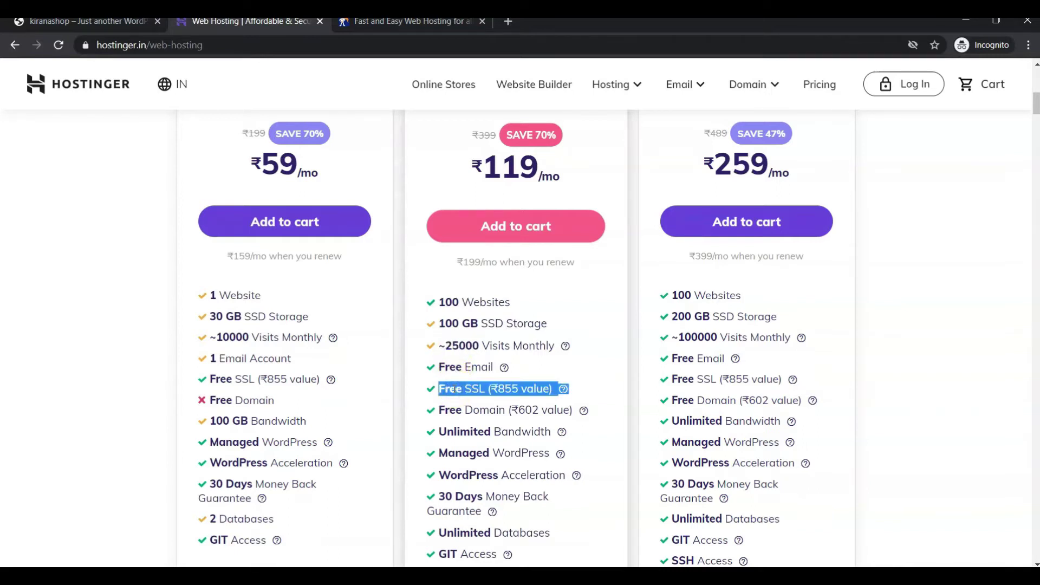
triple_click(475, 413)
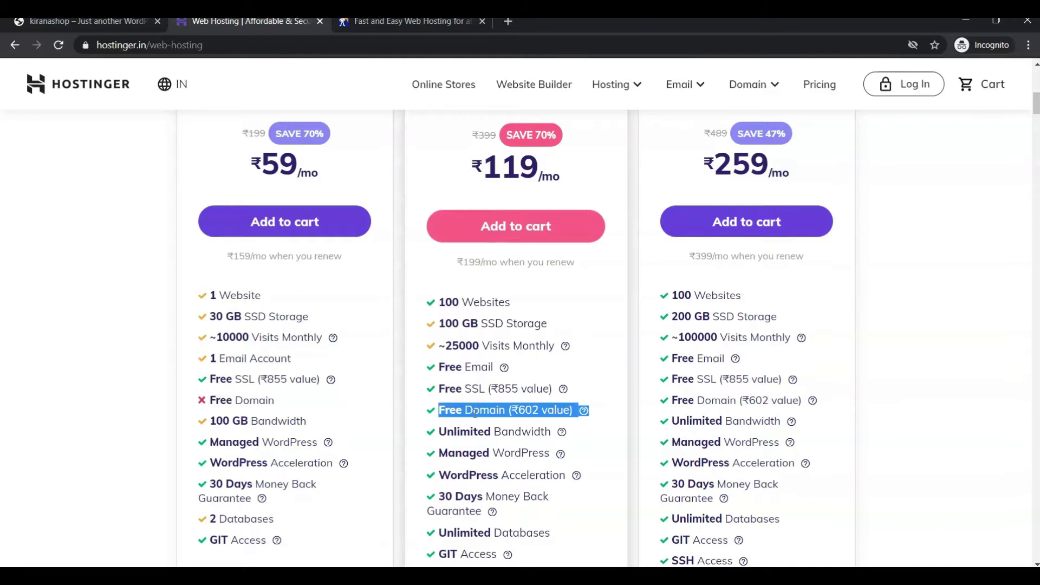
double_click(475, 413)
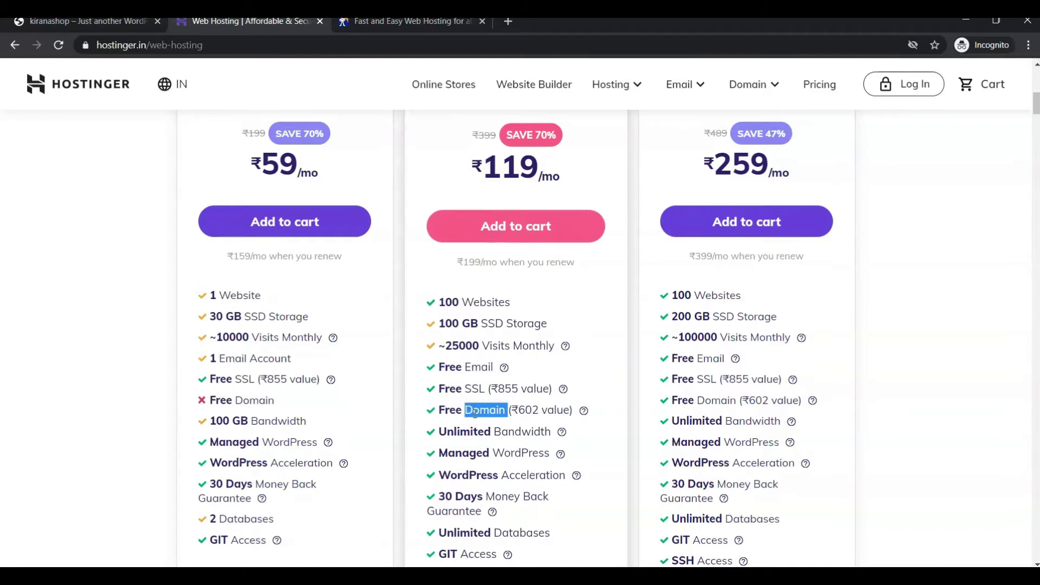
left_click_drag(475, 413, 550, 432)
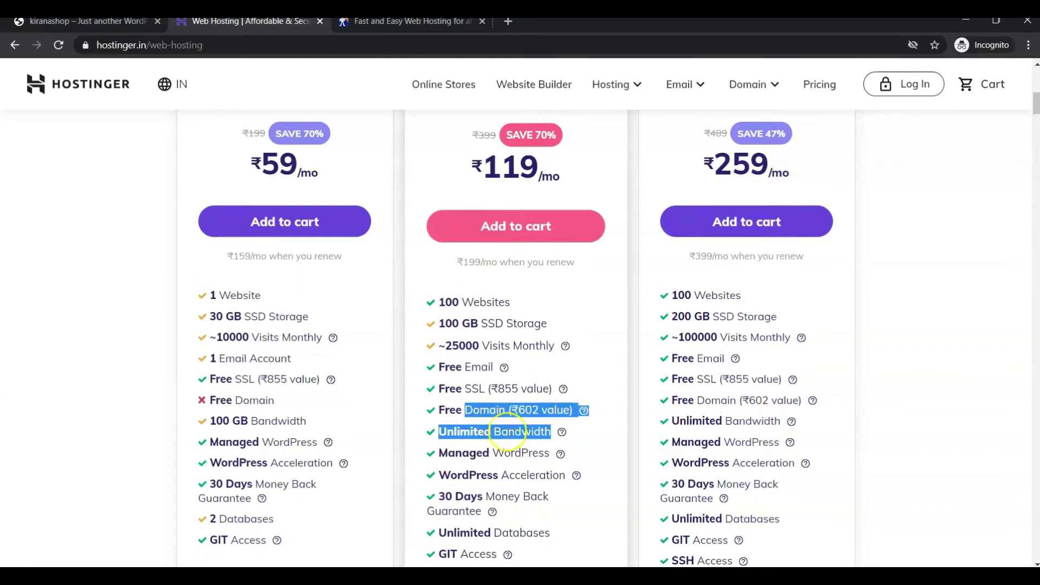
left_click(507, 431)
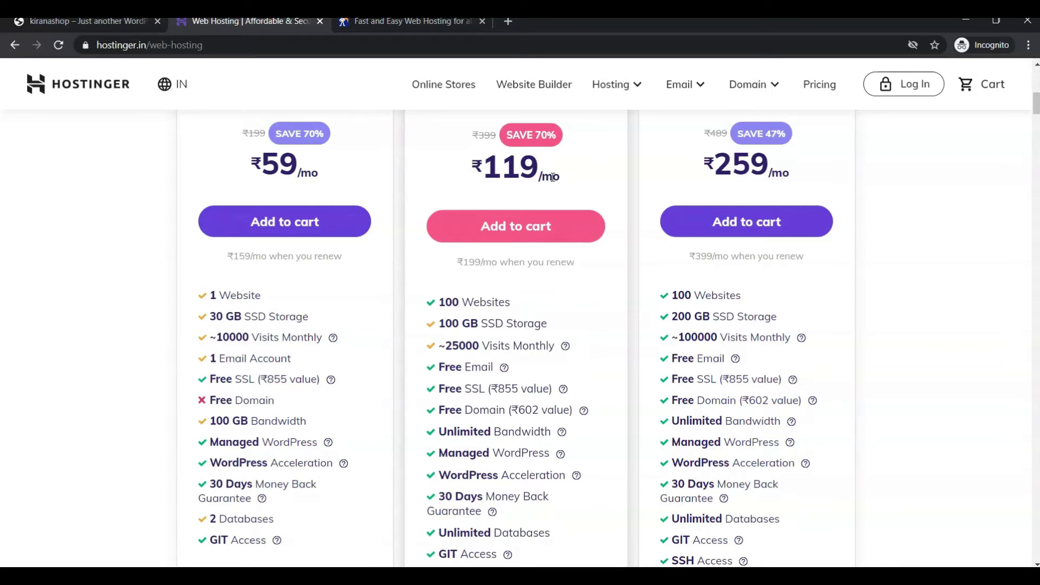
scroll(552, 177, "down", 1)
scroll(552, 177, "up", 3)
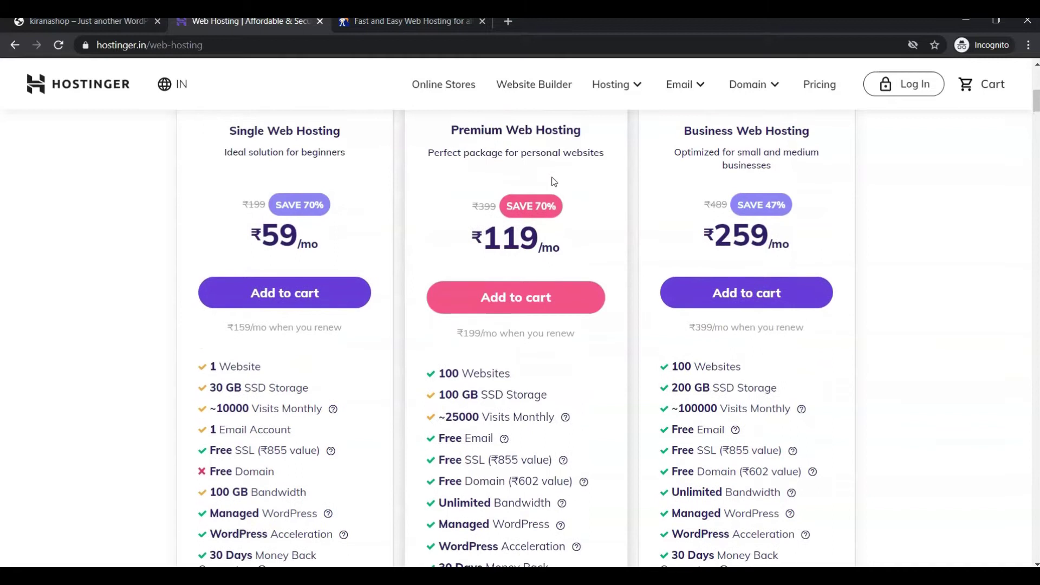
left_click(530, 297)
Step: Add Premium Web Hosting to the cart and change its term from 48 to 12 months
left_click(524, 300)
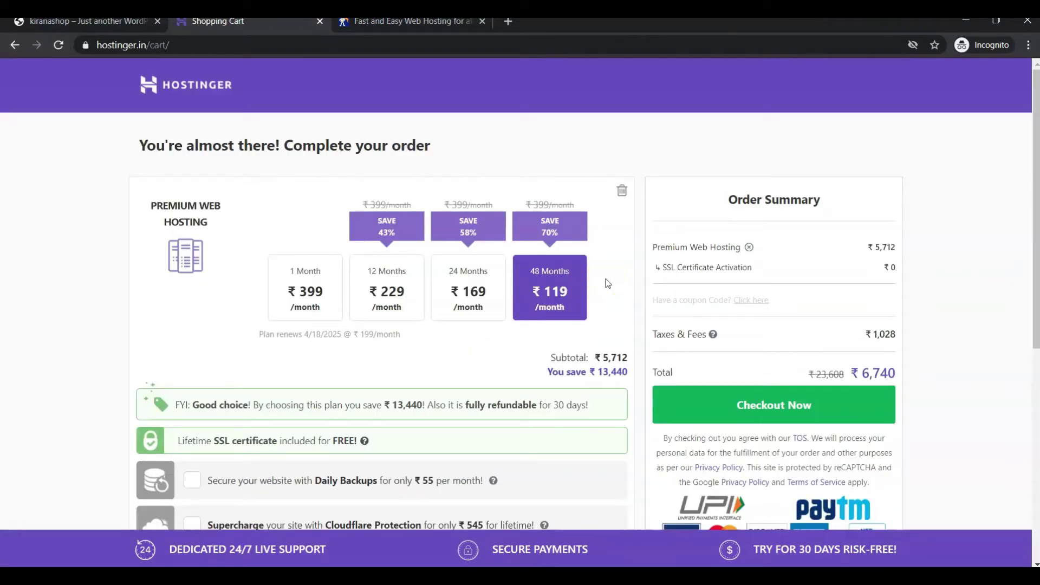
left_click(548, 286)
left_click(615, 289)
left_click(390, 286)
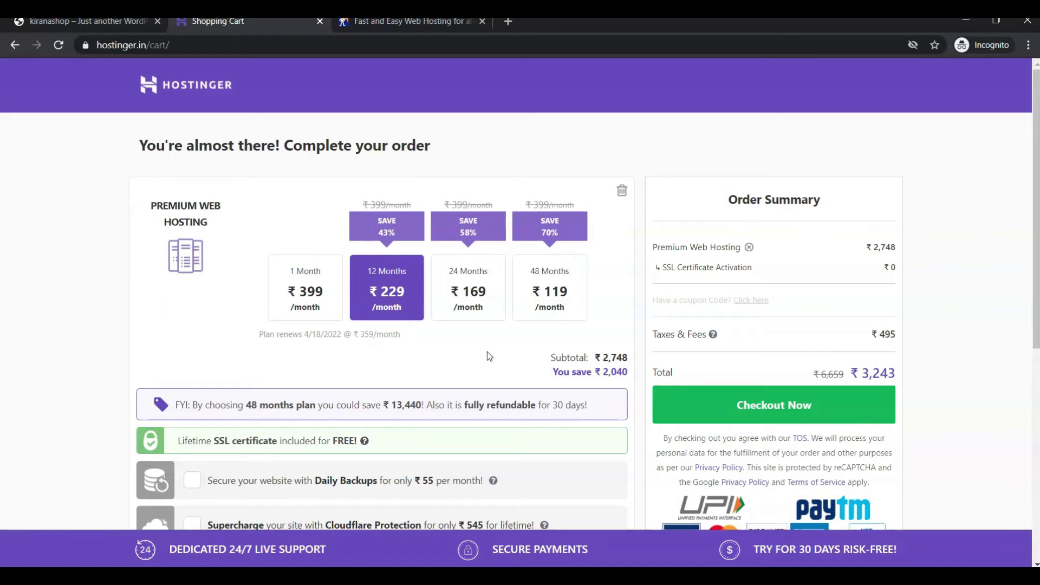
Step: Review the order summary: ₹229/month, ₹495 taxes, ₹3,243 total
scroll(486, 352, "down", 1)
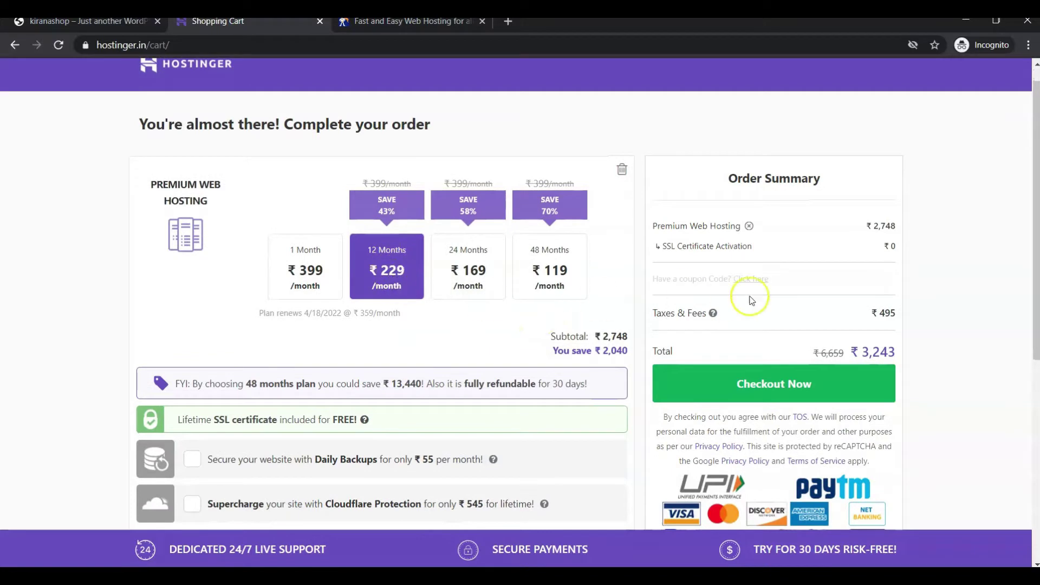
triple_click(886, 352)
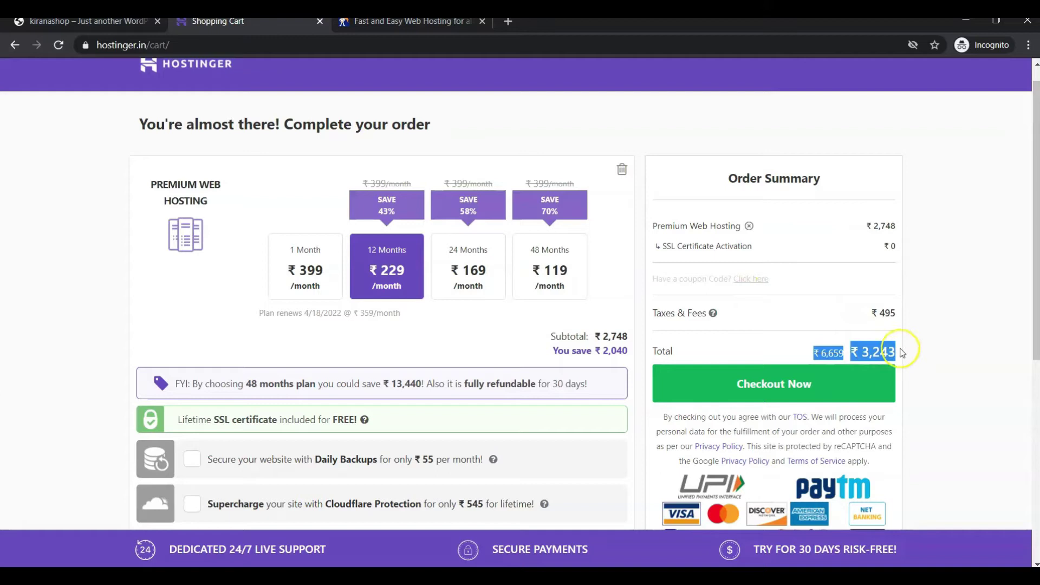
left_click(943, 335)
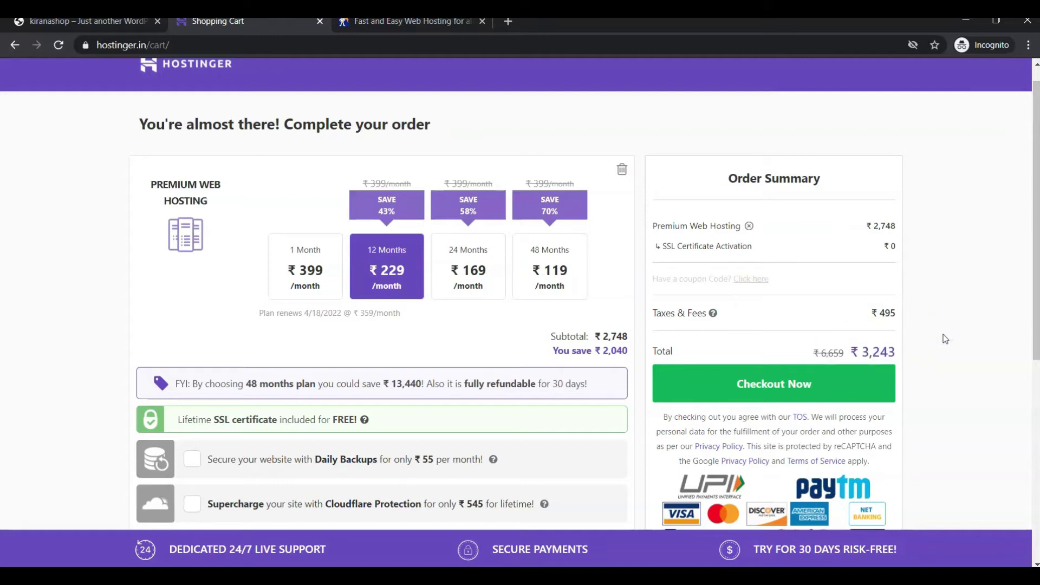
left_click(891, 353)
scroll(505, 349, "down", 3)
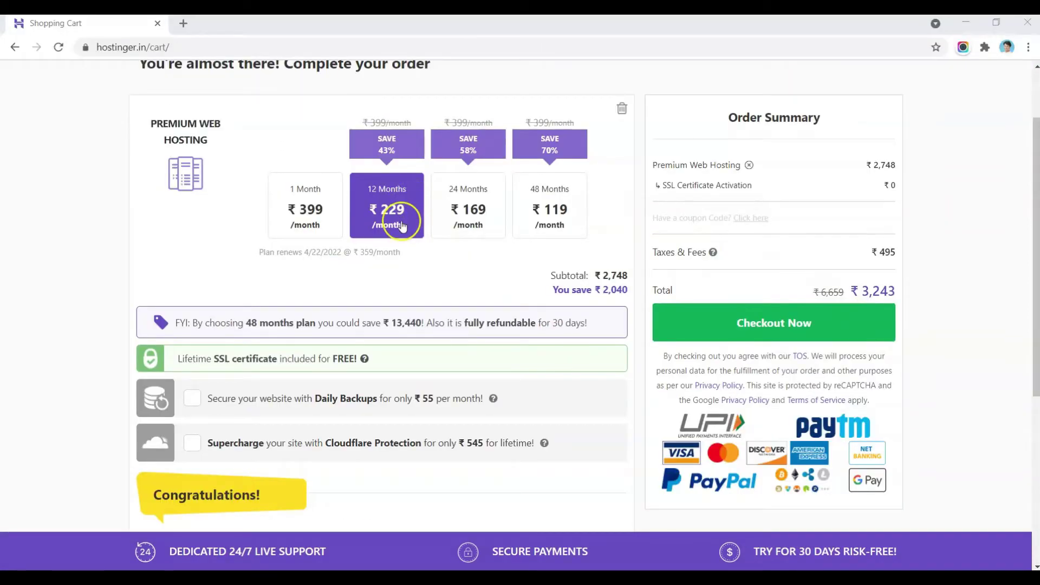
scroll(402, 227, "down", 2)
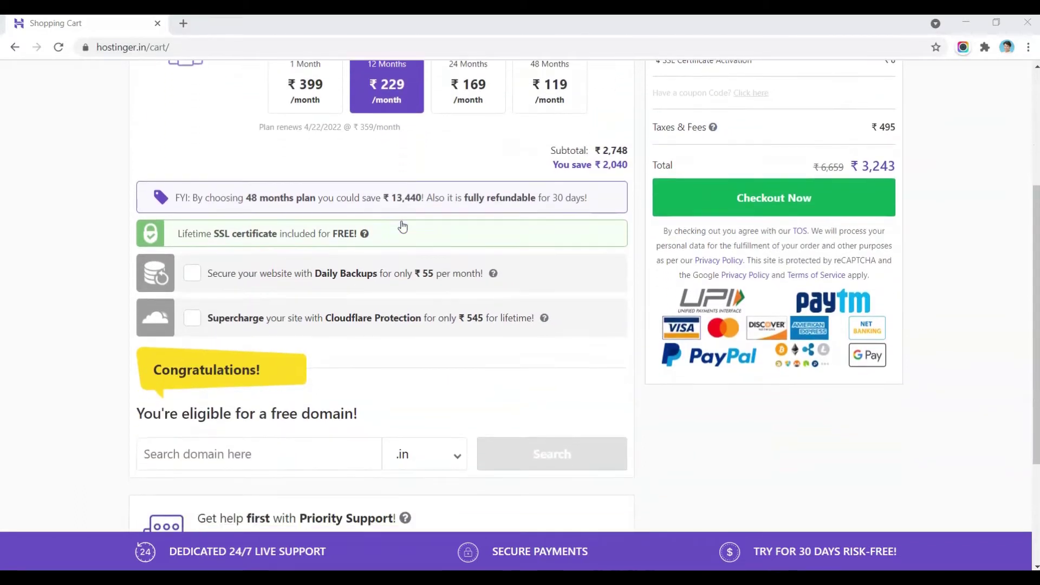
scroll(402, 227, "down", 1)
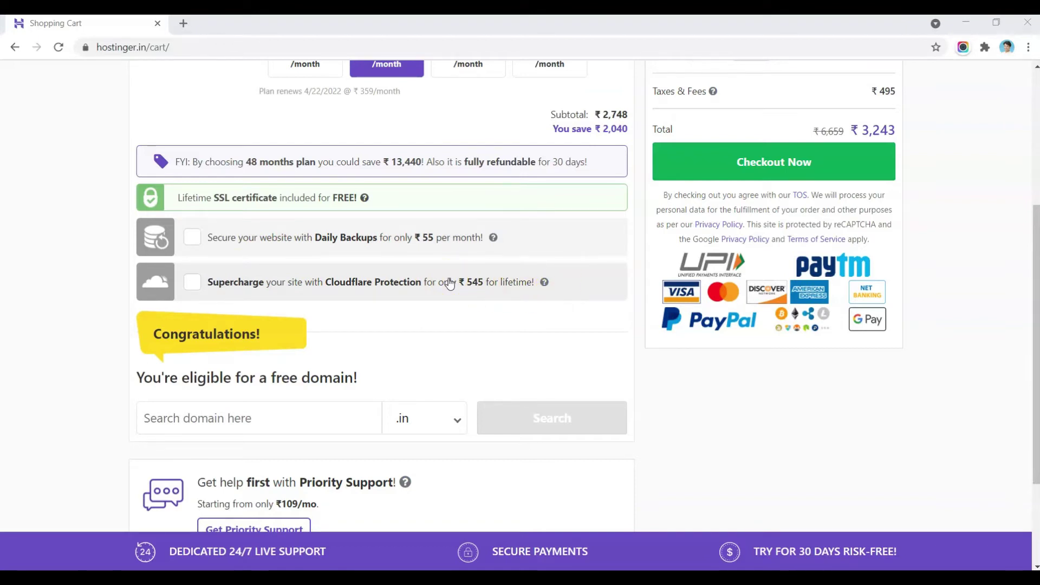
Step: Choose .com as the extension in the cart's free-domain box
left_click(428, 321)
scroll(427, 320, "down", 2)
left_click(347, 304)
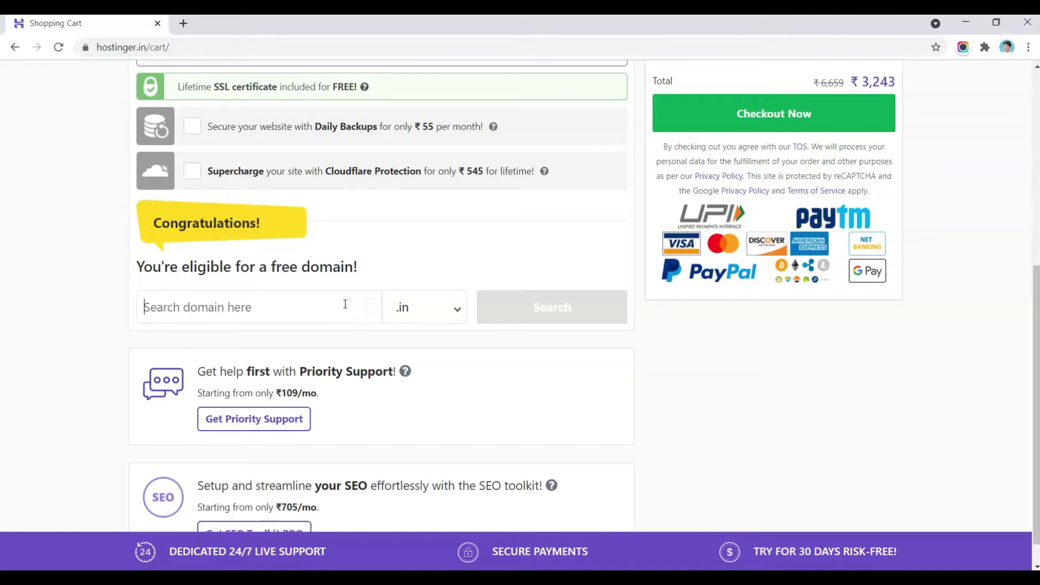
left_click(427, 309)
scroll(417, 210, "down", 3)
scroll(419, 210, "up", 3)
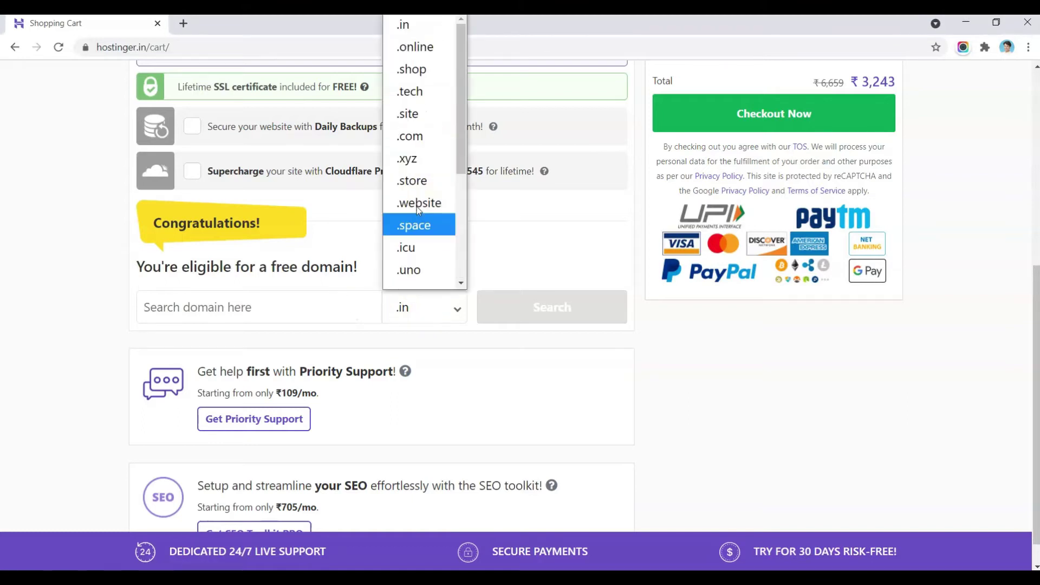
left_click(405, 138)
Step: Enter samplekiranastore and search for samplekiranastore.com availability
left_click(295, 307)
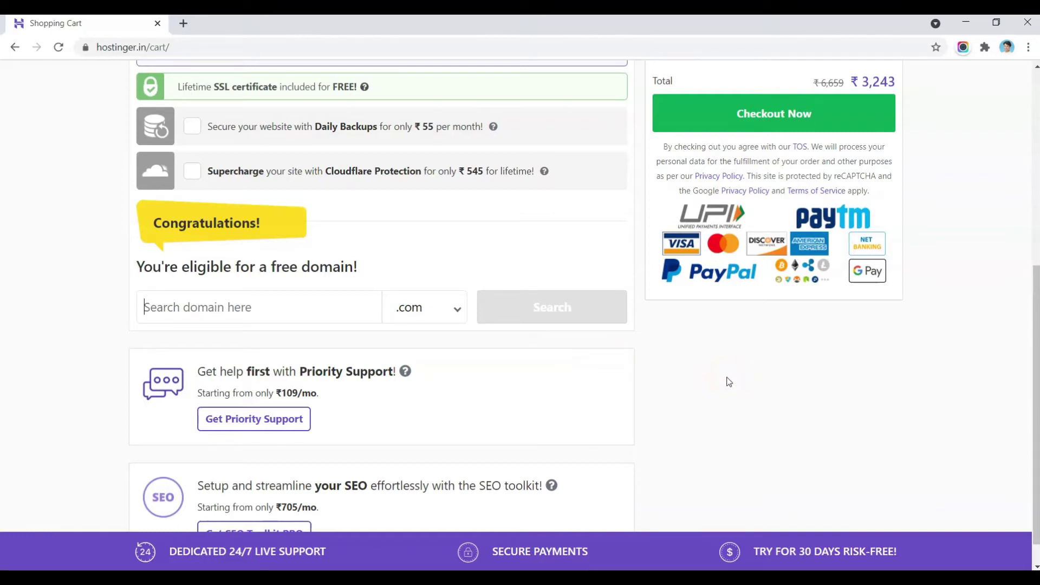
left_click(332, 300)
type("samplekiranastore")
left_click(540, 297)
left_click(209, 304)
left_click(373, 294)
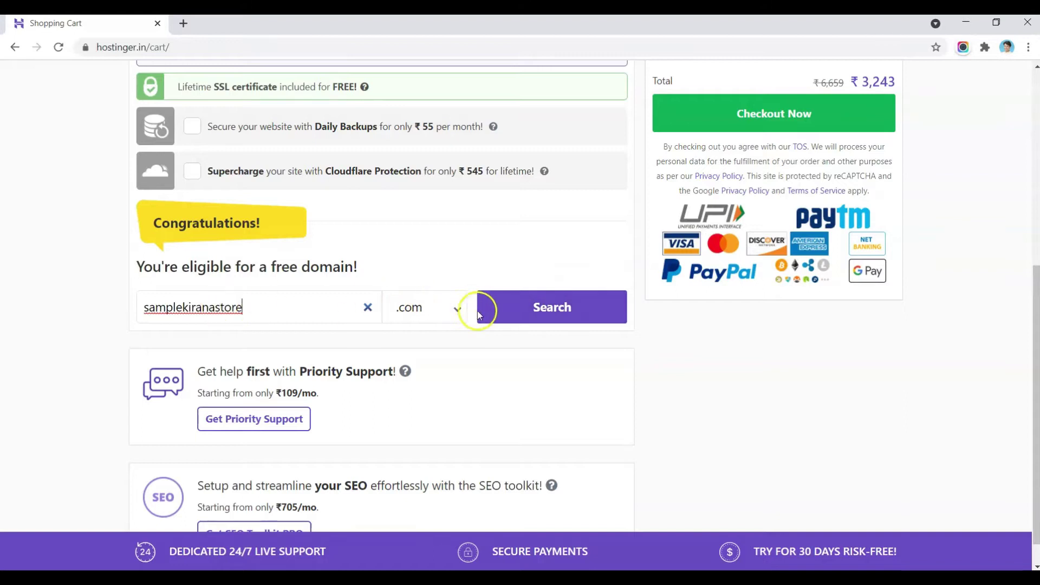
left_click(507, 310)
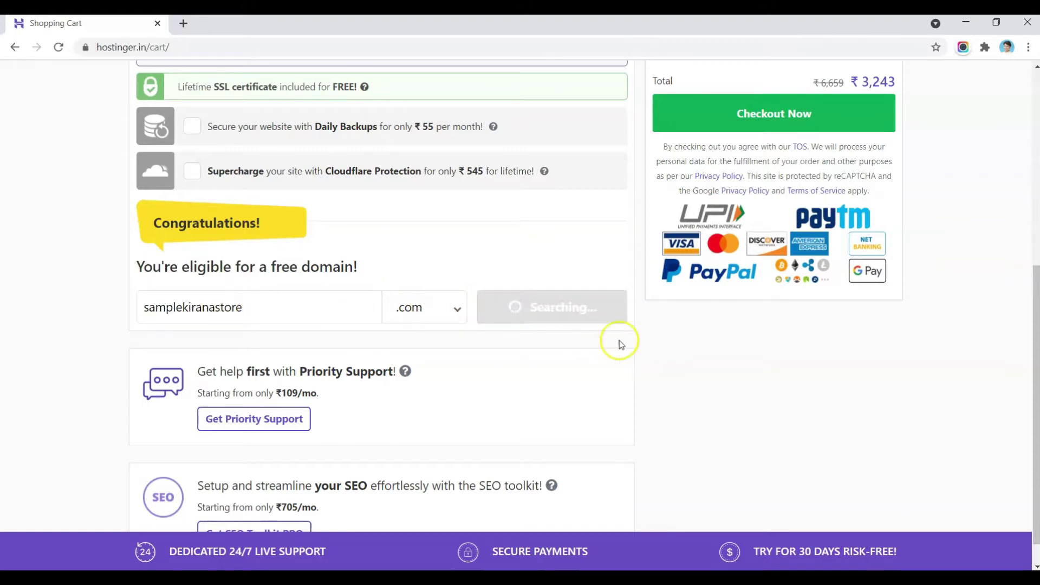
Step: Claim samplekiranastore.com free for 1 year, raising the total to ₹3,257
left_click(442, 137)
scroll(442, 138, "up", 1)
left_click(182, 263)
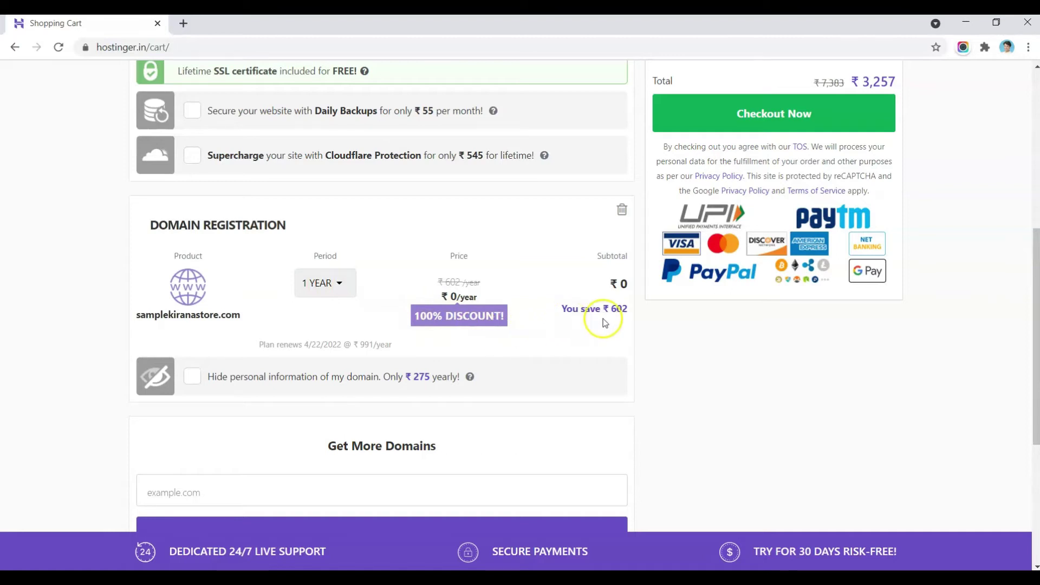
scroll(666, 330, "down", 1)
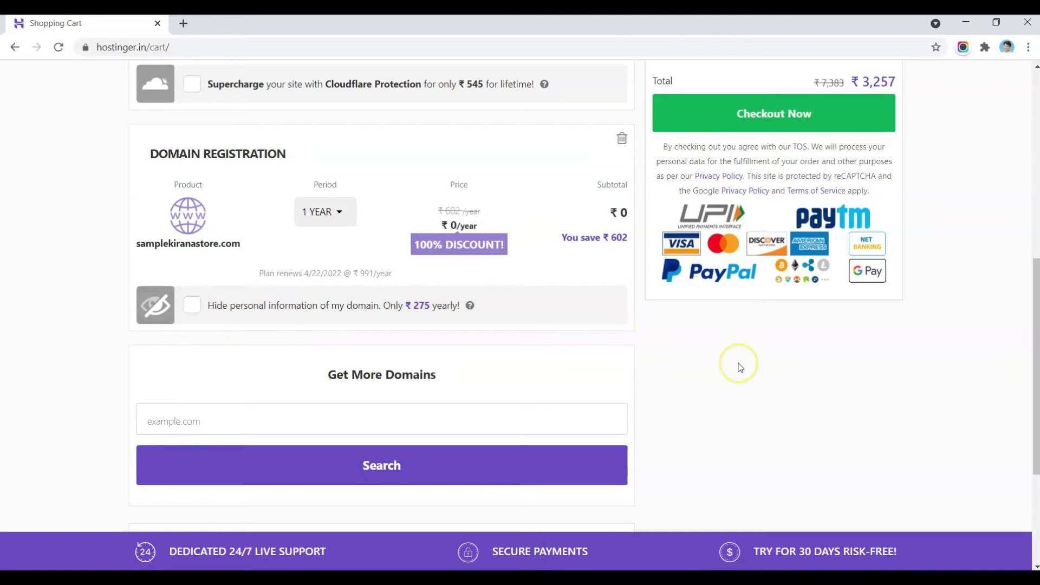
scroll(740, 367, "up", 4)
scroll(740, 367, "up", 3)
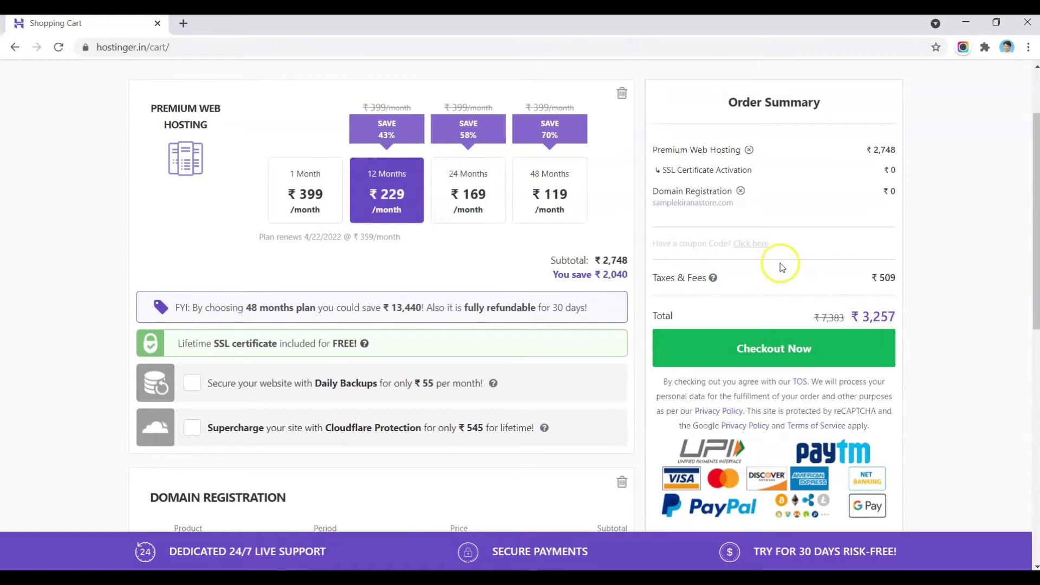
Step: Apply the coupon code, cutting the plan to ₹213/month and the total to ₹3,030
left_click(751, 245)
left_click(727, 248)
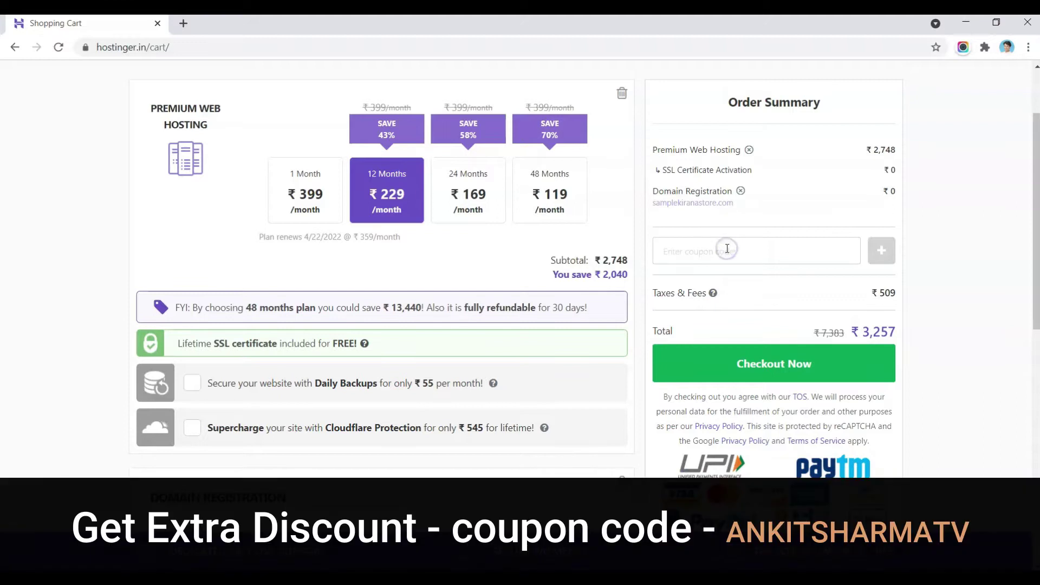
type("ANKITSHARMATV")
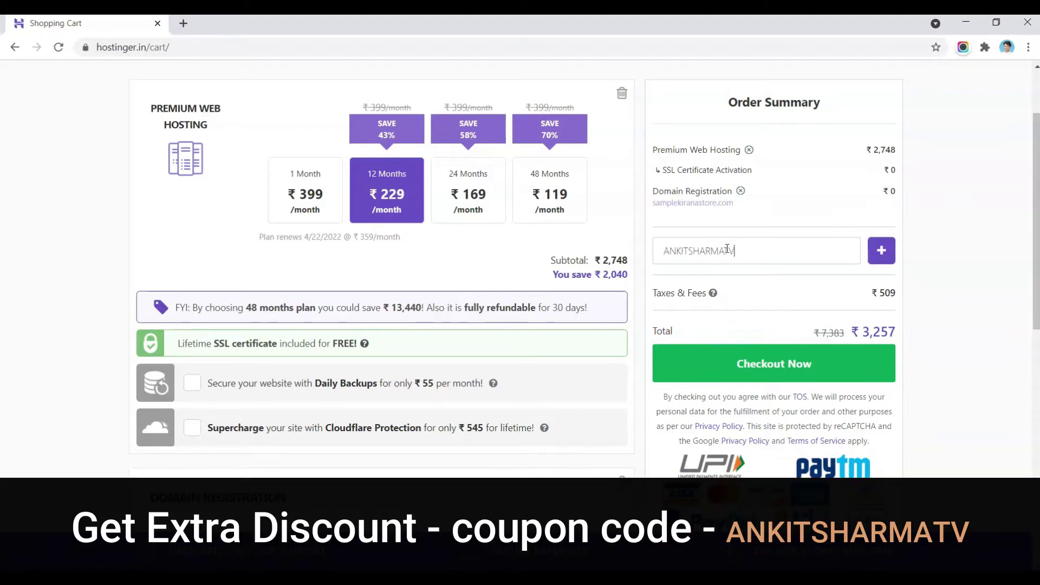
left_click(882, 250)
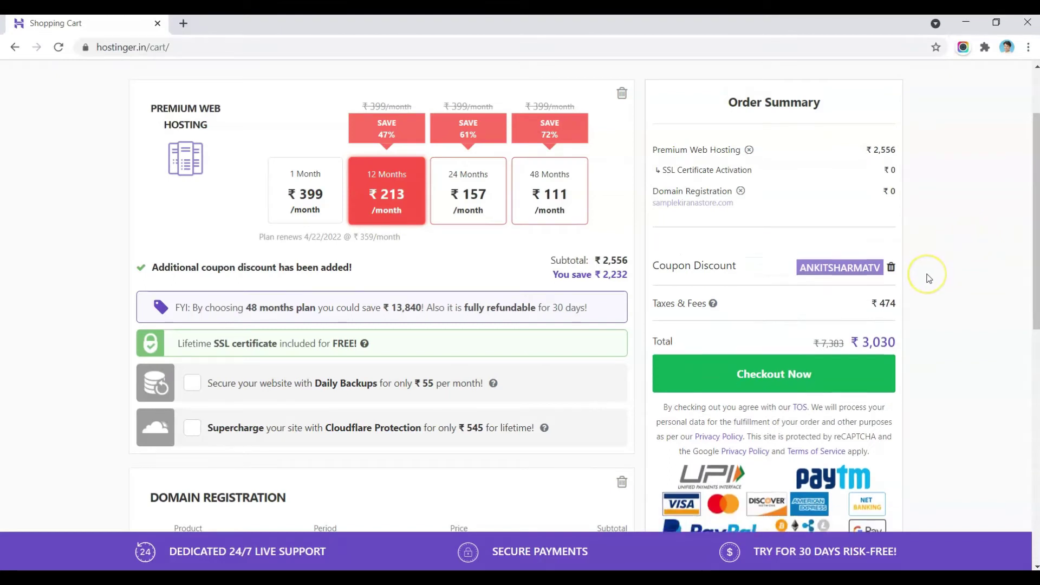
Step: Proceed to checkout with the discounted order
scroll(930, 278, "down", 2)
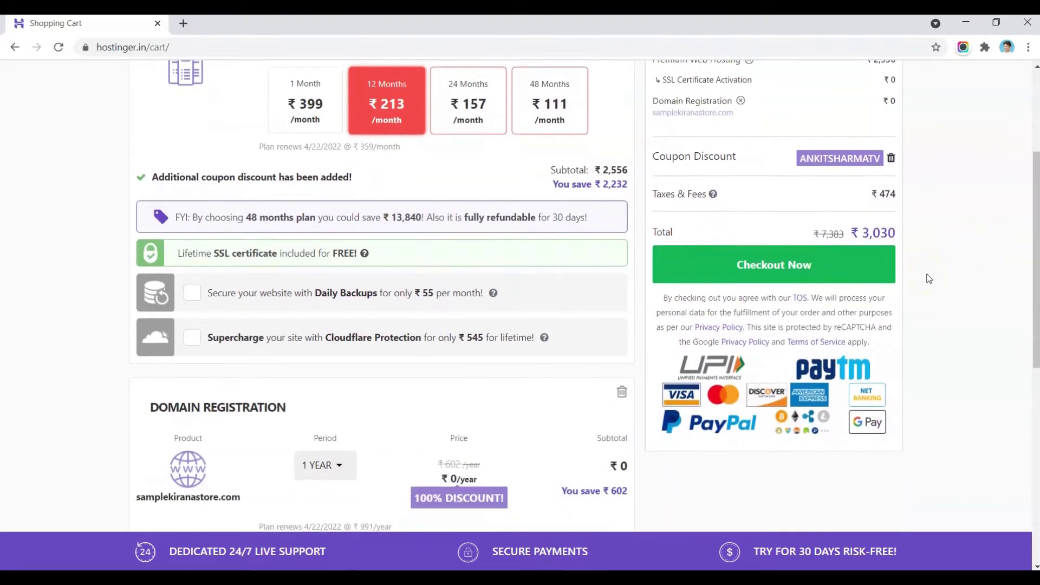
left_click(869, 277)
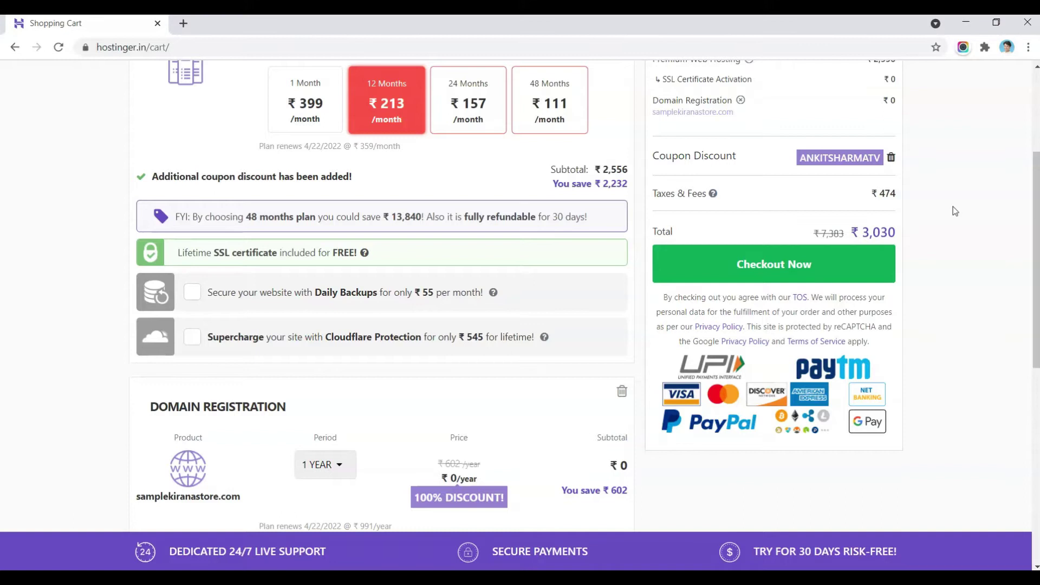
scroll(953, 209, "down", 1)
left_click(790, 215)
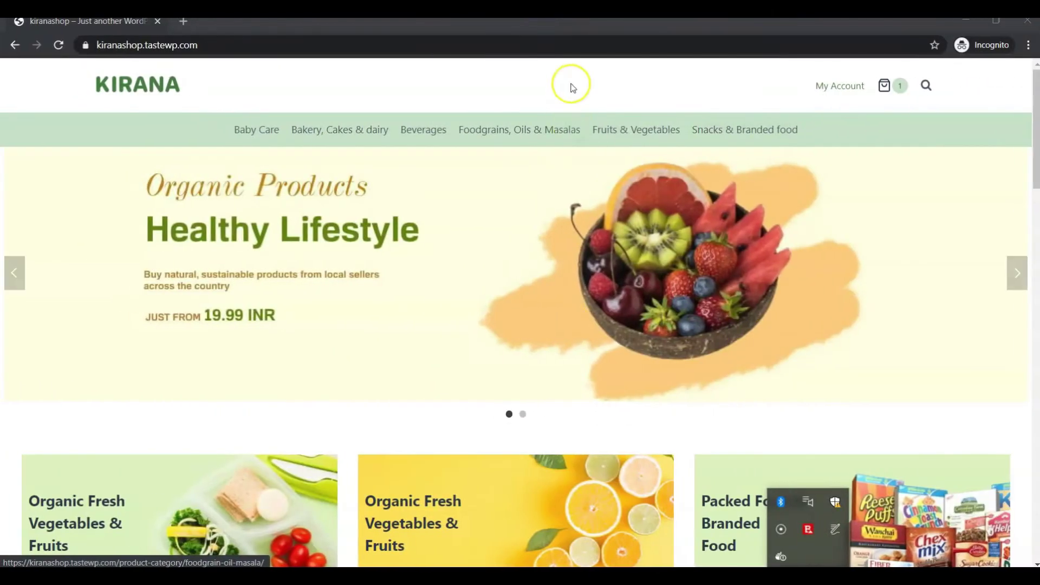
Step: Load hostinger.in in a new tab and log in to the hPanel home dashboard
left_click(572, 83)
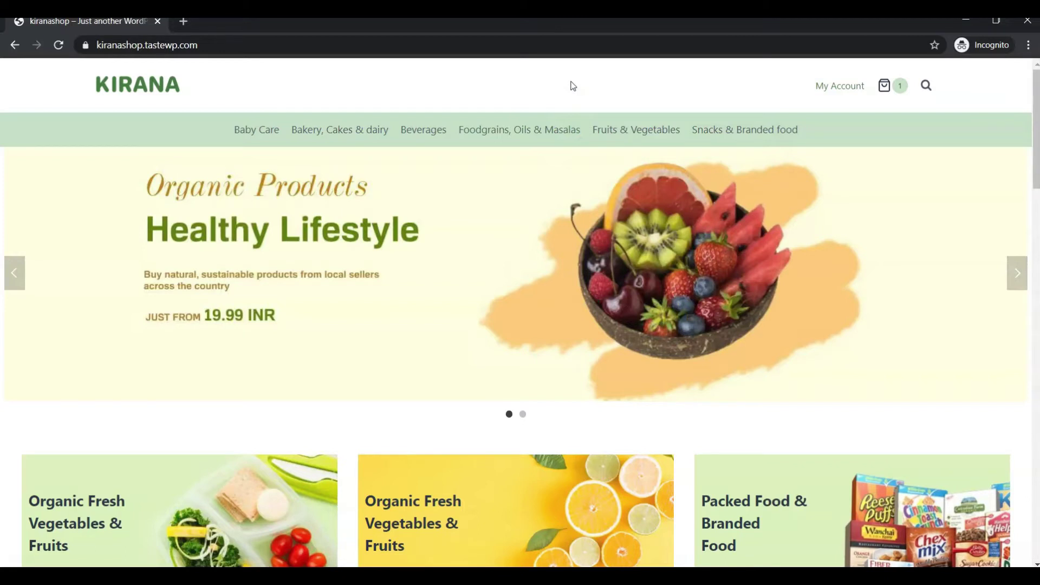
left_click(522, 75)
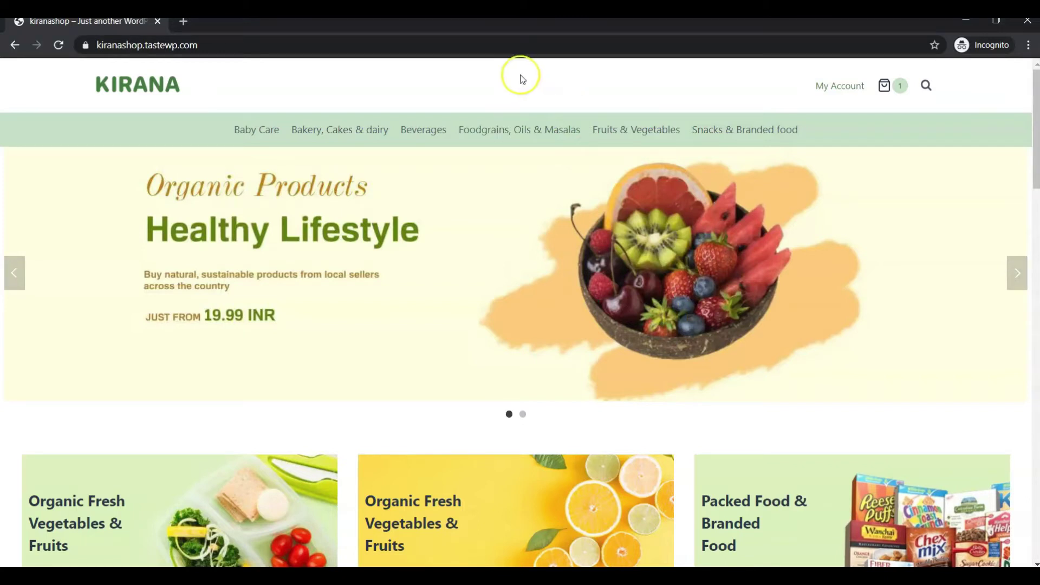
left_click(185, 24)
type("hos")
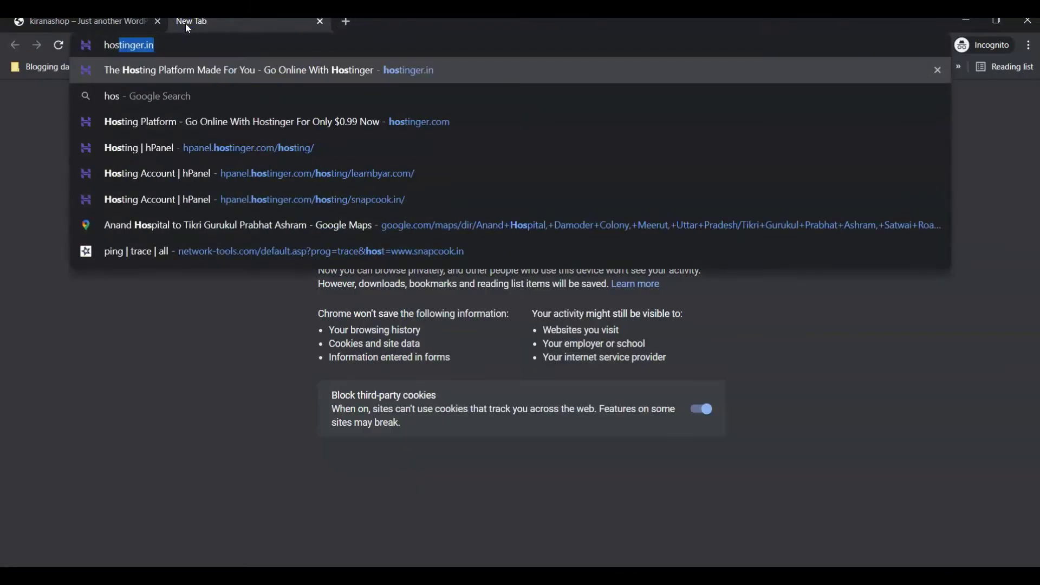
key("Return")
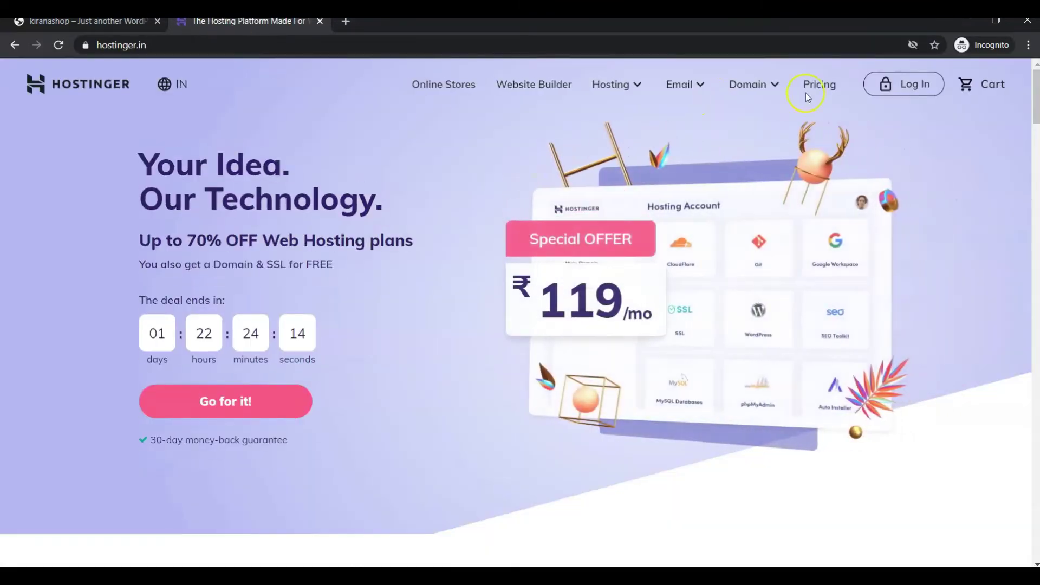
left_click(901, 87)
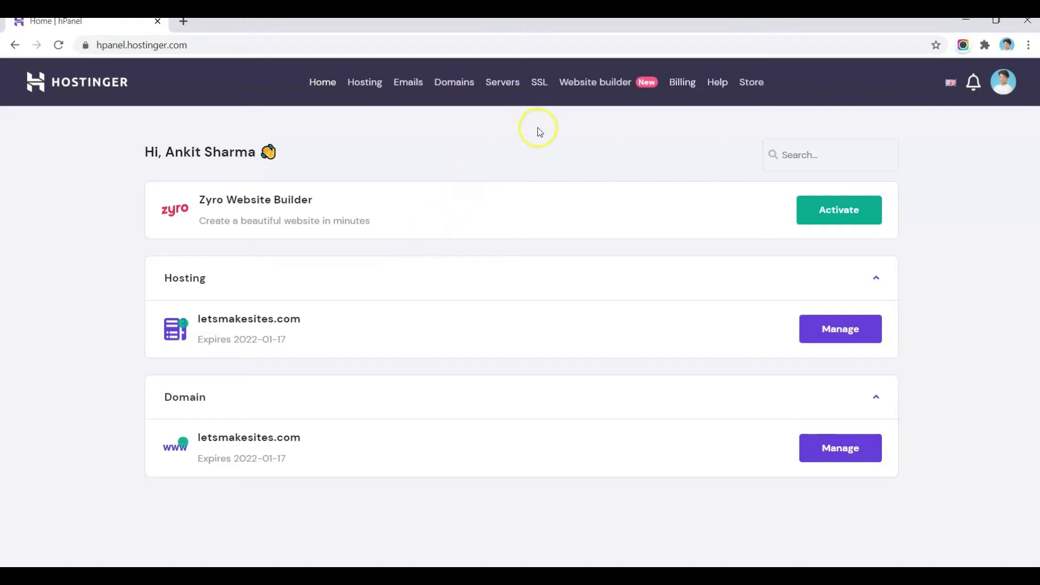
left_click(539, 87)
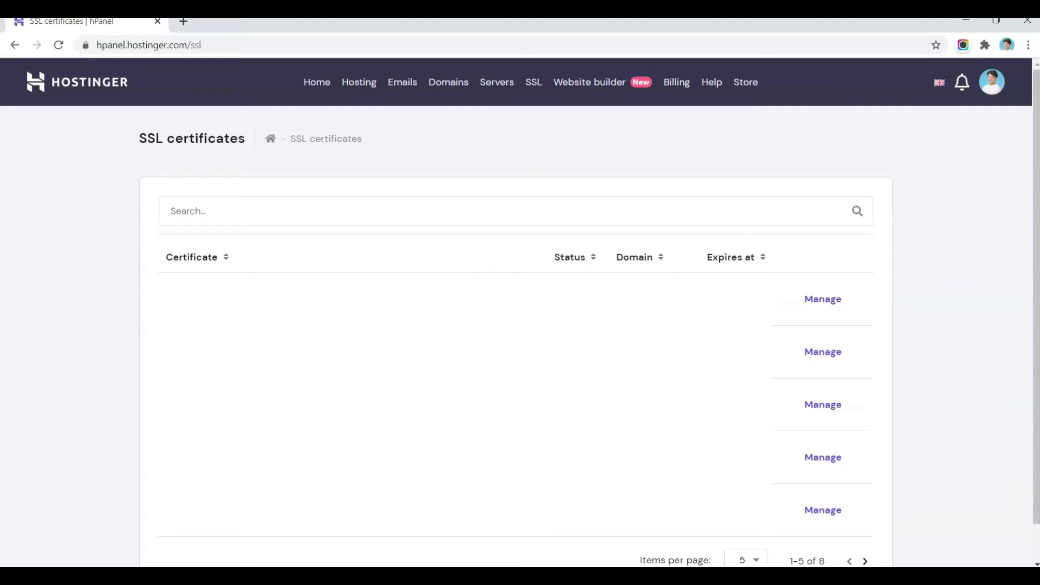
left_click(368, 249)
left_click(317, 84)
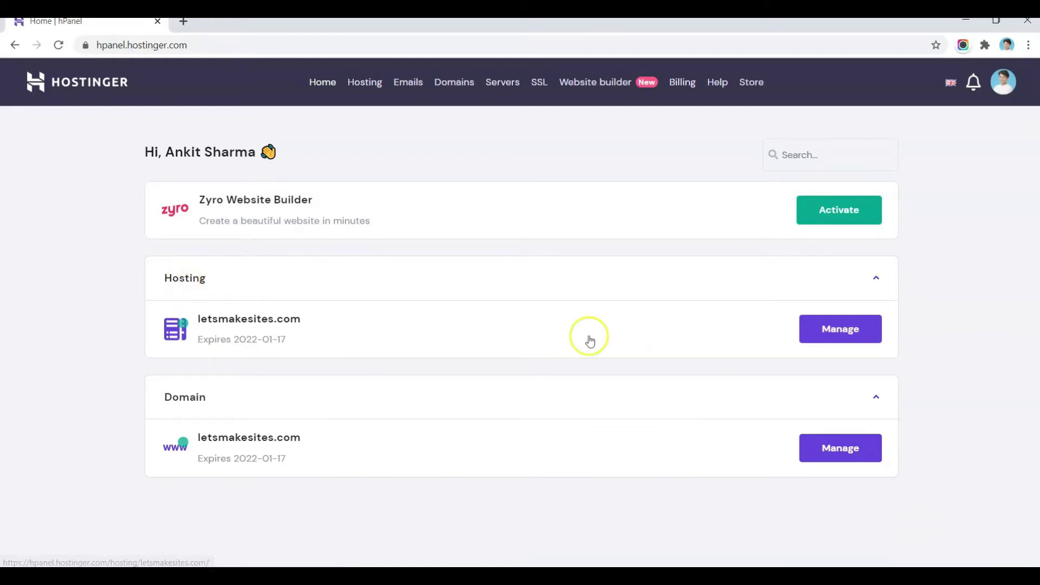
left_click(848, 331)
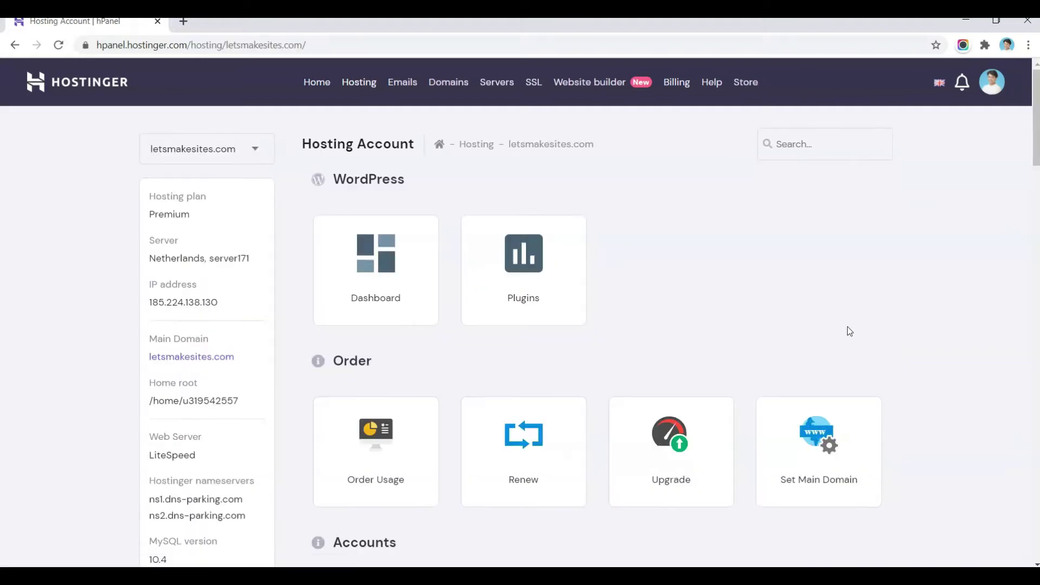
Step: Open hPanel's Auto Installer from the Website section and bring up the WordPress install dialog
scroll(849, 332, "down", 13)
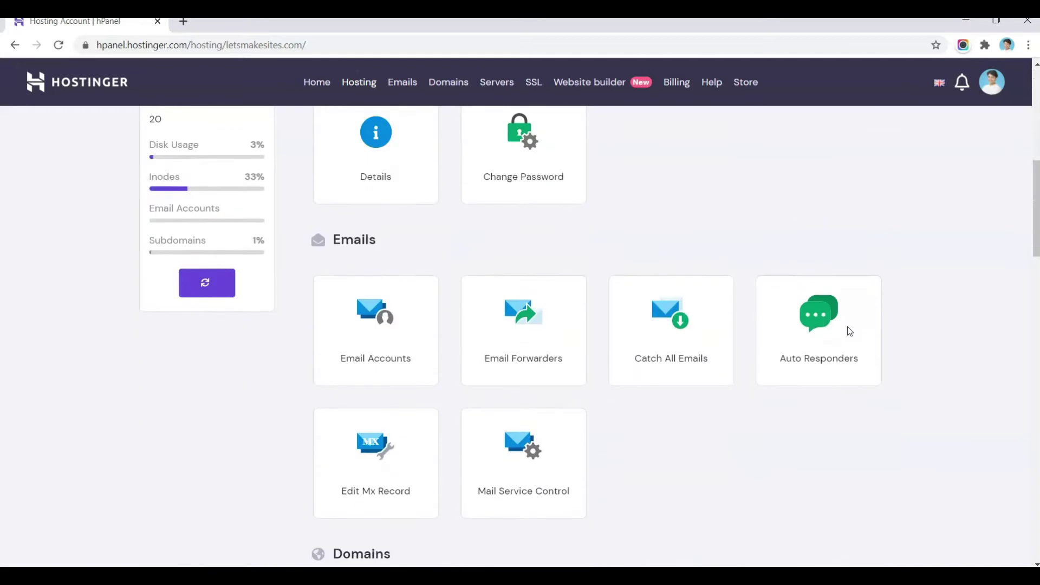
scroll(848, 330, "down", 5)
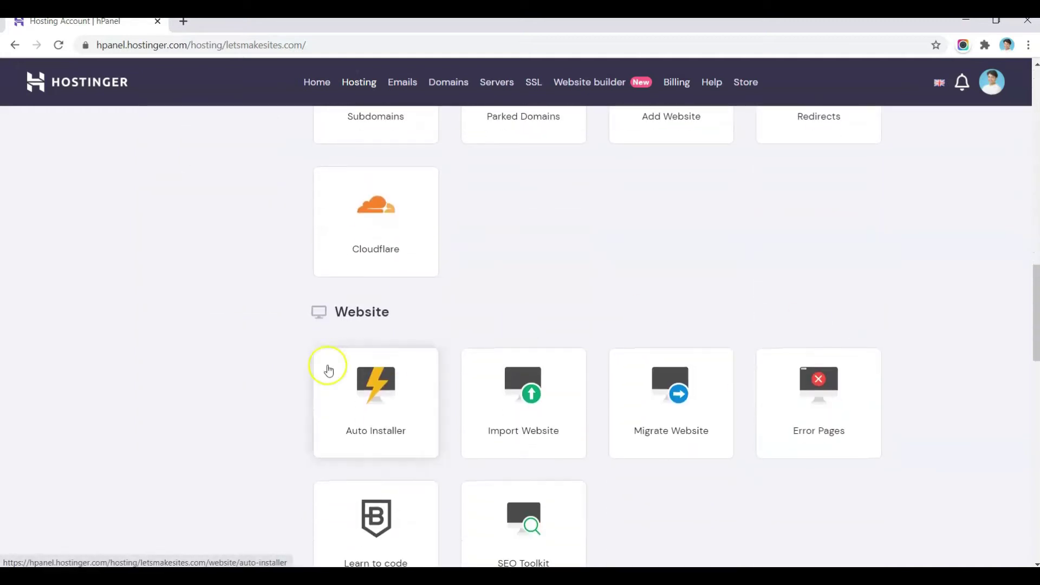
left_click(372, 397)
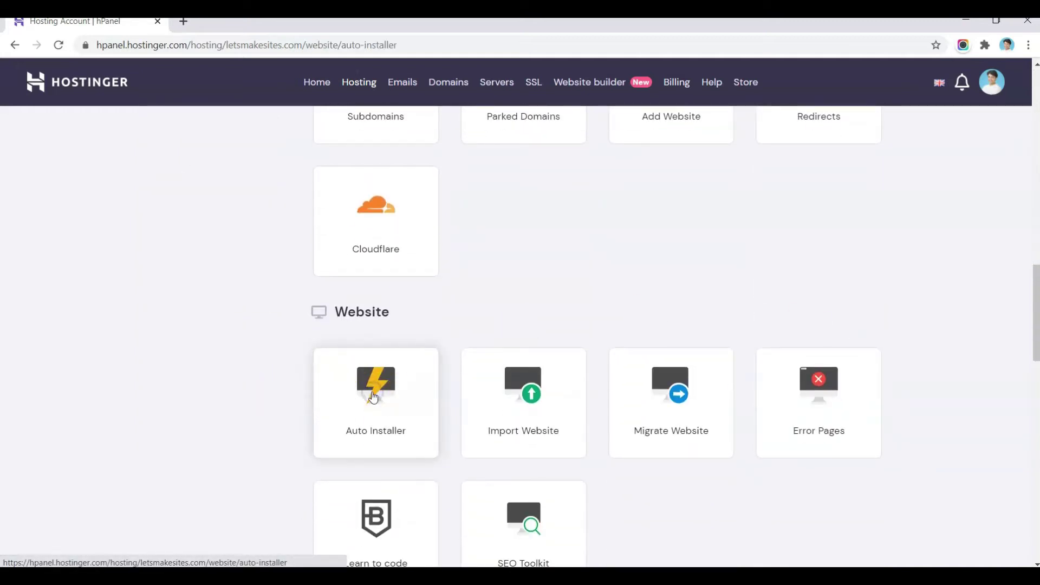
scroll(689, 250, "down", 5)
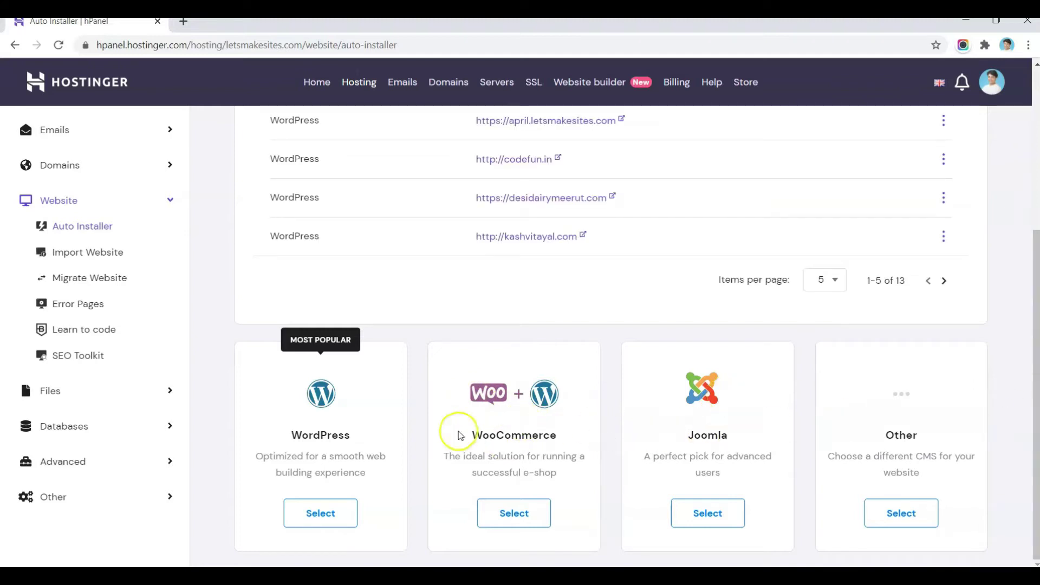
left_click(328, 517)
left_click(336, 520)
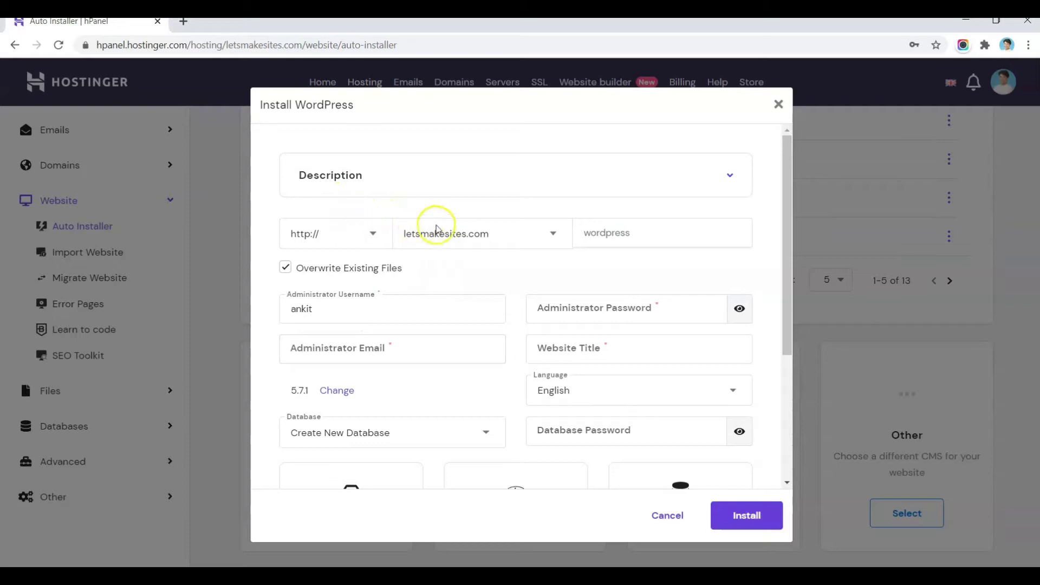
left_click(375, 239)
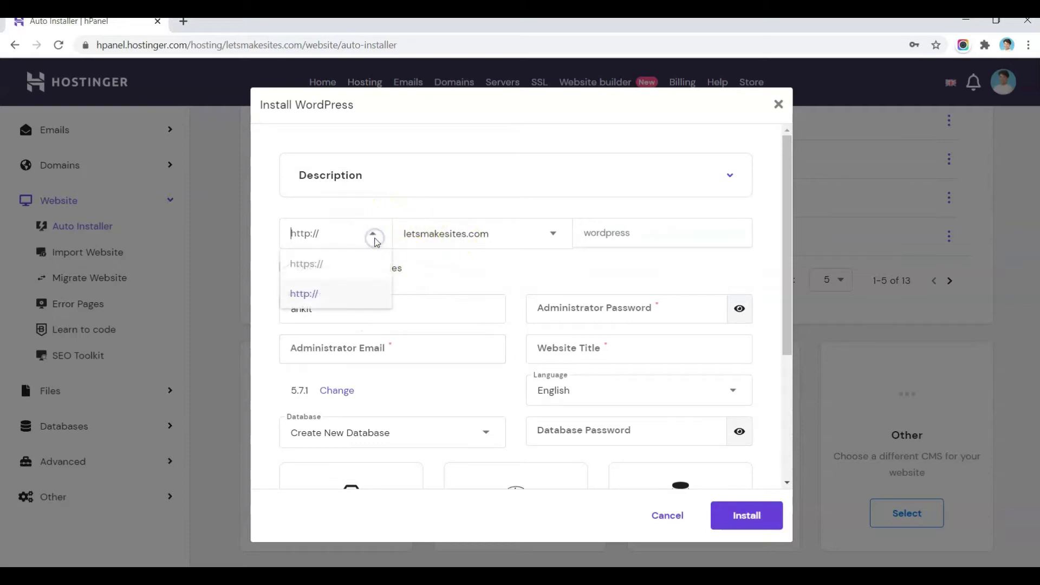
left_click(319, 271)
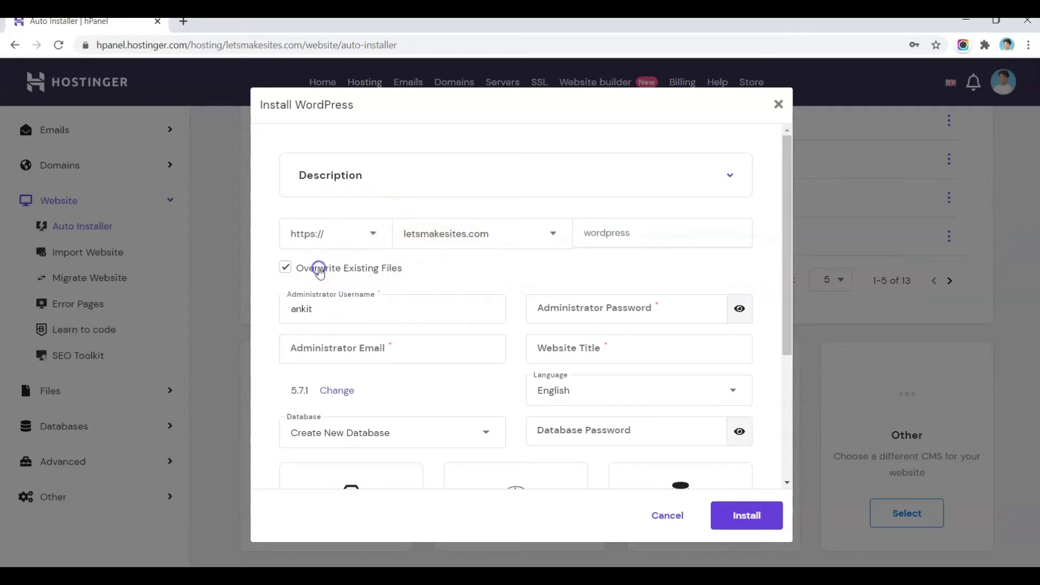
left_click(536, 271)
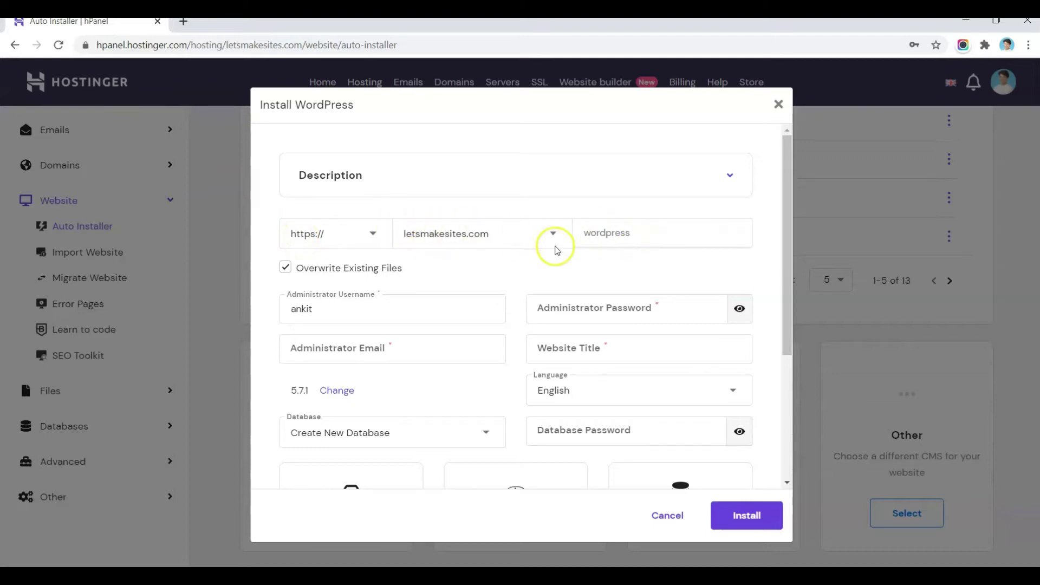
left_click(568, 263)
left_click(619, 239)
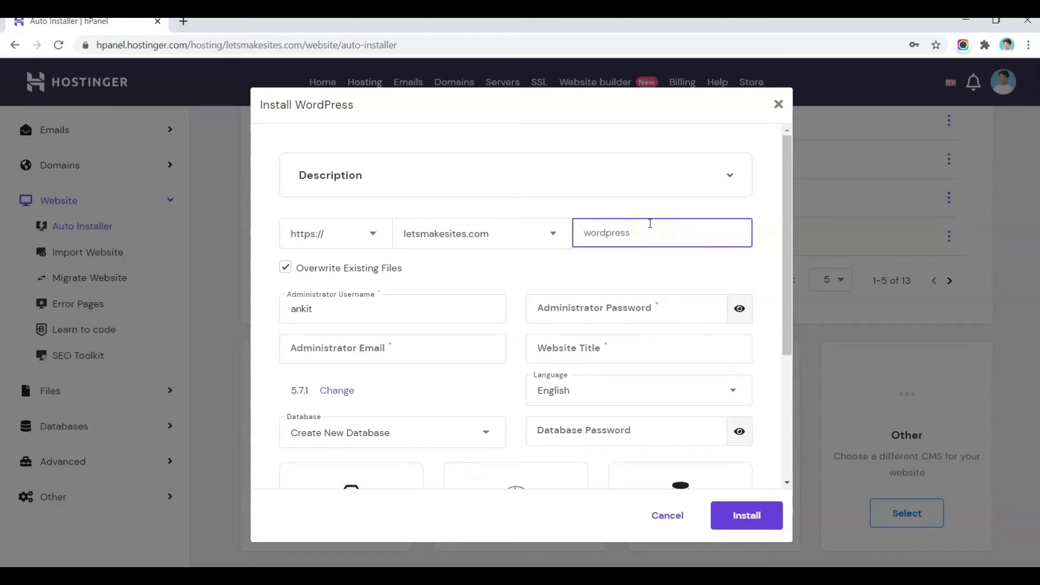
type("kiranastore")
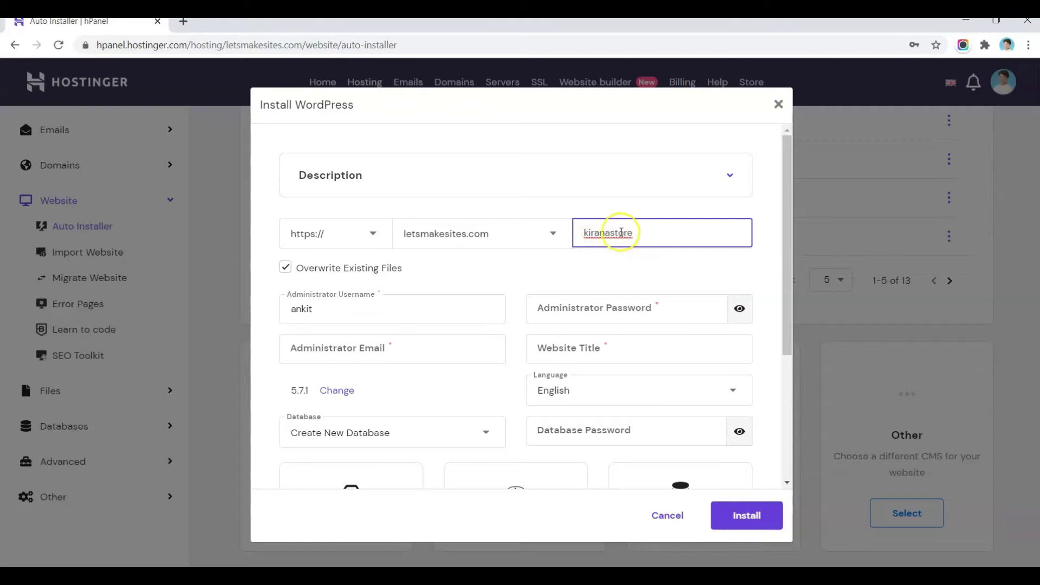
left_click(550, 271)
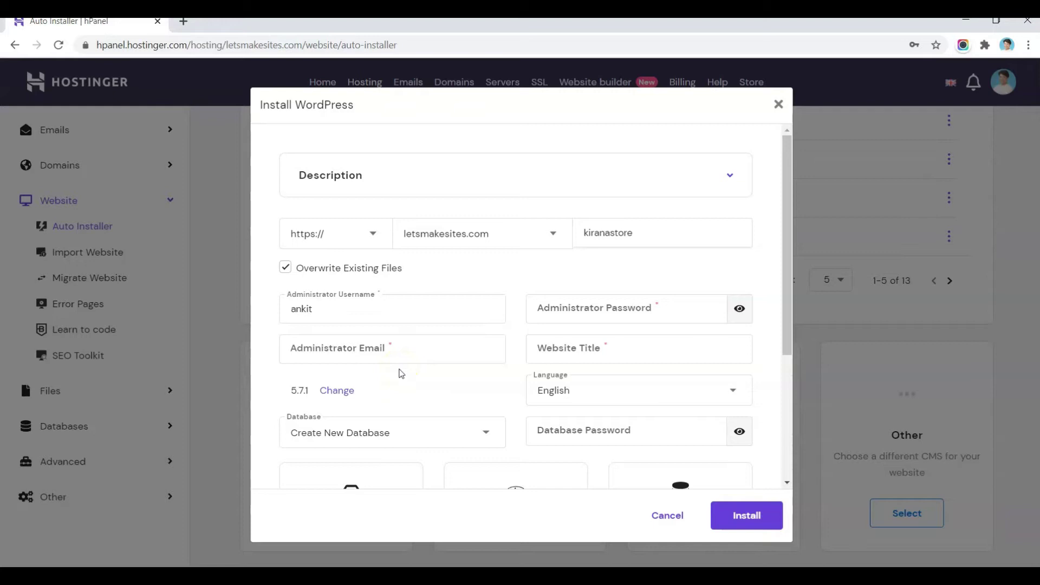
left_click(401, 373)
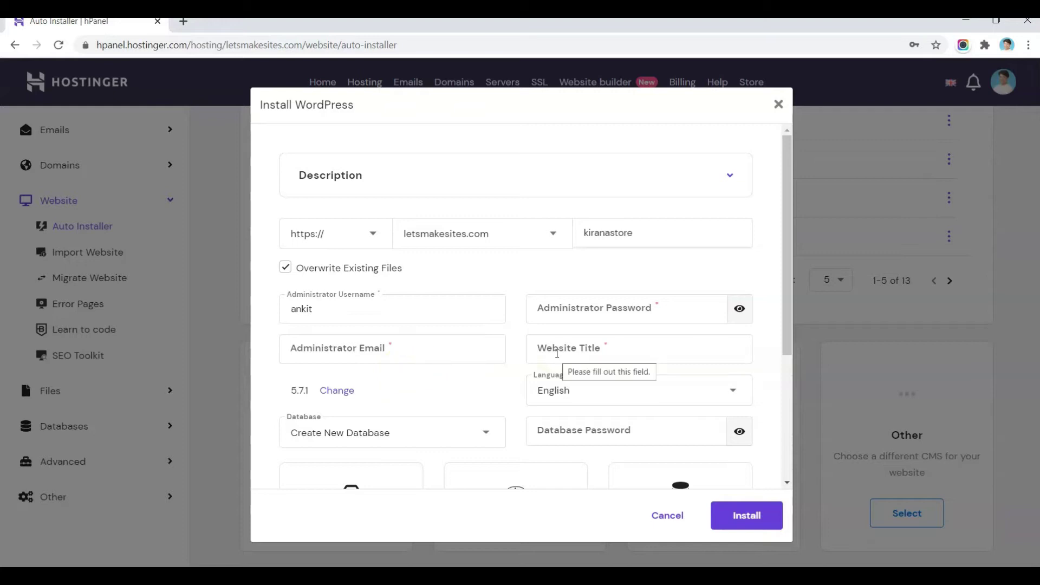
Step: Title the website 'Kirana store' and run the installation
left_click(649, 351)
left_click(643, 344)
type("Ki")
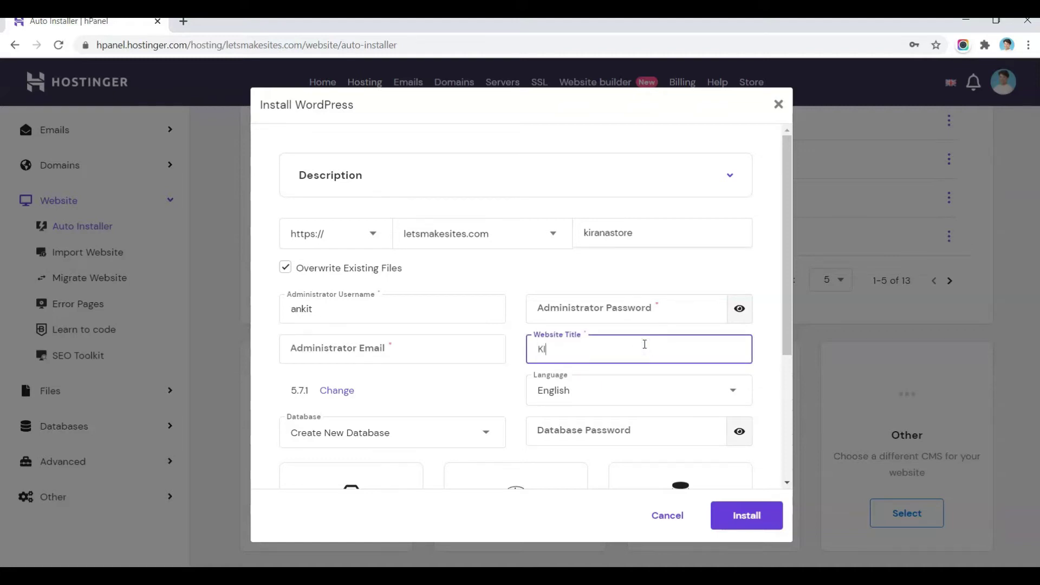
type("rana store")
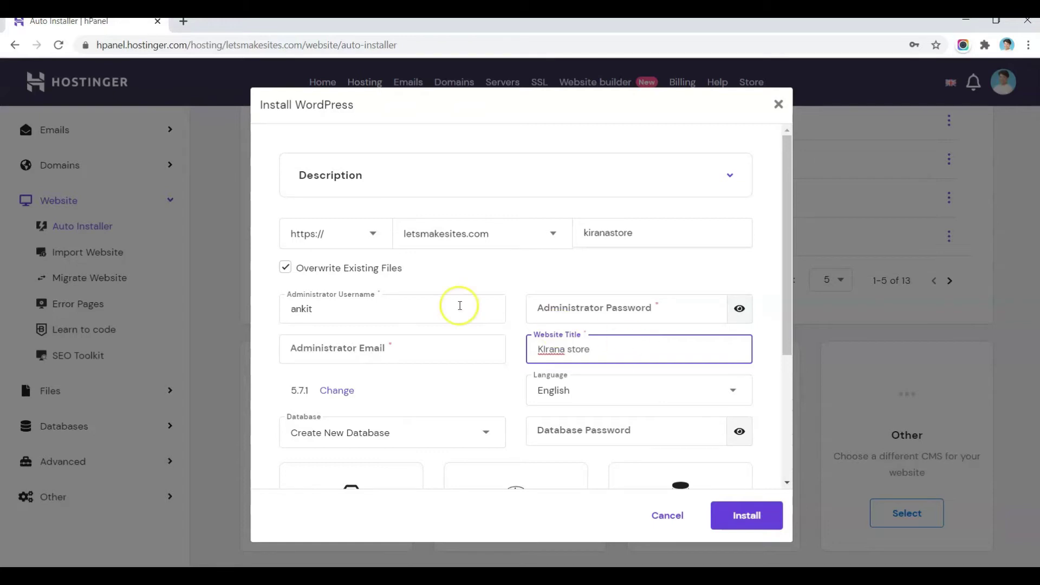
scroll(459, 336, "down", 3)
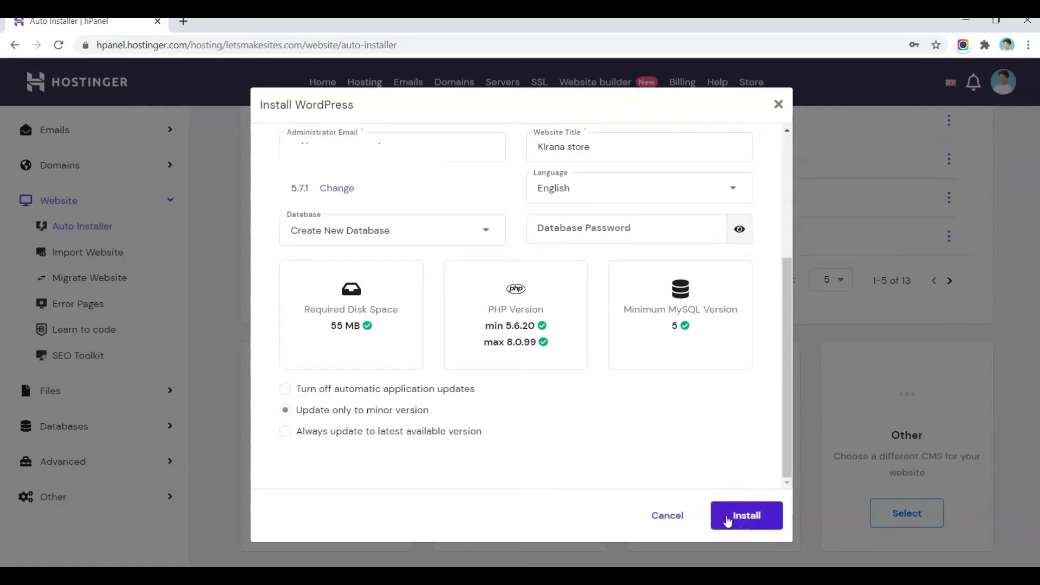
left_click(728, 520)
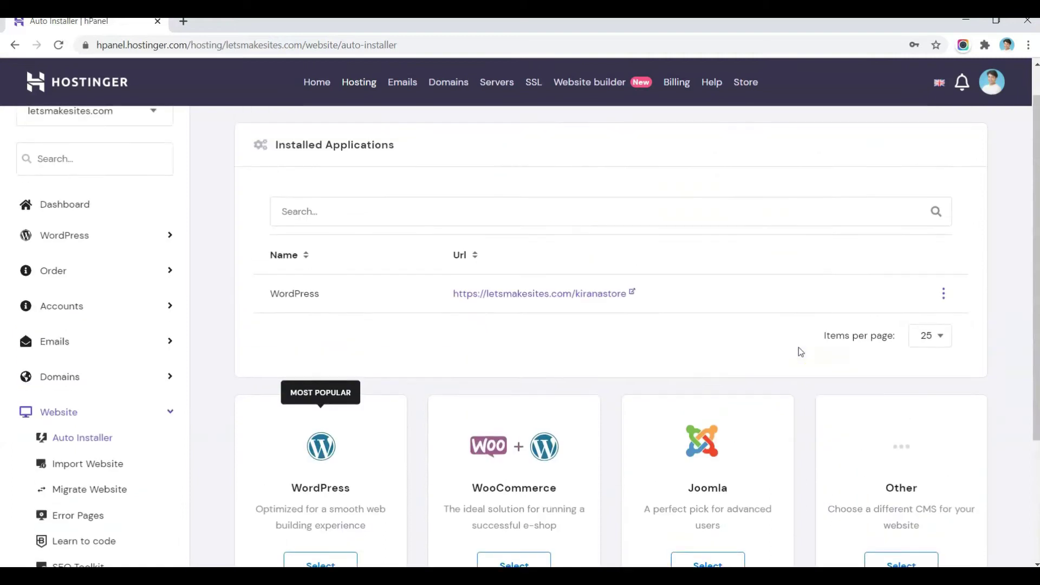
Step: Visit the new site at letsmakesites.com/kiranastore, copy its URL, and open a blank tab
scroll(798, 347, "down", 1)
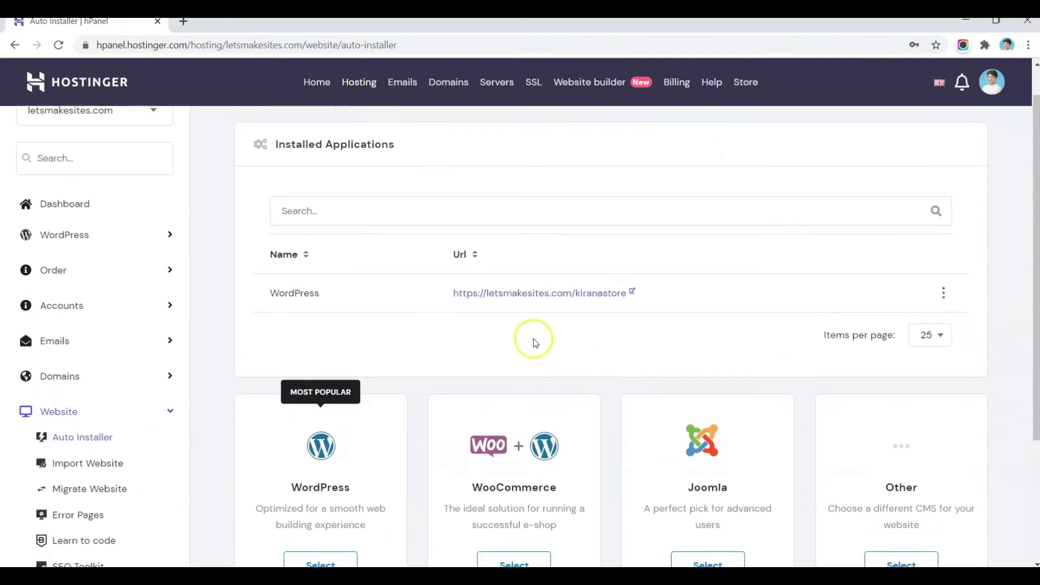
left_click(526, 296)
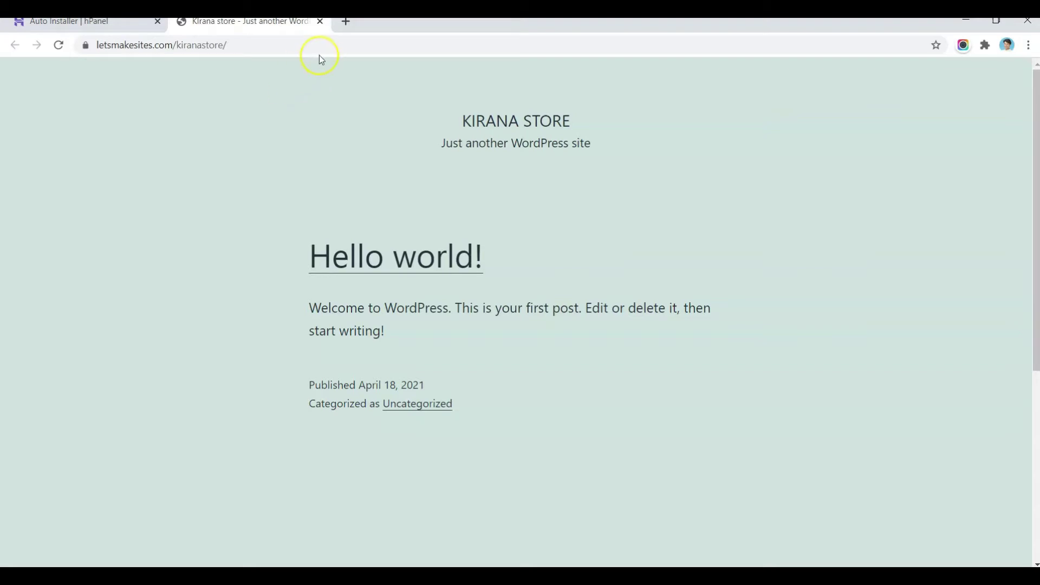
left_click(344, 42)
key("ctrl+c")
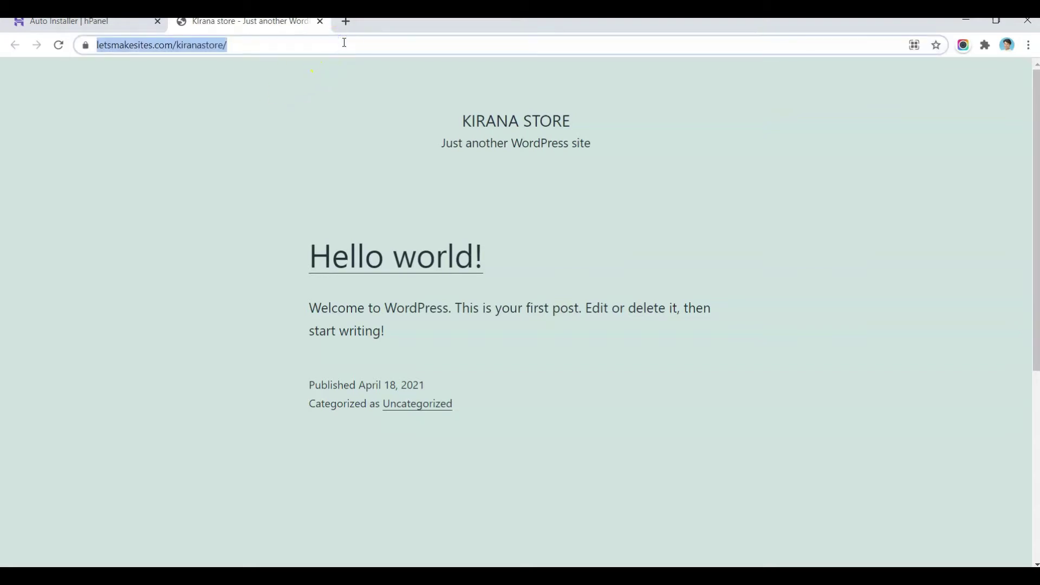
left_click(346, 30)
left_click(347, 21)
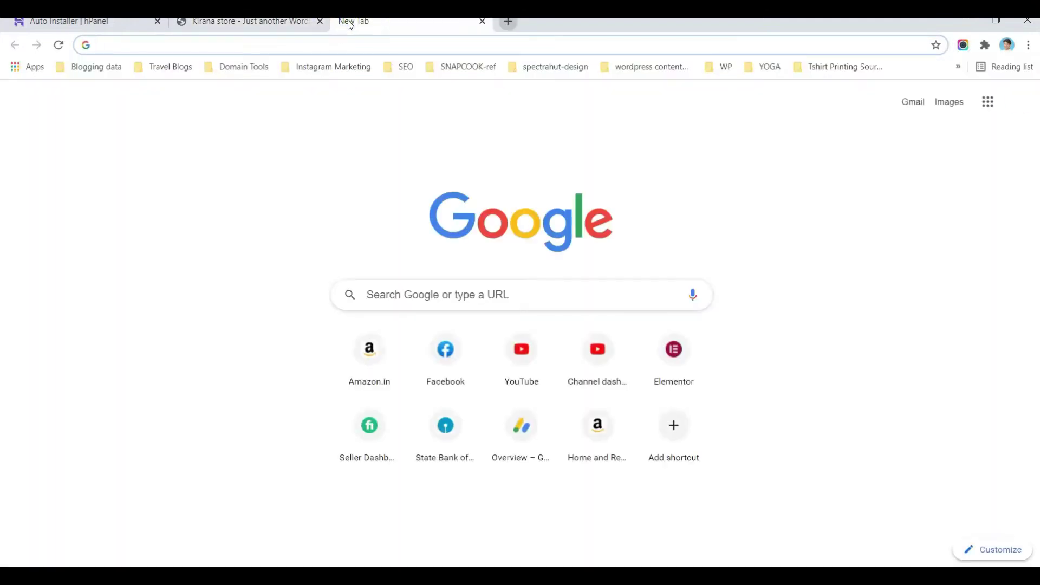
Step: Go to the pasted site address plus wp-admin (letsmakesites.com/kiranastore/wp-admin) in the new tab
left_click(353, 45)
key("ctrl+v")
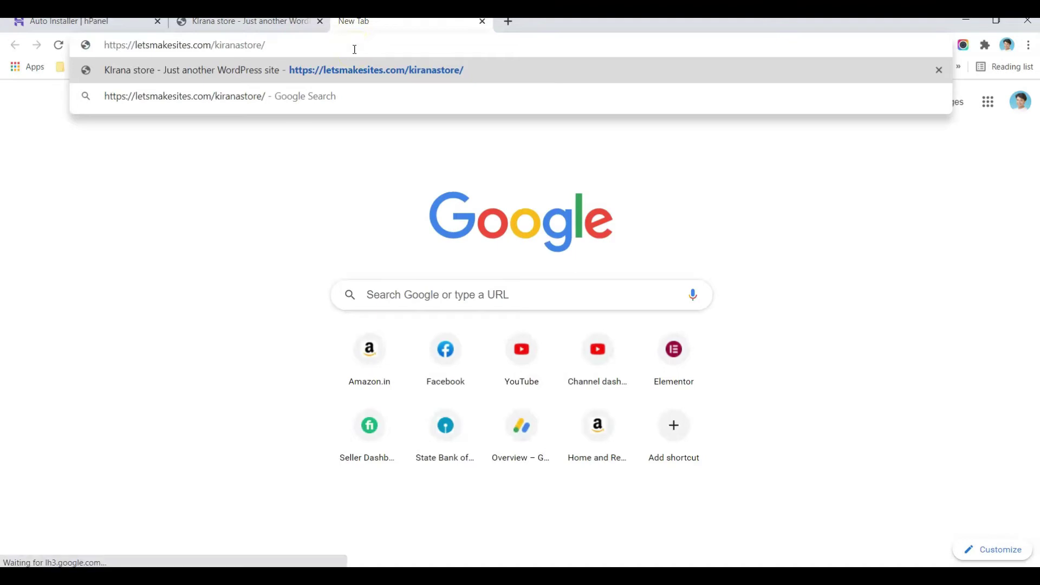
type("wp-admin")
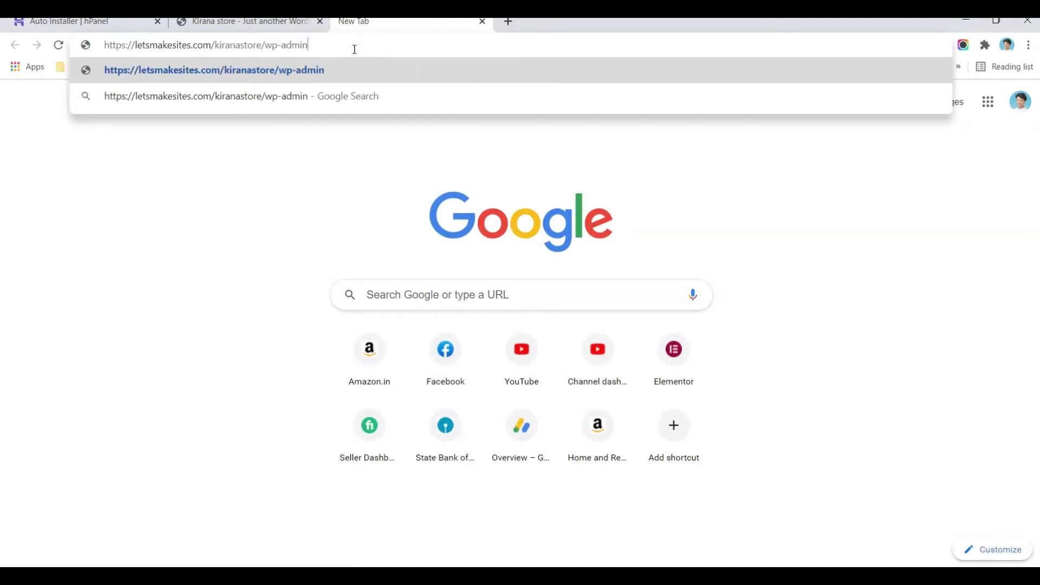
key("Return")
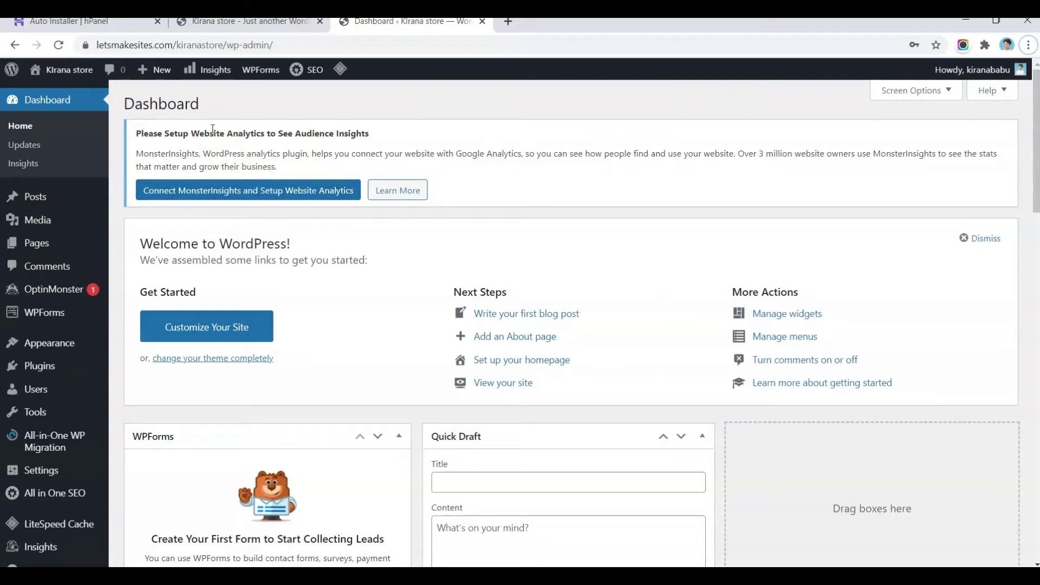
Step: Bulk-deactivate all the preinstalled plugins on the Installed Plugins list
left_click(34, 368)
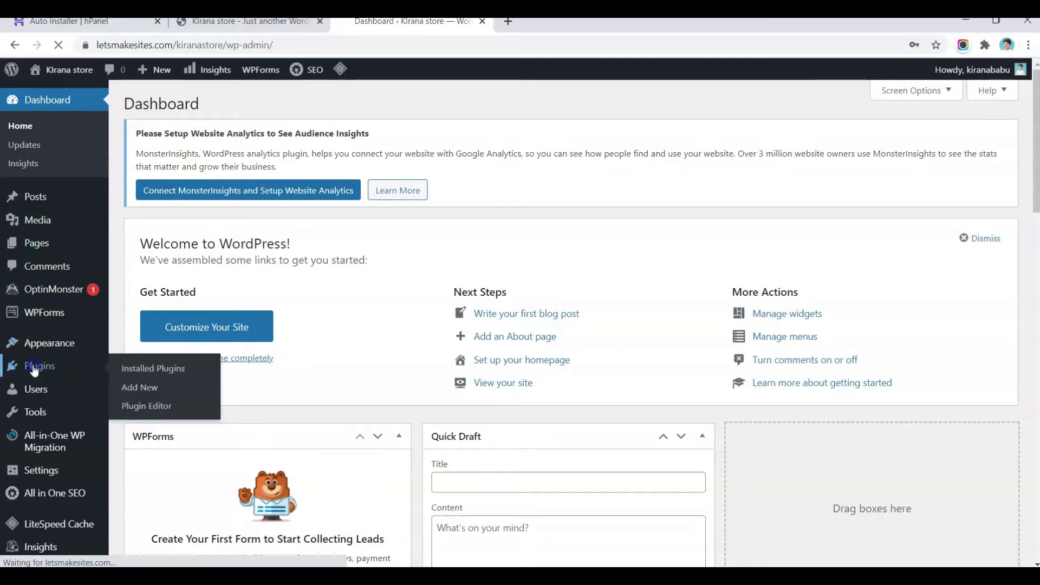
left_click(157, 369)
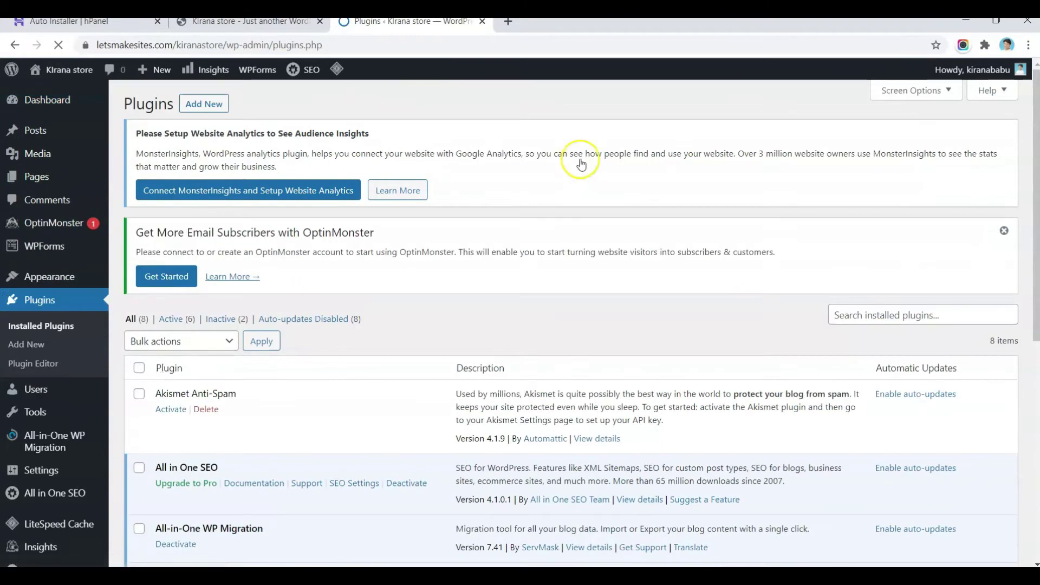
scroll(400, 233, "down", 3)
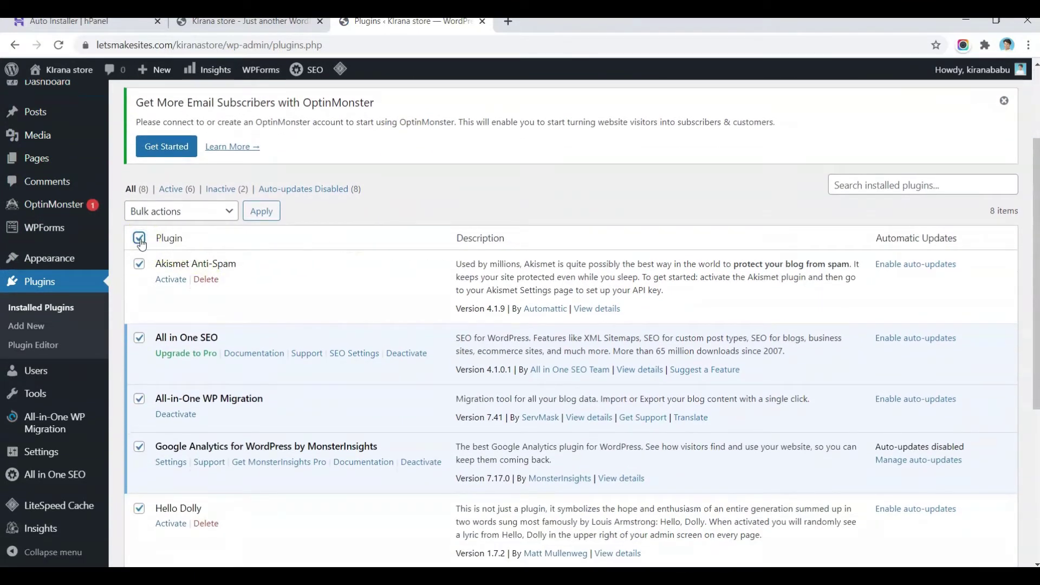
left_click(214, 215)
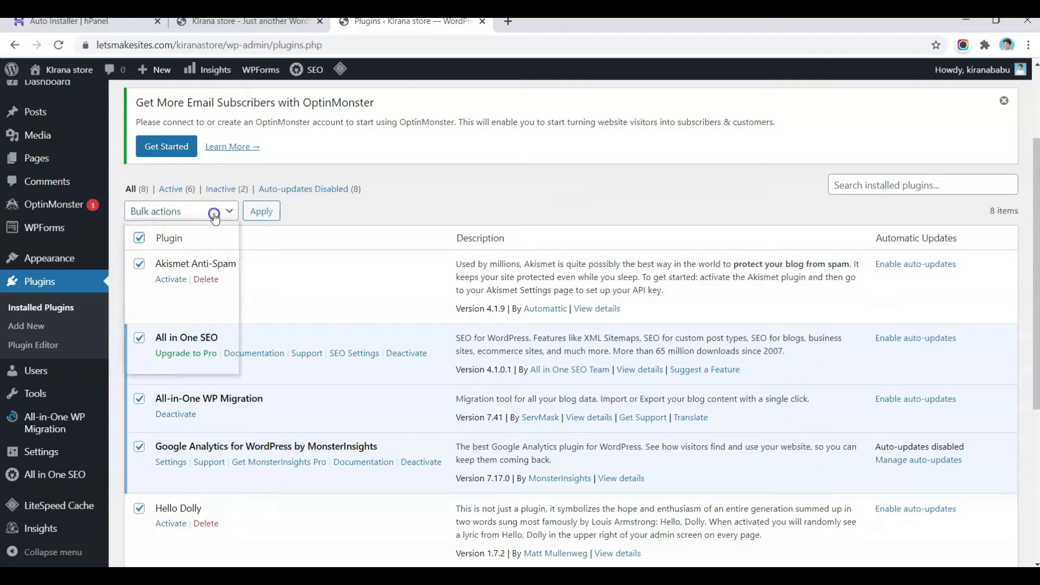
left_click(173, 276)
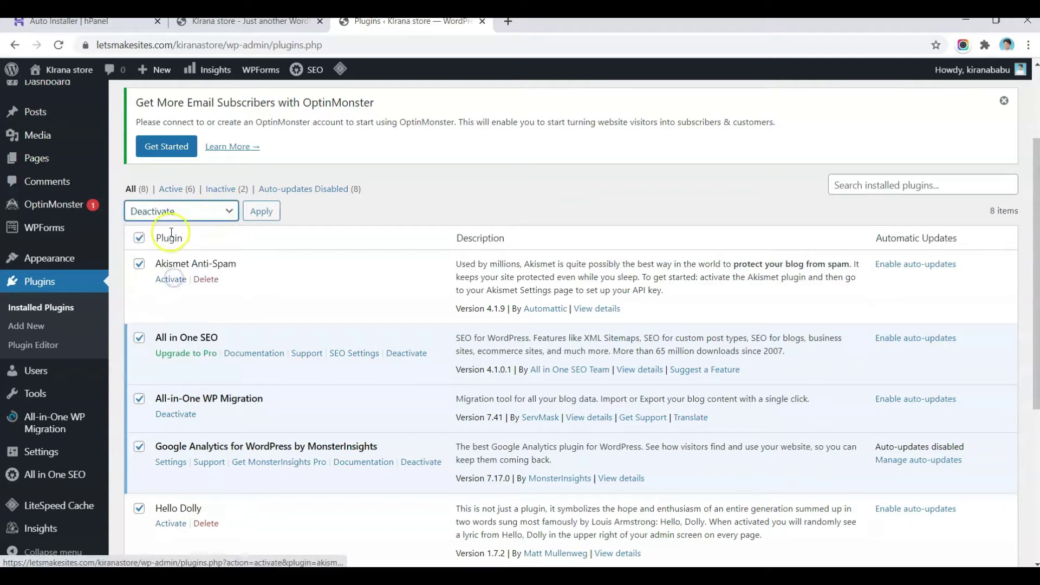
left_click(262, 211)
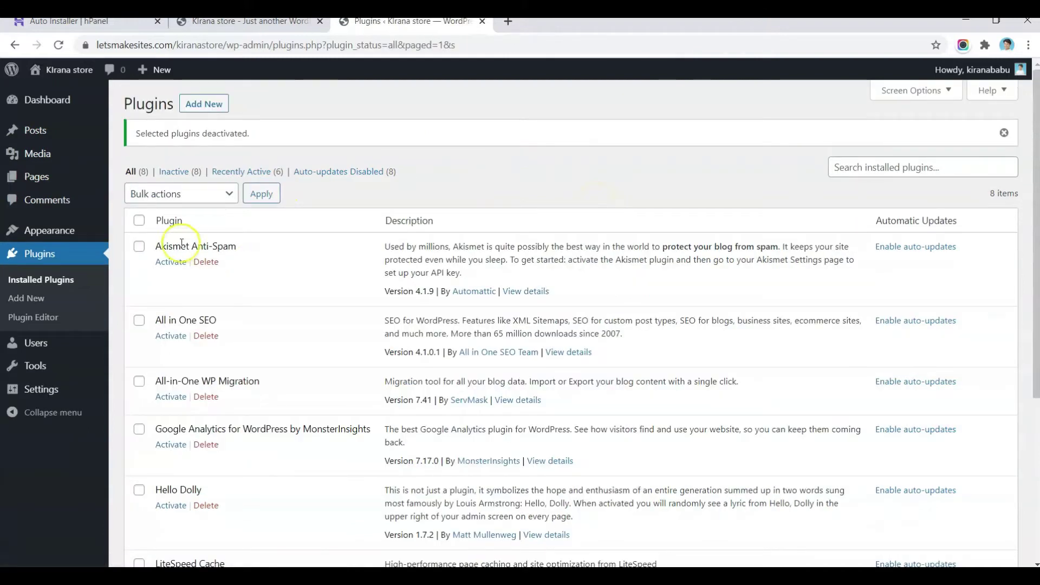
Step: Select all eight deactivated plugins, bulk-delete them with confirmation, and return to the Dashboard
left_click(139, 221)
left_click(208, 194)
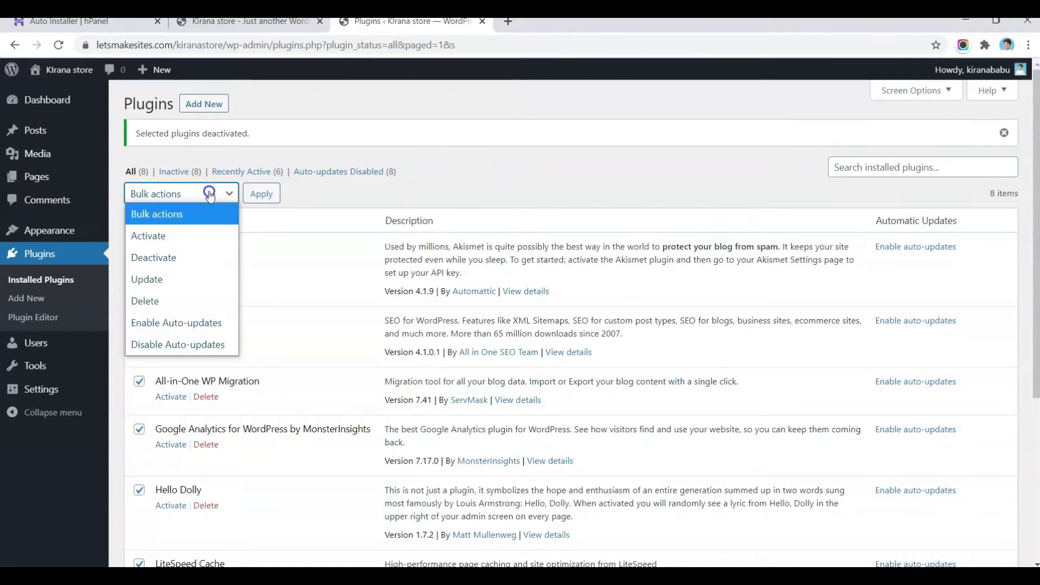
left_click(167, 298)
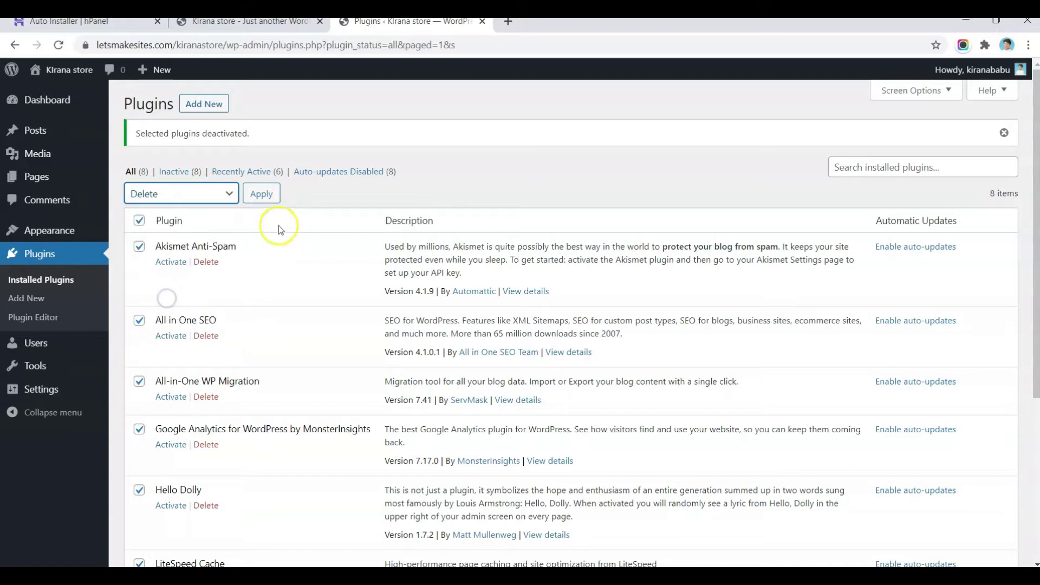
left_click(264, 195)
left_click(579, 134)
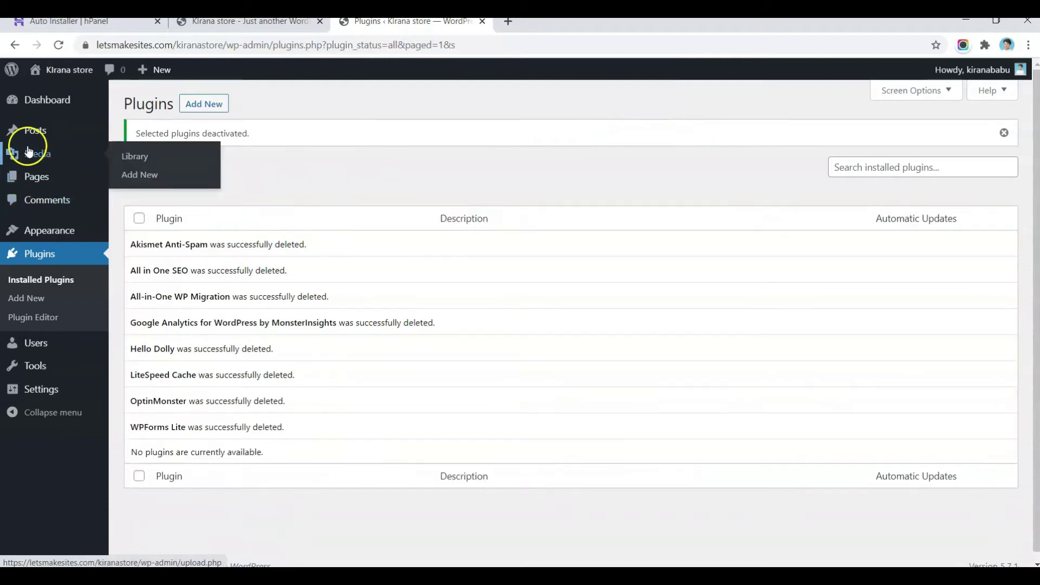
left_click(39, 98)
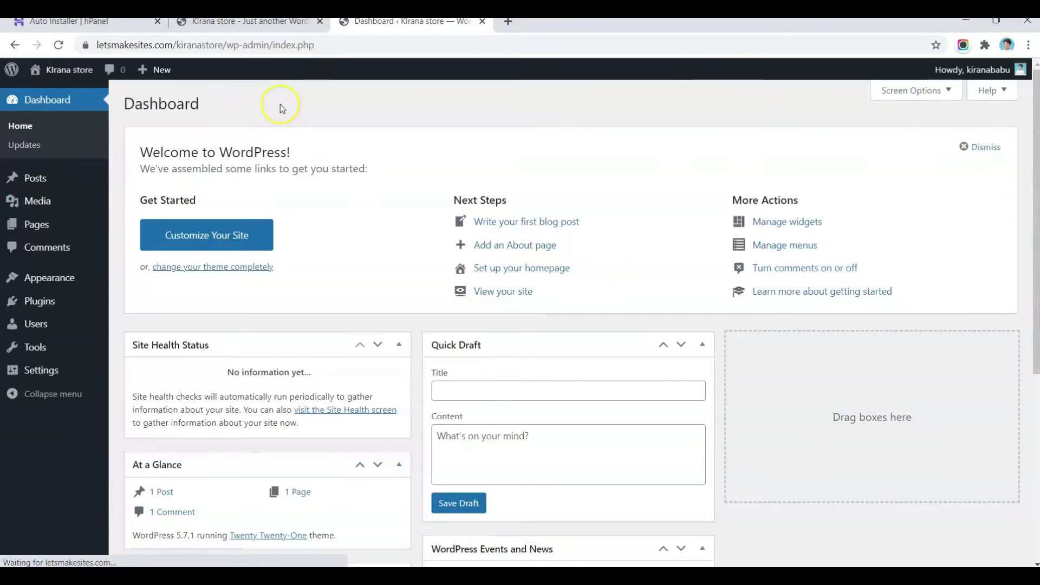
Step: In Screen Options, uncheck Site Health, At a Glance, Activity, Quick Draft, Events and News, and Welcome
left_click(898, 92)
left_click(200, 165)
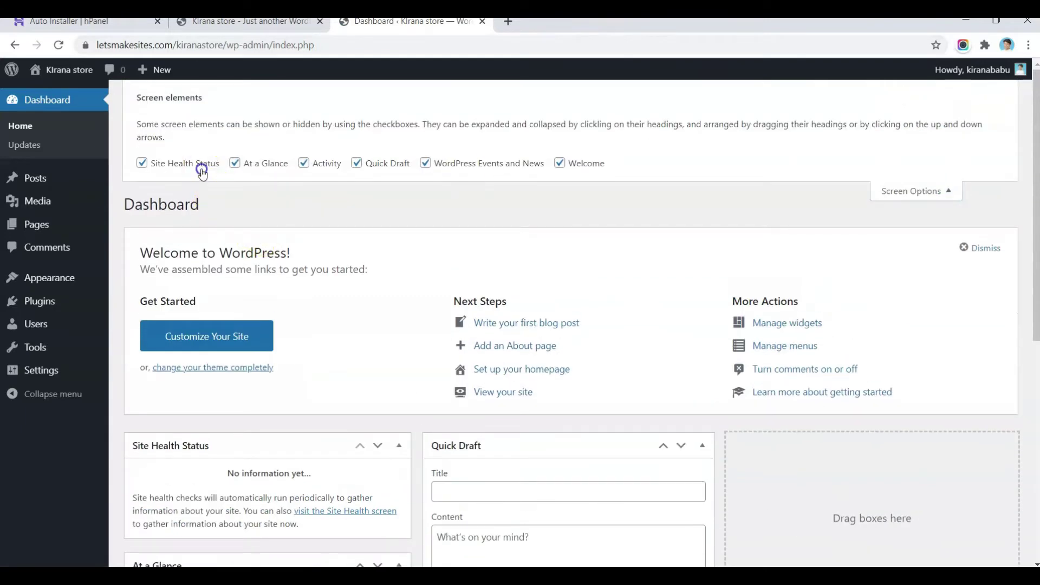
left_click(271, 162)
left_click(306, 162)
left_click(372, 162)
left_click(452, 161)
left_click(563, 163)
left_click(929, 178)
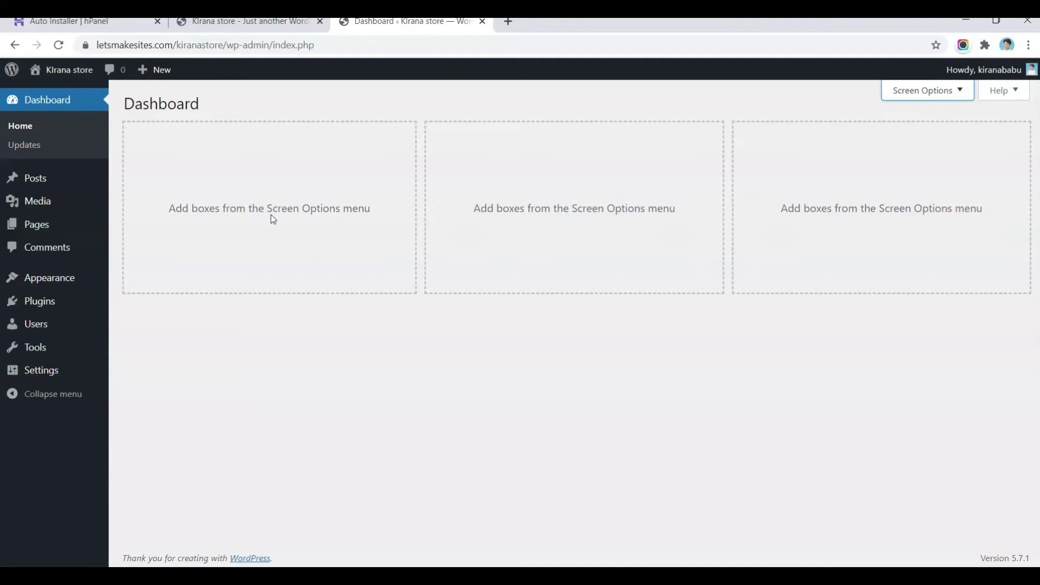
left_click(266, 276)
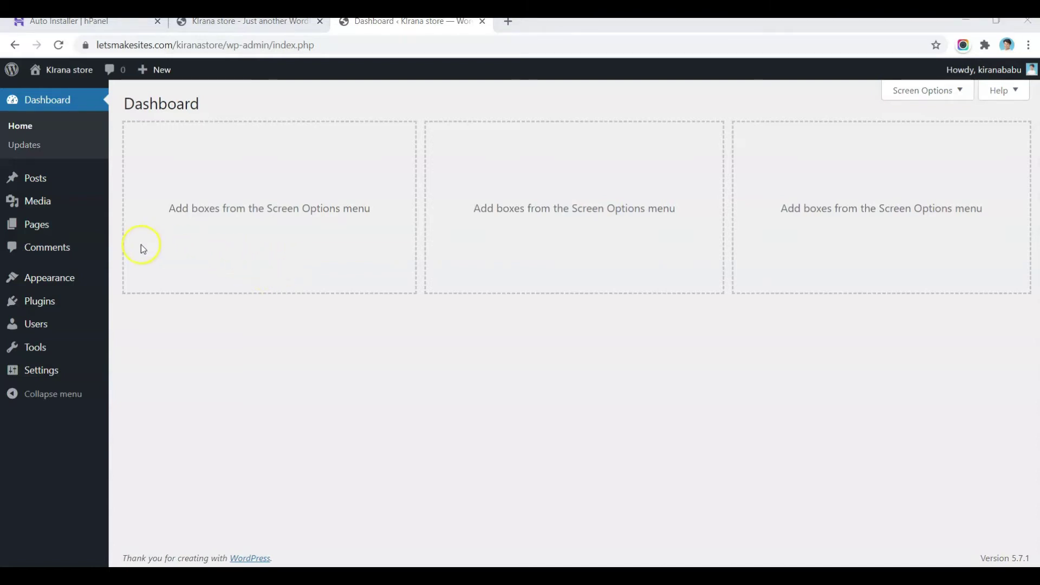
mouse_move(76, 277)
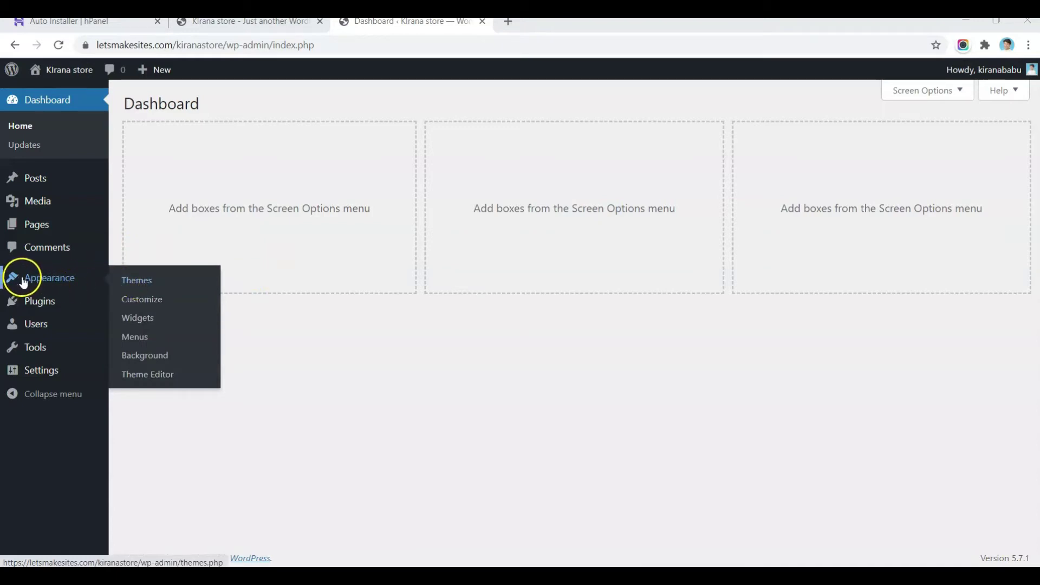
Step: Search the theme directory for Kadence, then install and activate the Kadence theme
left_click(131, 277)
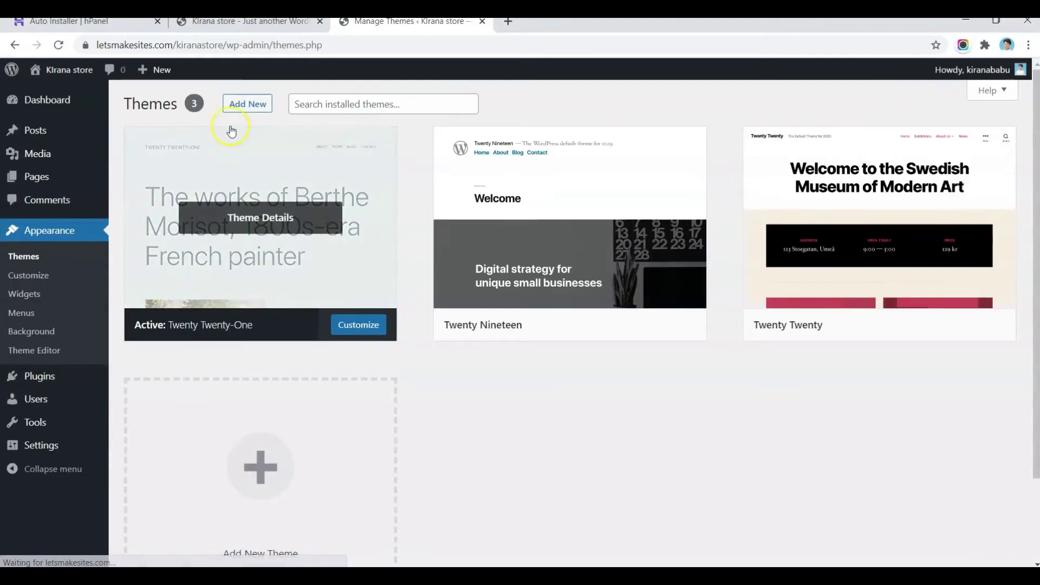
left_click(248, 105)
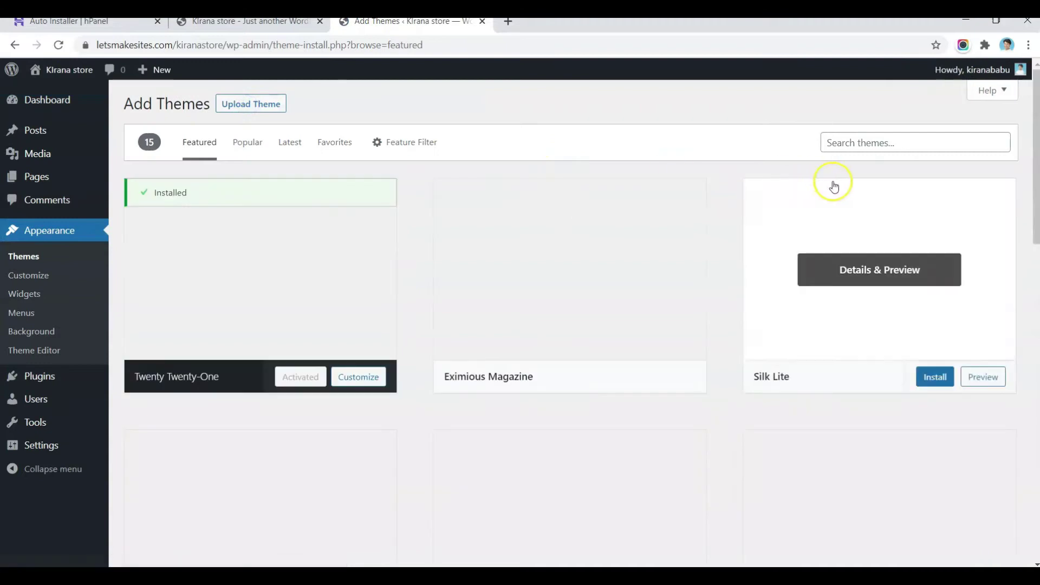
left_click(876, 143)
left_click(871, 162)
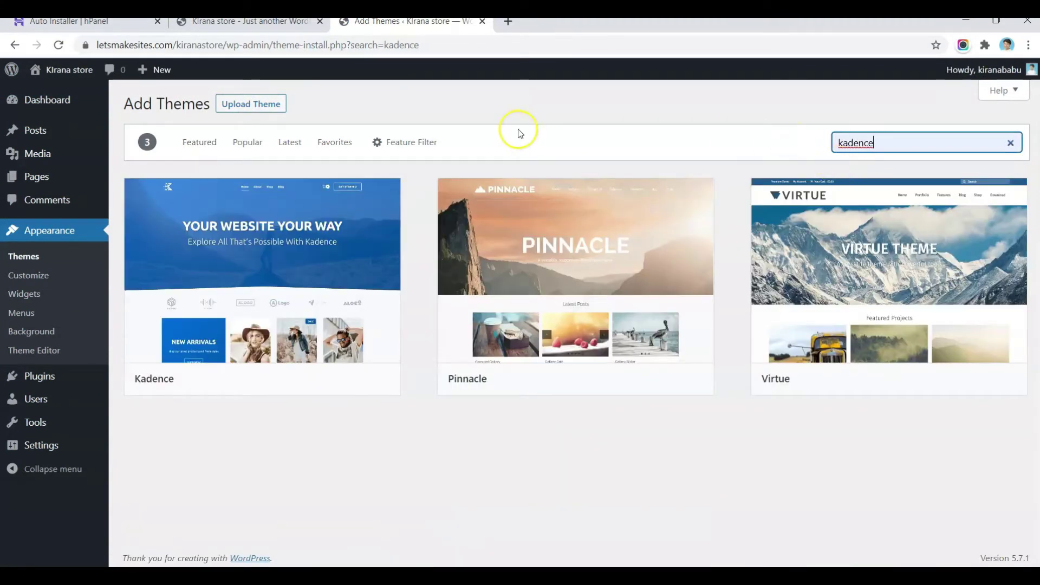
mouse_move(312, 257)
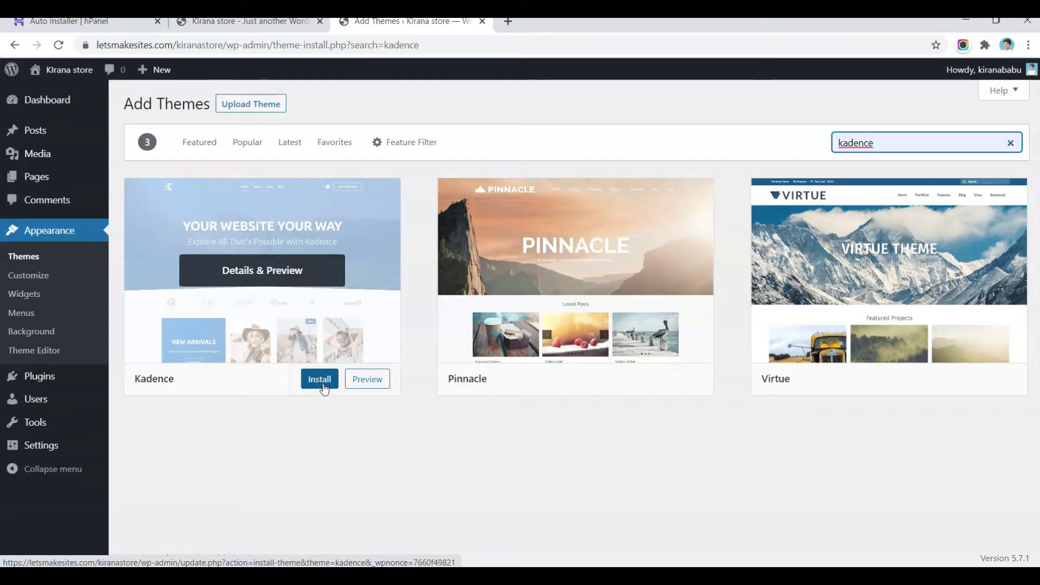
left_click(322, 390)
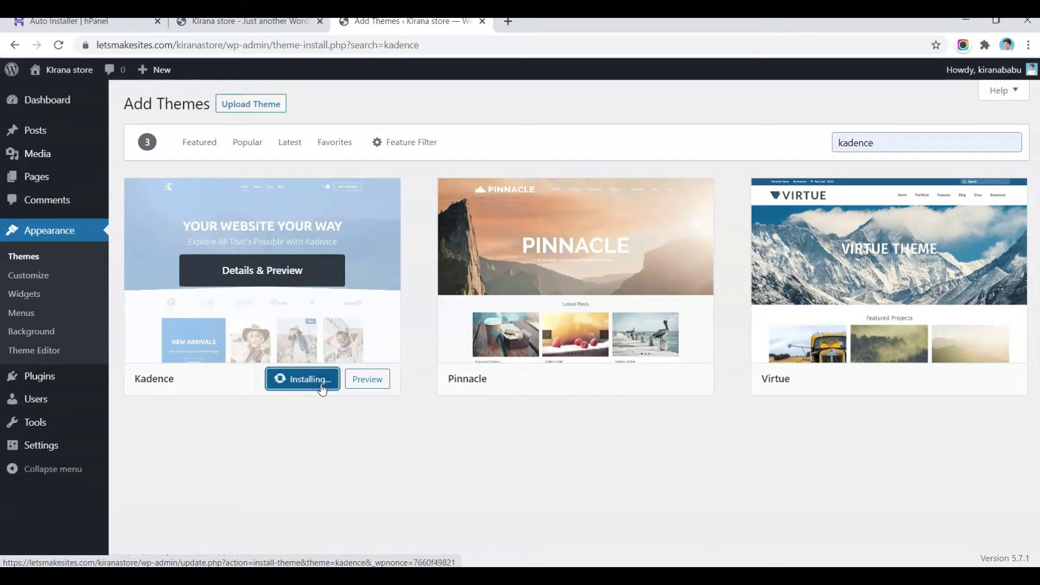
left_click(303, 381)
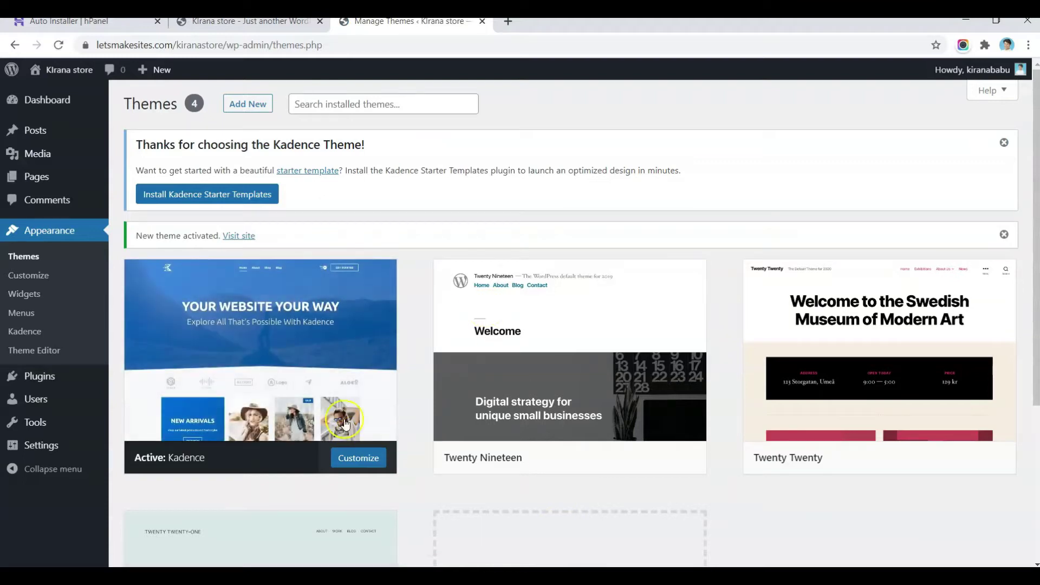
Step: Delete the Twenty Nineteen, Twenty Twenty and Twenty Twenty-One themes from their Theme Details
left_click(556, 348)
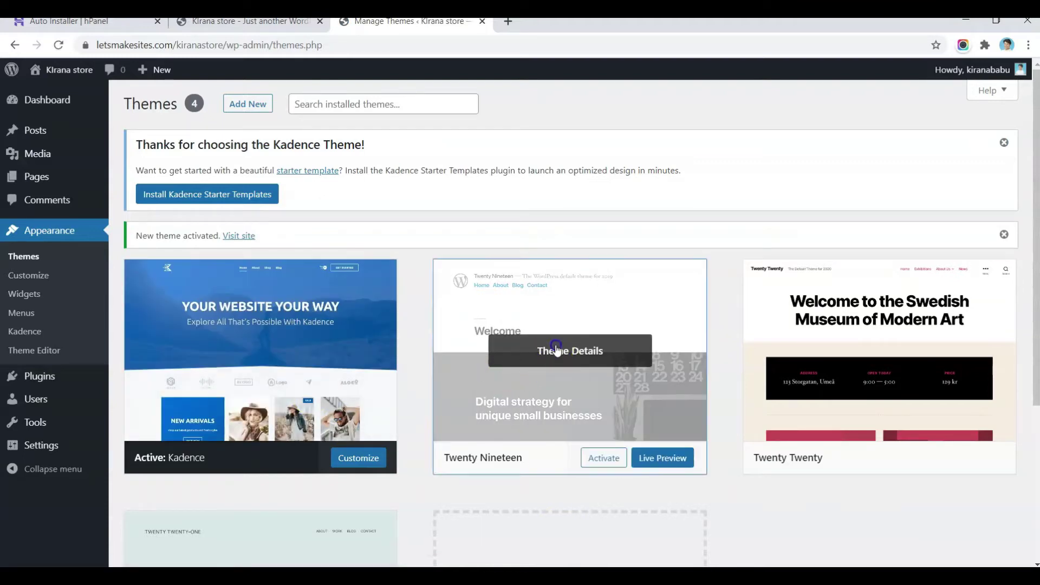
left_click(992, 540)
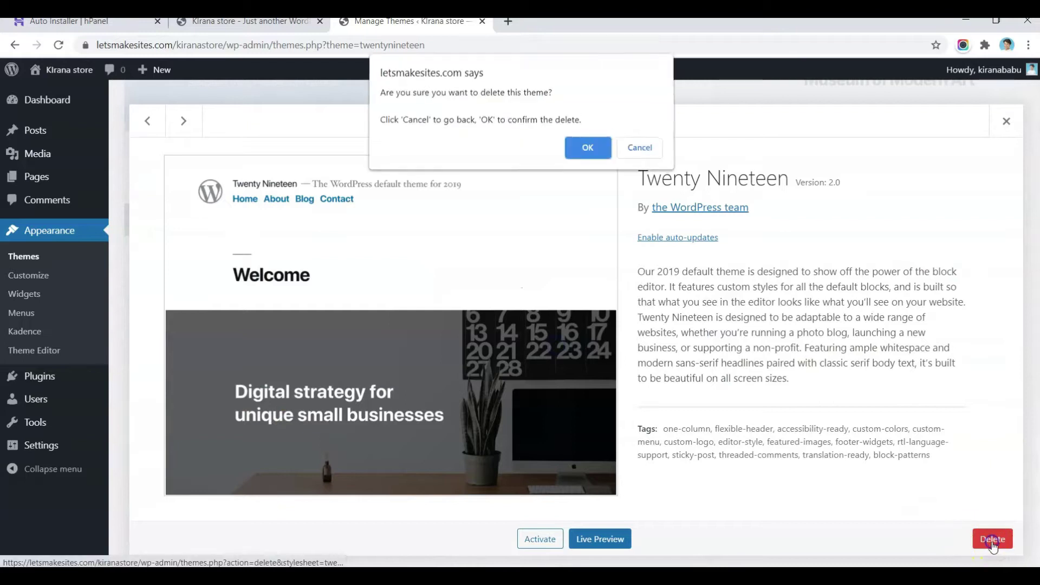
left_click(588, 148)
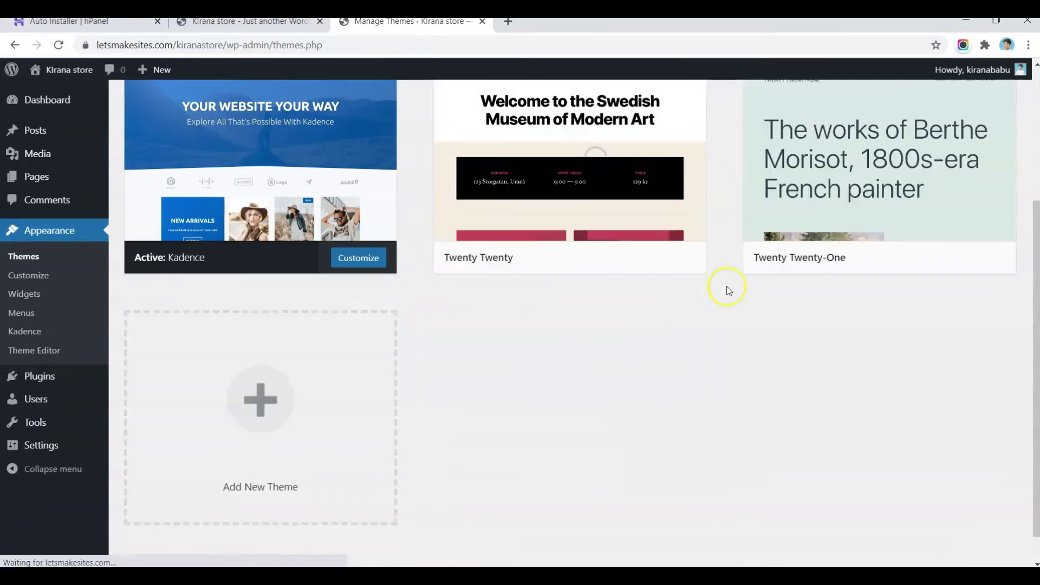
left_click(597, 175)
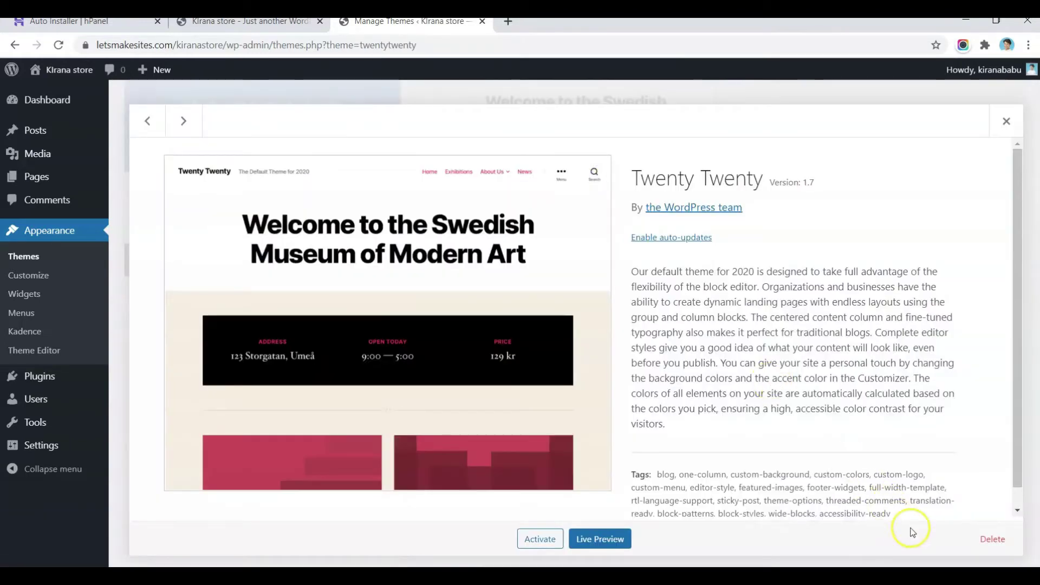
left_click(992, 539)
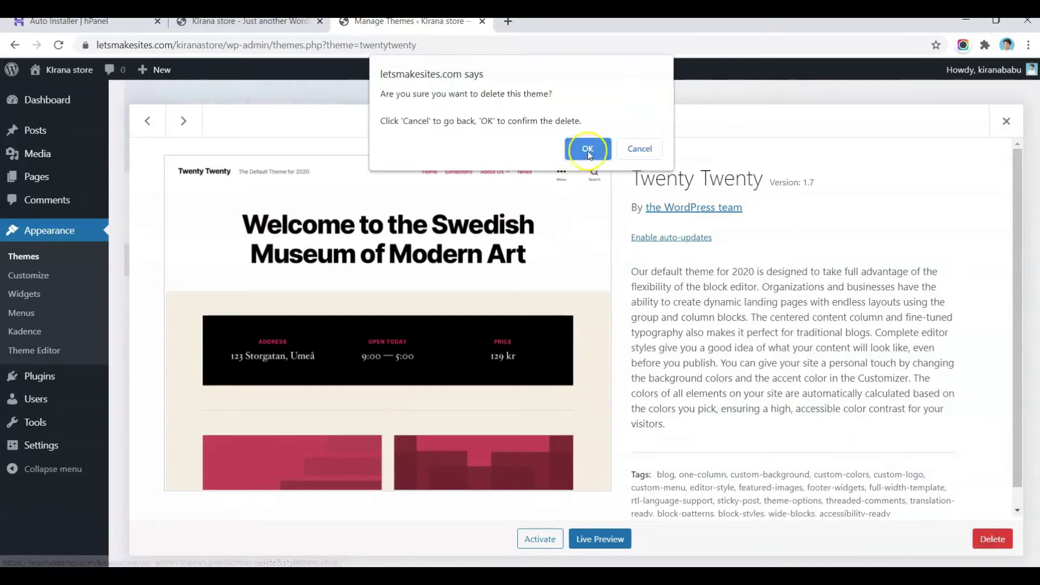
left_click(588, 153)
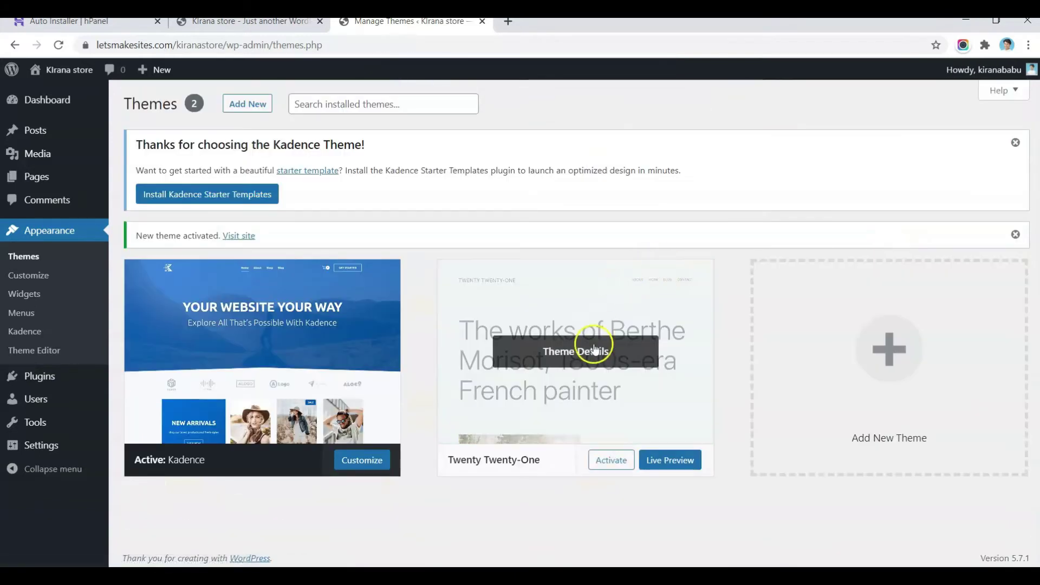
left_click(594, 350)
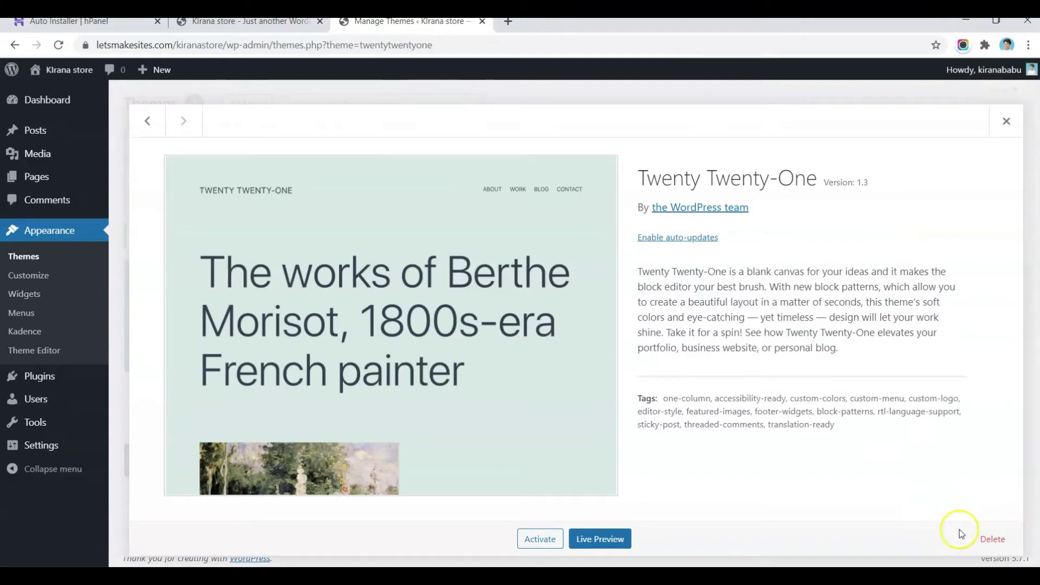
left_click(993, 539)
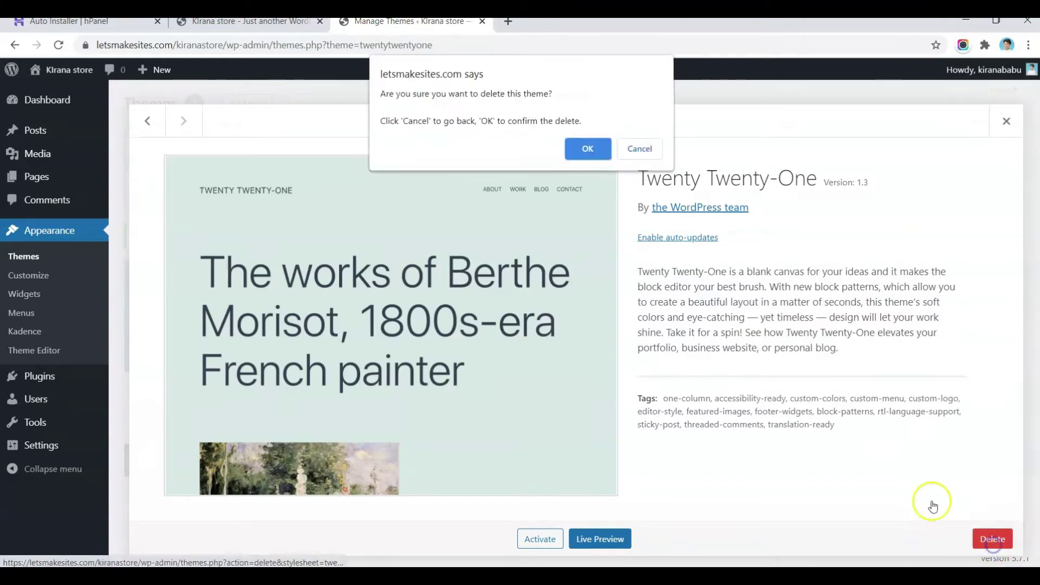
left_click(597, 148)
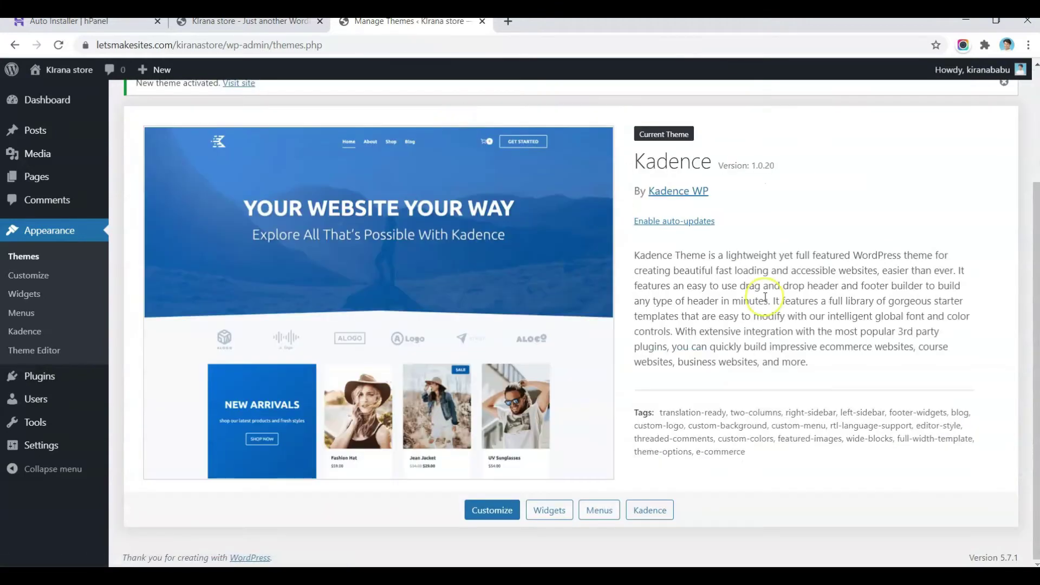
Step: Dismiss the Kadence welcome notice and the new-theme-activated notice
scroll(758, 295, "up", 3)
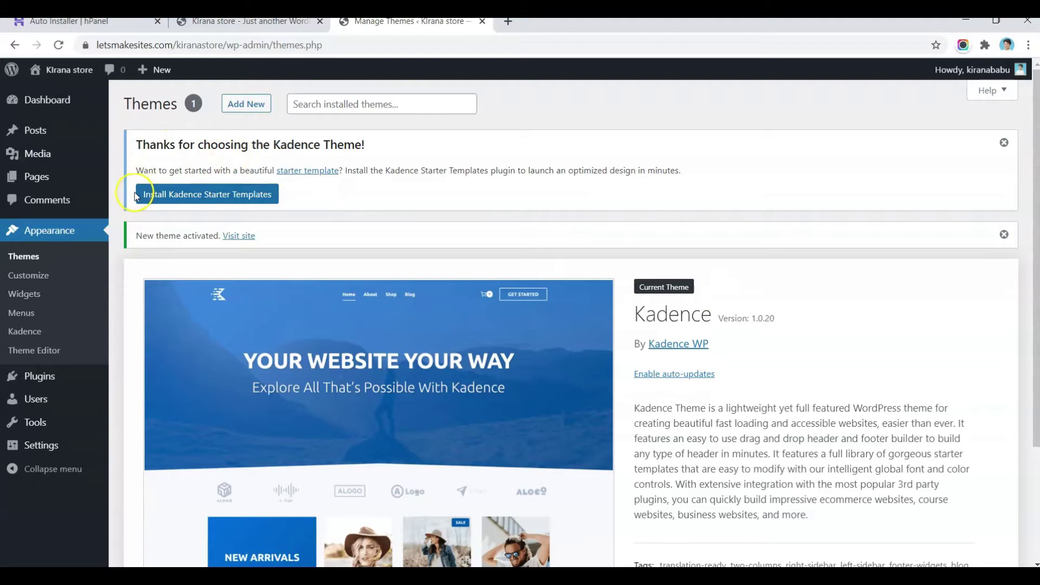
left_click(219, 201)
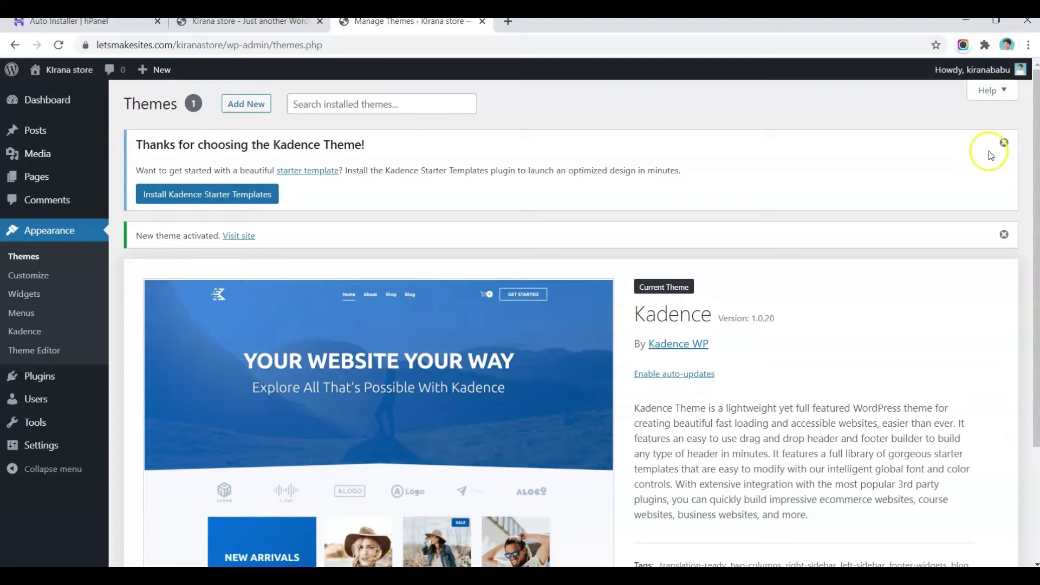
left_click(1011, 143)
left_click(1006, 143)
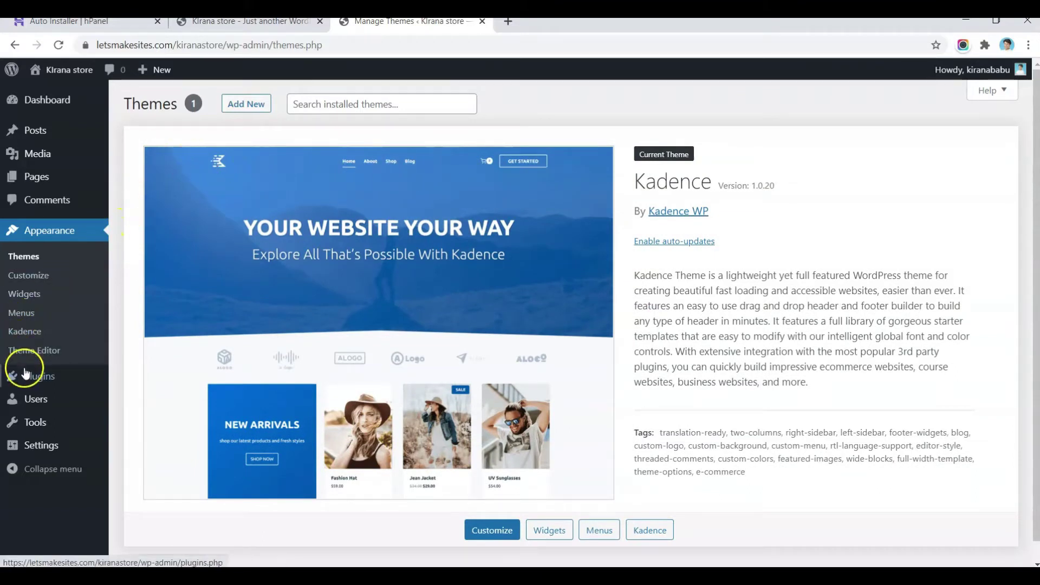
Step: Search plugins for 'kadence', then install and activate Kadence Blocks 1.10.9
mouse_move(19, 375)
left_click(147, 398)
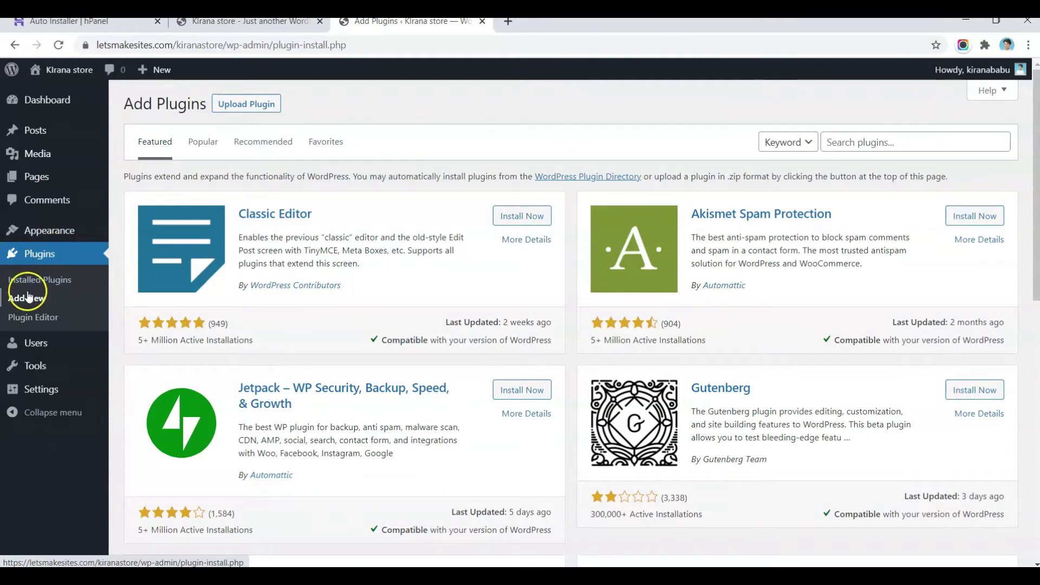
left_click(28, 302)
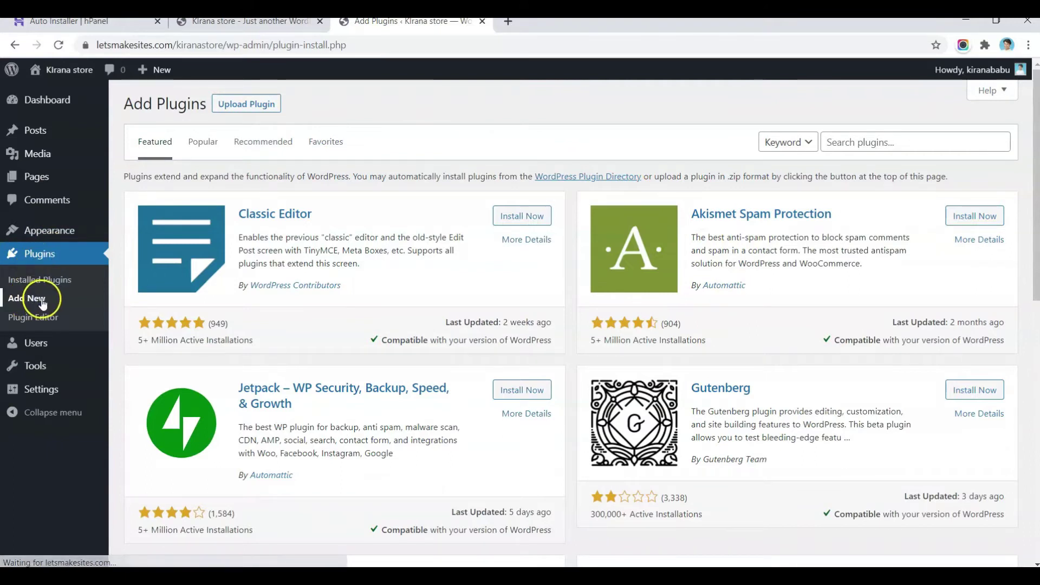
left_click(854, 144)
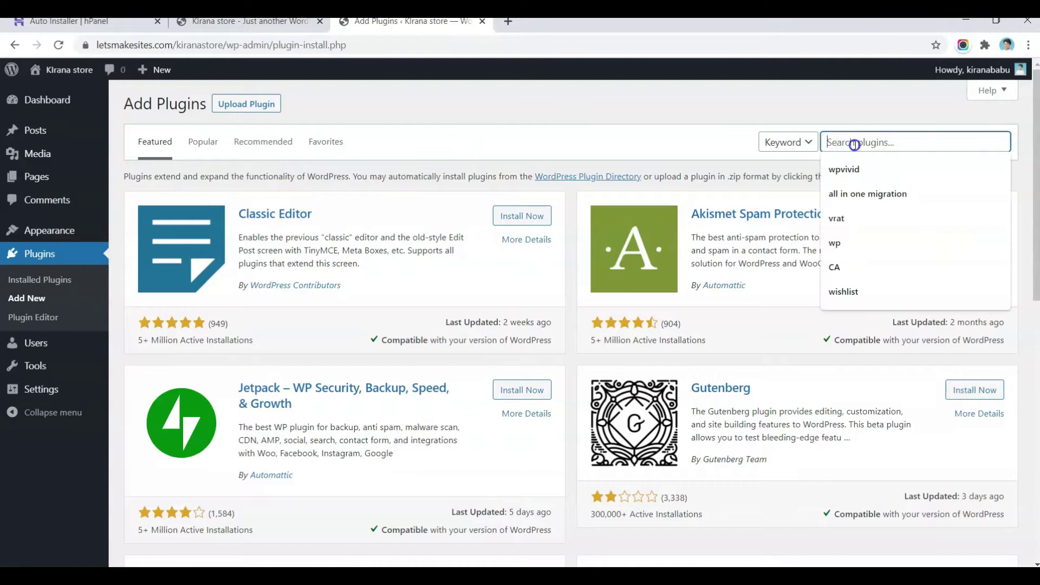
type("kadence")
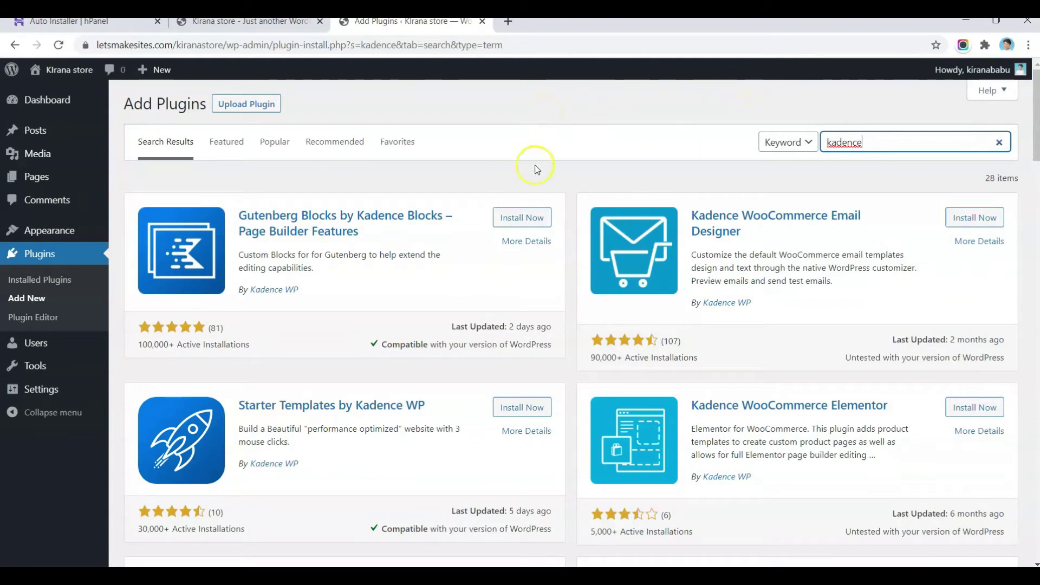
left_click(519, 219)
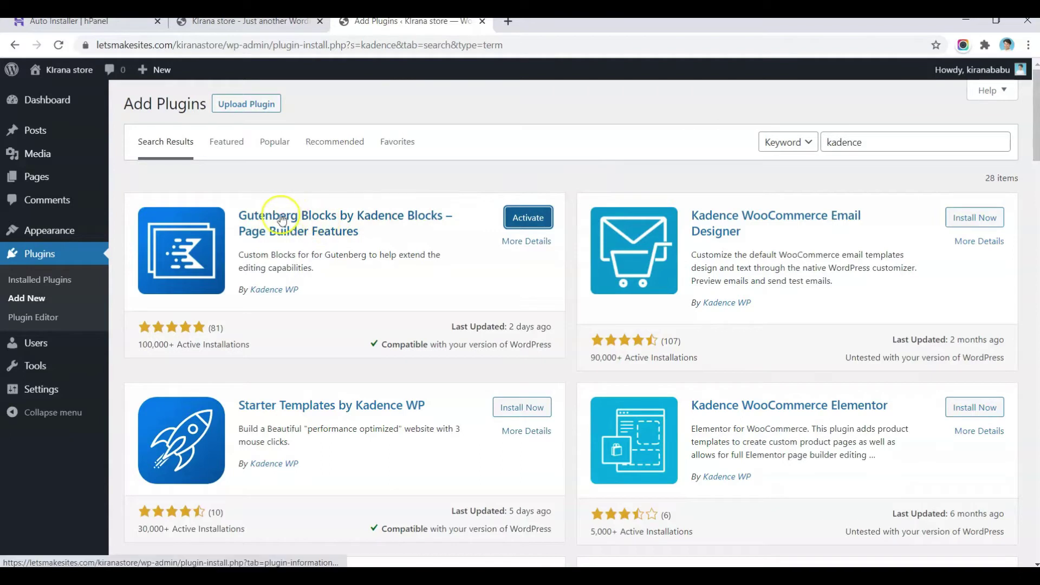
left_click(528, 219)
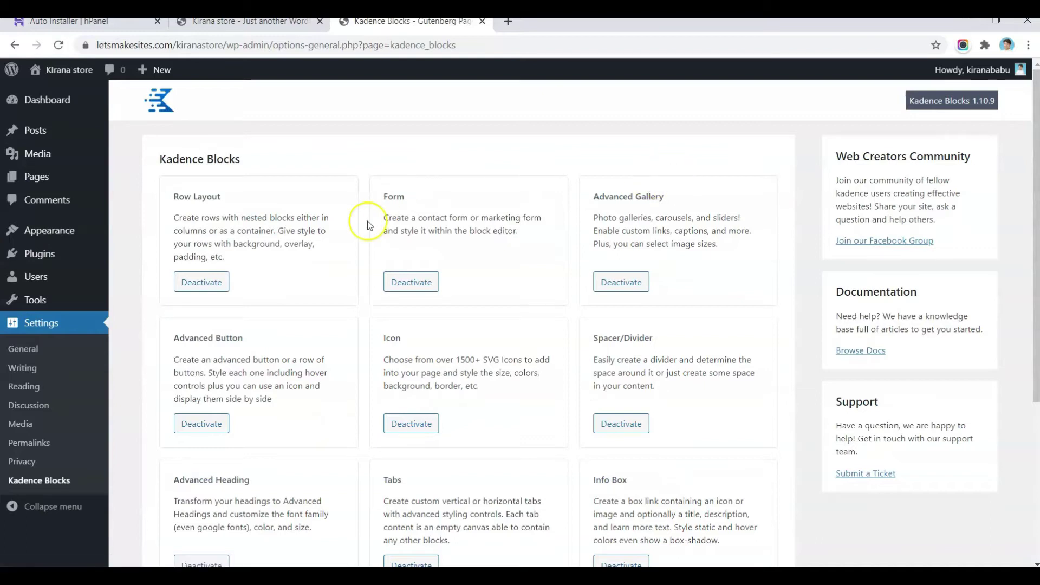
scroll(314, 254, "down", 5)
scroll(282, 258, "up", 5)
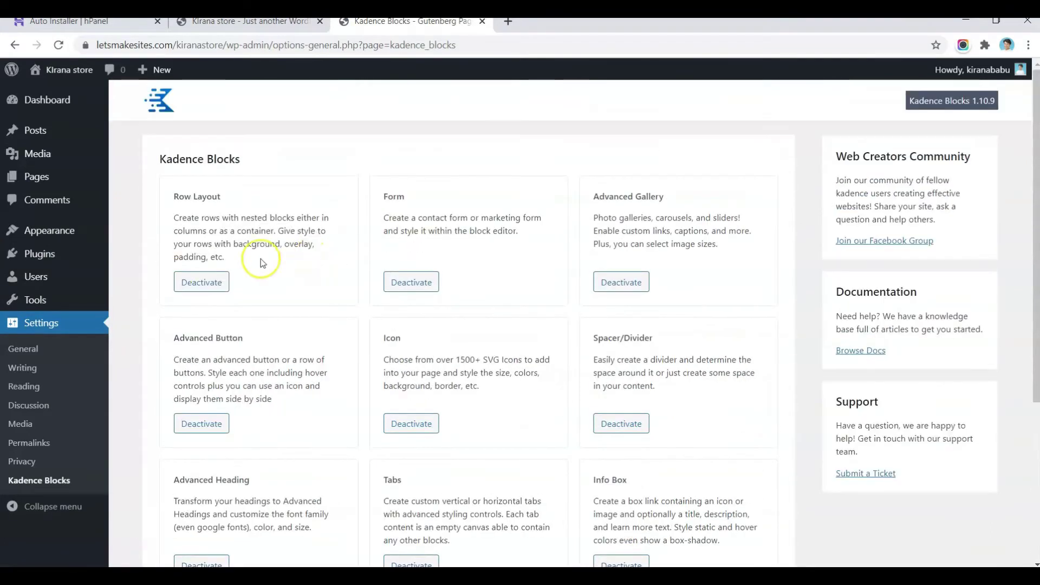
Step: Search plugins for 'woo', then install and activate WooCommerce
mouse_move(47, 265)
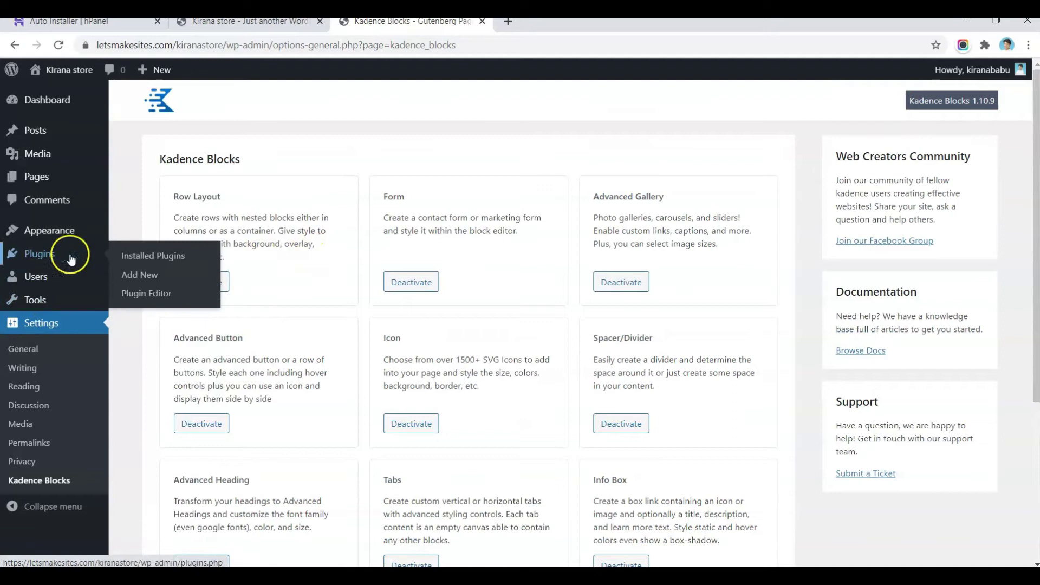
left_click(136, 274)
left_click(866, 144)
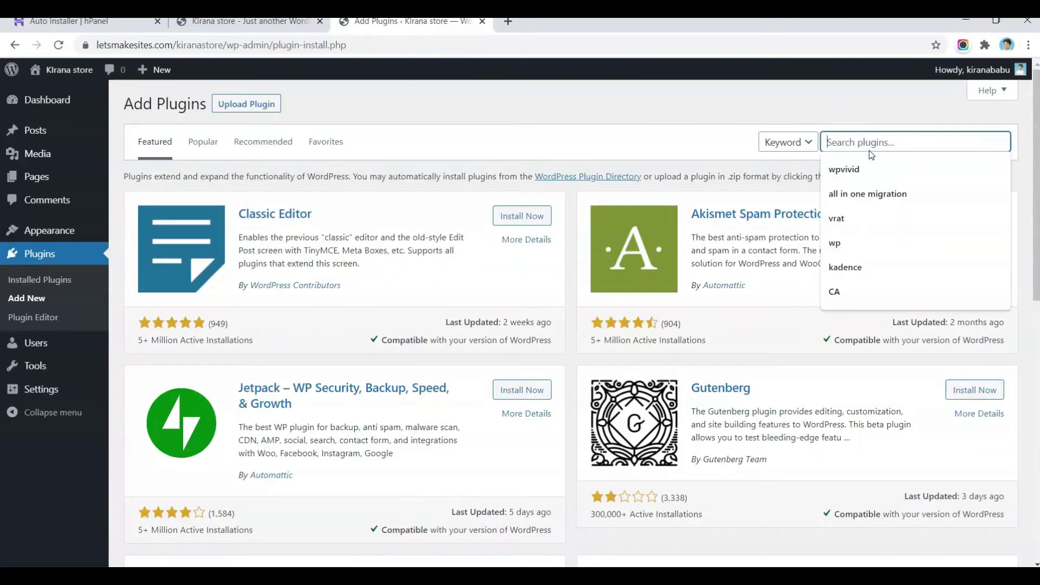
type("woo")
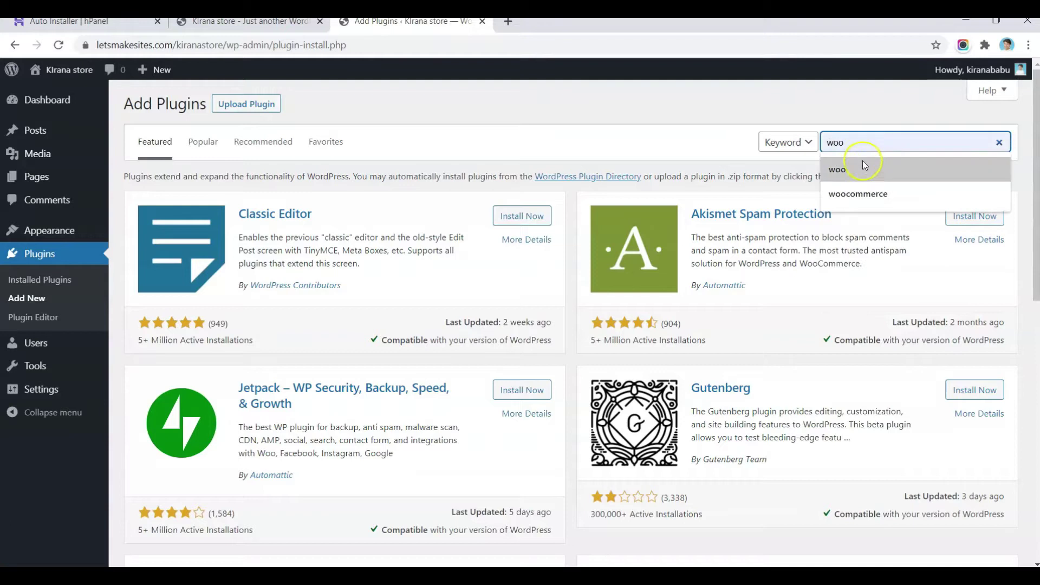
left_click(859, 187)
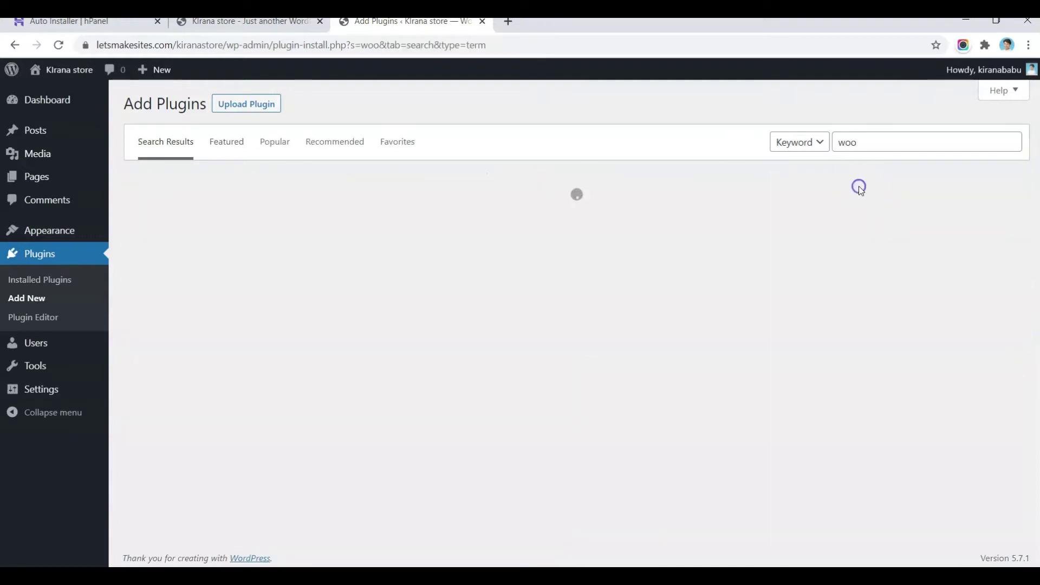
left_click(864, 145)
left_click(538, 138)
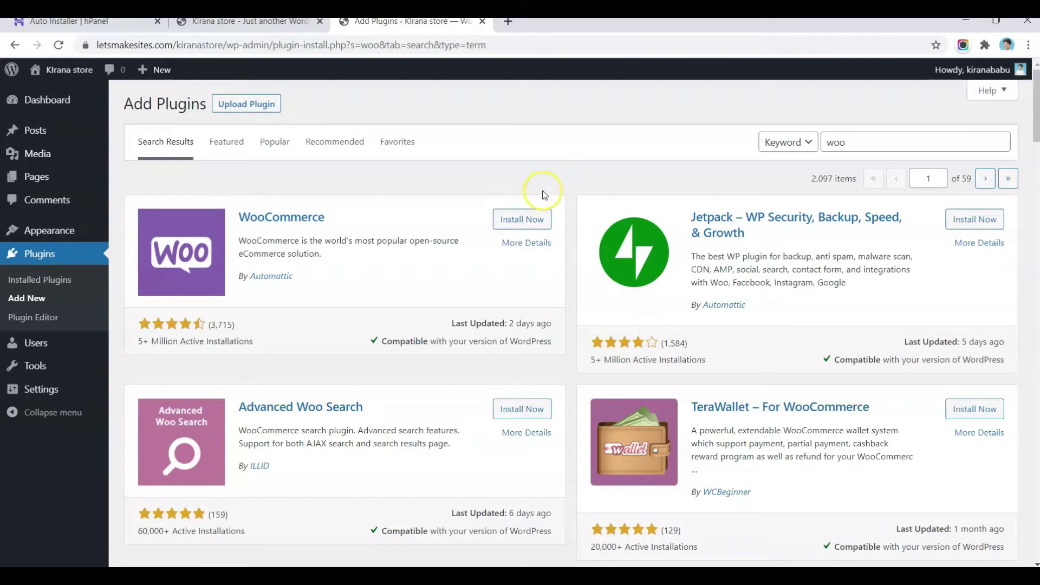
left_click(512, 227)
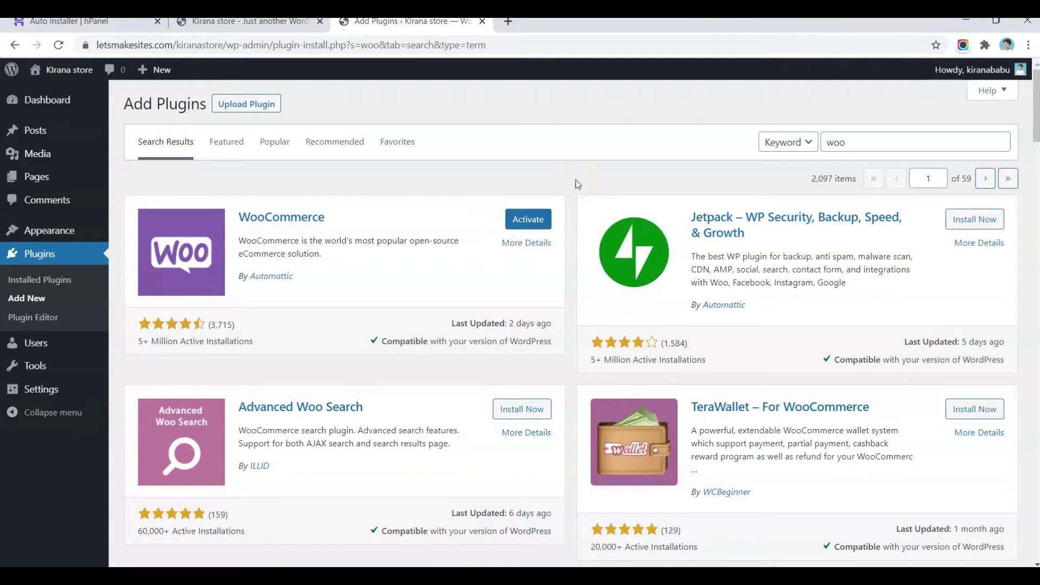
left_click(523, 219)
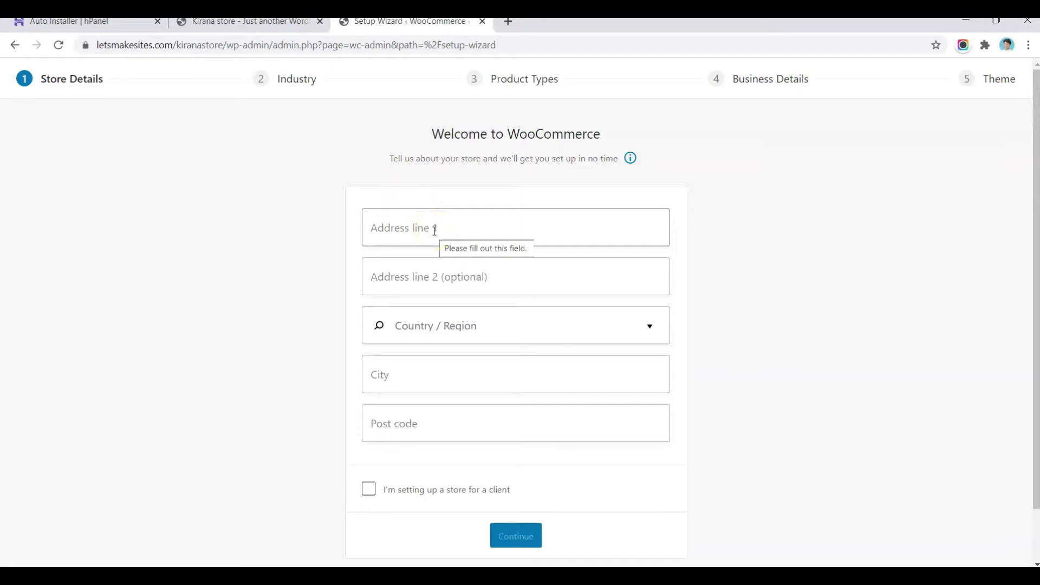
Step: Enter address lines '19' and '4' and set Country/Region to India — Delhi
left_click(469, 228)
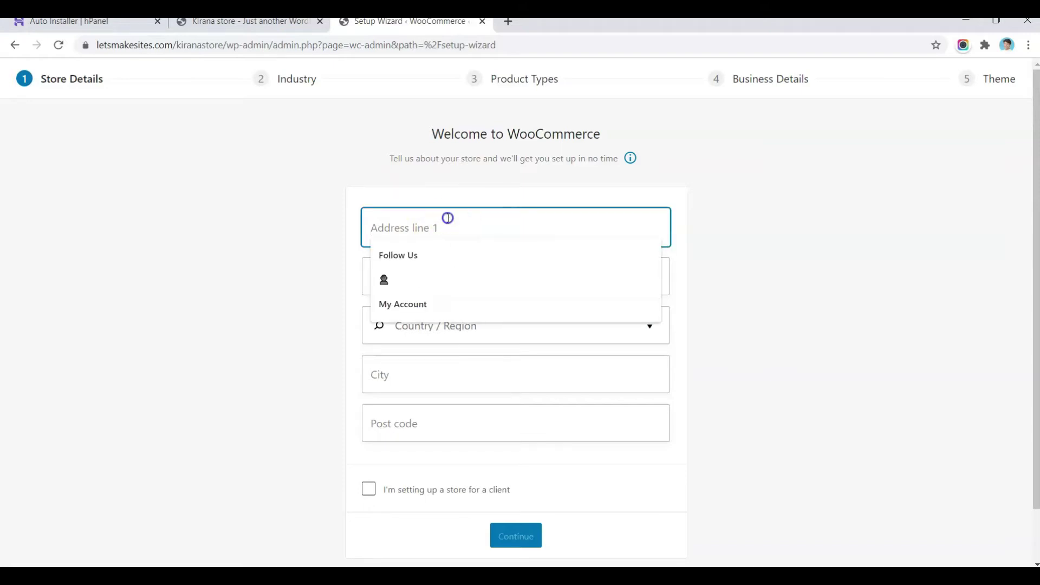
type("193")
key("Tab")
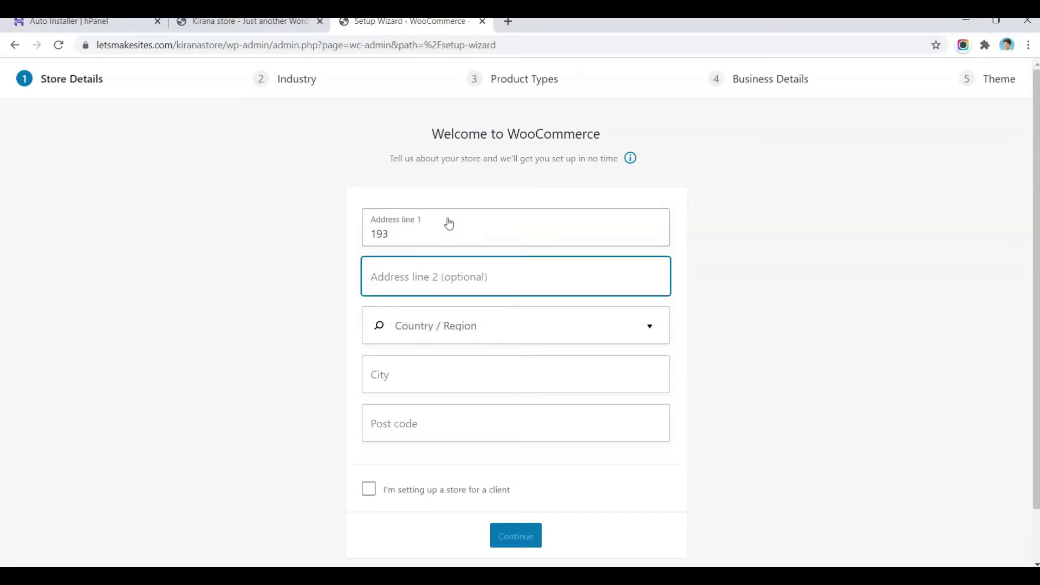
type("4")
key("Tab")
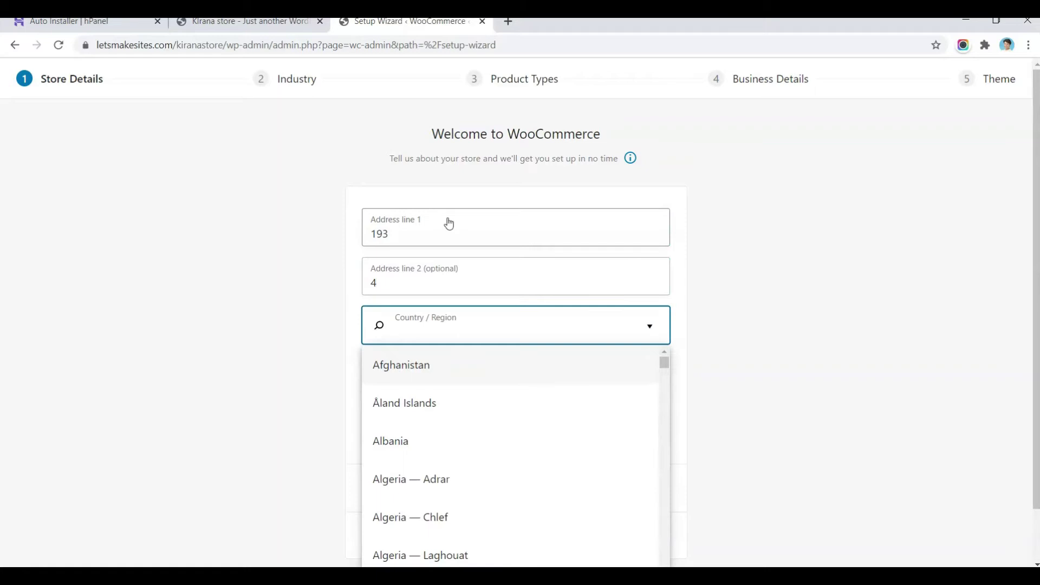
type("inda")
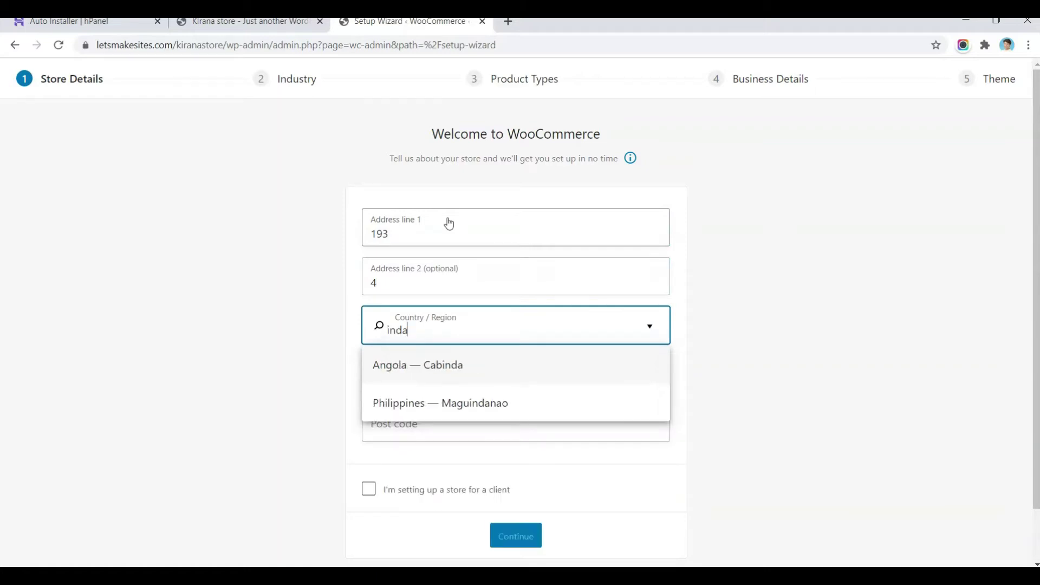
key("ctrl+a")
type("india")
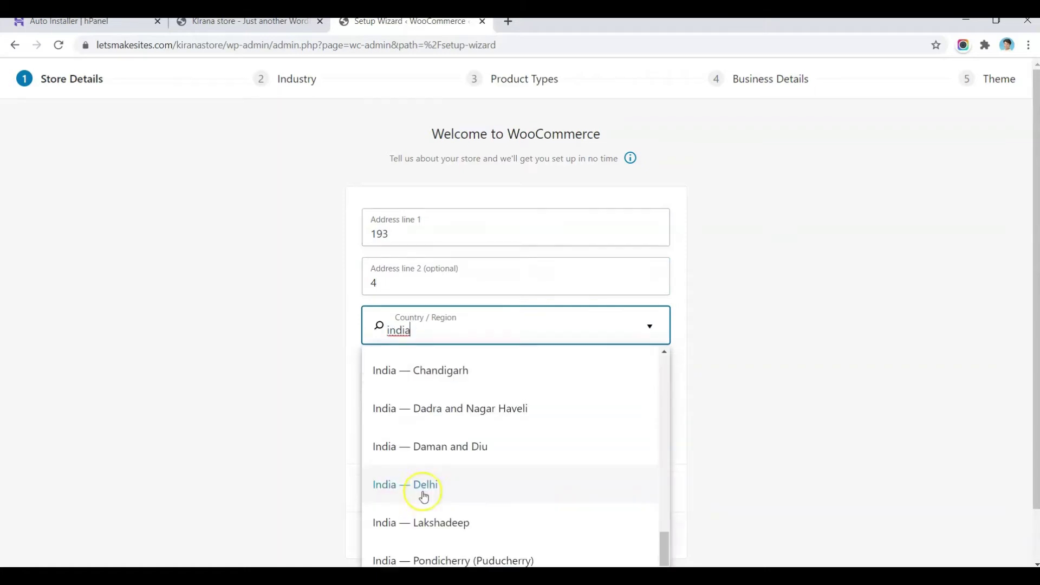
left_click(423, 493)
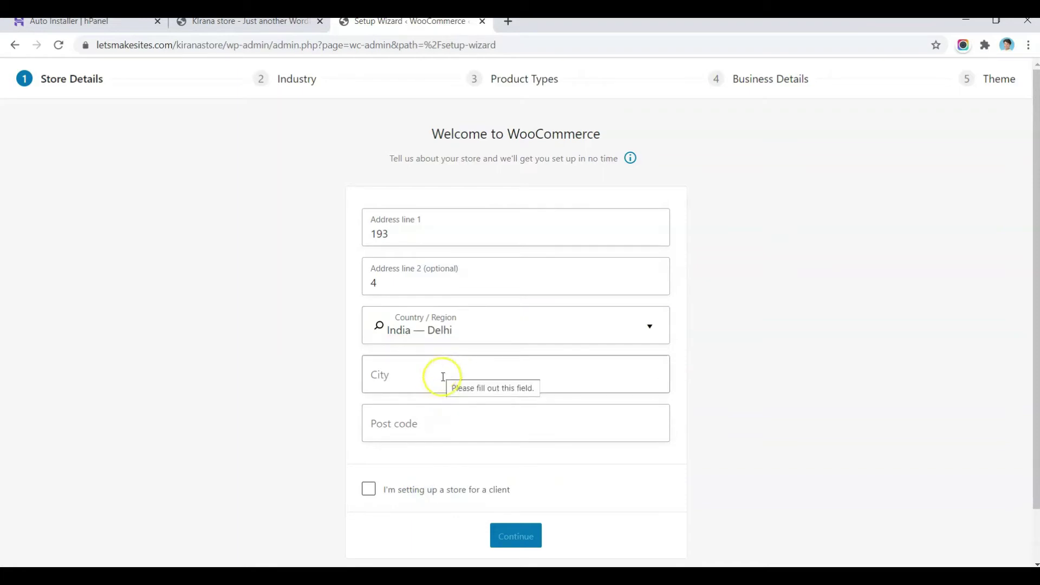
Step: Enter city 'De' and post code 110001, submit the store details, and decline usage tracking
left_click(457, 361)
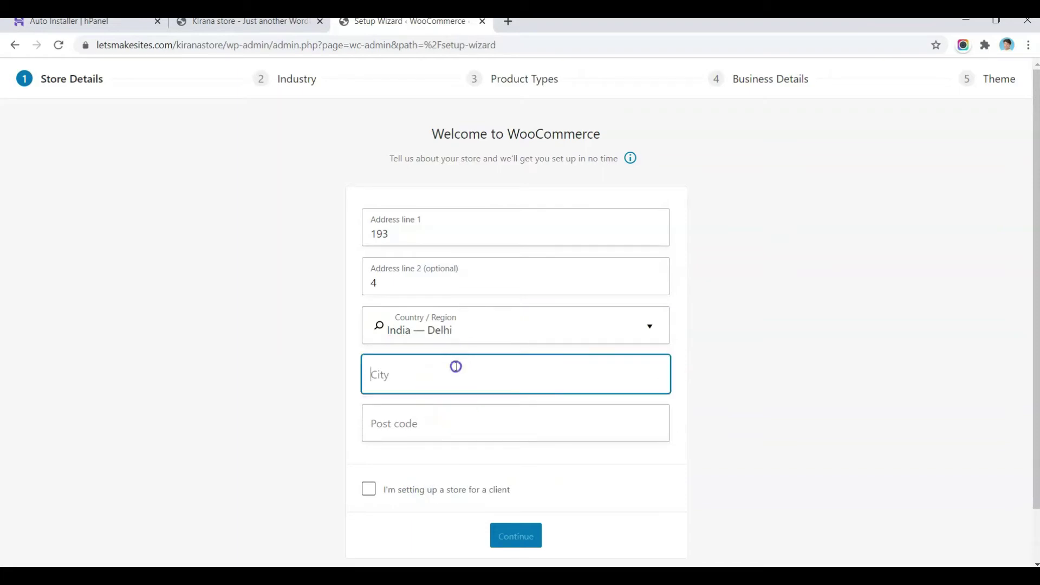
type("Delhi")
left_click(454, 426)
type("110001")
left_click(509, 476)
scroll(509, 476, "down", 2)
left_click(520, 477)
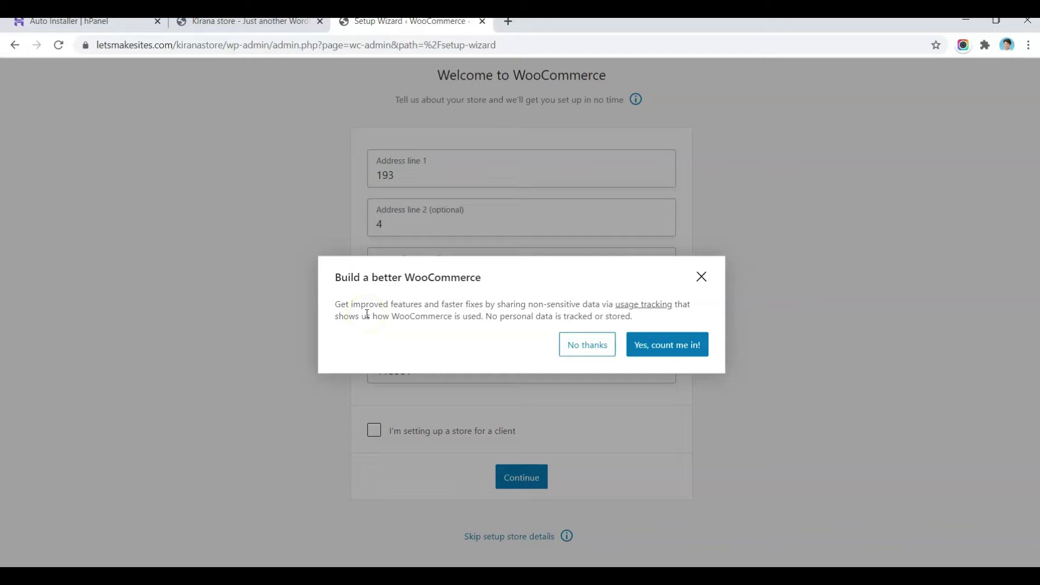
left_click(582, 349)
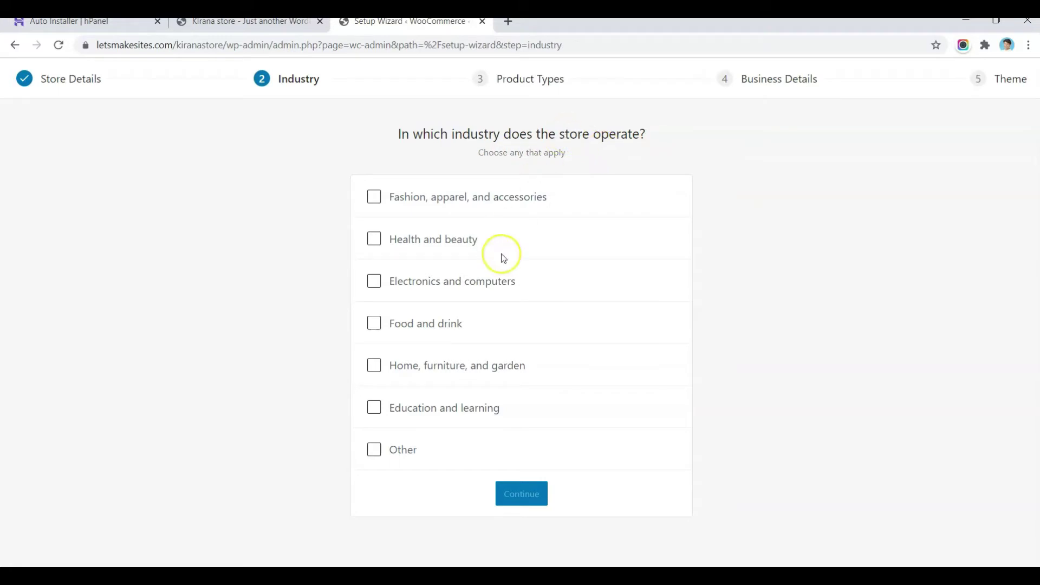
Step: Choose Food and drink industry, physical products, 11 - 100 products, and No to selling elsewhere
left_click(377, 328)
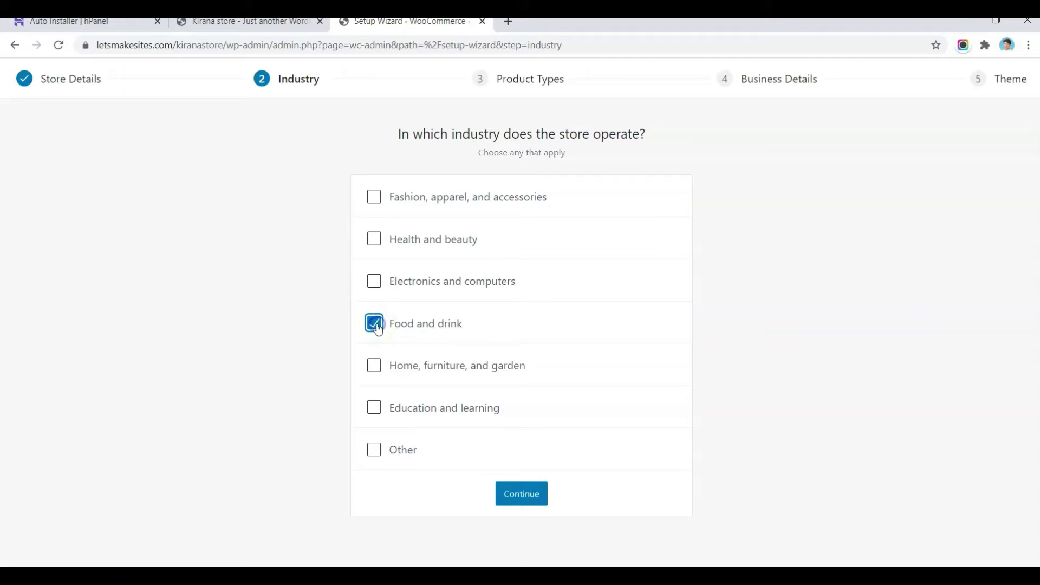
left_click(522, 494)
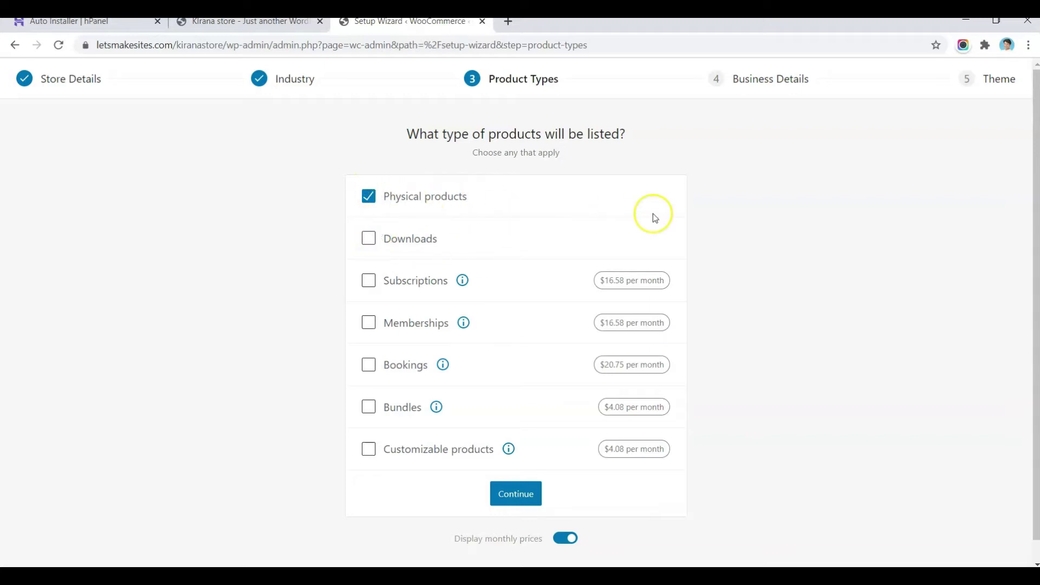
scroll(652, 213, "down", 1)
left_click(525, 476)
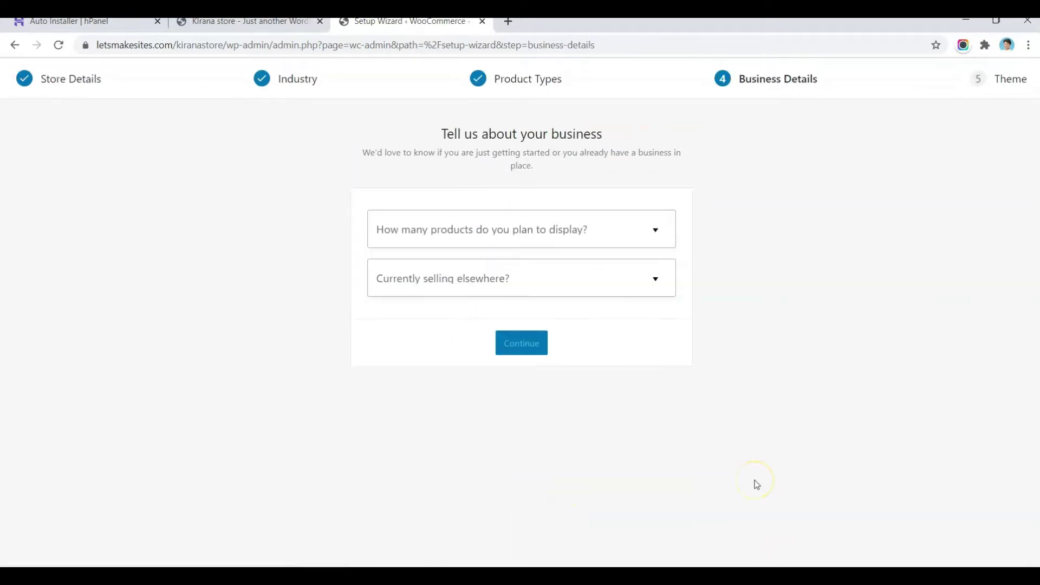
left_click(486, 234)
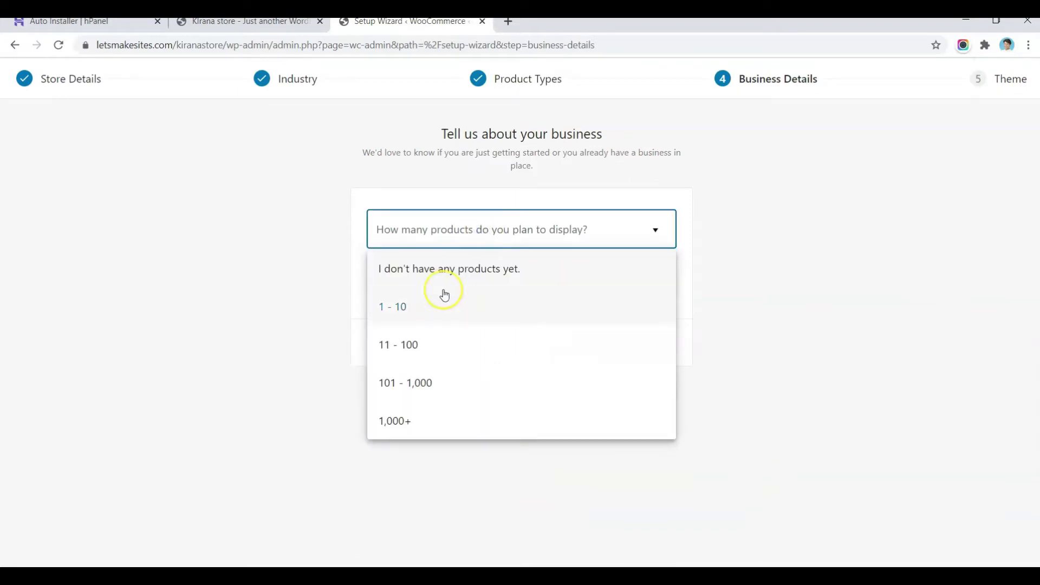
left_click(412, 344)
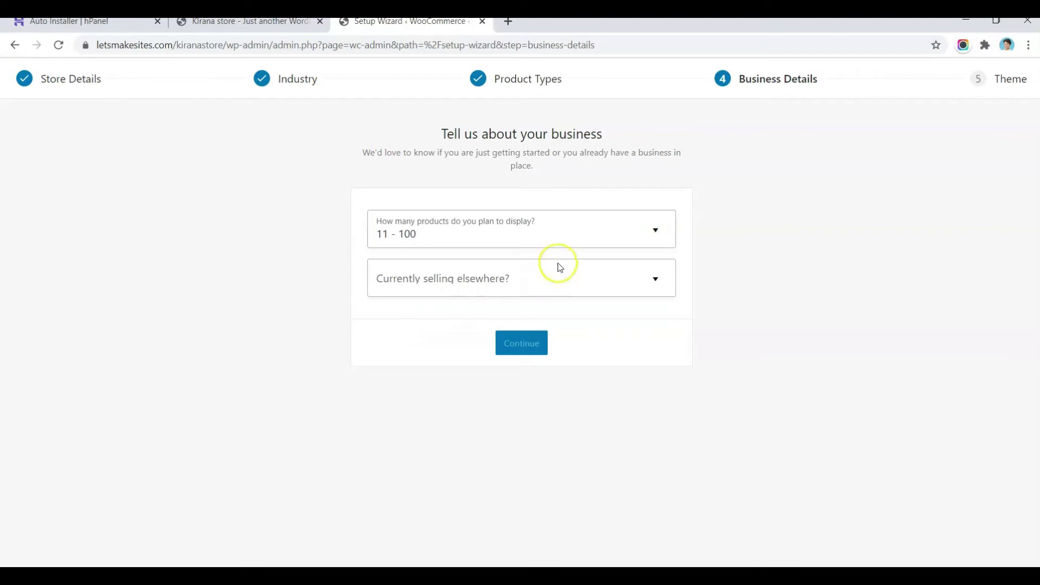
left_click(597, 286)
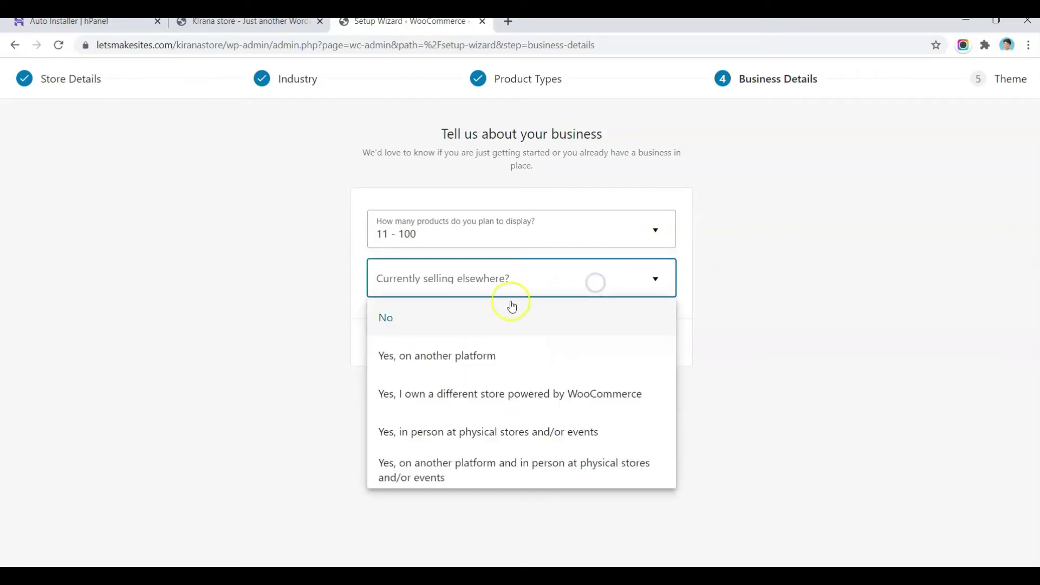
left_click(422, 325)
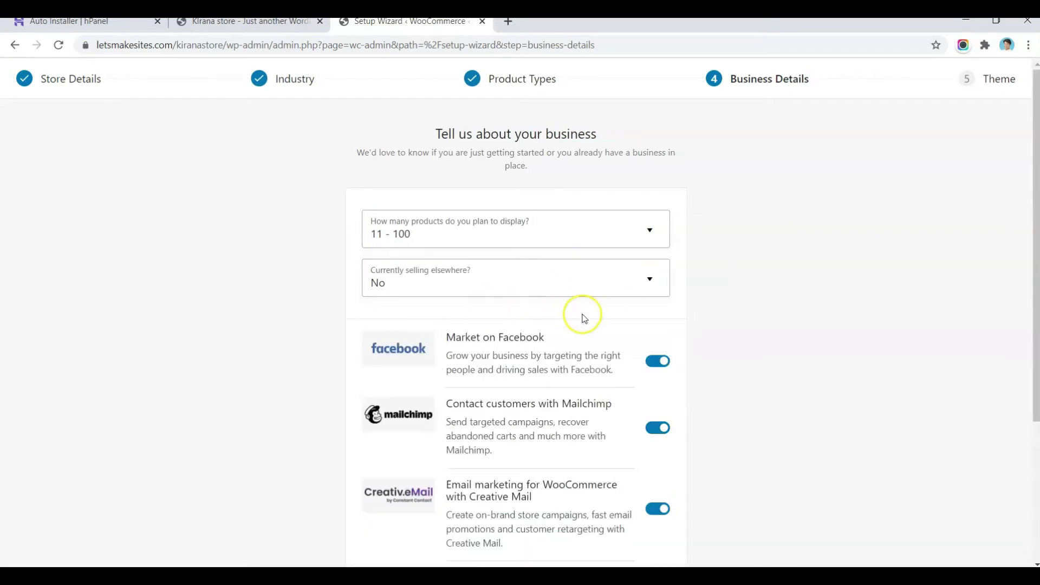
Step: Switch off the Facebook, Mailchimp, Creative Mail and Google Ads add-ons and continue
left_click(658, 363)
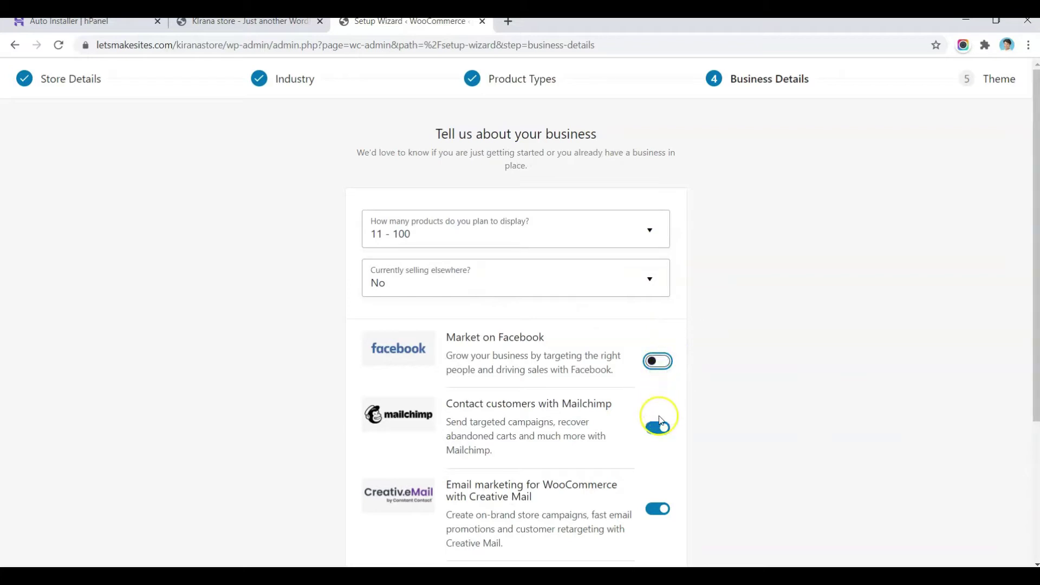
left_click(663, 361)
scroll(710, 360, "down", 2)
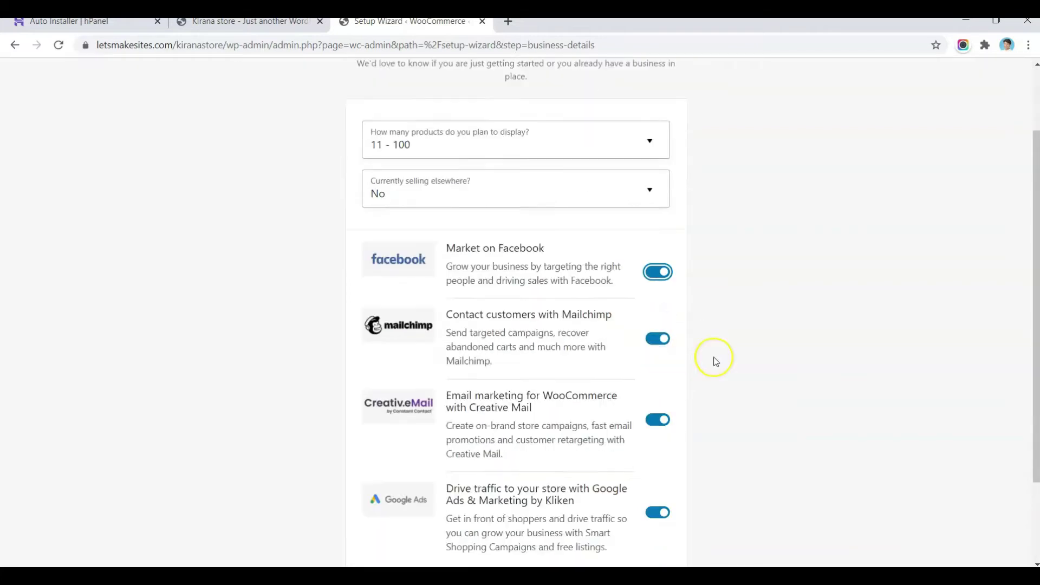
scroll(715, 360, "down", 2)
left_click(657, 178)
left_click(658, 237)
left_click(658, 319)
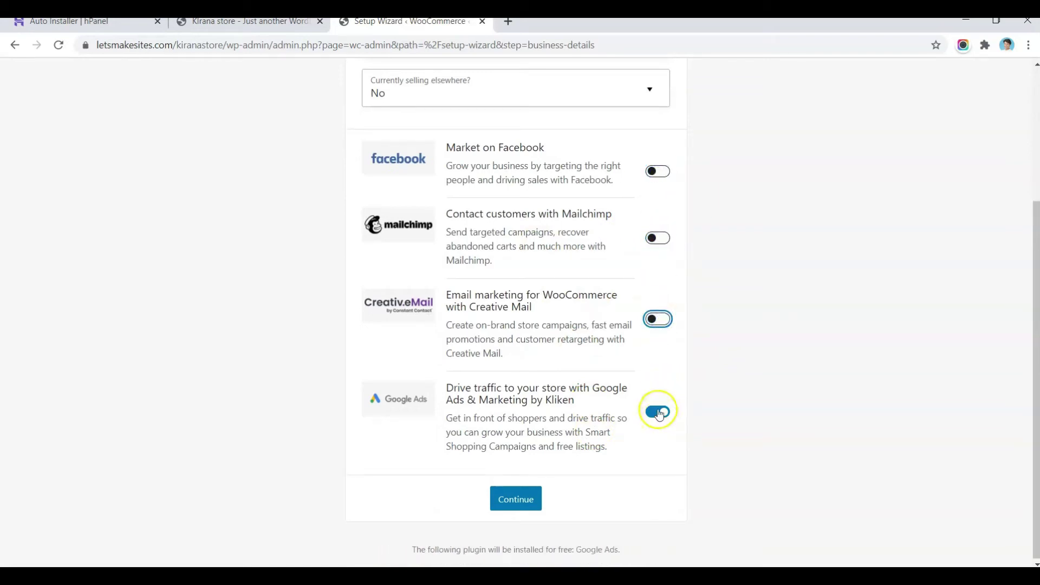
left_click(658, 413)
left_click(497, 548)
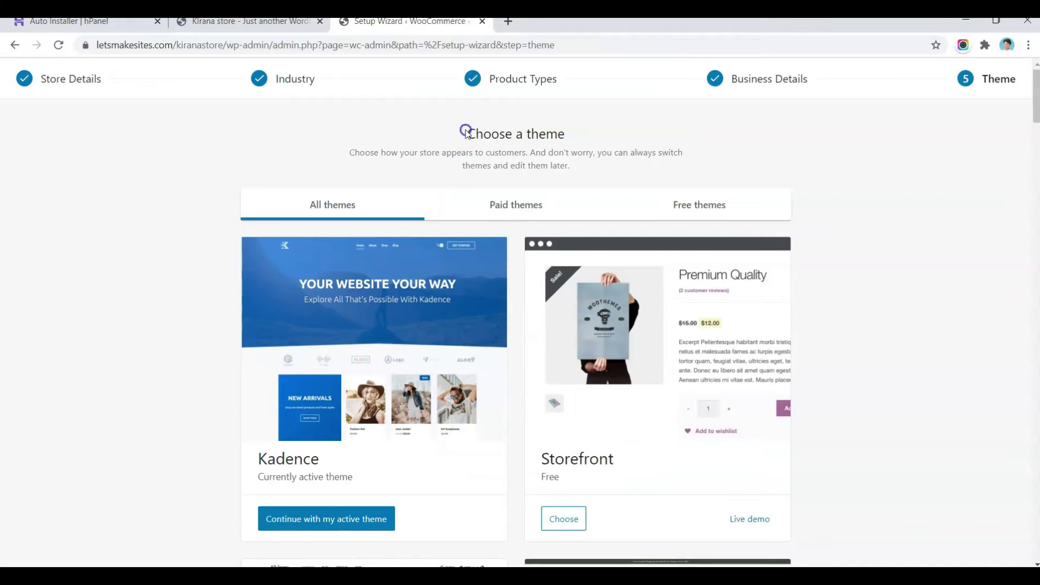
Step: Keep the active Kadence theme and decline the Jetpack and Shipping & Tax offer
left_click_drag(466, 132, 575, 137)
scroll(577, 140, "down", 2)
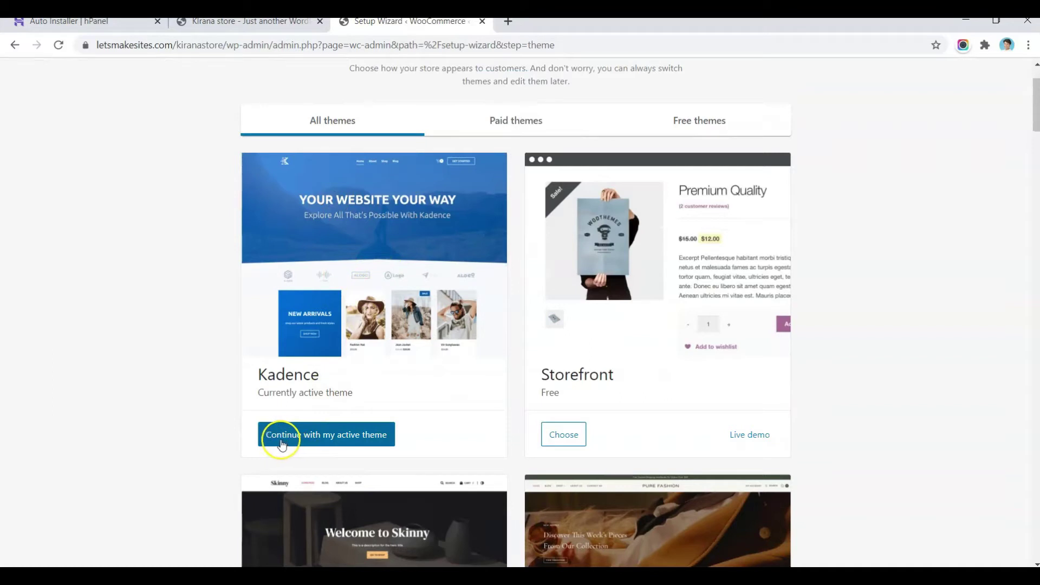
left_click(378, 437)
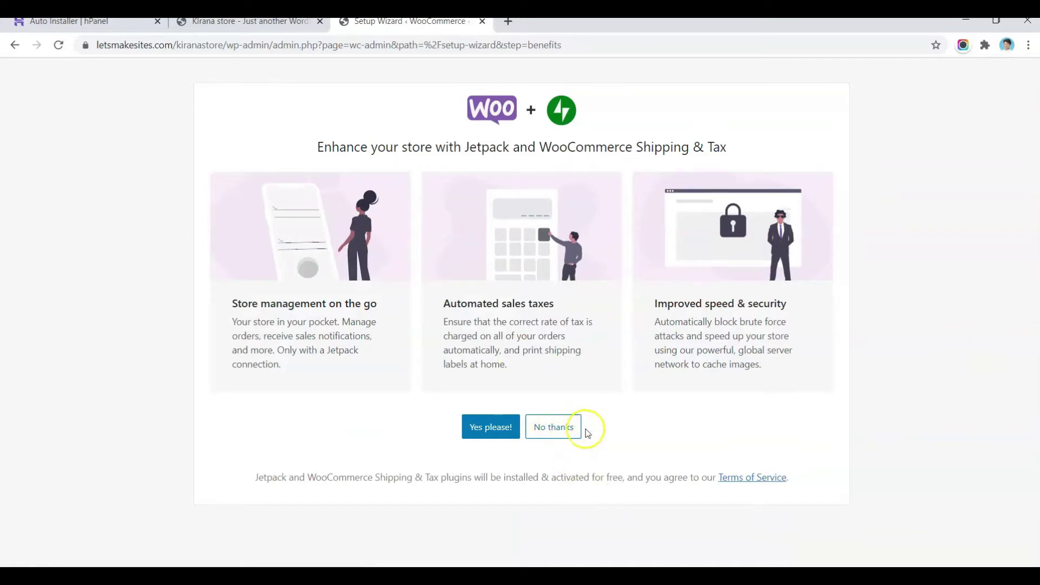
left_click(551, 427)
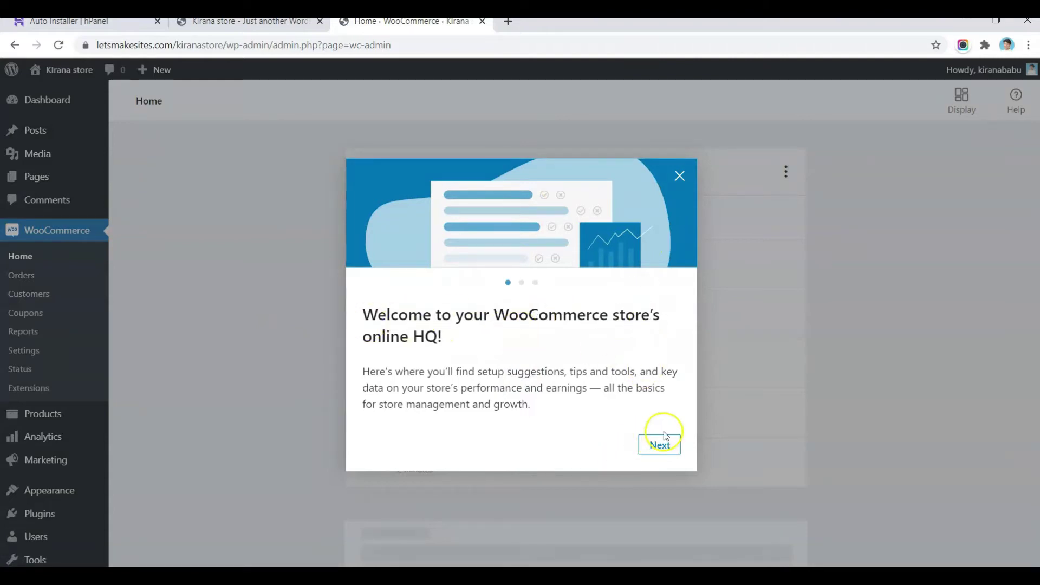
left_click(661, 445)
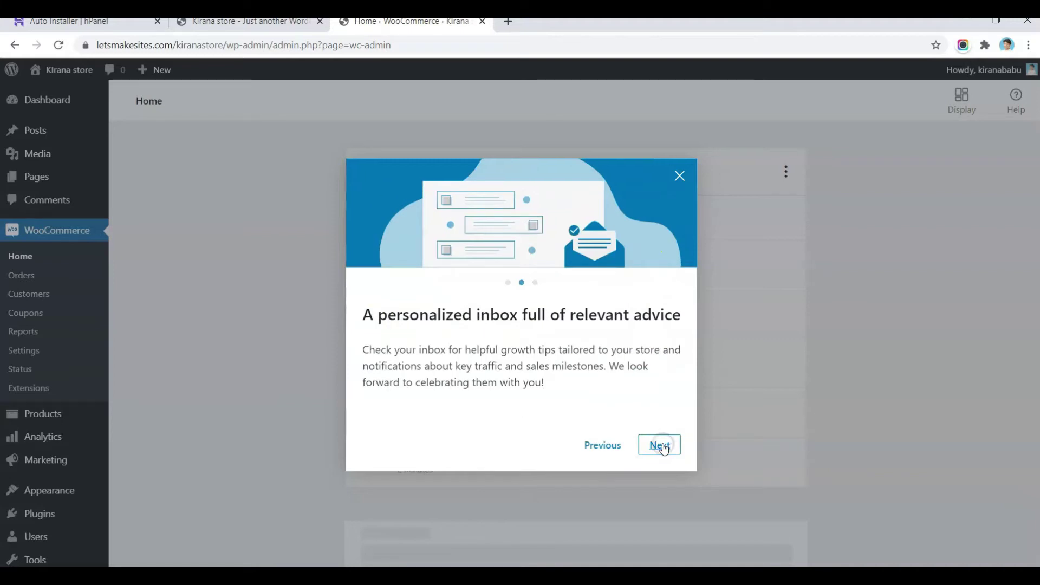
left_click(664, 448)
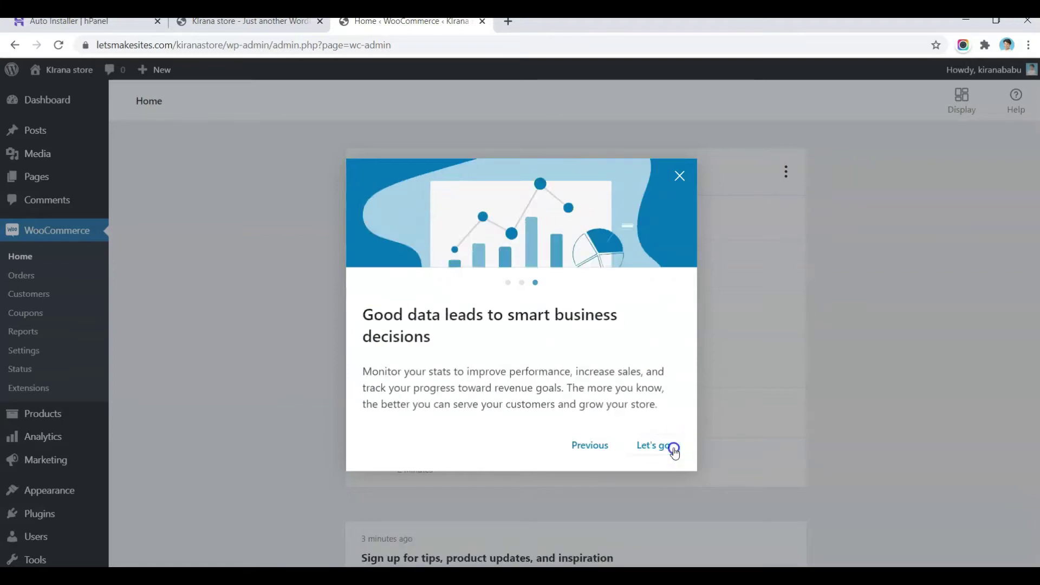
left_click(669, 448)
scroll(944, 321, "down", 4)
scroll(945, 321, "up", 4)
left_click(420, 306)
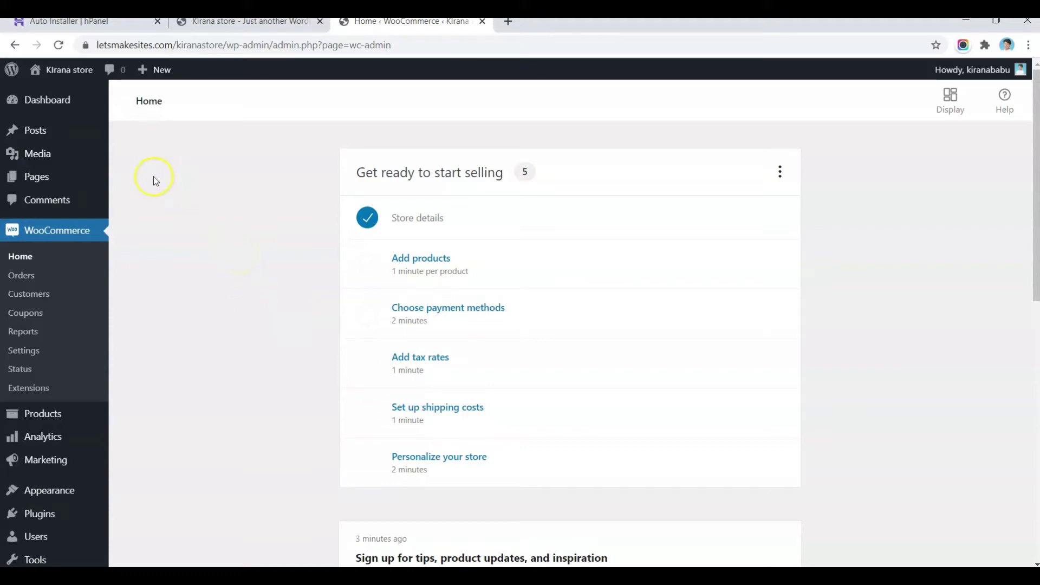
mouse_move(12, 177)
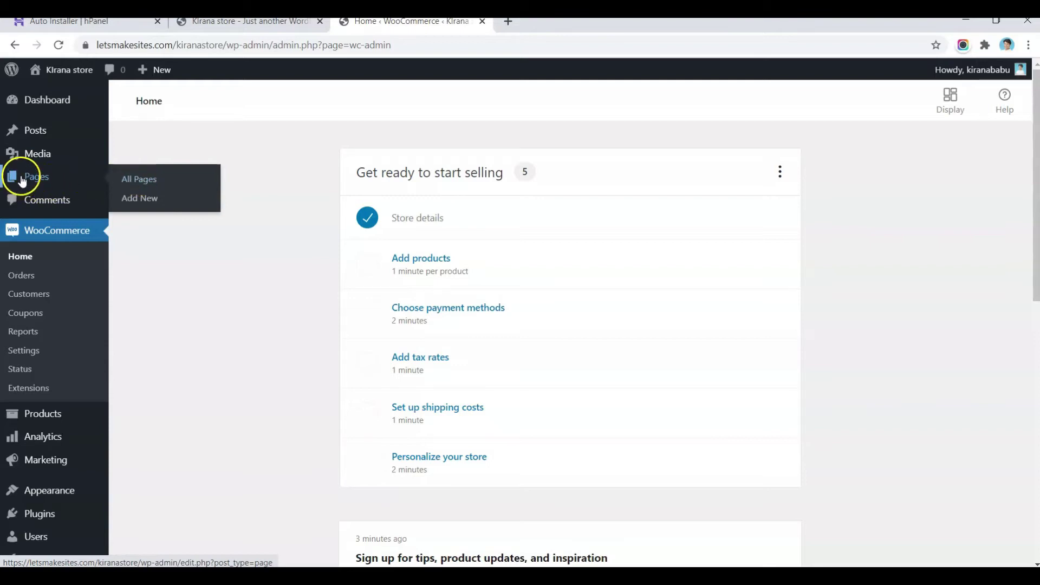
Step: Create a new page titled 'Home', publish it, and go back to the pages list
left_click(141, 199)
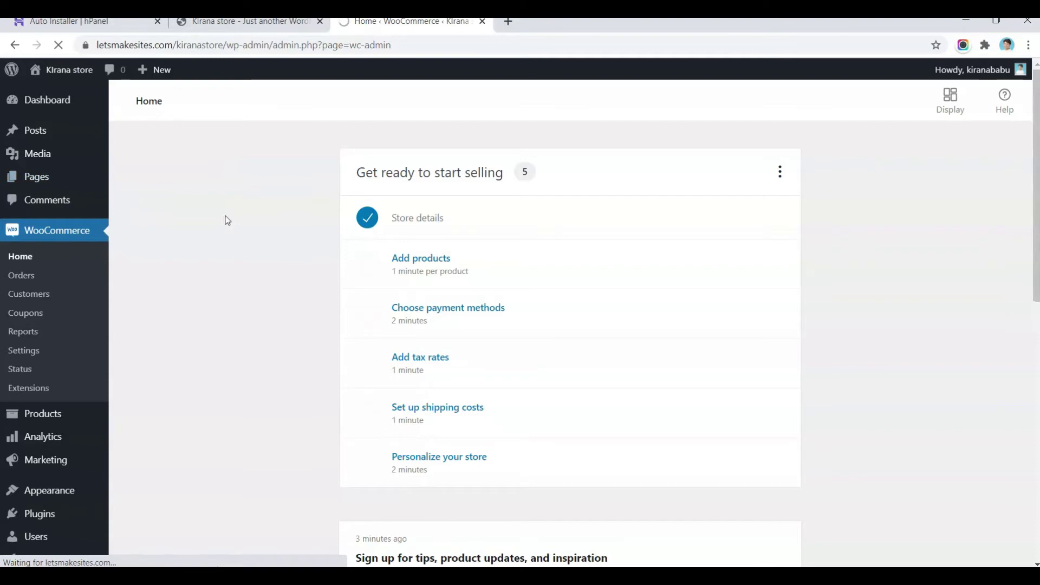
left_click(64, 102)
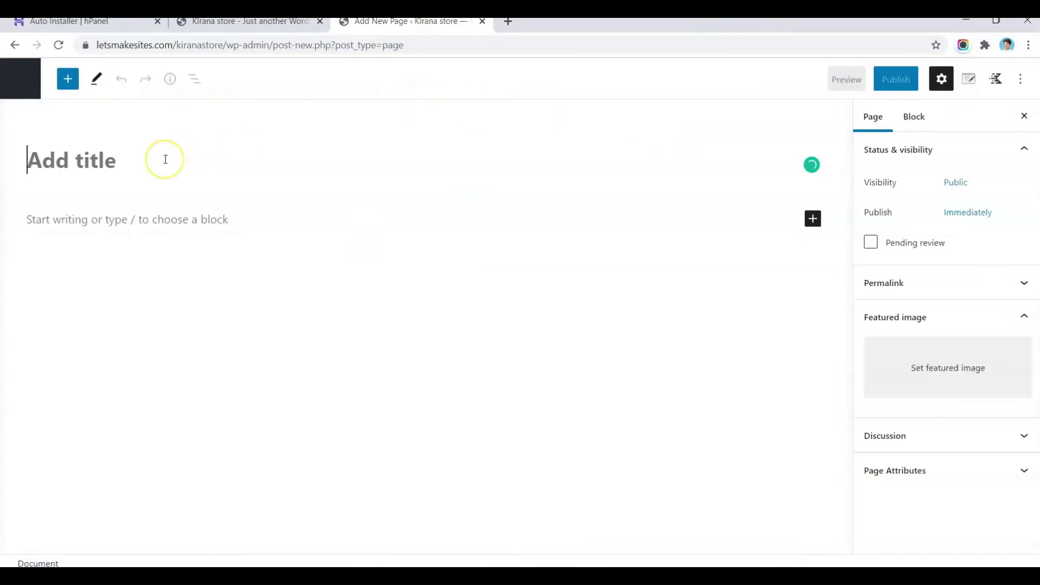
type("Hoe")
key("BackSpace")
type("me")
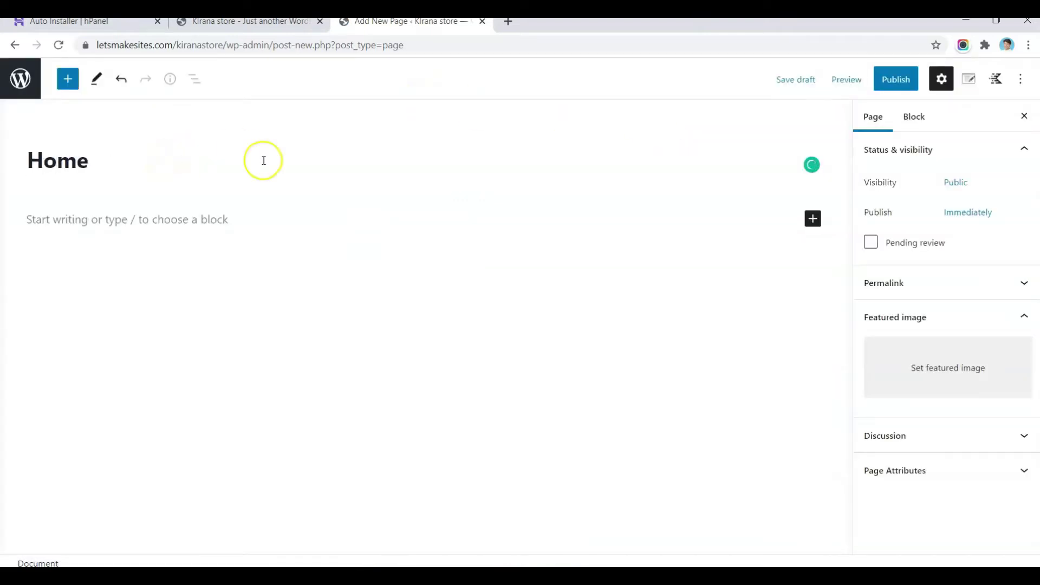
left_click(895, 80)
left_click(897, 87)
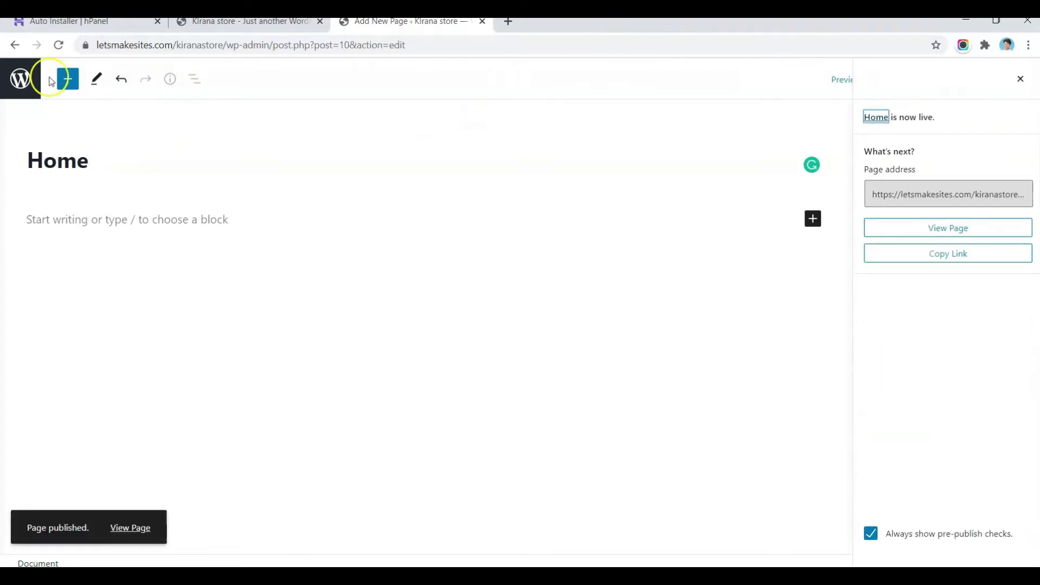
left_click(20, 79)
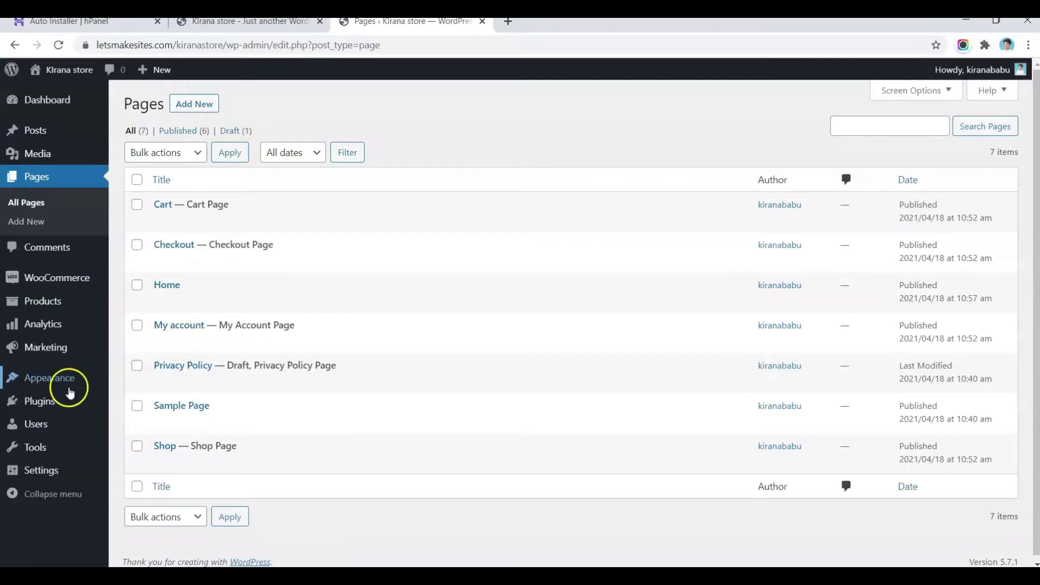
mouse_move(42, 468)
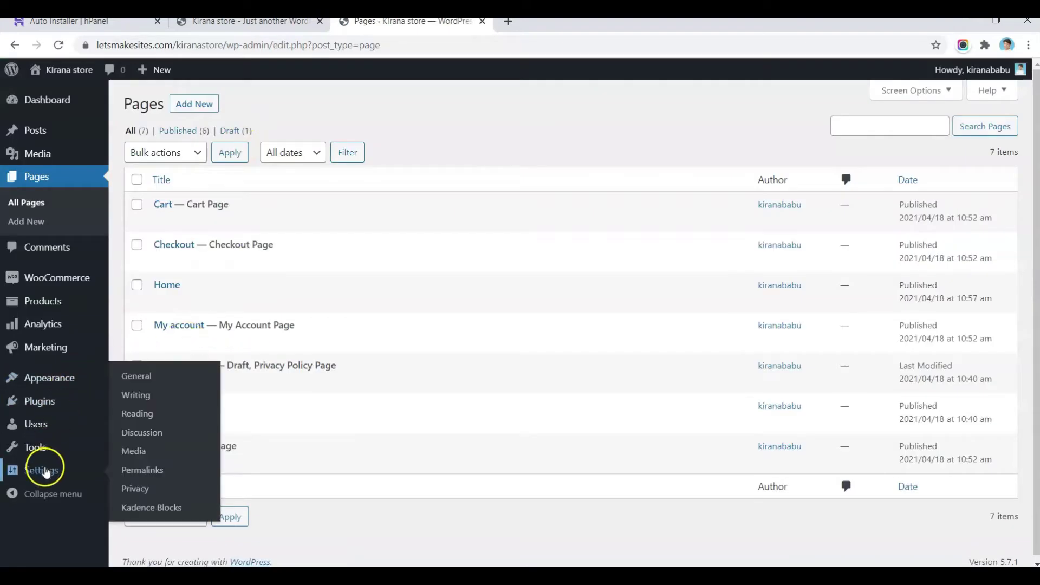
Step: In Reading Settings, make the homepage a static page showing 'Home' and save
left_click(146, 417)
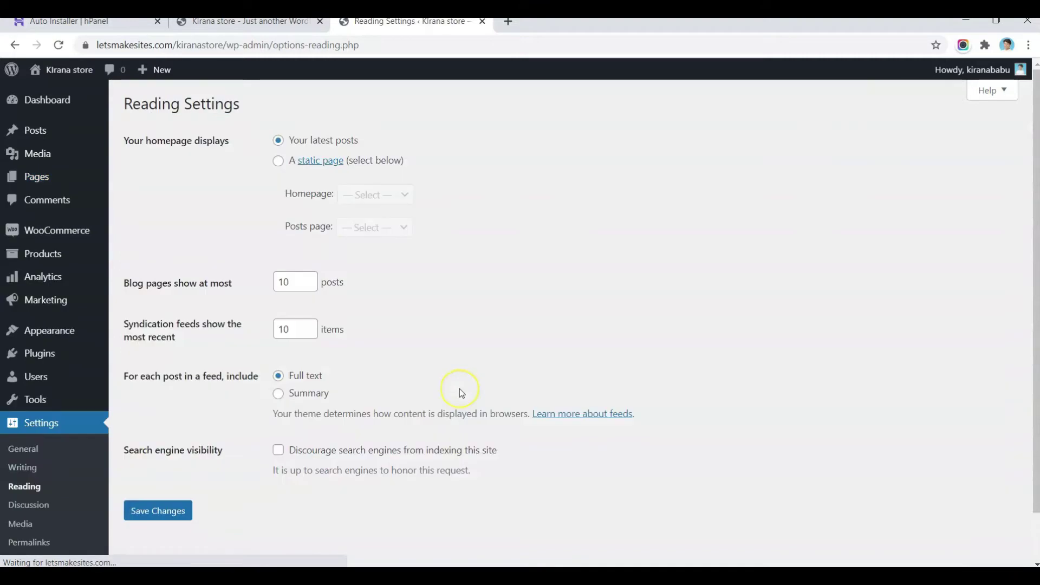
left_click(278, 162)
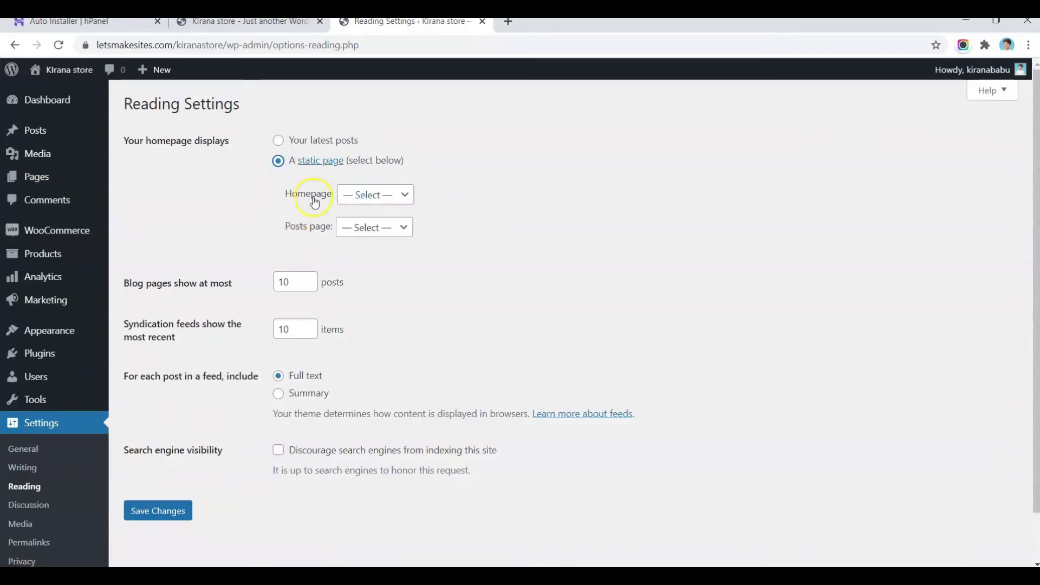
left_click(370, 200)
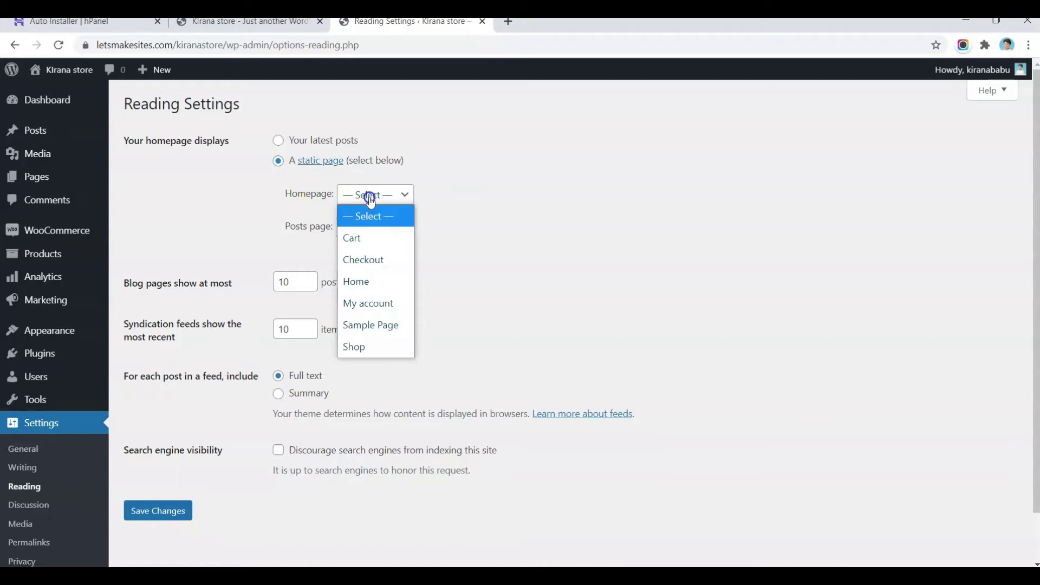
left_click(362, 281)
left_click(479, 230)
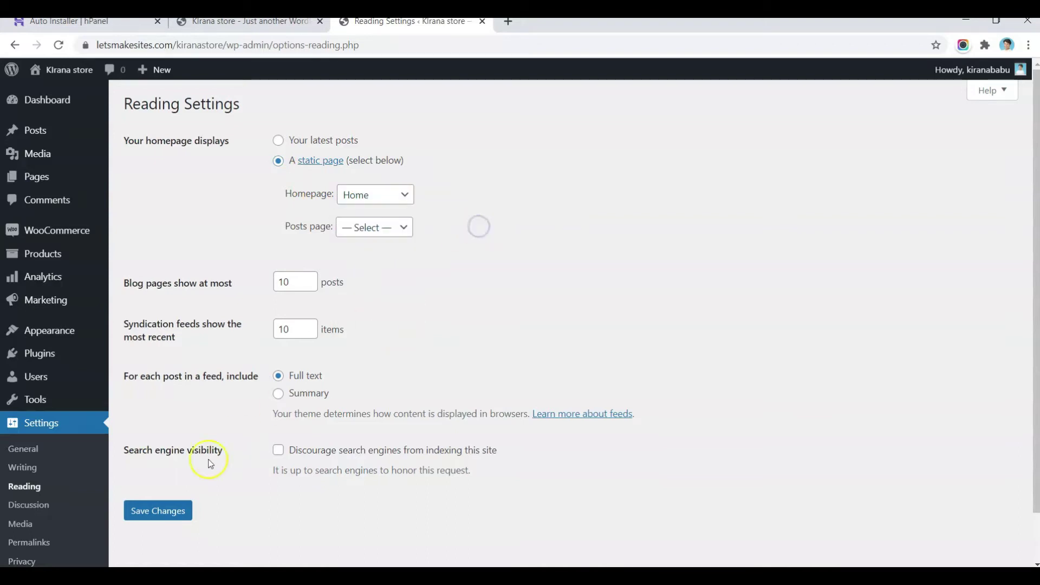
left_click(160, 514)
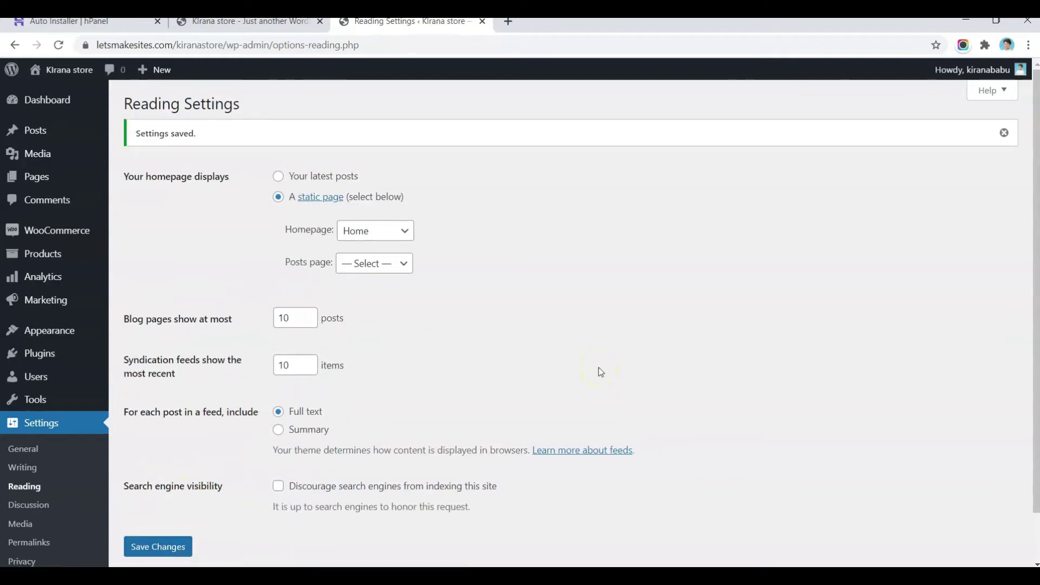
scroll(600, 372, "down", 1)
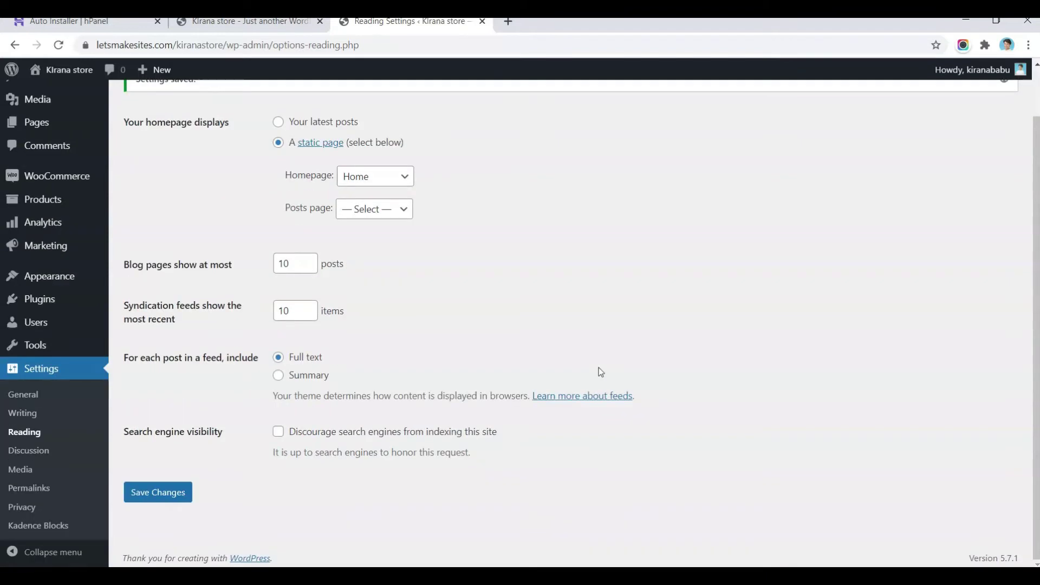
Step: Set the site timezone to Kolkata in General Settings and save the change
left_click(30, 401)
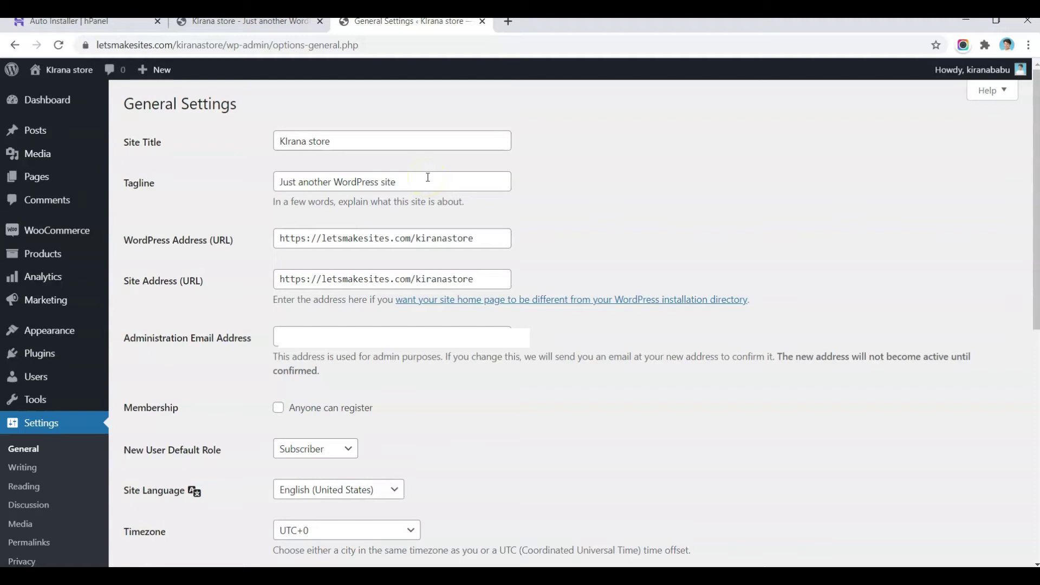
scroll(239, 151, "down", 7)
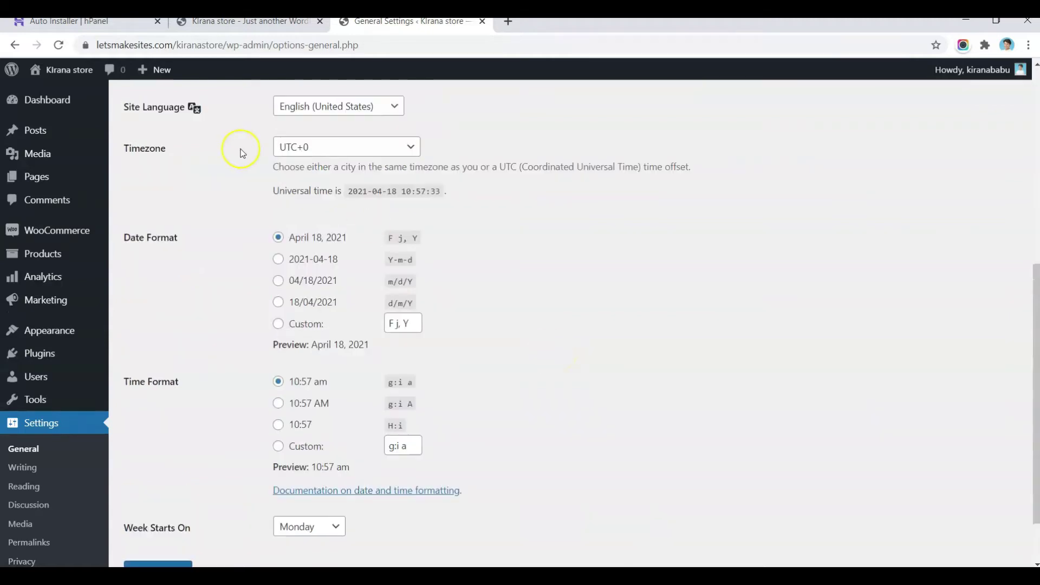
left_click(396, 157)
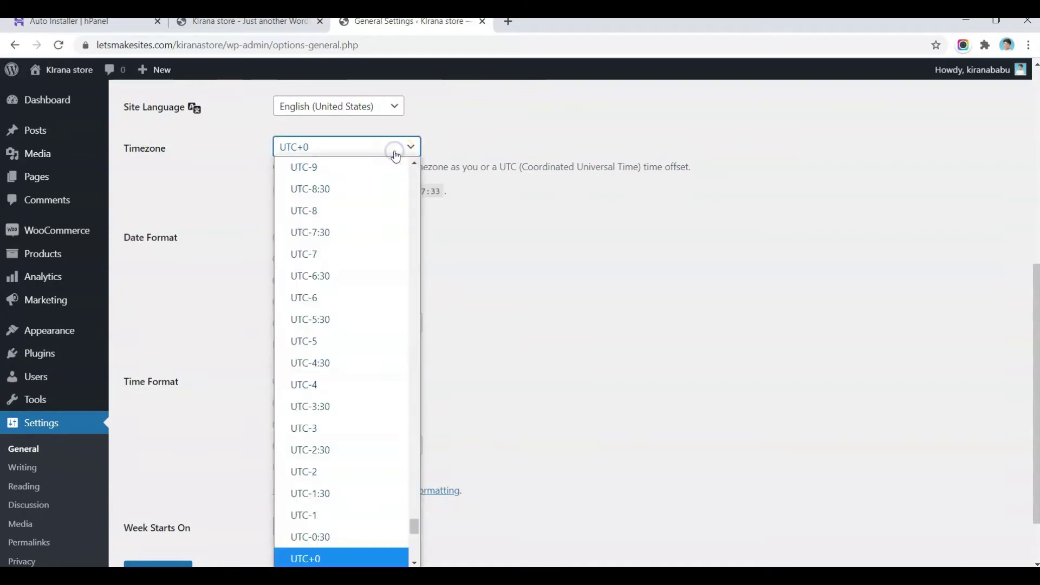
type("kolkata")
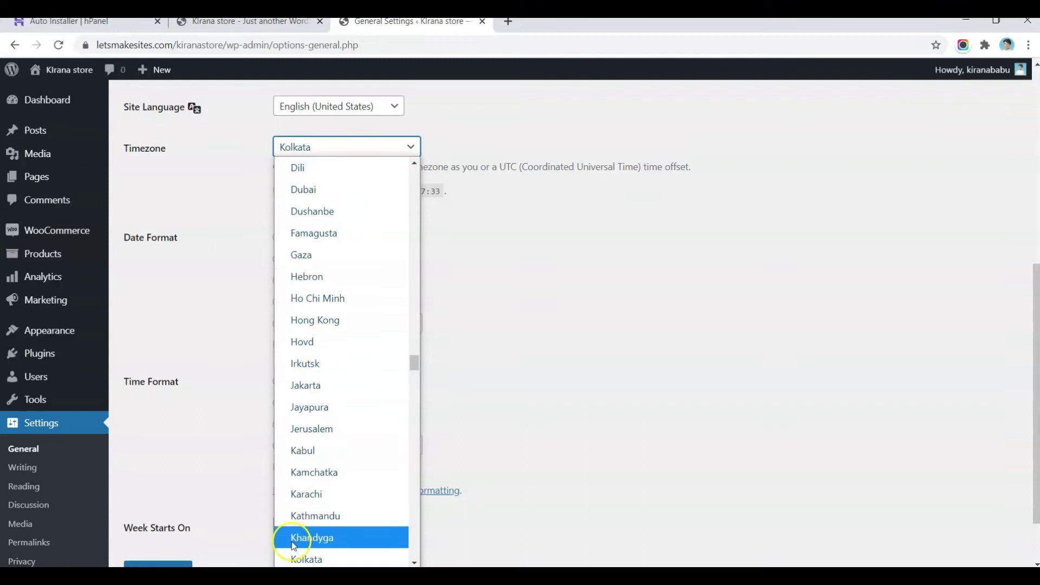
left_click(292, 558)
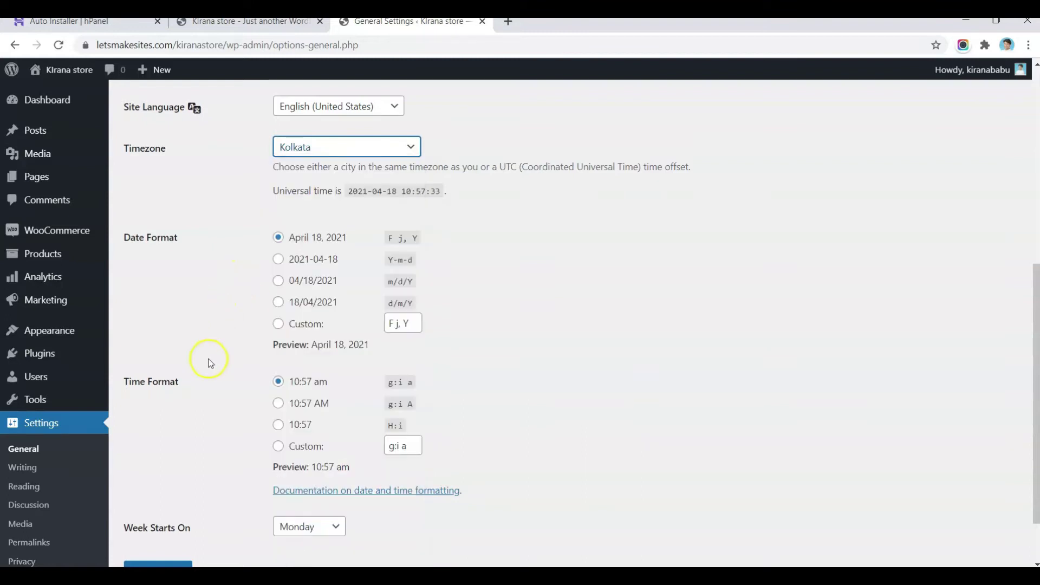
scroll(205, 362, "down", 2)
left_click(161, 507)
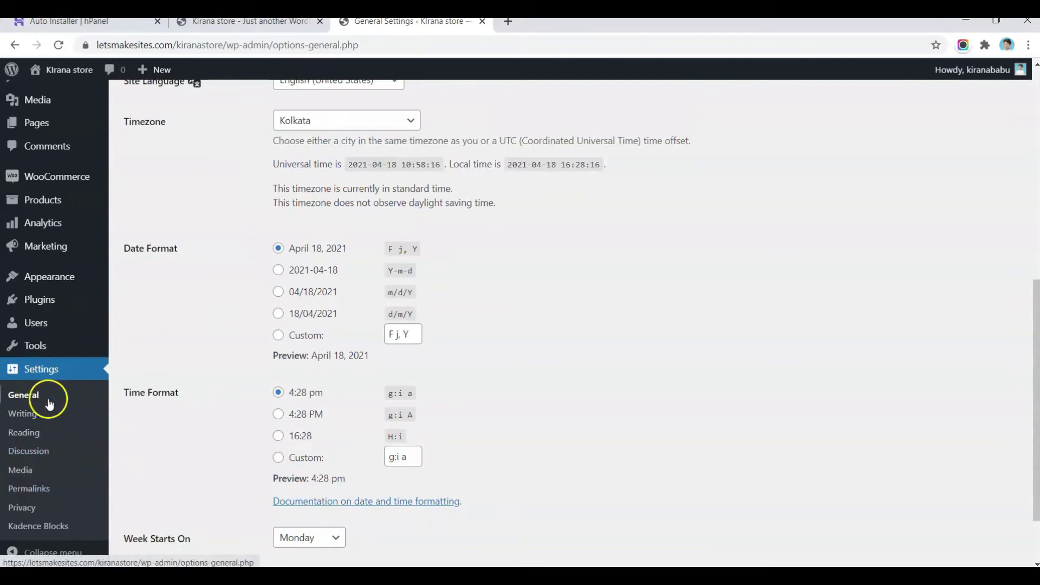
left_click(39, 494)
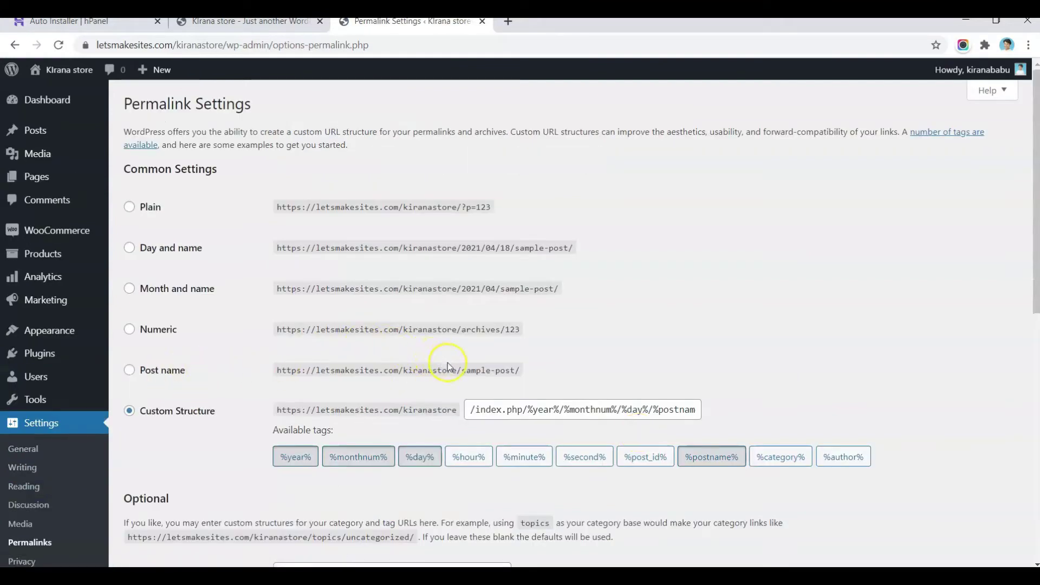
Step: Switch permalinks to the Post name structure (/%postname%/) and save the settings
left_click(129, 371)
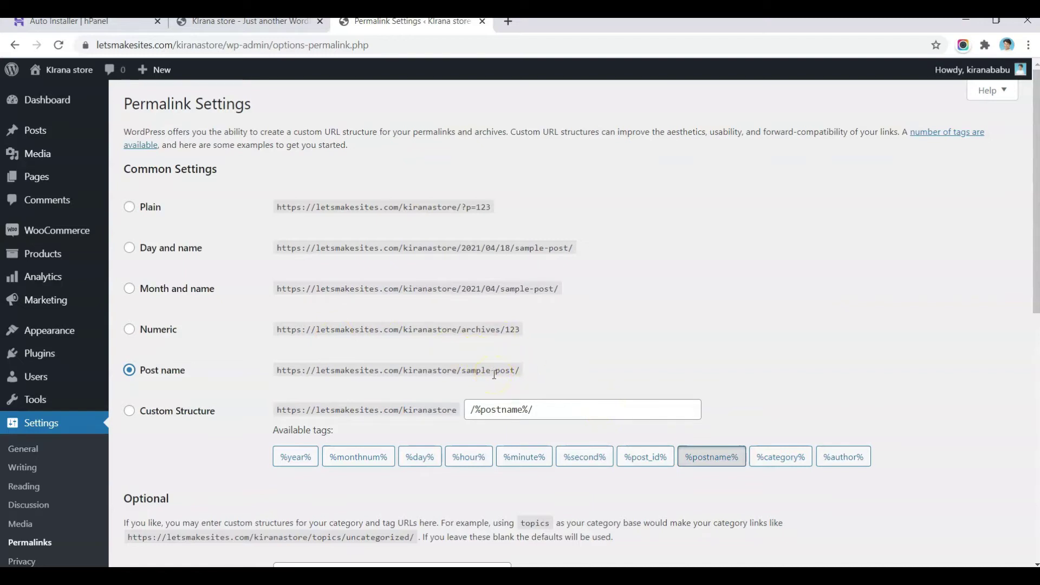
scroll(493, 374, "down", 2)
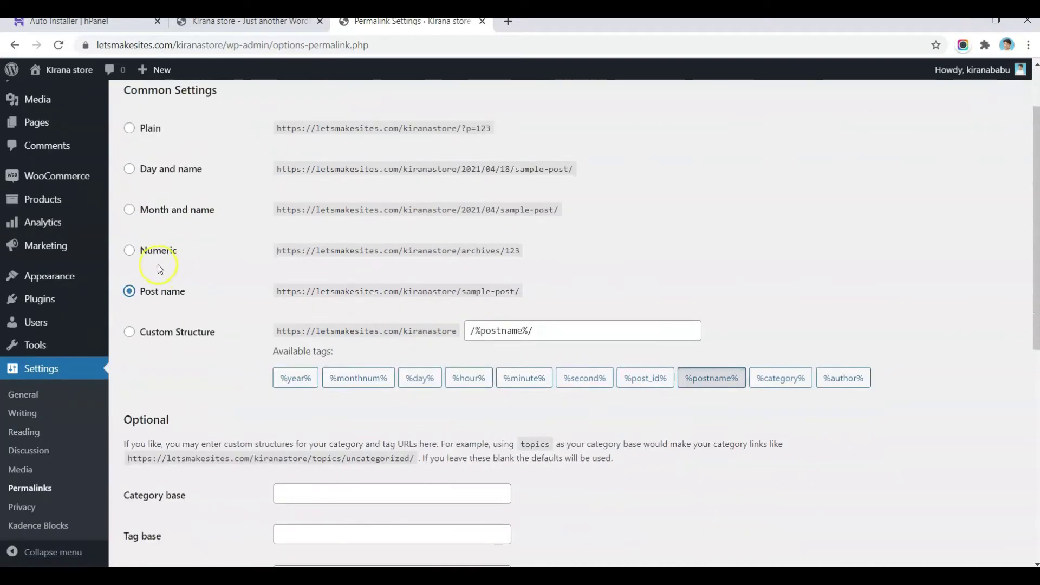
scroll(344, 298, "down", 5)
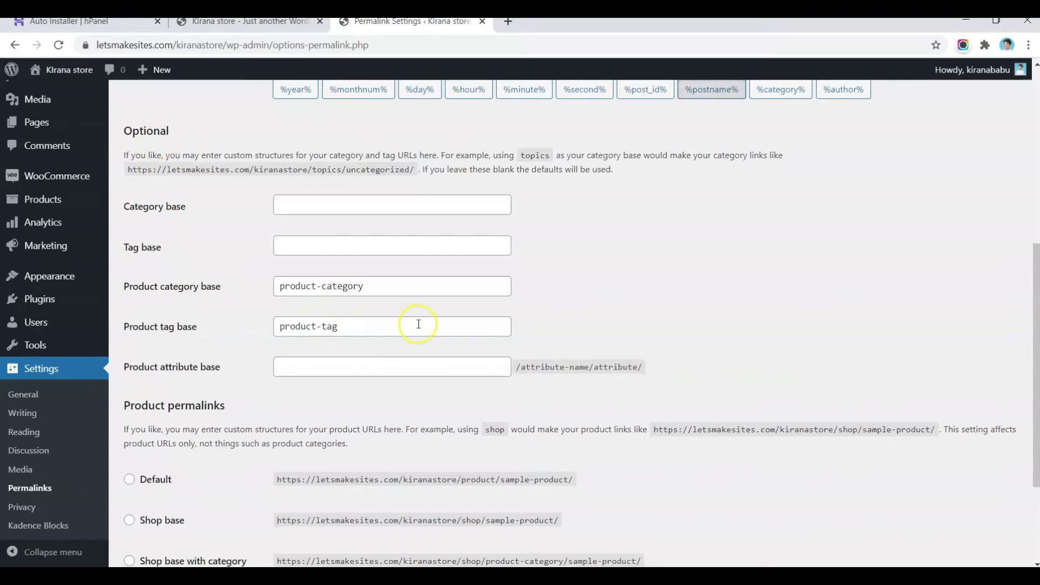
scroll(418, 323, "down", 2)
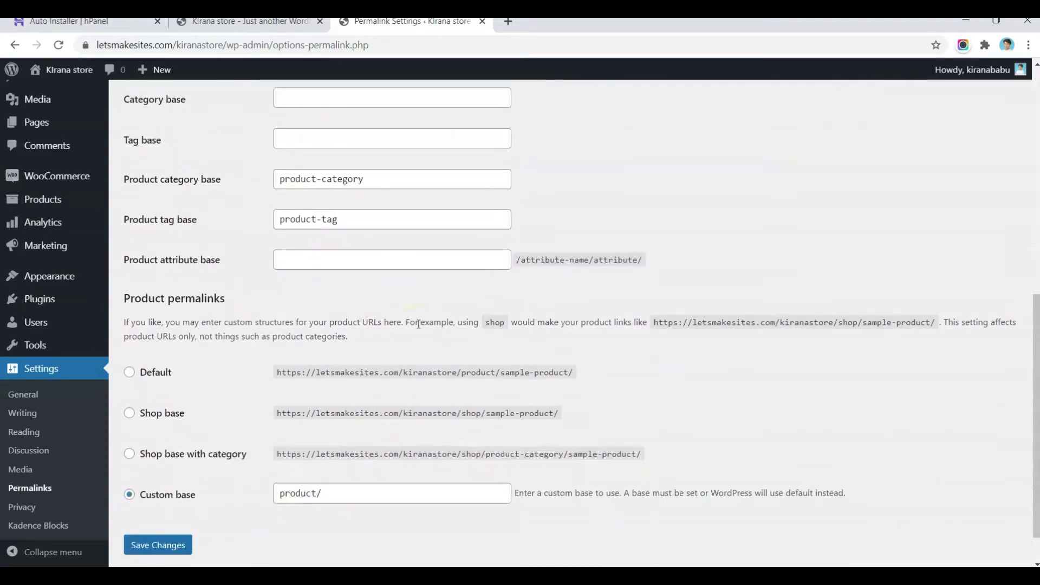
scroll(418, 324, "down", 1)
scroll(418, 324, "down", 1)
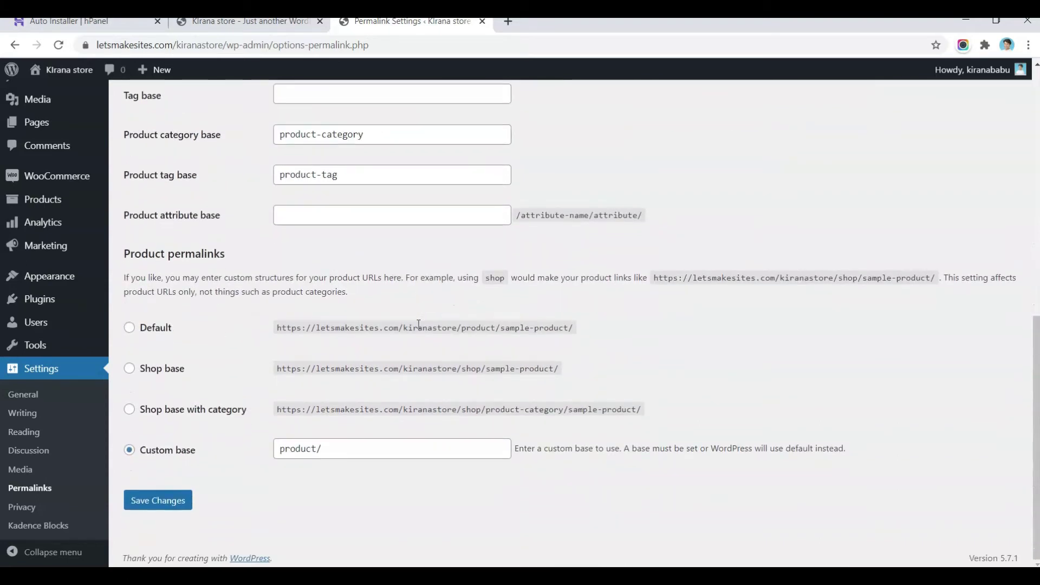
left_click(144, 508)
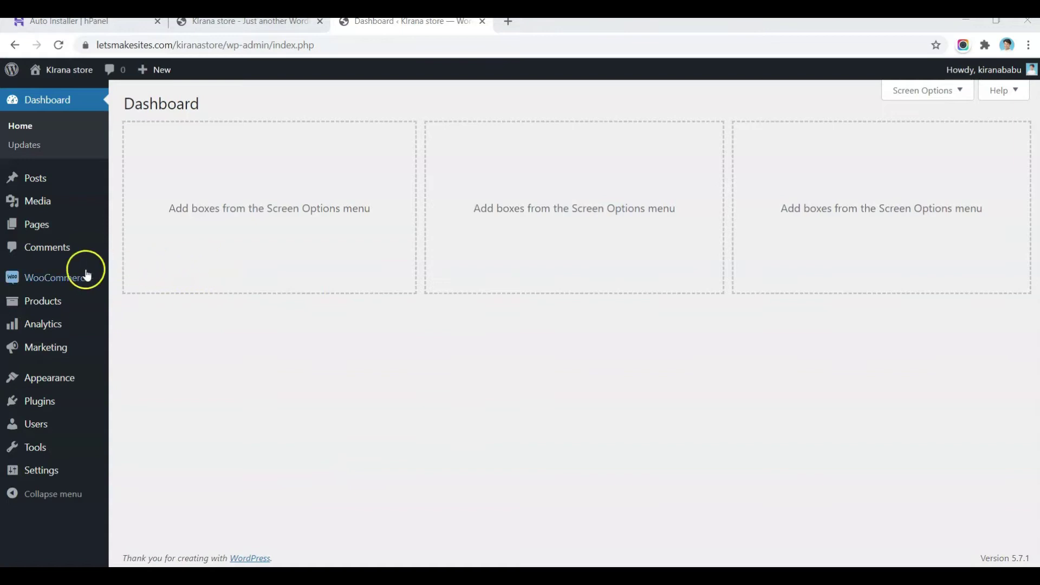
mouse_move(47, 282)
mouse_move(39, 309)
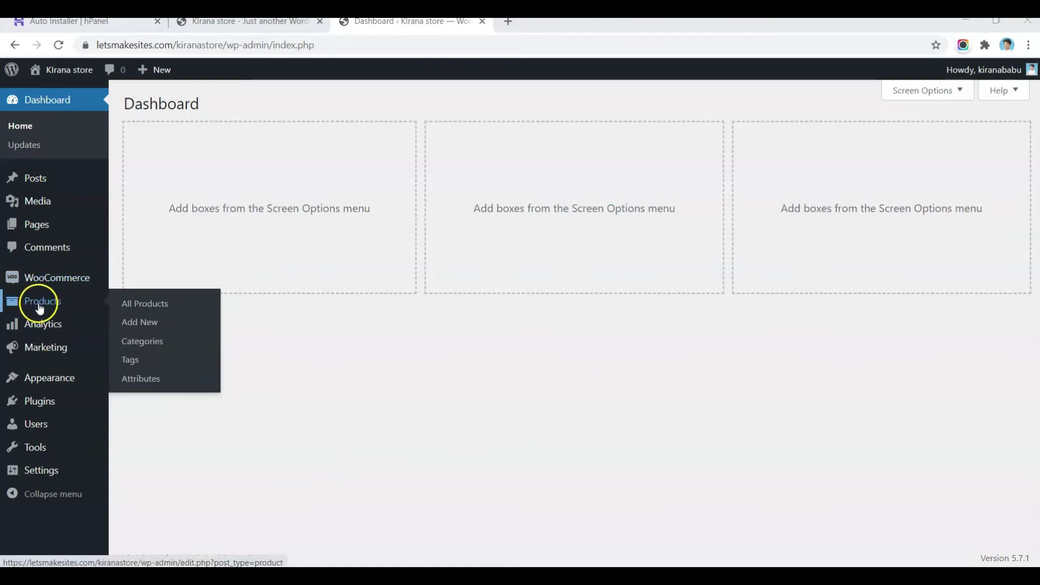
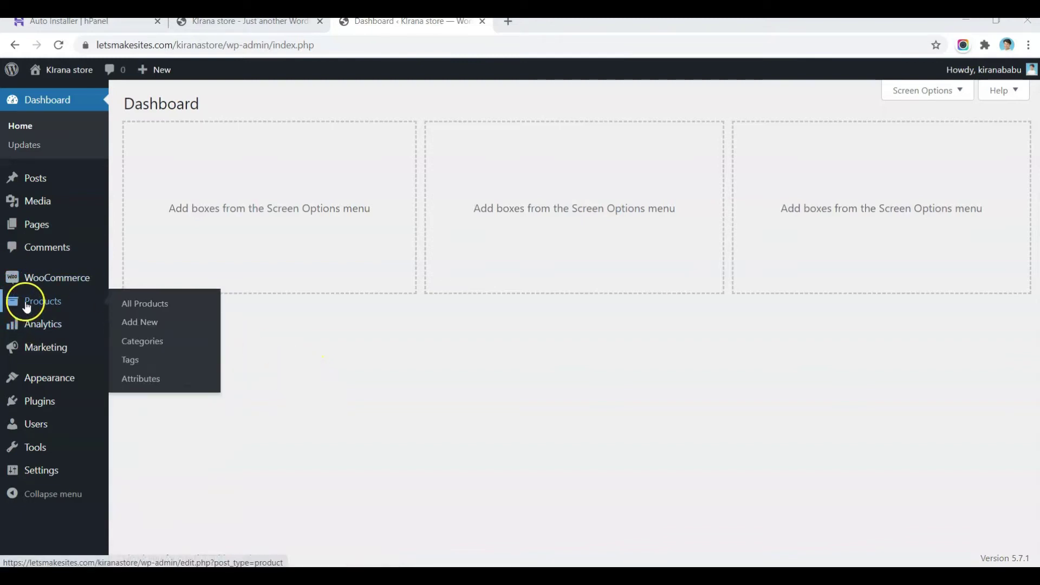
Step: Quick-edit the Uncategorized product category to 'Fruits & Vegetables' with slug 'fruits-vegetables' and update it
left_click(151, 347)
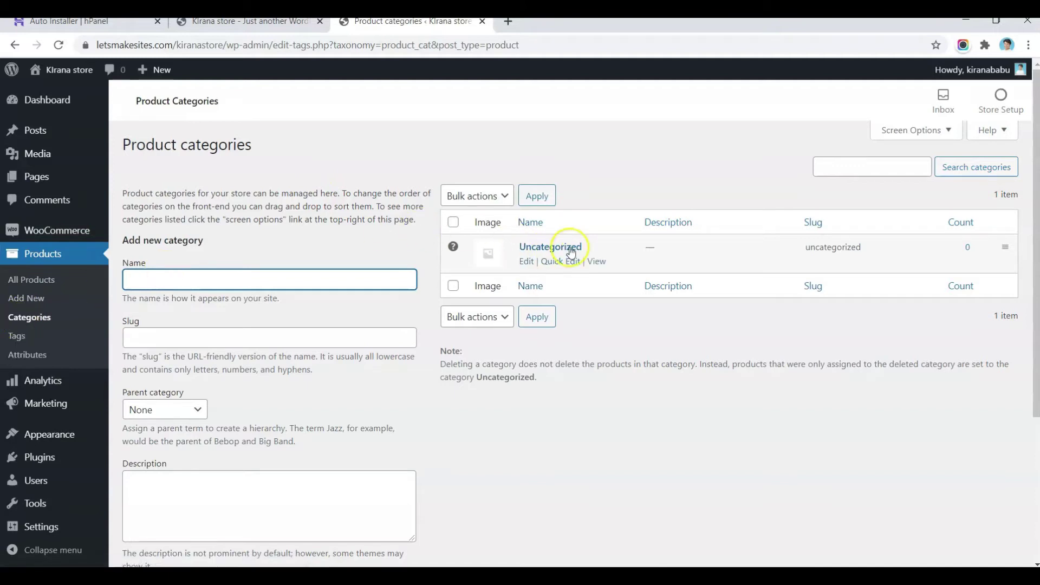
left_click(551, 262)
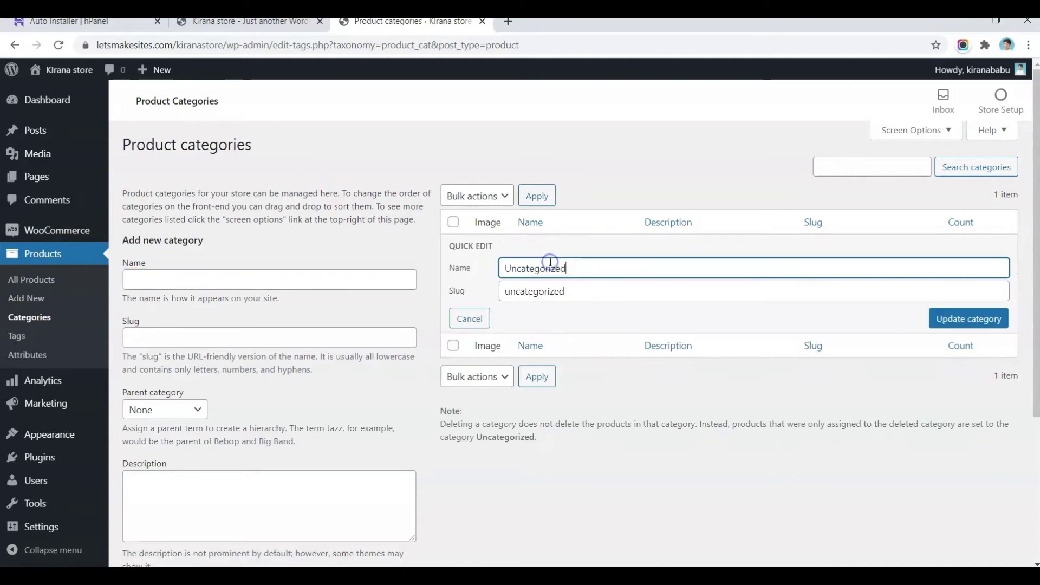
double_click(589, 265)
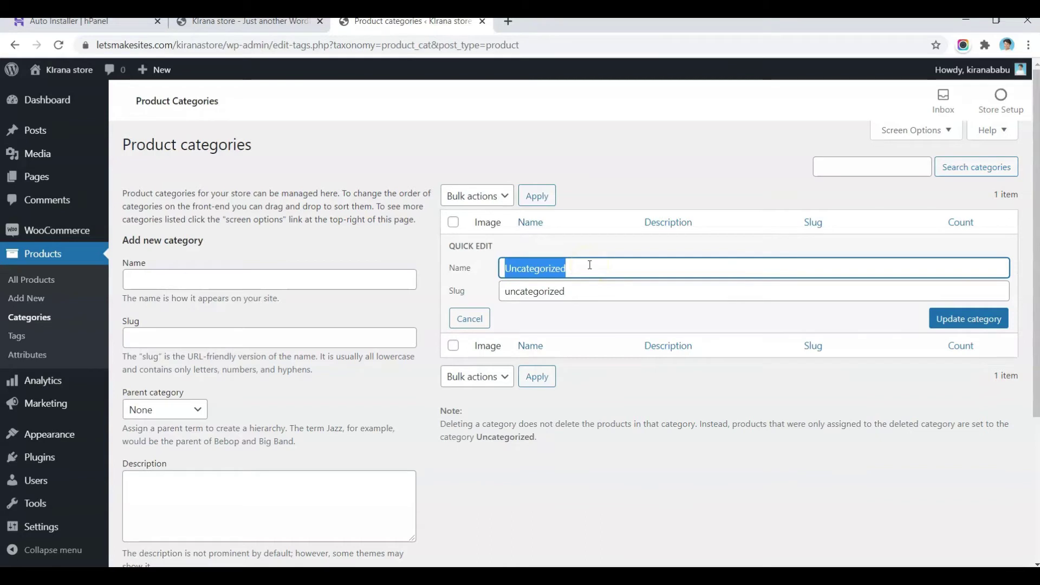
type("Fruits")
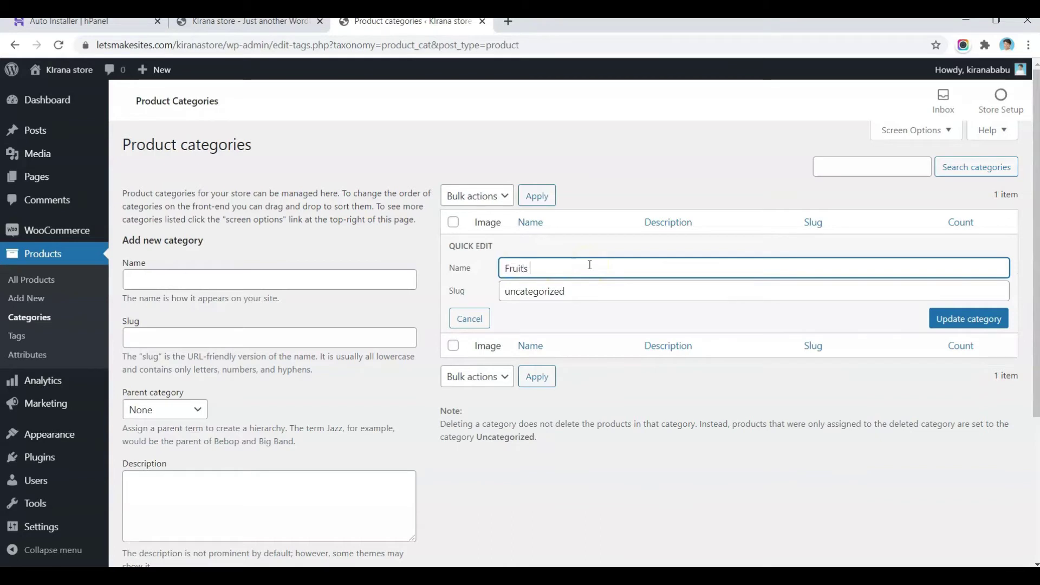
type(" & Vegetables")
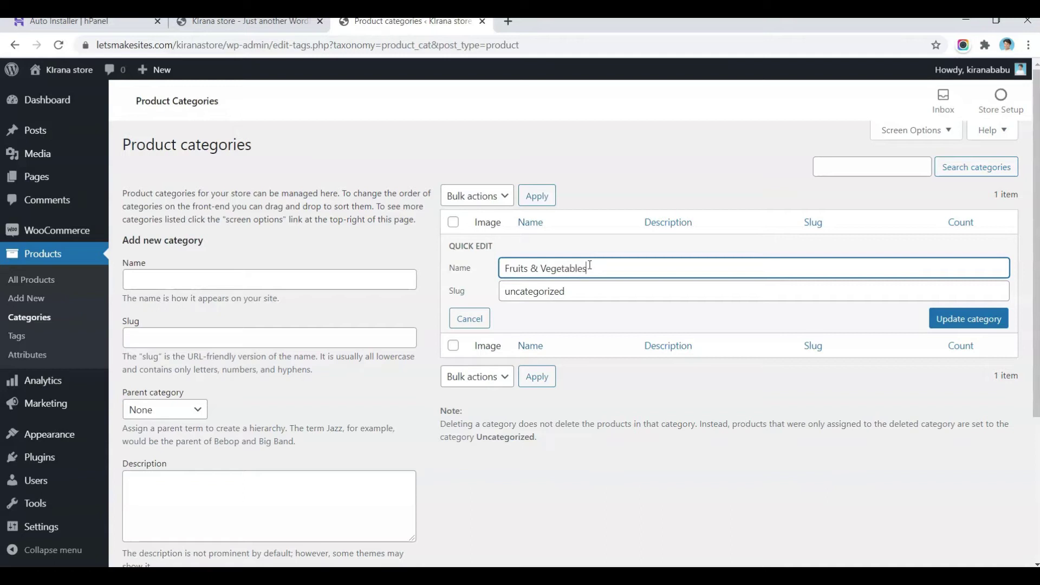
key("Tab")
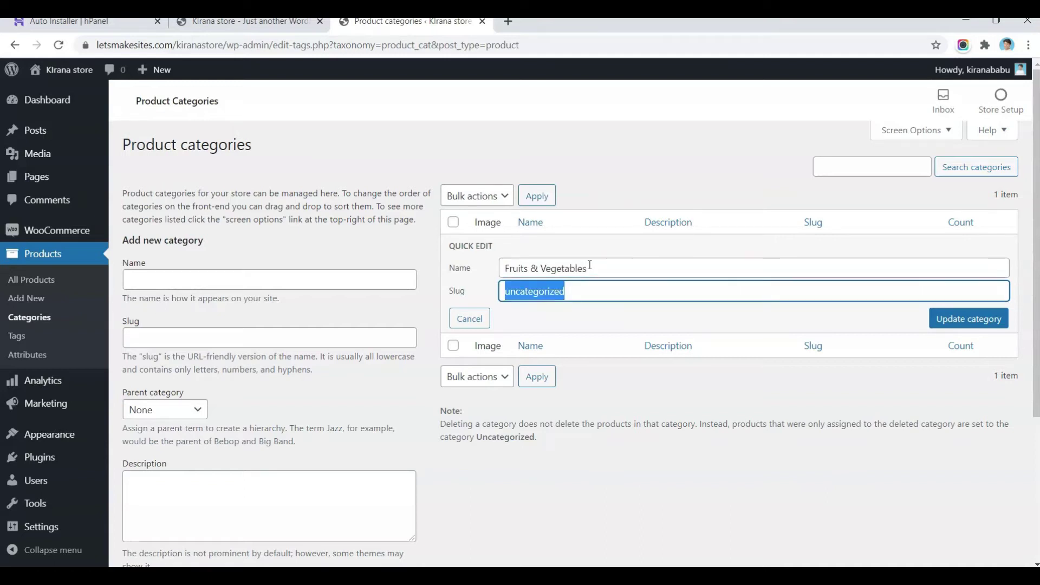
type("fruits-ve")
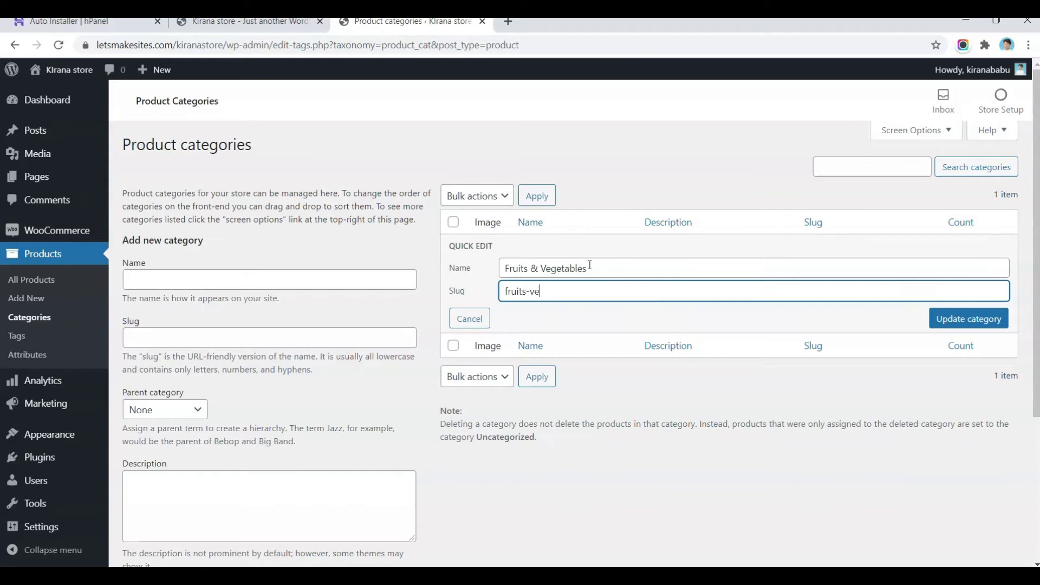
type("getables")
left_click(954, 319)
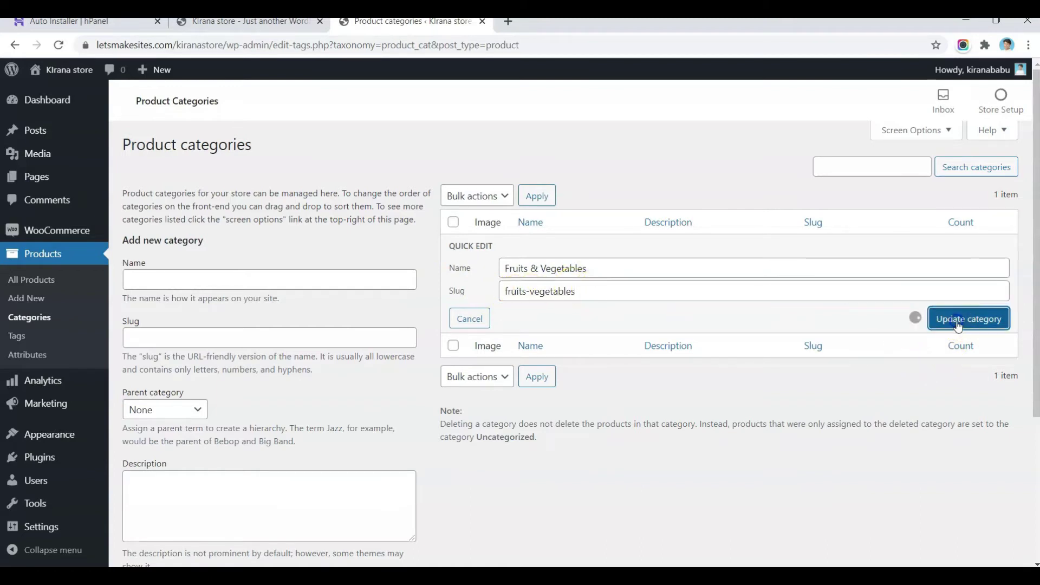
Step: Add a 'Food Grains, Oils & Masalas' product category with slug 'foo'
left_click(317, 273)
type("B")
key("BackSpace")
type("Food Grains, Oil")
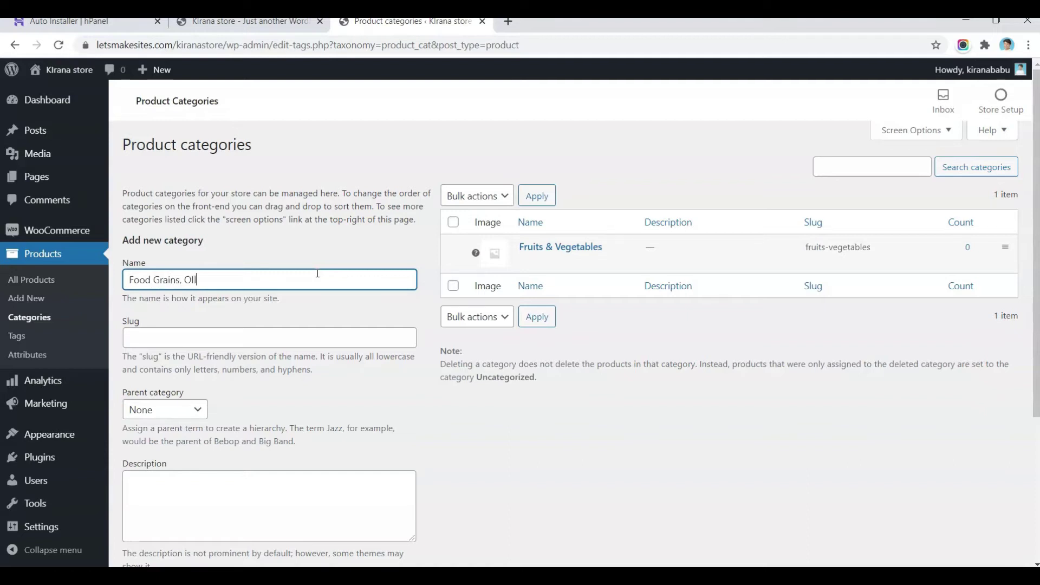
type("s & Masala")
type("s")
key("Tab")
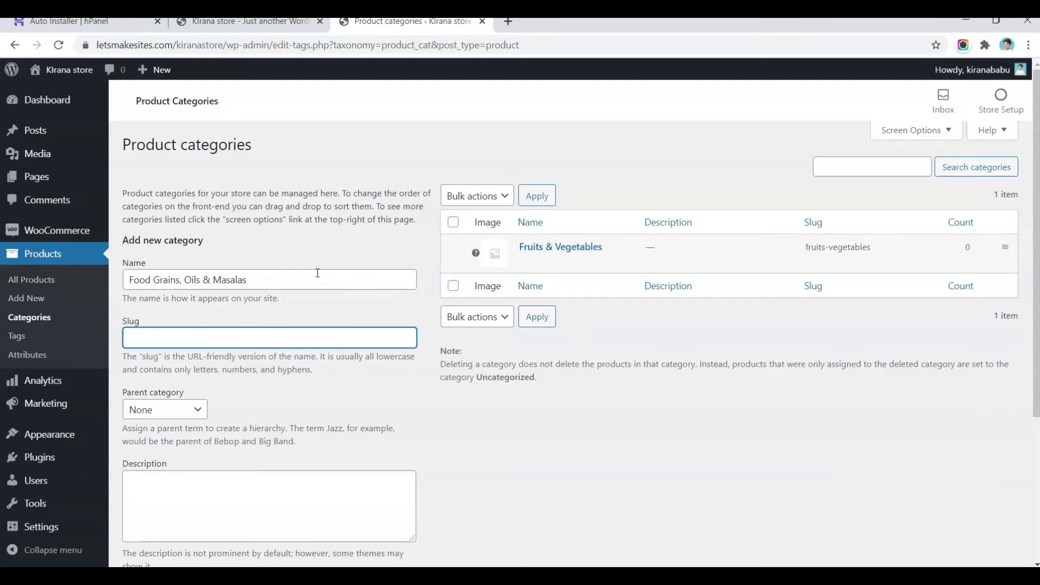
type("foodgrain-oil-masalas")
scroll(317, 273, "down", 3)
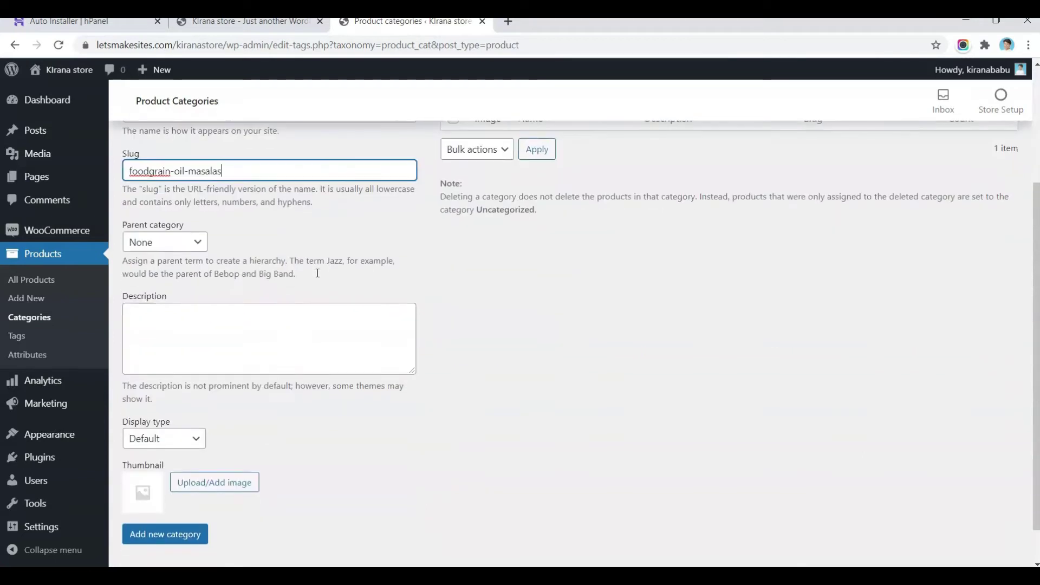
left_click(152, 542)
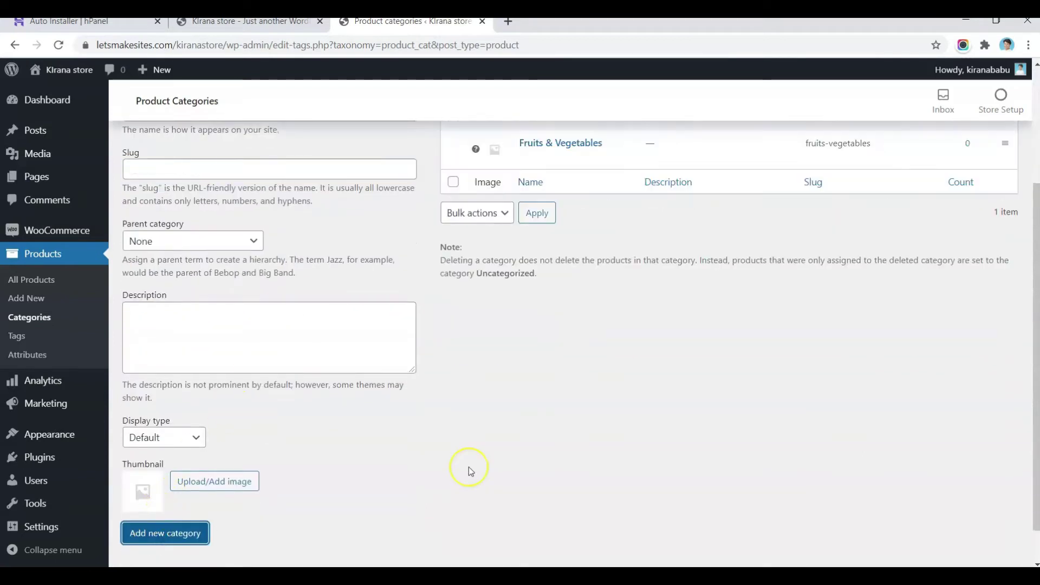
scroll(470, 467, "up", 3)
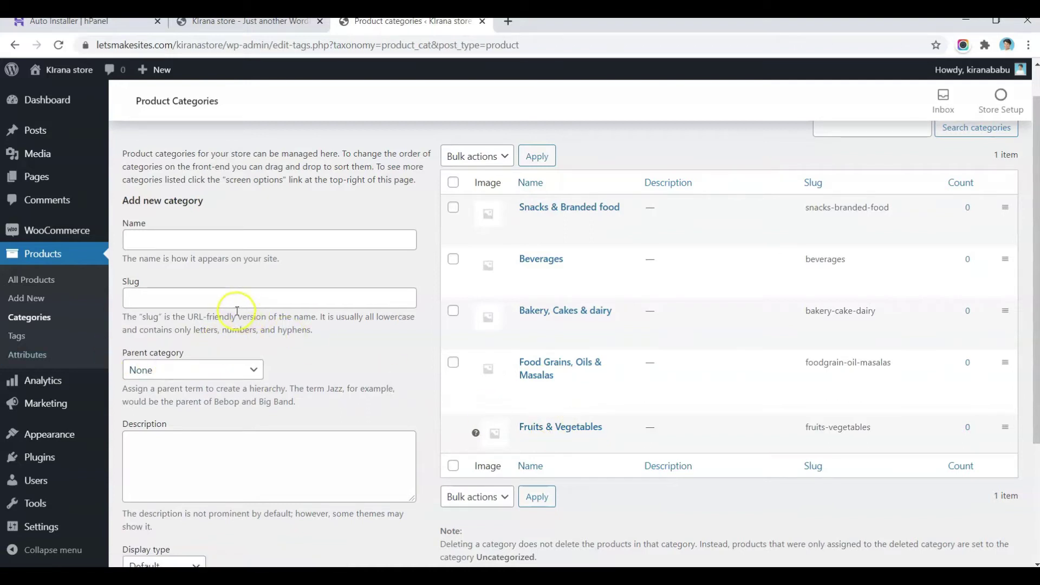
mouse_move(24, 437)
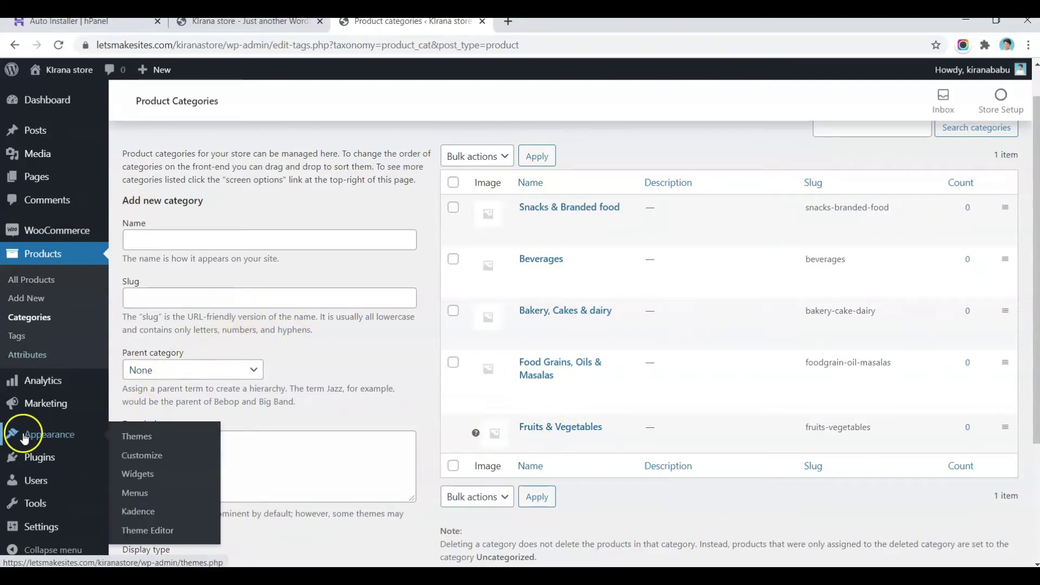
Step: Create an empty menu named 'Top menu' assigned to the Primary display location
left_click(142, 500)
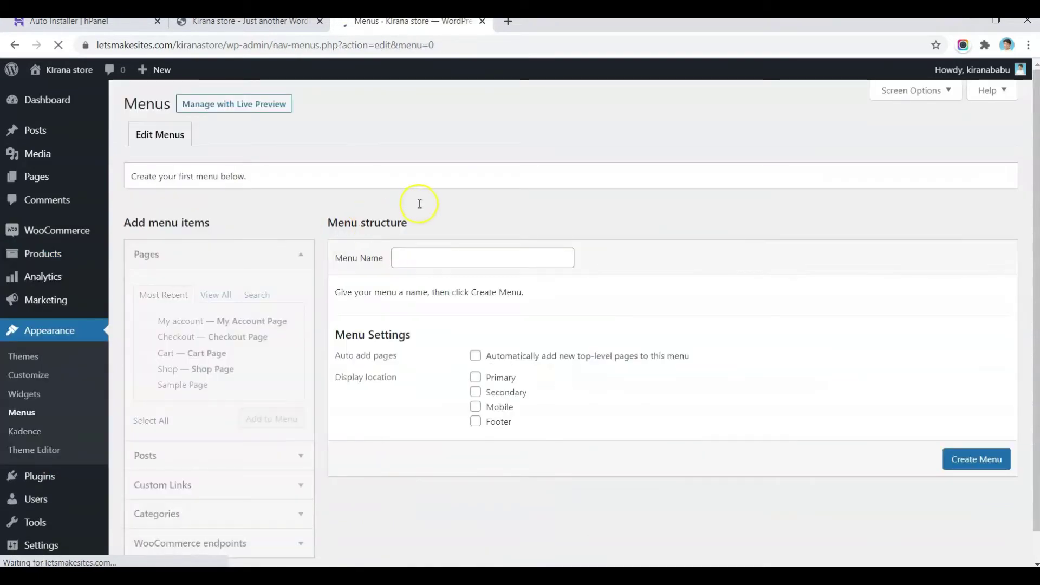
left_click(406, 257)
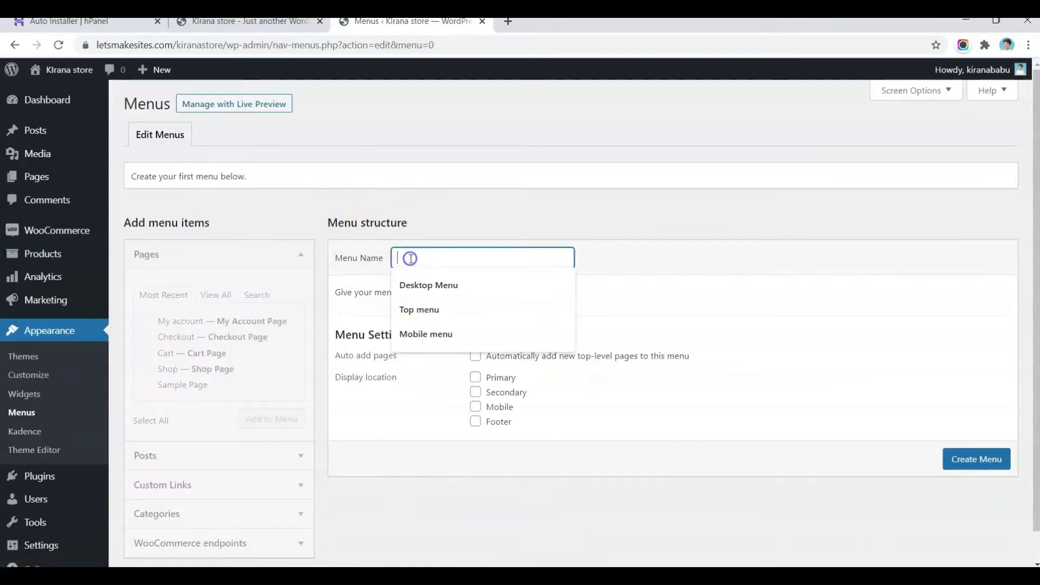
left_click(415, 307)
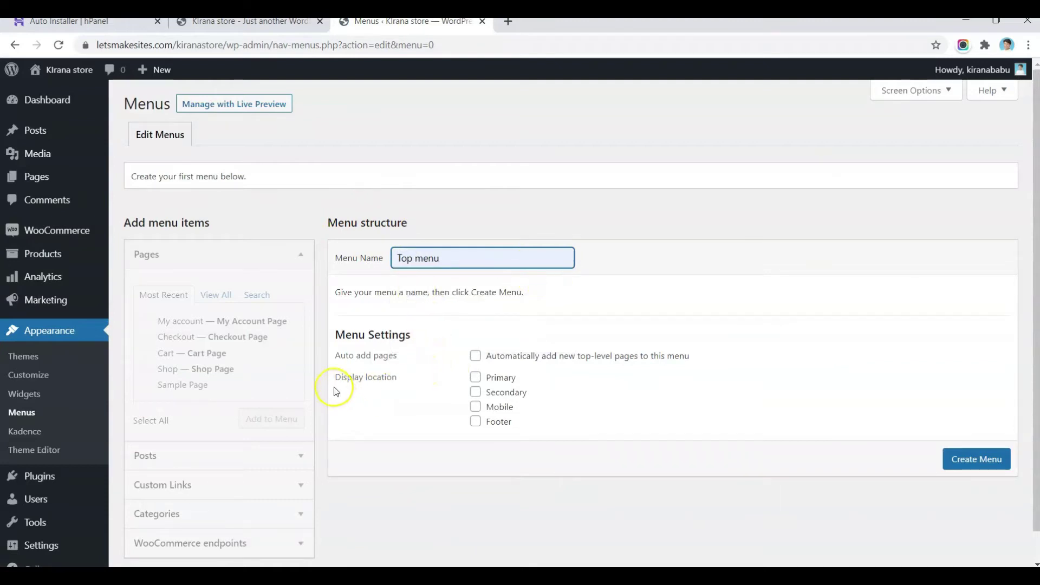
left_click(475, 379)
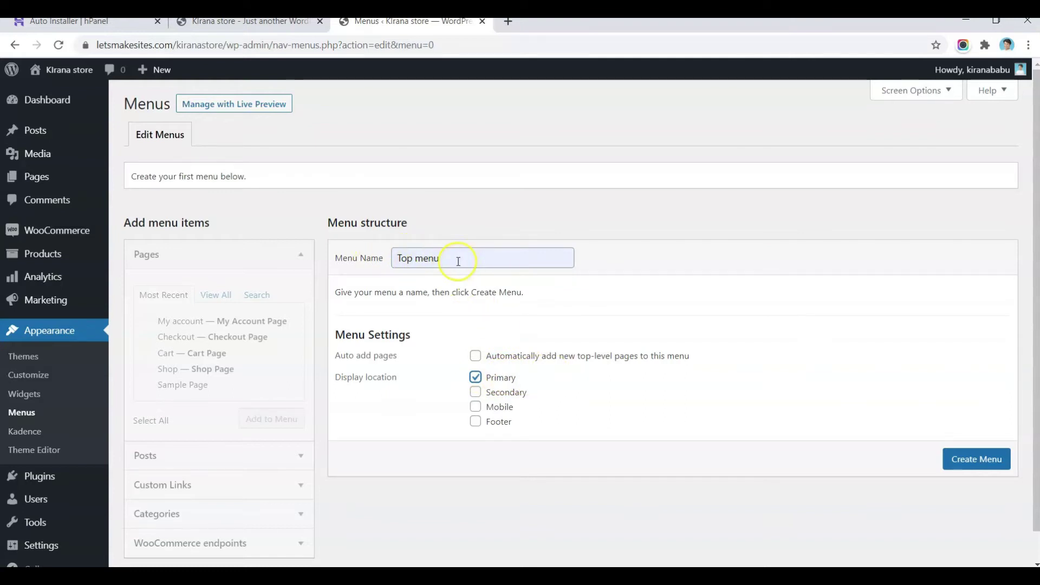
left_click(963, 459)
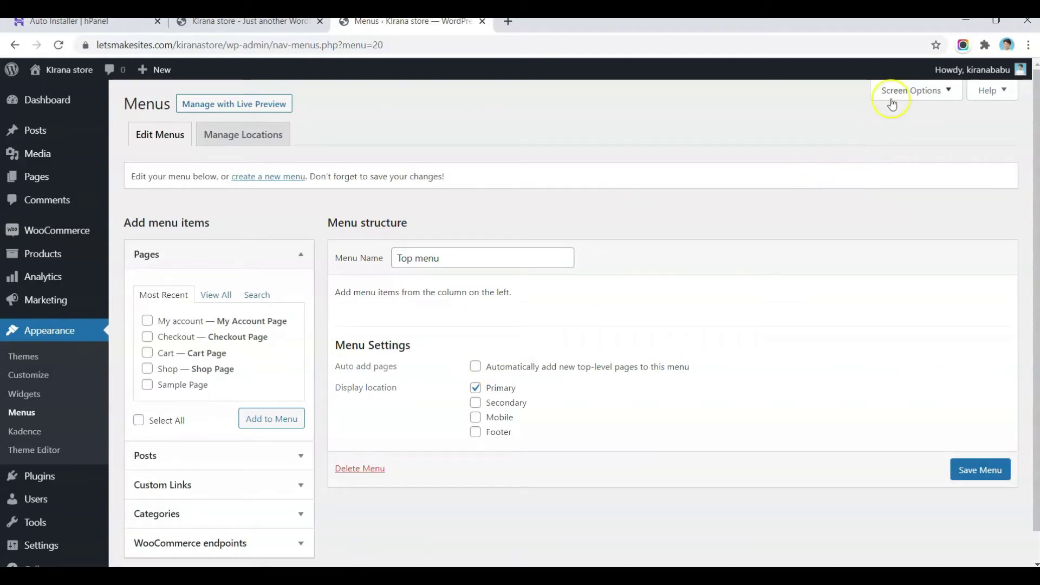
Step: Enable Product categories as a menu item source in Screen Options
left_click(908, 90)
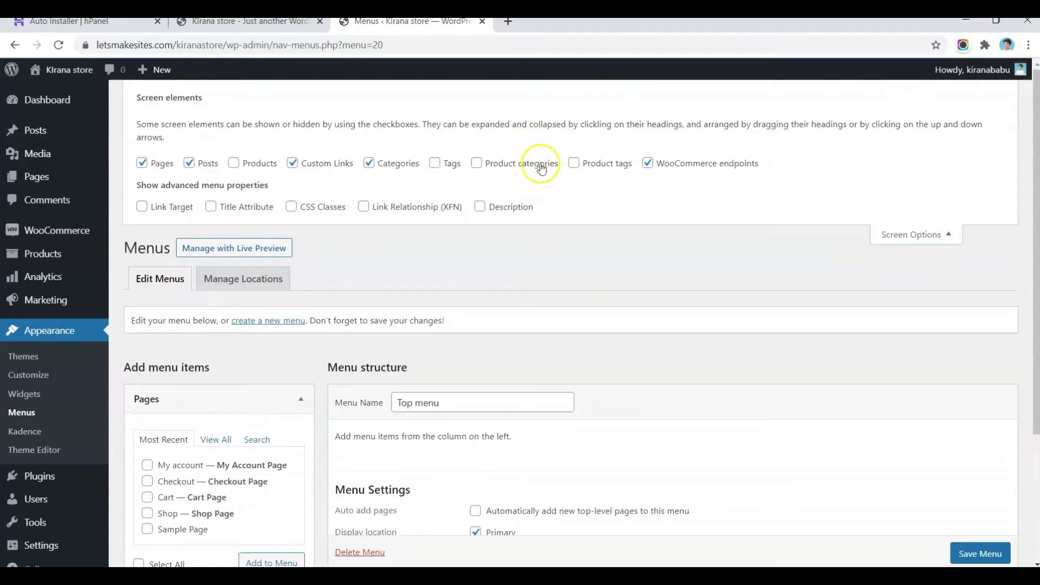
left_click(533, 164)
scroll(804, 321, "down", 1)
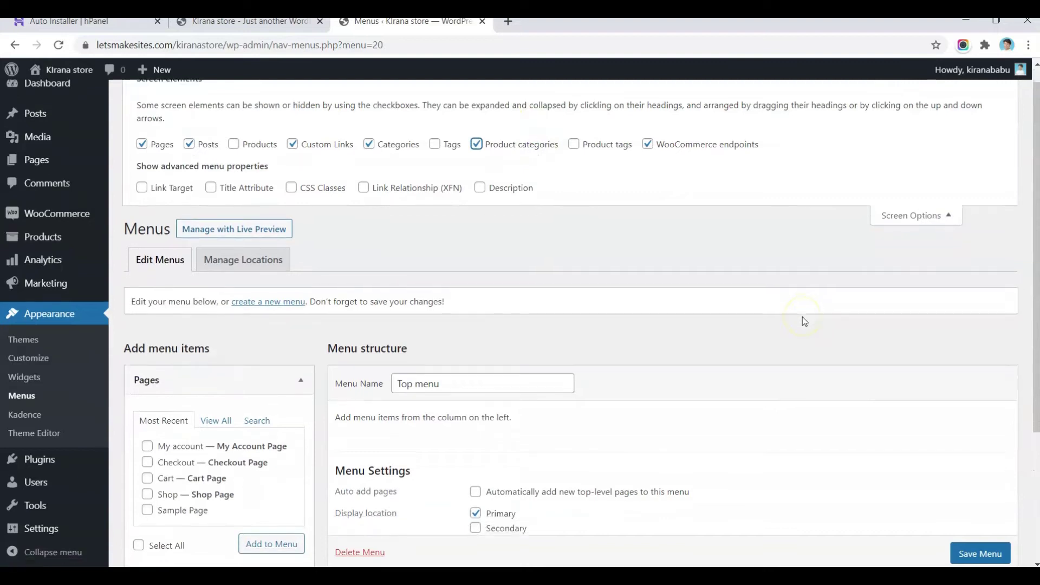
scroll(211, 281, "down", 4)
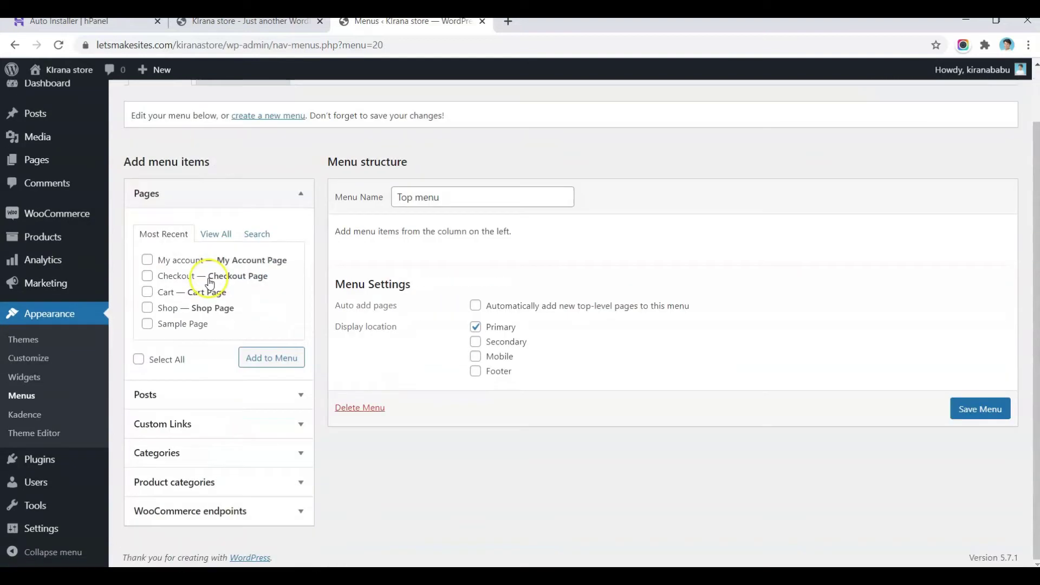
left_click(163, 510)
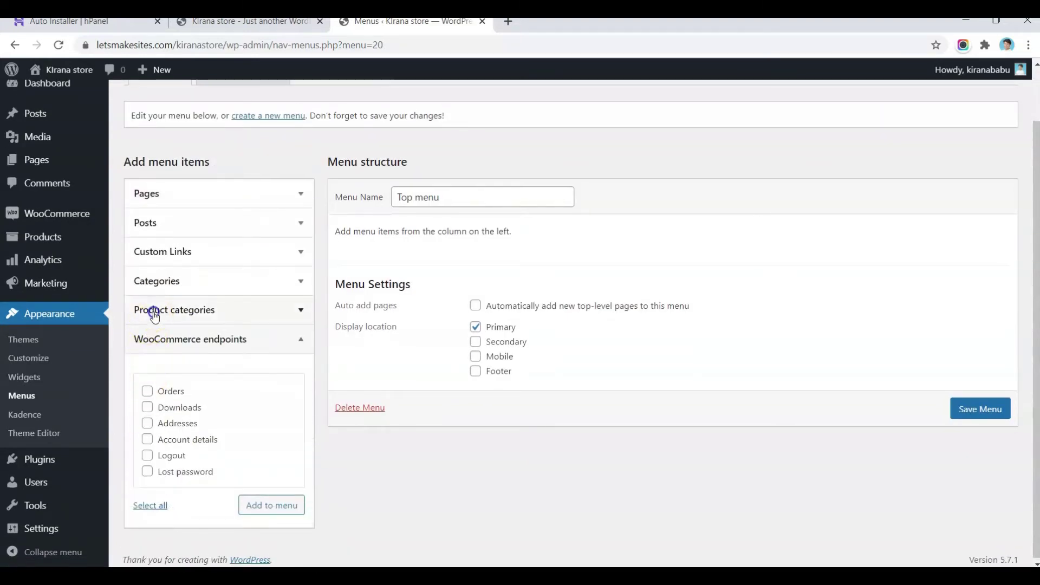
Step: Add all five product categories to Top menu and save the menu
left_click(153, 310)
left_click(212, 411)
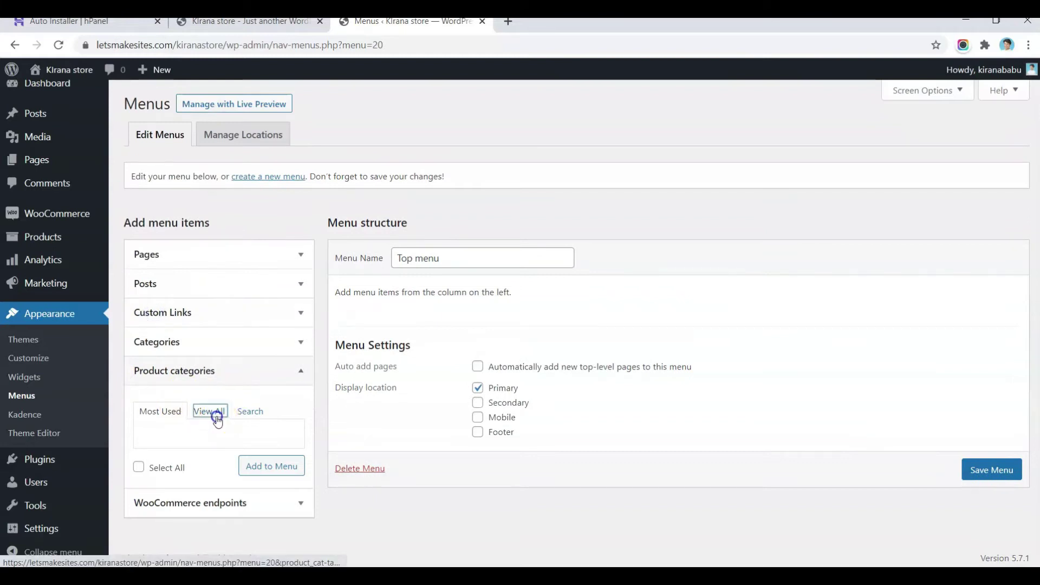
left_click(139, 536)
left_click(297, 537)
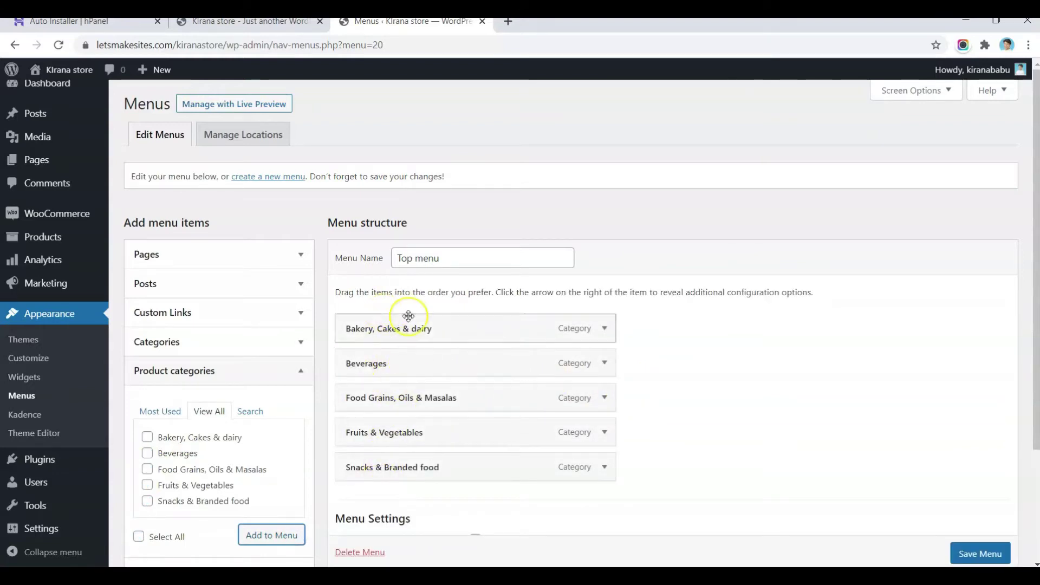
scroll(966, 553, "down", 1)
left_click(962, 555)
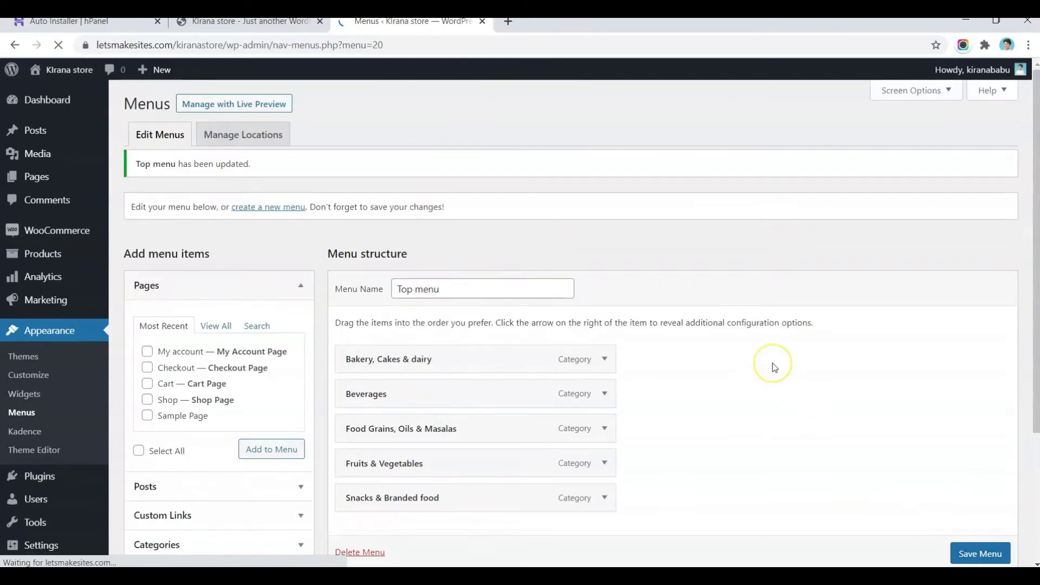
scroll(773, 362, "down", 3)
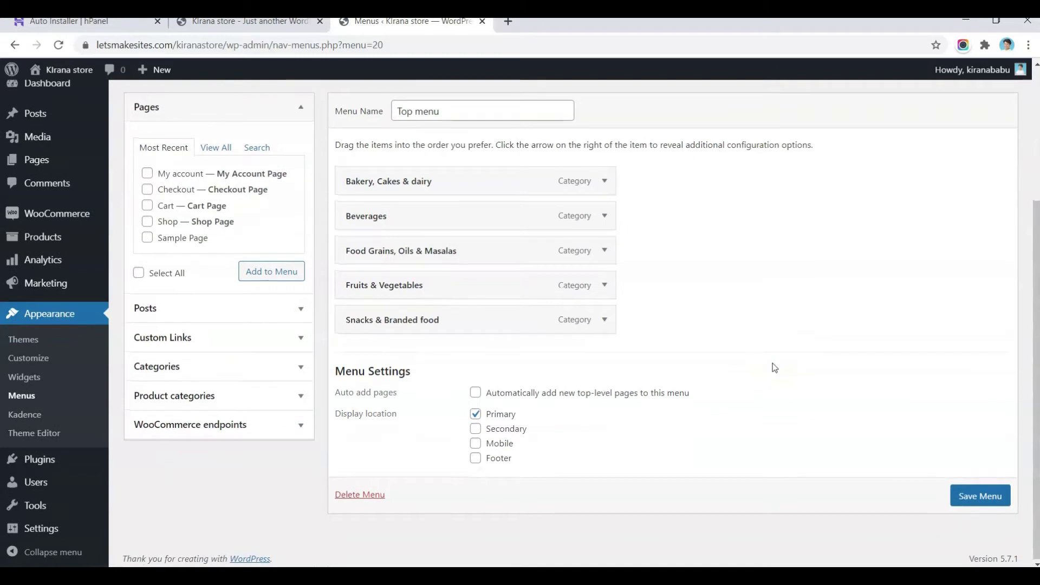
scroll(775, 368, "up", 3)
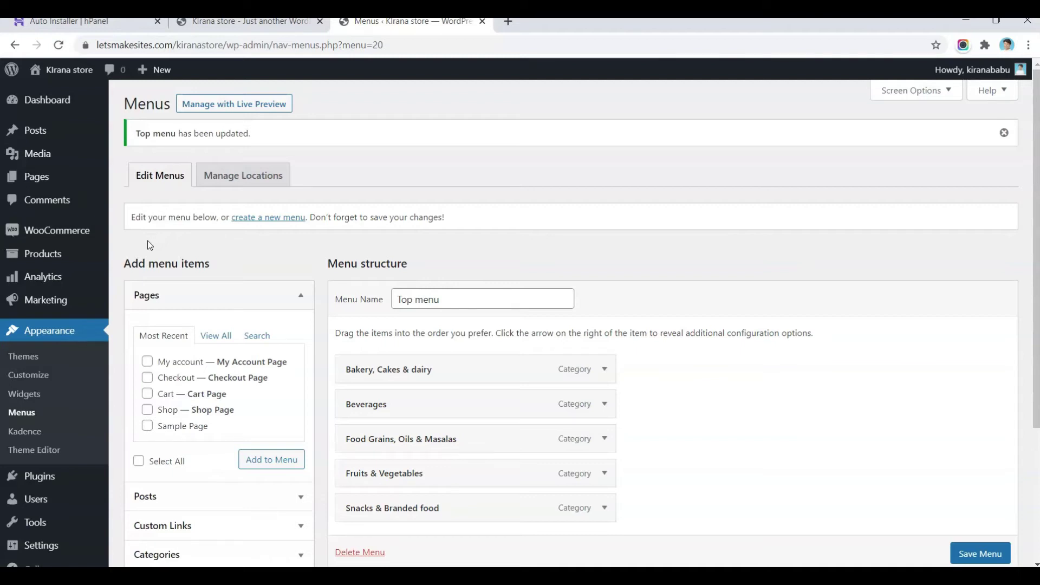
Step: From the empty All Products list, start a new blank product
mouse_move(20, 258)
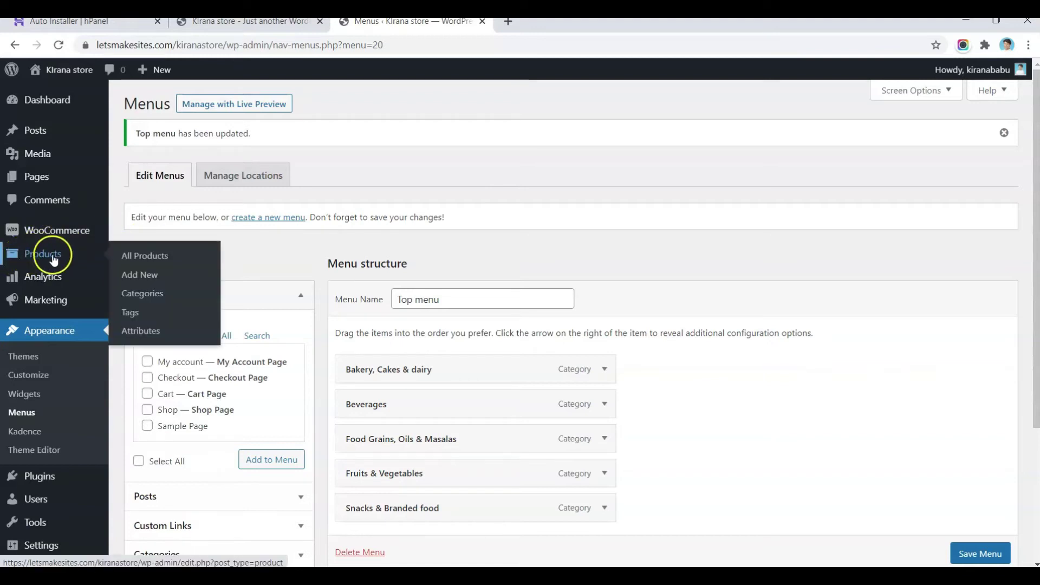
left_click(141, 258)
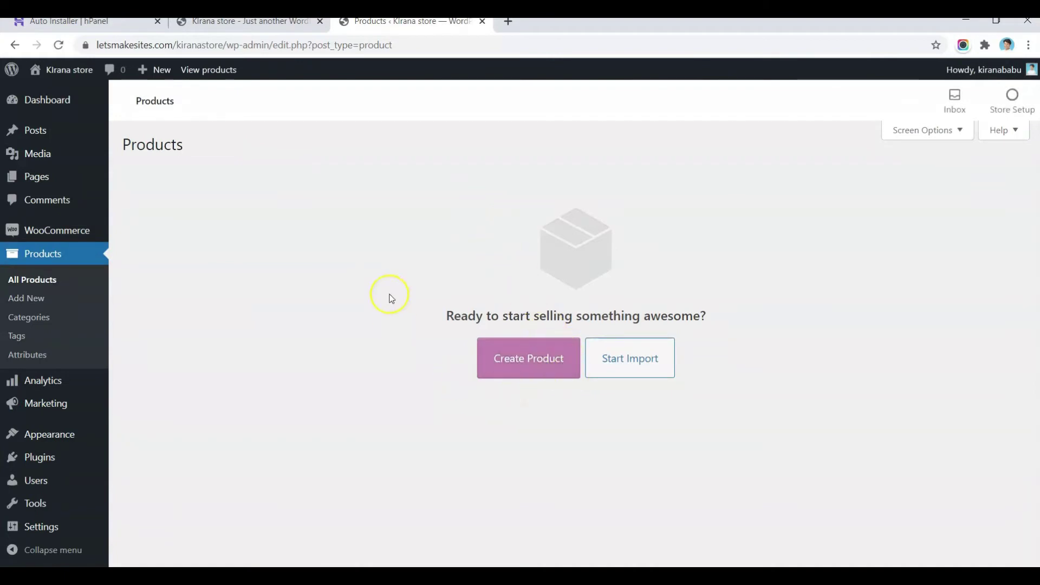
left_click(519, 358)
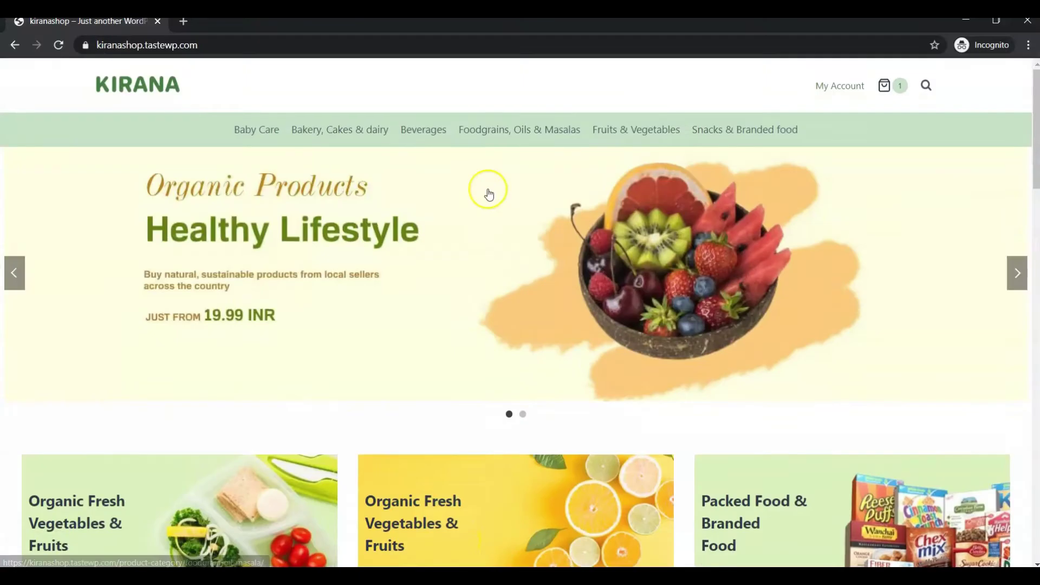
Step: View the Tata Salt 1 pack page, then open Fresh Organic Carrots from Fruits & Vegetables
scroll(487, 193, "down", 10)
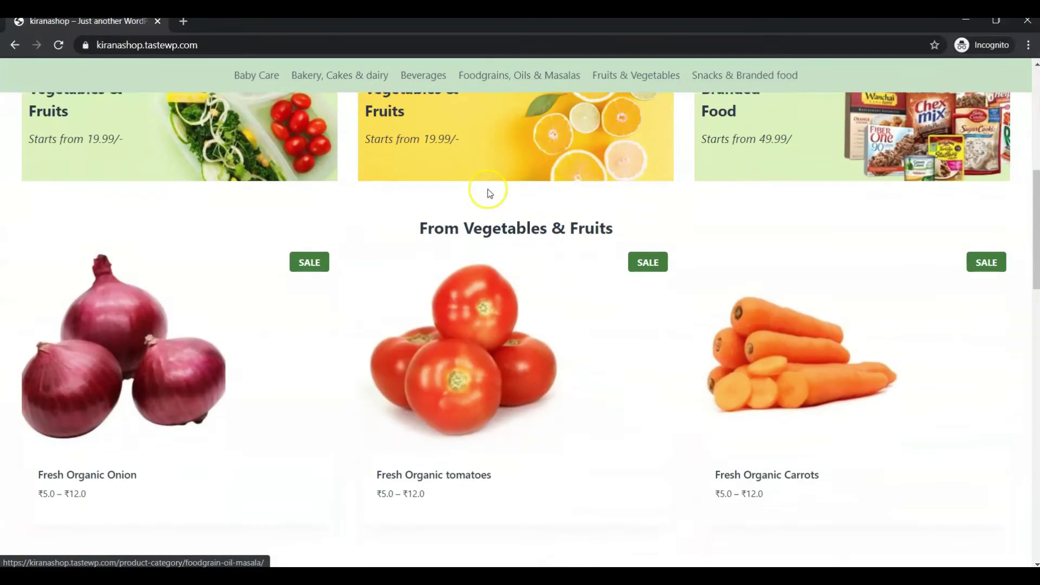
scroll(489, 193, "down", 4)
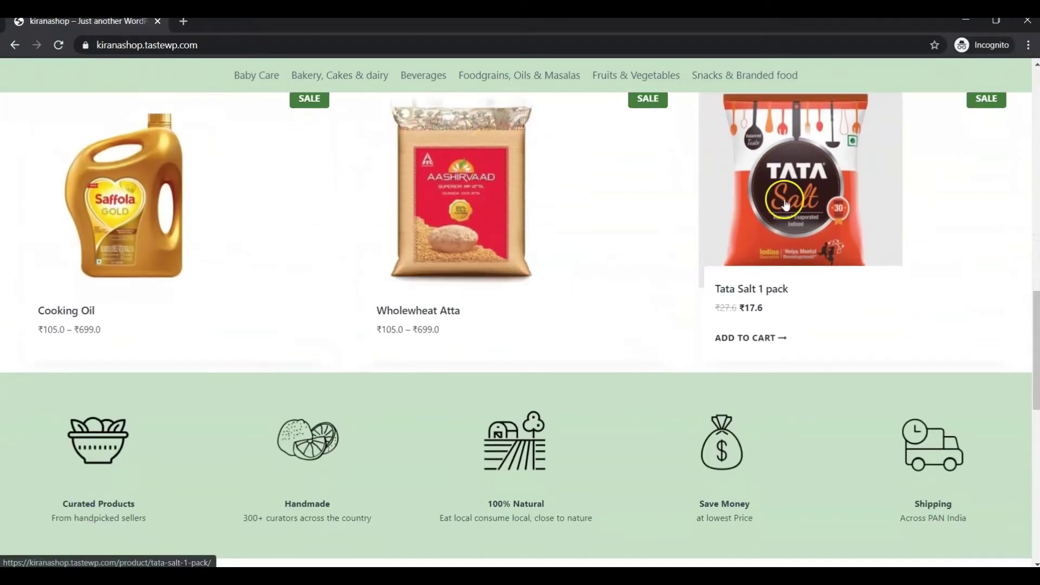
left_click(785, 204)
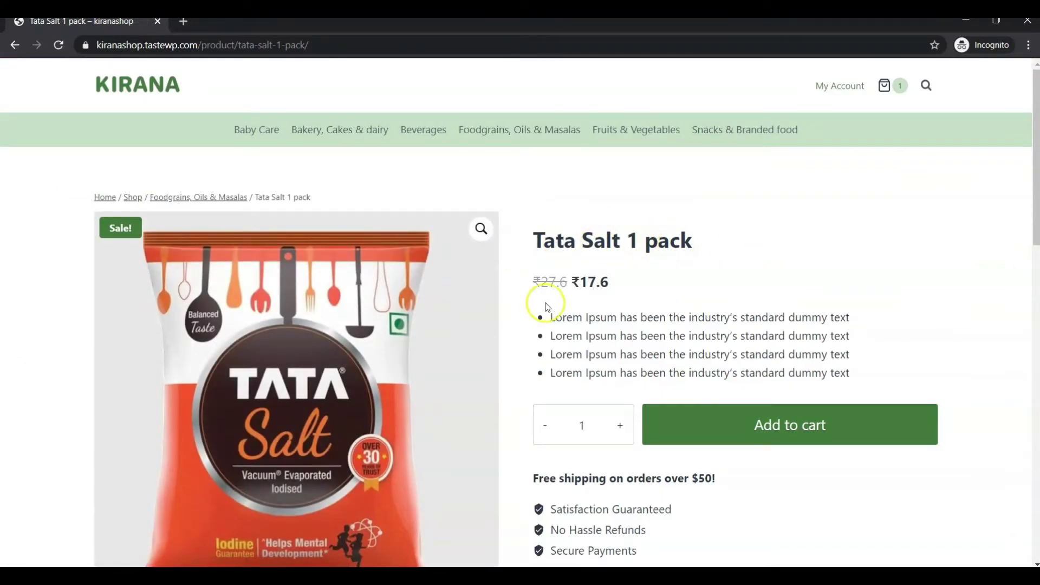
scroll(591, 282, "down", 2)
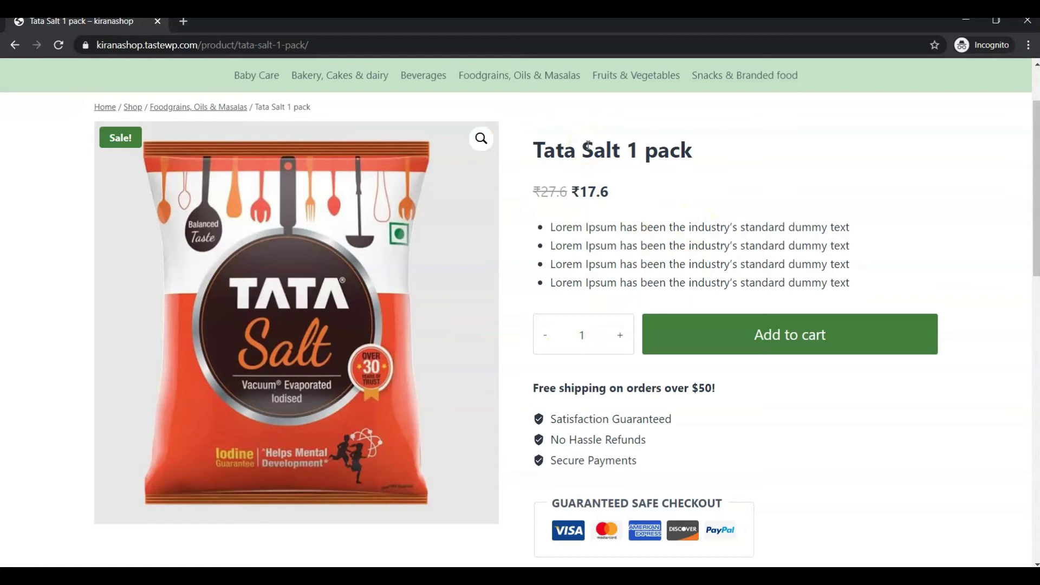
scroll(606, 140, "up", 2)
left_click(630, 131)
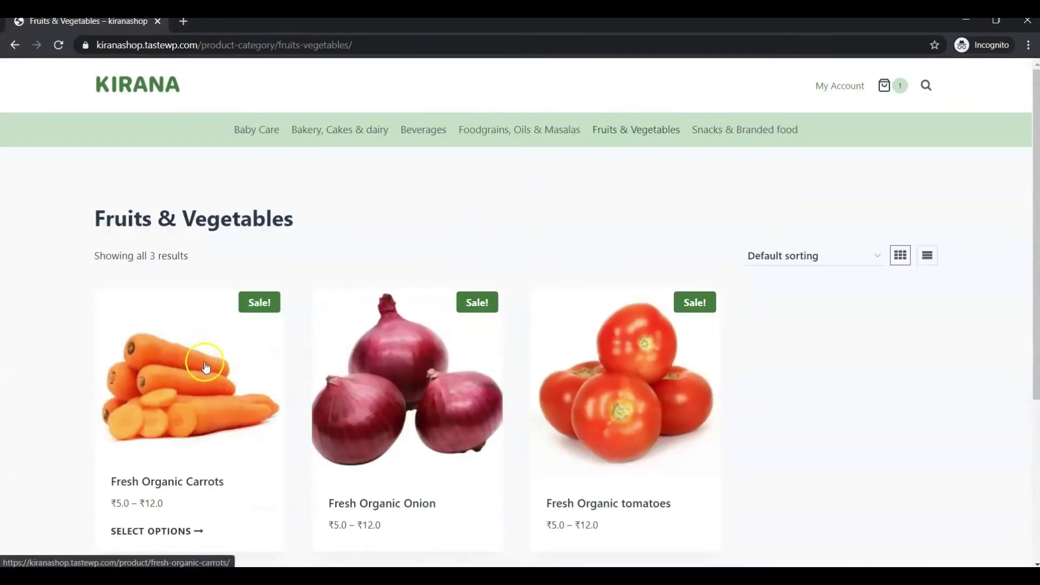
left_click(202, 386)
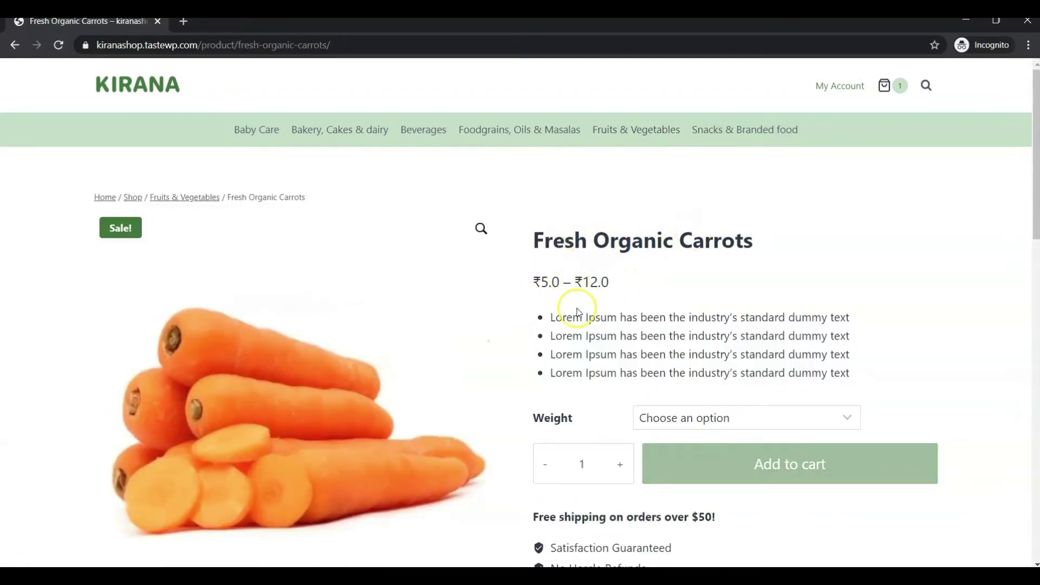
Step: Choose 1 KG as the carrot weight and raise the quantity to 3
scroll(578, 313, "down", 2)
left_click(646, 332)
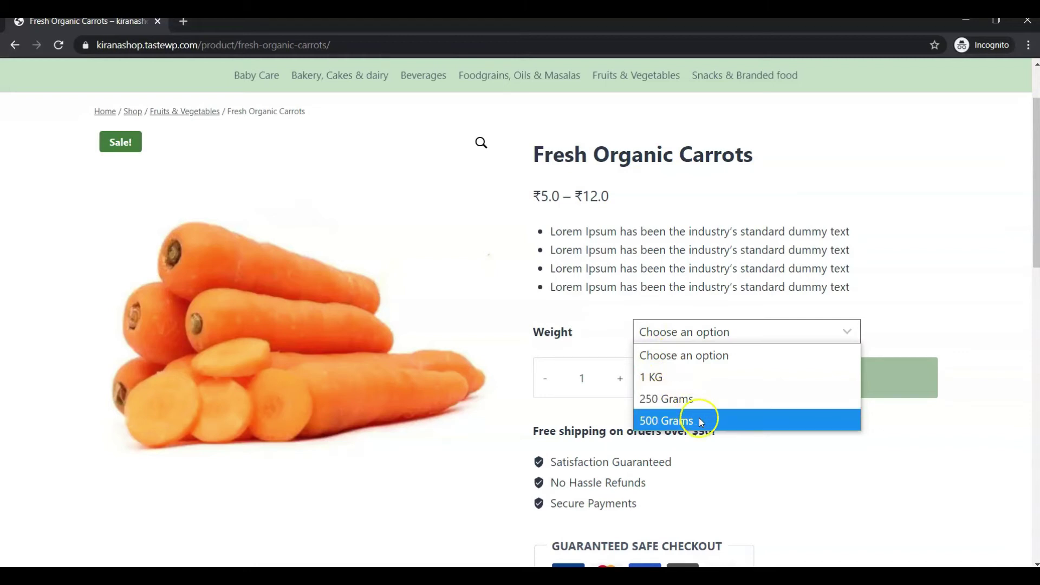
left_click(707, 269)
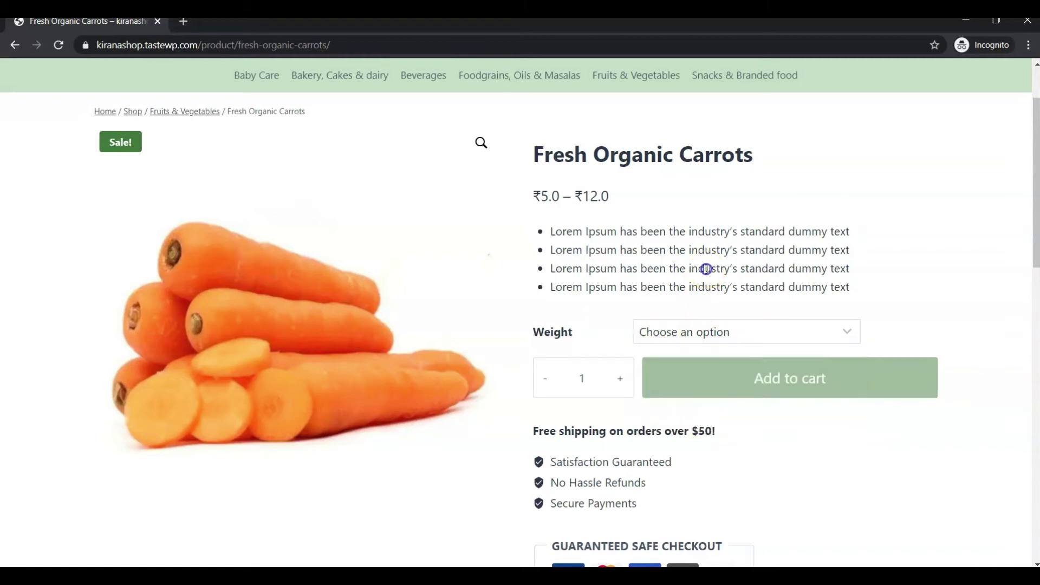
left_click(693, 335)
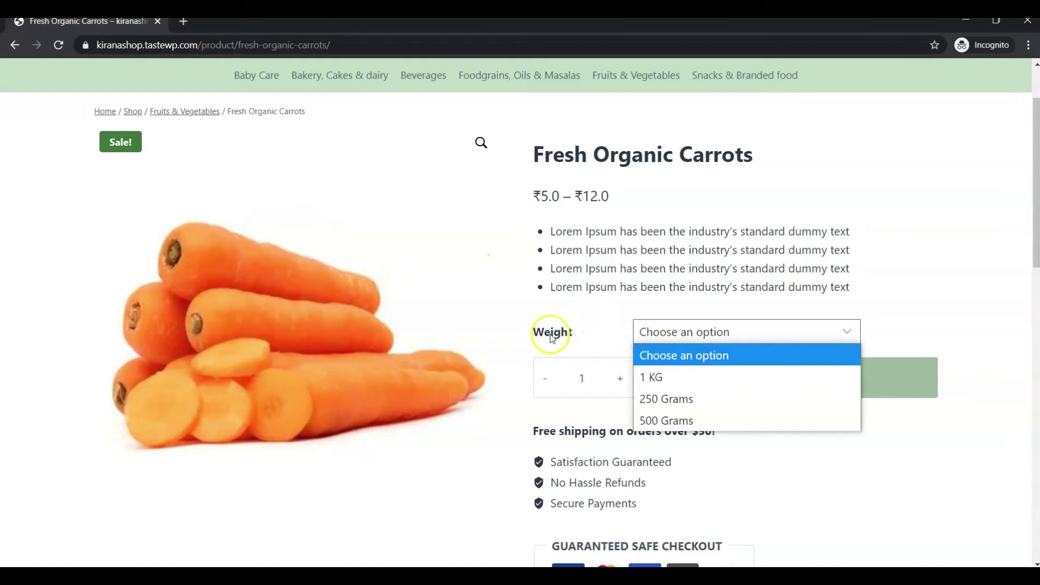
left_click(660, 332)
left_click(656, 332)
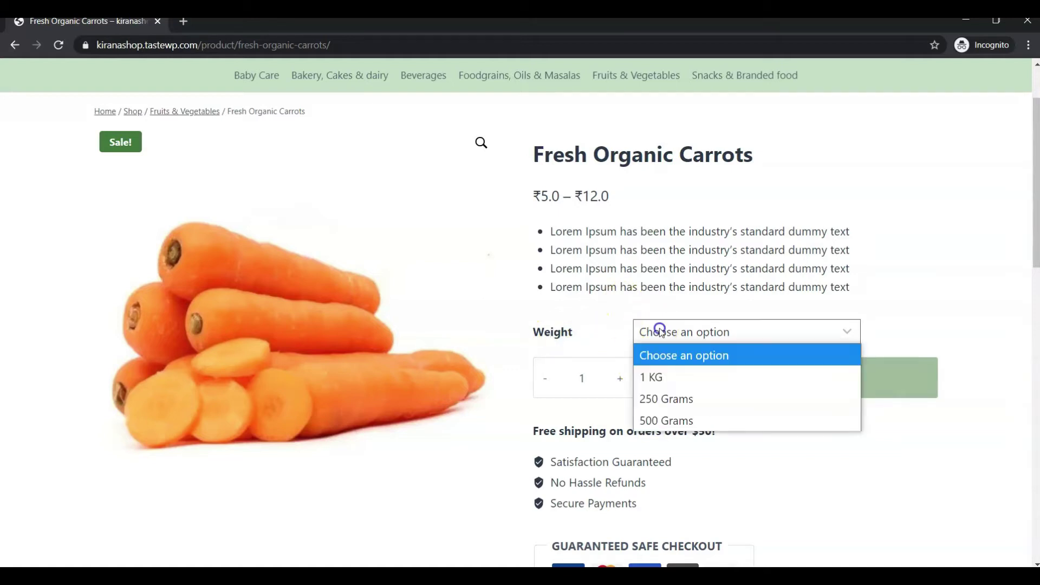
left_click(657, 376)
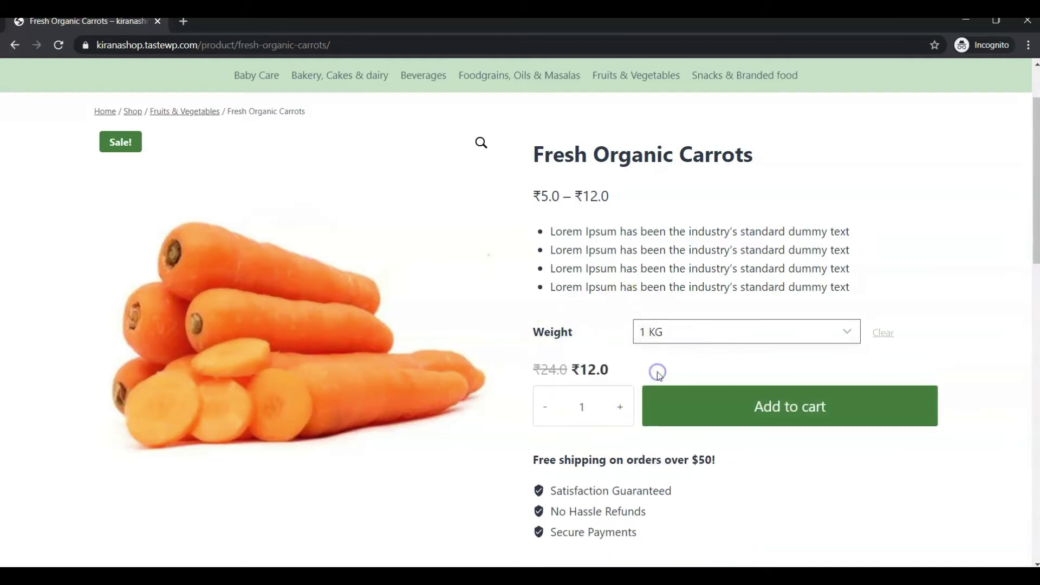
left_click(621, 410)
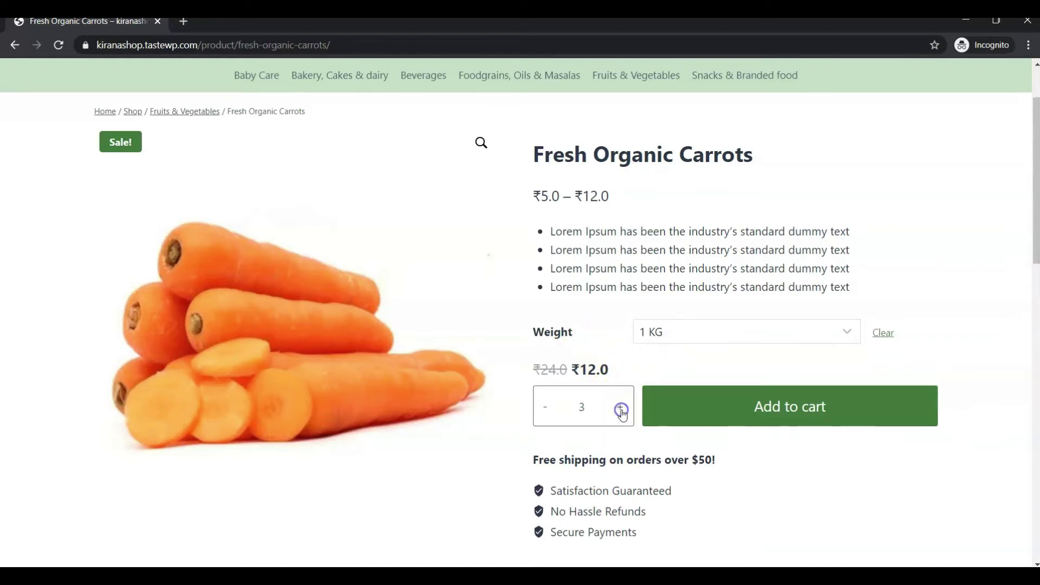
left_click(794, 412)
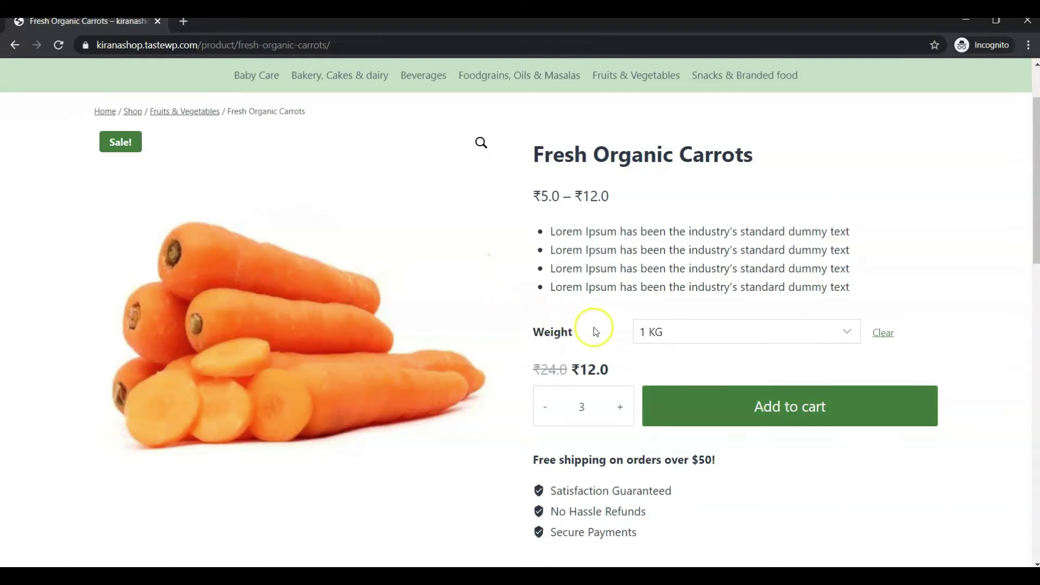
Step: Look through the carrot weight options again, keeping 1 KG selected
left_click(641, 333)
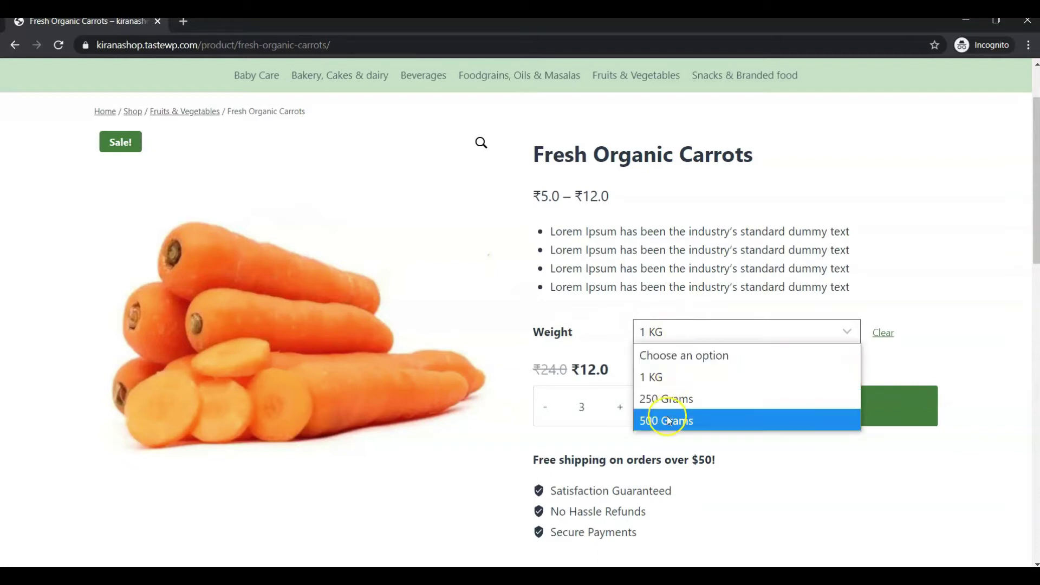
left_click(600, 291)
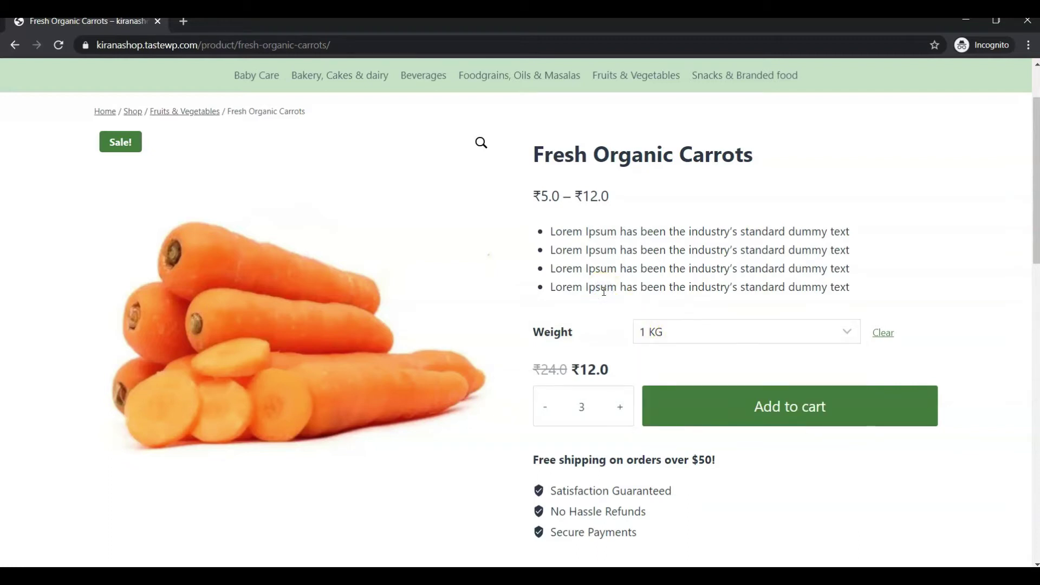
left_click(697, 332)
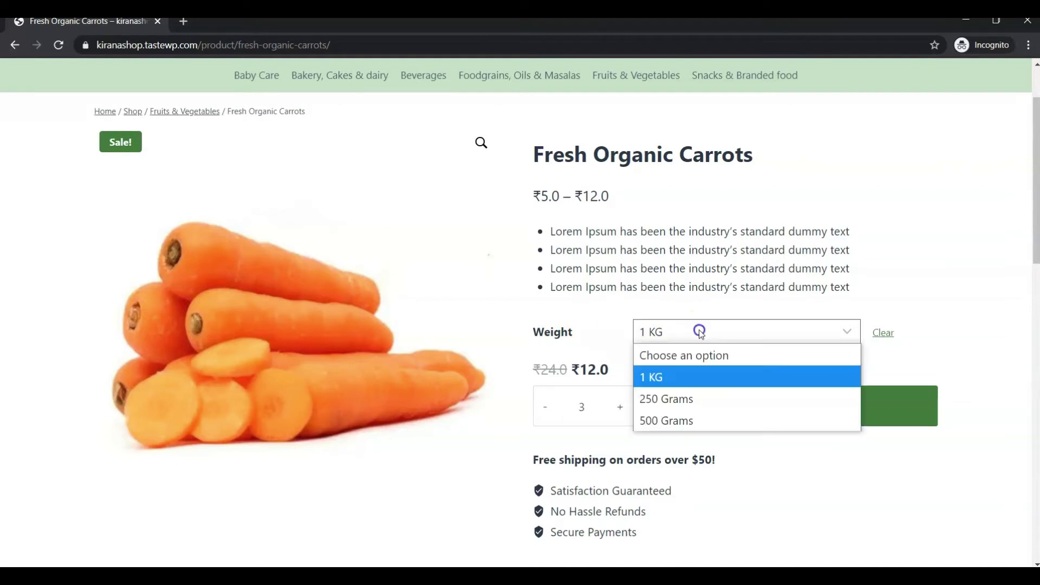
left_click(601, 323)
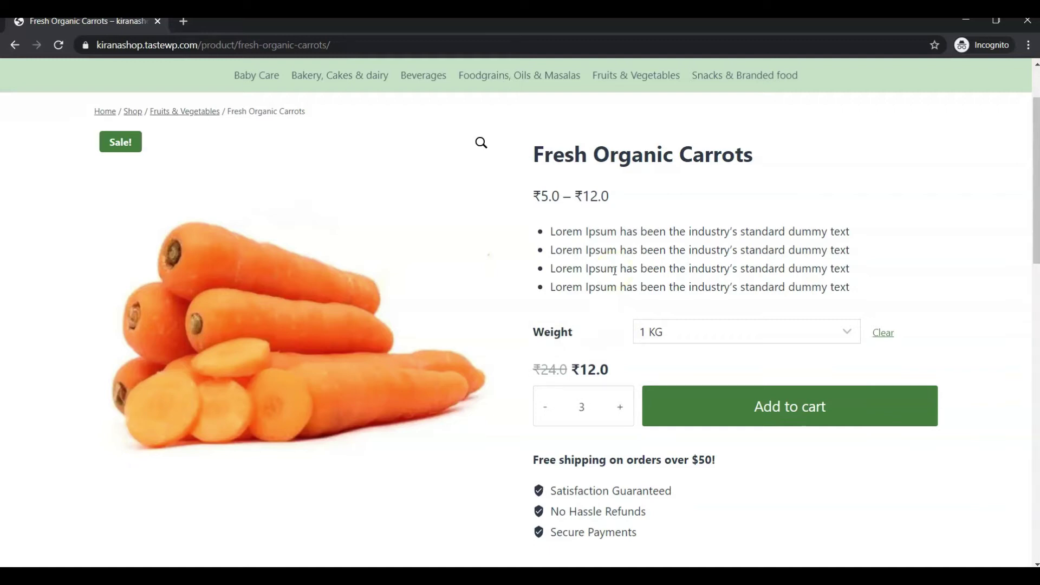
Step: Name the new product 'Tata Salt pack' and add a Lorem Ipsum main description
left_click(412, 282)
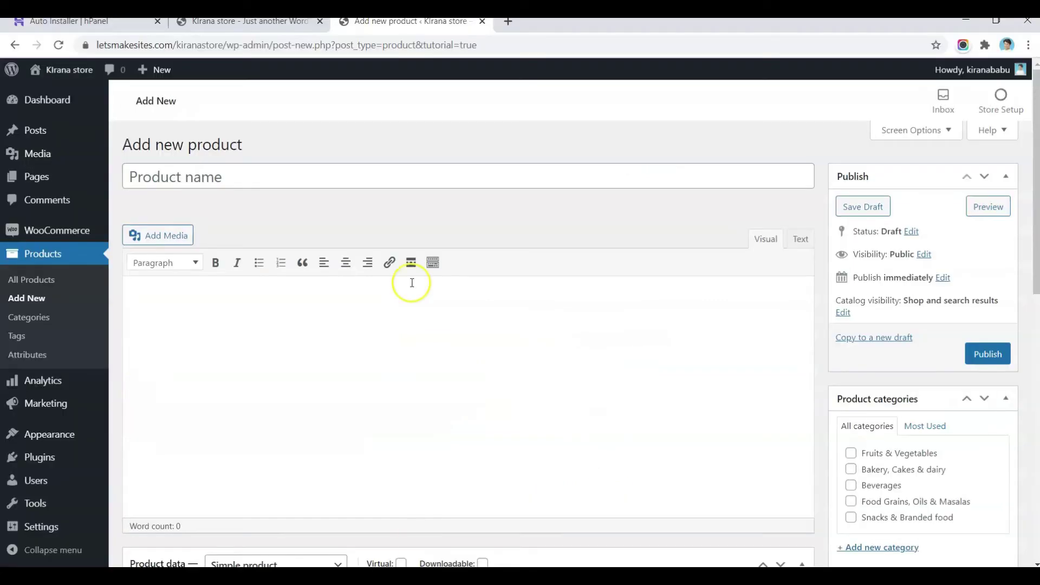
left_click(385, 183)
type("Tata Salt pack")
left_click(389, 331)
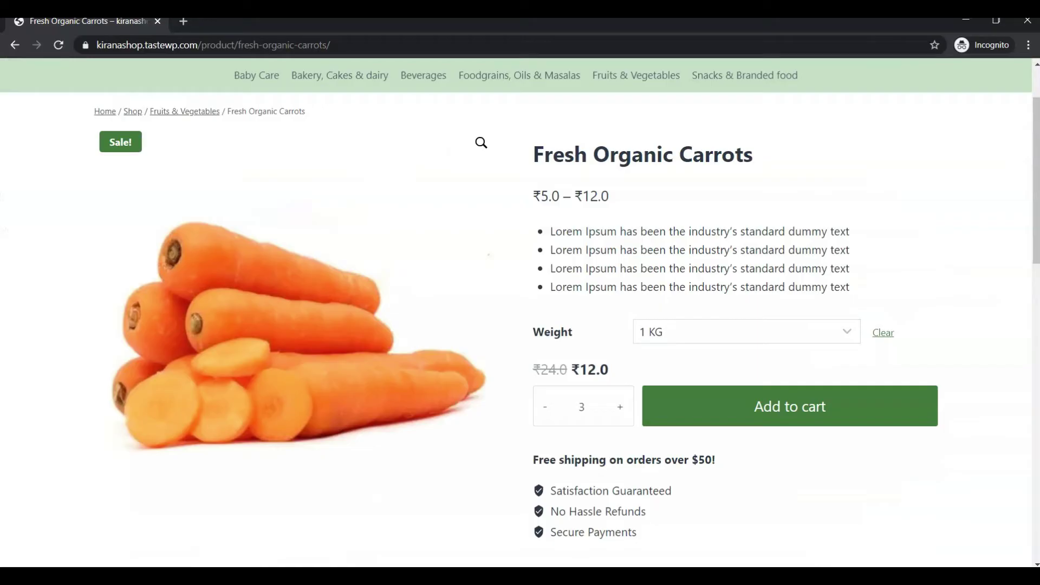
scroll(457, 388, "down", 9)
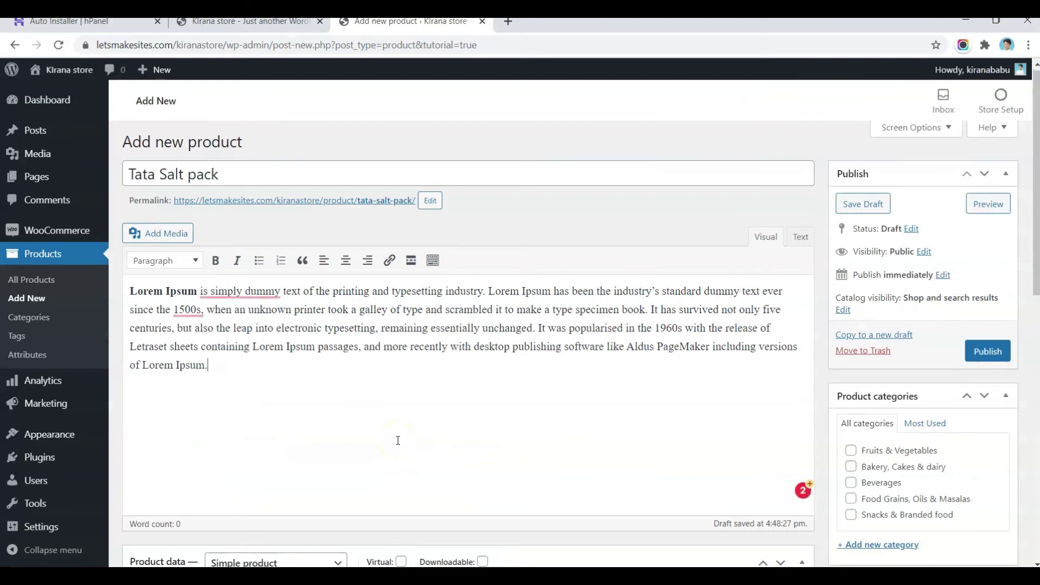
scroll(396, 439, "down", 5)
scroll(397, 440, "up", 5)
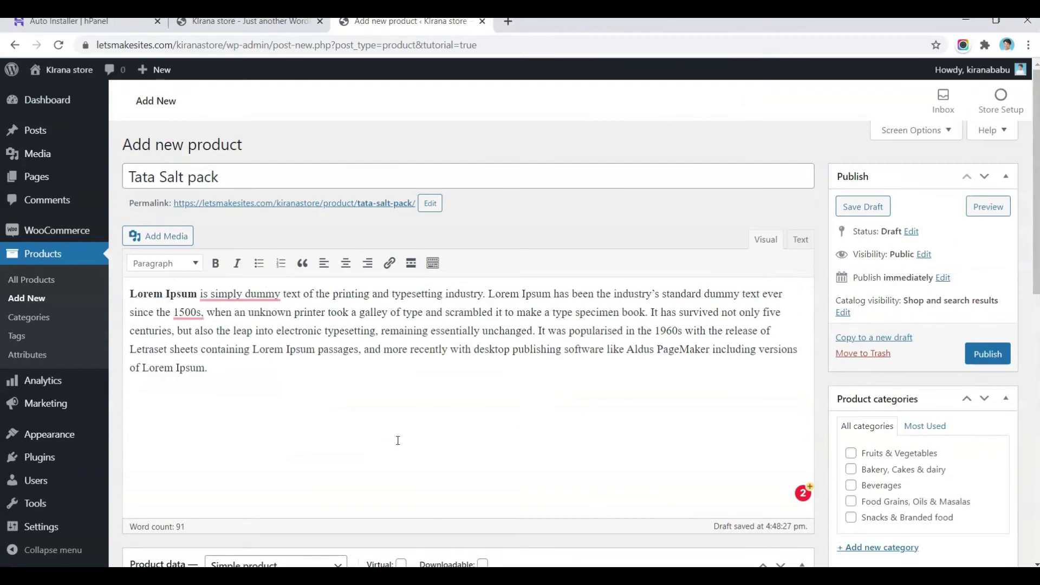
scroll(437, 400, "down", 5)
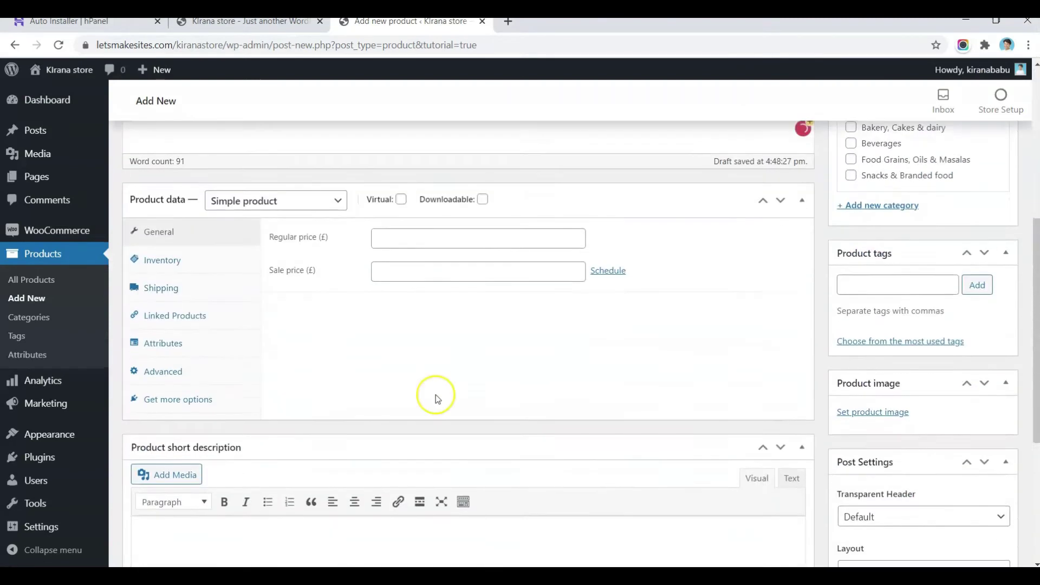
scroll(437, 399, "down", 4)
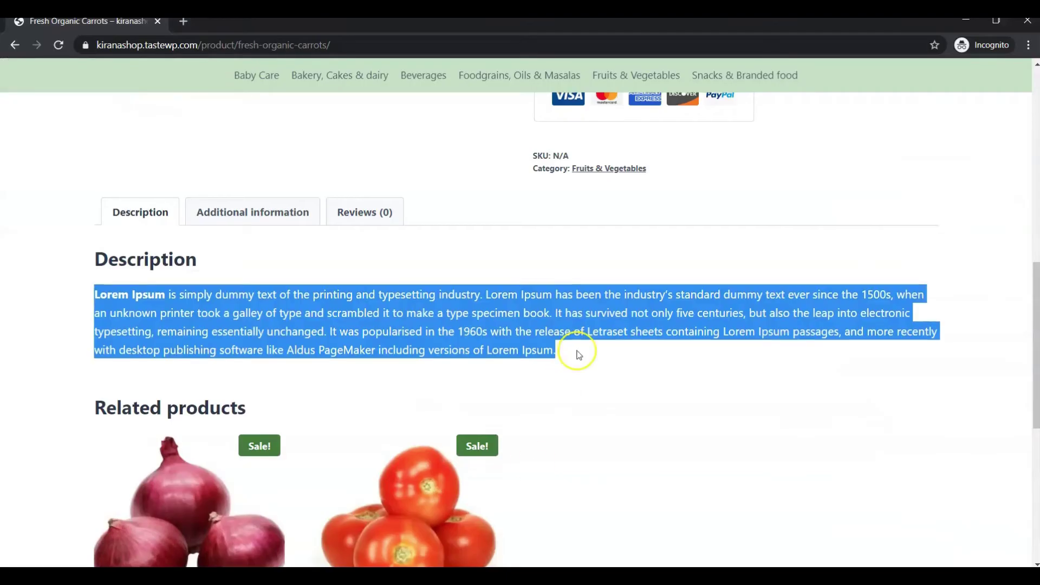
scroll(575, 353, "up", 10)
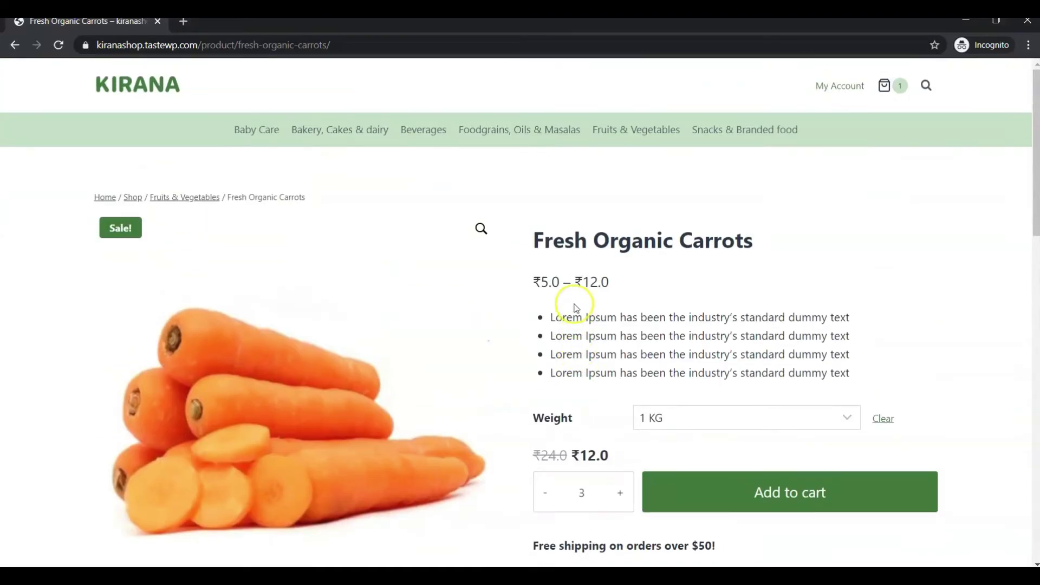
Step: Copy the carrot page's bullet points into the product's short description
left_click_drag(850, 372, 551, 322)
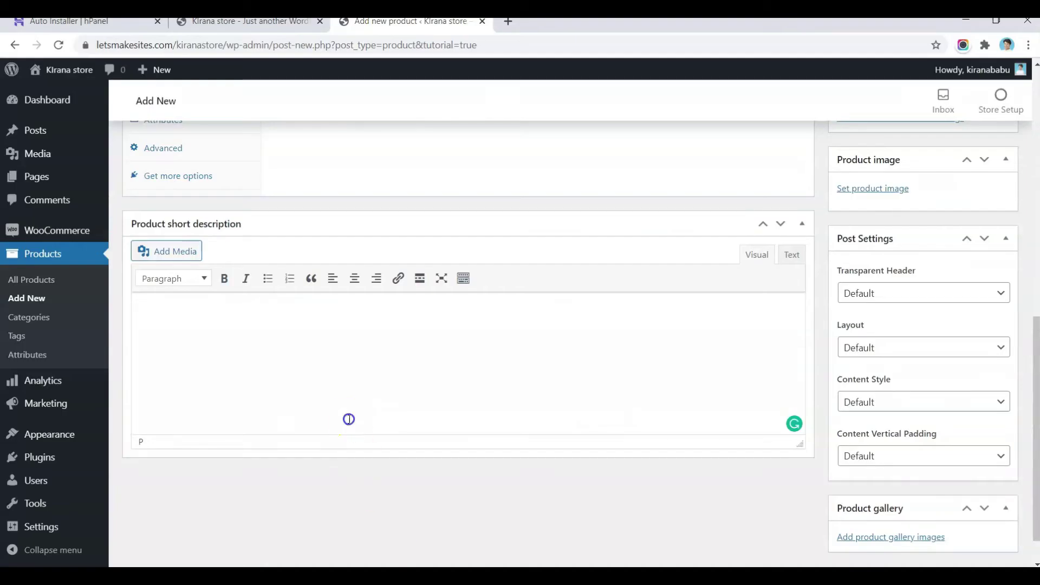
type("Lorem Ipsum has been the industry's standard dummy text Lorem Ipsum has been the industry's standard dummy text Lorem Ipsum has been the industry's standard dummy text Lorem Ipsum has been the industry's standard dummy text")
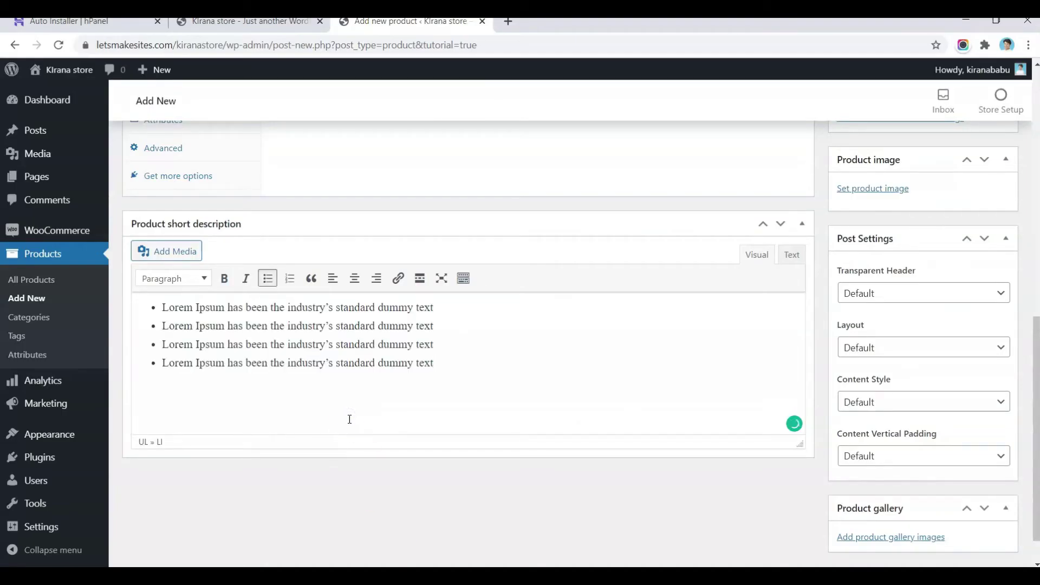
scroll(460, 348, "up", 15)
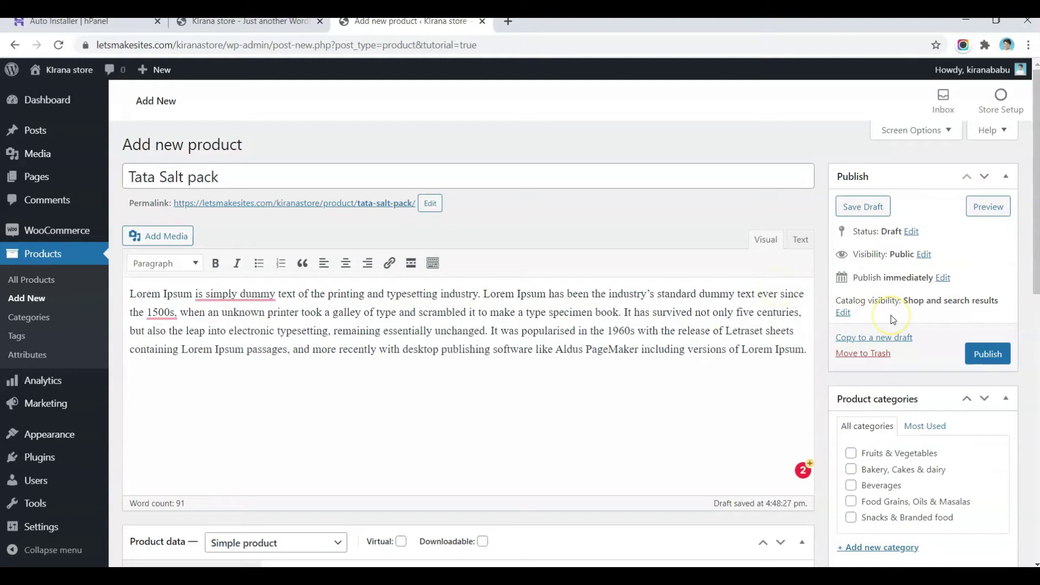
scroll(893, 319, "down", 1)
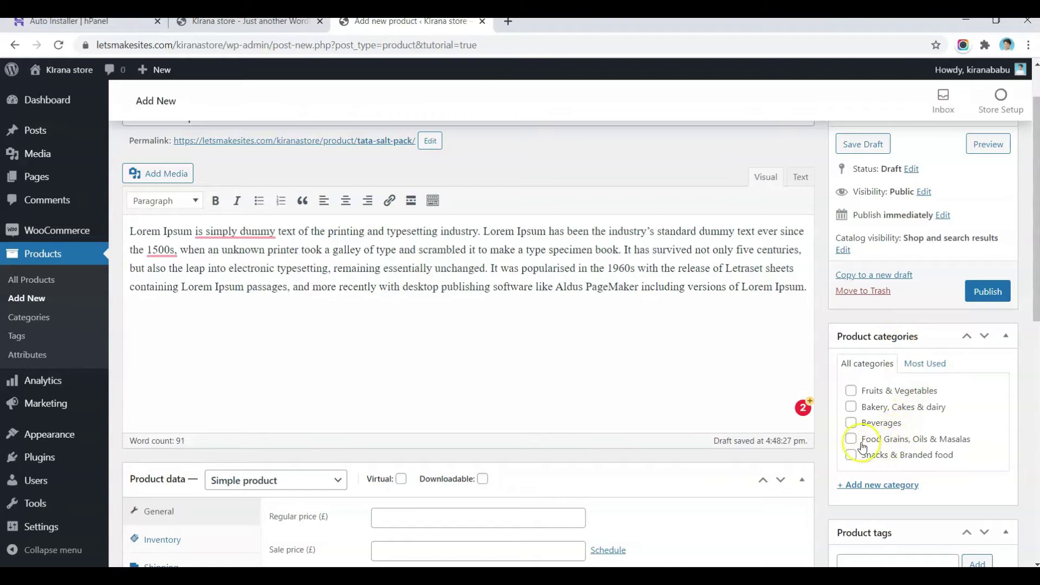
Step: Assign the product to the Food Grains, Oils & Masalas category
left_click(903, 443)
scroll(639, 346, "down", 1)
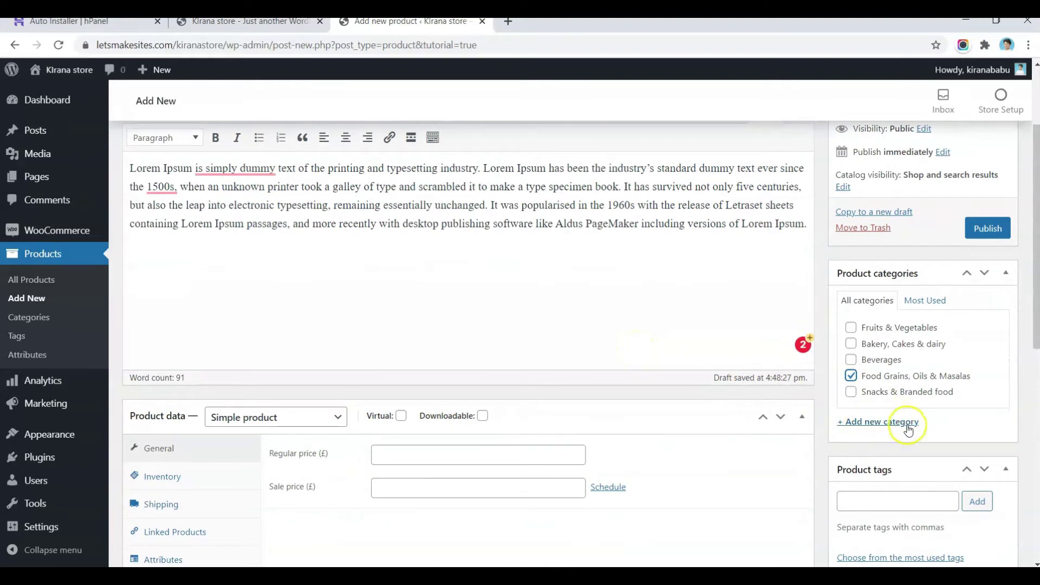
scroll(926, 425, "down", 3)
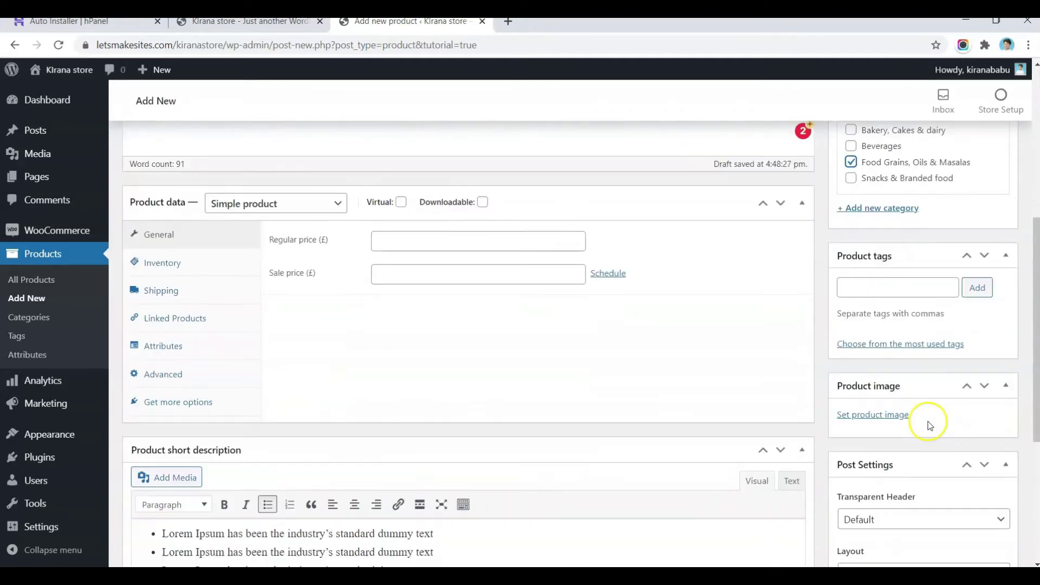
scroll(926, 423, "down", 1)
Step: Upload salt.jpg and set it as the Tata Salt pack product image
left_click(848, 349)
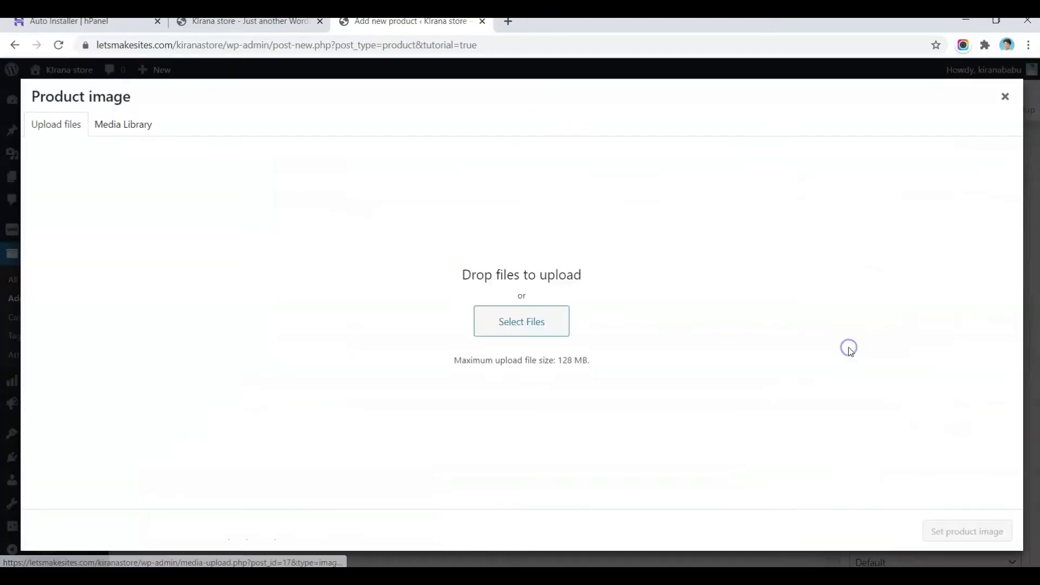
left_click(503, 322)
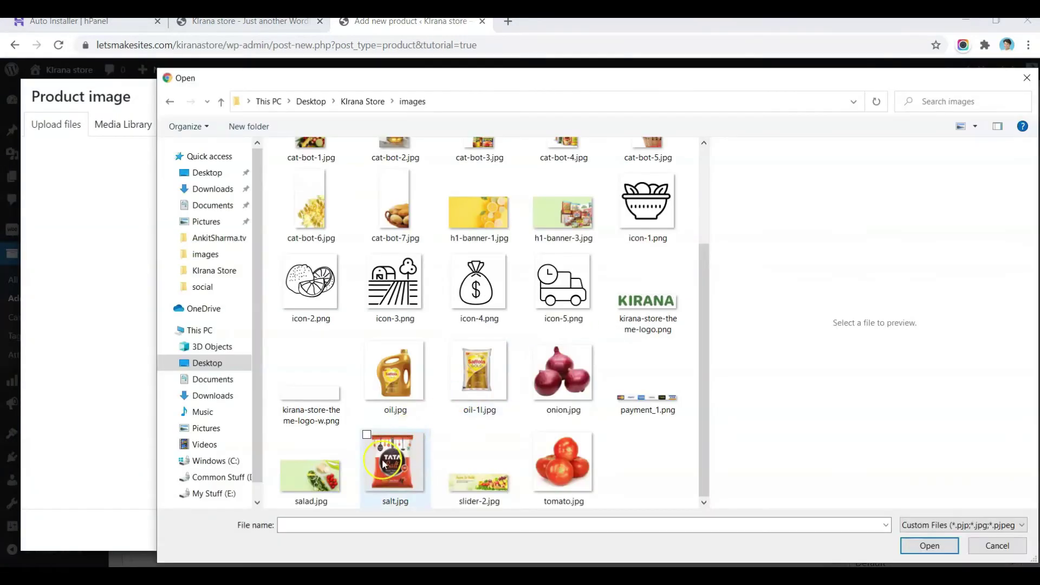
double_click(383, 464)
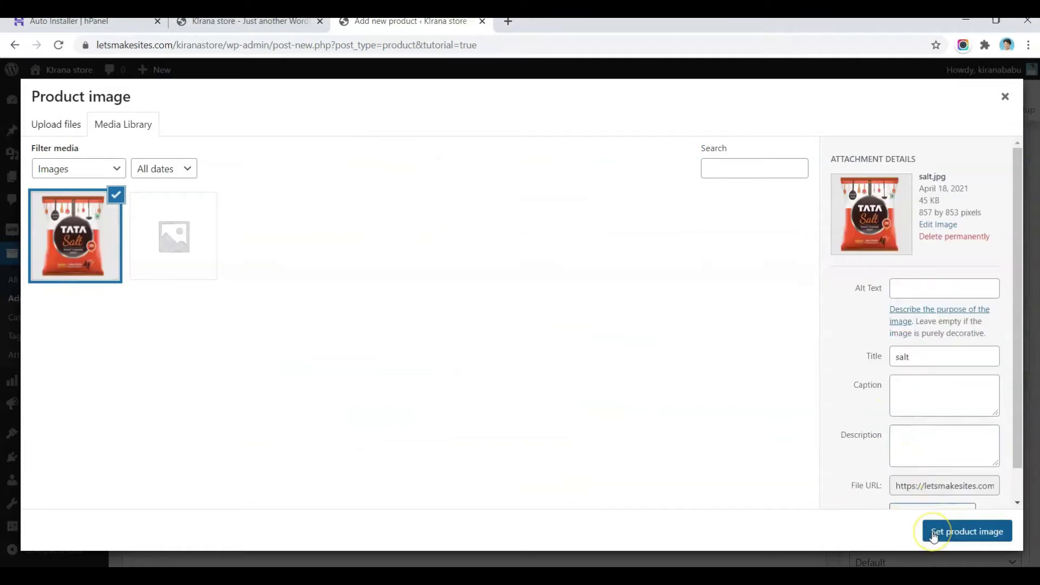
left_click(932, 536)
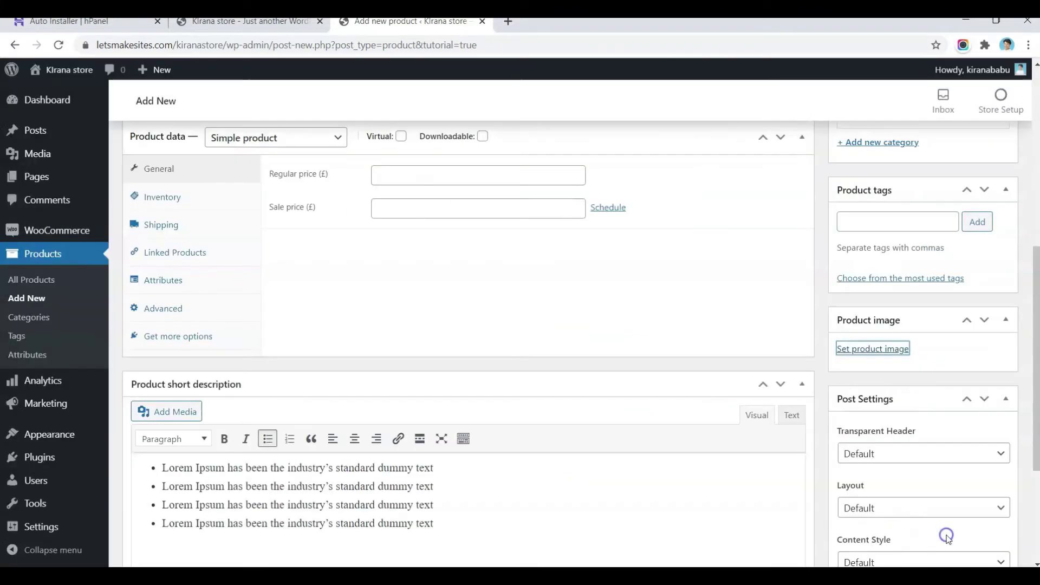
scroll(562, 321, "up", 2)
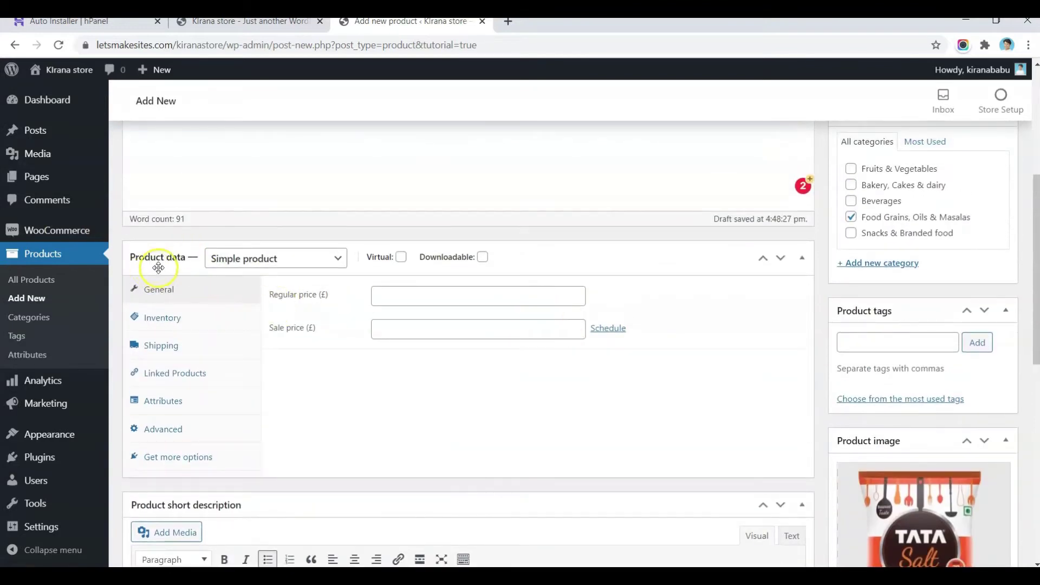
Step: Keep Tata Salt pack as a simple product with regular price 17 and sale price 14
left_click(319, 262)
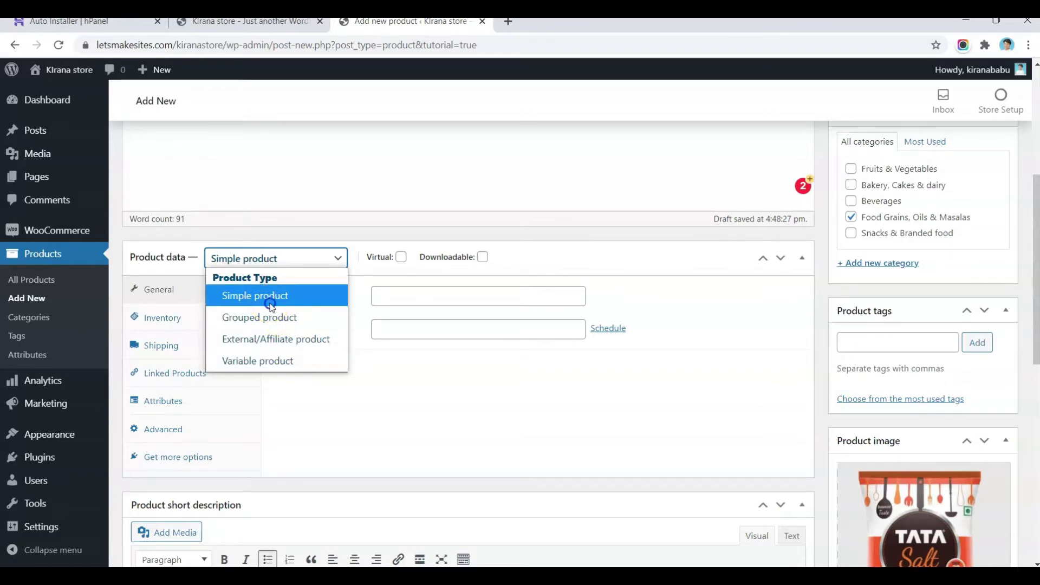
left_click(270, 305)
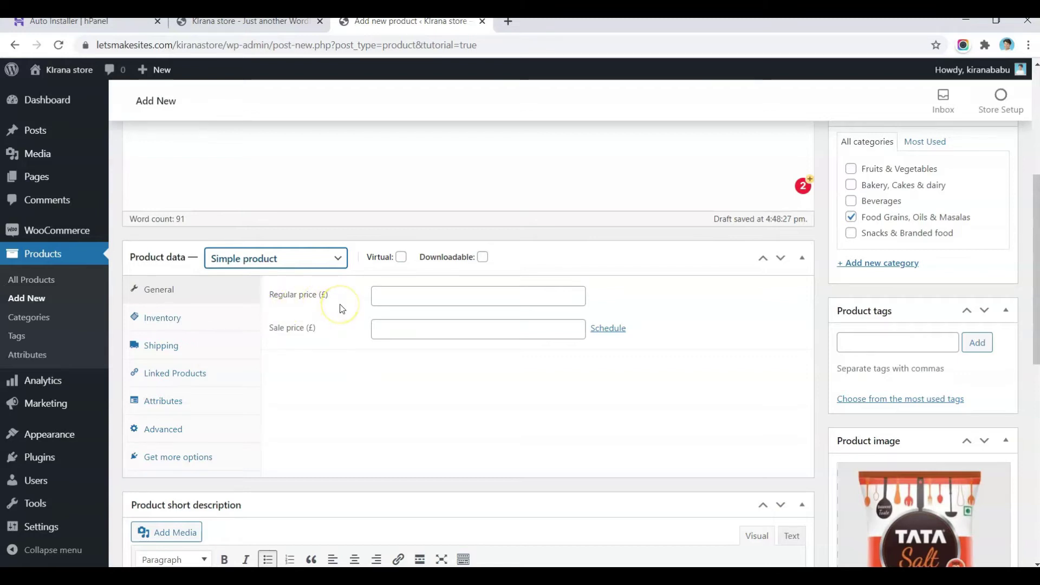
left_click(403, 299)
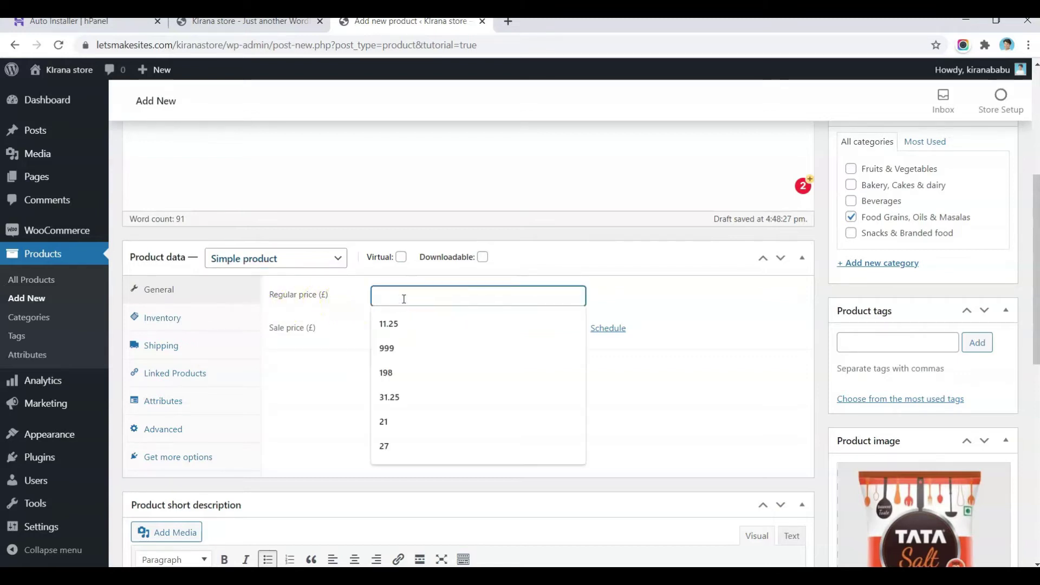
type("17")
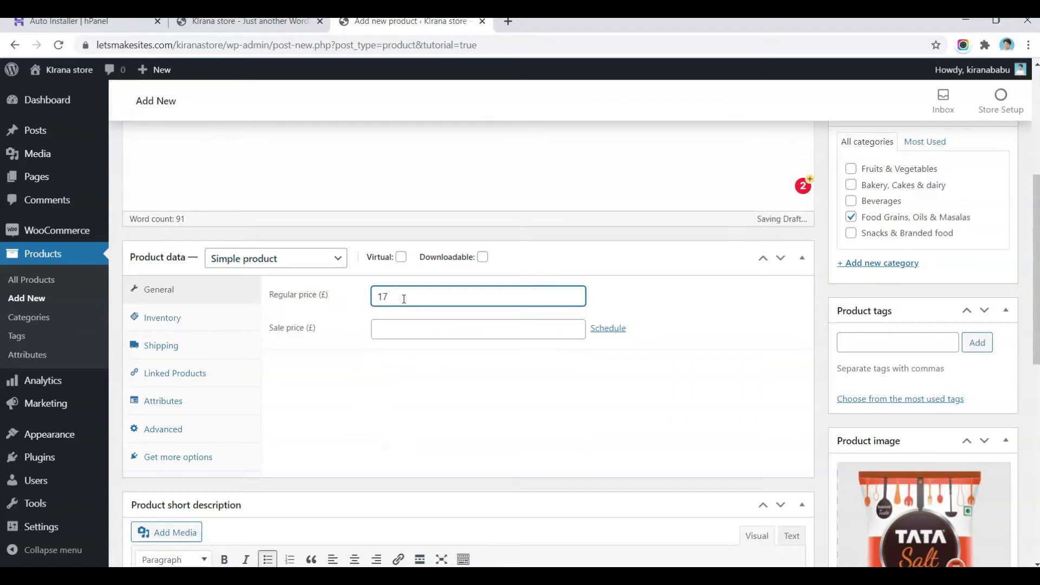
key("Tab")
type("1")
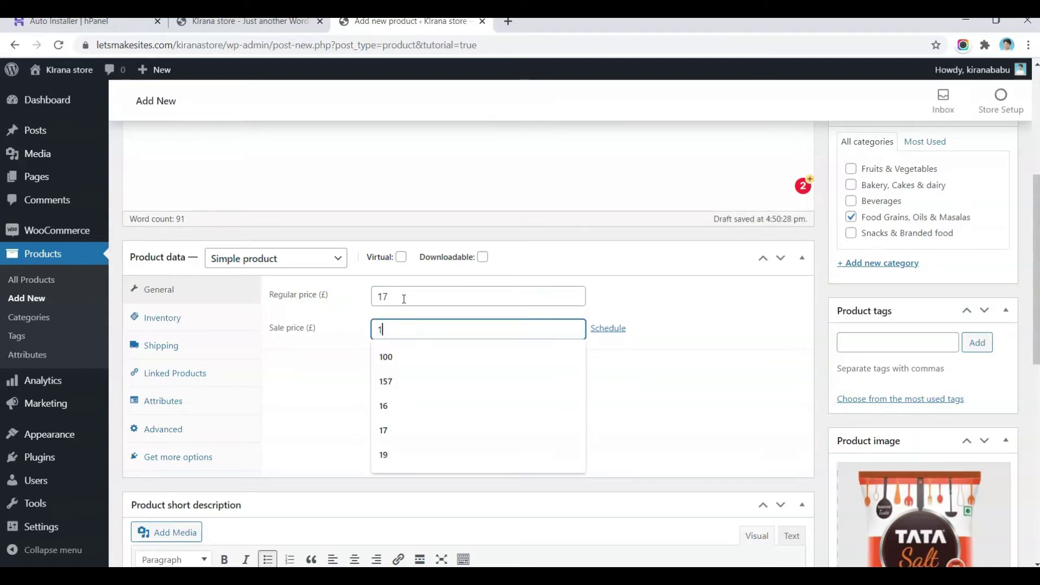
type("4")
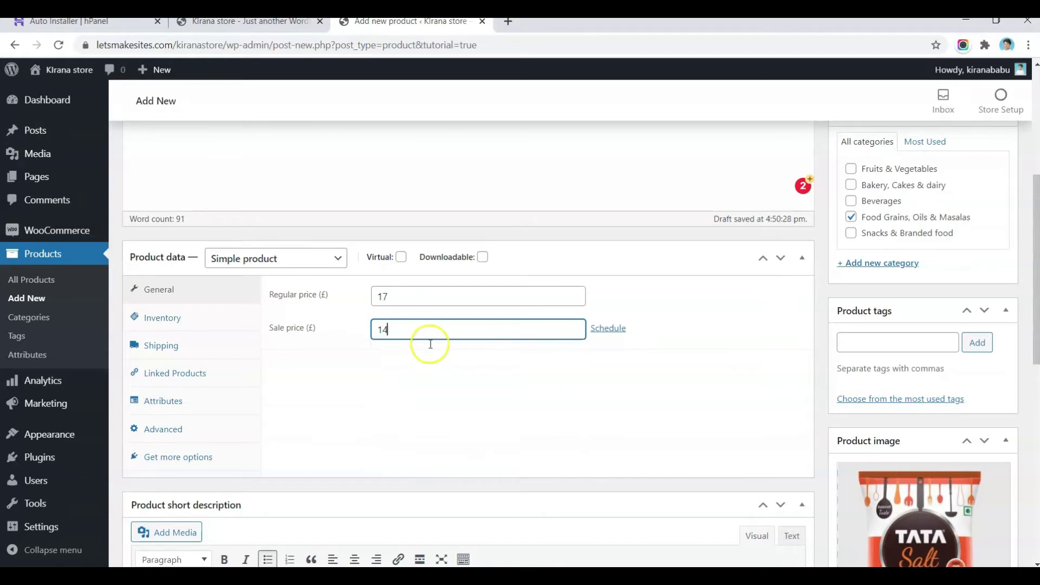
left_click(461, 396)
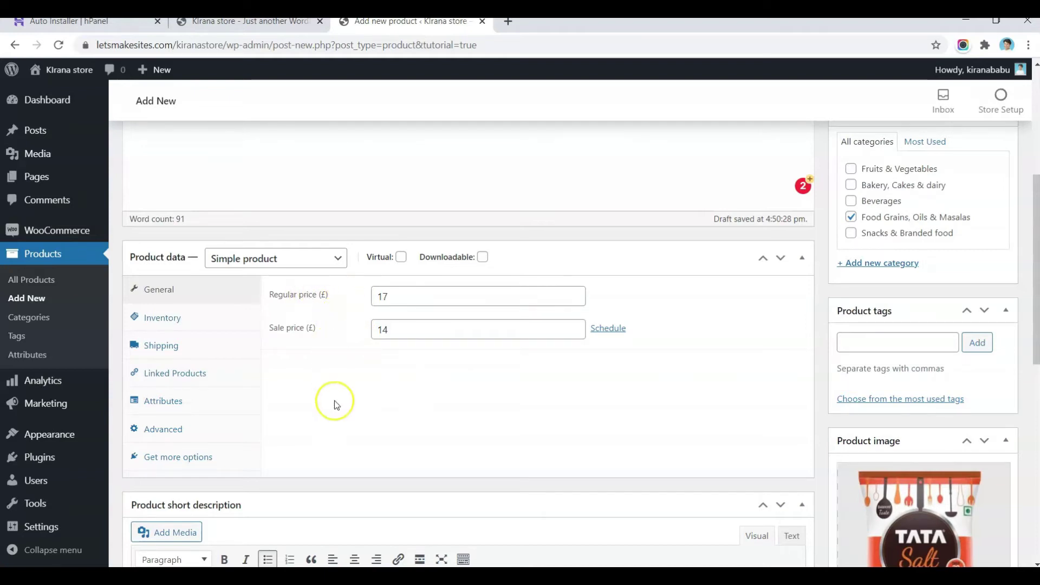
Step: In Inventory, toggle Manage stock on and start entering a stock quantity
left_click(170, 324)
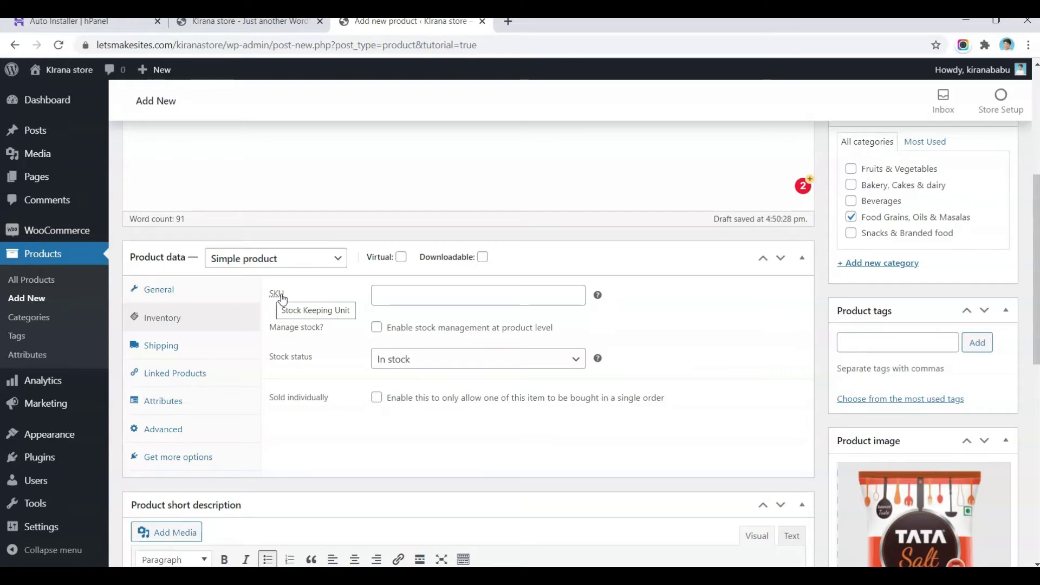
left_click(449, 300)
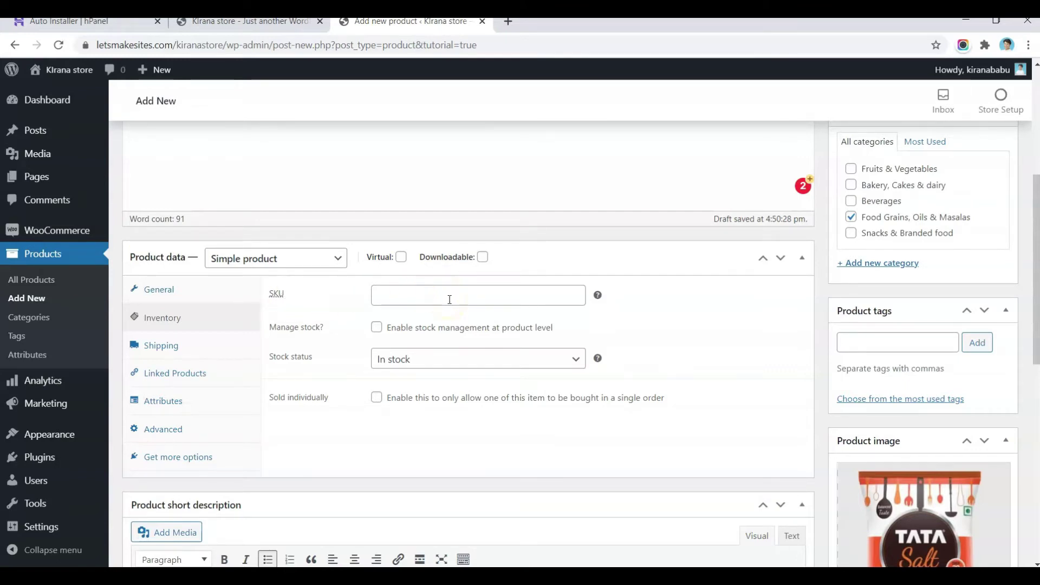
left_click(449, 299)
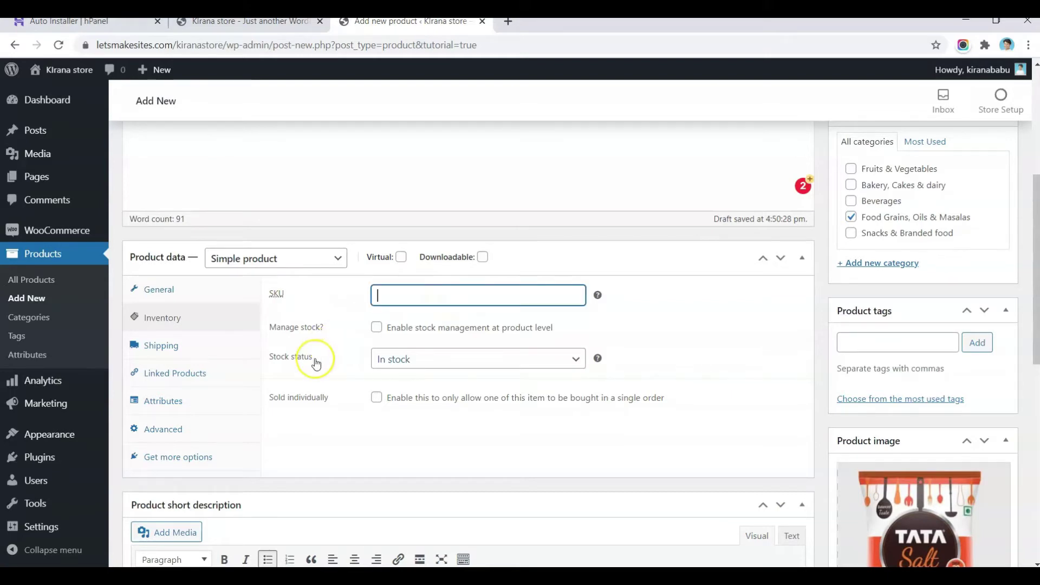
left_click(377, 328)
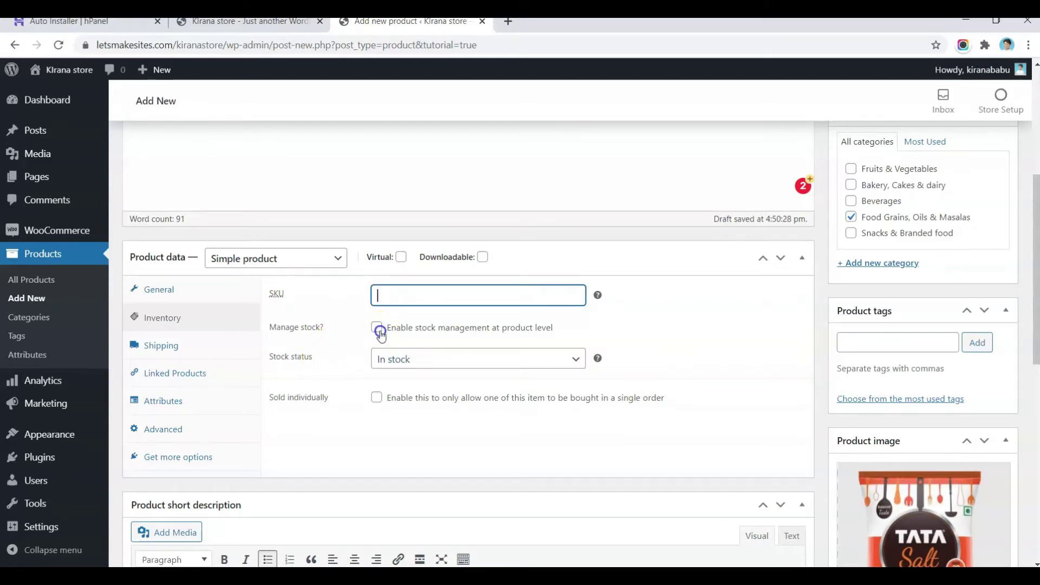
left_click(394, 360)
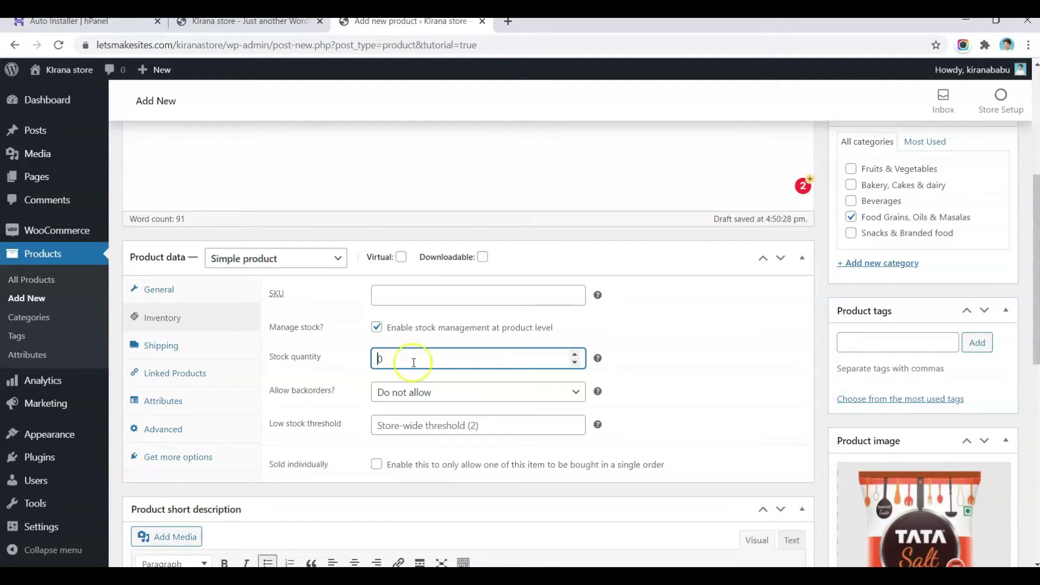
left_click(377, 328)
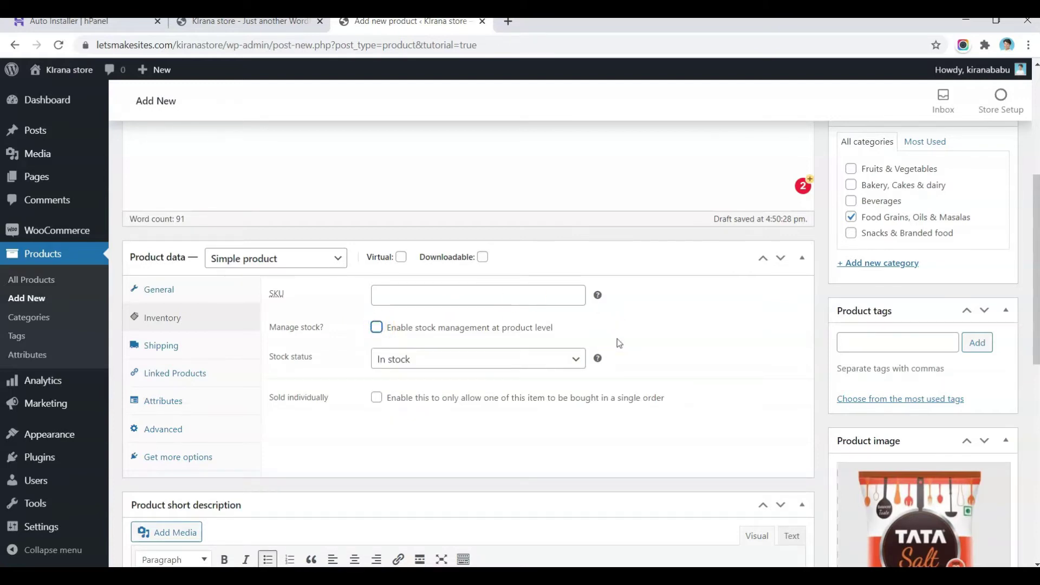
left_click(376, 328)
left_click(379, 359)
type("10")
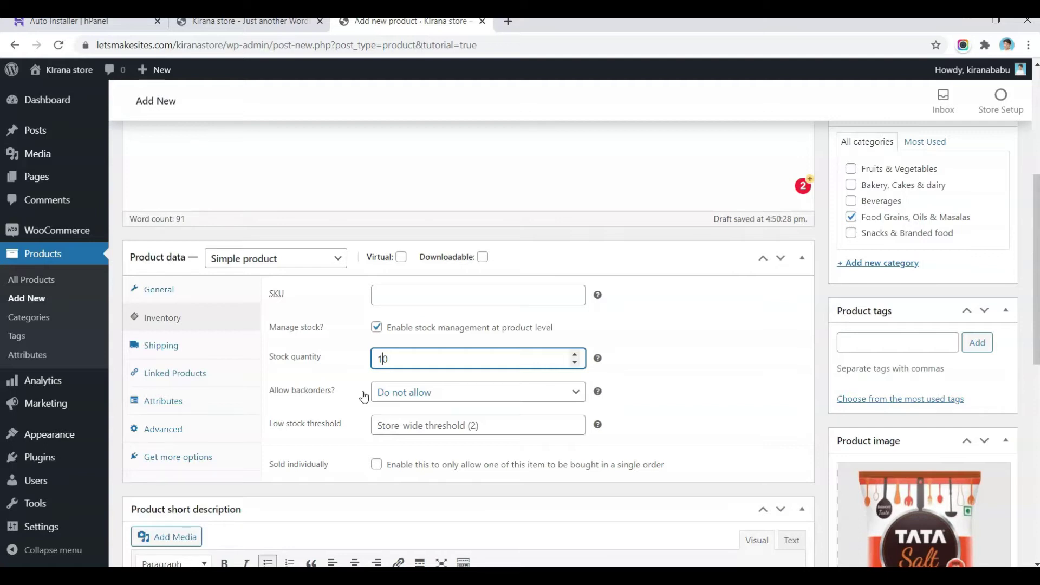
Step: Leave backorders not allowed, set low stock threshold 2, then switch stock management back off
left_click(416, 393)
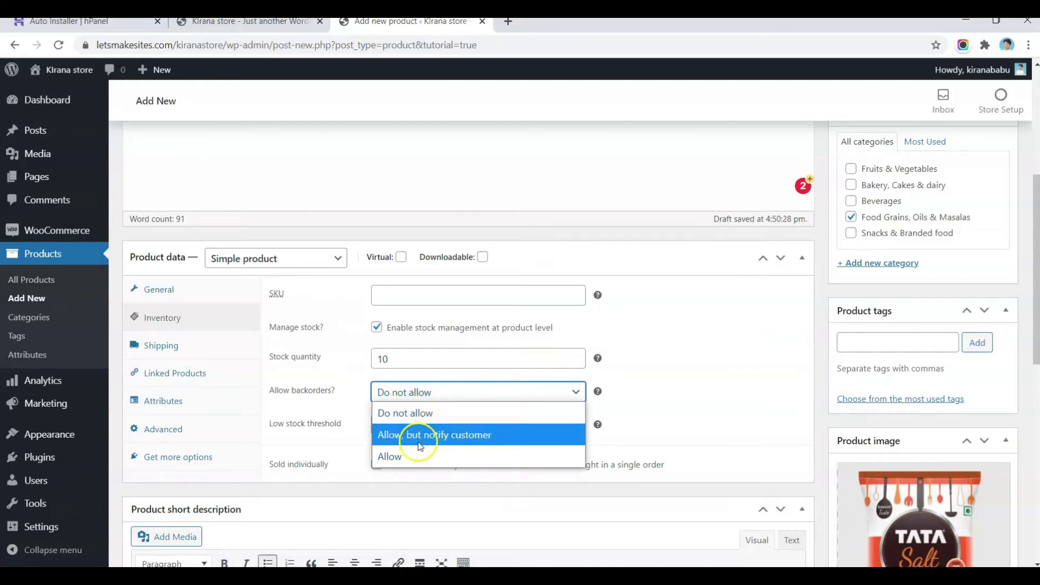
left_click(318, 414)
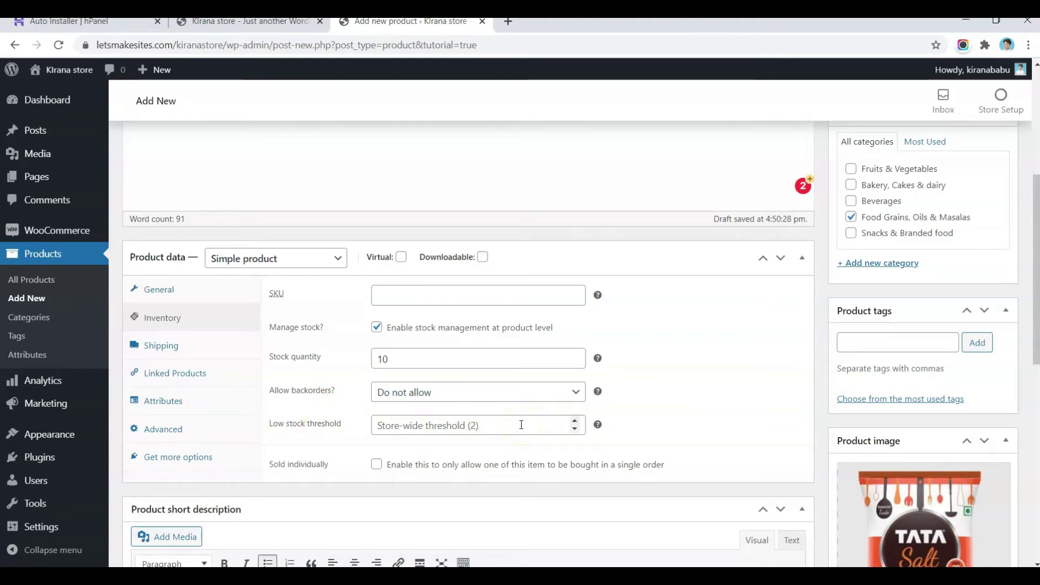
left_click(556, 425)
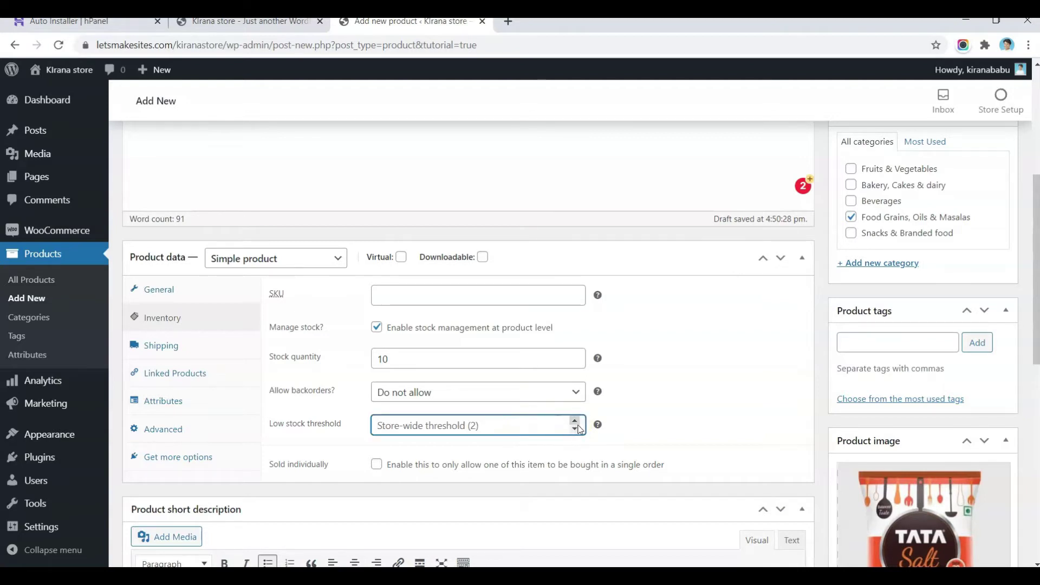
type("2")
key("BackSpace")
type("2")
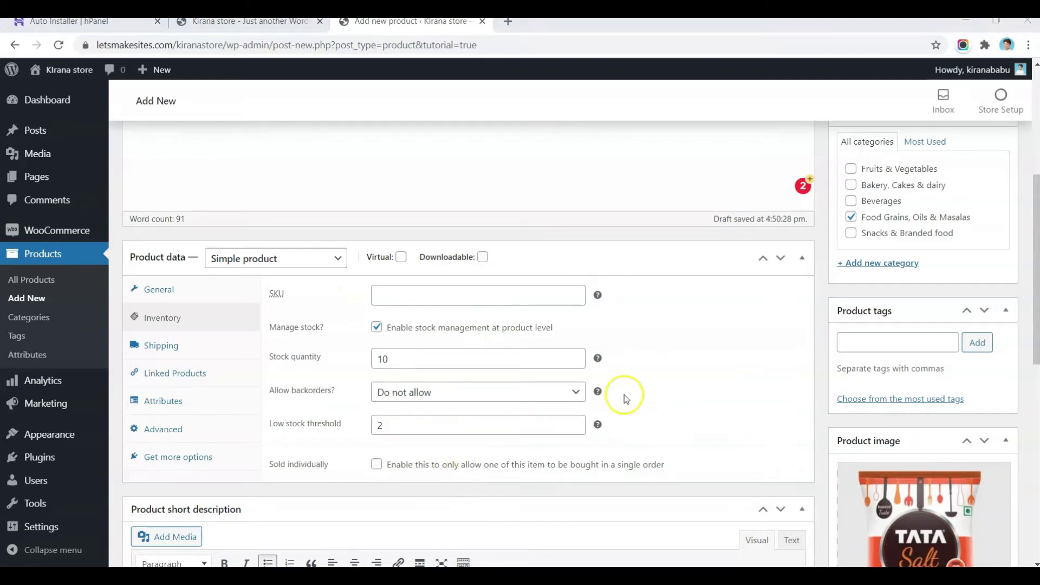
left_click(376, 328)
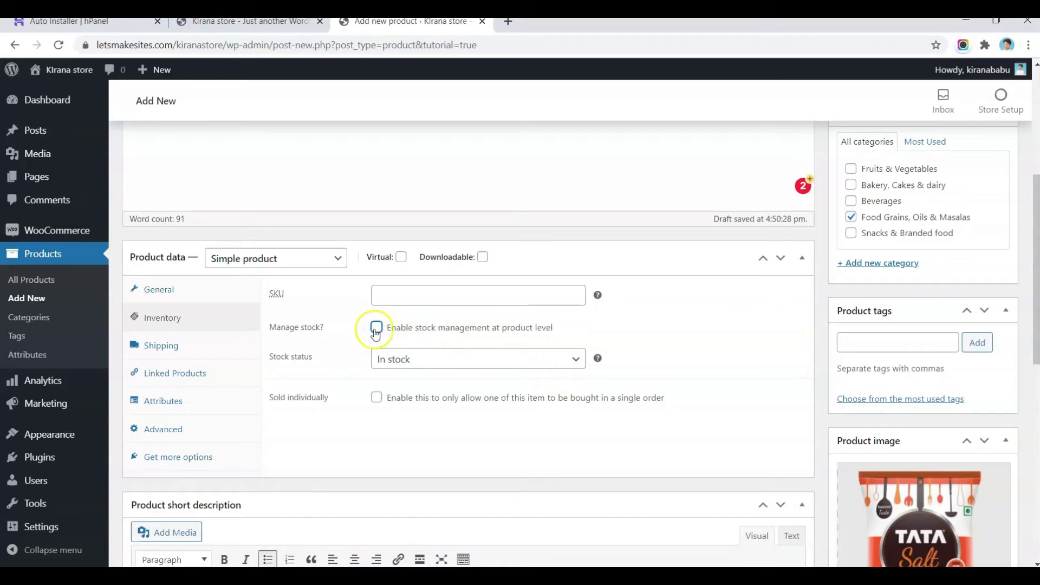
left_click(189, 345)
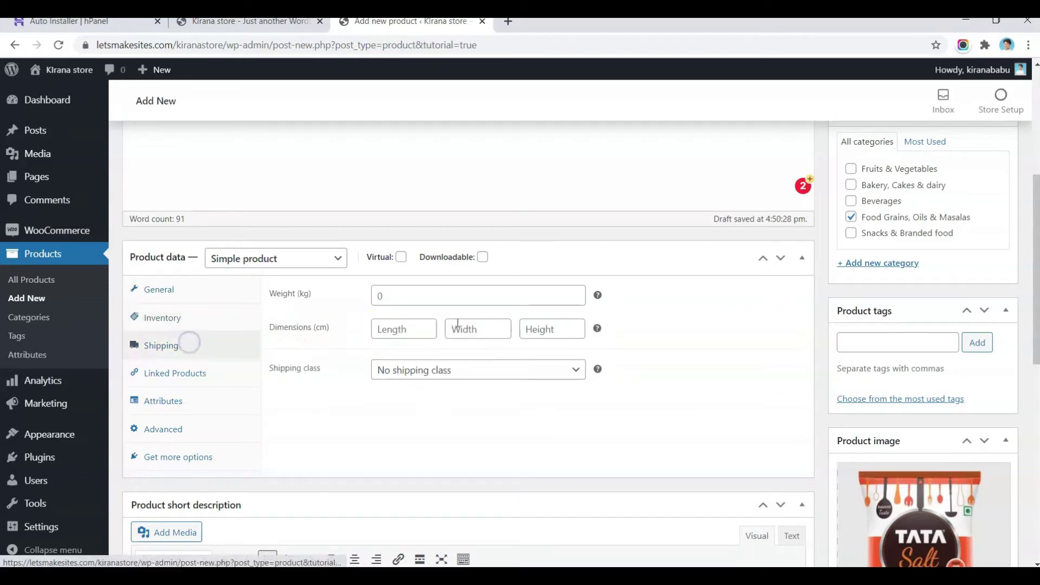
Step: Leave the shipping class as No shipping class and show the Linked Products settings
left_click(427, 374)
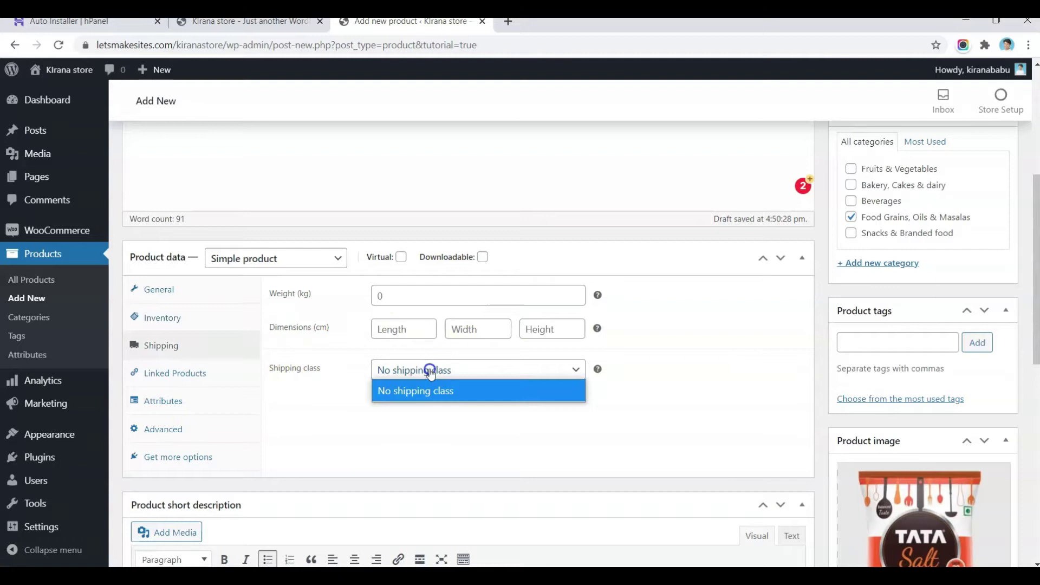
left_click(440, 427)
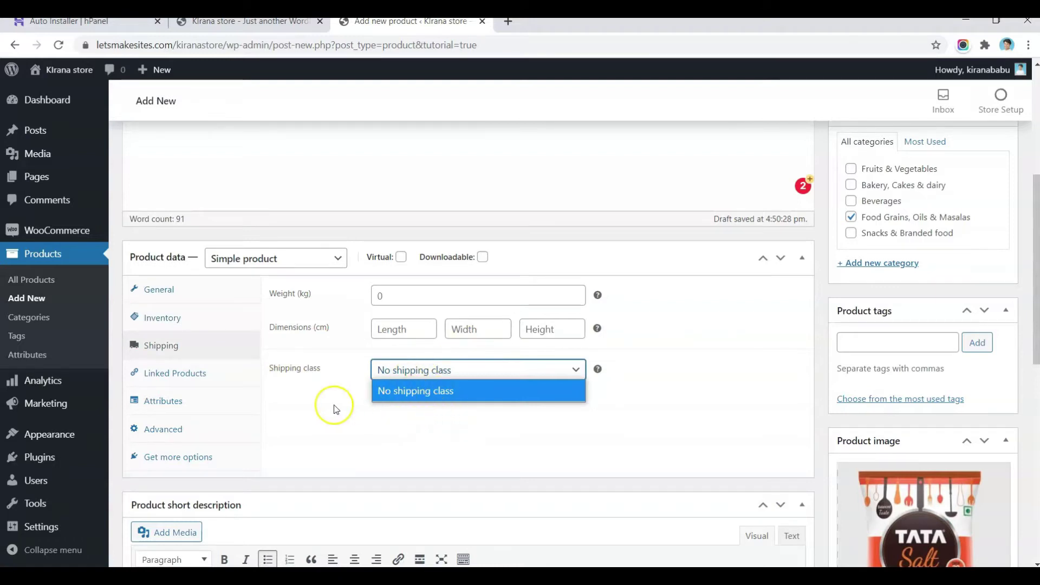
left_click(200, 373)
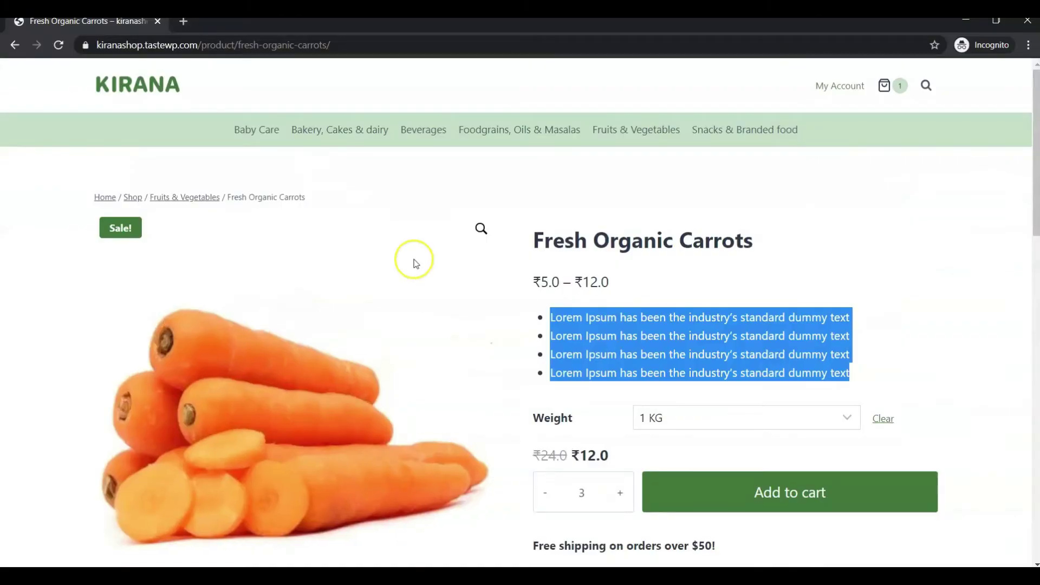
Step: Review the carrot page's related onion and tomato products, then return to the admin product editor
scroll(415, 263, "down", 15)
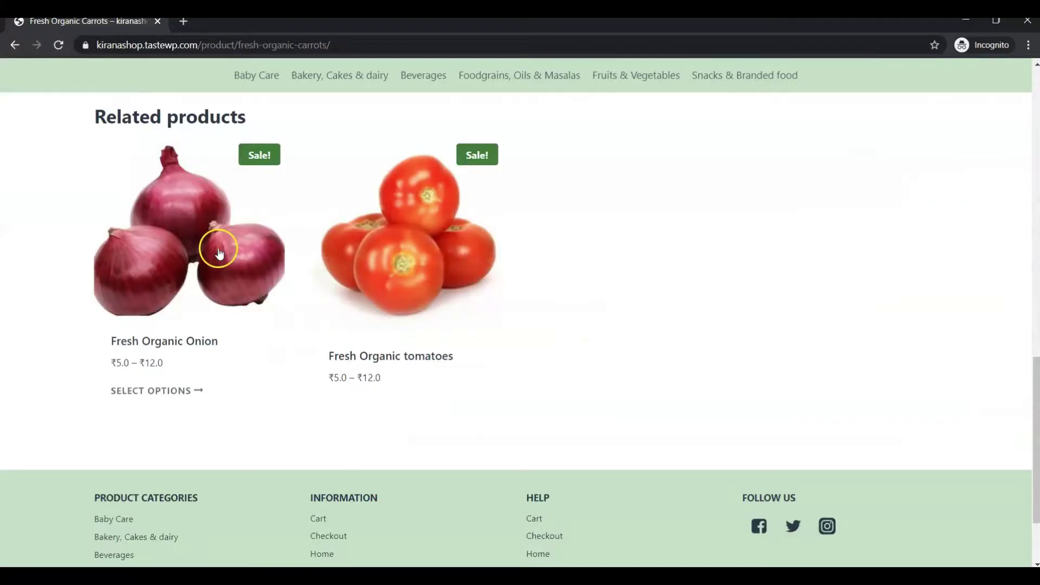
scroll(217, 252, "up", 2)
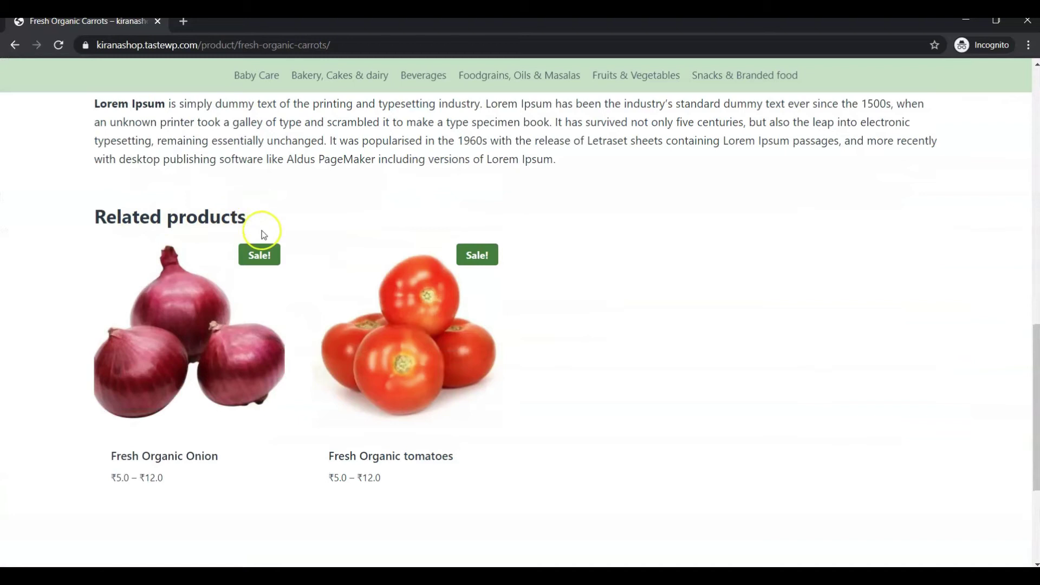
left_click(542, 150)
double_click(542, 150)
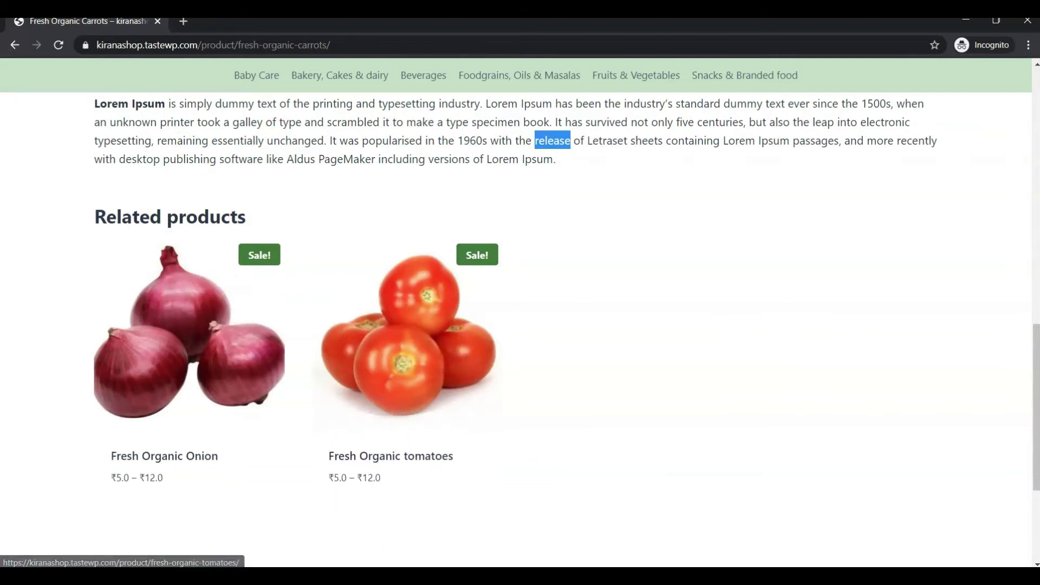
key("alt+Tab")
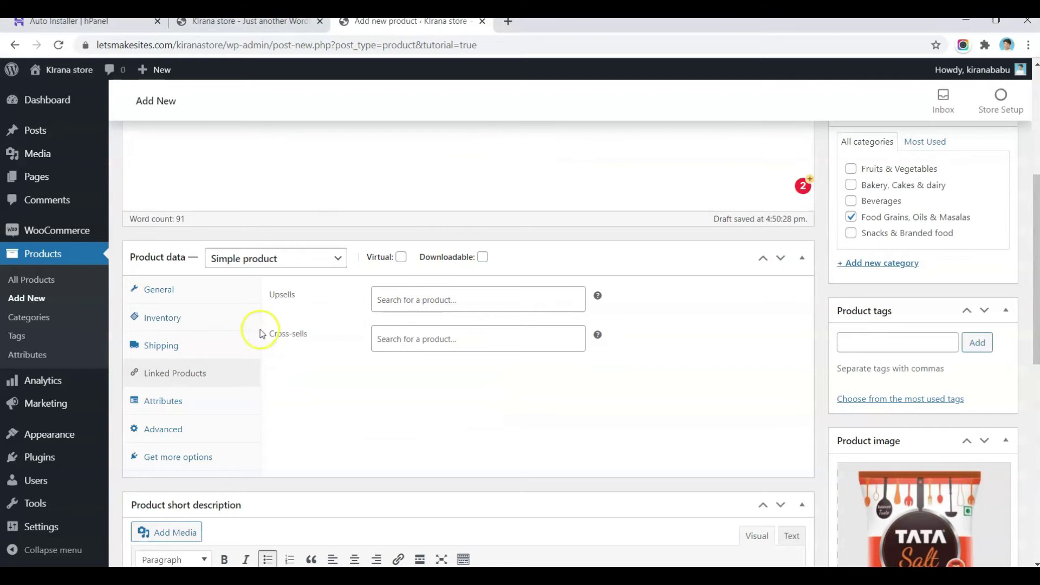
left_click(163, 404)
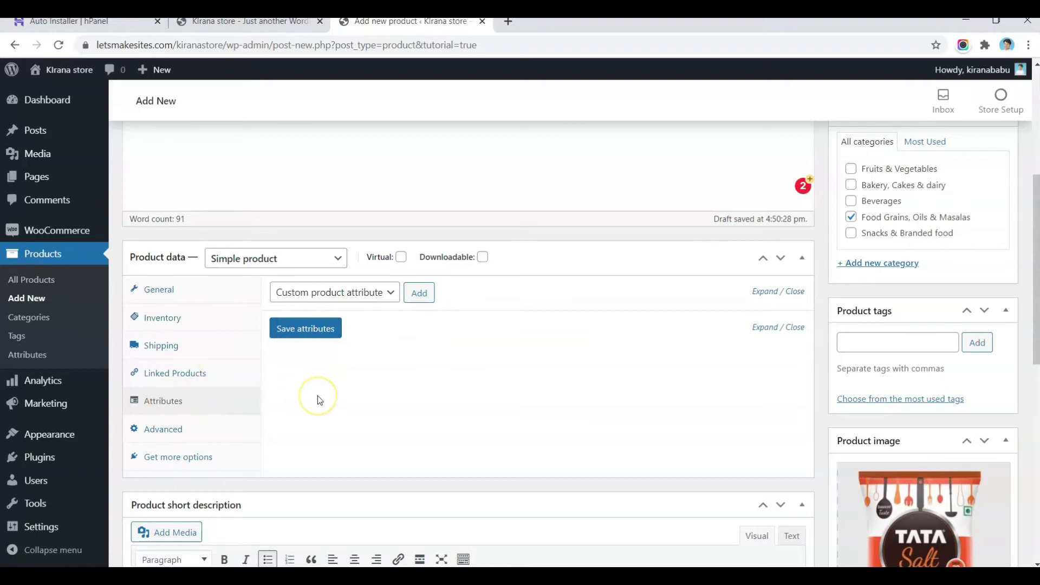
left_click(159, 432)
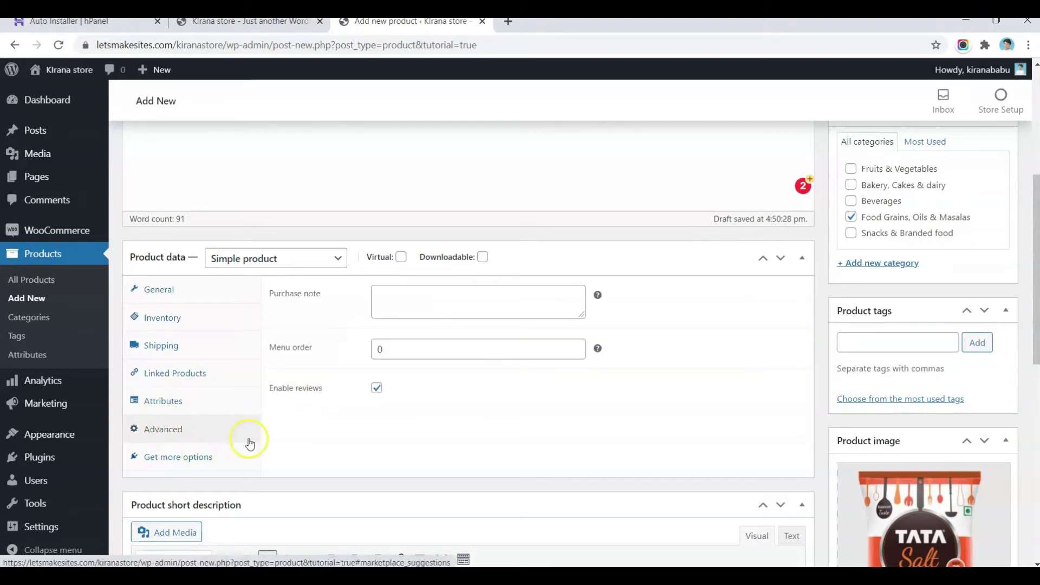
left_click(420, 312)
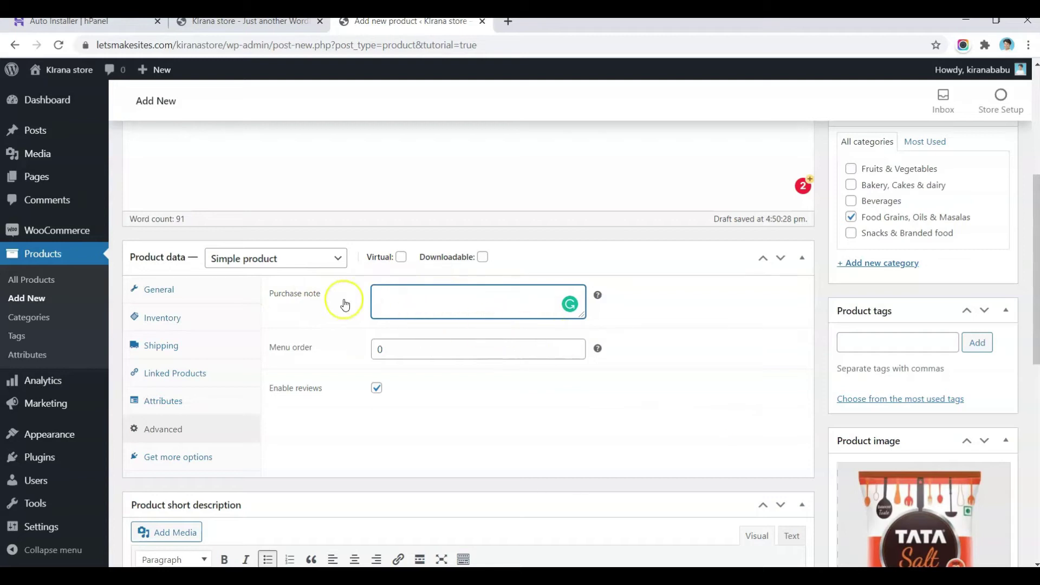
scroll(543, 355, "up", 1)
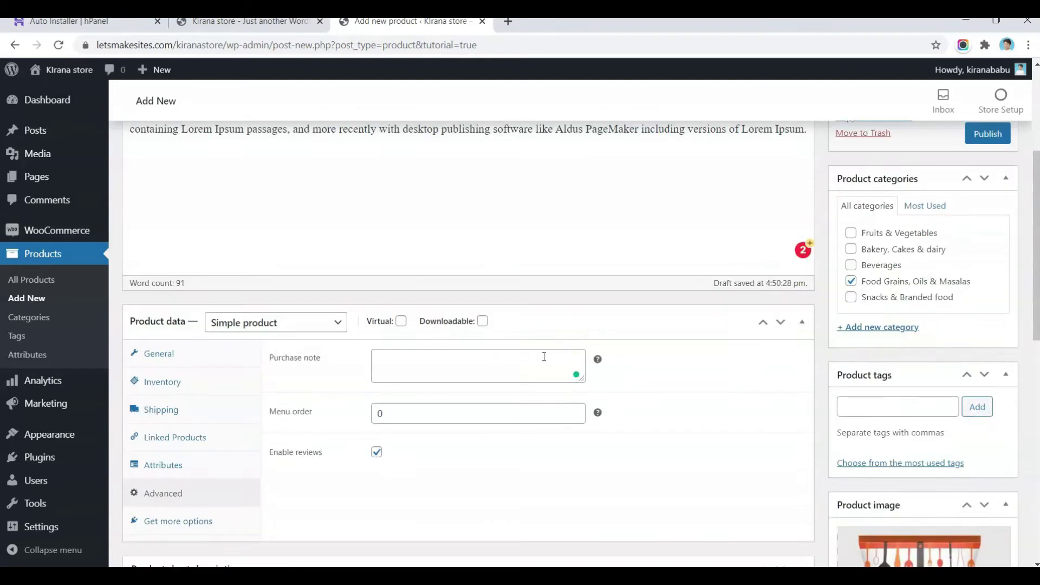
scroll(544, 359, "down", 3)
scroll(859, 394, "down", 3)
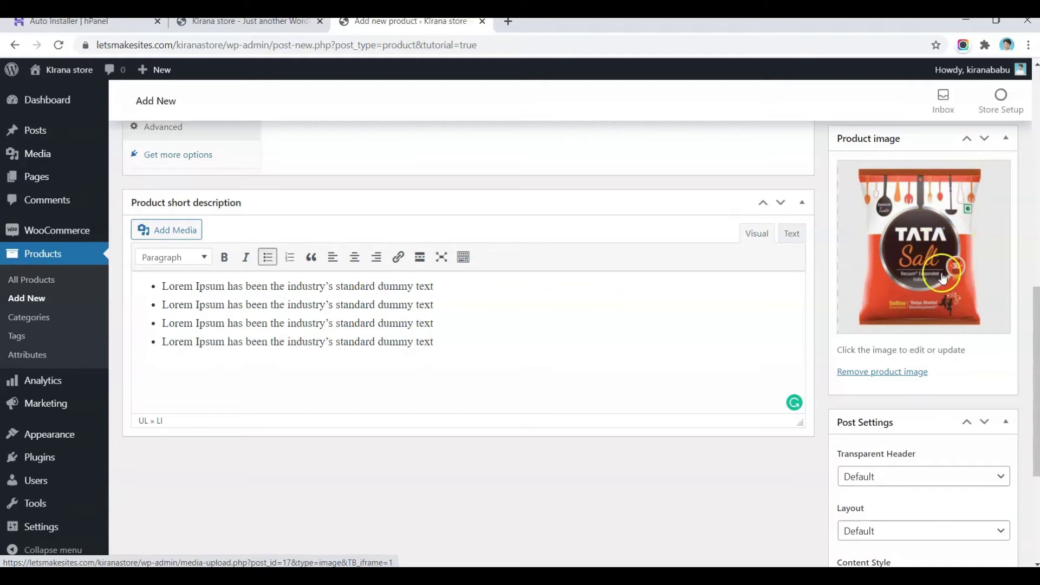
scroll(894, 286, "down", 3)
scroll(894, 286, "down", 2)
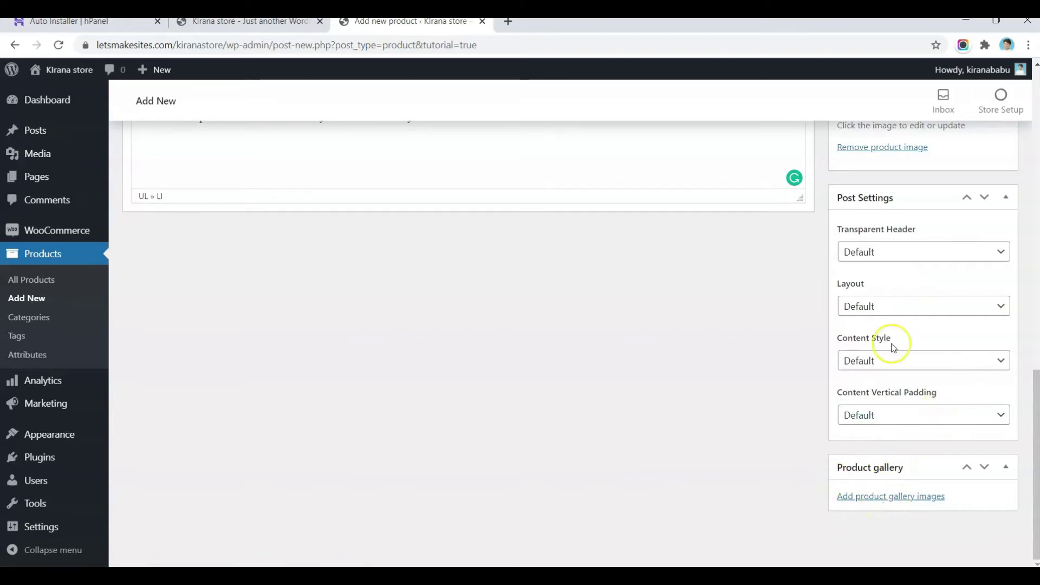
scroll(893, 347, "up", 20)
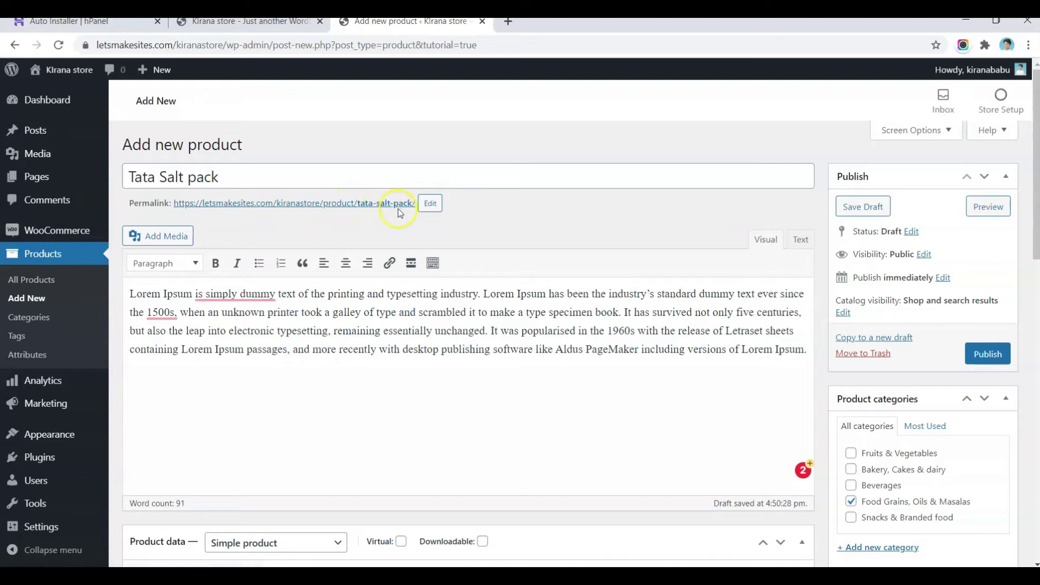
Step: Set the product's permalink slug to tata-salt-pack
left_click(433, 203)
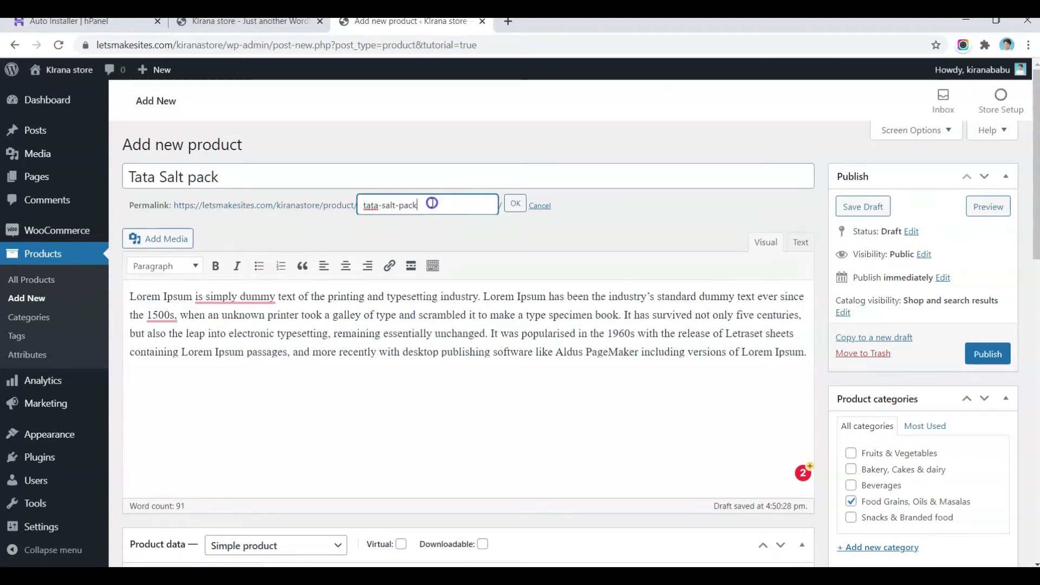
type("-aws")
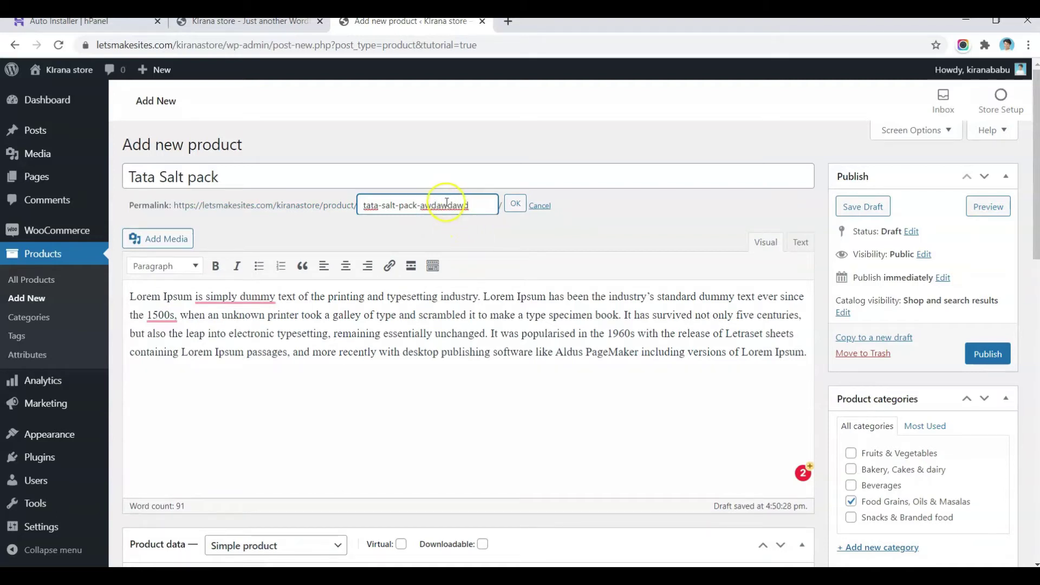
double_click(447, 204)
key("BackSpace")
left_click(512, 205)
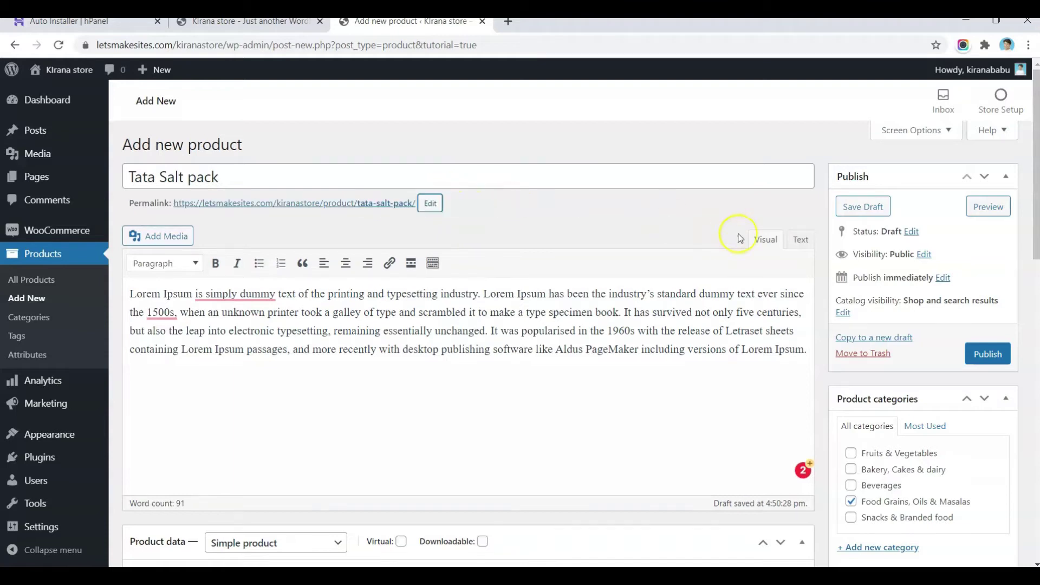
Step: Publish Tata Salt pack and open its product page in a new tab
left_click(979, 354)
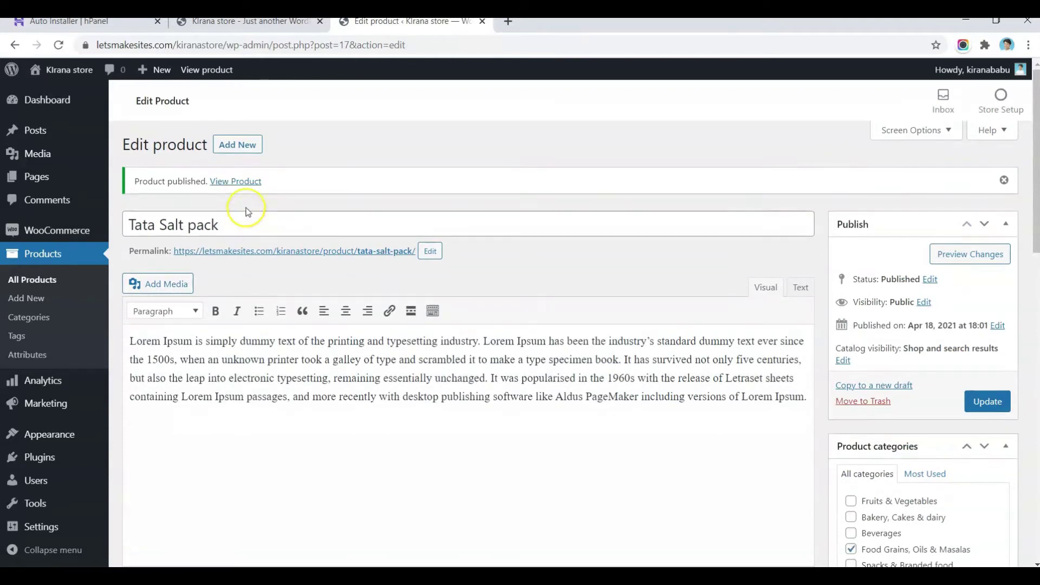
right_click(256, 188)
left_click(274, 192)
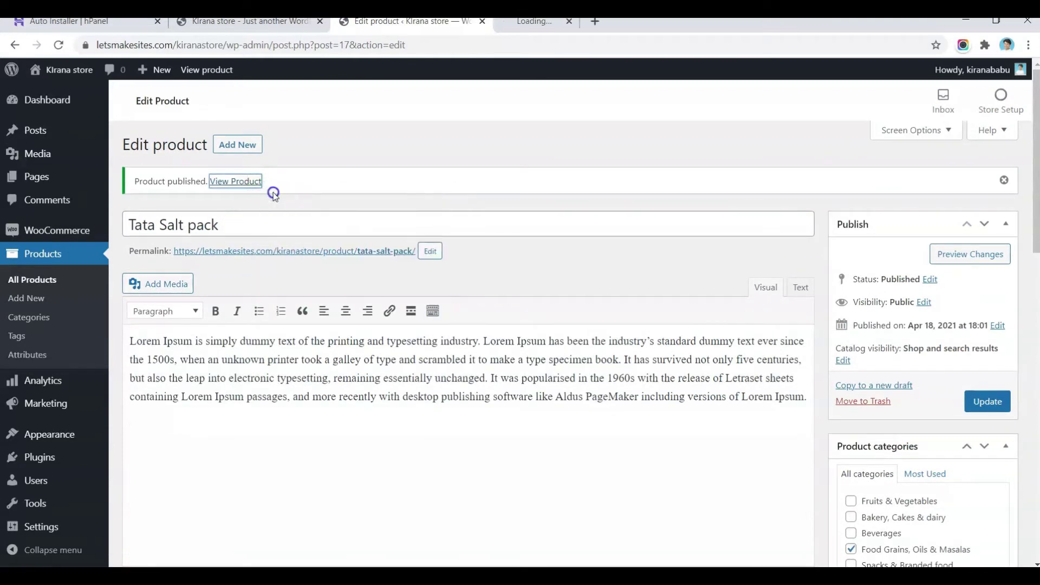
left_click(534, 24)
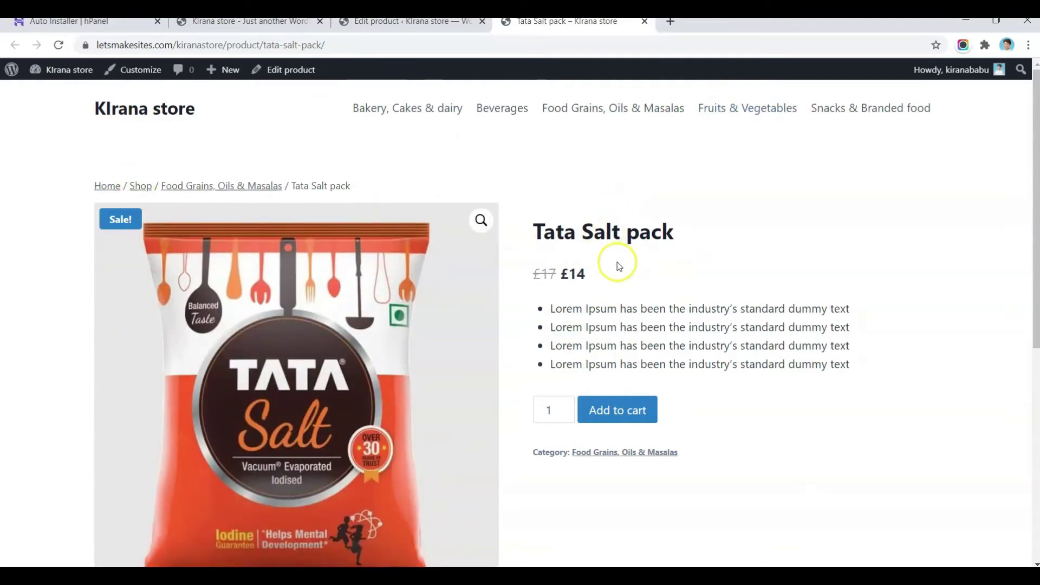
left_click_drag(592, 274, 570, 286)
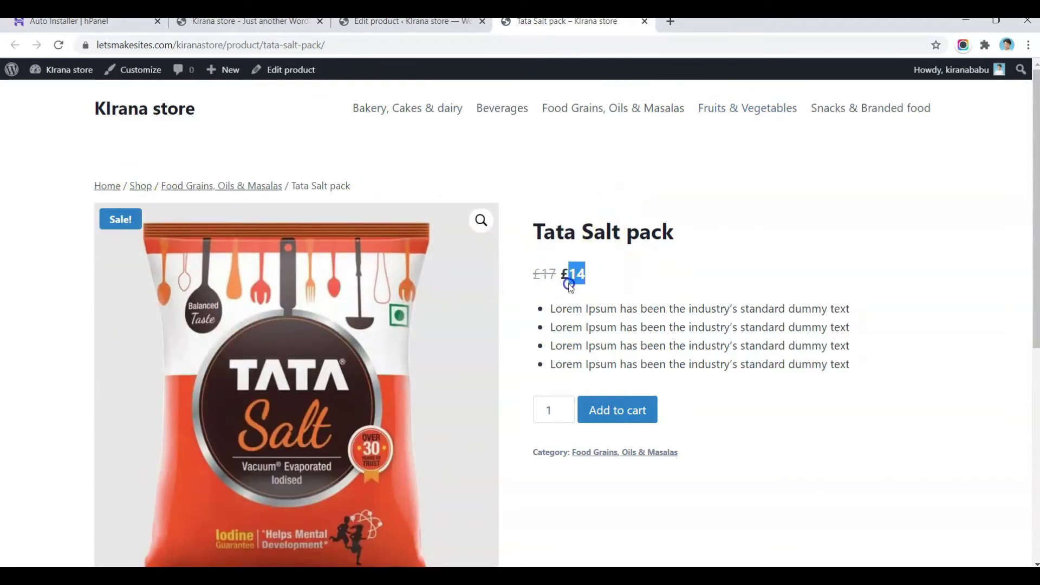
scroll(578, 277, "down", 2)
left_click_drag(618, 240, 796, 258)
scroll(796, 263, "down", 3)
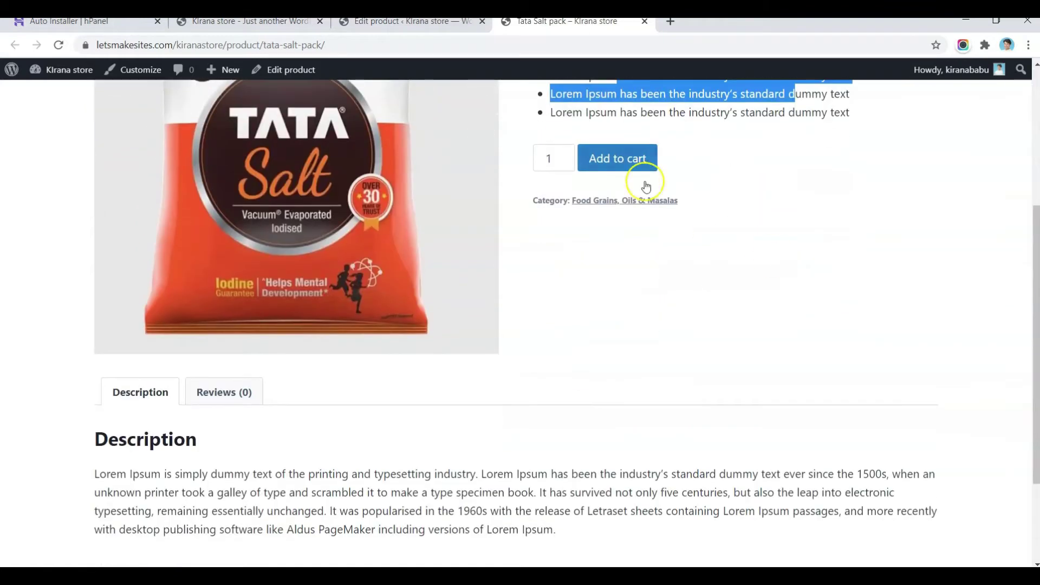
scroll(601, 325, "down", 3)
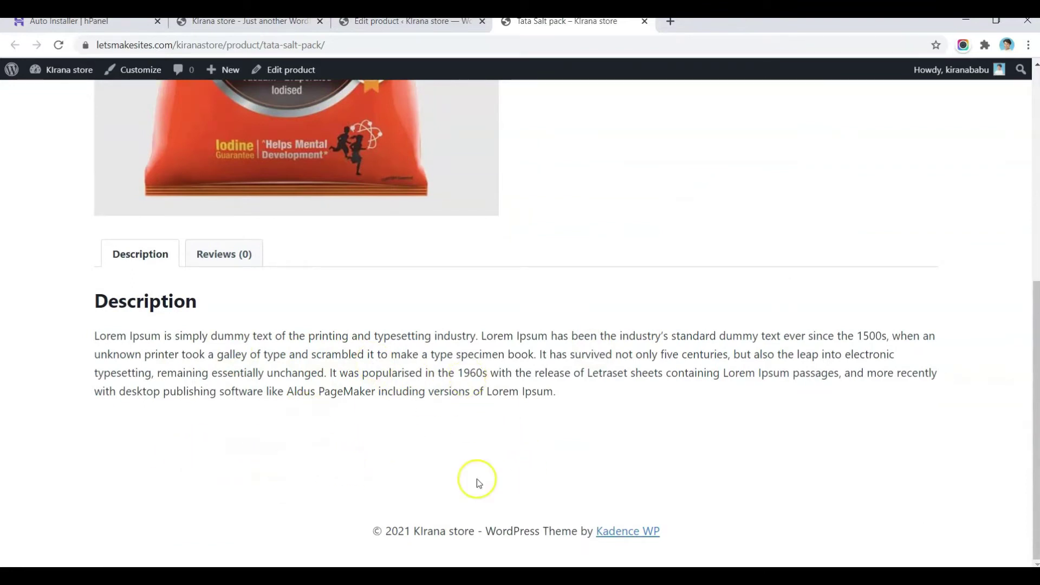
key("Home")
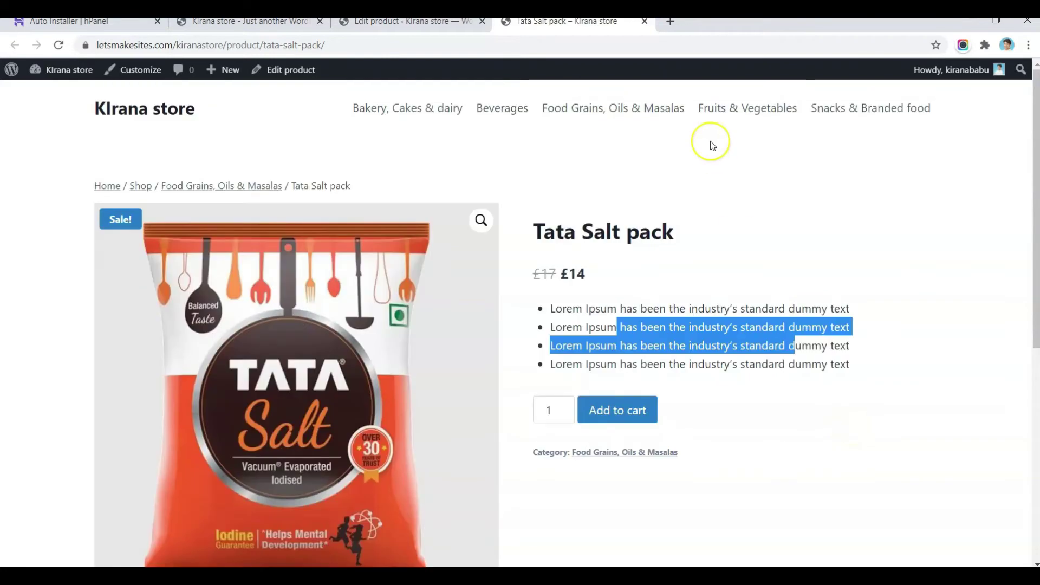
key("ctrl+w")
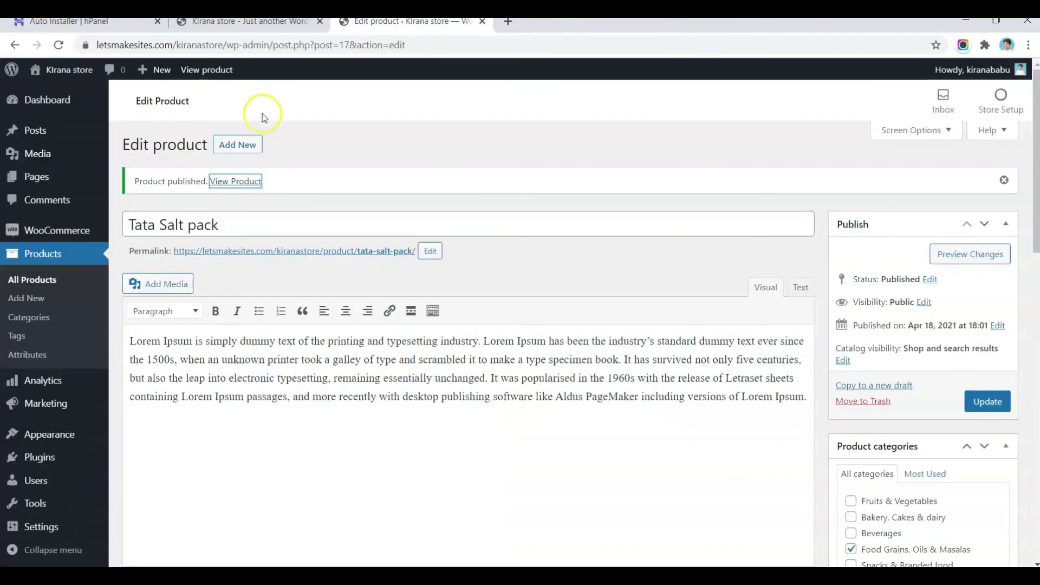
Step: Start a blank new product, then check the tomatoes' Weight options (1 KG, 250 Grams, 500 Grams) in the demo shop
left_click(234, 145)
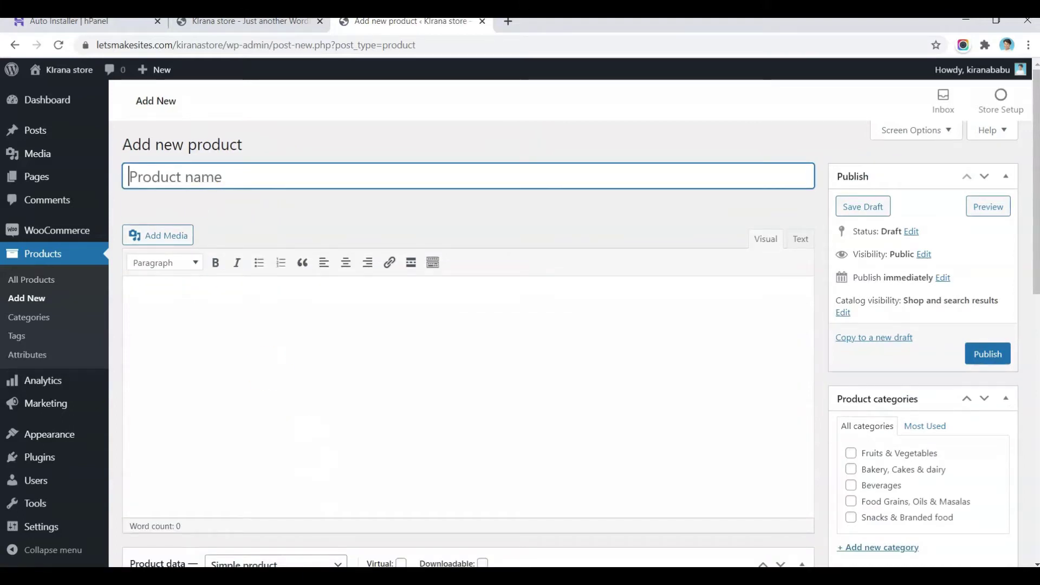
left_click(534, 525)
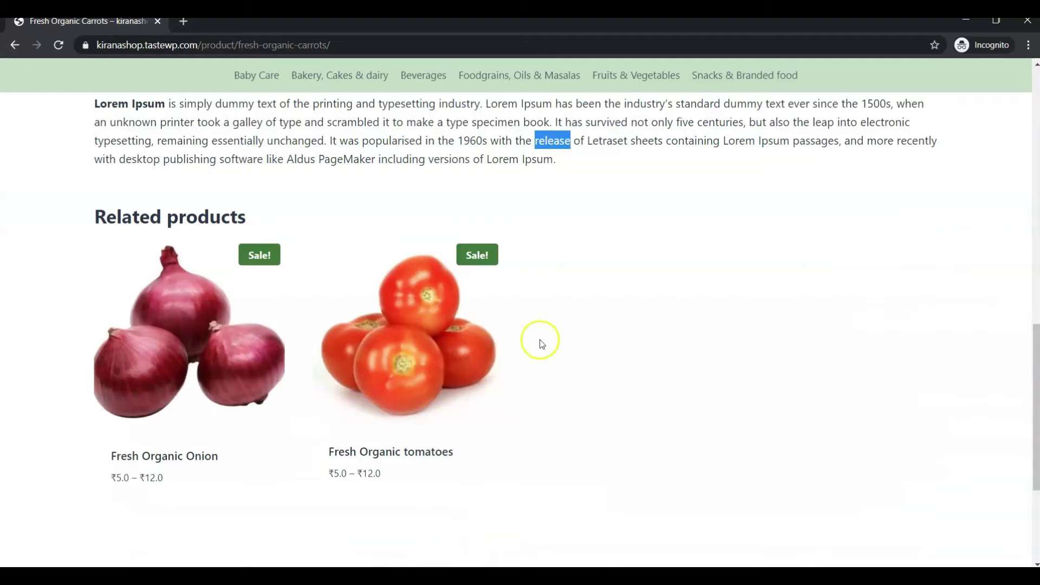
left_click(424, 329)
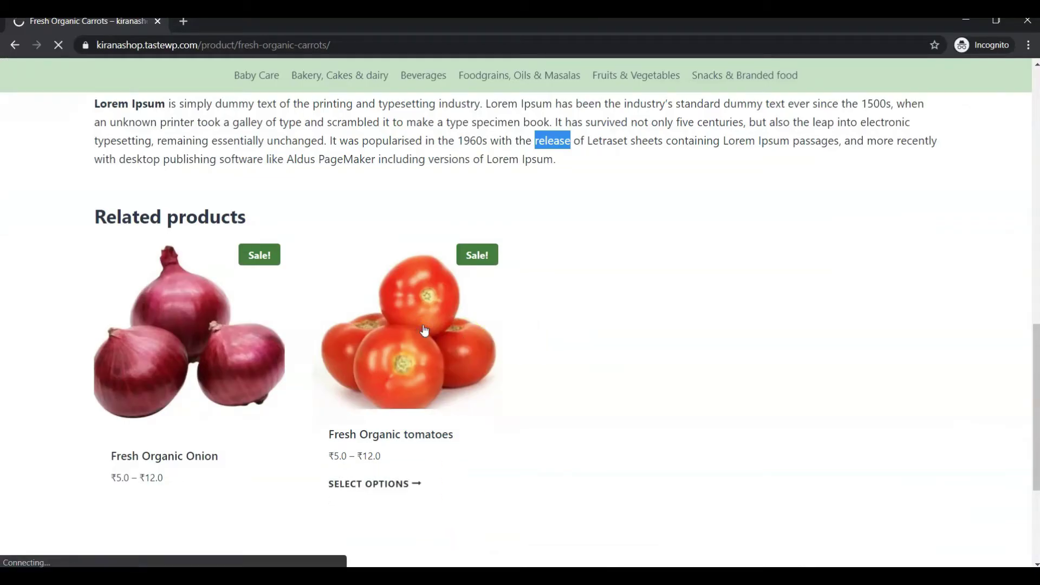
left_click(703, 272)
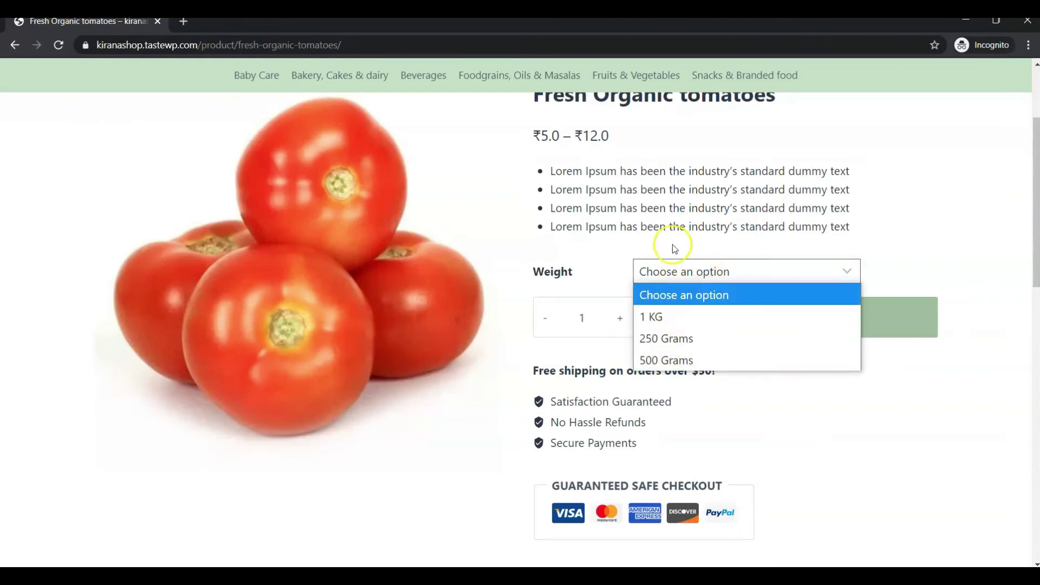
left_click(666, 338)
scroll(661, 369, "up", 2)
left_click(660, 374)
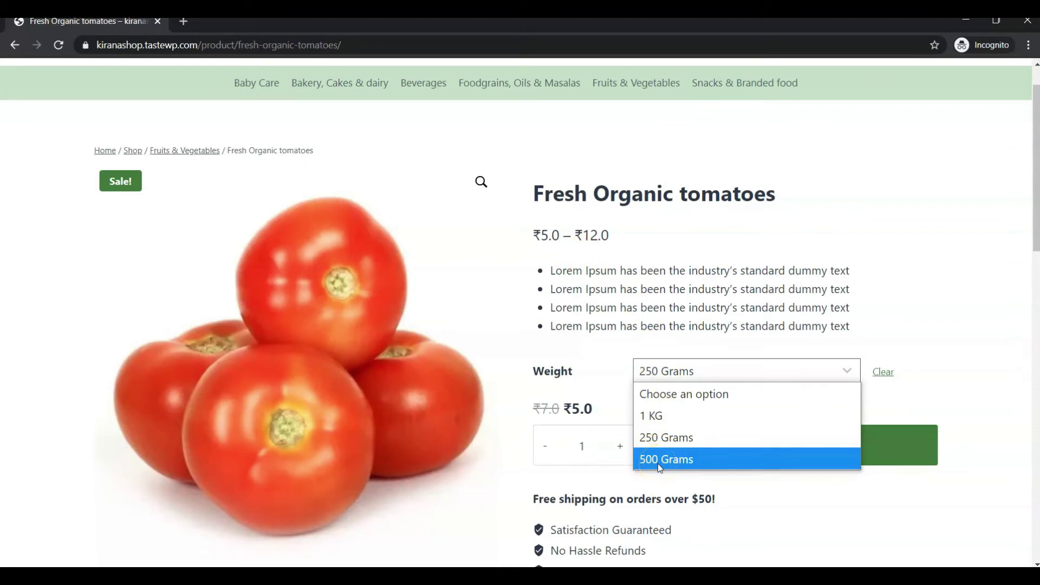
left_click(598, 339)
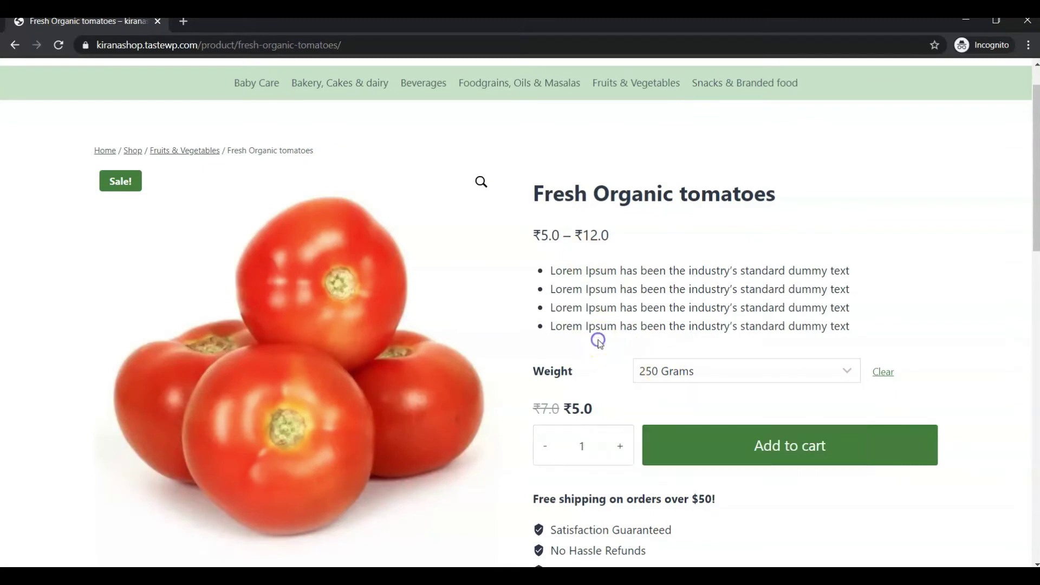
double_click(563, 373)
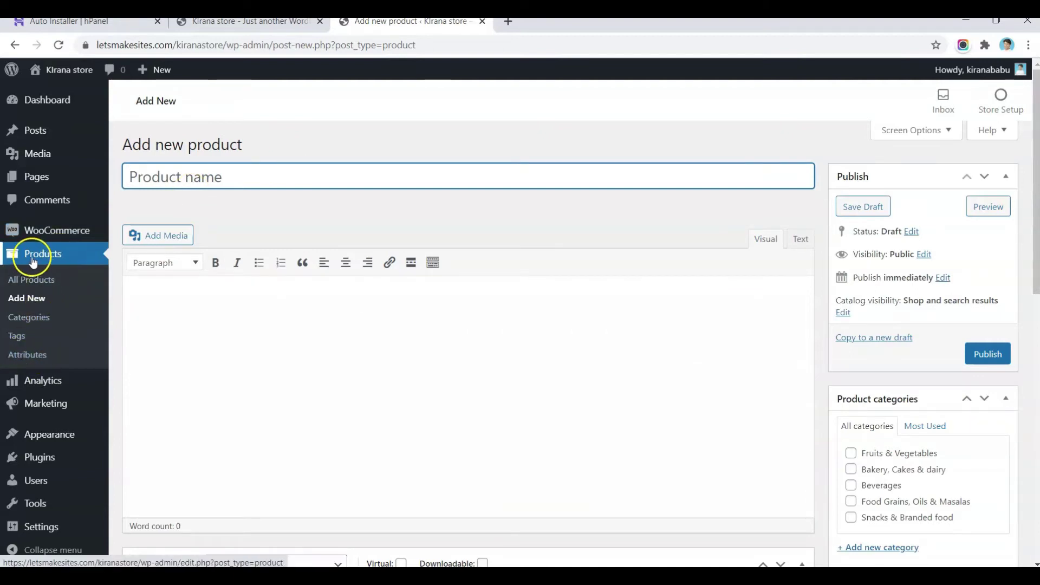
Step: Add a product attribute named Weight with slug weight
left_click(26, 355)
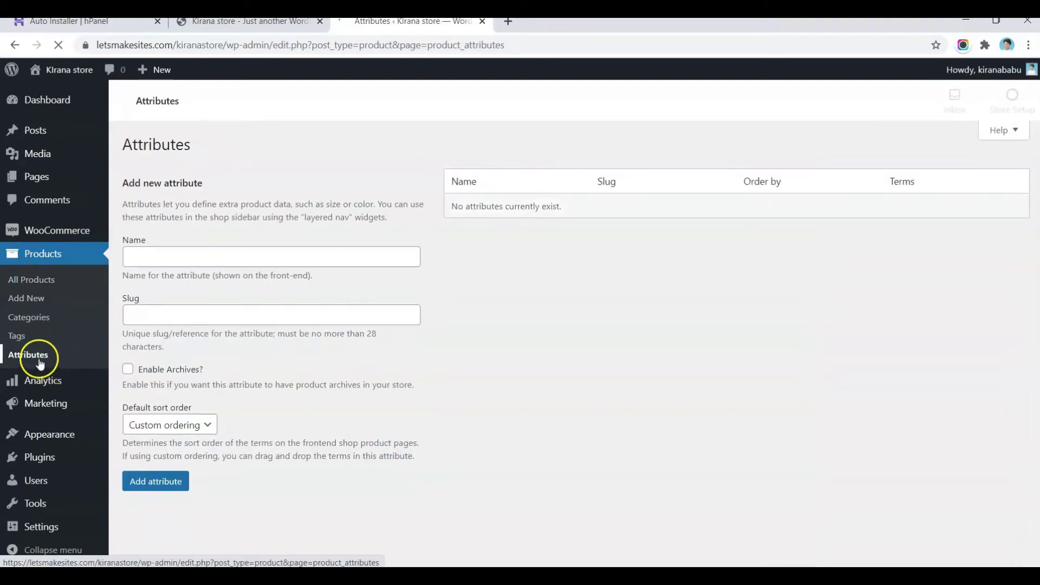
left_click(279, 257)
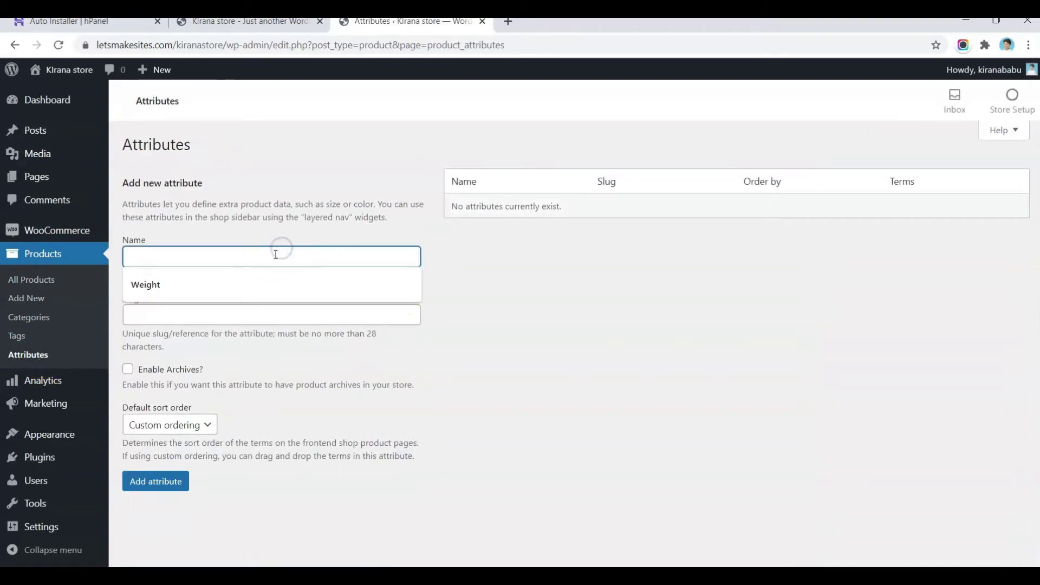
left_click(262, 282)
left_click(195, 313)
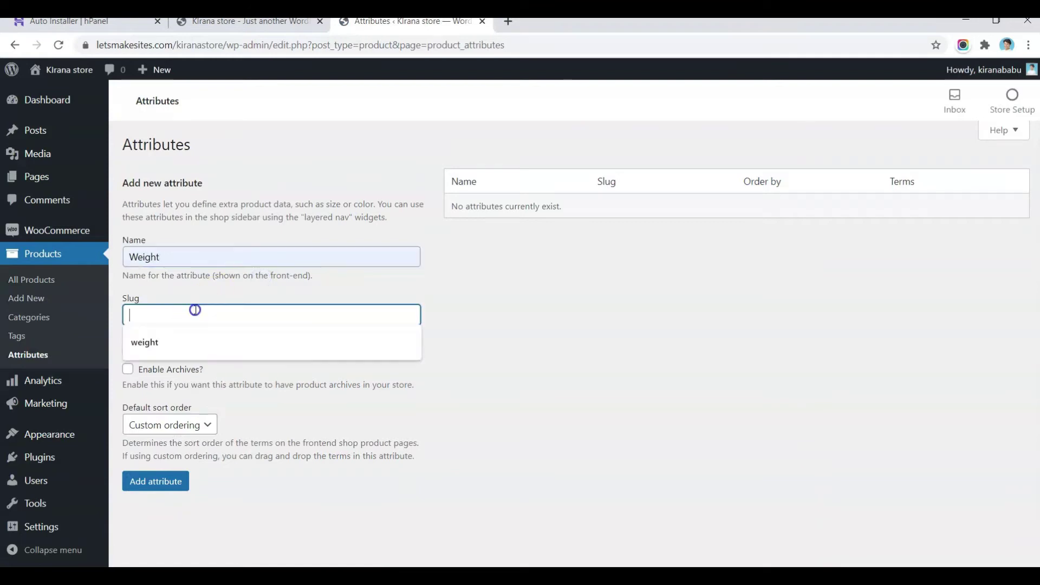
left_click(163, 342)
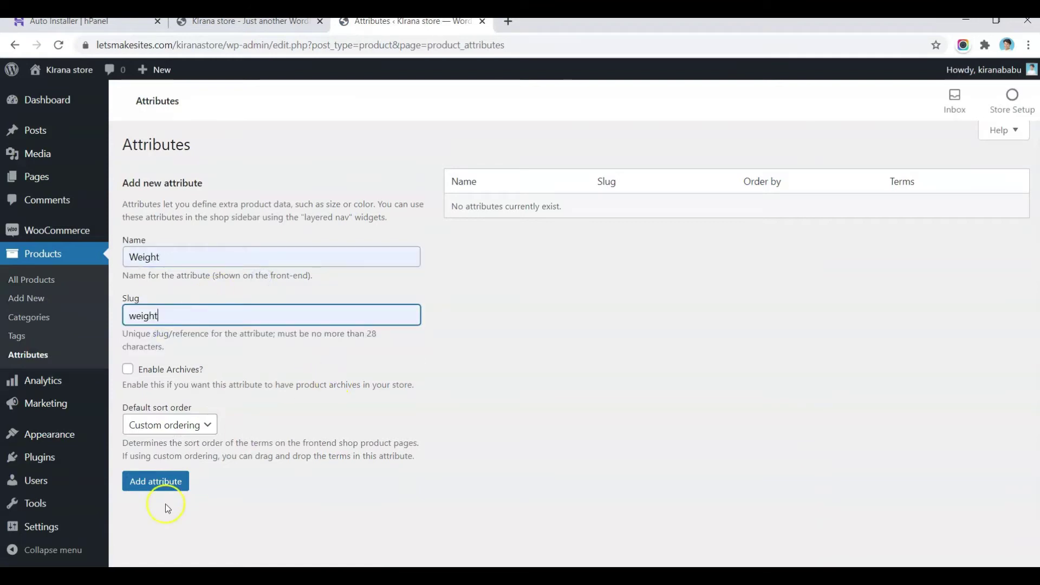
left_click(150, 484)
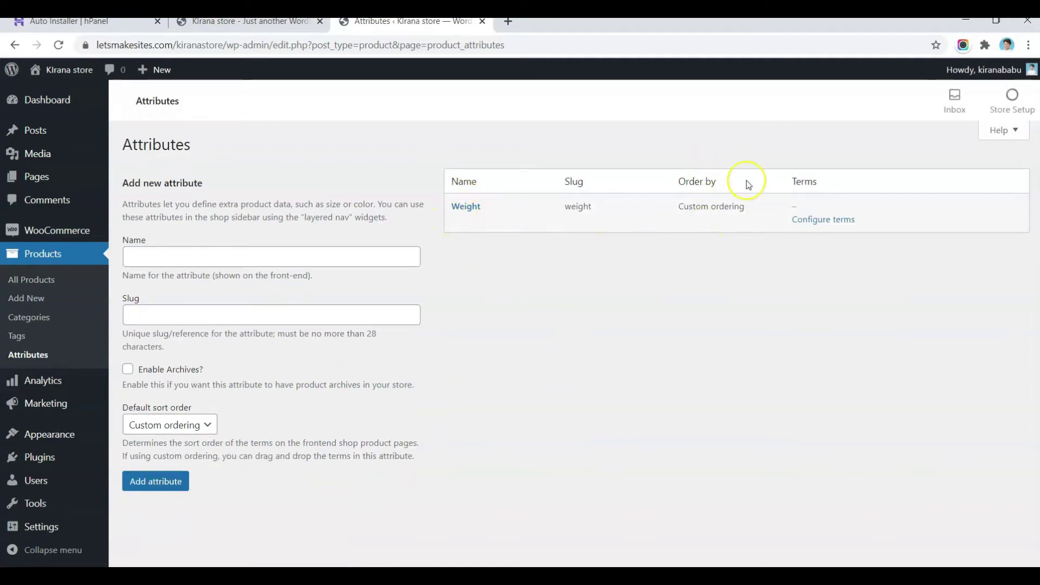
Step: Add Weight terms 250 Grams and 500 Grams
left_click(839, 223)
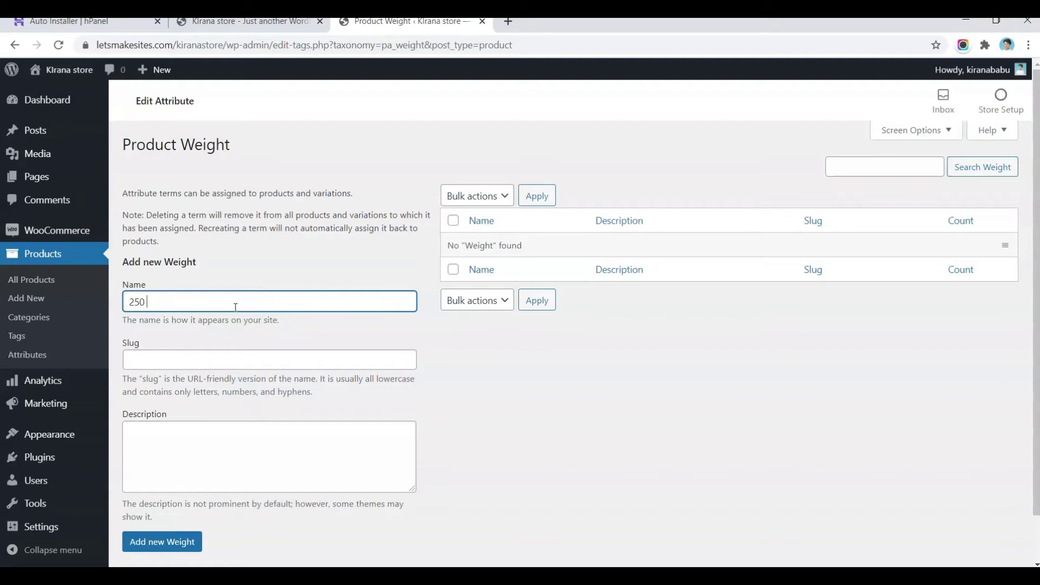
key("Tab")
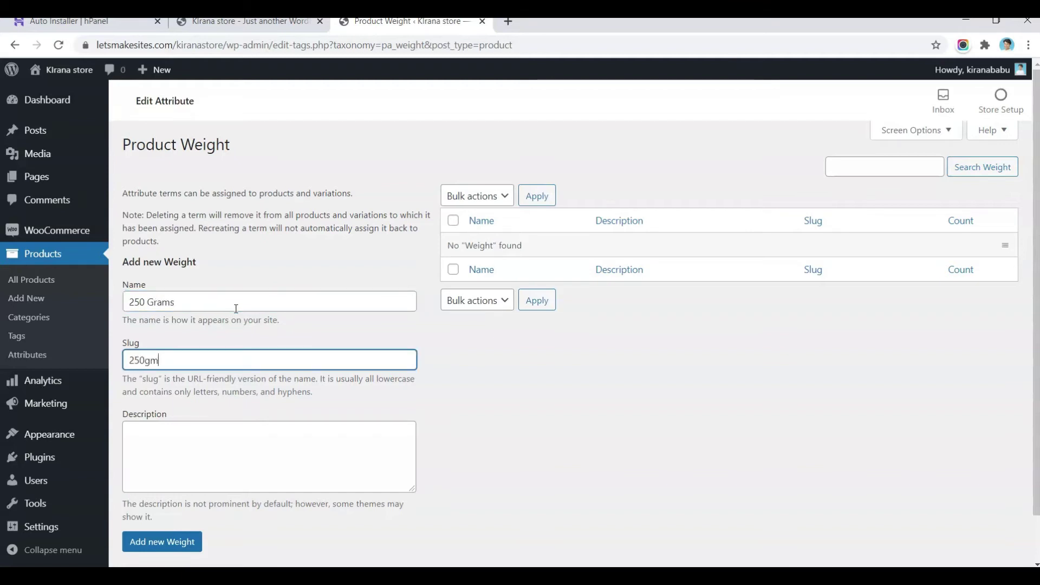
left_click(182, 542)
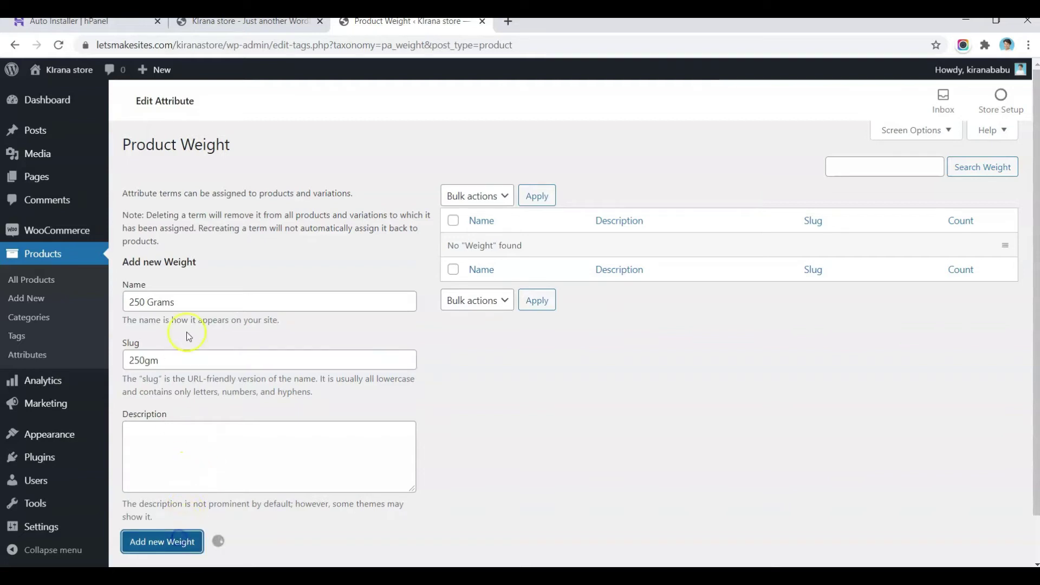
left_click(203, 303)
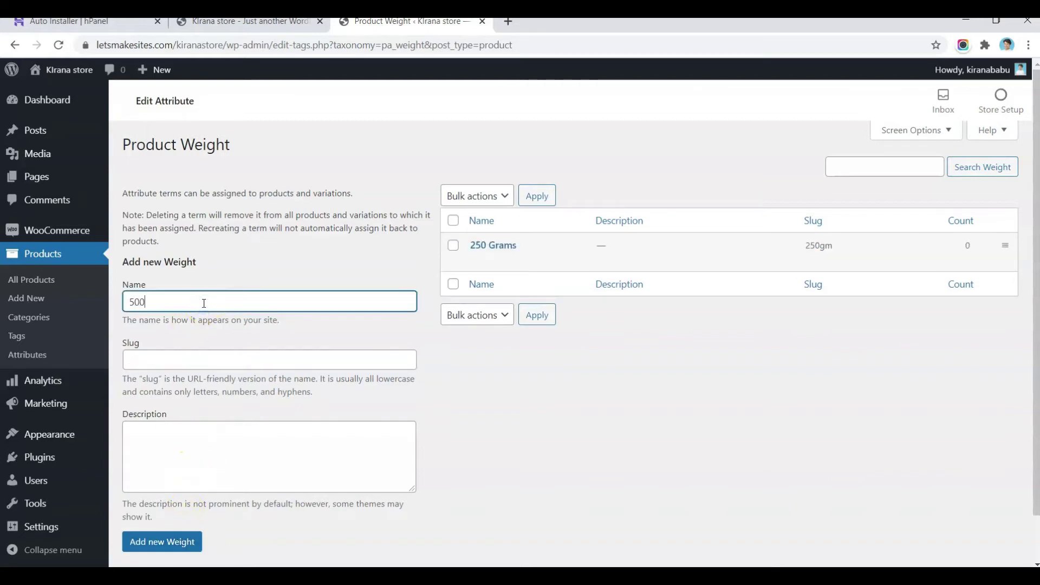
type("500 Grams")
key("Tab")
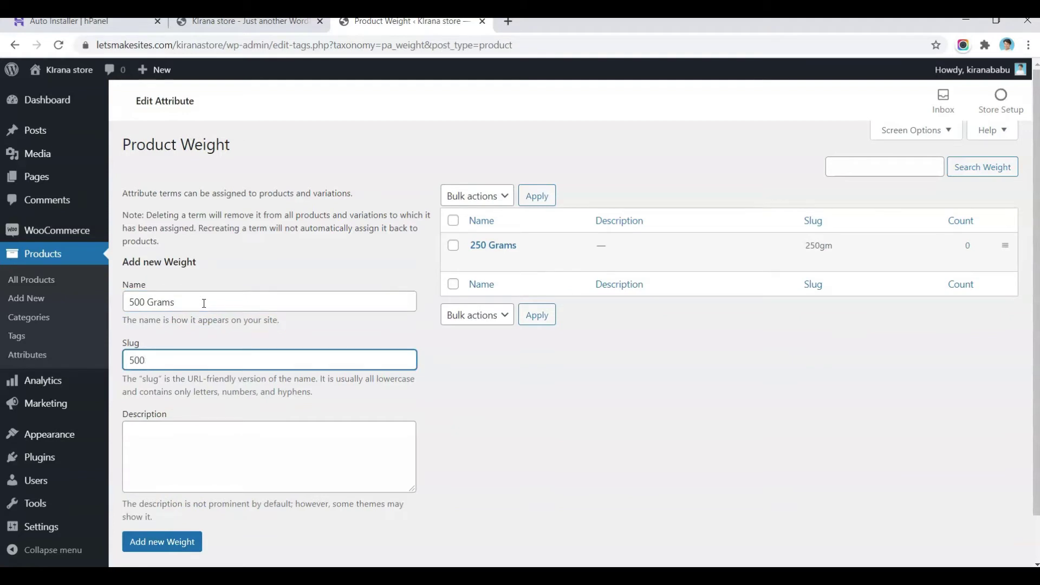
left_click(175, 542)
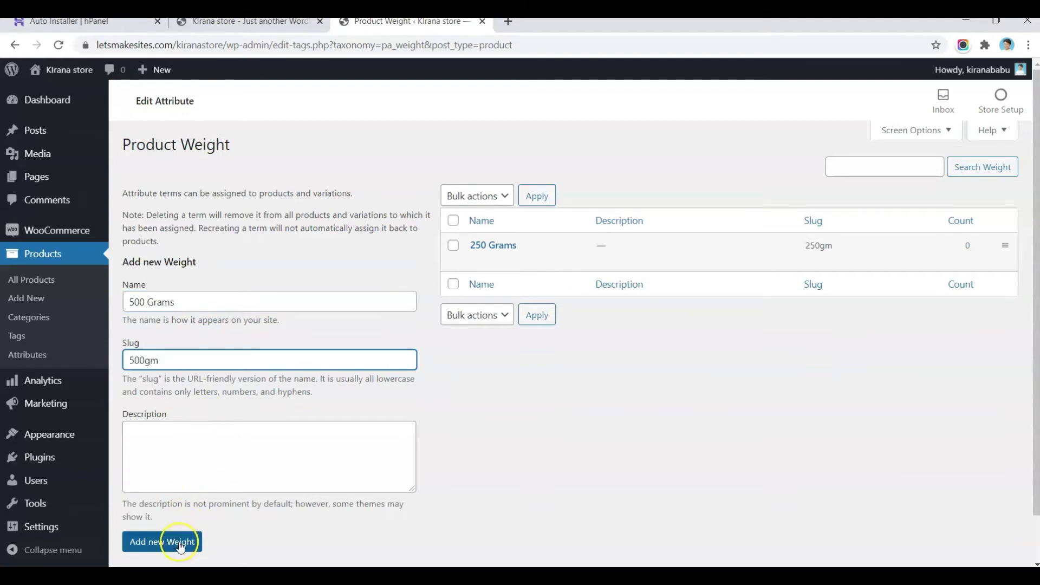
Step: Add Weight terms 1 KG (slug 1kg) and 5 KG (slug 5kg)
left_click(188, 307)
type("1 KG")
key("Tab")
type("1kg")
left_click(162, 542)
type("5 KG")
key("Tab")
type("5kg")
left_click(165, 495)
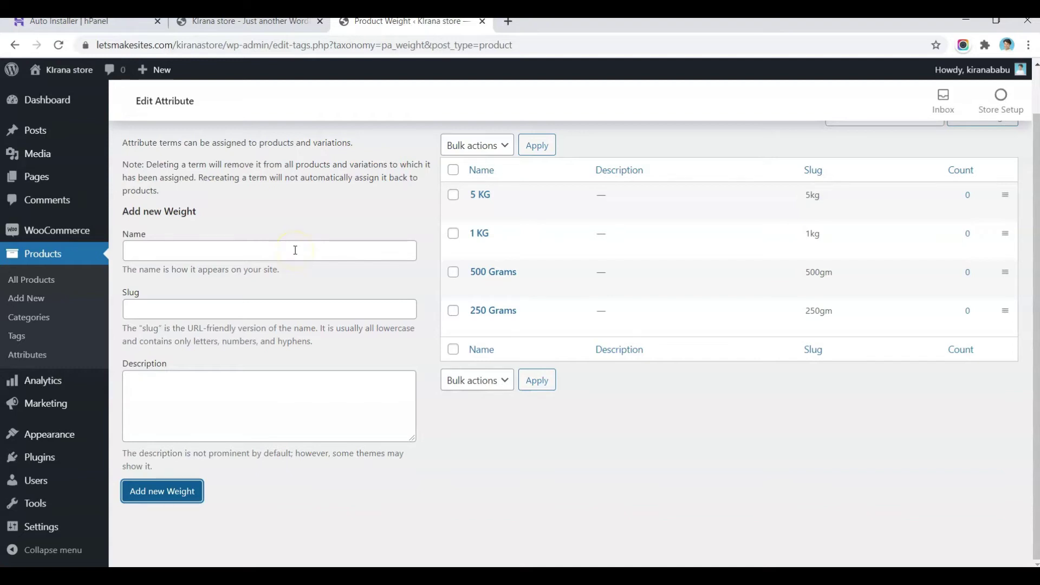
Step: Add Weight terms 1 Ltr and 5Ltr
left_click(295, 250)
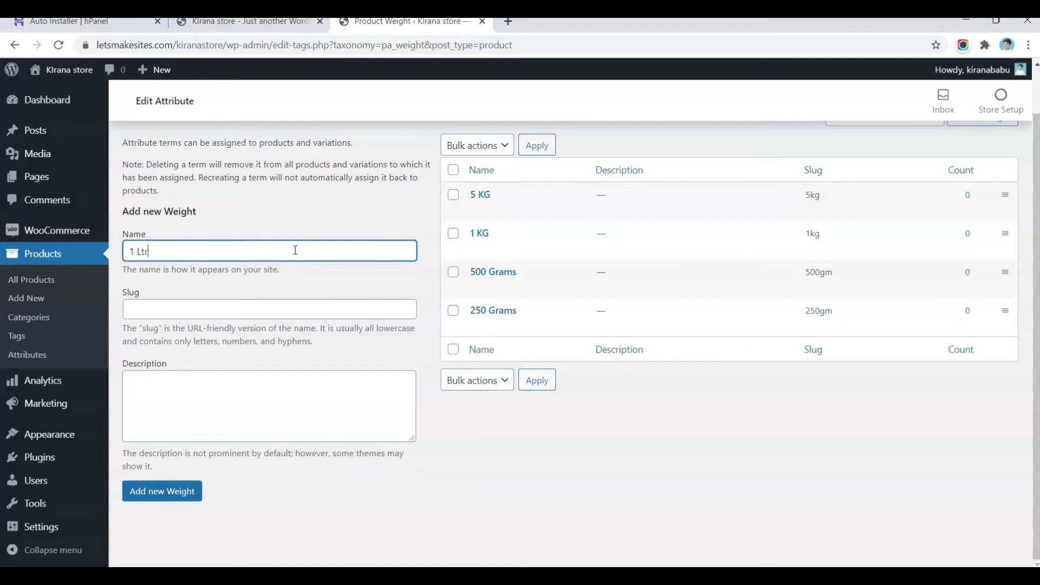
left_click(278, 319)
left_click(292, 310)
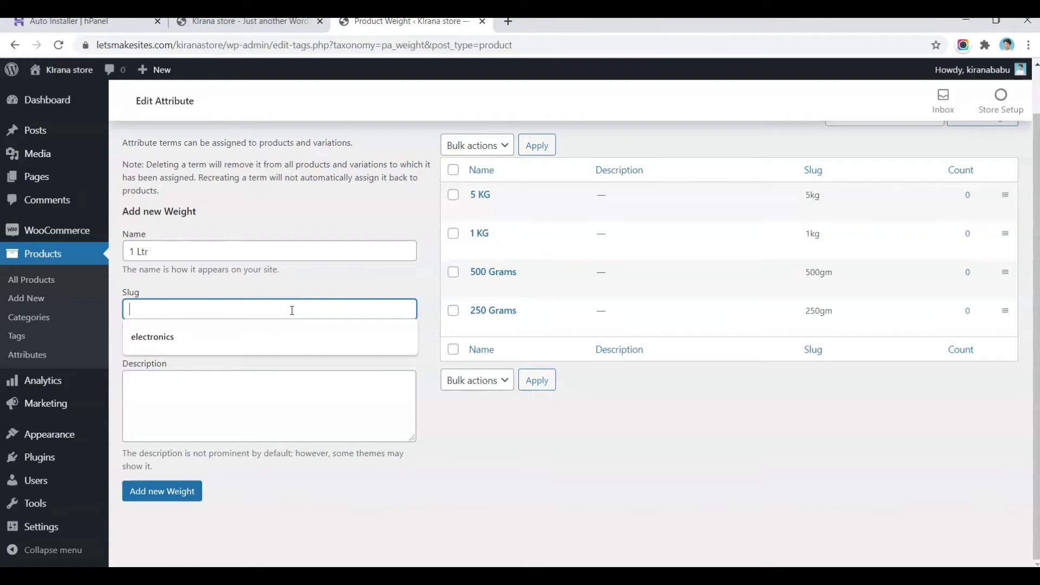
key("Return")
left_click(200, 248)
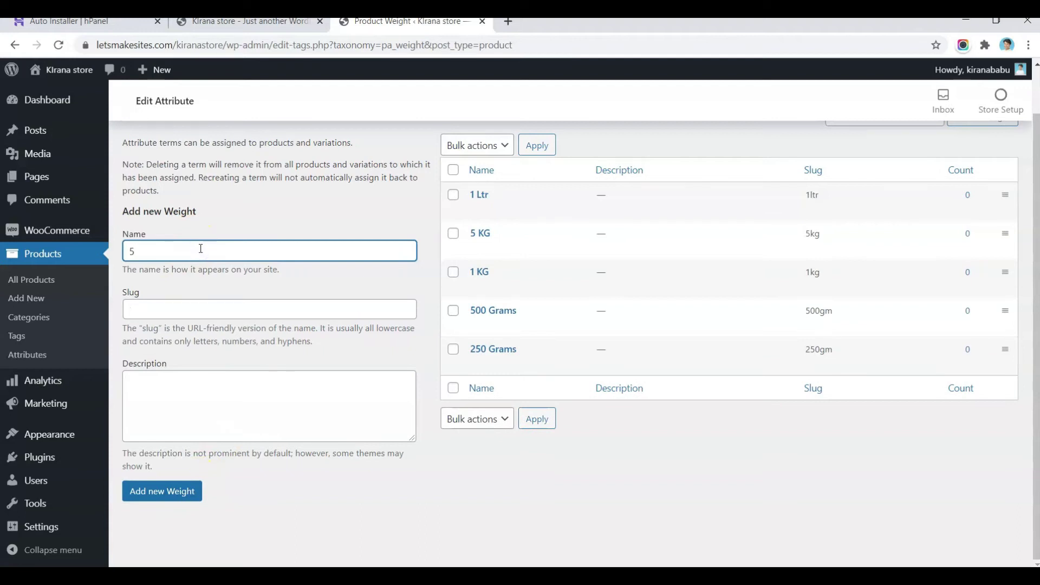
key("Tab")
key("Return")
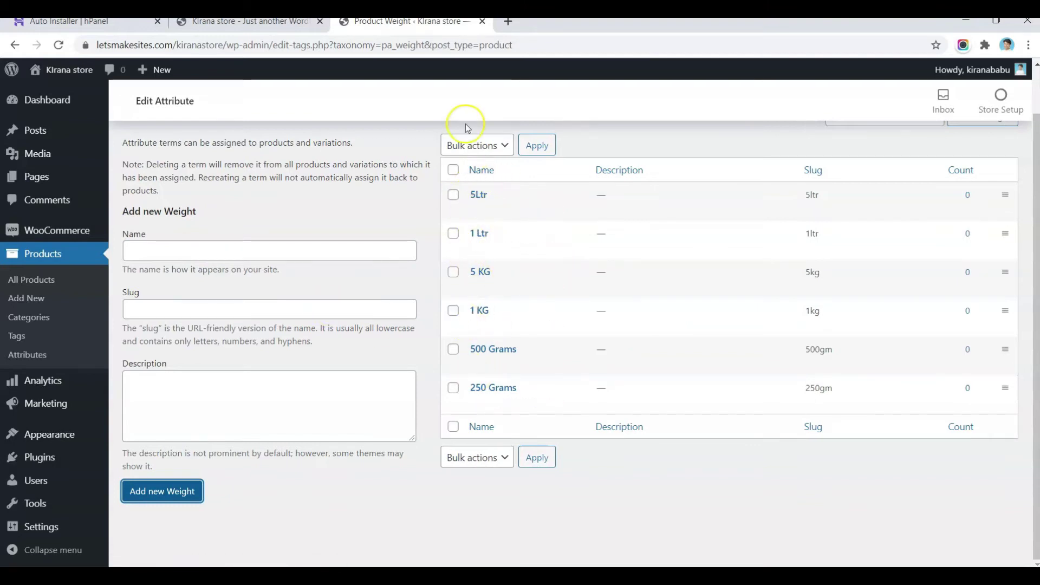
Step: Start a new product and paste in the name Cooking Oil copied from the demo store
left_click(24, 297)
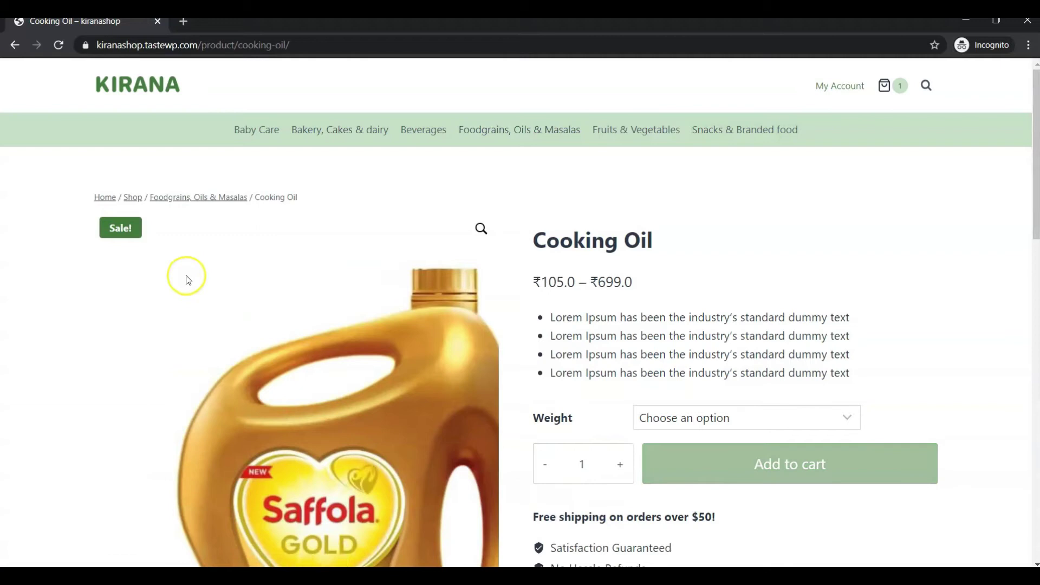
scroll(658, 302, "down", 1)
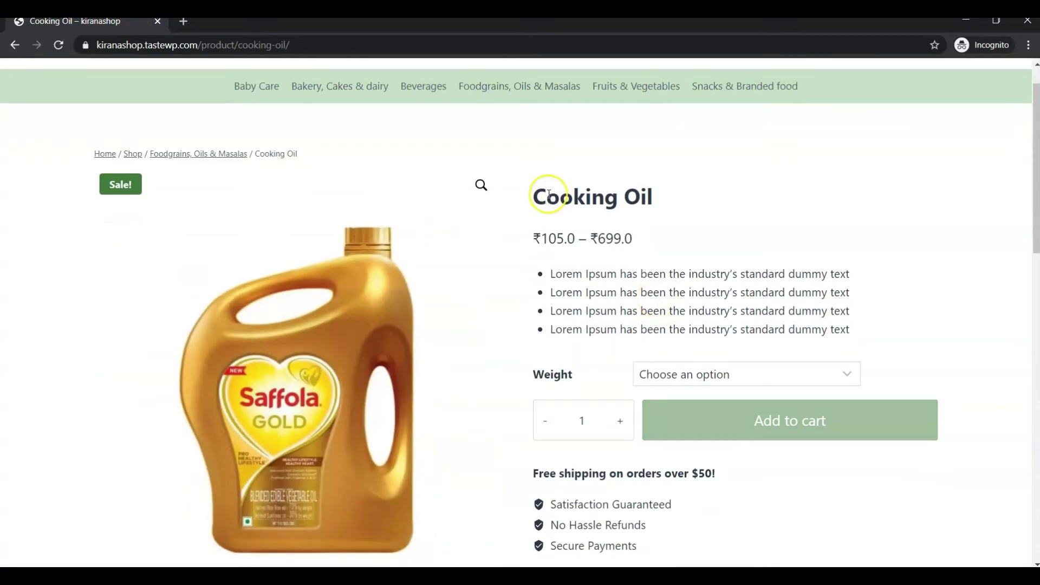
left_click_drag(534, 196, 660, 210)
key("ctrl+c")
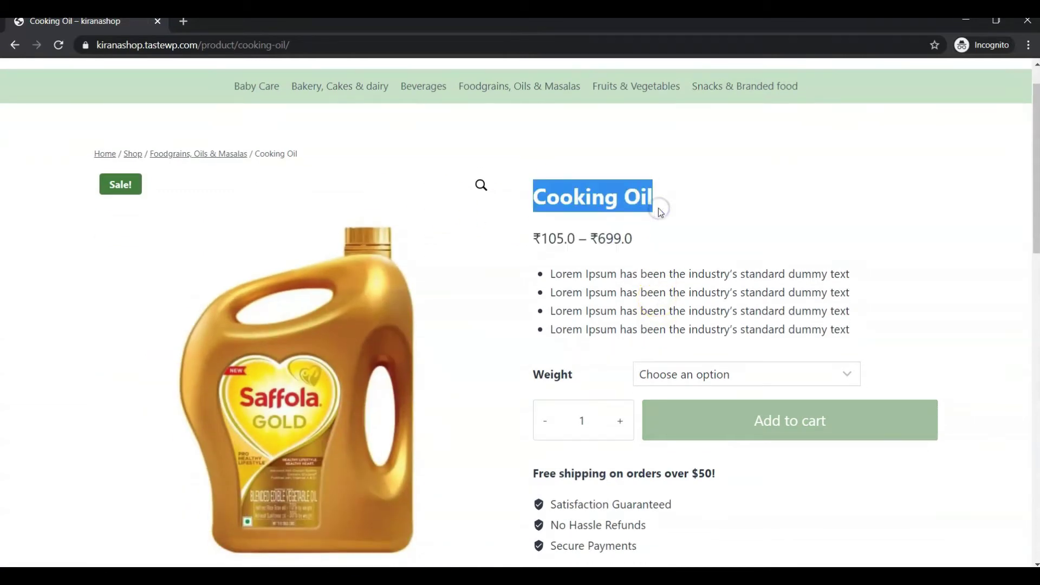
left_click(716, 365)
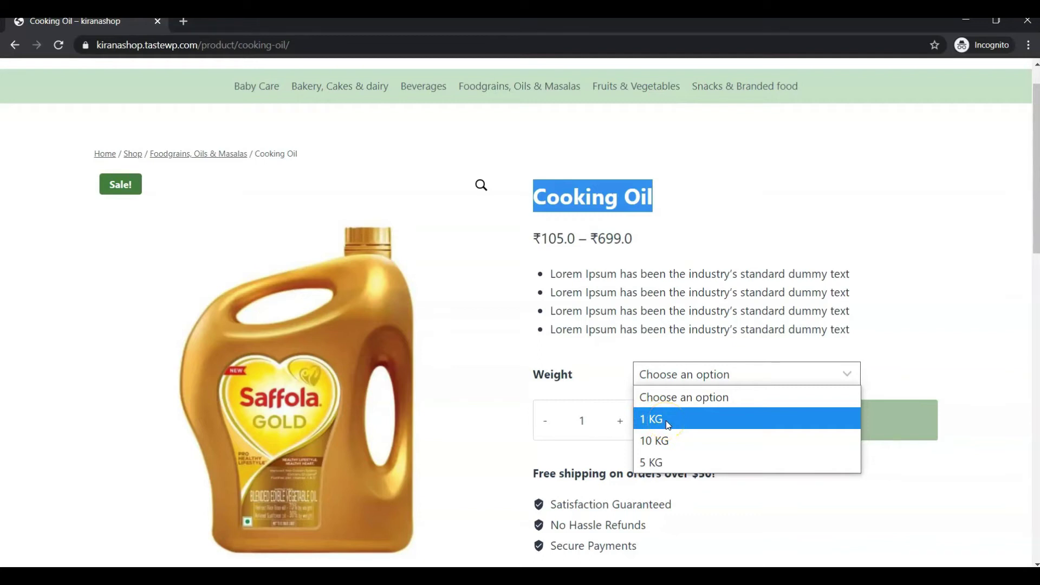
left_click(667, 423)
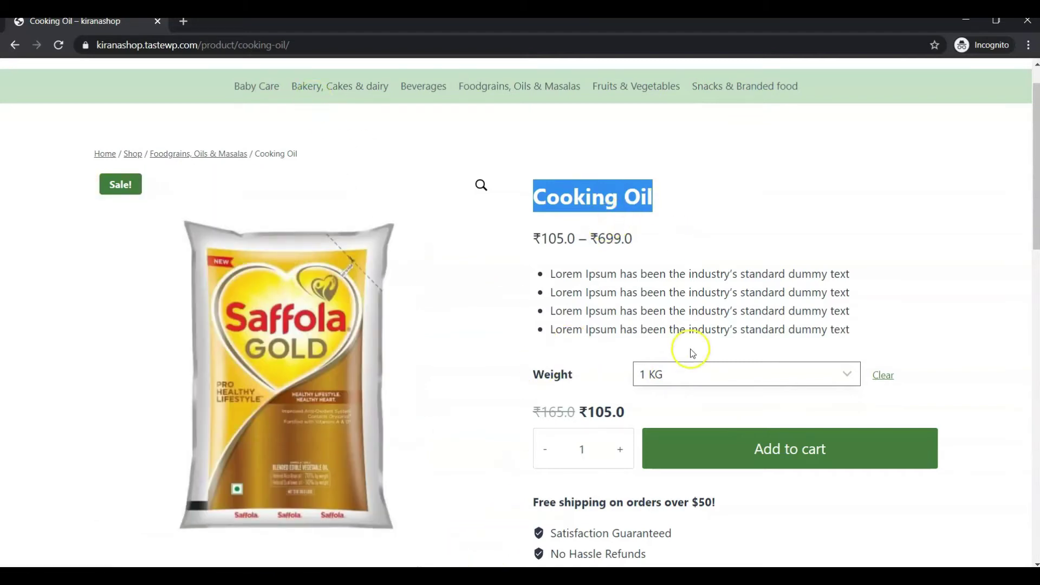
key("alt+Tab")
key("ctrl+v")
Step: Copy the Cooking Oil page's Lorem Ipsum text into the product description
left_click(435, 285)
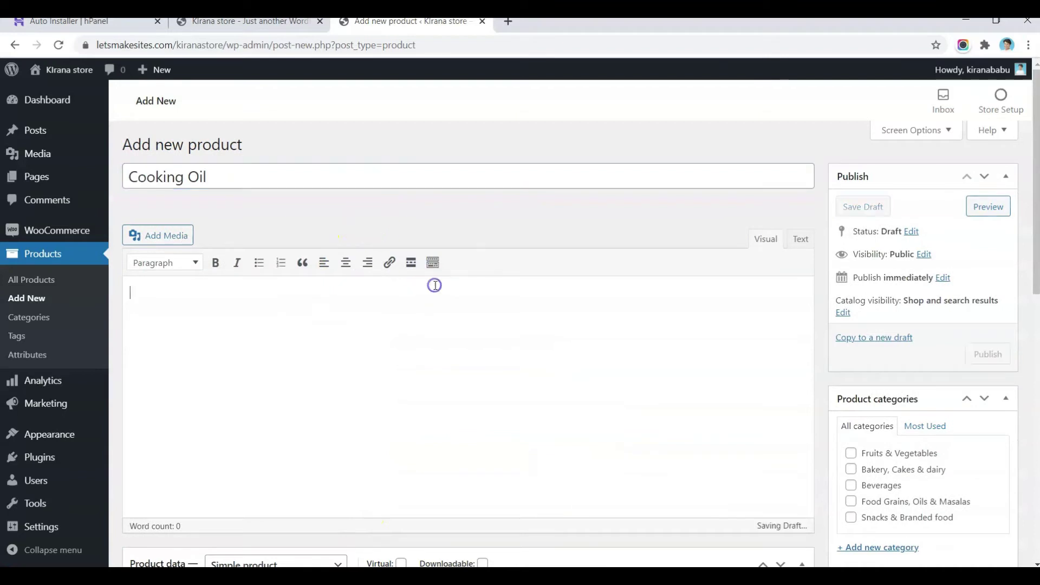
key("alt+Tab")
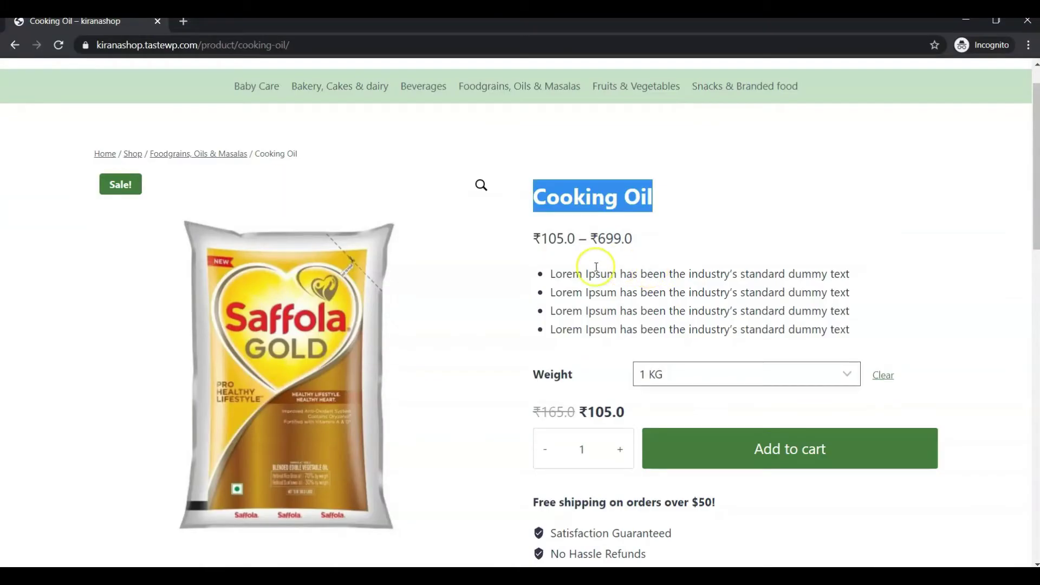
left_click(550, 274)
left_click_drag(550, 273, 837, 328)
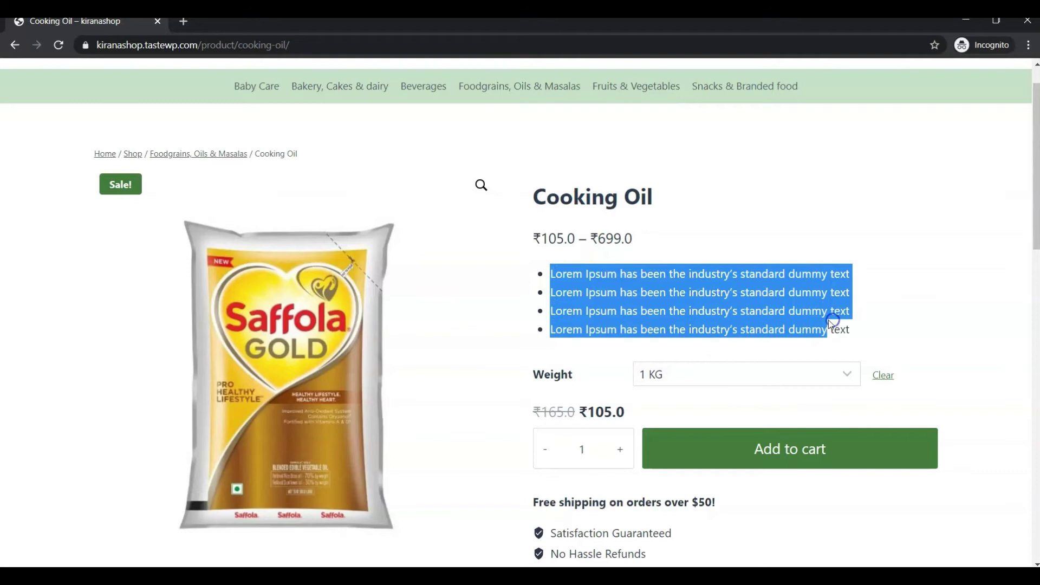
scroll(827, 320, "down", 7)
scroll(305, 347, "down", 2)
left_click_drag(94, 373, 569, 443)
key("ctrl+c")
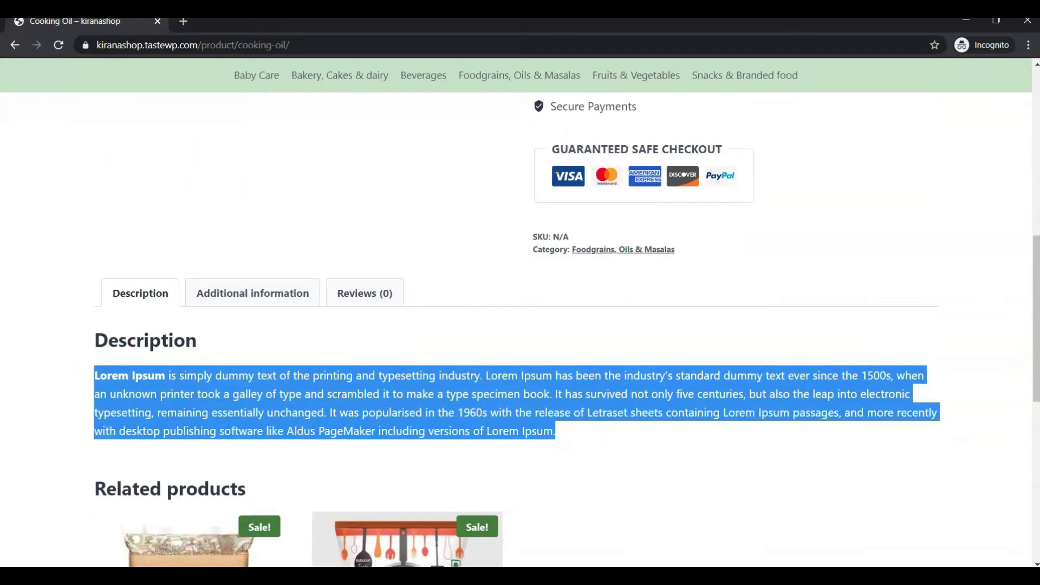
key("alt+Tab")
key("ctrl+v")
Step: Paste the four Lorem Ipsum bullet lines into the short description
scroll(371, 341, "down", 8)
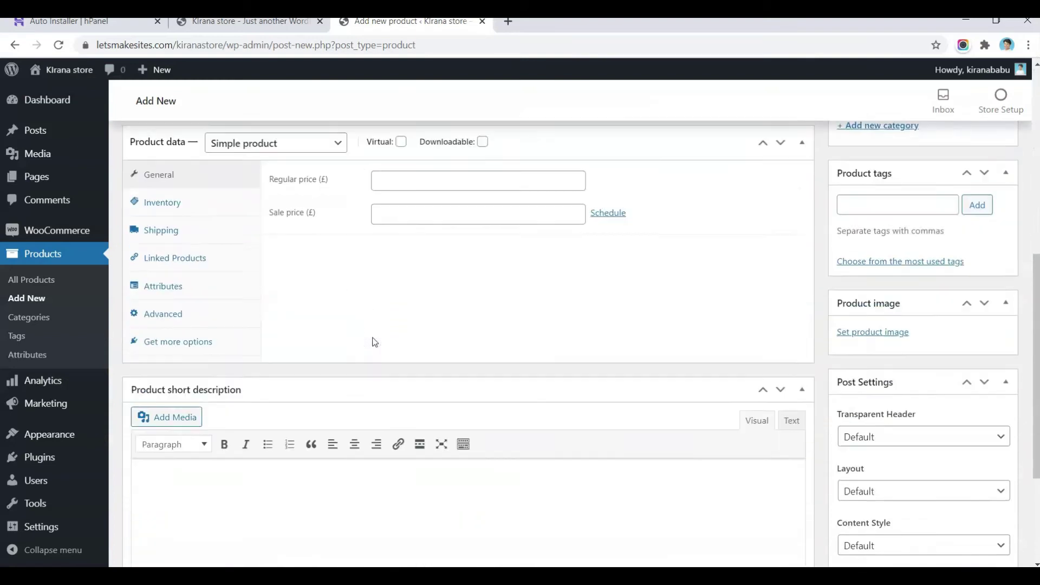
scroll(373, 342, "down", 3)
left_click(337, 386)
key("alt+Tab")
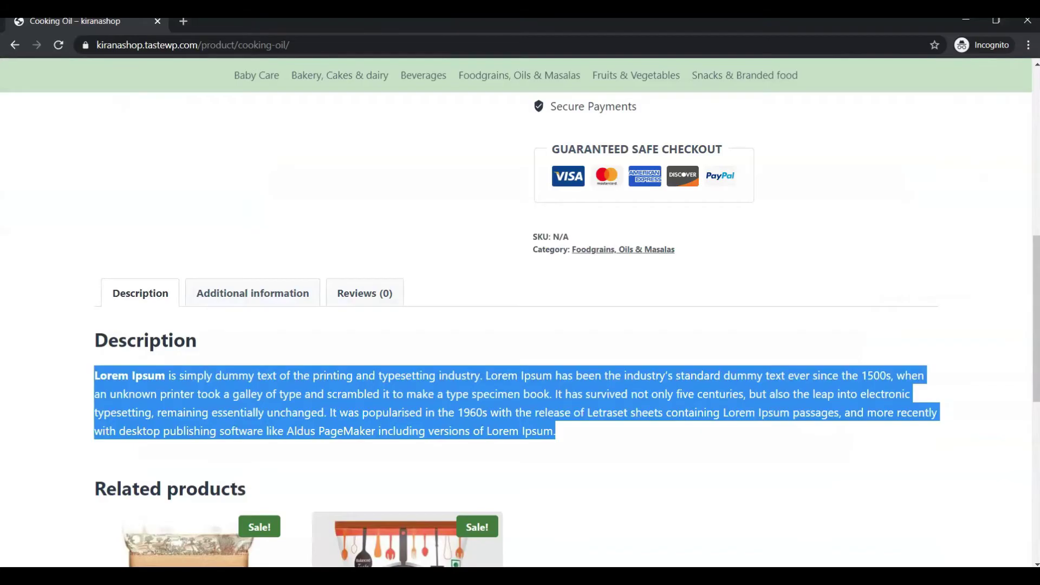
scroll(645, 259, "up", 8)
left_click_drag(550, 222, 857, 269)
key("ctrl+c")
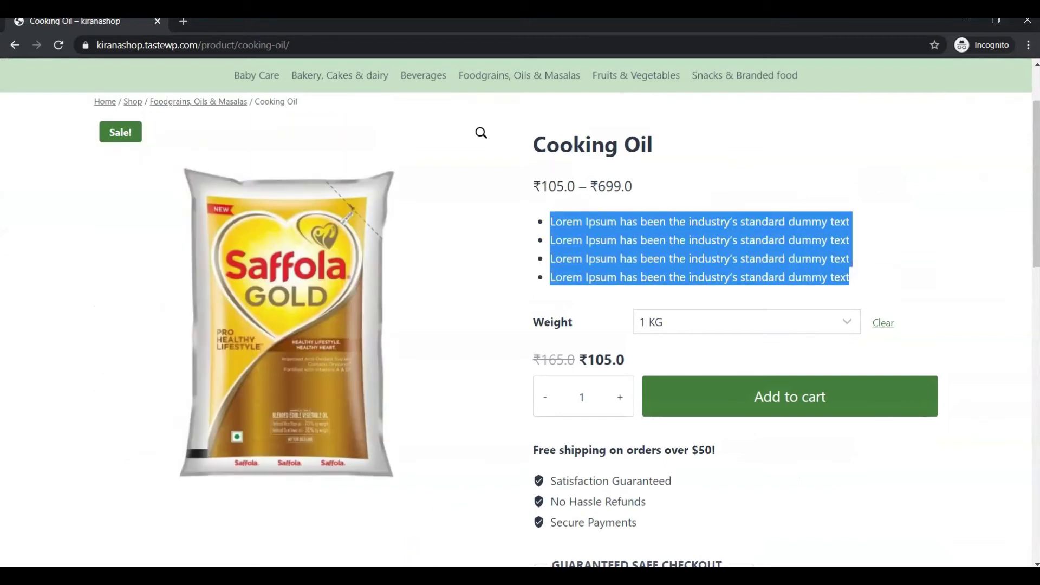
key("alt+Tab")
key("ctrl+v")
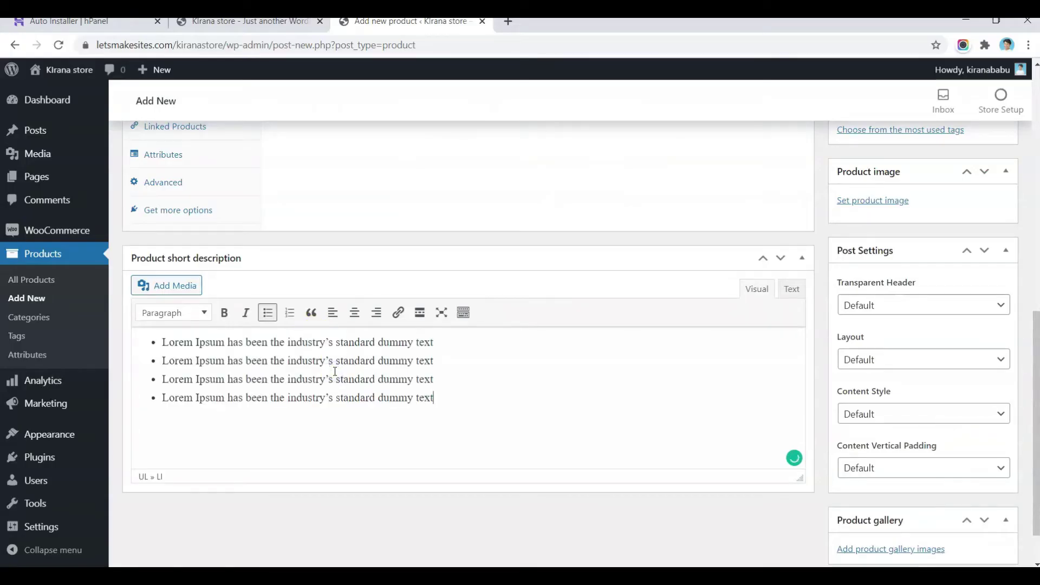
scroll(335, 374, "up", 5)
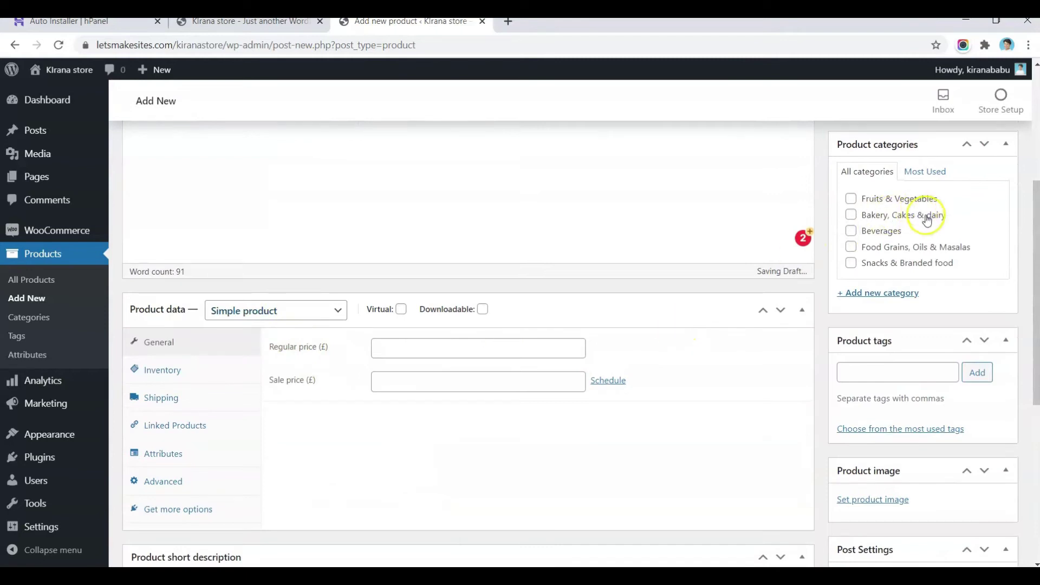
Step: Assign the Food Grains, Oils & Masalas category and set the oil bottle as product image
left_click(852, 248)
scroll(945, 271, "down", 4)
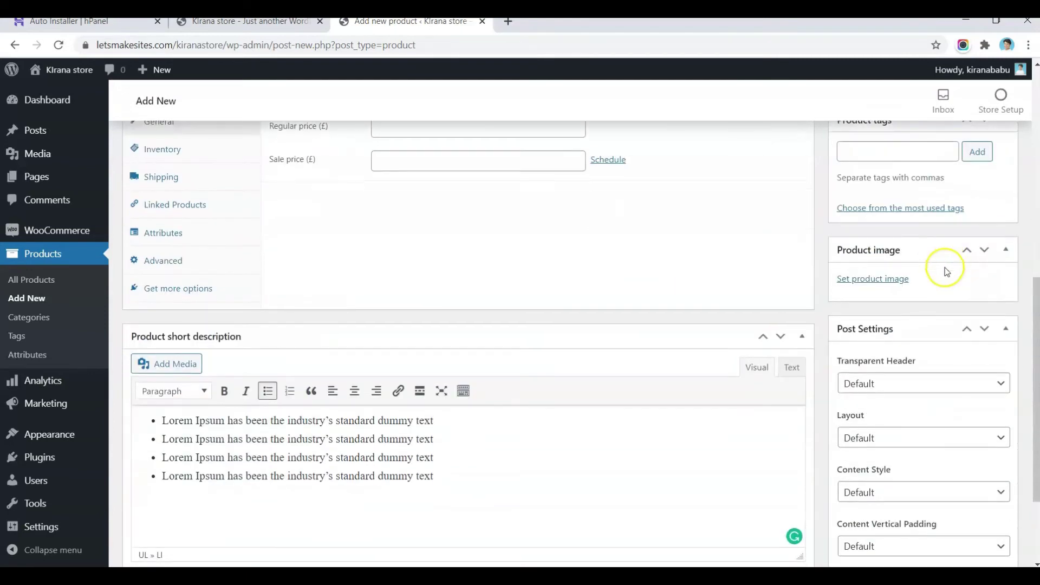
left_click(873, 277)
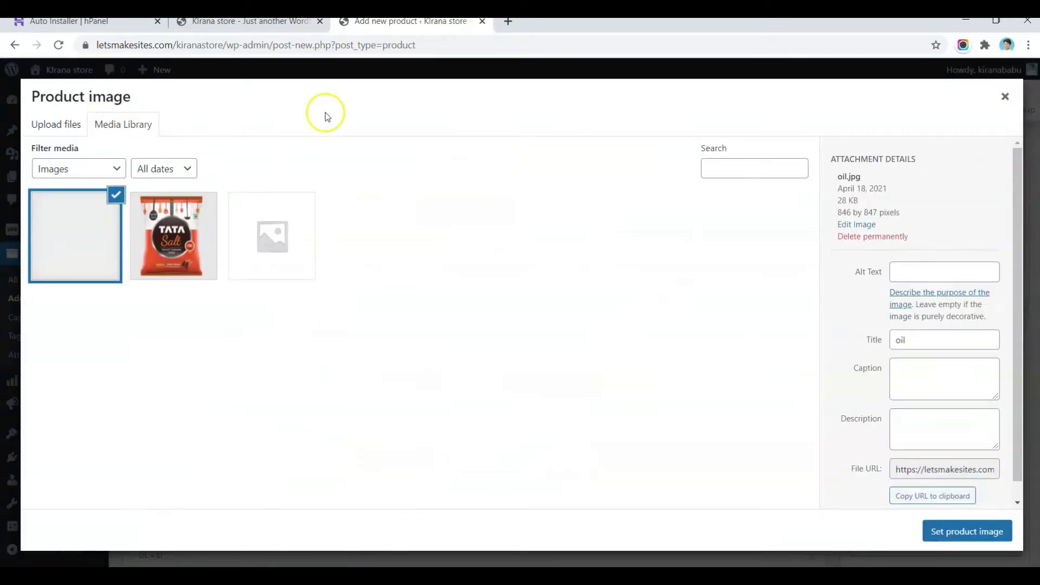
left_click(970, 531)
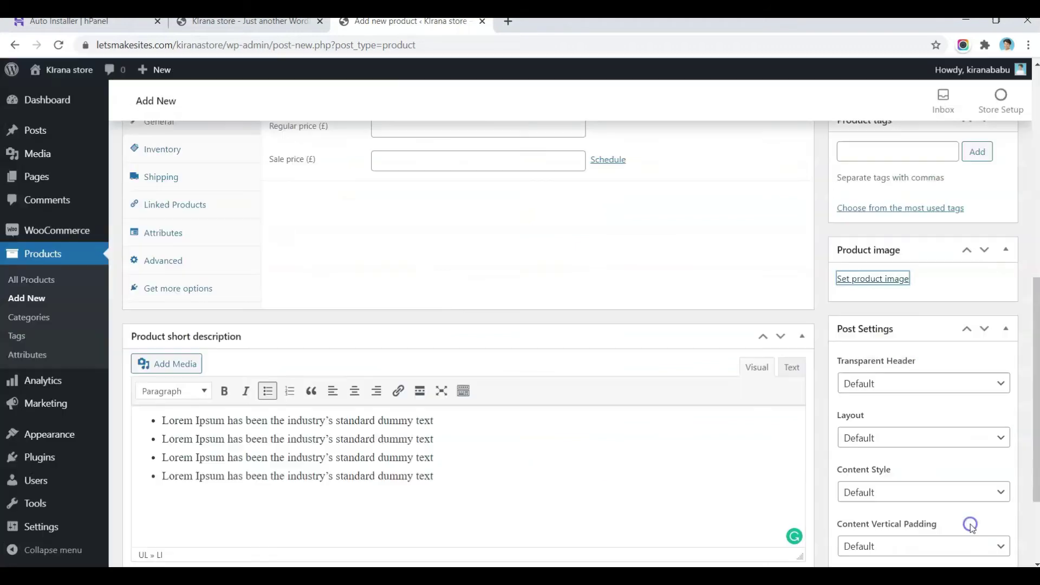
Step: Change the product type to Variable product
scroll(696, 363, "up", 4)
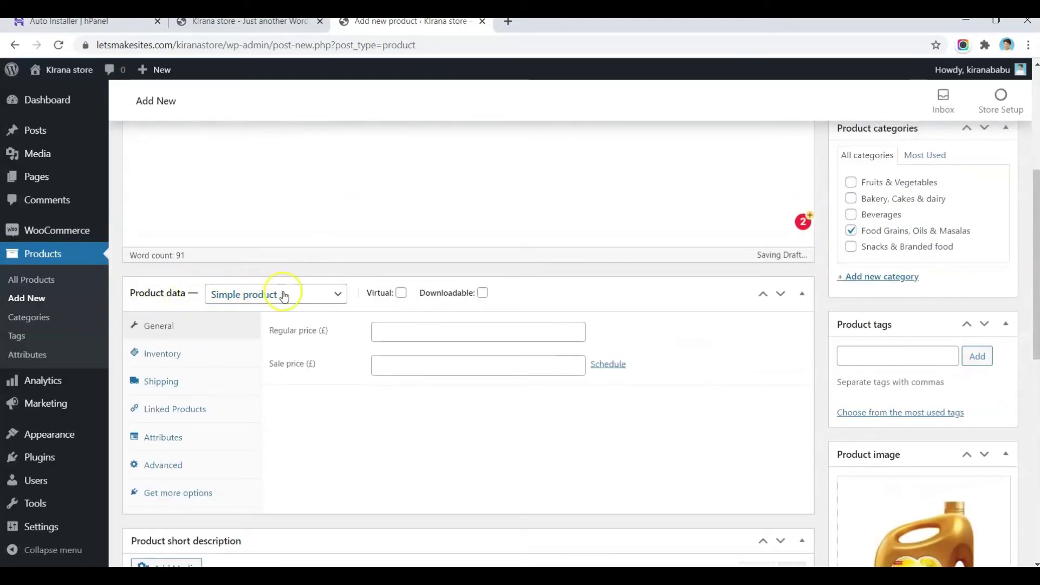
left_click(325, 303)
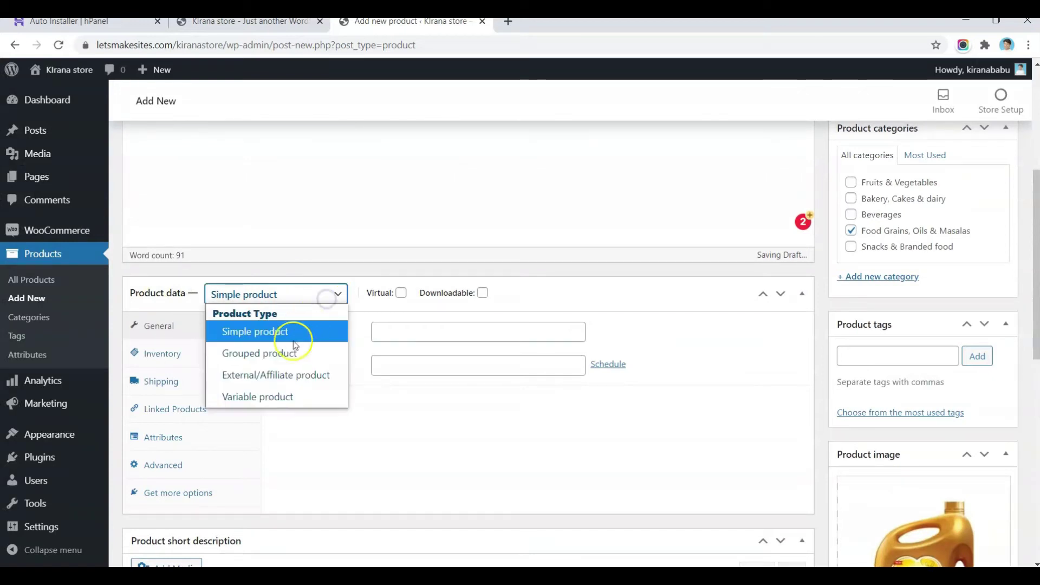
left_click(269, 399)
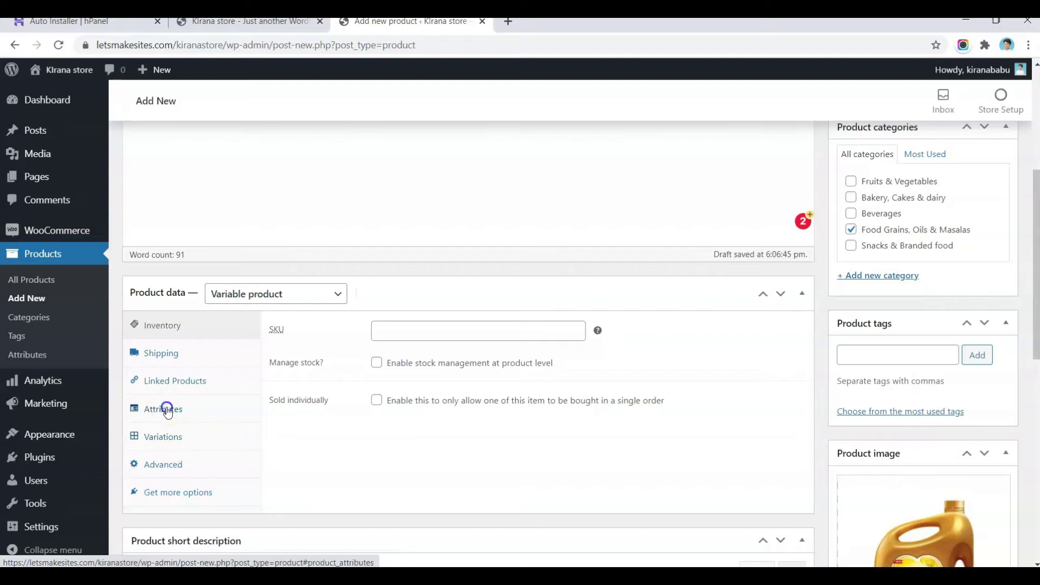
left_click(167, 410)
Step: Add the Weight attribute to the product with values 1 Ltr and 5Ltr
left_click(332, 327)
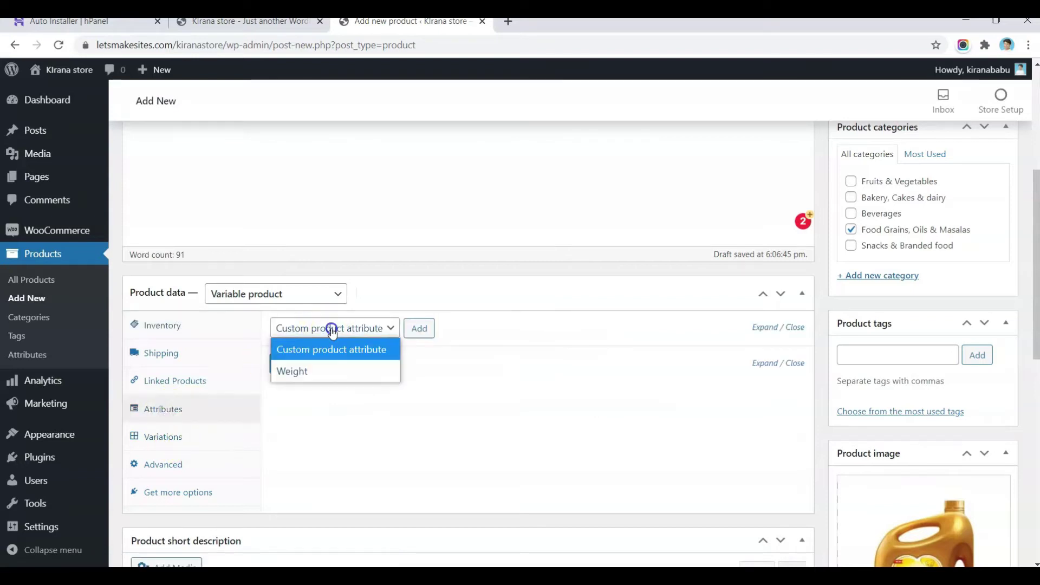
left_click(320, 370)
left_click(420, 331)
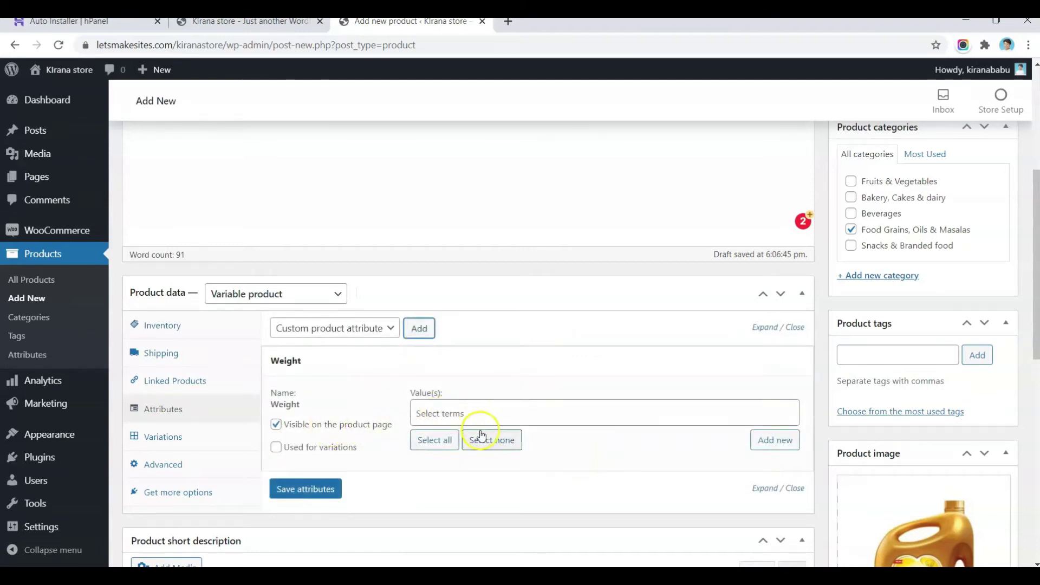
left_click(434, 413)
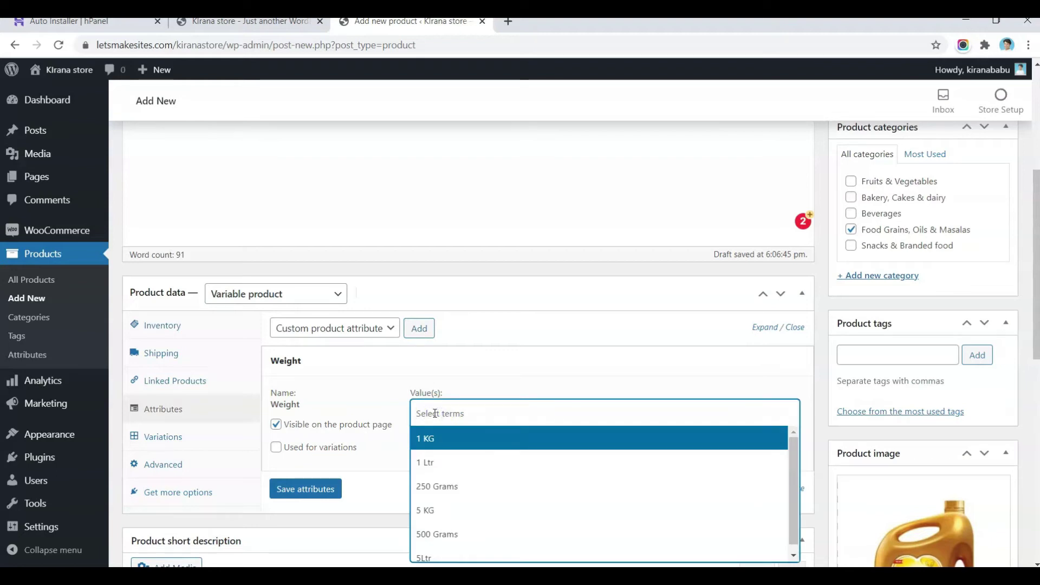
left_click(434, 462)
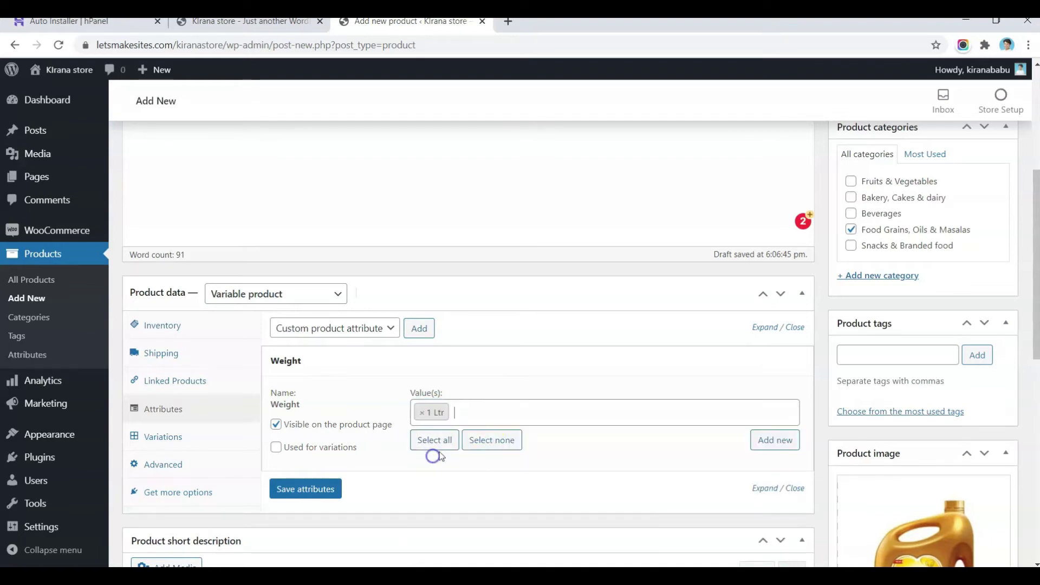
left_click(503, 417)
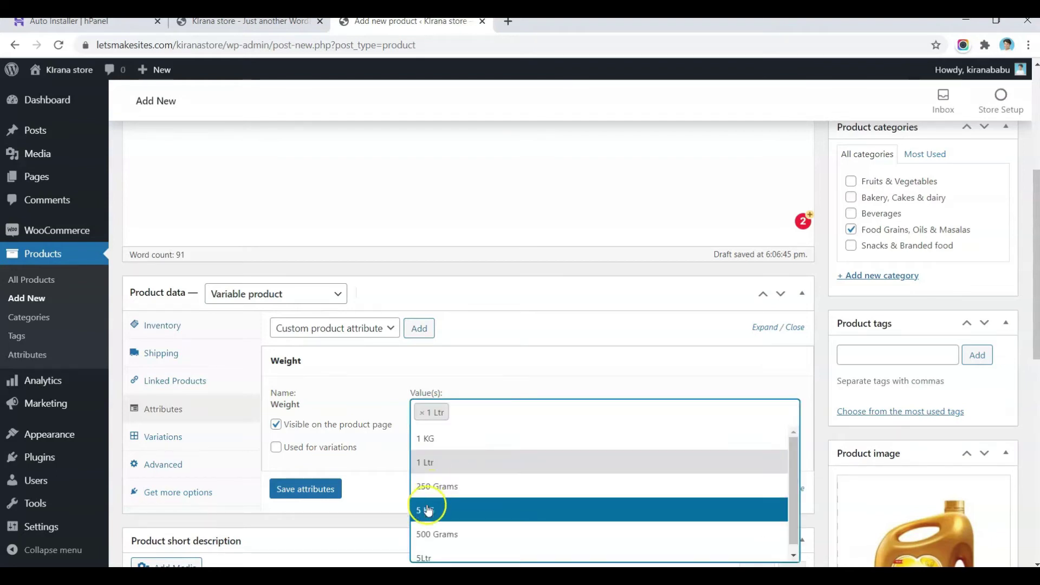
left_click(432, 556)
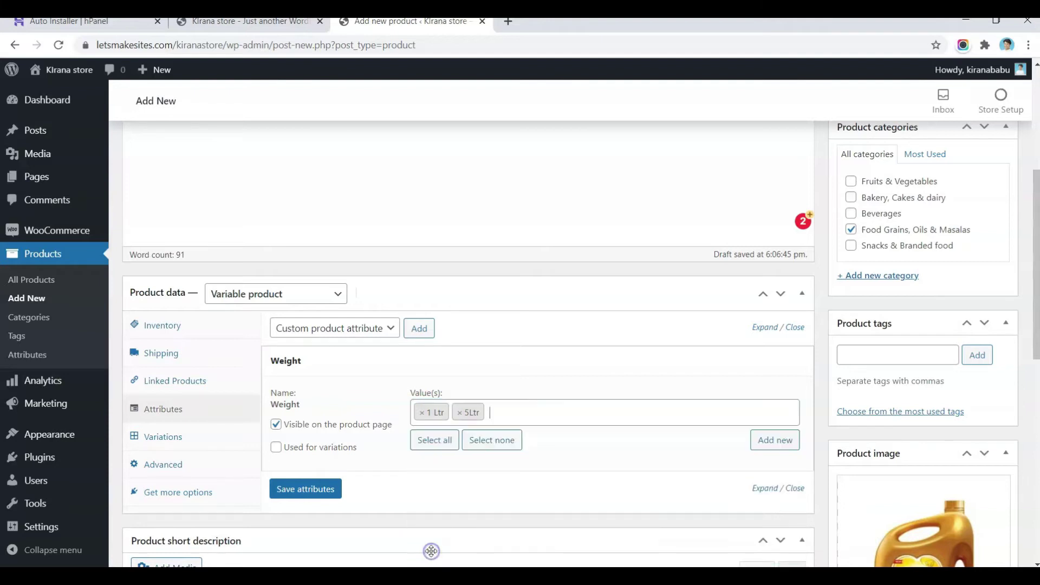
Step: Save the Weight attribute as used for variations and show the Variations section
left_click(552, 415)
scroll(553, 416, "down", 2)
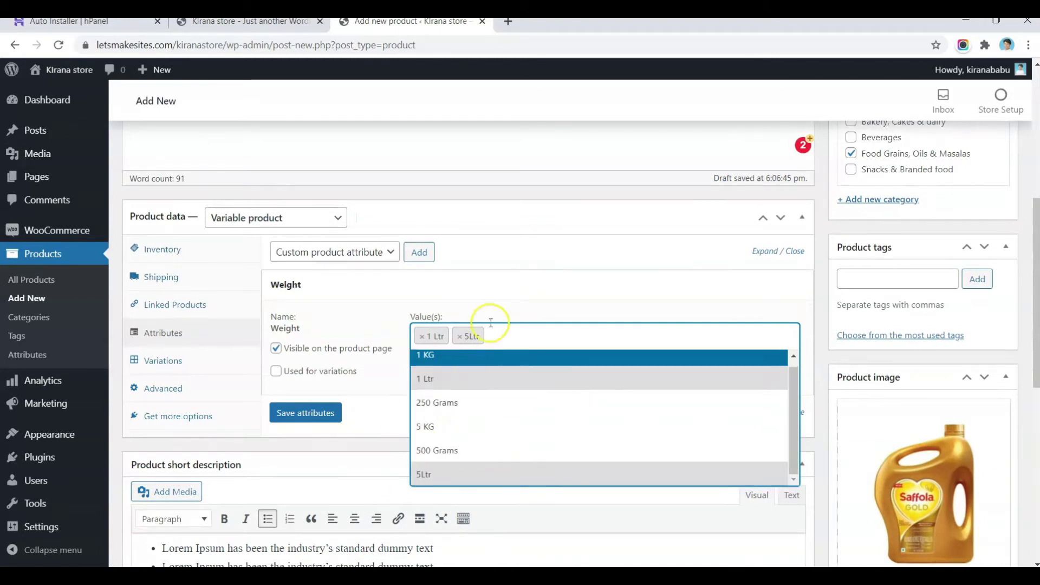
left_click(374, 435)
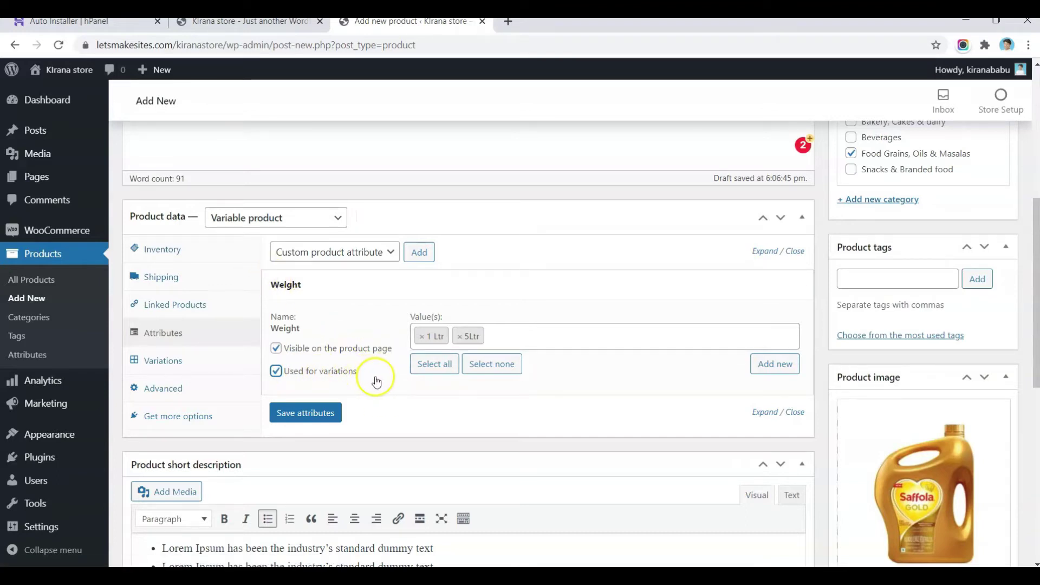
left_click(320, 417)
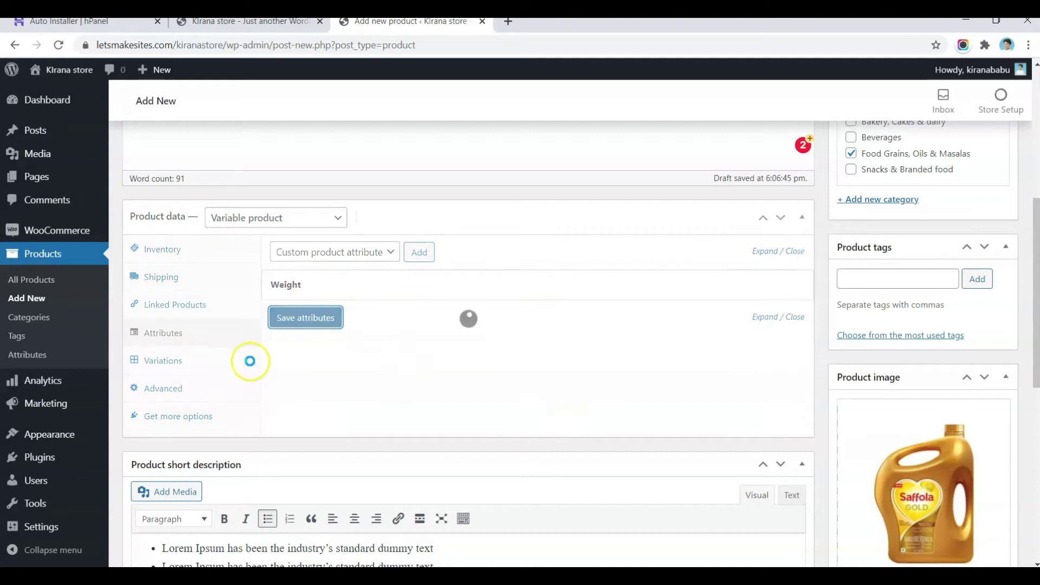
left_click(192, 364)
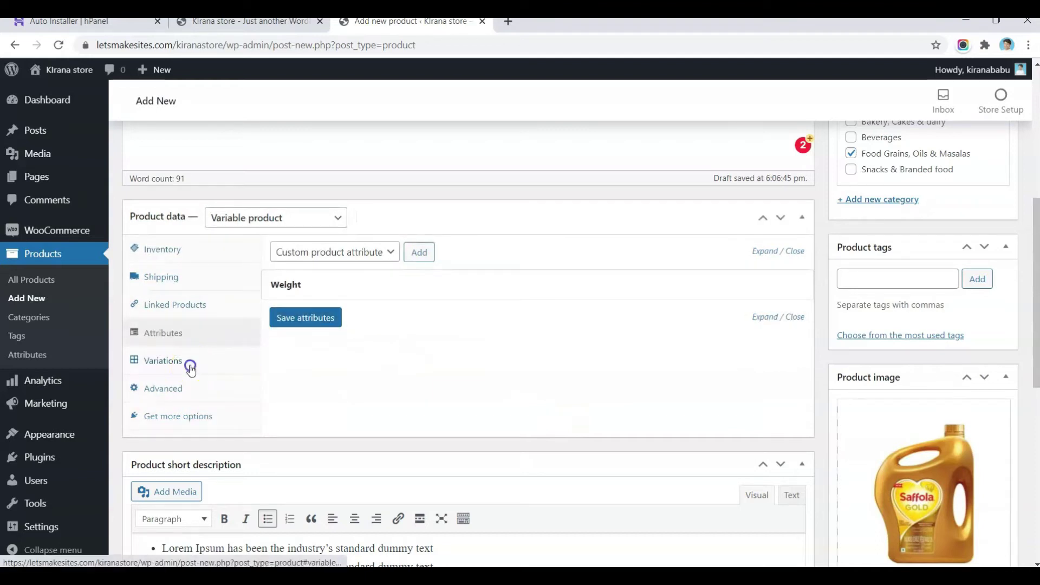
left_click(473, 254)
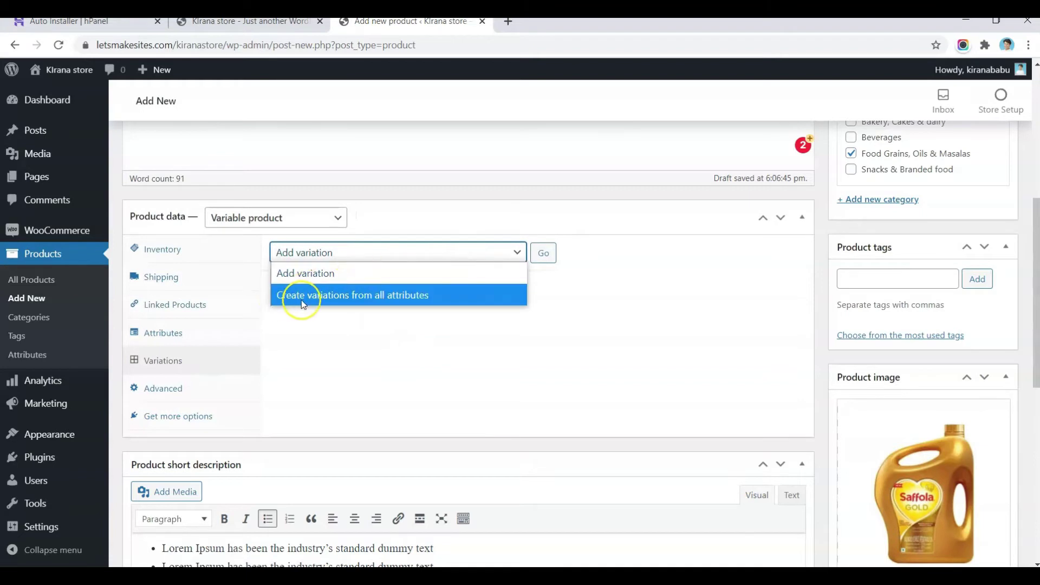
Step: Create the 1 Ltr and 5Ltr variations from all attributes and confirm the two added
left_click(406, 295)
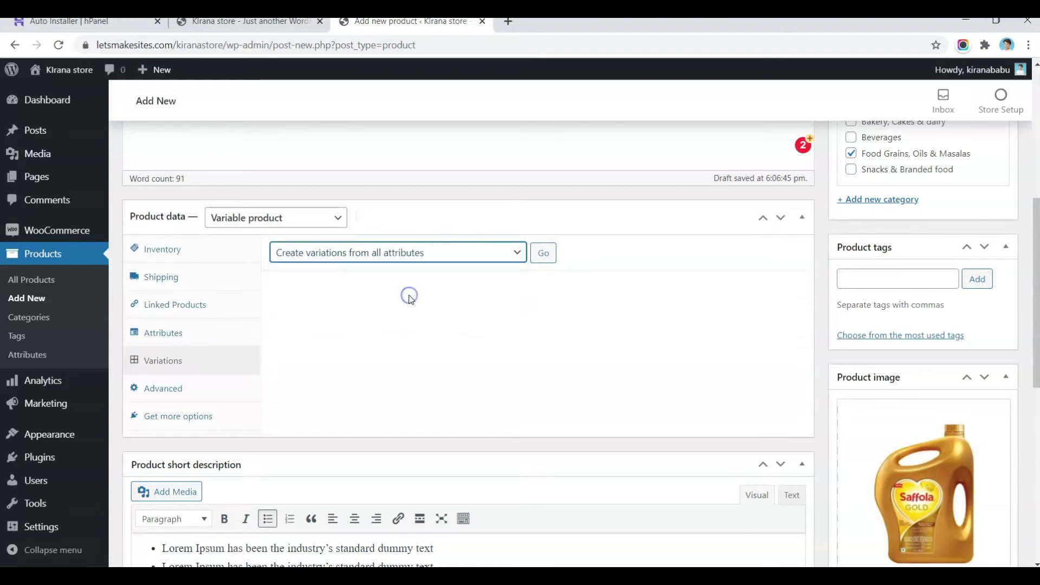
left_click(554, 257)
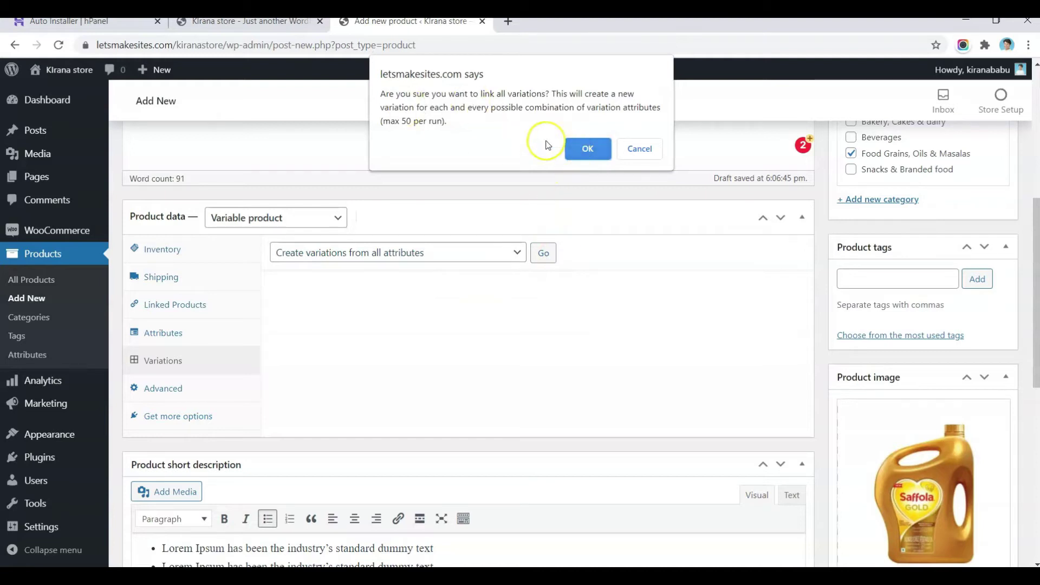
left_click(594, 147)
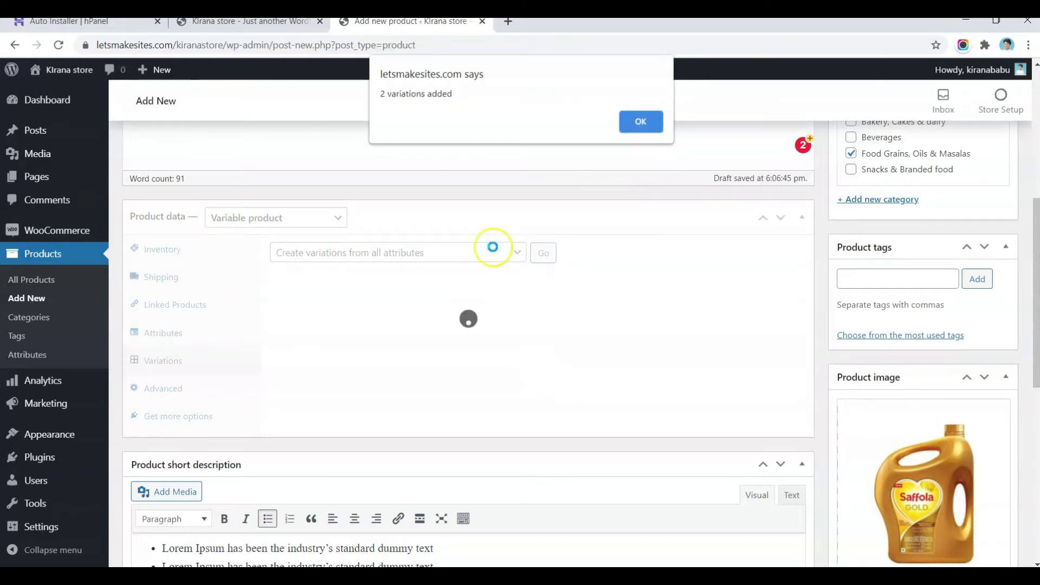
left_click(635, 121)
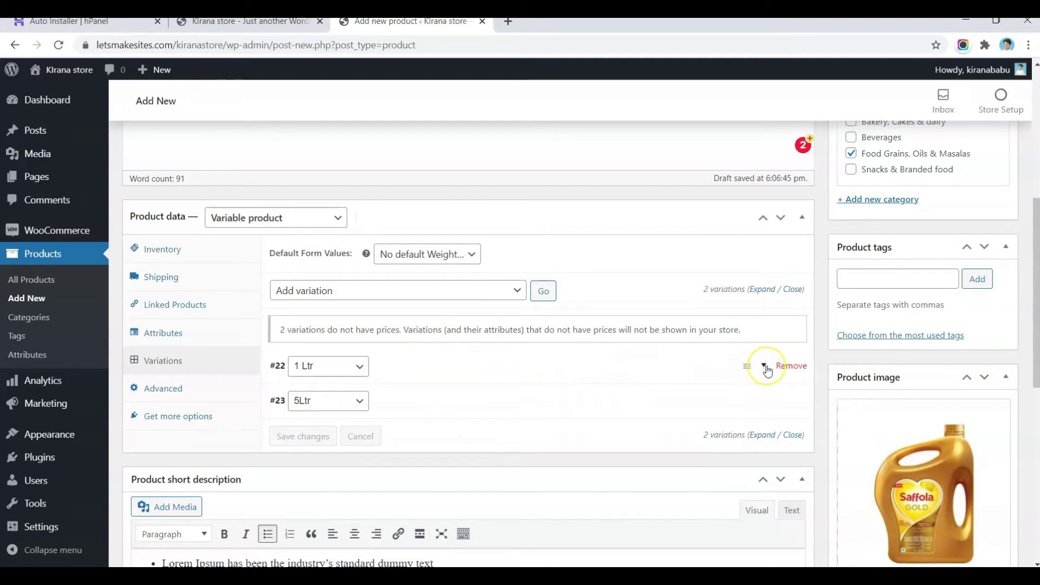
Step: Upload oil-1l and set it as the 1 Ltr variation's image
left_click(765, 367)
scroll(429, 398, "down", 2)
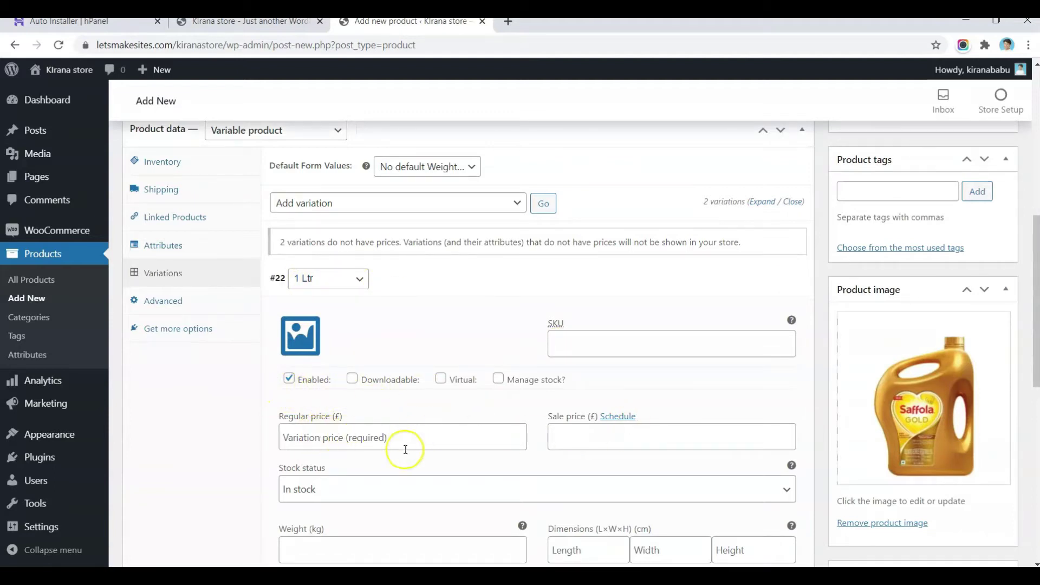
scroll(379, 490, "down", 2)
scroll(403, 476, "down", 2)
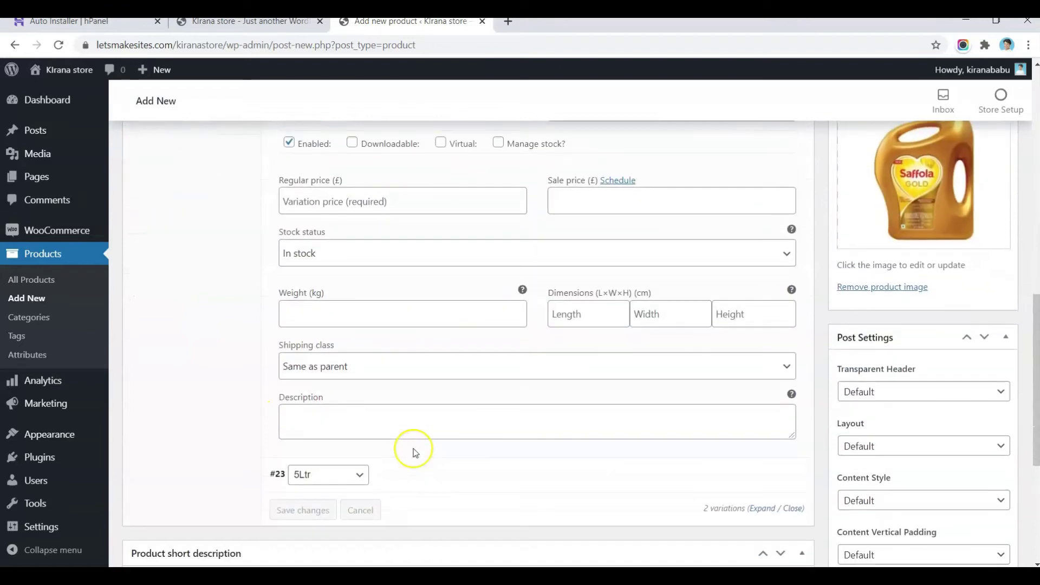
scroll(414, 450, "up", 4)
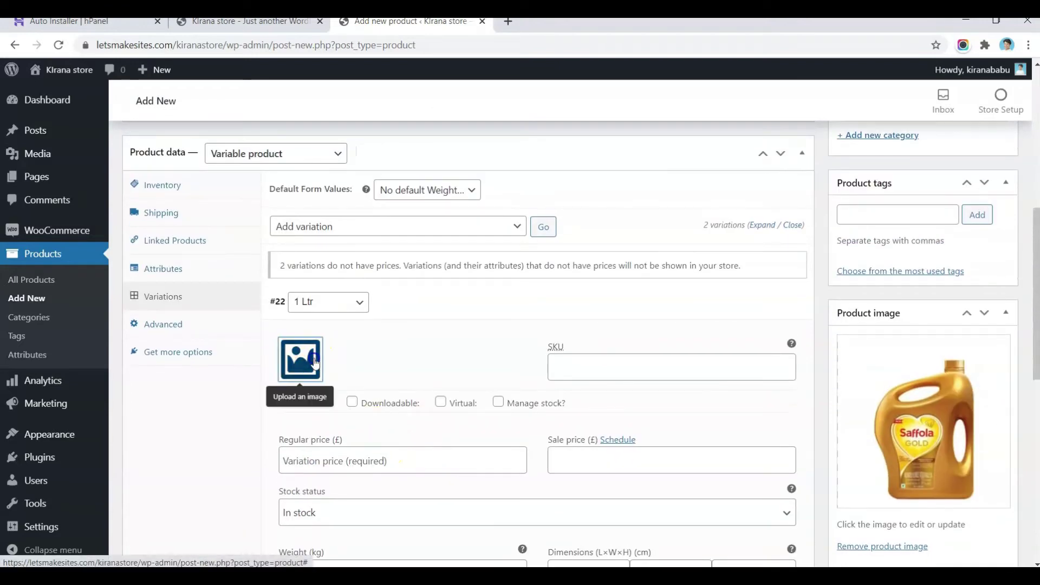
left_click(315, 362)
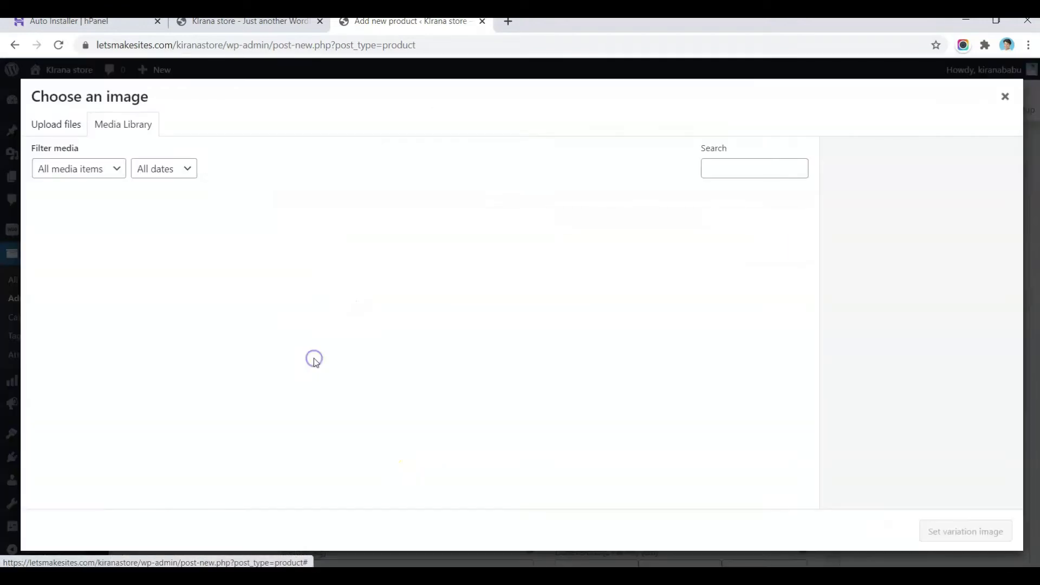
left_click(74, 130)
left_click(513, 320)
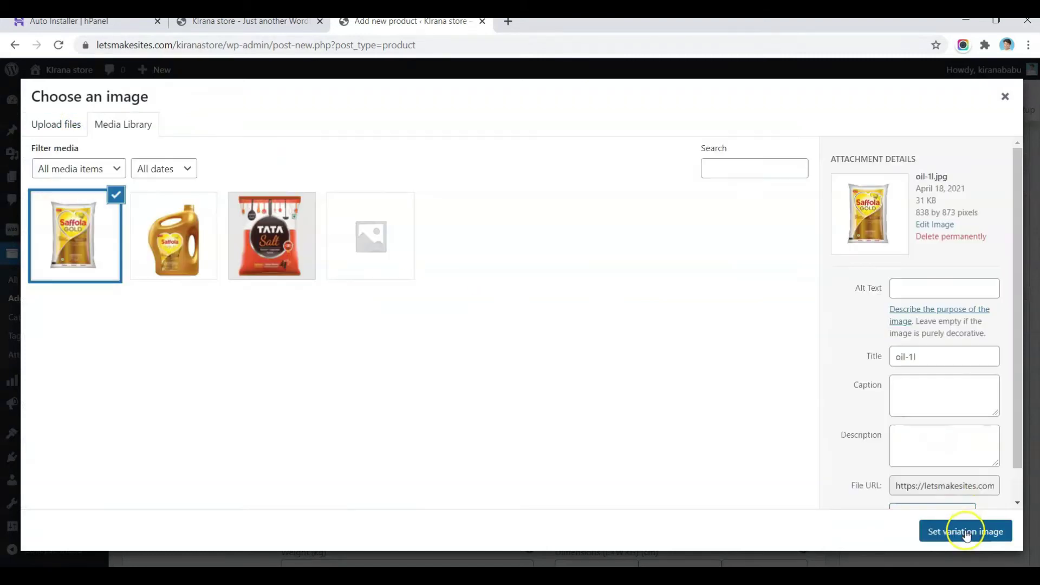
left_click(966, 532)
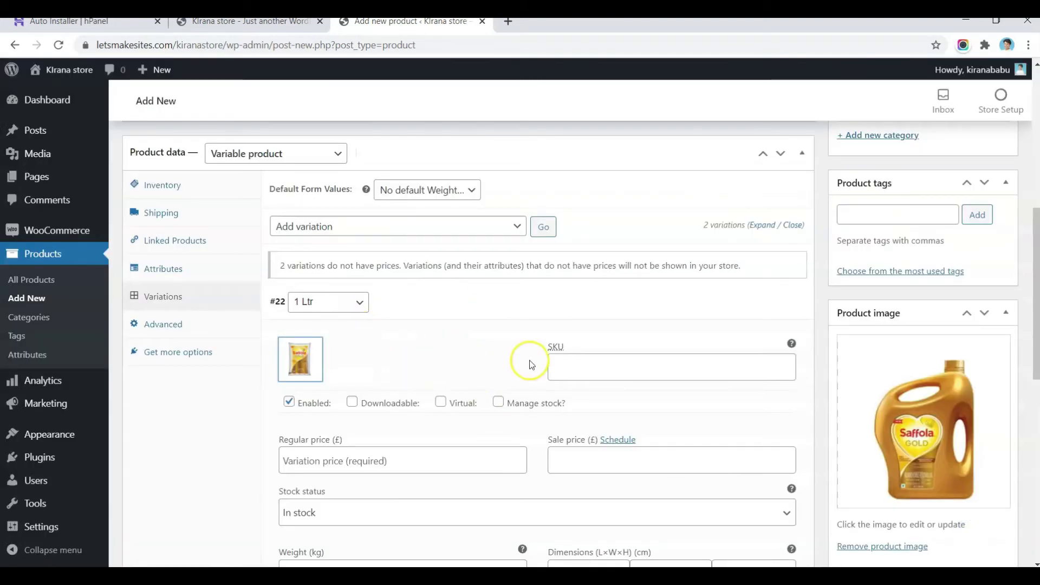
Step: Price the 1 Ltr variation at 165 with sale price 149, then expand the 5Ltr variation
scroll(530, 363, "down", 3)
left_click(344, 279)
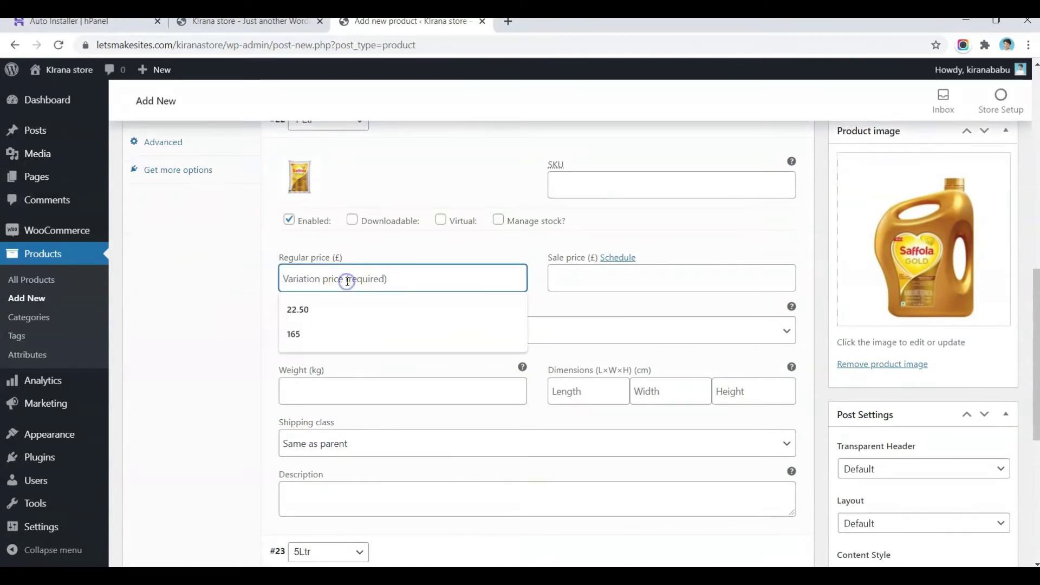
left_click(308, 328)
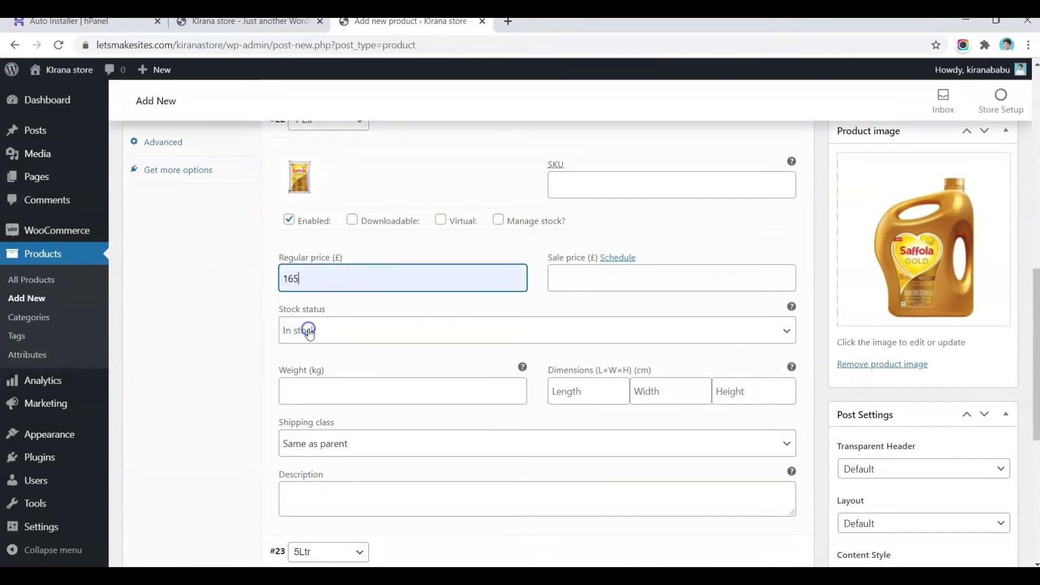
left_click(573, 285)
type("1499")
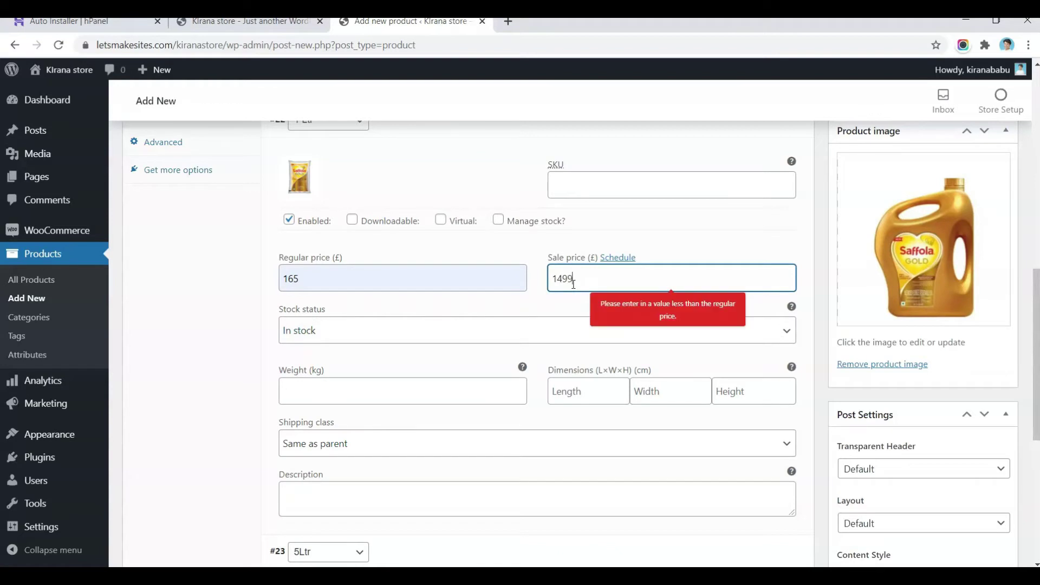
scroll(574, 287, "down", 1)
key("BackSpace")
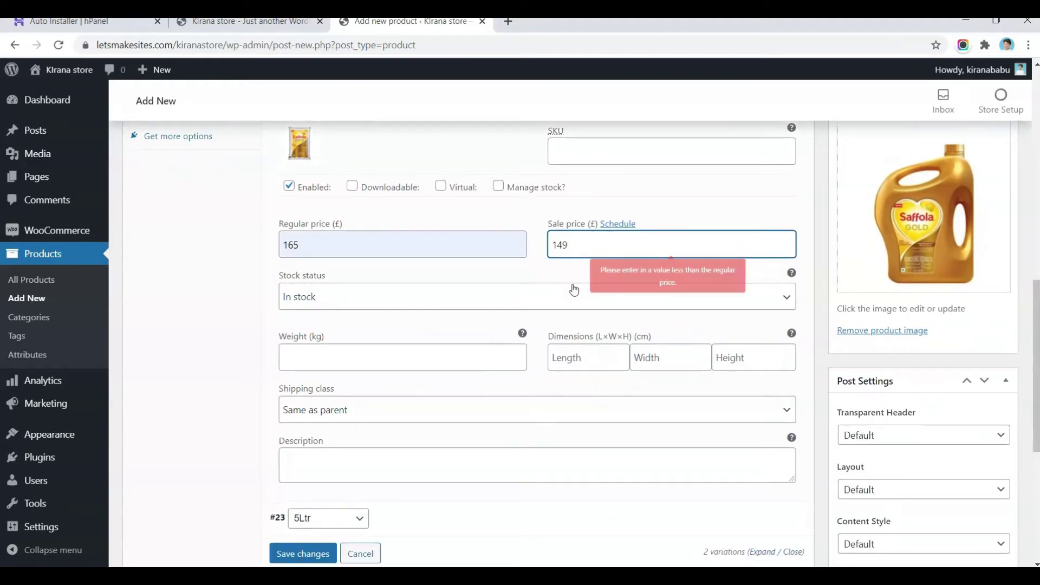
scroll(574, 287, "down", 2)
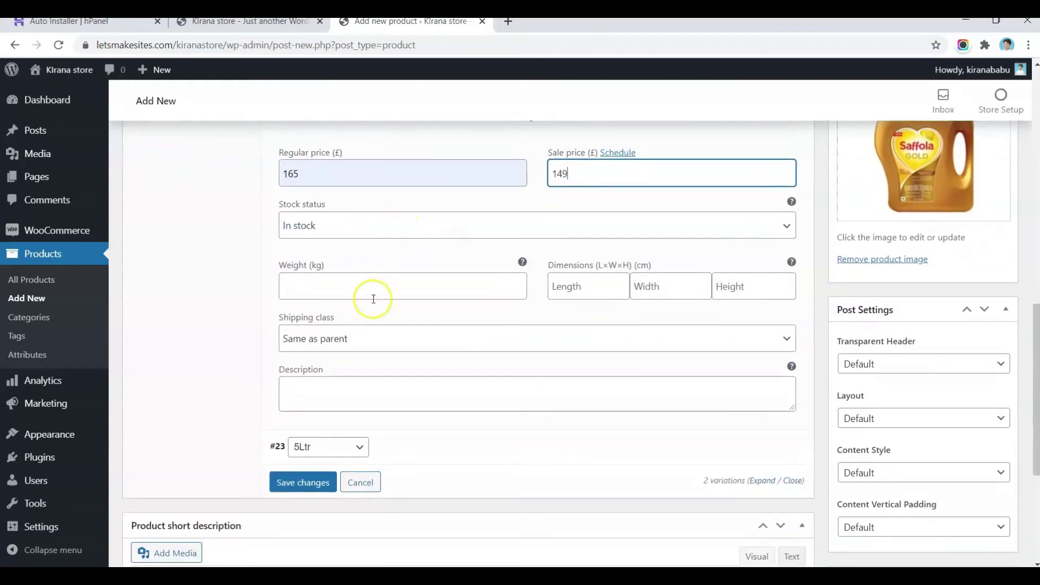
scroll(424, 262, "down", 5)
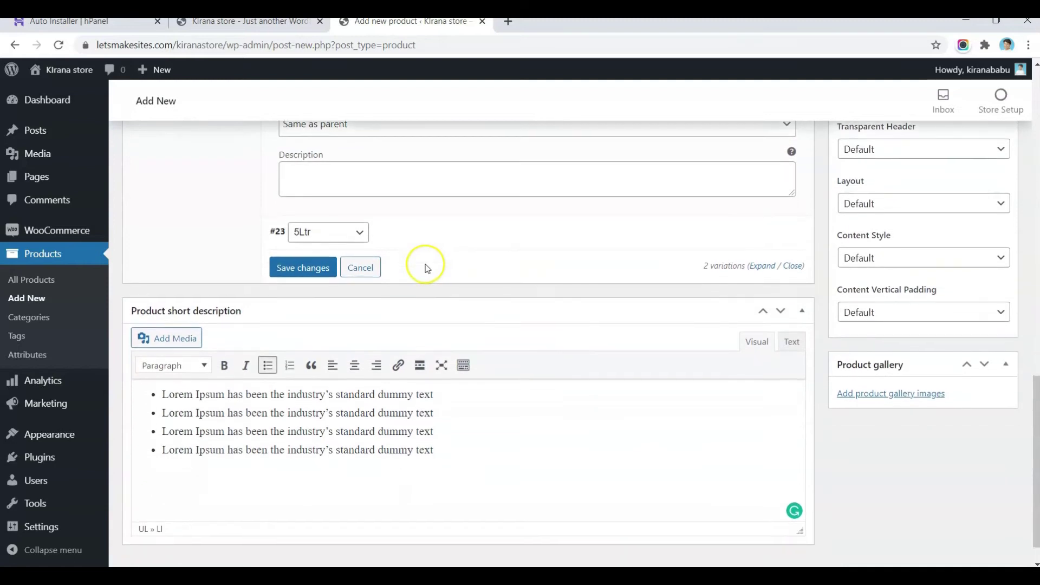
left_click(764, 228)
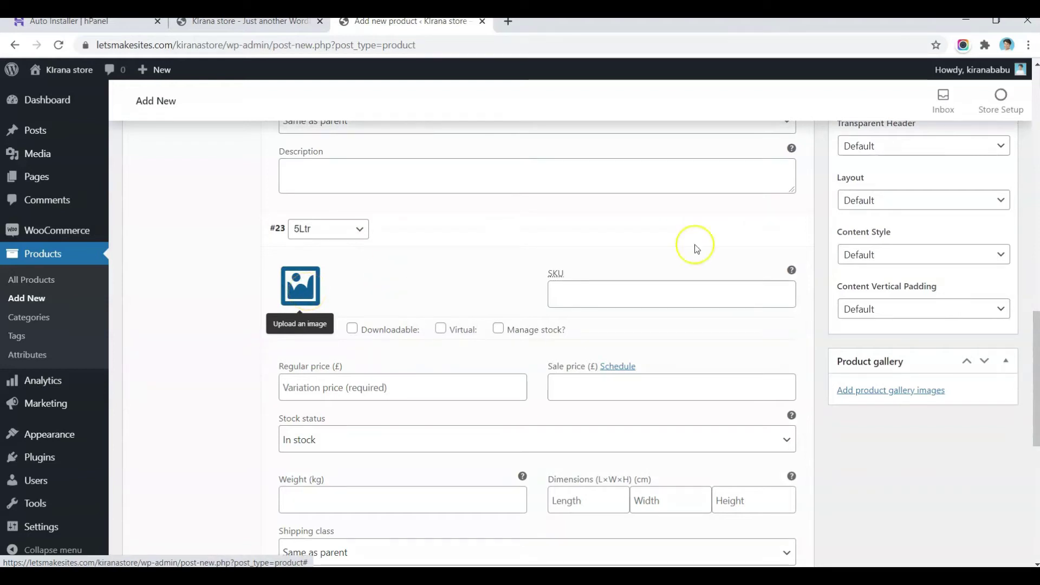
Step: Price the 5Ltr variation at 799 with sale price 689 and save the variations
scroll(748, 241, "up", 6)
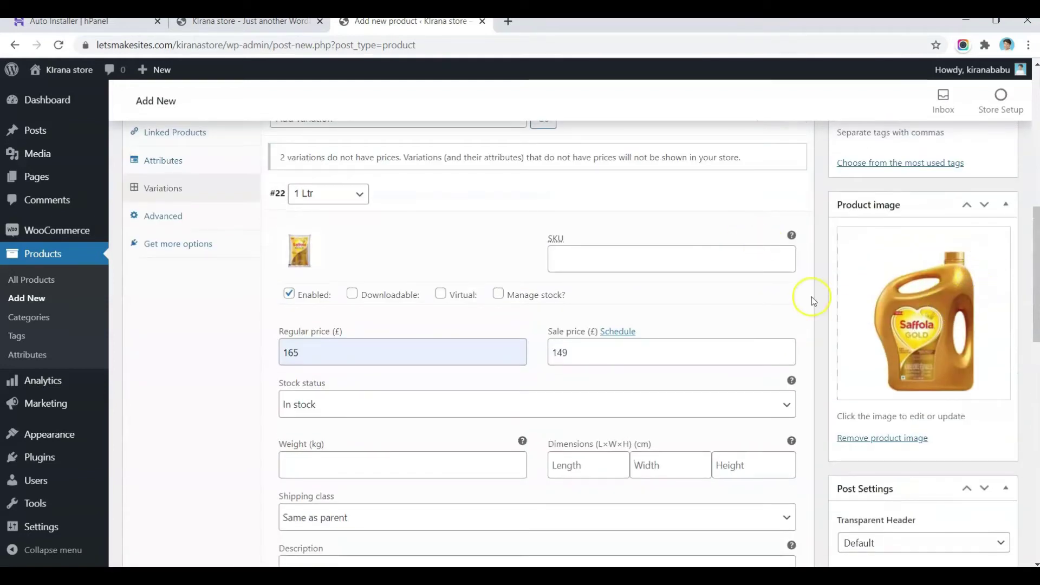
scroll(472, 291, "down", 7)
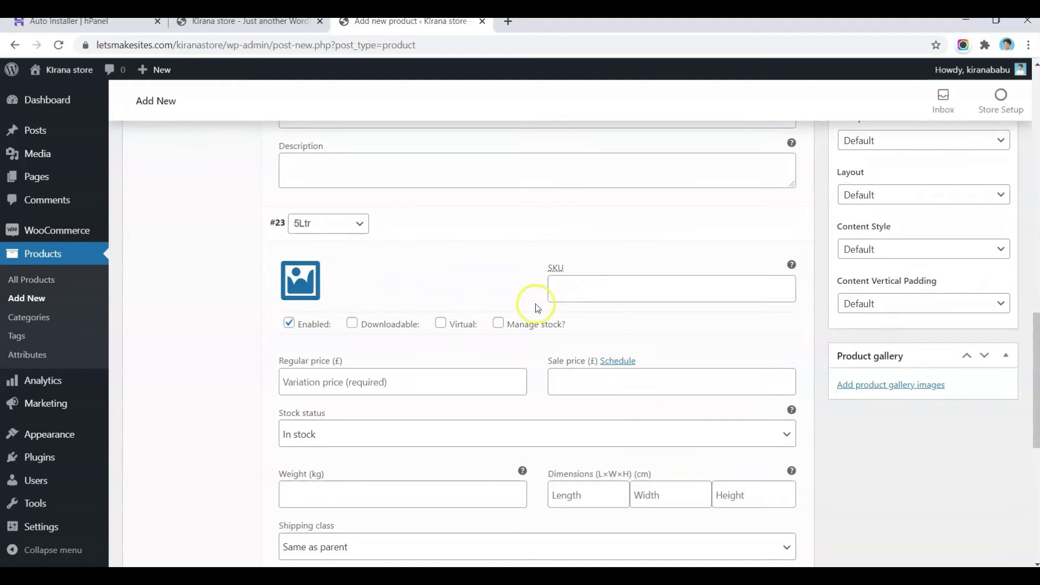
left_click(322, 382)
type("7")
key("Tab")
key("Tab")
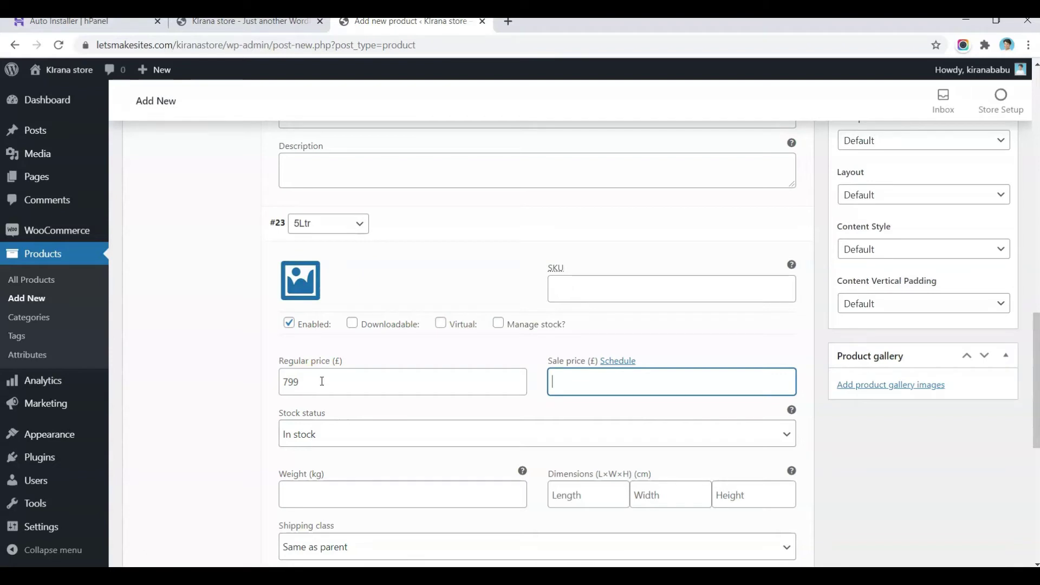
scroll(322, 381, "down", 6)
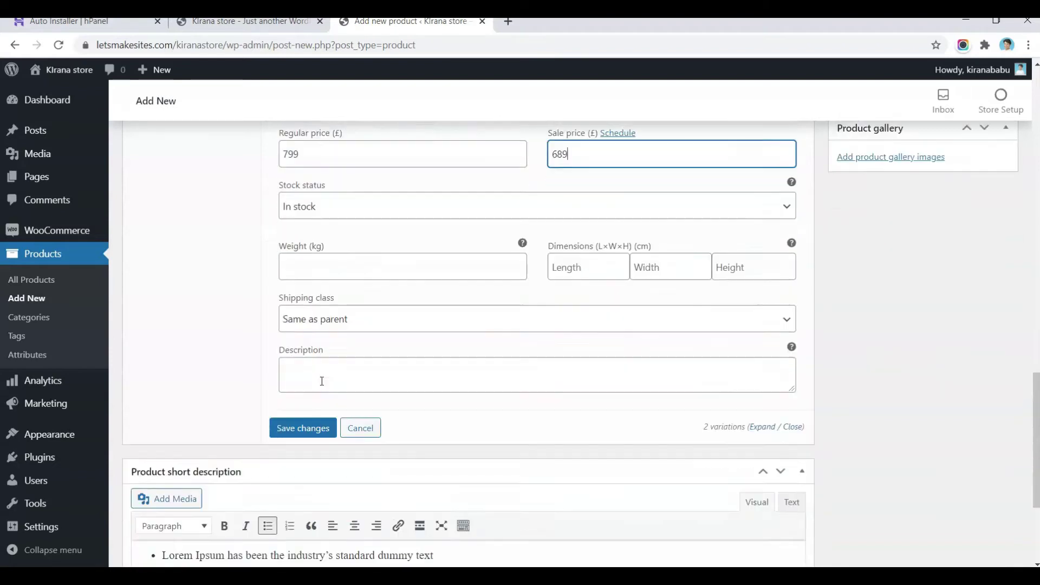
left_click(302, 325)
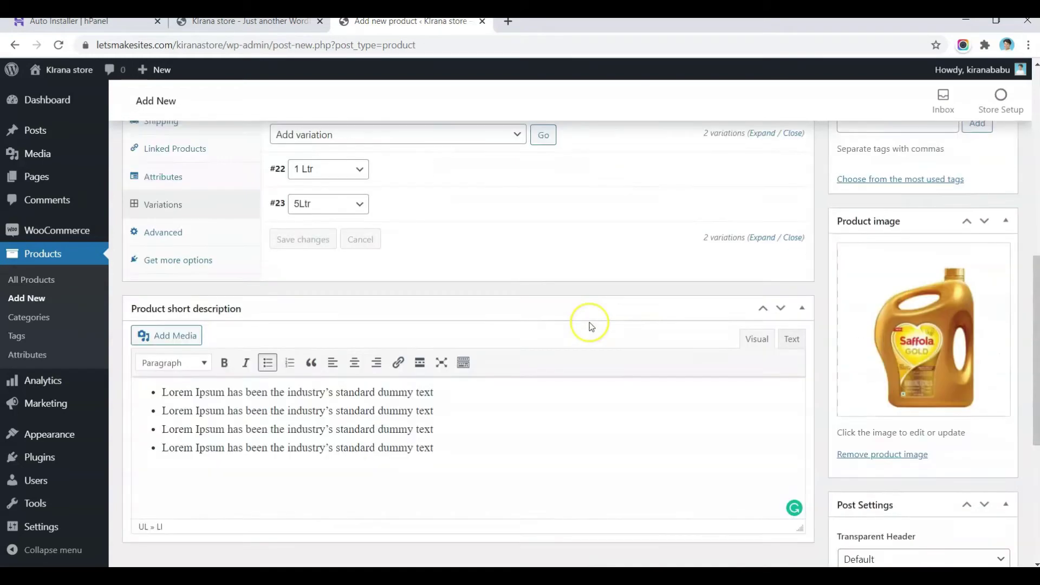
Step: Publish Cooking Oil and open its product page in a new tab
scroll(924, 284, "up", 7)
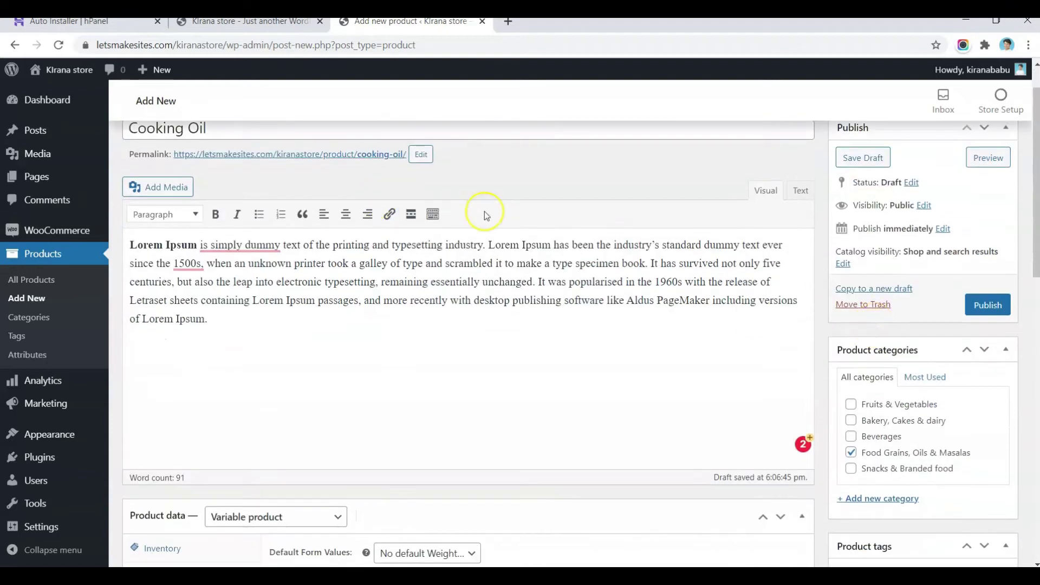
scroll(844, 343, "down", 15)
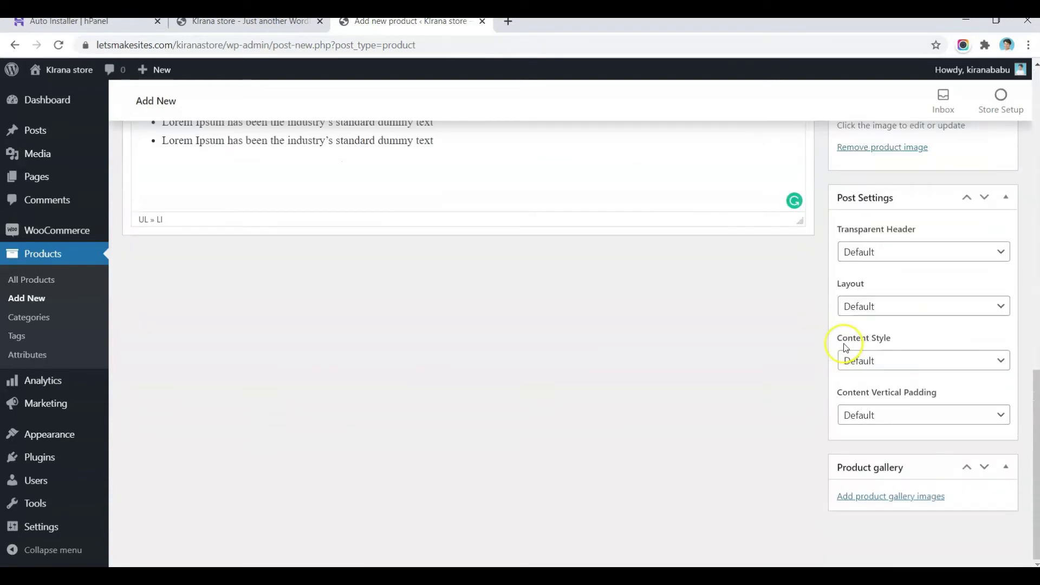
scroll(846, 347, "up", 15)
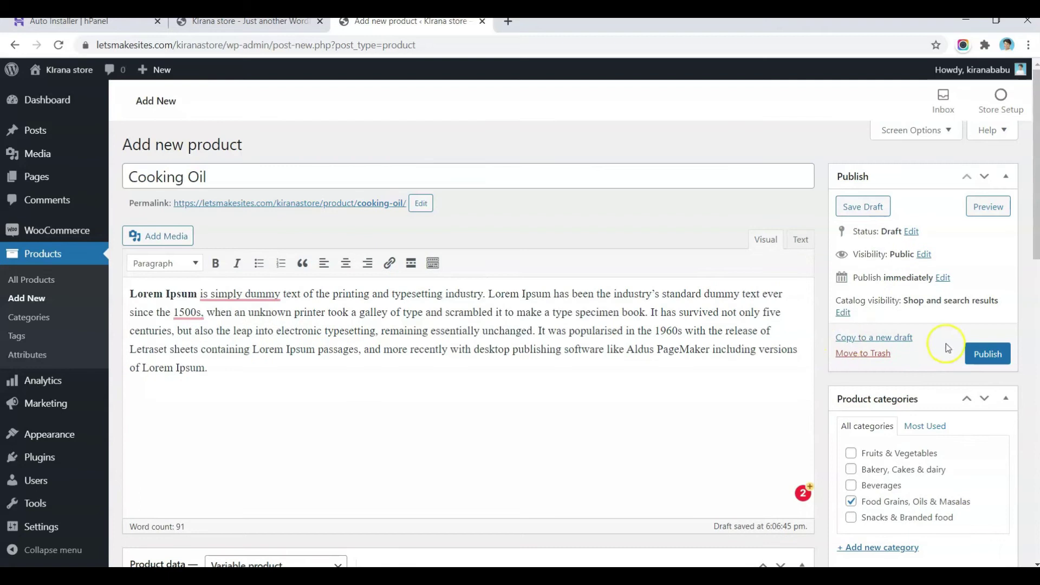
left_click(969, 349)
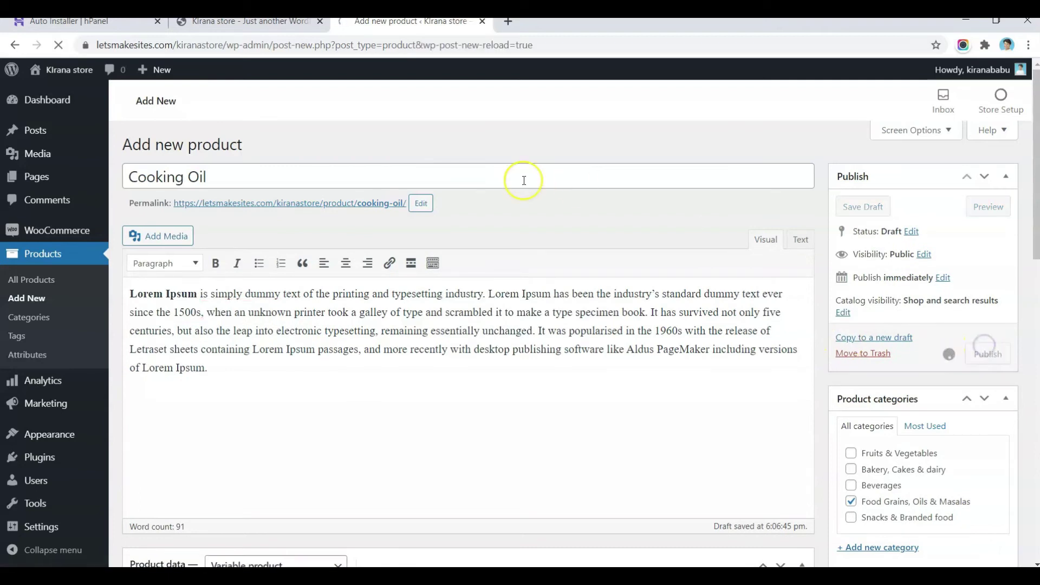
right_click(286, 280)
left_click(255, 269)
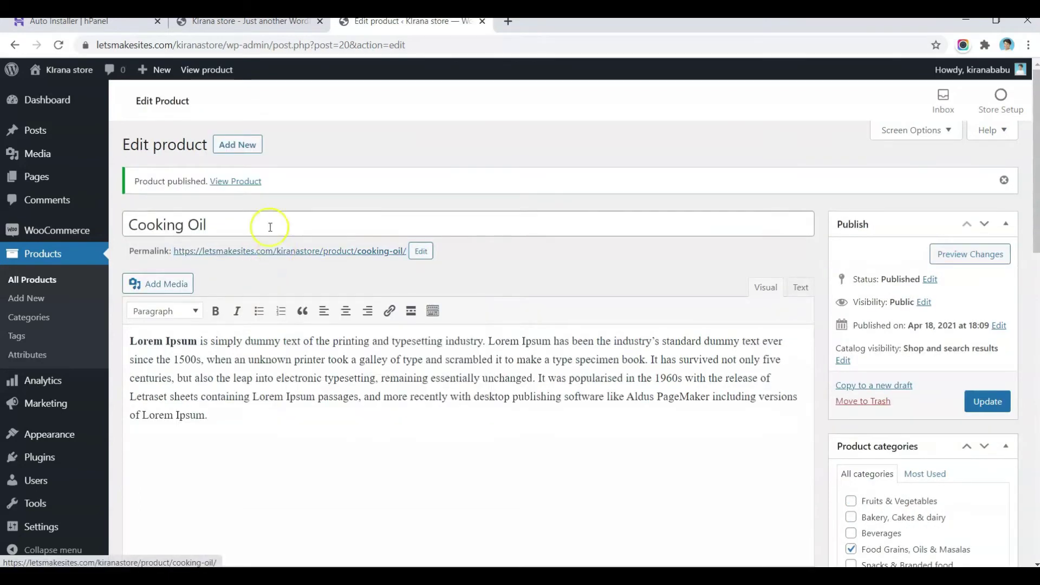
right_click(243, 182)
left_click(260, 194)
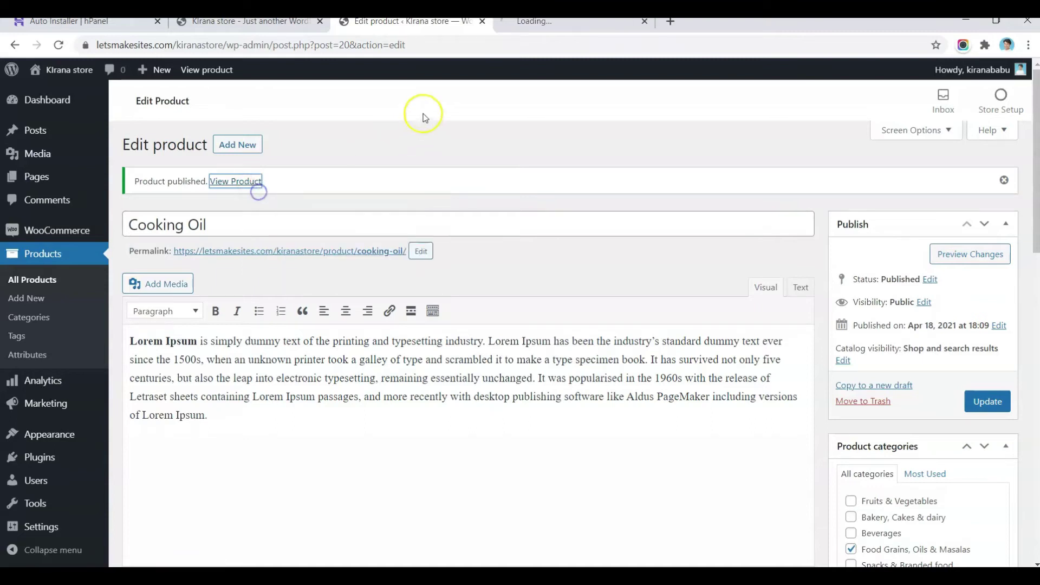
left_click(549, 24)
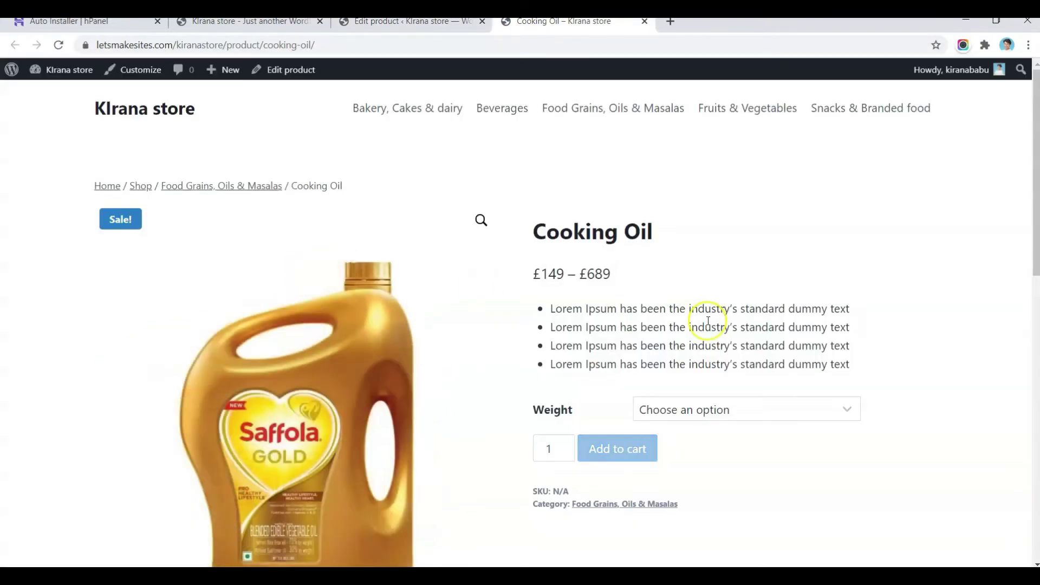
Step: On the storefront, check the £149 – £689 range, then the 5Ltr and 1 Ltr prices
scroll(699, 297, "down", 2)
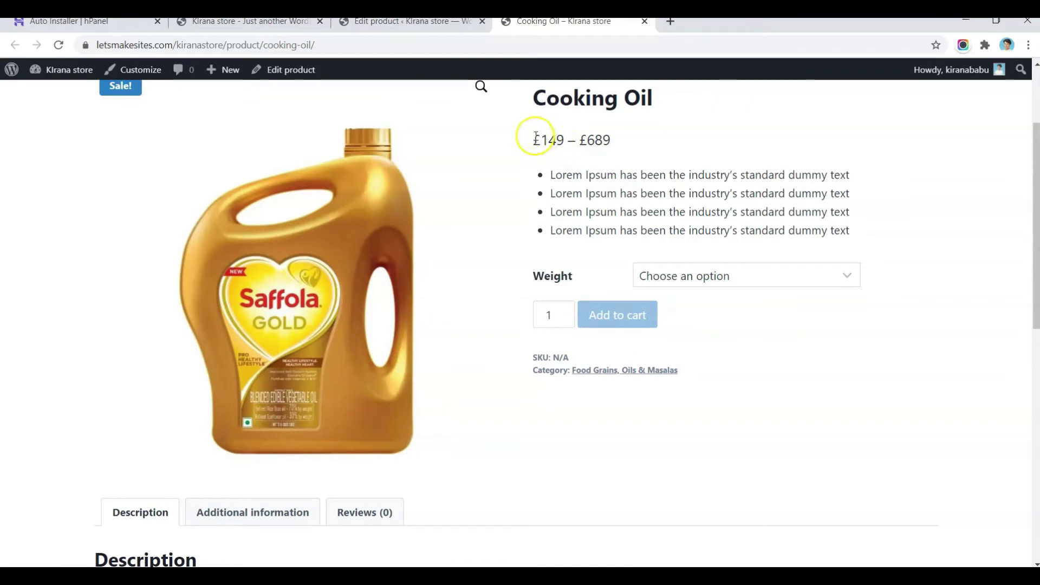
left_click(538, 136)
left_click_drag(561, 139, 622, 146)
left_click(625, 146)
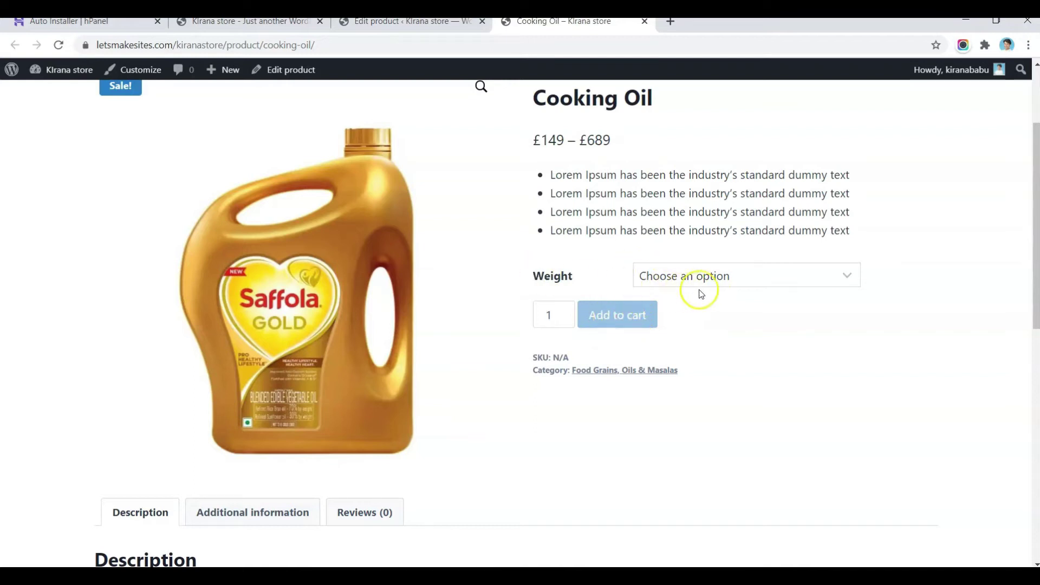
left_click(690, 277)
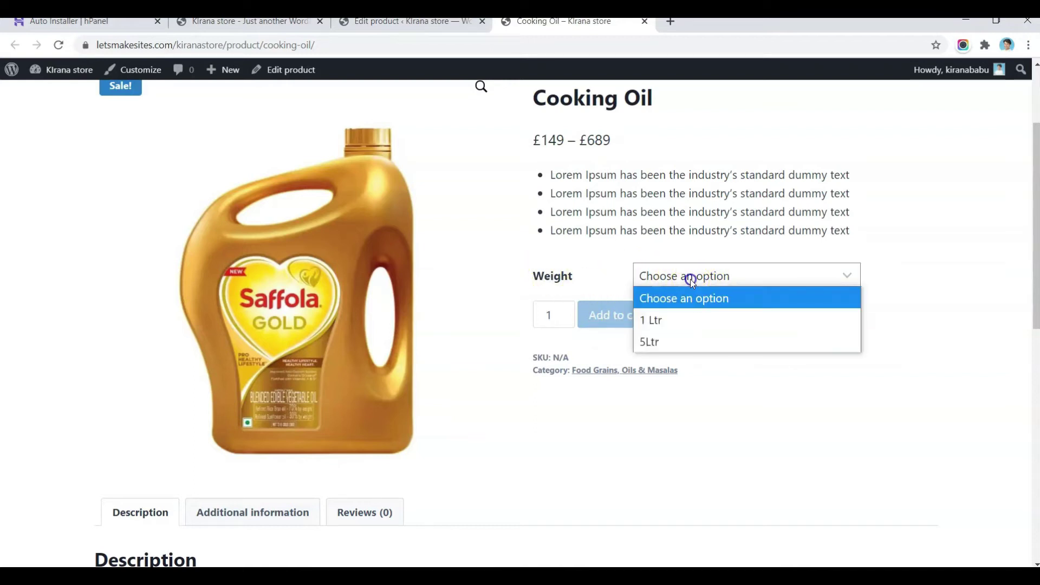
left_click(677, 341)
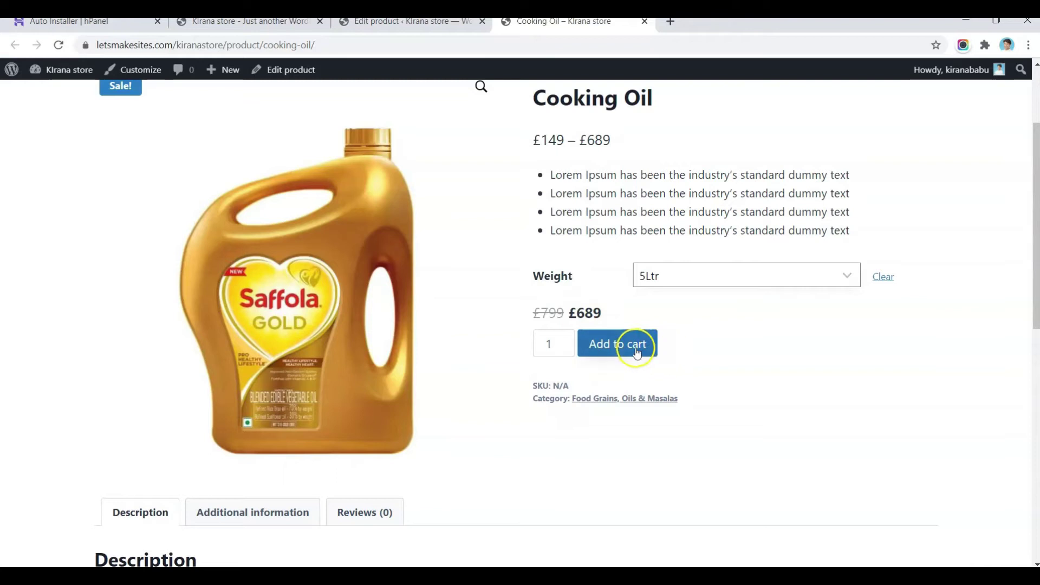
left_click(710, 273)
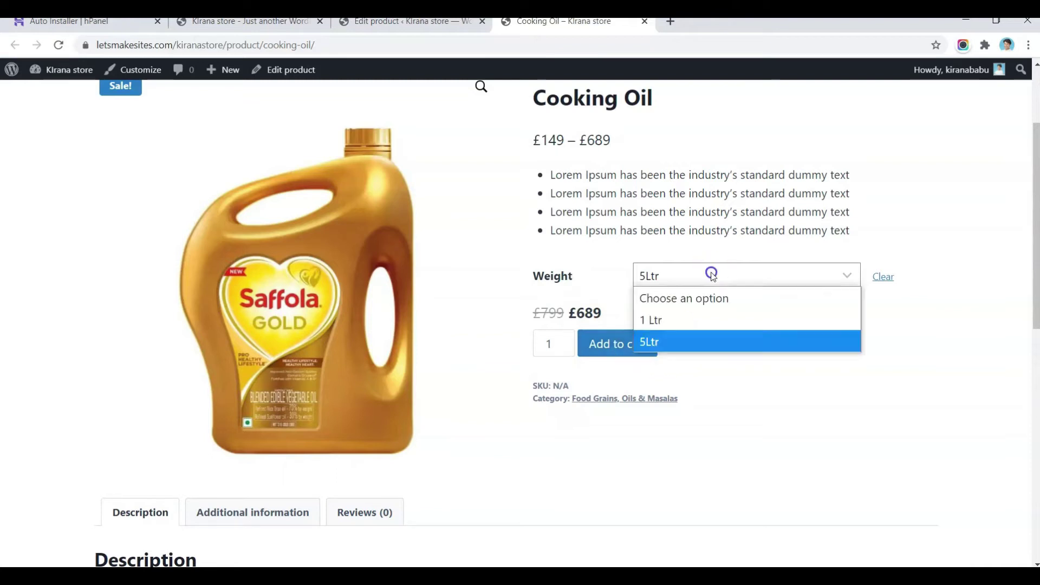
left_click(680, 320)
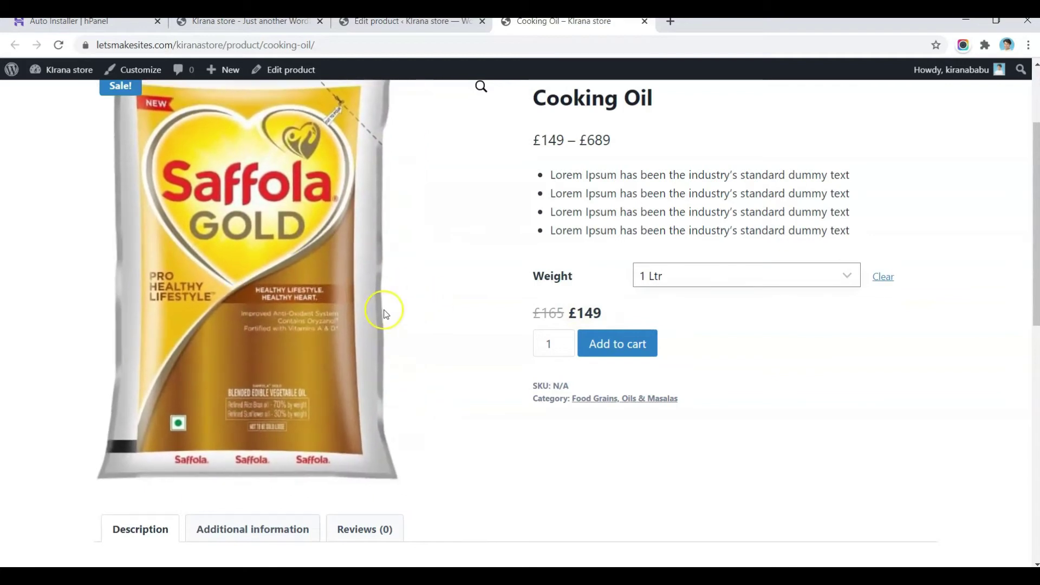
Step: Adjust the item quantity, then return to the Cooking Oil Edit product tab
left_click(563, 341)
left_click(563, 341)
left_click(564, 341)
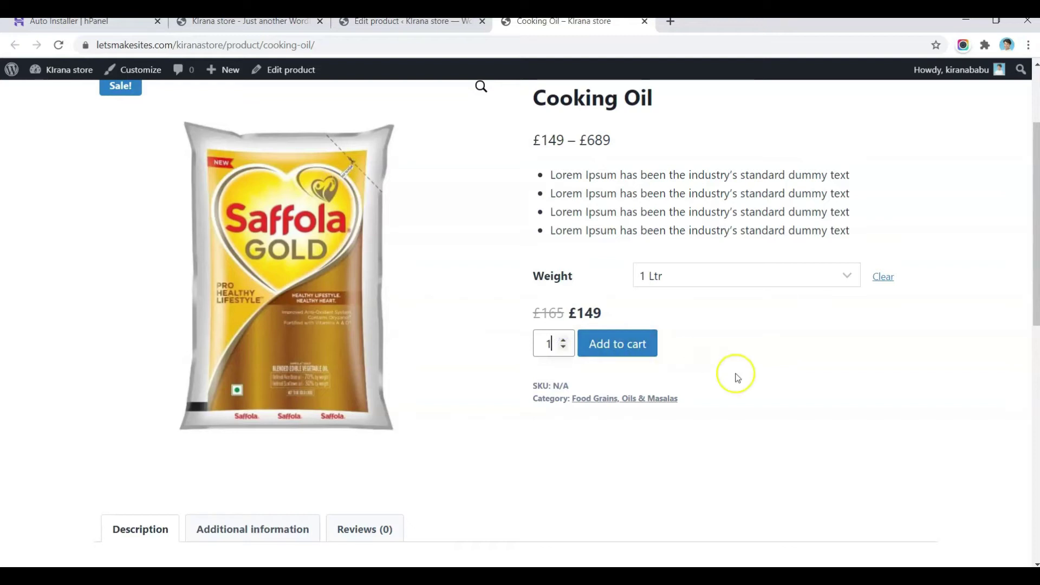
left_click(593, 202)
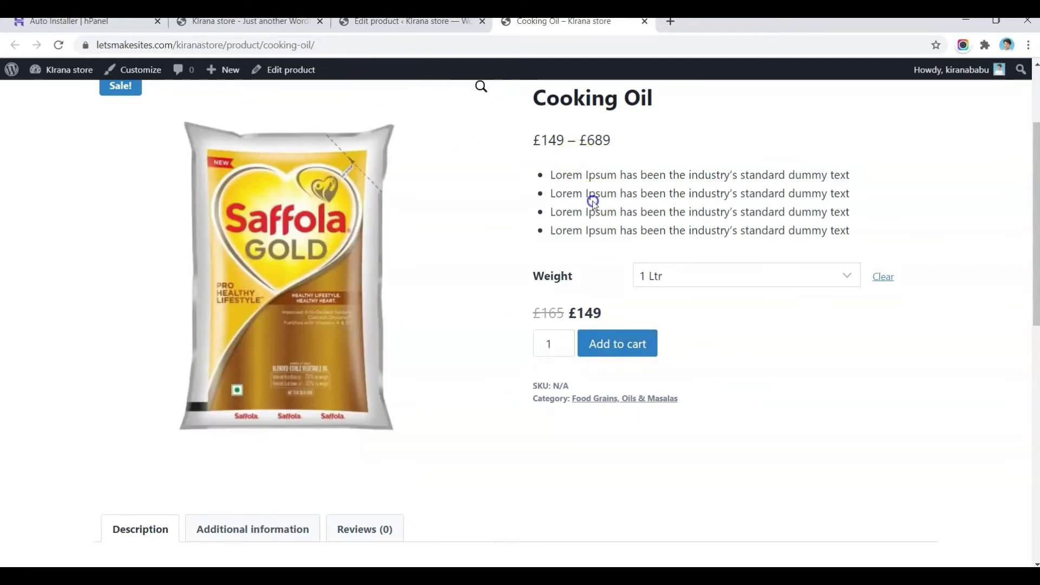
scroll(592, 200, "down", 1)
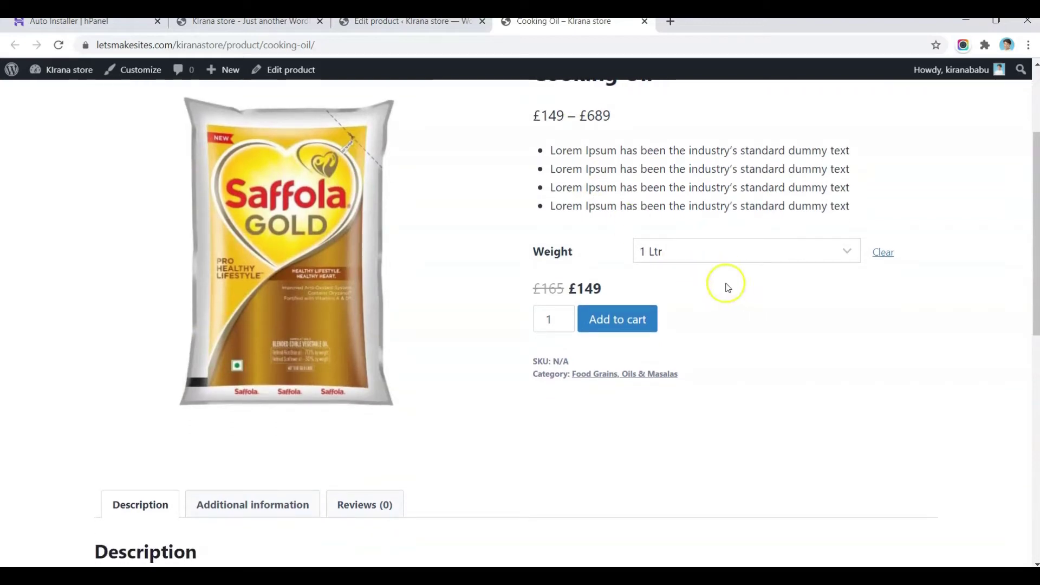
left_click(359, 24)
left_click(470, 262)
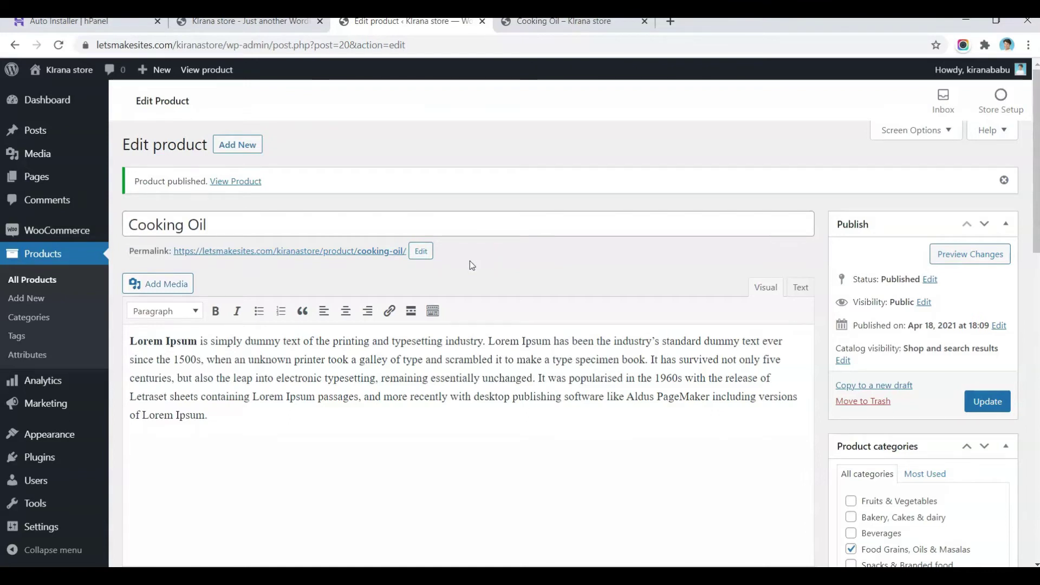
Step: Open the All Products list, with Cooking Oil first among six products
left_click(409, 119)
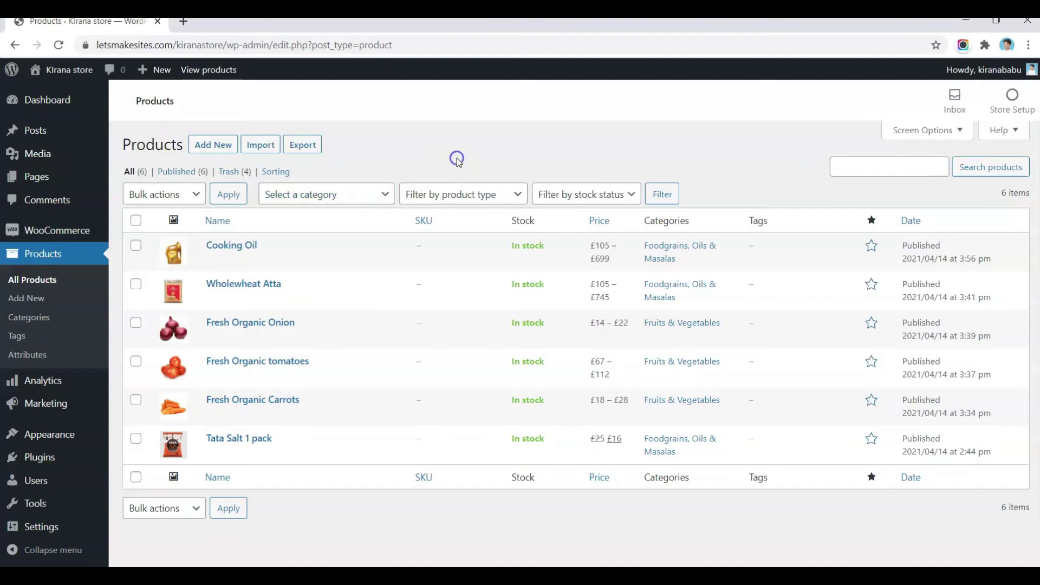
mouse_move(37, 234)
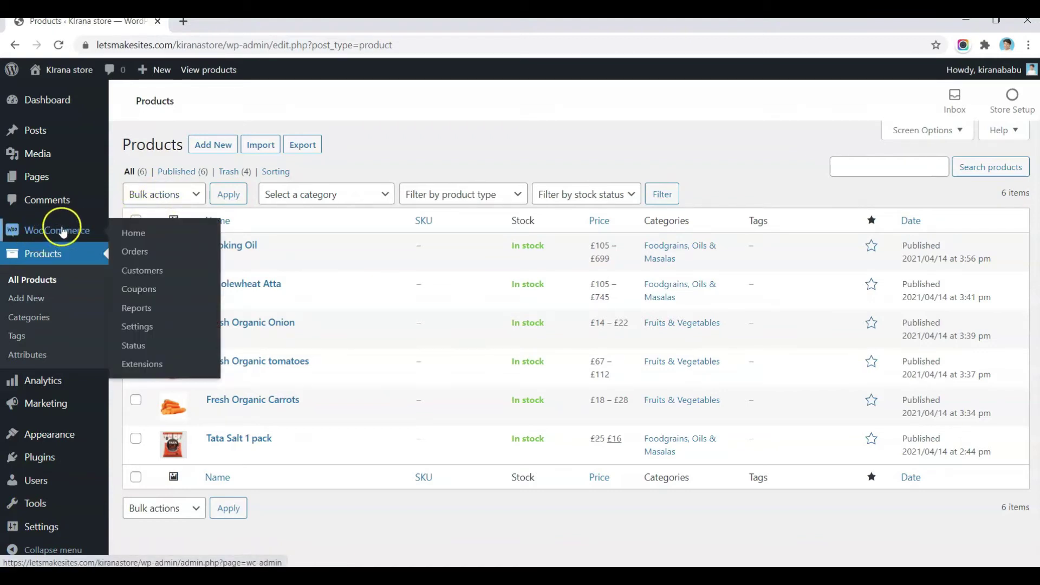
Step: In WooCommerce General settings, sell to specific countries with India as the only one
left_click(137, 326)
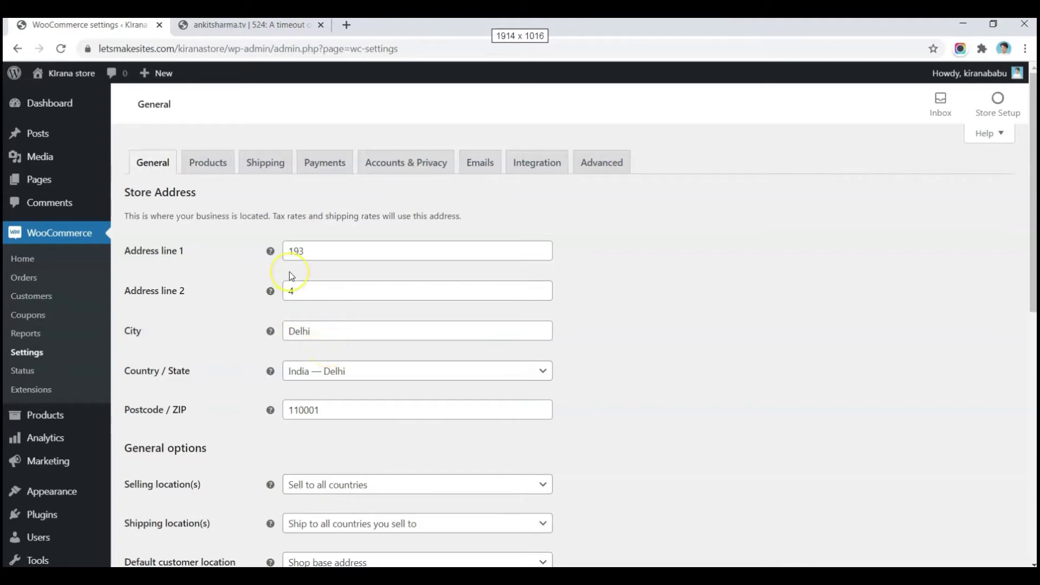
scroll(290, 274, "down", 3)
scroll(290, 273, "down", 1)
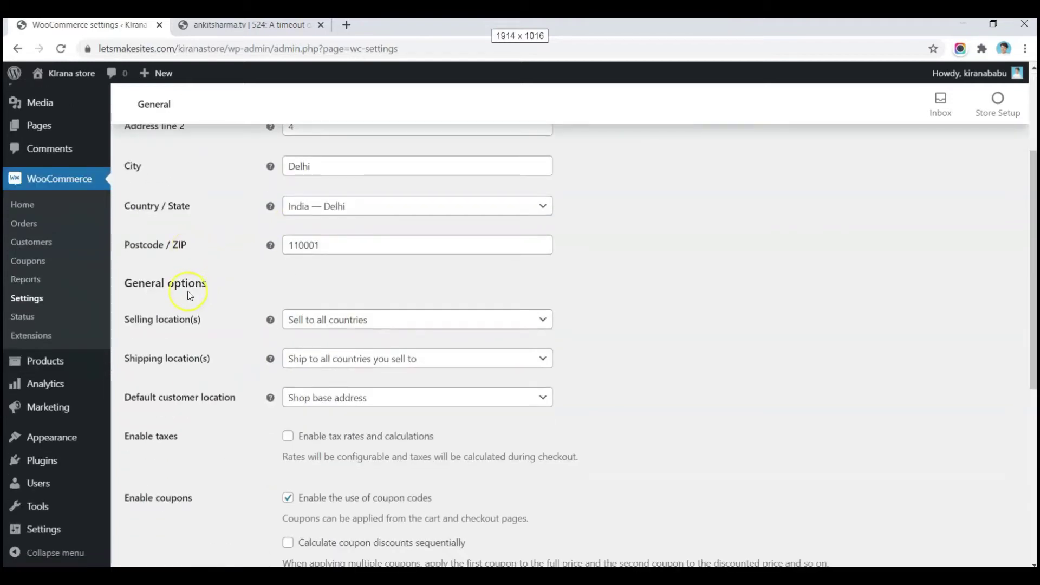
left_click(332, 330)
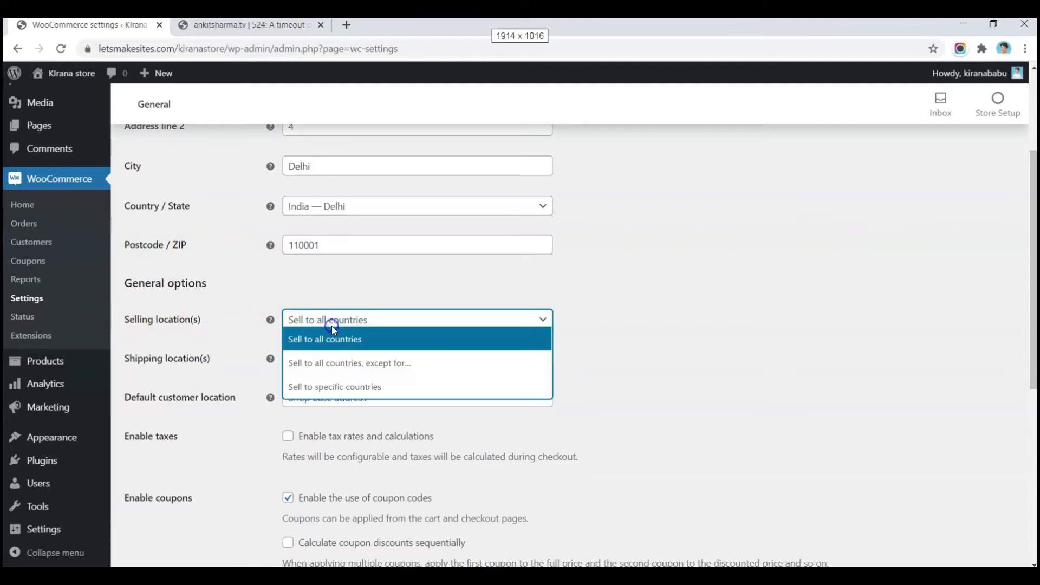
left_click(339, 387)
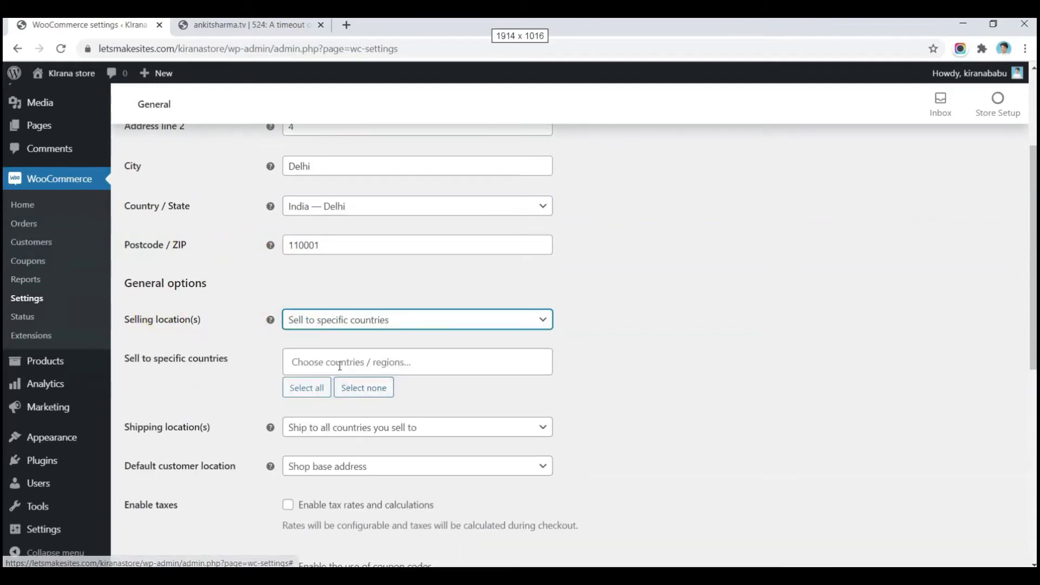
left_click(336, 363)
type("in")
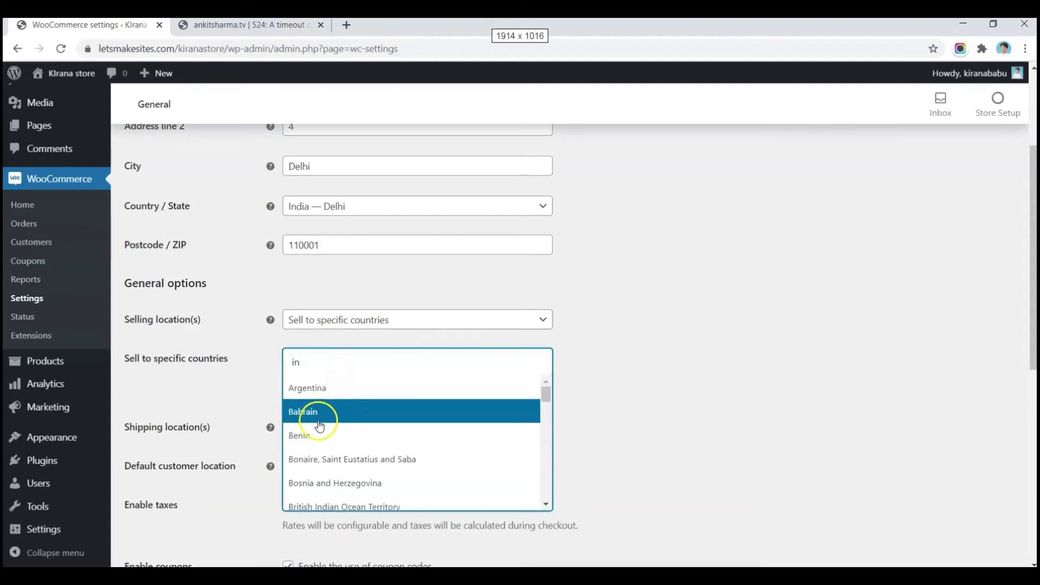
type("d")
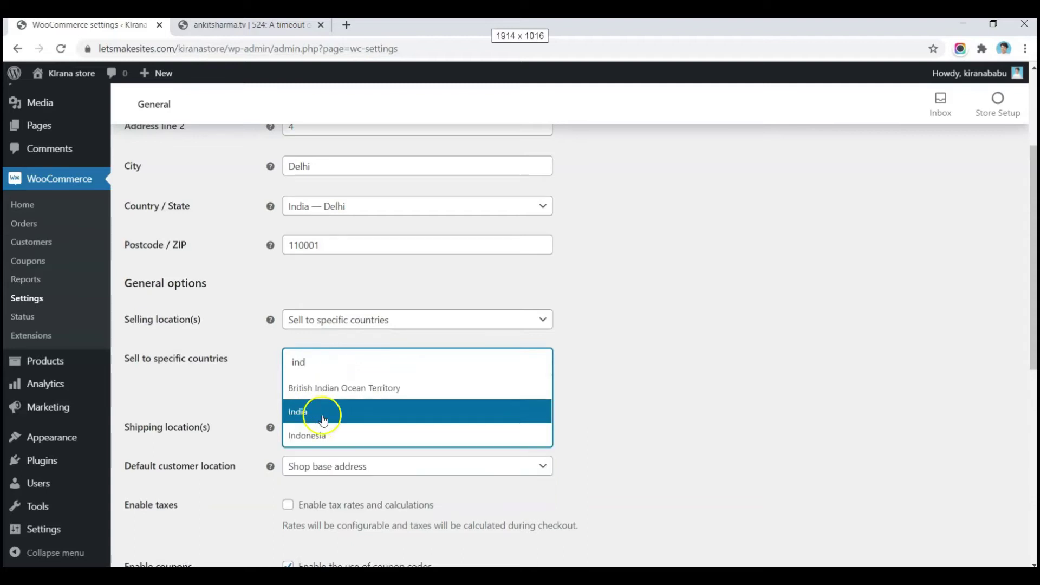
left_click(332, 412)
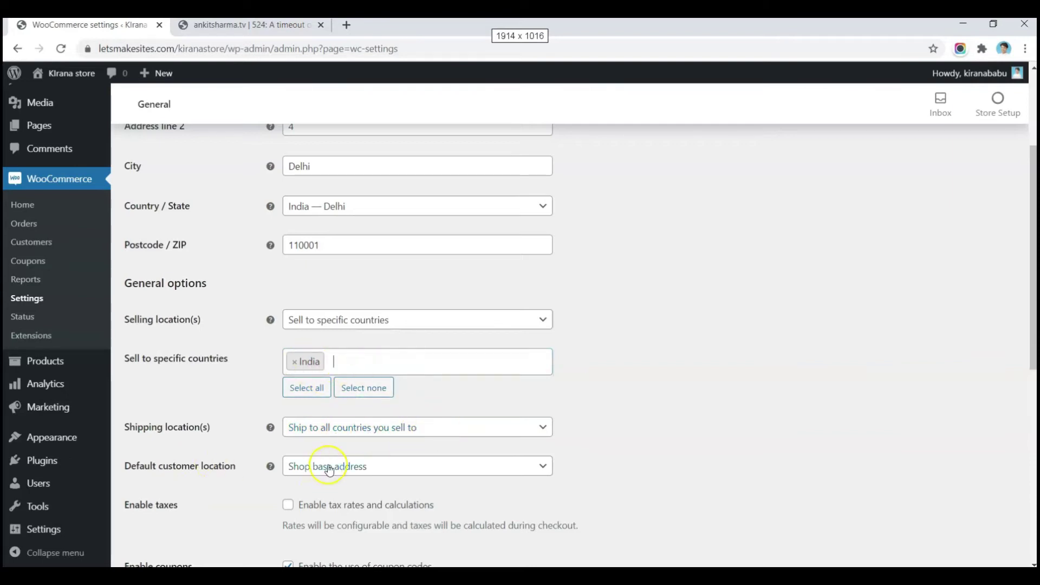
scroll(197, 457, "down", 2)
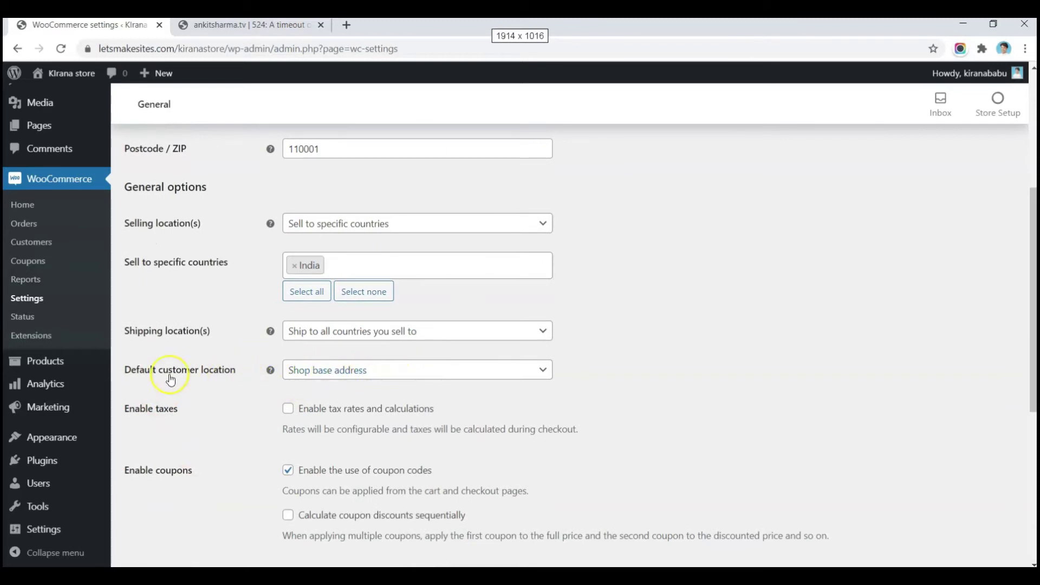
scroll(266, 416, "down", 2)
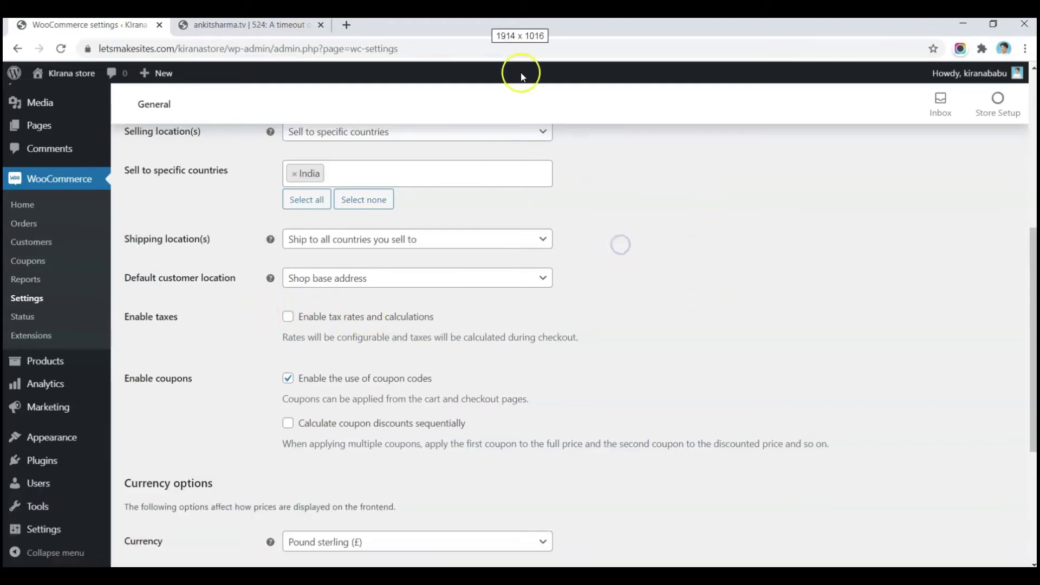
Step: Set the store currency to Indian rupee (₹) with 2 decimals and save the settings
left_click(515, 53)
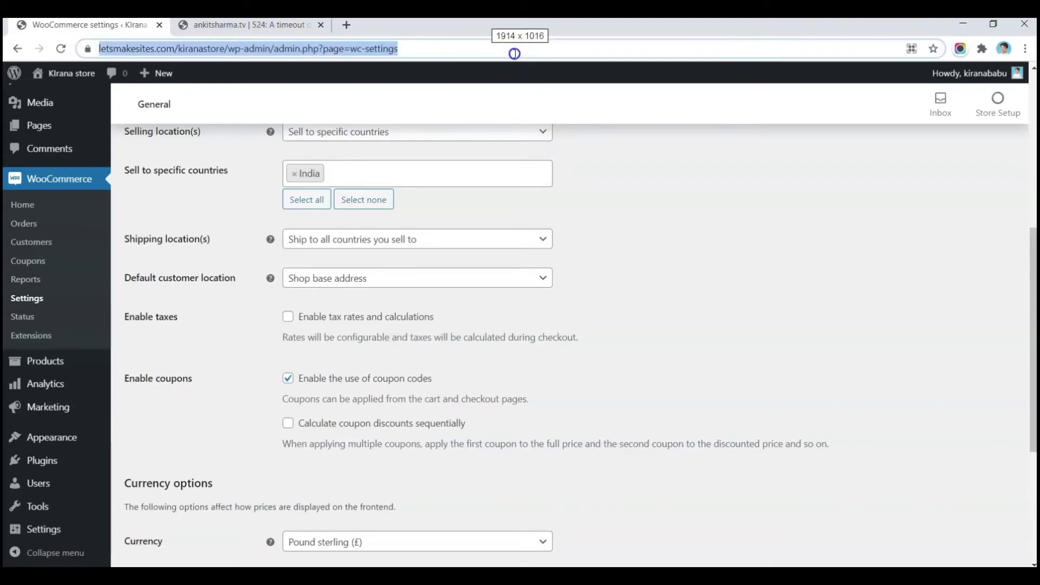
left_click(714, 261)
scroll(541, 276, "down", 2)
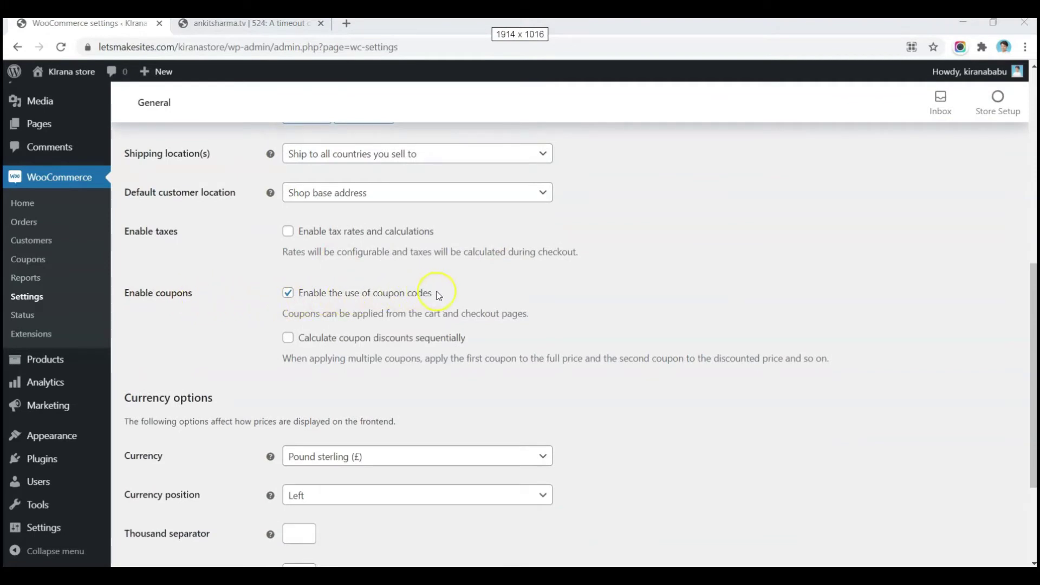
scroll(465, 292, "down", 1)
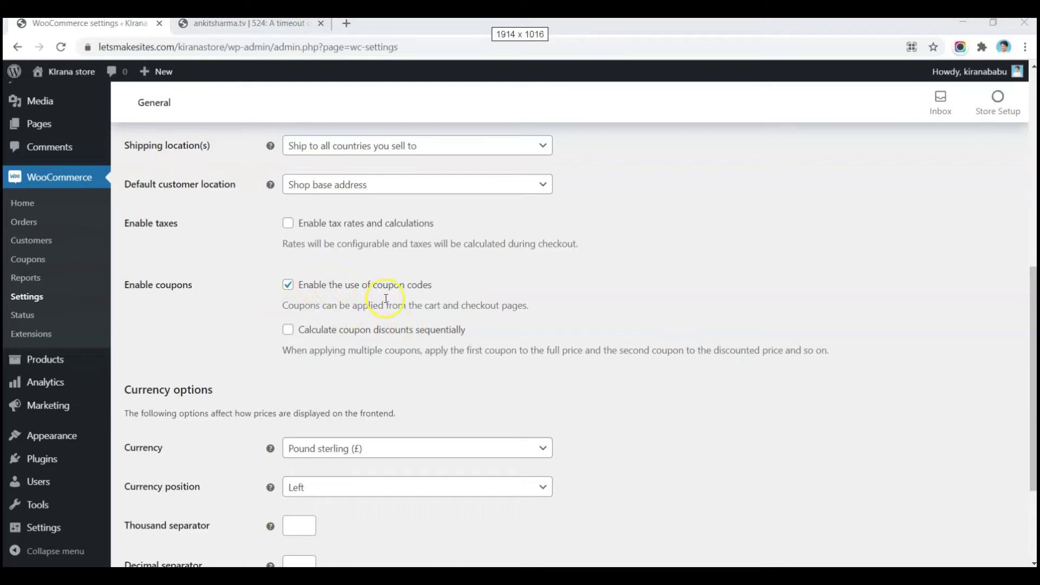
scroll(250, 310, "down", 3)
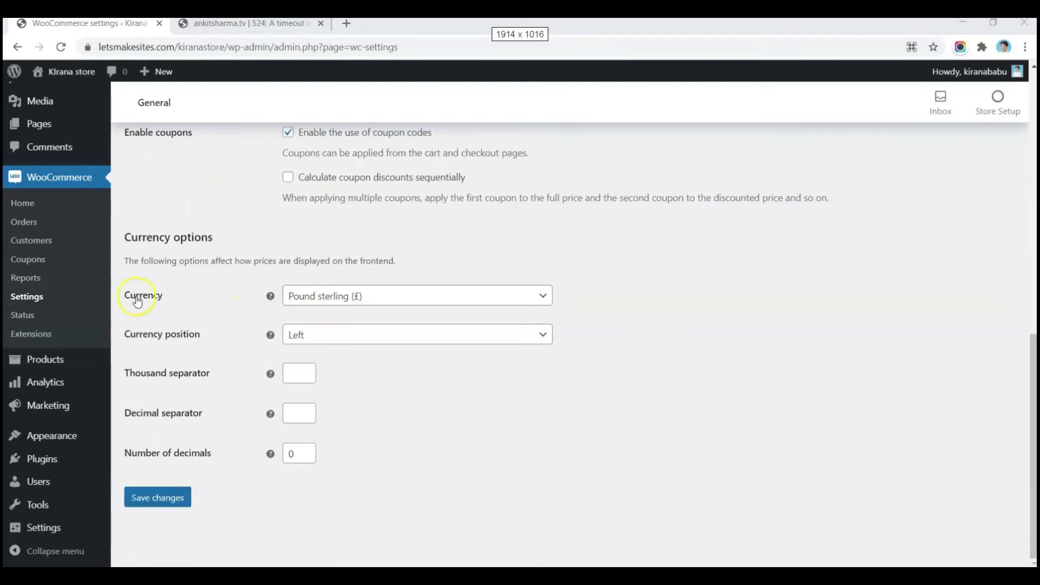
left_click(345, 298)
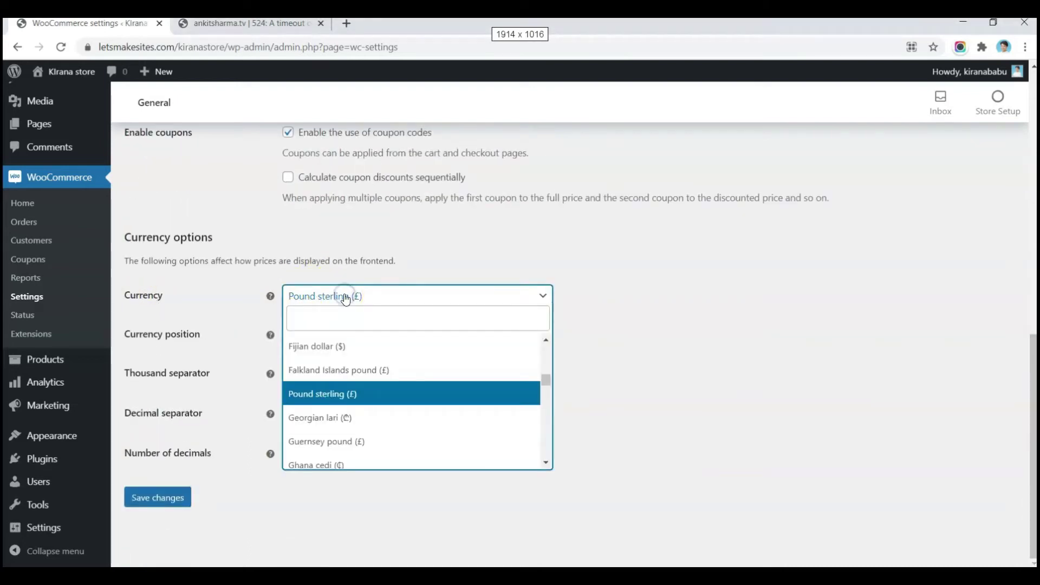
type("ind")
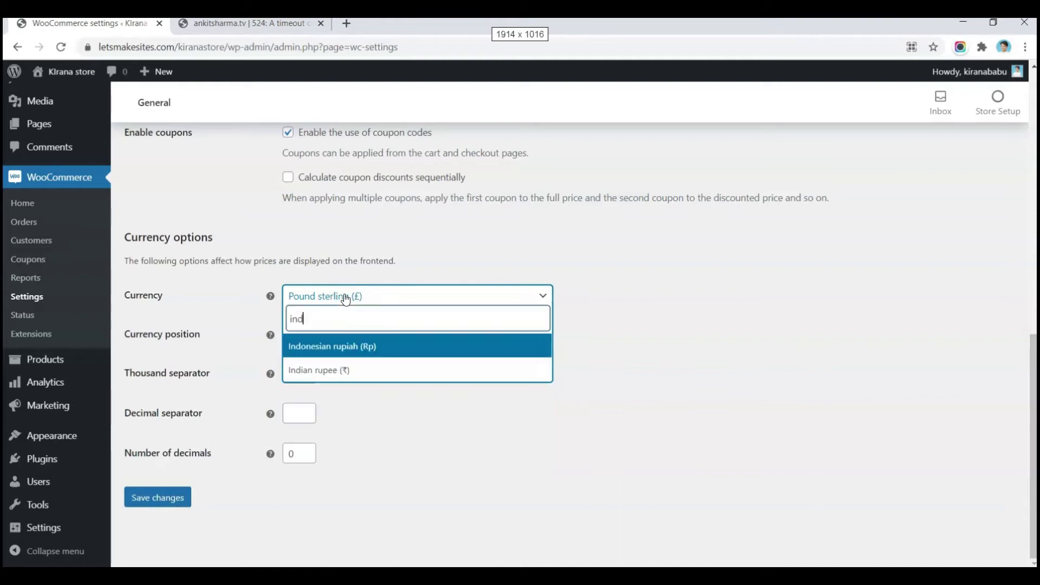
left_click(335, 368)
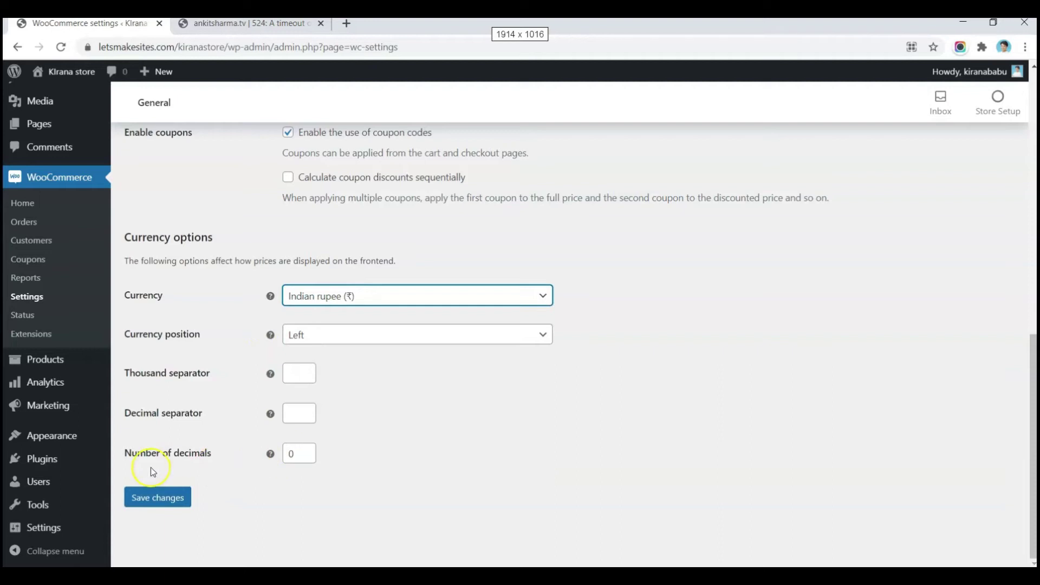
left_click(306, 450)
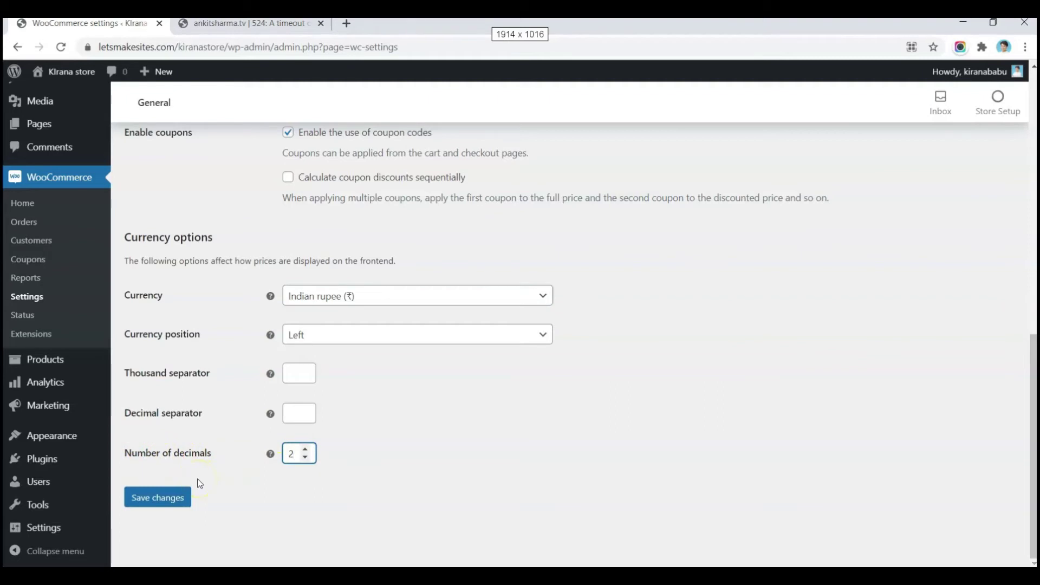
left_click(162, 498)
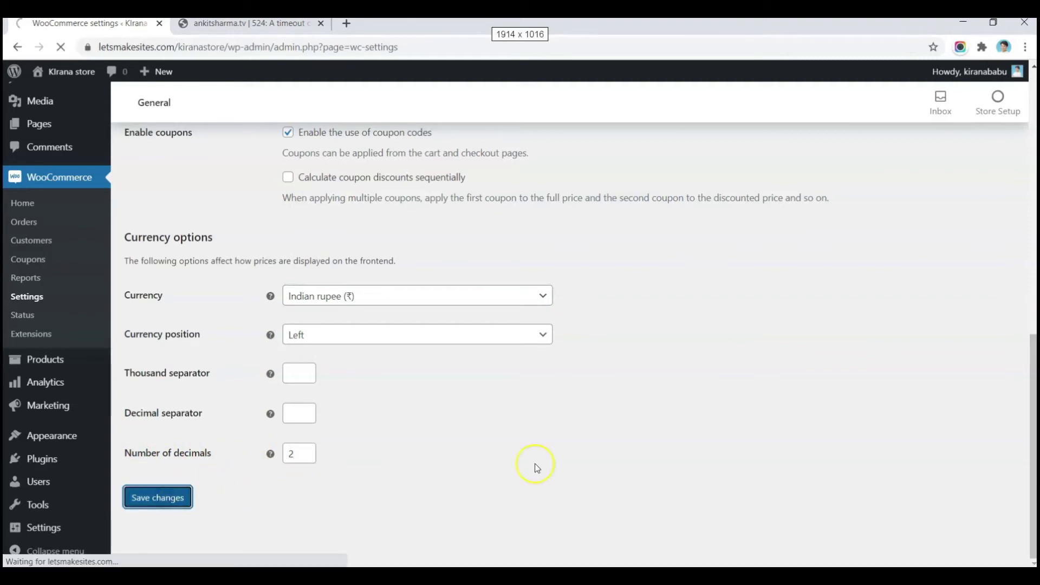
left_click(211, 172)
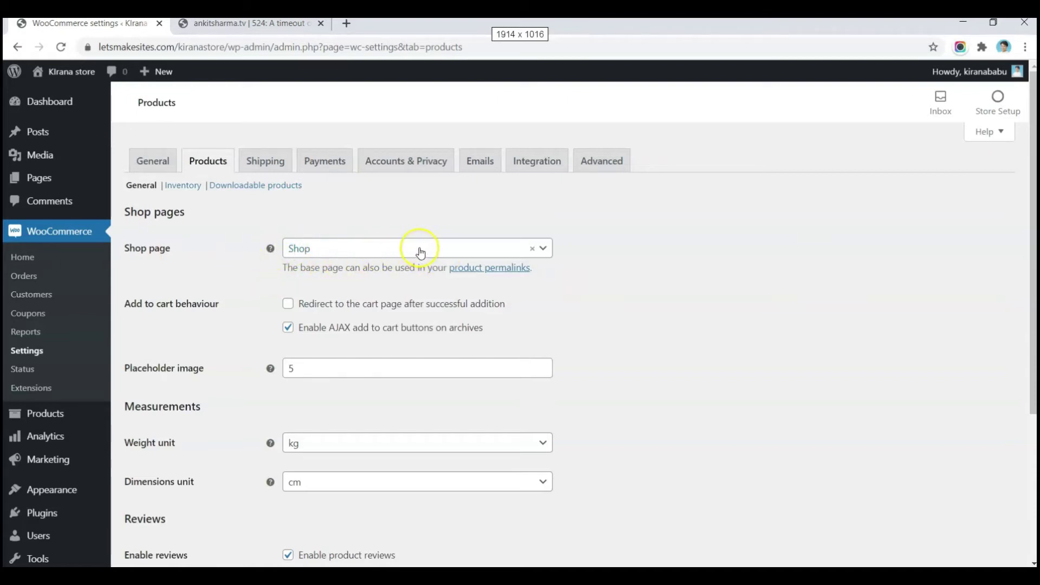
Step: Show the Inventory section of the WooCommerce Products settings and review its stock options
scroll(234, 307, "down", 4)
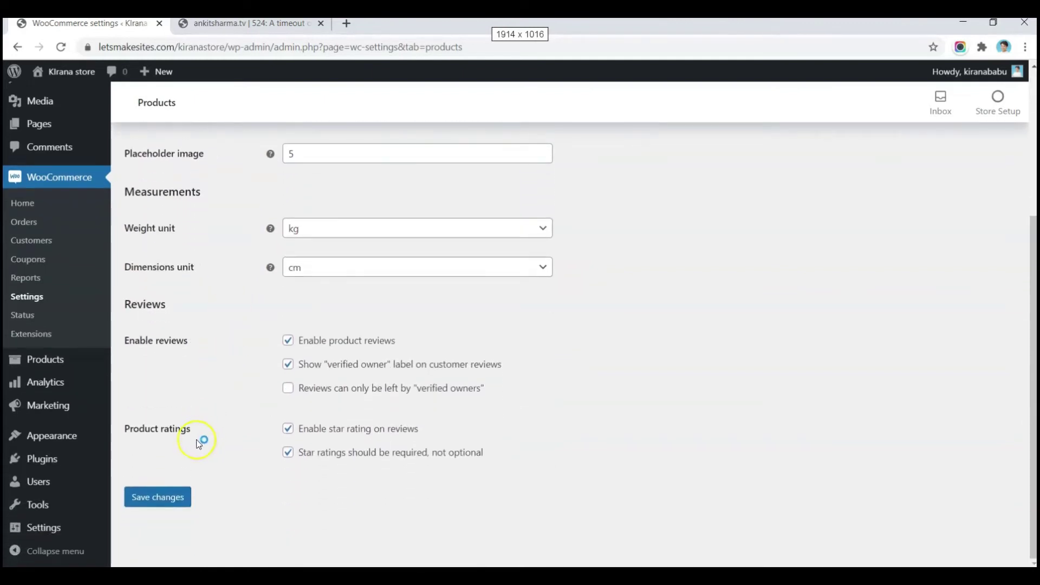
scroll(248, 471, "up", 1)
scroll(247, 473, "up", 4)
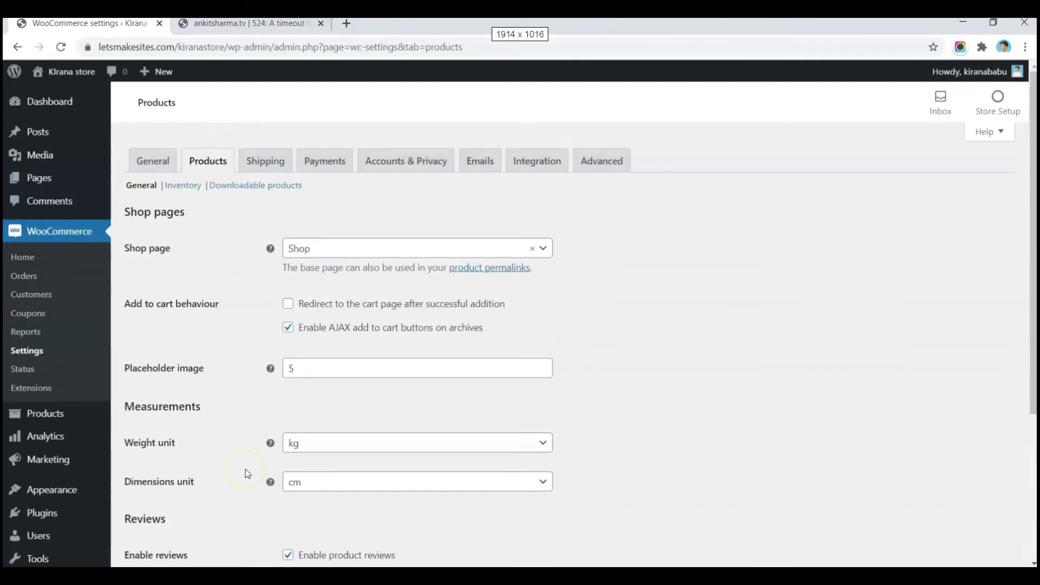
left_click(183, 185)
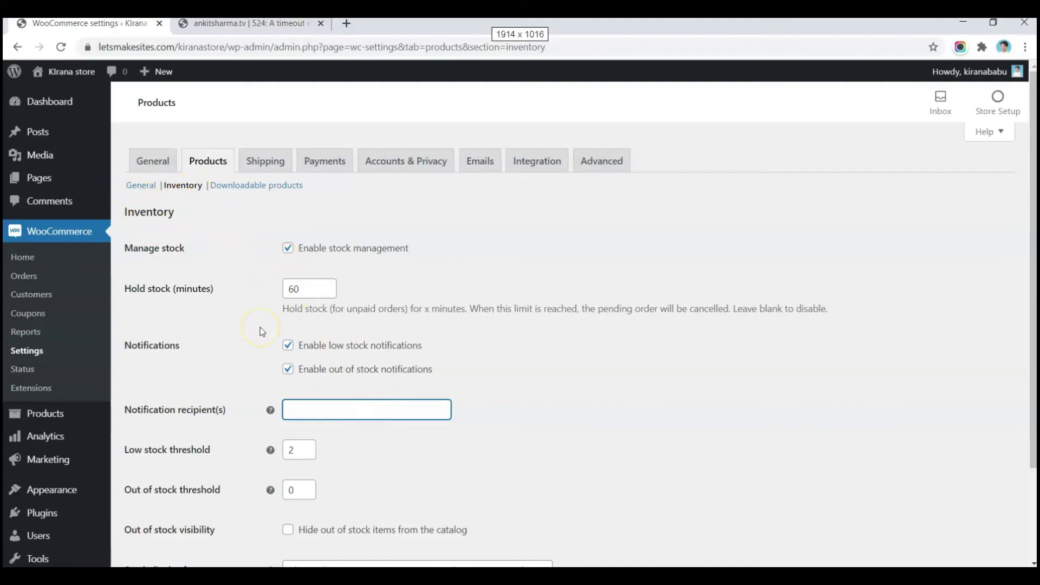
scroll(260, 327, "down", 2)
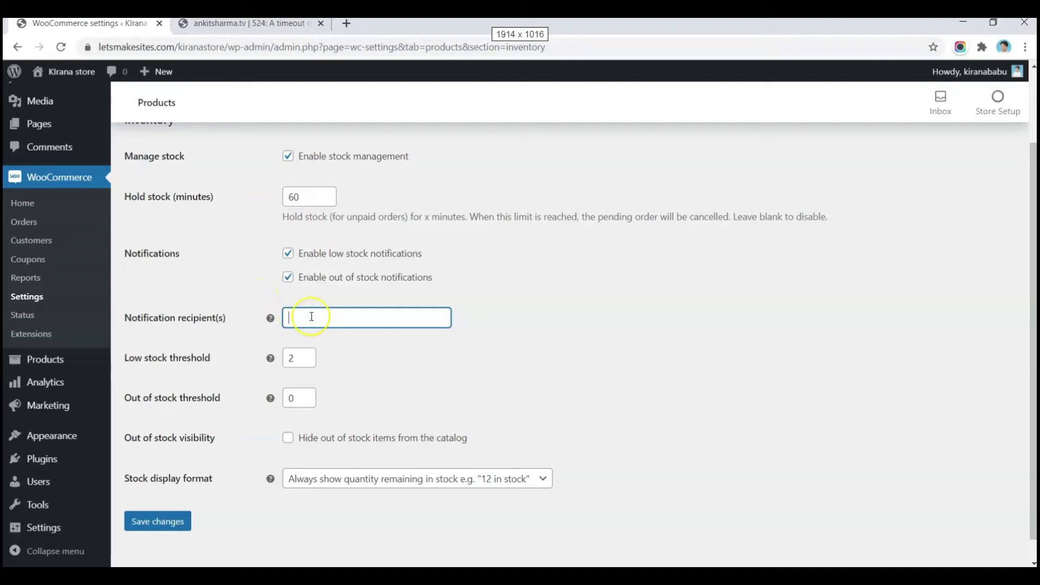
scroll(233, 260, "up", 2)
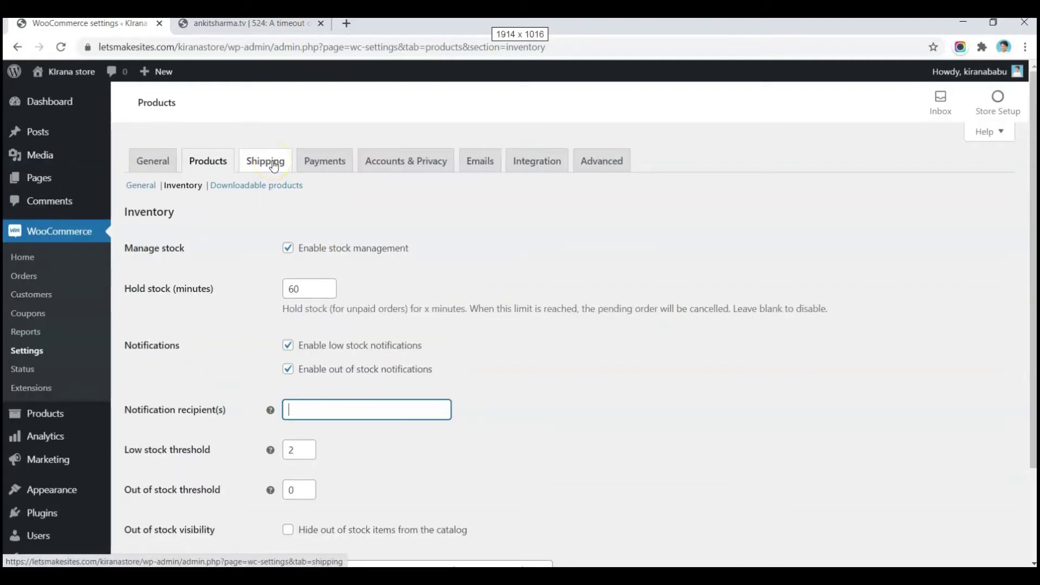
Step: Enable Cash on delivery as a payment method and save
left_click(347, 175)
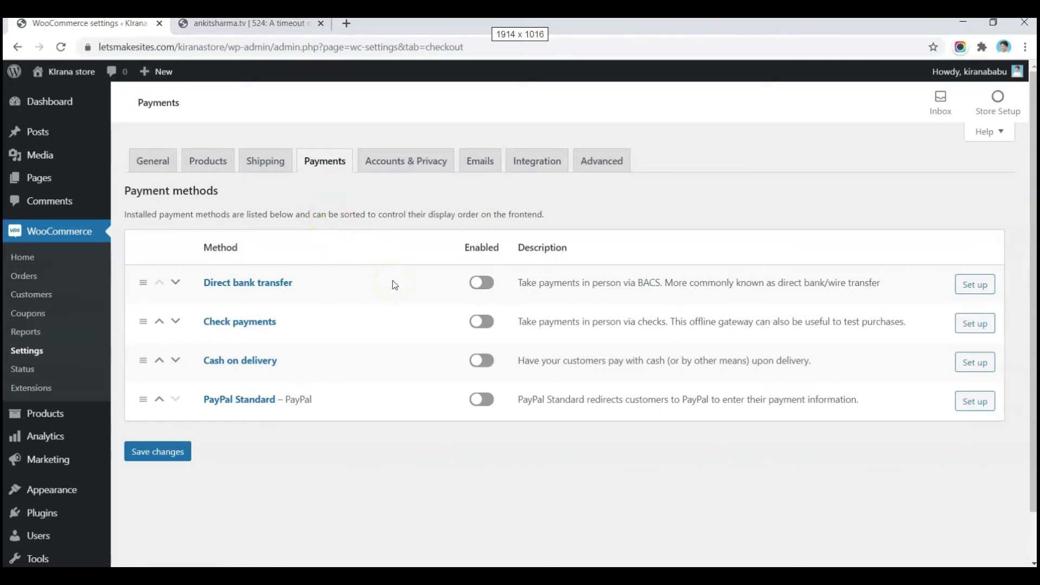
left_click(487, 362)
left_click(162, 453)
Step: Browse the Accounts & Privacy and Emails settings, then return to the General tab
left_click(407, 173)
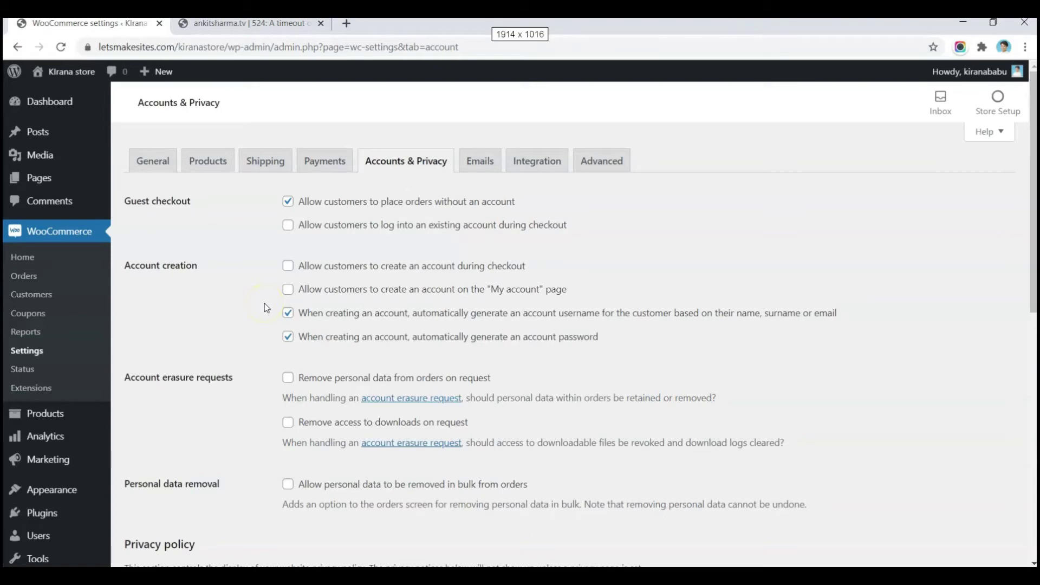
left_click(483, 162)
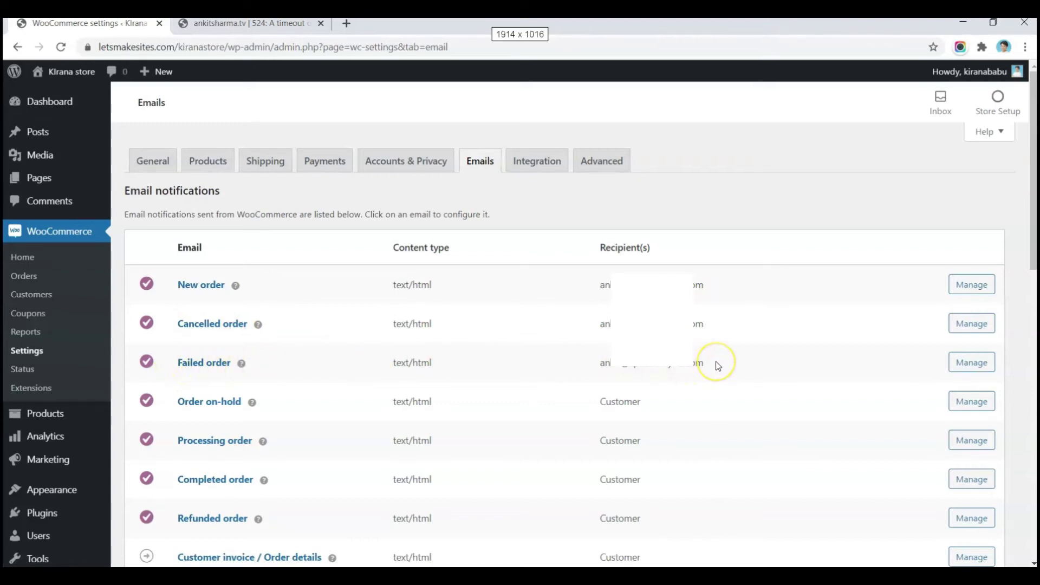
left_click(616, 279)
left_click(646, 369)
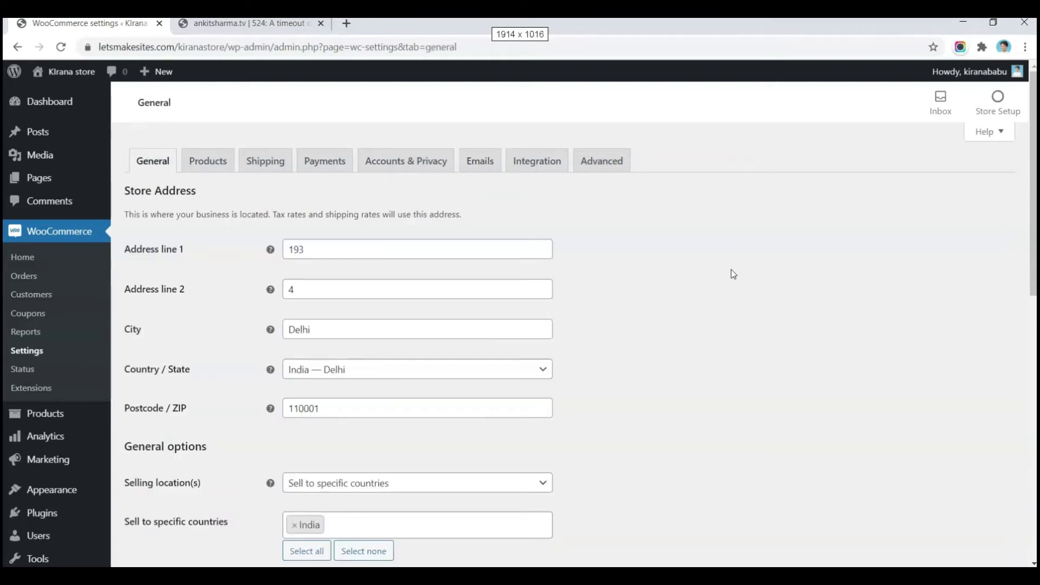
left_click(743, 292)
left_click(398, 88)
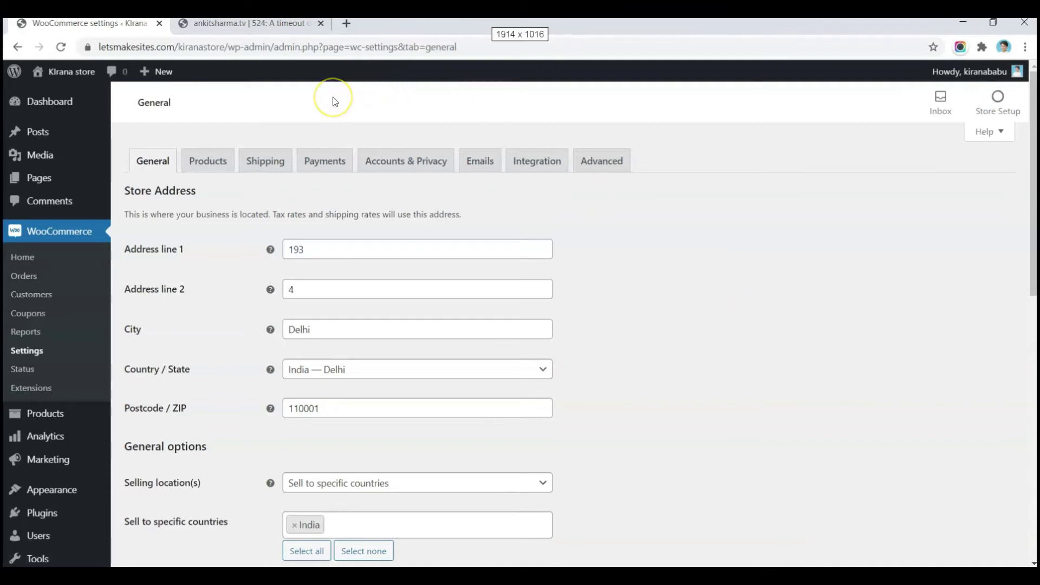
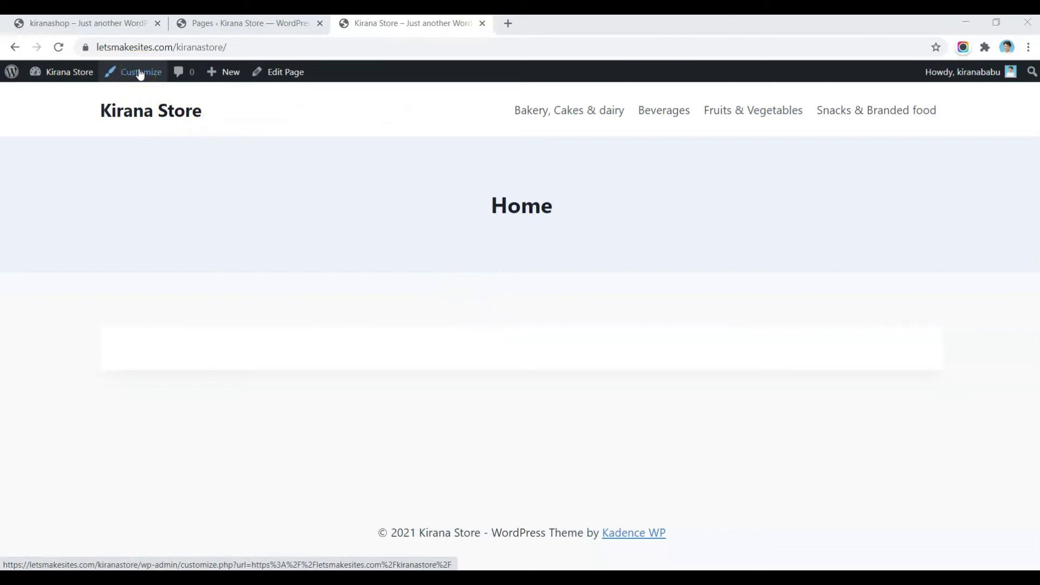
Step: Open Kirana Store's Customizer colour settings and compare Palettes 1–3 and their colour roles
left_click(139, 72)
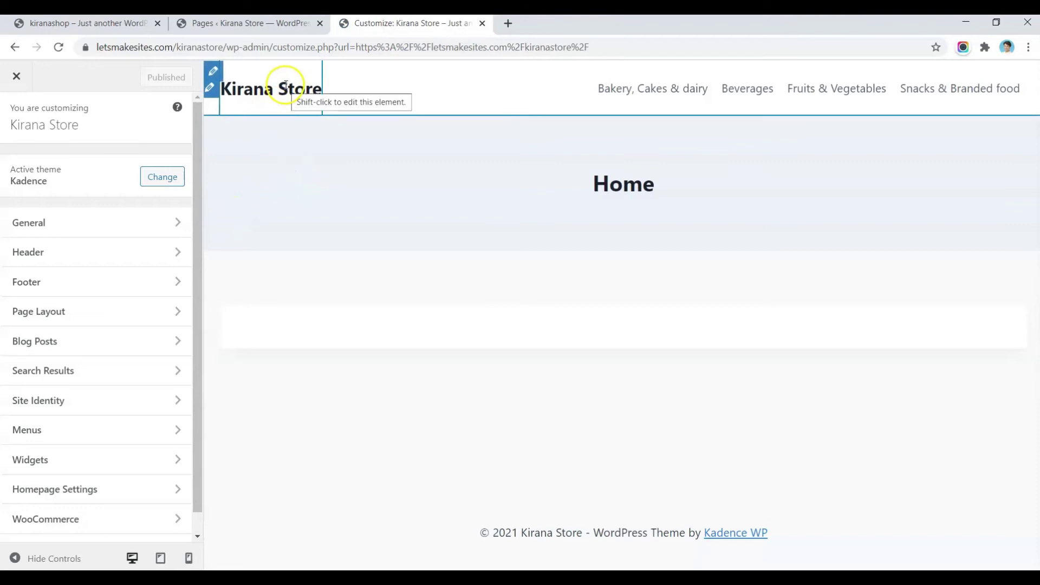
left_click(73, 223)
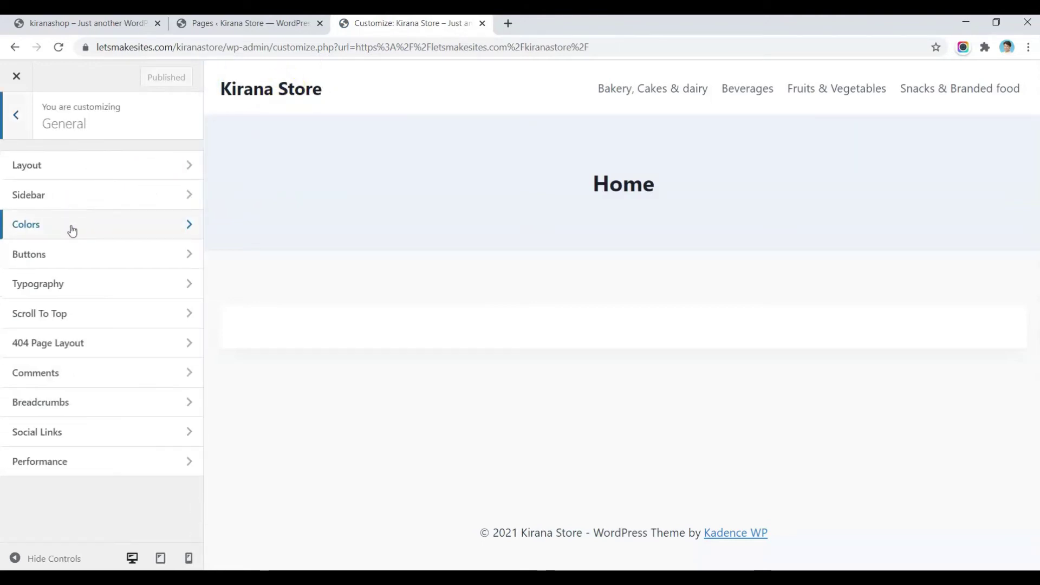
left_click(72, 227)
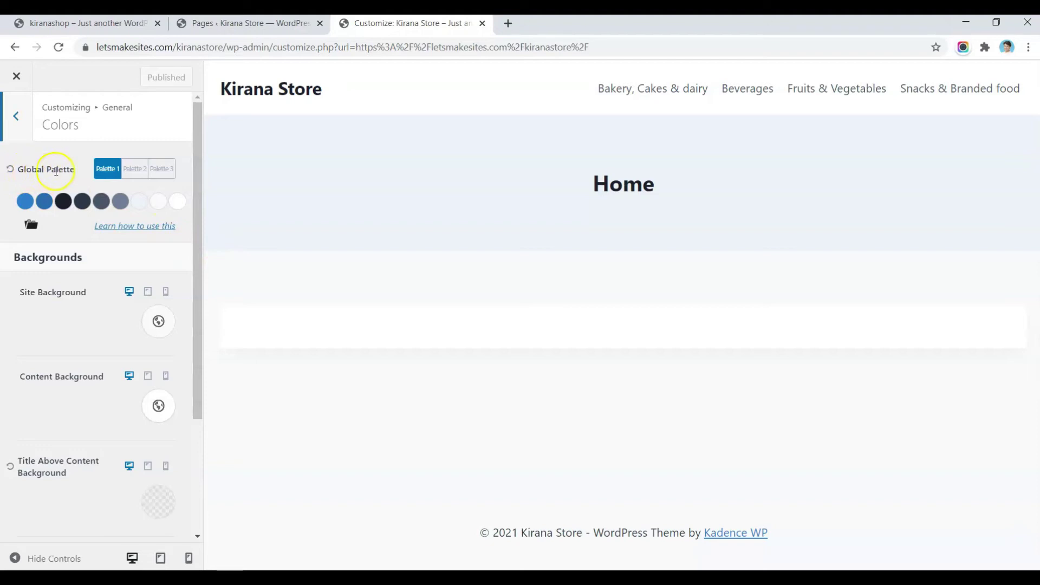
left_click(132, 170)
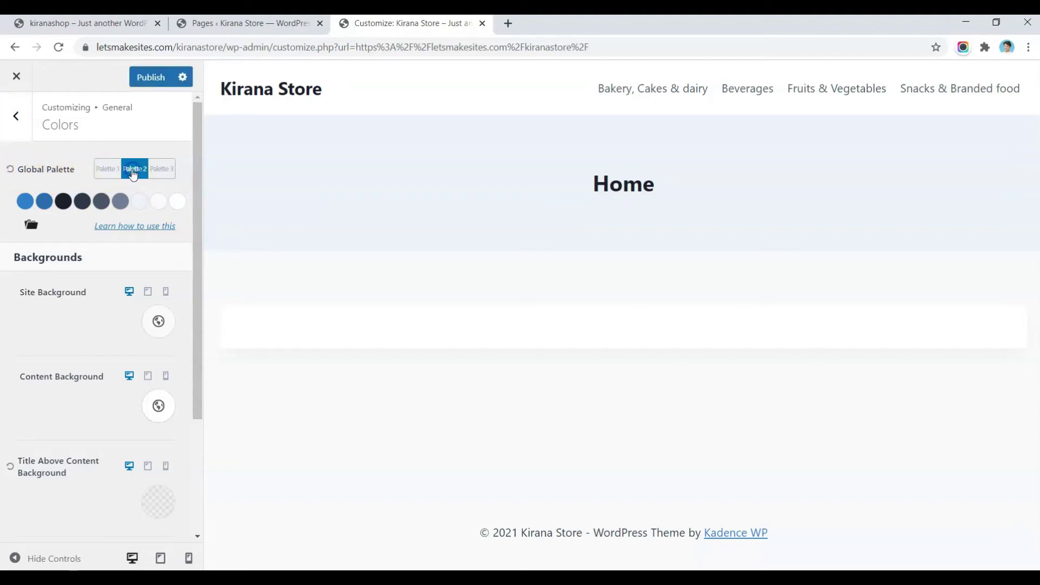
left_click(173, 169)
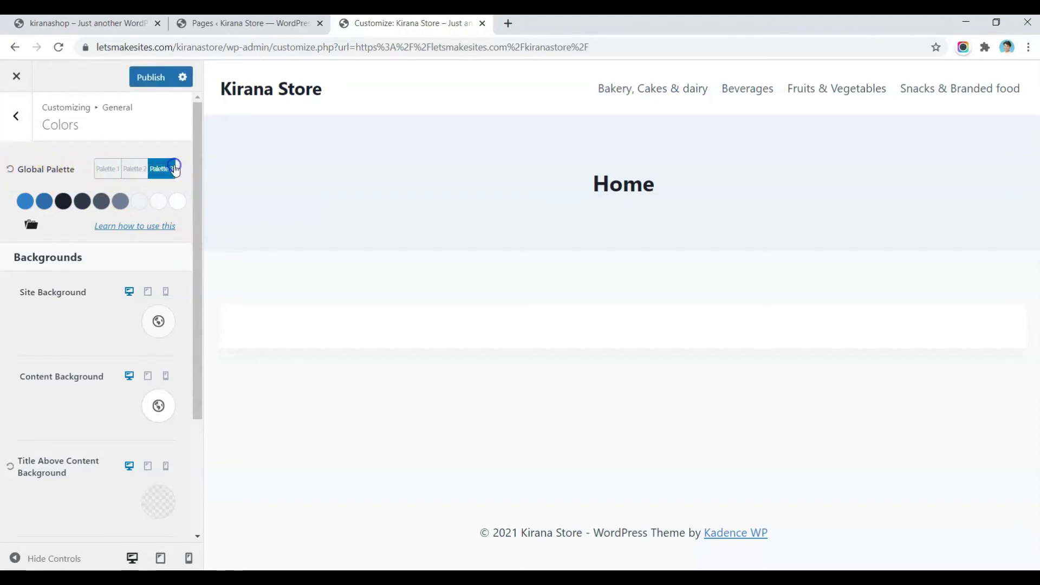
left_click(108, 169)
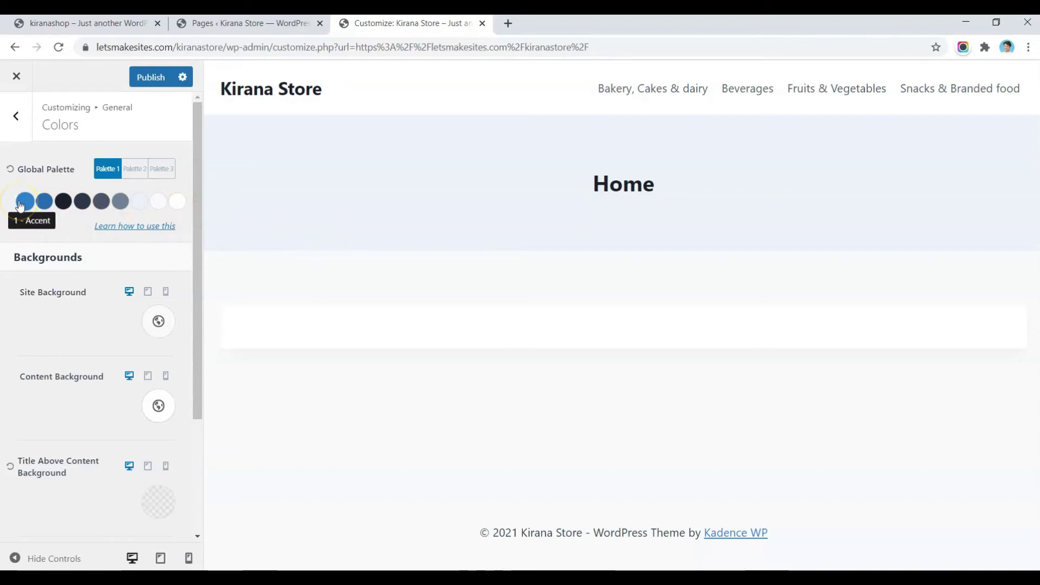
left_click(44, 203)
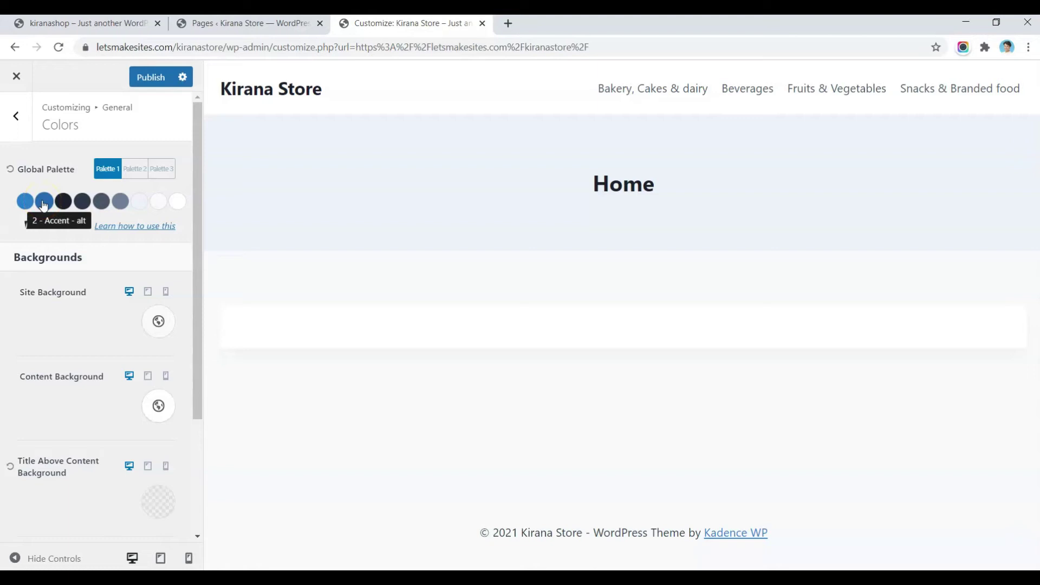
left_click(63, 202)
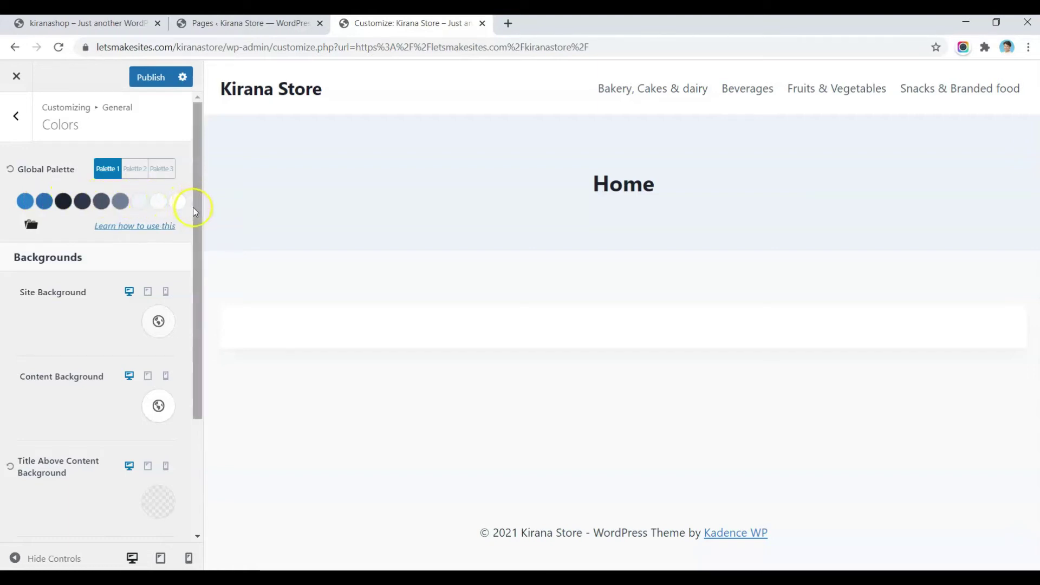
Step: Cycle the global palette again, leaving Palette 3 selected
left_click(133, 169)
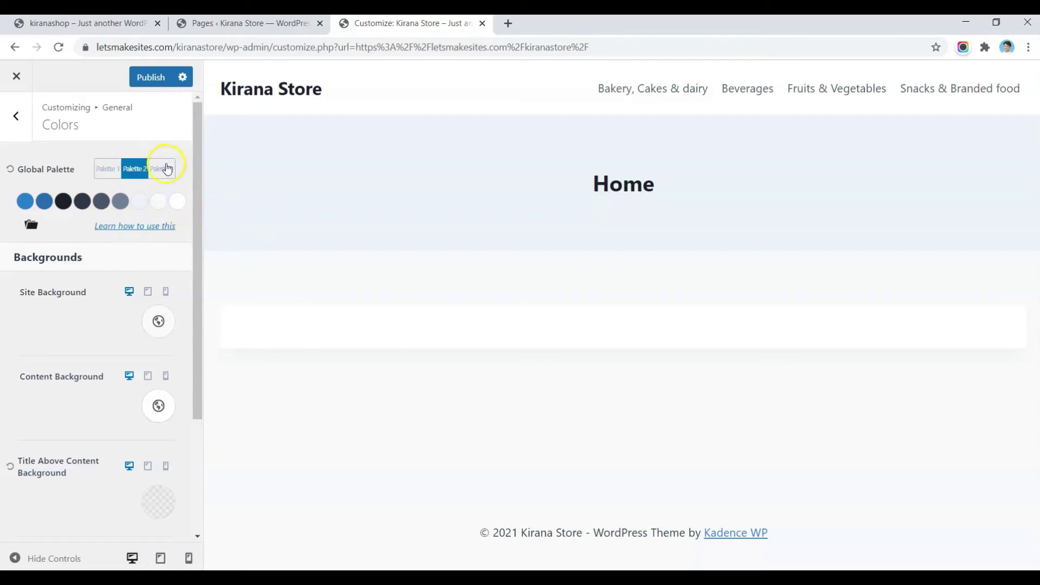
left_click(167, 169)
left_click(133, 169)
left_click(106, 170)
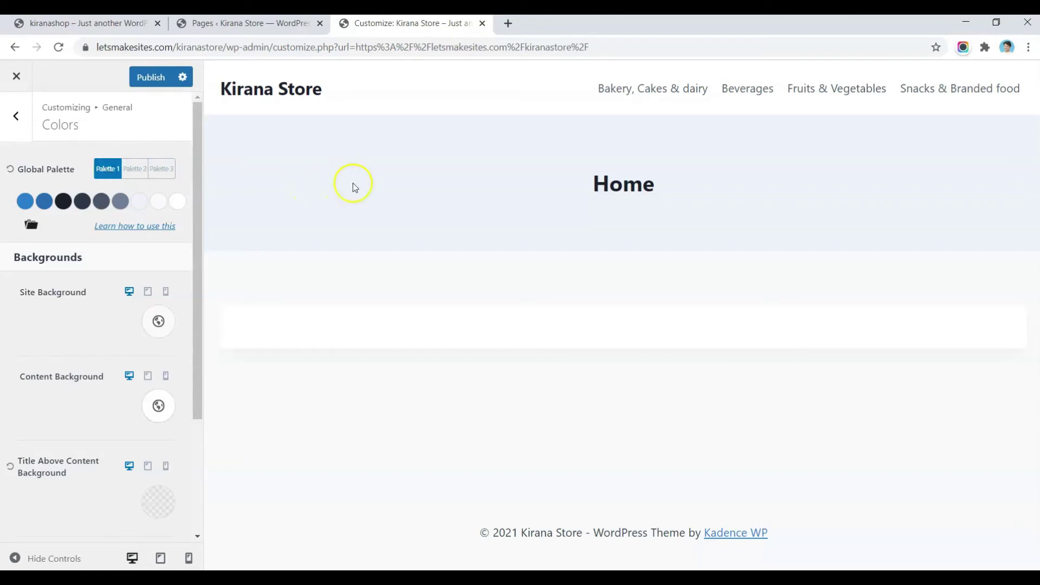
left_click(136, 170)
left_click(165, 170)
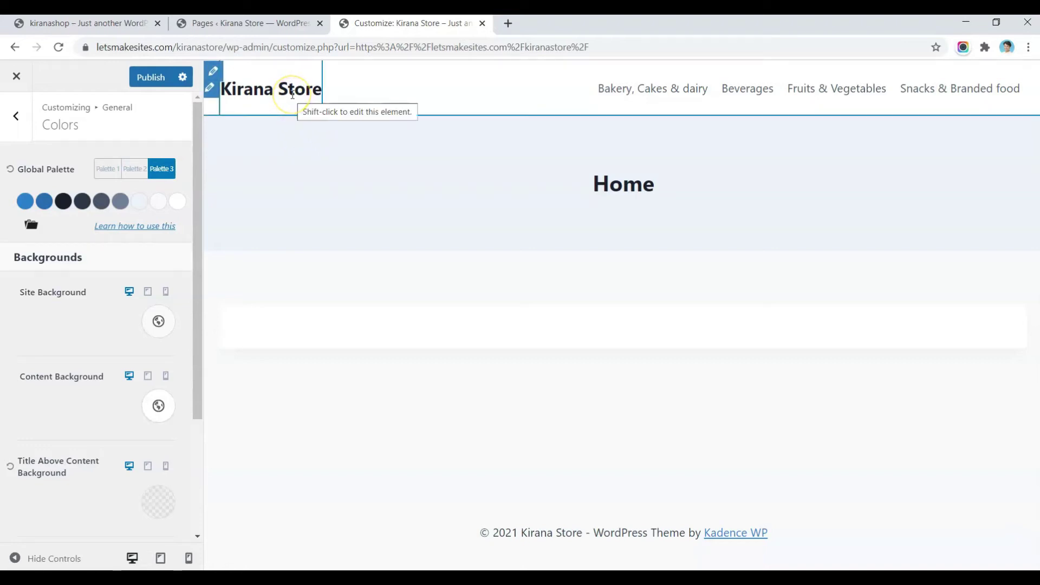
left_click(106, 167)
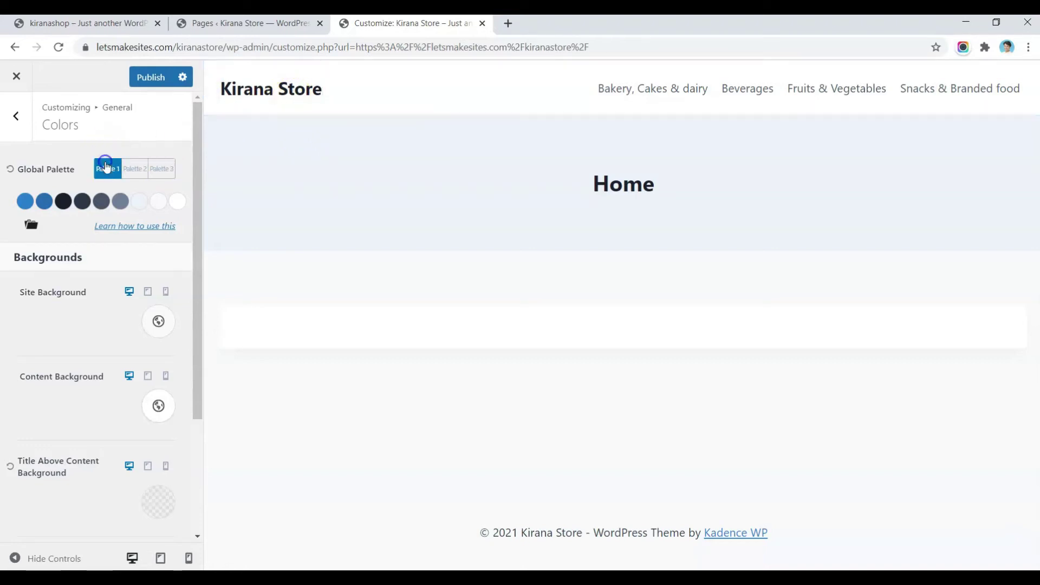
left_click(129, 169)
left_click(160, 168)
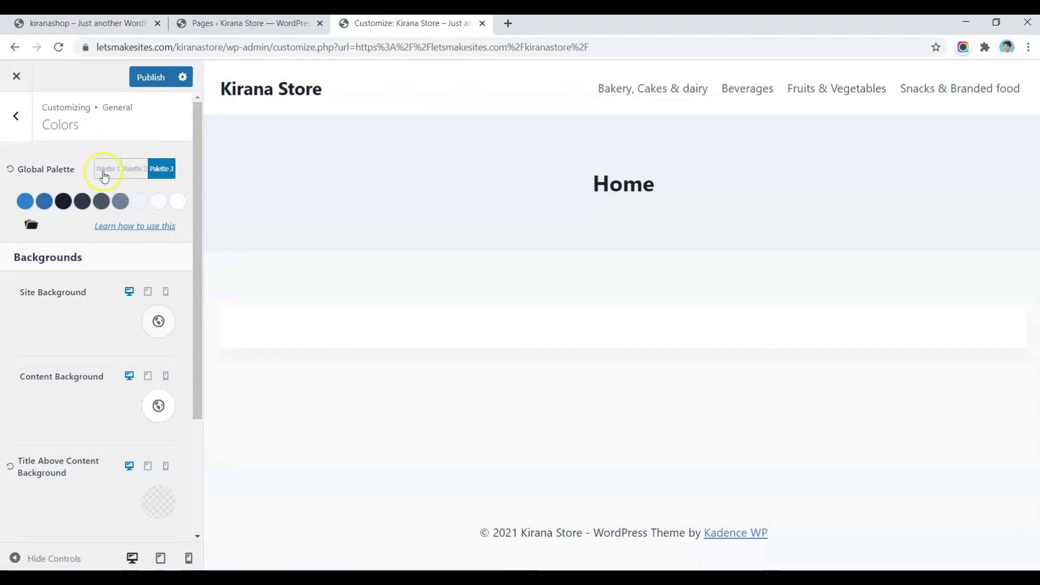
left_click(68, 21)
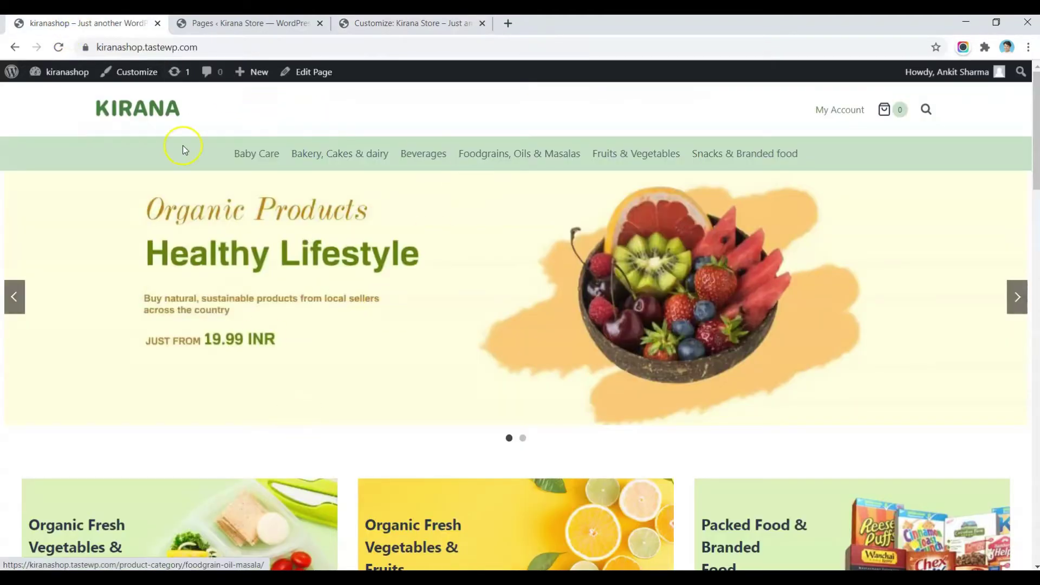
Step: Open kiranashop's Customizer colours and preview the orange Palette 2 and blue Palette 3 before returning to green Palette 1
left_click(135, 76)
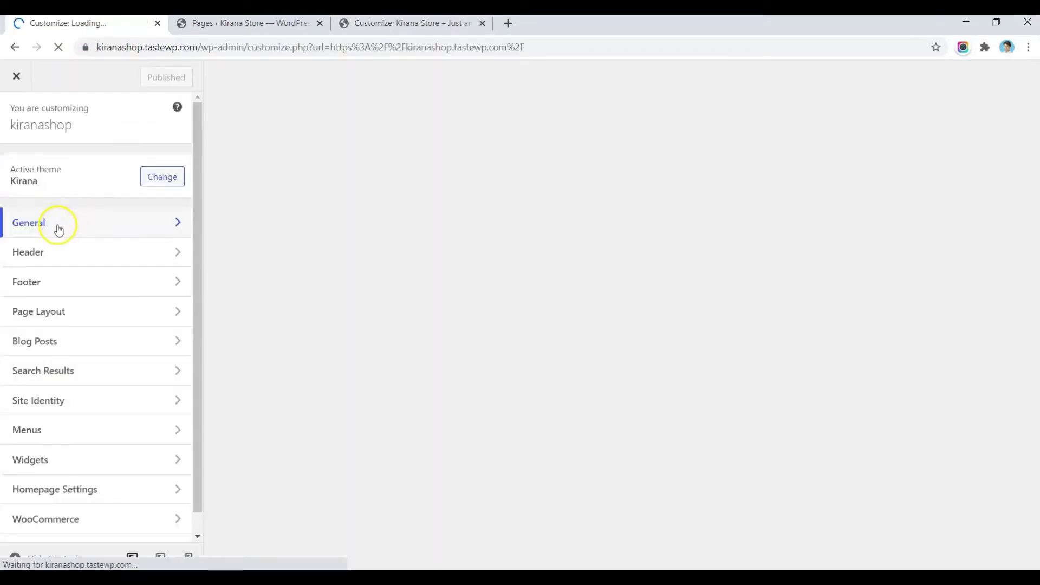
left_click(58, 228)
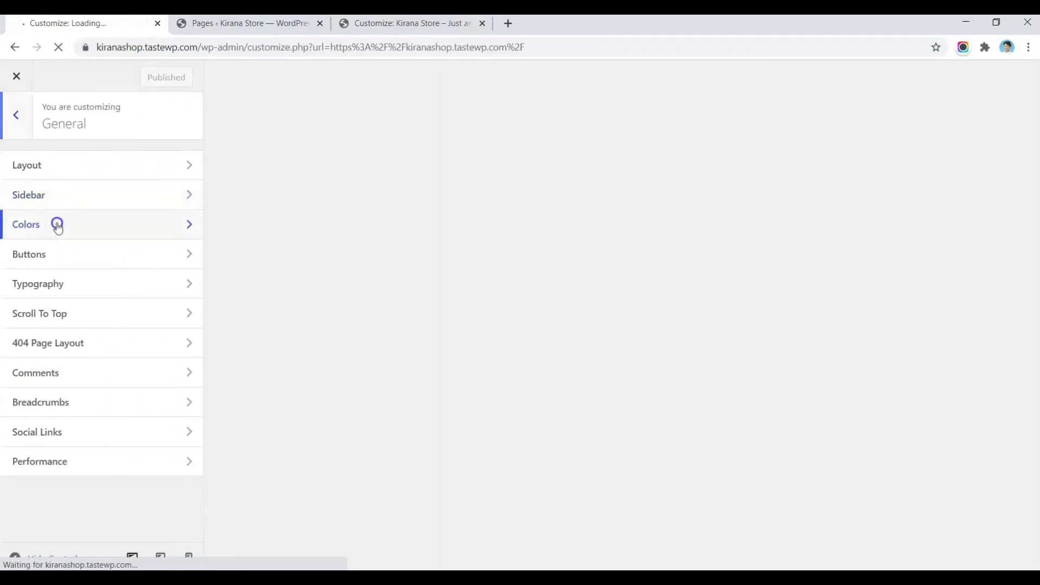
left_click(56, 226)
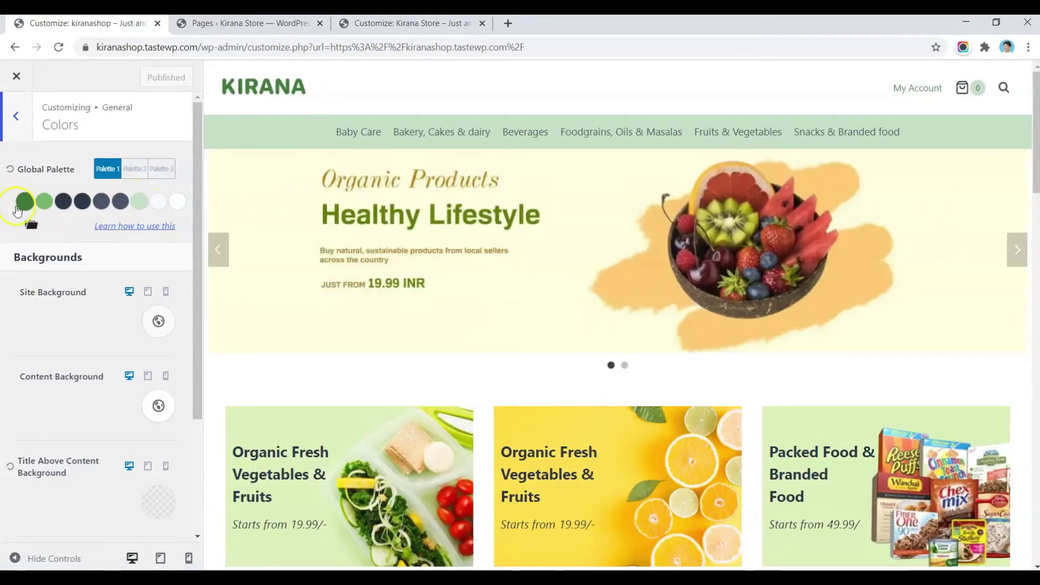
left_click(135, 168)
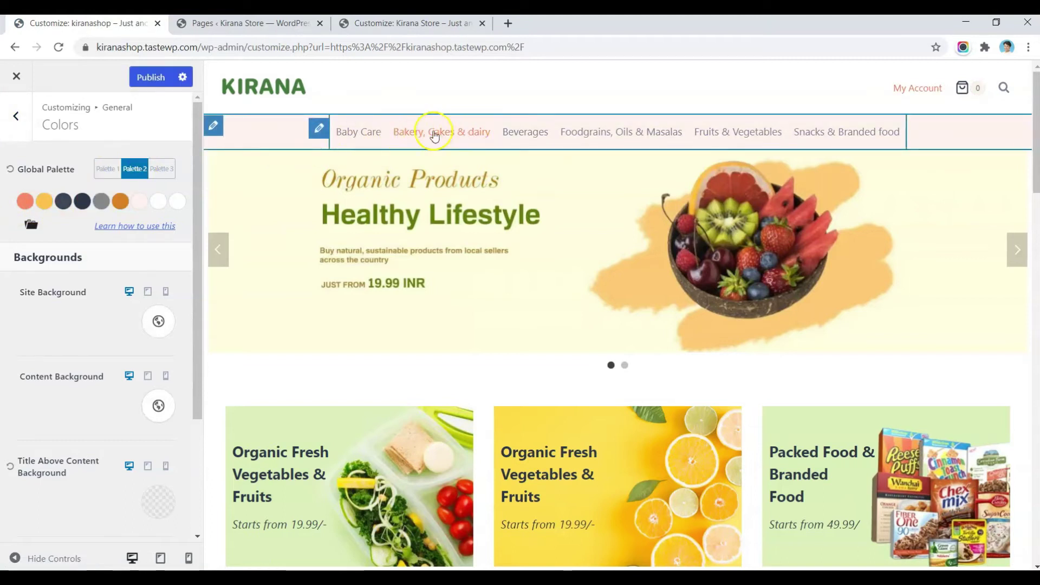
left_click(161, 169)
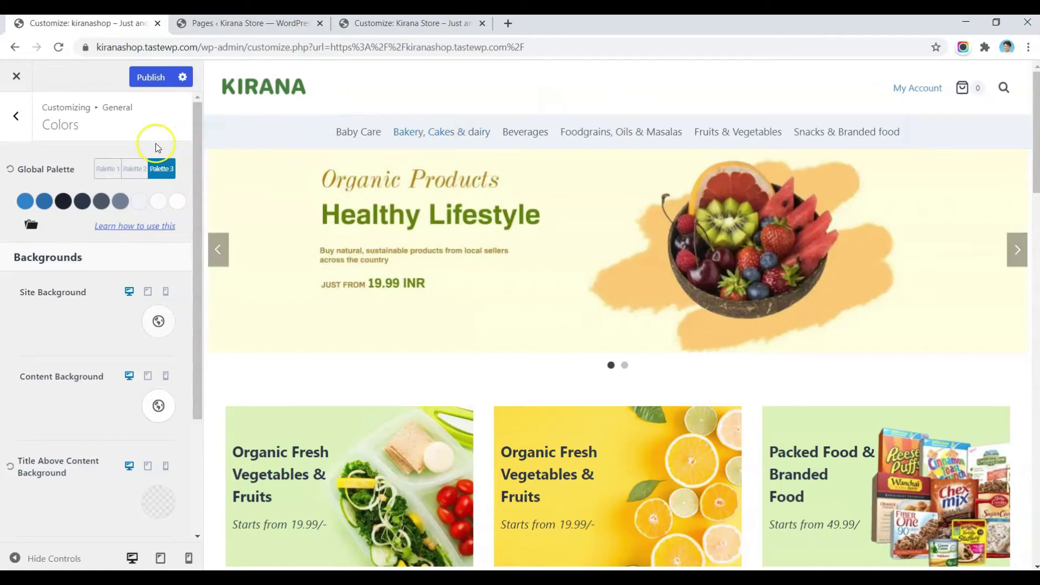
left_click(103, 169)
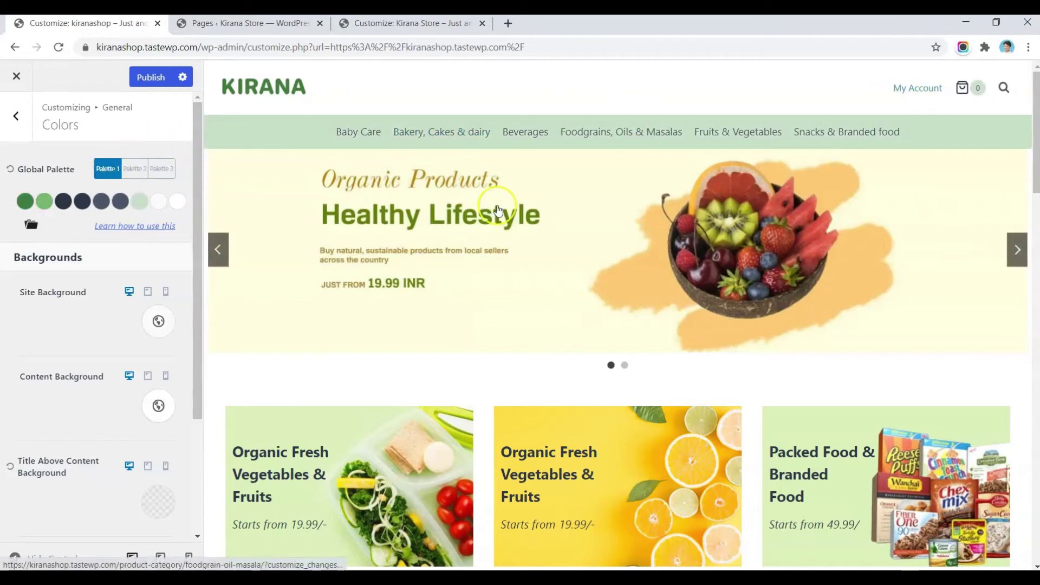
scroll(496, 207, "down", 10)
scroll(496, 206, "down", 4)
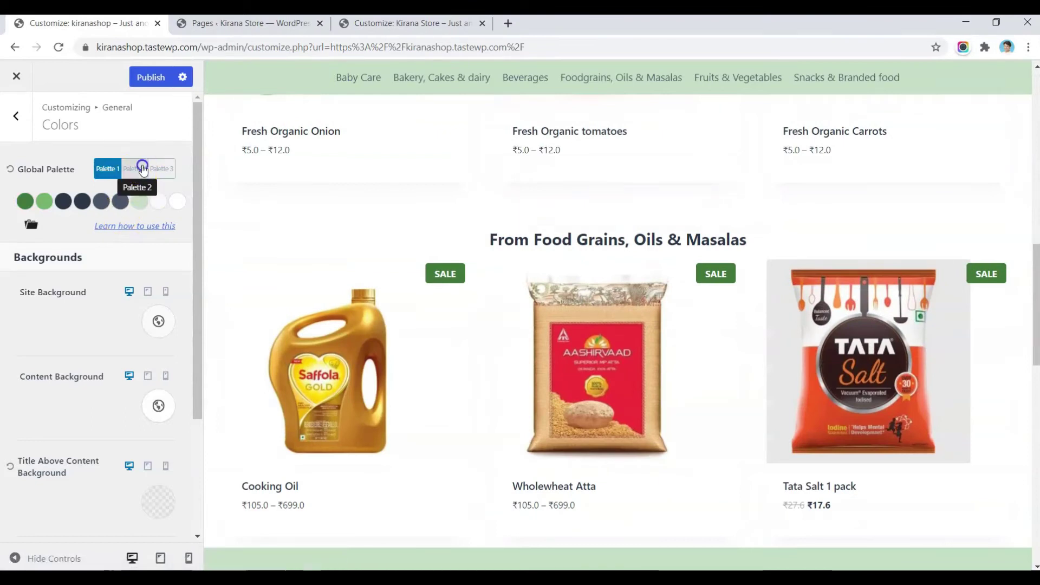
Step: Preview kiranashop's product rows in Palettes 2 and 3, then restore the green Palette 1
left_click(143, 170)
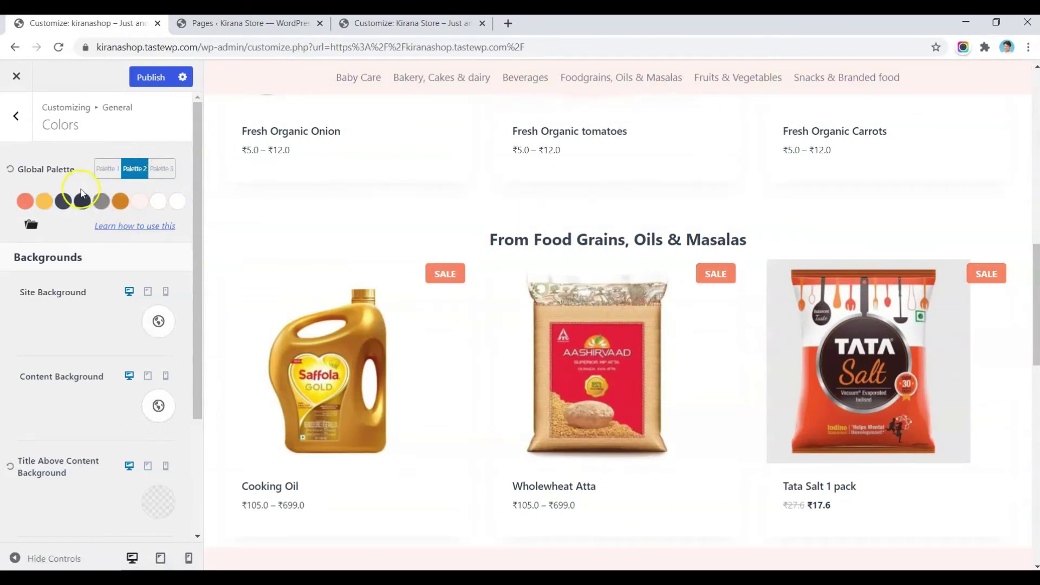
scroll(688, 276, "down", 7)
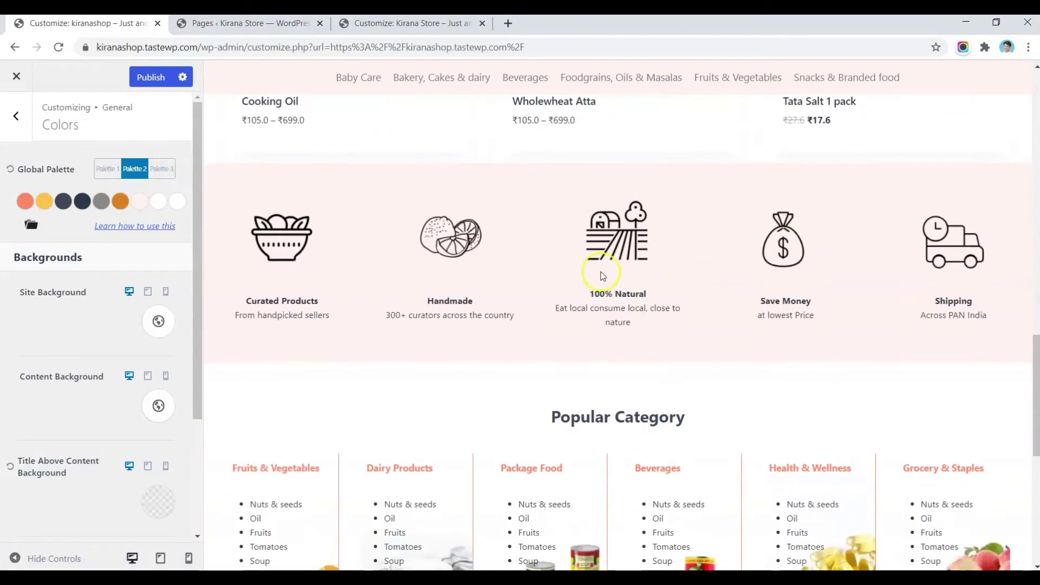
left_click(162, 169)
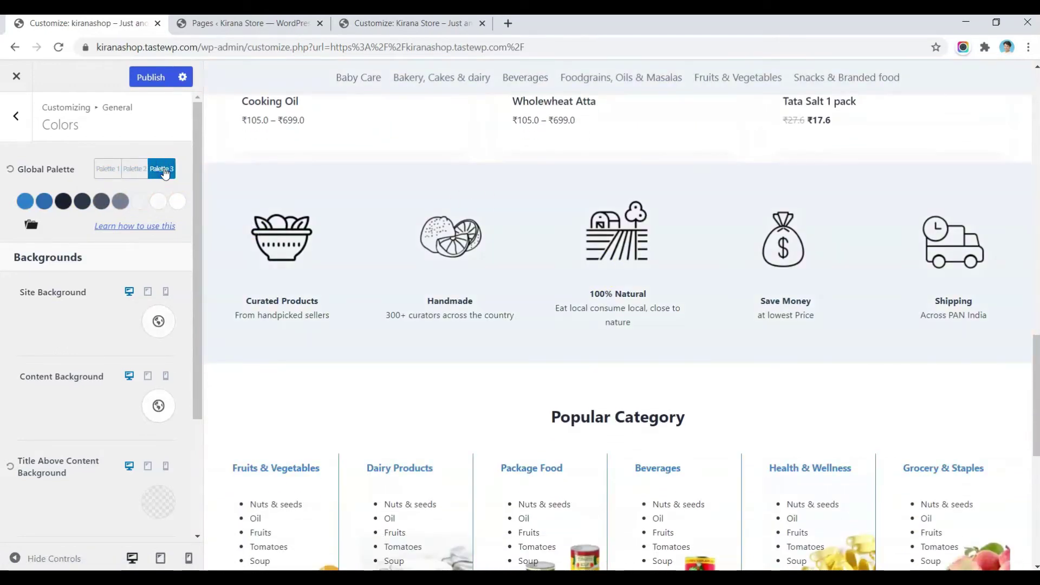
scroll(472, 204, "down", 3)
scroll(472, 203, "up", 4)
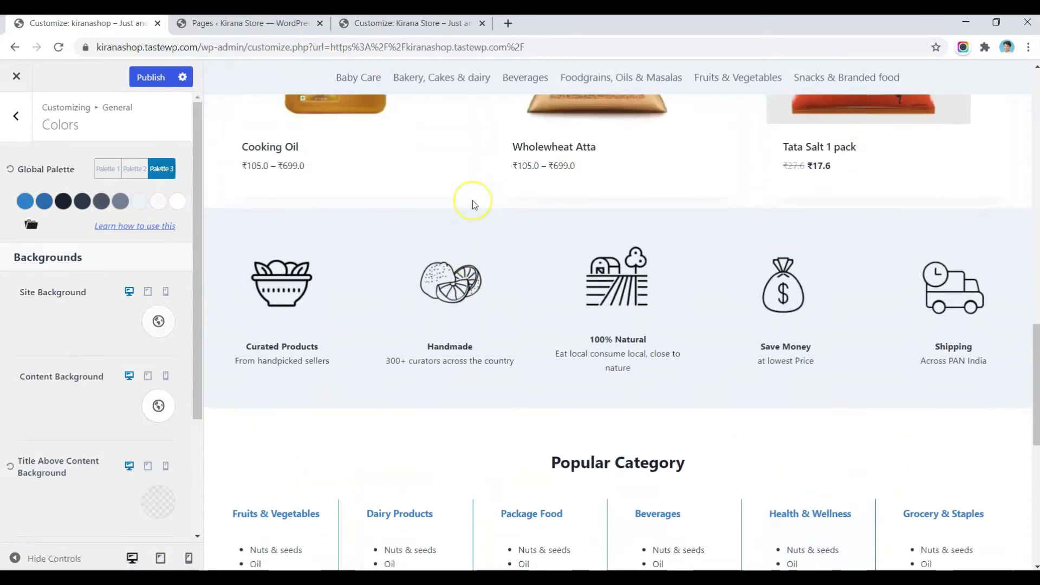
scroll(472, 203, "up", 8)
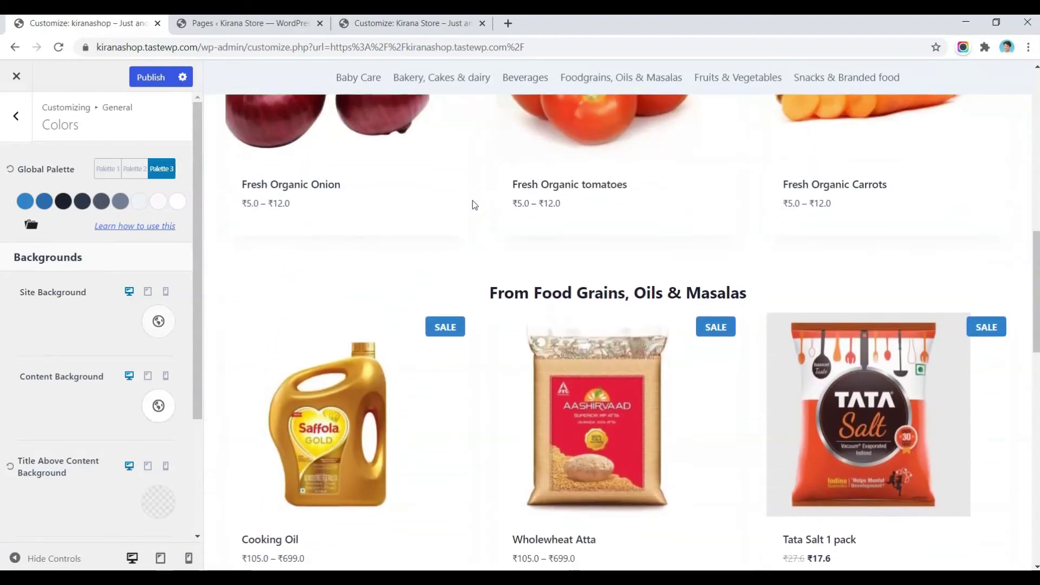
scroll(472, 204, "up", 2)
left_click(113, 172)
scroll(536, 168, "up", 7)
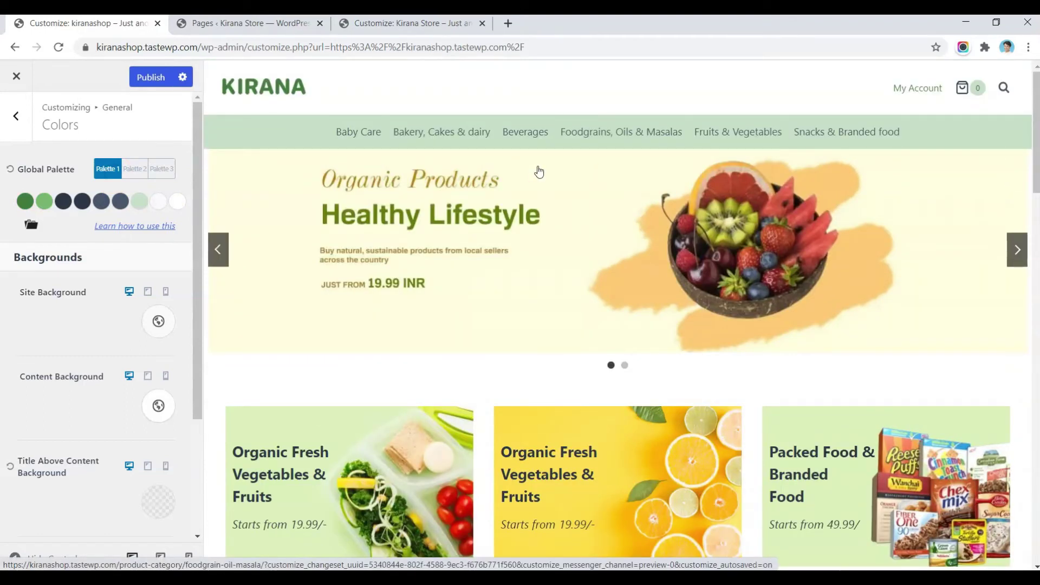
key("ctrl+shift+Tab")
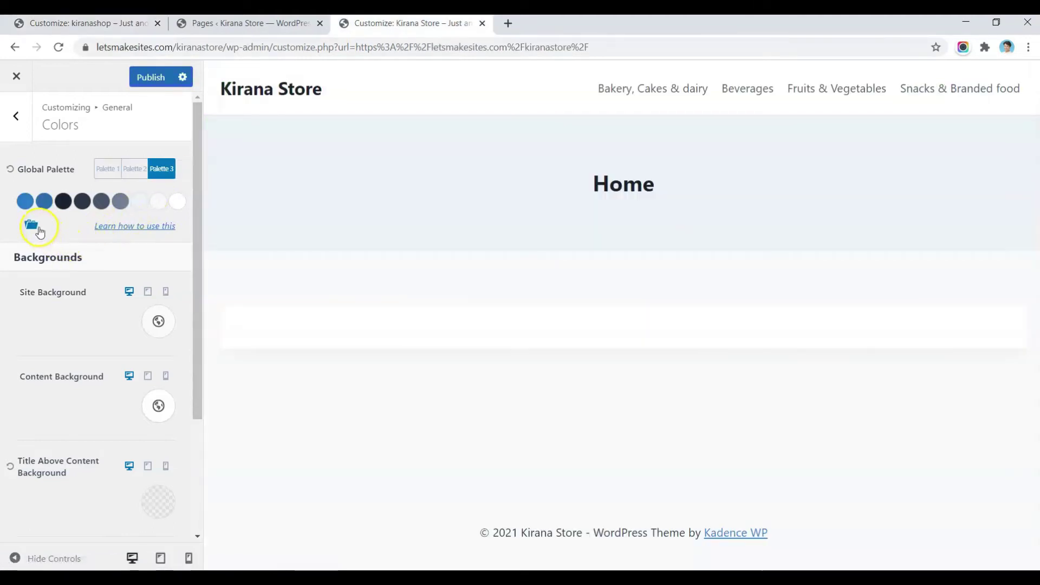
Step: Lighten Palette 3's first colour to 608CB5, then put Kirana Store back on Palette 1
left_click(33, 226)
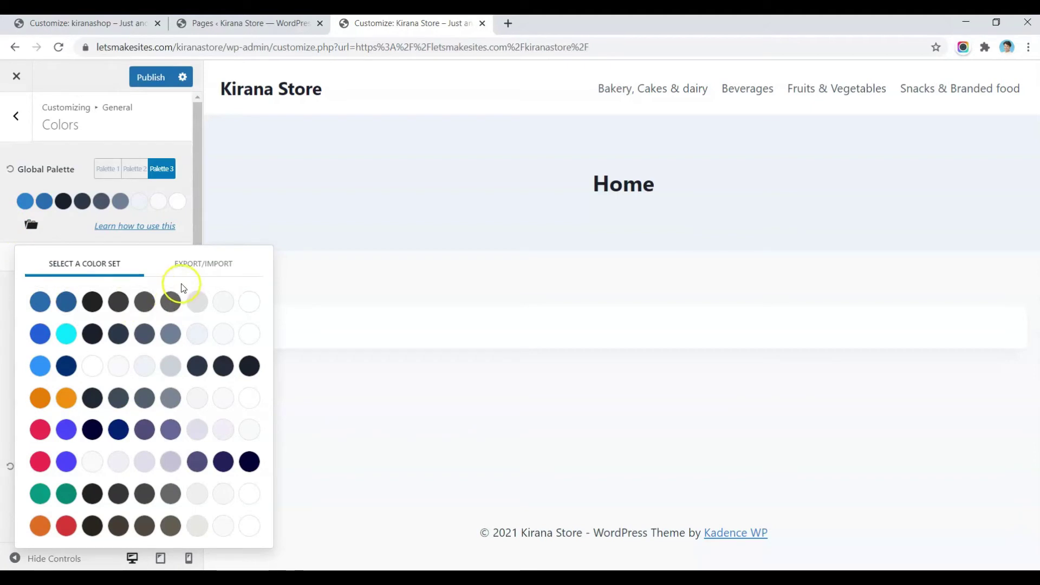
left_click(28, 206)
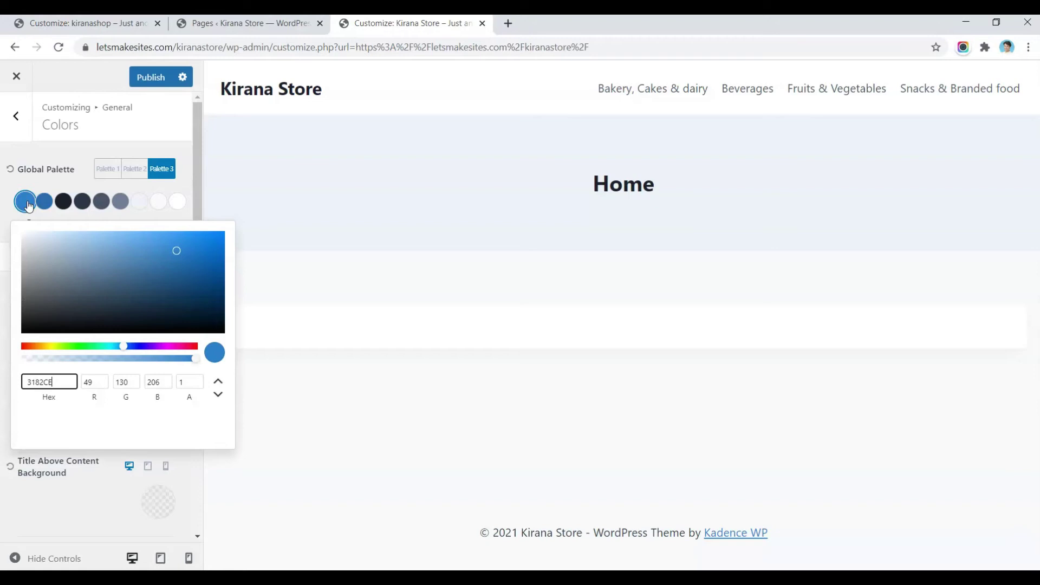
mouse_move(103, 256)
left_mouse_down()
mouse_move(135, 245)
mouse_move(116, 261)
left_mouse_up()
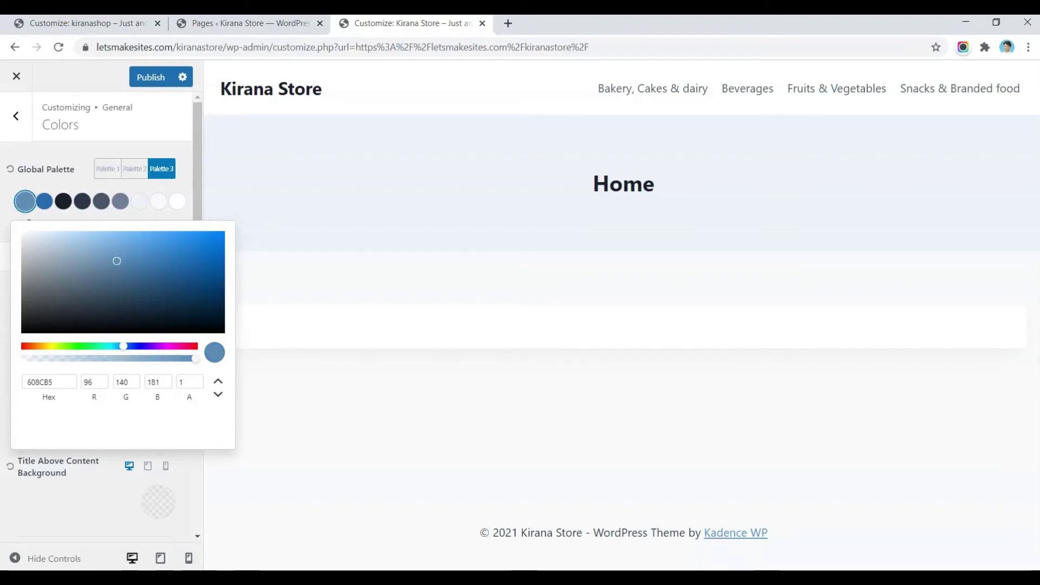
key("Escape")
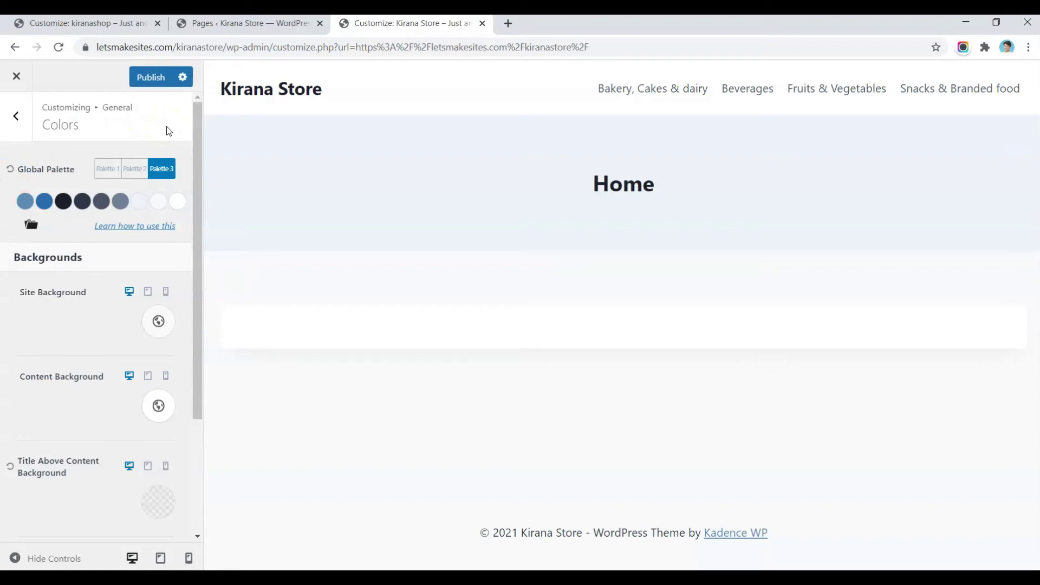
left_click(107, 169)
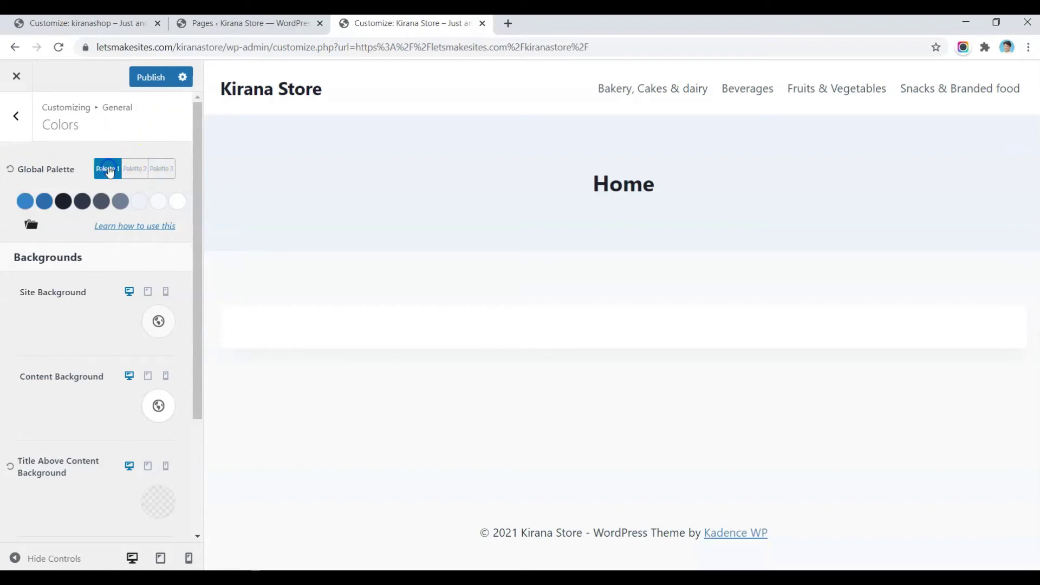
left_click(101, 22)
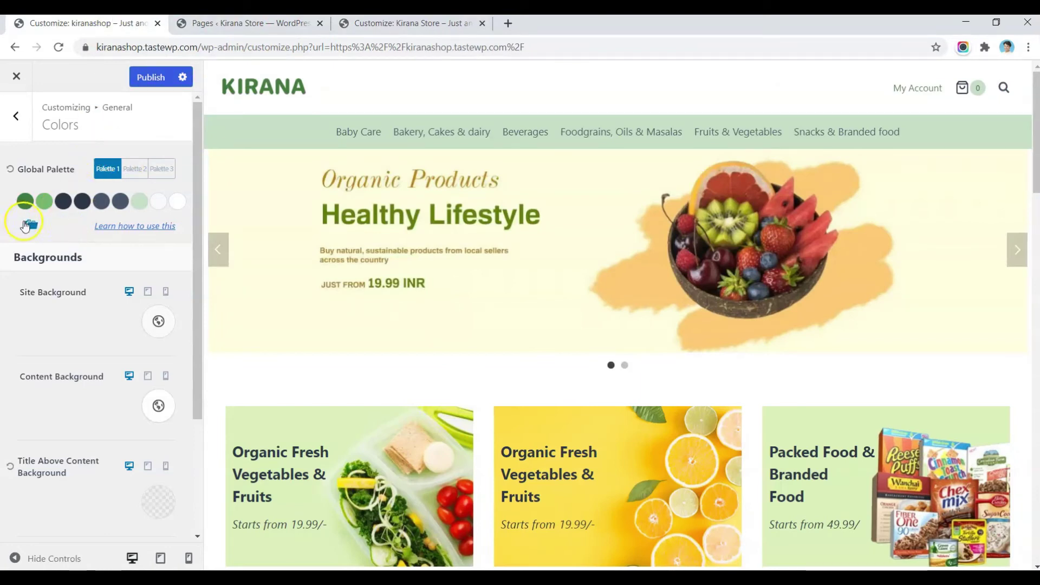
Step: Copy kiranashop's green Palette 1 export data and import it into Kirana Store's Palette 1
left_click(26, 225)
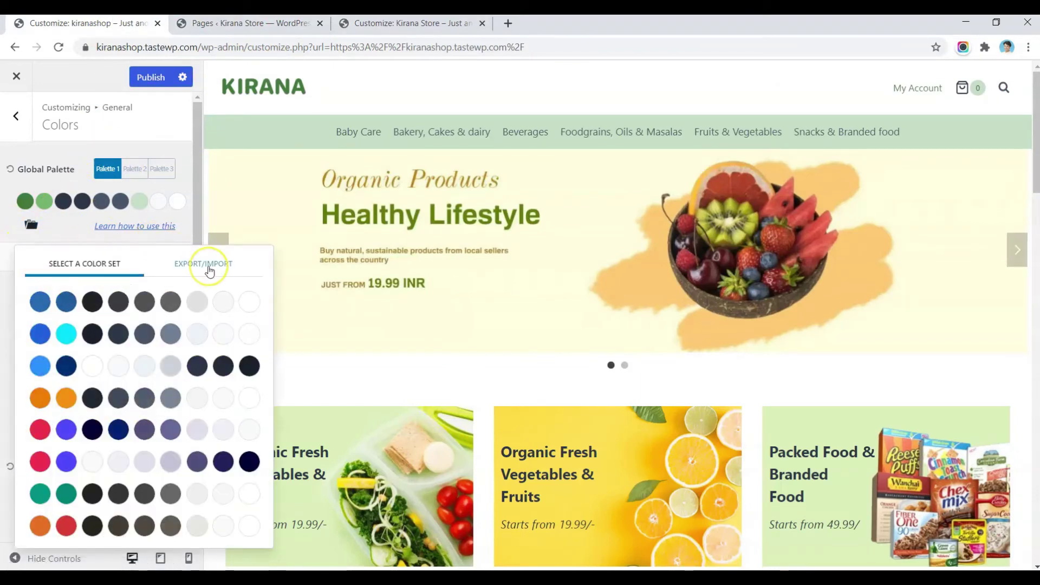
left_click(209, 270)
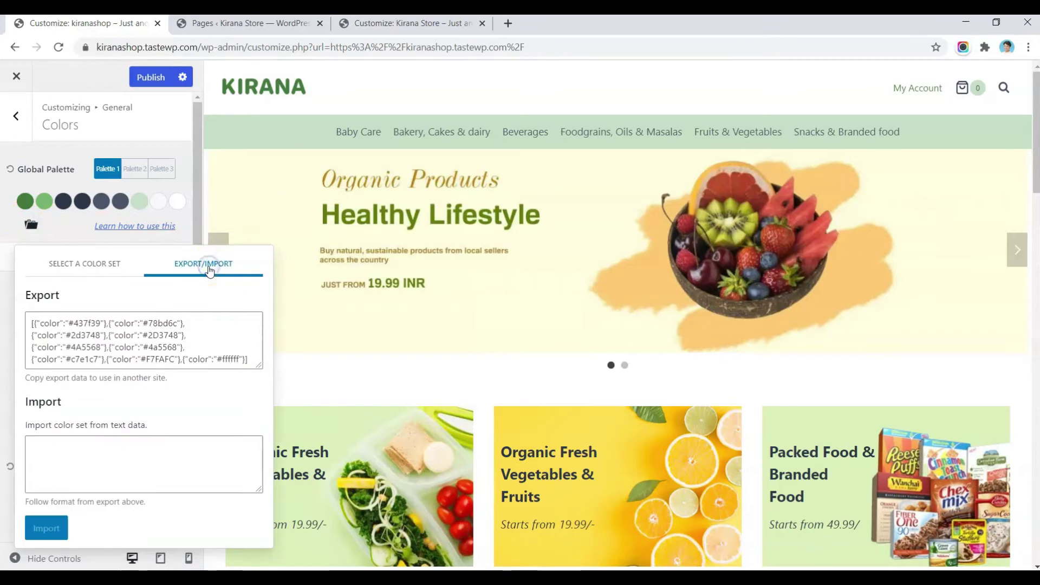
left_click(100, 355)
key("ctrl+c")
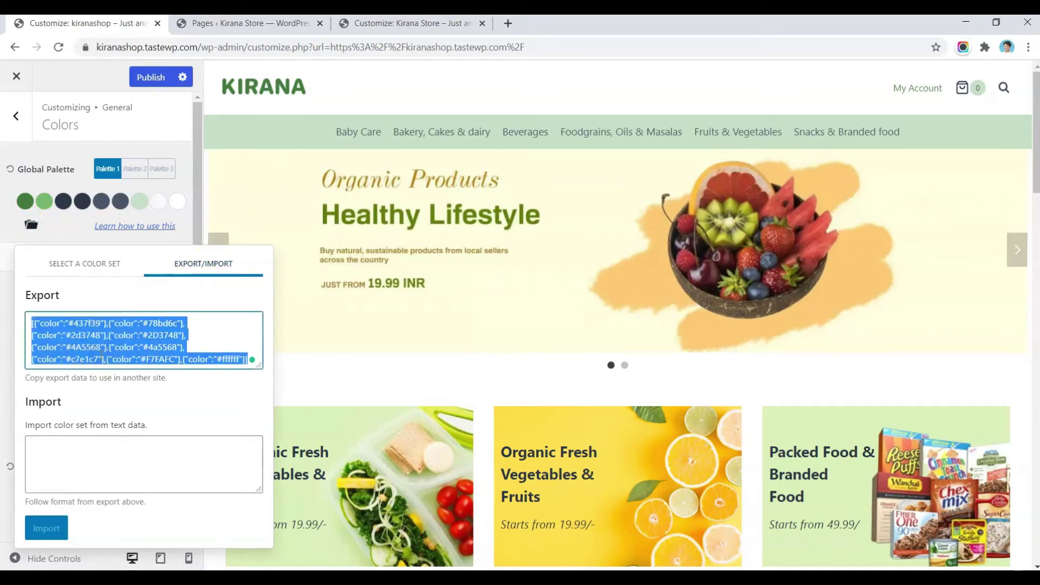
left_click(359, 23)
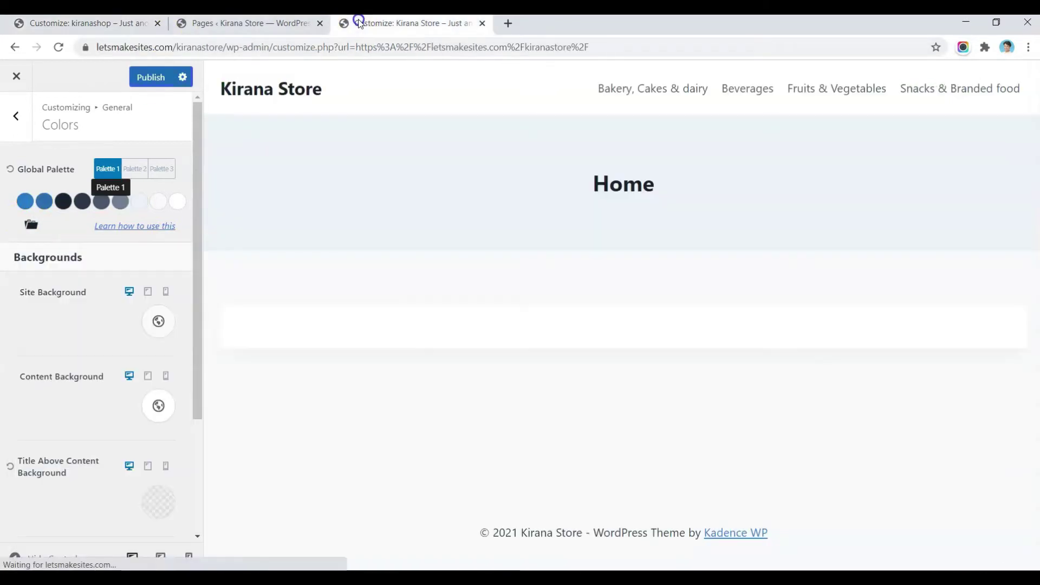
left_click(24, 225)
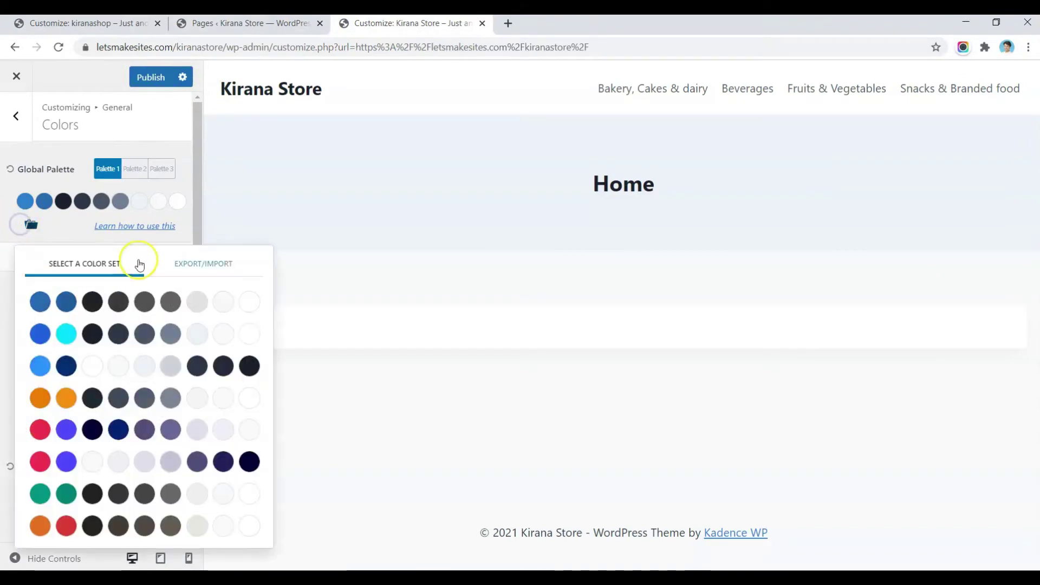
left_click(234, 268)
left_click(149, 457)
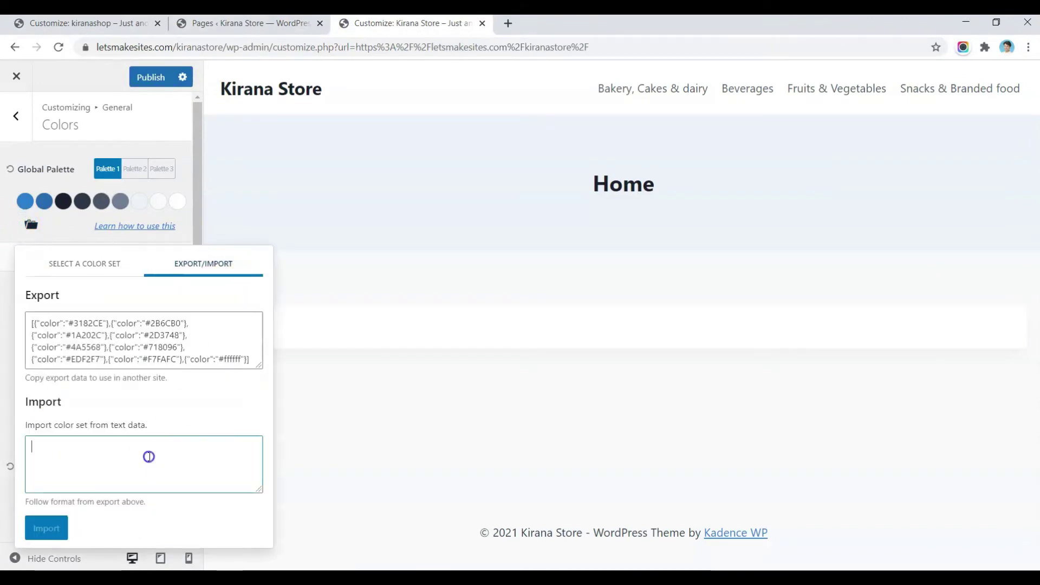
key("ctrl+v")
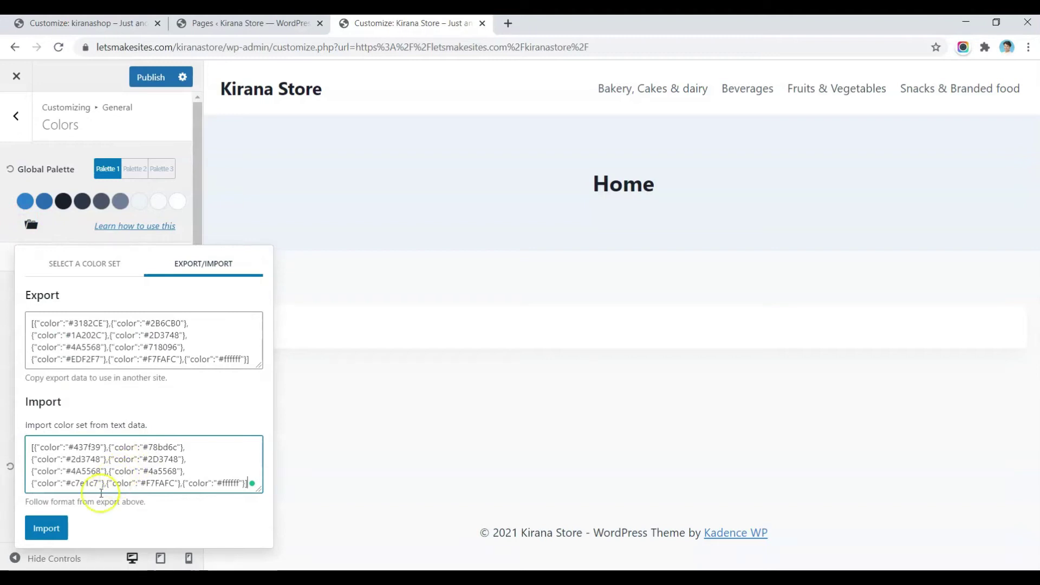
left_click(46, 527)
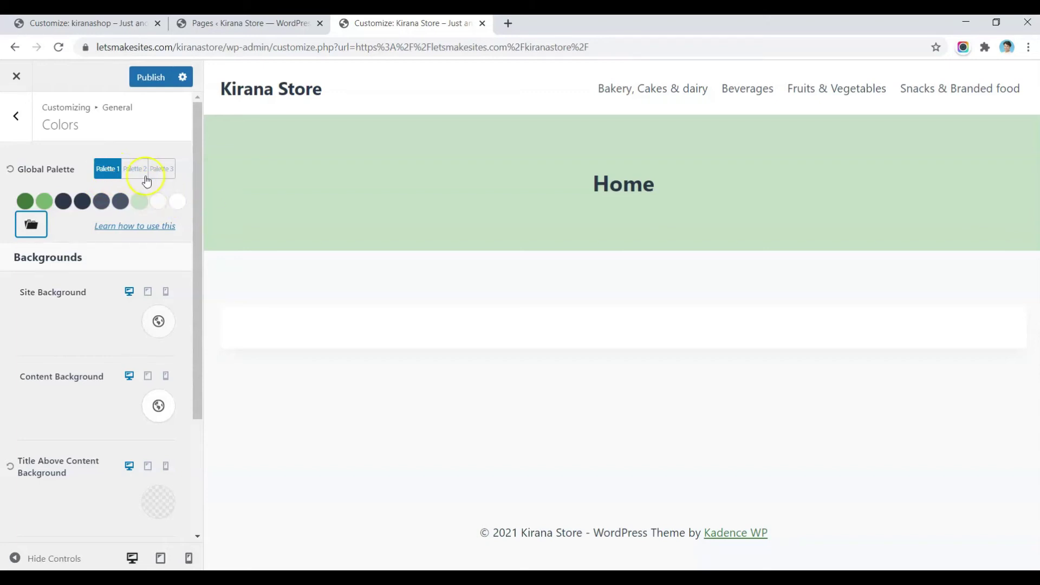
Step: Copy the export data of kiranashop's Palette 2
left_click(113, 24)
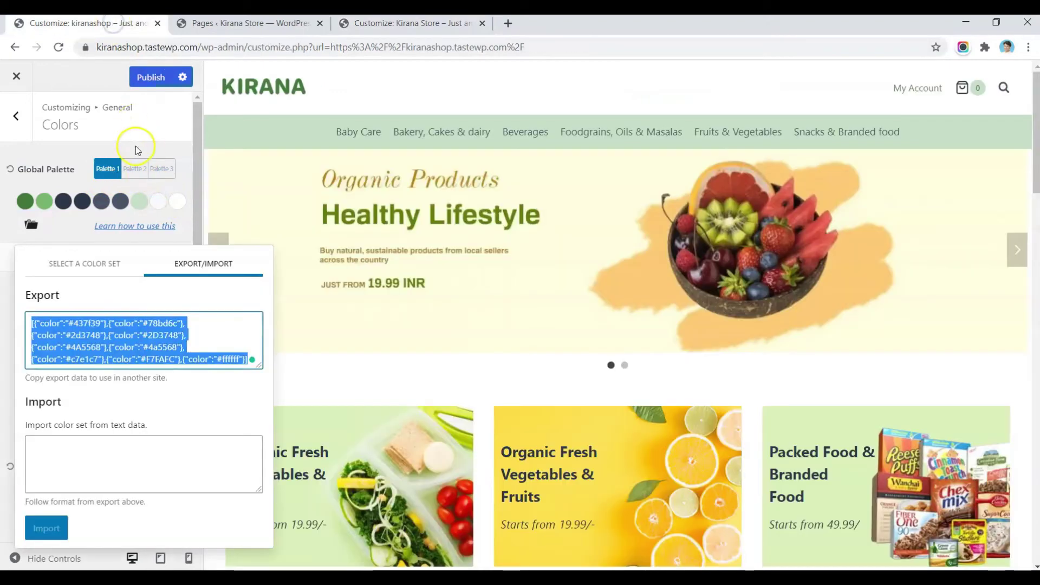
left_click(135, 169)
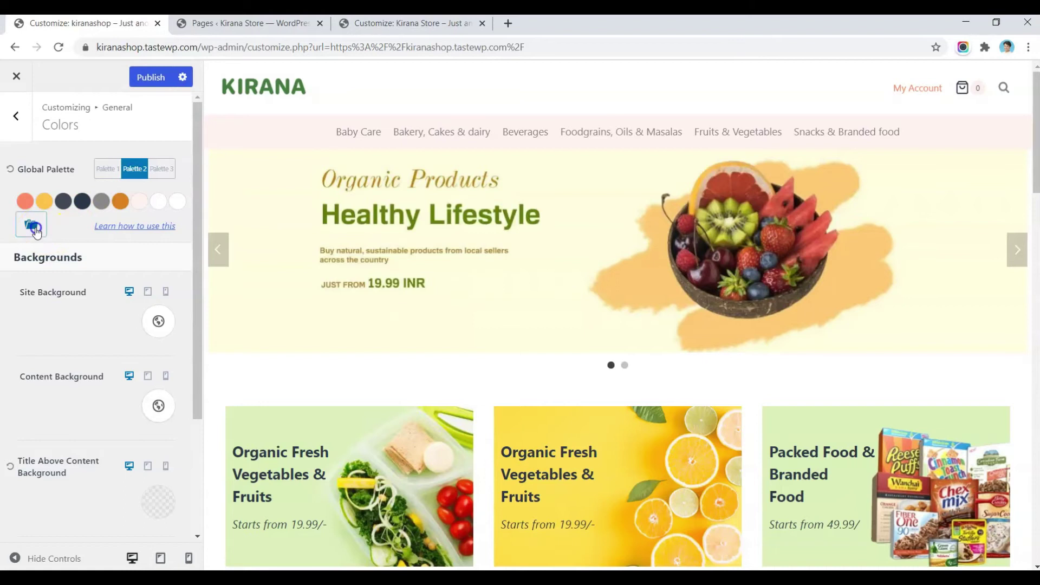
left_click(33, 227)
left_click(187, 263)
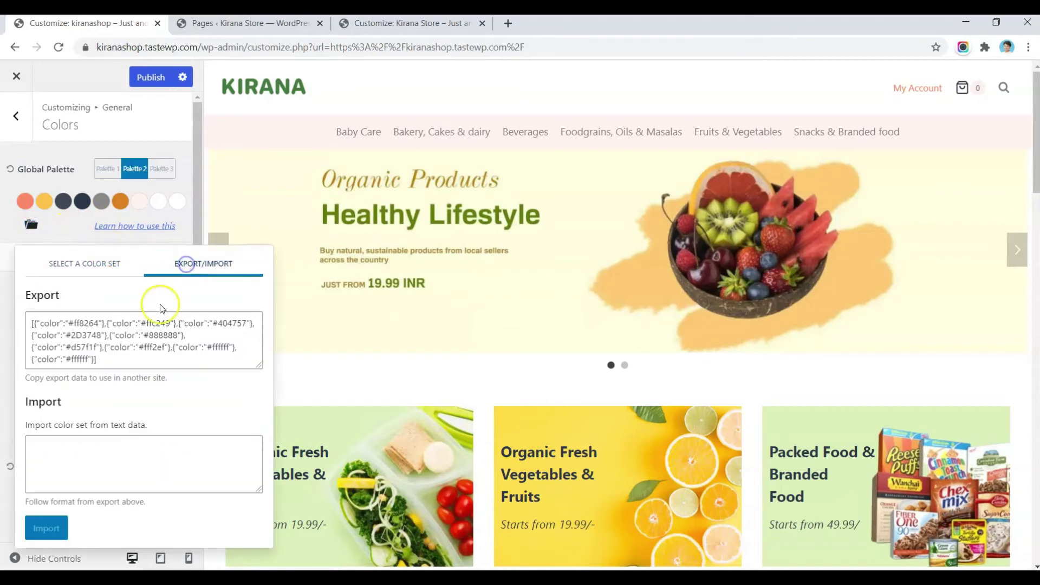
left_click(150, 350)
key("ctrl+c")
left_click(210, 26)
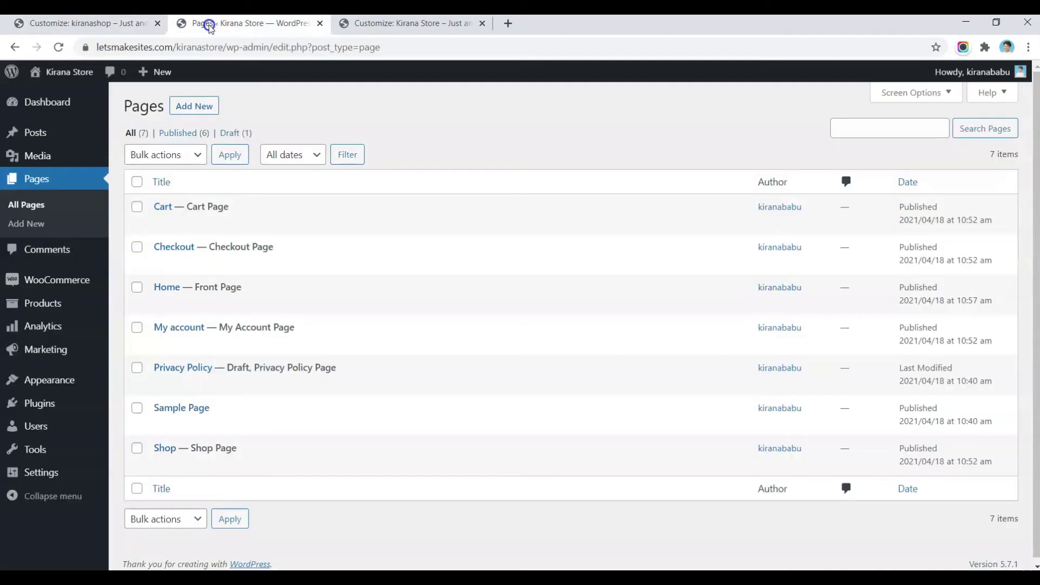
left_click(374, 23)
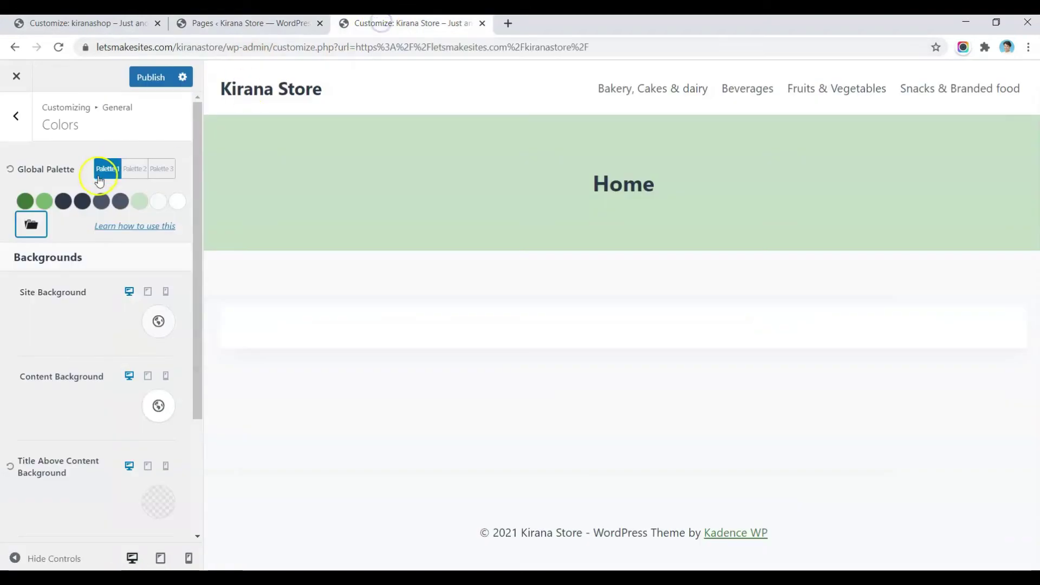
Step: Import the copied orange/pink colour set into Kirana Store's Palette 2 and publish the palette changes
left_click(134, 169)
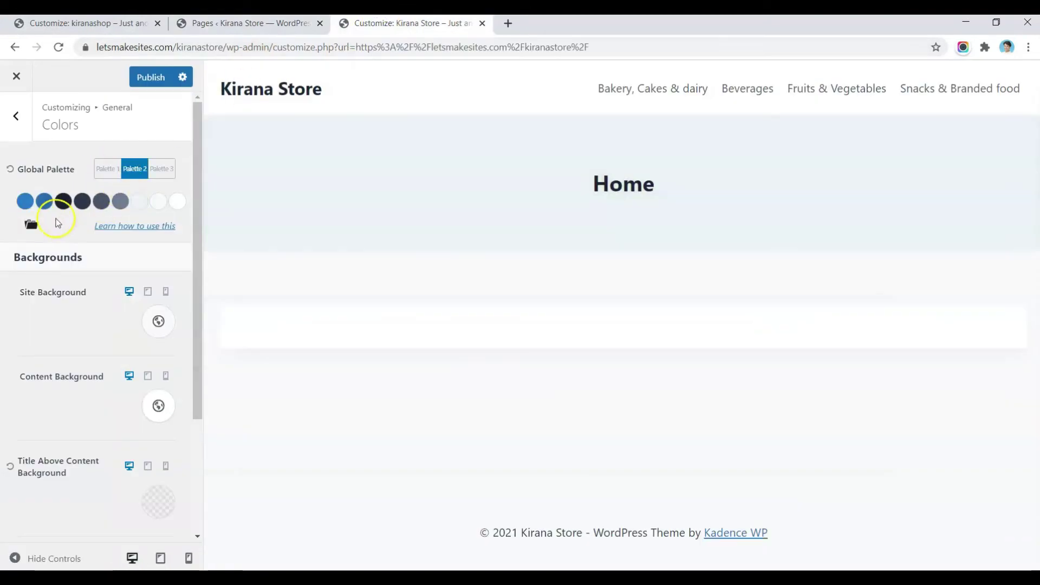
left_click(33, 229)
left_click(190, 263)
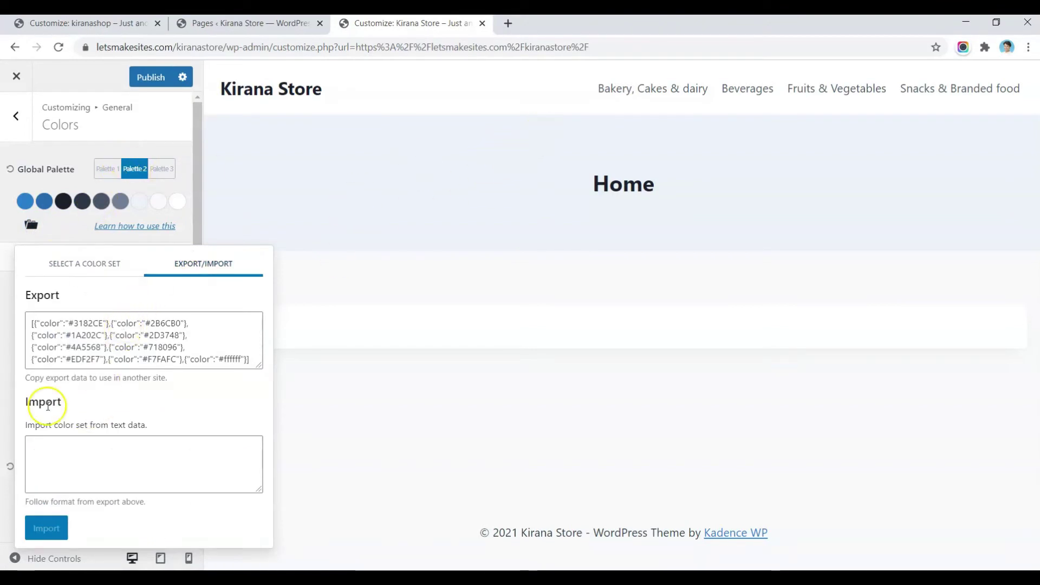
left_click(65, 460)
key("ctrl+v")
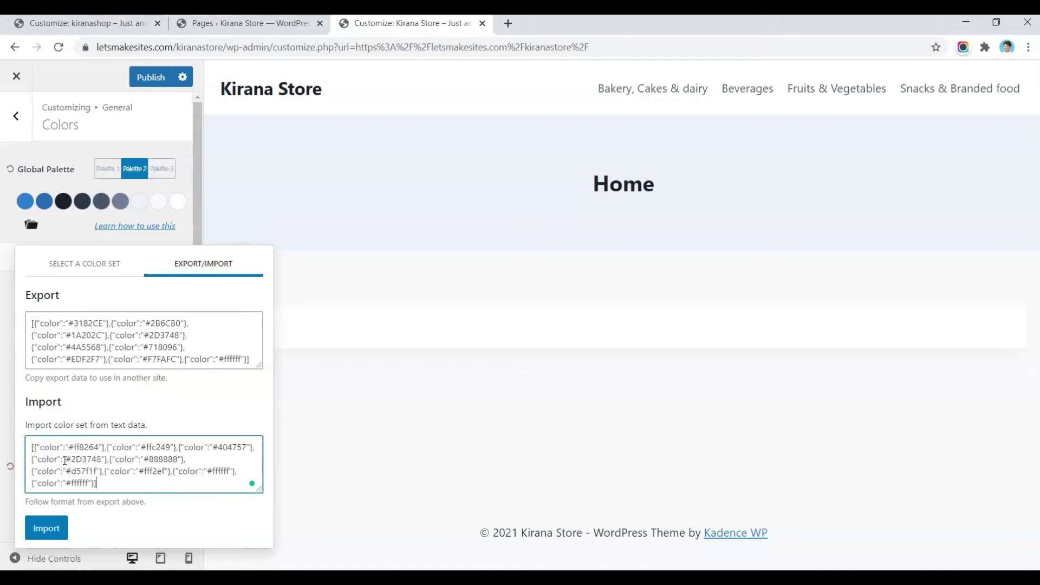
left_click(46, 527)
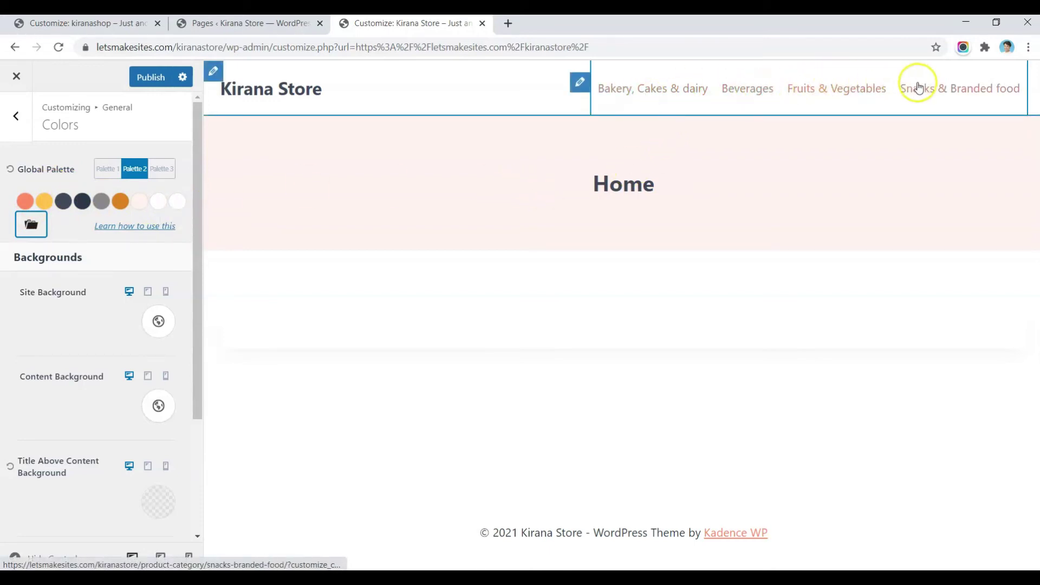
left_click(165, 170)
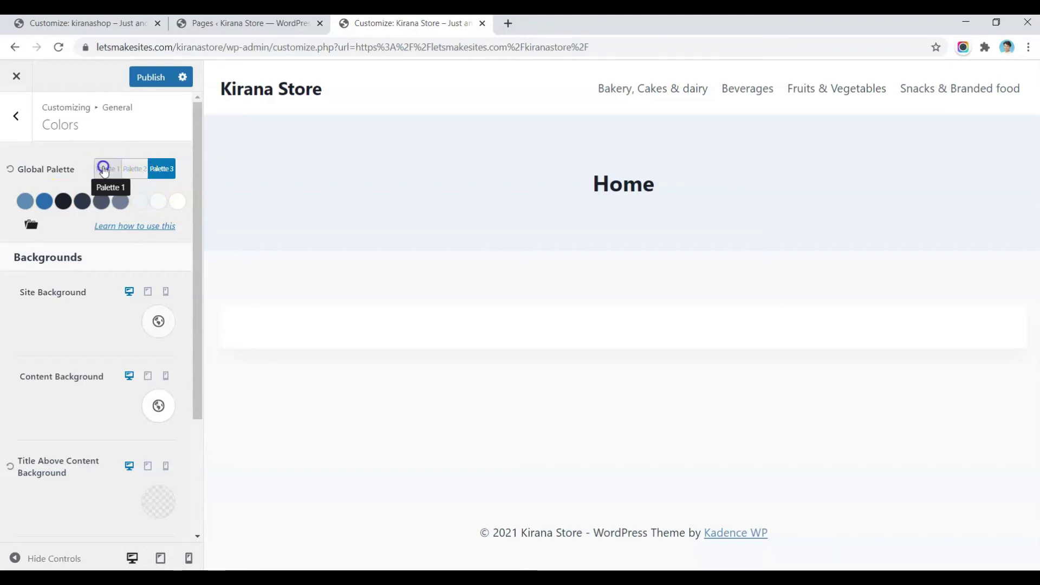
left_click(142, 76)
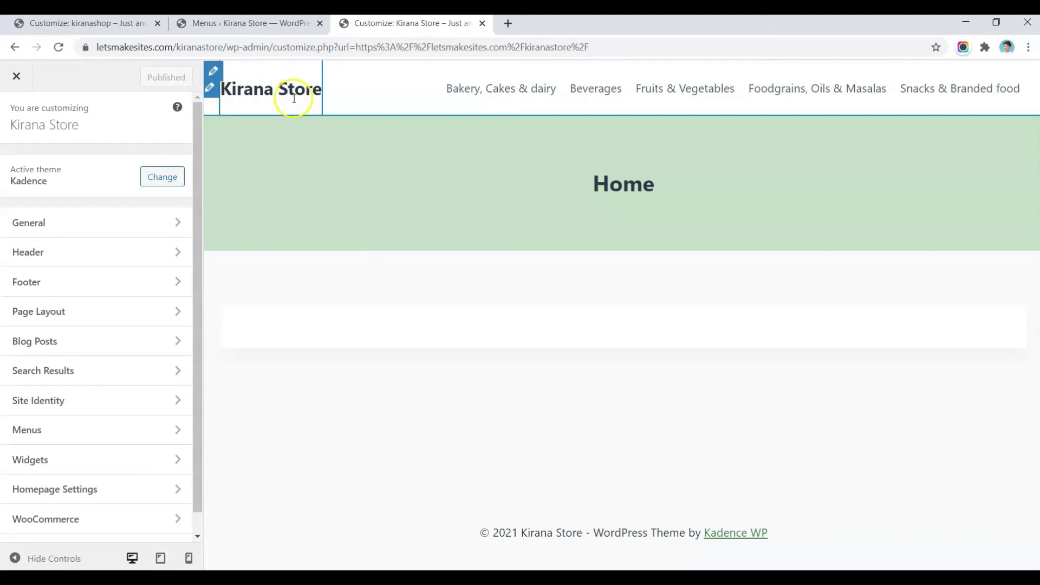
Step: In Site Identity, edit the site title and set the green KIRANA image as the logo without cropping
left_click(212, 92)
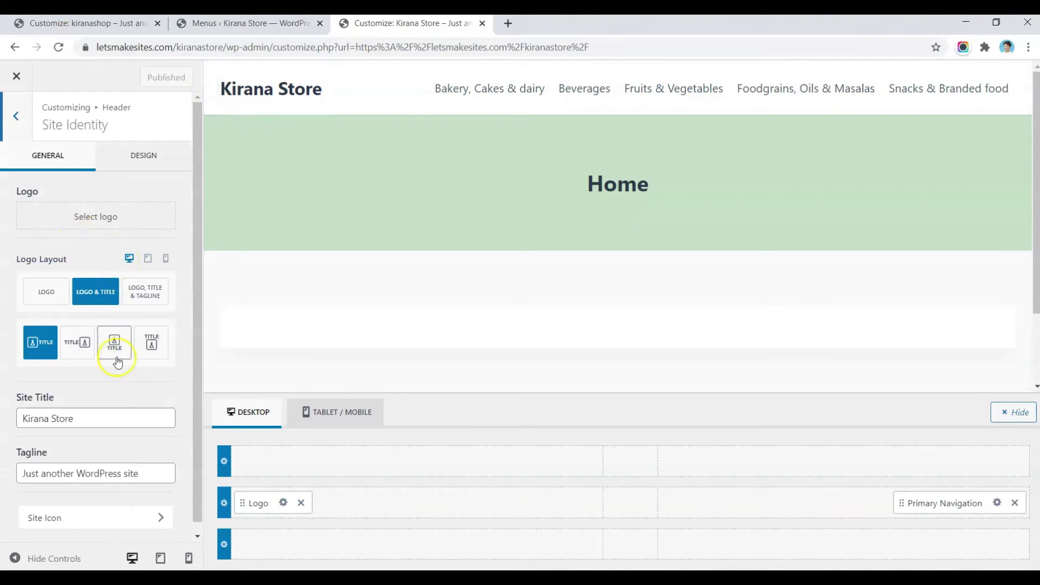
left_click(89, 417)
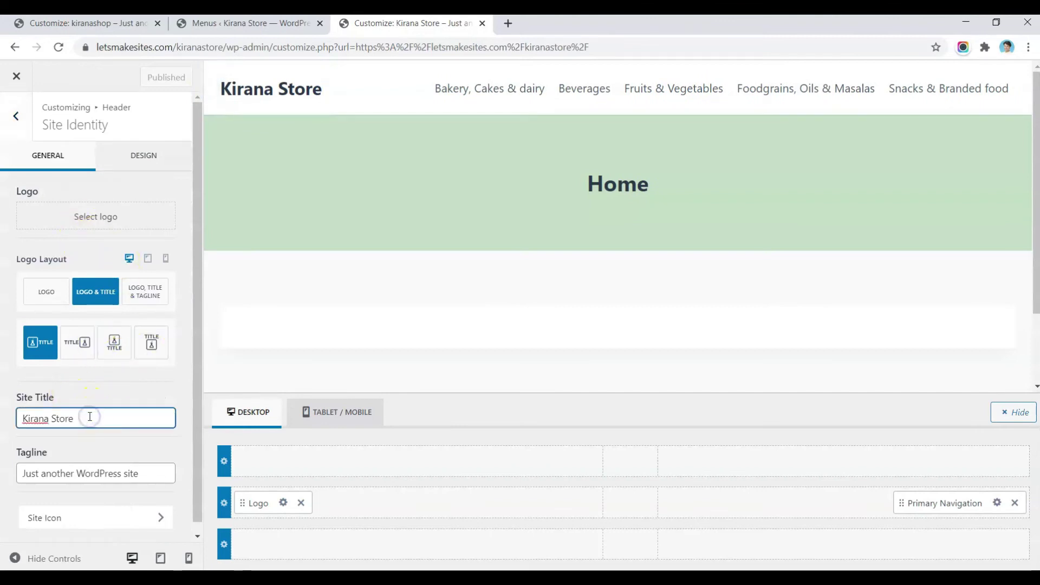
type("eee")
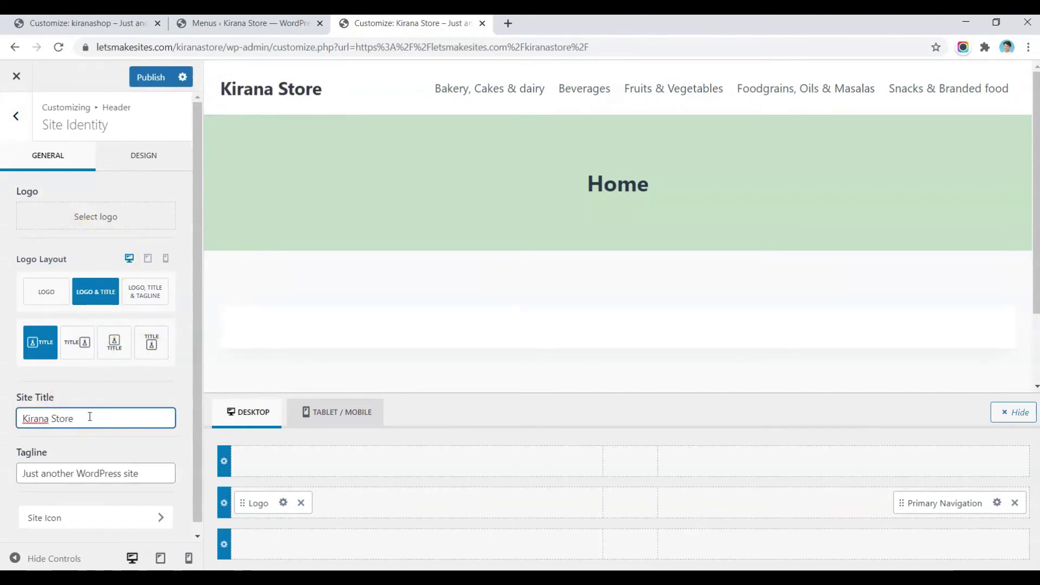
left_click(95, 215)
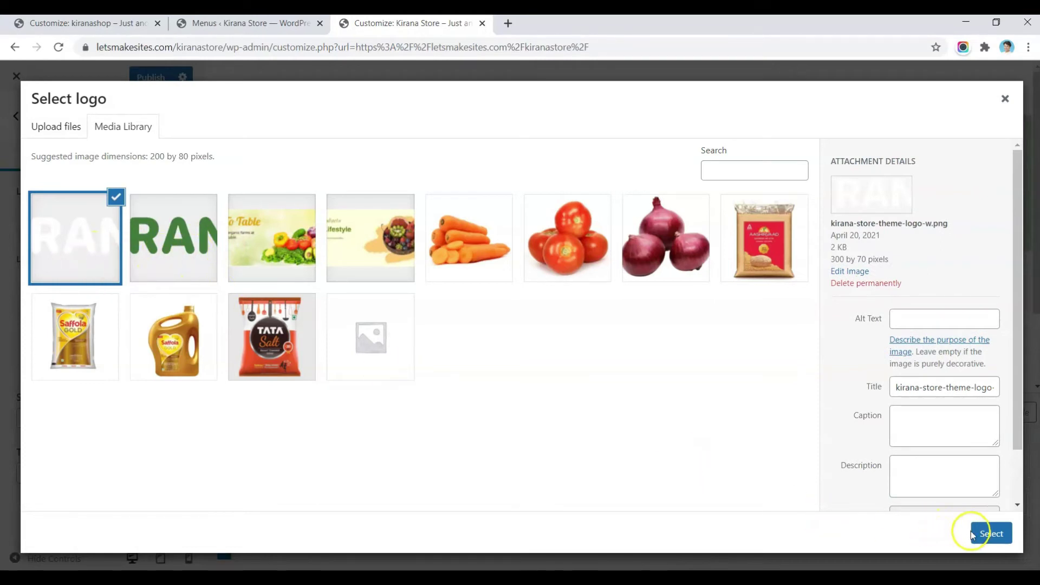
left_click(153, 247)
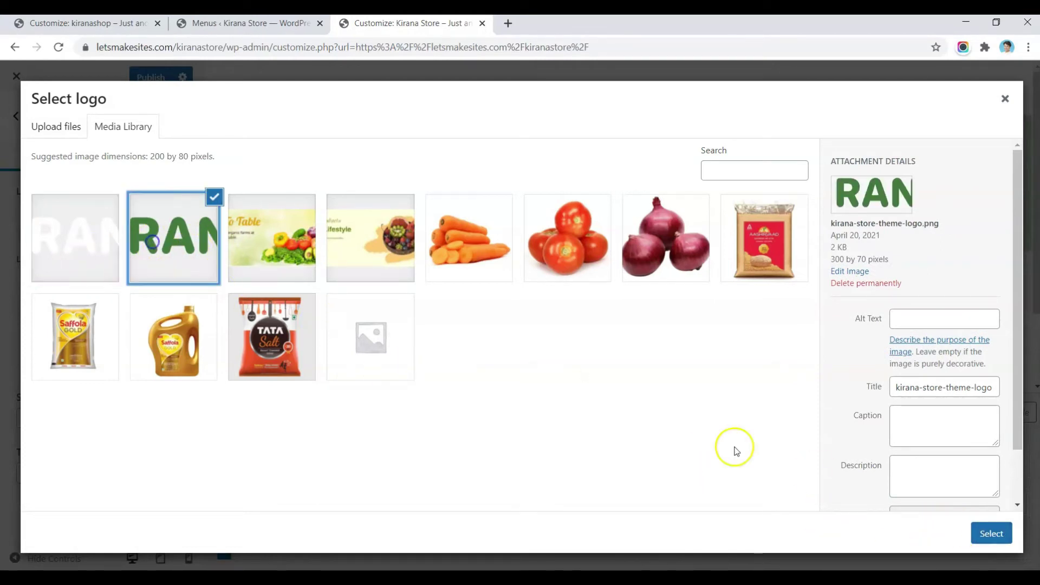
left_click(997, 533)
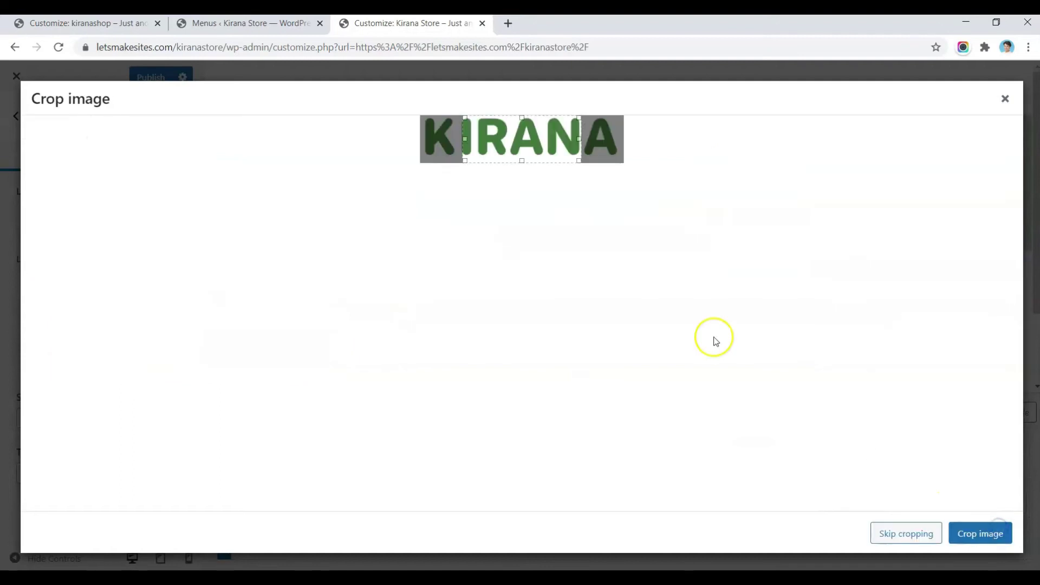
left_click(893, 528)
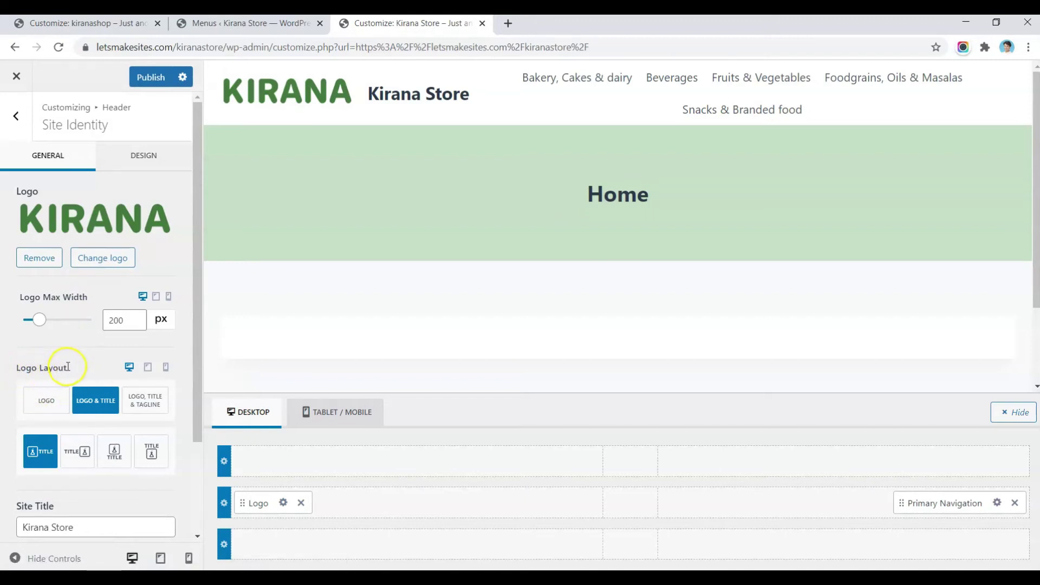
Step: Switch the logo layout to logo only and set Logo Max Width to 150 px
left_click(36, 406)
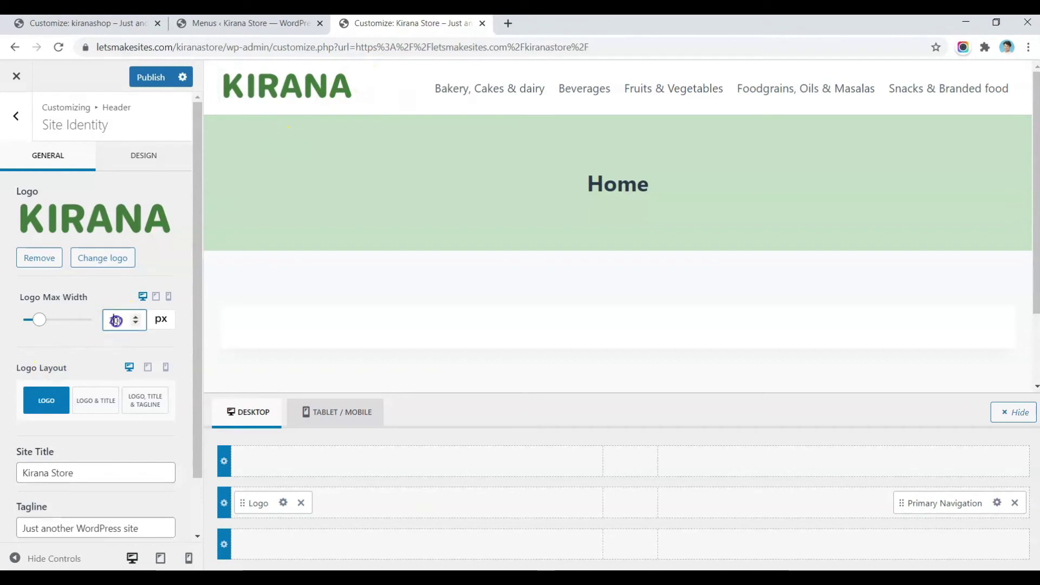
type("150")
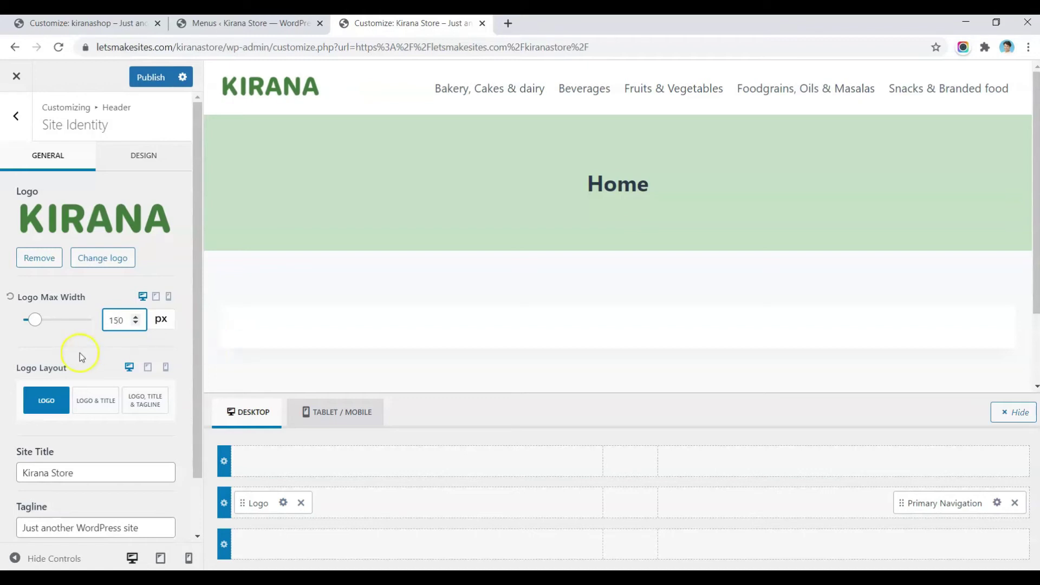
scroll(96, 314, "down", 1)
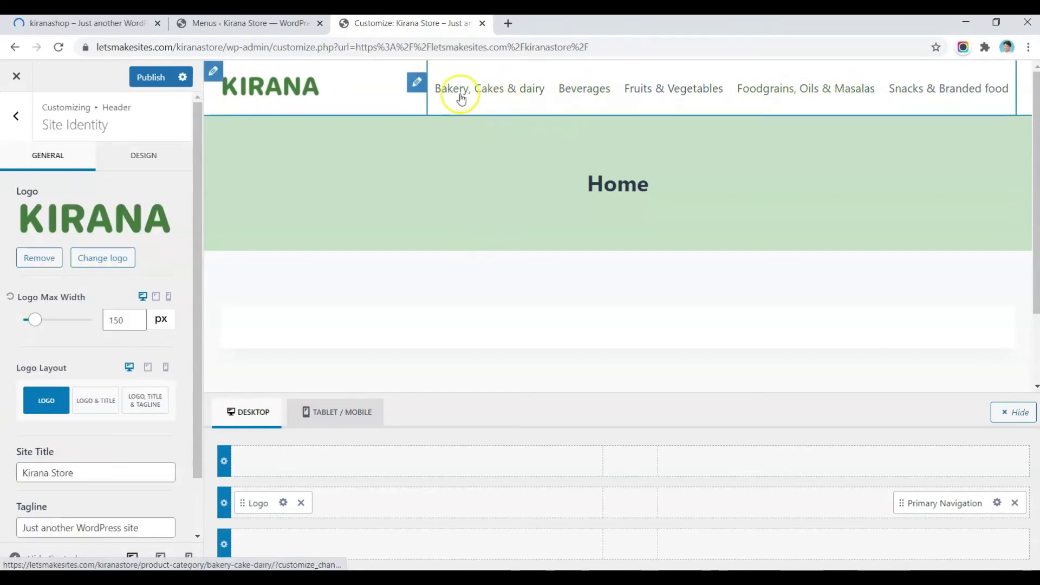
Step: Set the Primary Navigation design's font size to 15px
left_click(417, 84)
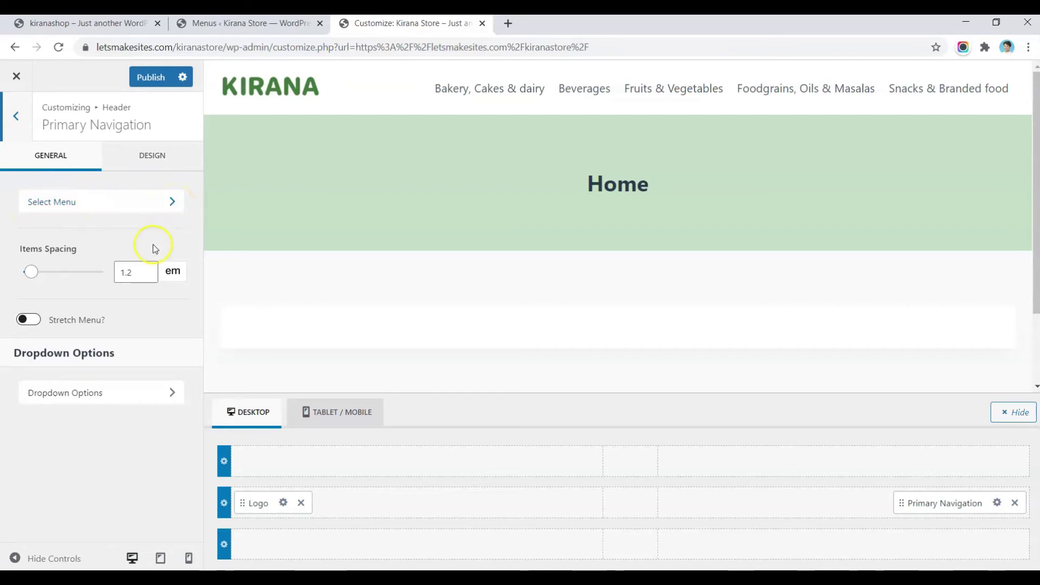
left_click(147, 172)
scroll(84, 349, "down", 1)
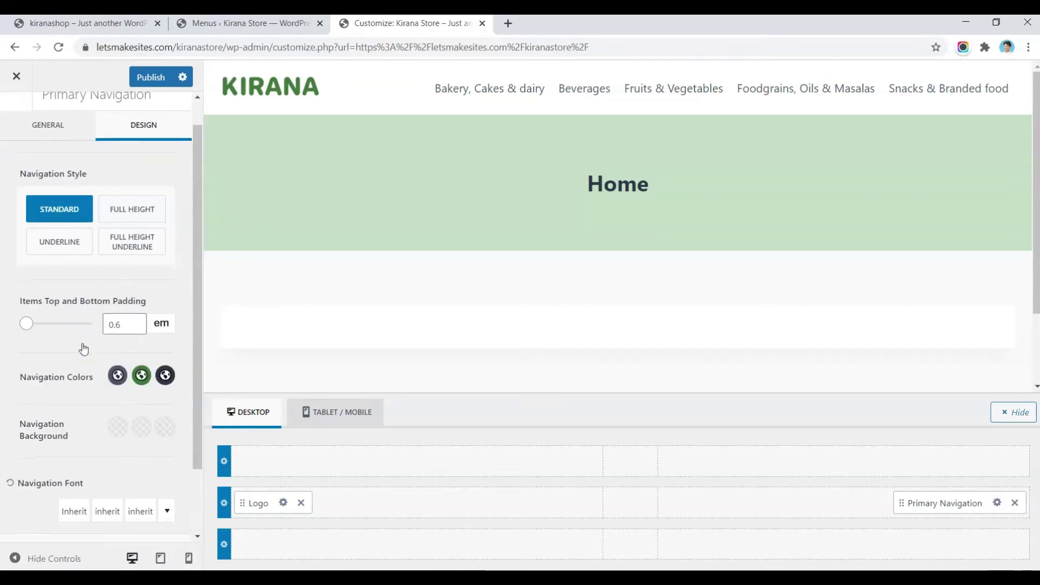
scroll(84, 346, "down", 2)
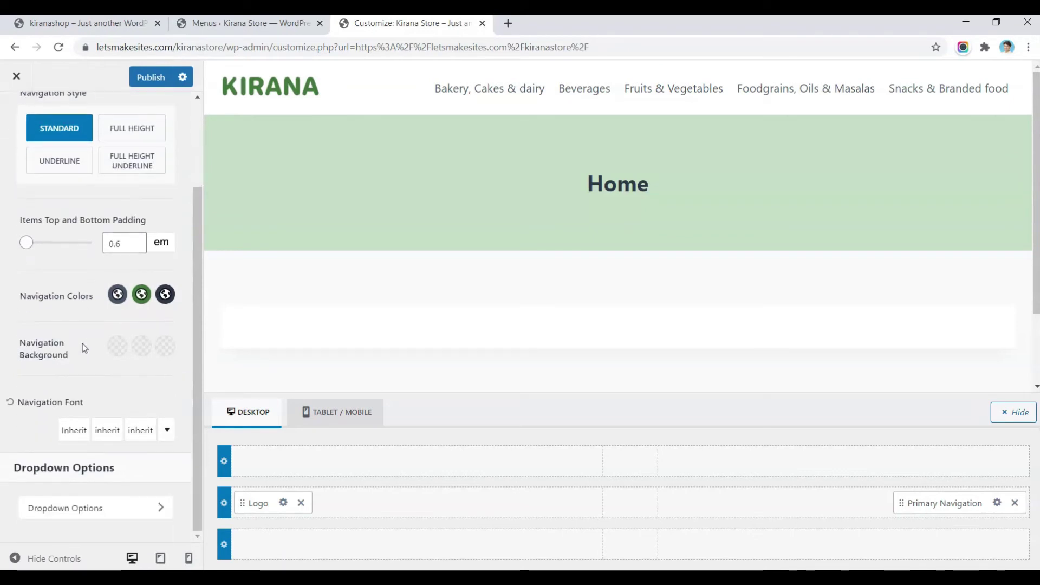
left_click(140, 430)
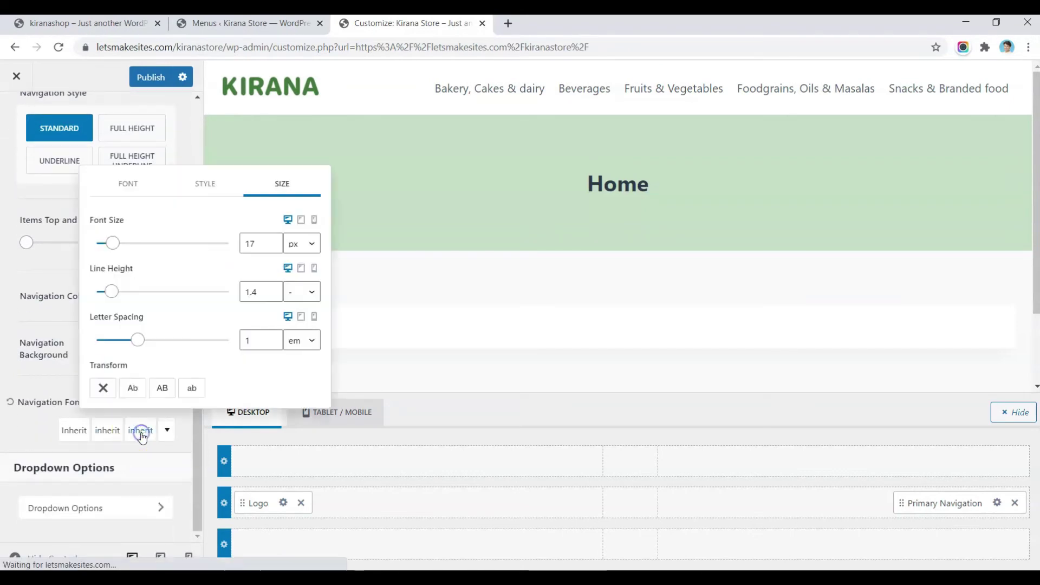
double_click(254, 243)
type("13")
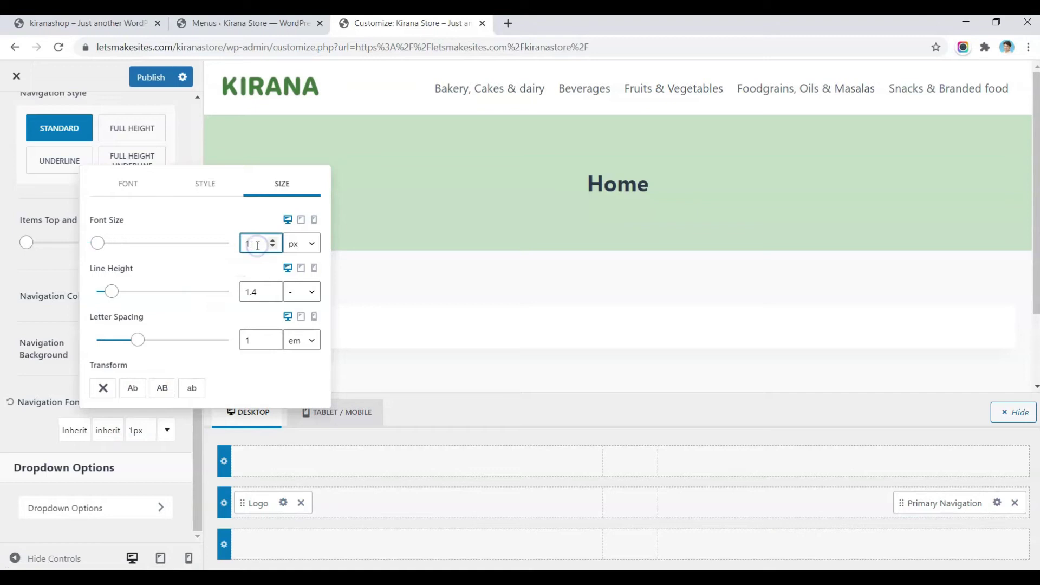
key("Up")
key("Up")
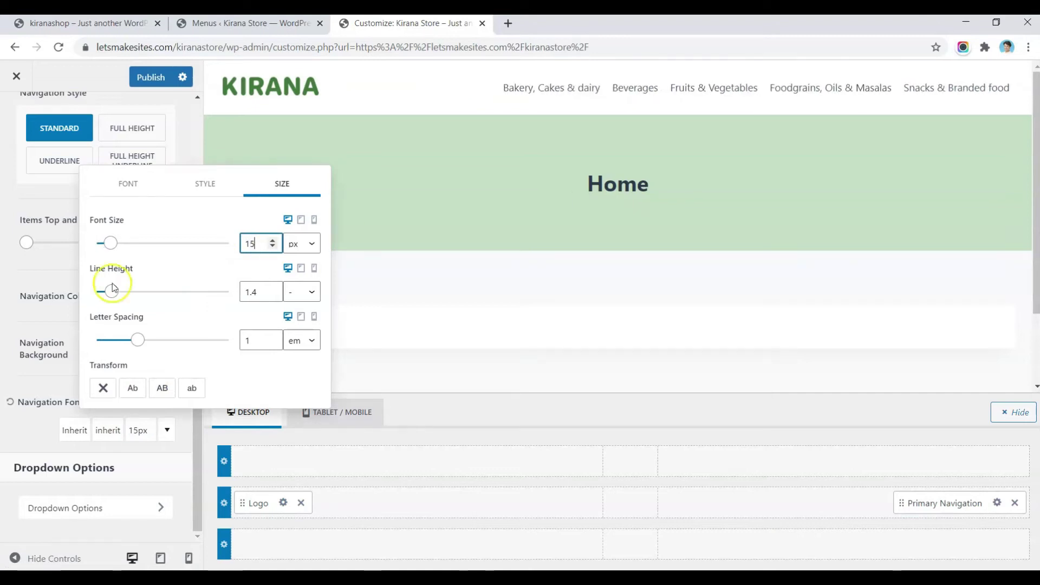
left_click(163, 24)
left_click(179, 25)
left_click(406, 22)
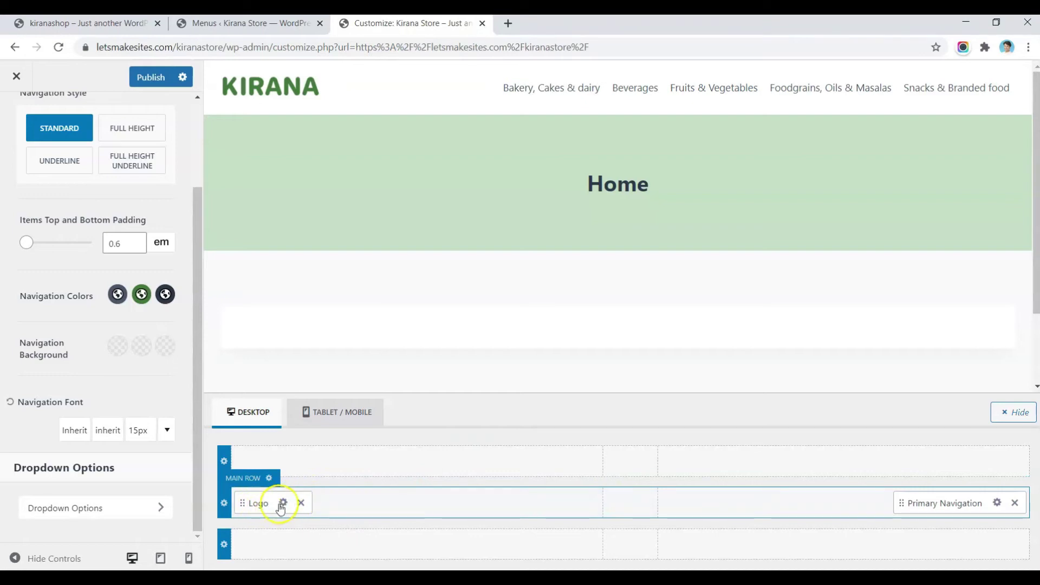
Step: Place the Logo alone at the main row's left and move Primary Navigation into the bottom header row
left_click(299, 503)
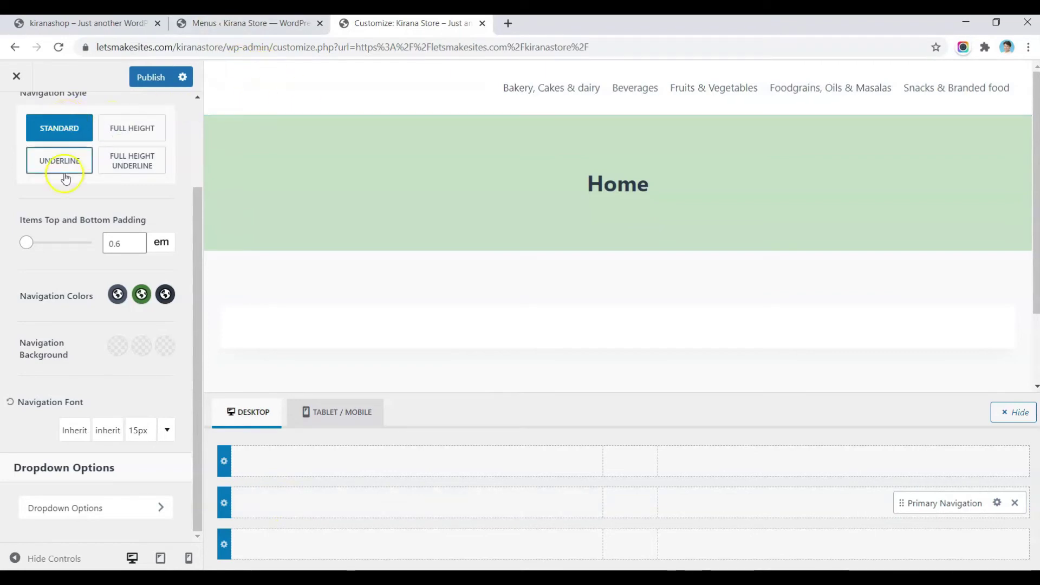
scroll(61, 167, "up", 2)
left_click(19, 118)
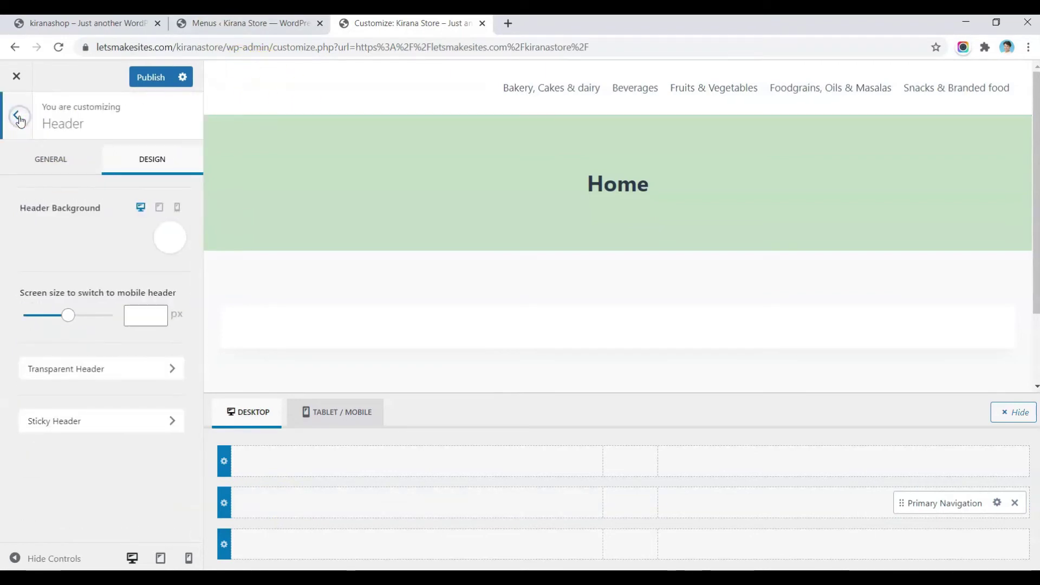
left_click(19, 119)
left_click(18, 115)
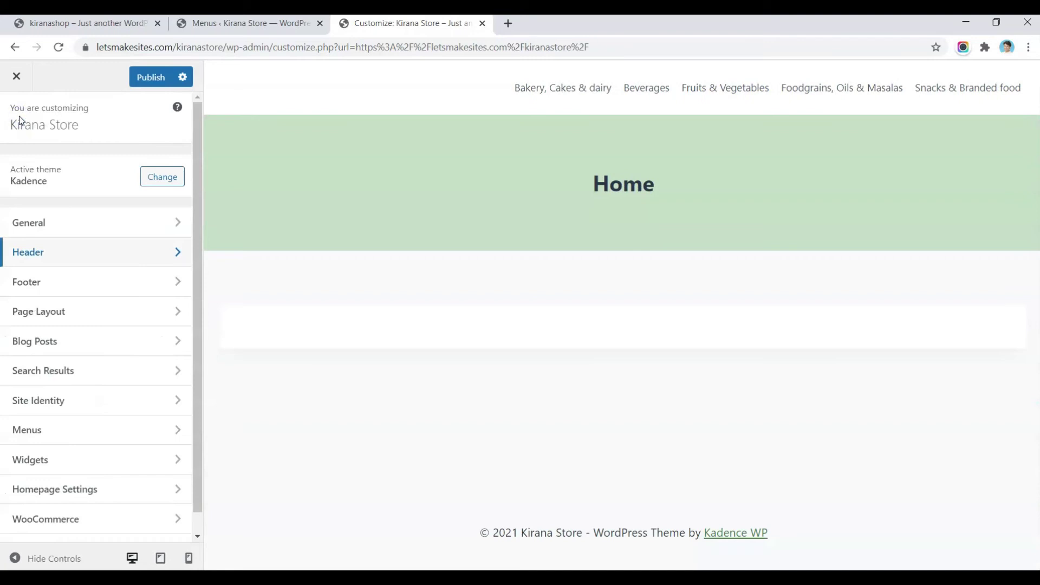
left_click(30, 253)
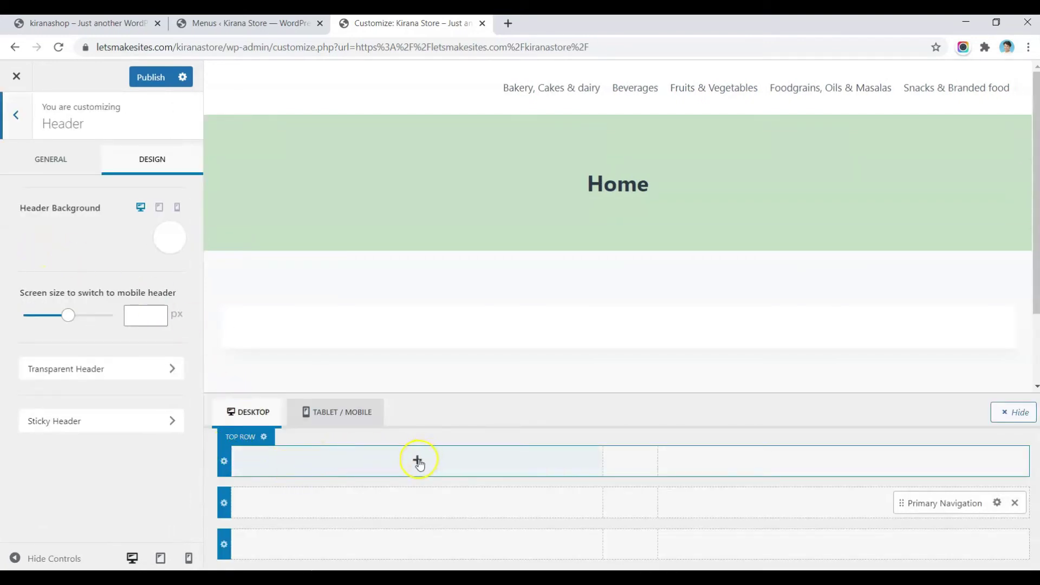
left_click(418, 503)
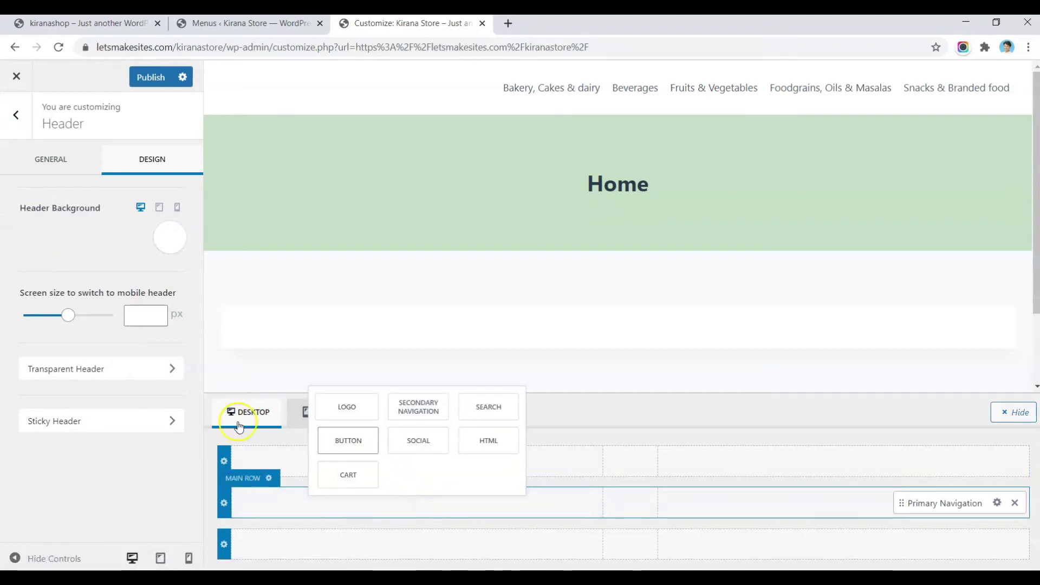
left_click(344, 406)
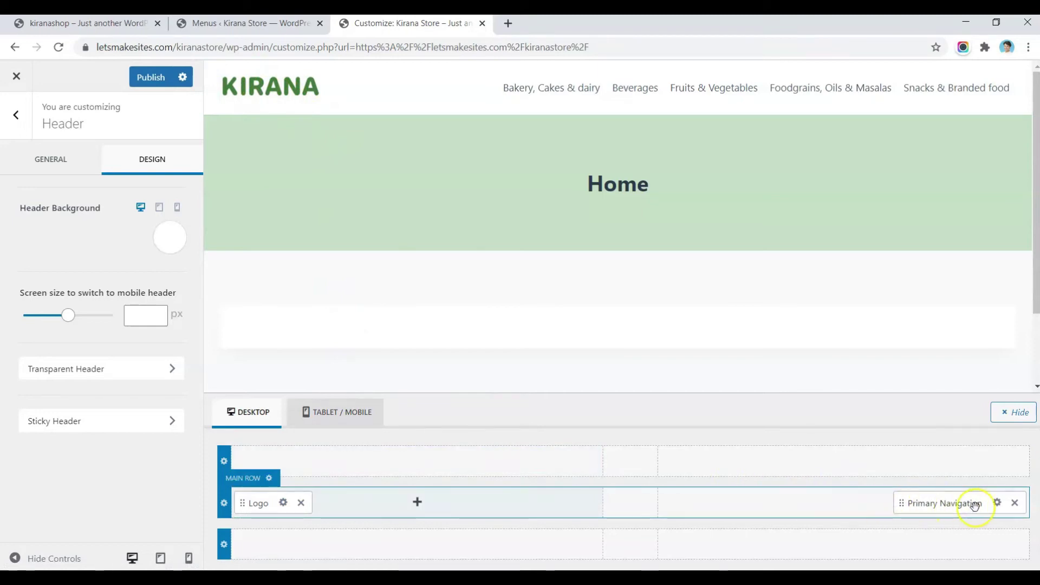
left_click_drag(973, 504, 641, 548)
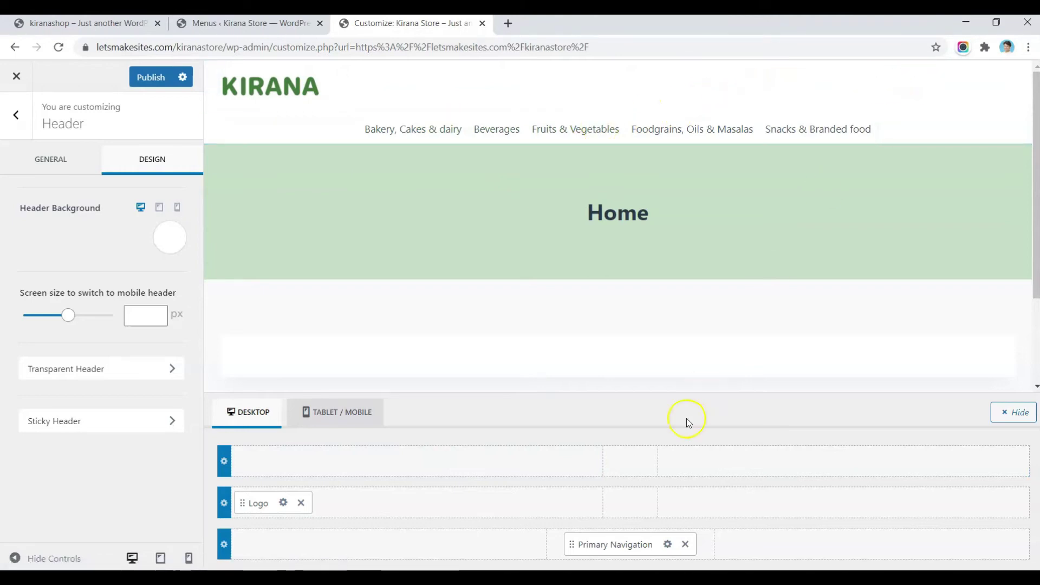
Step: Add Cart, Search and Button to the main row's right, ordered Button, Cart, Search
left_click(846, 500)
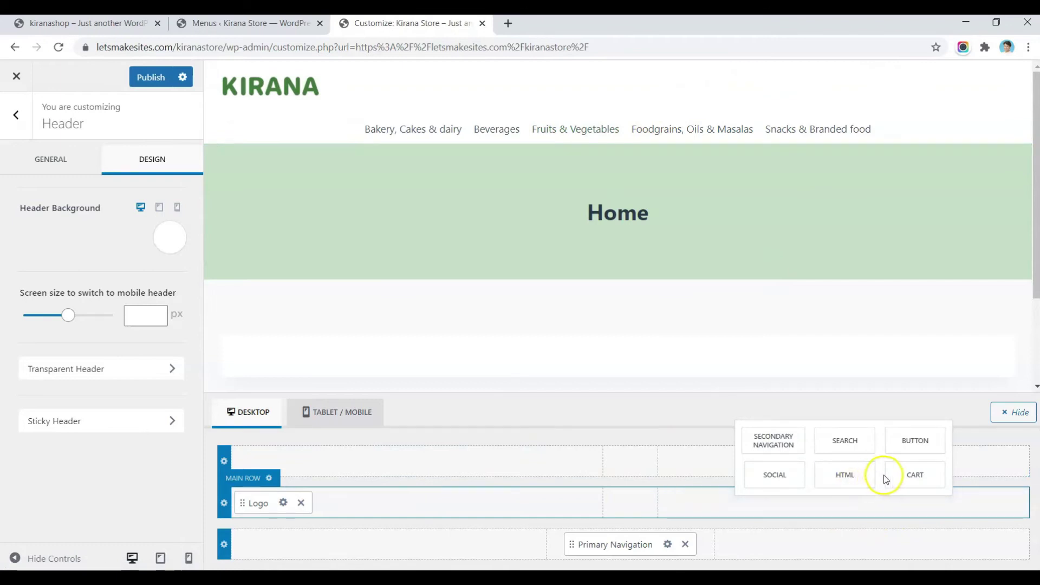
left_click(913, 474)
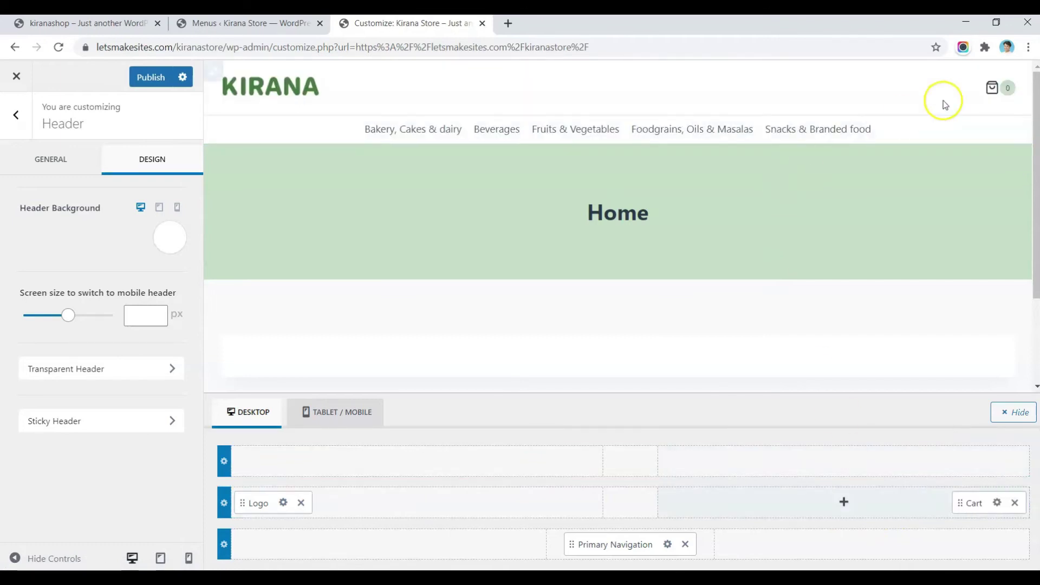
left_click(124, 22)
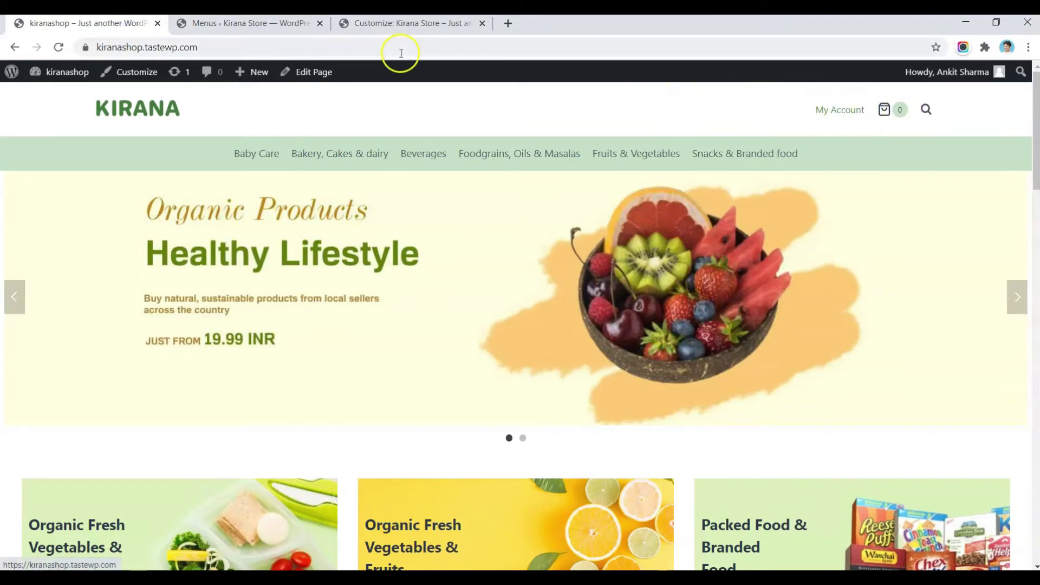
left_click(367, 27)
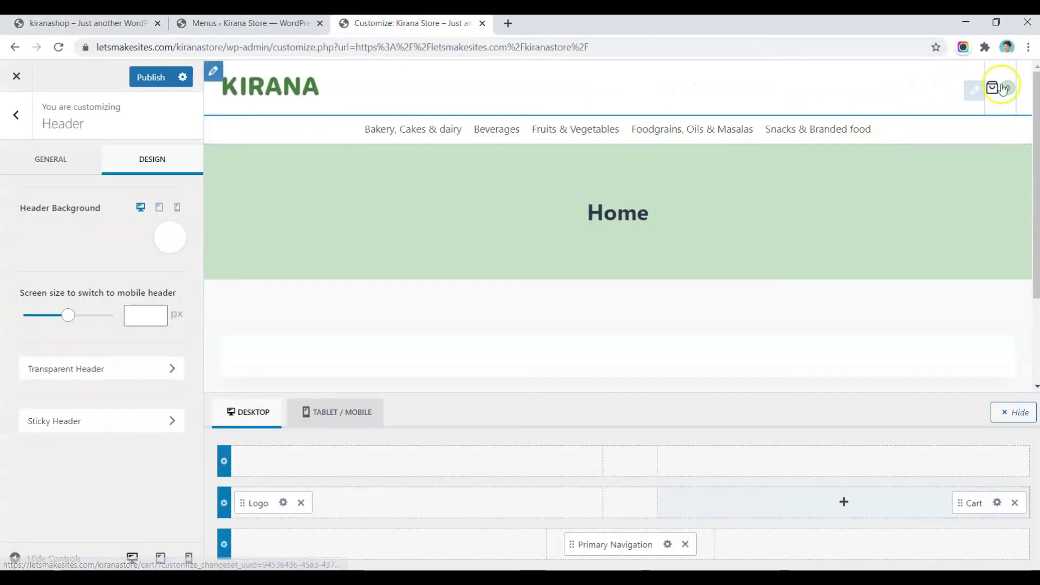
left_click(843, 501)
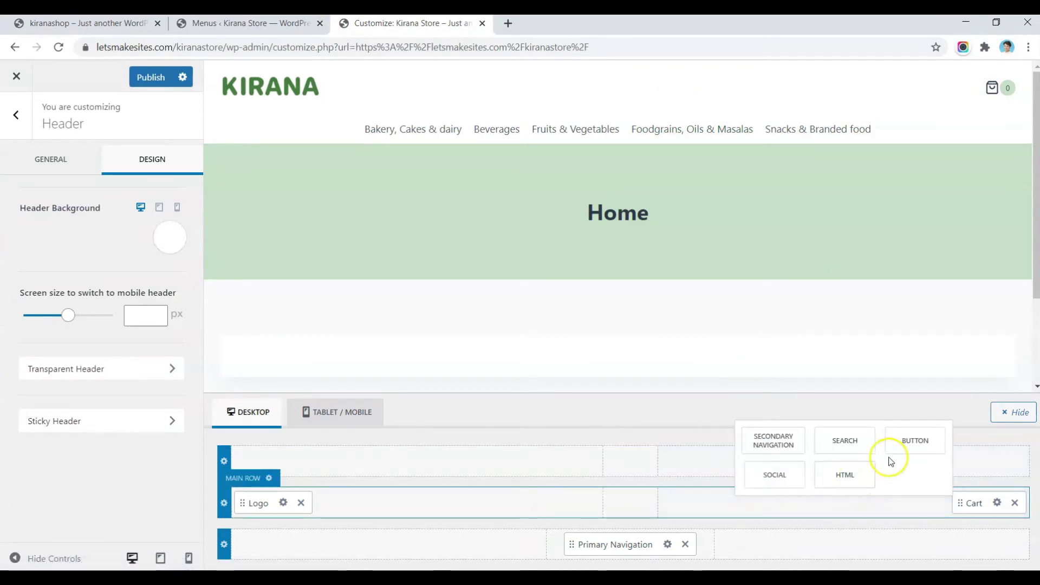
left_click(850, 441)
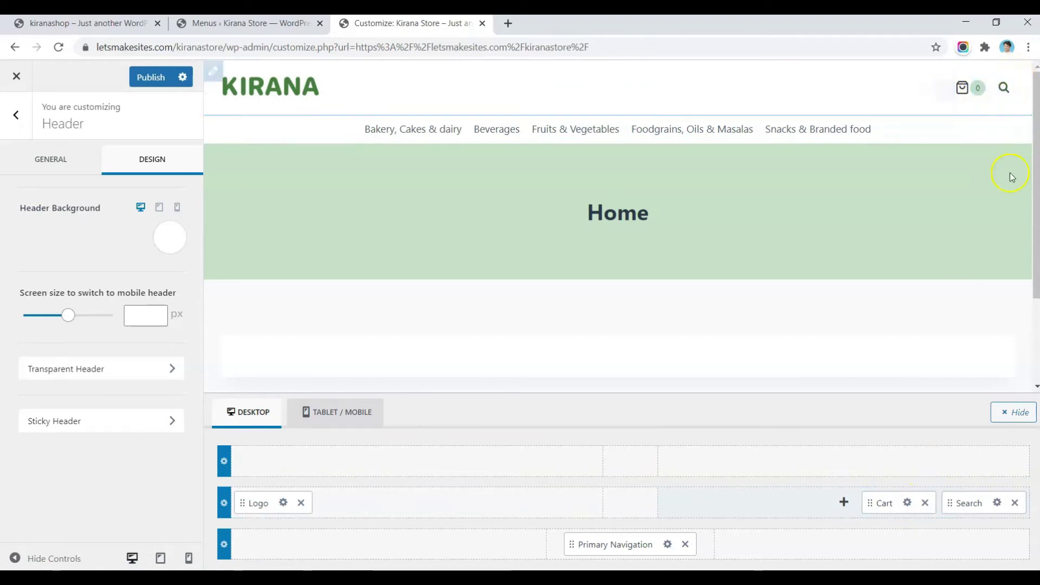
left_click(845, 509)
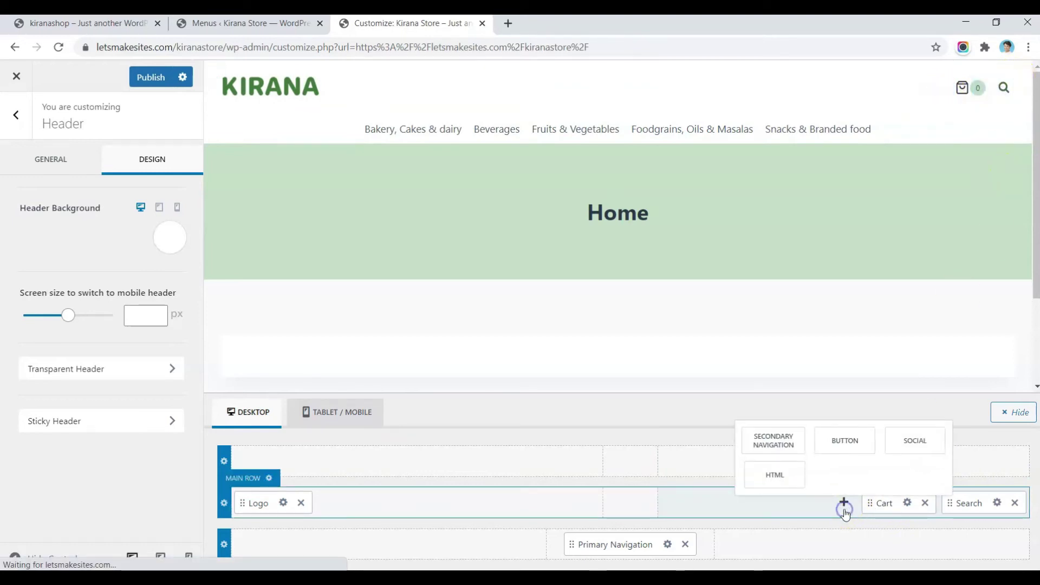
left_click(848, 440)
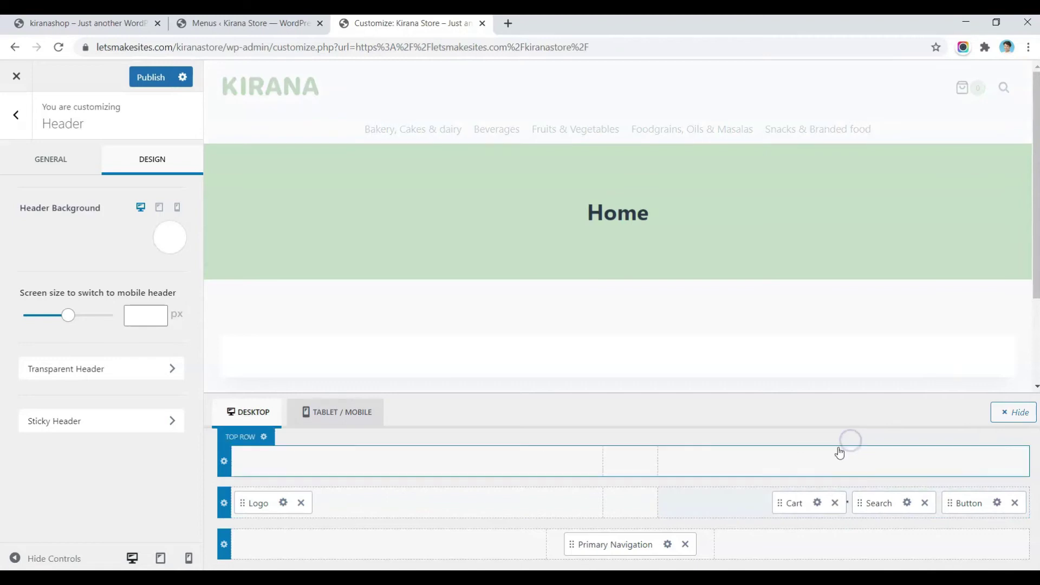
left_click_drag(956, 505, 806, 505)
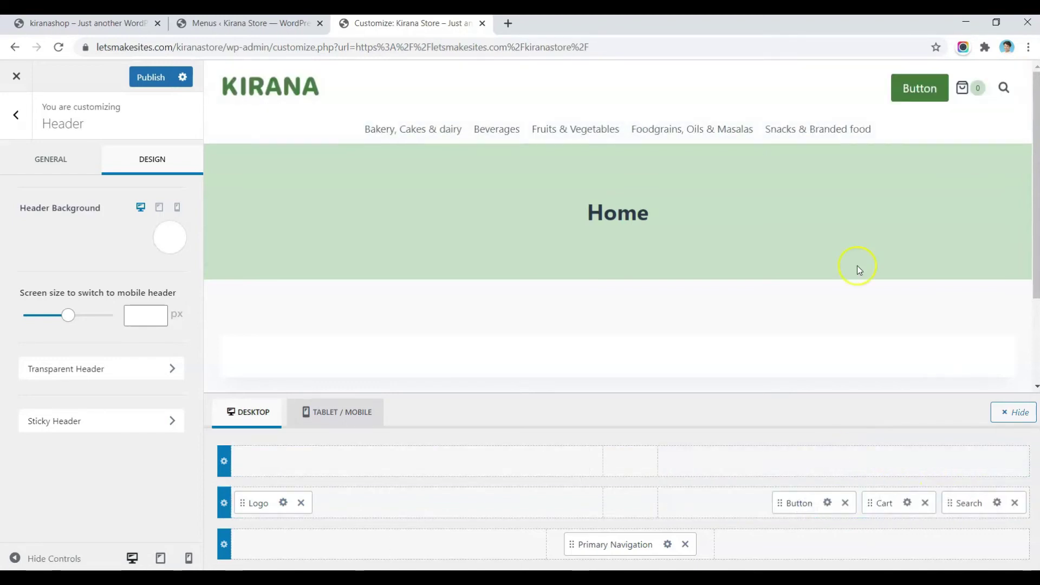
Step: Change the header button label to My Account
left_click(828, 504)
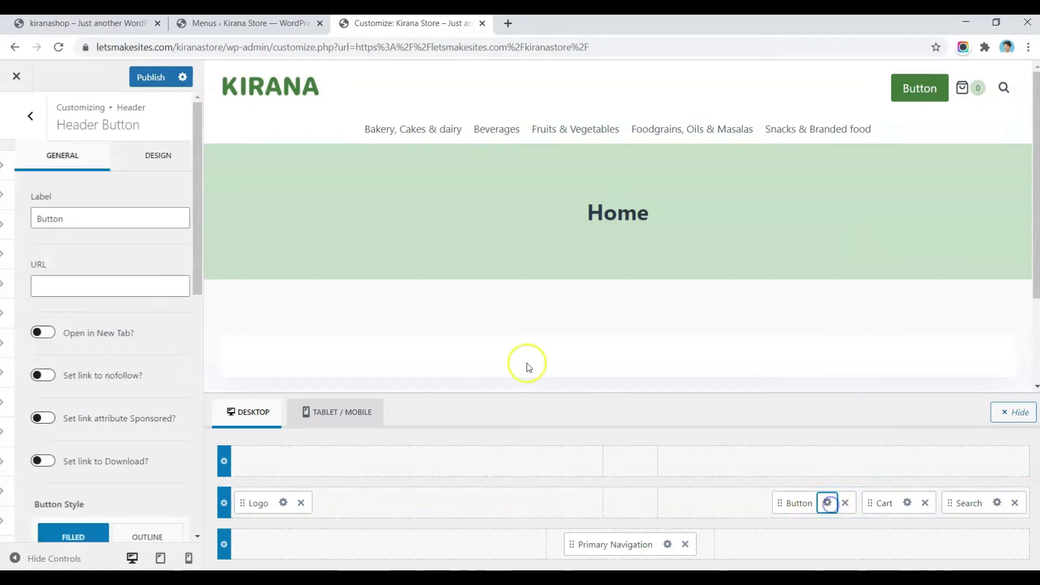
double_click(92, 222)
type("My")
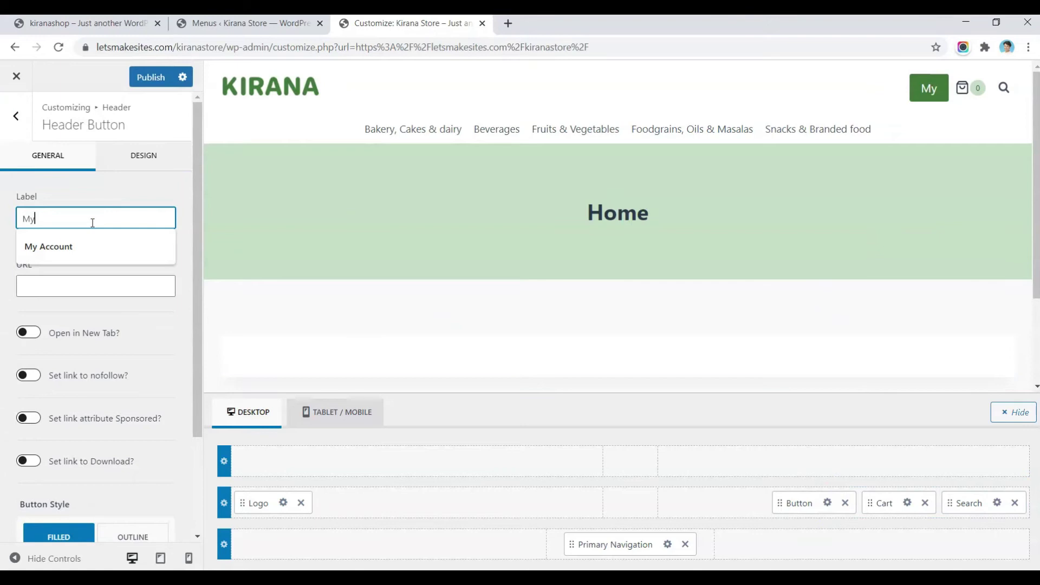
left_click(85, 243)
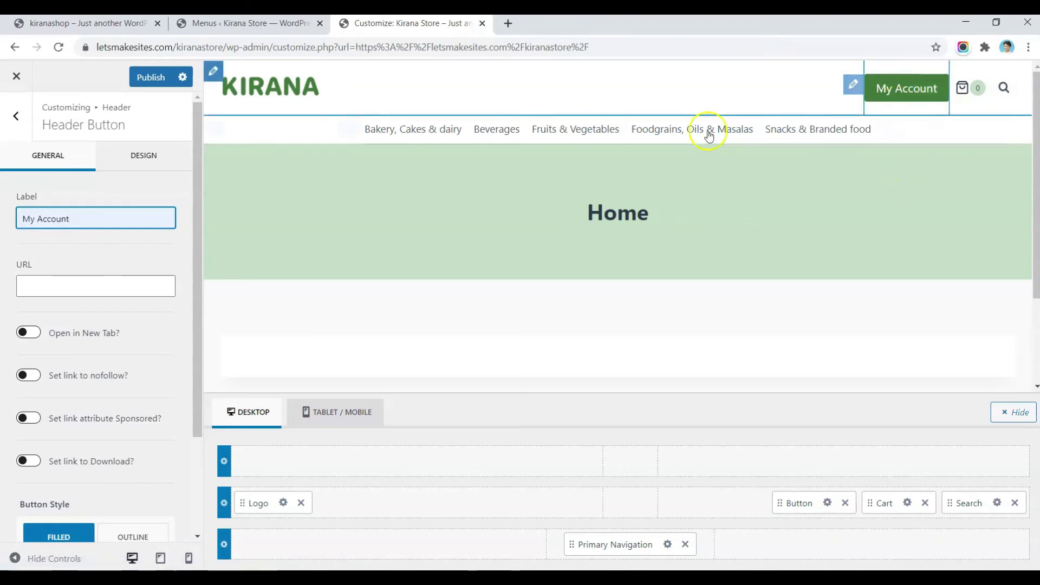
Step: Clear the button background so it has no colour
left_click(134, 169)
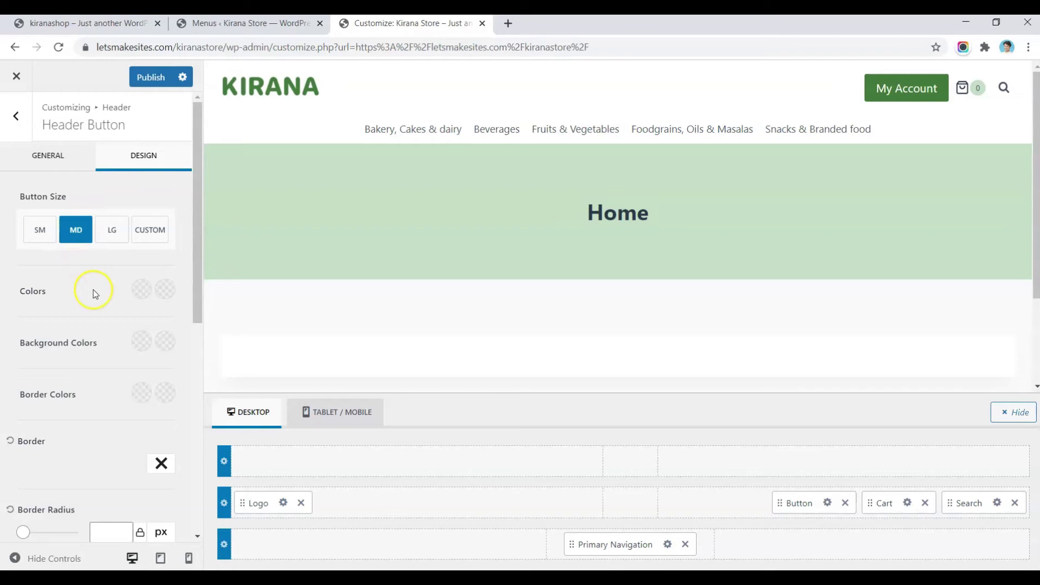
scroll(94, 291, "down", 1)
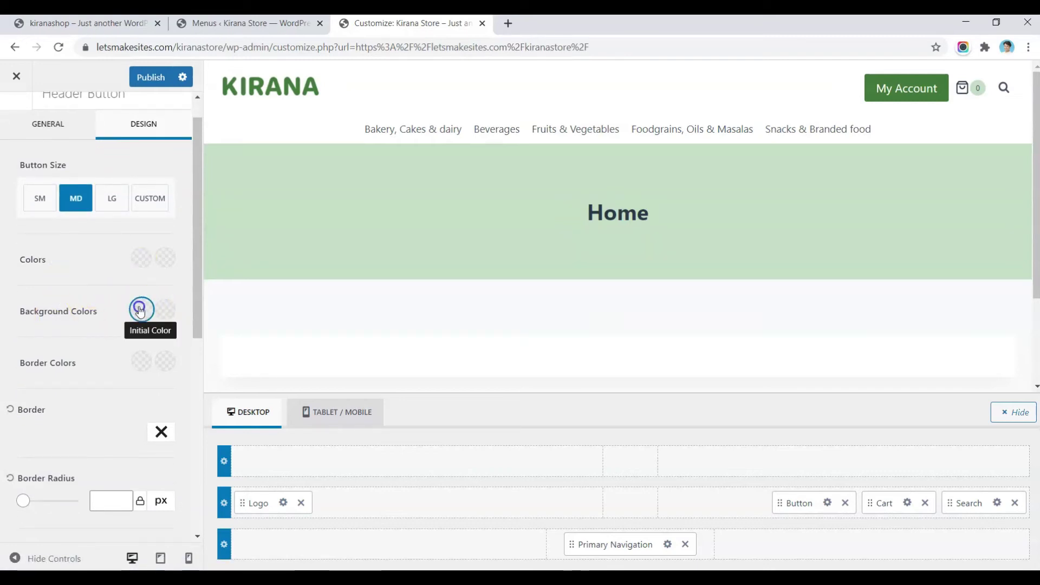
left_click(141, 312)
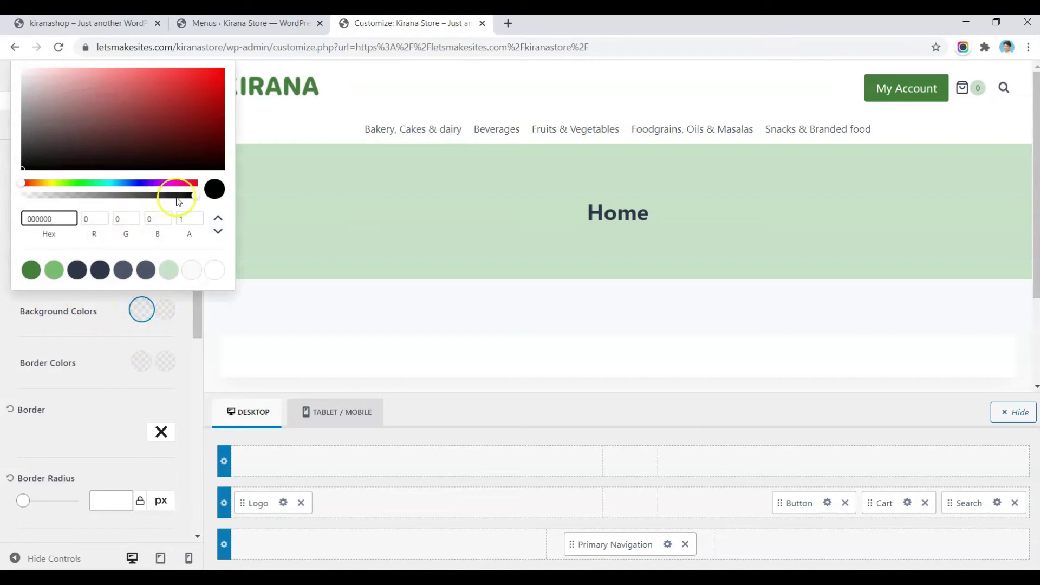
left_click_drag(194, 195, 74, 284)
left_click(122, 278)
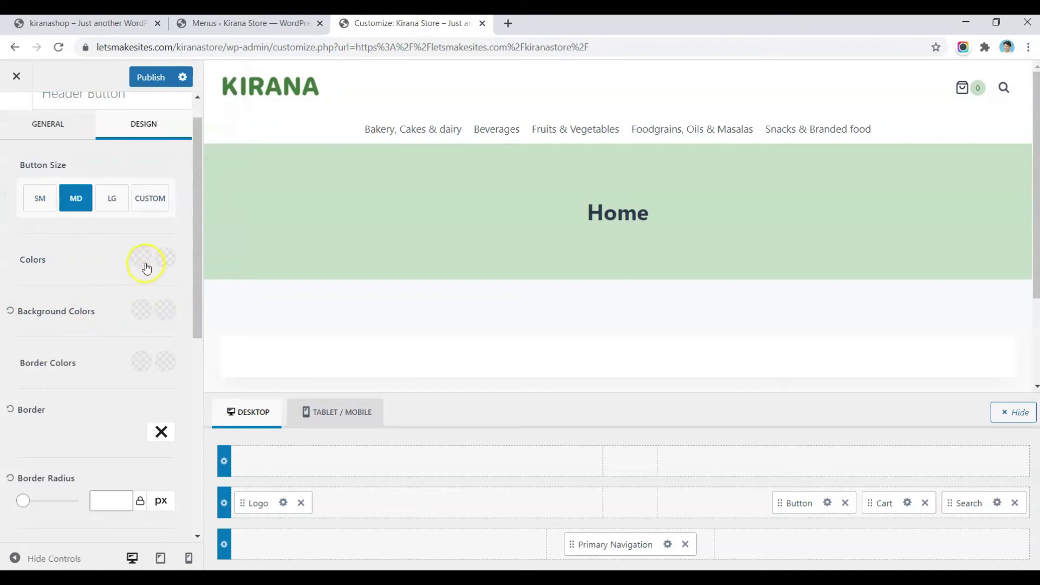
Step: Set the button text colour to dark green and its hover colour to light green
left_click(144, 264)
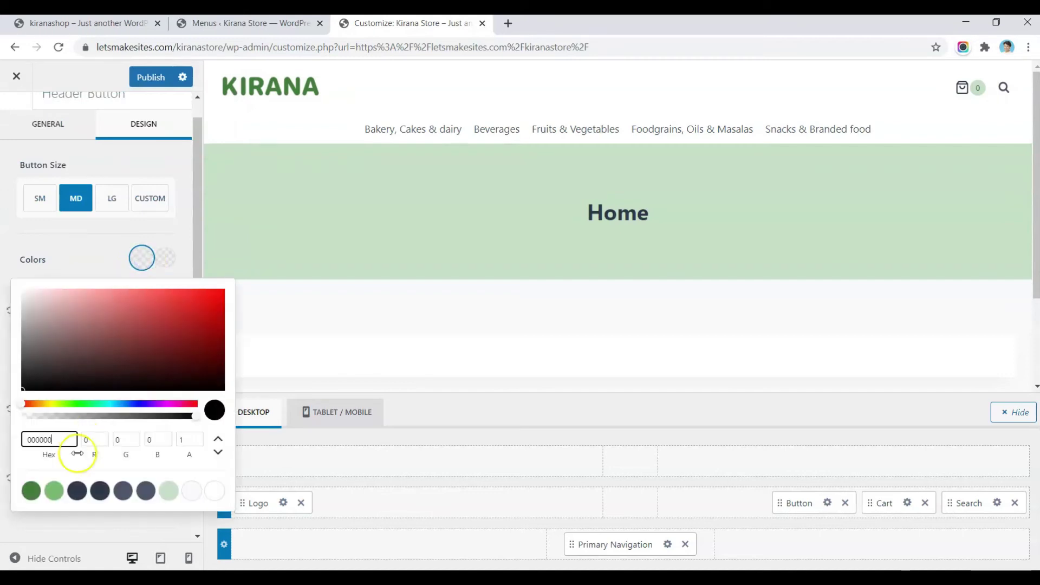
key("Escape")
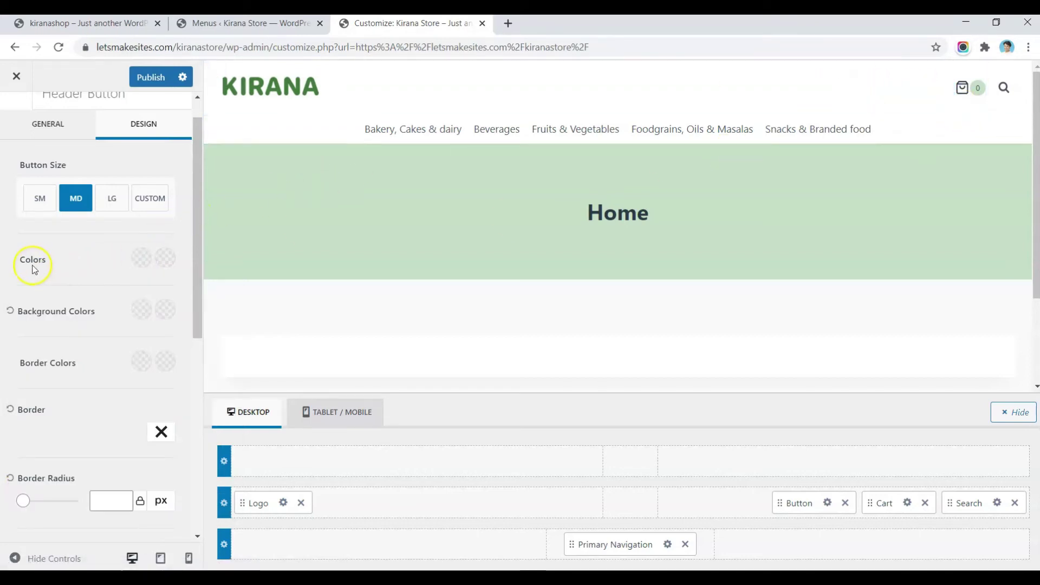
left_click(140, 259)
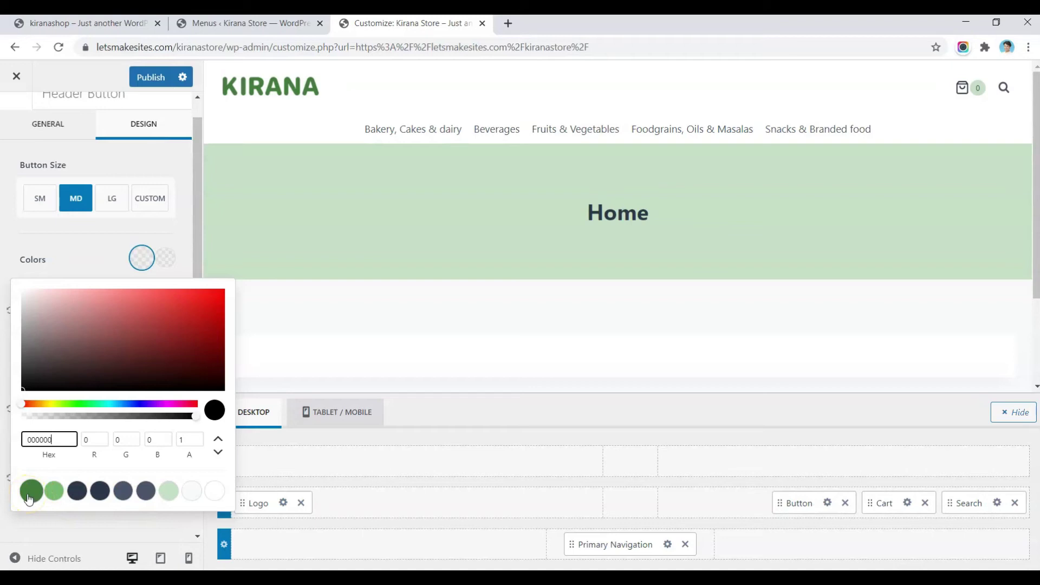
left_click(29, 497)
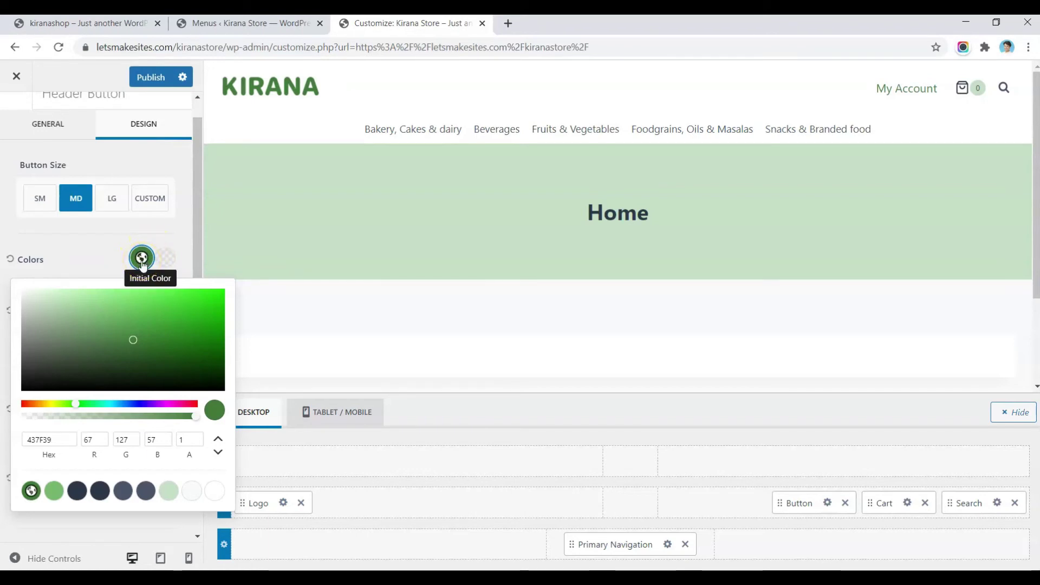
left_click(150, 257)
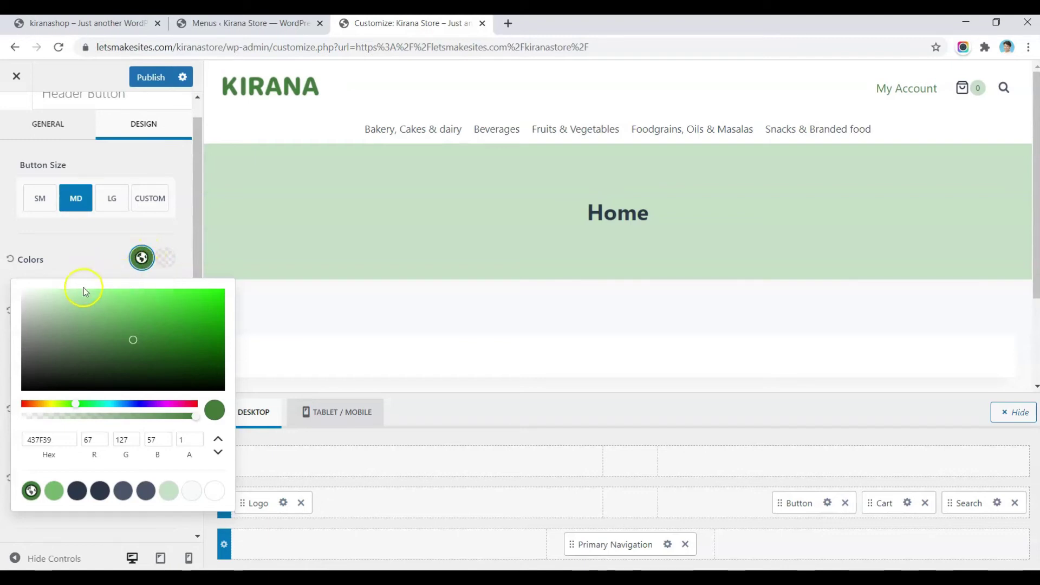
left_click(88, 263)
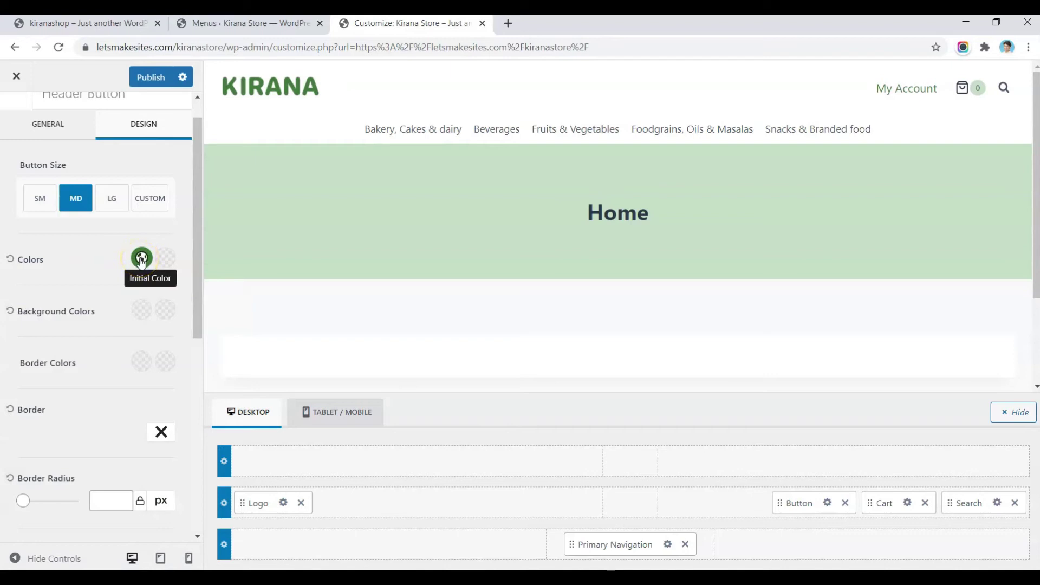
left_click(173, 260)
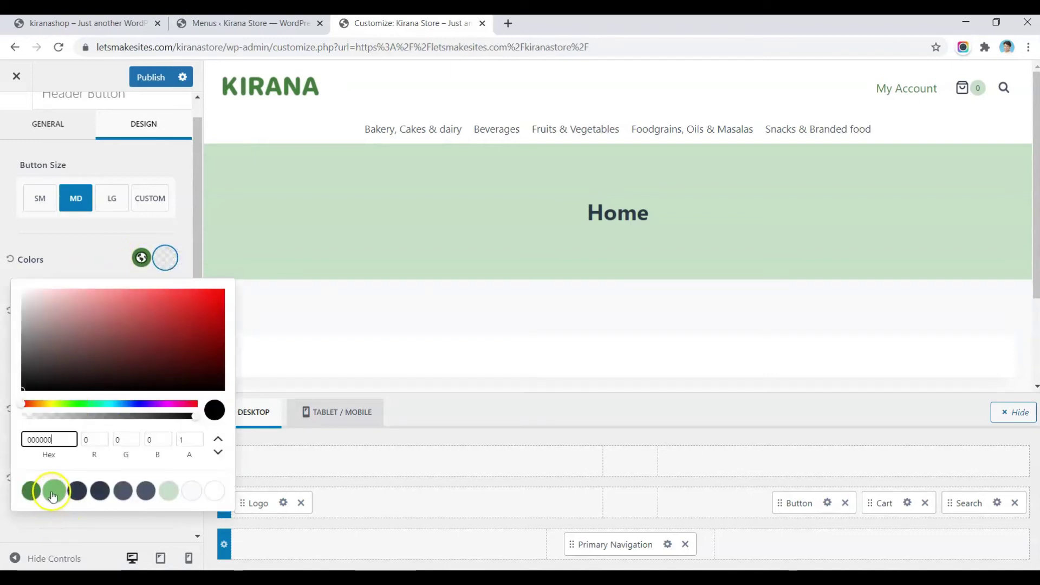
left_click(53, 491)
left_click(95, 253)
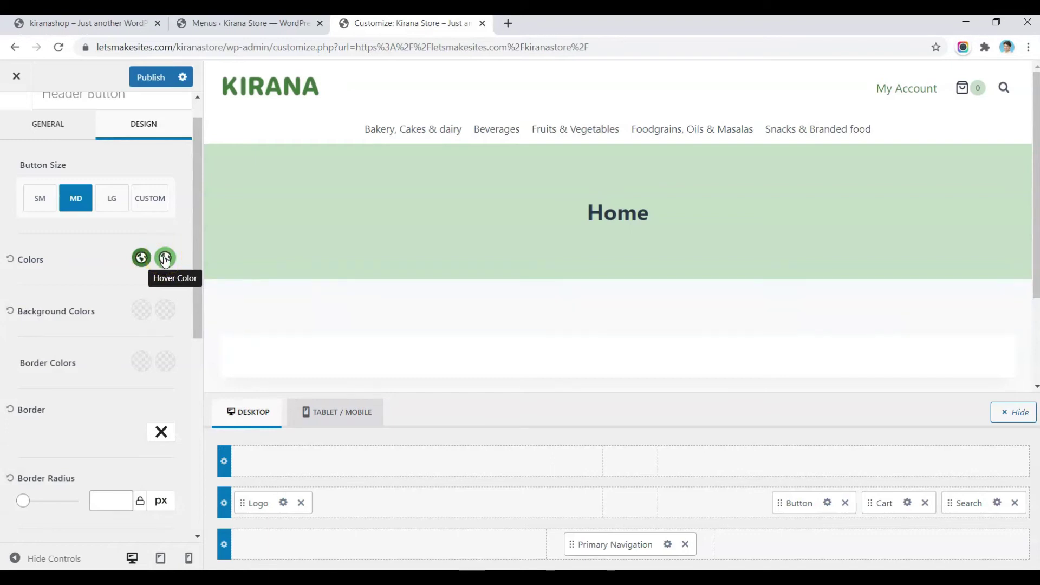
Step: Set the button font size to 15px
scroll(165, 260, "up", 1)
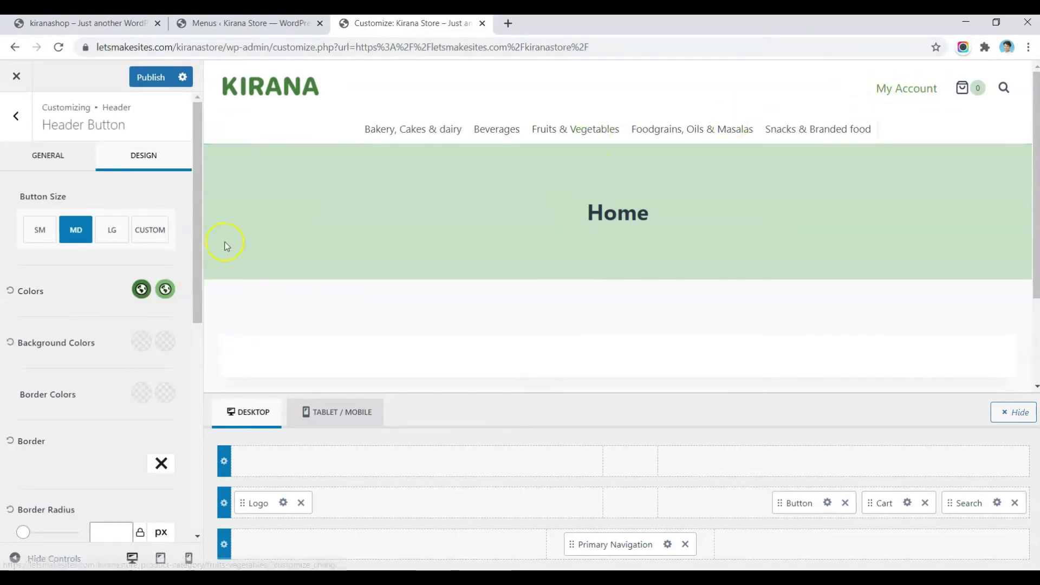
scroll(81, 325, "down", 7)
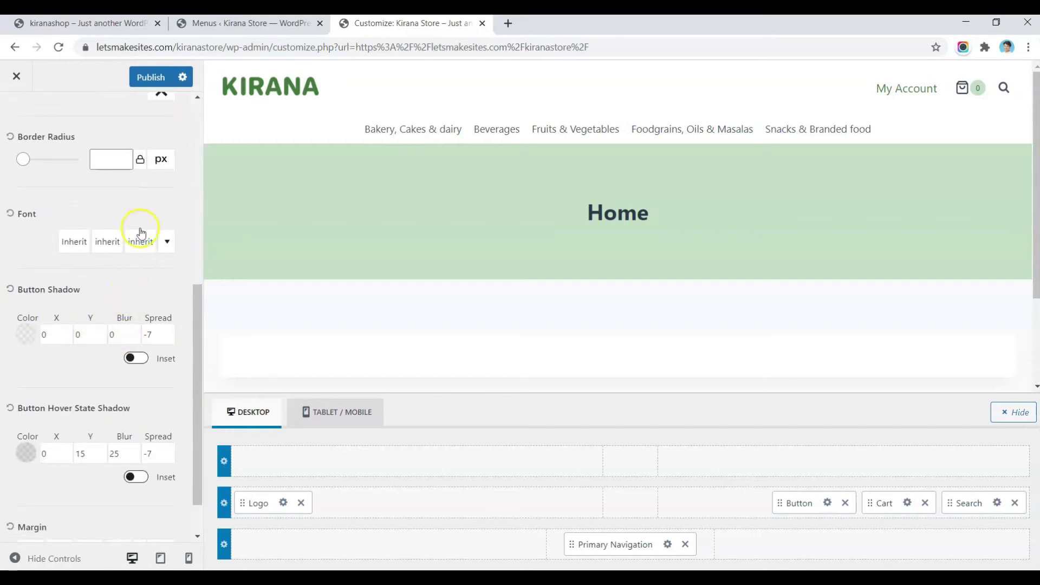
left_click(140, 247)
double_click(255, 340)
type("13")
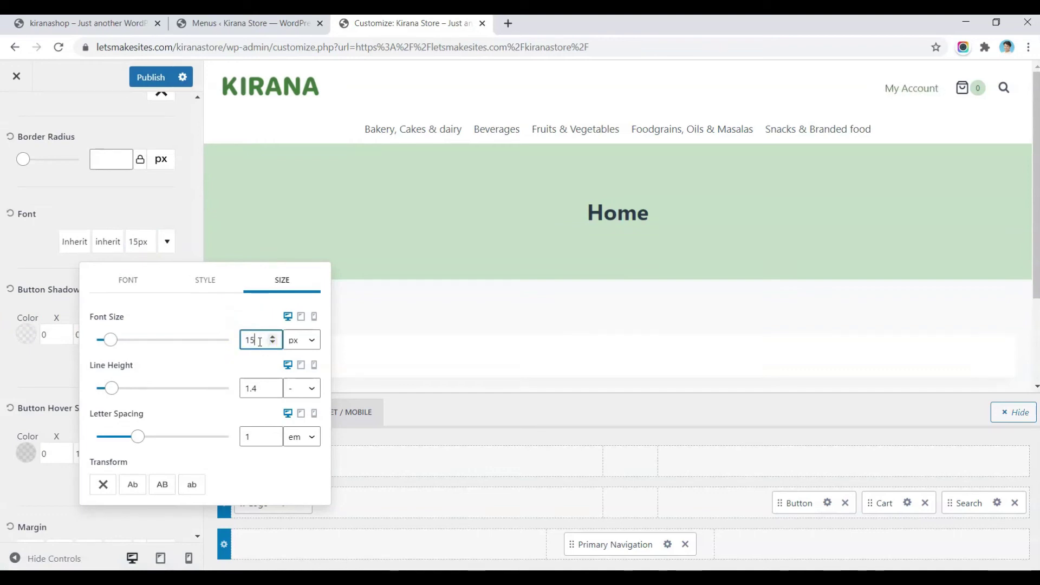
left_click(77, 335)
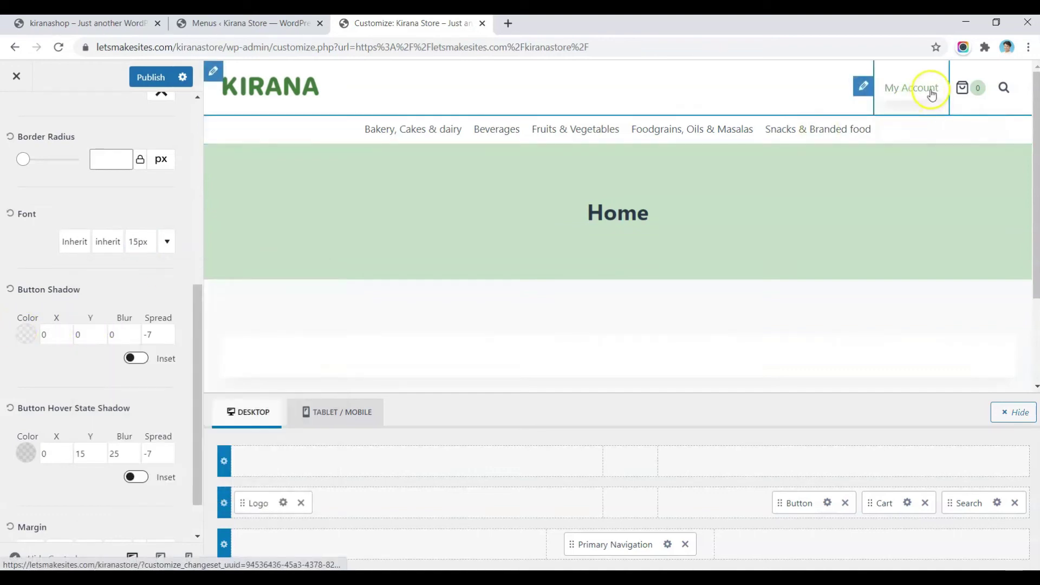
scroll(86, 260, "up", 7)
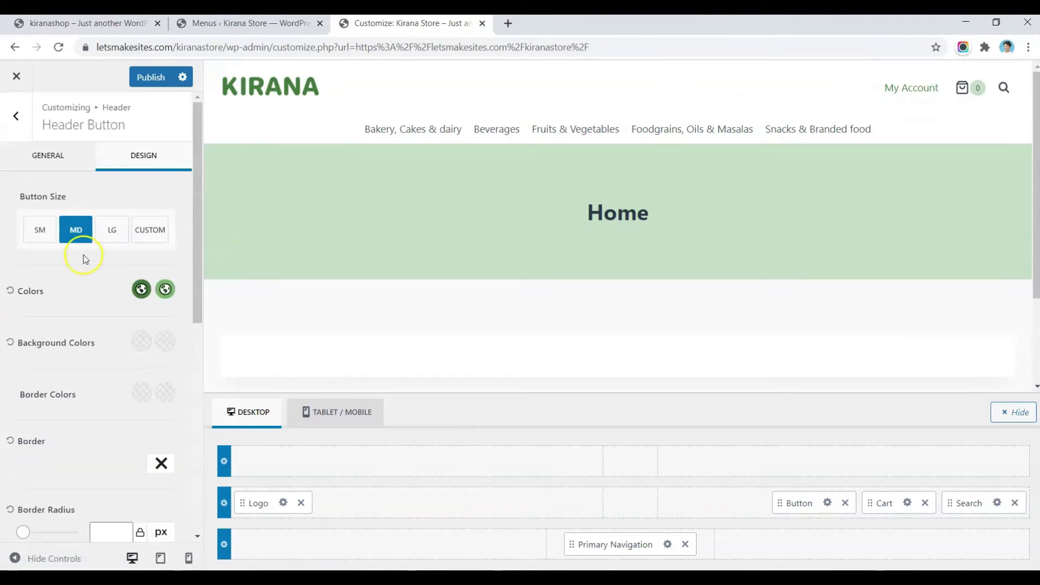
left_click(40, 153)
Step: Copy the My account page's link address from Pages > All Pages
left_click(64, 286)
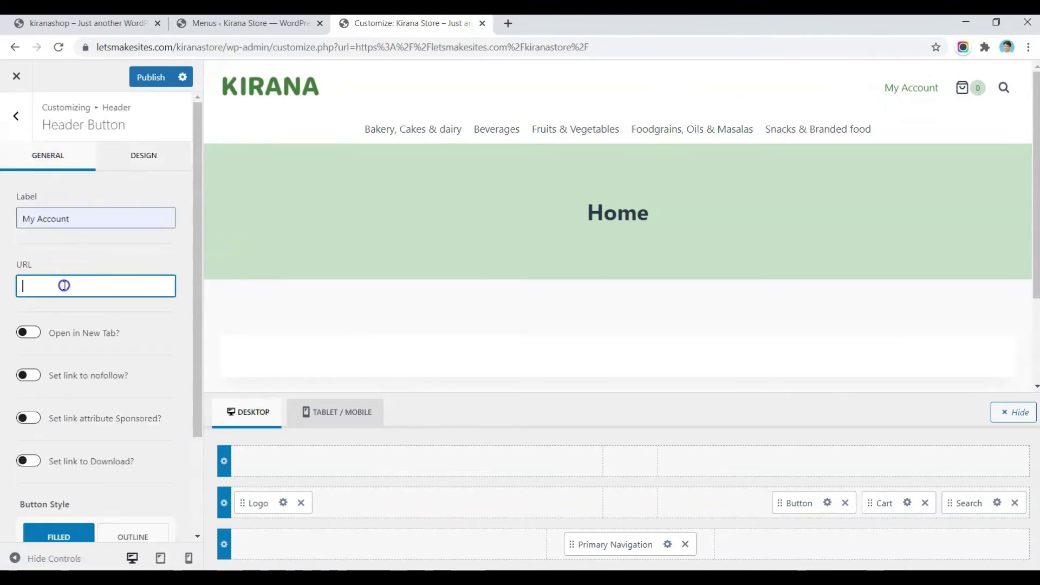
left_click(222, 23)
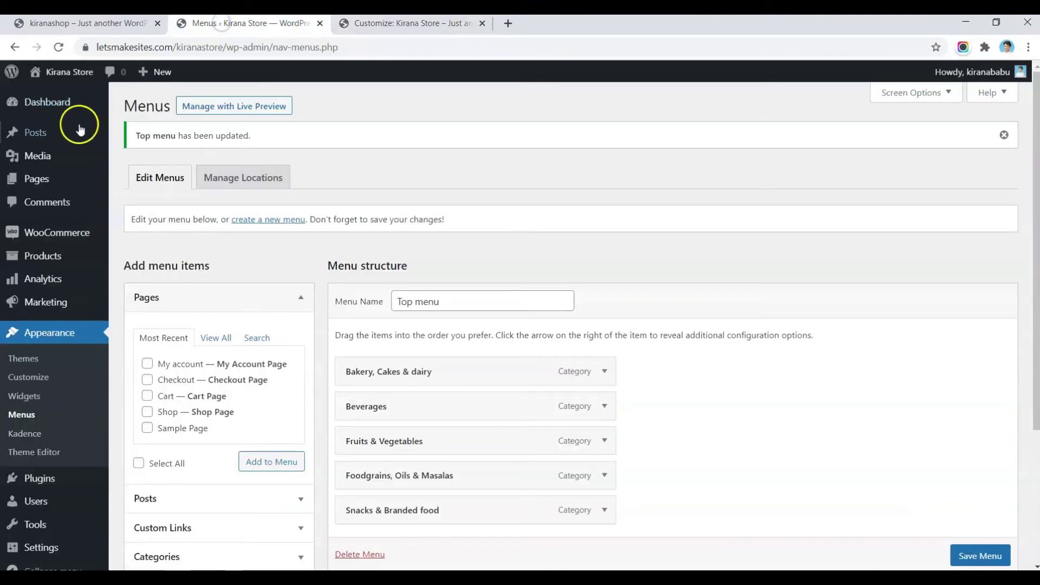
mouse_move(41, 188)
left_click(142, 182)
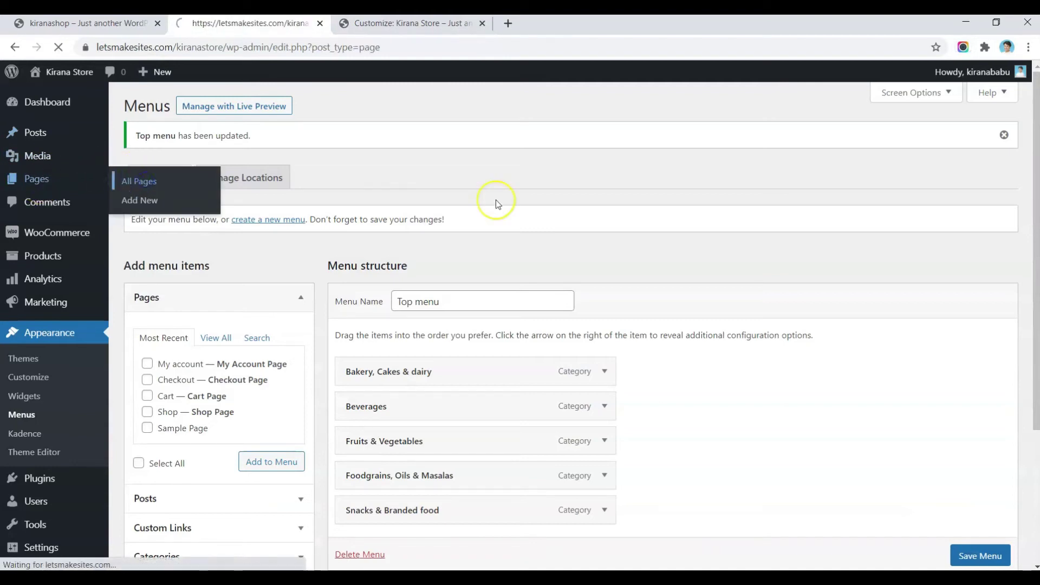
mouse_move(181, 325)
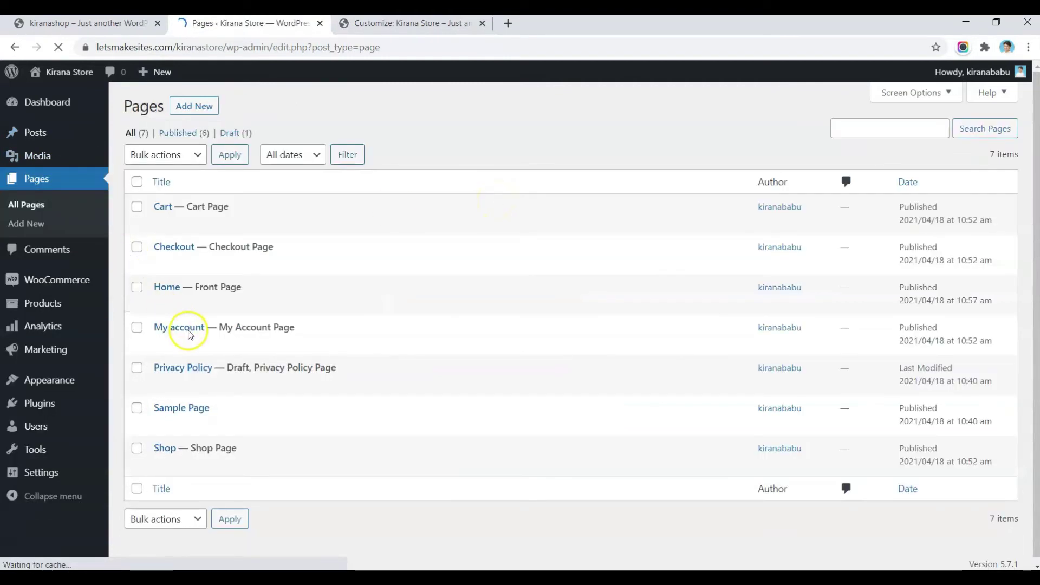
right_click(255, 343)
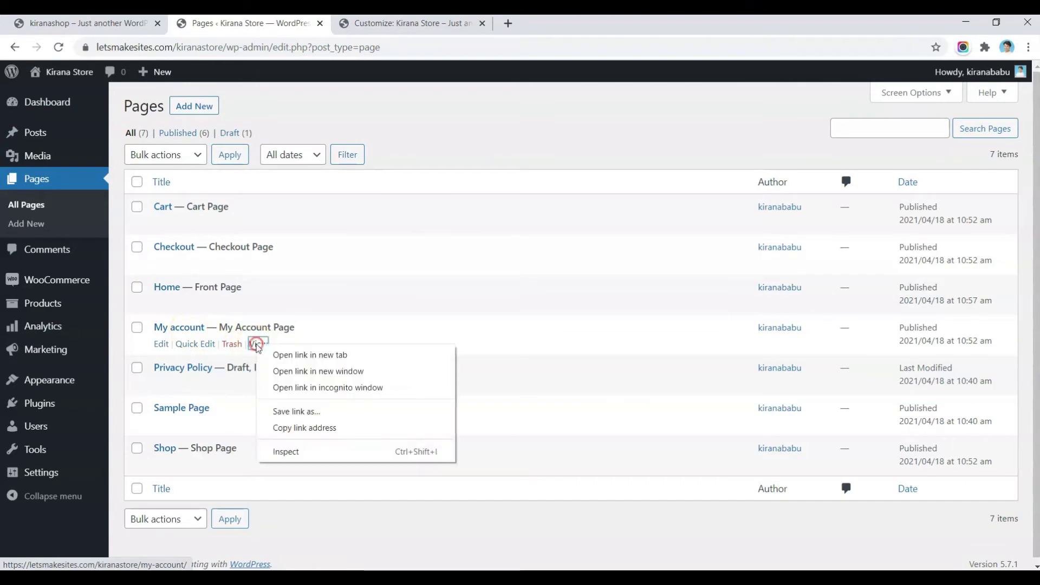
left_click(308, 428)
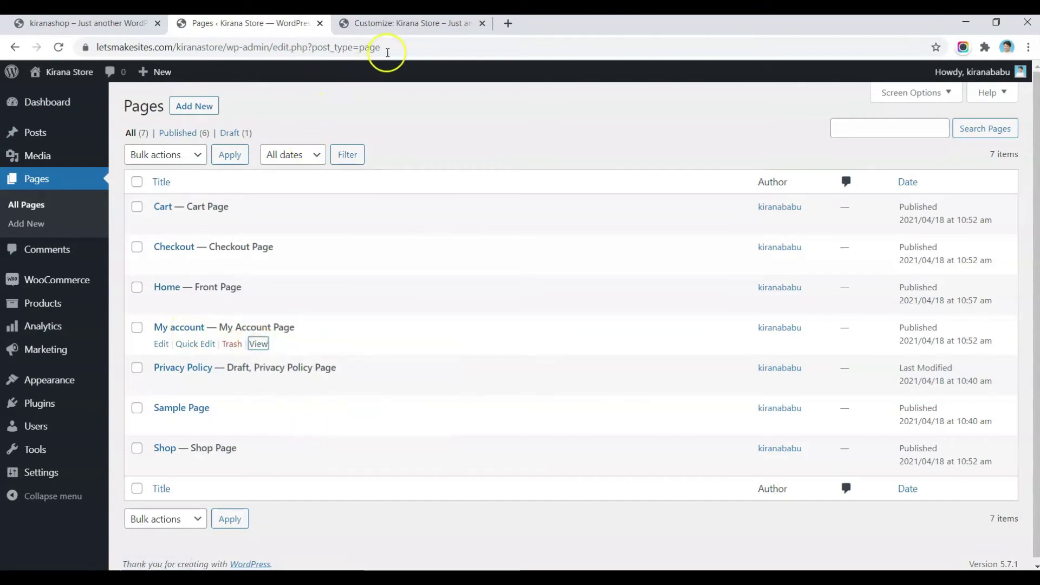
Step: Paste the my-account link as the button URL and publish the customizer changes
left_click(432, 23)
key("ctrl+v")
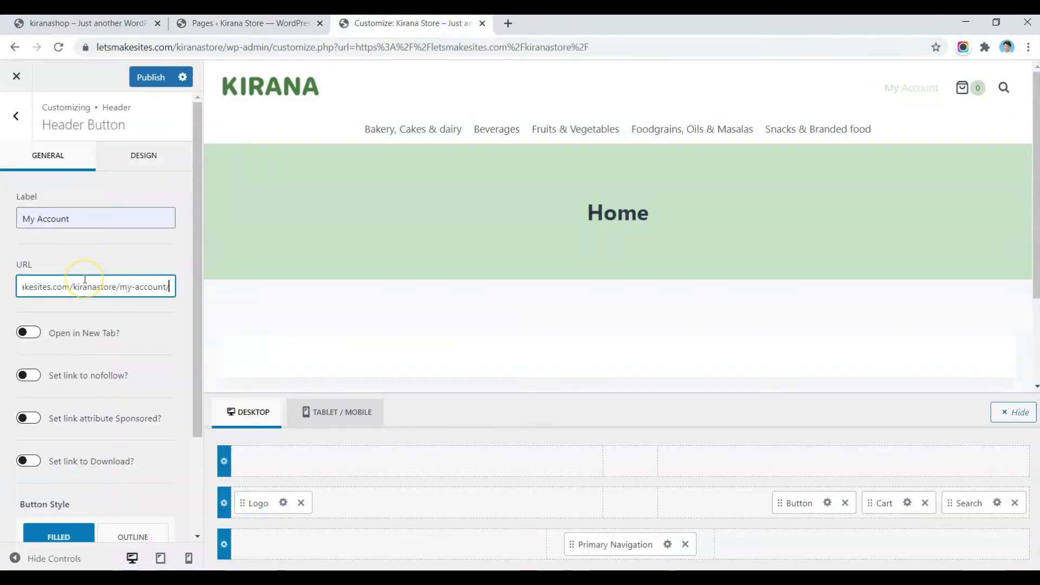
scroll(60, 488, "down", 2)
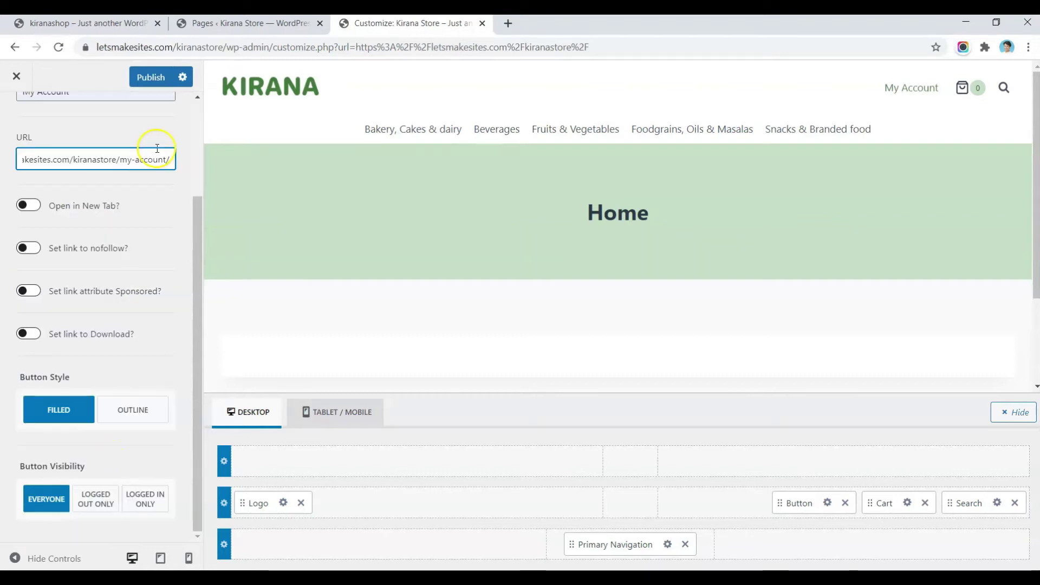
left_click(145, 77)
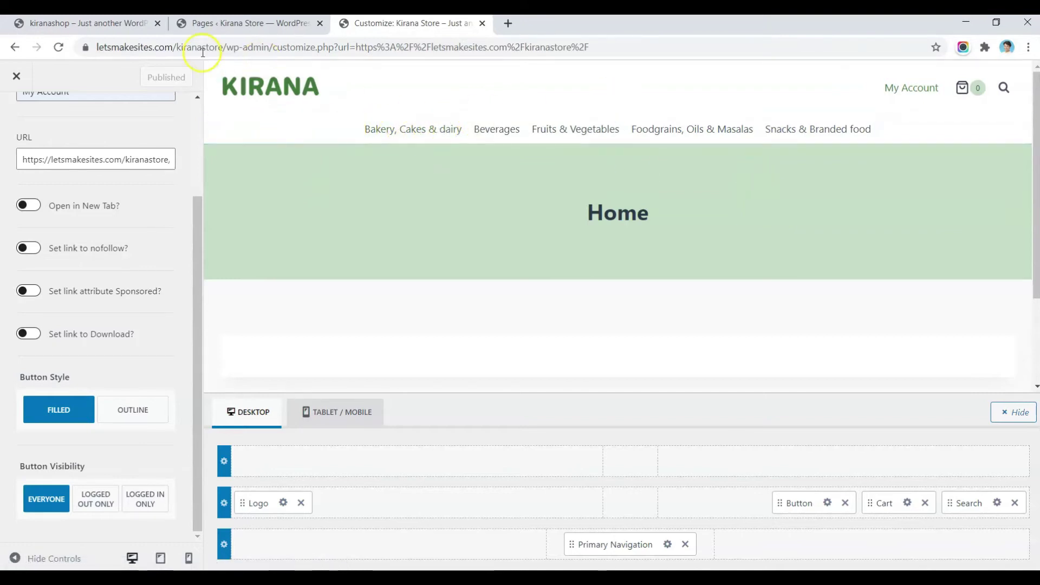
left_click(106, 23)
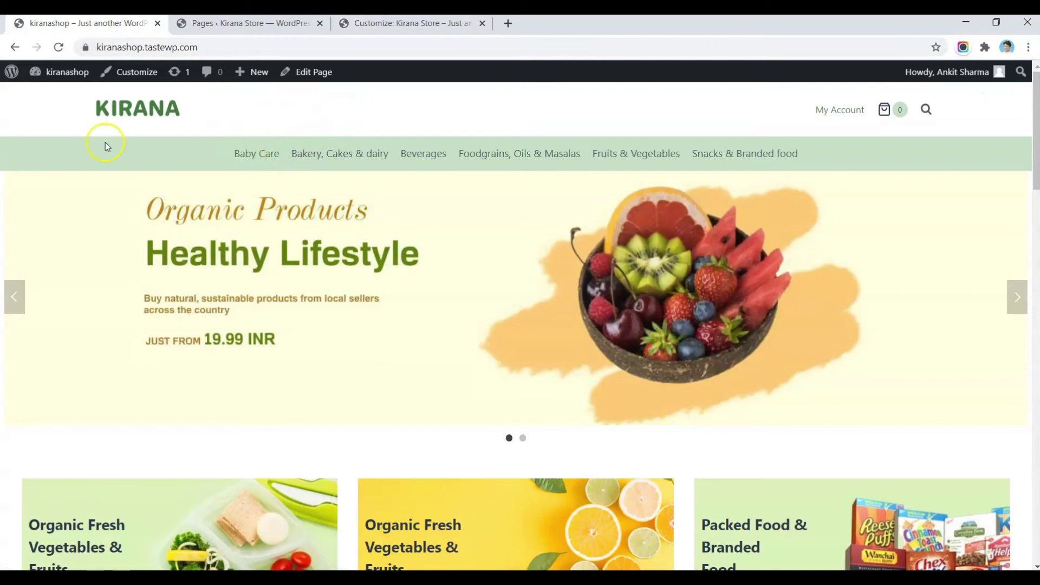
Step: Return to the customizer and reopen the Header settings panel
left_click(408, 23)
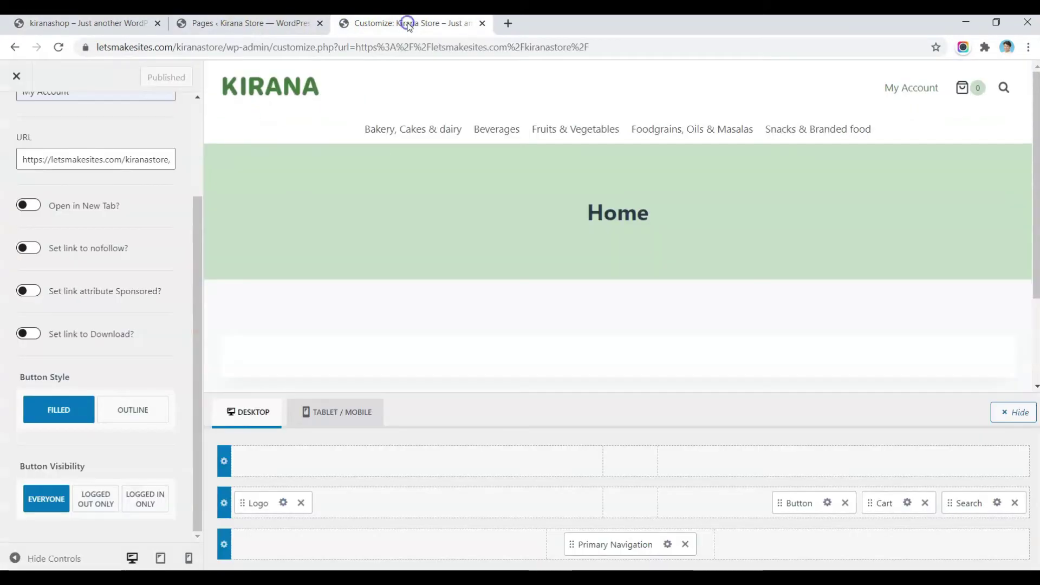
mouse_move(343, 128)
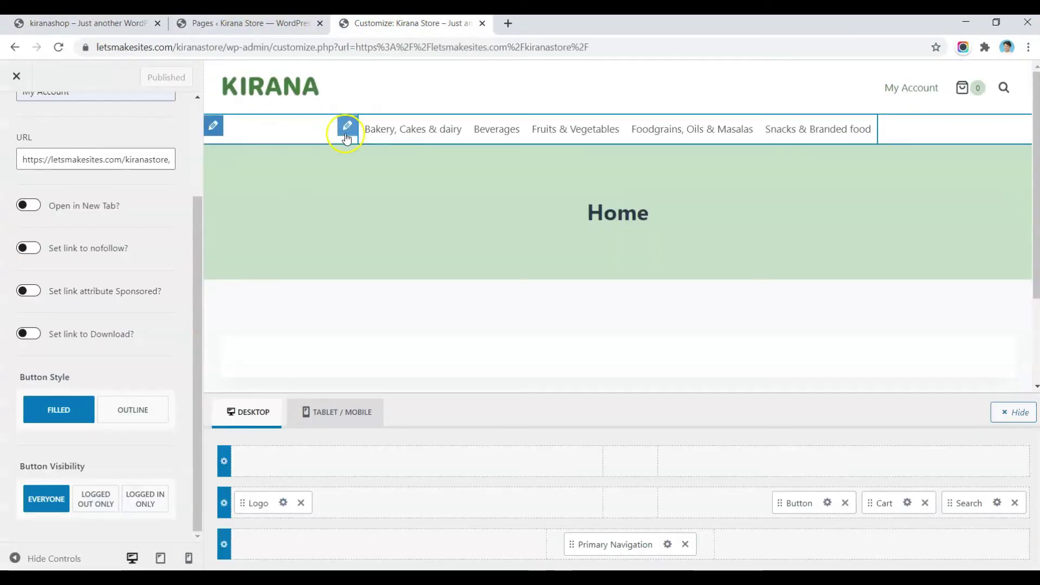
left_click(214, 129)
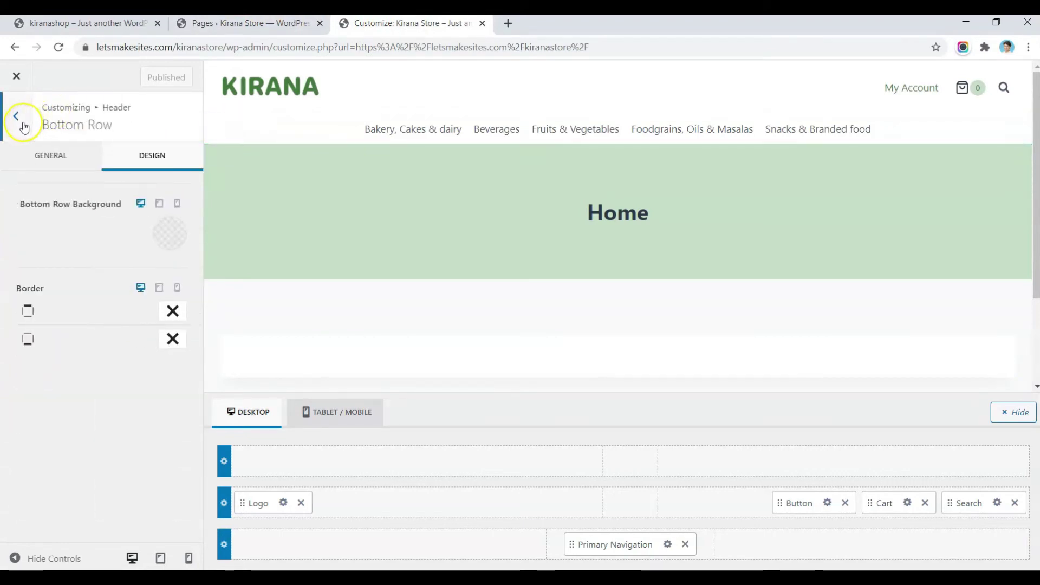
left_click(16, 116)
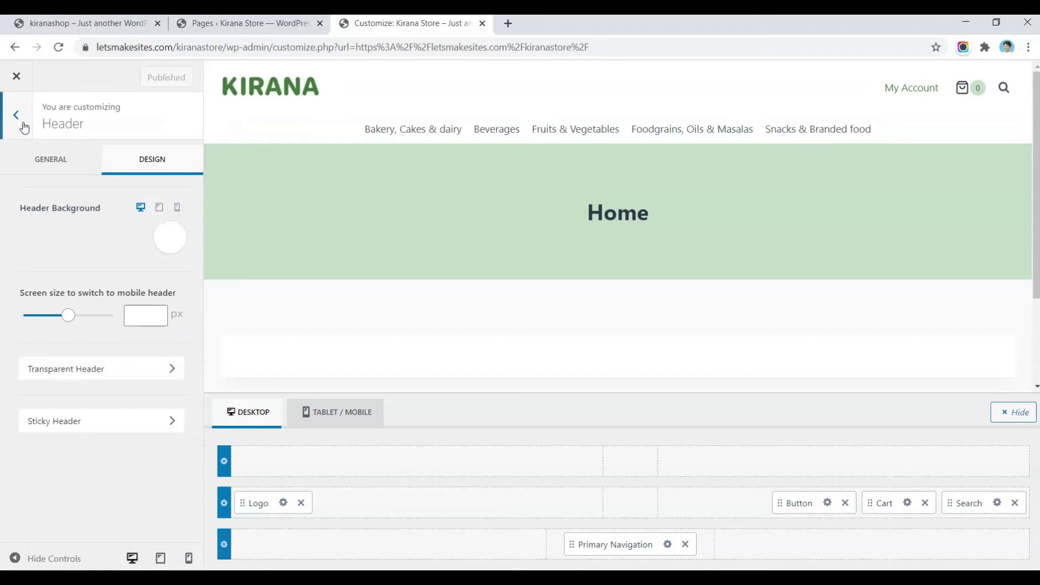
left_click(17, 116)
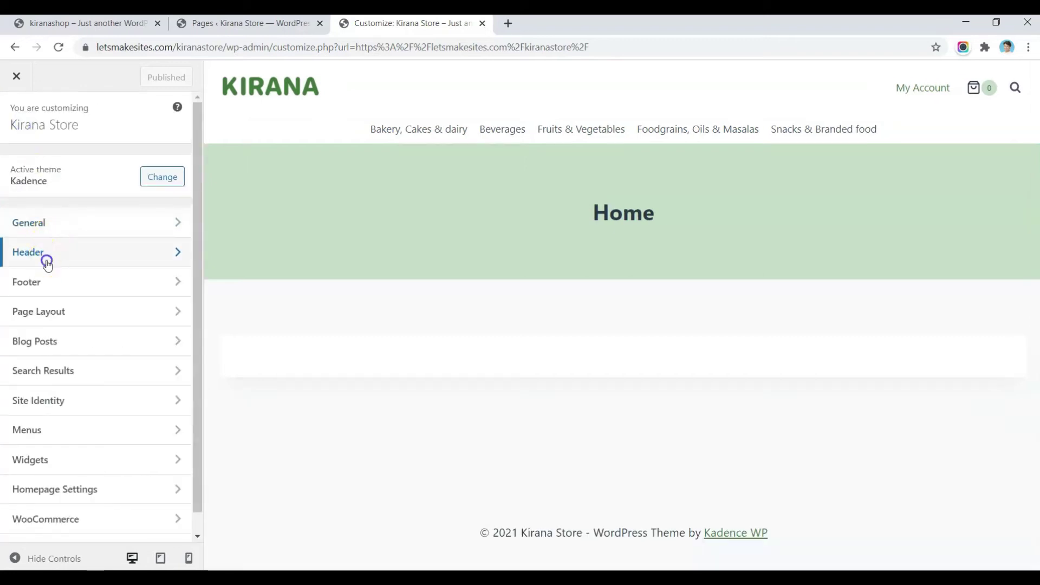
left_click(46, 259)
left_click(46, 167)
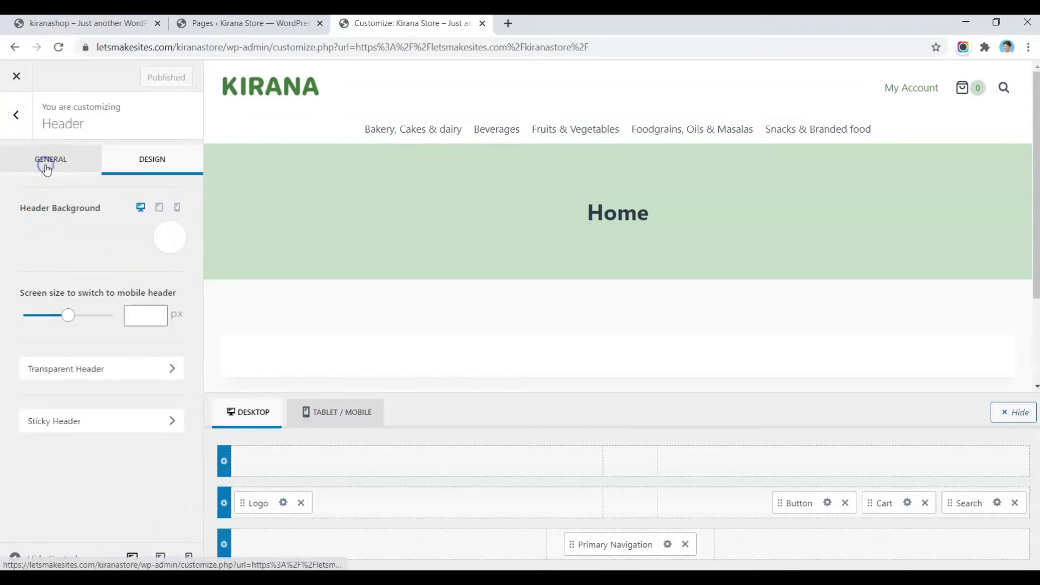
left_click(19, 130)
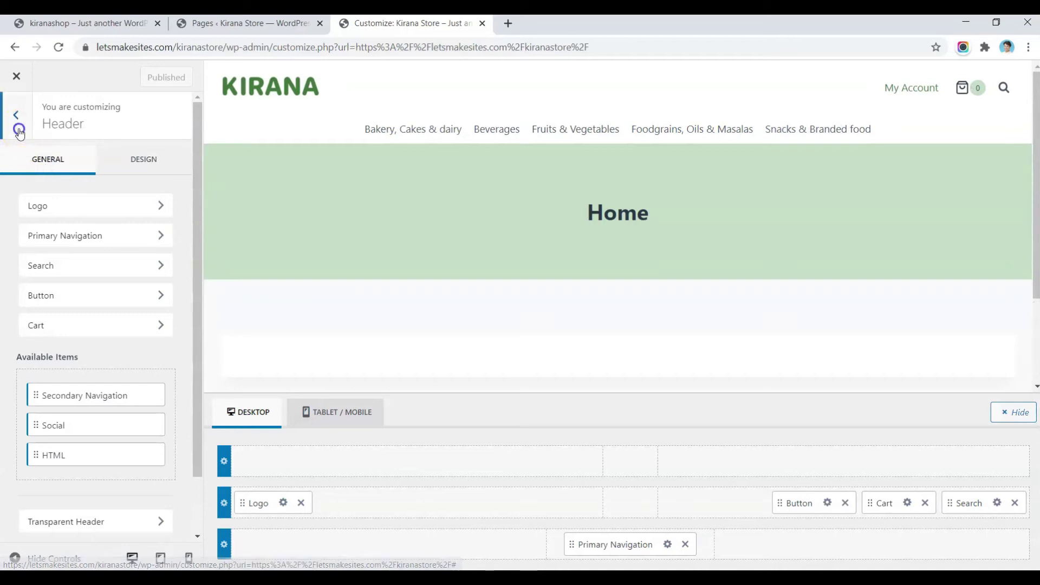
left_click(39, 258)
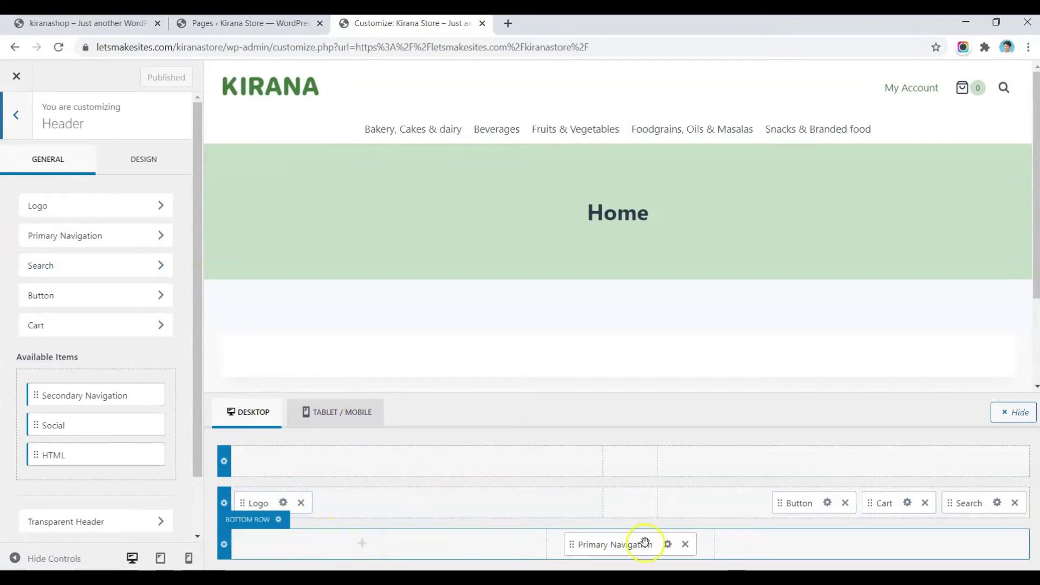
Step: Switch the header's bottom row layout from Standard to Fullwidth
left_click(224, 546)
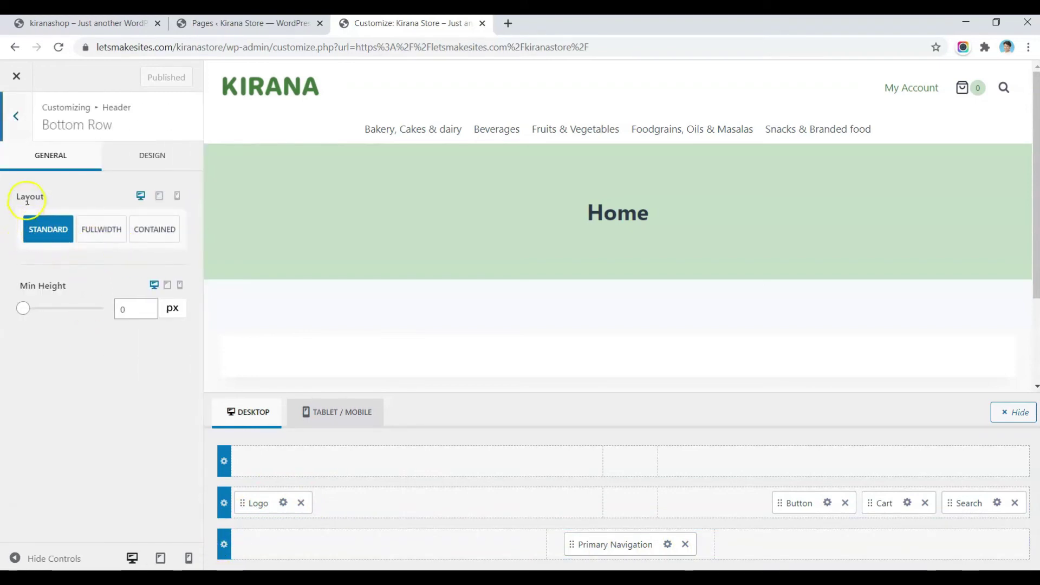
left_click(96, 233)
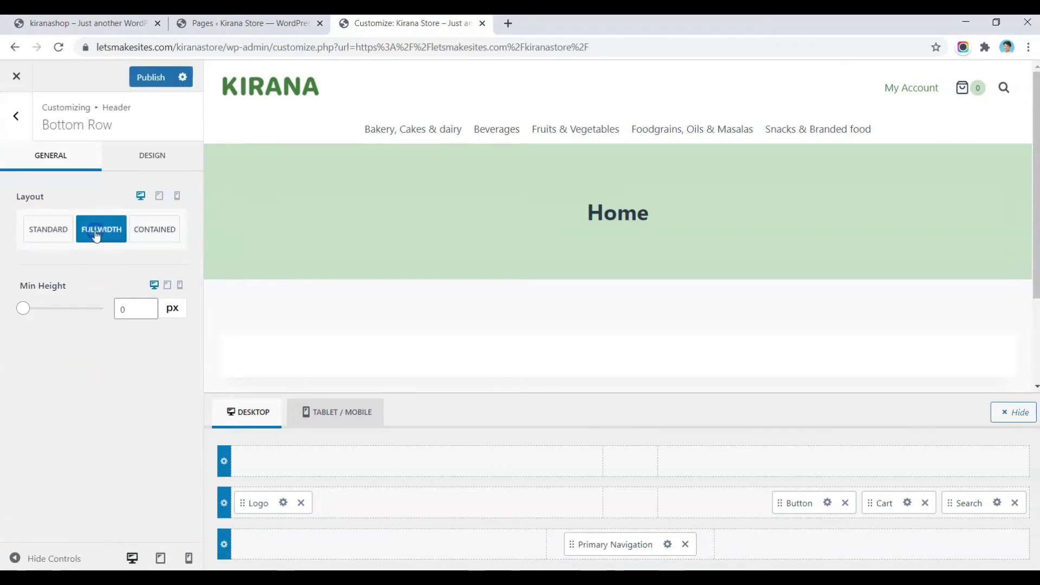
left_click(151, 157)
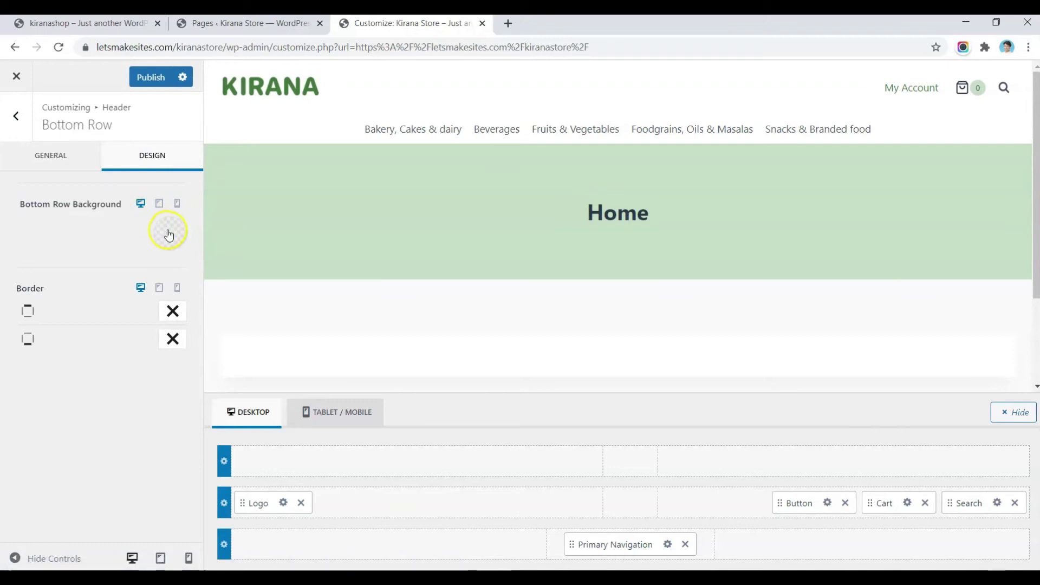
Step: Give the bottom row a light green C7E1C7 background
left_click(167, 232)
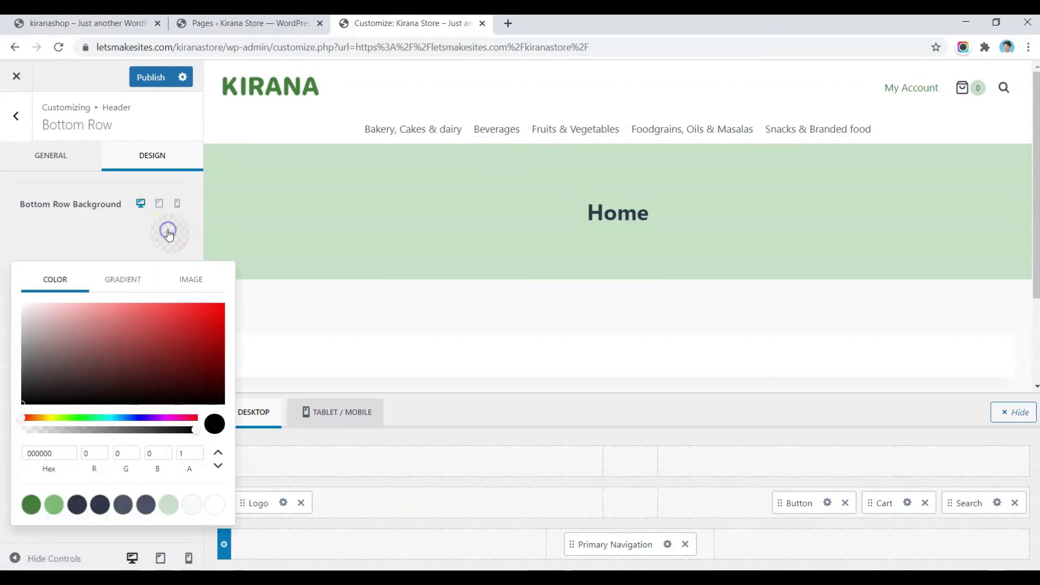
left_click(169, 504)
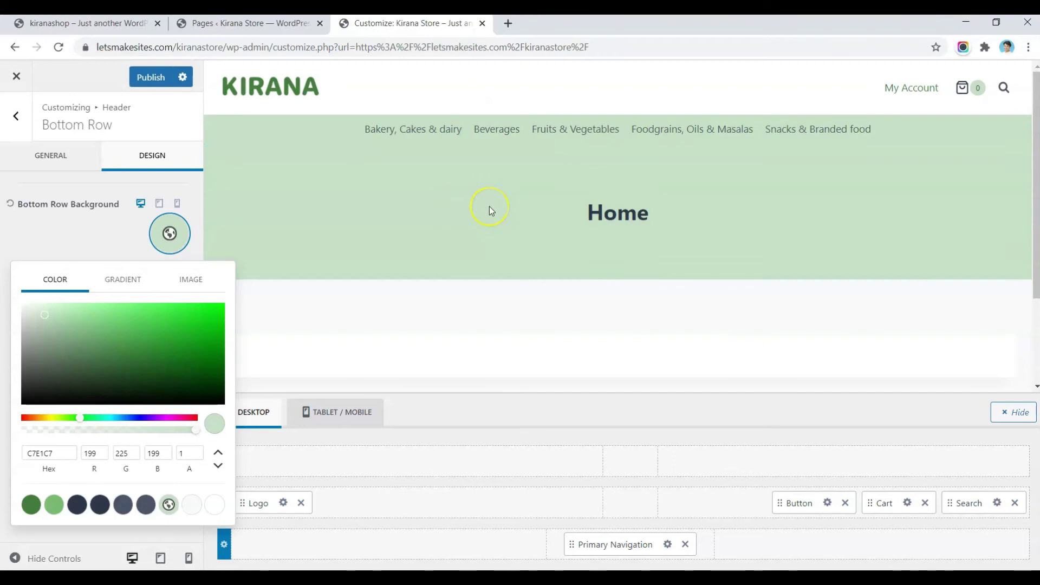
left_click(265, 171)
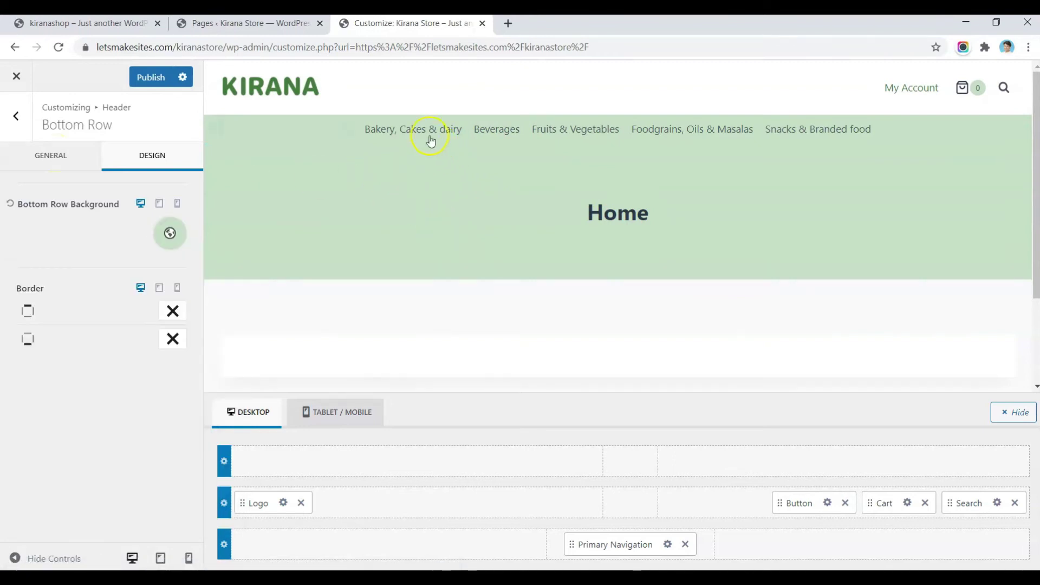
Step: Set the bottom row's minimum height to 60 px
left_click(223, 543)
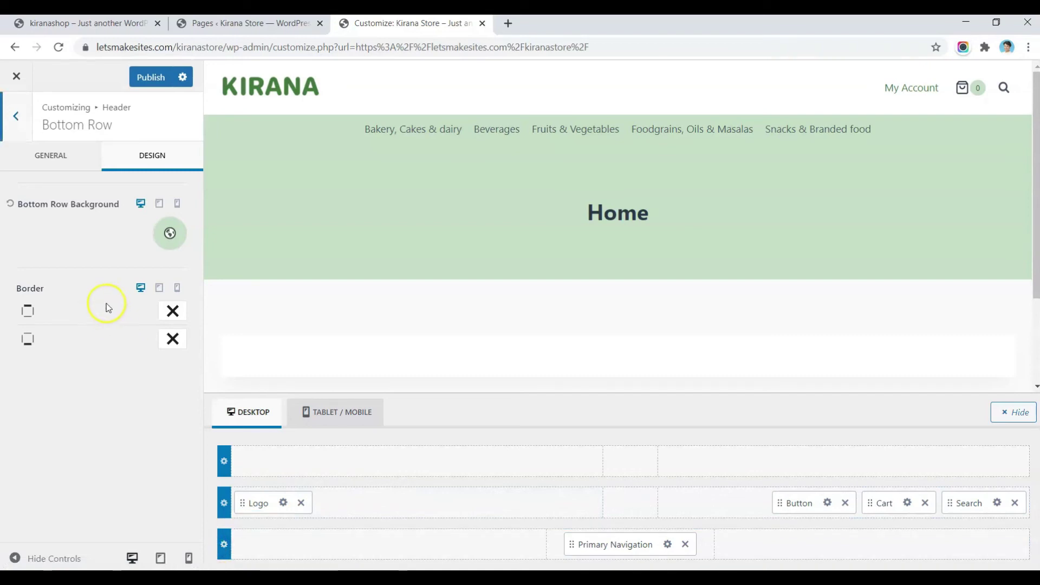
left_click(41, 169)
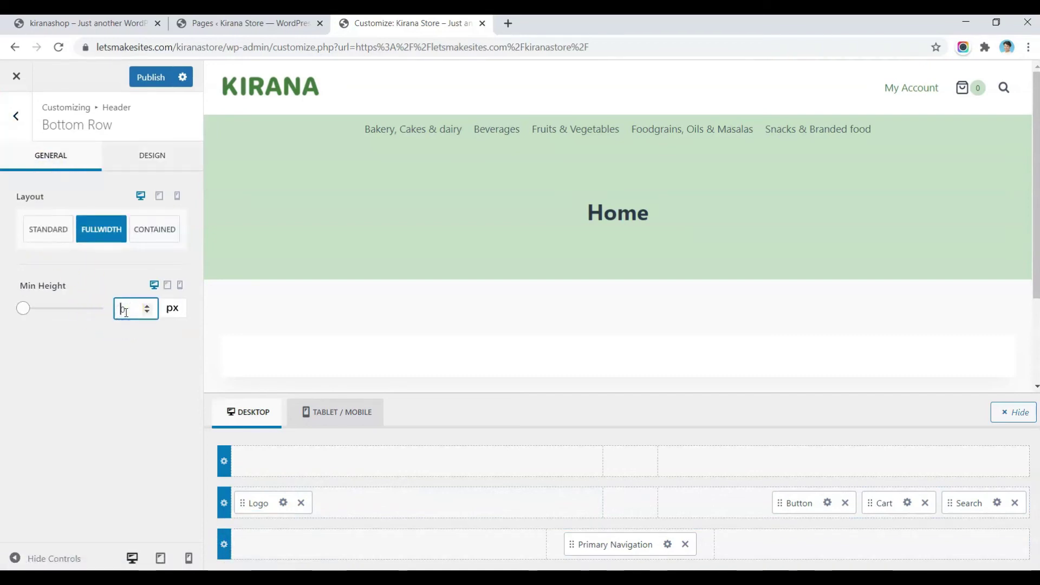
type("90")
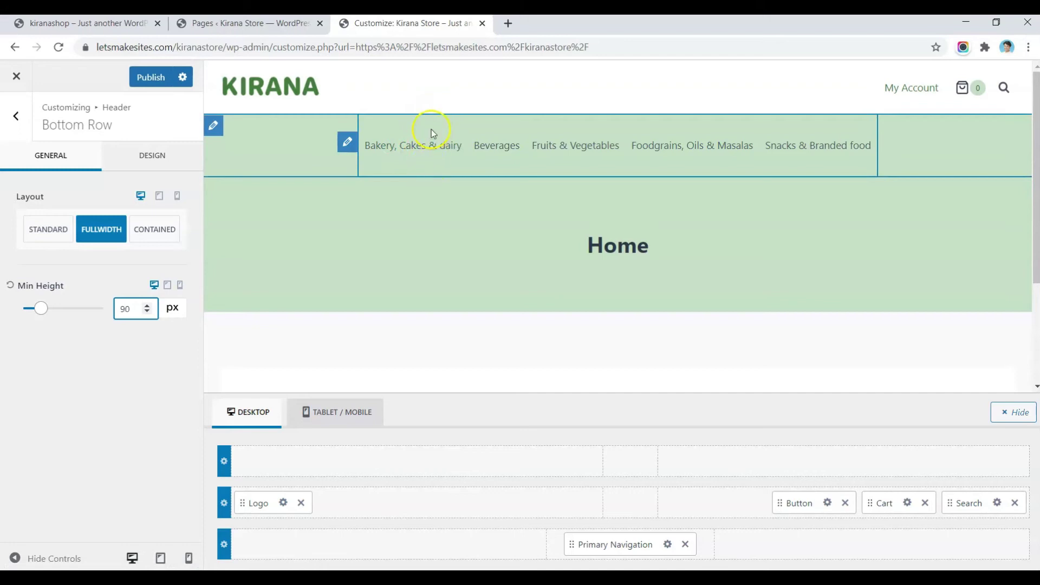
left_click(431, 132)
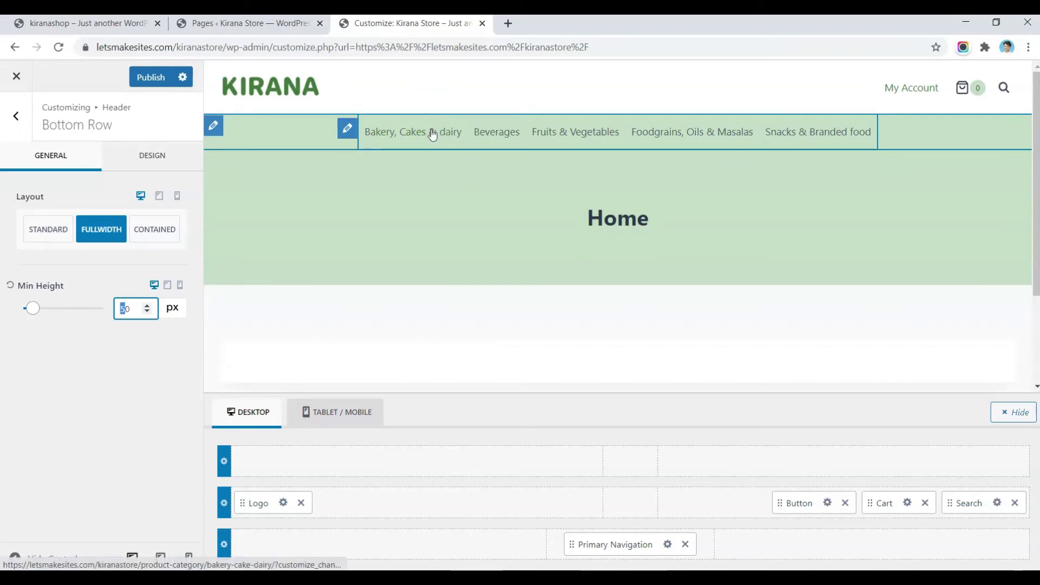
type("6")
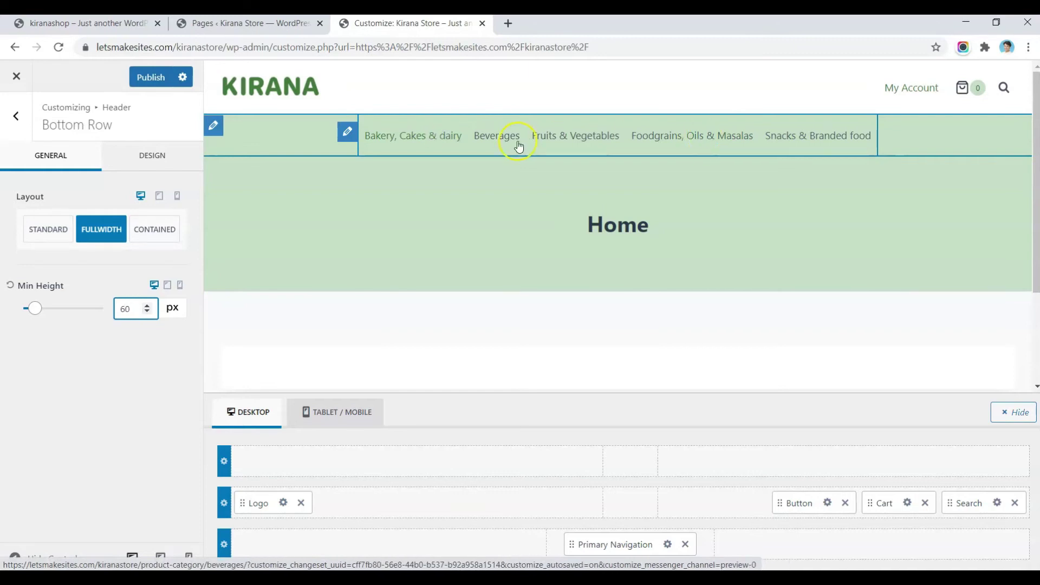
left_click(347, 134)
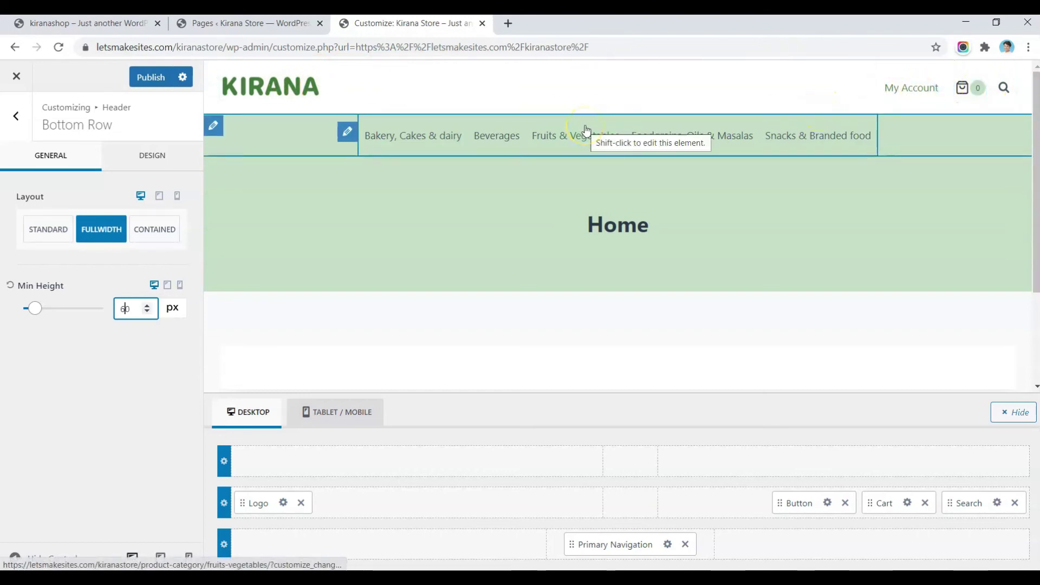
left_click(127, 27)
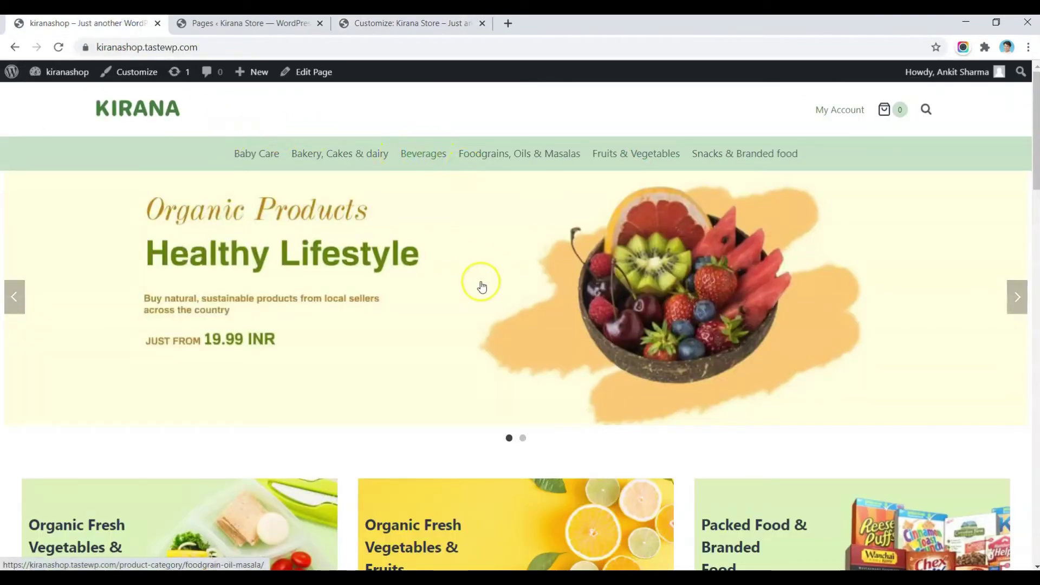
scroll(482, 287, "down", 1)
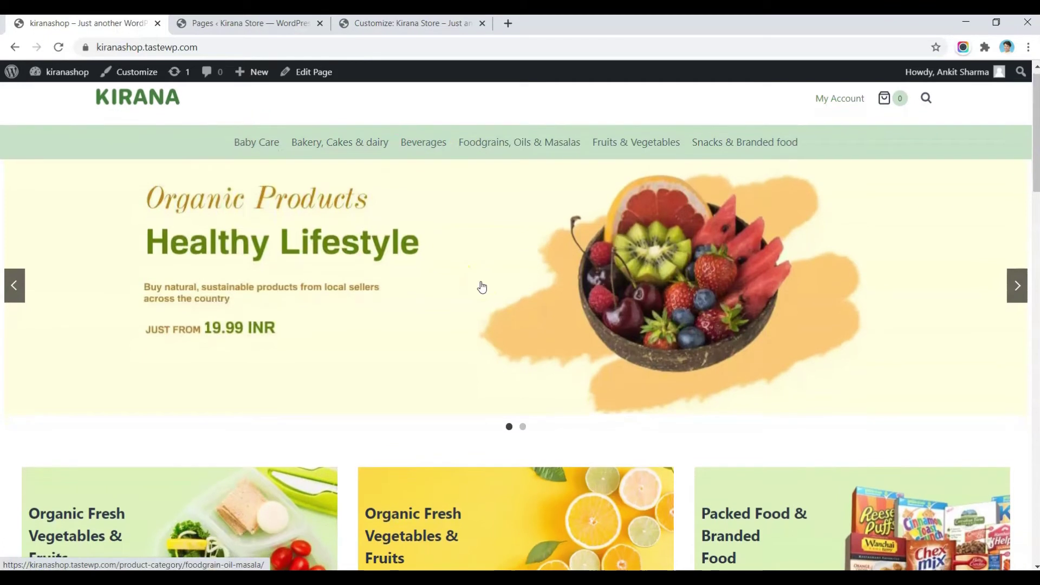
scroll(481, 287, "down", 2)
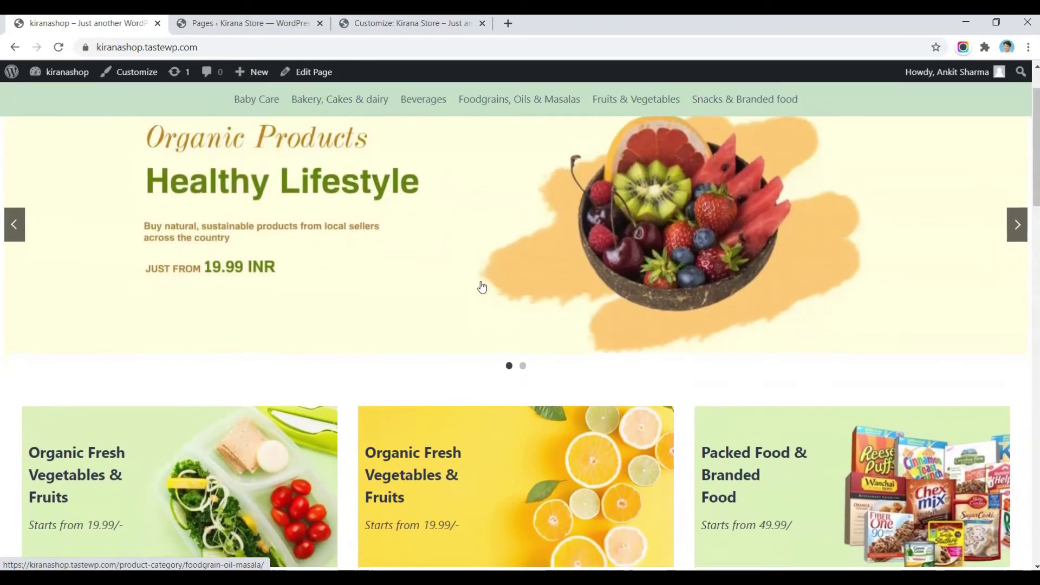
scroll(482, 287, "down", 6)
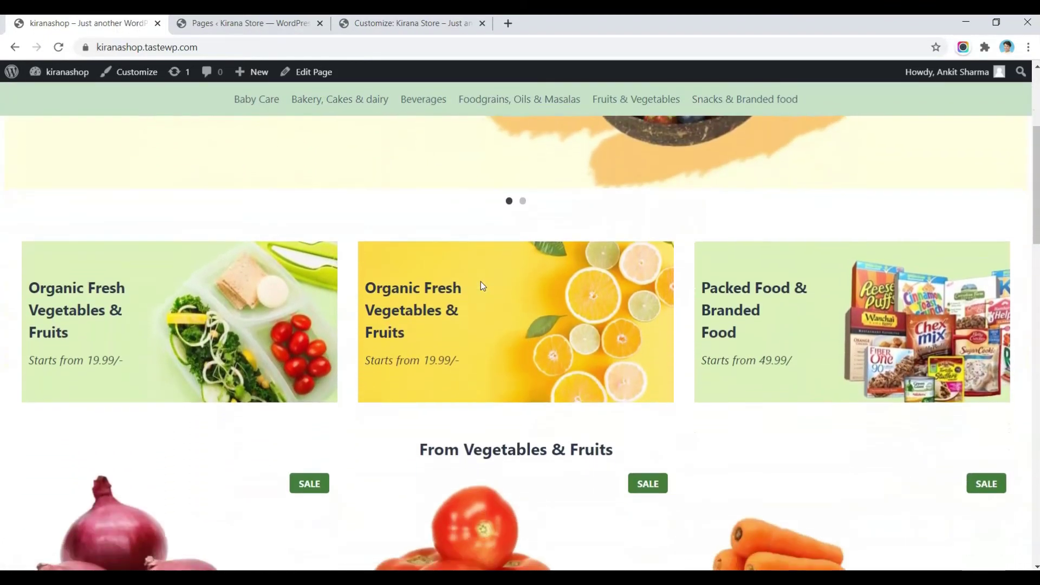
scroll(482, 282, "down", 7)
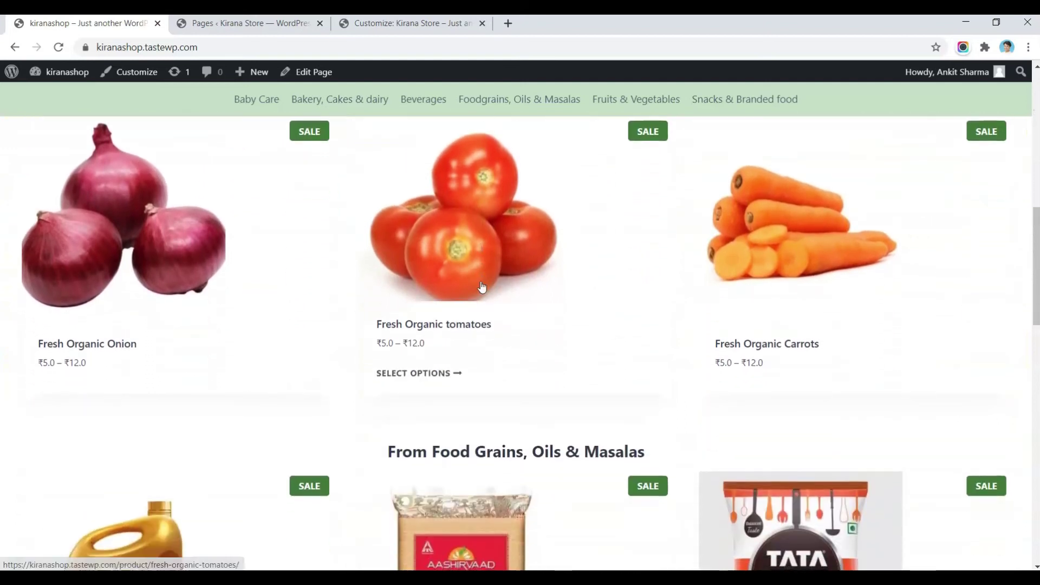
scroll(434, 242, "up", 15)
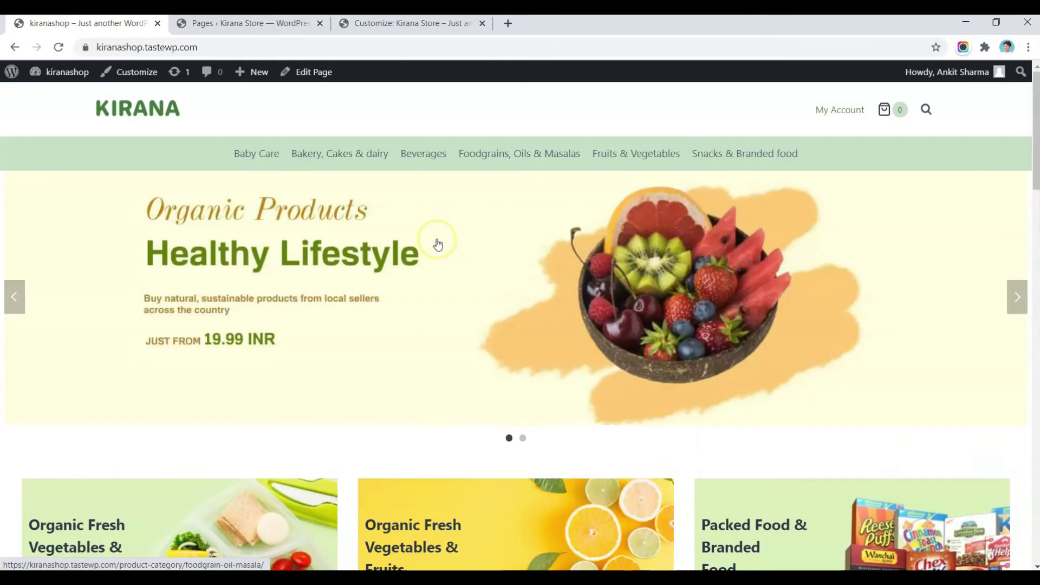
left_click(425, 23)
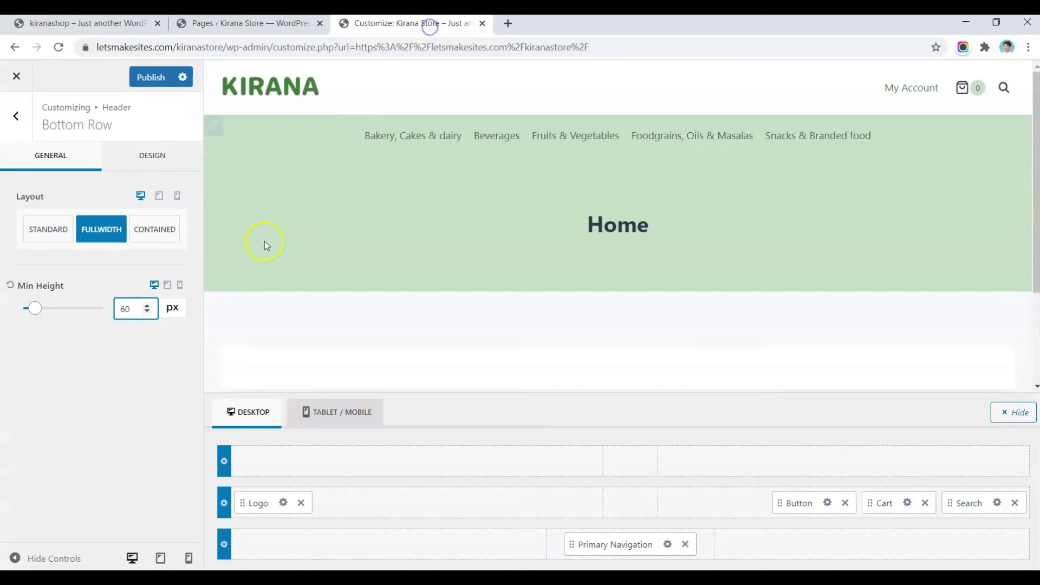
Step: Set Enable Sticky Header to 'Yes - Only Bottom Row', leaving mobile sticky at No
left_click(16, 116)
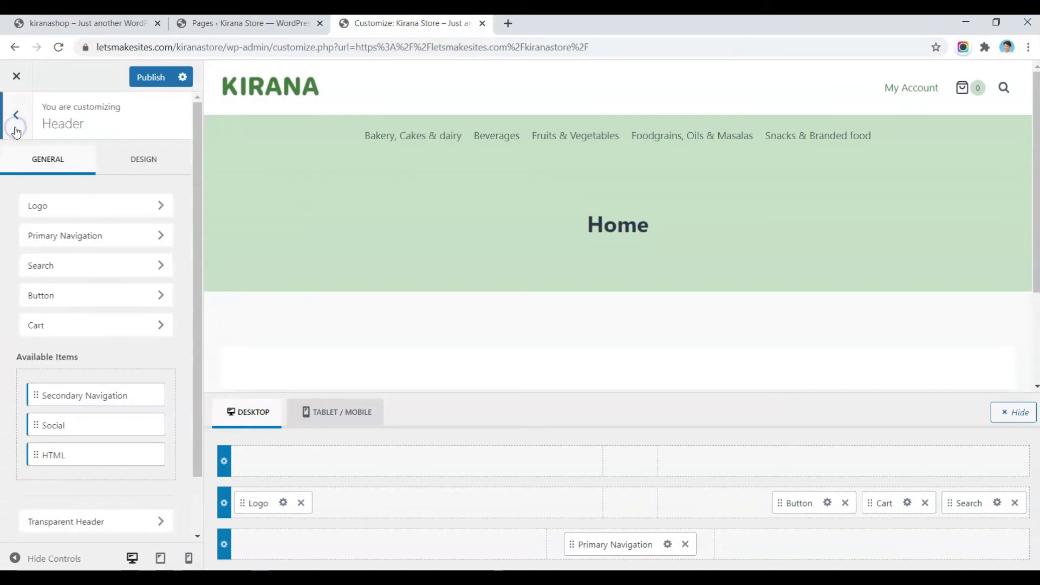
scroll(140, 393, "down", 1)
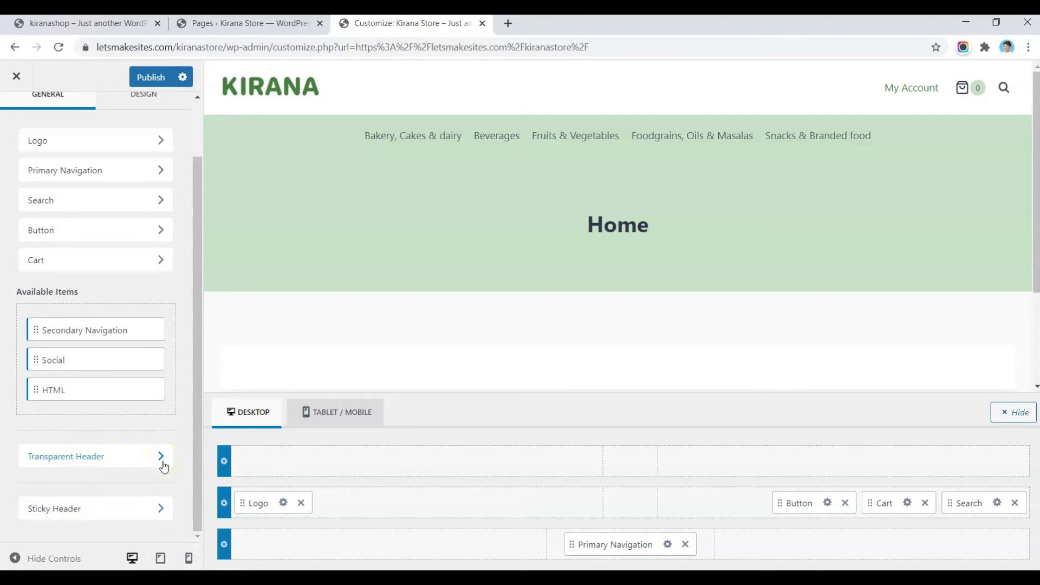
left_click(60, 514)
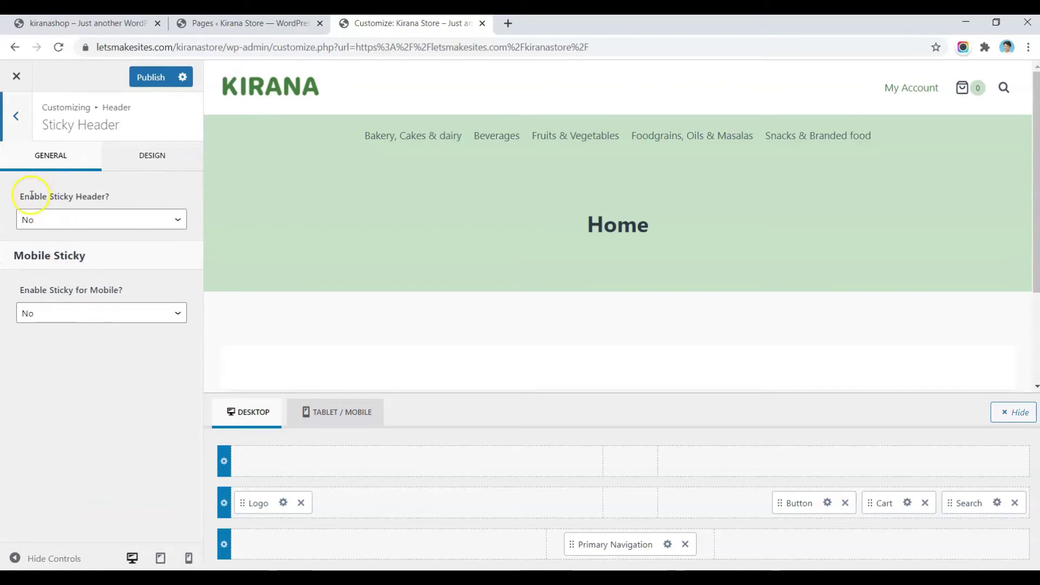
left_click(43, 219)
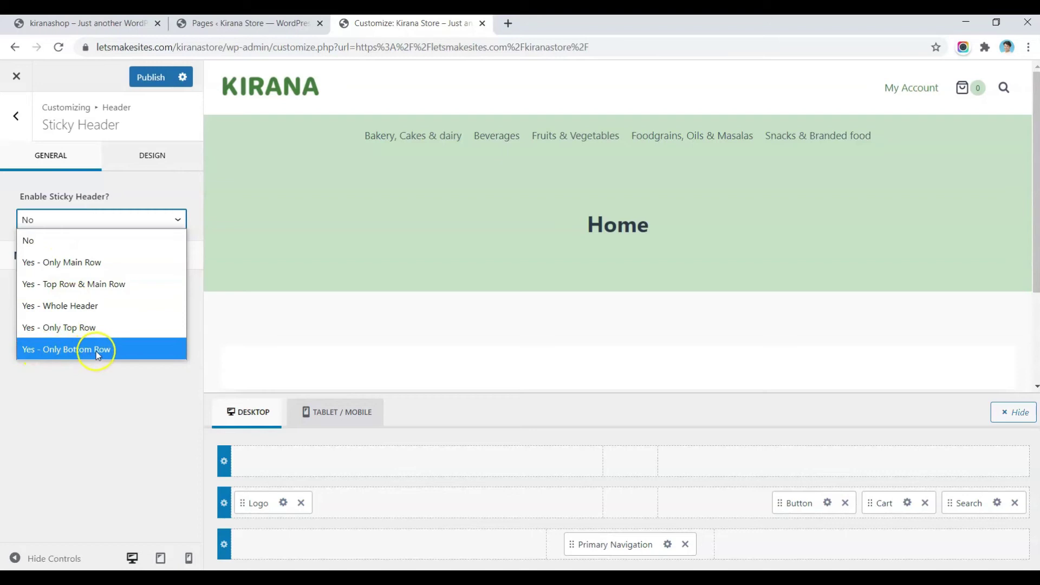
left_click(96, 351)
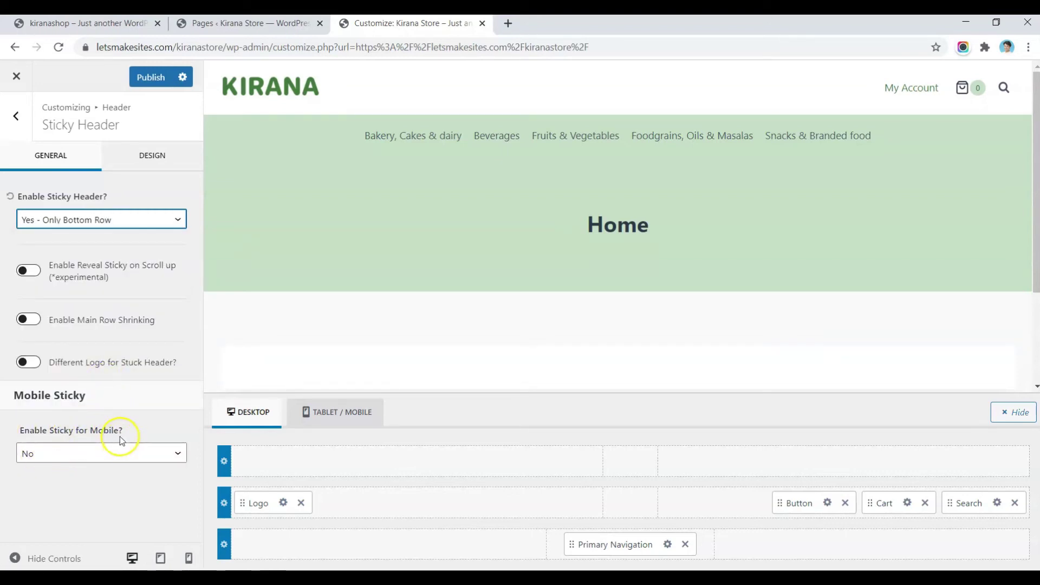
left_click(121, 453)
left_click(120, 454)
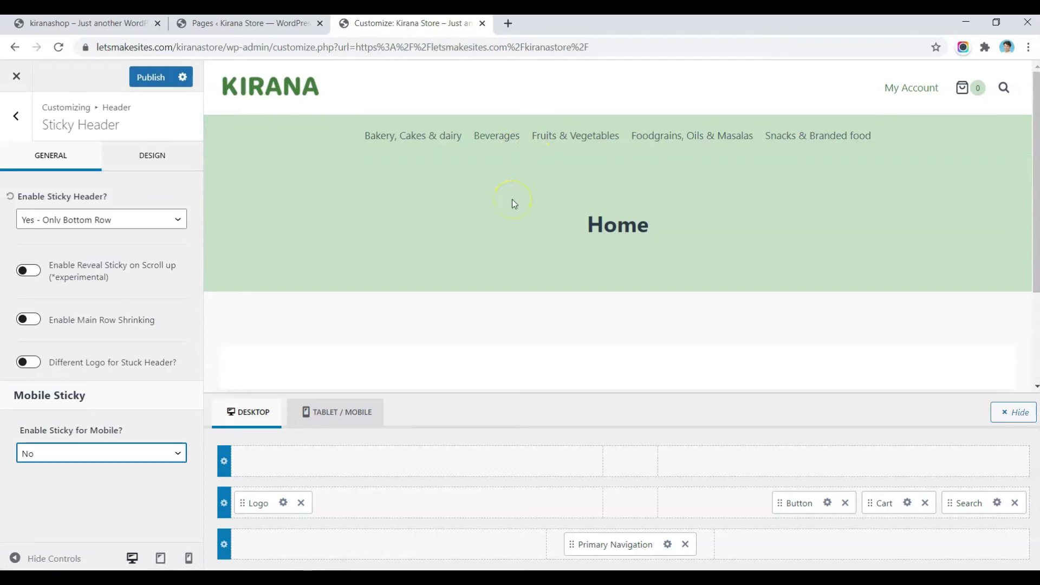
left_click(84, 476)
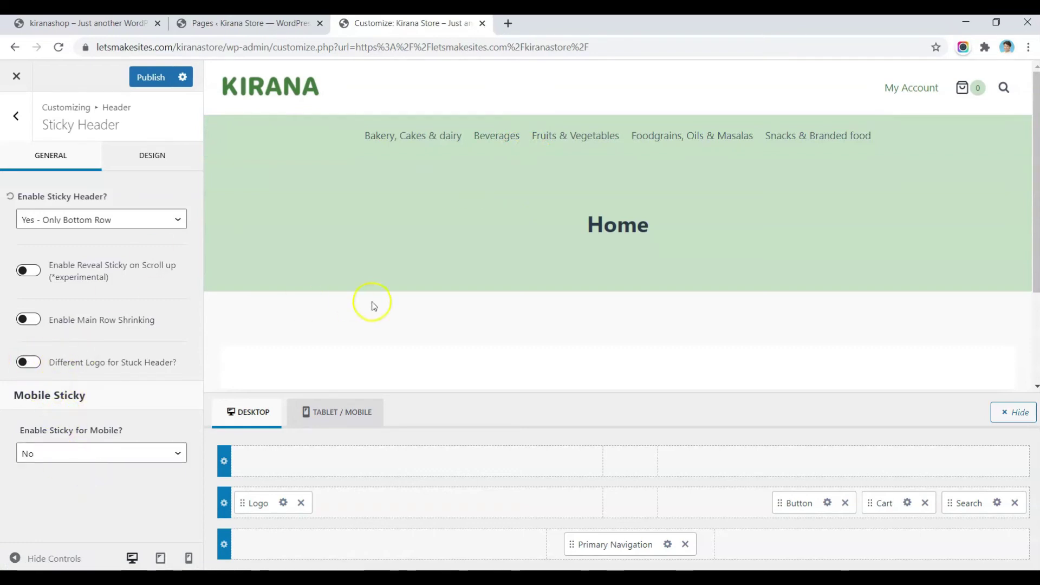
scroll(396, 293, "down", 4)
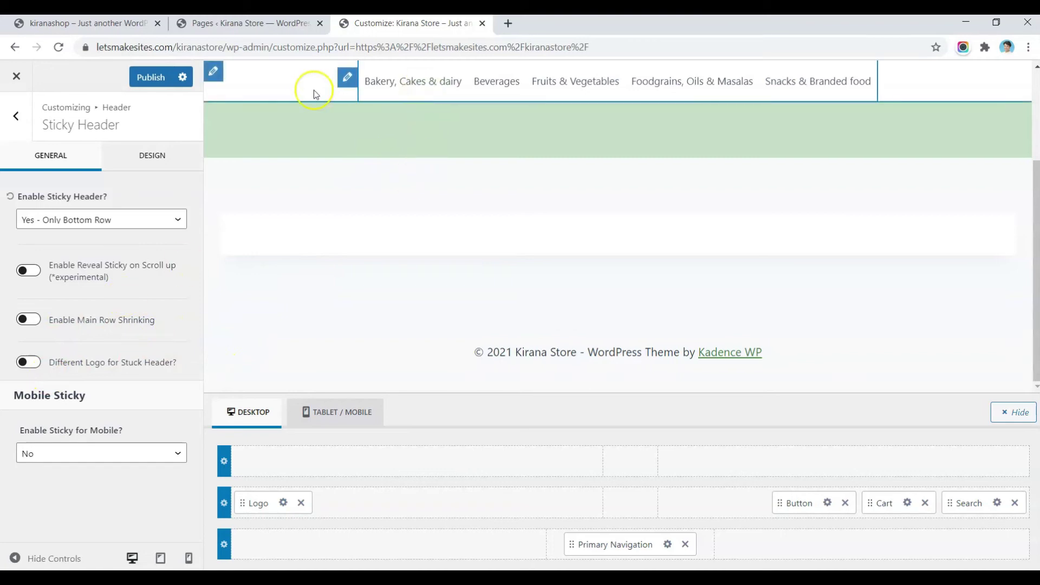
scroll(326, 203, "up", 3)
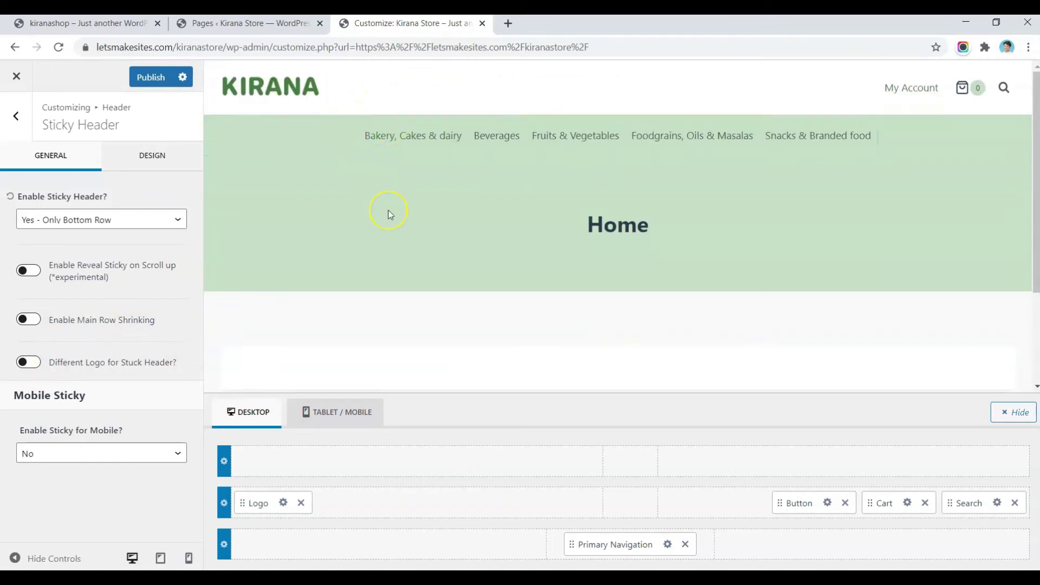
scroll(389, 214, "down", 3)
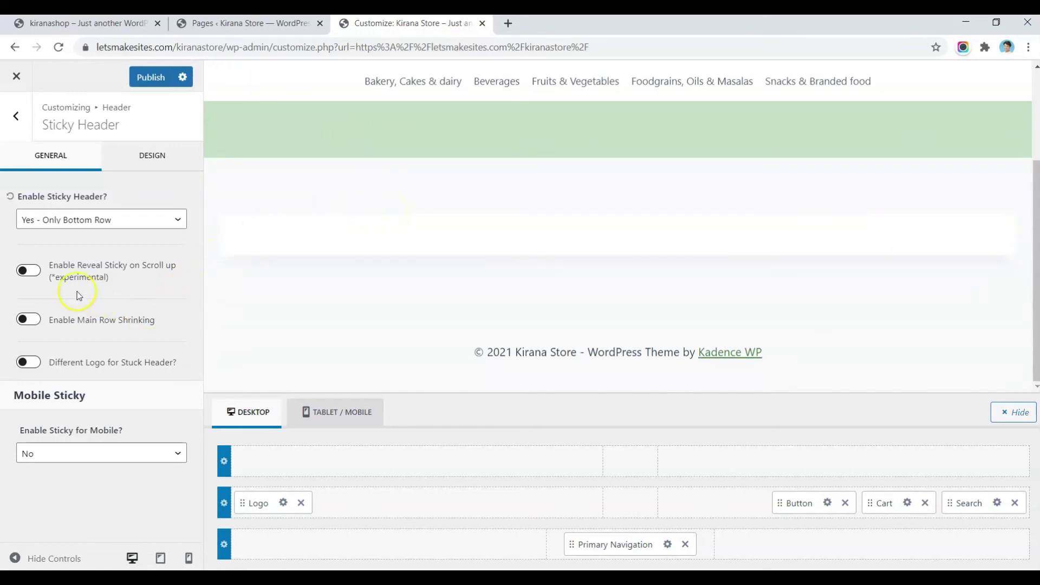
Step: Give the sticky header a light green C7E1C7 background and publish
left_click(144, 167)
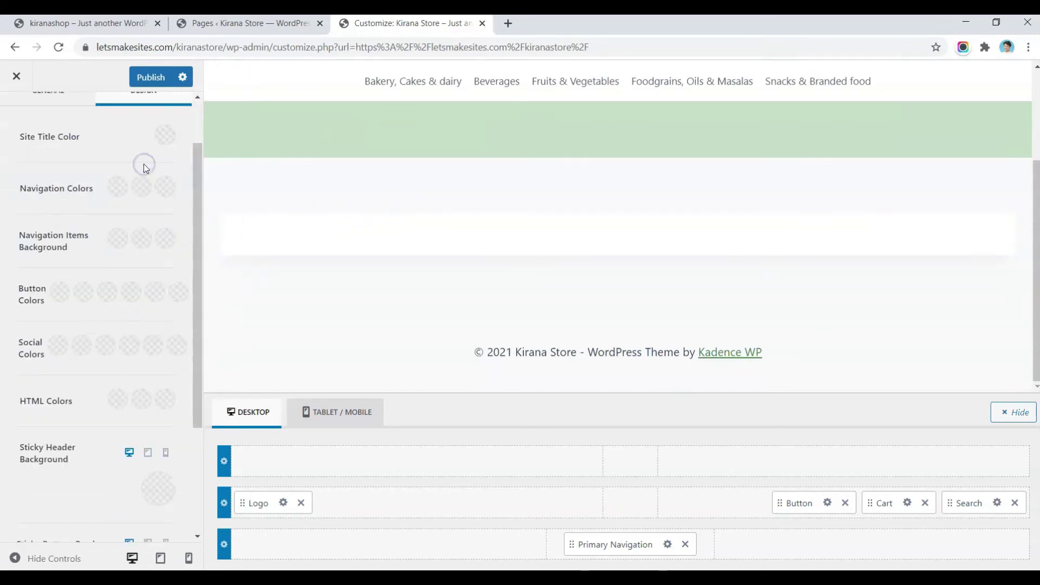
scroll(14, 326, "down", 3)
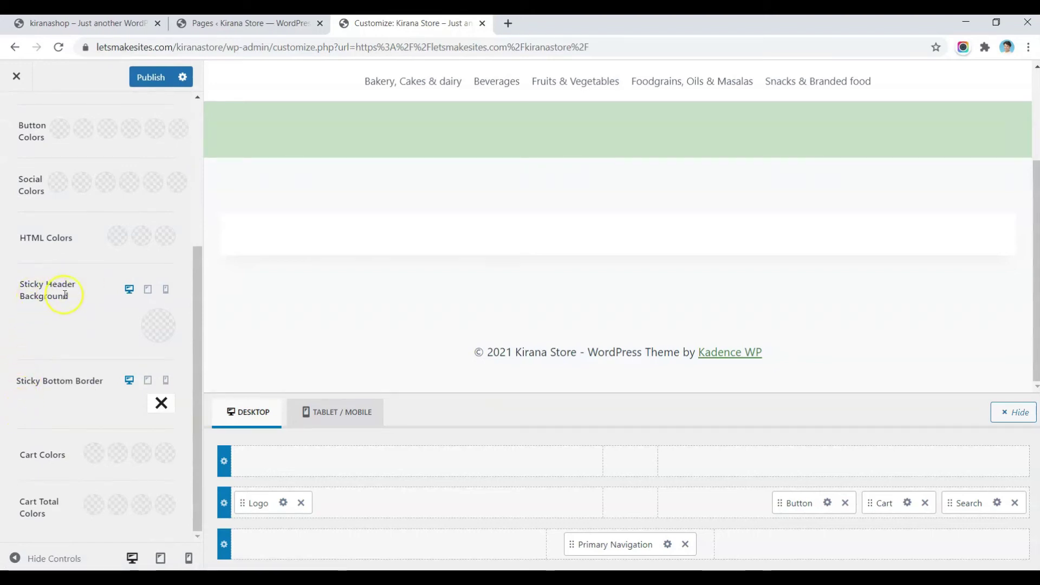
left_click(162, 334)
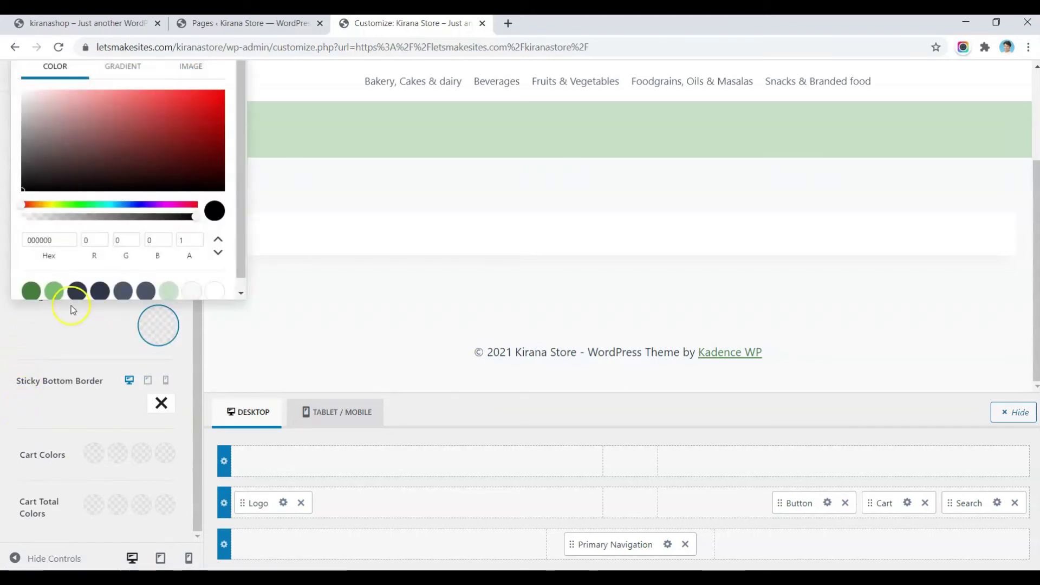
left_click(167, 287)
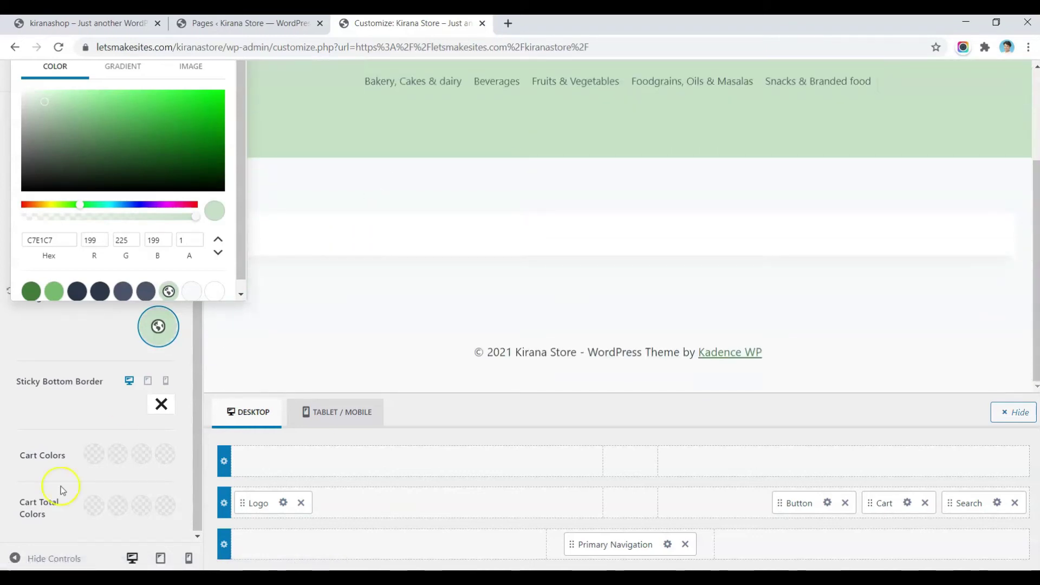
left_click(7, 432)
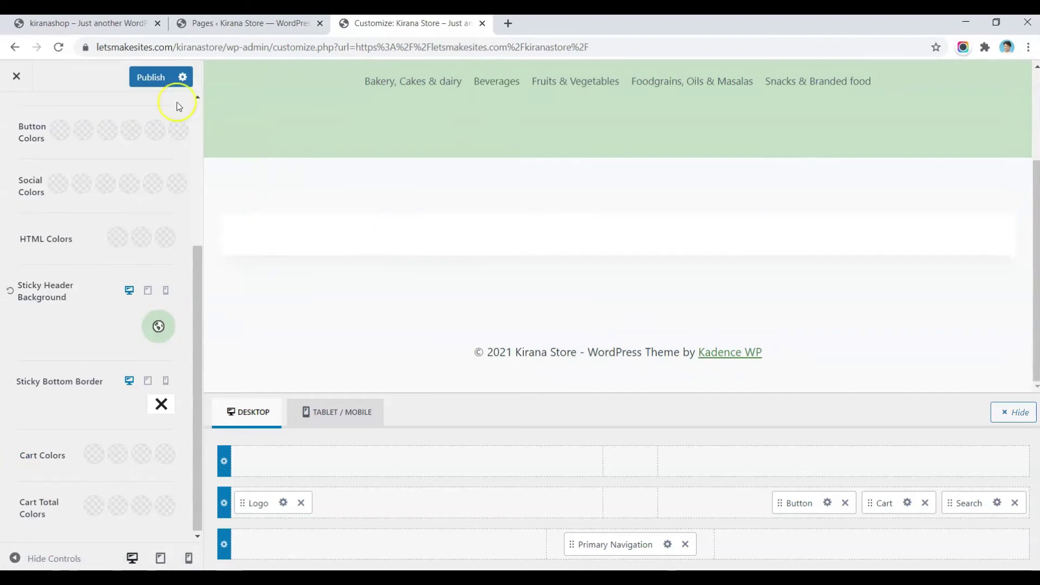
left_click(153, 78)
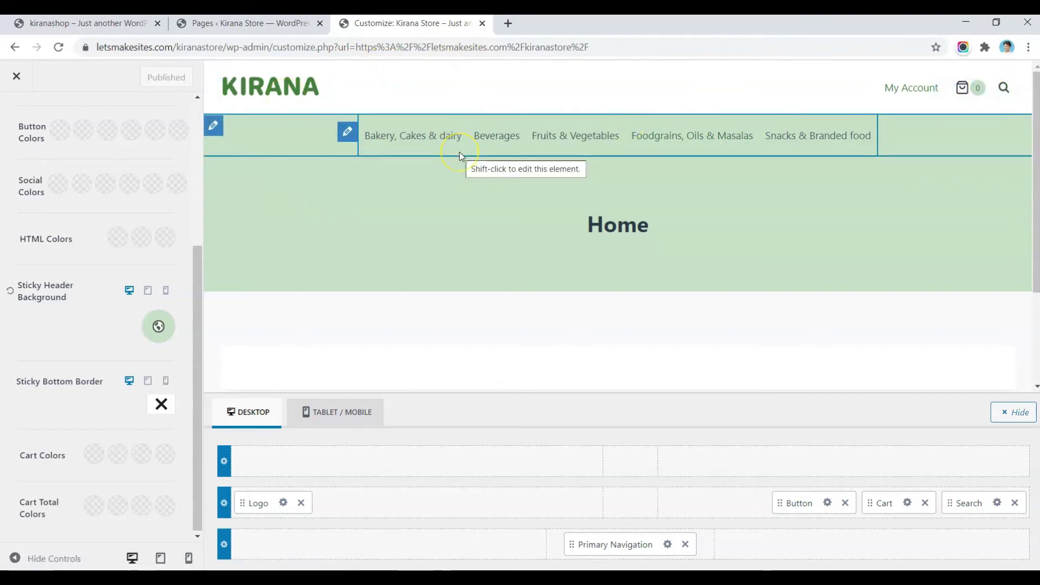
scroll(459, 156, "down", 3)
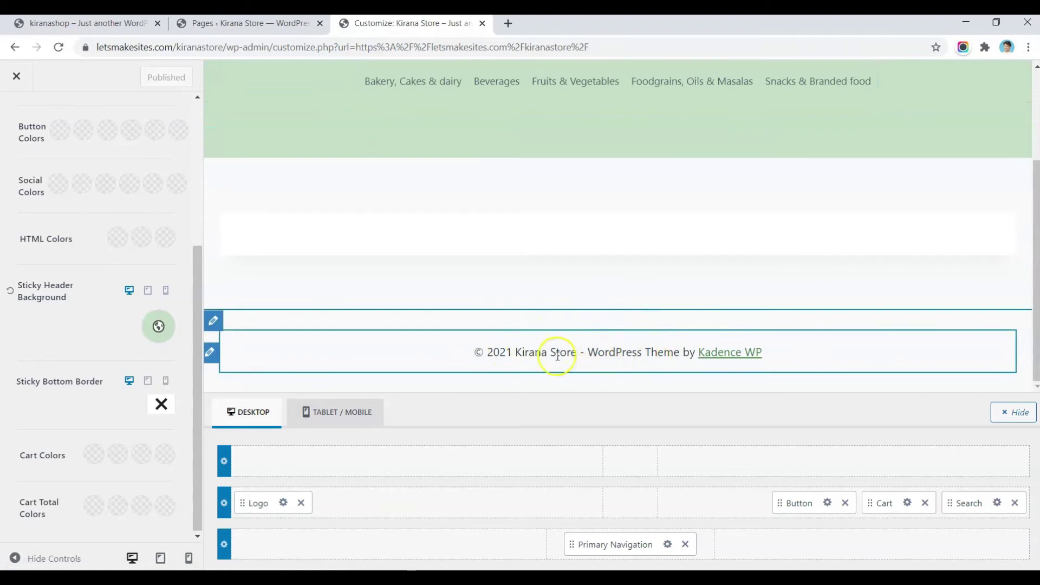
left_click(93, 23)
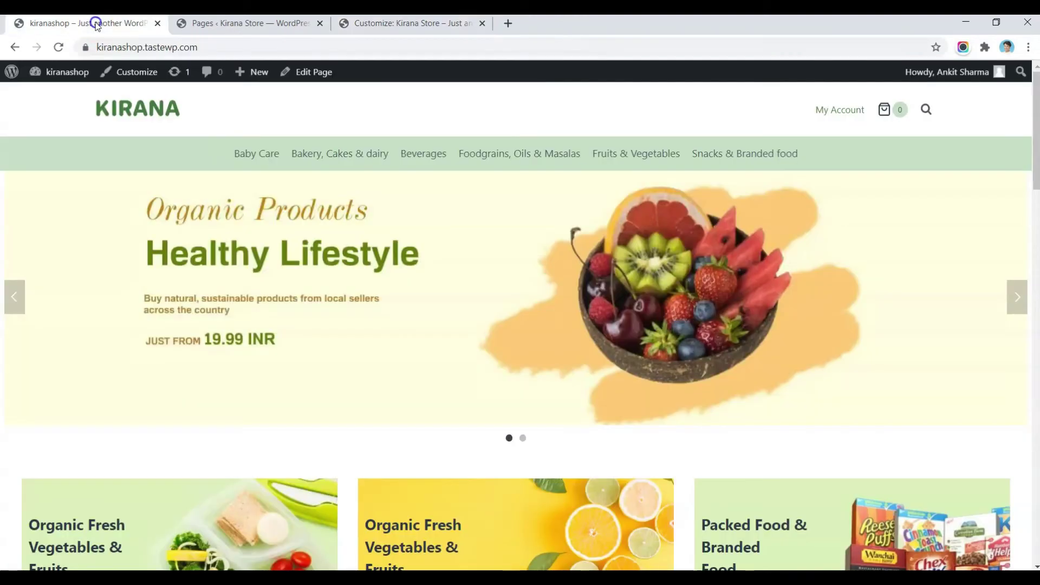
scroll(353, 269, "down", 15)
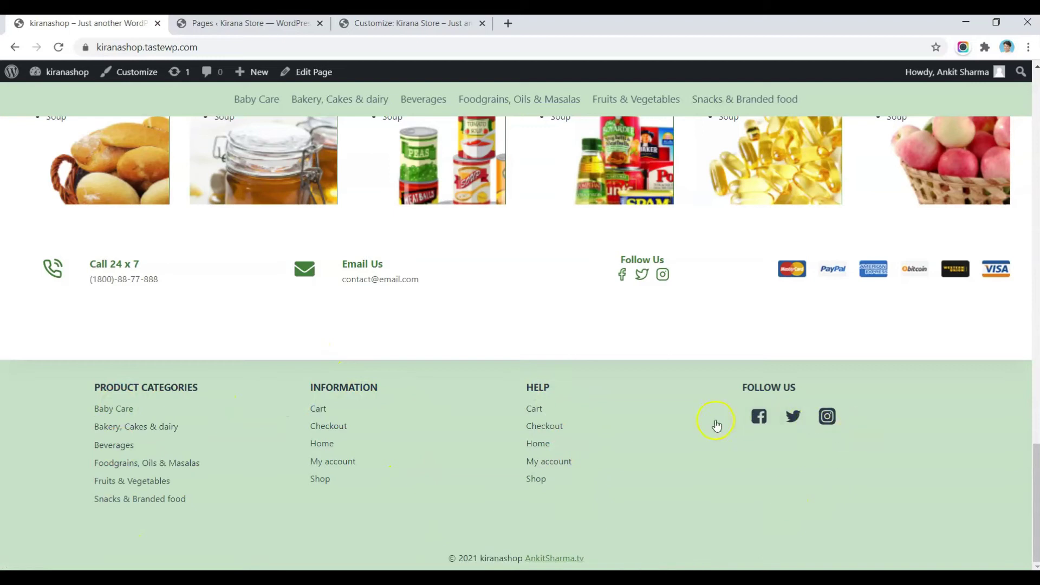
left_click(376, 22)
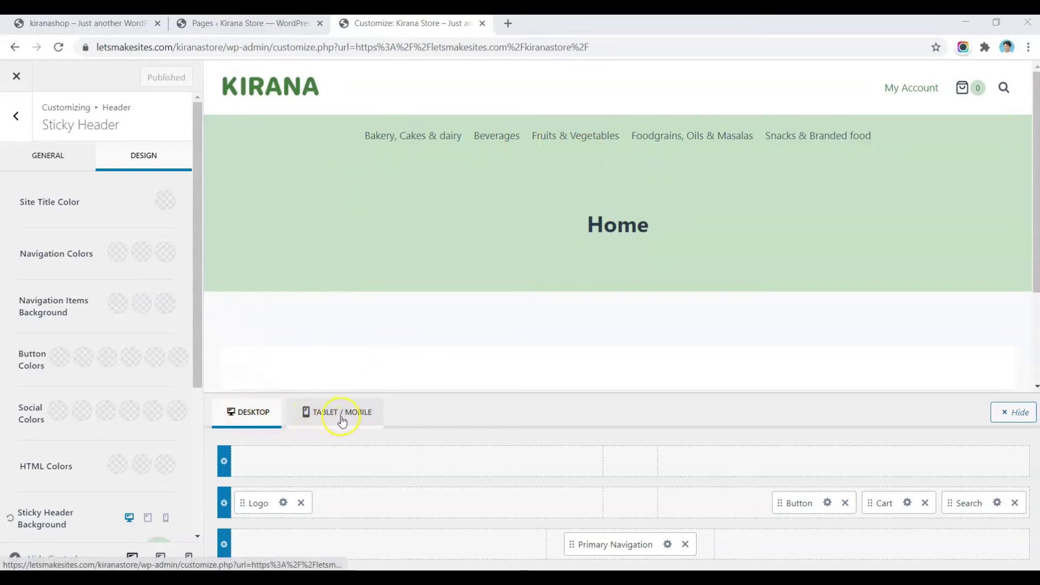
Step: Switch the header builder to Tablet/Mobile and preview the mobile menu drawer
left_click(325, 413)
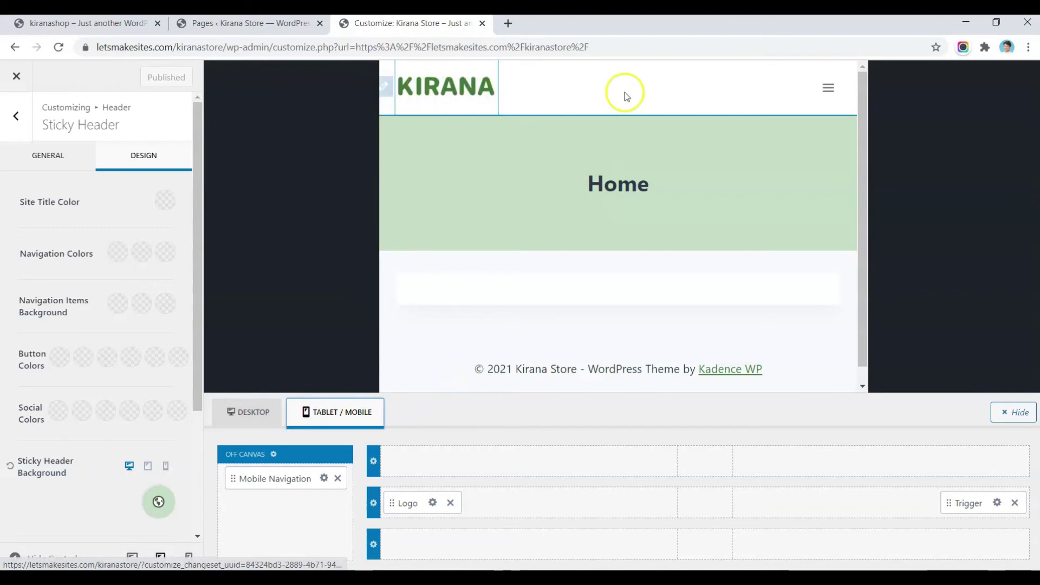
left_click(831, 91)
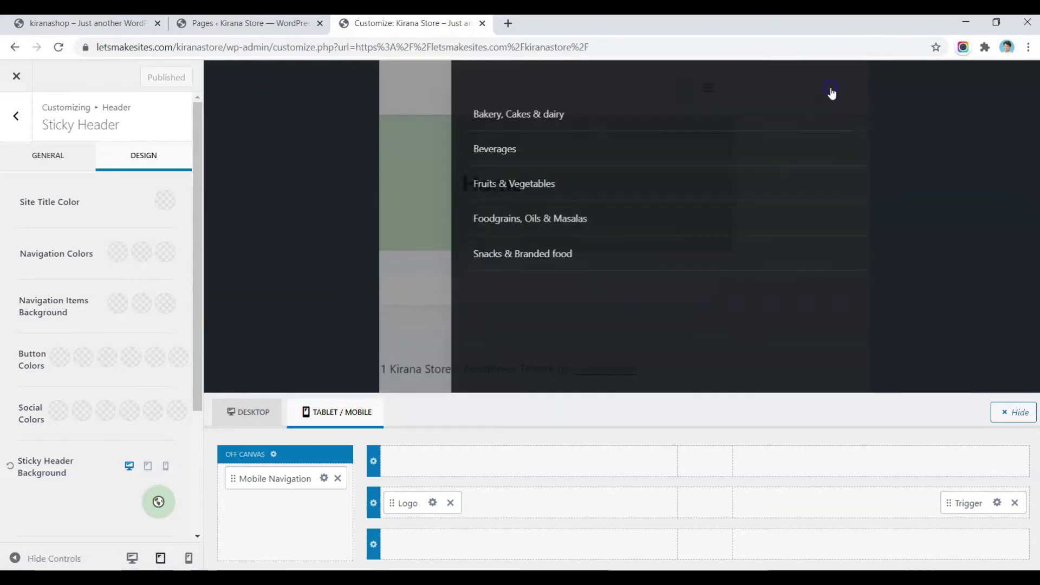
left_click(839, 86)
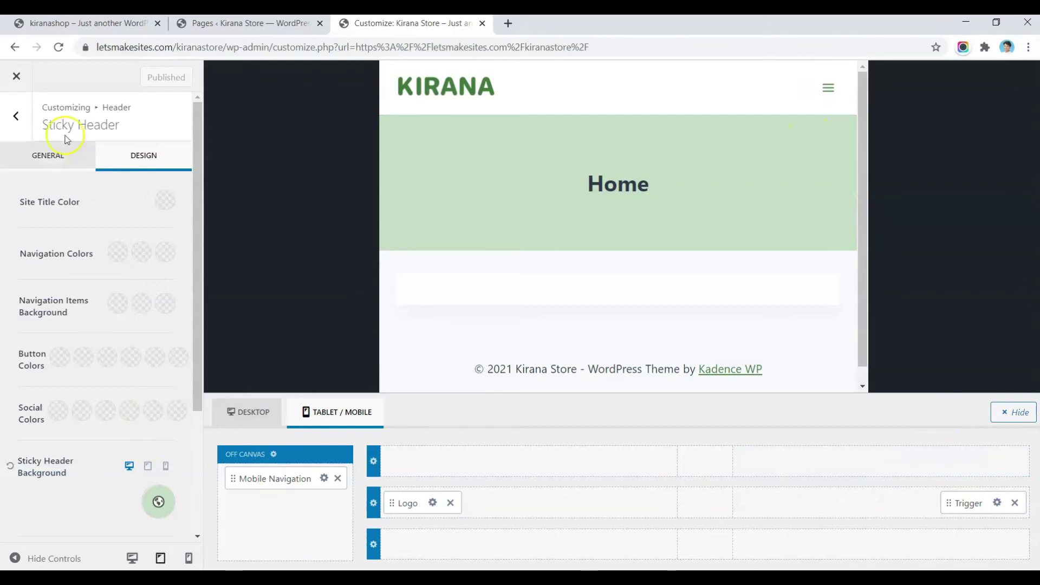
left_click(29, 129)
left_click(92, 248)
left_click(112, 393)
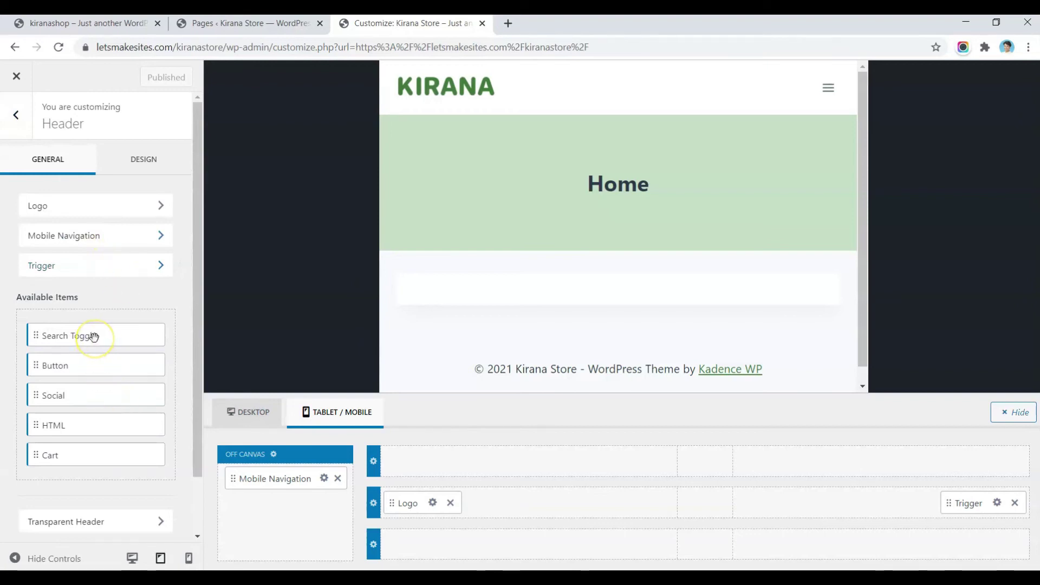
Step: Arrange the mobile main row as Trigger, Logo, Button, Cart, Search Toggle
left_click_drag(94, 337, 945, 506)
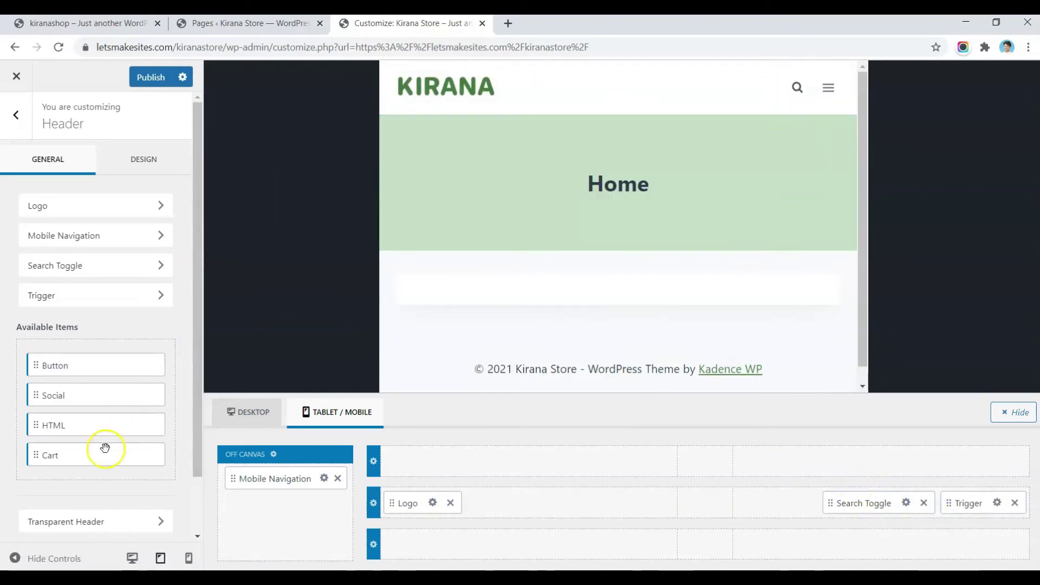
left_click_drag(61, 455, 775, 497)
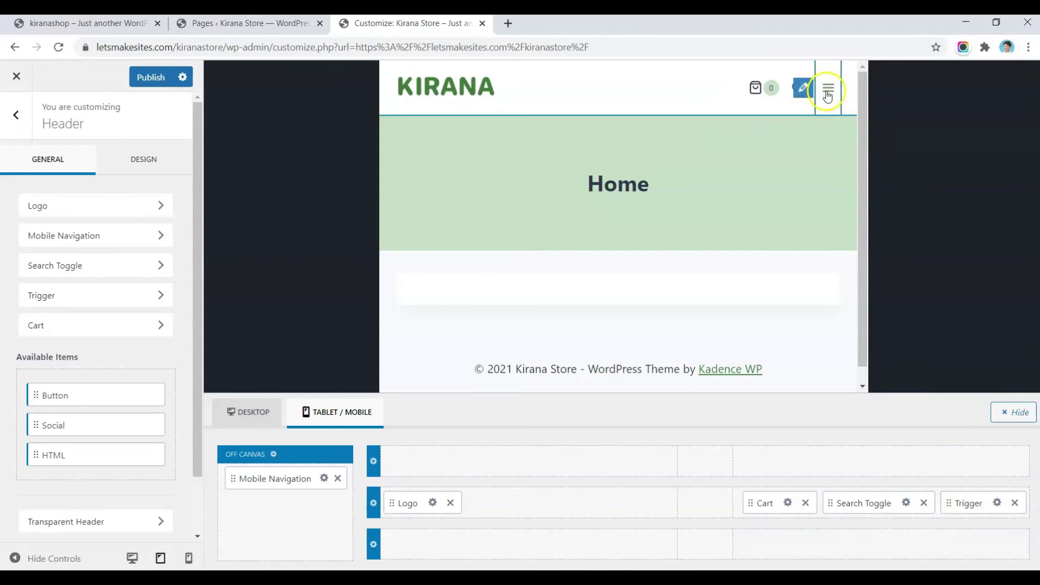
left_click_drag(953, 505, 402, 502)
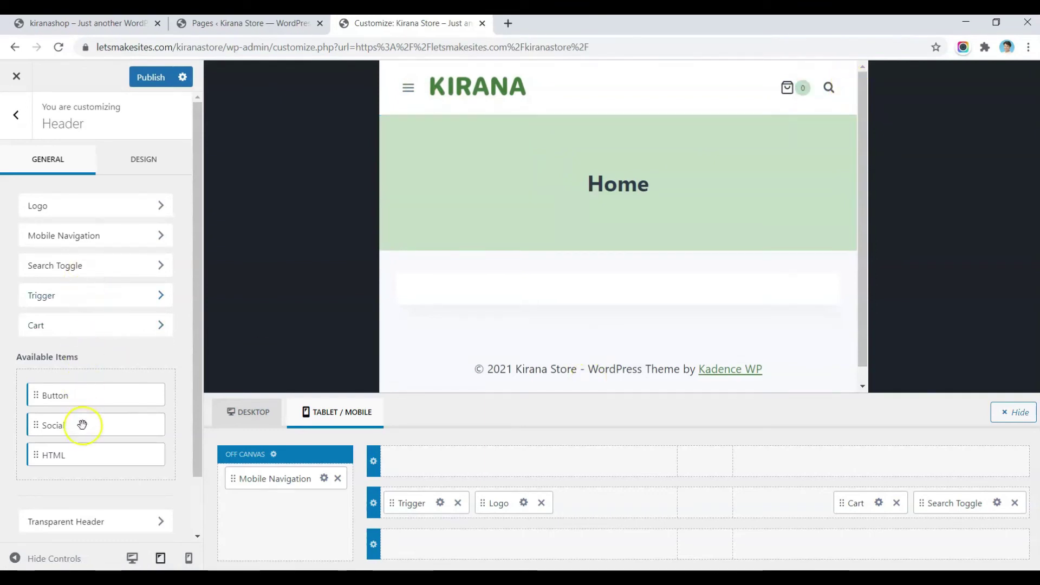
left_click_drag(80, 400, 796, 503)
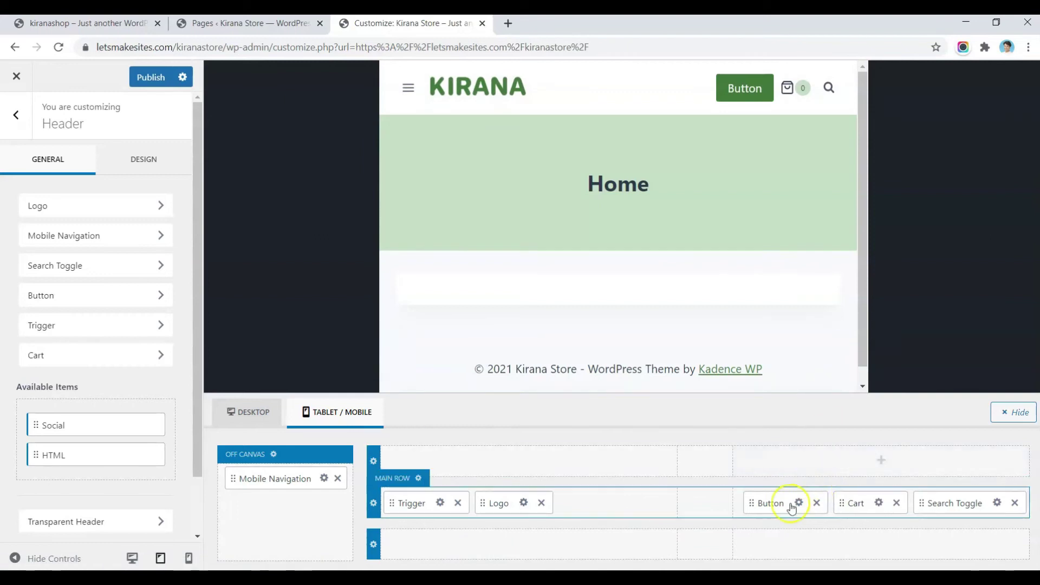
left_click(798, 503)
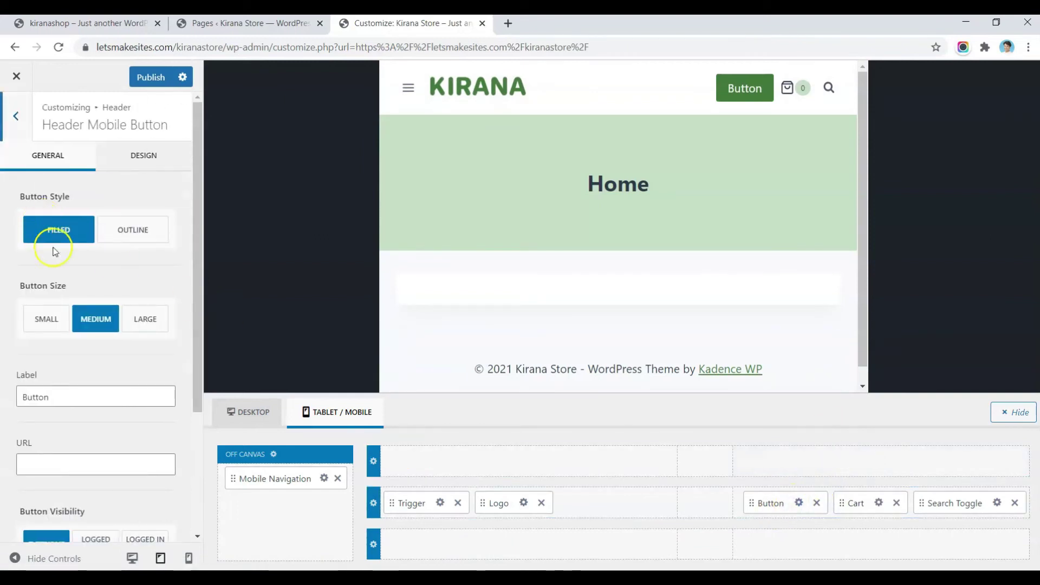
Step: Label the mobile button My Account and link it to the my-account page
left_click(55, 396)
double_click(54, 396)
type("My")
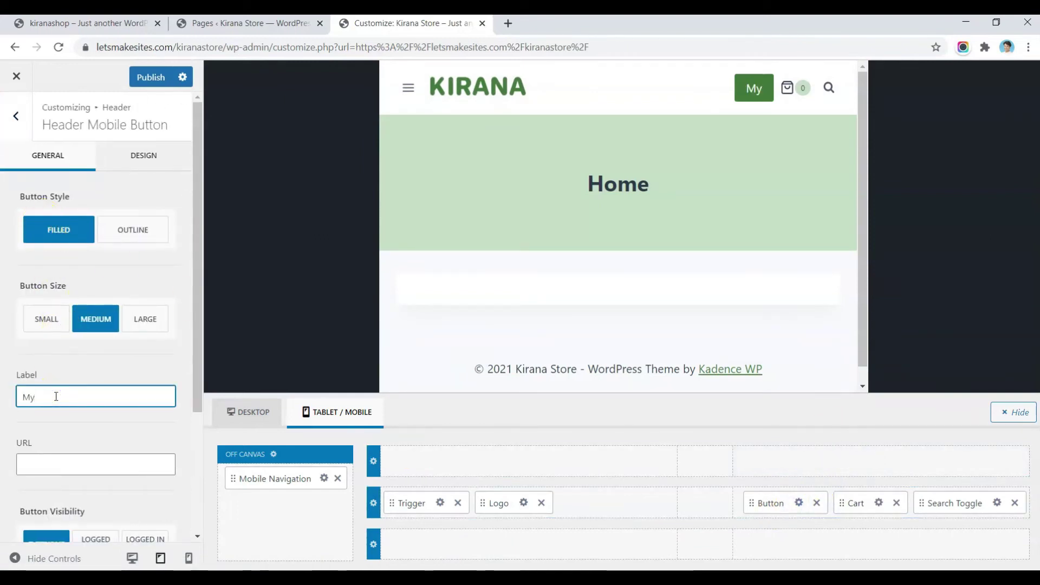
type(" Account")
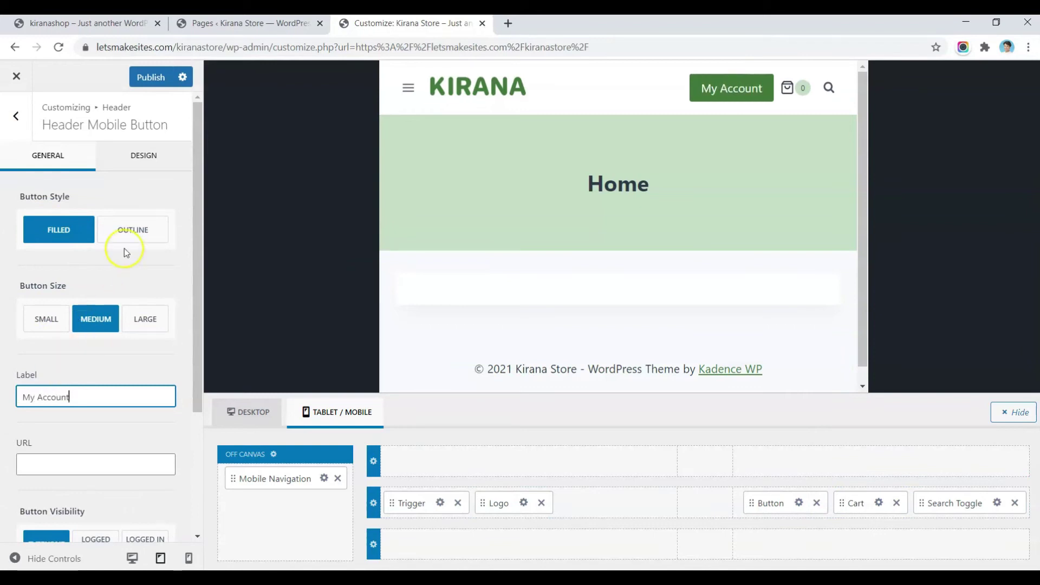
scroll(99, 363, "down", 2)
left_click(100, 359)
type("https://letsmakesites.com/kiranastore/my-account/")
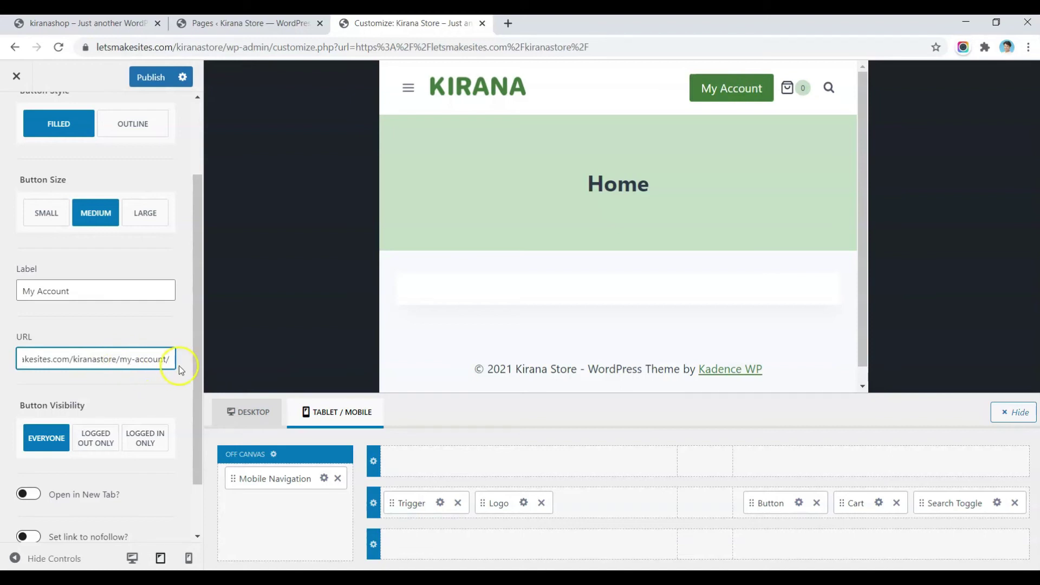
scroll(60, 377, "up", 3)
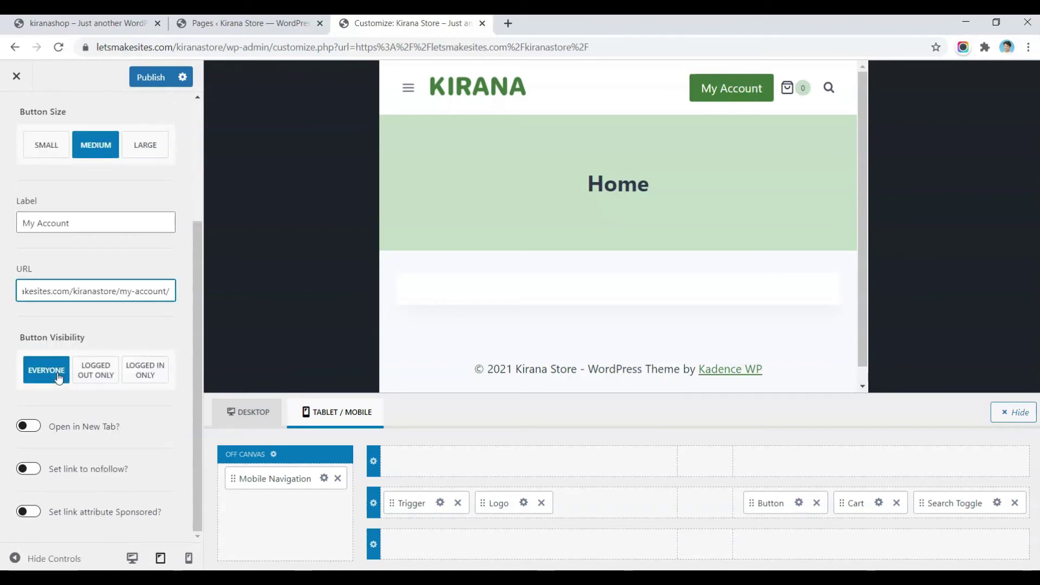
Step: Make the mobile button Small with a 13px font size
left_click(143, 158)
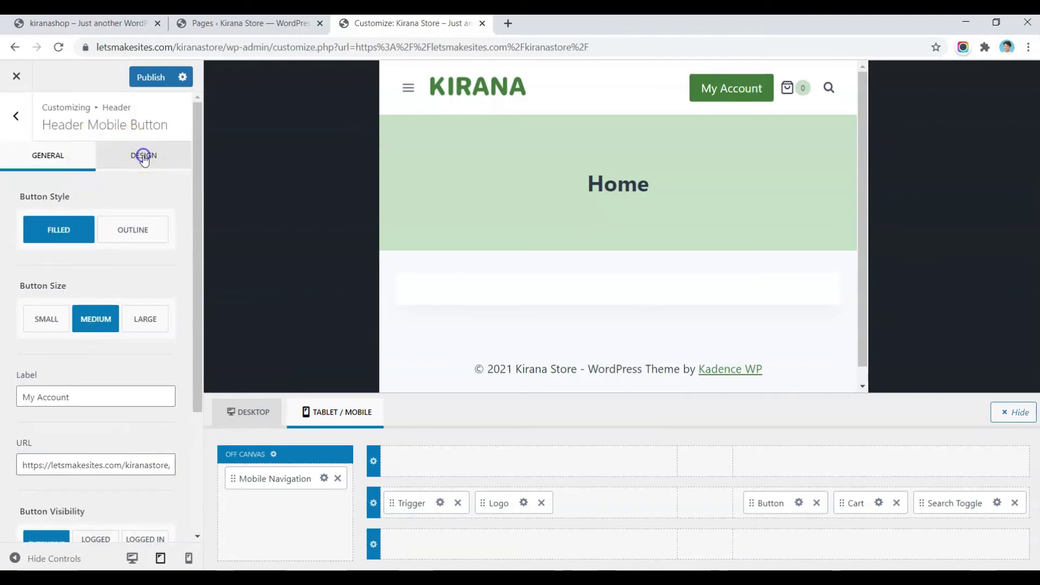
left_click(70, 153)
left_click(47, 326)
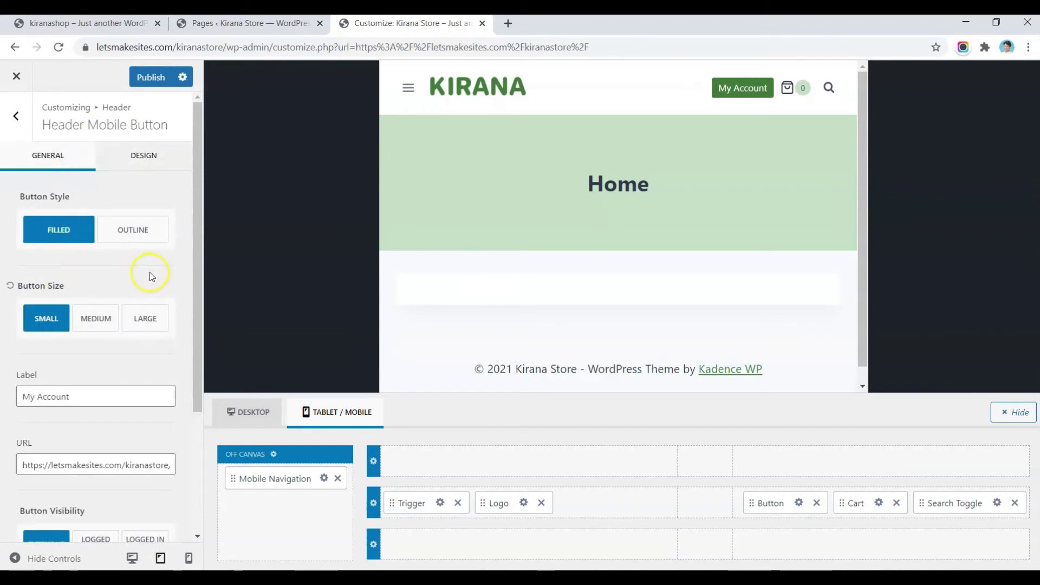
left_click(174, 153)
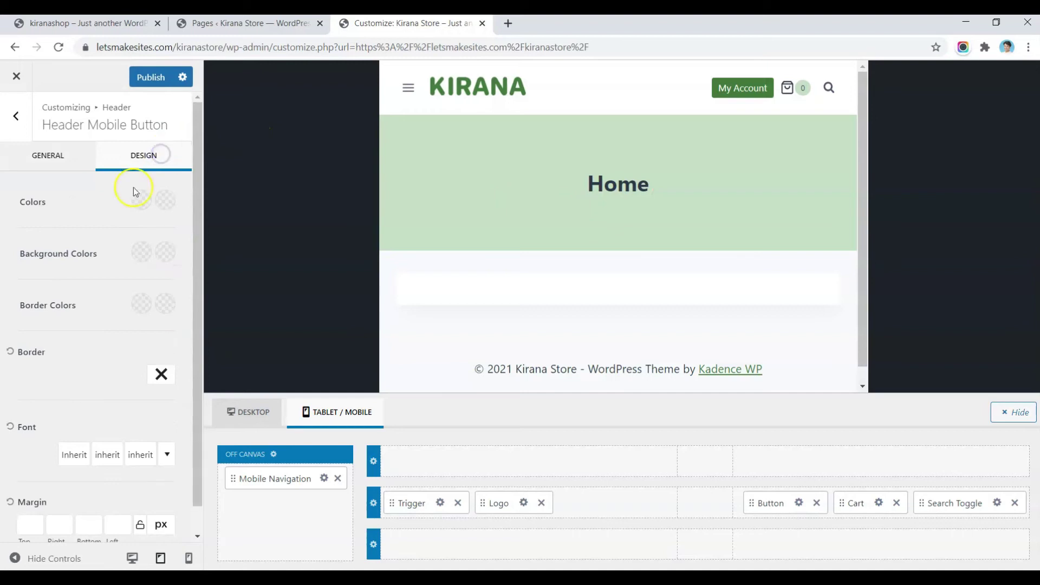
scroll(128, 369, "down", 1)
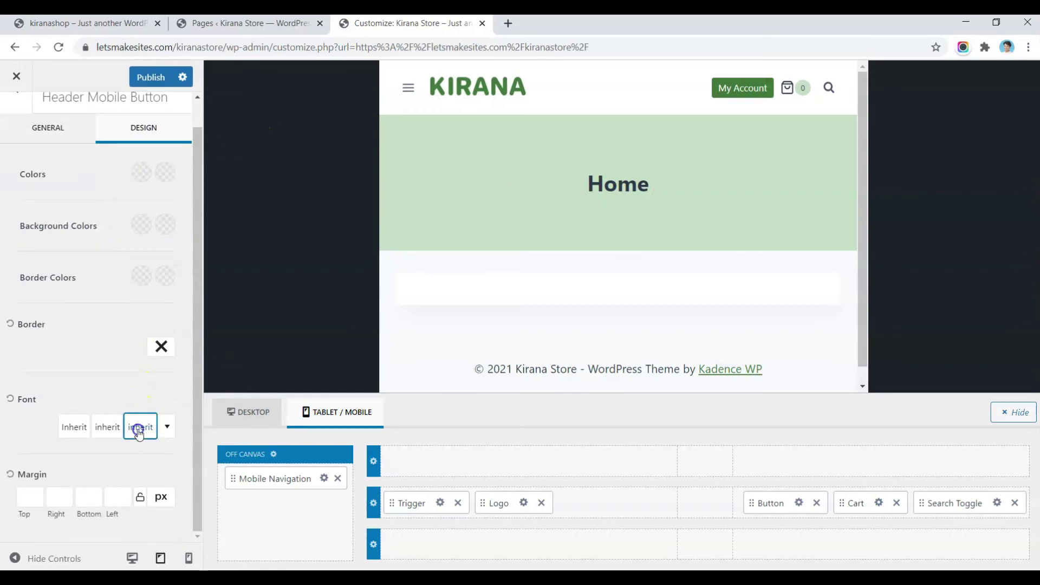
left_click(138, 431)
key("BackSpace")
type("3")
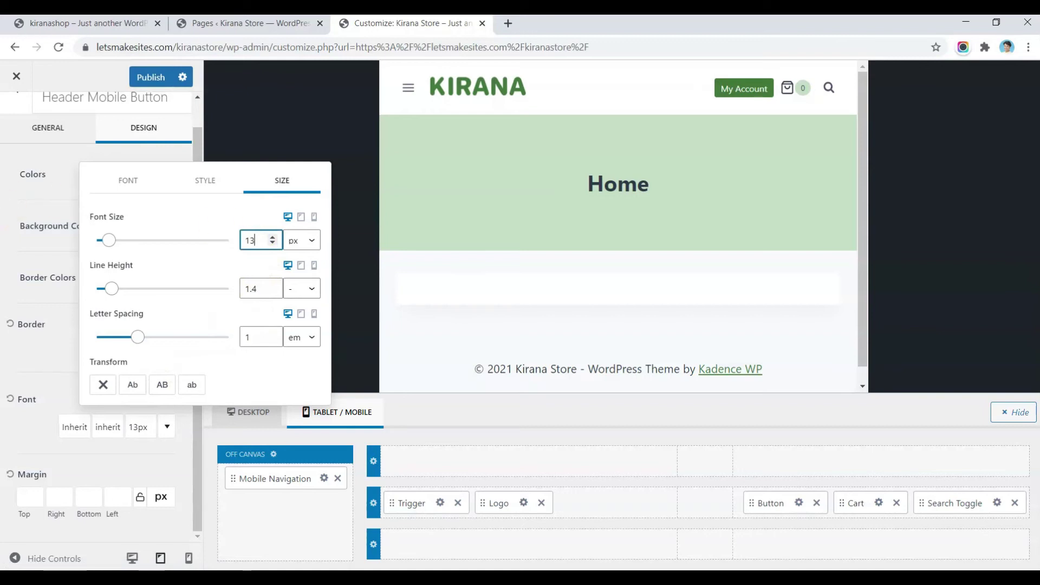
left_click(107, 245)
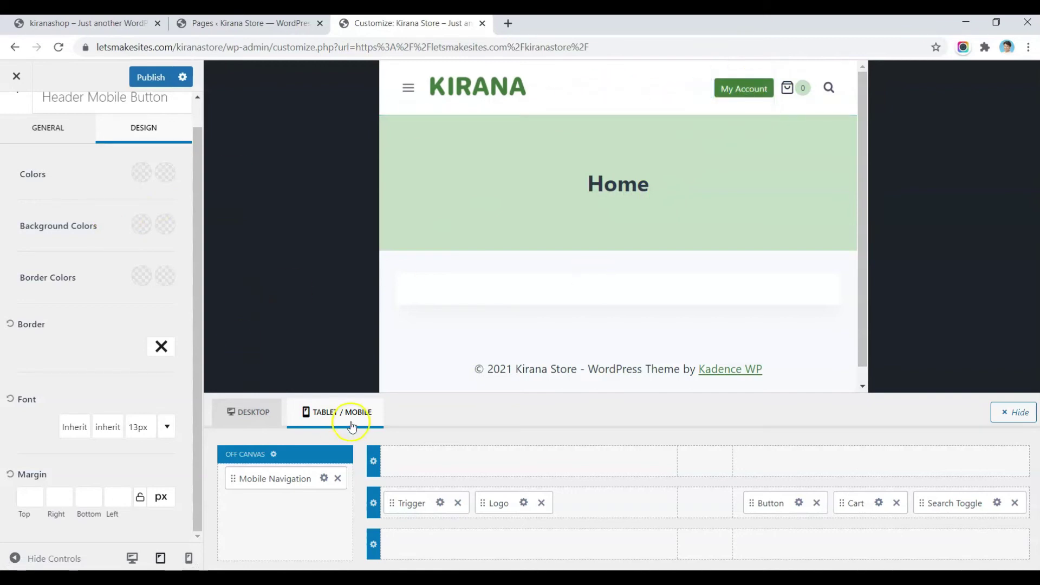
Step: Publish the button font change and open the trigger's Drawer Container Options
left_click(144, 79)
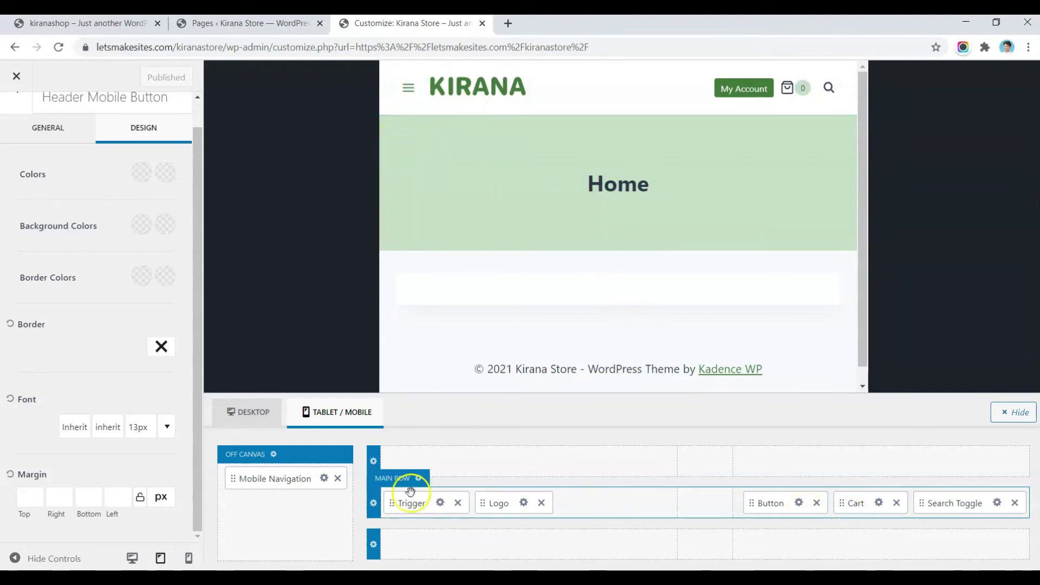
left_click(441, 505)
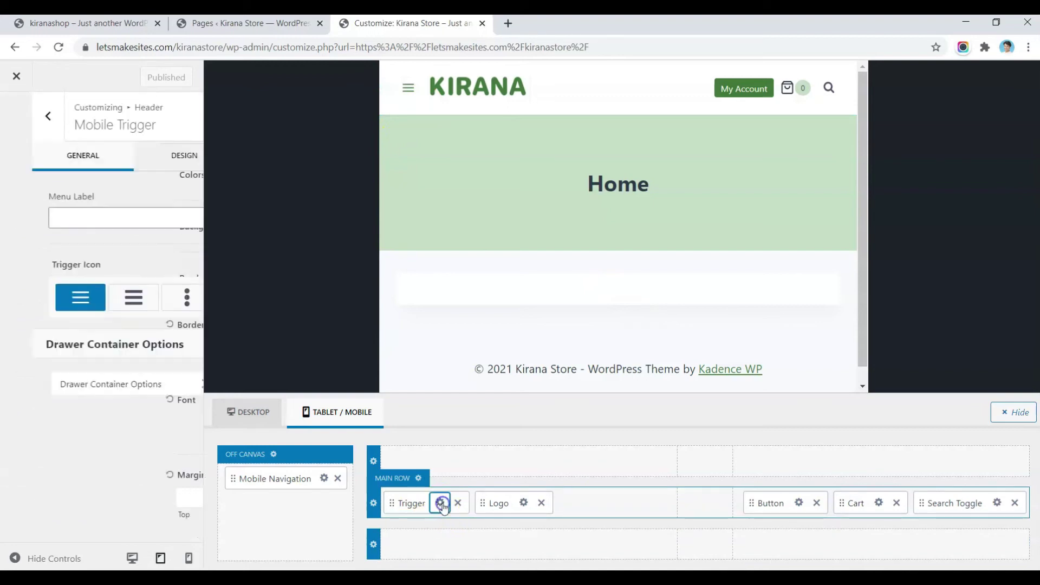
left_click(63, 387)
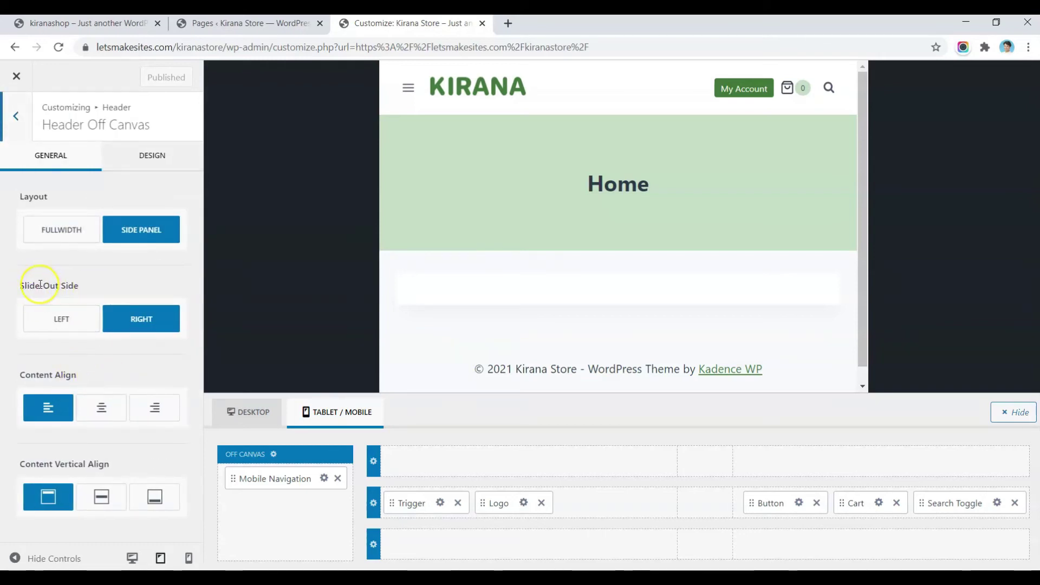
left_click(403, 95)
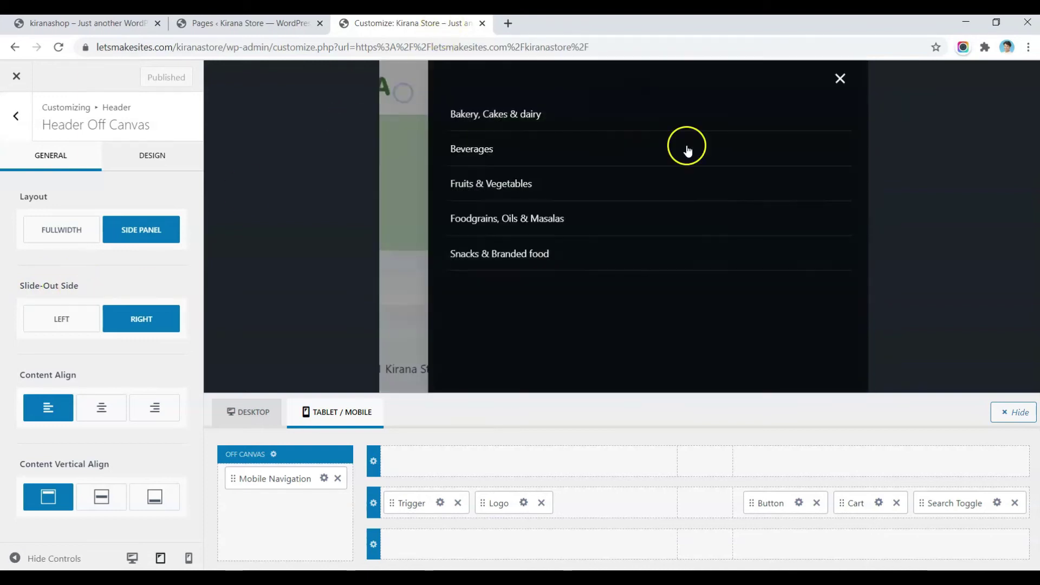
left_click(836, 79)
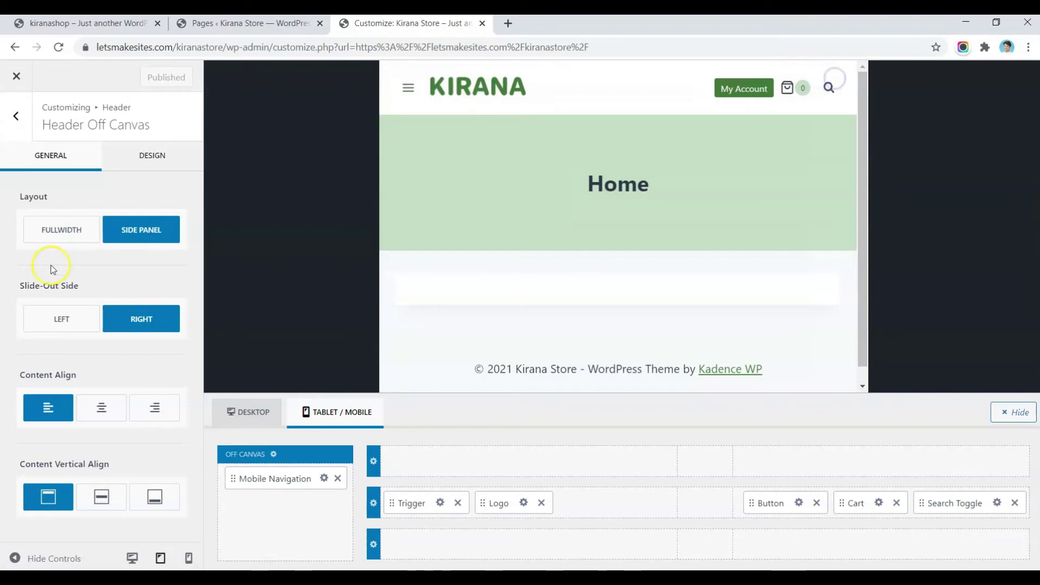
Step: Set the drawer's slide-out side to Left, check it, and publish
left_click(44, 330)
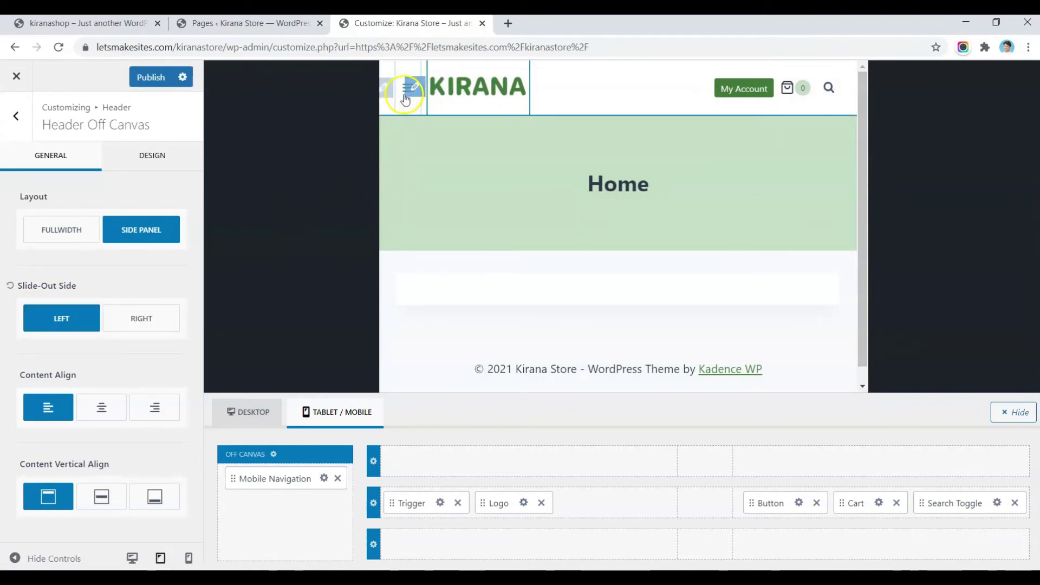
left_click(405, 90)
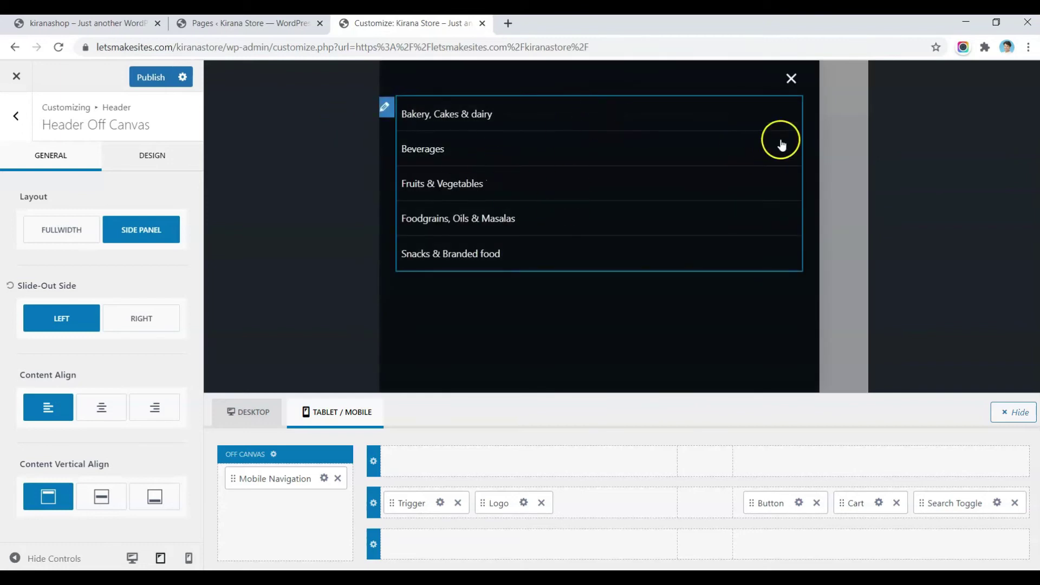
left_click(793, 82)
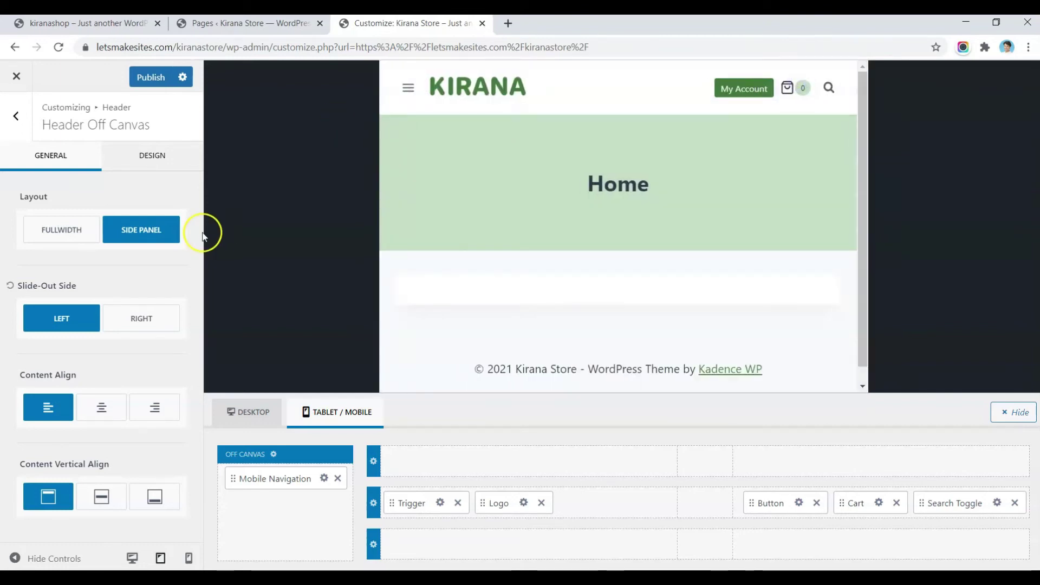
left_click(157, 80)
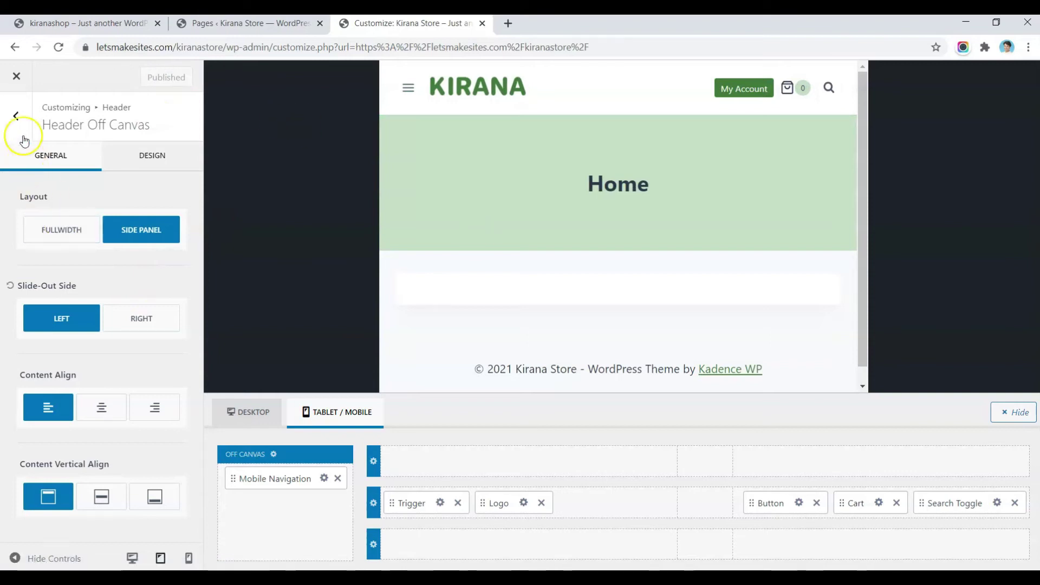
Step: Switch the preview to desktop and return to the main customizer sections
left_click(247, 415)
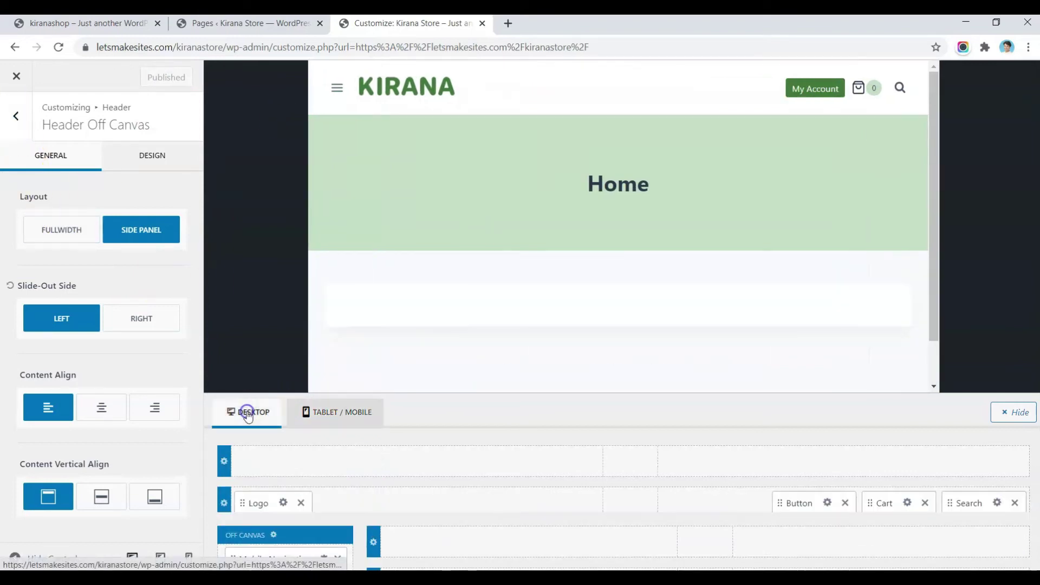
scroll(514, 235, "down", 3)
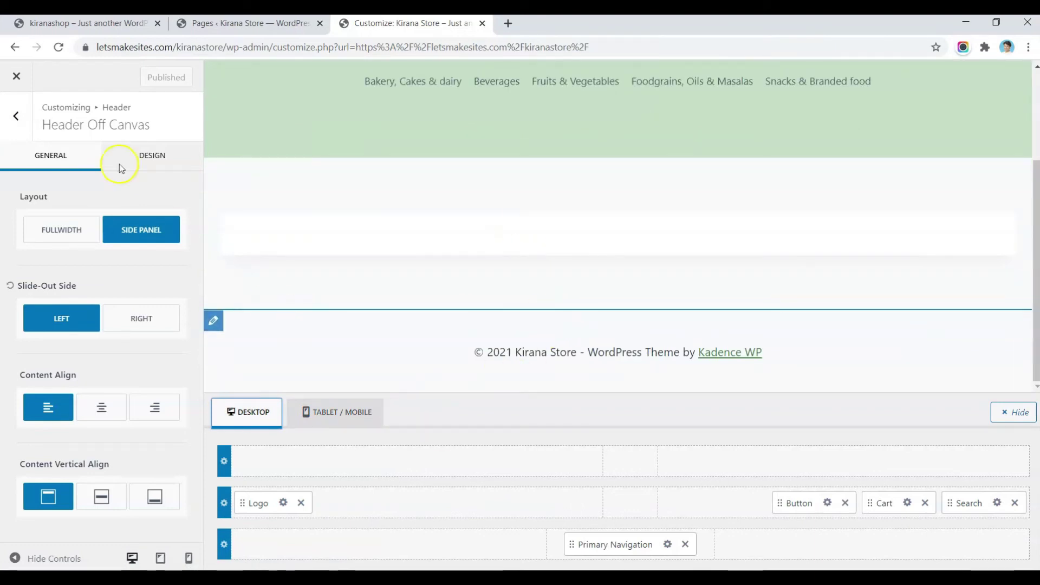
left_click(8, 117)
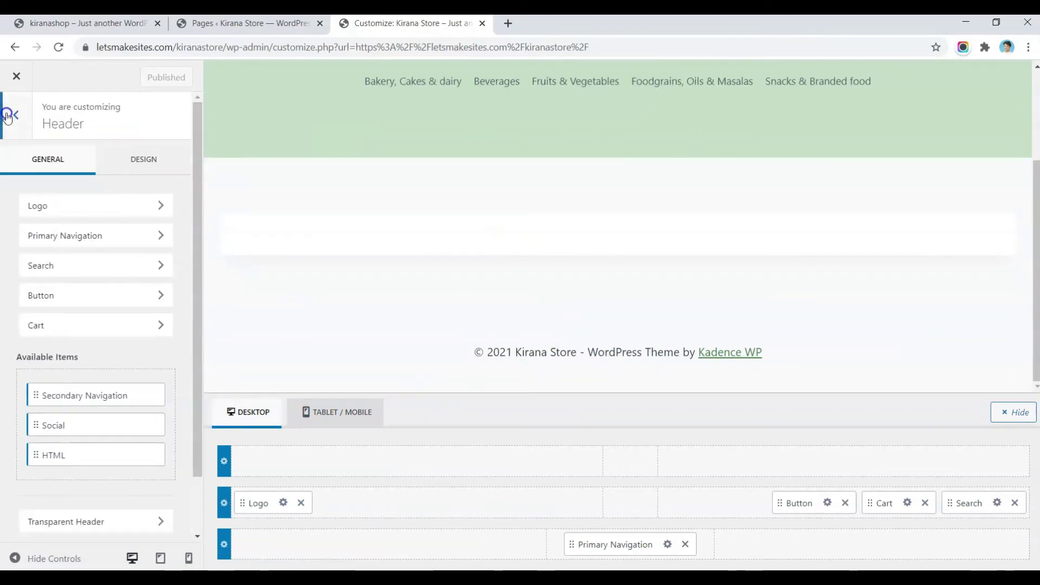
left_click(7, 116)
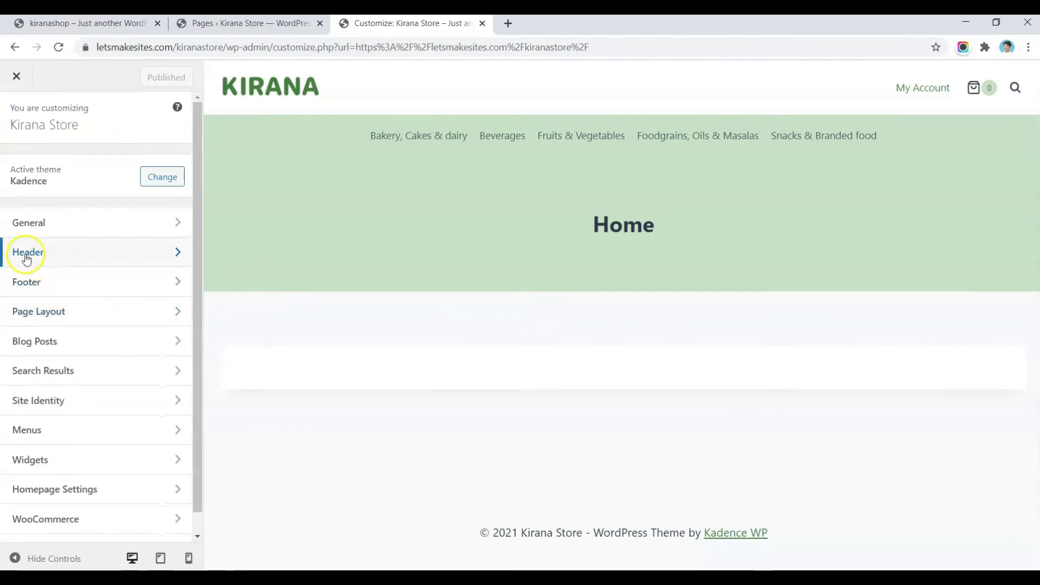
Step: Replace the copyright's {theme-credit} placeholder with website credit text
left_click(27, 283)
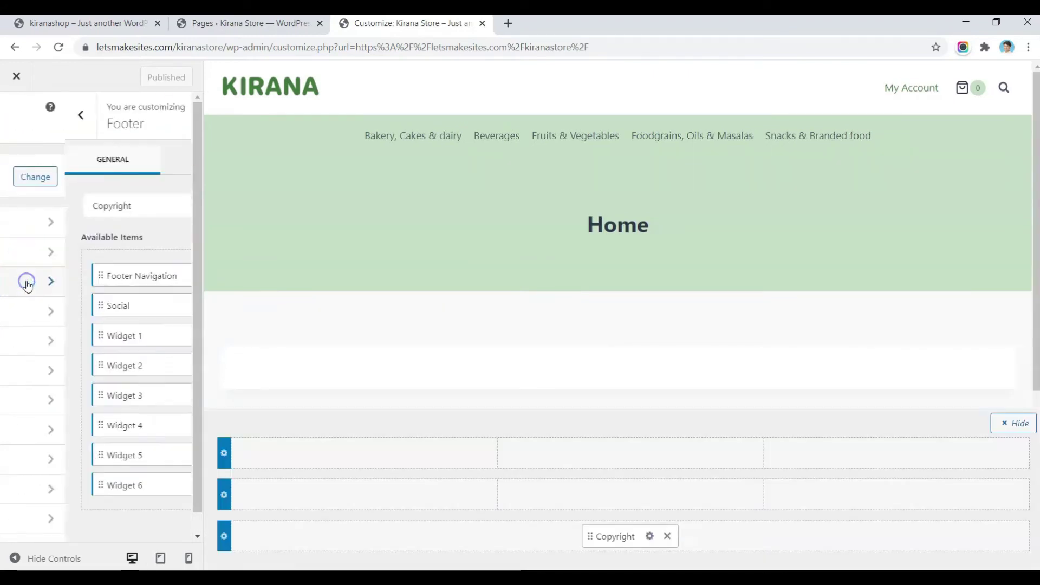
scroll(471, 352, "down", 2)
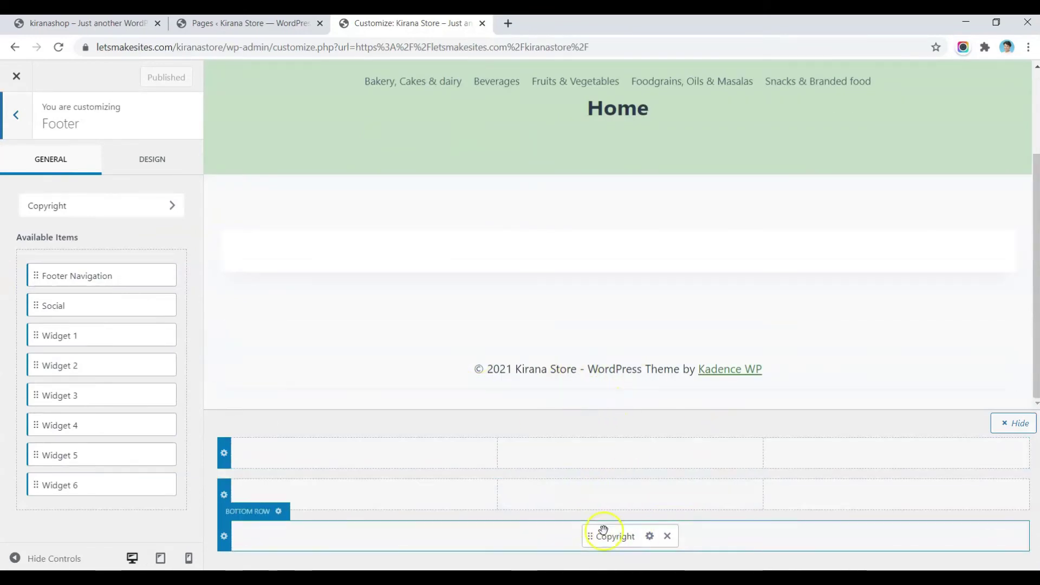
left_click(649, 537)
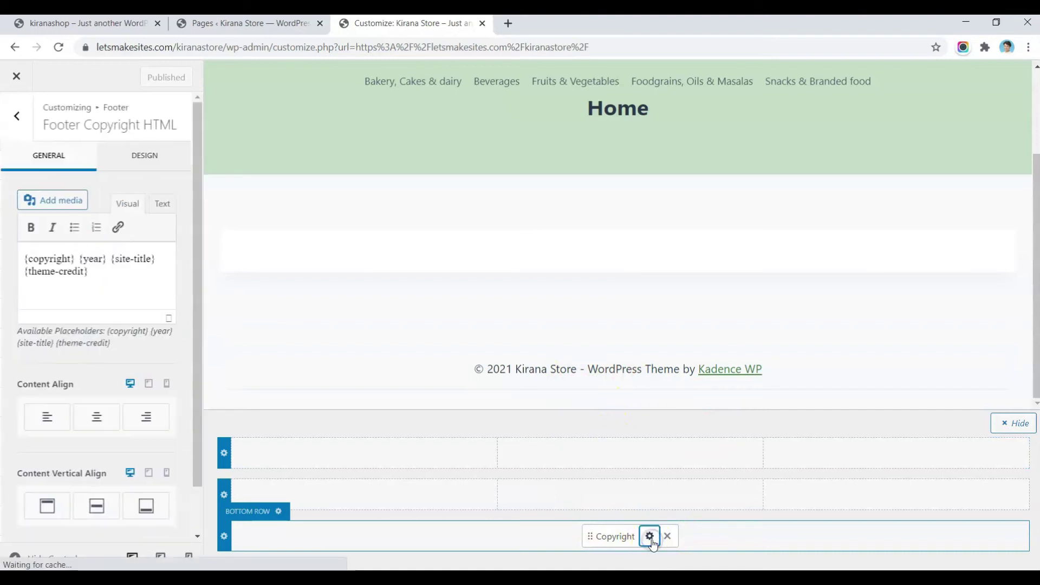
left_click(109, 272)
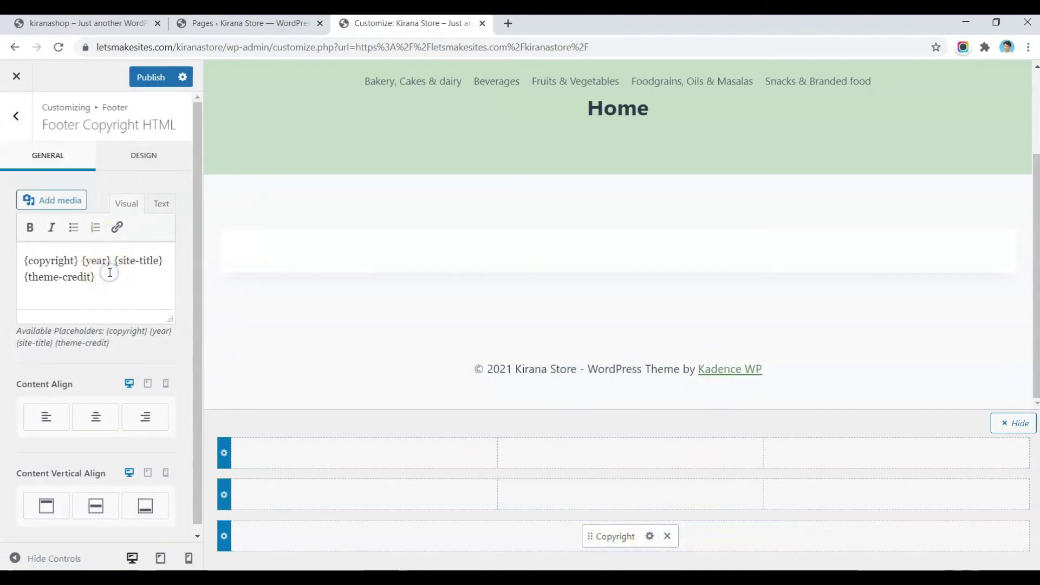
key("shift+Left")
key("shift+Left")
key("shift+Left")
key("shift+Left")
key("shift+Left")
key("shift+Left")
key("shift+Left")
key("shift+Left")
key("shift+Left")
key("shift+Left")
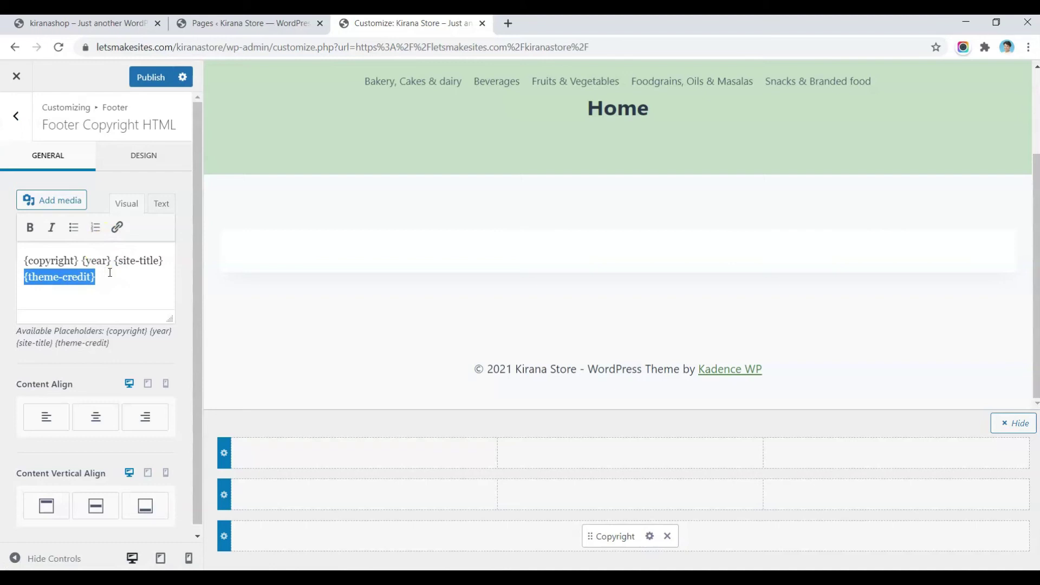
key("BackSpace")
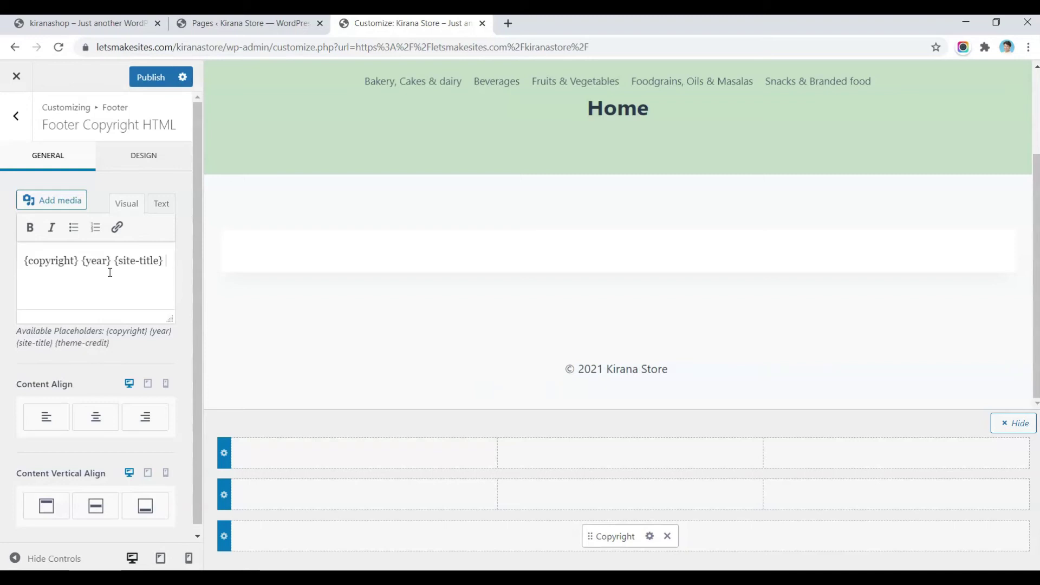
type("Sharma.tv")
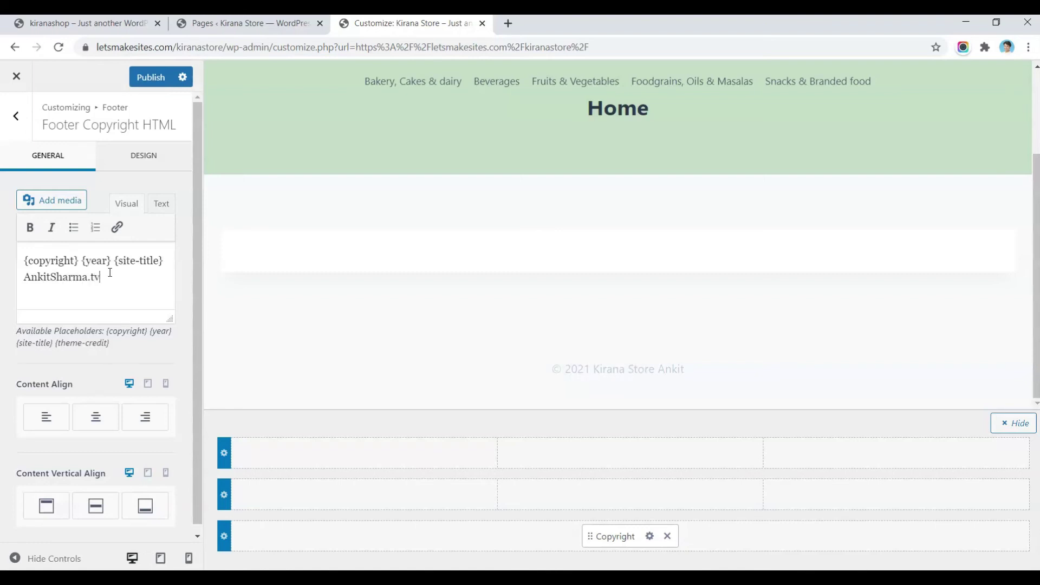
Step: Link the credit text to its website URL, opening in a new tab
left_click(33, 276)
double_click(26, 275)
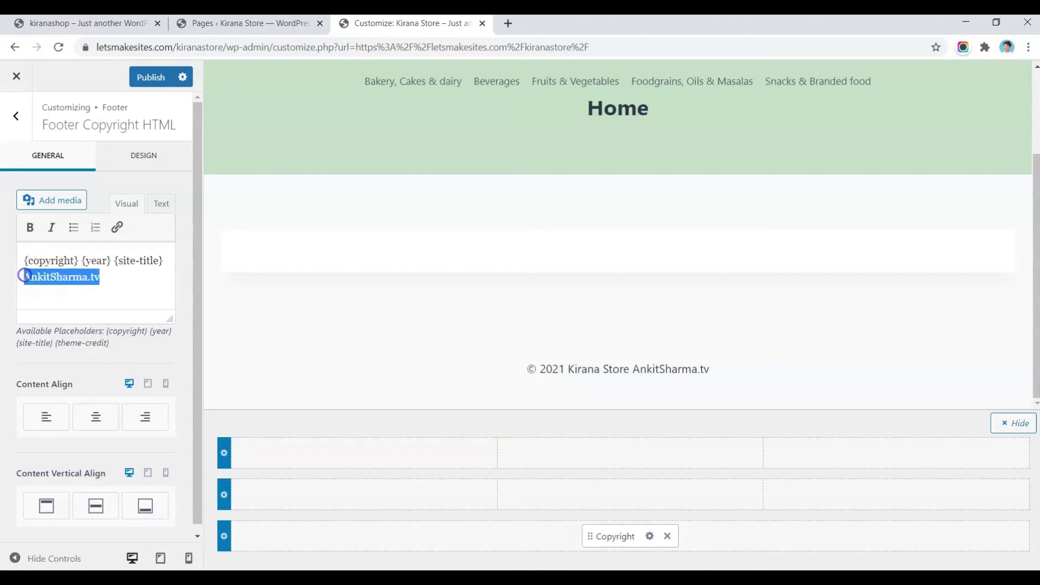
left_click(118, 226)
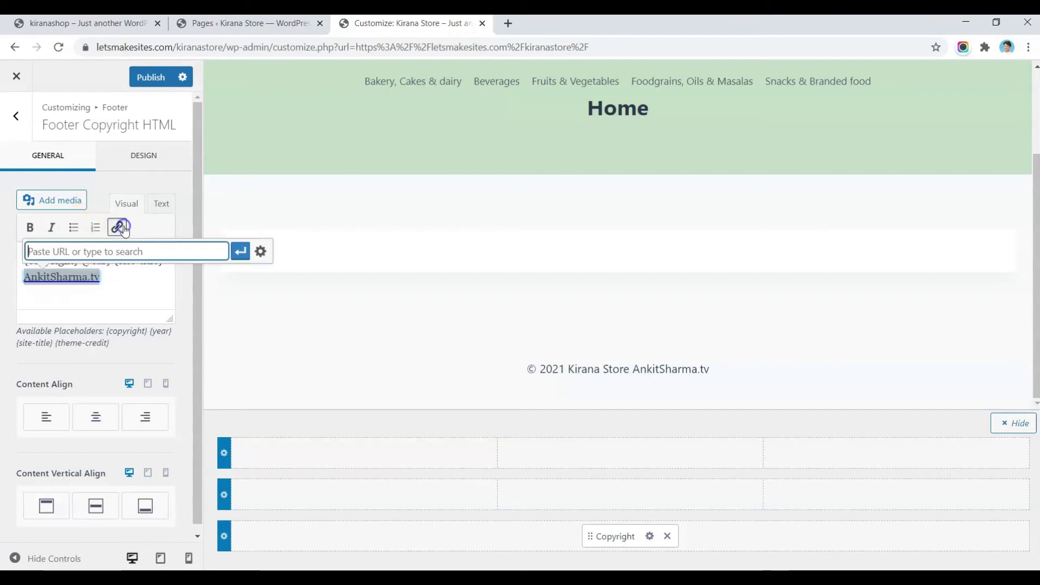
type("https://www.AnkitSharma.tv")
left_click(239, 253)
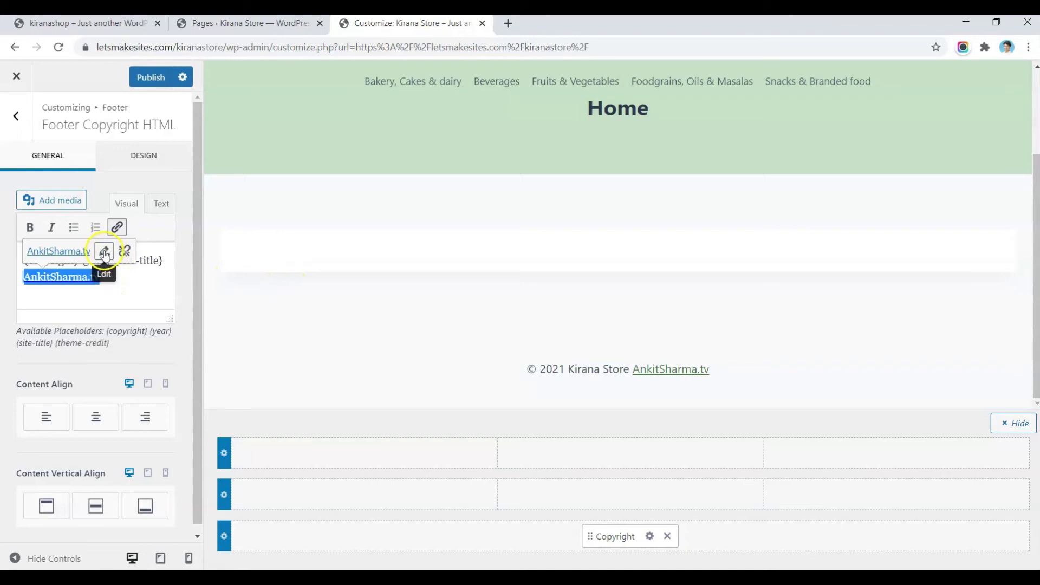
left_click(104, 249)
left_click(261, 250)
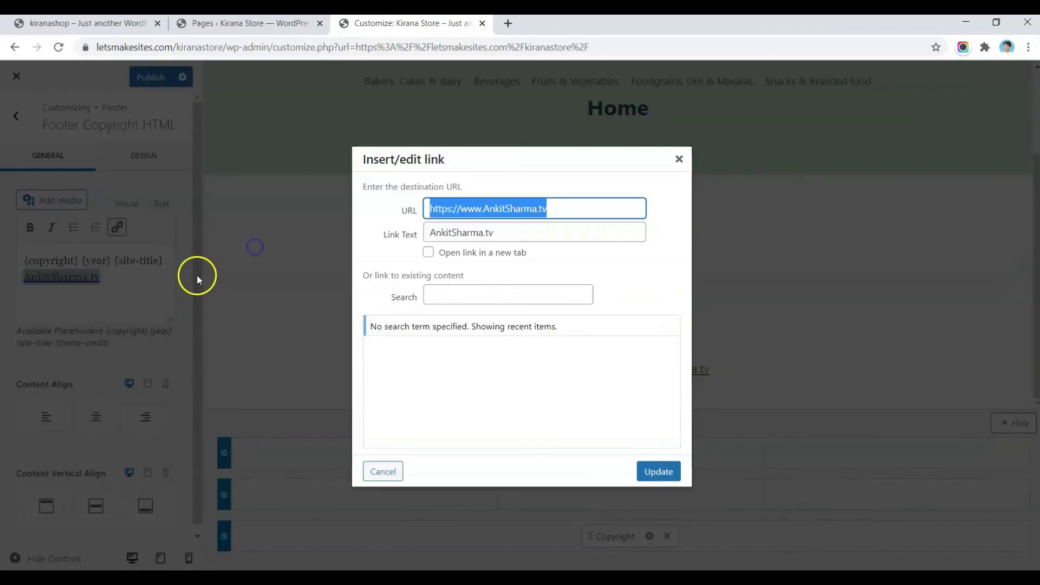
left_click(470, 256)
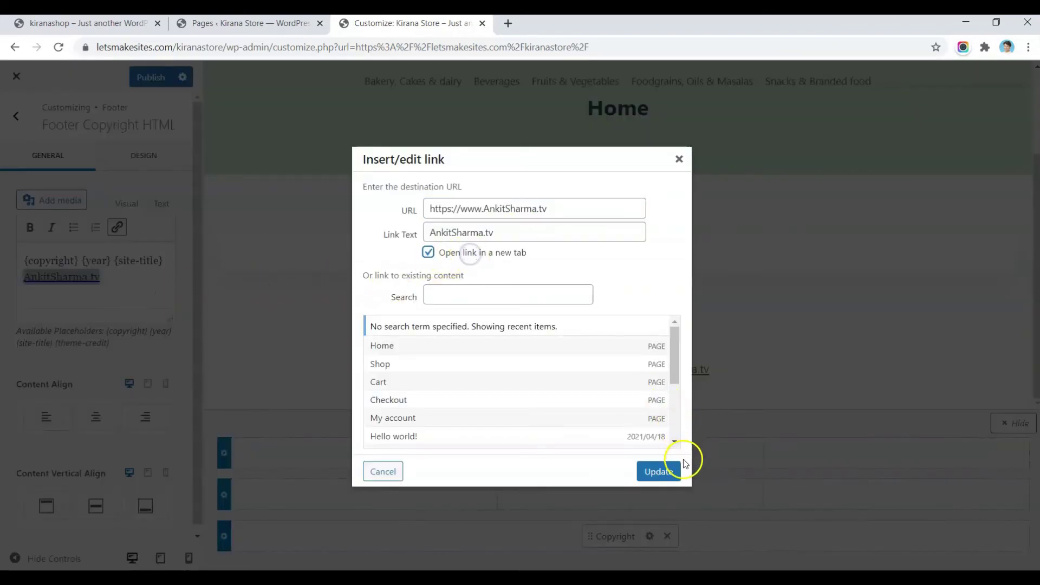
left_click(660, 470)
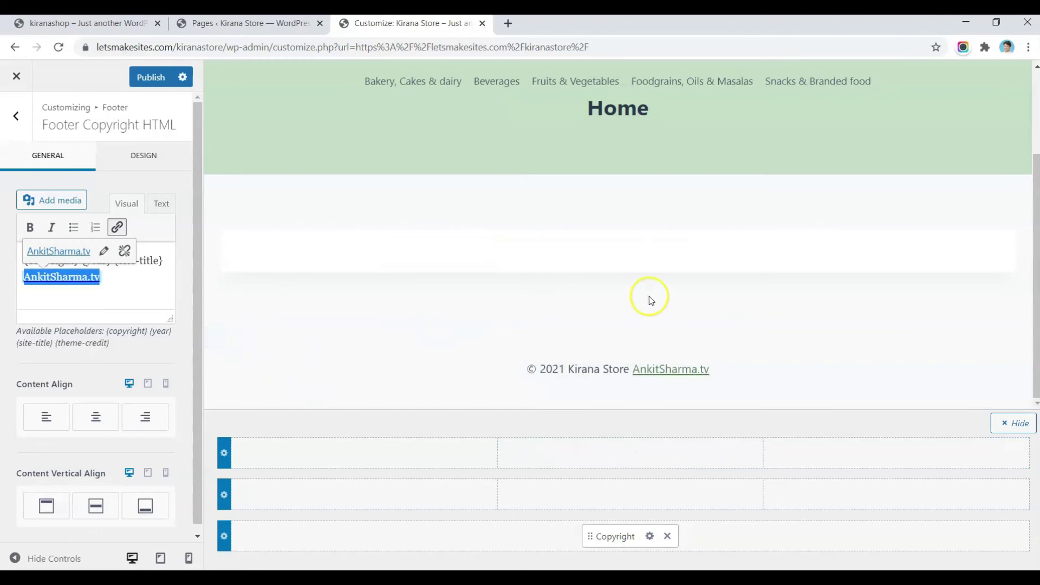
Step: Lower the copyright font size from 17 to 13px
left_click(153, 155)
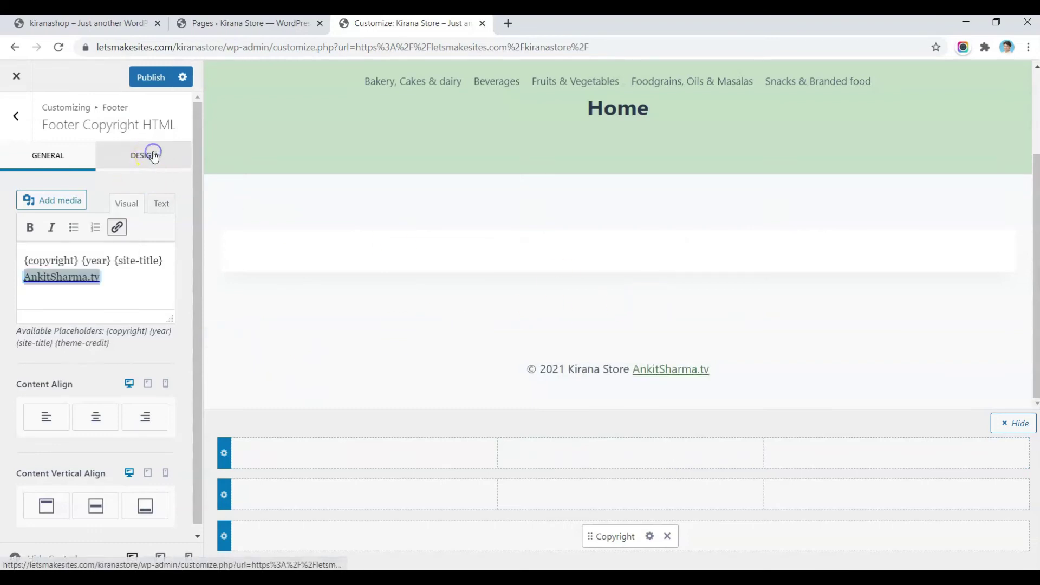
left_click(152, 238)
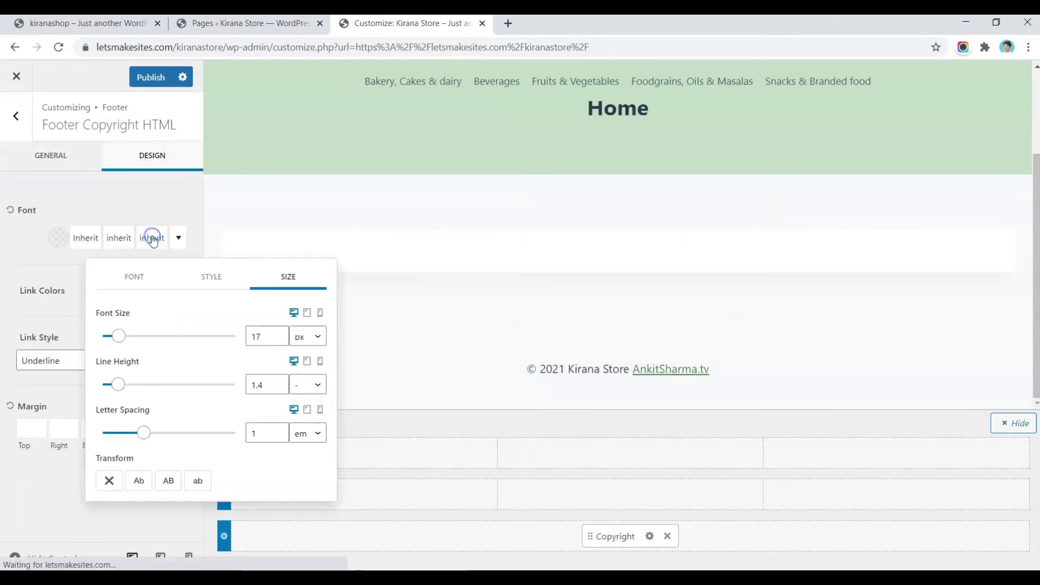
left_click(277, 338)
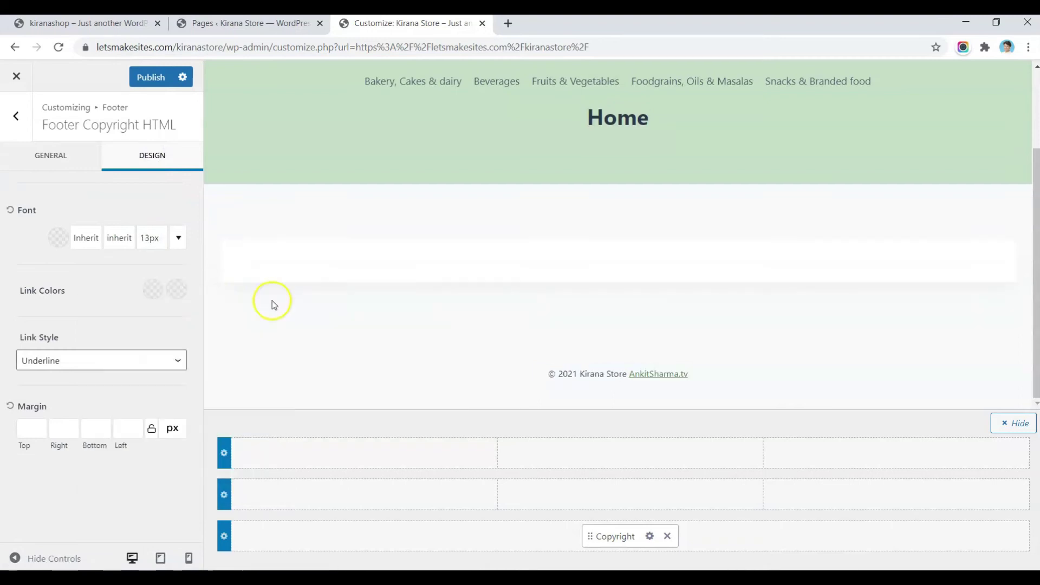
Step: Clear the footer bottom row's bottom spacing value of 30
left_click(224, 535)
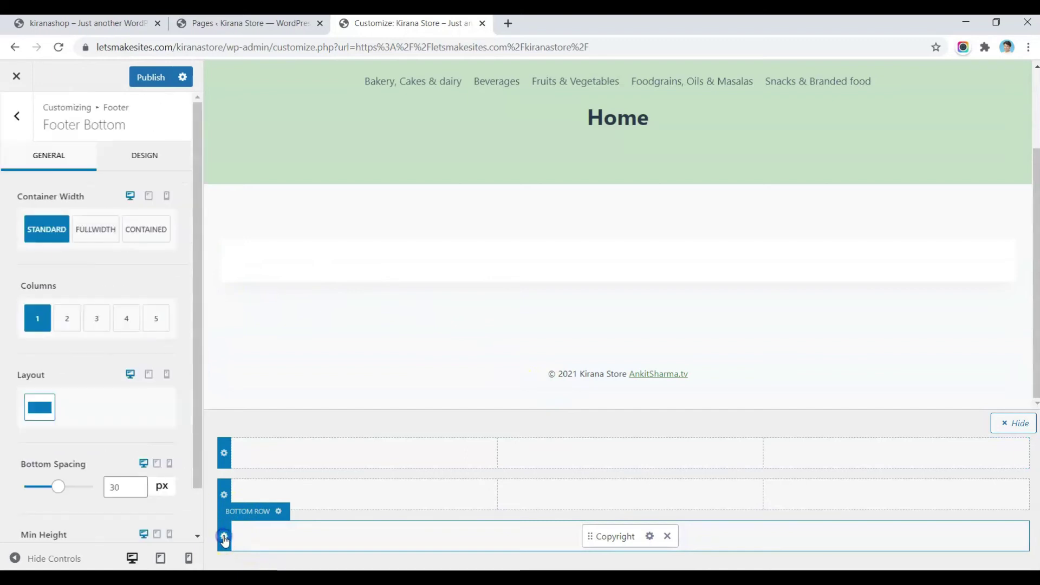
double_click(111, 486)
key("BackSpace")
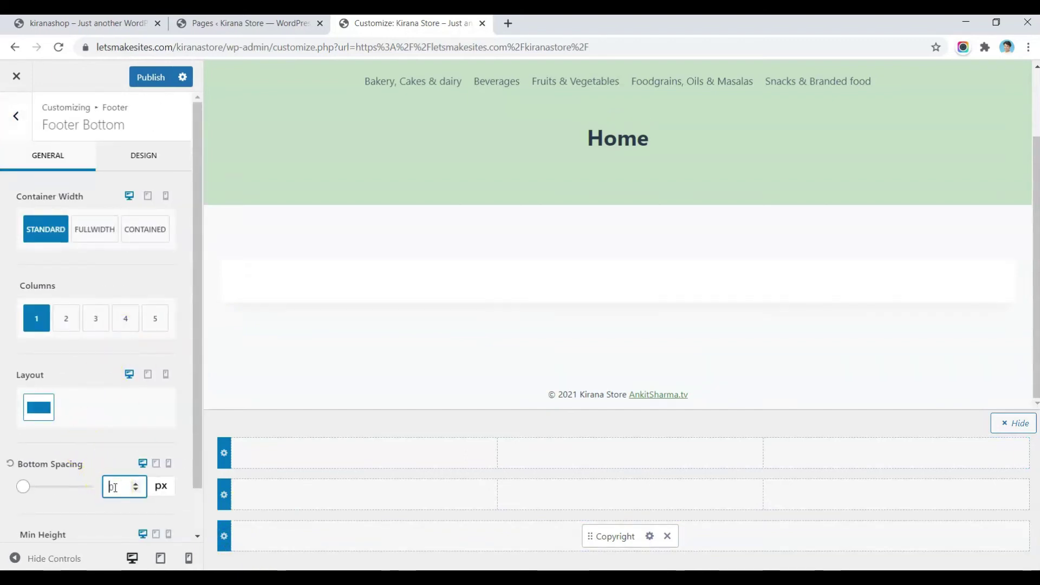
Step: Add Widget 1 to the top row's first column holding a Product Categories widget
scroll(91, 460, "down", 1)
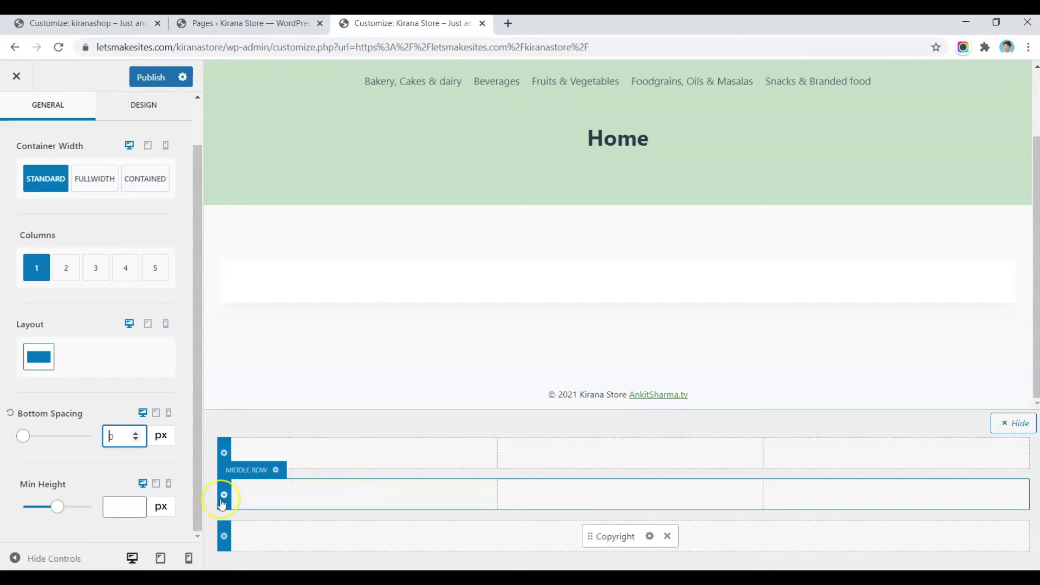
left_click(359, 455)
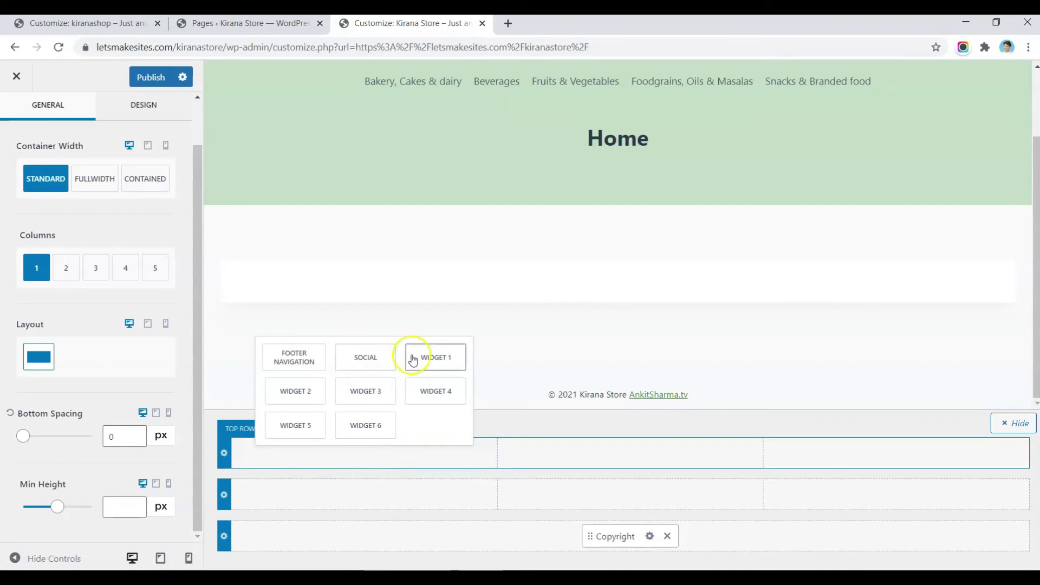
left_click(430, 357)
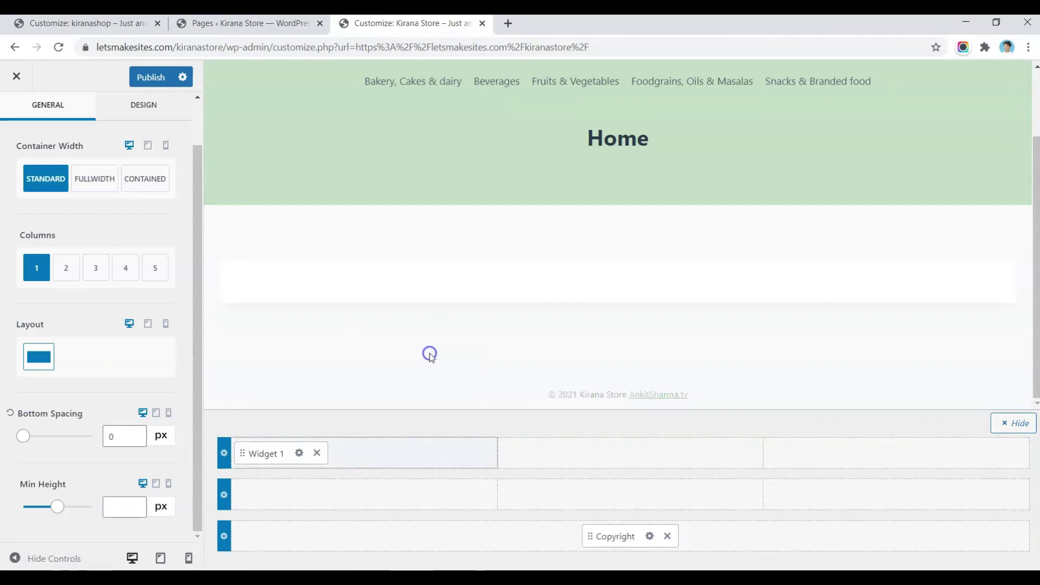
left_click(297, 454)
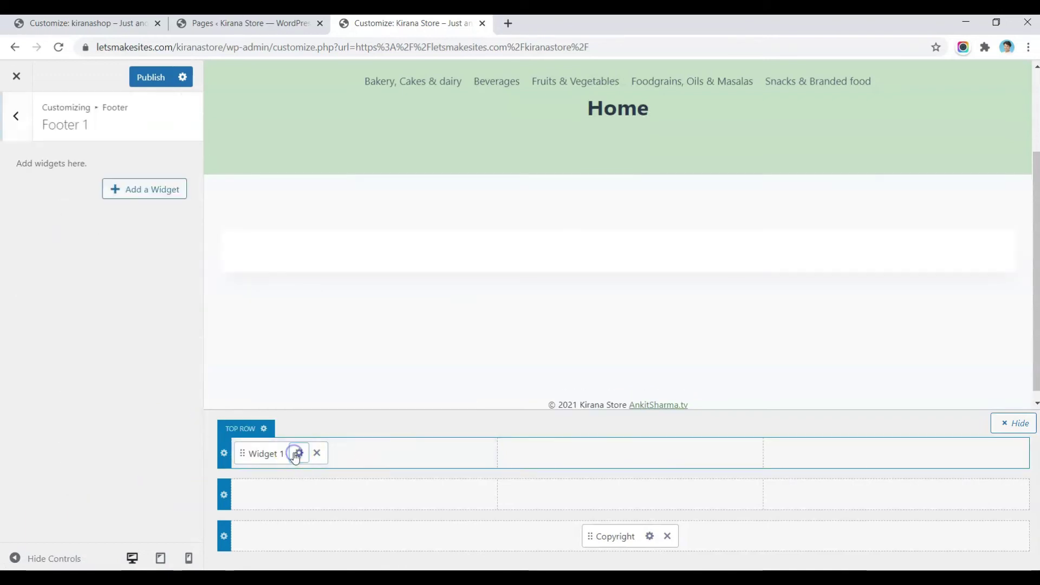
left_click(133, 191)
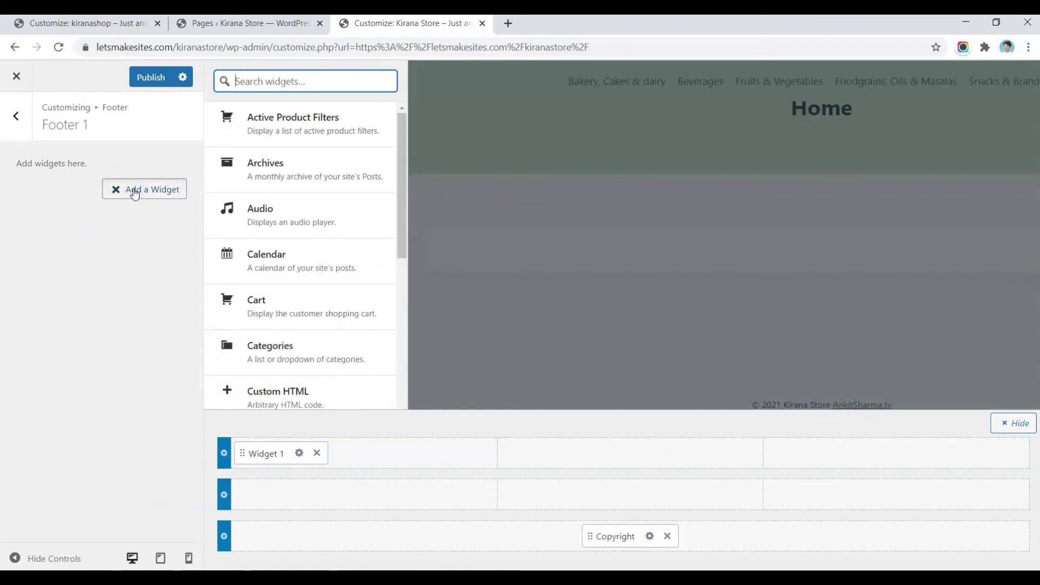
scroll(259, 289, "down", 11)
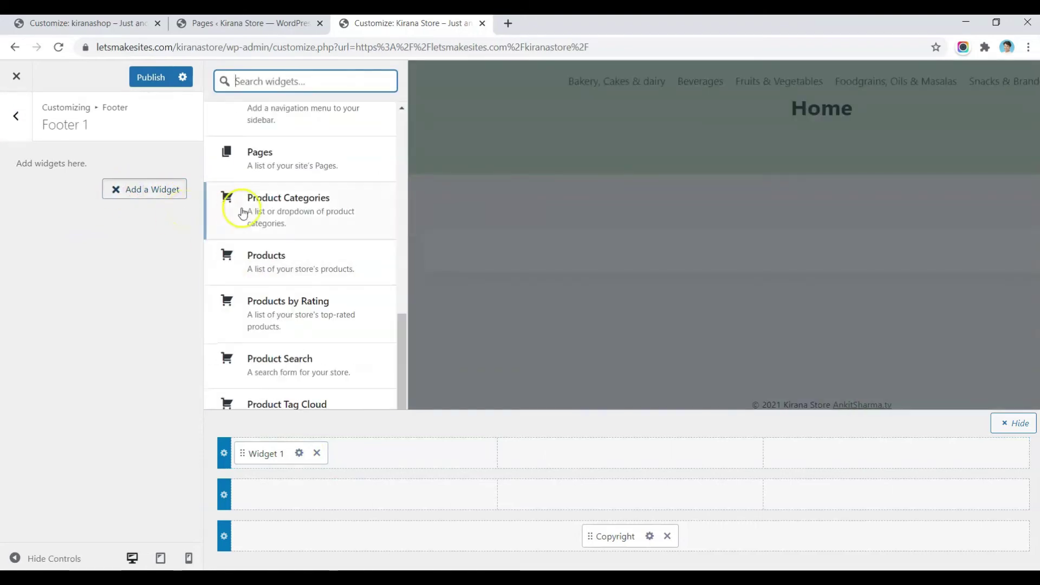
left_click(300, 207)
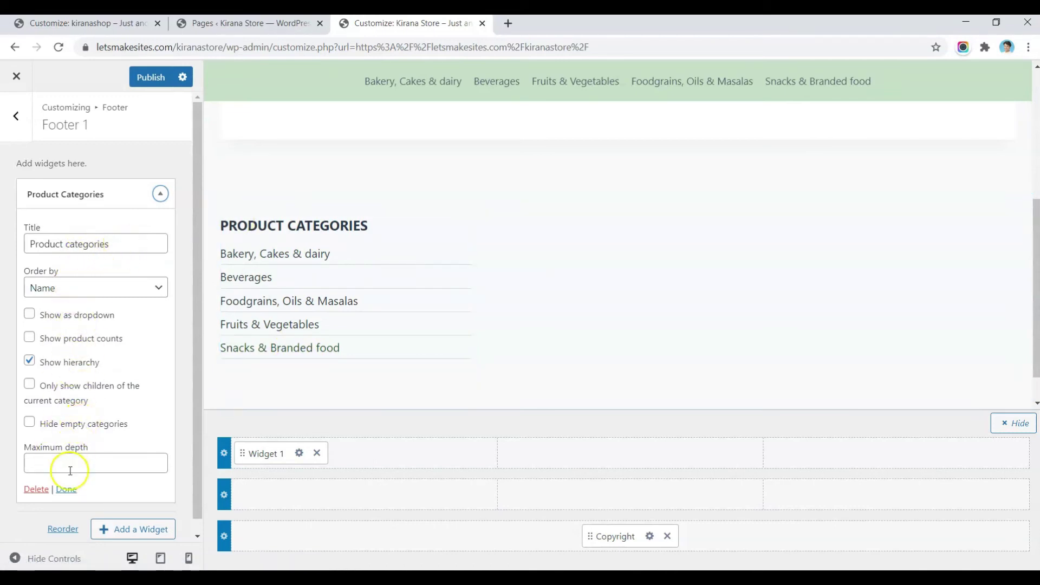
left_click(66, 489)
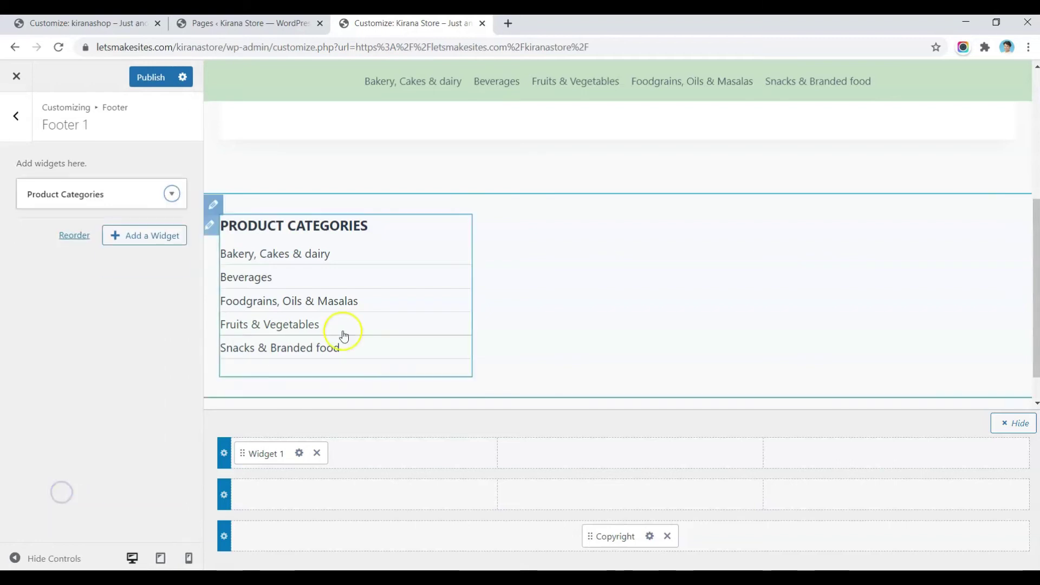
left_click(16, 117)
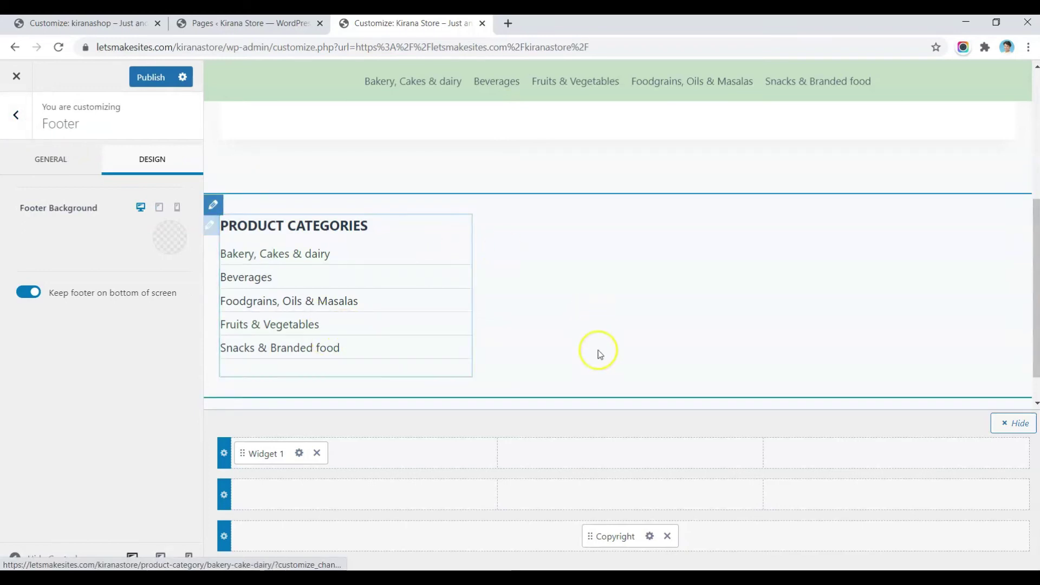
Step: Add Widget 2 to the top row's middle column with a Pages widget in Footer 2
left_click(636, 457)
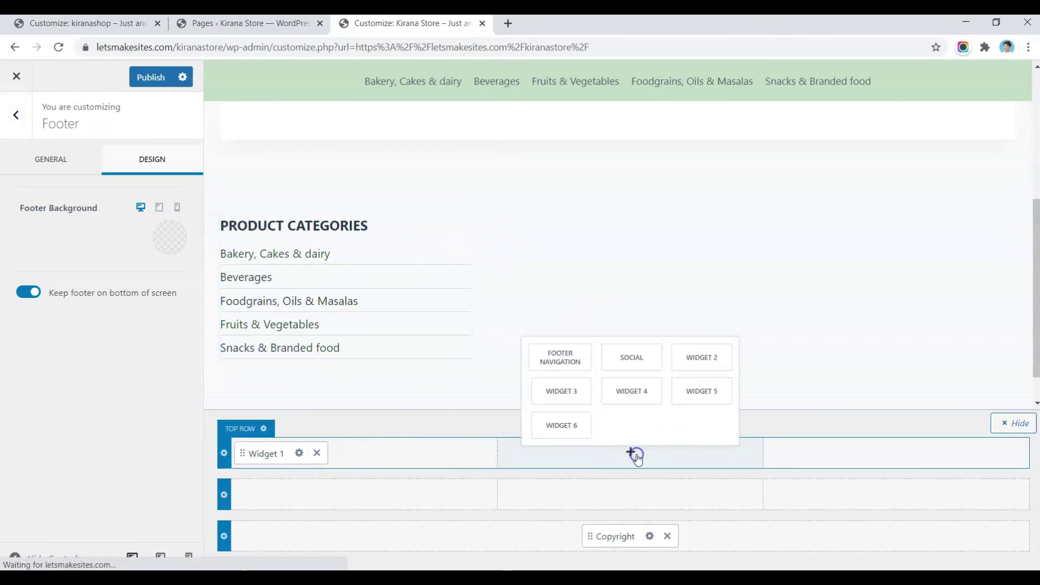
left_click(712, 356)
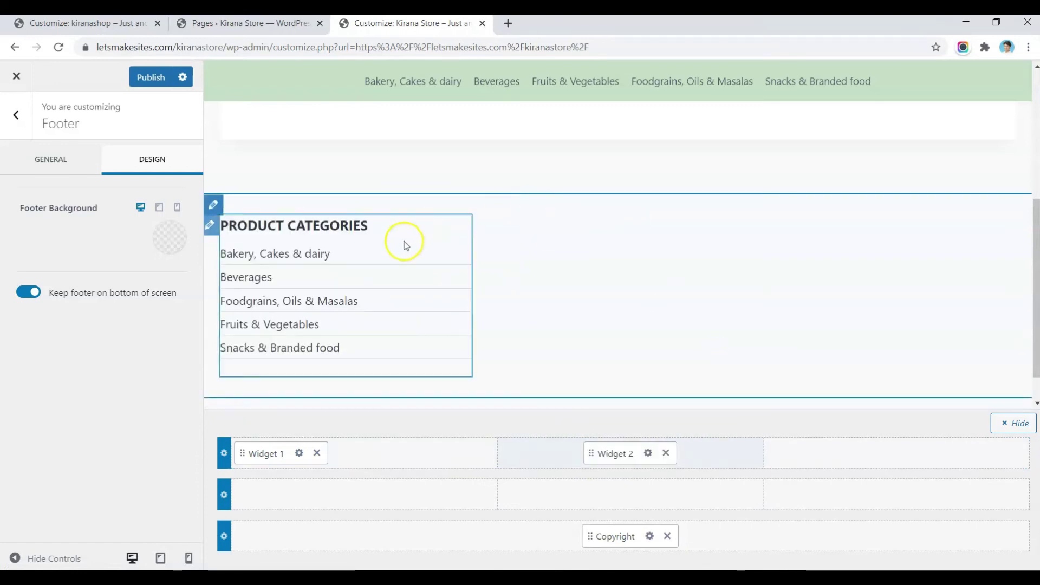
left_click(648, 453)
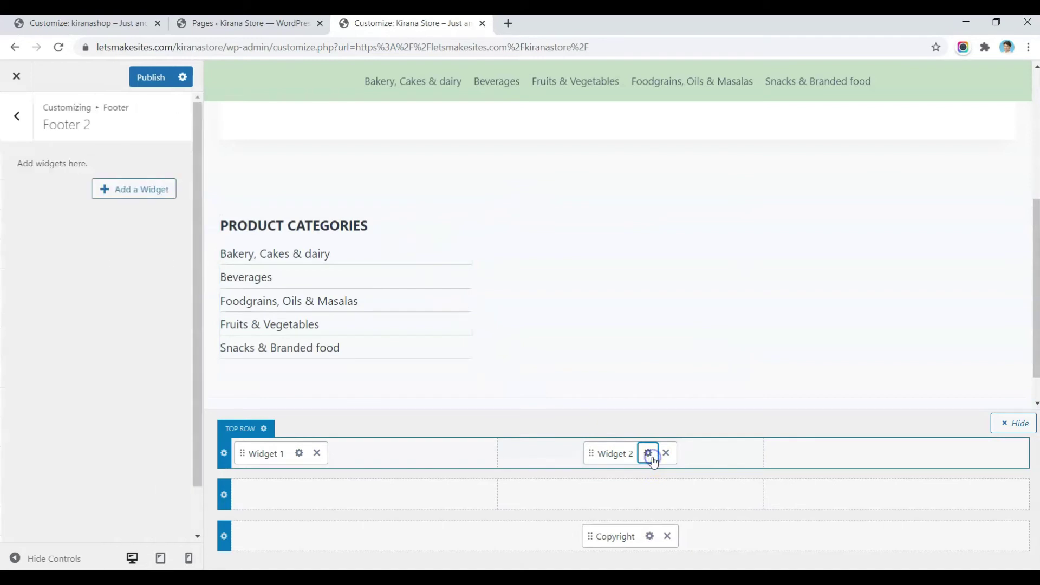
left_click(125, 196)
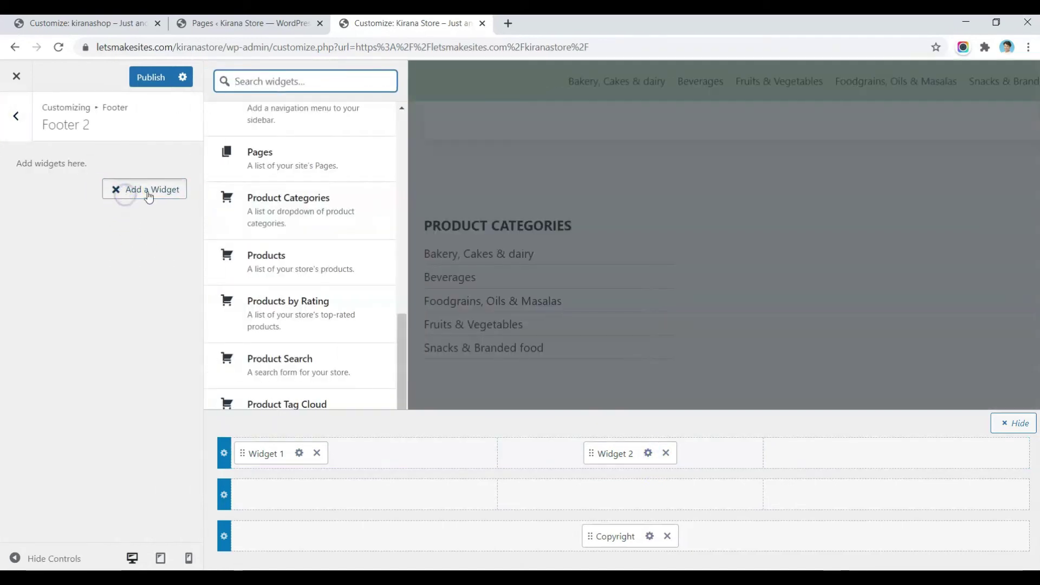
left_click(285, 161)
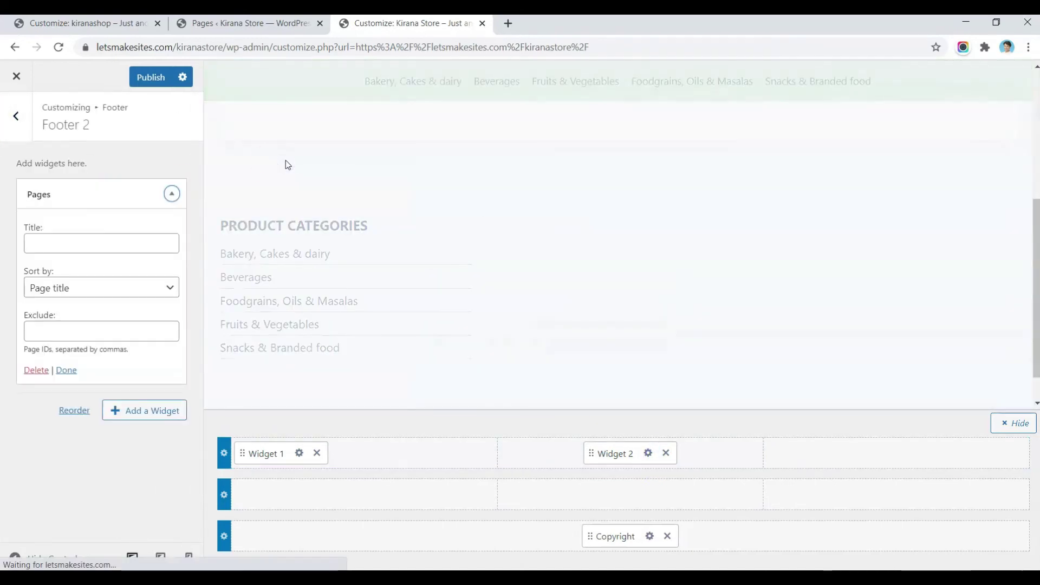
Step: Title the Pages widget INFORMATION and check the pages list for Sample Page's ID to exclude
left_click(112, 241)
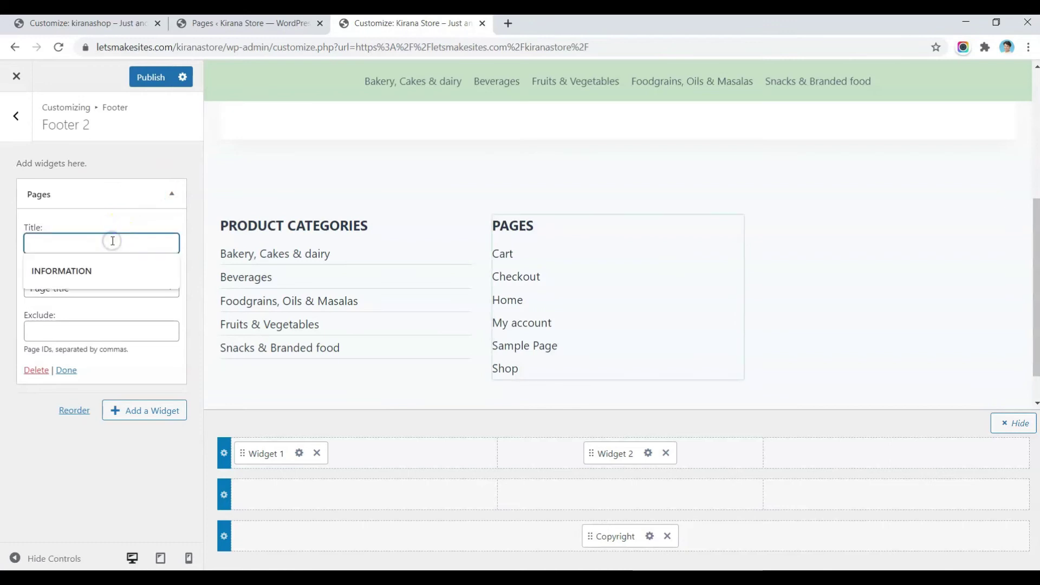
key("Down")
key("Return")
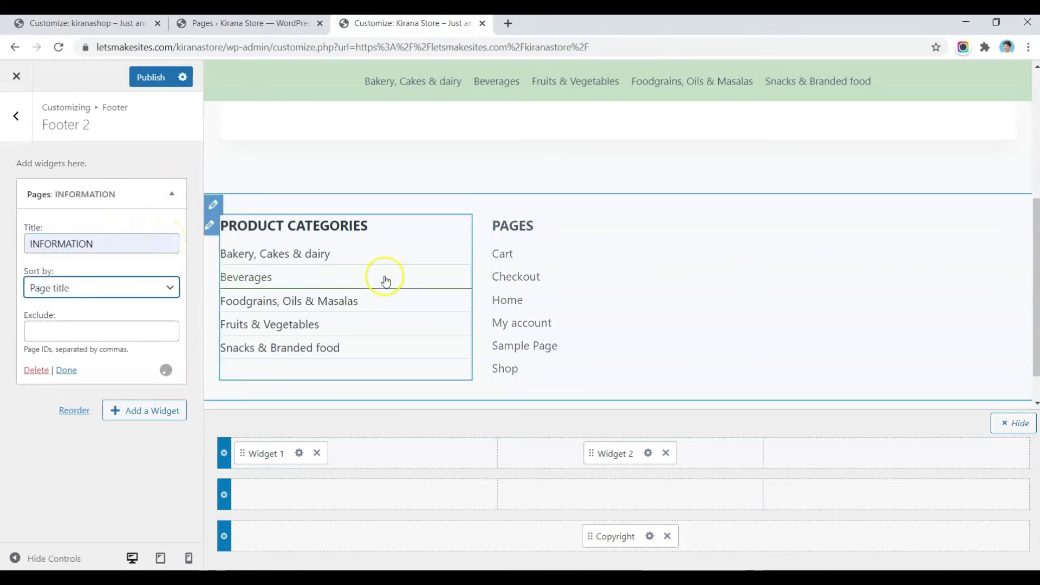
left_click(42, 332)
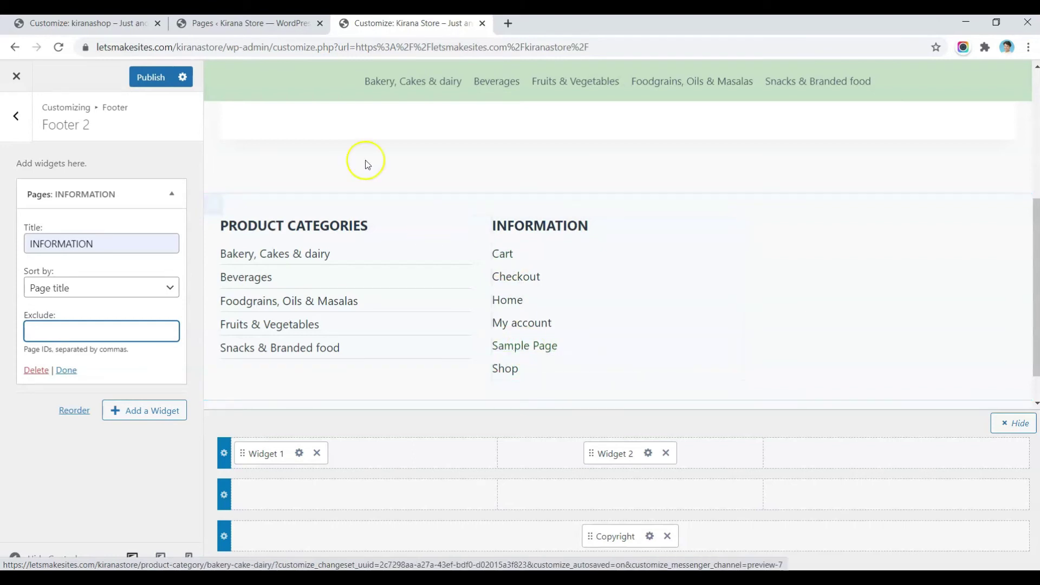
left_click(264, 30)
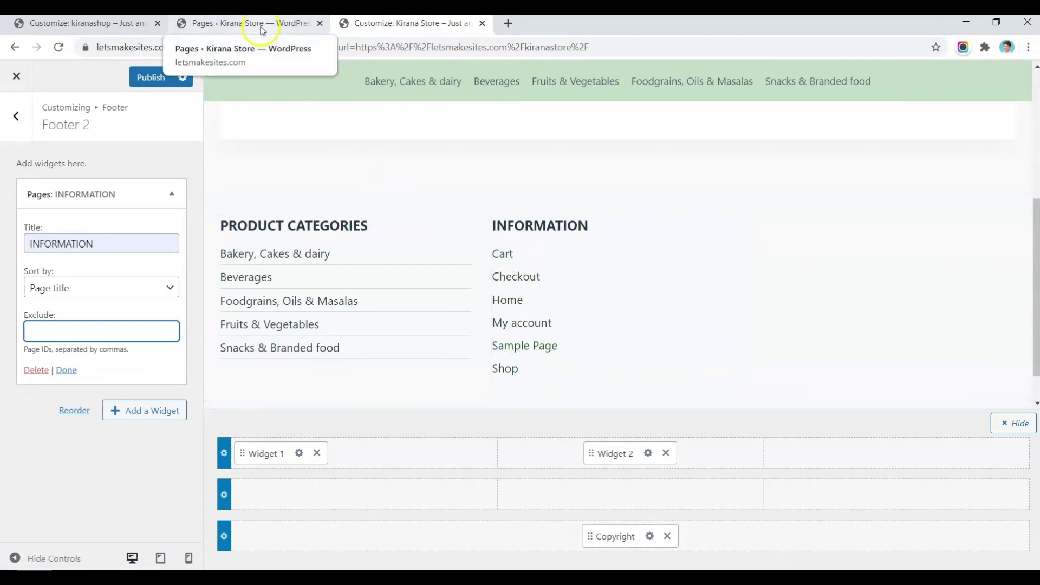
left_click(249, 27)
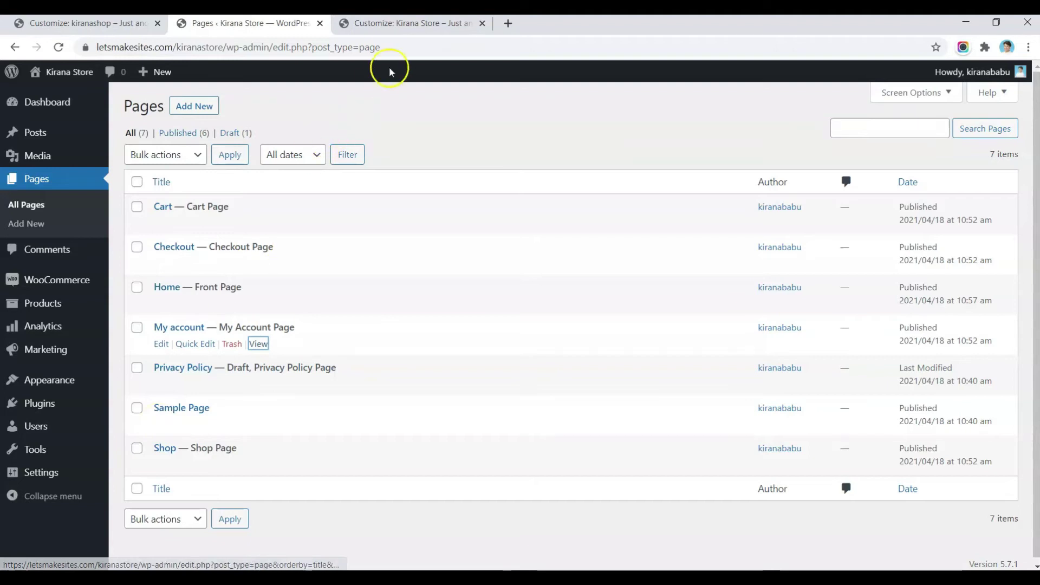
left_click(438, 26)
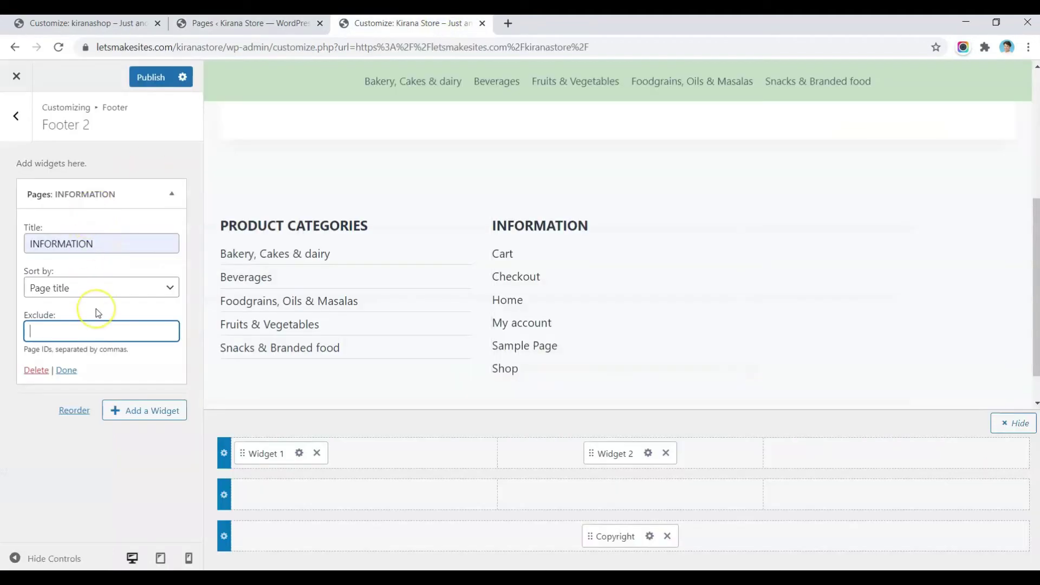
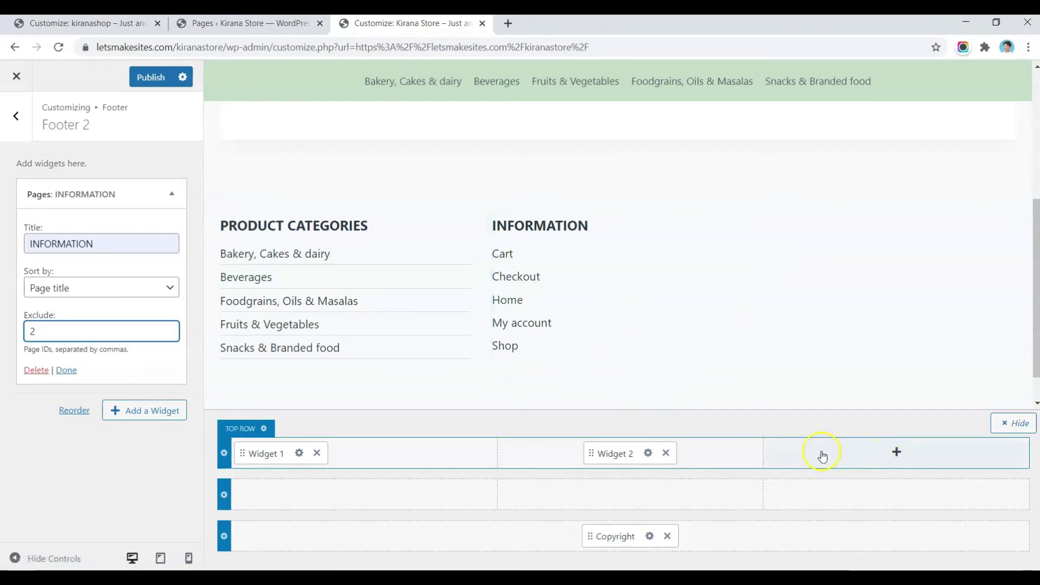
Step: Place Widget 3 in the top row's third column and add a Pages widget to Footer 3
left_click(896, 452)
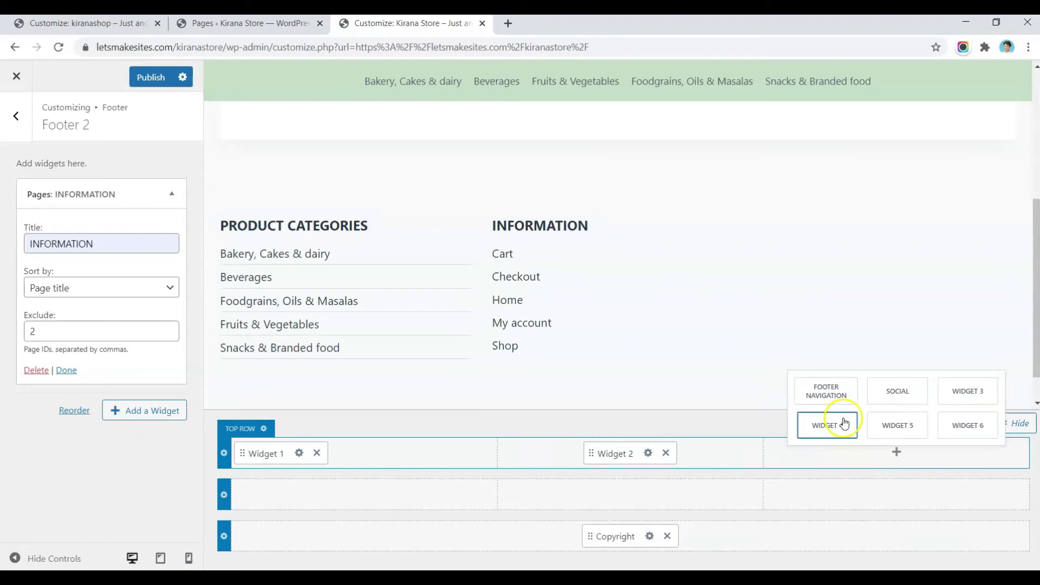
left_click(968, 391)
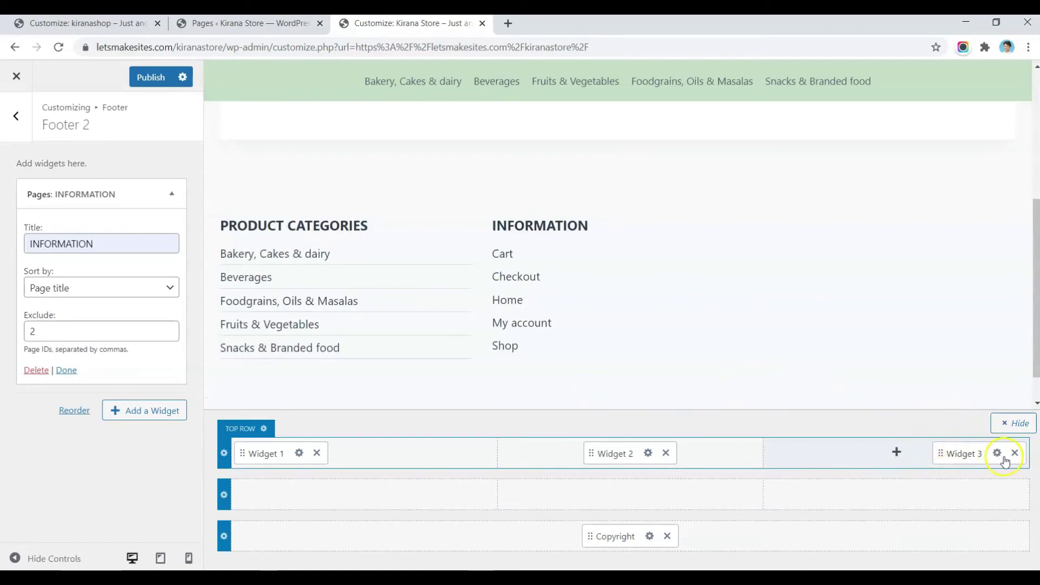
left_click(997, 456)
left_click(147, 191)
left_click(300, 161)
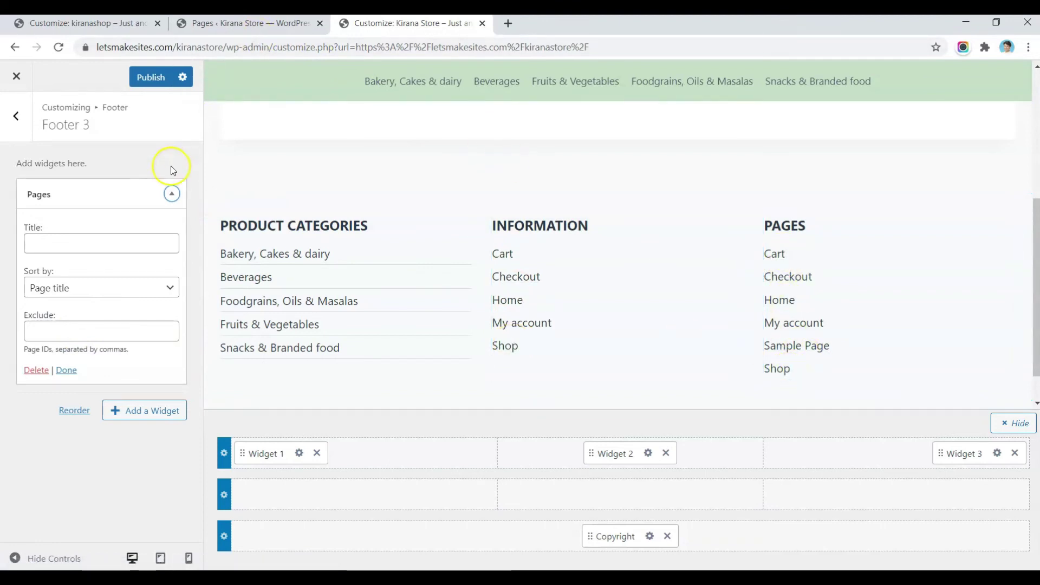
Step: Browse the available widgets list again, then close it and collapse the Pages widget settings
left_click(122, 409)
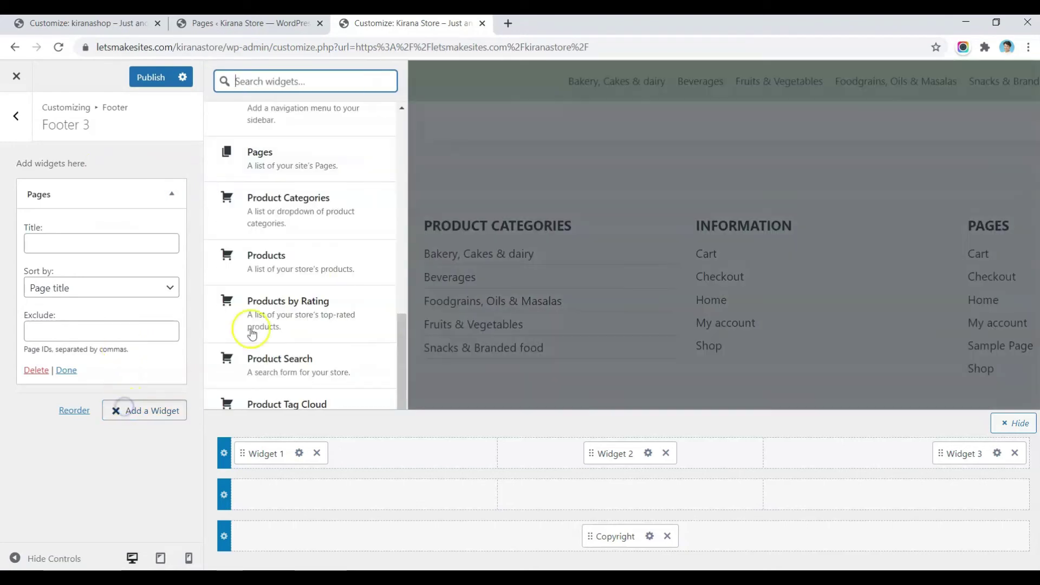
scroll(302, 233, "down", 4)
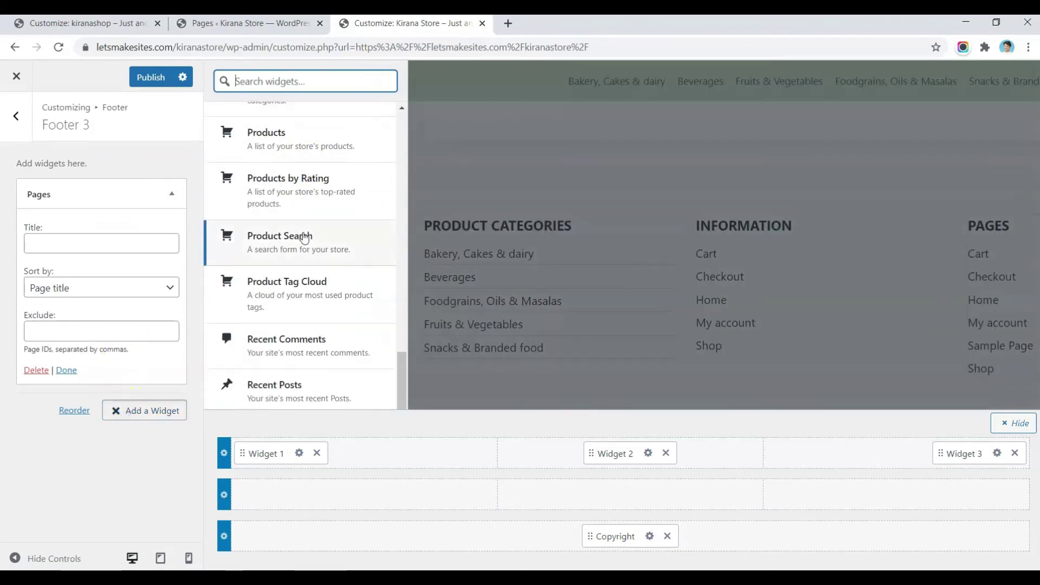
left_click(269, 272)
scroll(270, 271, "down", 2)
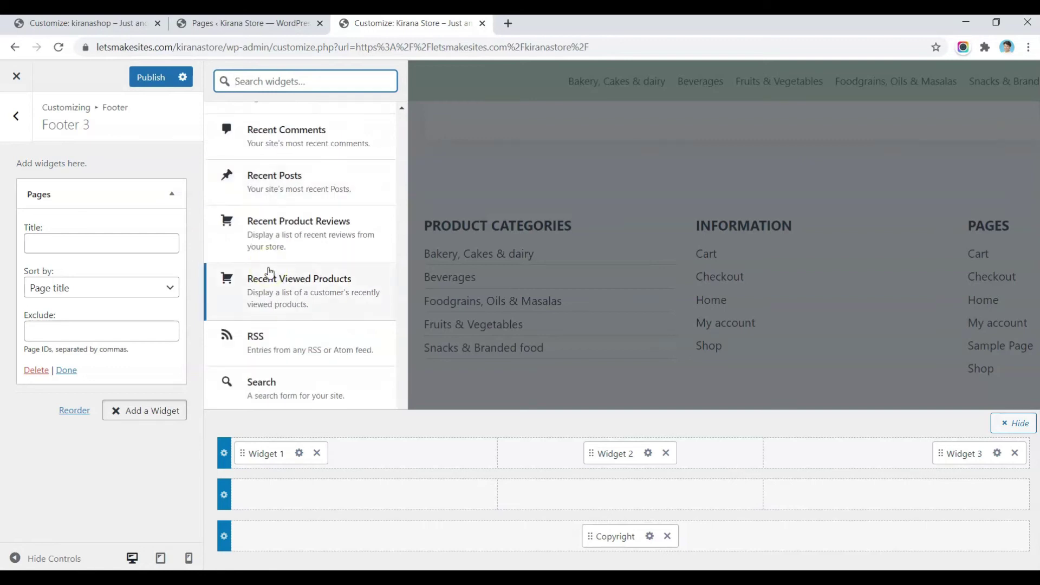
scroll(269, 272, "up", 10)
left_click(317, 224)
scroll(317, 225, "up", 7)
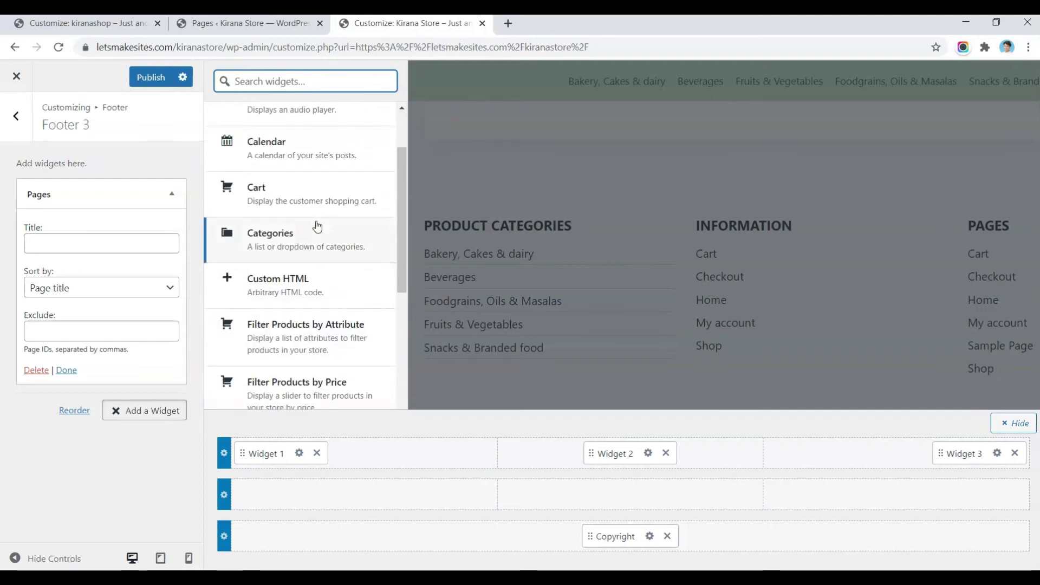
left_click(125, 464)
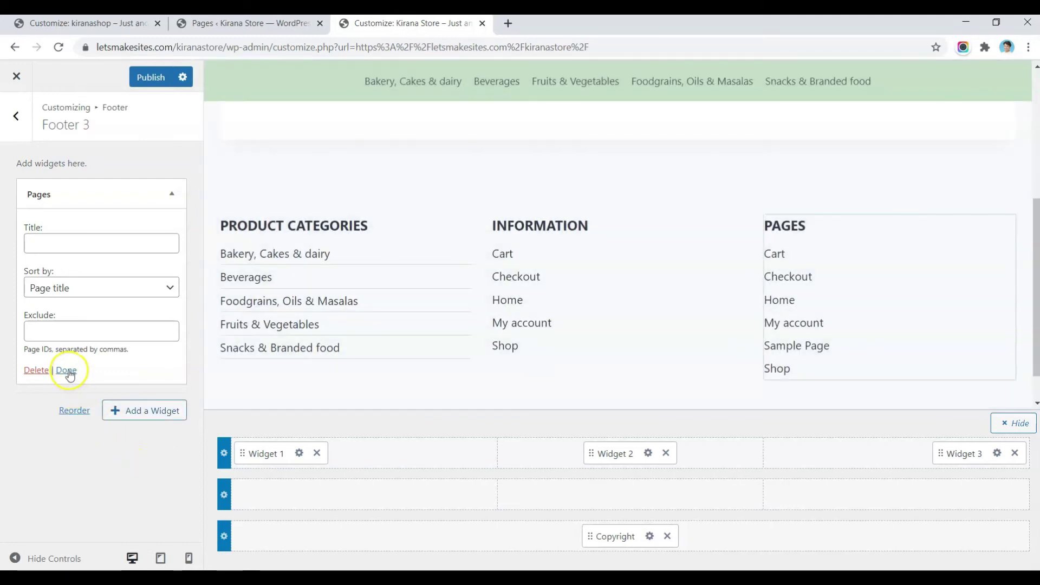
left_click(67, 370)
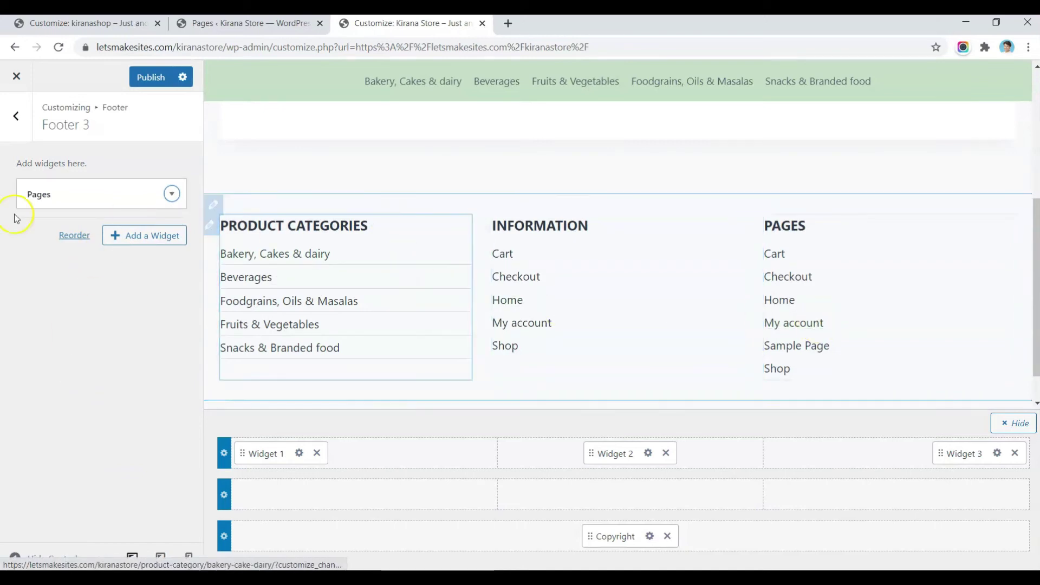
Step: In the footer top row's design settings, set the widget title font size to 15px
left_click(18, 122)
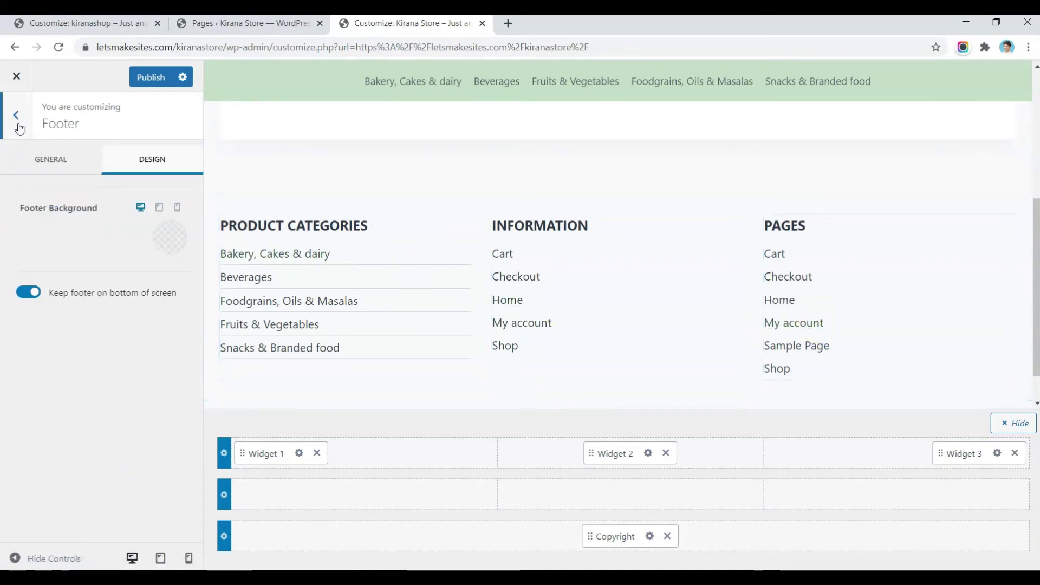
left_click(224, 453)
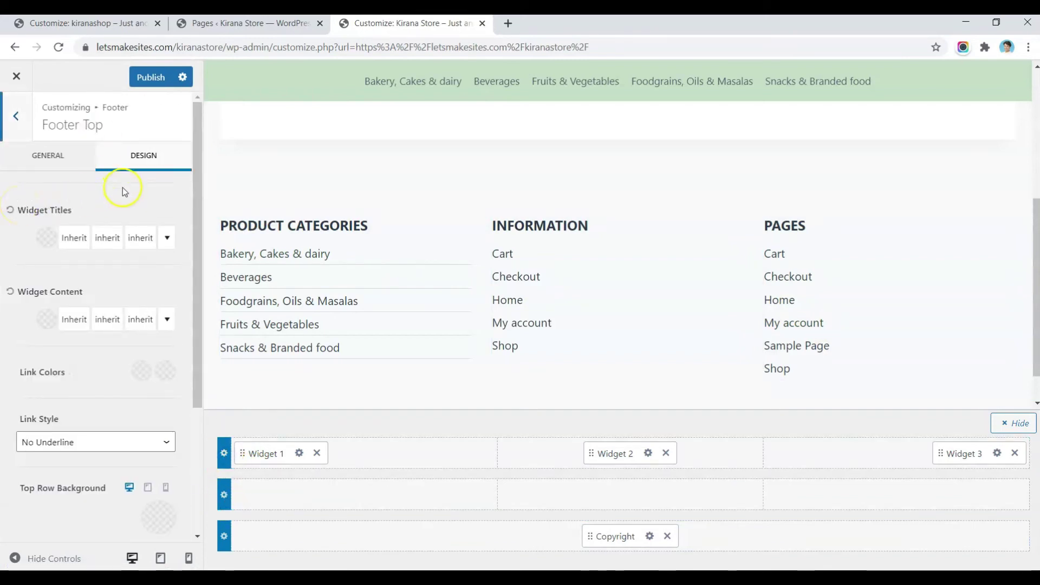
left_click(136, 242)
left_click(252, 336)
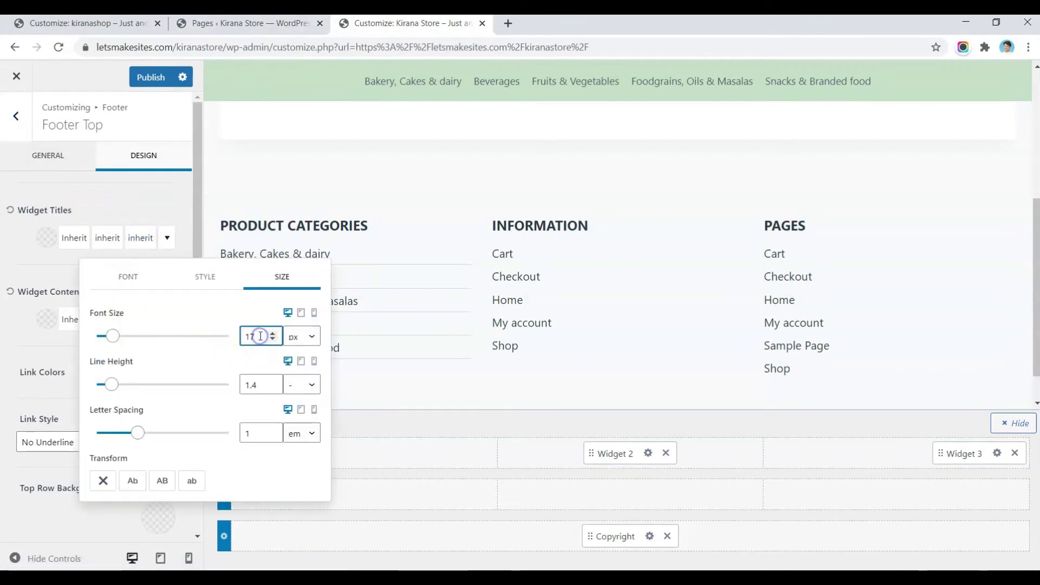
key("BackSpace")
type("5")
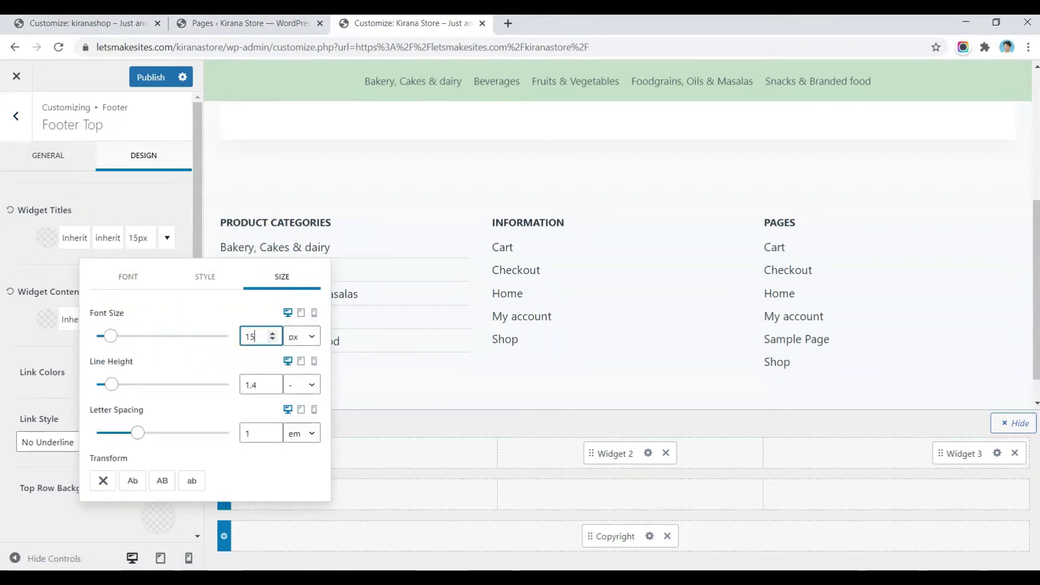
left_click(30, 291)
Step: Set the footer widget content font size to 14px
left_click(136, 323)
left_click(256, 134)
key("BackSpace")
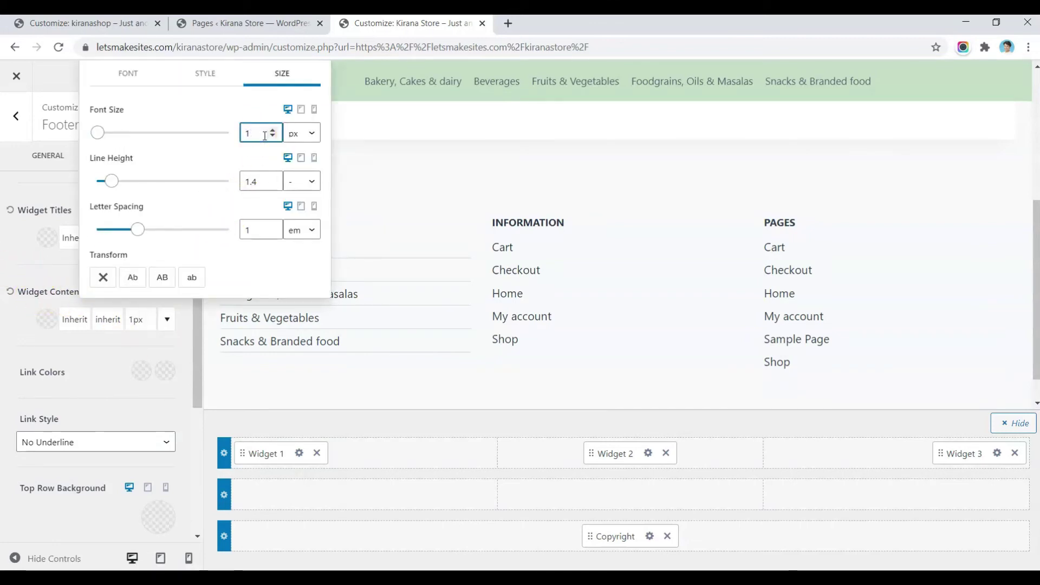
type("4")
left_click(223, 140)
left_click(12, 220)
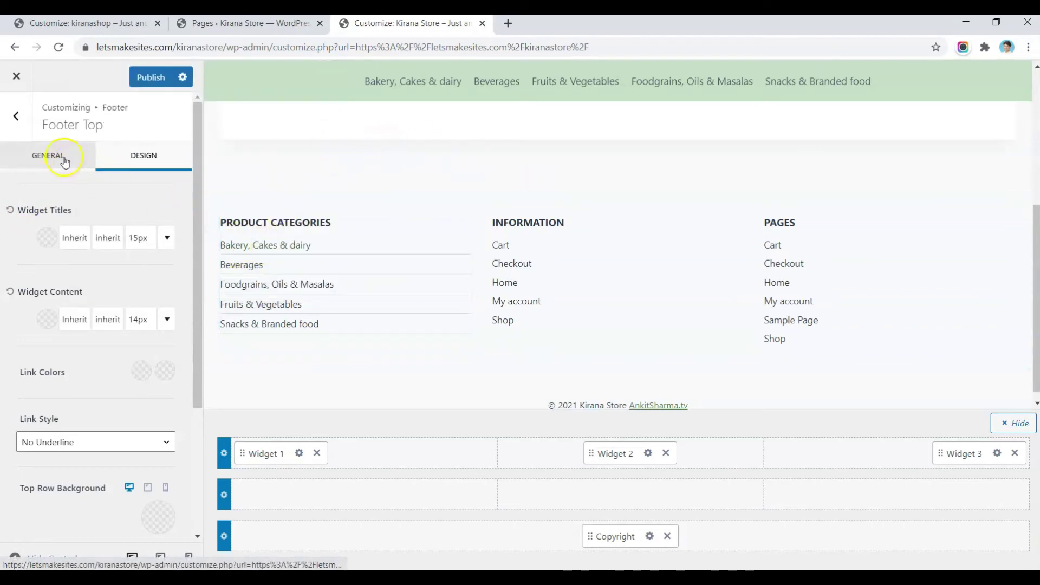
left_click(15, 124)
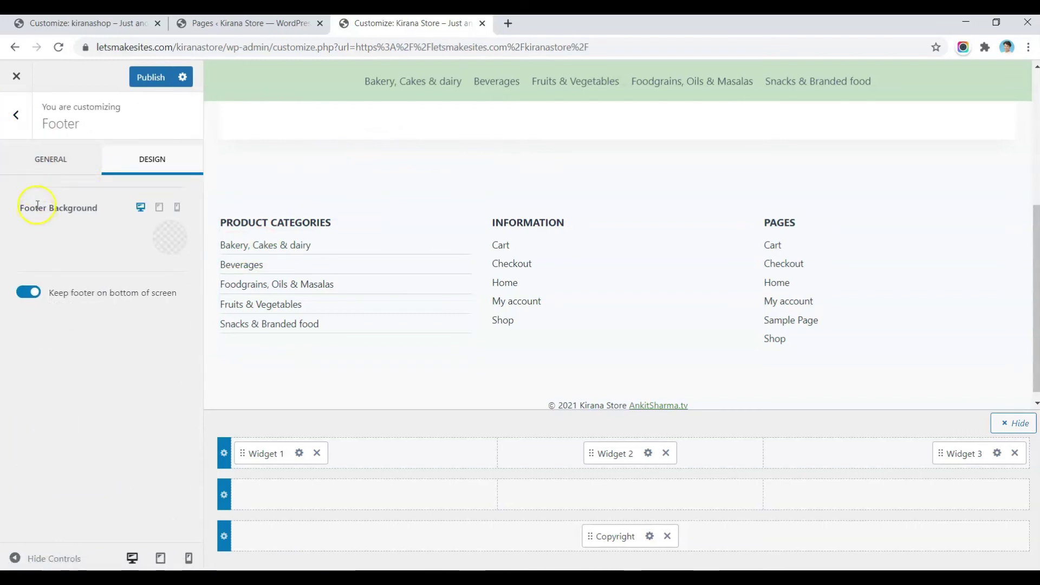
Step: Give the footer background the light-green C7E1C7 colour preset in Footer design settings
left_click(29, 127)
left_click(29, 126)
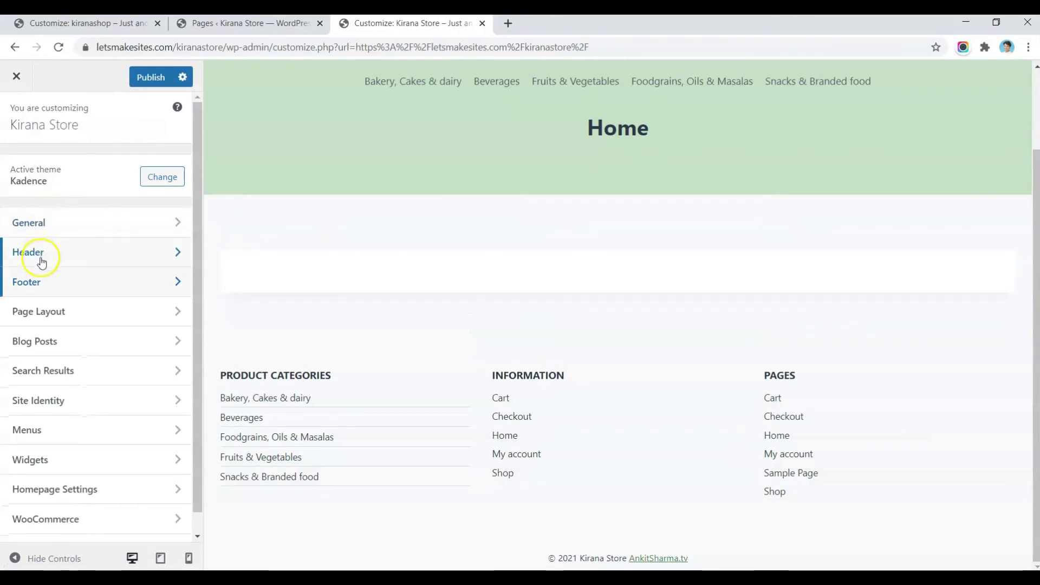
left_click(37, 277)
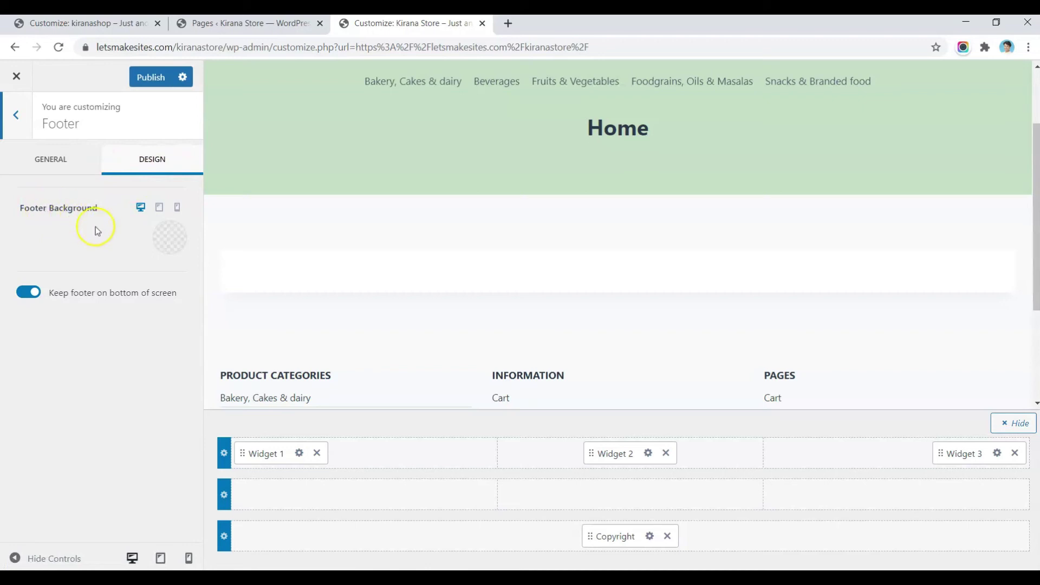
left_click(170, 237)
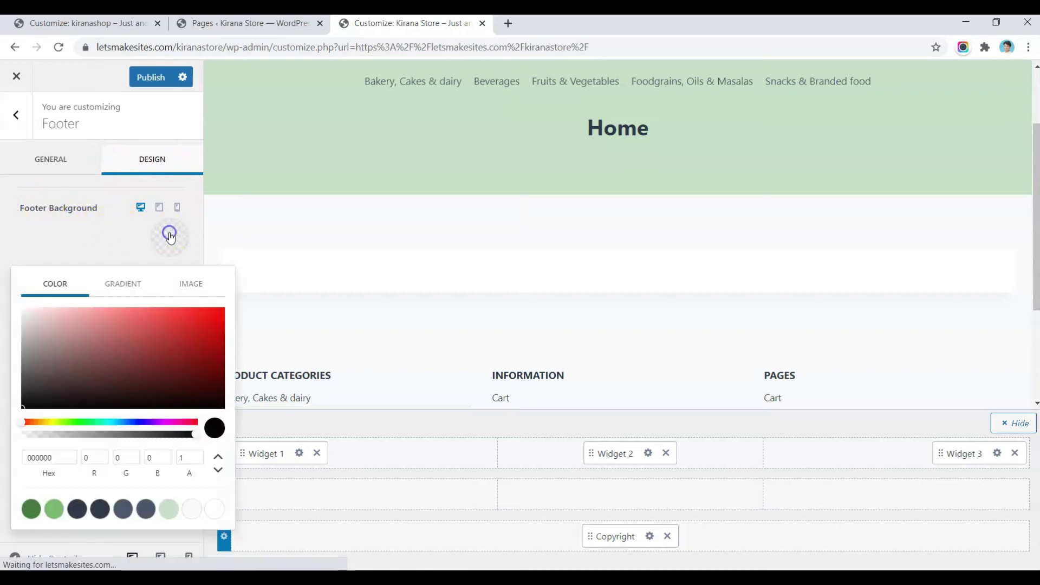
left_click(170, 509)
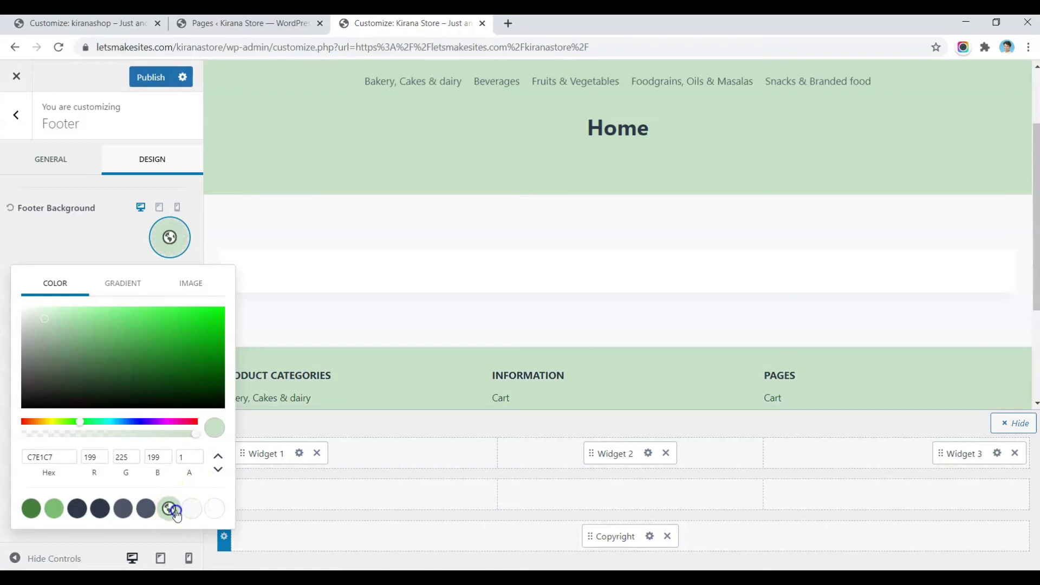
scroll(377, 346, "down", 3)
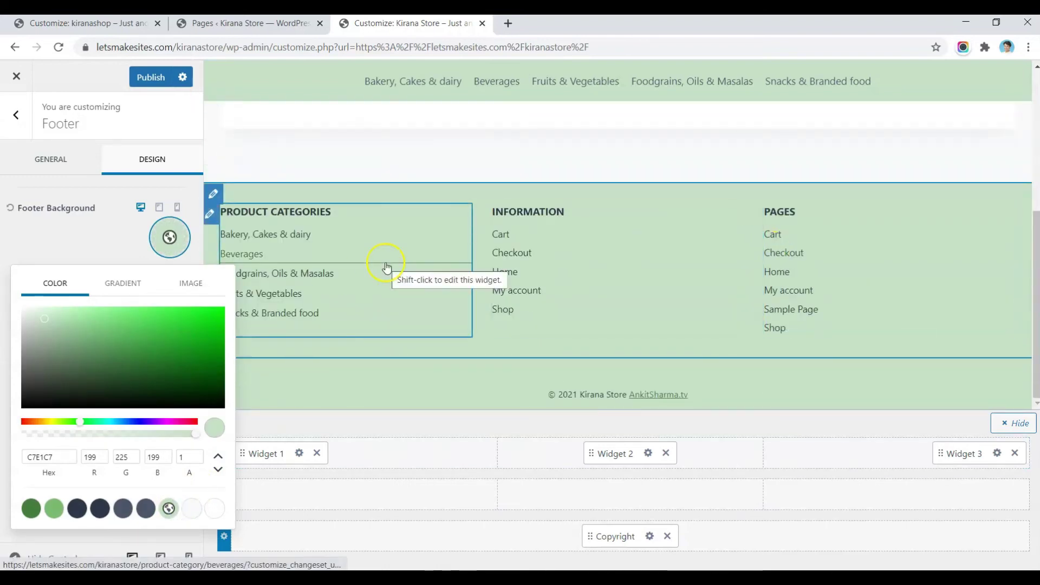
left_click(73, 237)
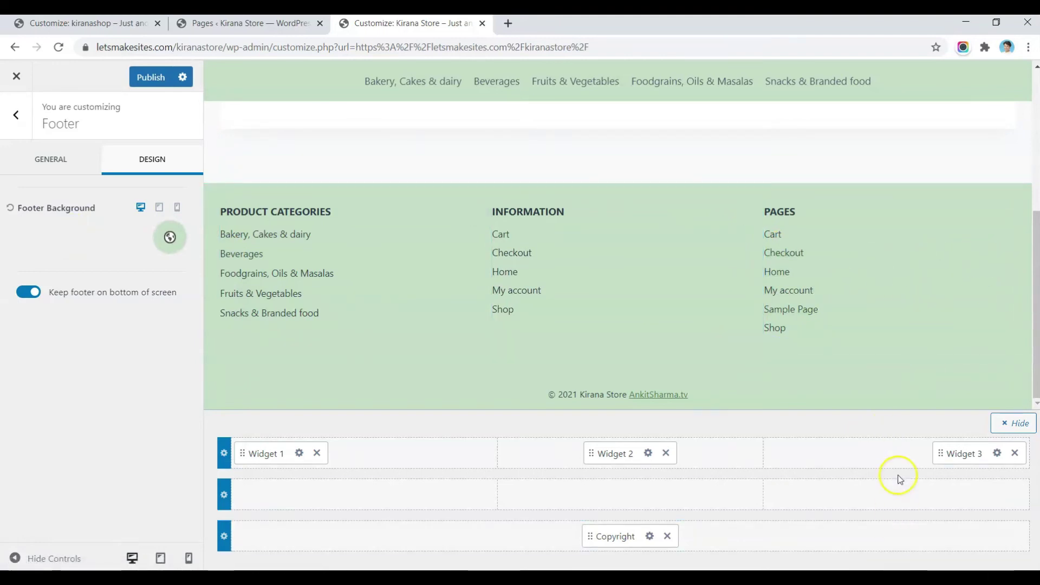
mouse_move(903, 460)
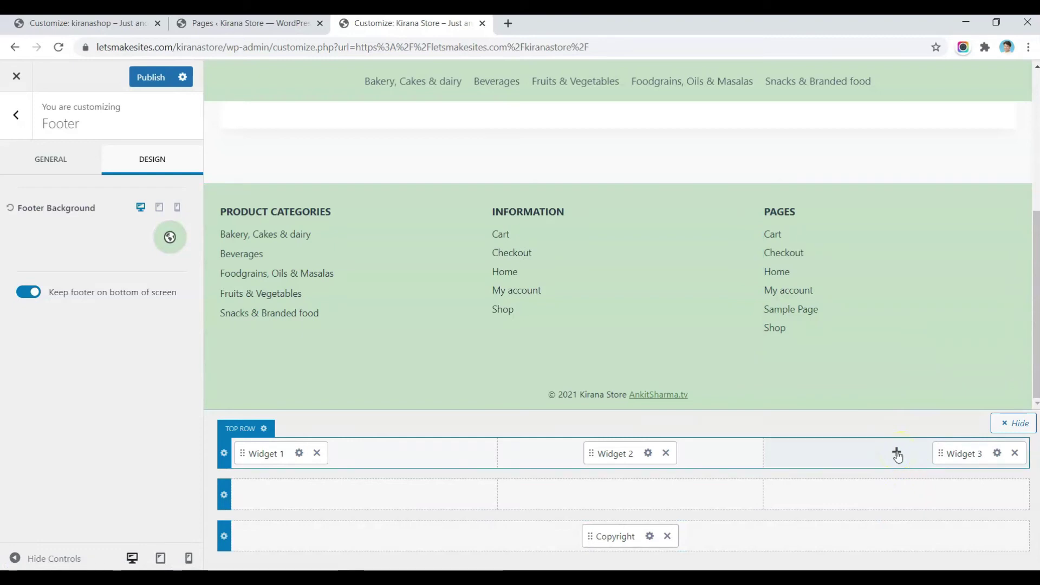
Step: Add a Social icons item to the footer top row's third column
left_click(897, 453)
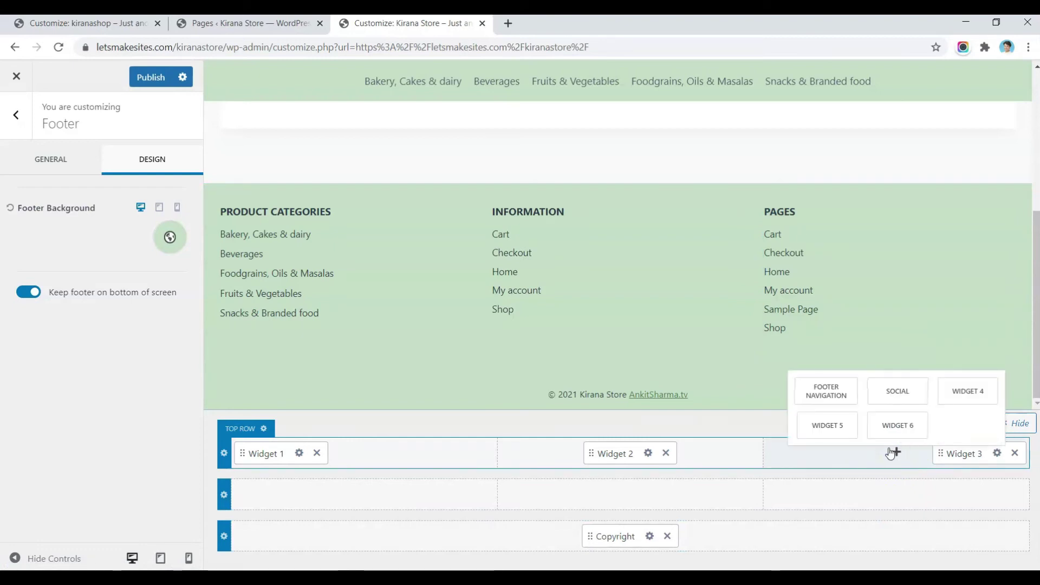
left_click(894, 391)
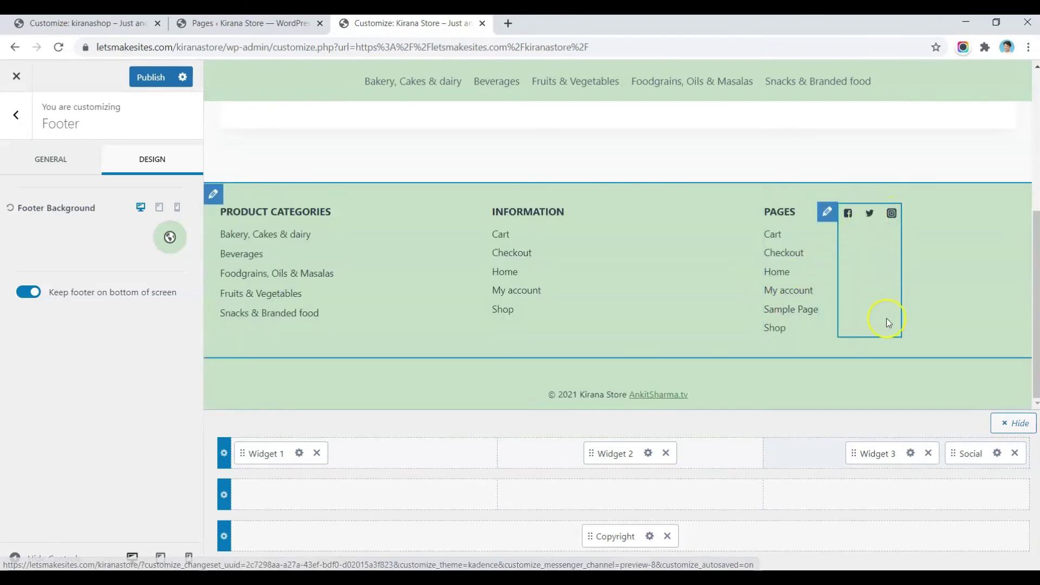
left_click(829, 213)
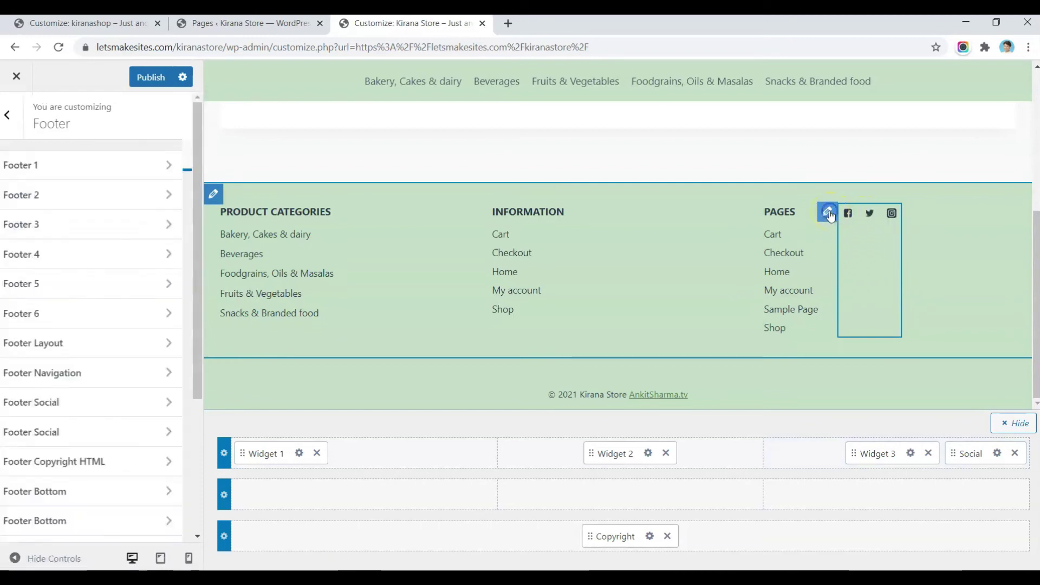
Step: Title the social icons 'Follow Us' and set their item spacing to 0.3 em
left_click(77, 209)
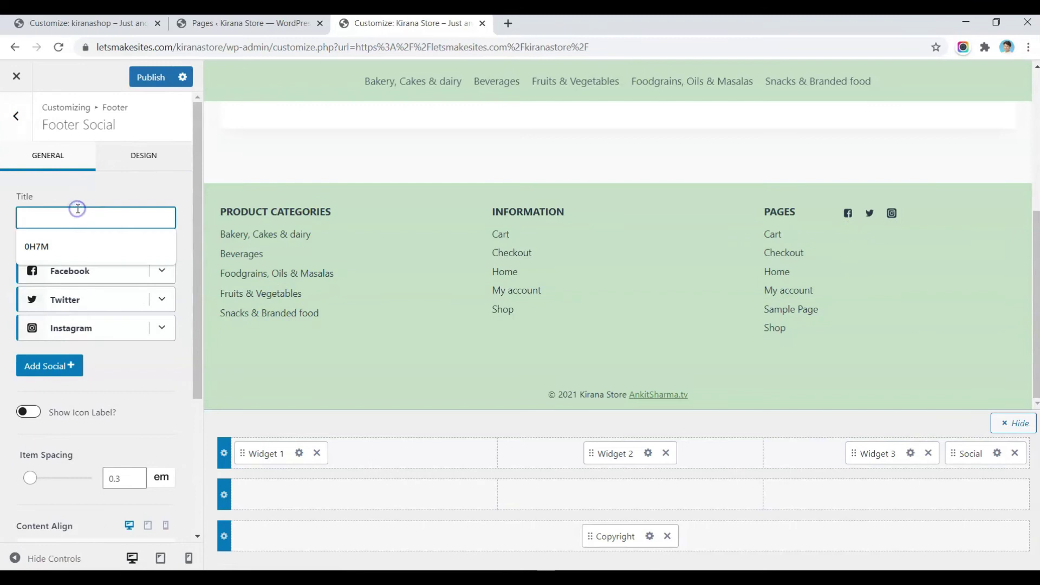
type("Follow Us")
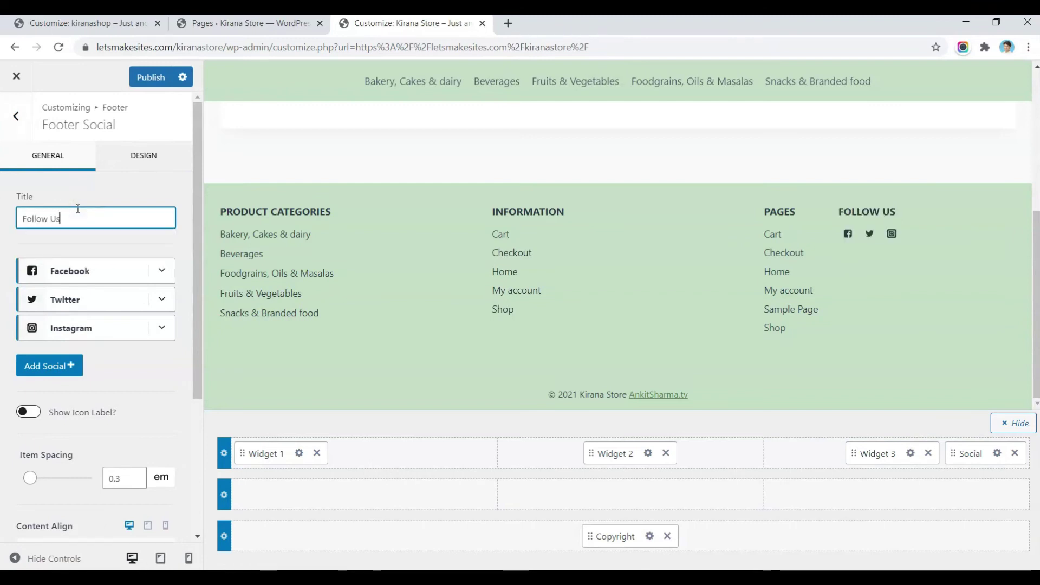
scroll(96, 374, "down", 2)
left_click(117, 362)
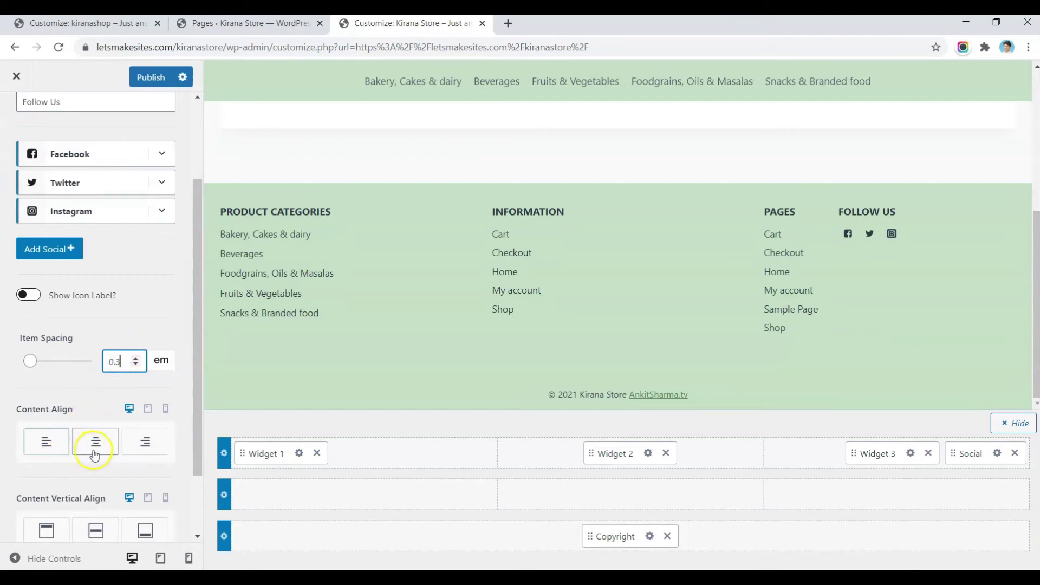
scroll(118, 415, "down", 2)
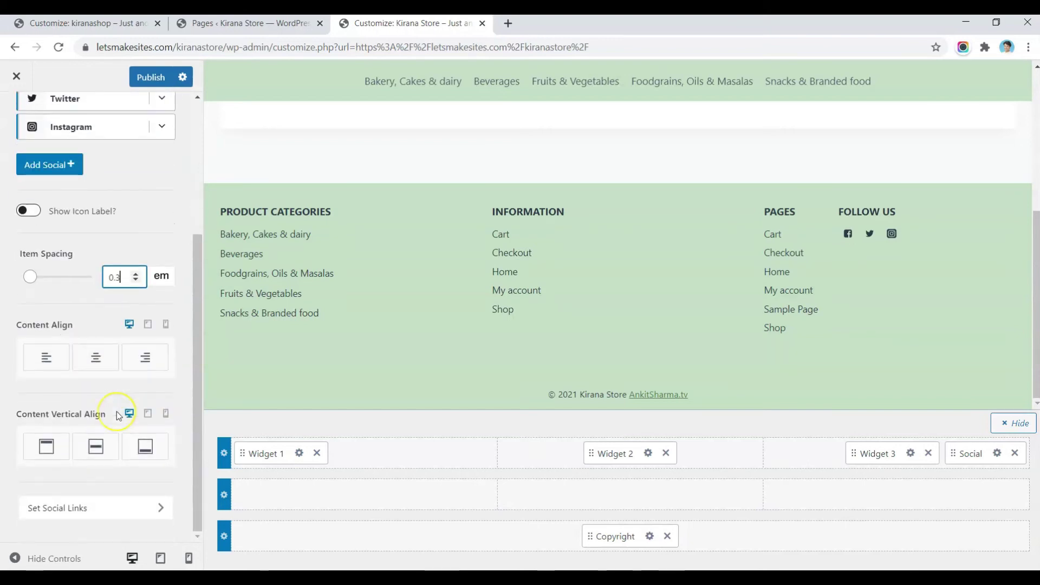
scroll(117, 412, "up", 2)
scroll(117, 413, "down", 2)
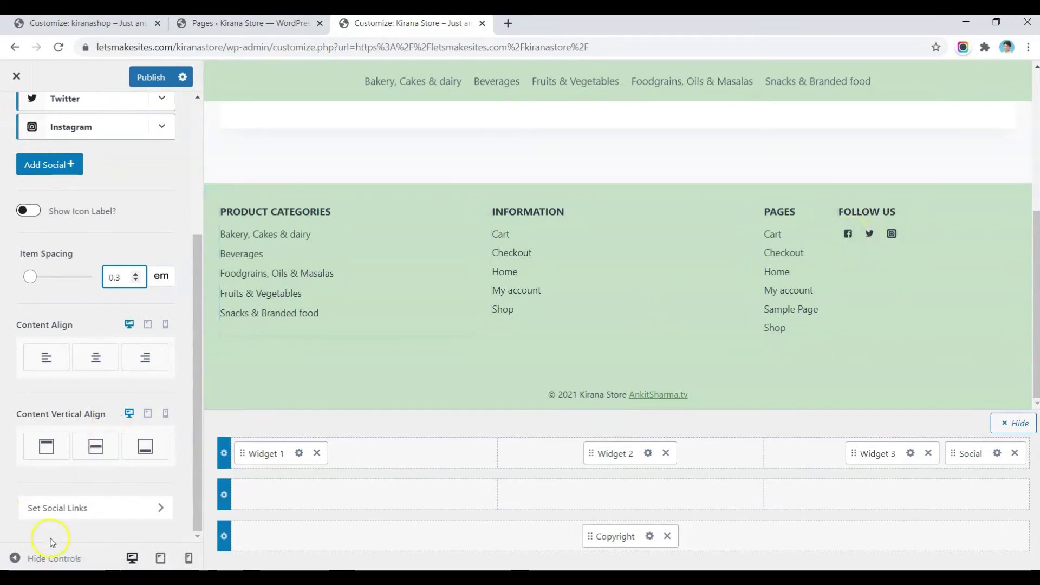
Step: Review the Set Social Links options for the footer social icons
left_click(119, 509)
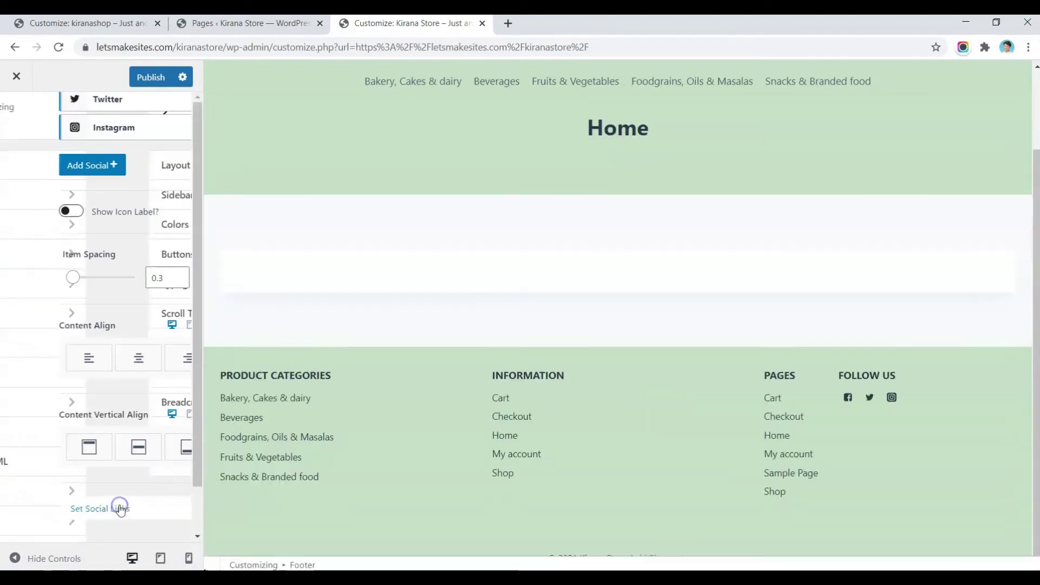
scroll(66, 273, "down", 8)
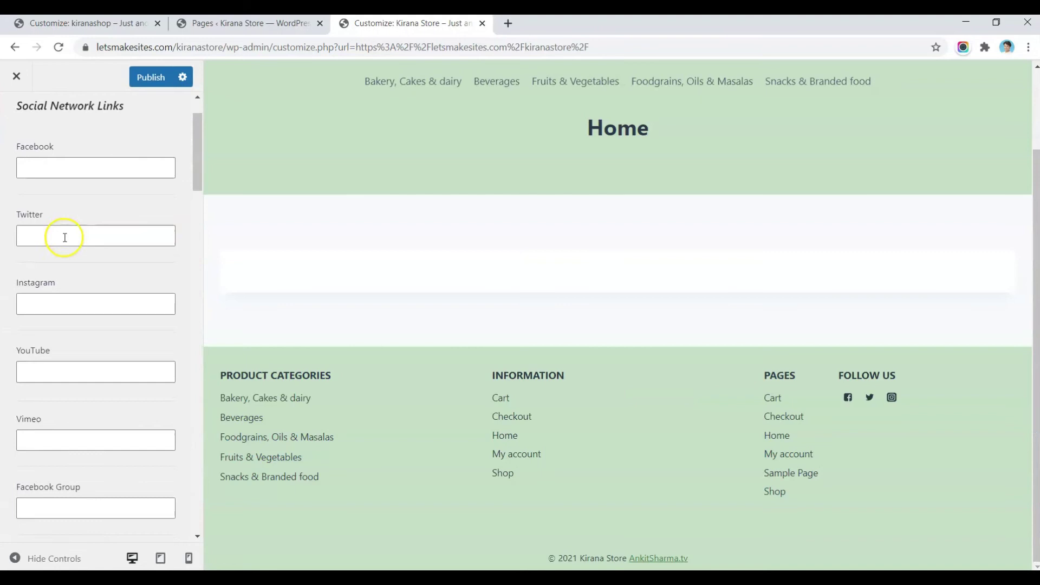
scroll(64, 237, "down", 20)
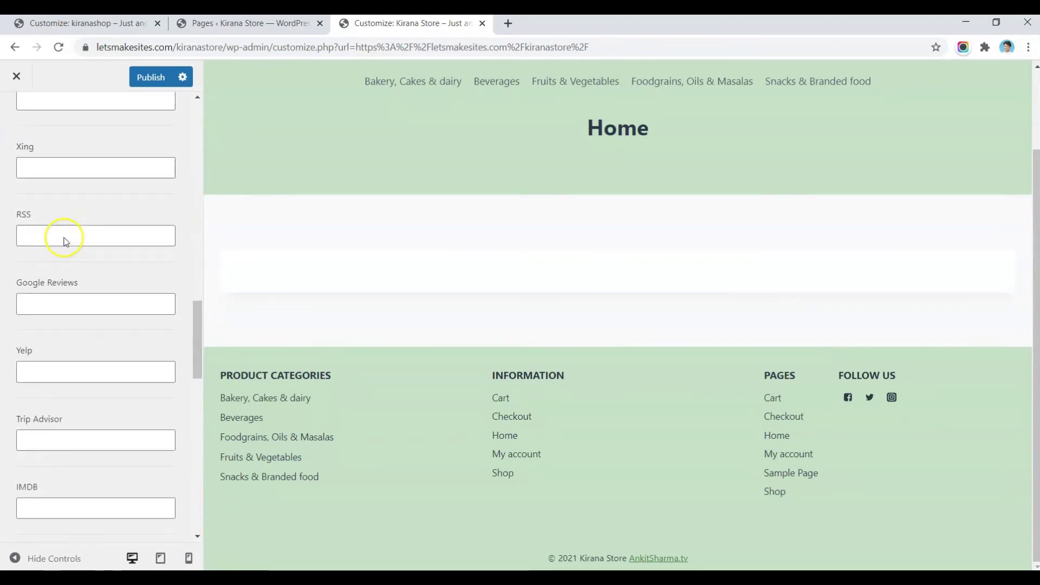
scroll(65, 240, "up", 20)
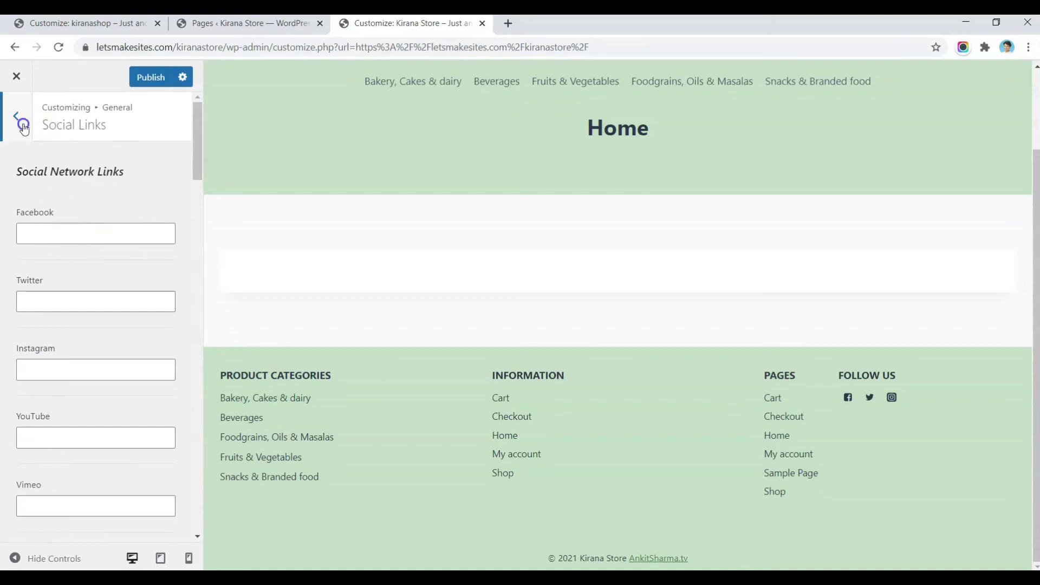
left_click(23, 125)
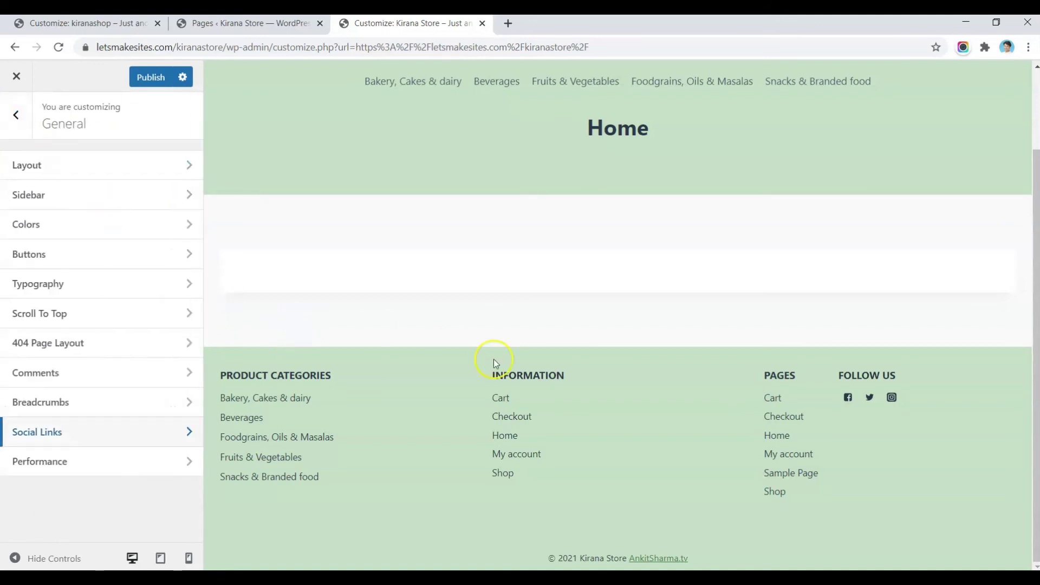
Step: Set the footer social icon size to 1.16 em and item spacing to 0.03 em
left_click(826, 380)
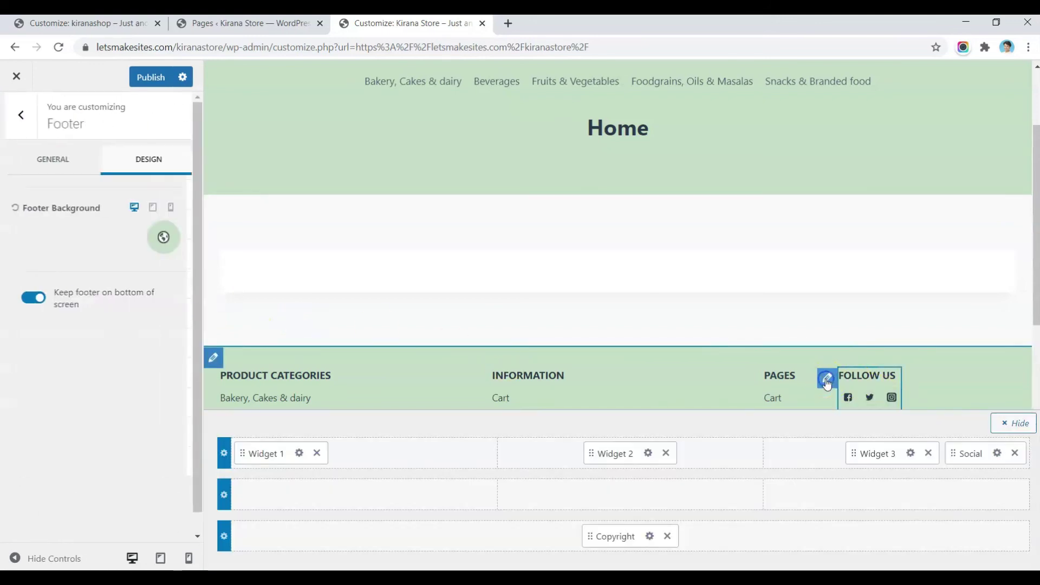
left_click(152, 165)
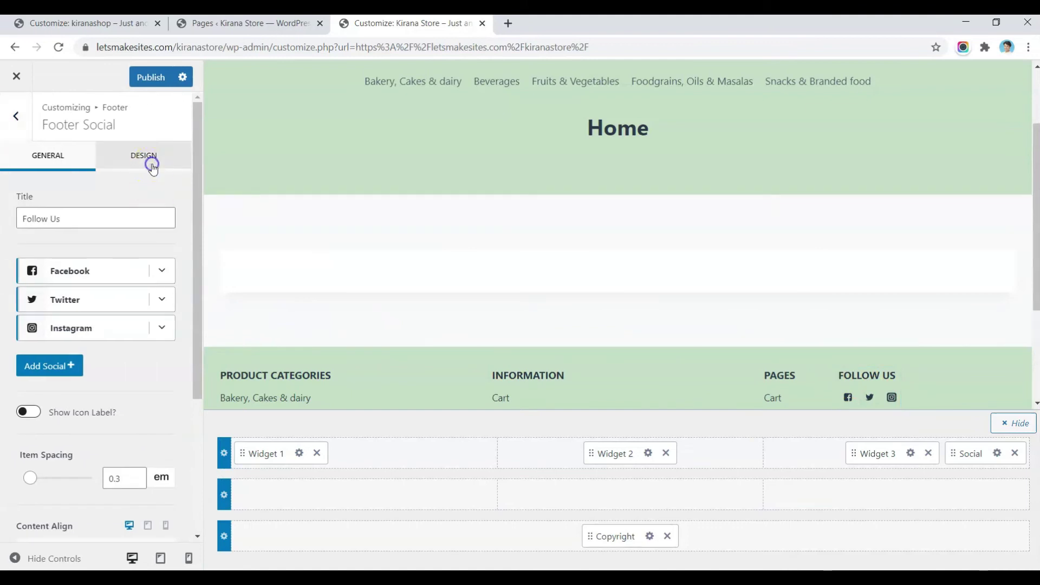
left_click(126, 309)
key("Up")
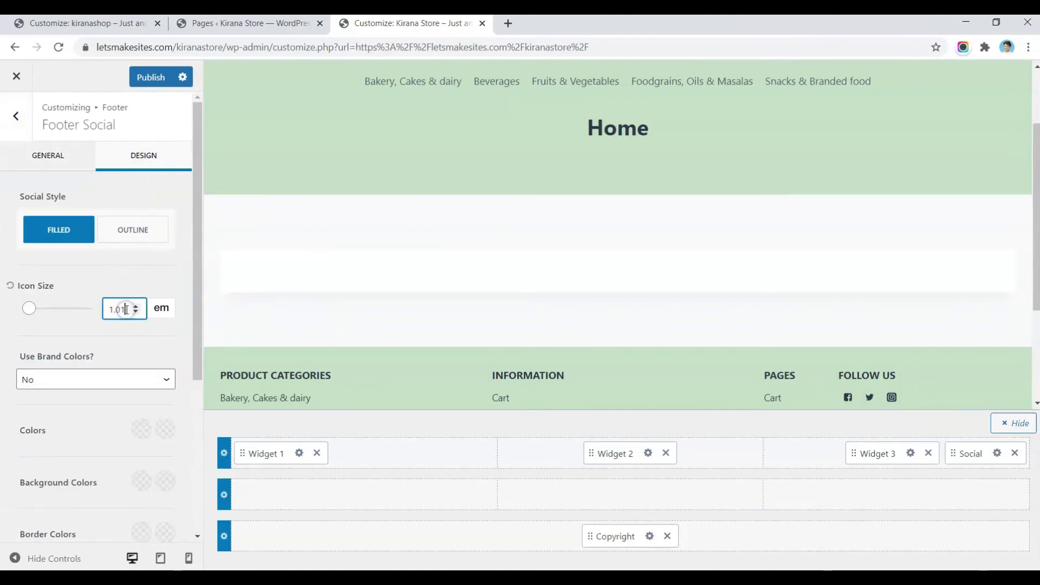
key("Up")
key("Up")
key("Up")
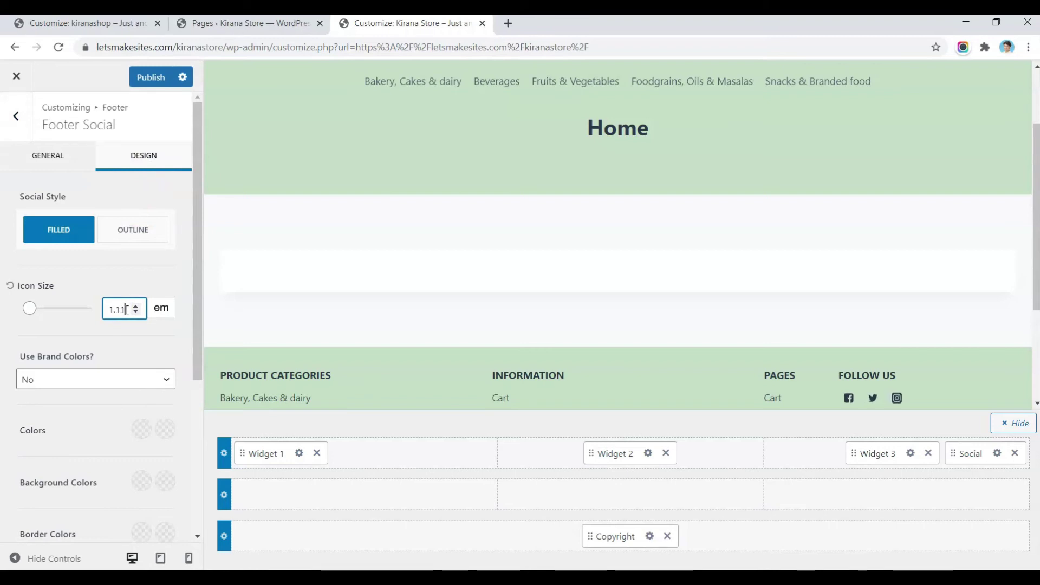
left_click(48, 156)
type("1")
key("BackSpace")
type("03")
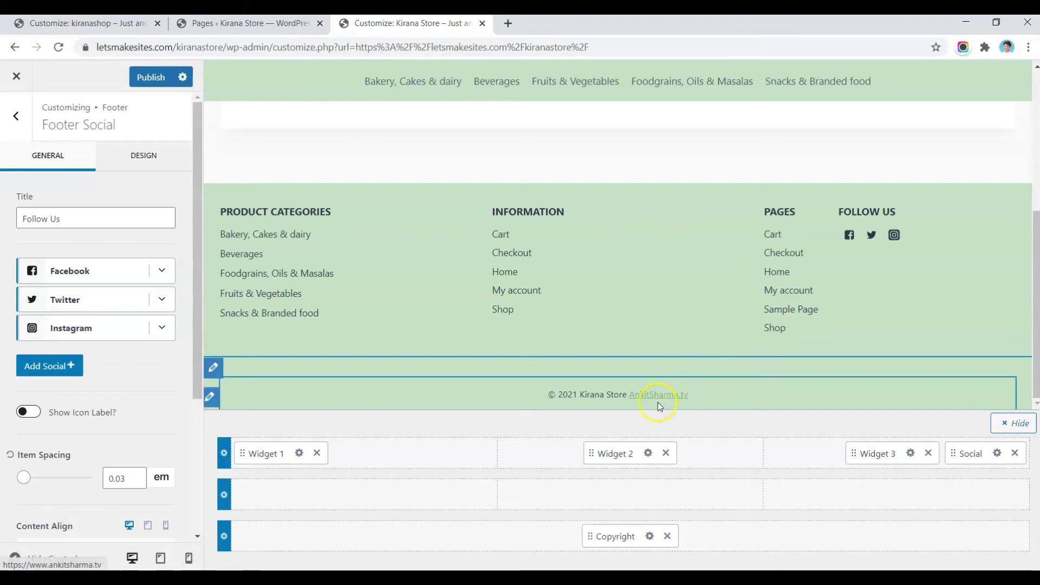
Step: Publish the footer changes and open the Home page in the editor
left_click(142, 82)
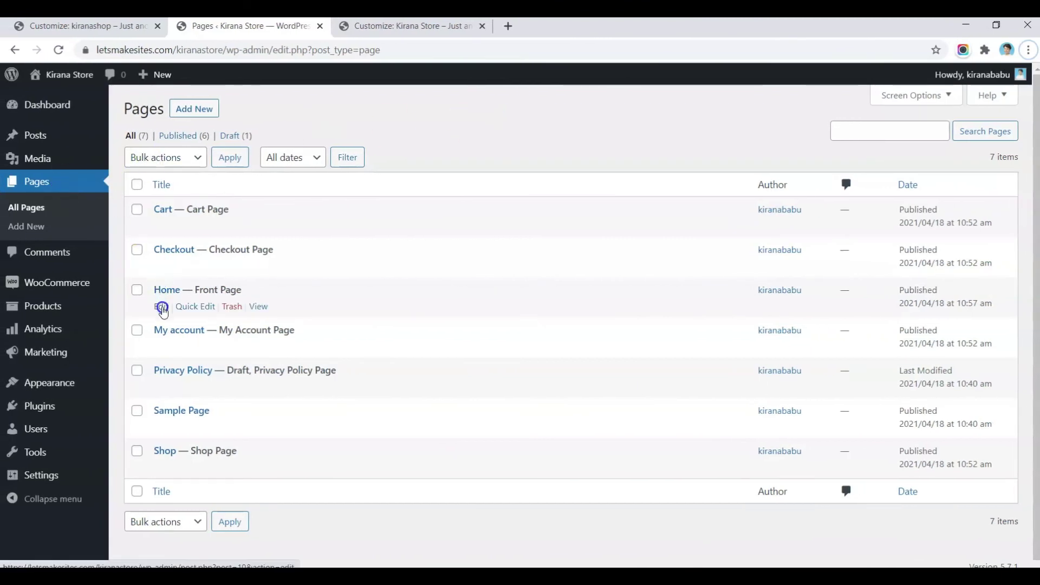
left_click(162, 307)
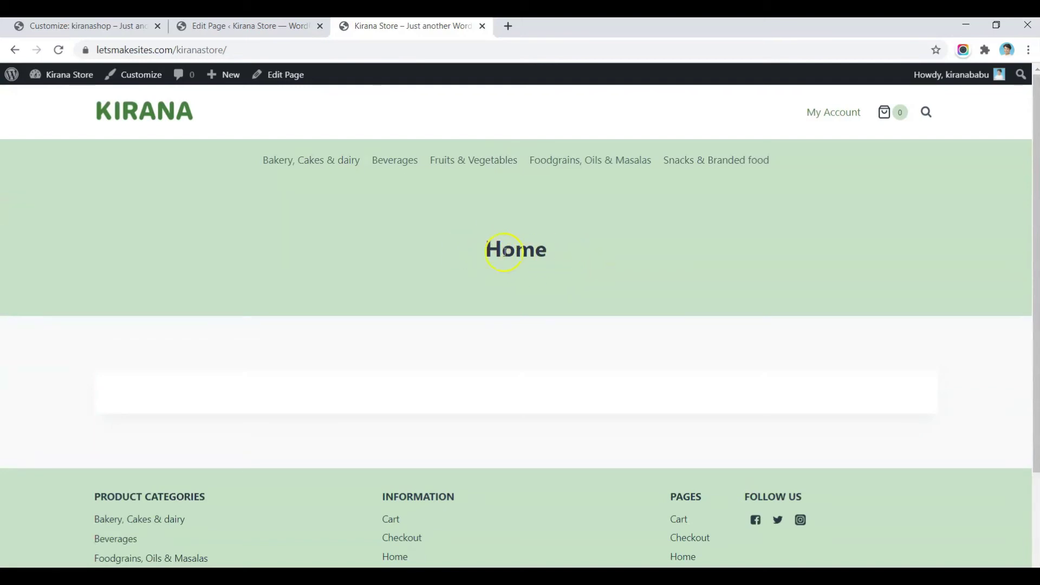
left_click(286, 27)
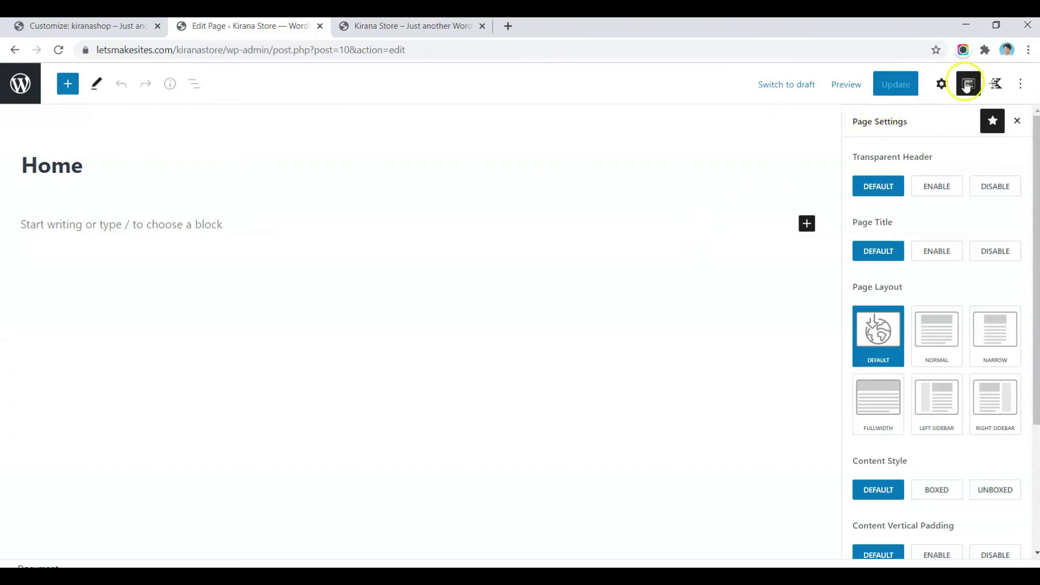
Step: Disable the Home page's title and content vertical padding, then update the page
left_click(967, 86)
left_click(967, 86)
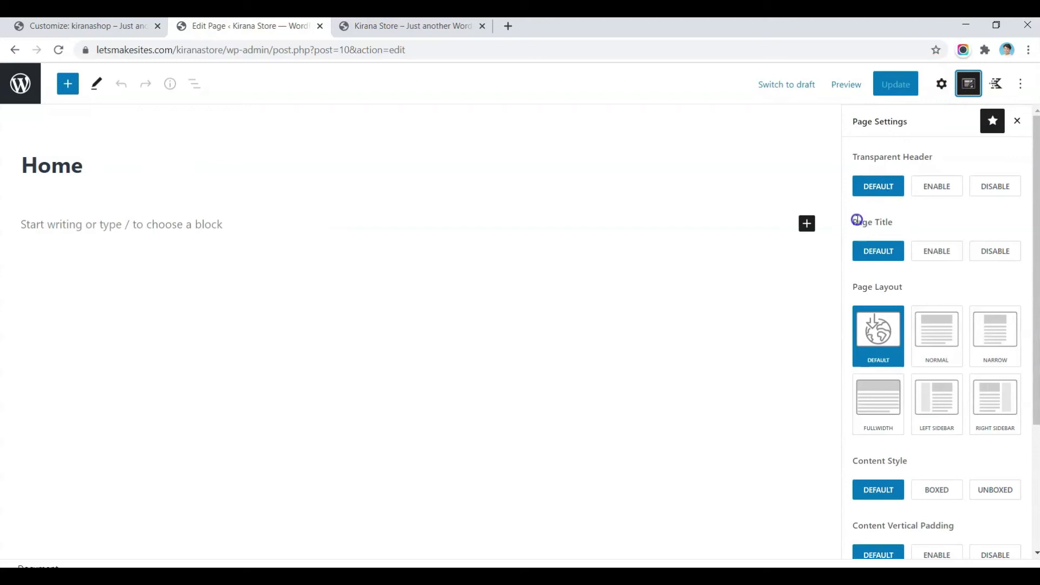
left_click(993, 252)
scroll(969, 244, "down", 3)
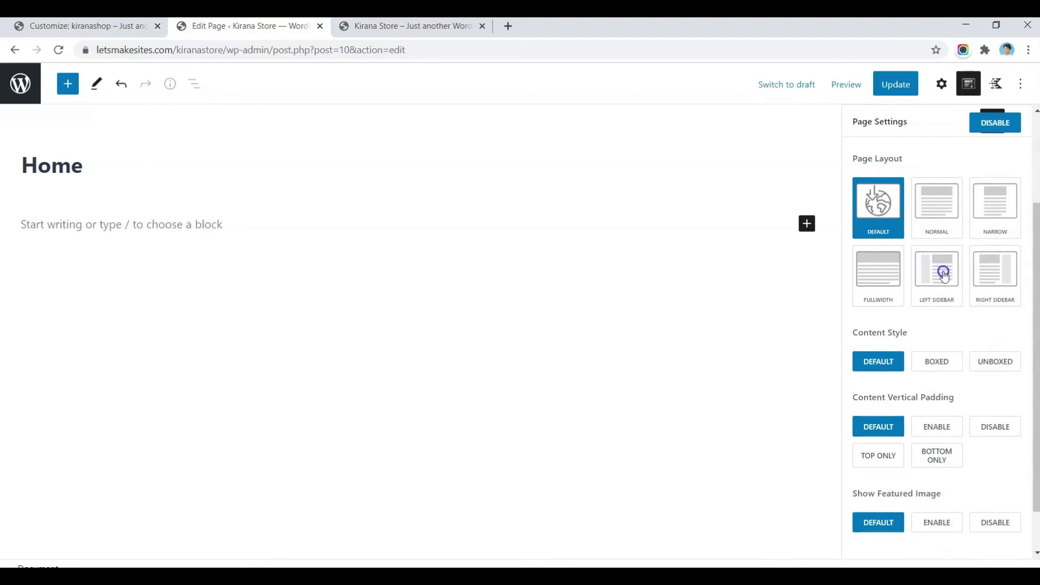
scroll(882, 345, "down", 1)
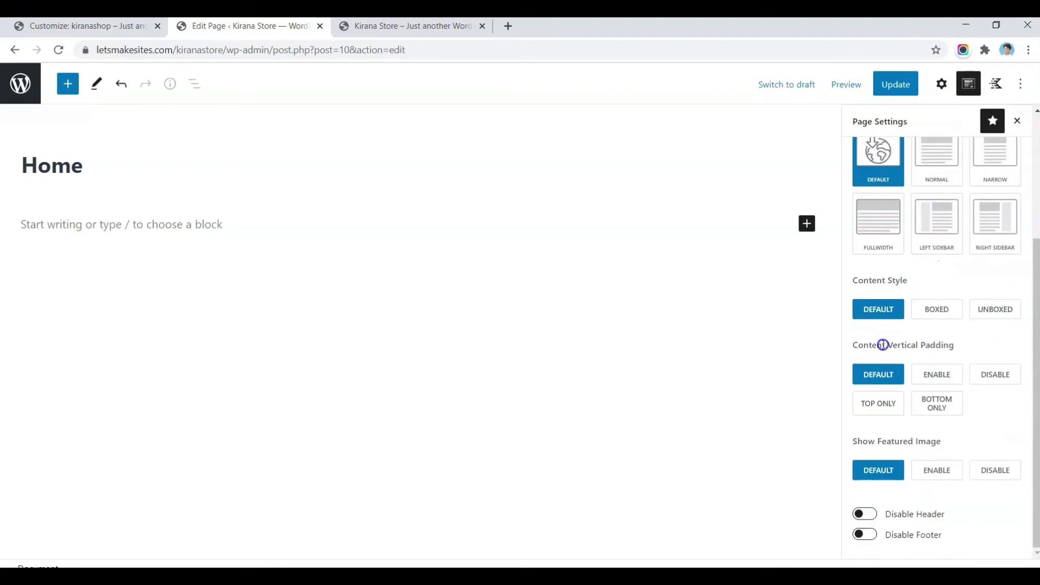
left_click(986, 376)
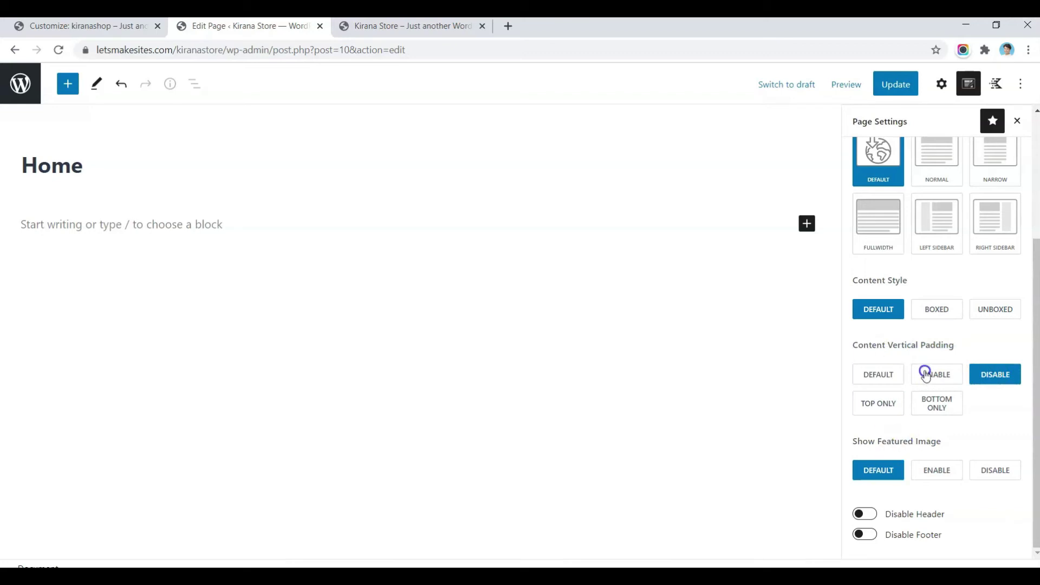
left_click(834, 405)
left_click(891, 89)
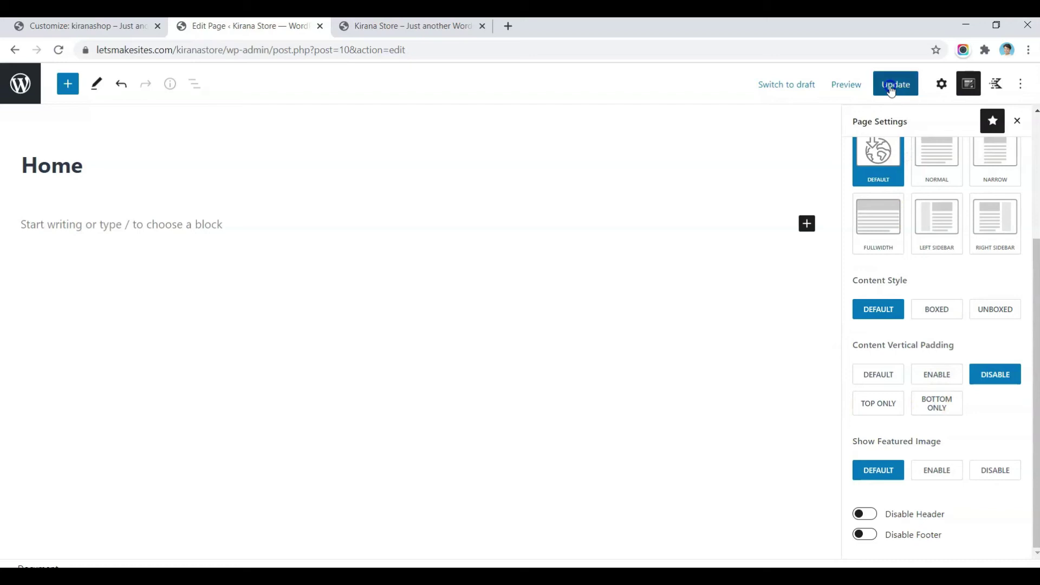
left_click(453, 30)
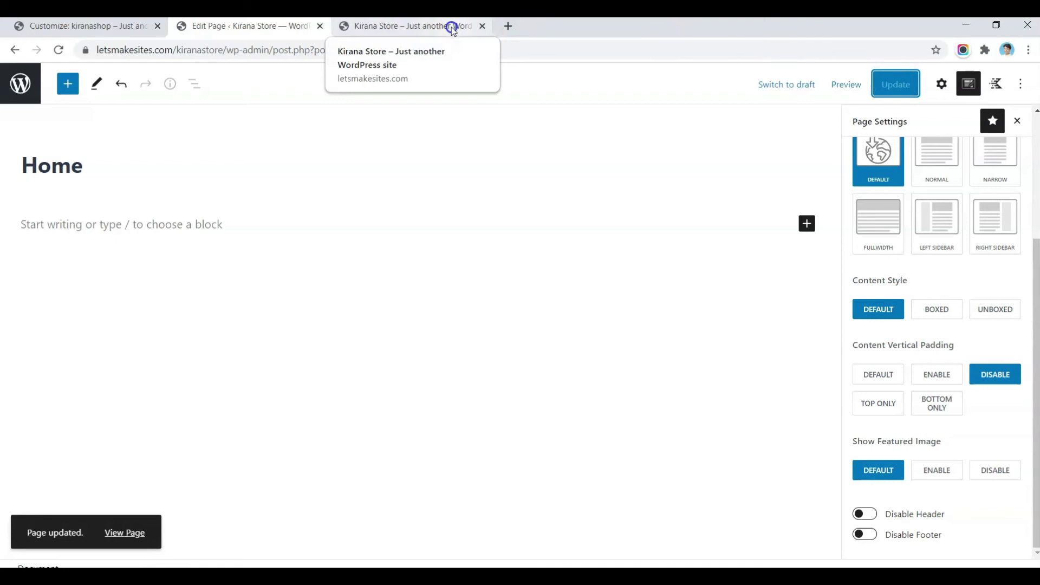
left_click(453, 27)
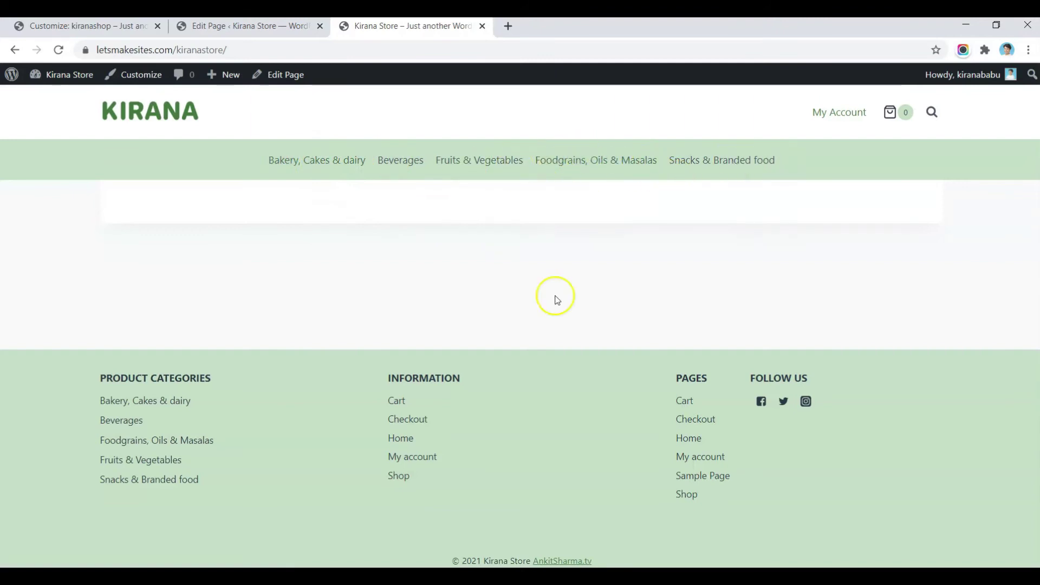
left_click(283, 28)
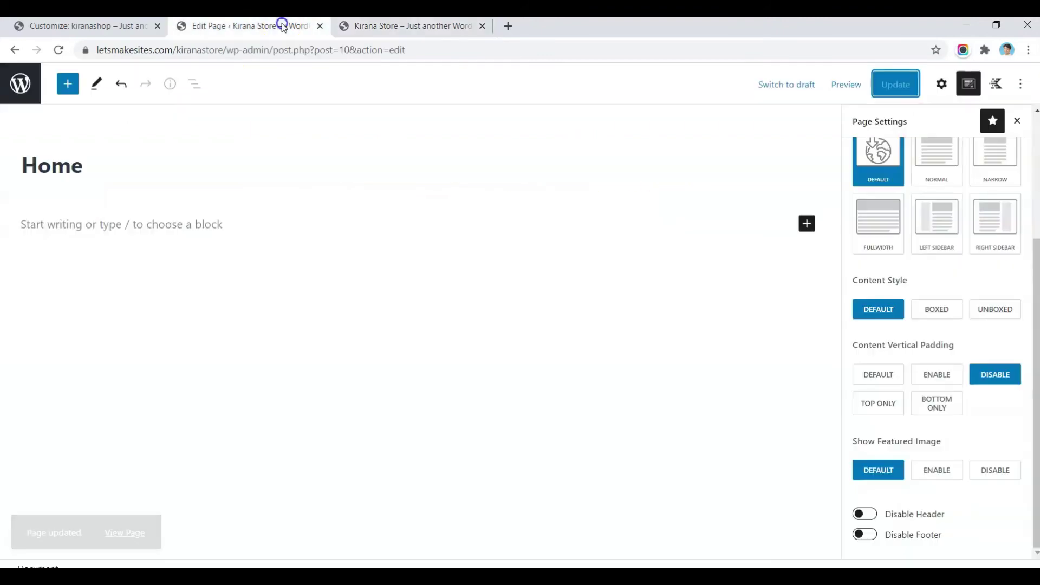
left_click(88, 226)
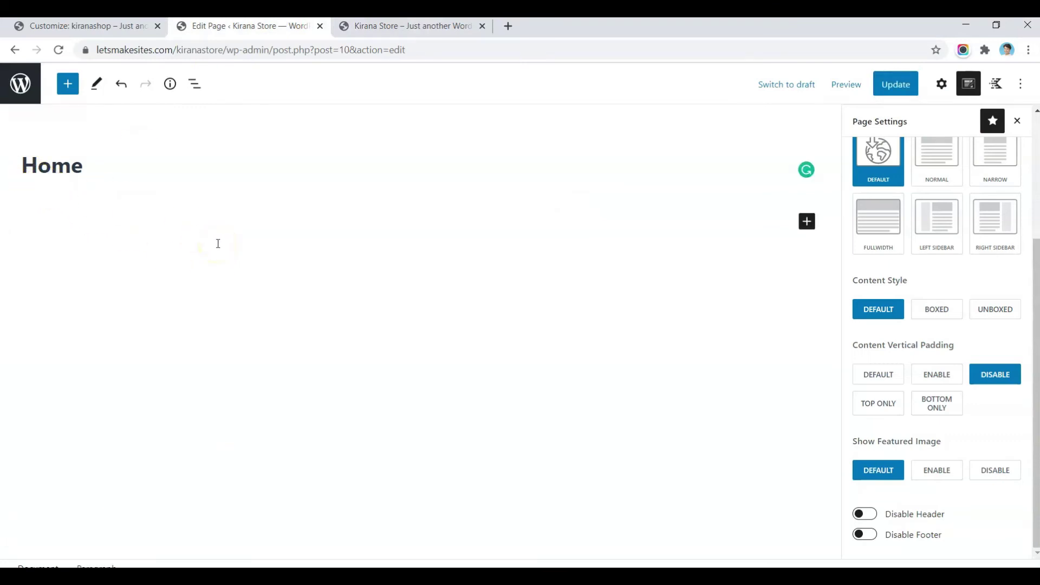
Step: Insert a full-width, single-column Row Layout block on the Home page
type("/")
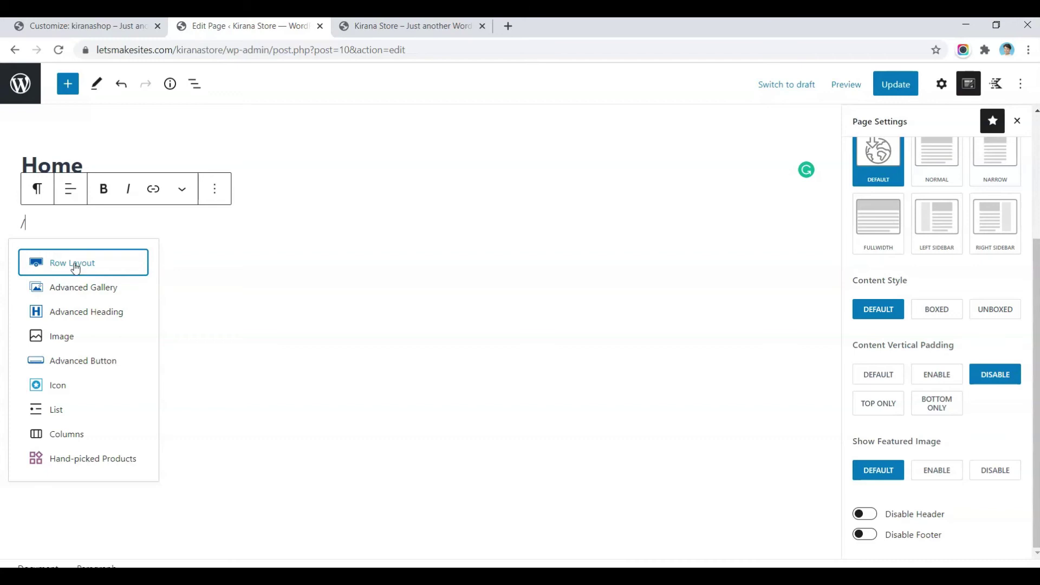
left_click(52, 266)
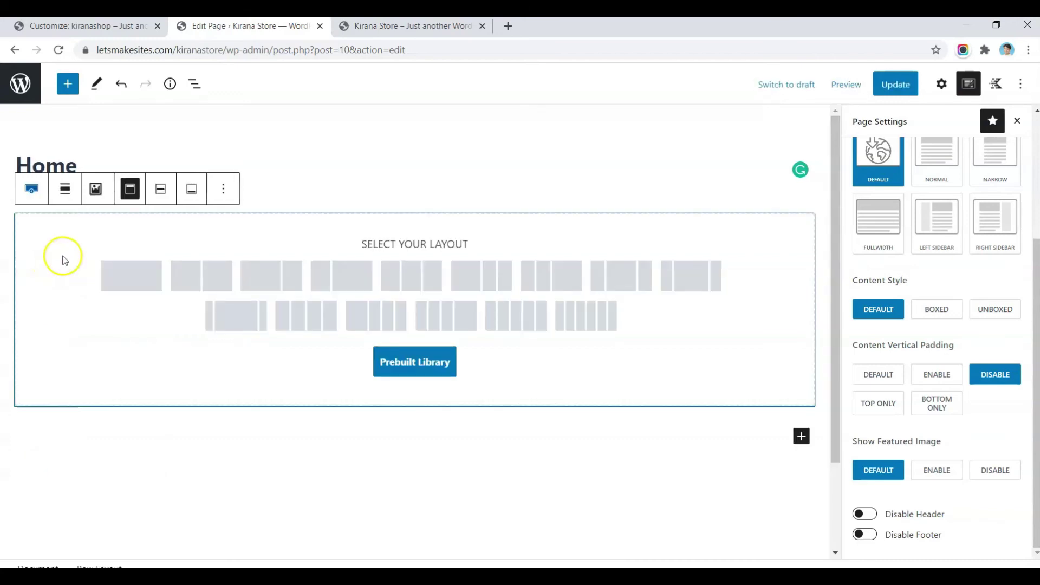
left_click(120, 275)
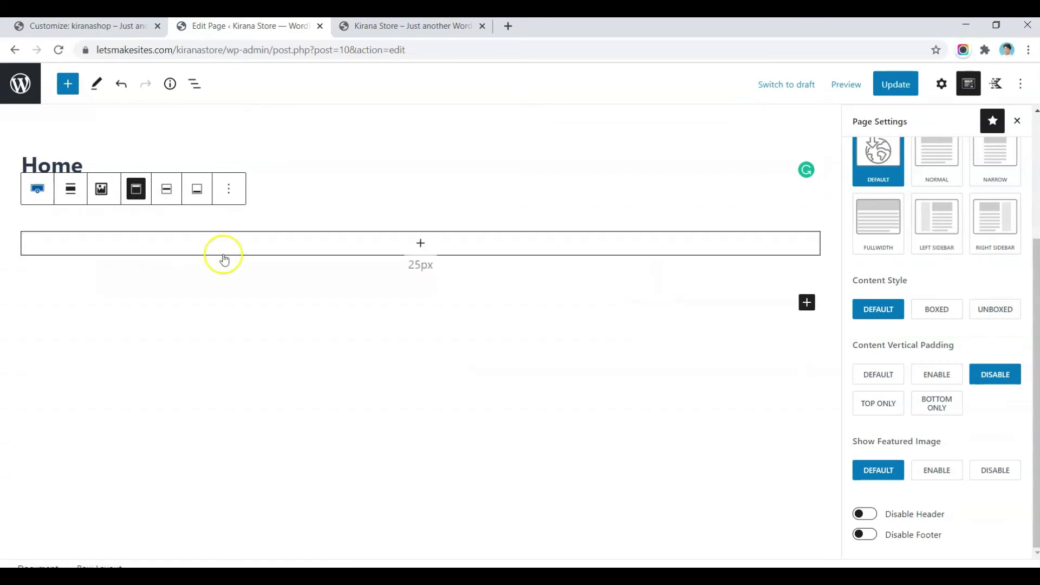
left_click(76, 200)
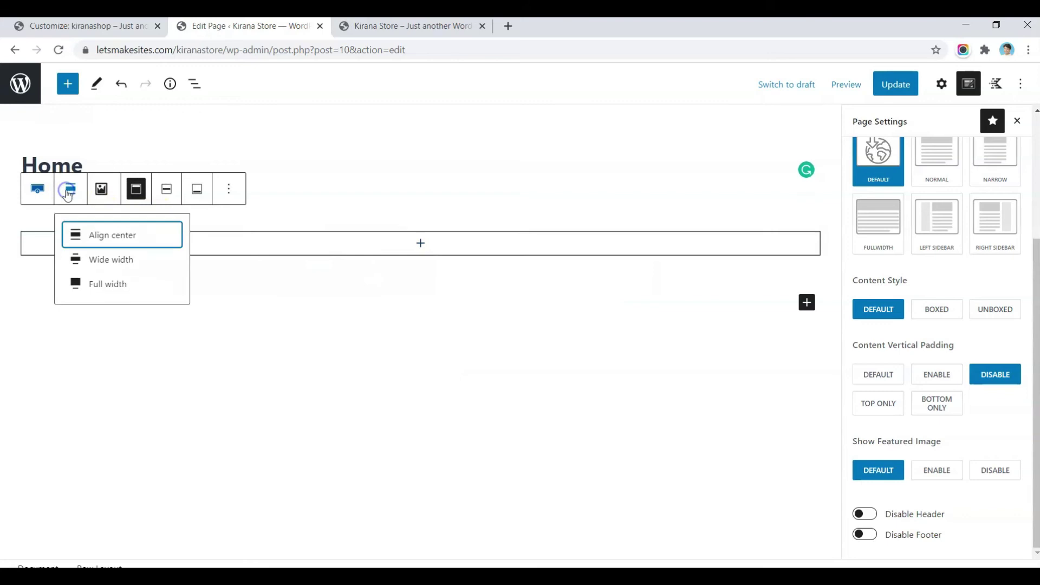
left_click(91, 286)
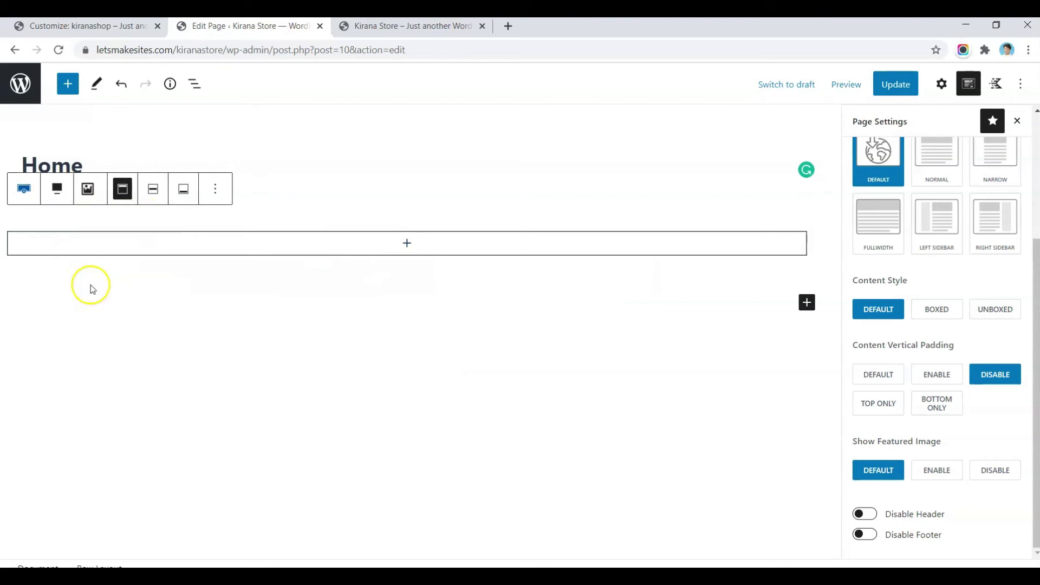
left_click(407, 244)
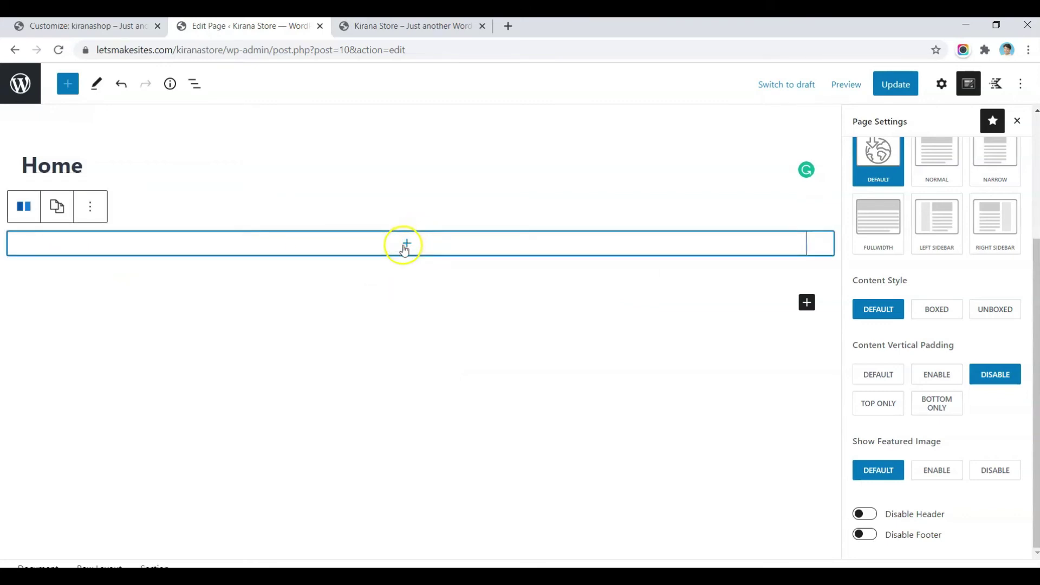
left_click(407, 245)
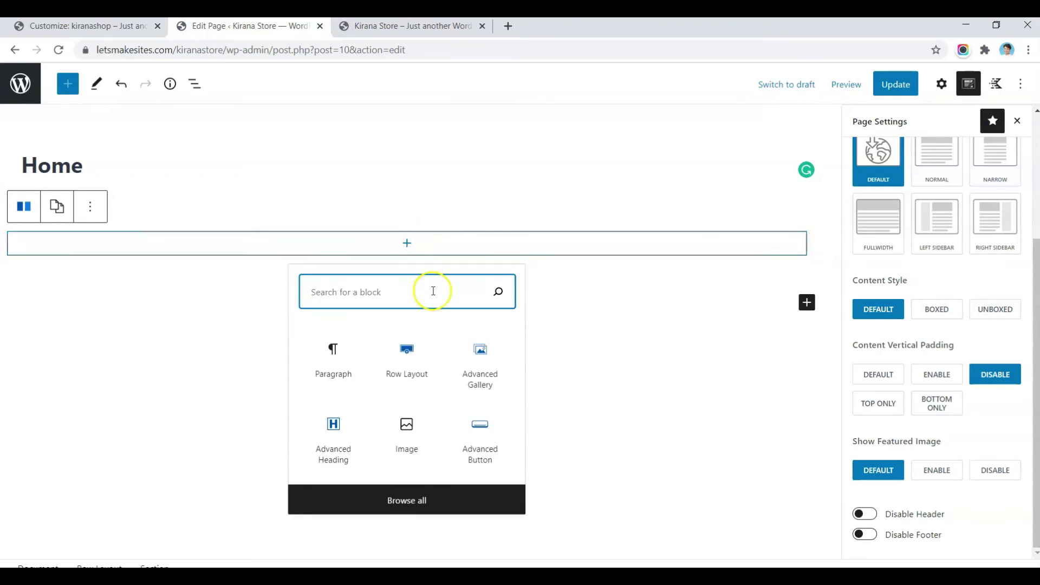
Step: Insert an Advanced Gallery containing the slider-2 and banner-1 images from the Media Library
left_click(480, 361)
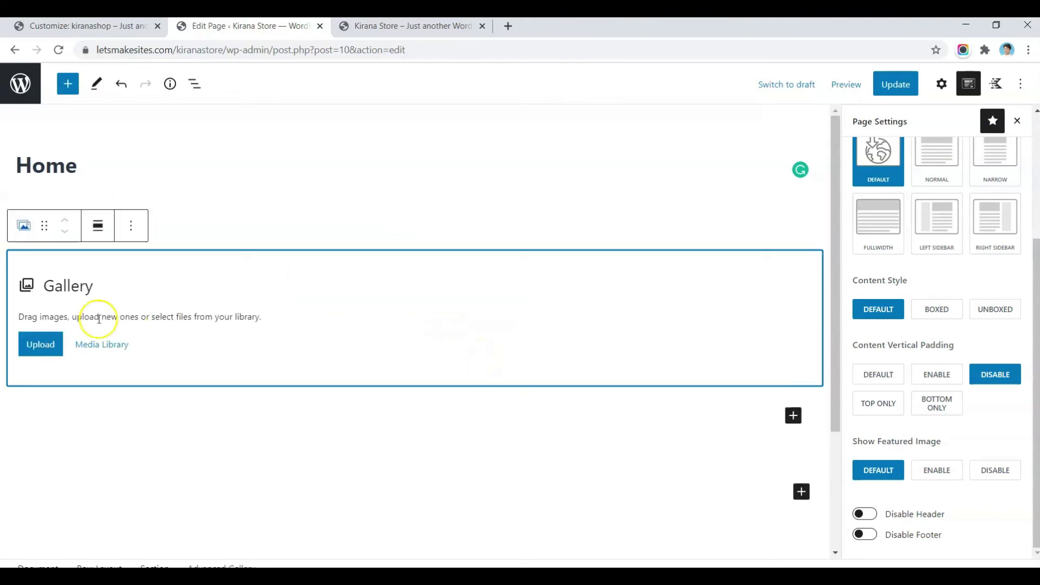
left_click(95, 350)
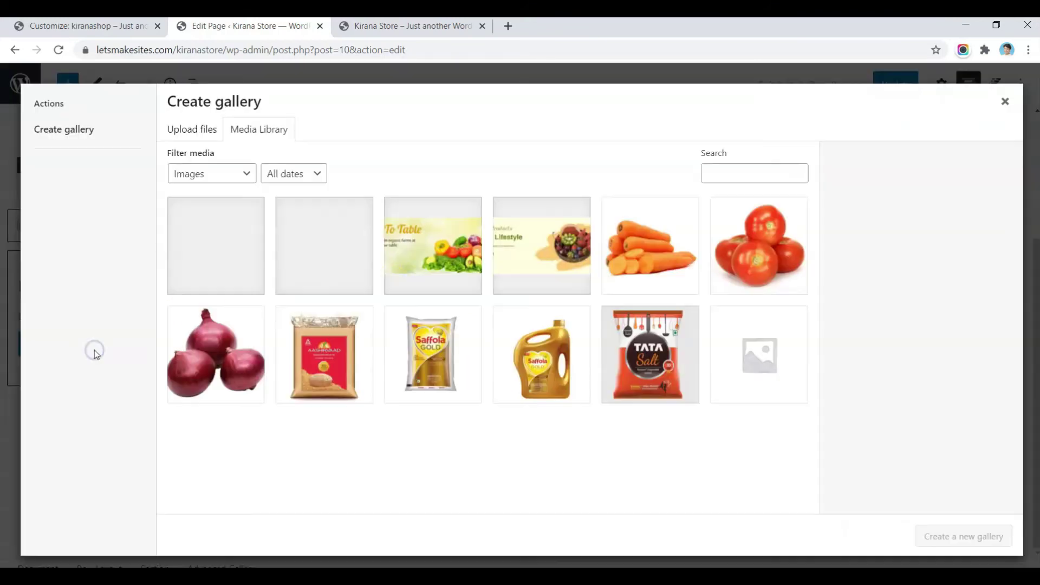
left_click(462, 265)
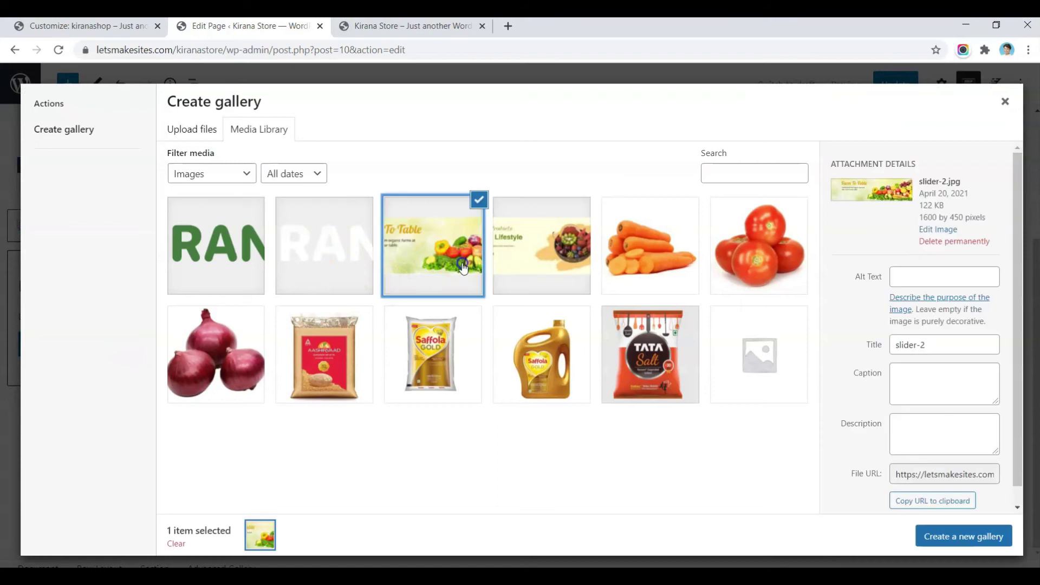
left_click(516, 256)
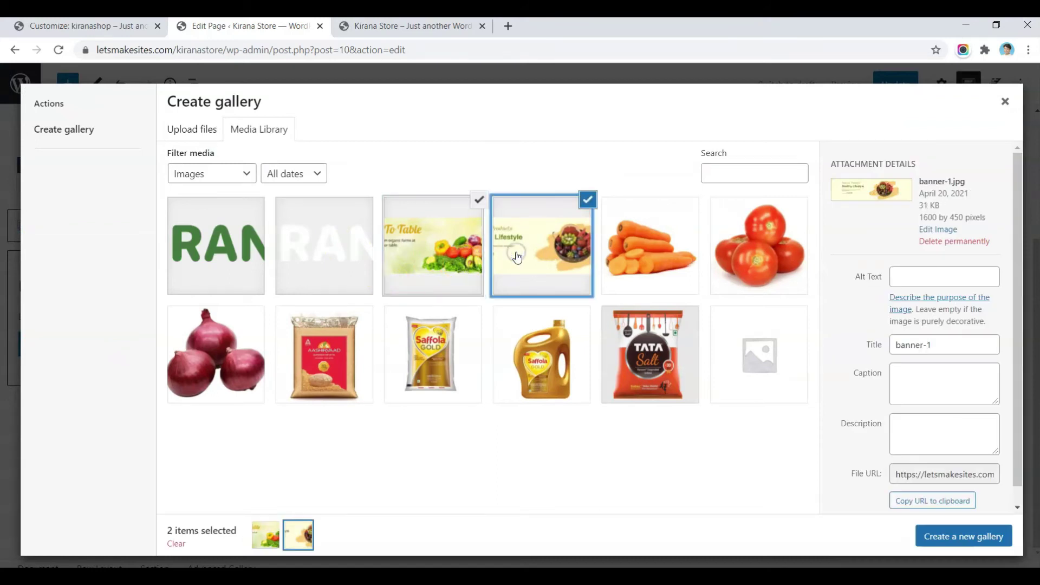
left_click(949, 538)
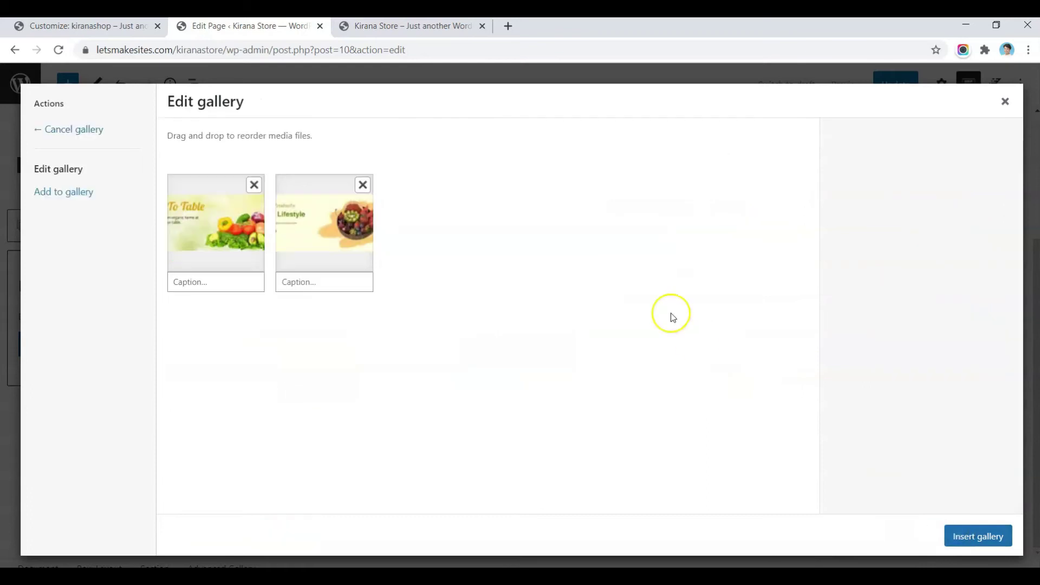
left_click(957, 537)
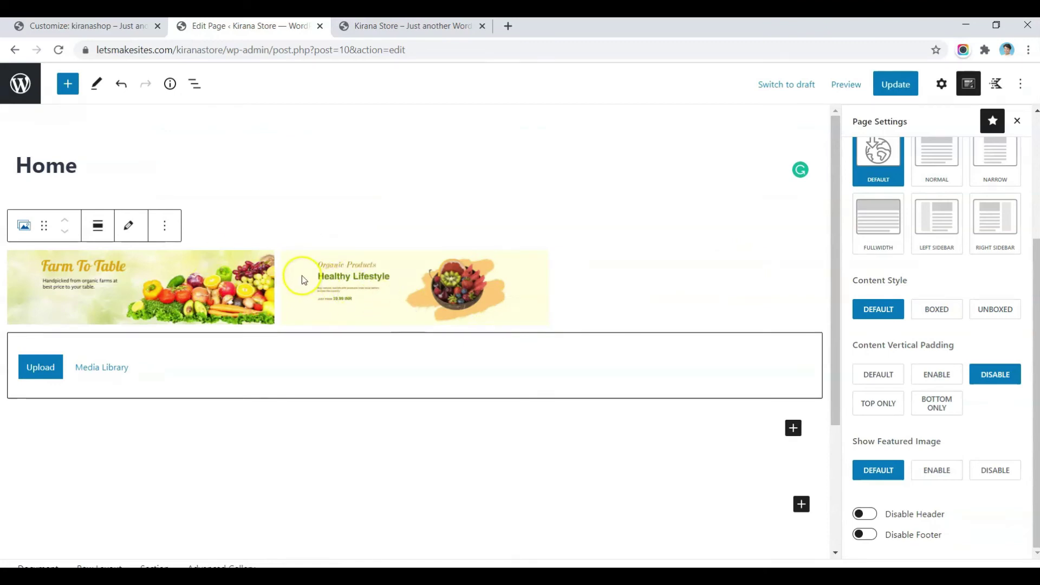
Step: Make the gallery a Landscape 4:1 slider using the full 1600x450 image size
scroll(928, 254, "up", 3)
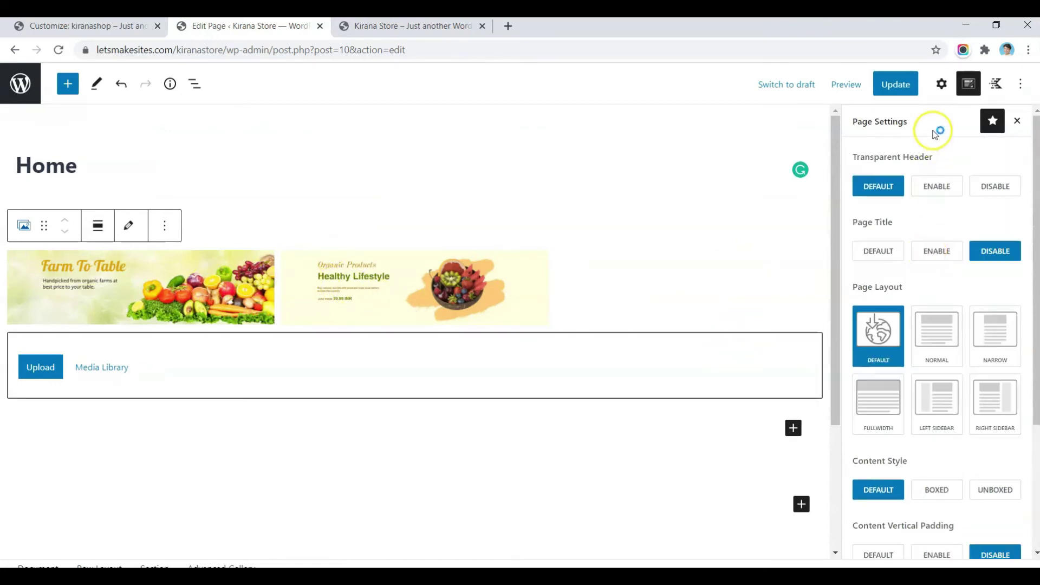
left_click(940, 85)
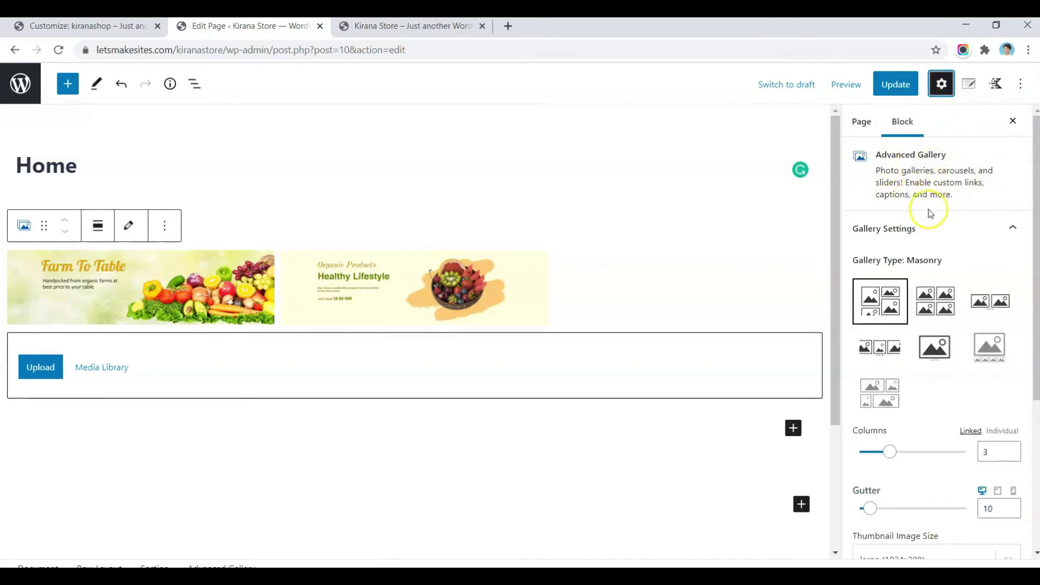
left_click(929, 351)
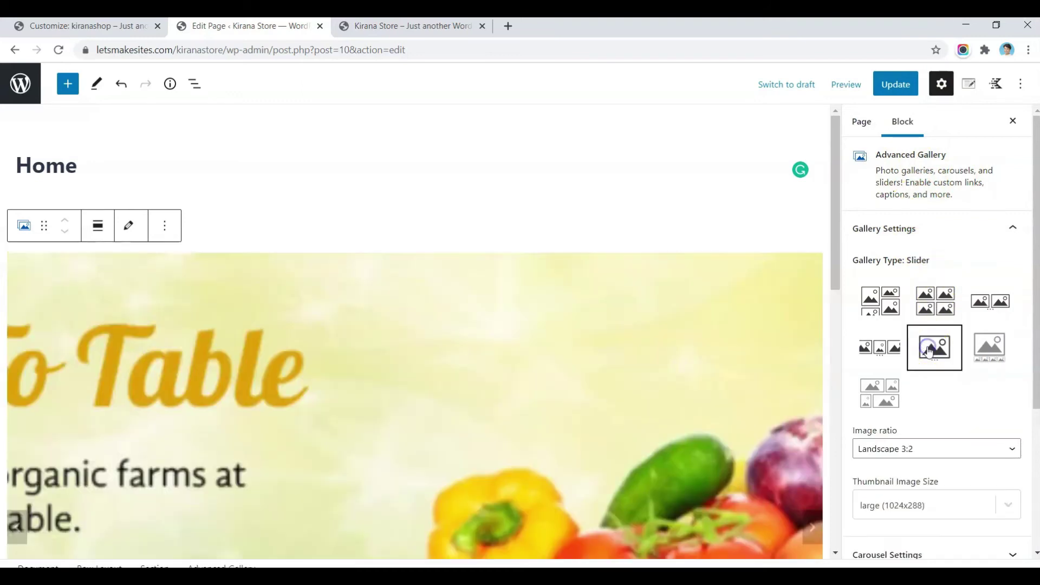
scroll(873, 413, "down", 2)
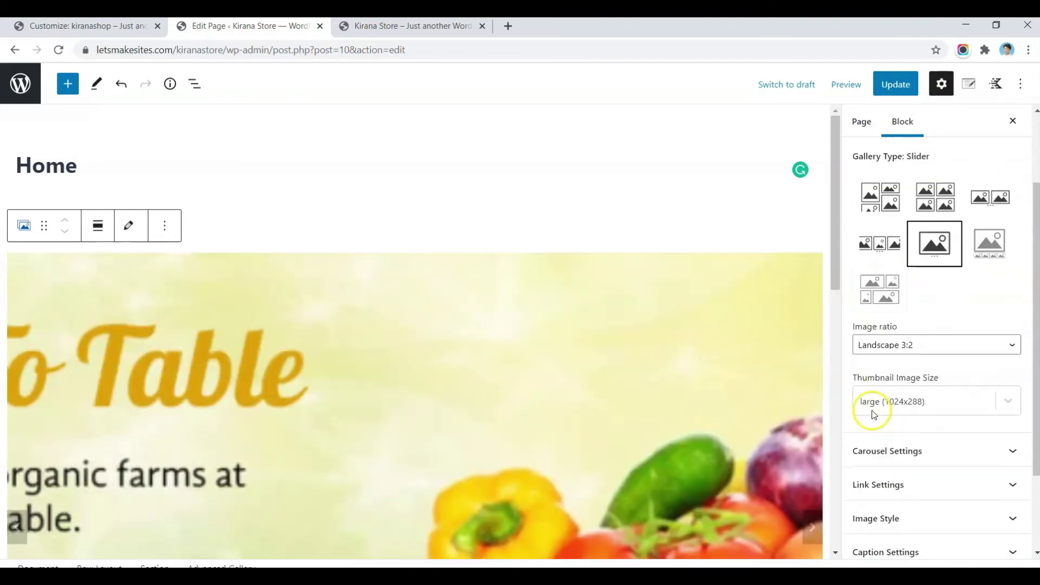
left_click(905, 336)
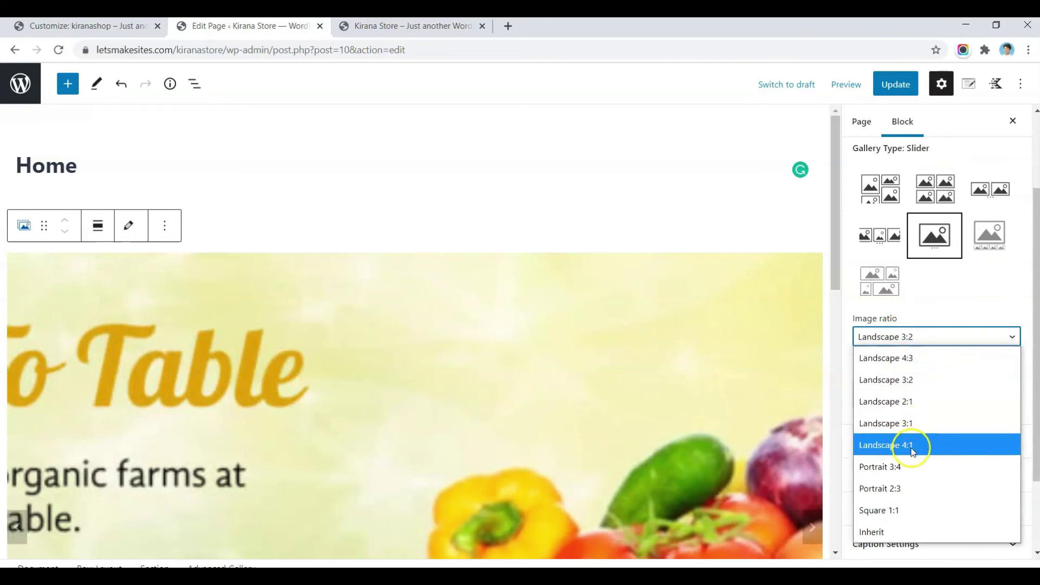
left_click(913, 453)
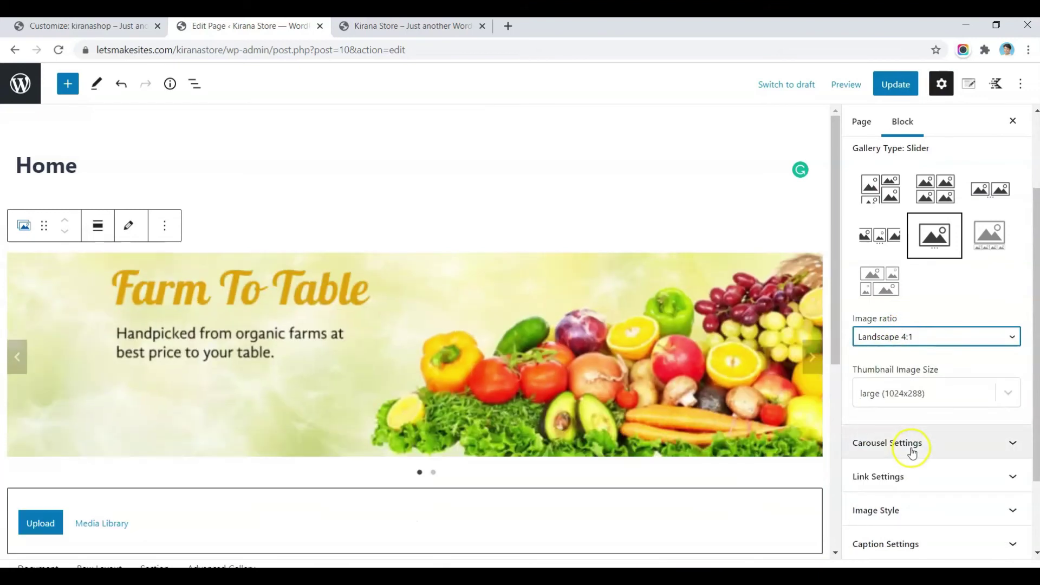
left_click(878, 398)
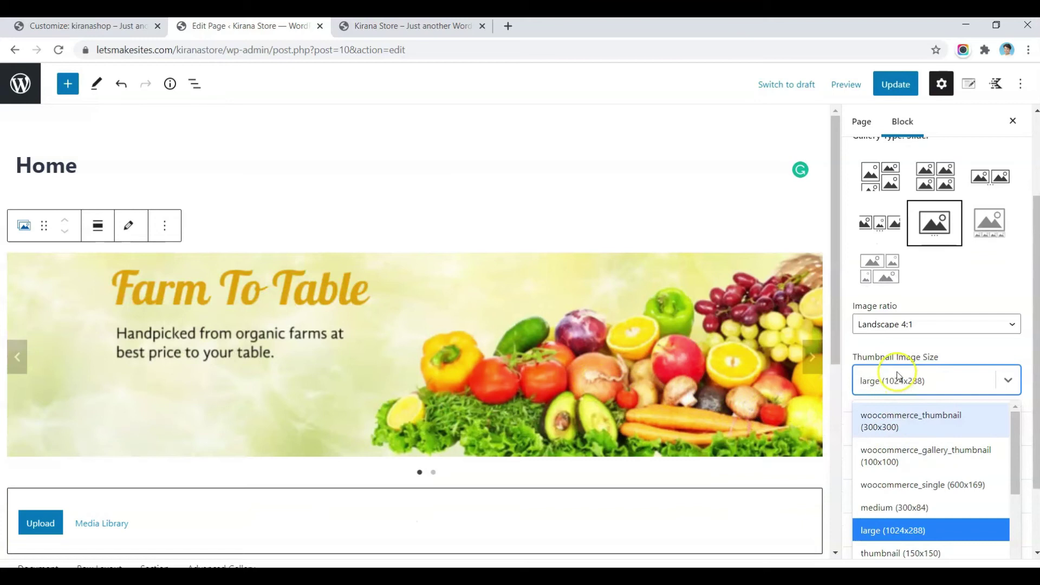
scroll(897, 376, "down", 2)
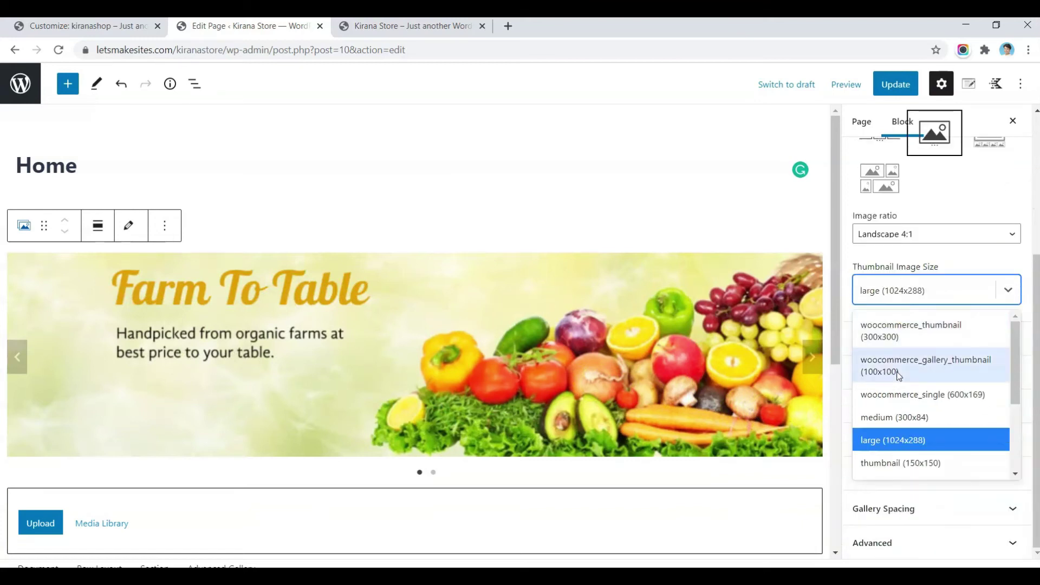
scroll(893, 411, "down", 3)
left_click(876, 467)
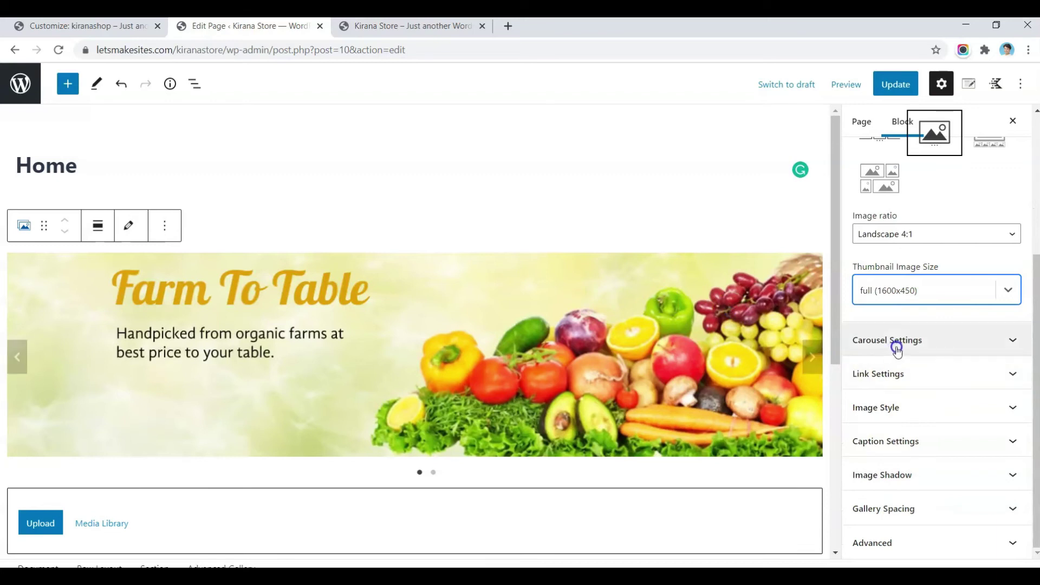
Step: Turn on carousel autoplay for the banner slider
left_click(938, 345)
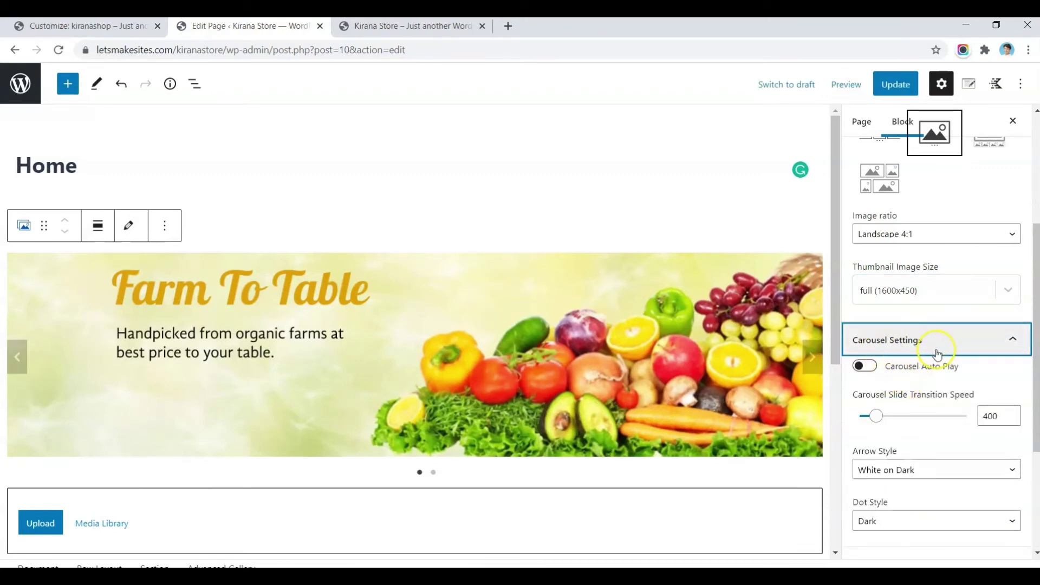
right_click(876, 373)
key("Escape")
left_click(865, 365)
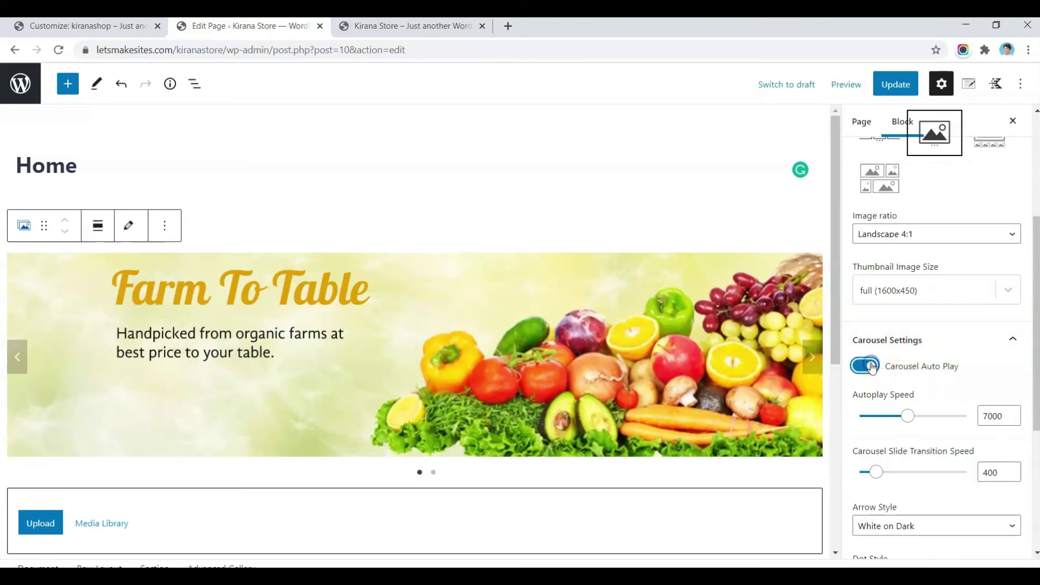
scroll(915, 398, "down", 2)
scroll(915, 379, "down", 2)
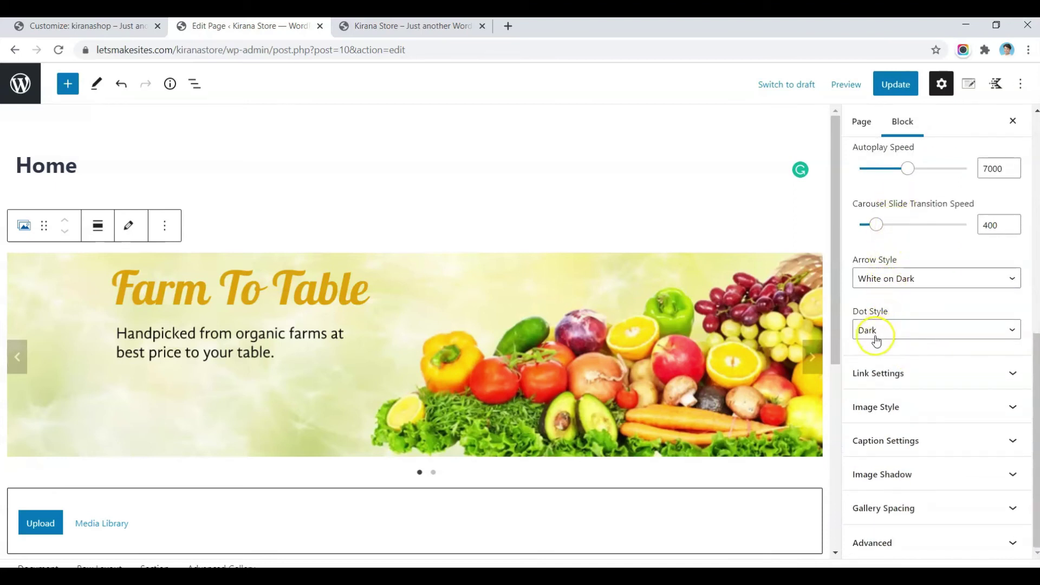
Step: Set the slides' Link To option to Custom and select the Farm To Table slide
left_click(878, 372)
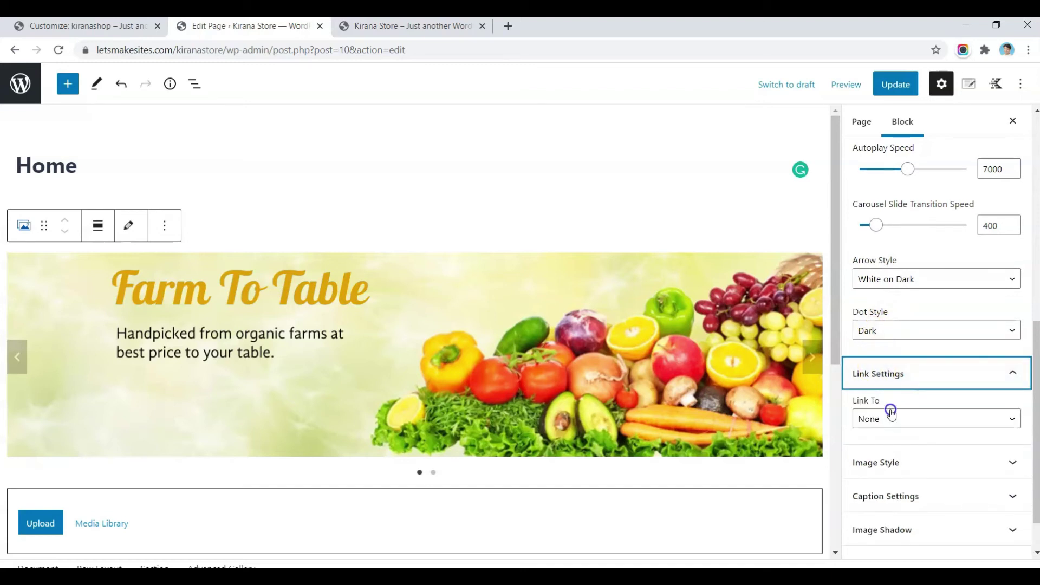
left_click(891, 413)
left_click(877, 488)
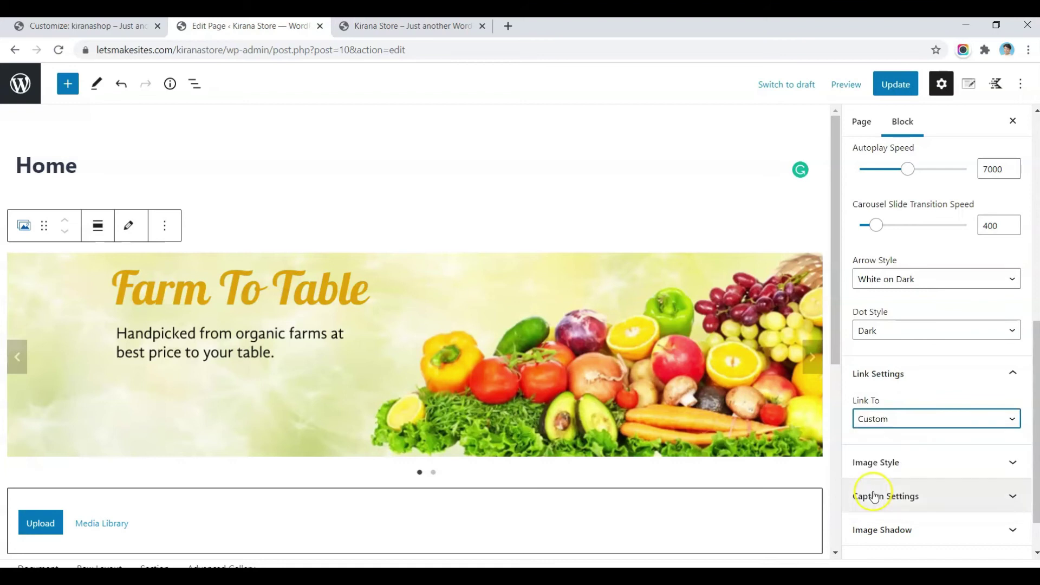
left_click(502, 329)
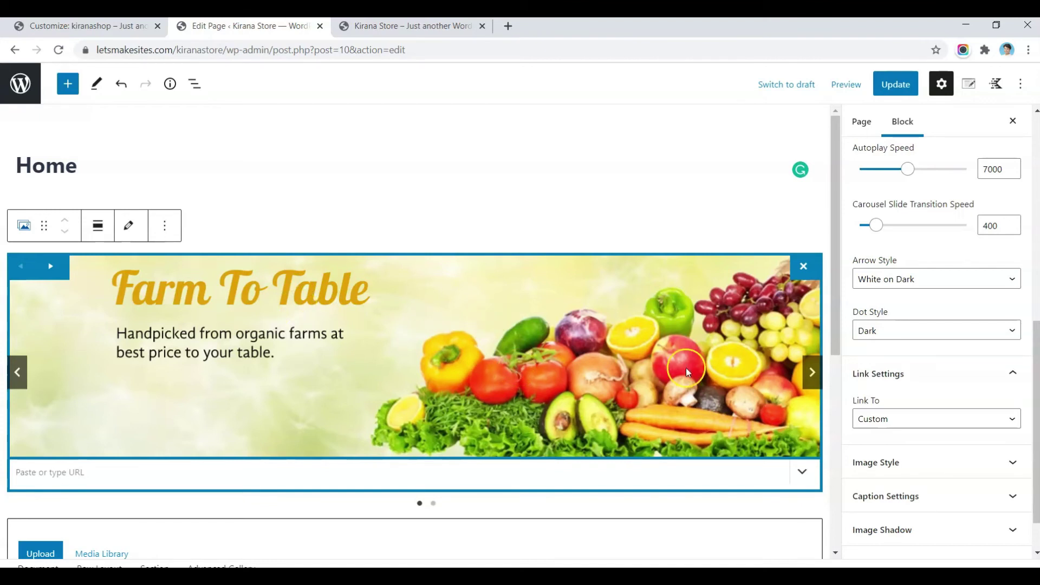
left_click(812, 372)
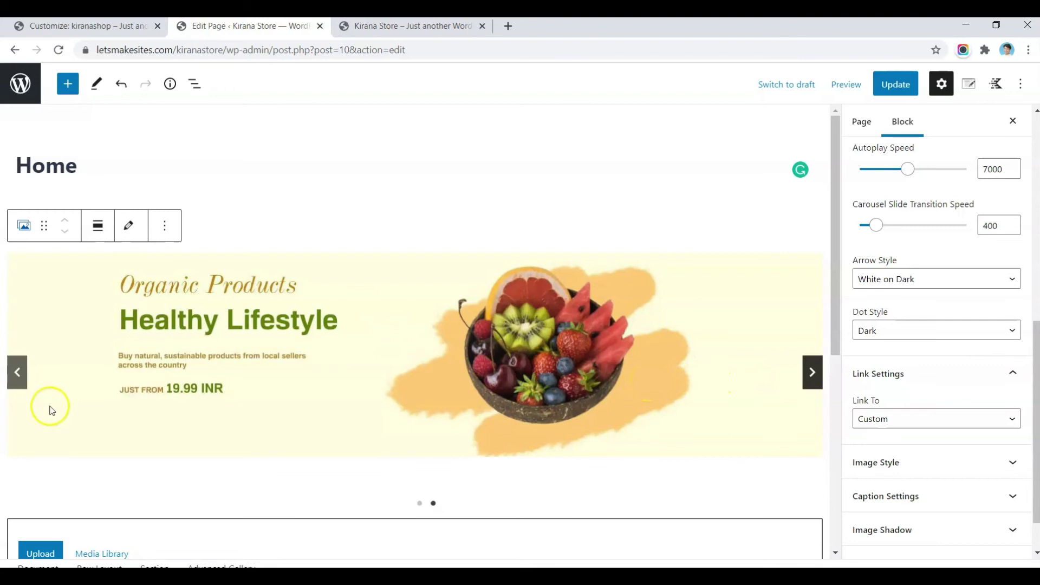
left_click(28, 376)
left_click(239, 323)
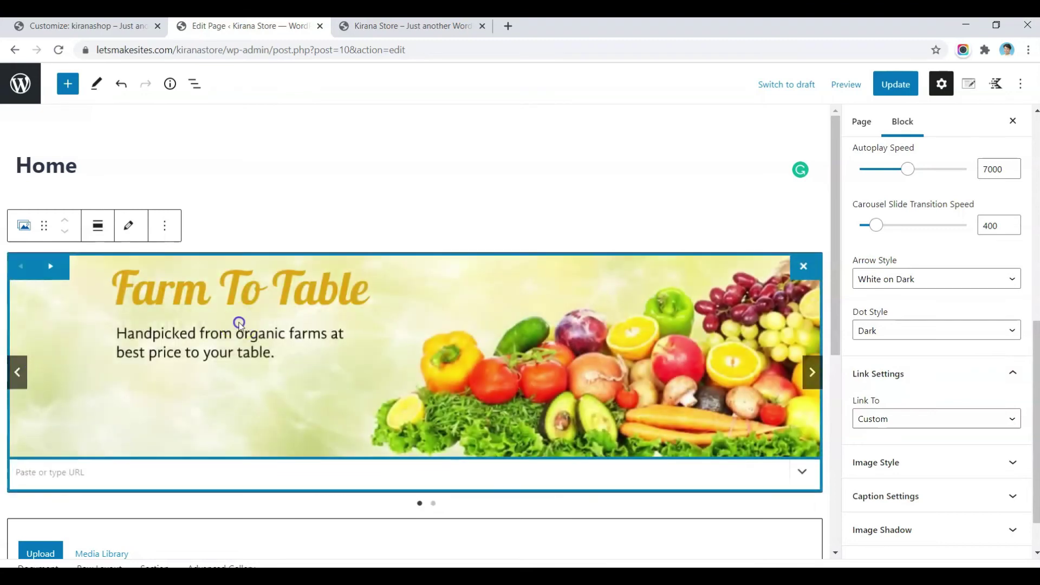
Step: Link the Farm To Table slide to the Fruits & Vegetables category URL copied from the storefront
left_click(363, 27)
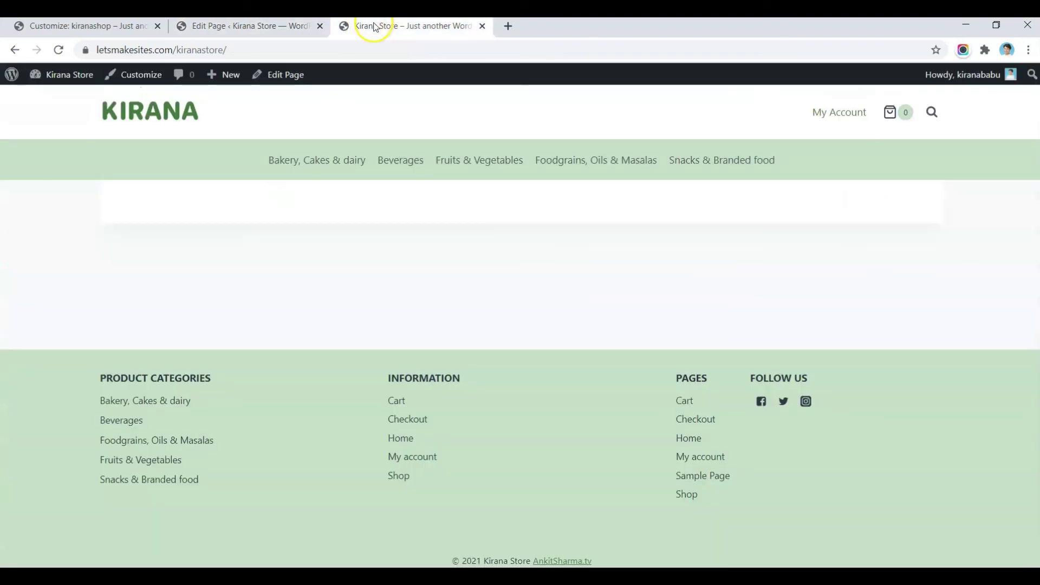
right_click(477, 167)
left_click(509, 245)
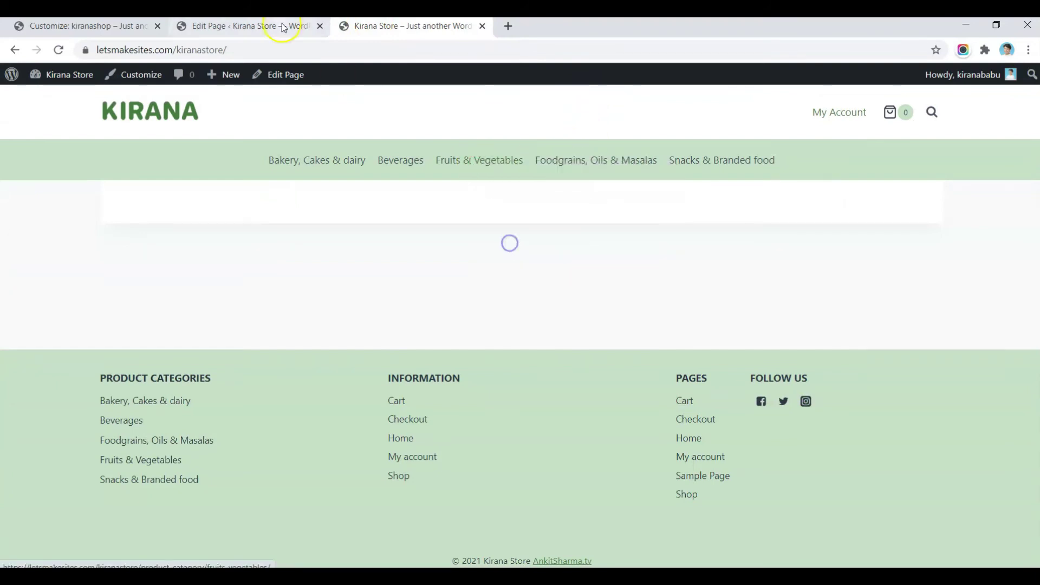
left_click(282, 27)
left_click(178, 472)
key("ctrl+v")
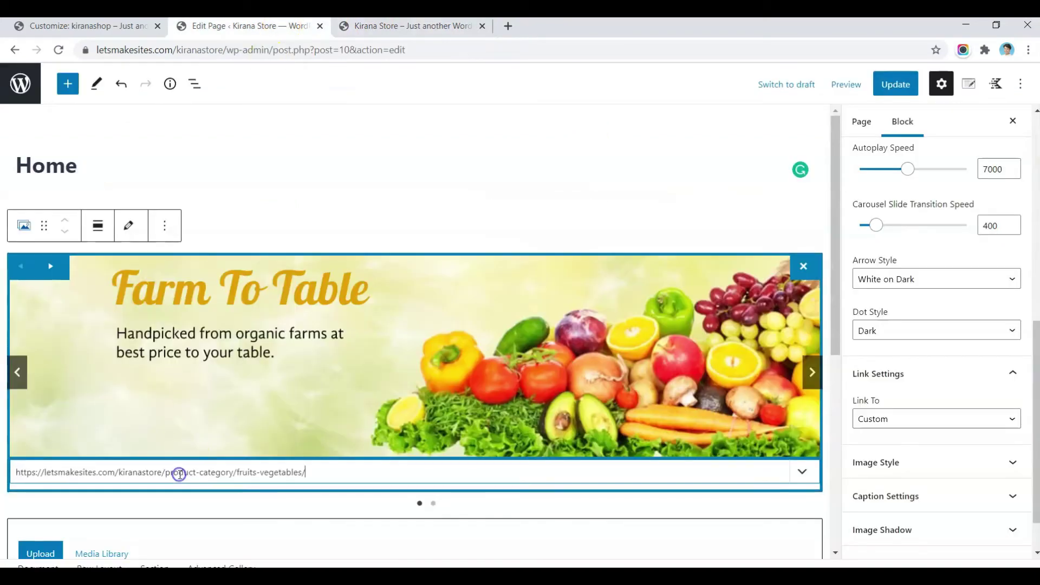
Step: Link the Healthy Lifestyle slide to the store's home page URL
left_click(817, 378)
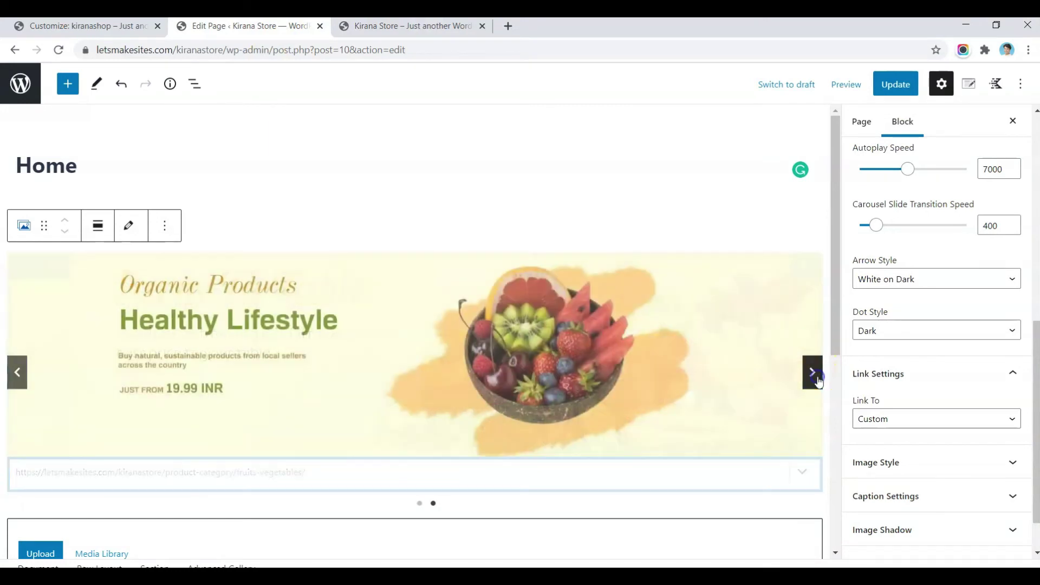
left_click(351, 355)
left_click(154, 472)
key("ctrl+v")
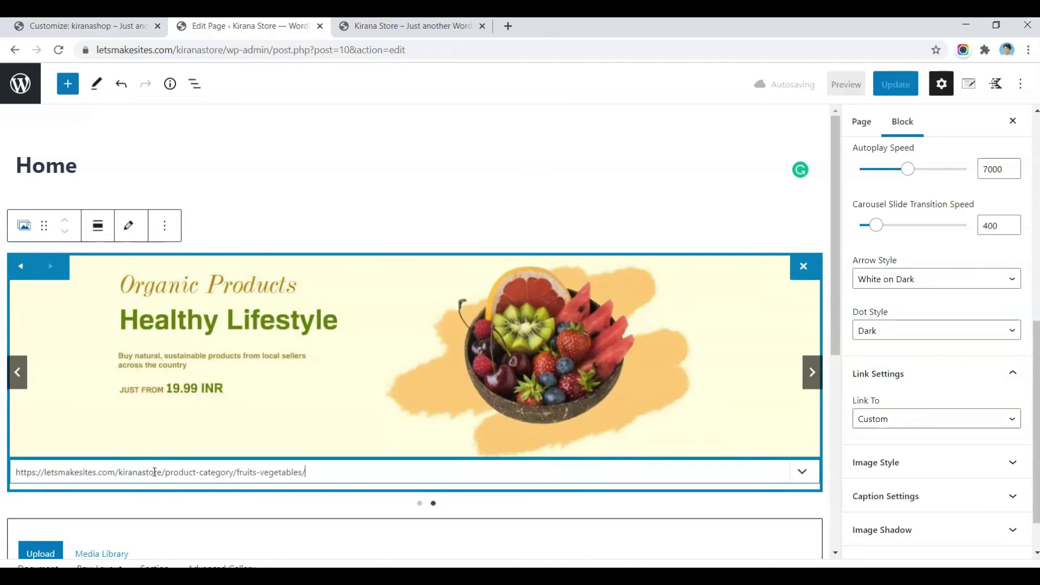
left_click(168, 473, "shift")
key("BackSpace")
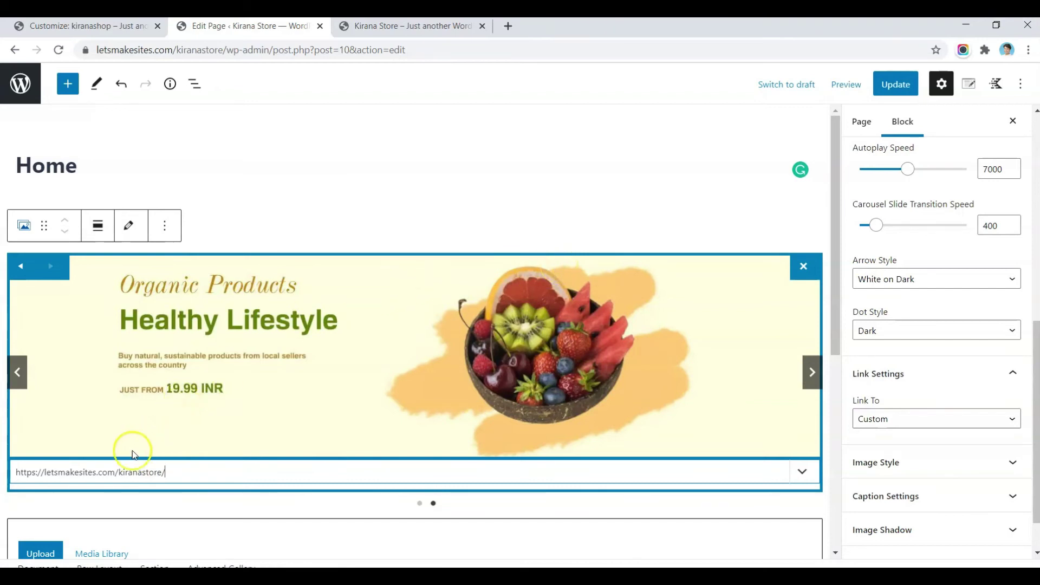
left_click(921, 462)
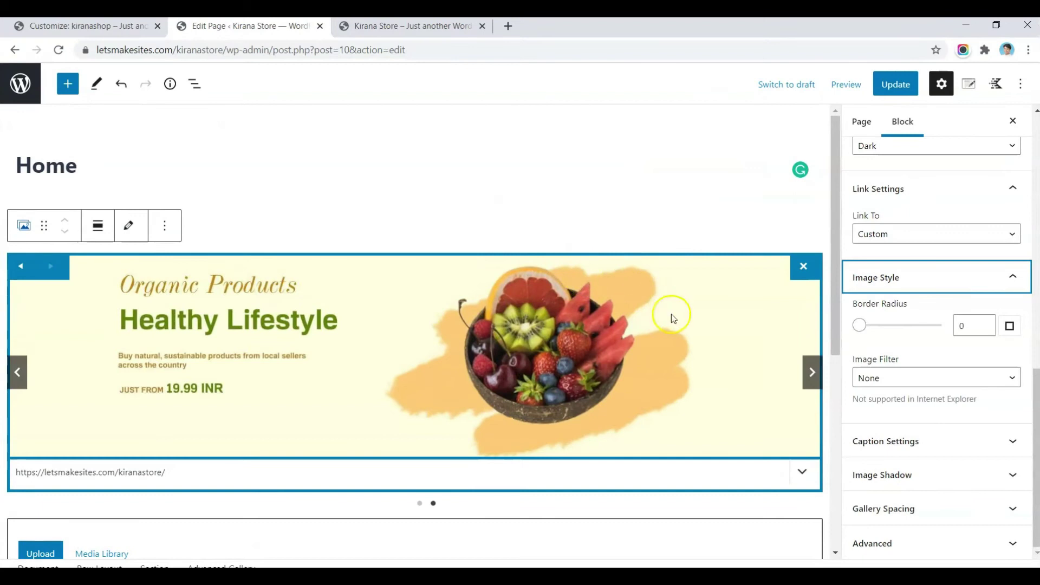
Step: Expand the slider's Caption, Image Shadow and Gallery Spacing settings and update the Home page
left_click(918, 441)
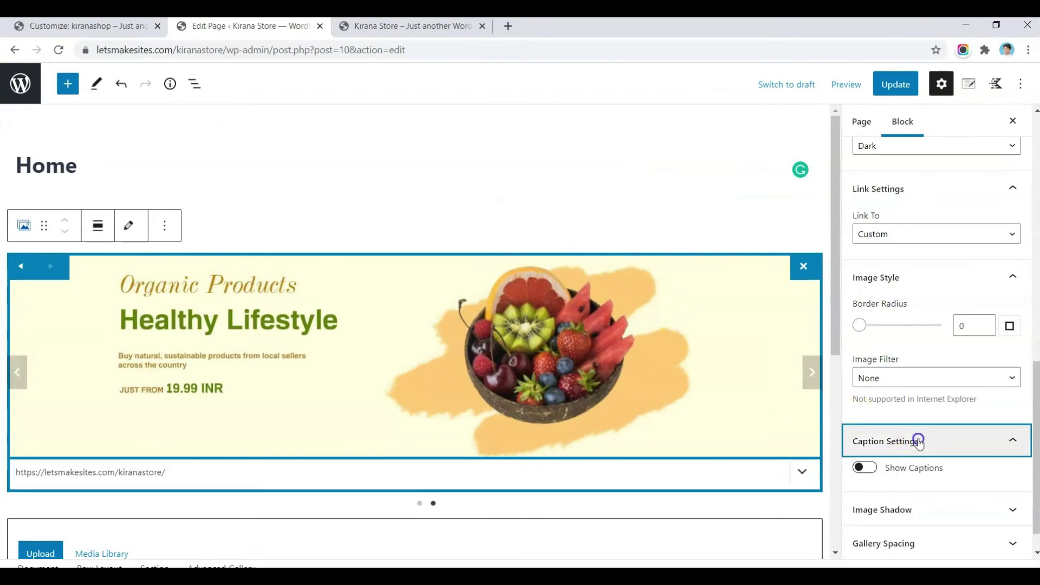
left_click(901, 475)
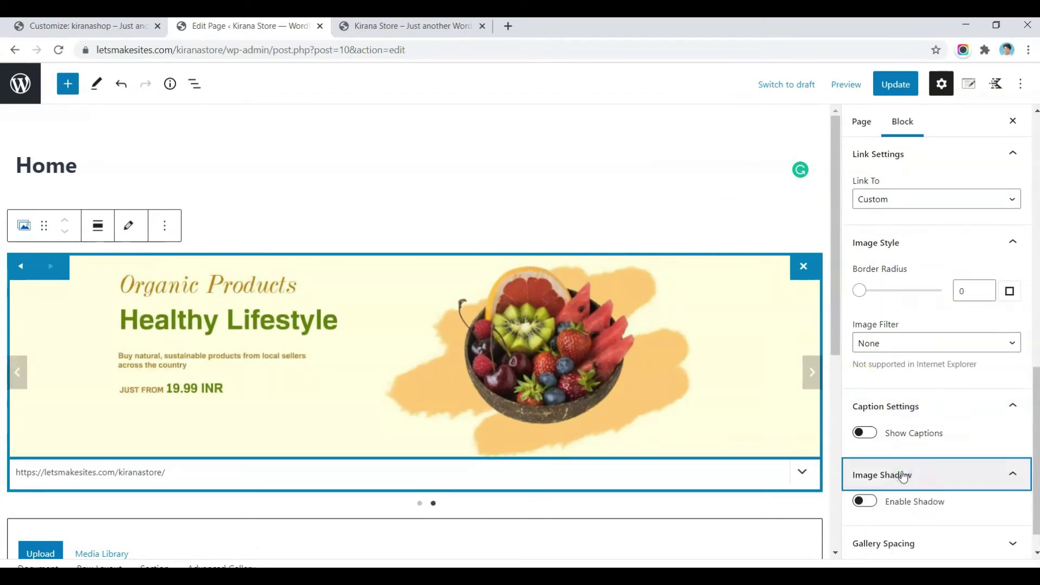
left_click(901, 509)
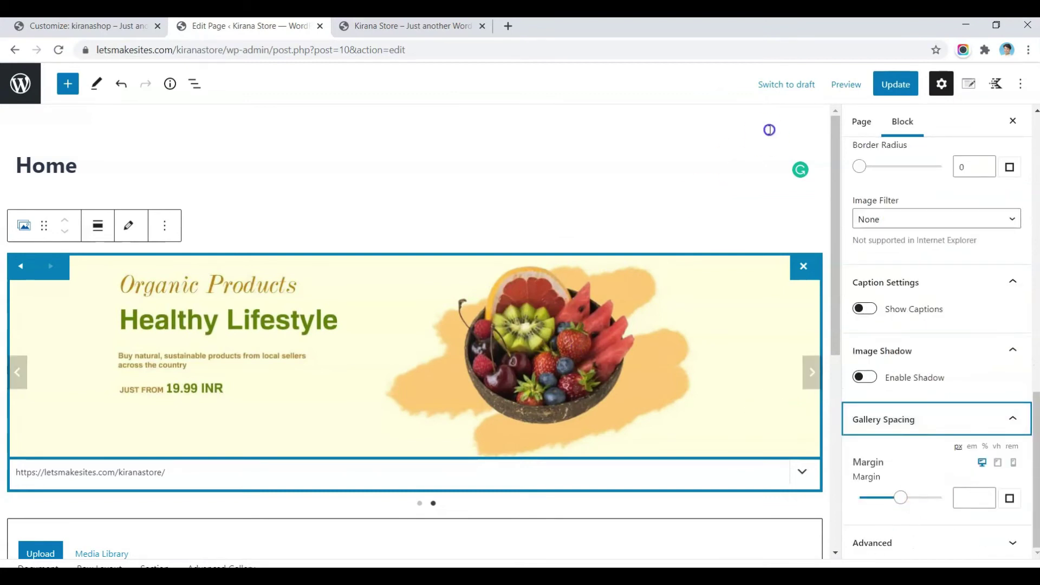
left_click(894, 84)
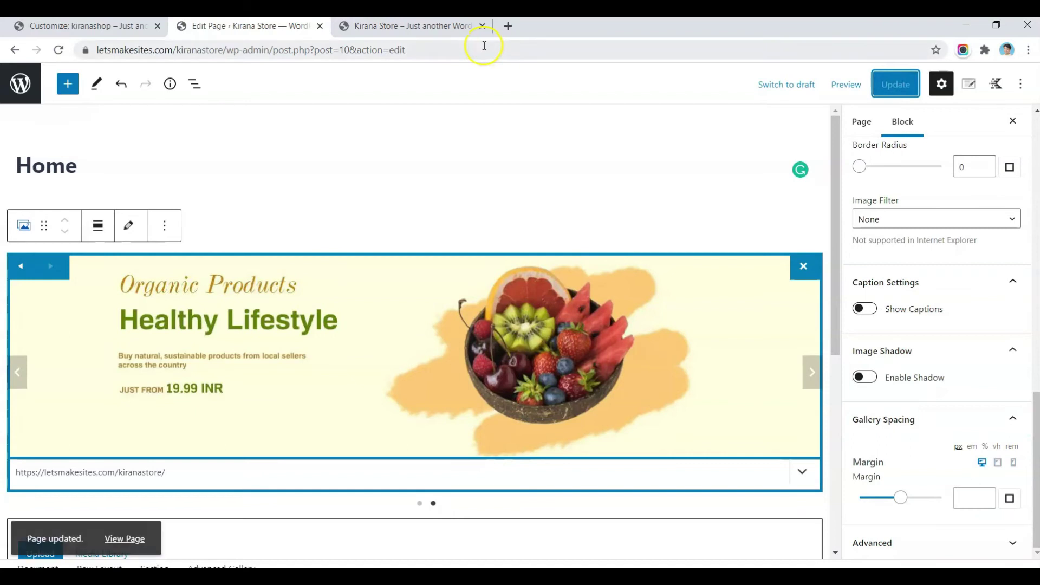
Step: Reload the live storefront to check the slider, then go back to the page editor
left_click(423, 31)
left_click(56, 50)
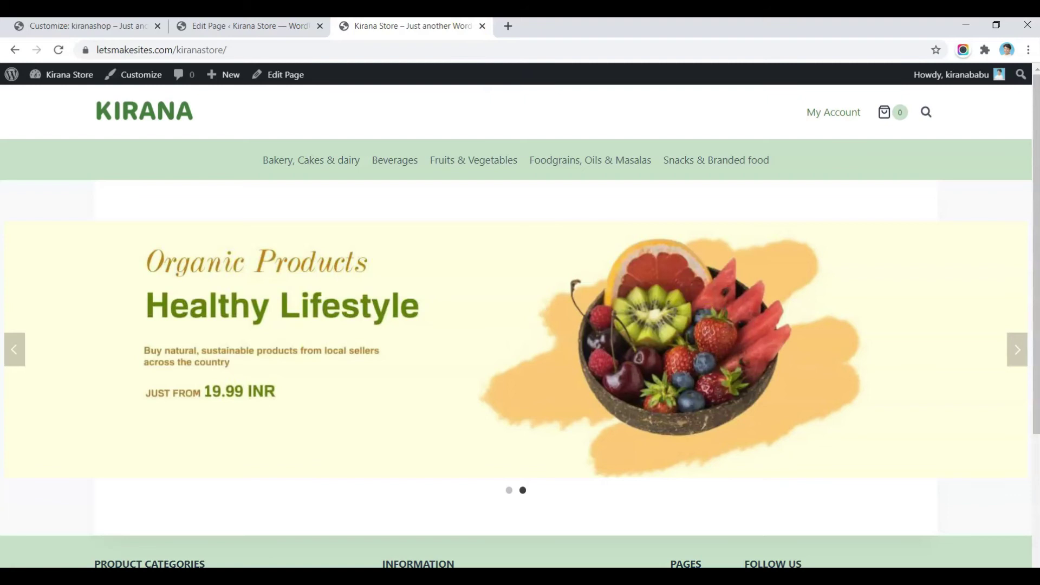
left_click(301, 23)
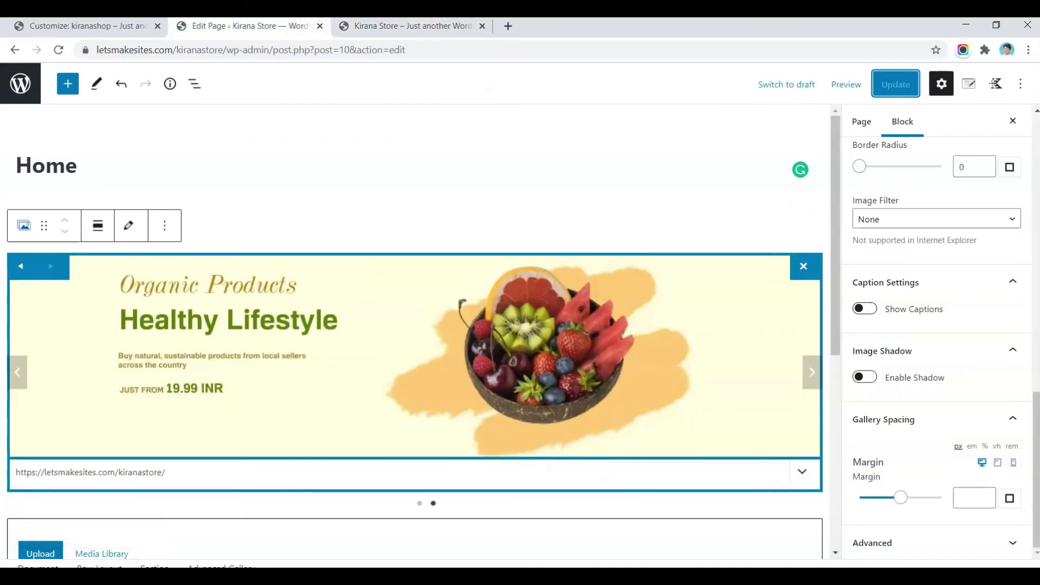
scroll(1005, 297, "up", 8)
Step: Change the slider's Autoplay Speed to 3000 and update the page
left_click(986, 253)
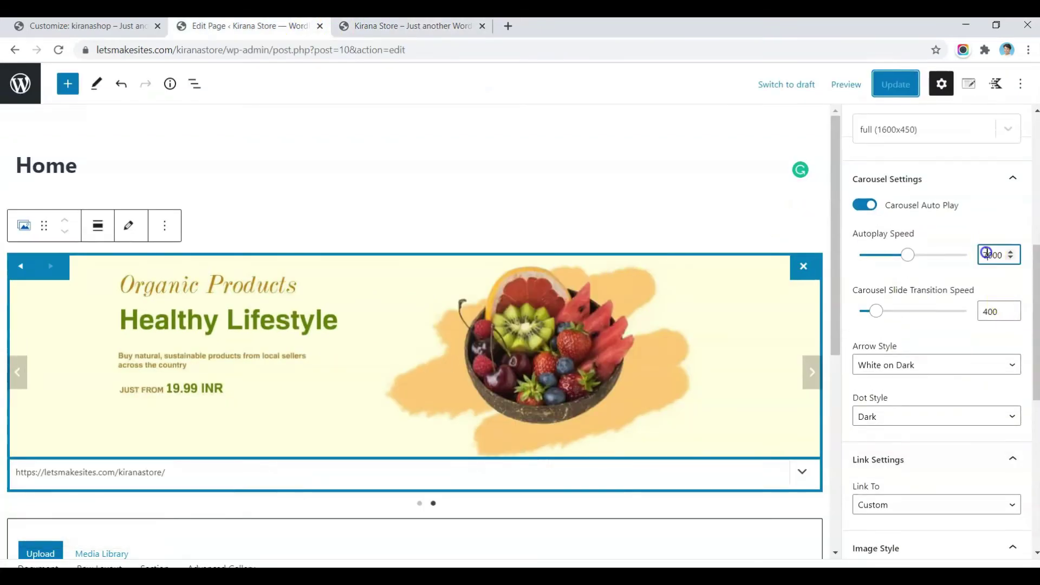
key("BackSpace")
type("3")
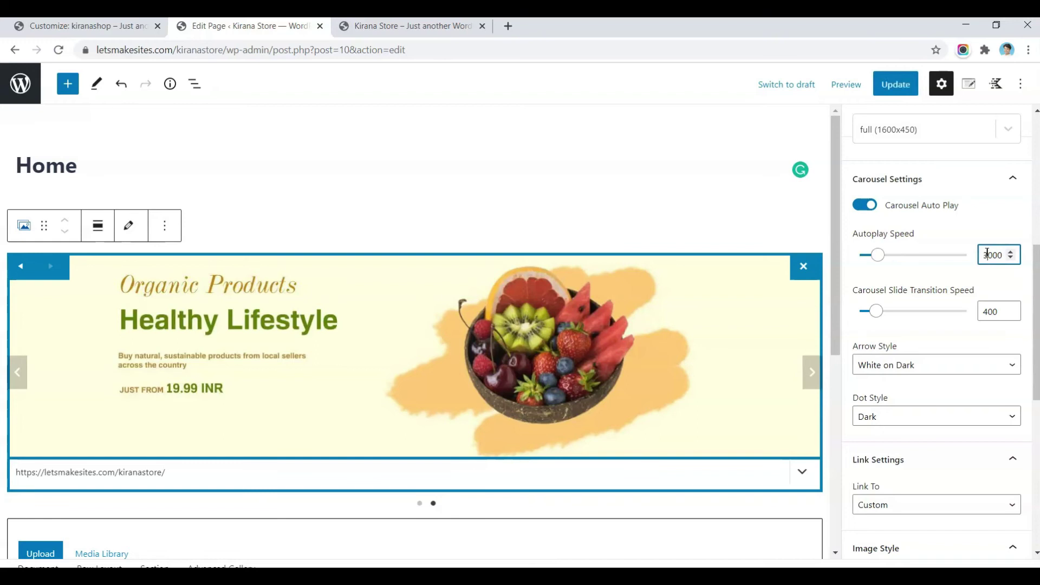
left_click(889, 76)
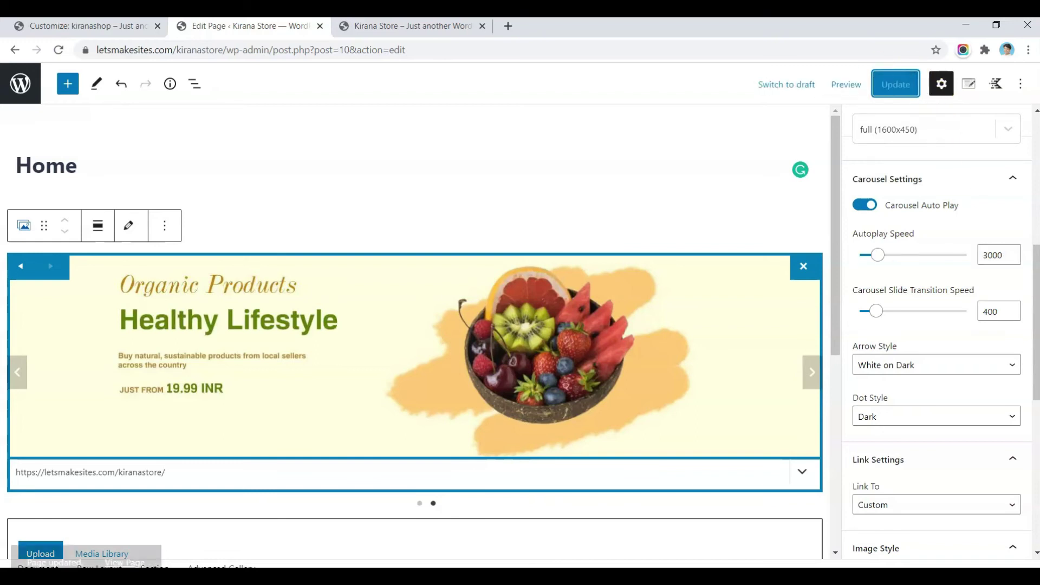
Step: Reload the live storefront to review the slider, then reselect the slider gallery block in the editor
left_click(411, 25)
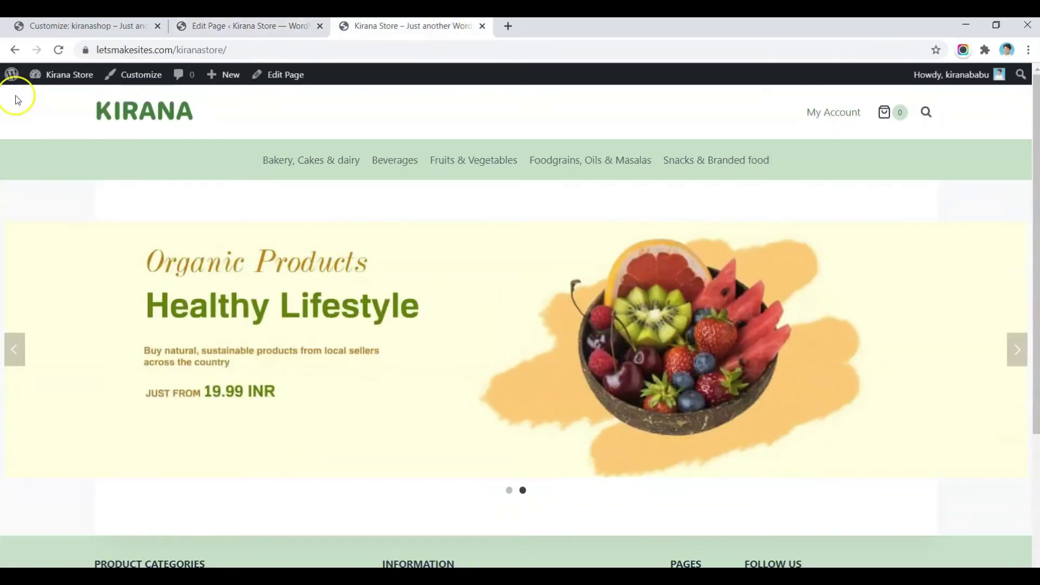
left_click(58, 49)
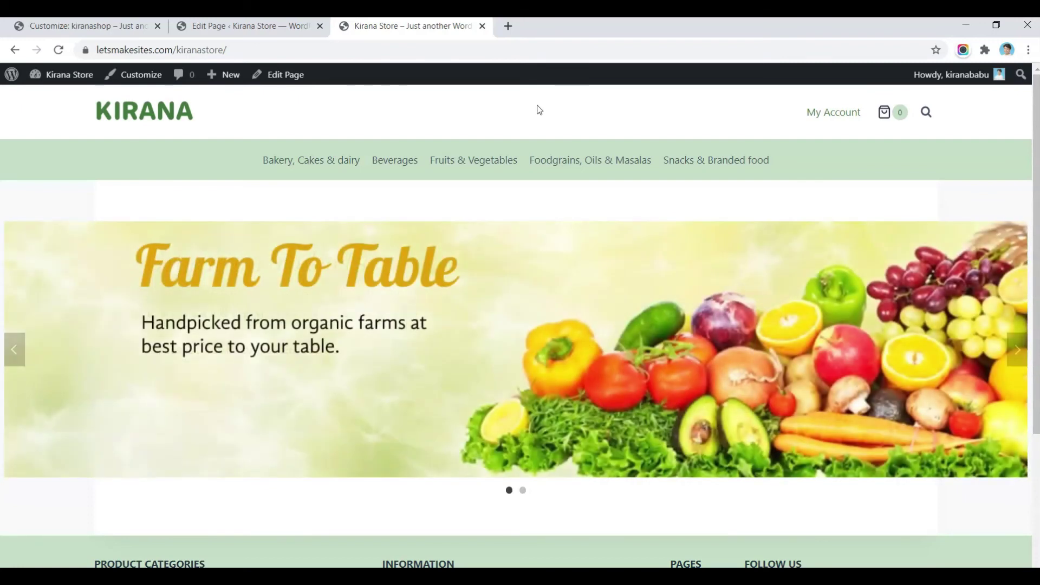
left_click(286, 221)
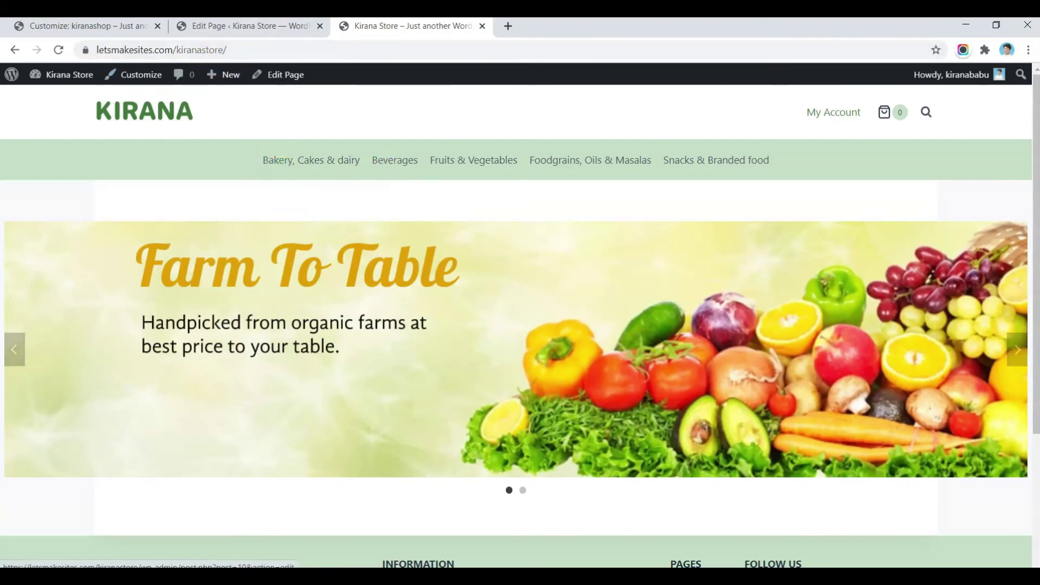
left_click(260, 36)
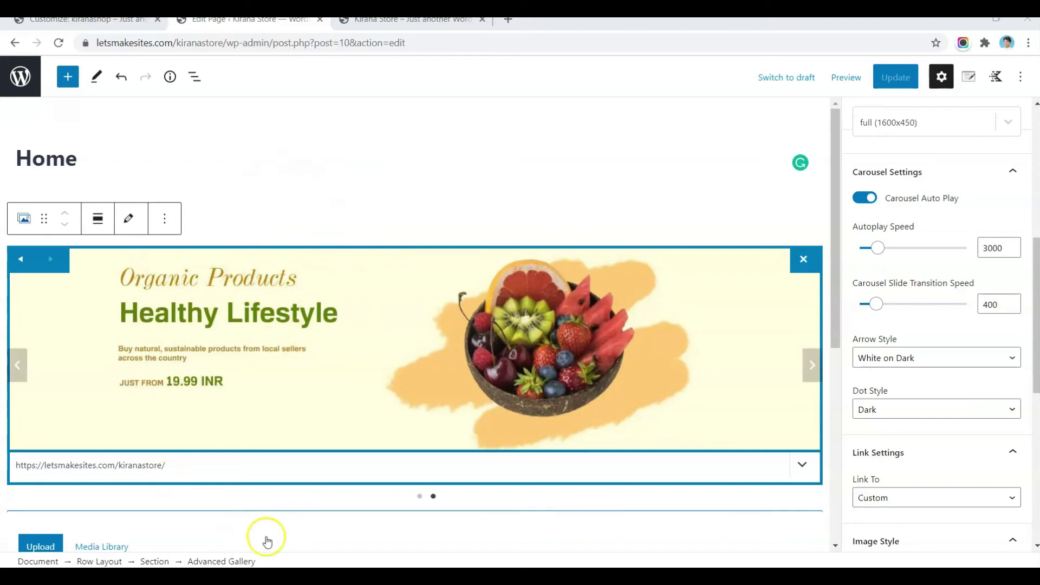
left_click(200, 562)
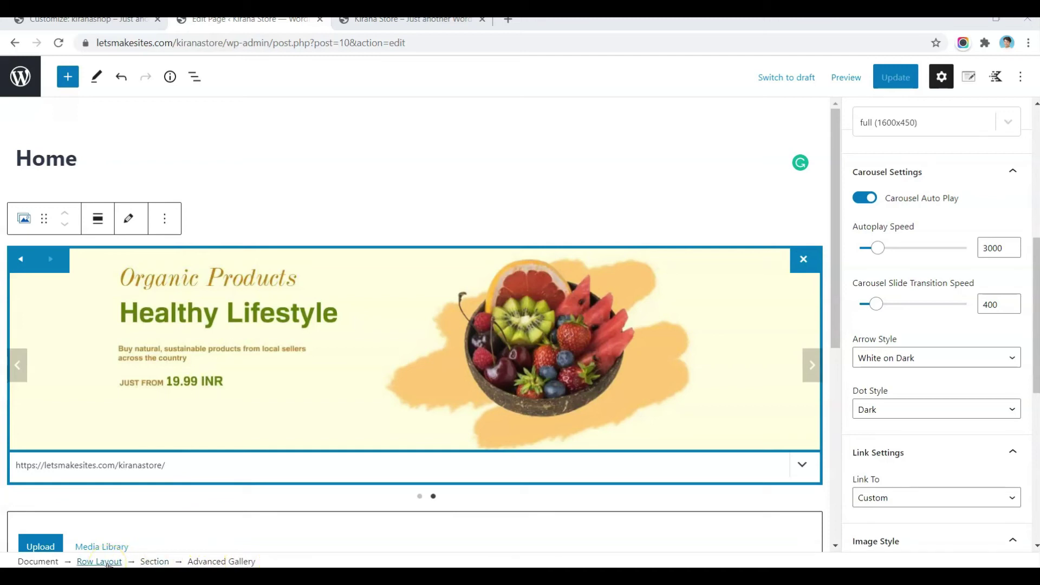
Step: Set the slider row's top and bottom padding to 0
left_click(108, 562)
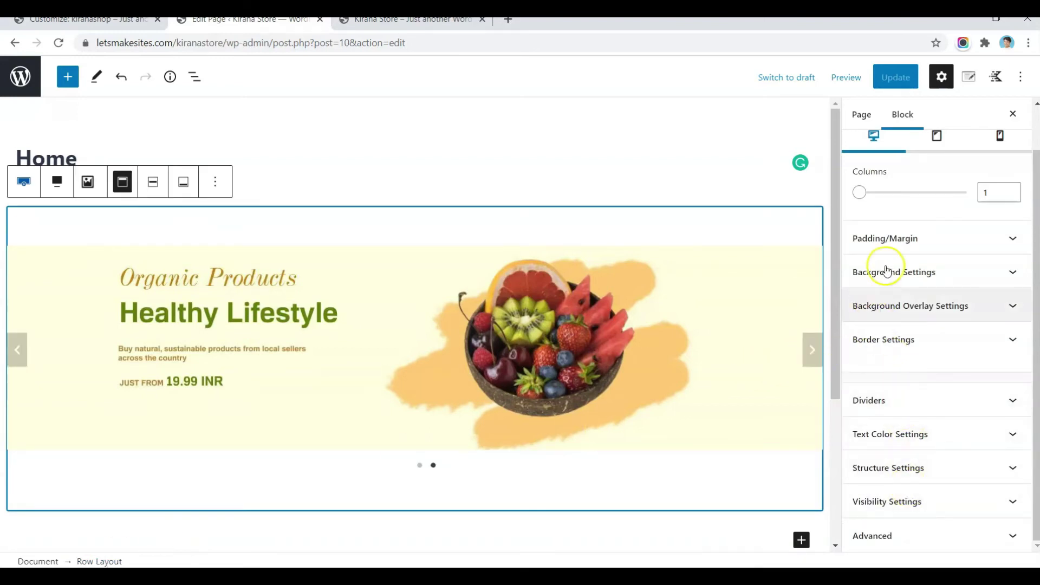
left_click(921, 239)
left_click(870, 293)
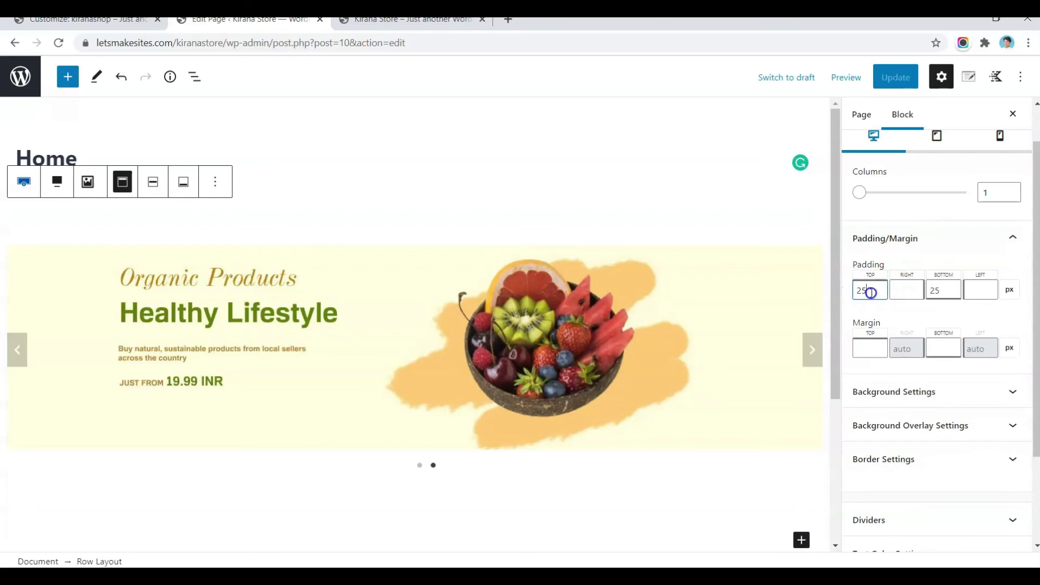
key("BackSpace")
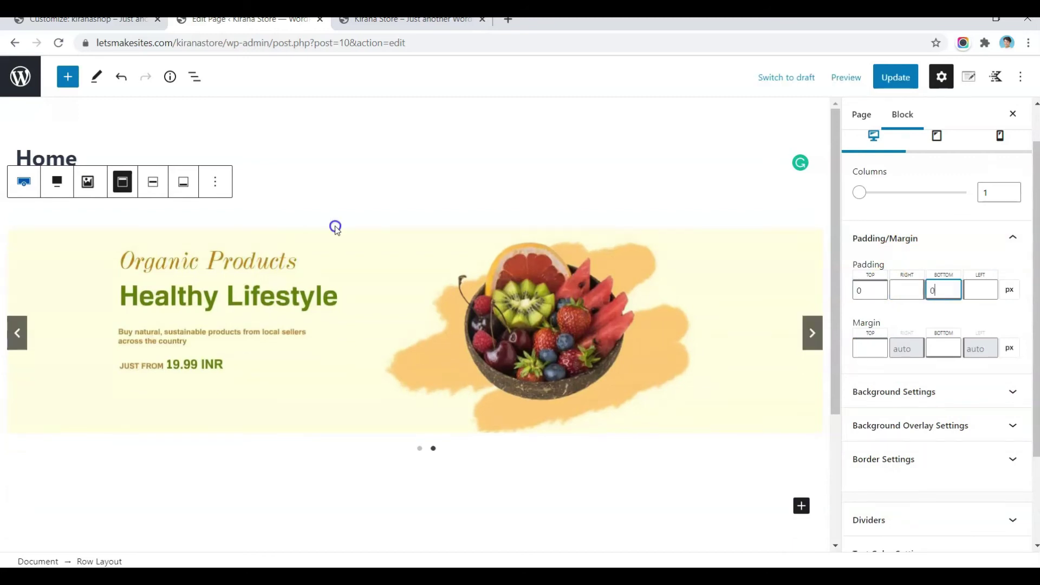
left_click(336, 225)
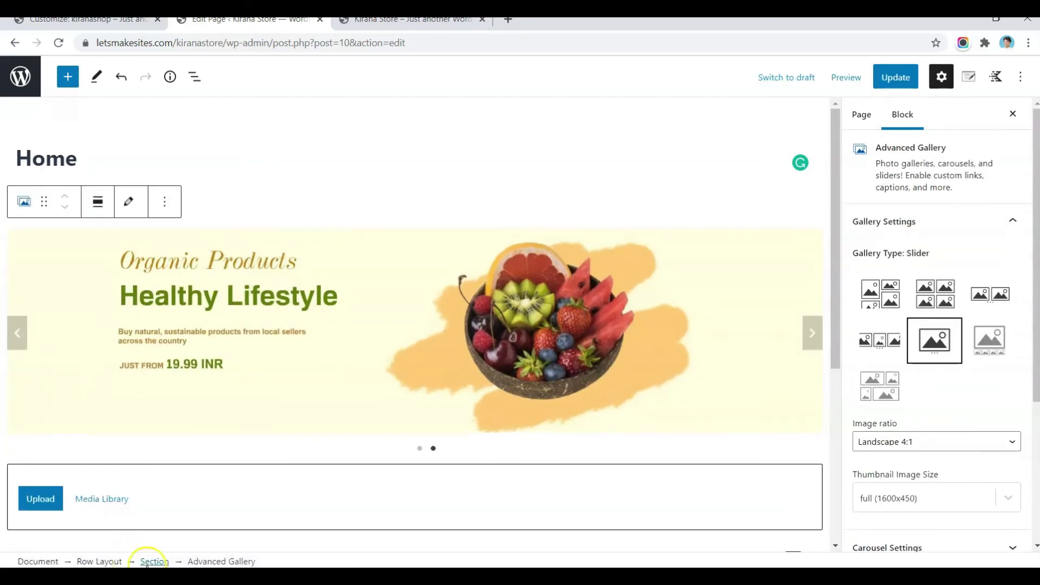
left_click(155, 561)
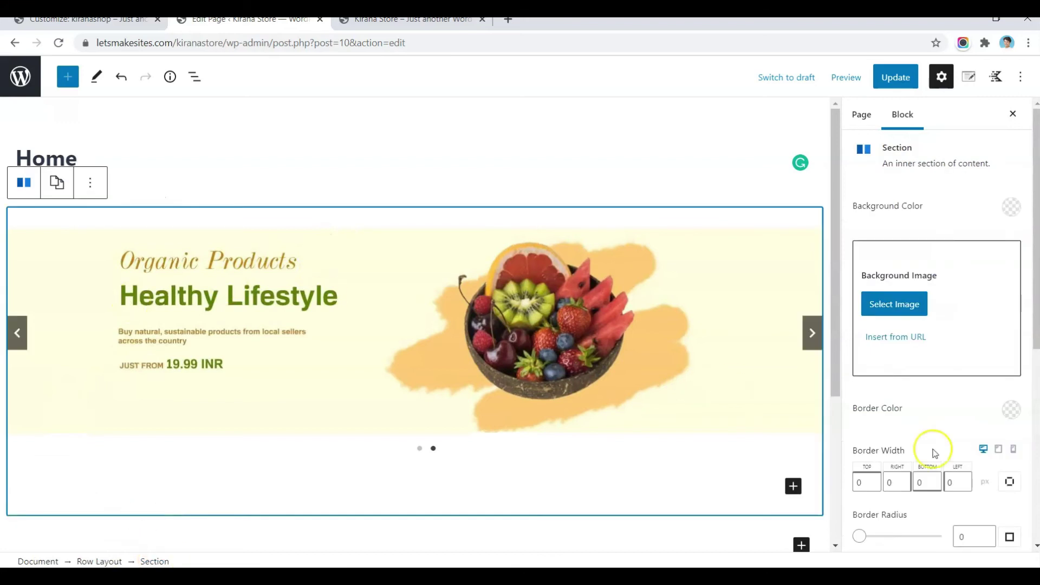
scroll(936, 453, "down", 6)
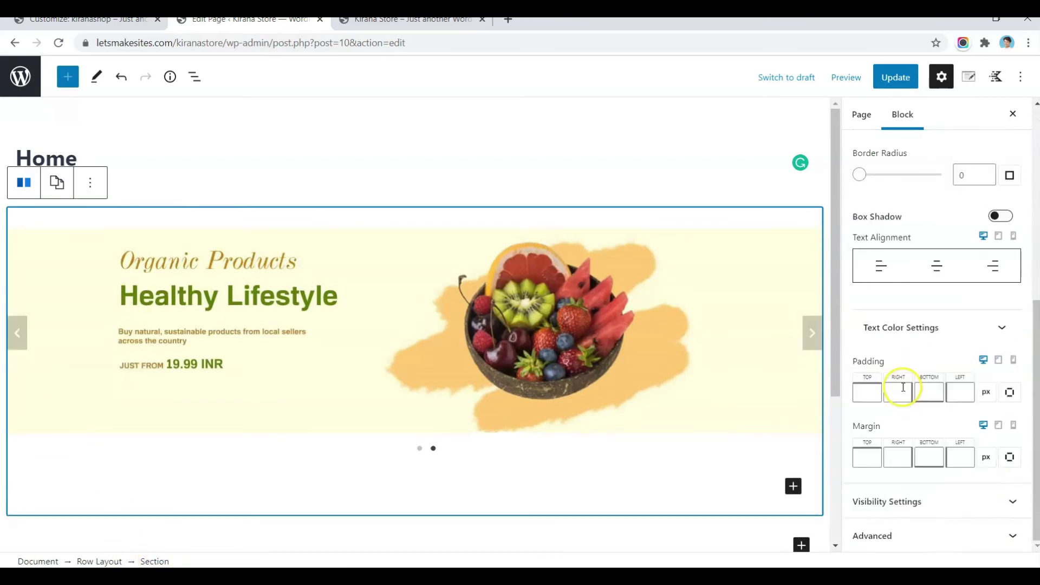
left_click(719, 265)
Step: Update the page and reload the live storefront to check the new spacing
left_click(896, 78)
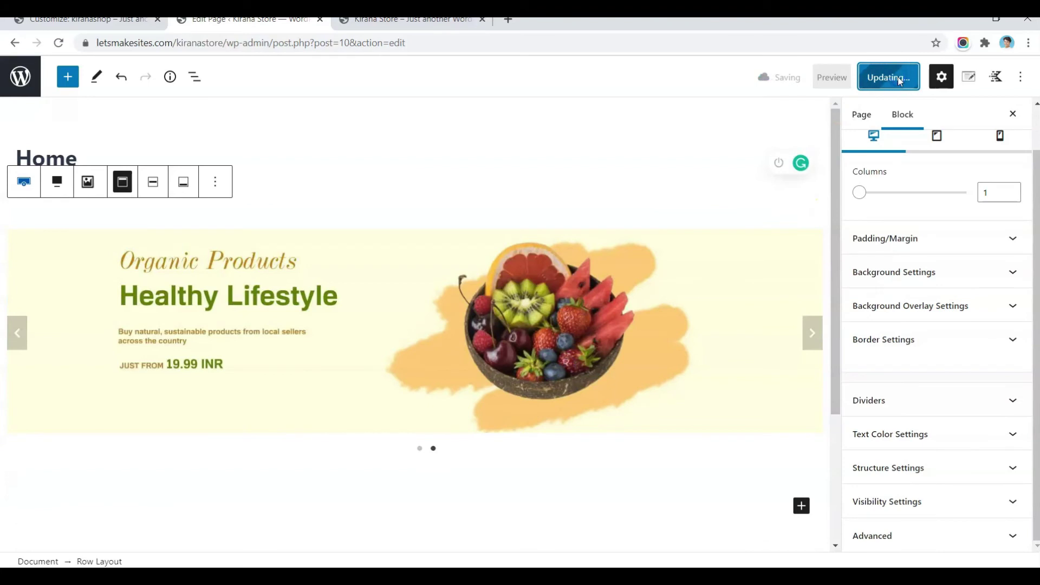
left_click(430, 25)
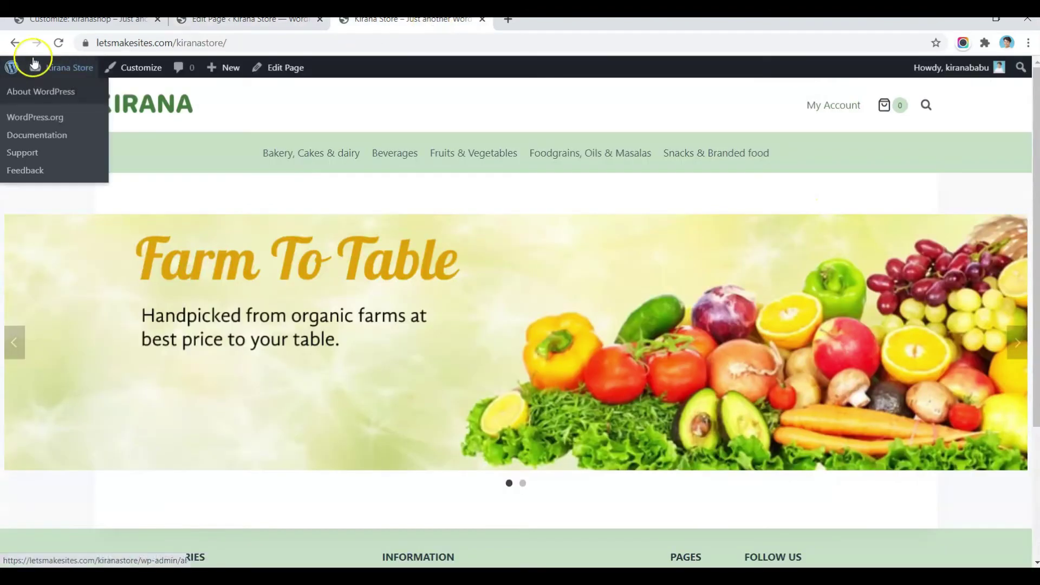
left_click(59, 42)
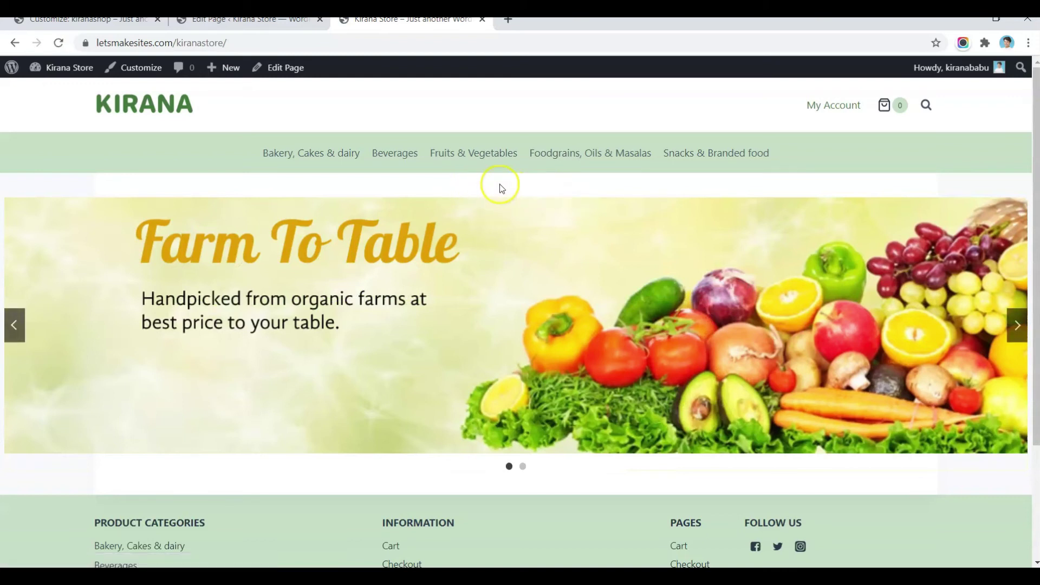
left_click(295, 21)
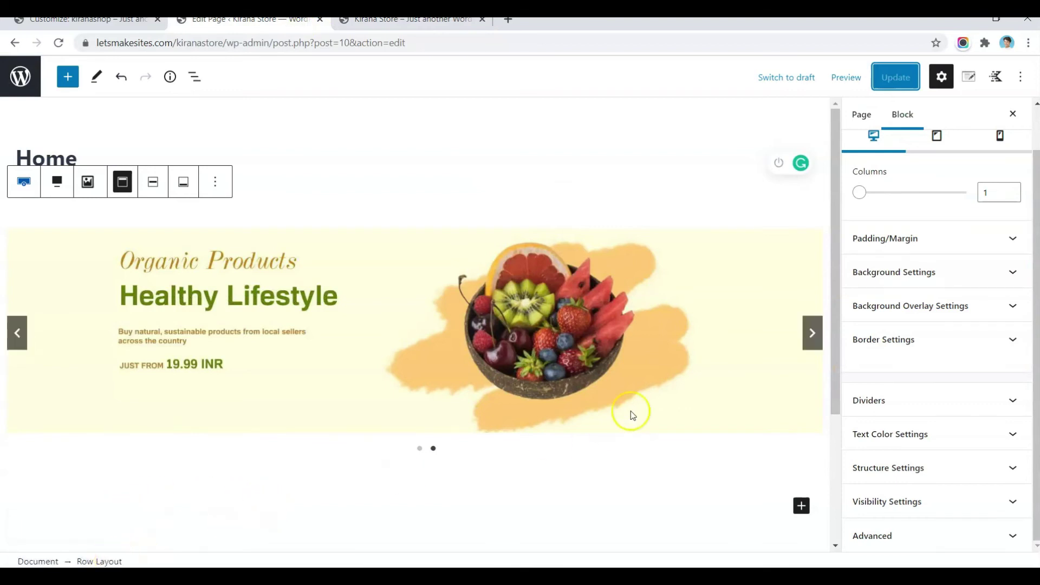
Step: Try a -20 top margin on the slider row, update, and preview it on the storefront
left_click(908, 245)
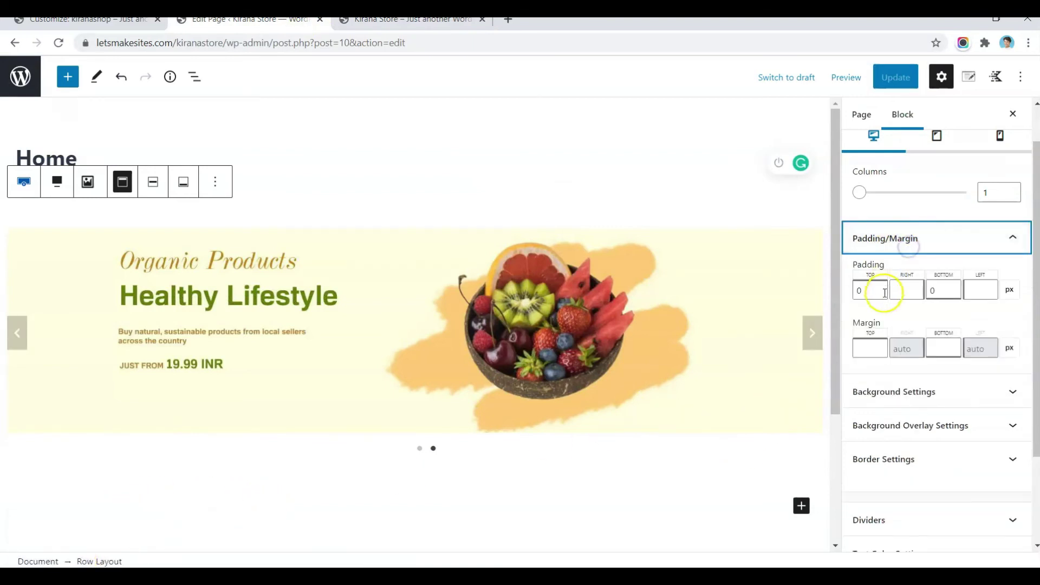
left_click(869, 349)
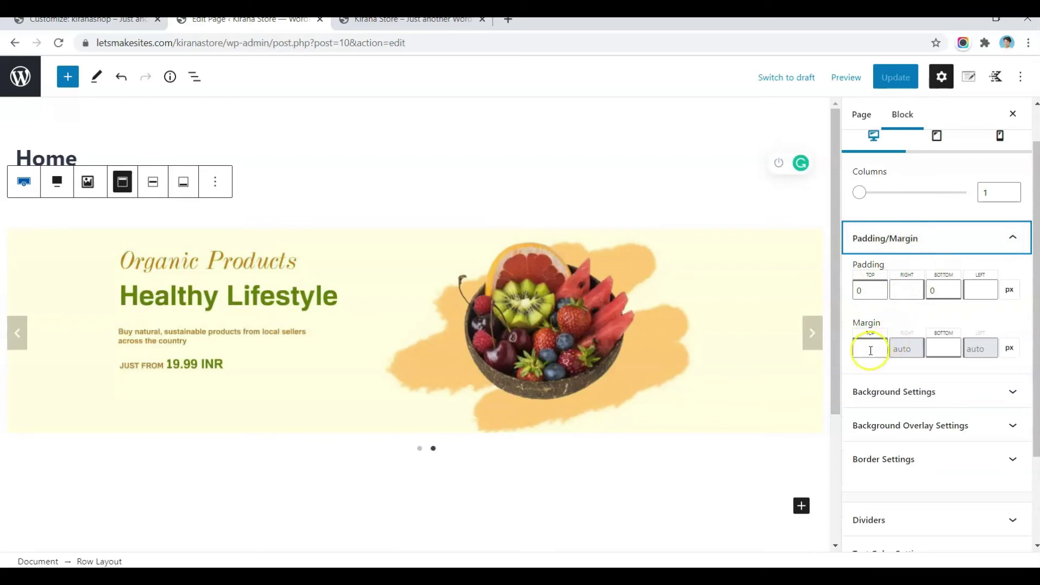
type("-20")
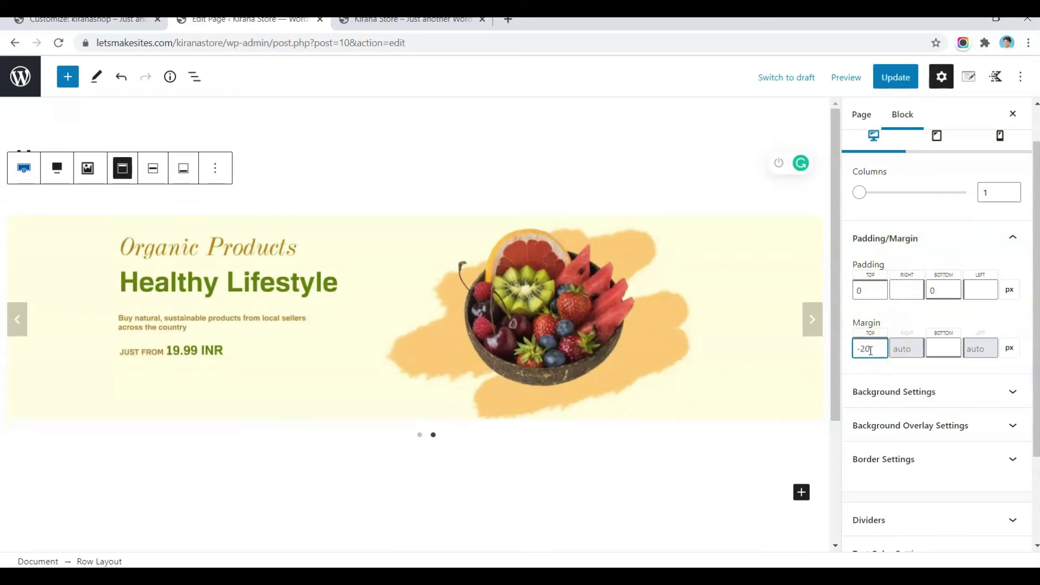
left_click(895, 77)
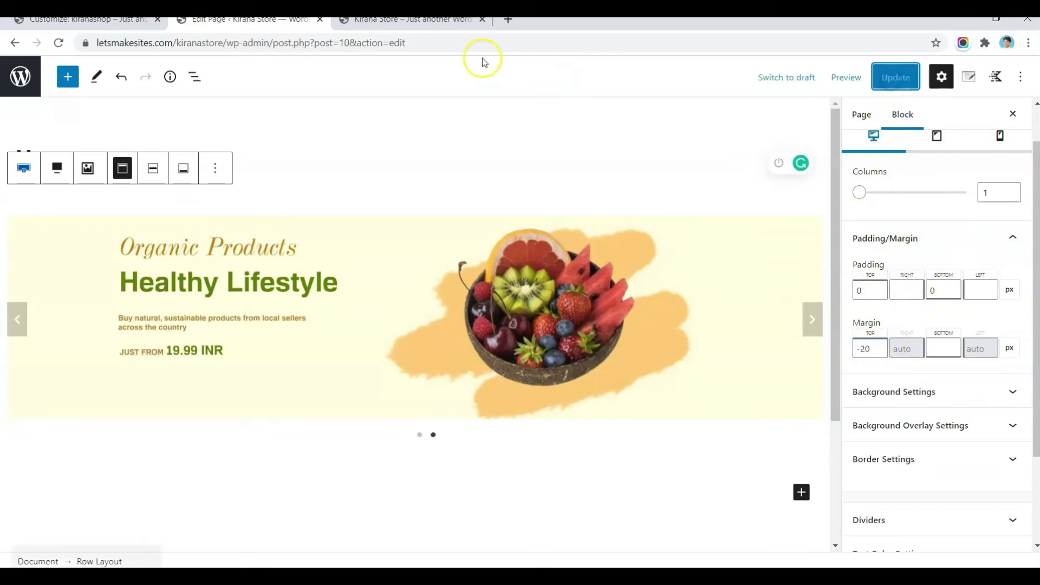
left_click(431, 26)
left_click(58, 43)
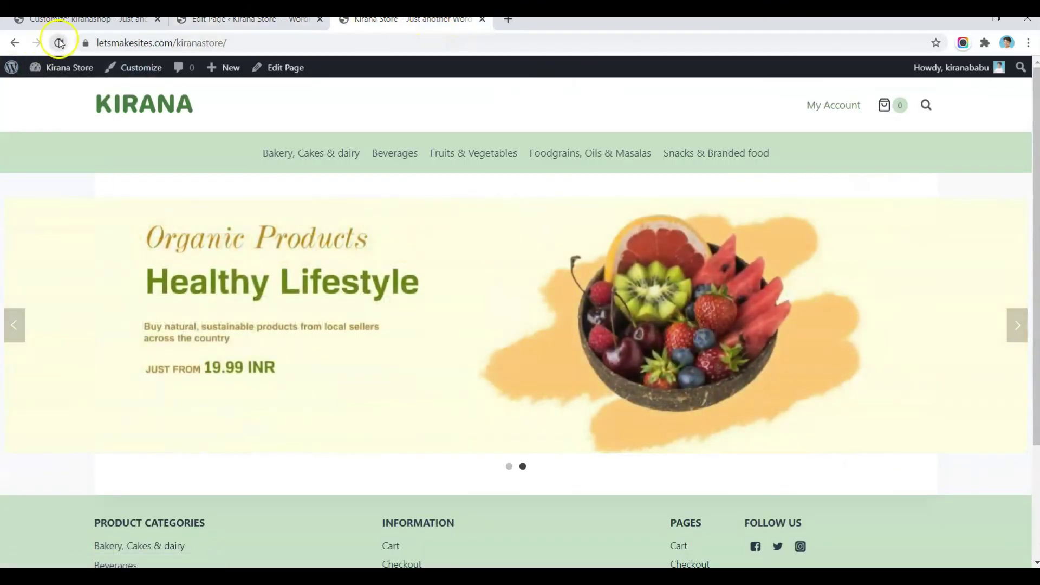
left_click(265, 23)
Step: Change the slider row's top margin to -35, update, and reload the live Kirana Store
left_click(872, 351)
key("BackSpace")
key("BackSpace")
type("35")
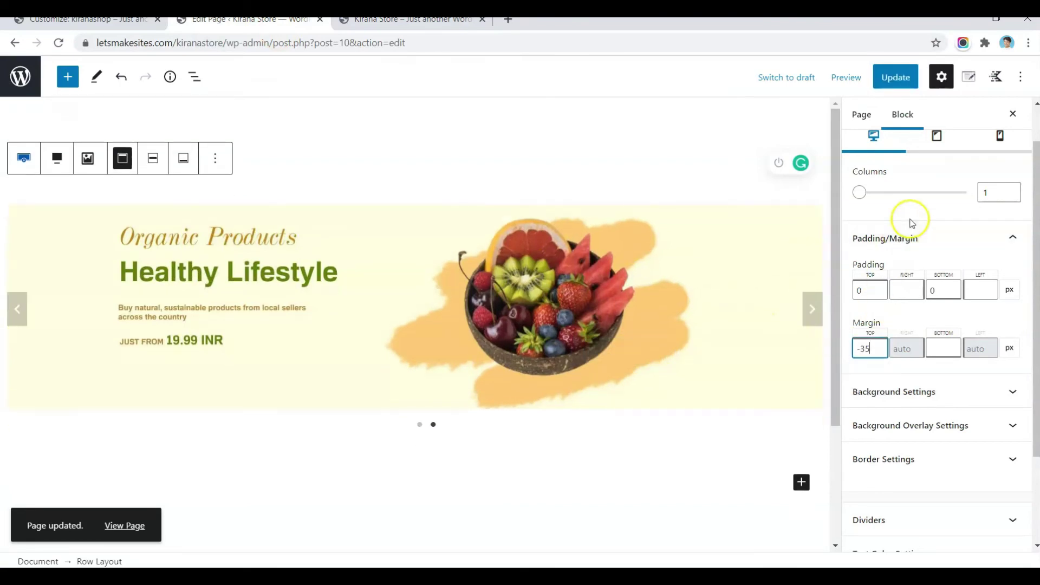
left_click(894, 77)
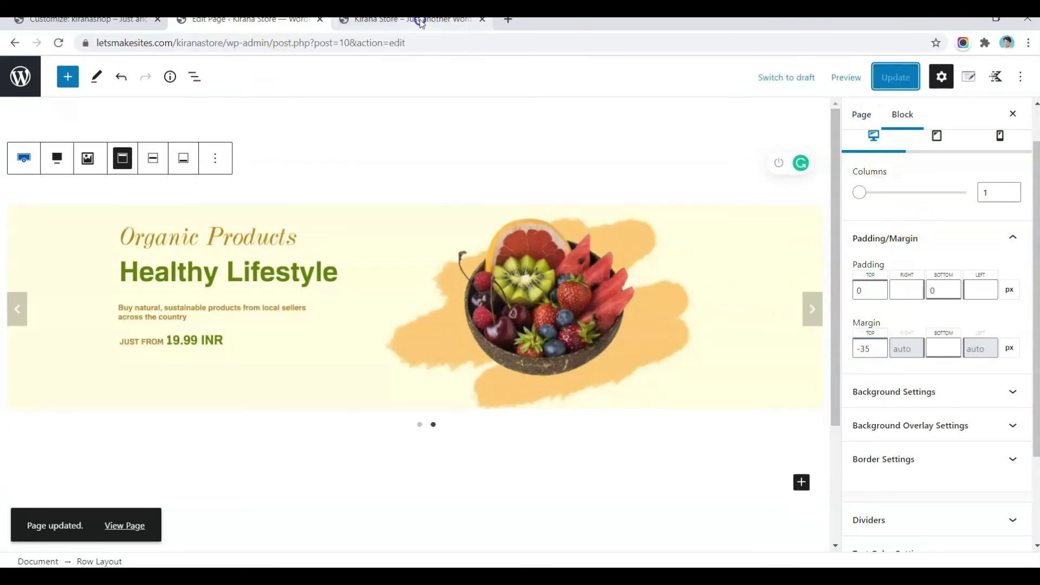
left_click(421, 23)
left_click(57, 43)
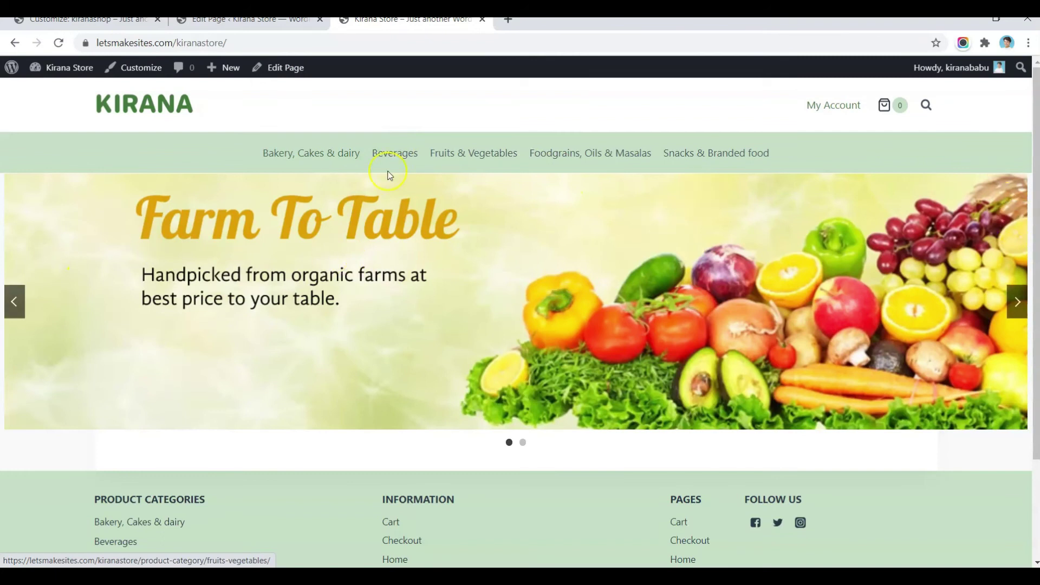
Step: Compare the result with the reference kiranashop site, then return to the Kirana Store tab
key("ctrl+1")
scroll(245, 272, "down", 1)
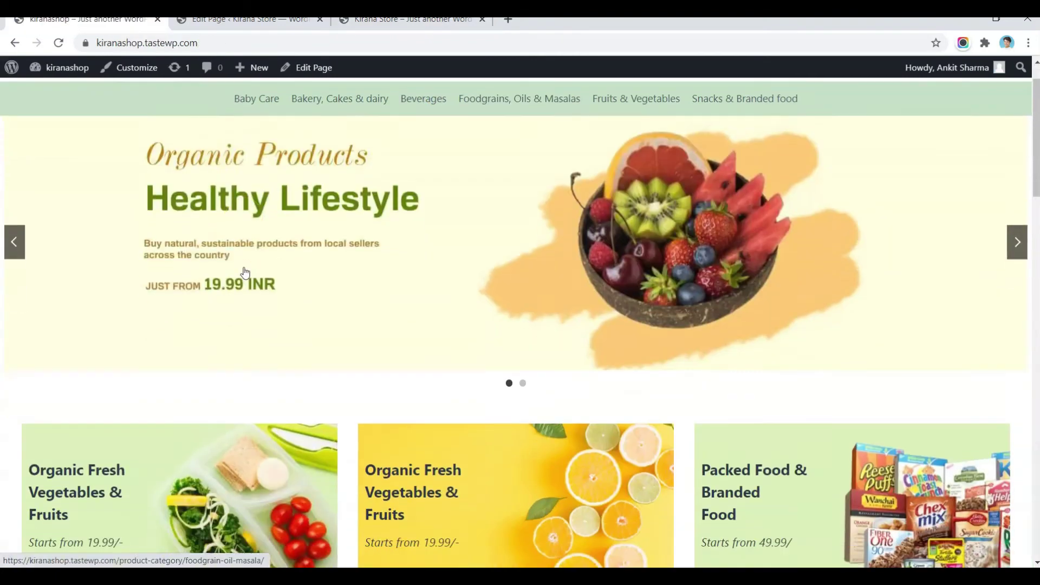
scroll(245, 272, "down", 2)
left_click(262, 328)
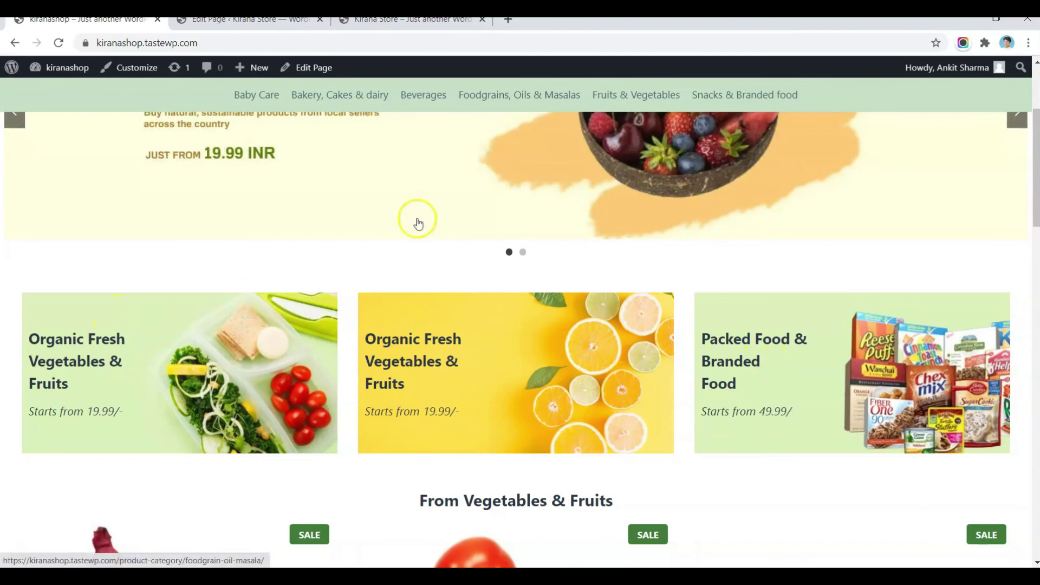
left_click(349, 22)
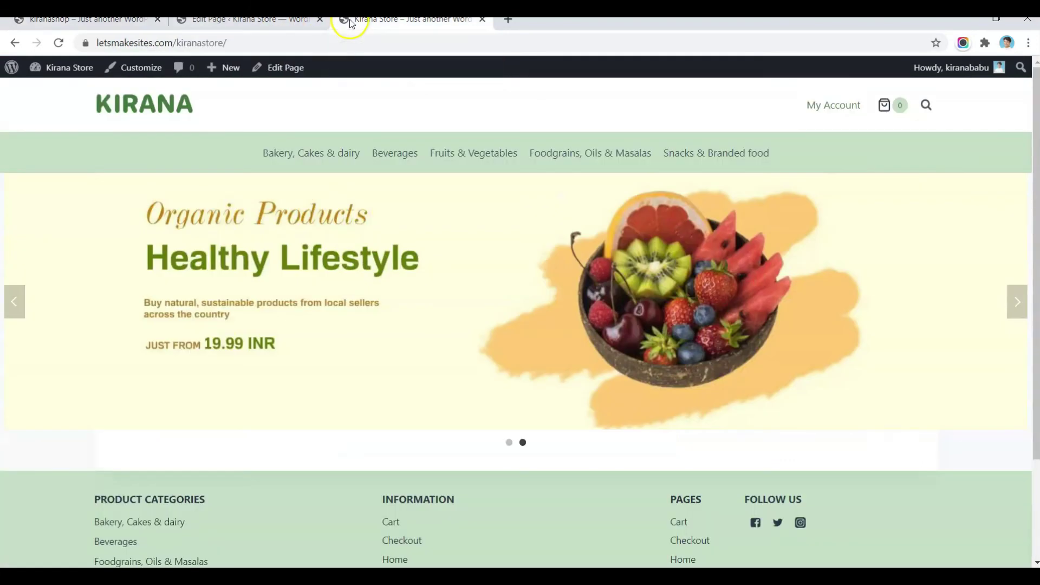
Step: Insert an empty block right after the slider row
left_click(272, 25)
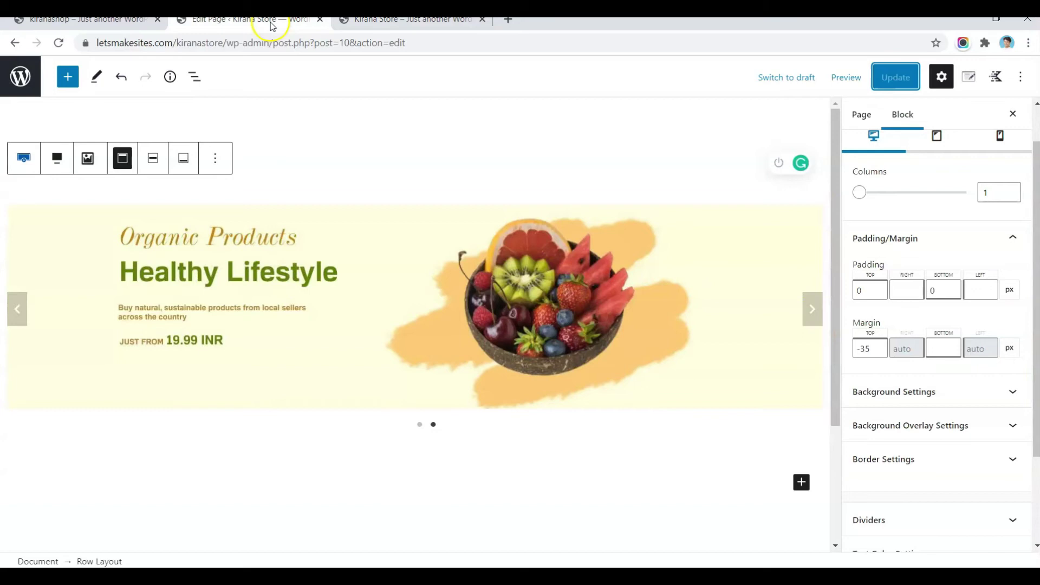
scroll(258, 332, "down", 3)
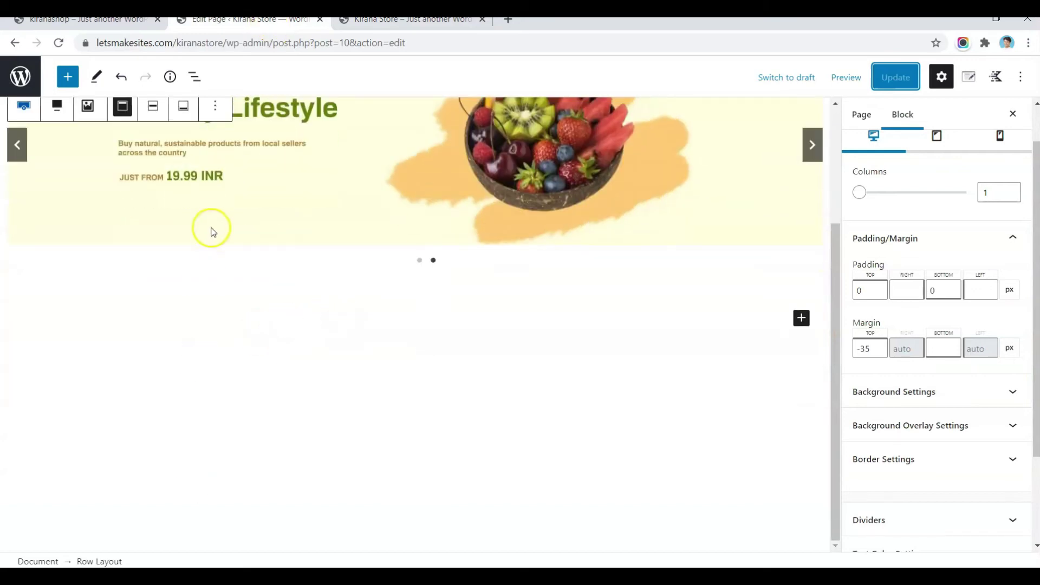
scroll(235, 376, "up", 3)
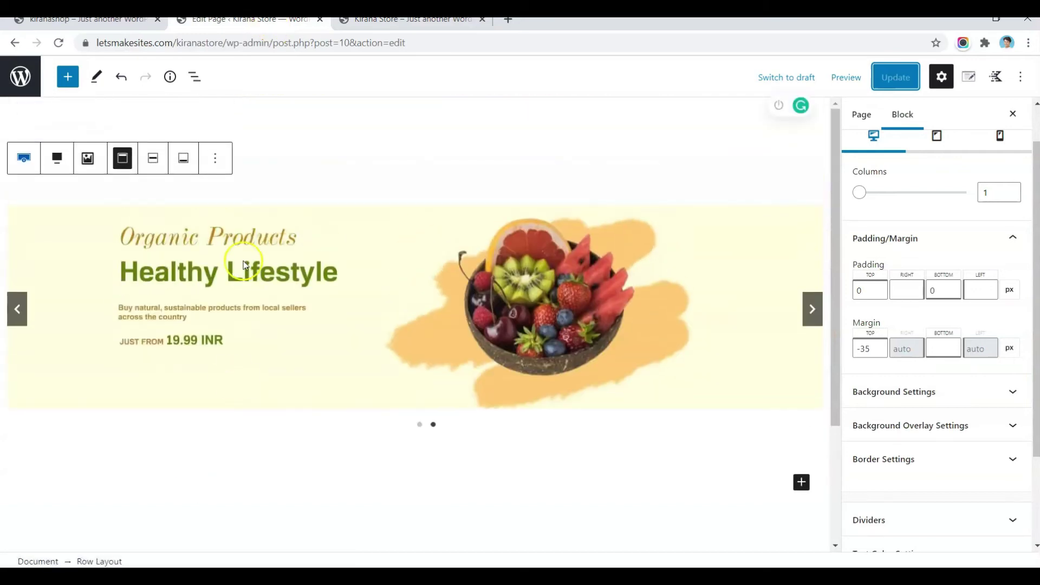
left_click(270, 479)
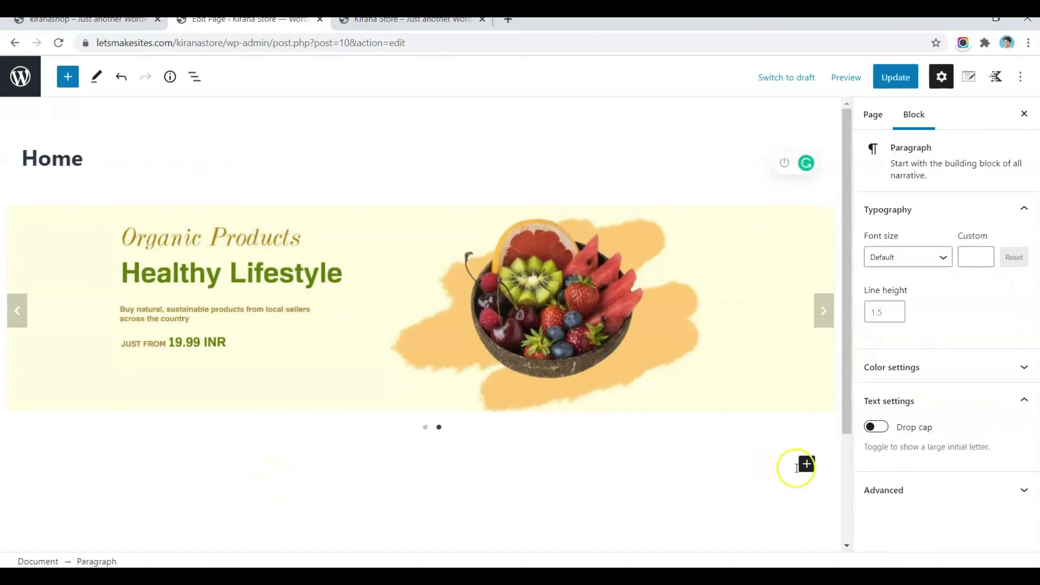
left_click(536, 331)
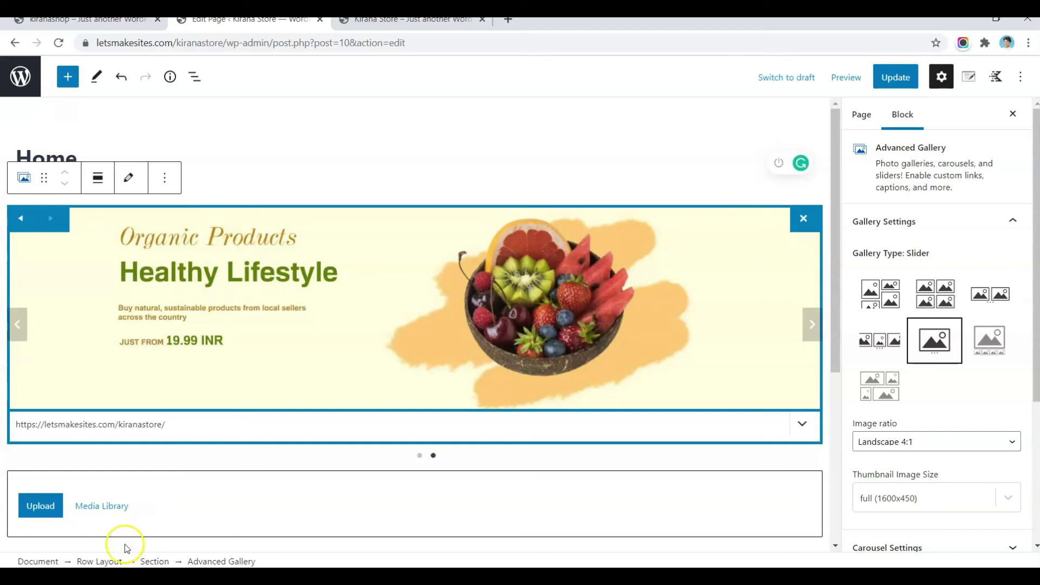
left_click(109, 561)
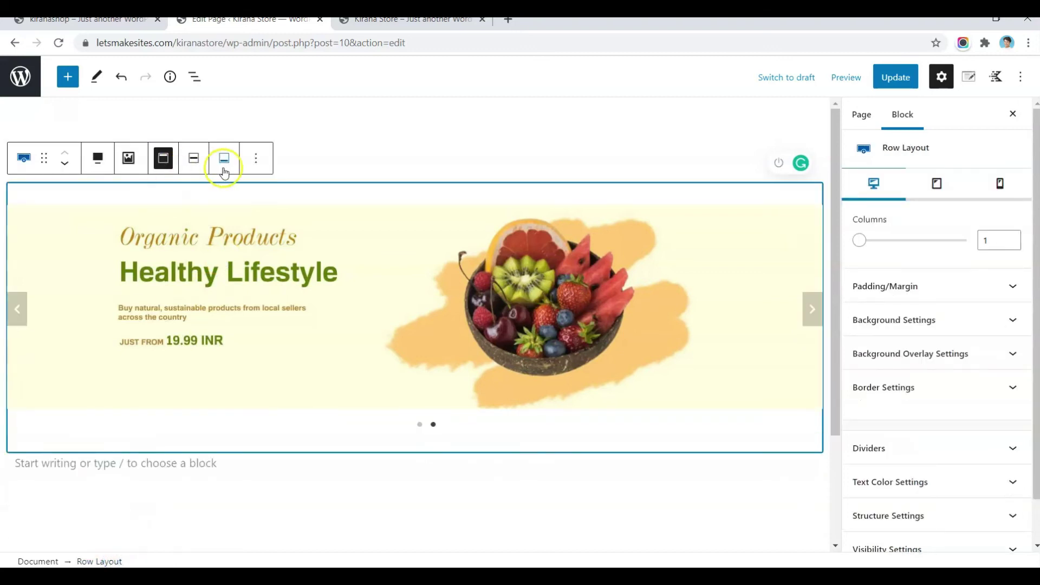
left_click(256, 162)
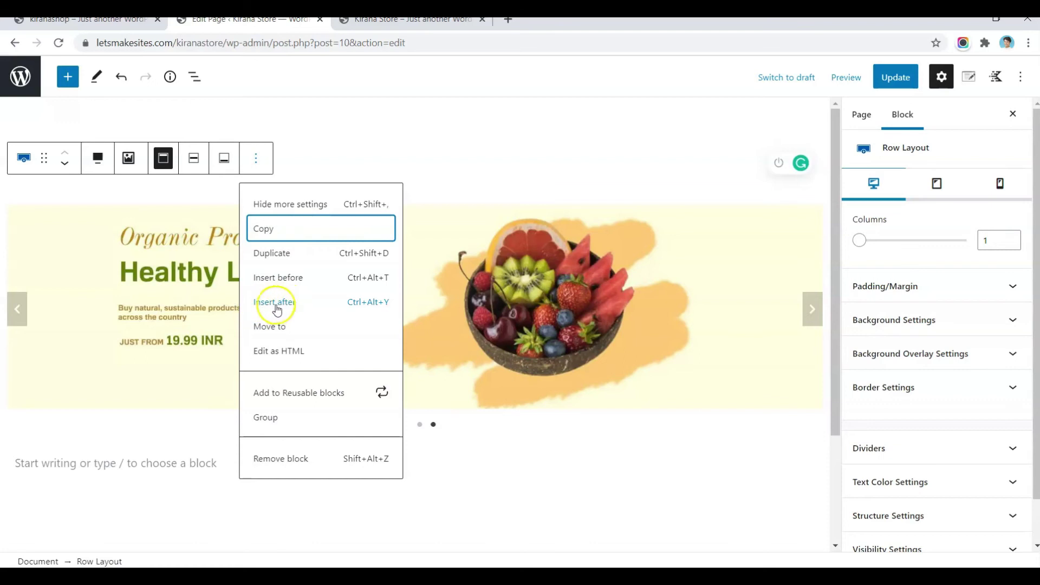
left_click(291, 310)
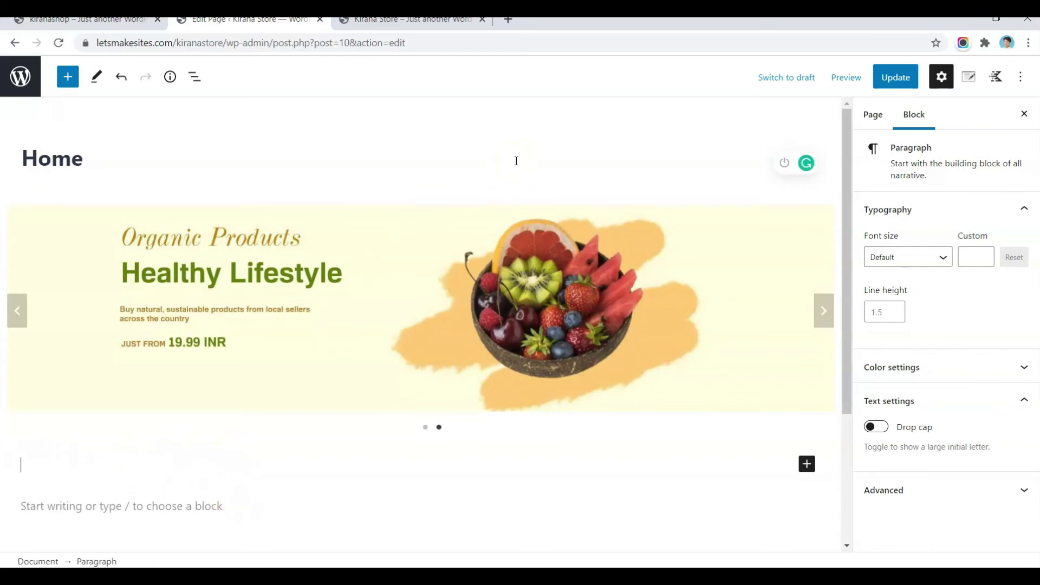
Step: Add a three-column Row Layout block via /row
type("/row")
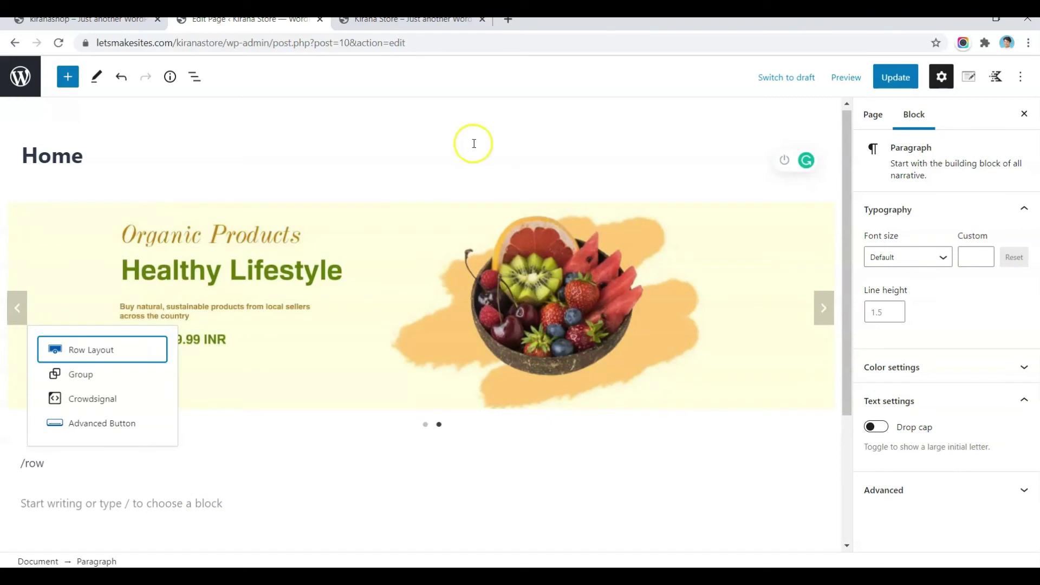
left_click(93, 351)
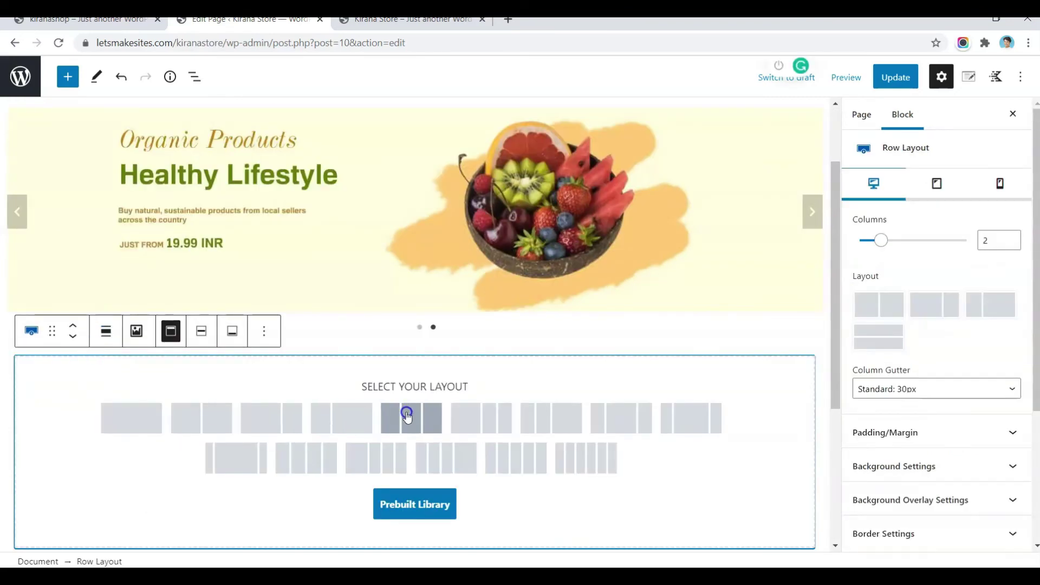
left_click(417, 414)
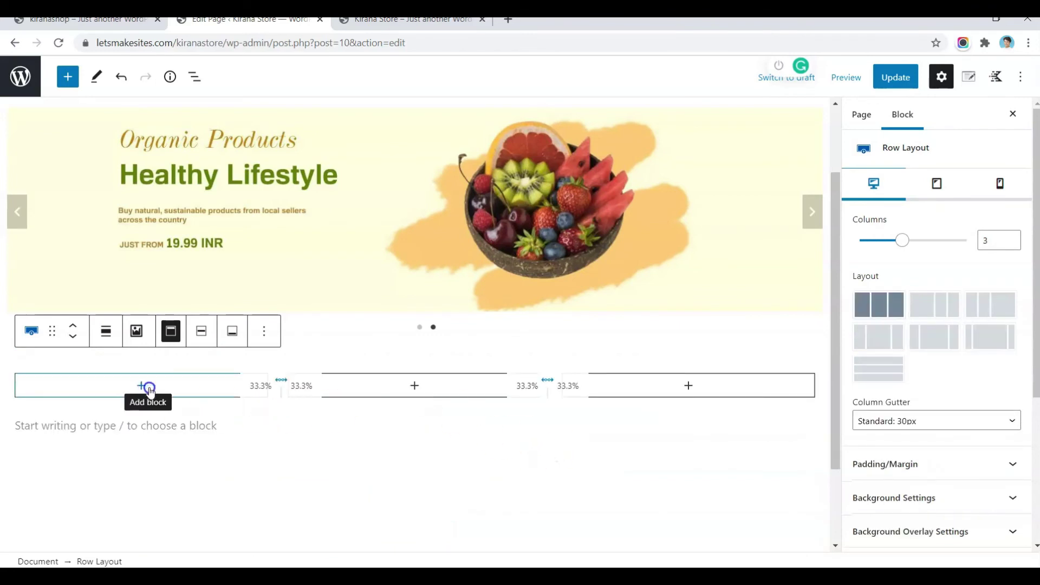
Step: Give the new row's first column the salad image as its background
left_click(169, 386)
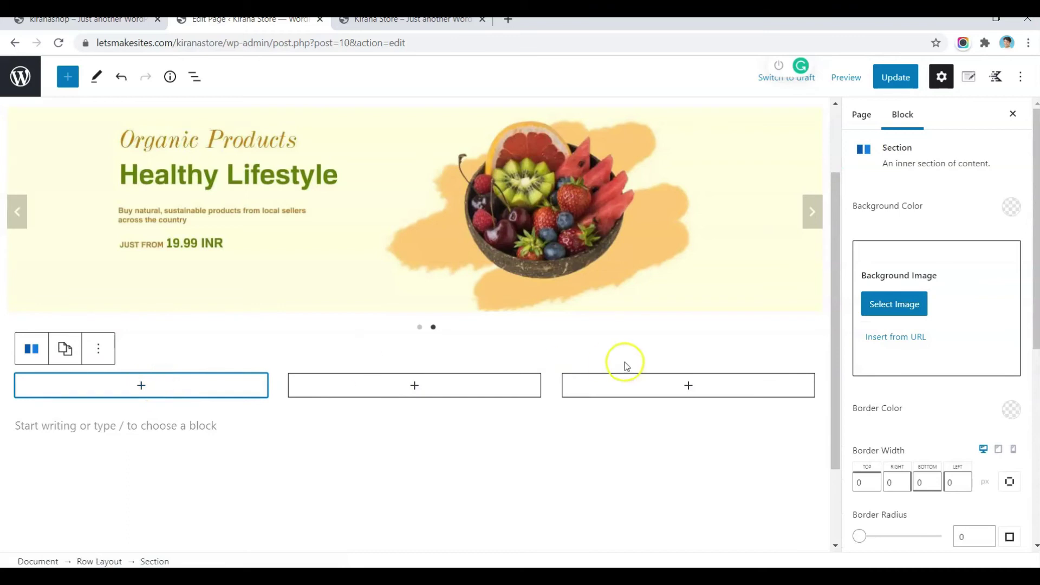
left_click(910, 308)
left_click(179, 216)
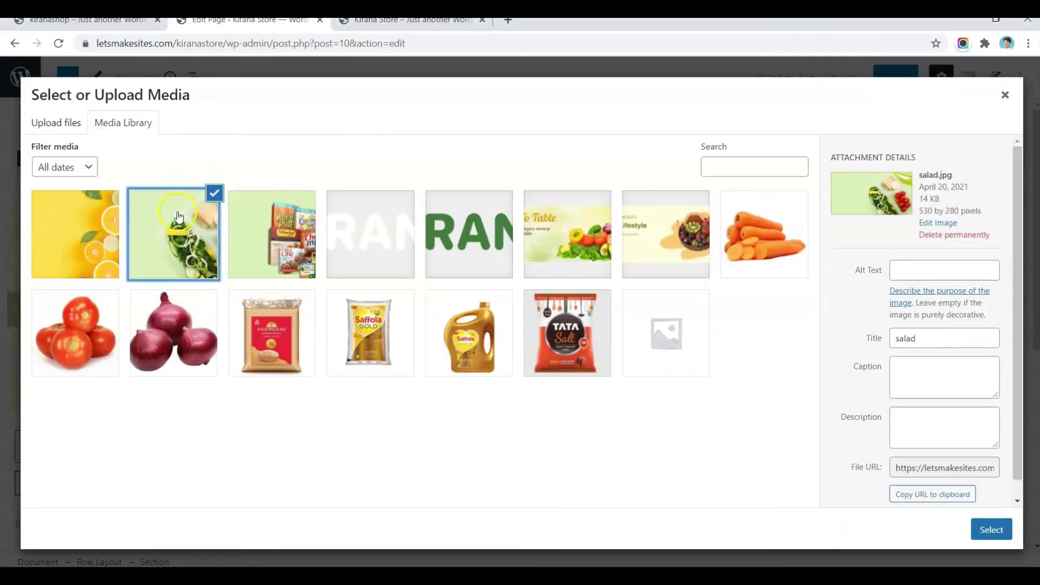
left_click(990, 532)
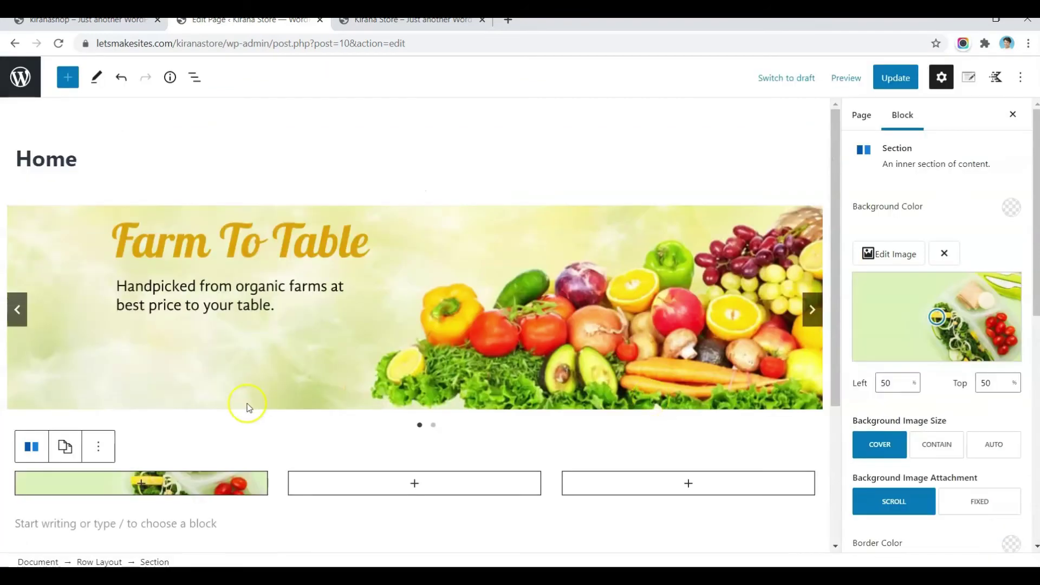
scroll(318, 379, "down", 4)
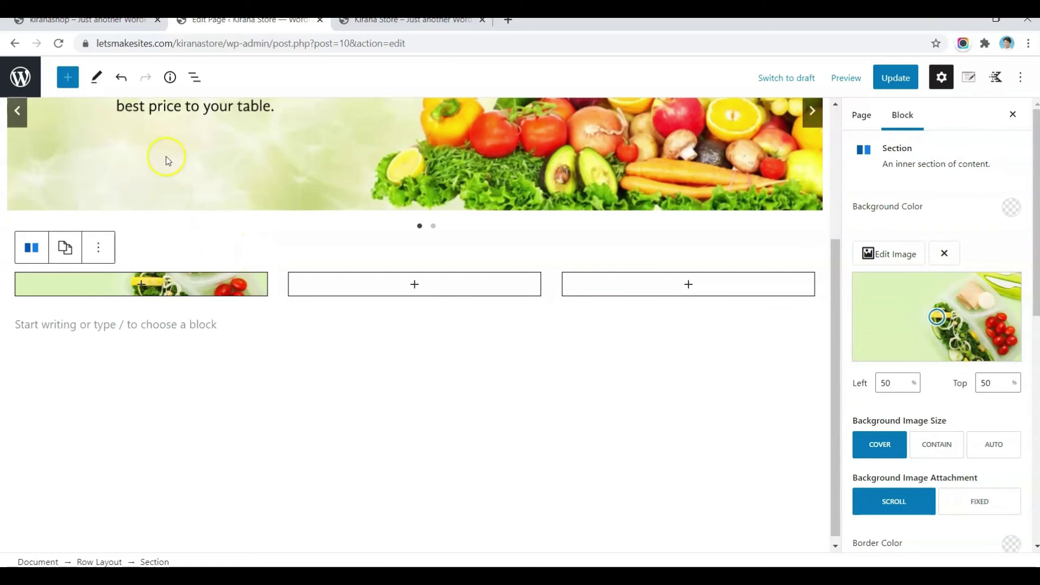
left_click(87, 20)
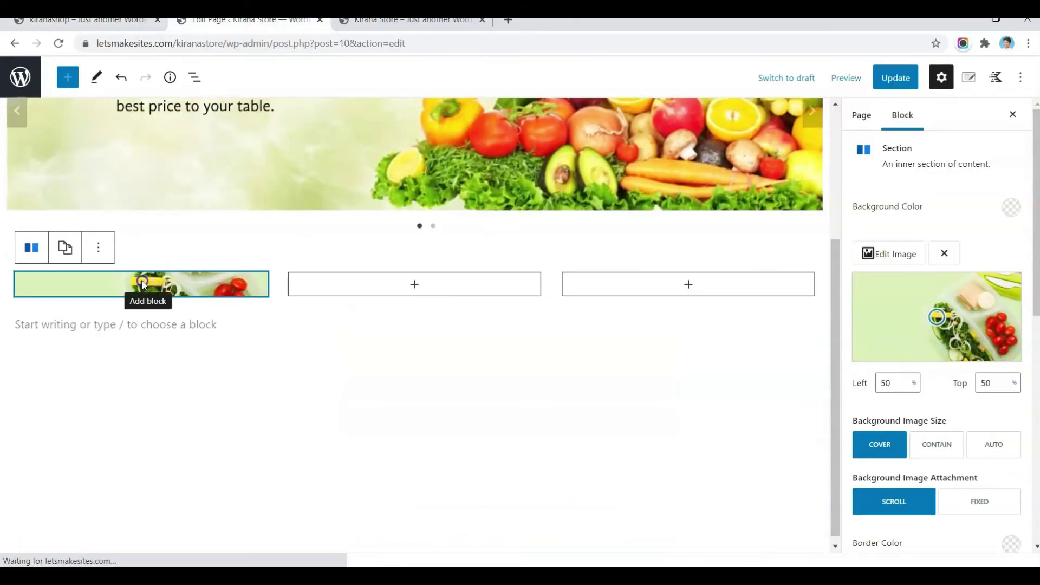
left_click(140, 283)
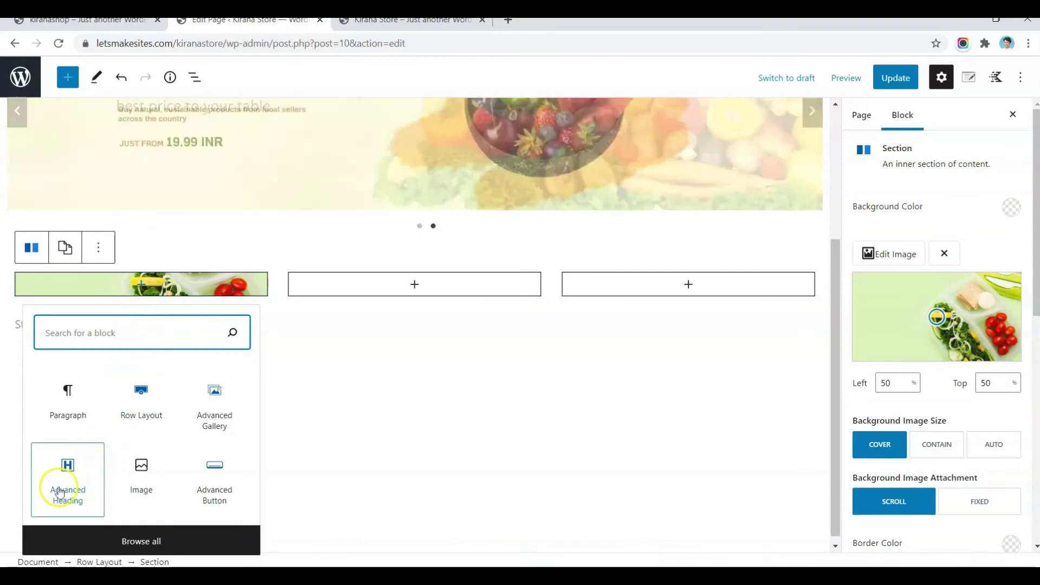
Step: Add an H3 Advanced Heading 'Organic Fresh Vegetables & Fruits' to the first column
left_click(59, 491)
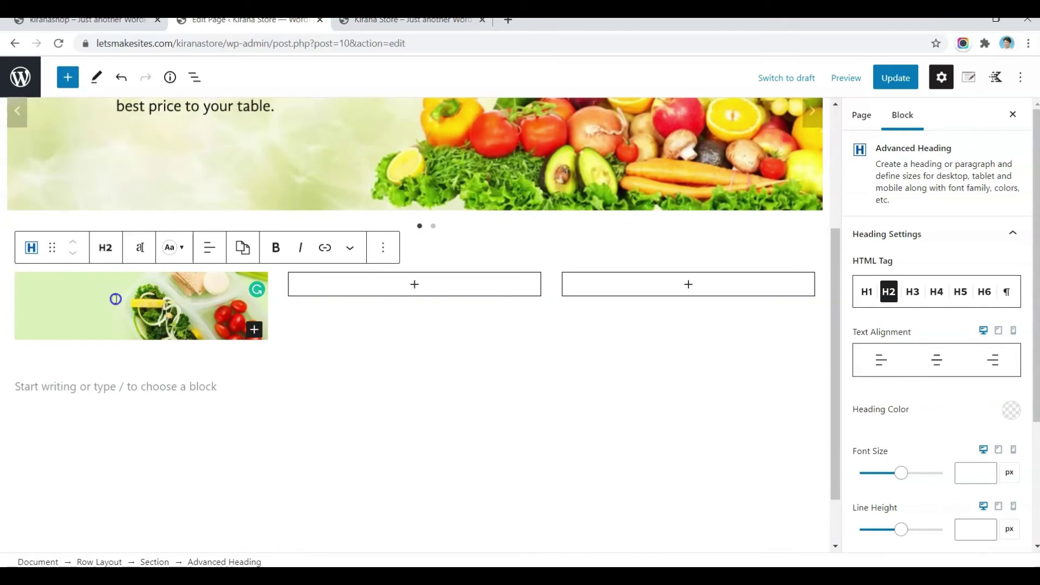
type("Organic Fresh Vegetables & Fruits")
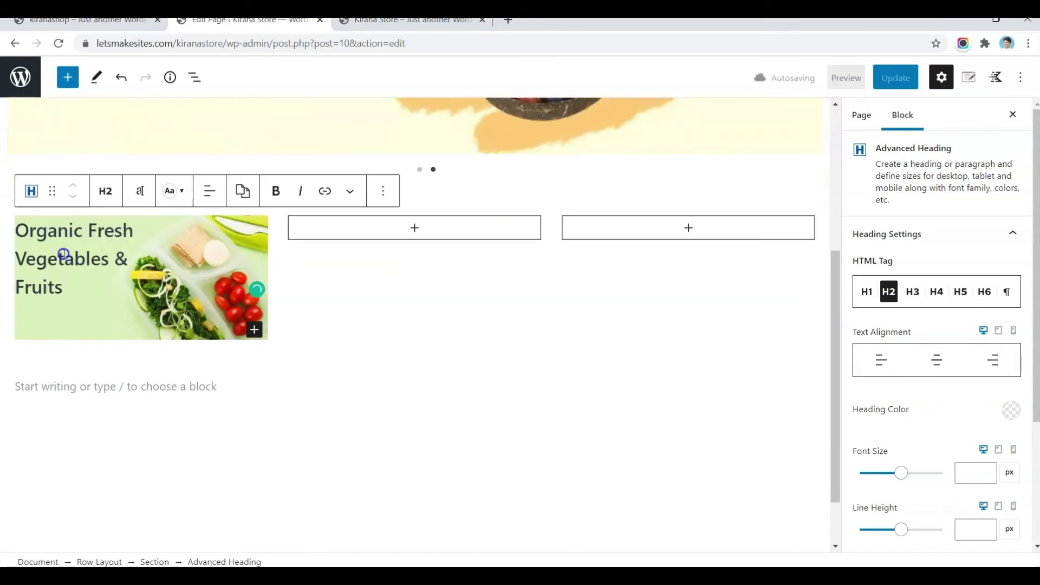
left_click(105, 191)
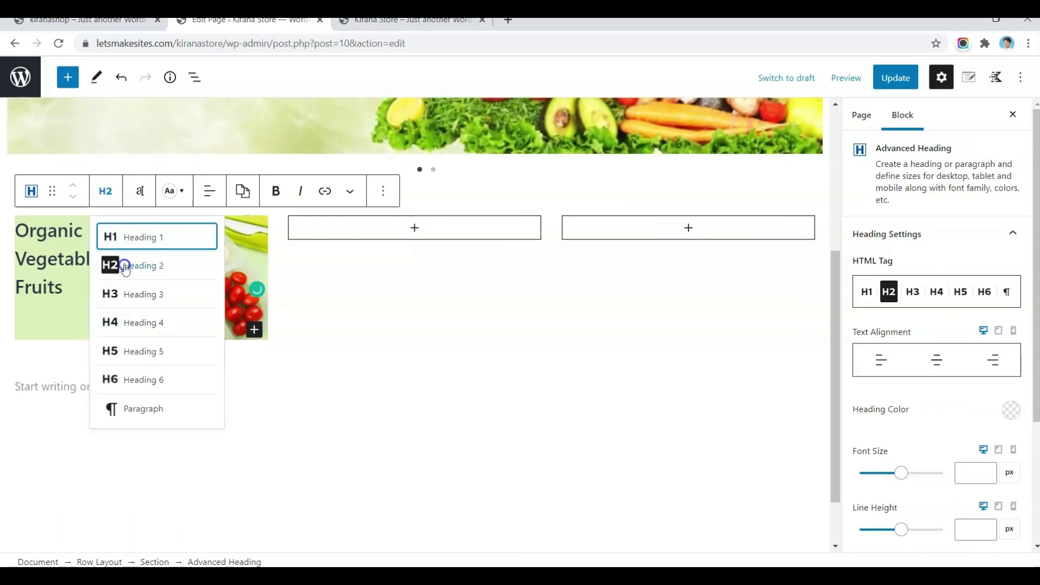
left_click(126, 295)
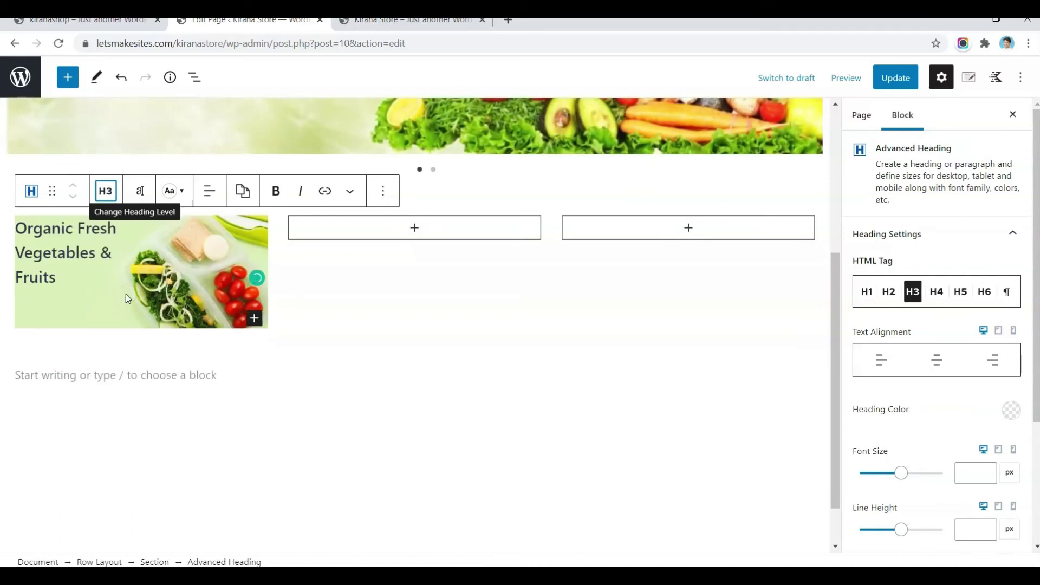
Step: Set the first column's padding to 30 top and 10 right, bottom and left
left_click(155, 561)
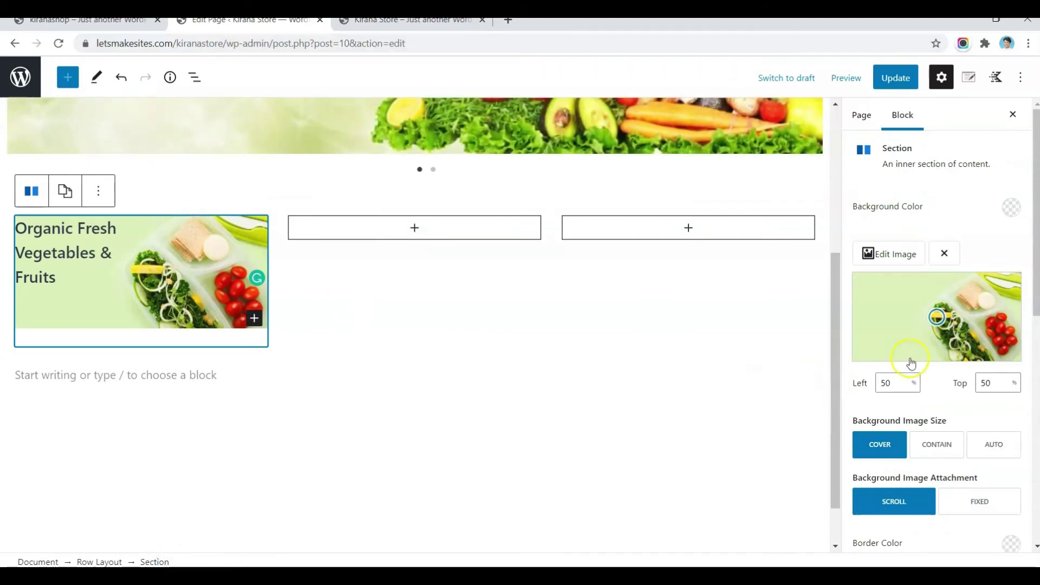
scroll(910, 363, "down", 6)
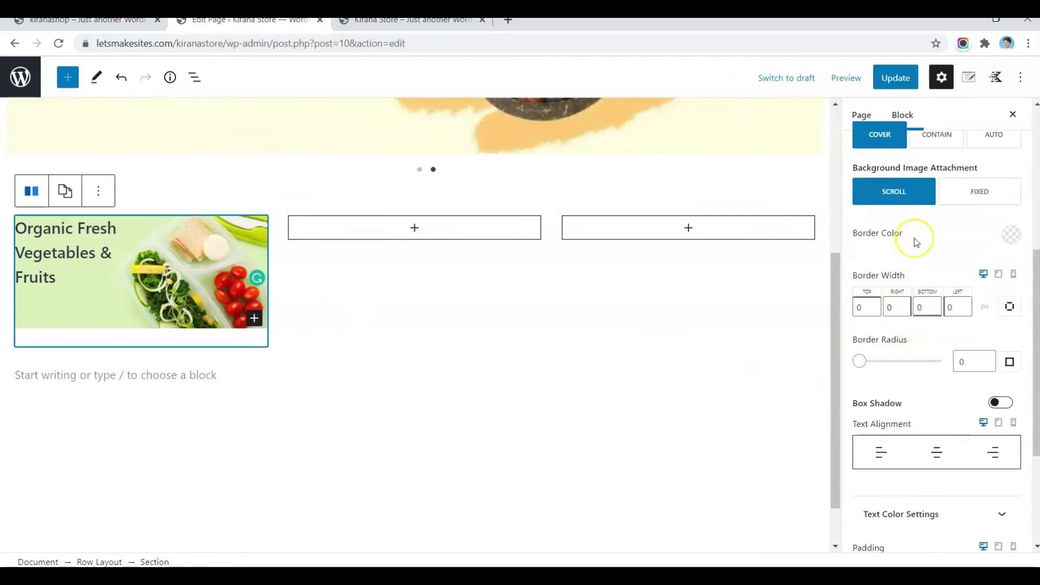
scroll(915, 242, "down", 4)
left_click(865, 393)
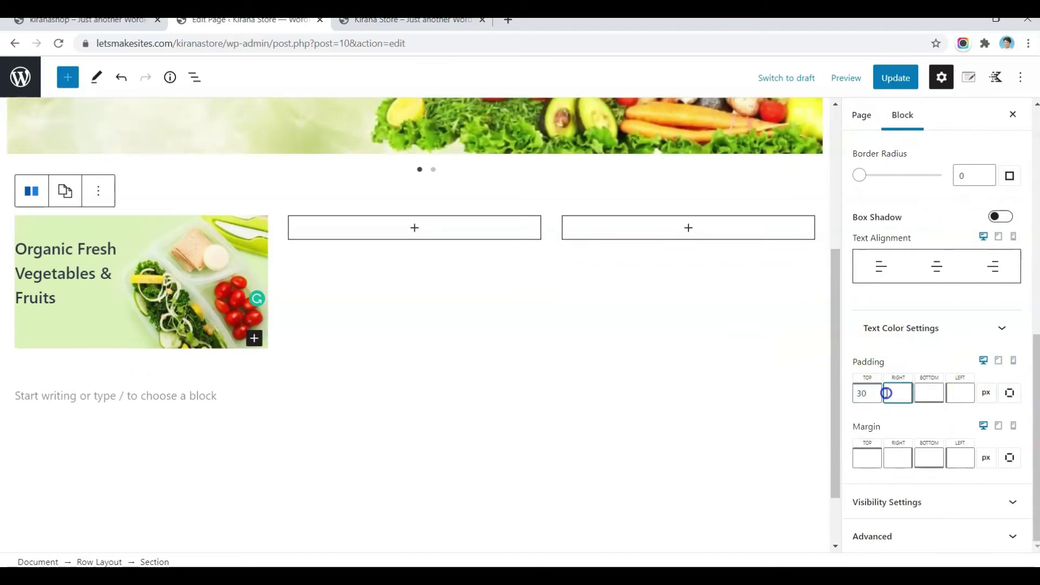
type("30")
key("Tab")
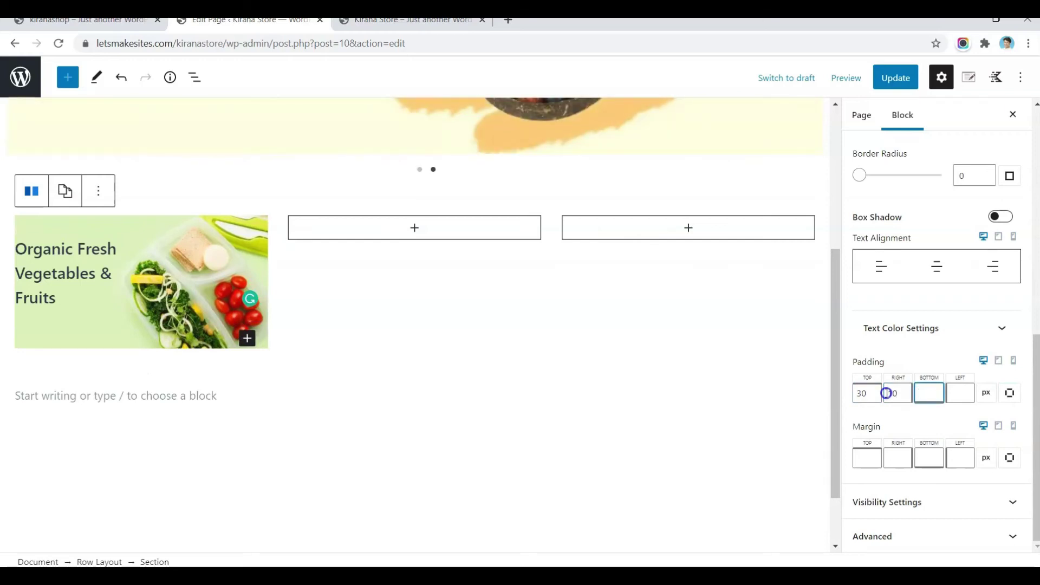
type("1010")
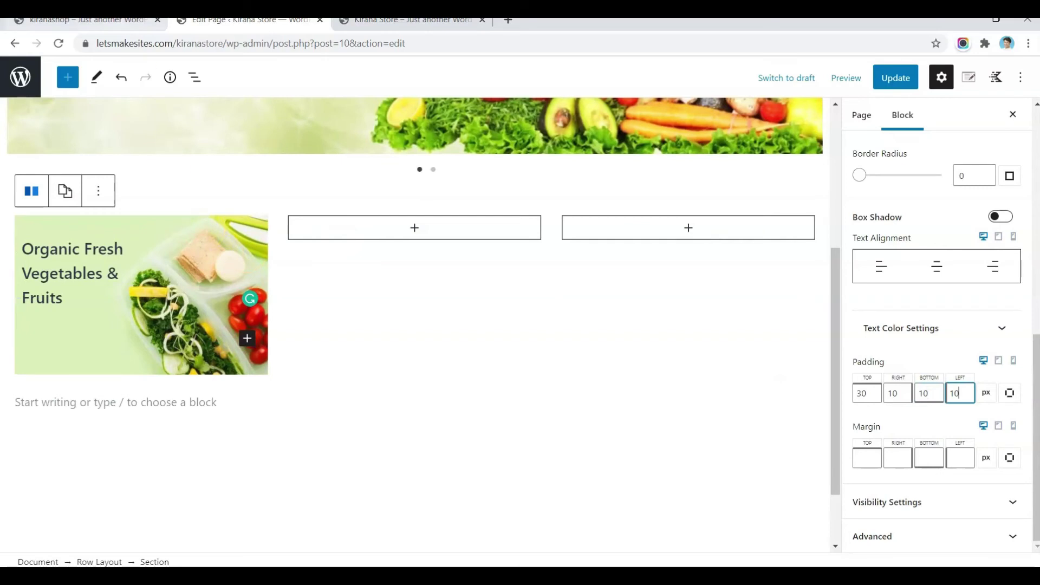
Step: Copy the 'Starts from 19.99/-' line from the live shop page for the first card
left_click(91, 21)
left_click_drag(30, 412, 125, 407)
key("ctrl+c")
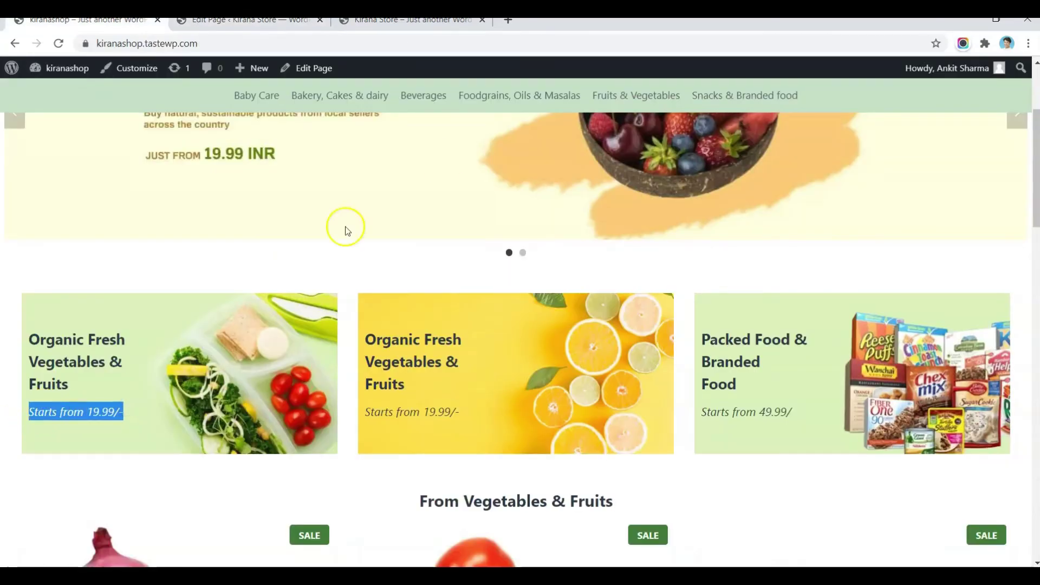
left_click(246, 20)
left_click(281, 214)
left_click(76, 302)
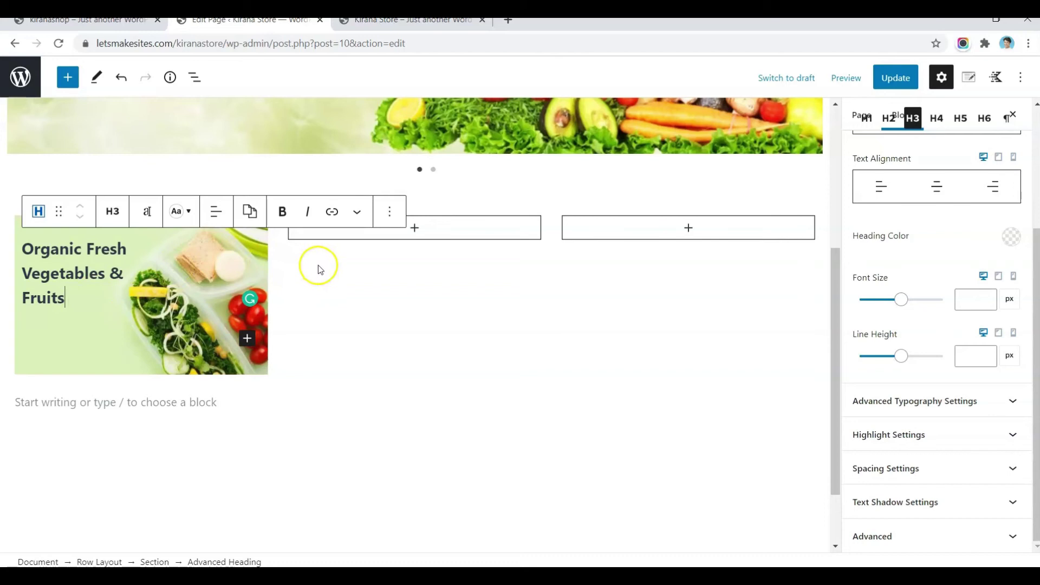
Step: Add a 'Starts from 19.99/-' paragraph below the first card's heading
left_click(389, 211)
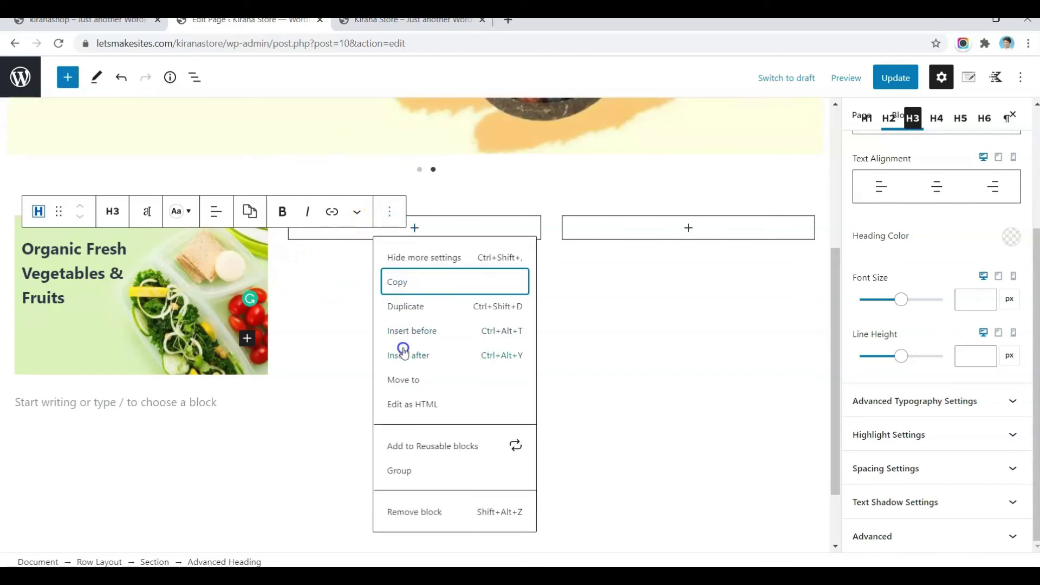
left_click(65, 299)
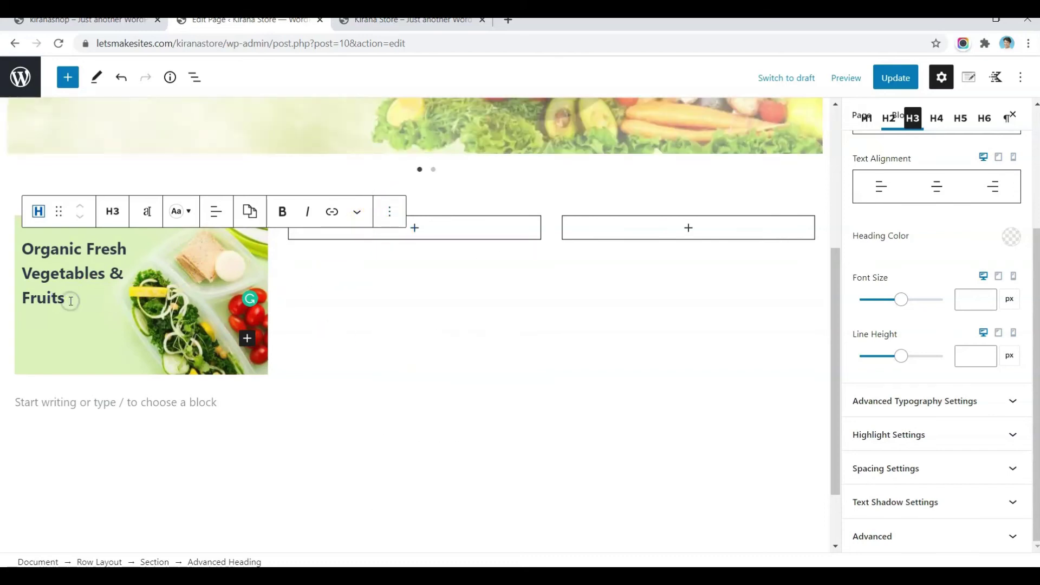
key("Return")
key("ctrl+v")
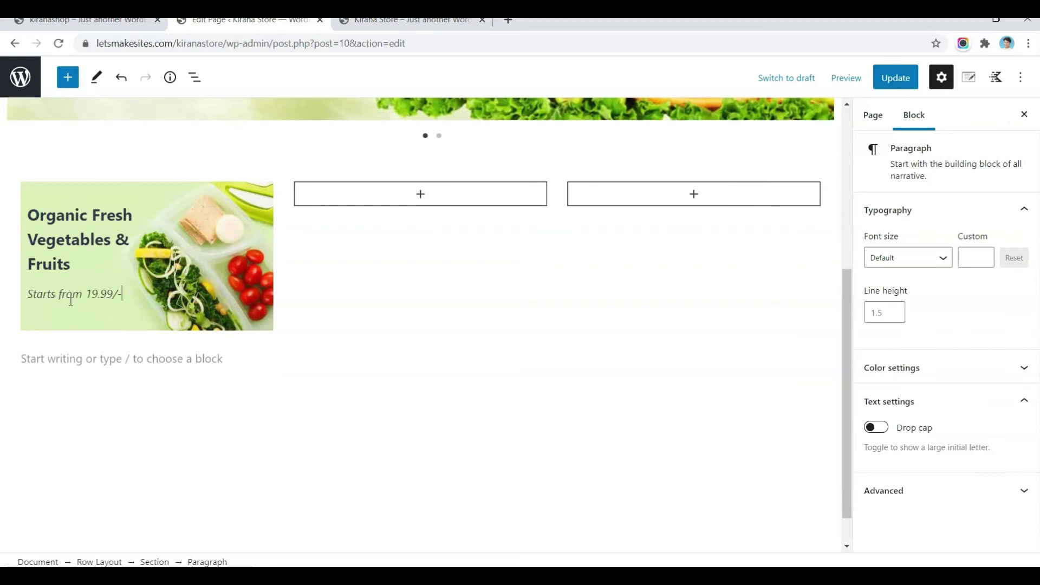
left_click(132, 298)
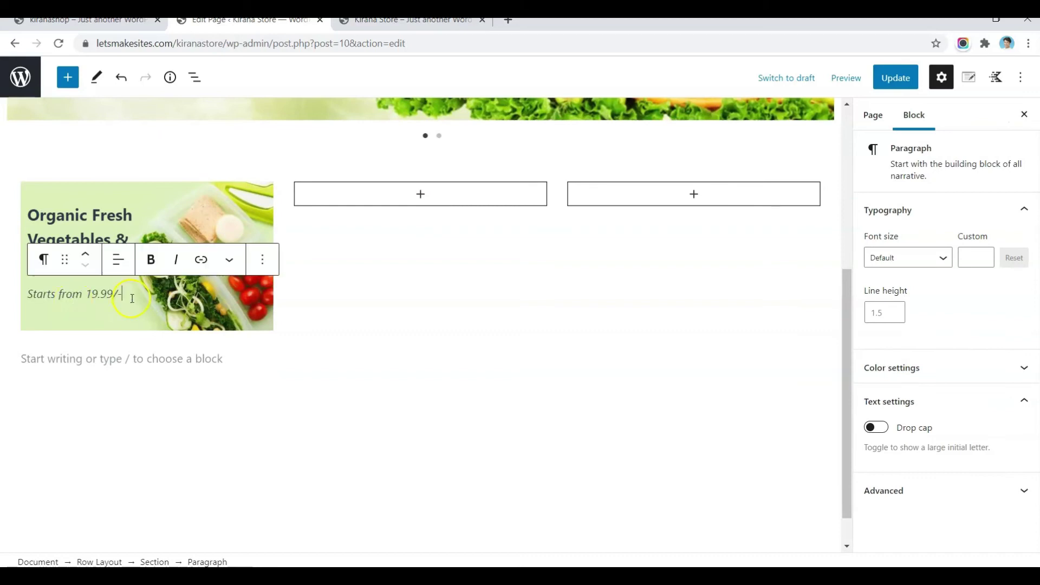
left_click(174, 358)
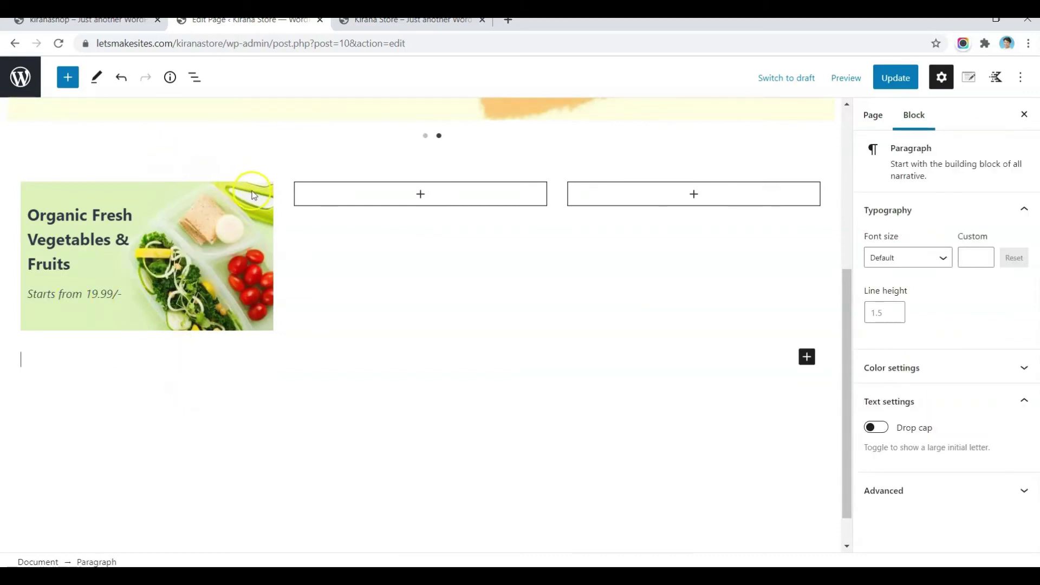
Step: Copy the first card's section styles and paste them onto the middle column
left_click(253, 195)
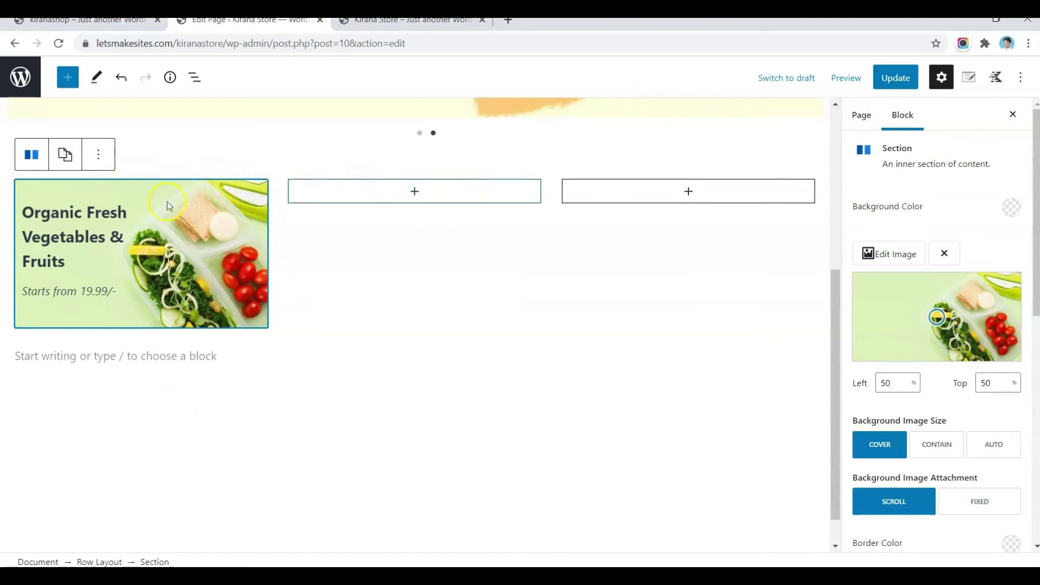
left_click(66, 156)
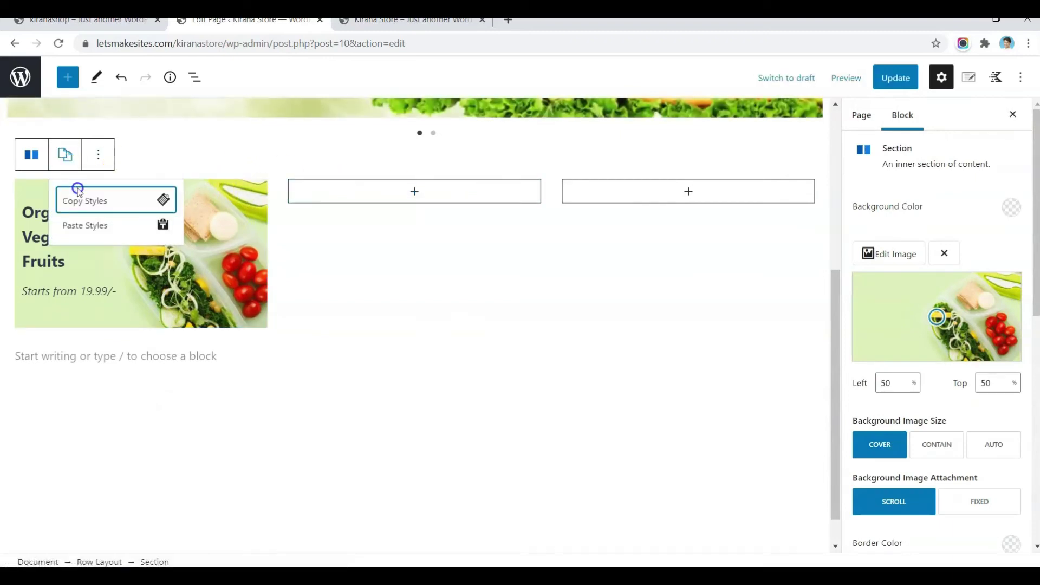
left_click(82, 204)
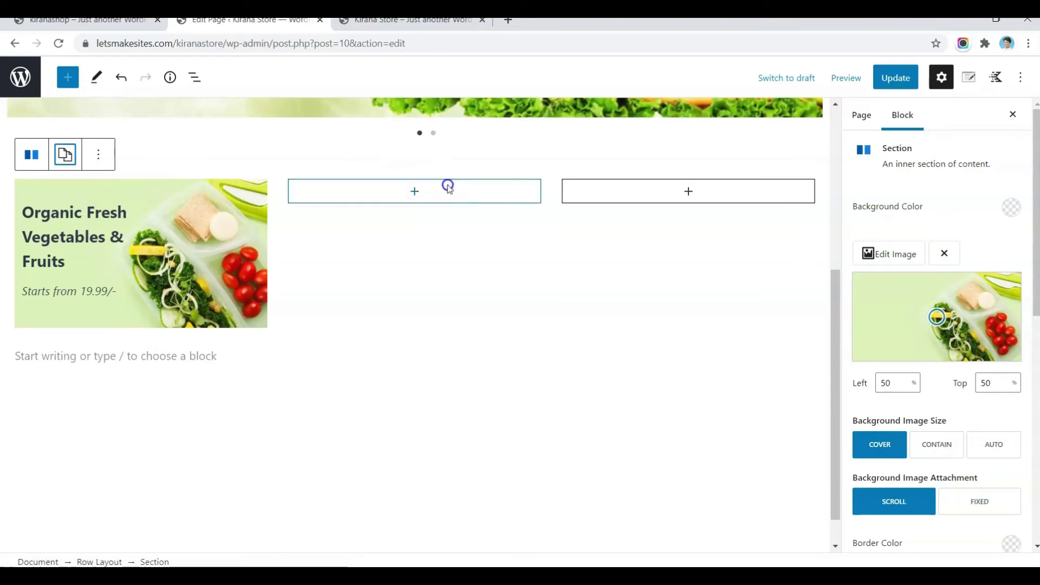
left_click(448, 185)
left_click(337, 157)
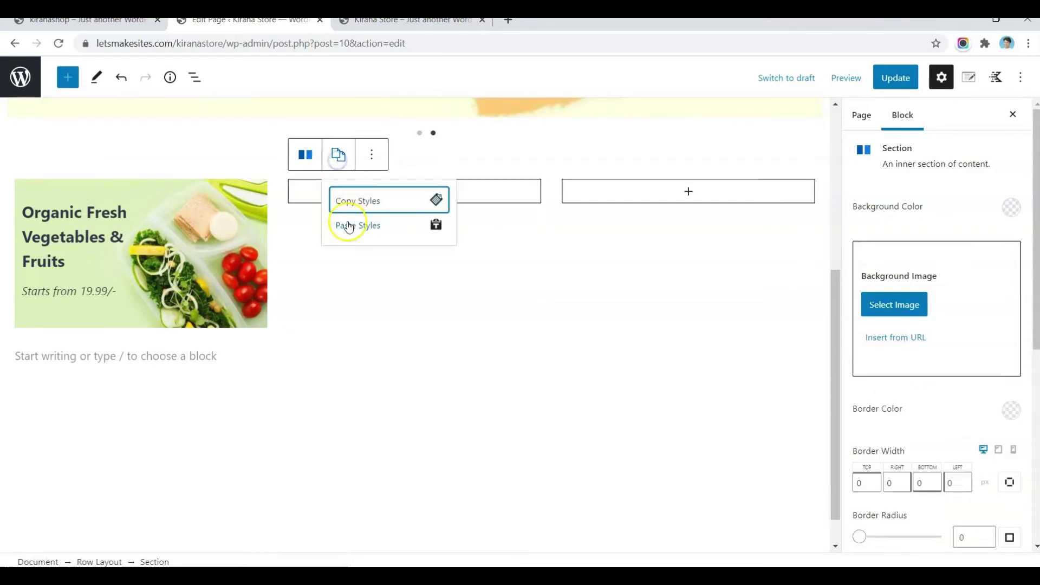
left_click(350, 225)
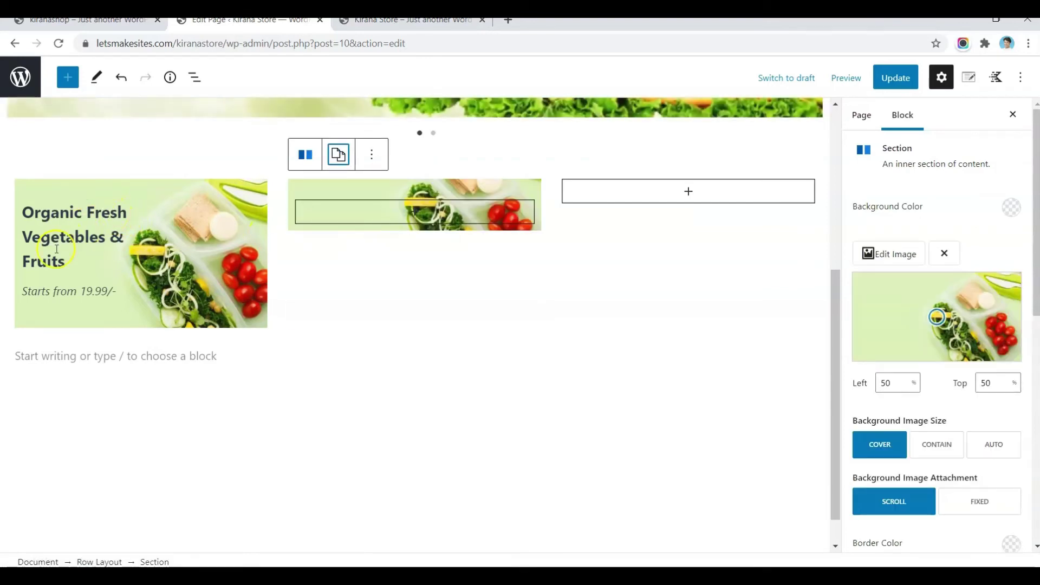
Step: Add the same H3 heading 'Organic Fresh Vegetables & Fruits' to the middle card
left_click_drag(58, 249, 35, 222)
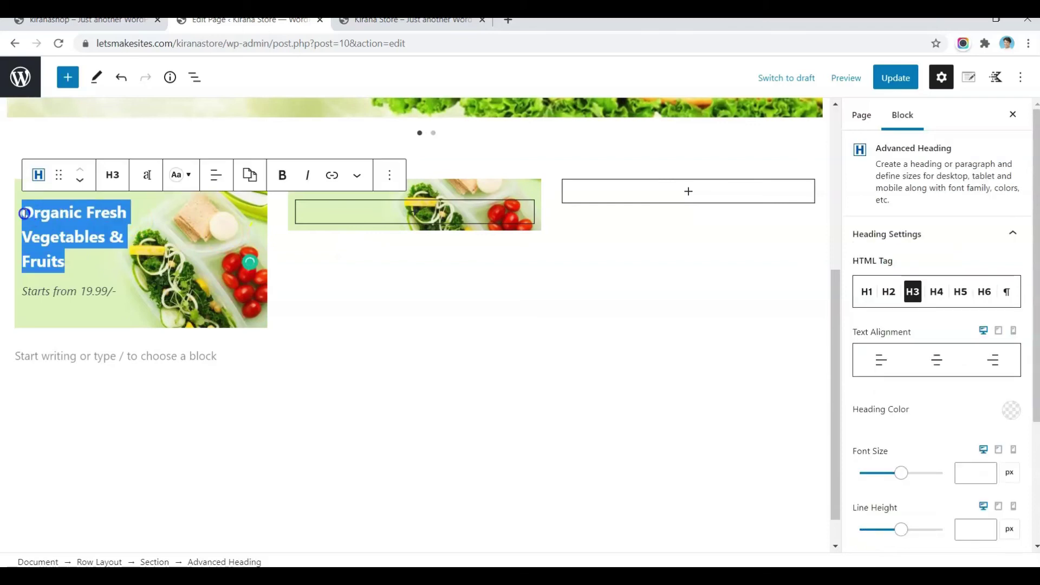
left_click(417, 242)
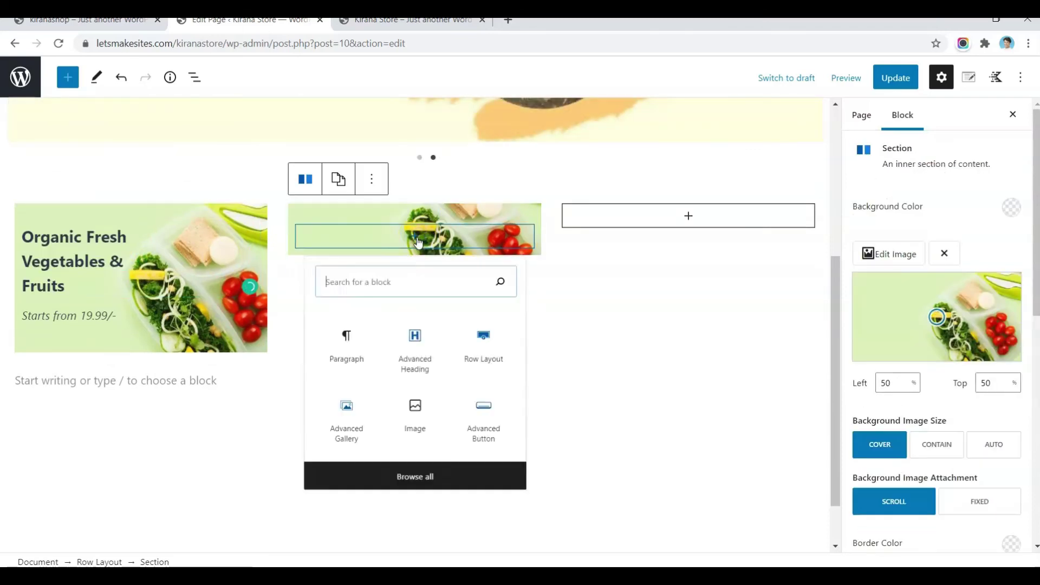
left_click(424, 353)
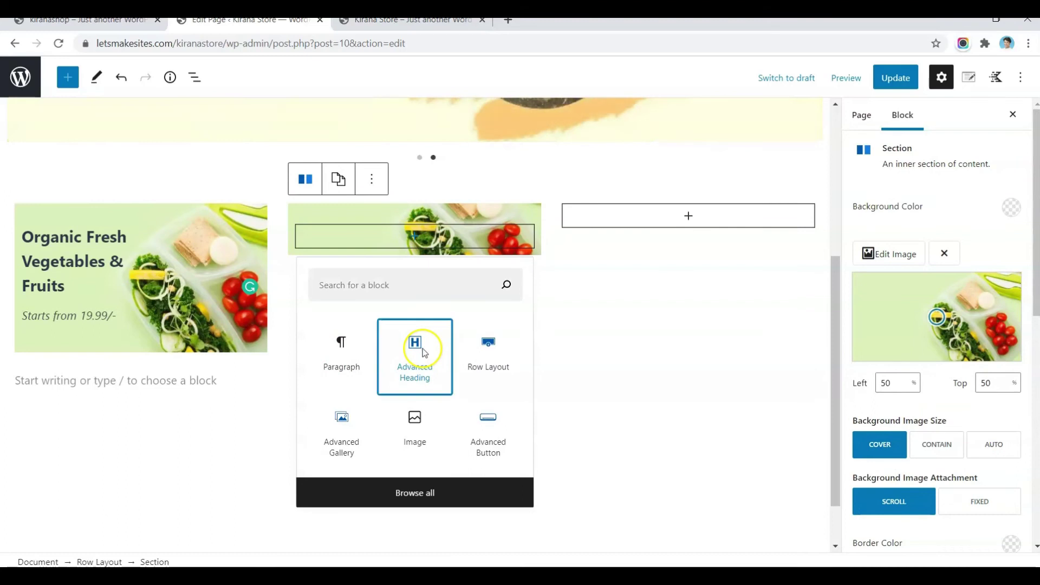
key("ctrl+v")
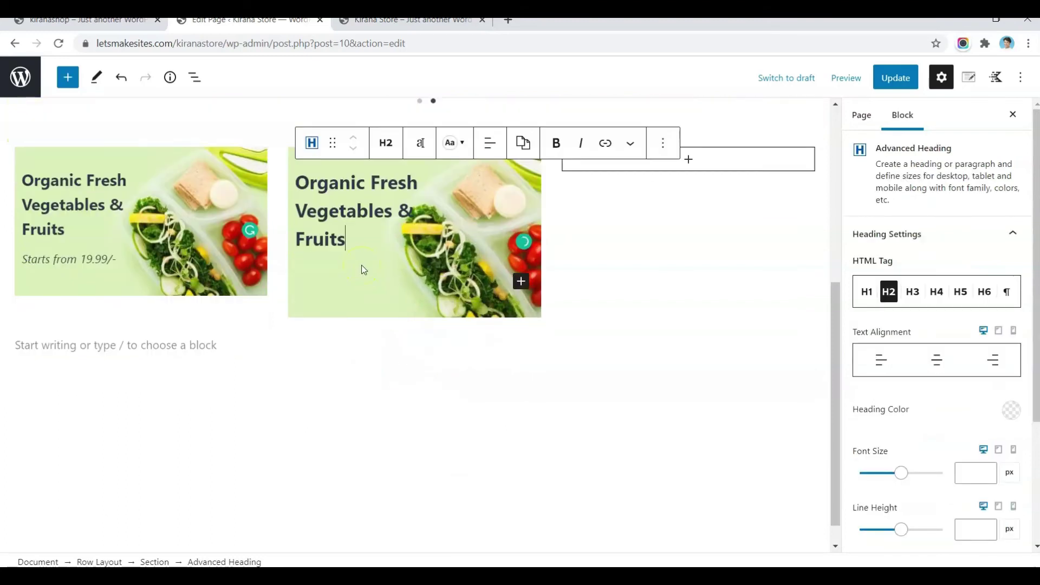
left_click(385, 143)
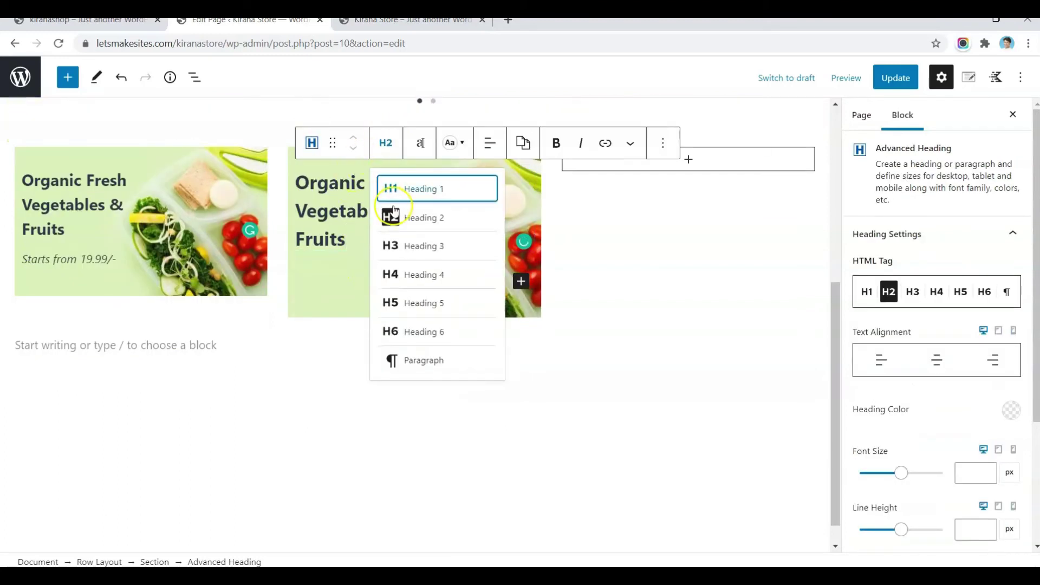
left_click(400, 246)
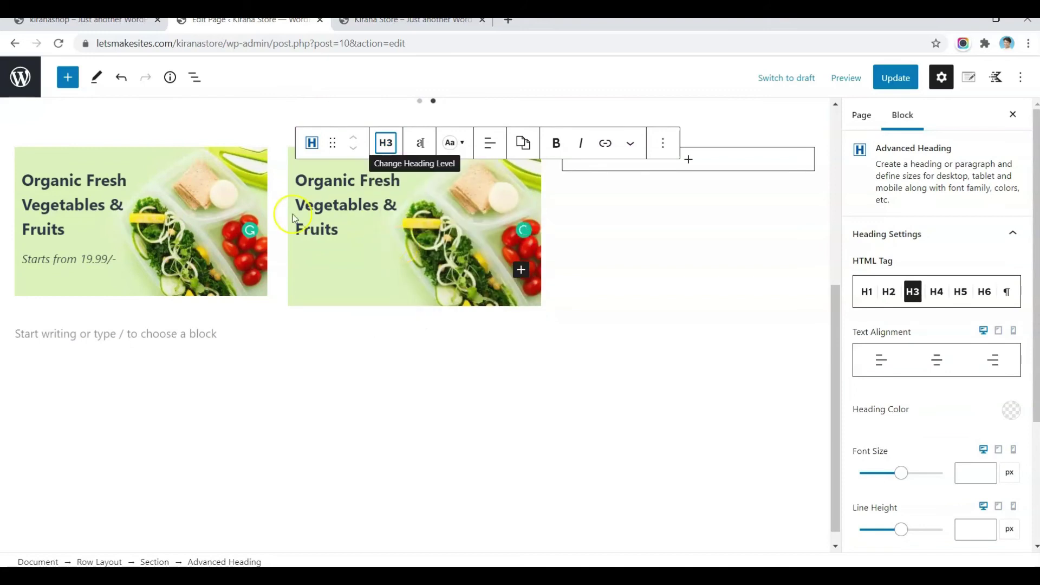
Step: Paste the 'Starts from 19.99/-' line below the middle card's heading
triple_click(100, 266)
key("ctrl+c")
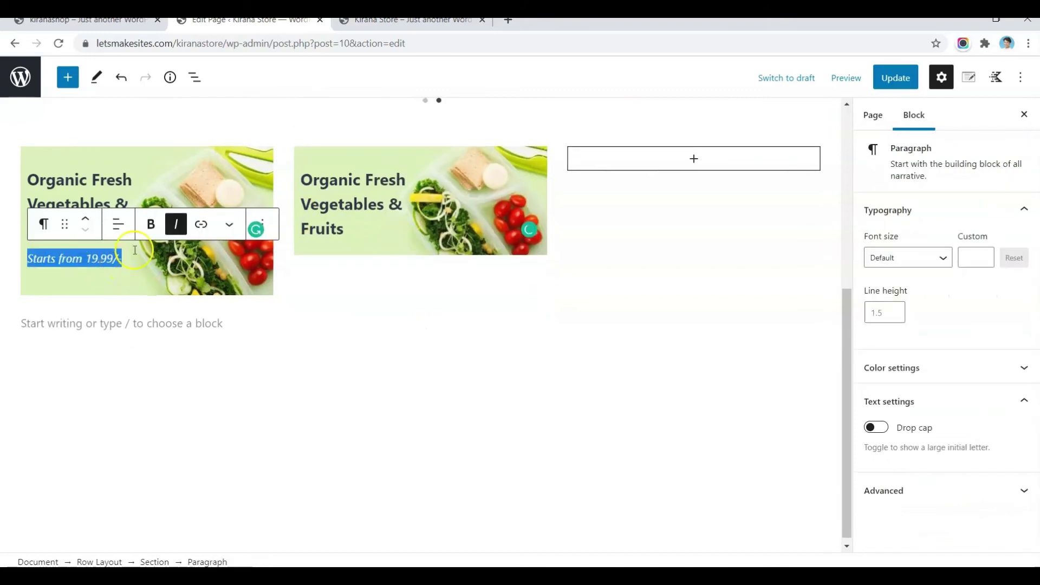
left_click(348, 230)
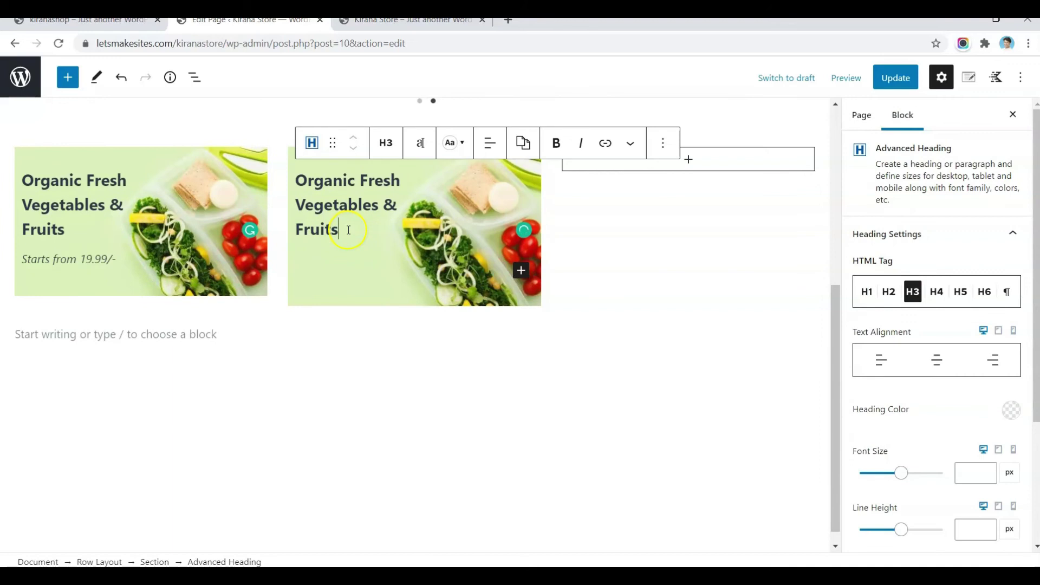
key("ctrl+v")
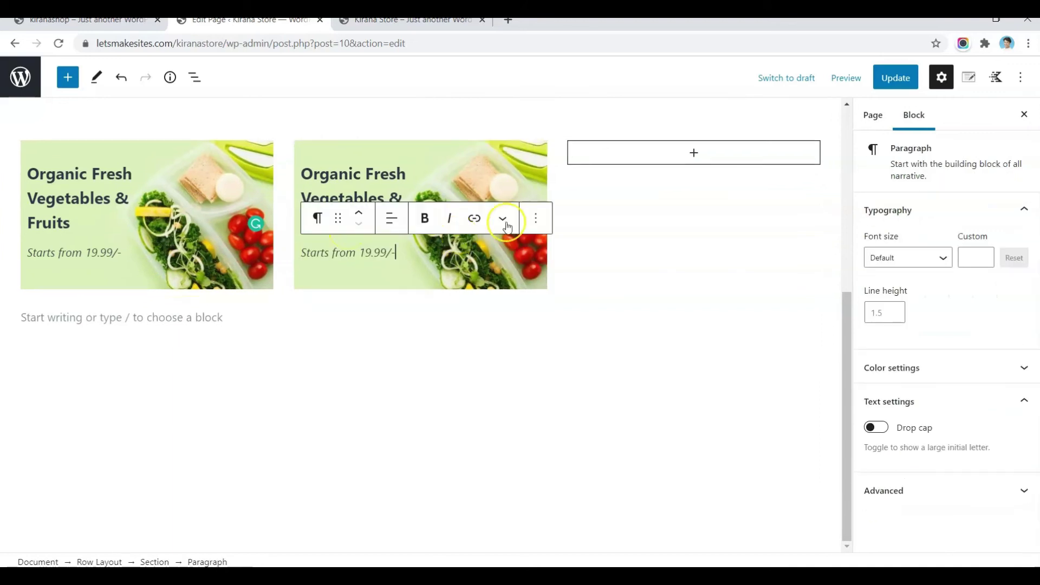
left_click(479, 240)
left_click(352, 121)
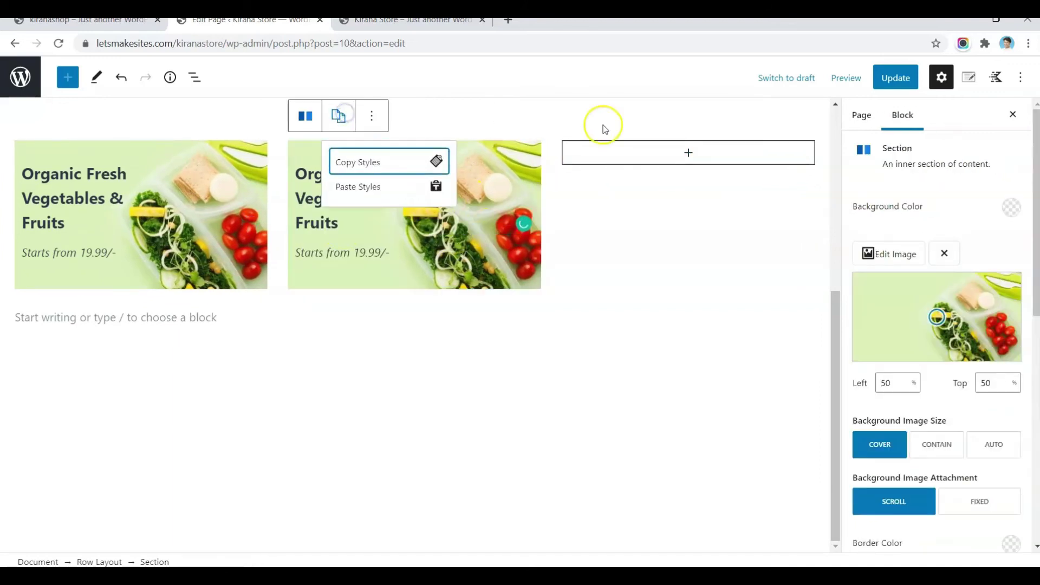
Step: Copy the middle card's section styles onto the third column
left_click(405, 169)
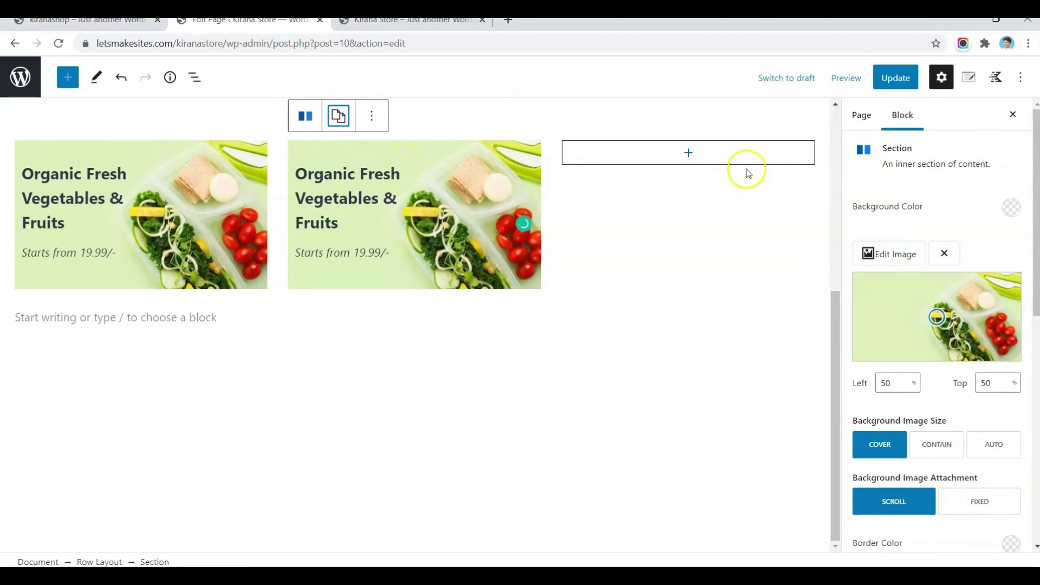
left_click(693, 153)
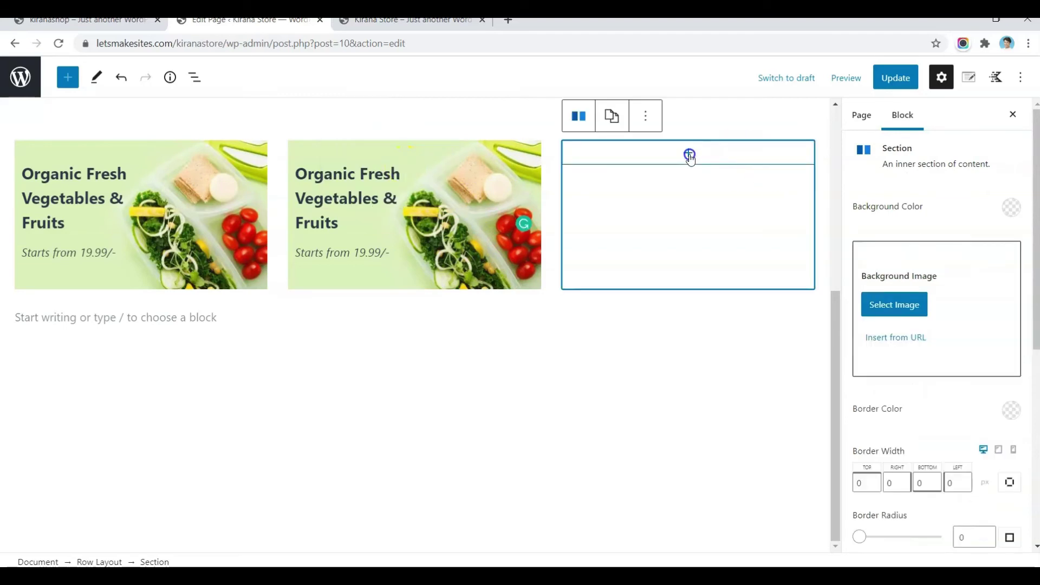
left_click(612, 119)
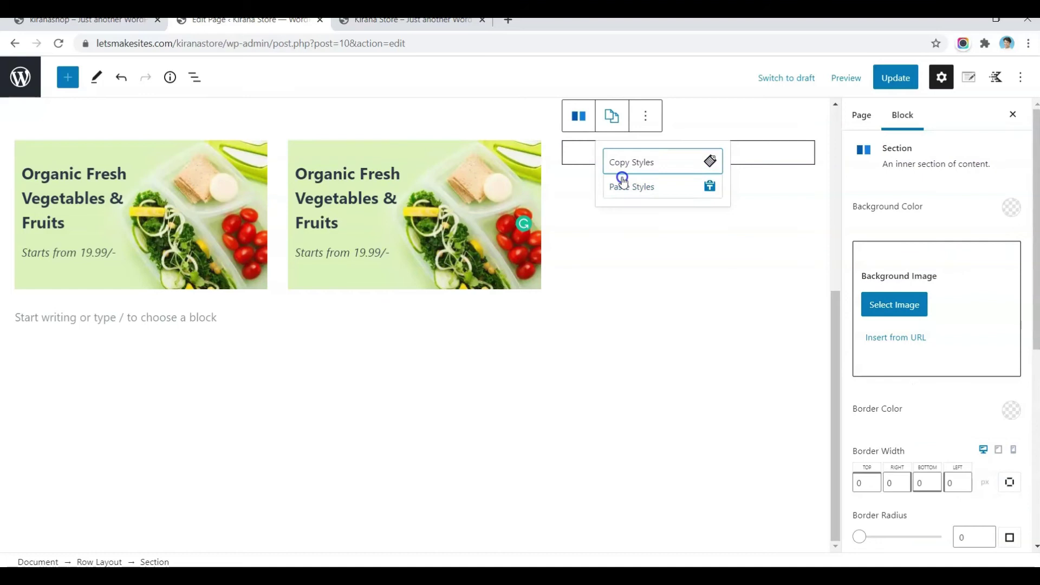
left_click(622, 180)
scroll(883, 401, "down", 5)
scroll(884, 405, "down", 5)
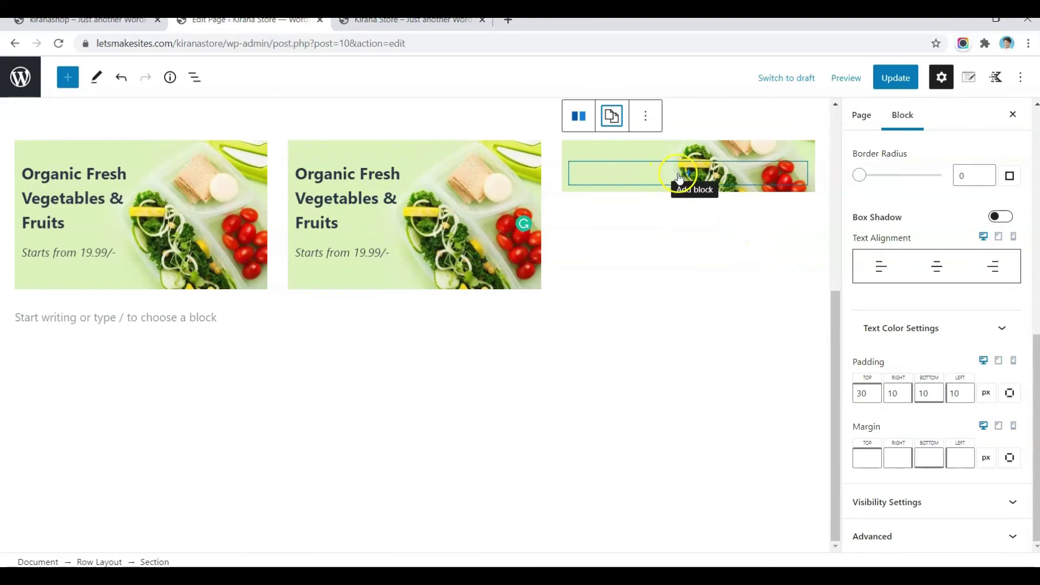
Step: Add an H3 Advanced Heading 'Organic Fresh Vegetables & Fruits' to the third card
left_click_drag(339, 221, 295, 169)
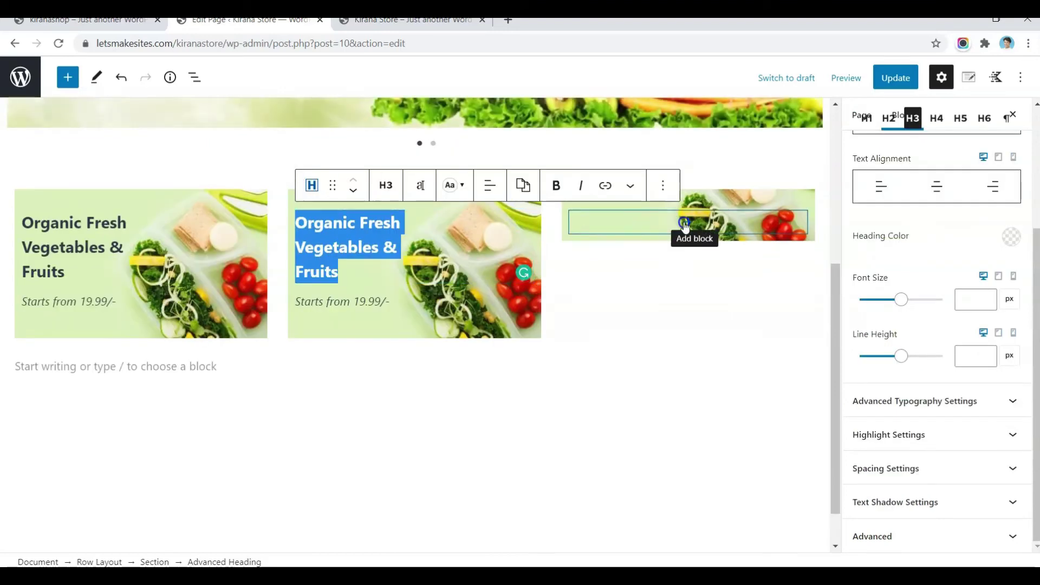
left_click(683, 226)
left_click(691, 225)
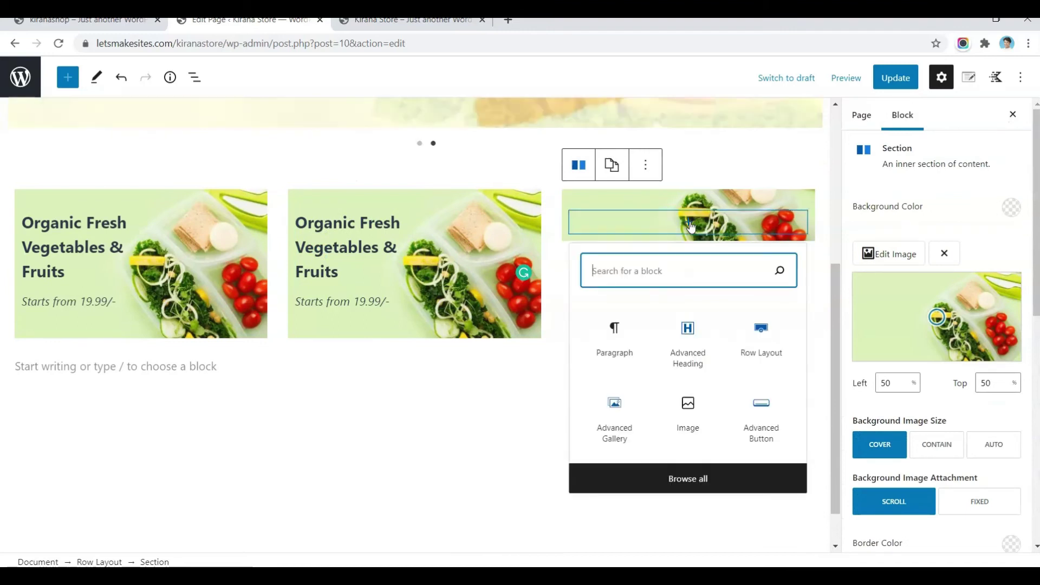
left_click(687, 341)
key("ctrl+v")
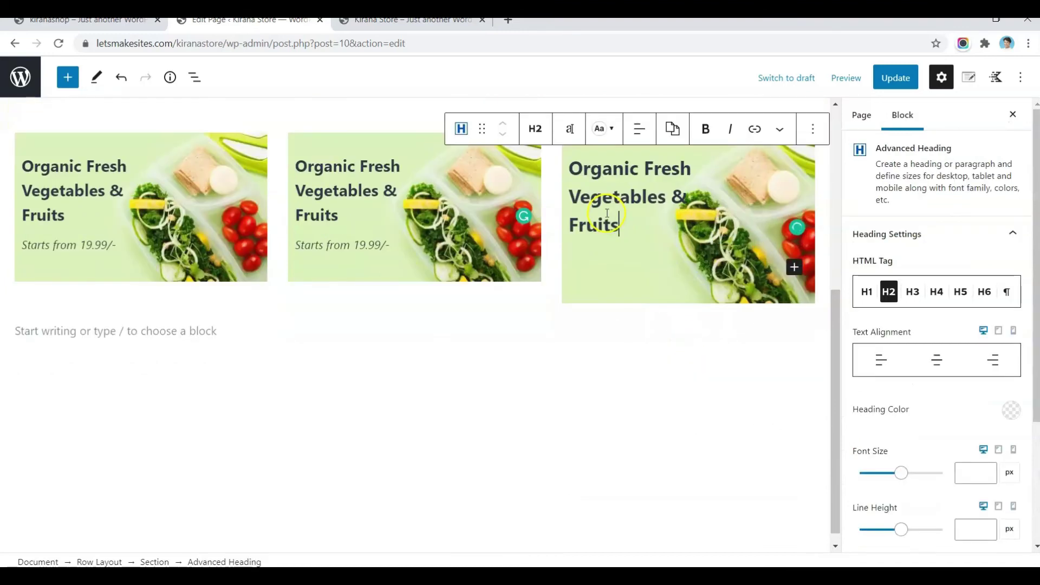
left_click(535, 129)
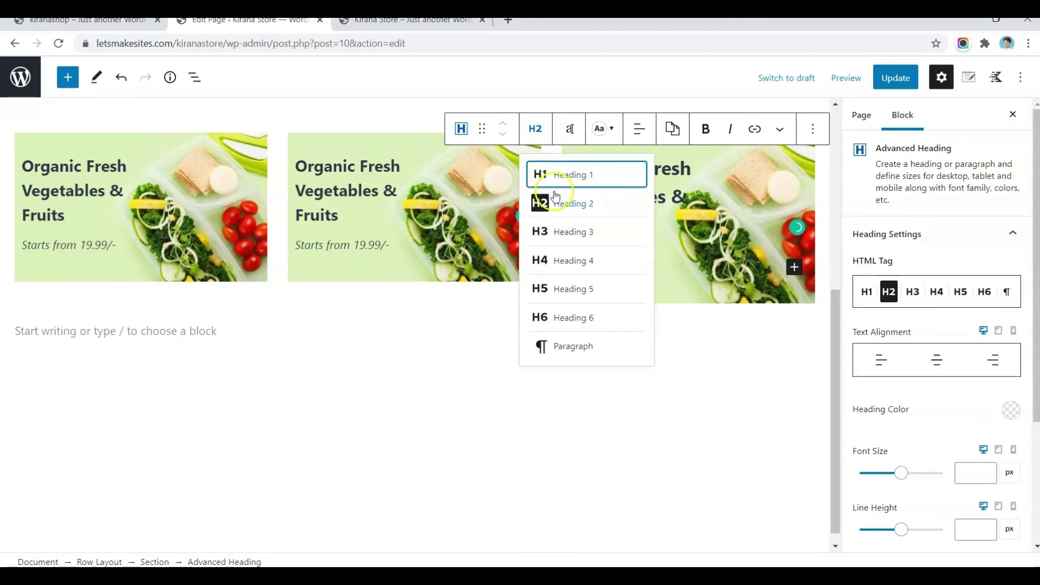
left_click(563, 233)
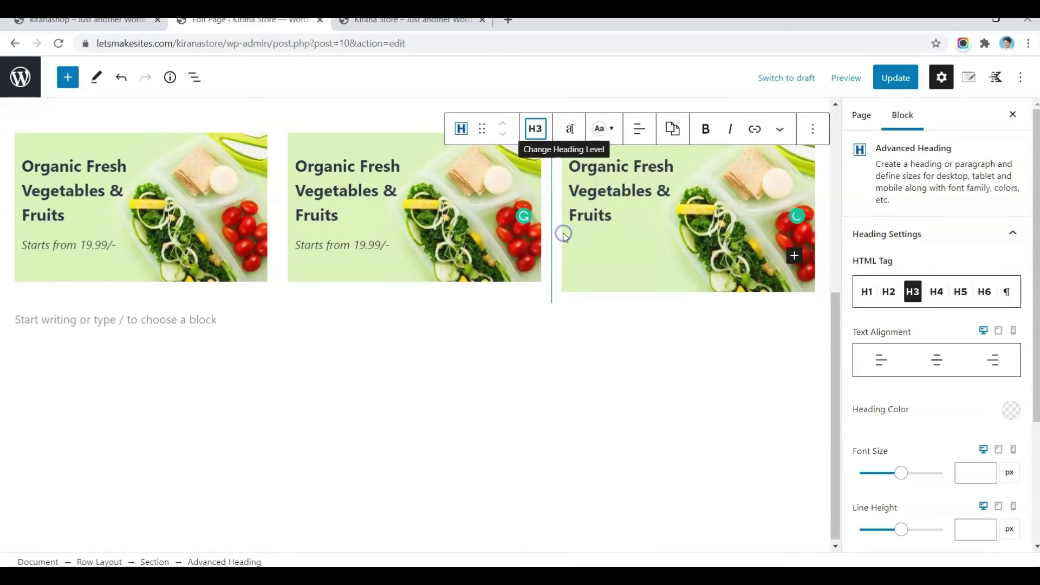
Step: Paste the 'Starts from 19.99/-' line below the third card's heading
left_click(397, 245)
triple_click(389, 248)
key("ctrl+c")
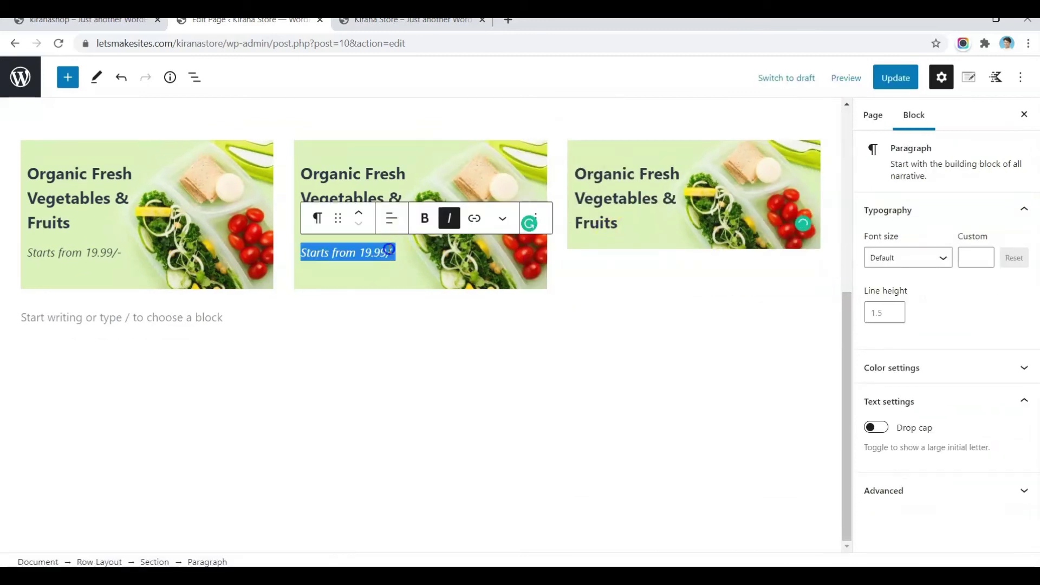
left_click(619, 221)
key("ctrl+v")
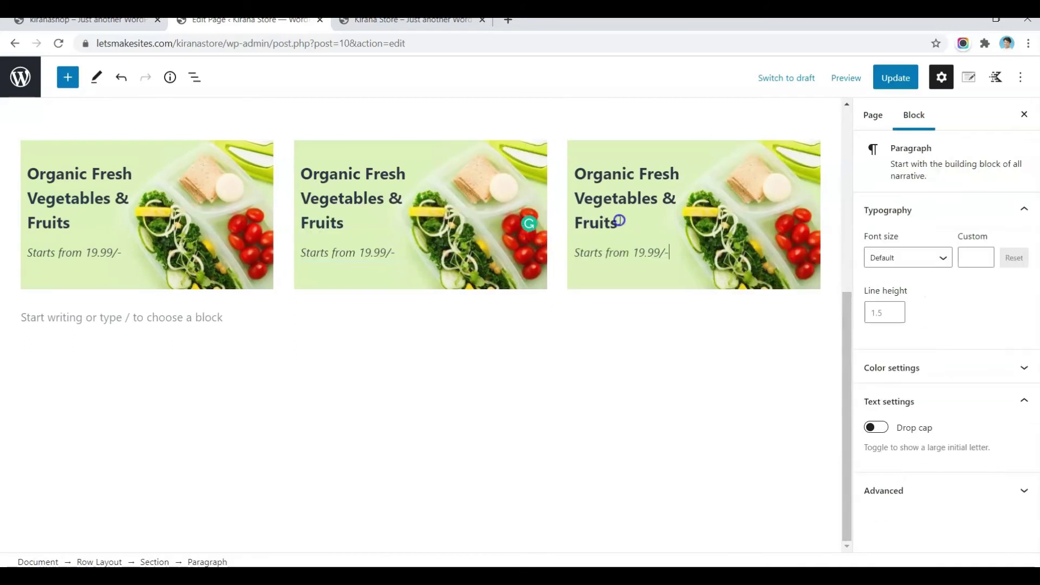
left_click(406, 147)
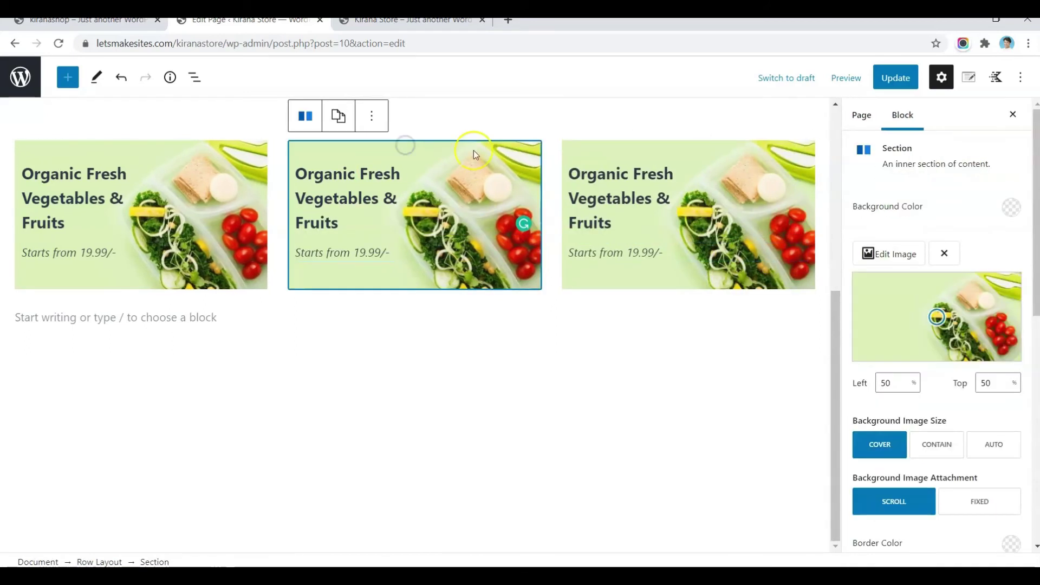
Step: Replace the middle card's background with the lemon image h1-banner-1
left_click(896, 253)
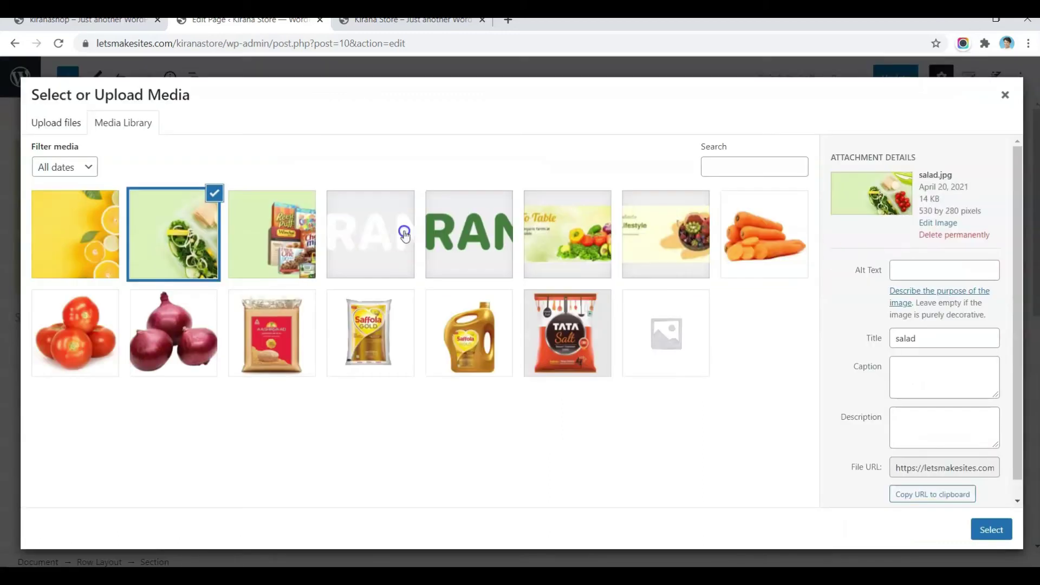
left_click(87, 255)
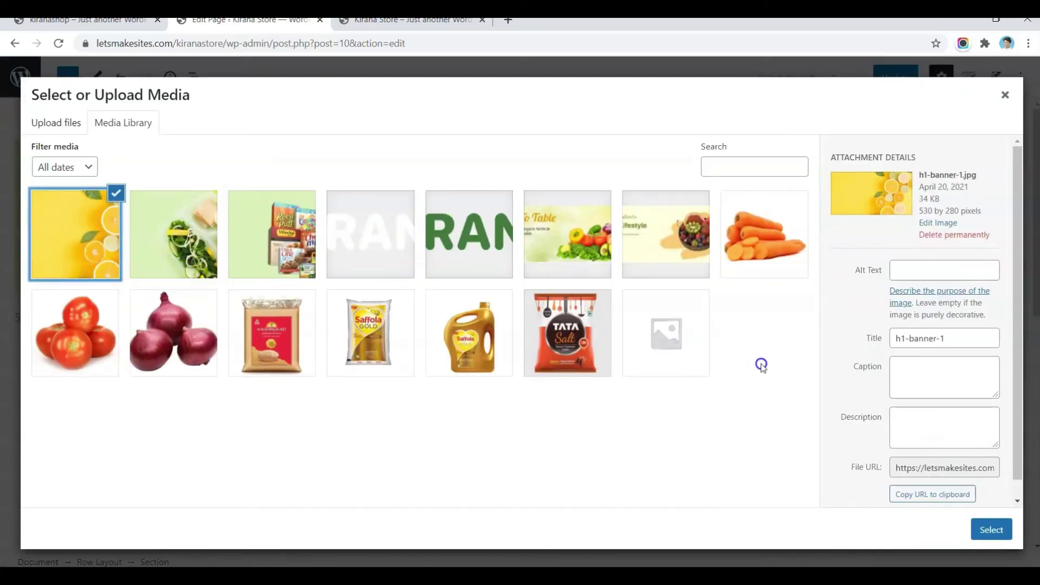
left_click(991, 529)
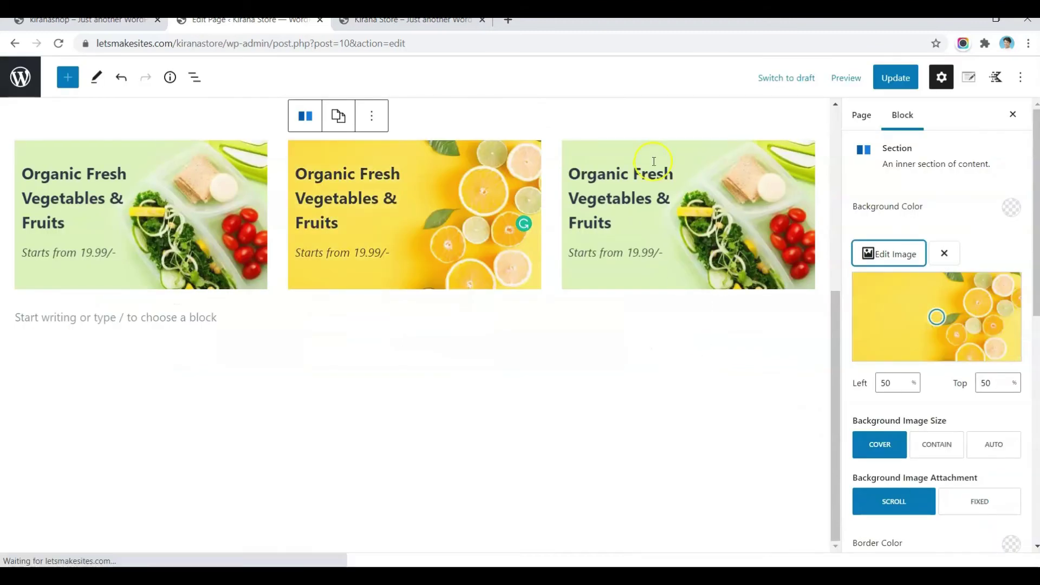
Step: Set the third card's background to the packaged-snacks image, focal point about 49% left, 52% top
left_click(670, 159)
left_click(885, 264)
left_click(270, 239)
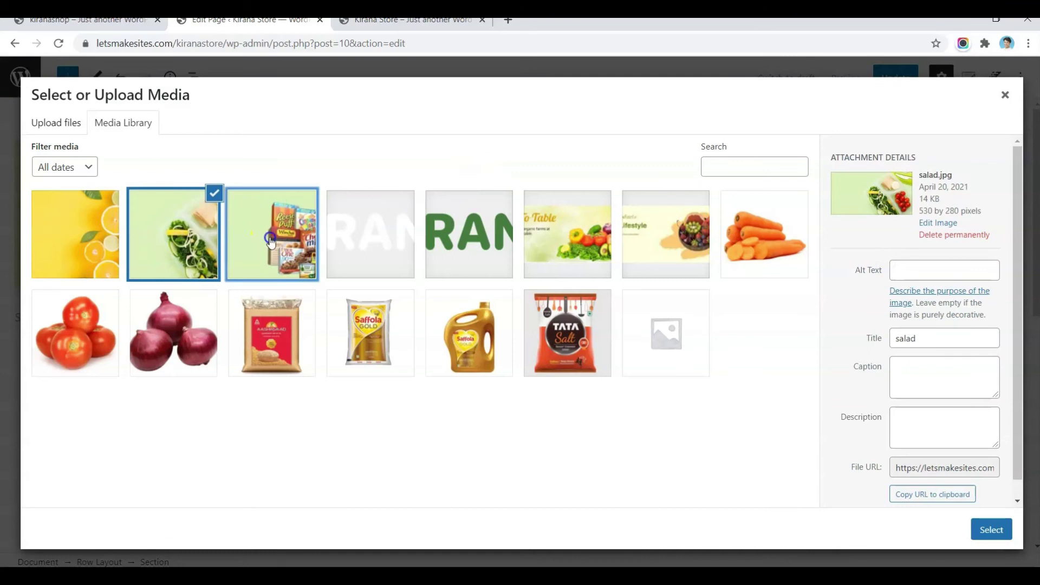
left_click(991, 529)
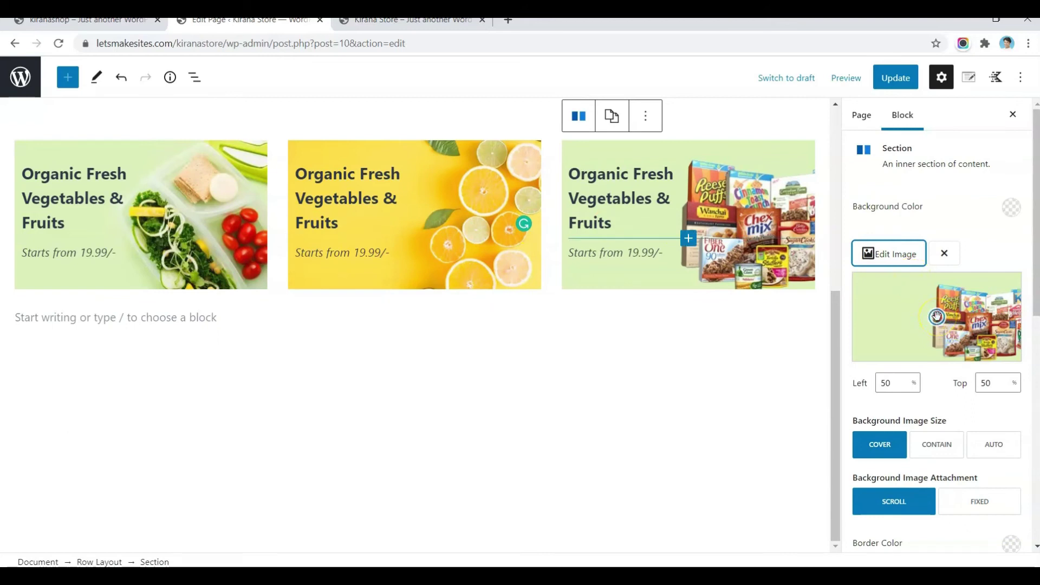
left_click_drag(922, 315, 886, 296)
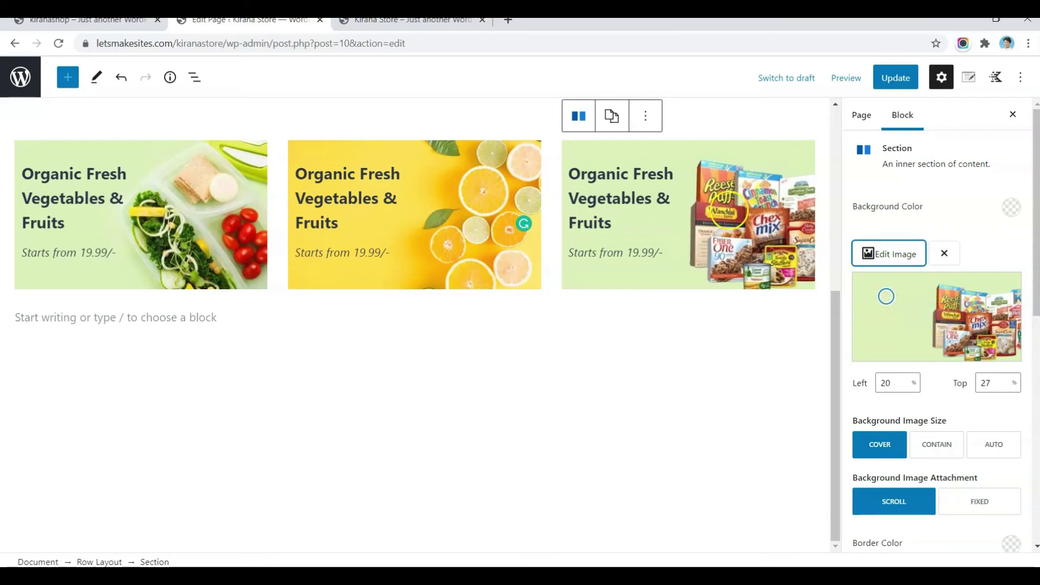
left_click_drag(891, 296, 934, 318)
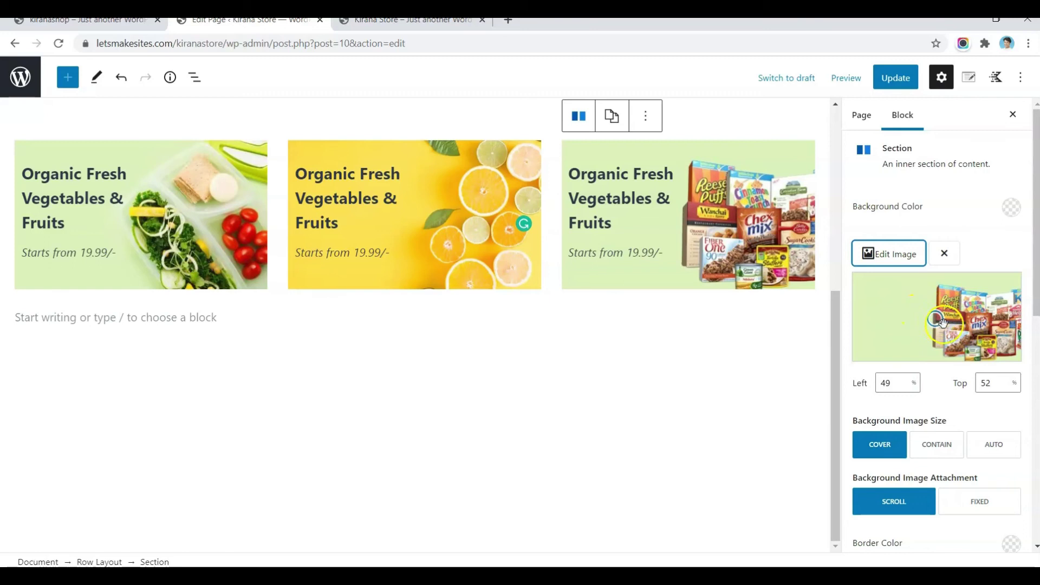
scroll(943, 323, "down", 3)
scroll(945, 324, "down", 3)
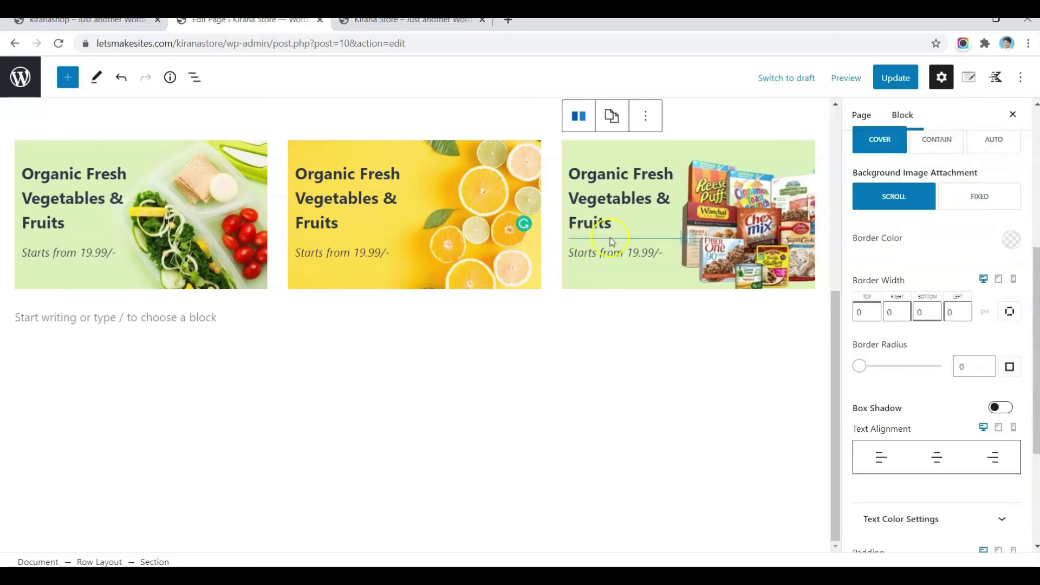
Step: Update the page and review the three category cards on the live store against kiranashop
left_click(895, 79)
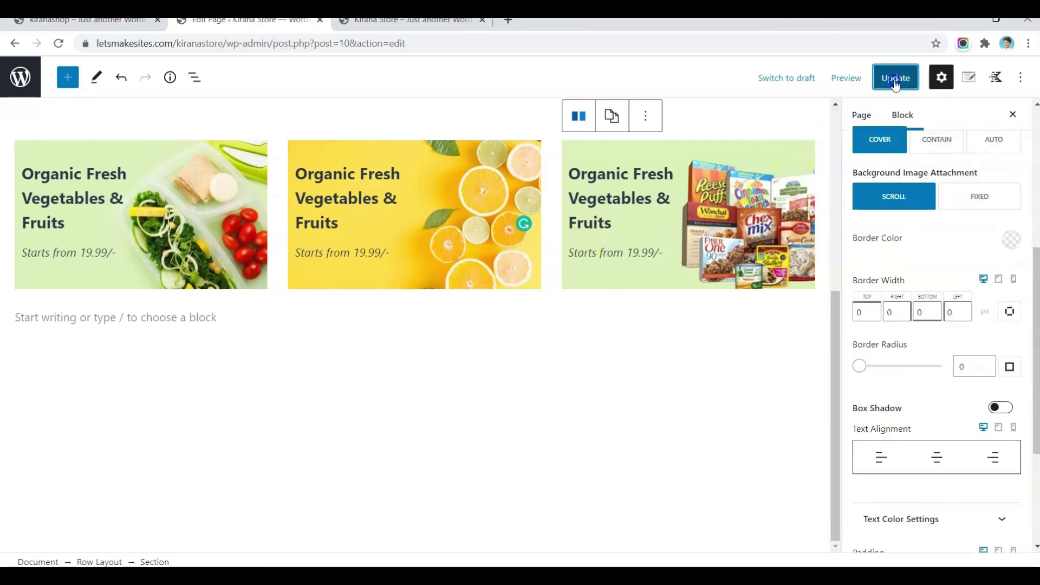
left_click(403, 20)
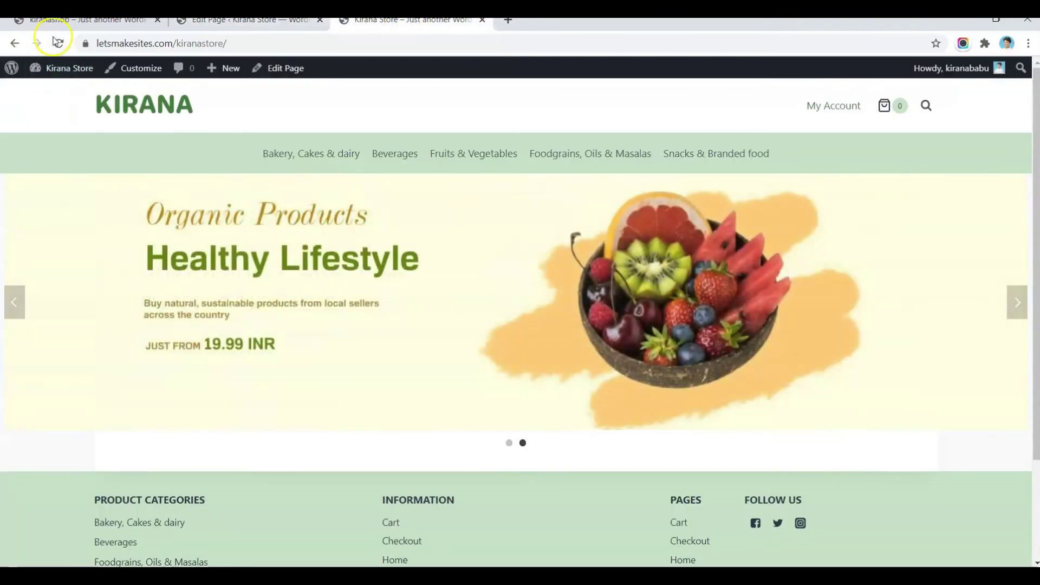
left_click(57, 42)
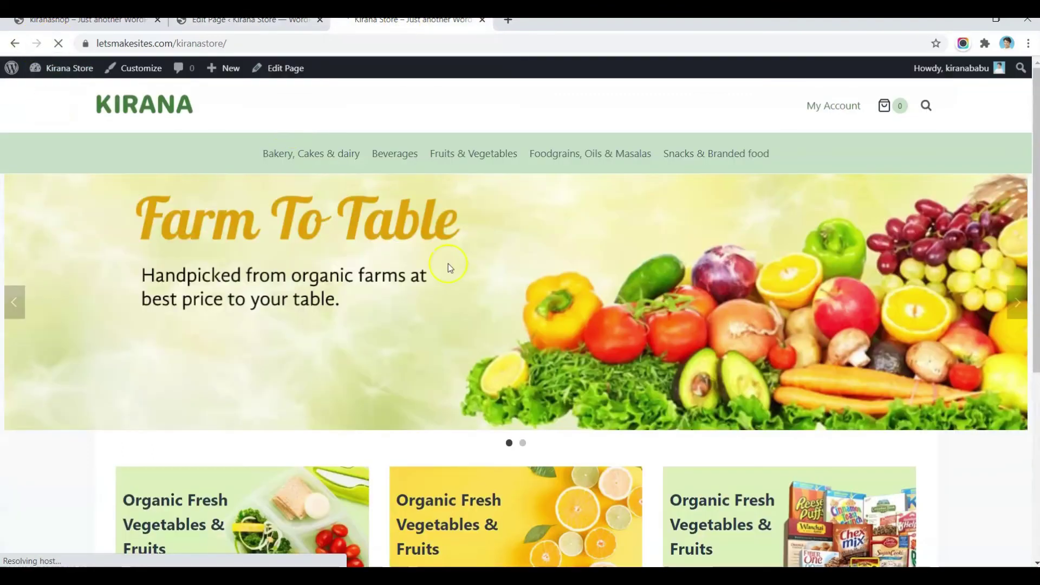
scroll(447, 263, "down", 4)
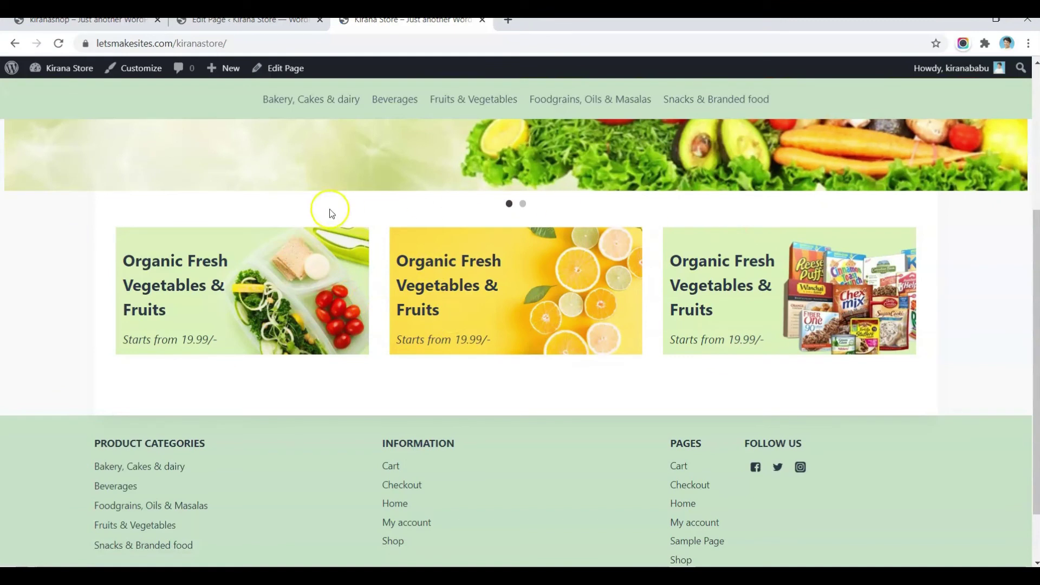
left_click(86, 20)
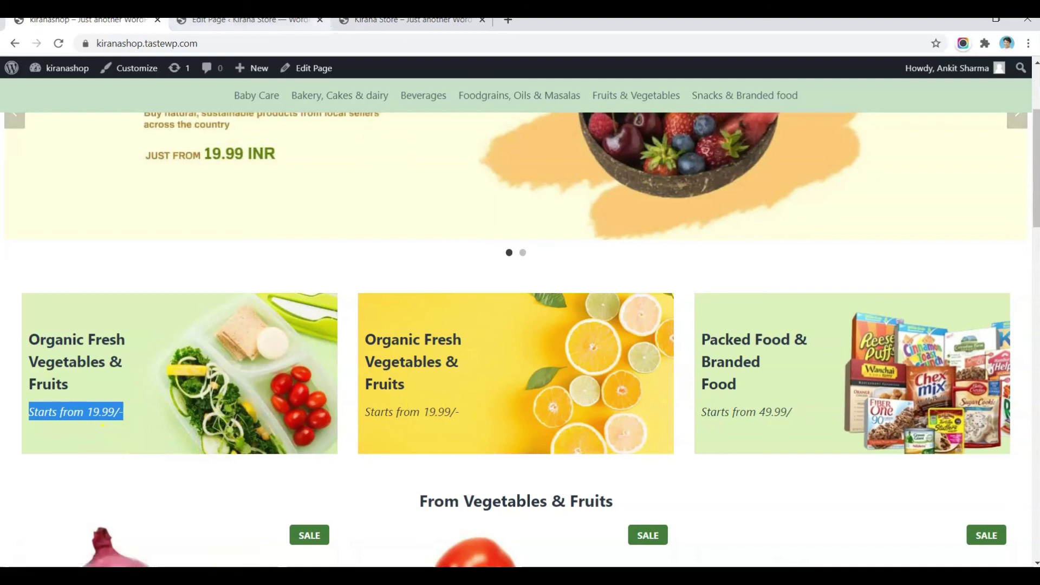
left_click(412, 20)
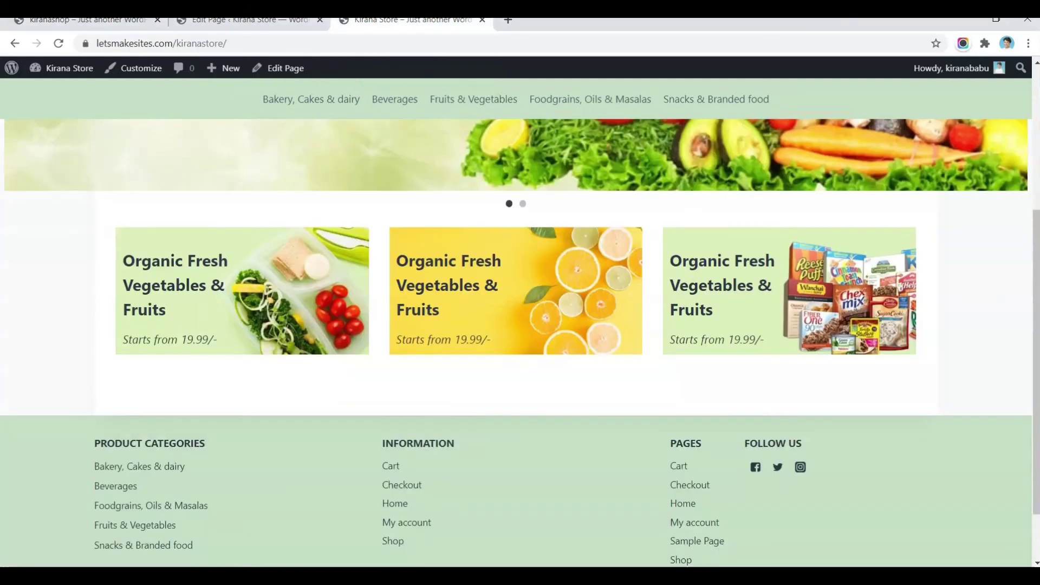
left_click(244, 20)
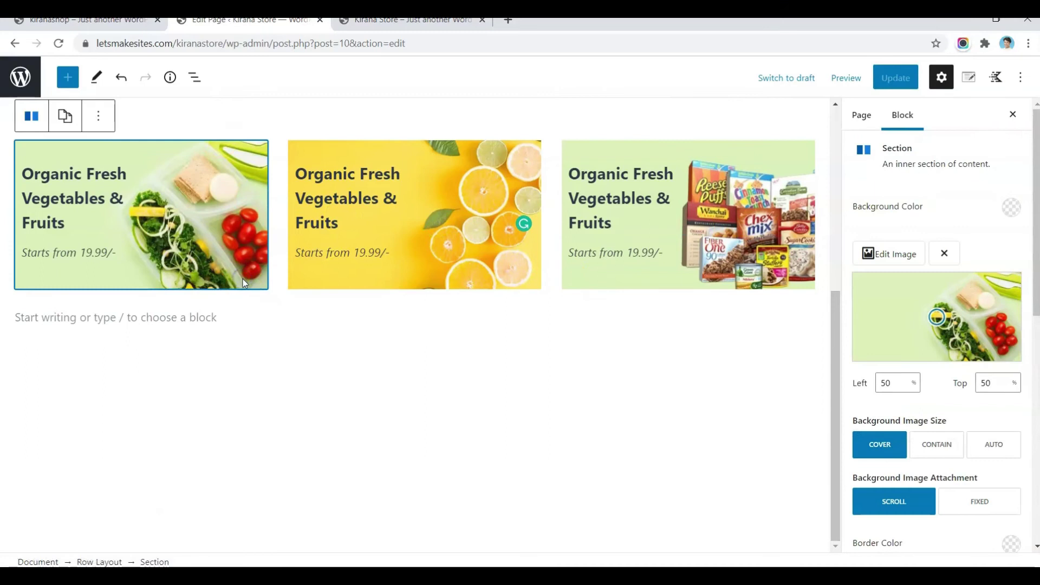
Step: Set the first category card's bottom padding to 30
scroll(948, 412, "down", 5)
scroll(900, 440, "down", 3)
left_click(921, 480)
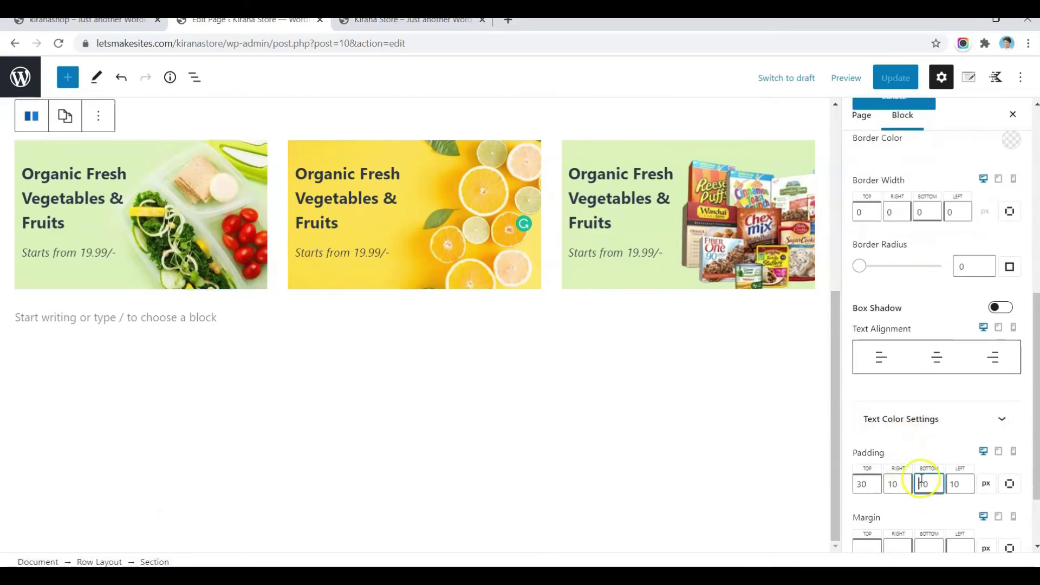
key("Delete")
type("3")
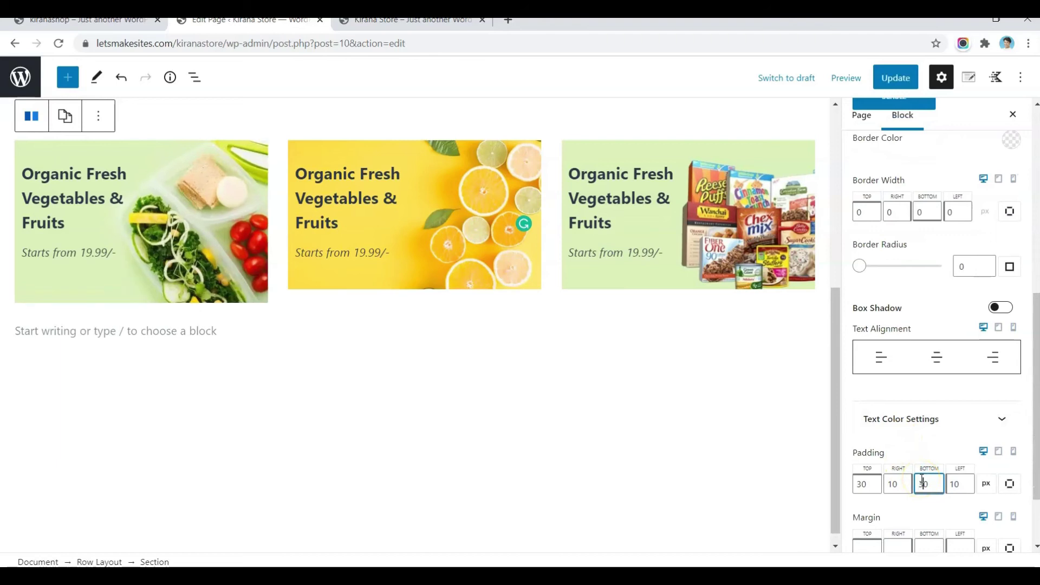
left_click(526, 334)
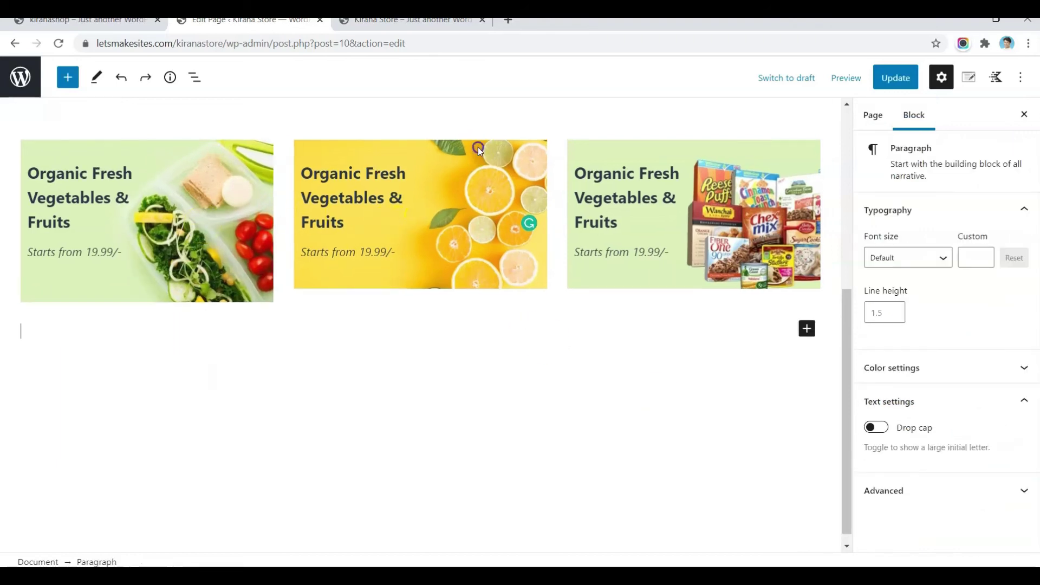
Step: Give the yellow lemon card and the packaged-snacks card 30 px bottom padding
left_click(479, 150)
scroll(899, 378, "down", 4)
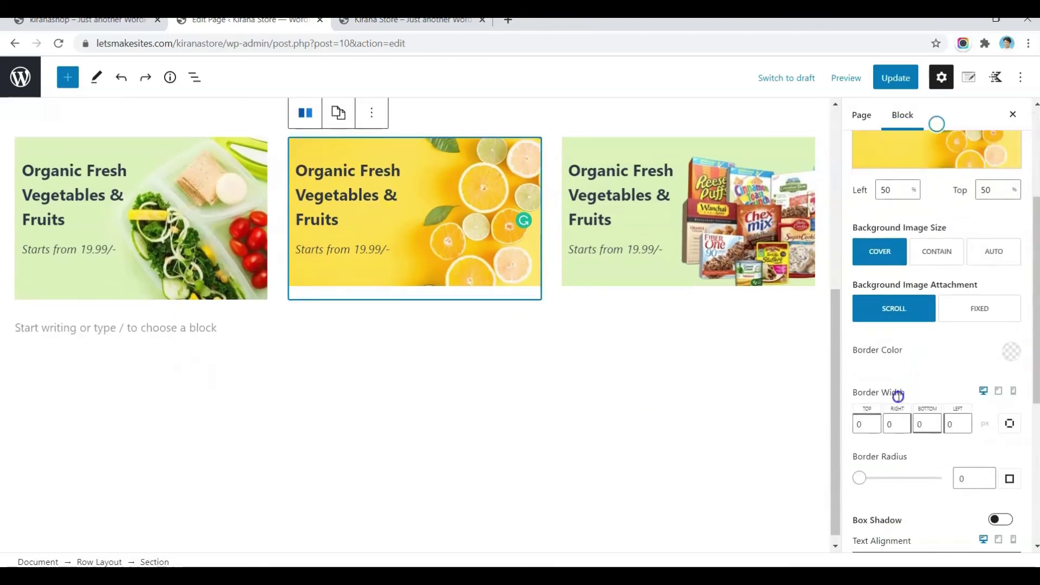
scroll(881, 461, "down", 5)
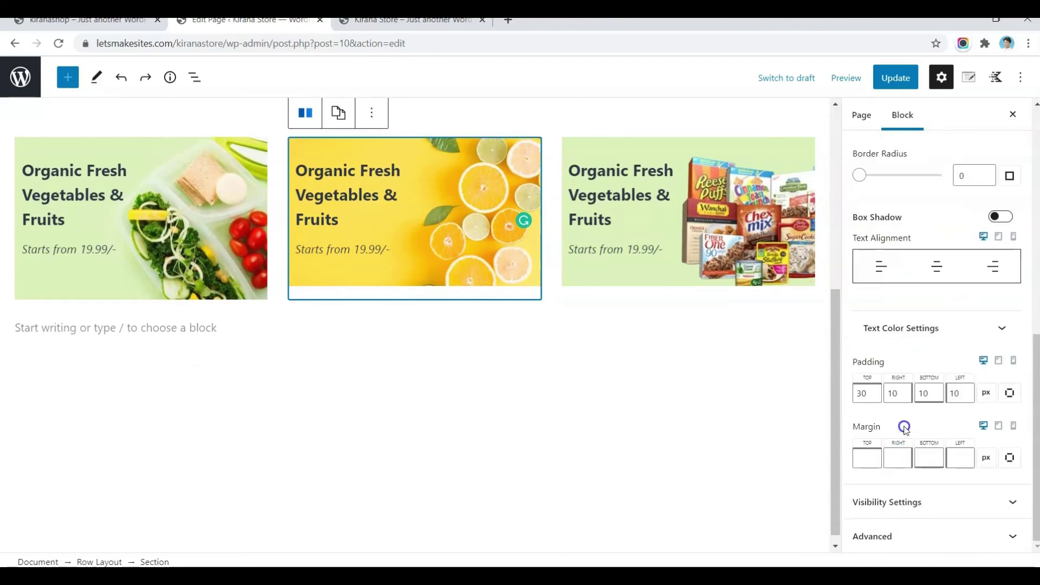
left_click(924, 394)
type("30")
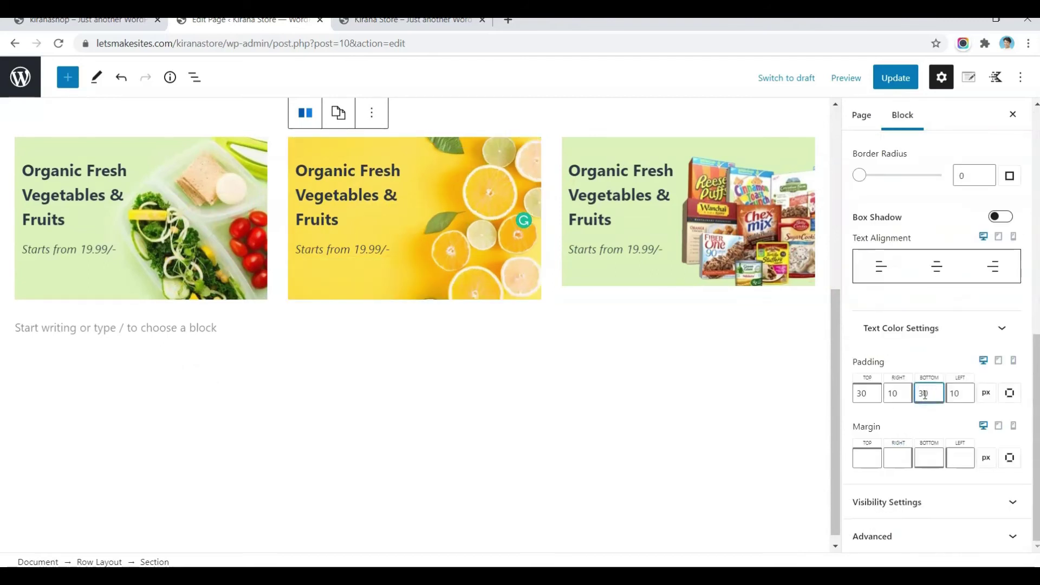
left_click(766, 273)
scroll(928, 336, "down", 10)
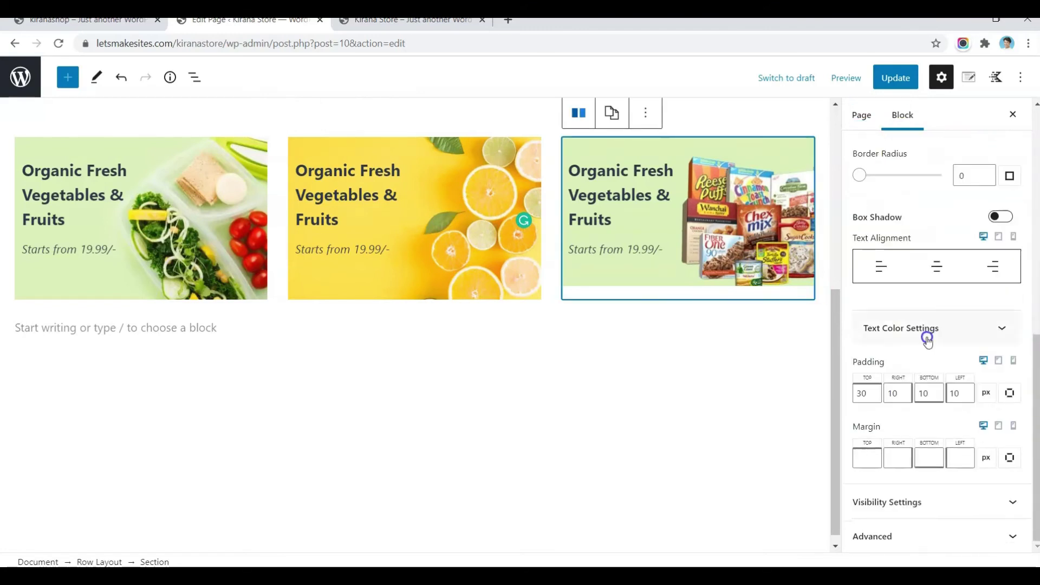
left_click(925, 391)
type("30")
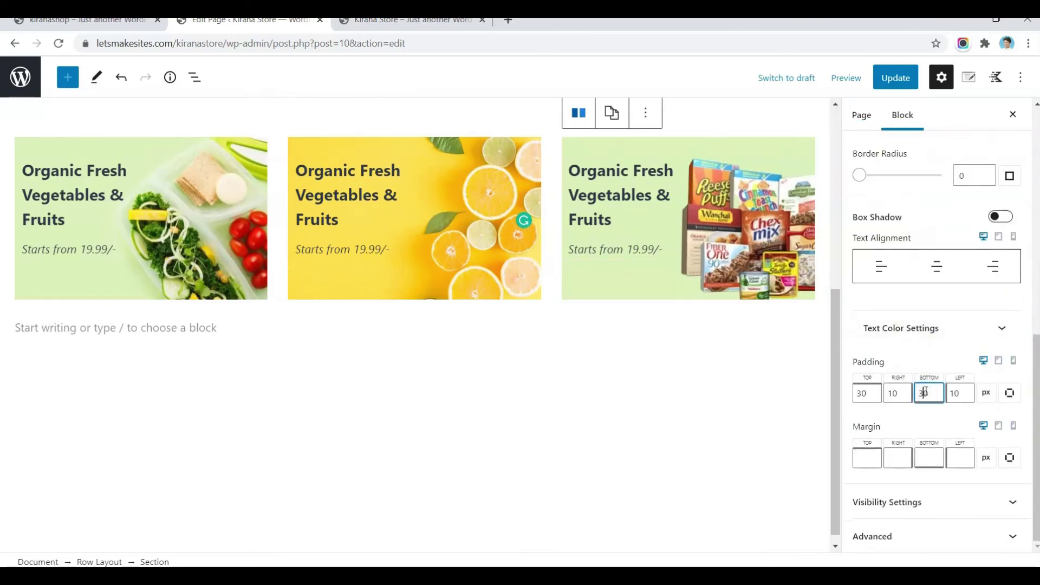
Step: Update the Home page and reload the live store tab
left_click(895, 77)
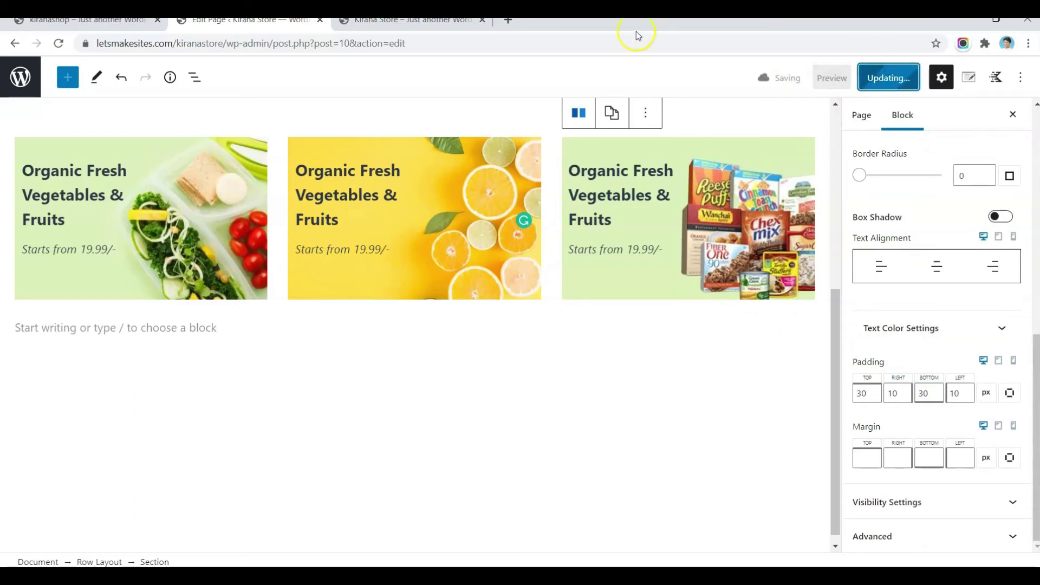
left_click(411, 20)
left_click(59, 44)
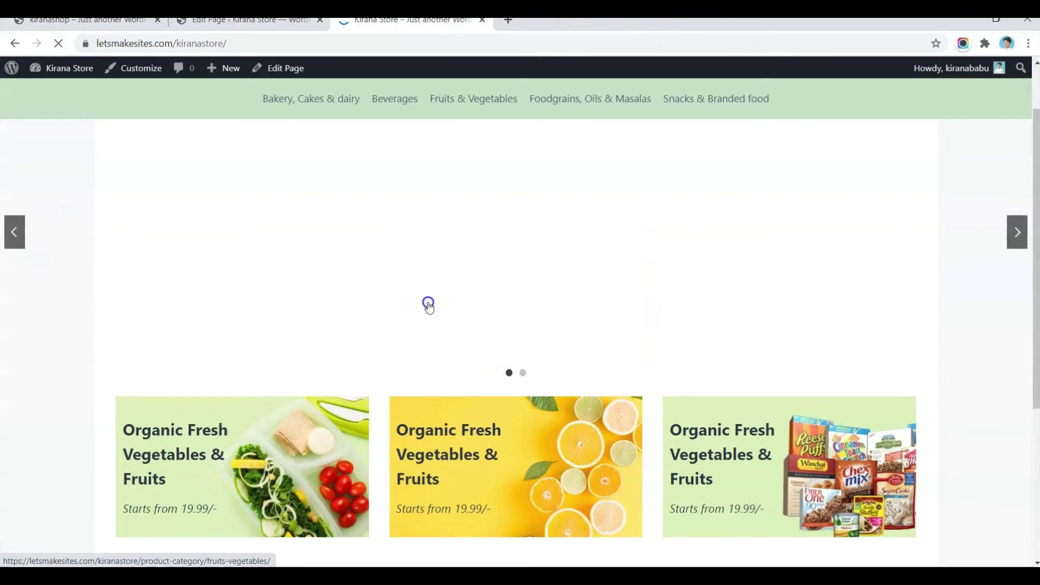
Step: Place the caret in the empty paragraph below the three category cards
scroll(428, 306, "down", 5)
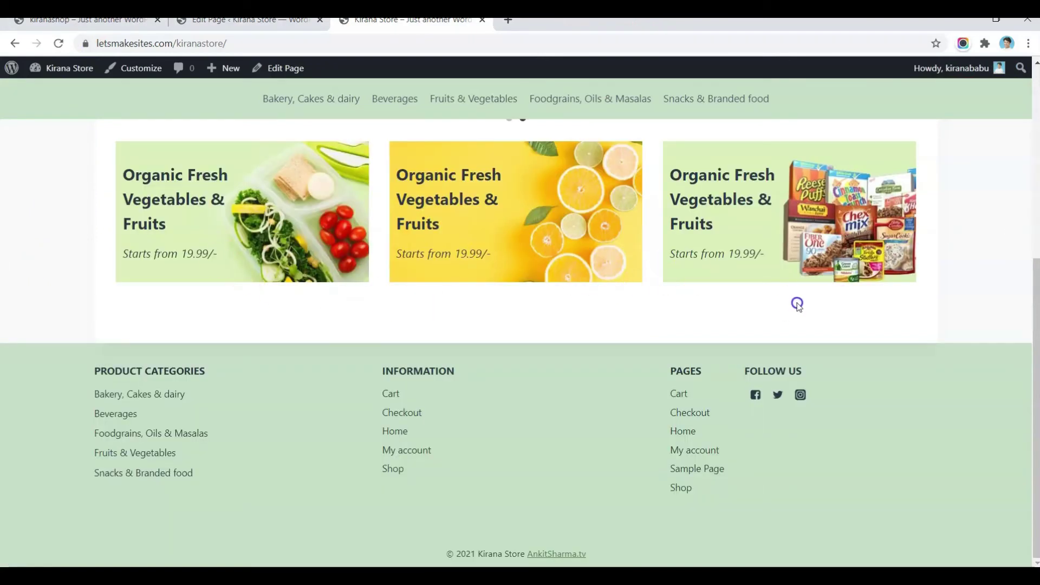
left_click(221, 25)
left_click(417, 111)
left_click(535, 281)
left_click(680, 367)
left_click(970, 172)
Step: Copy the 'From Vegetables & Fruits' heading from the kiranashop reference site
left_click(90, 22)
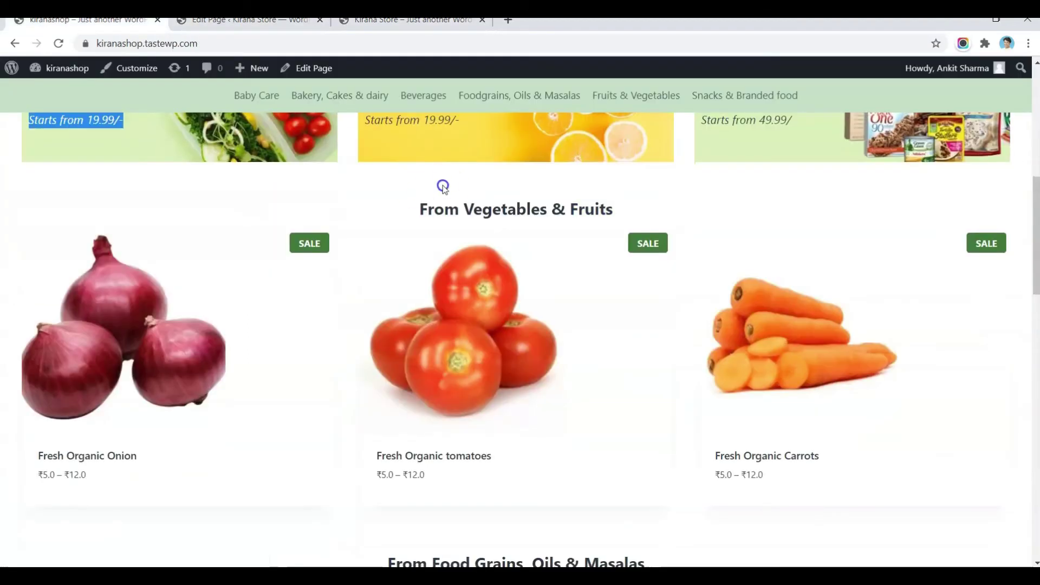
left_click_drag(423, 208, 611, 195)
key("ctrl+c")
scroll(782, 325, "down", 3)
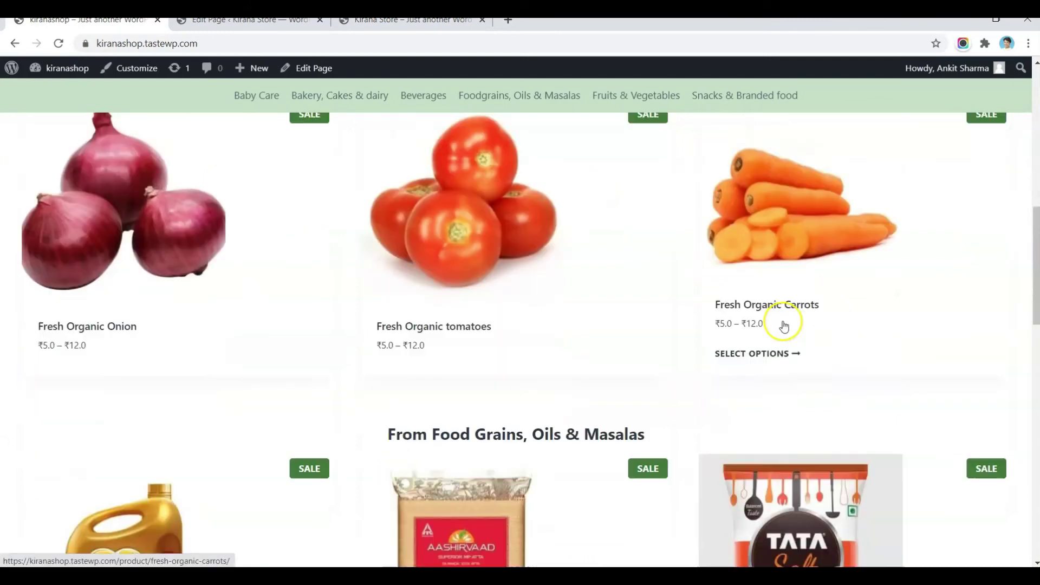
left_click(267, 23)
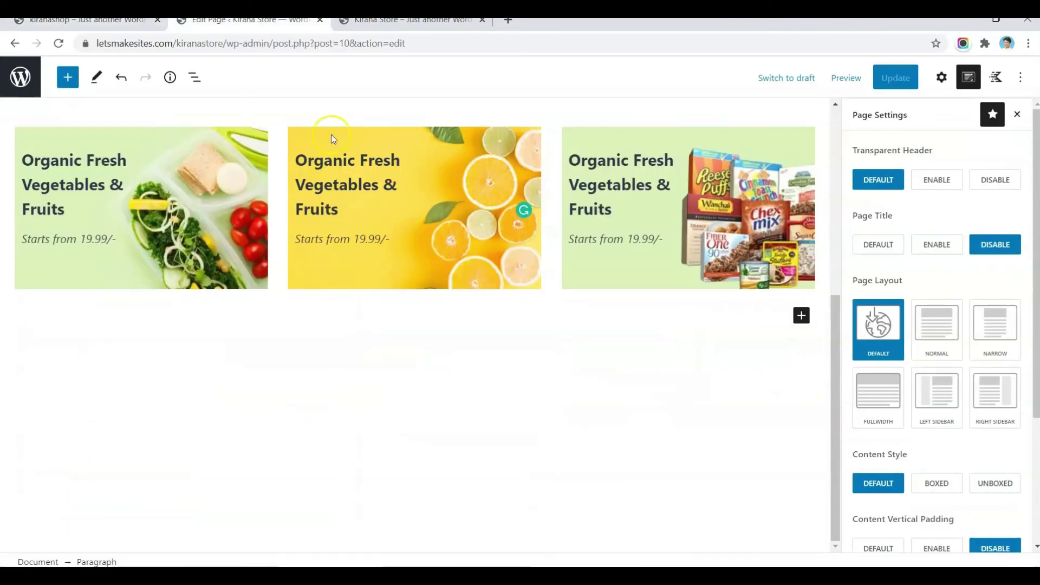
Step: Add a centred Advanced Heading reading 'From Vegetables & Fruits' below the cards
type("/")
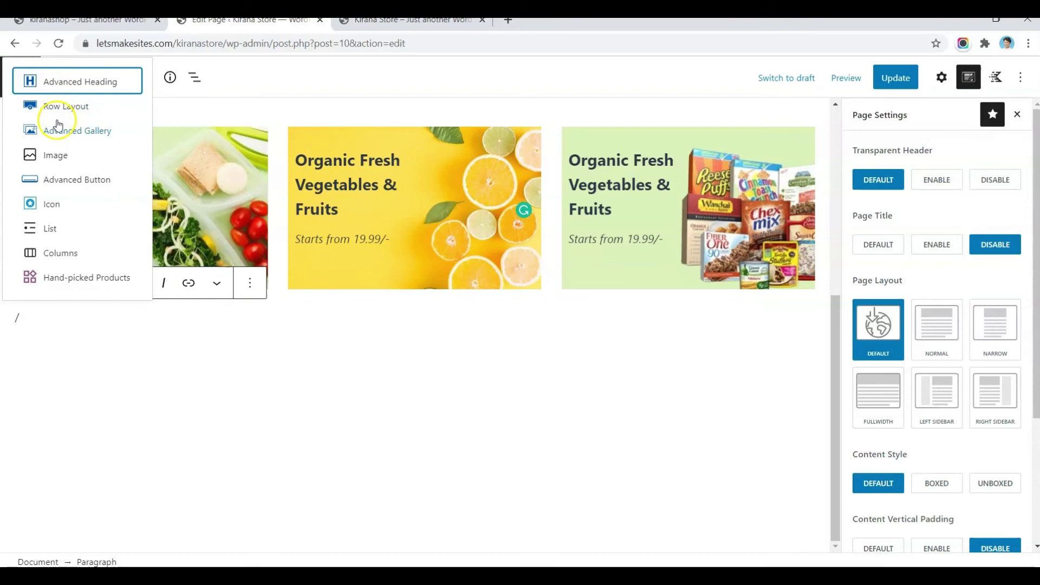
left_click(76, 80)
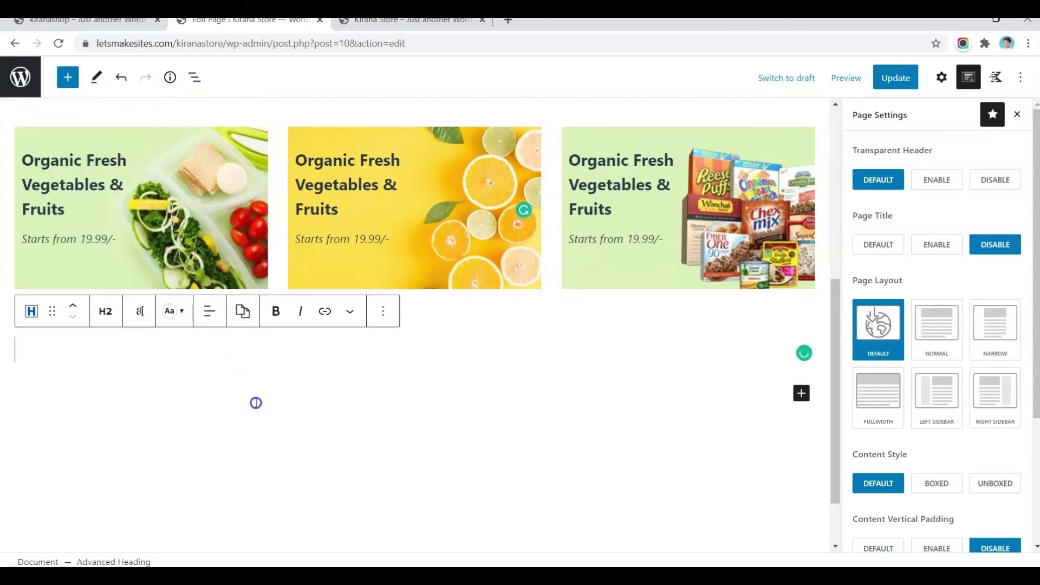
key("ctrl+v")
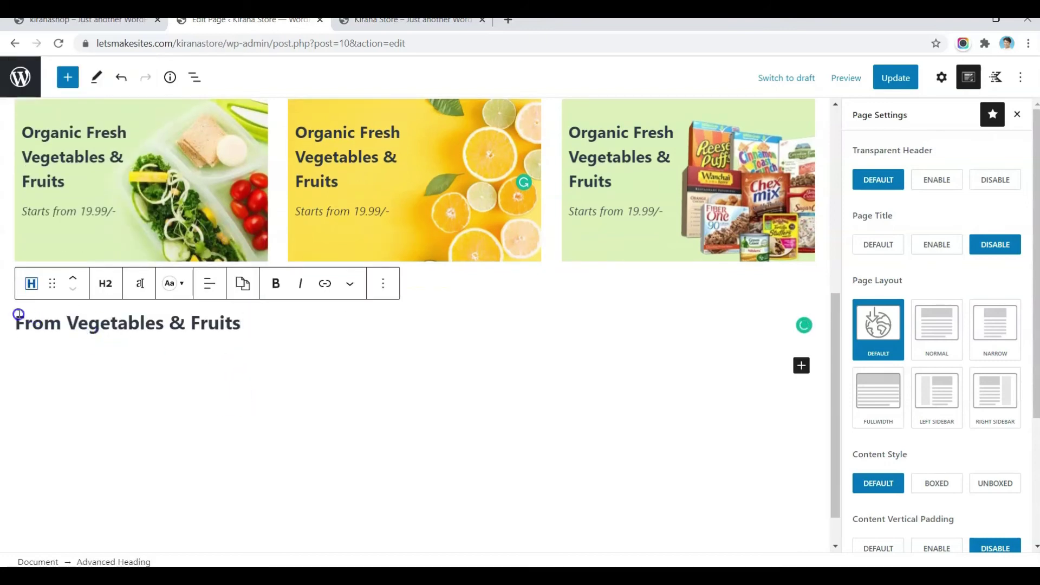
triple_click(18, 314)
left_click(210, 284)
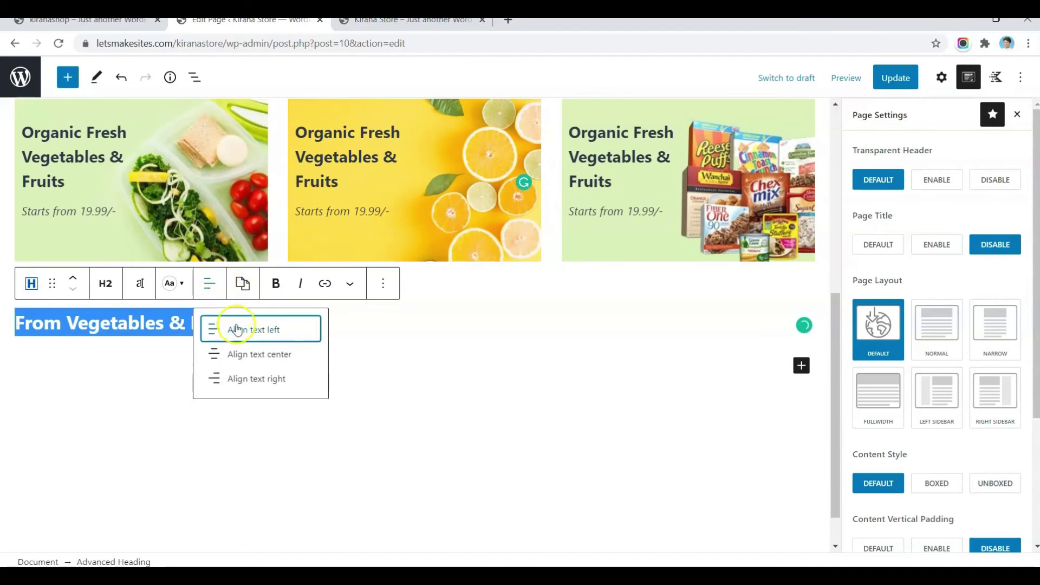
left_click(245, 354)
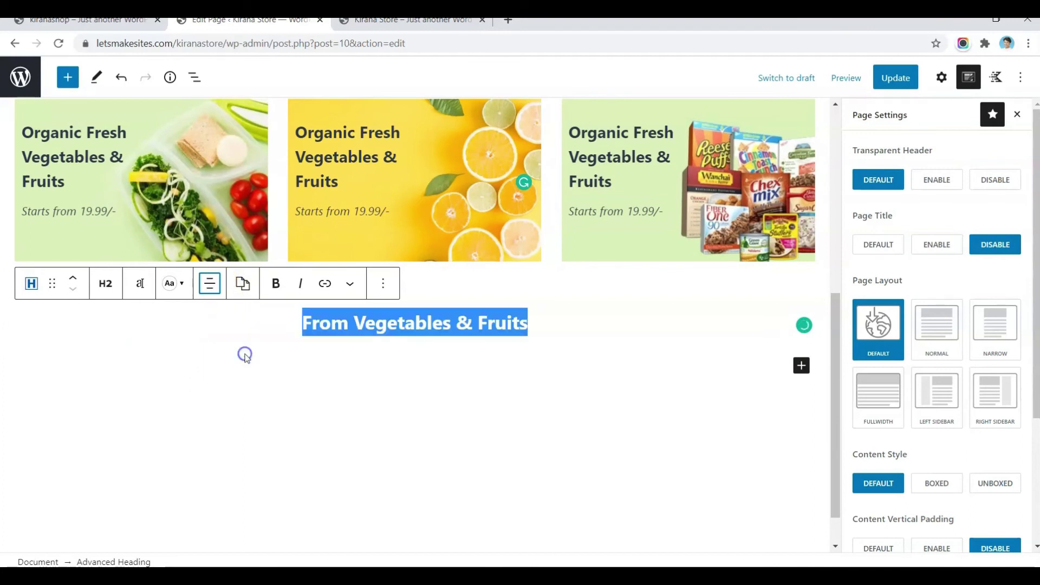
left_click(553, 326)
key("Return")
Step: Insert a full-width, single-section Row Layout below the heading and search for 'hand'
type("/row")
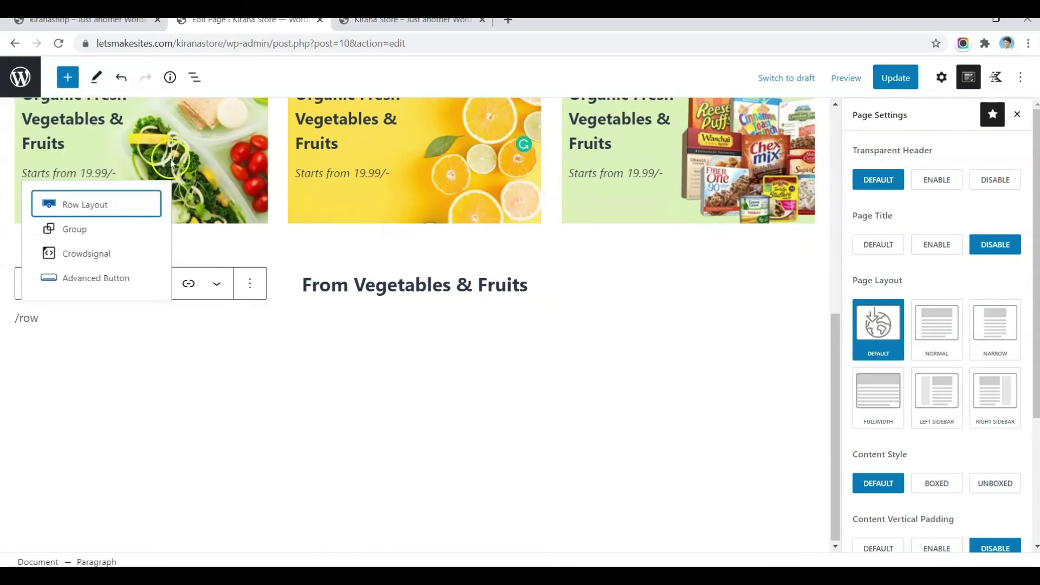
left_click(115, 208)
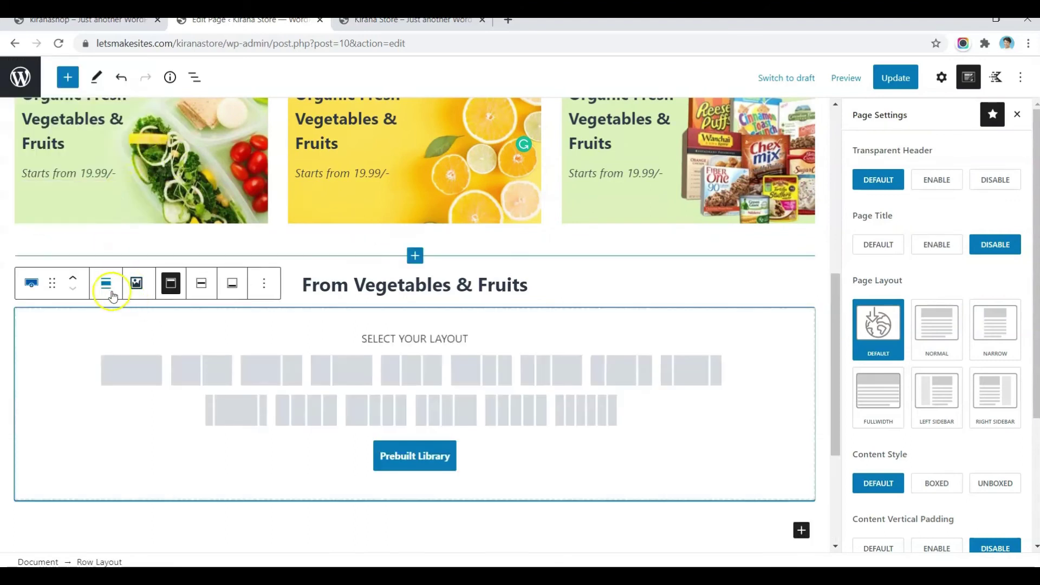
left_click(108, 291)
left_click(134, 381)
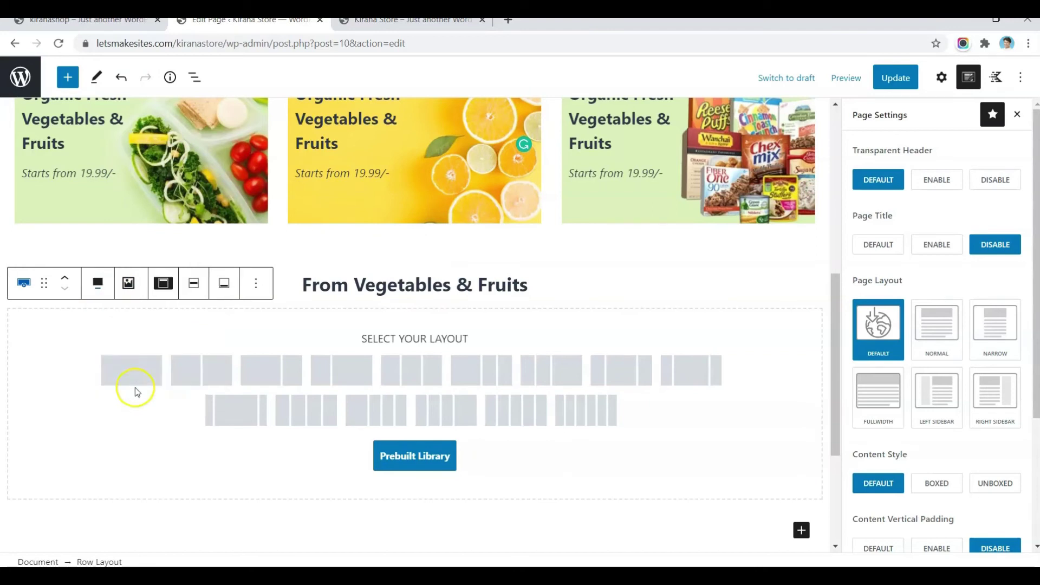
left_click(152, 377)
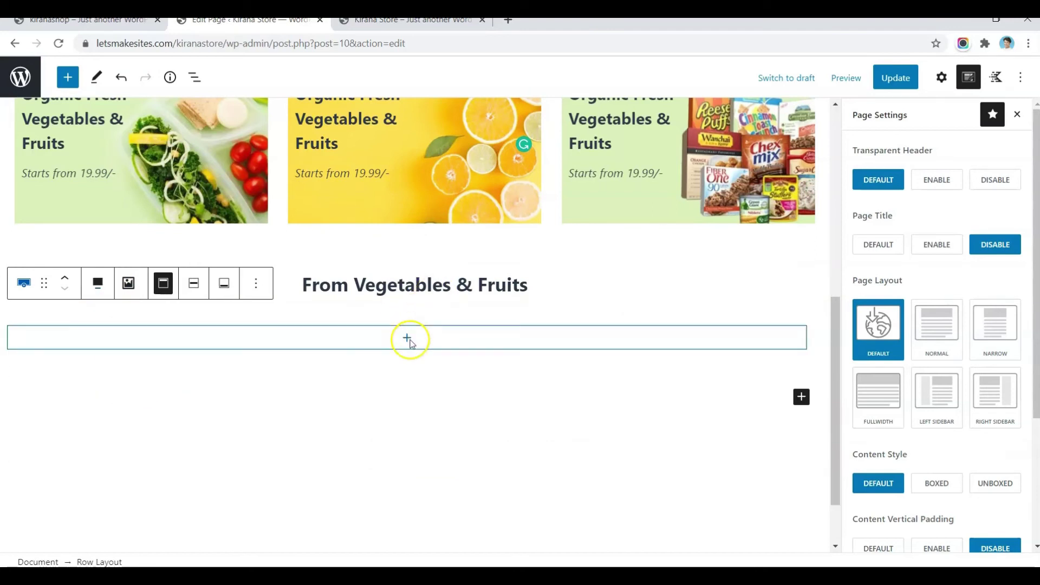
left_click(407, 340)
left_click(406, 340)
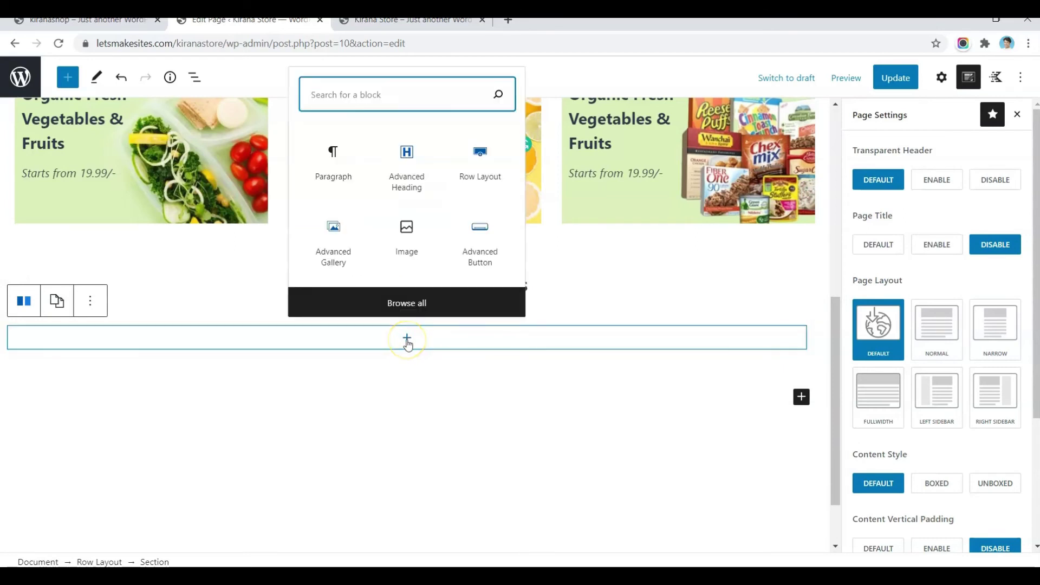
type("hand")
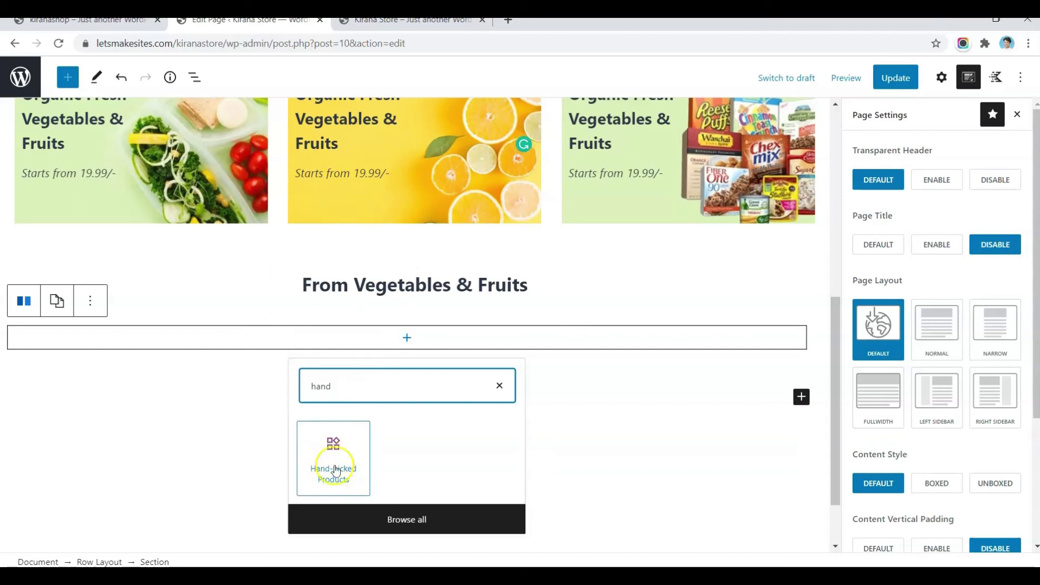
Step: Fill the row with a Hand-picked Products grid of Fresh Organic Onion, tomatoes and Carrots, then update
left_click(341, 466)
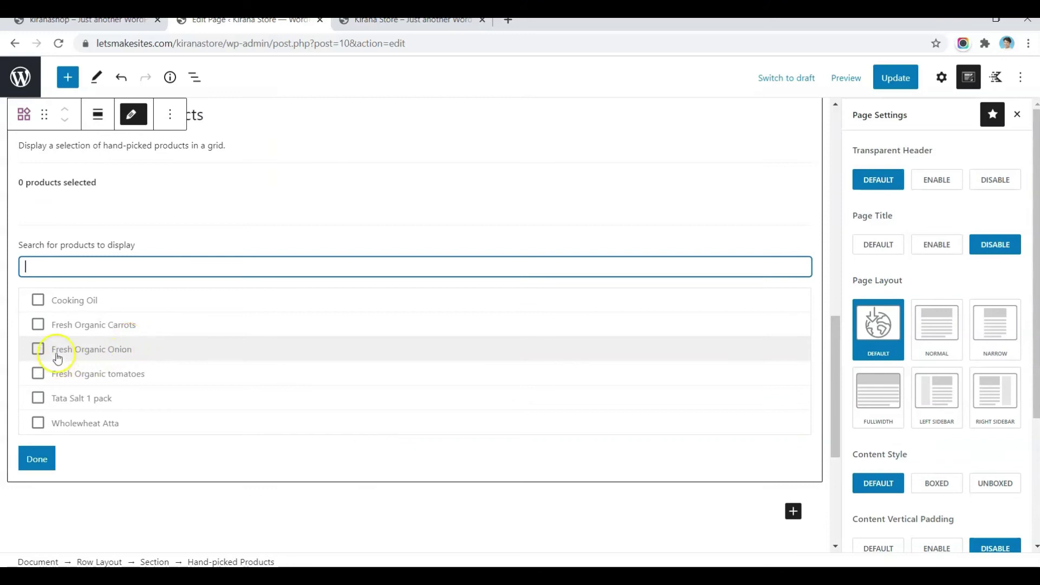
left_click(38, 350)
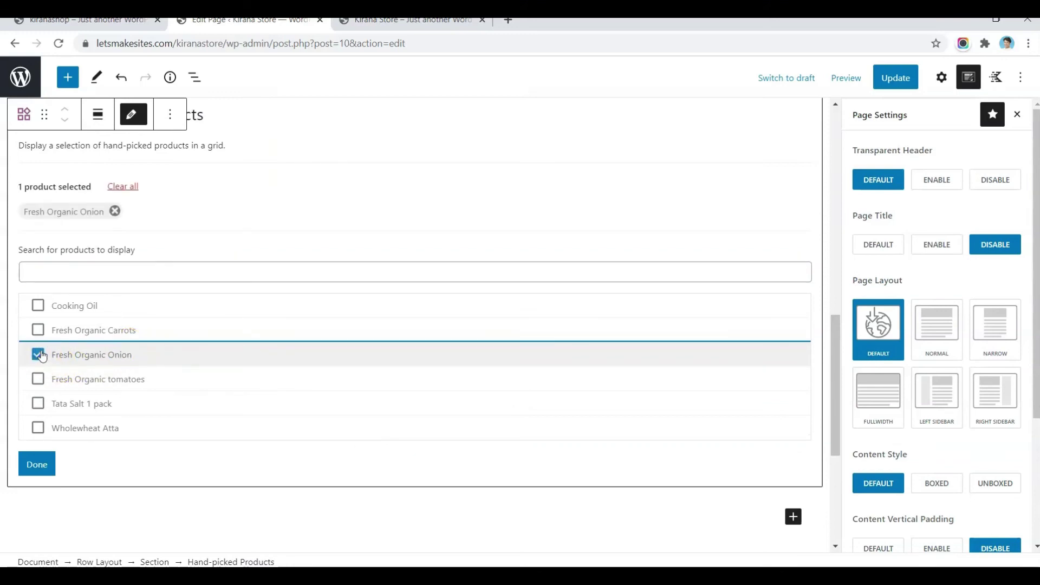
left_click(38, 377)
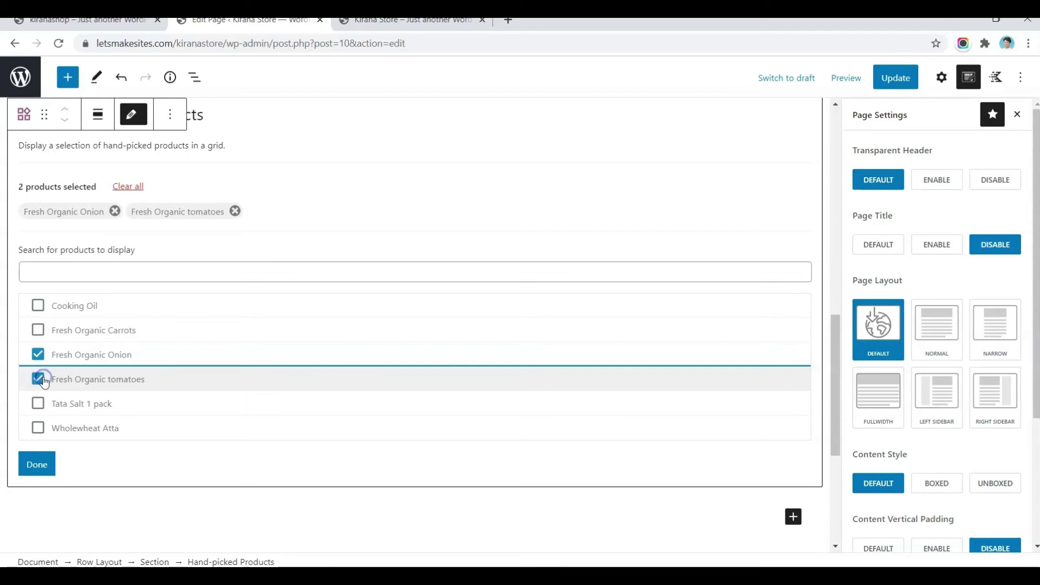
left_click(38, 329)
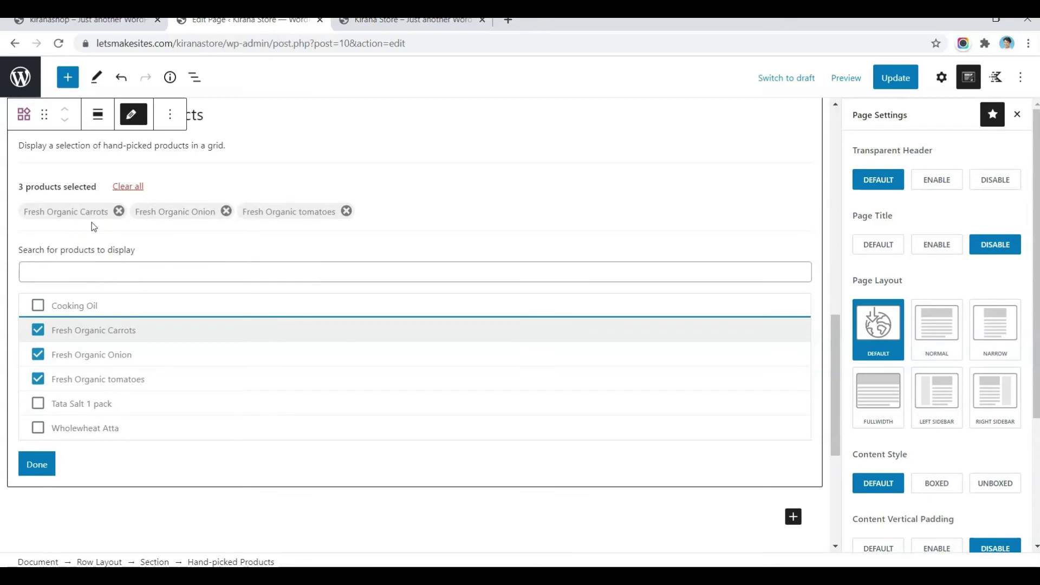
scroll(254, 197, "up", 4)
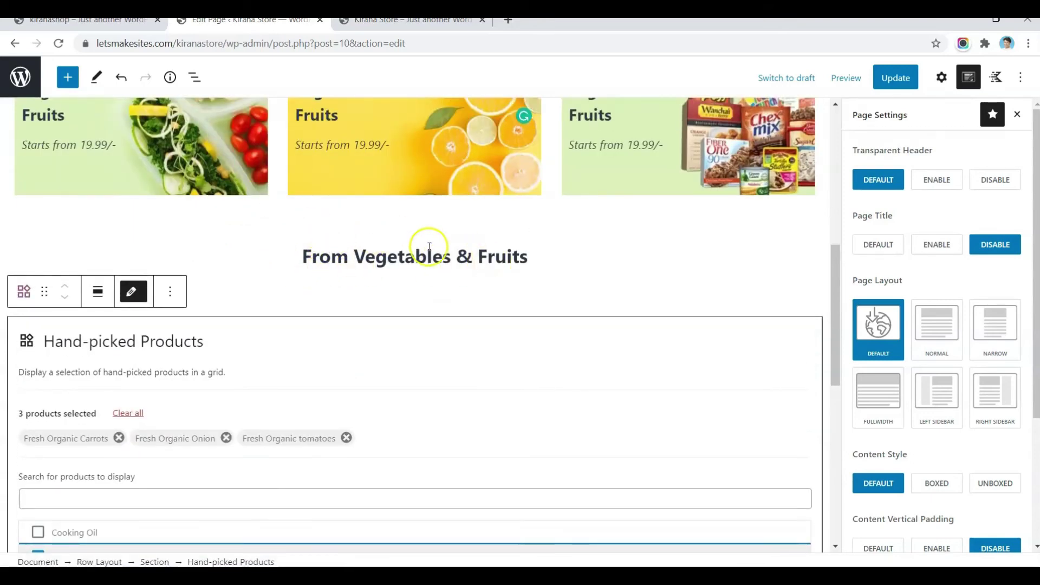
scroll(182, 314, "down", 4)
scroll(184, 318, "down", 1)
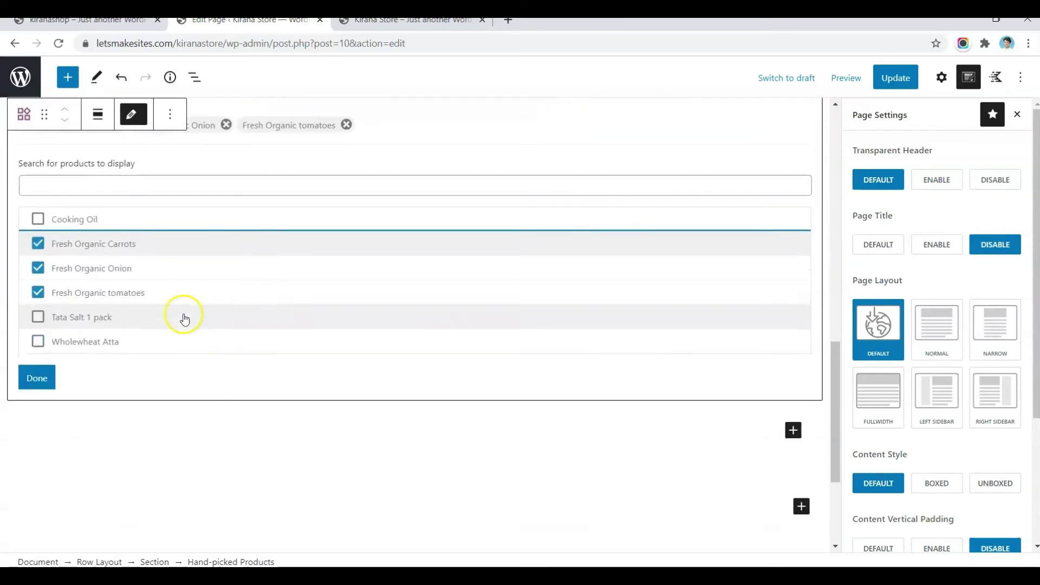
left_click(41, 376)
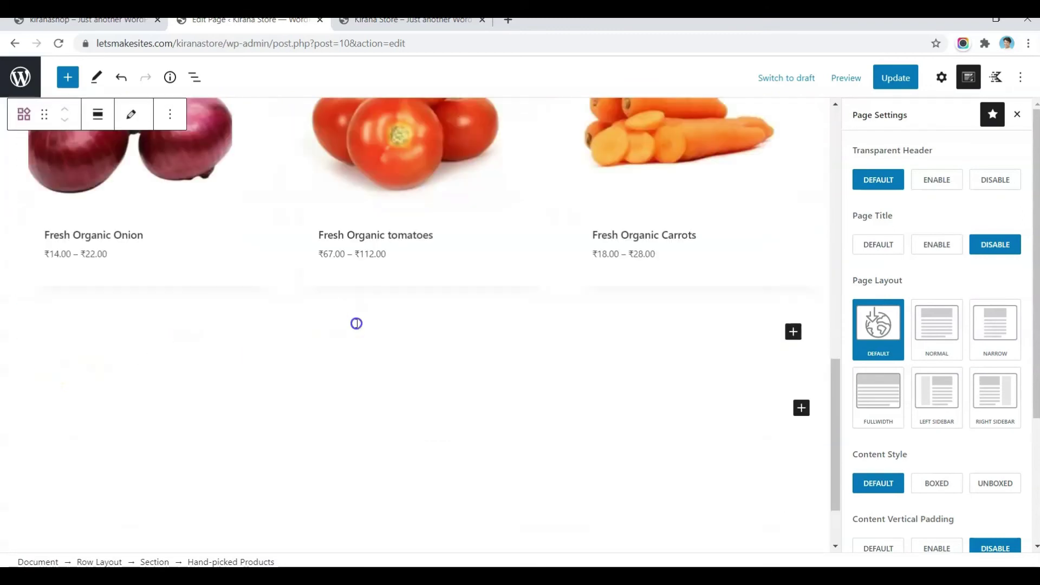
scroll(356, 323, "up", 3)
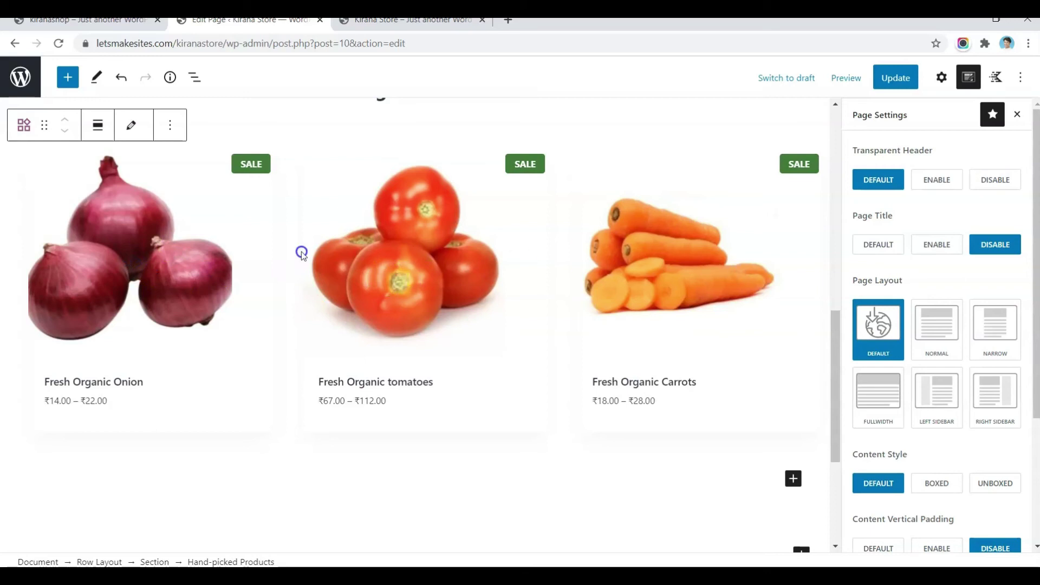
left_click(458, 379)
scroll(281, 357, "up", 2)
left_click(196, 378)
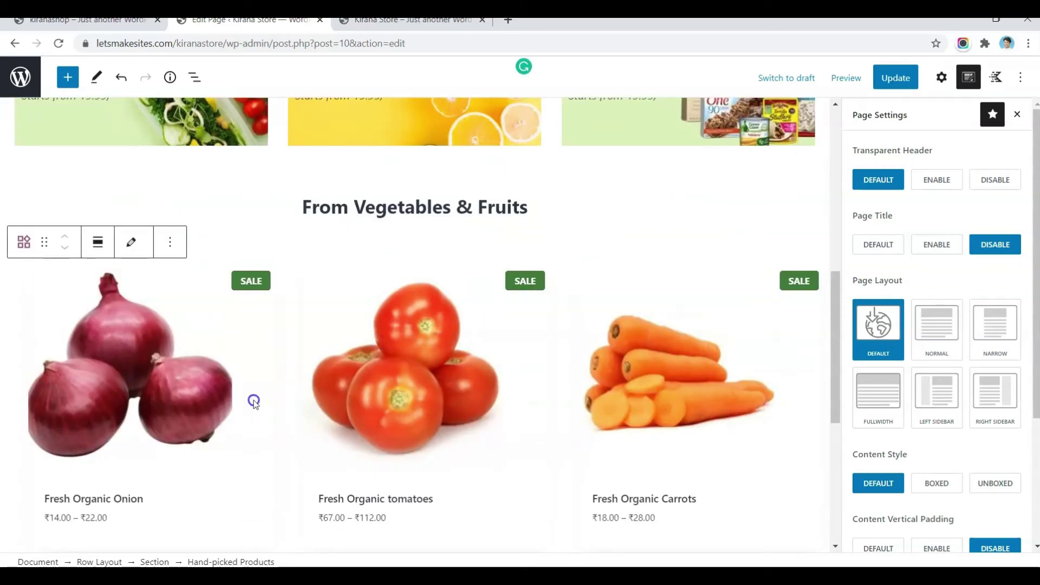
left_click(920, 81)
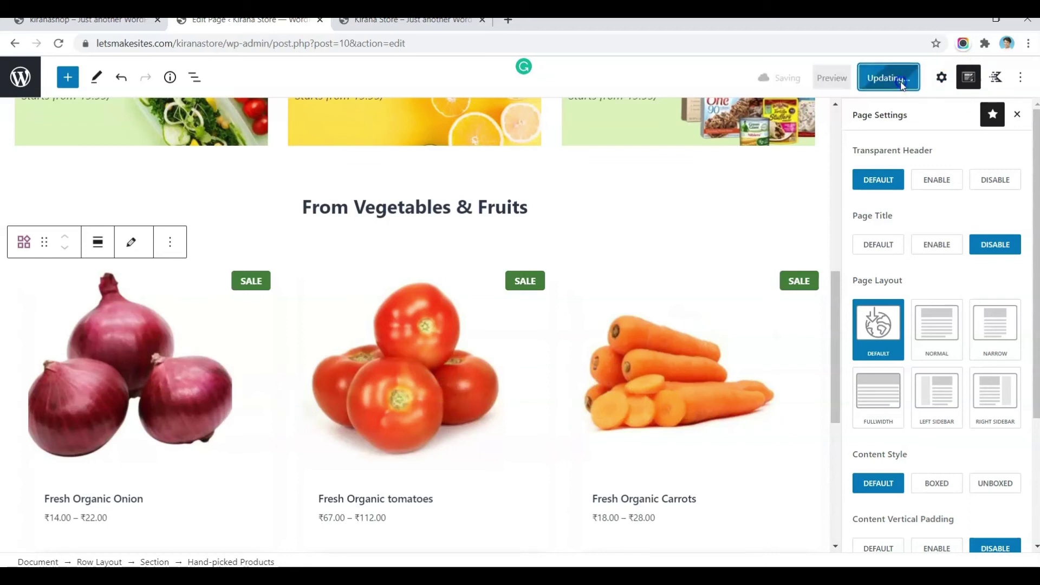
Step: Reload the live store home page and scroll to review the new product grid
left_click(411, 19)
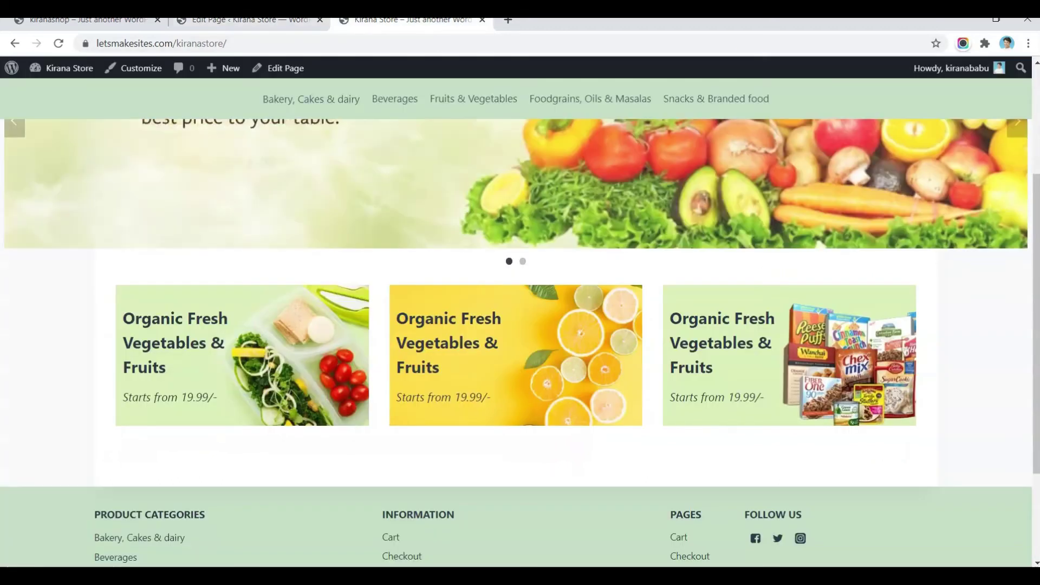
left_click(57, 45)
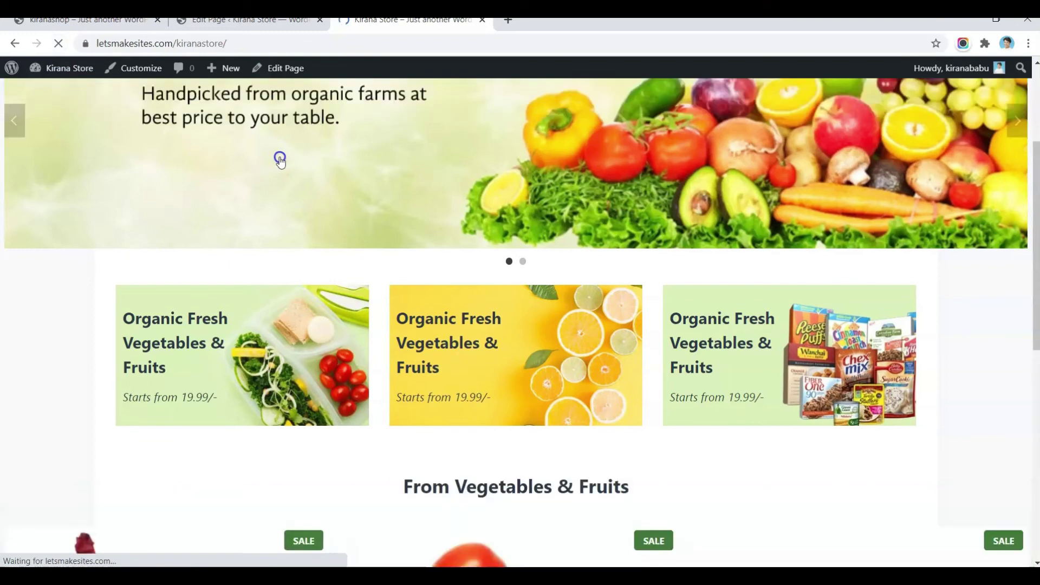
scroll(280, 160, "down", 1)
scroll(280, 160, "down", 5)
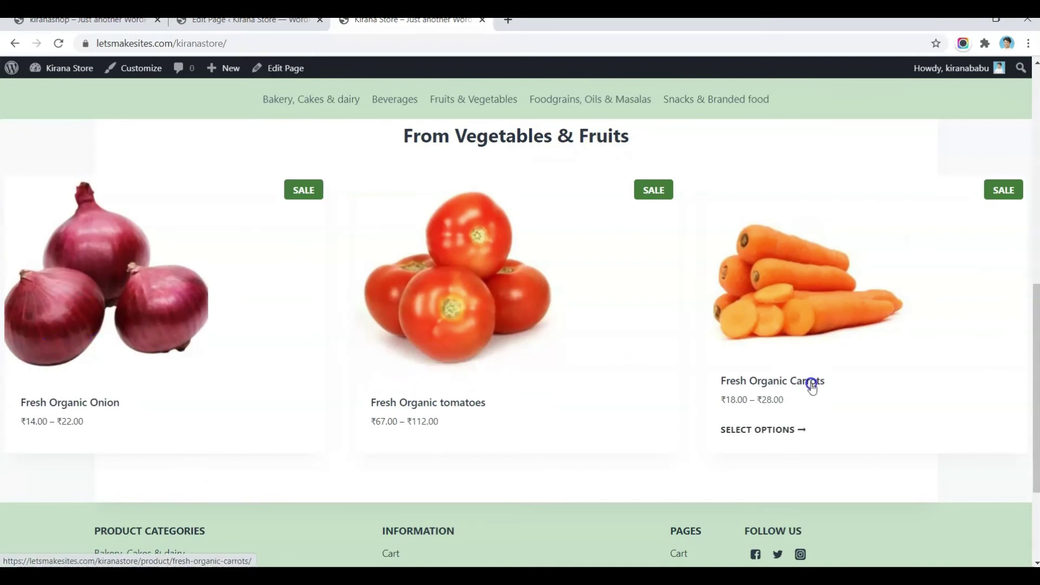
Step: Centre-align the vegetables product row and update the page
left_click(246, 20)
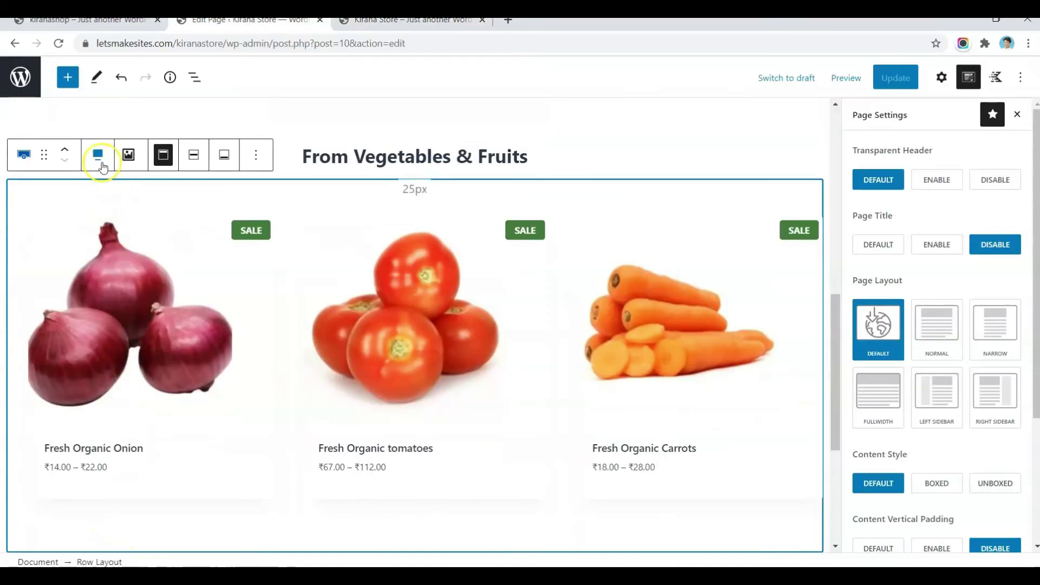
left_click(98, 155)
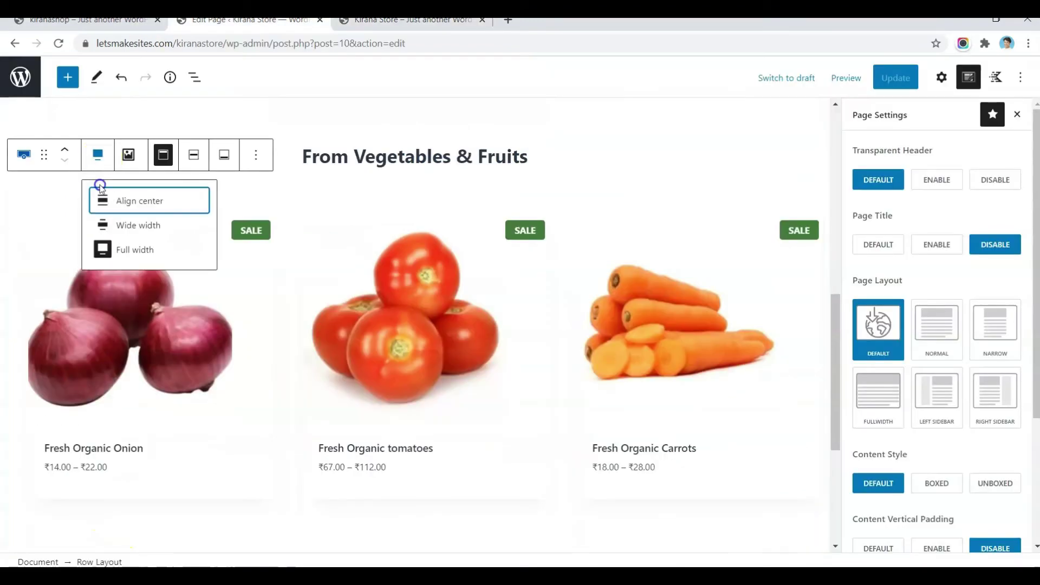
left_click(144, 201)
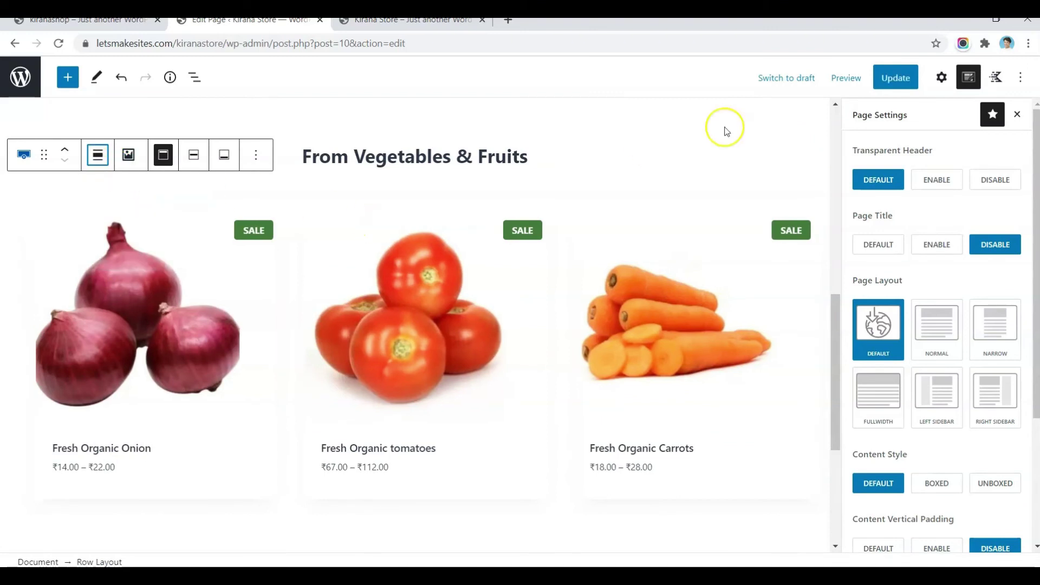
left_click(895, 78)
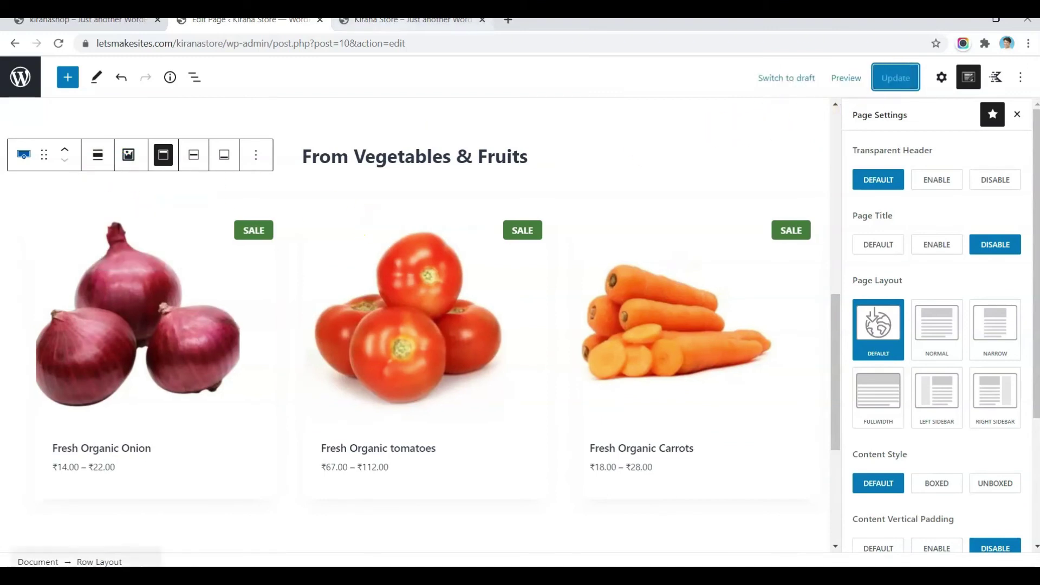
Step: Reload the live store to check the centred row, then select the vegetables heading in the editor
left_click(412, 20)
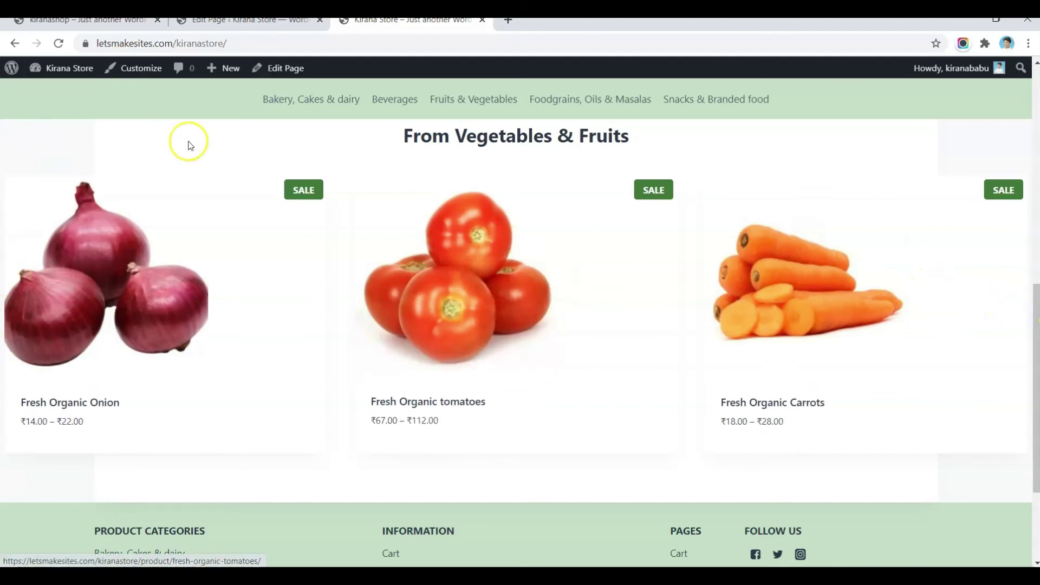
left_click(59, 44)
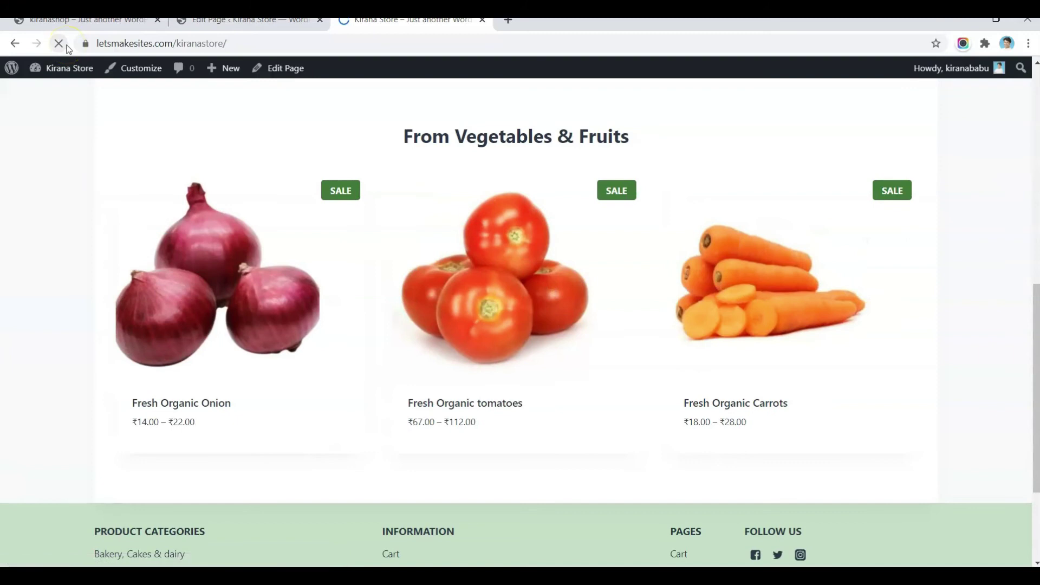
scroll(231, 316, "up", 1)
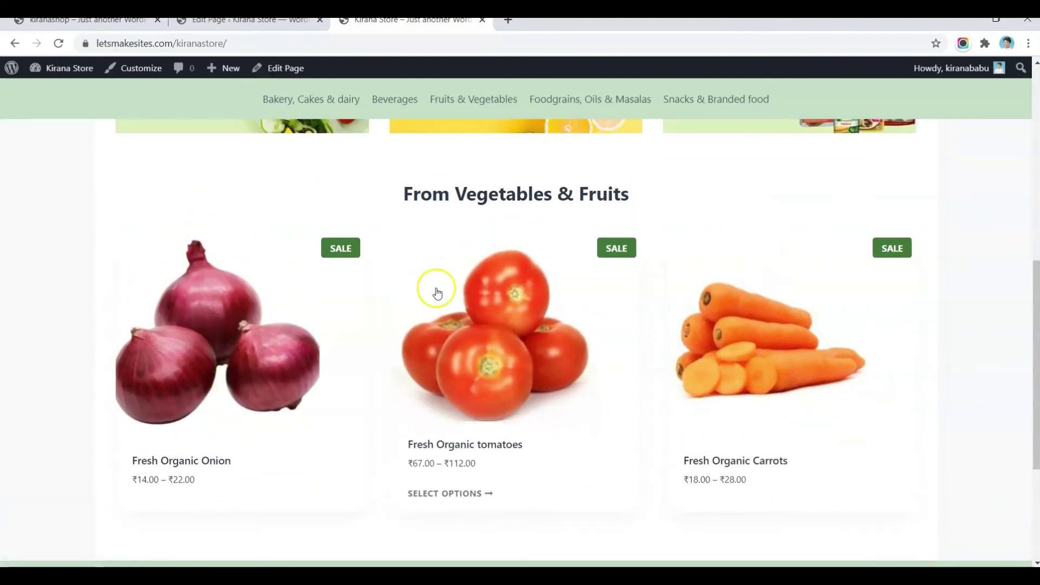
key("ctrl+Page_Up")
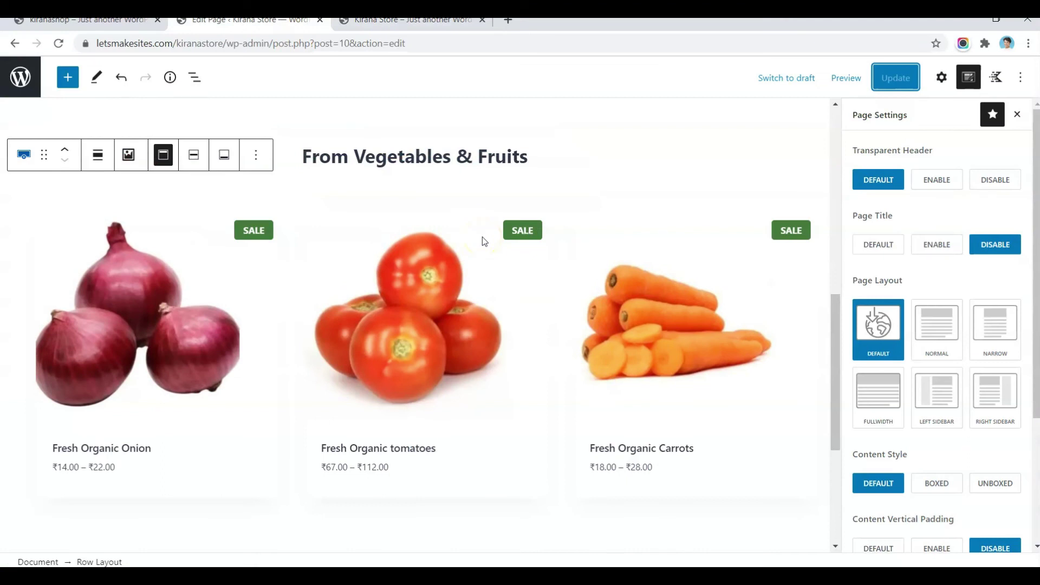
left_click(484, 152)
Step: Copy the 'From Food Grains, Oils & Masalas' heading from the kiranashop reference site
double_click(484, 152)
key("ctrl+Page_Up")
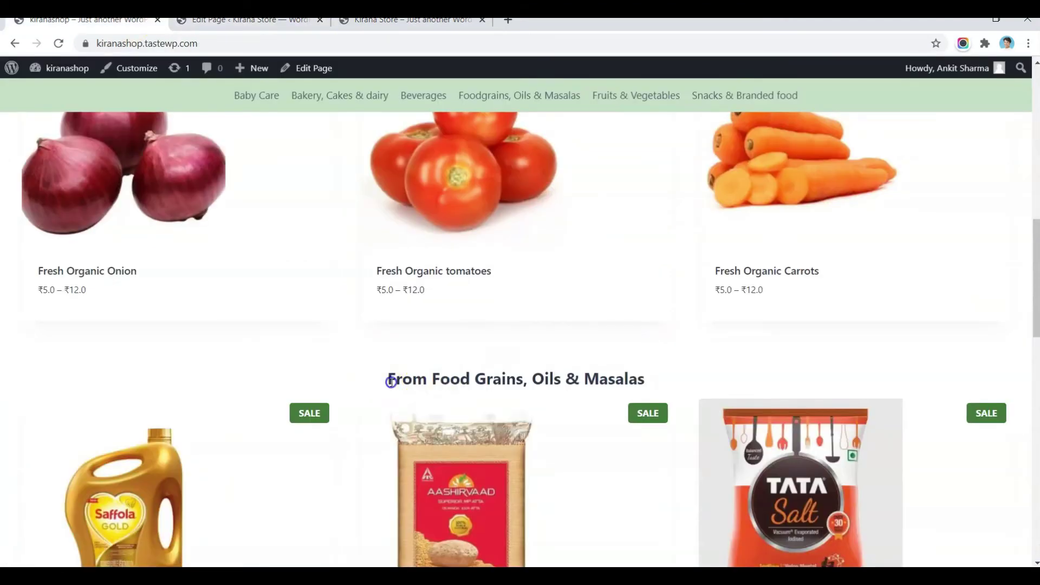
left_click_drag(390, 381, 652, 376)
key("ctrl+c")
key("ctrl+Page_Down")
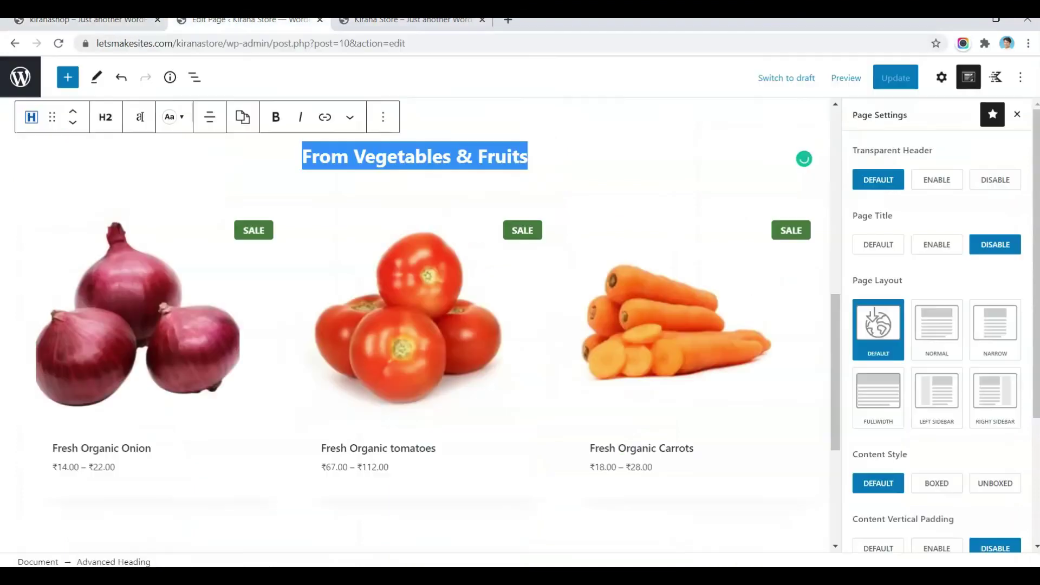
Step: Paste it after the product row as a centred Advanced Heading
left_click(103, 561)
left_click(255, 99)
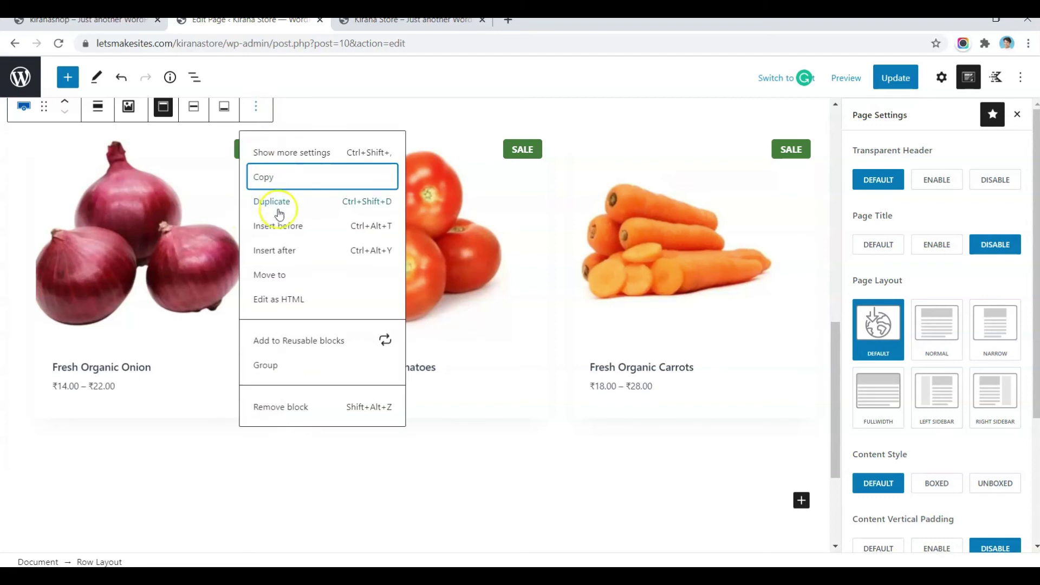
left_click(278, 249)
key("ctrl+v")
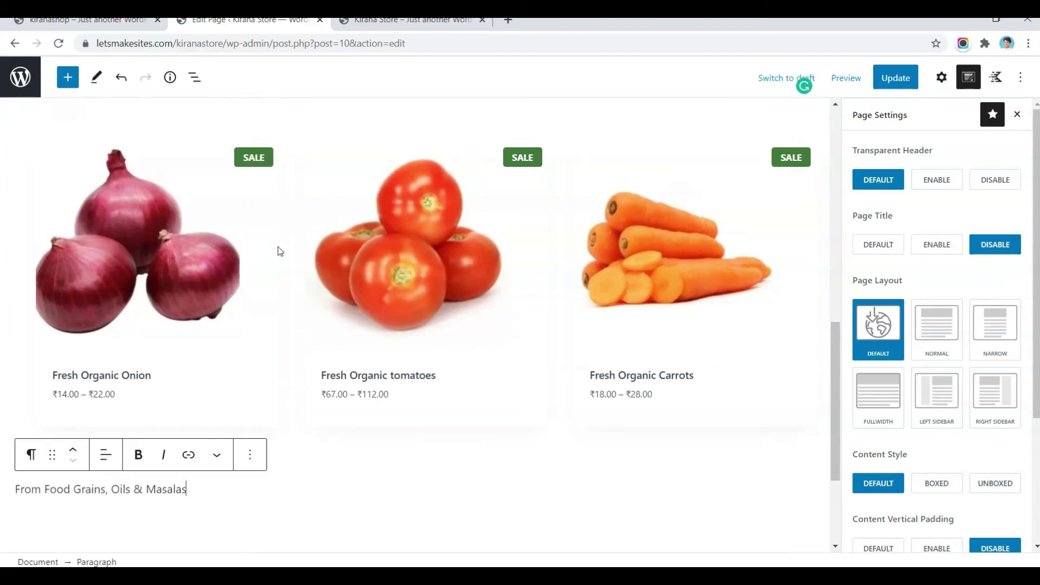
left_click(124, 480)
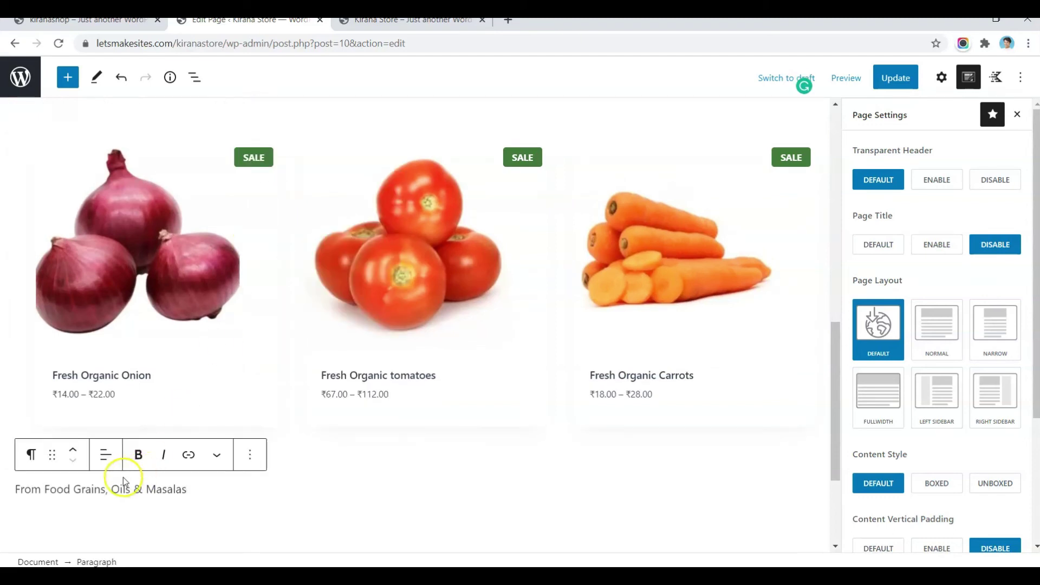
triple_click(81, 488)
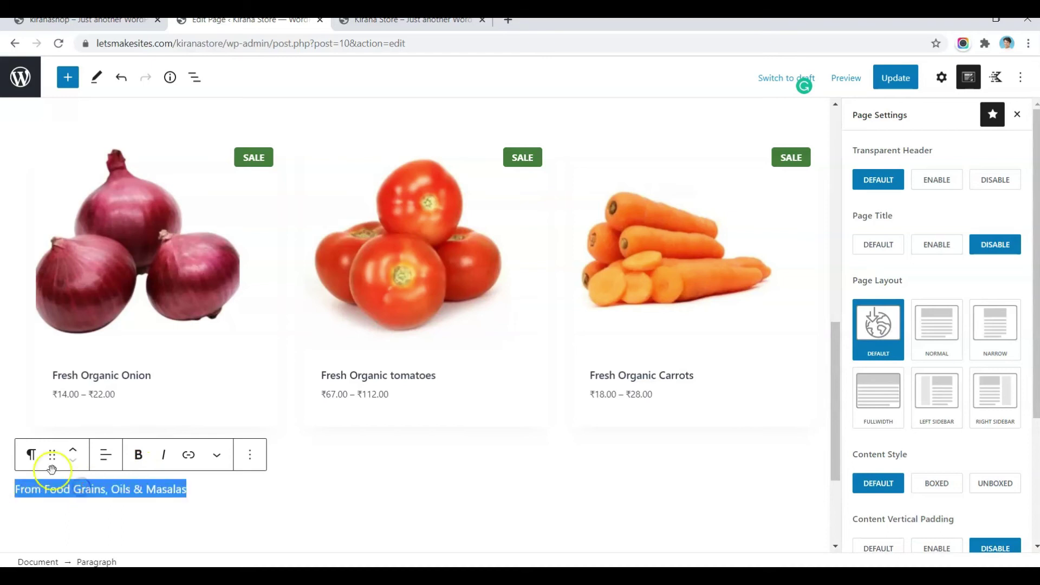
left_click(31, 454)
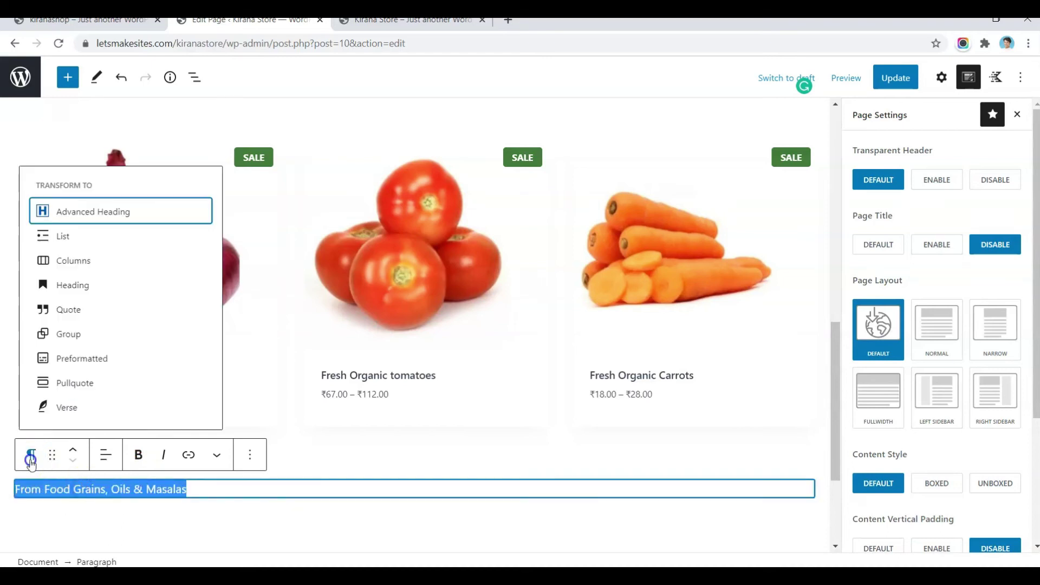
left_click(103, 216)
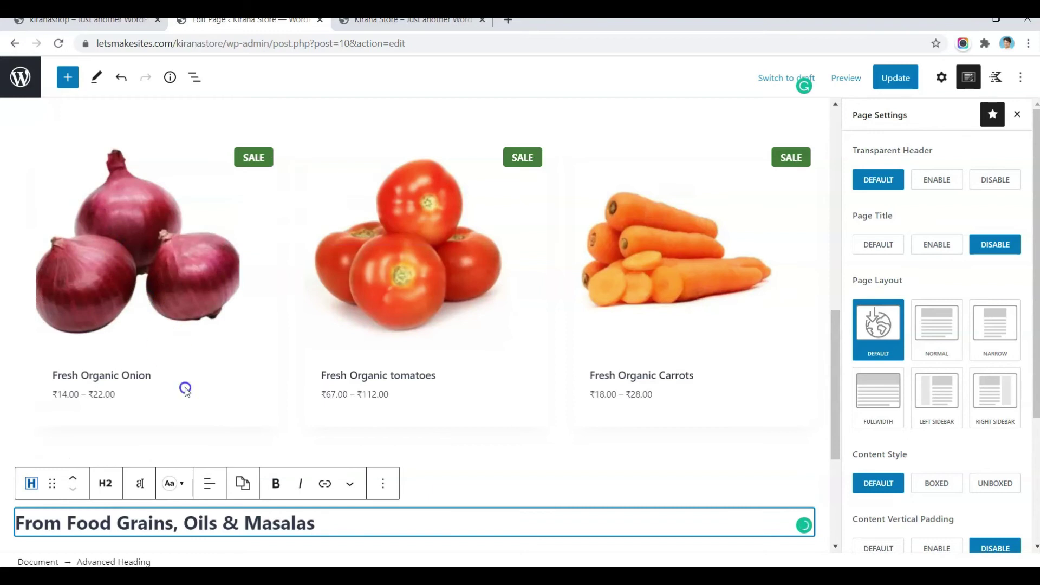
left_click(210, 488)
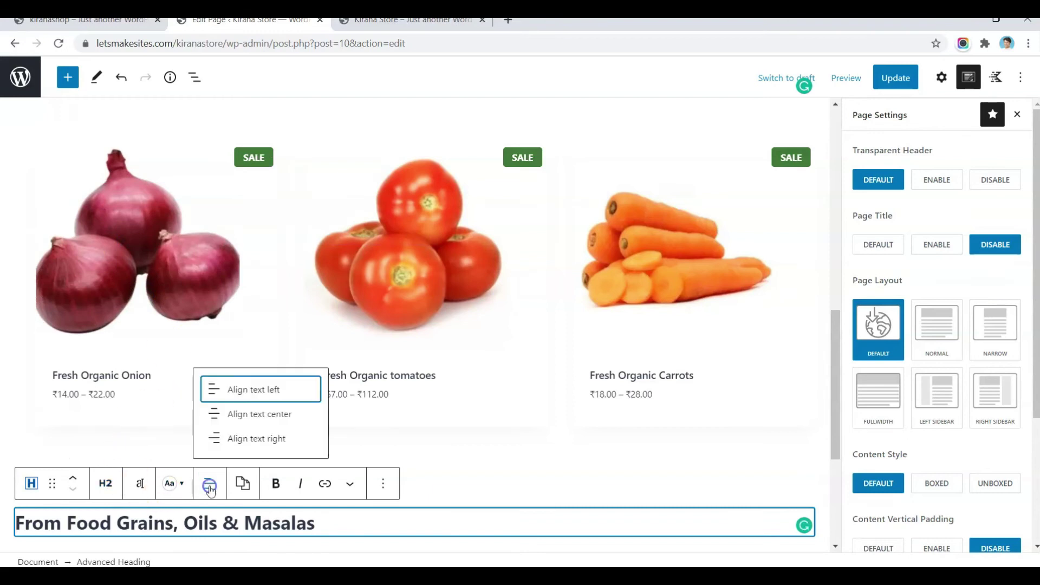
left_click(290, 424)
Step: Add a single-column Row Layout below the new heading via /row
scroll(291, 428, "down", 4)
left_click(586, 367)
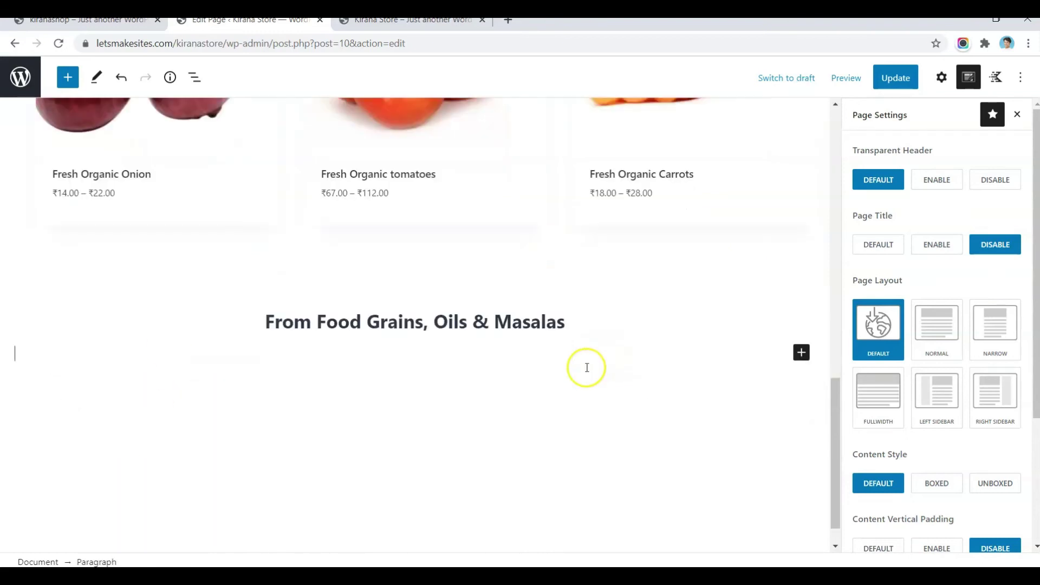
type("/row")
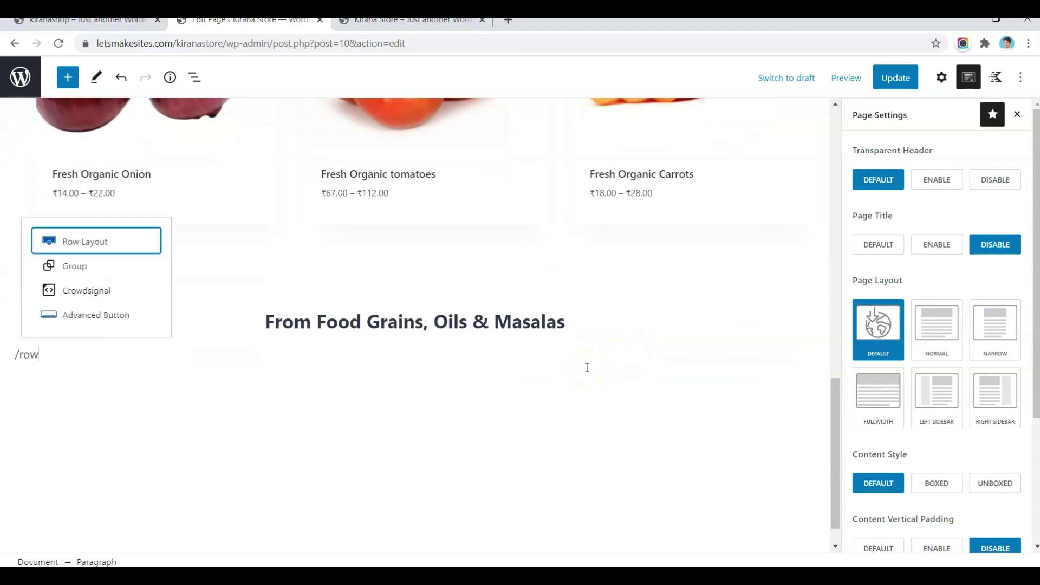
left_click(88, 245)
left_click(166, 399)
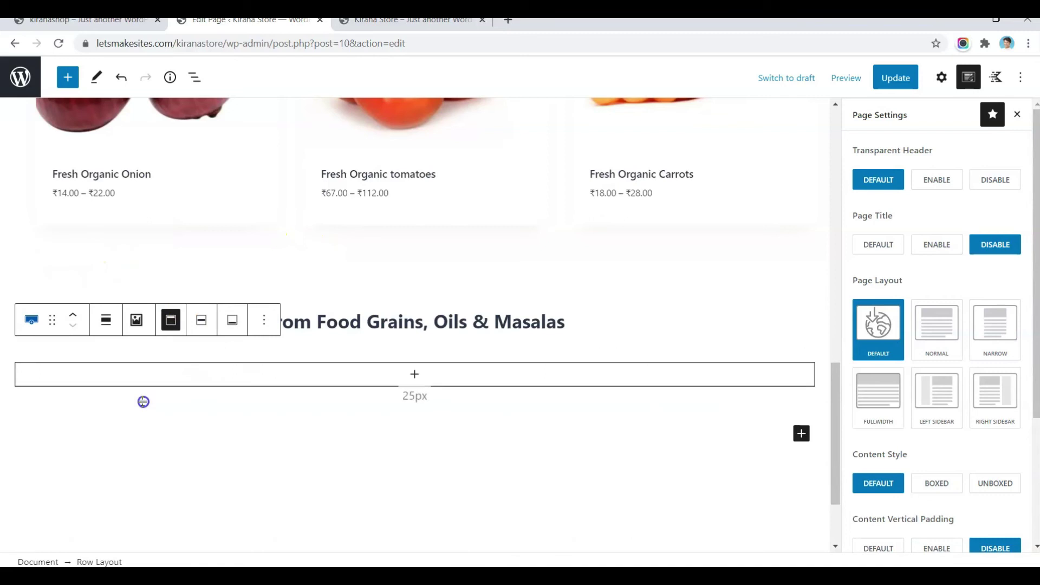
Step: Put a Hand-picked Products grid of Cooking Oil, Tata Salt 1 pack and Wholewheat Atta in the row, then update
left_click(416, 378)
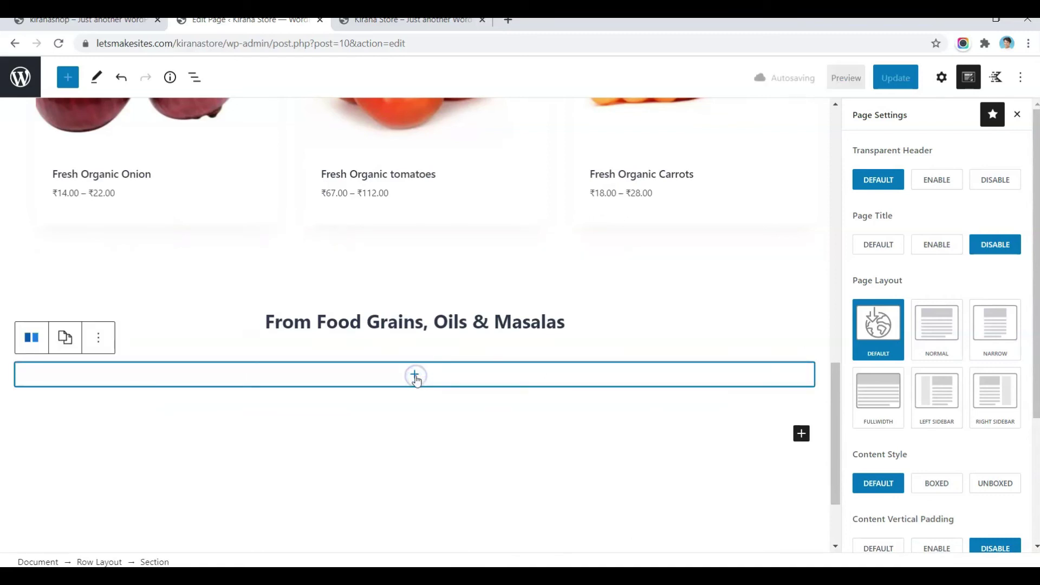
left_click(415, 377)
type("han")
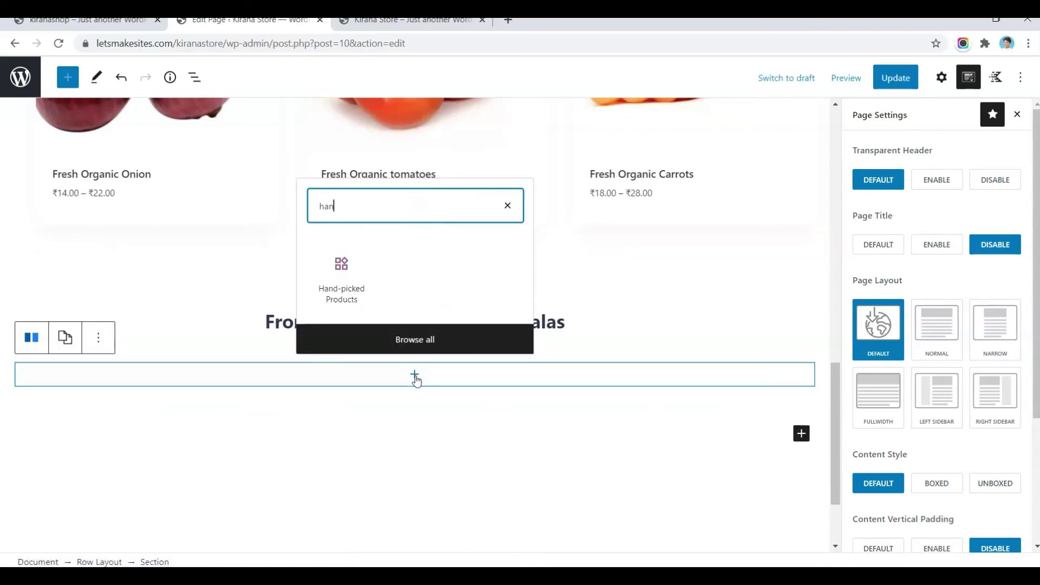
left_click(360, 293)
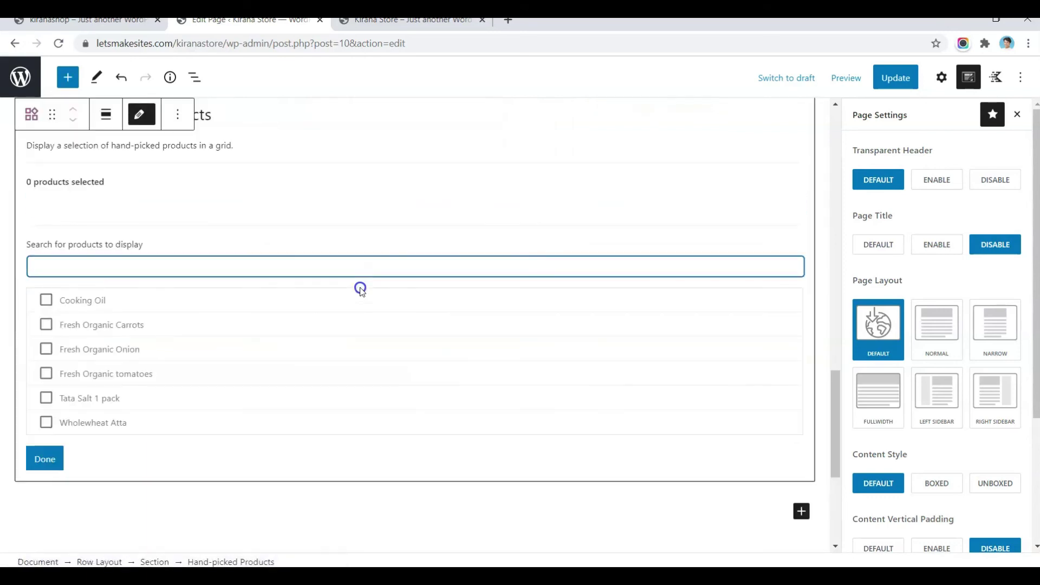
left_click(97, 299)
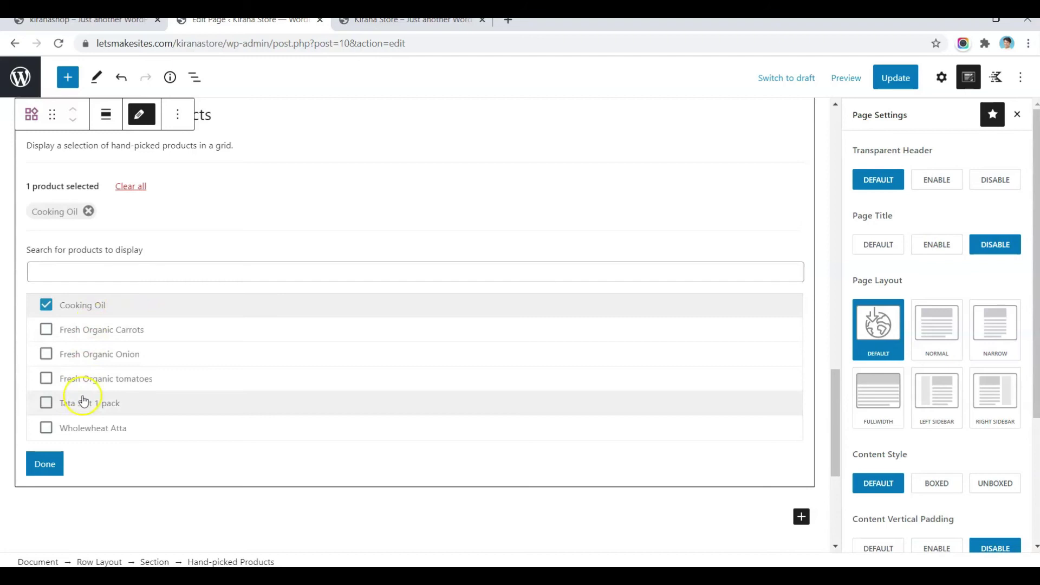
left_click(81, 402)
left_click(46, 428)
left_click(43, 463)
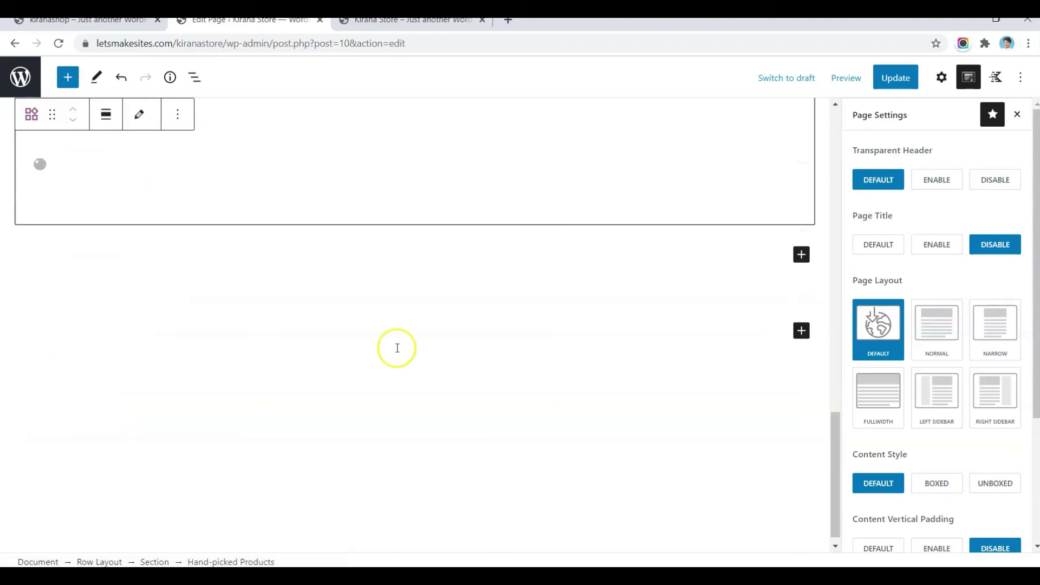
scroll(398, 352, "up", 1)
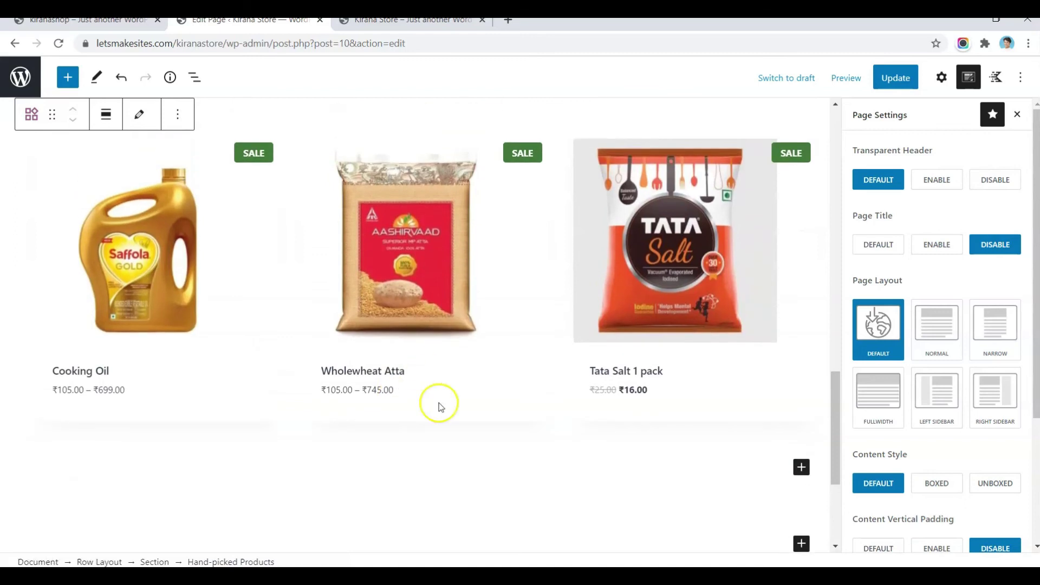
scroll(453, 430, "up", 4)
scroll(453, 431, "down", 4)
left_click(397, 315)
left_click(896, 81)
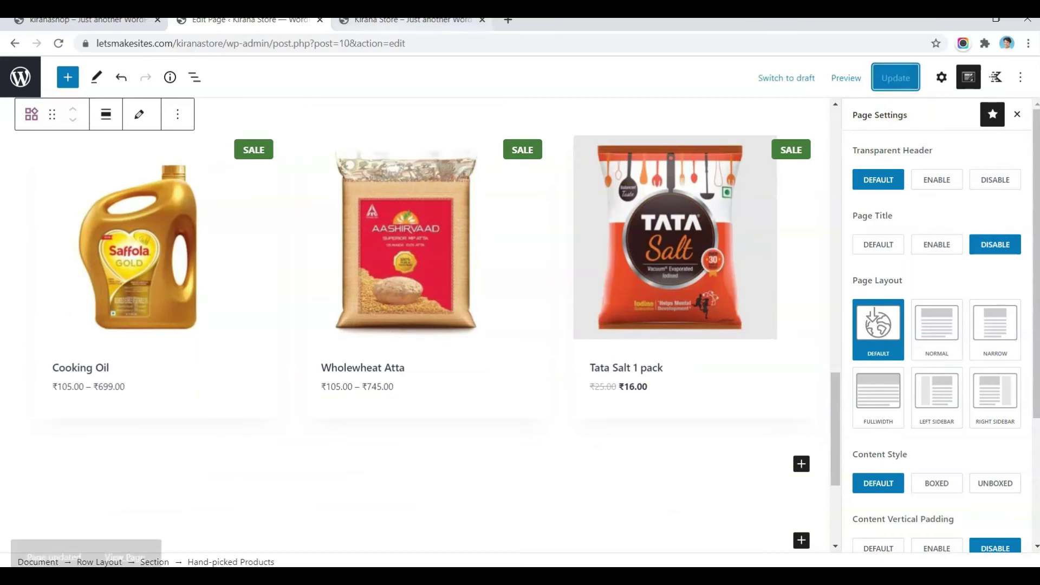
Step: Reload the live Kirana Store to check the Food Grains section, then compare with the kiranashop site
key("ctrl+Tab")
left_click(58, 45)
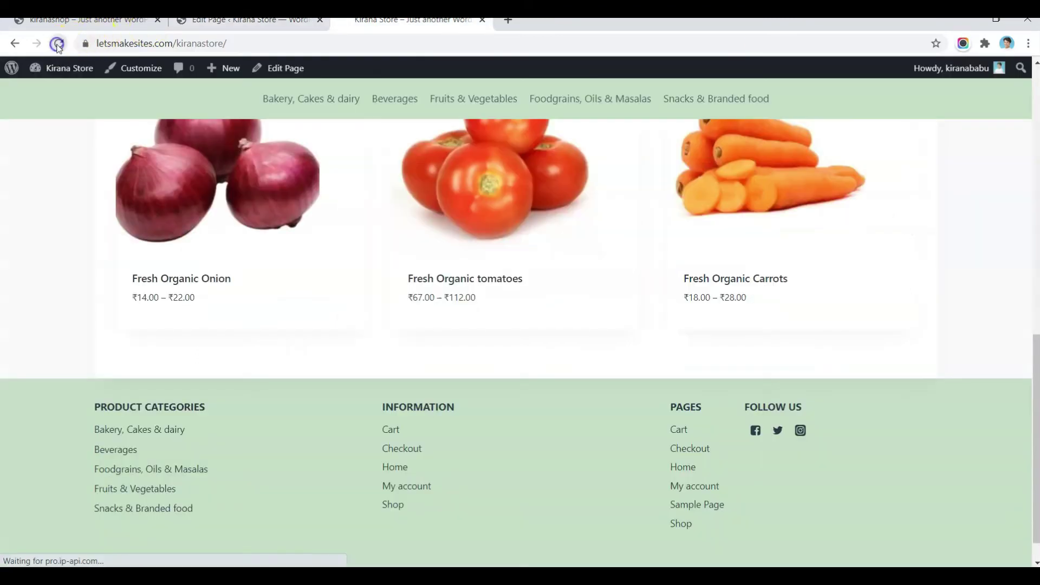
scroll(530, 204, "down", 3)
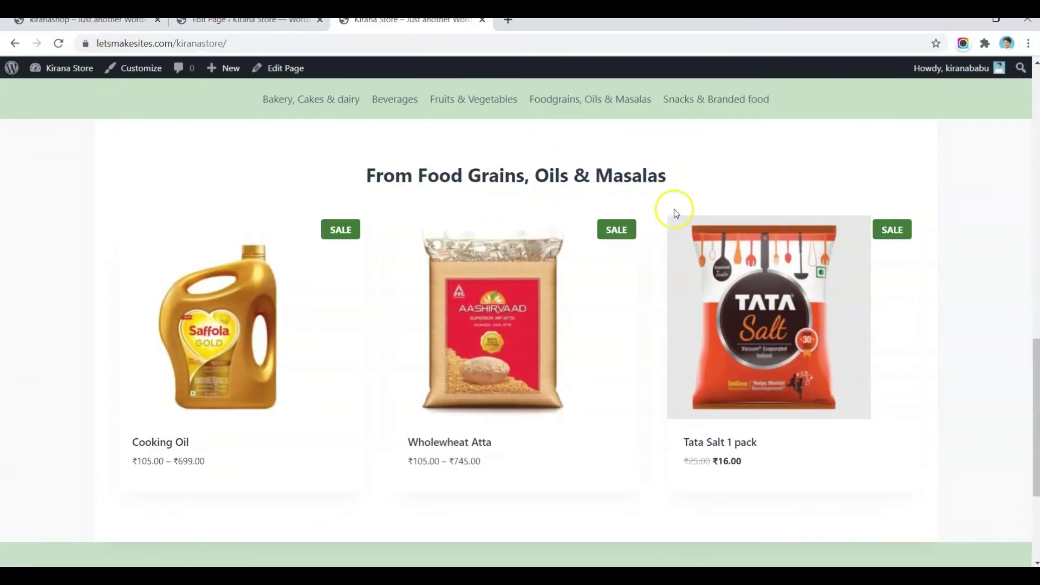
mouse_move(471, 225)
scroll(471, 225, "up", 5)
scroll(471, 225, "down", 7)
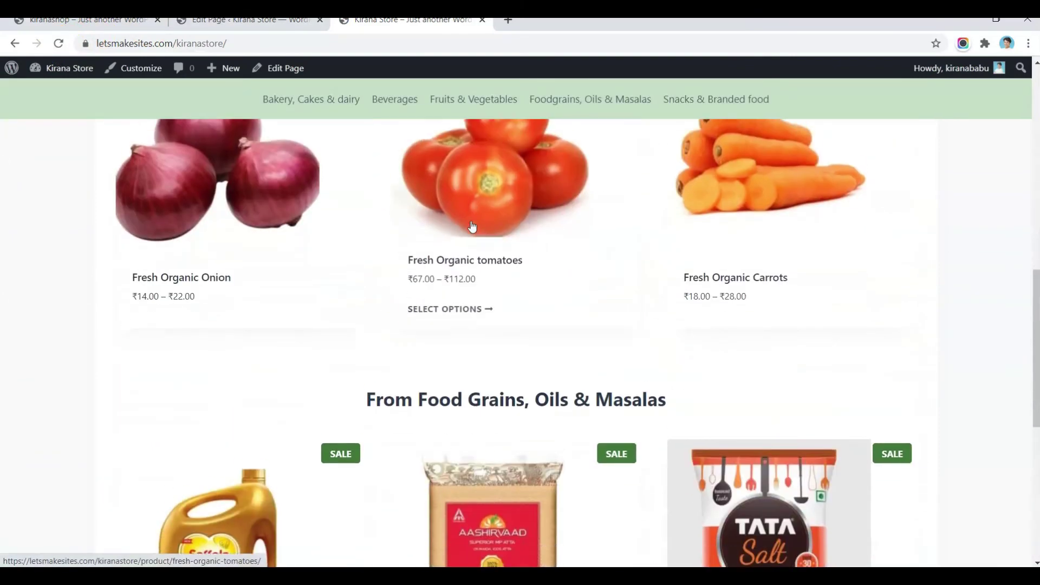
key("ctrl+Tab")
scroll(276, 190, "down", 9)
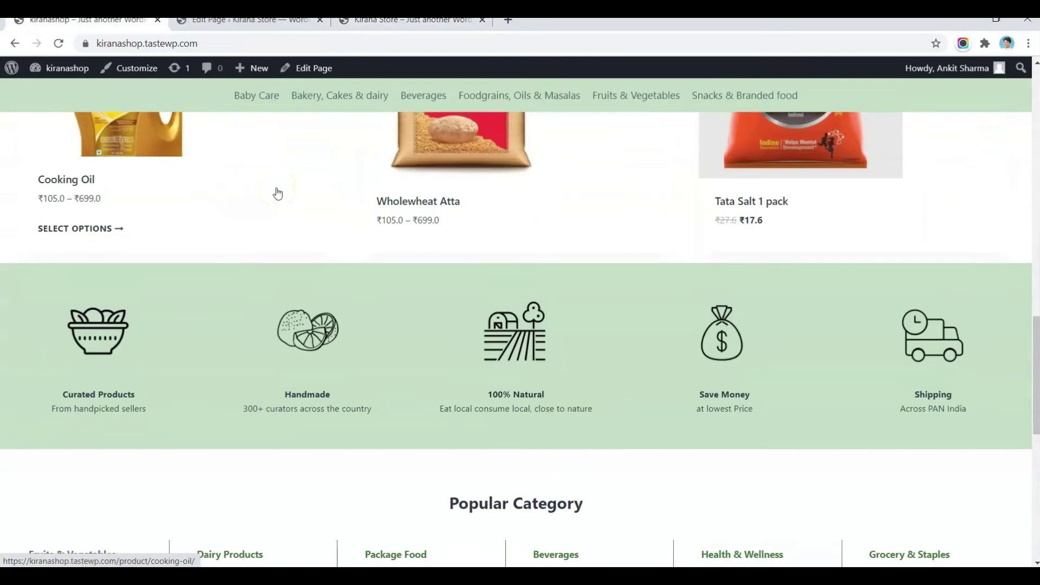
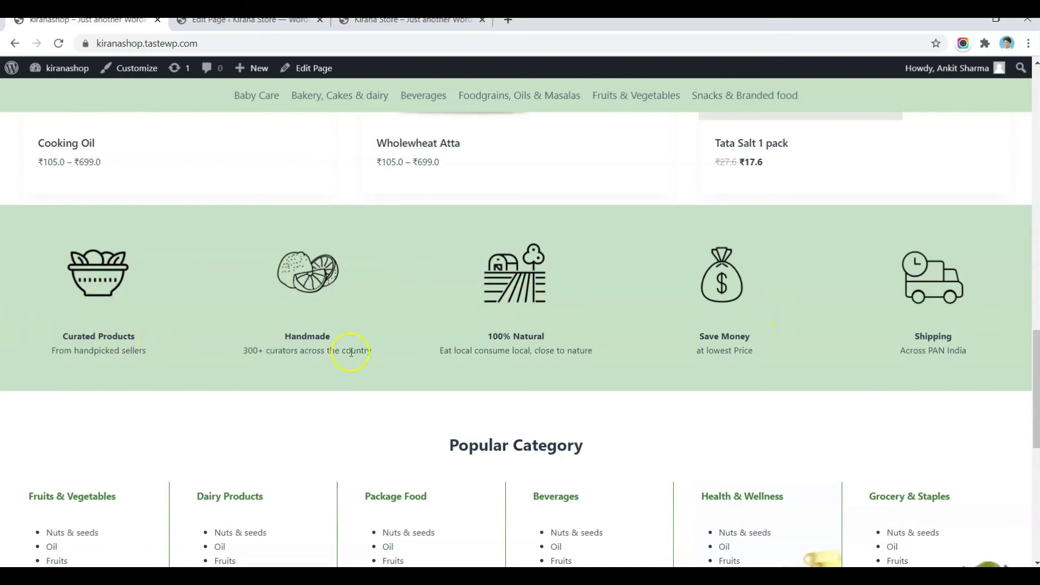
Step: Insert a four-equal-column Row Layout below the product cards via /row
key("ctrl+shift+Tab")
key("ctrl+shift+Tab")
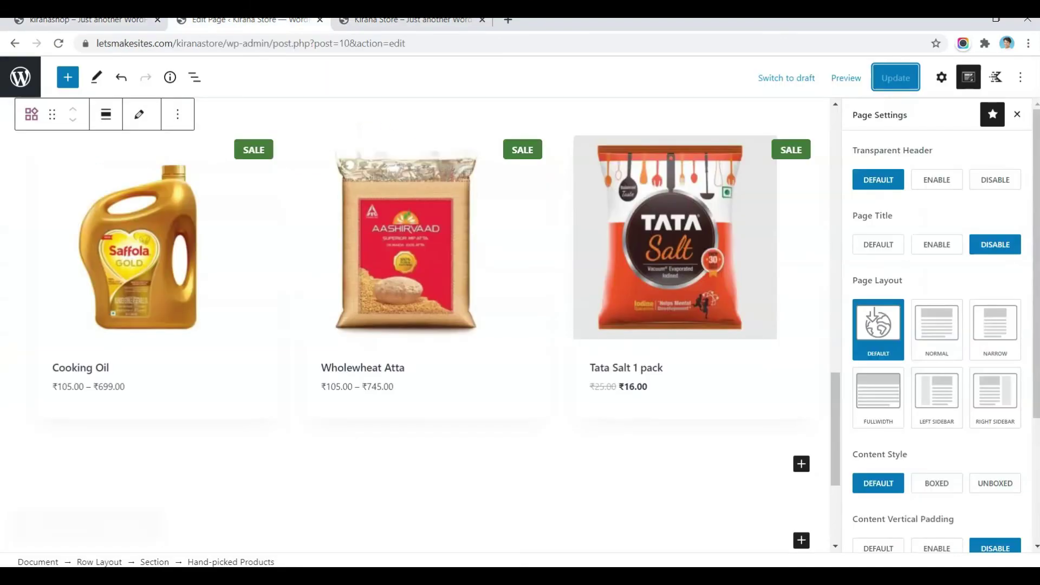
scroll(297, 314, "down", 2)
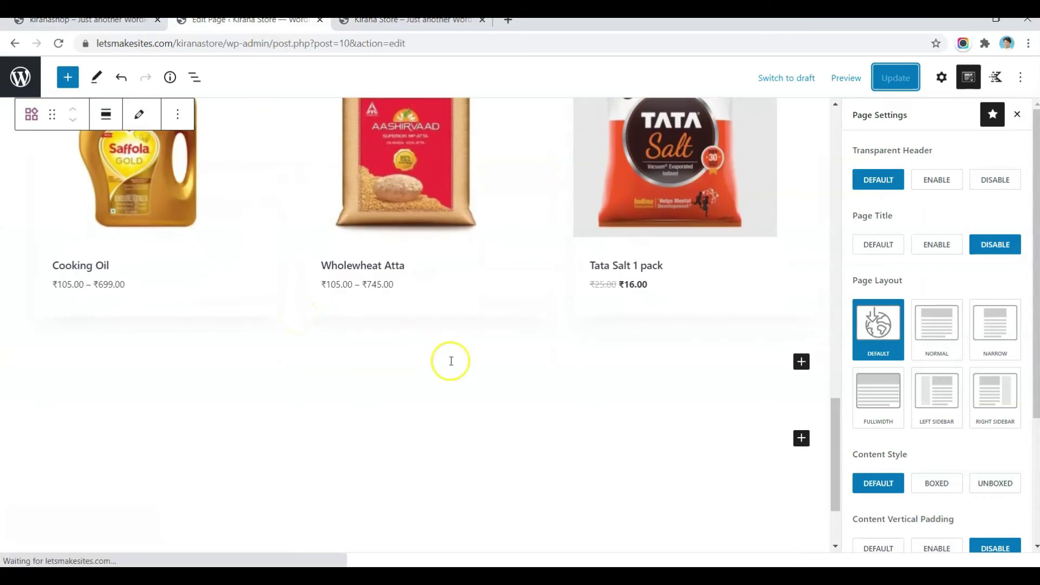
left_click(438, 362)
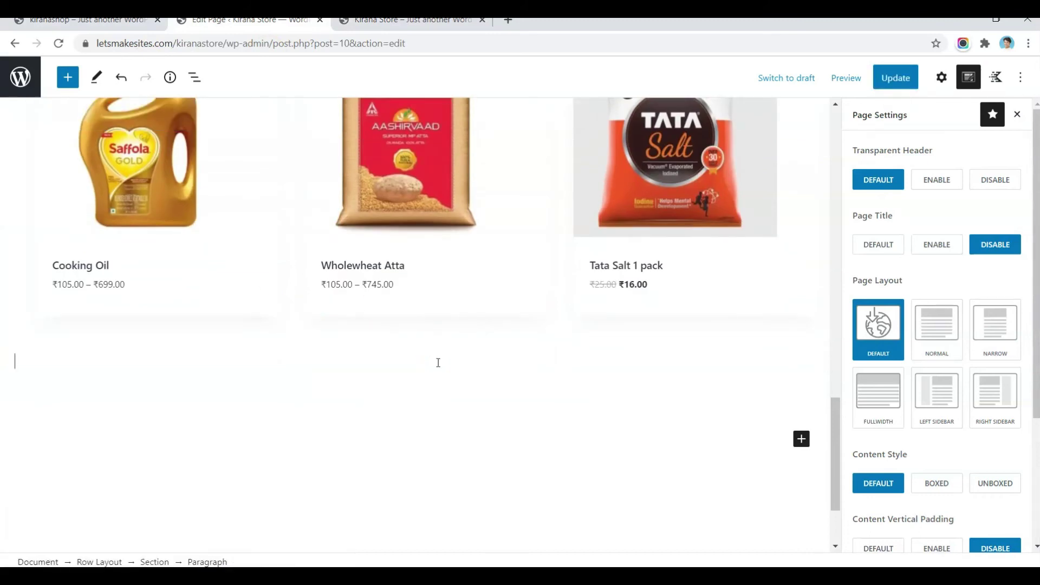
type("/row")
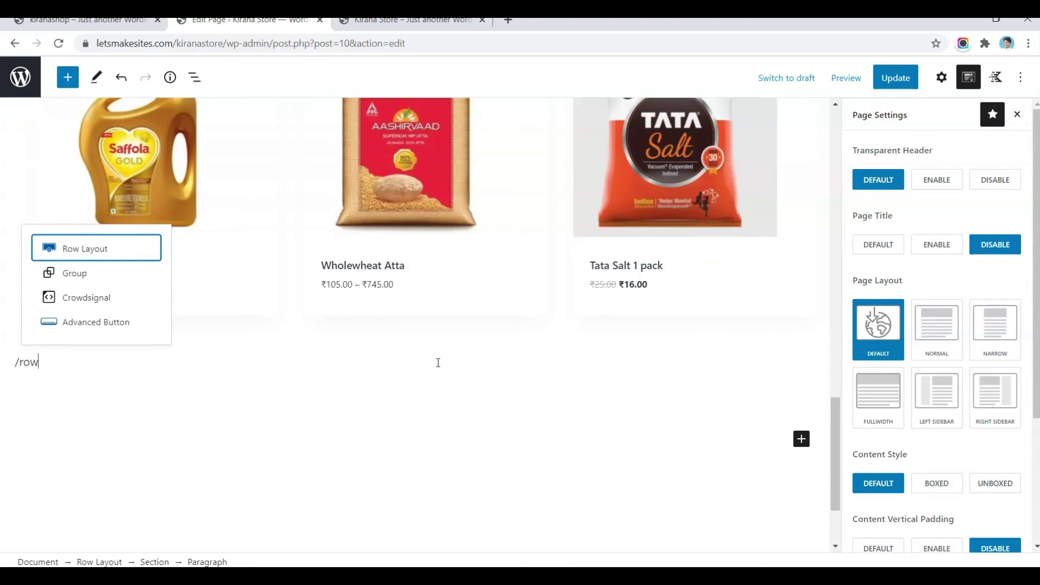
left_click(118, 250)
left_click(288, 456)
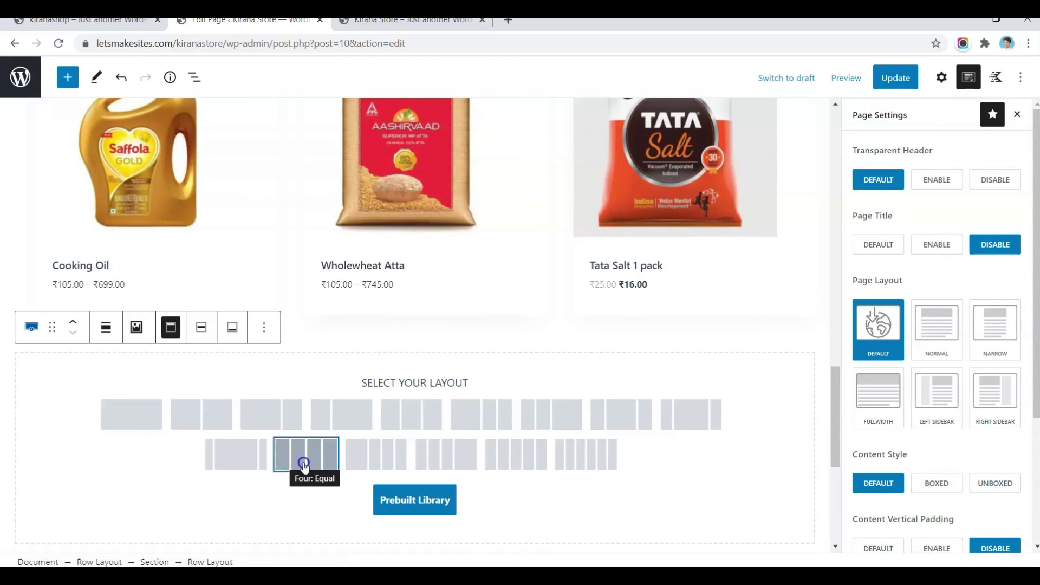
left_click(304, 464)
left_click(106, 381)
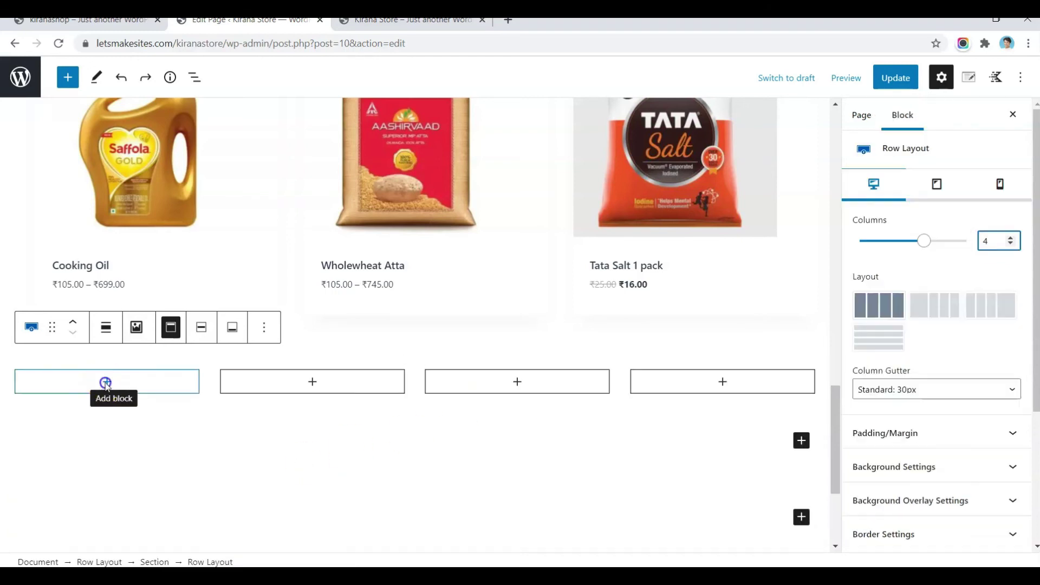
left_click(135, 388)
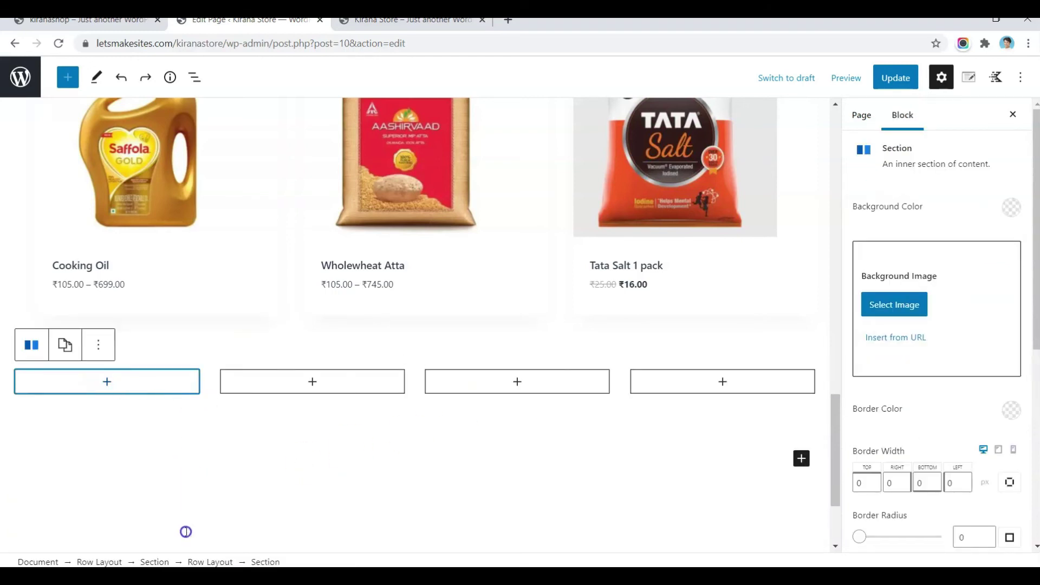
Step: Give the row 50px top and bottom padding
left_click(207, 562)
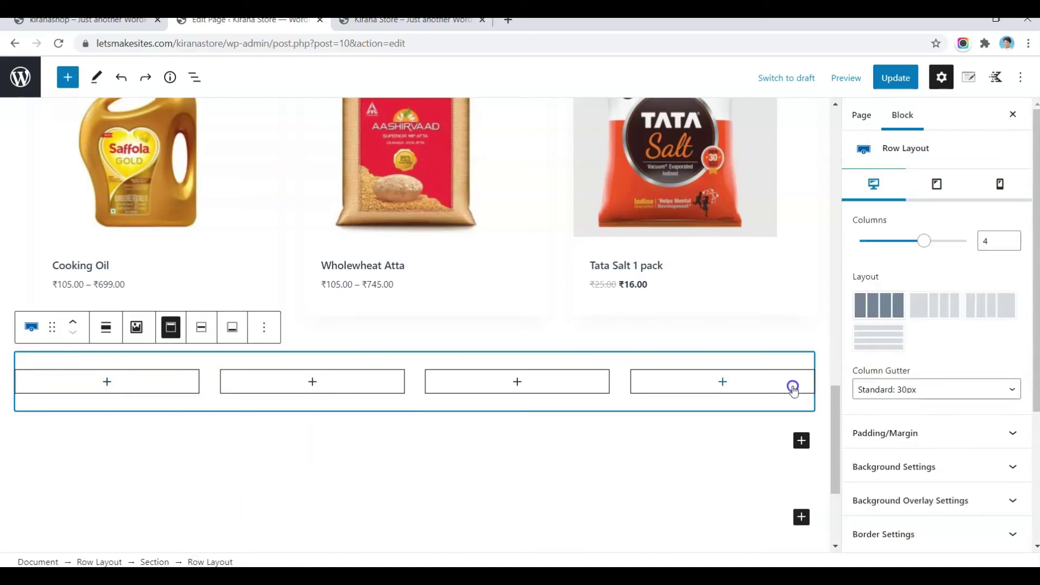
left_click(877, 432)
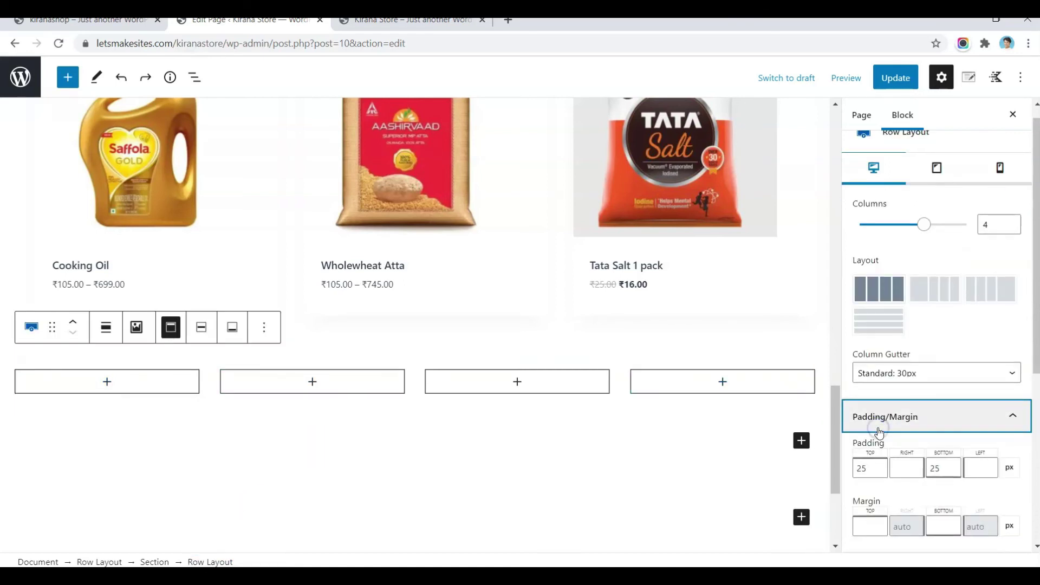
left_click(863, 466)
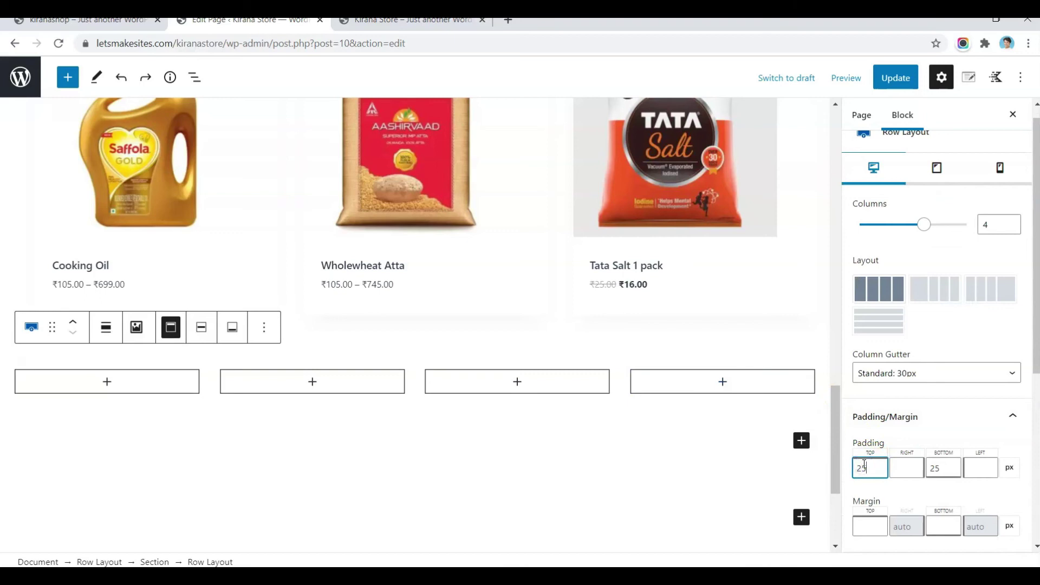
type("50")
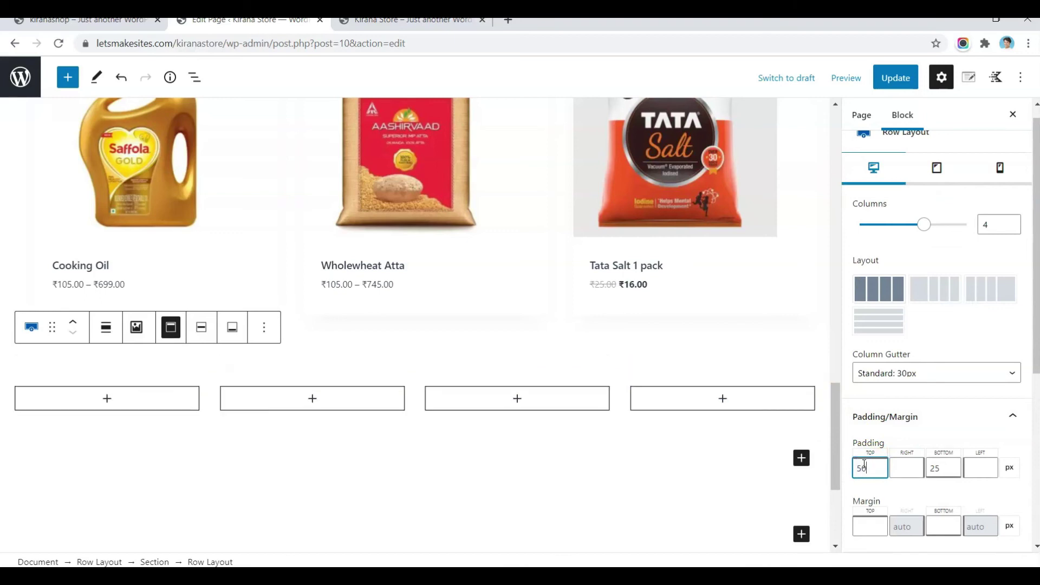
type("50")
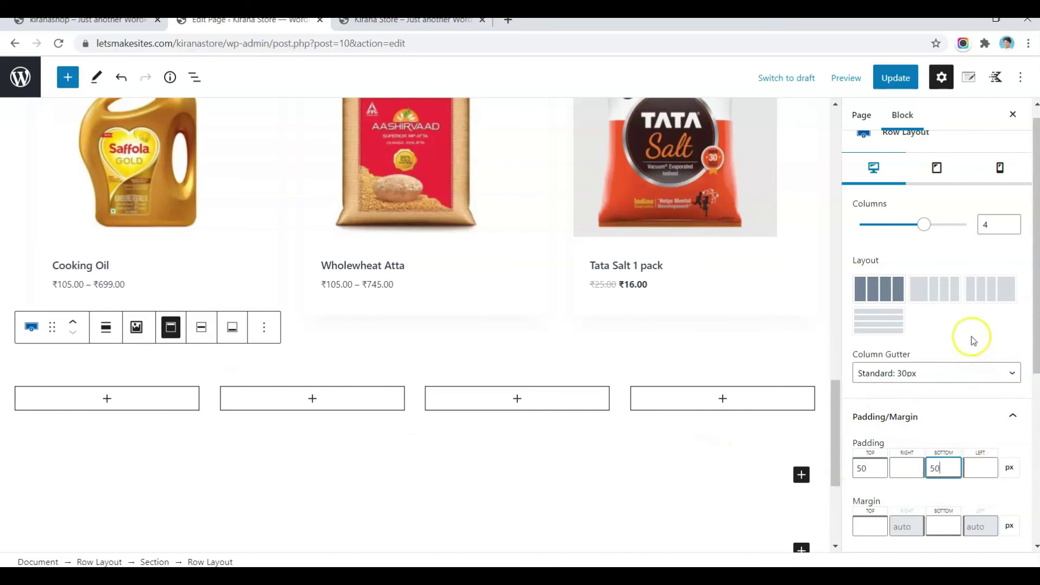
scroll(972, 338, "down", 2)
scroll(973, 339, "down", 3)
Step: Set the row's background colour to light green C7E1C7
left_click(909, 280)
left_click(1008, 350)
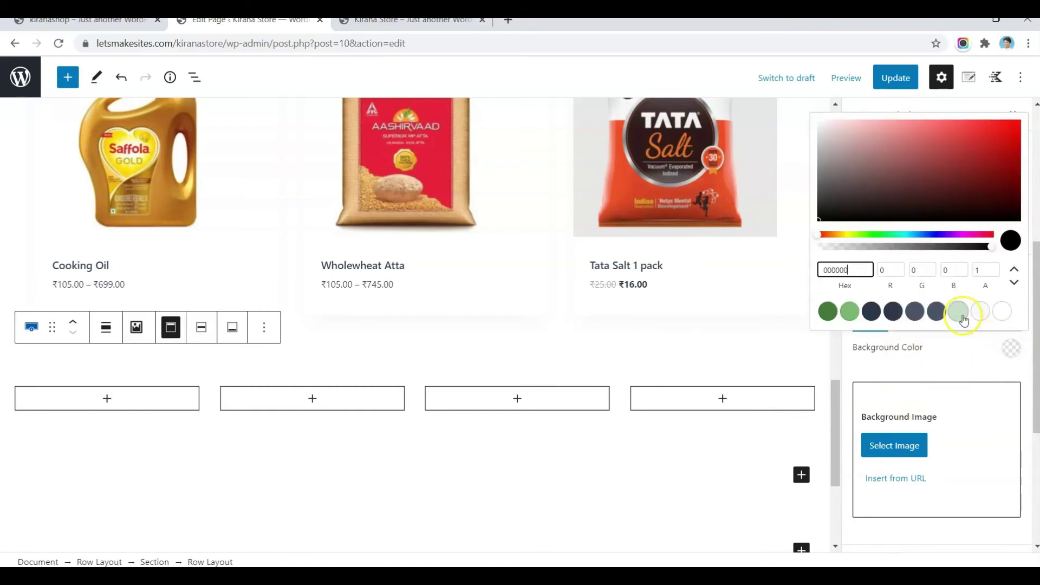
left_click(958, 312)
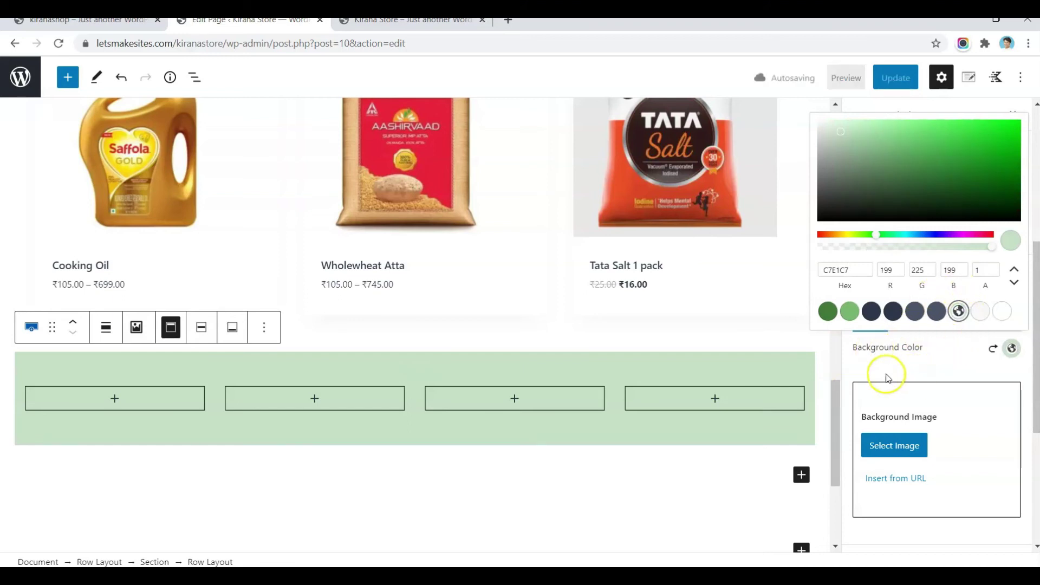
left_click(114, 398)
Step: Add the bowl icon from the media library to the first column, centred
left_click(115, 398)
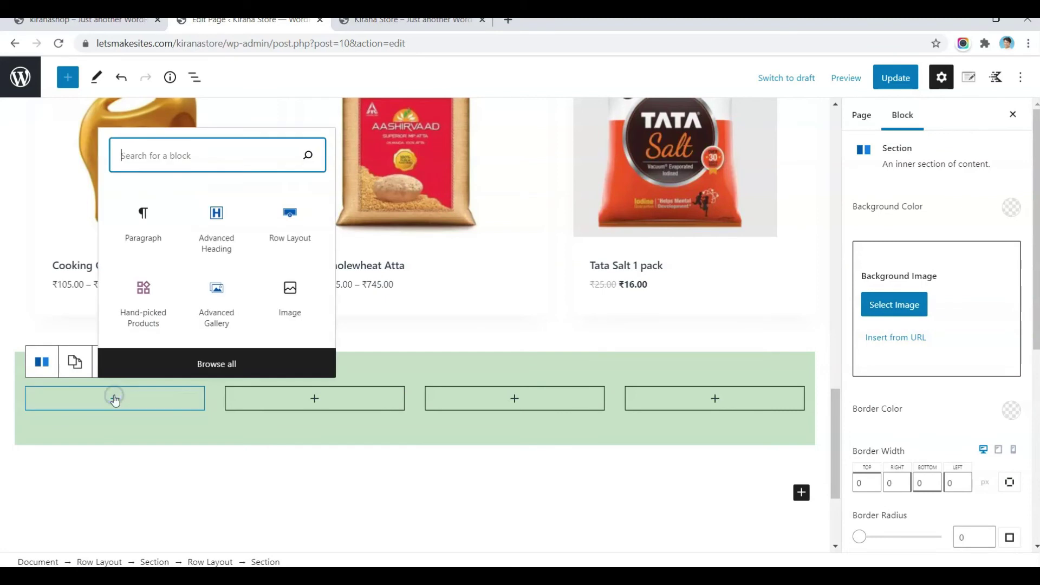
left_click(308, 290)
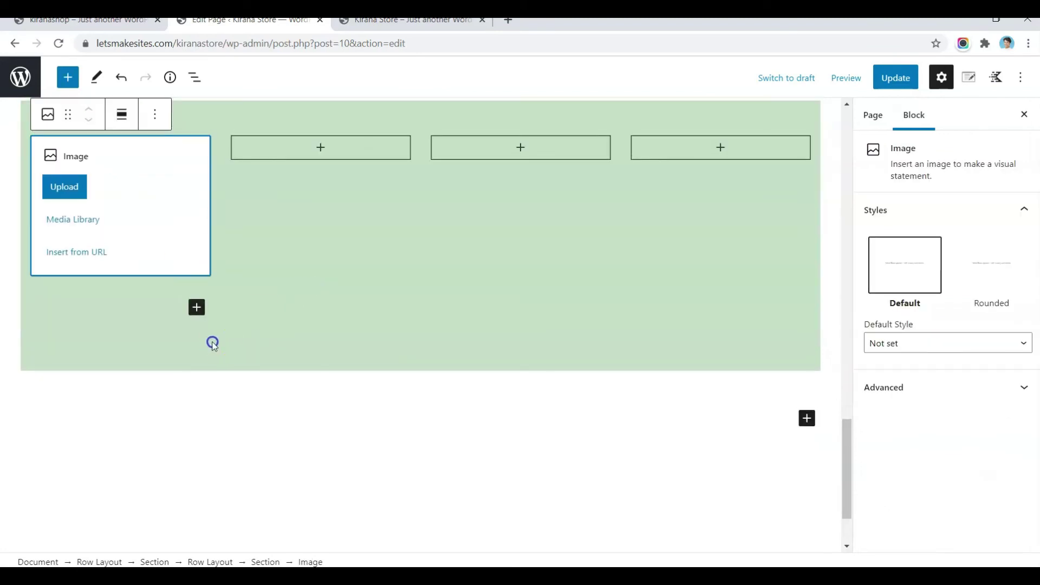
left_click(86, 224)
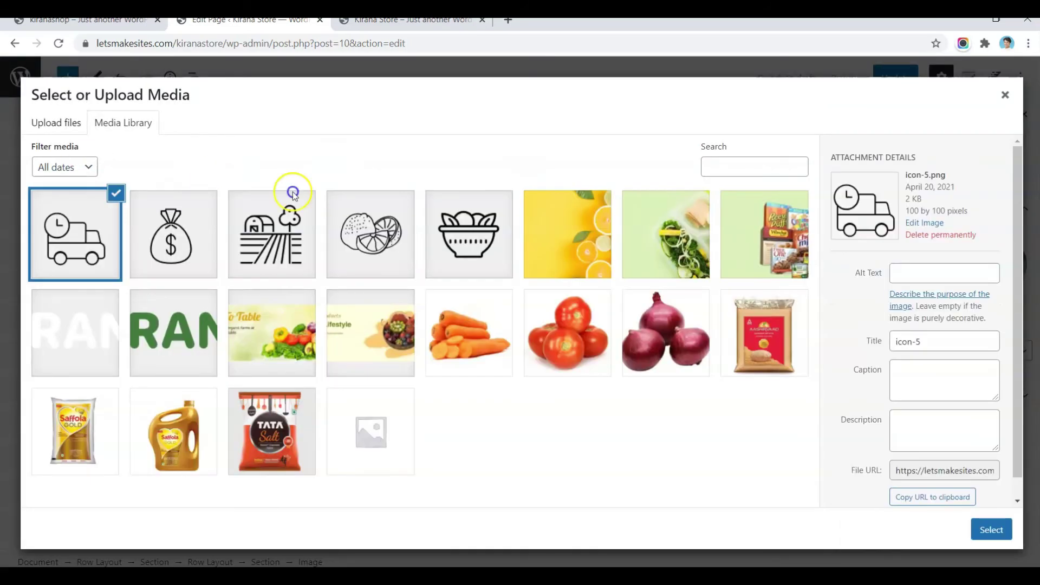
left_click(475, 246)
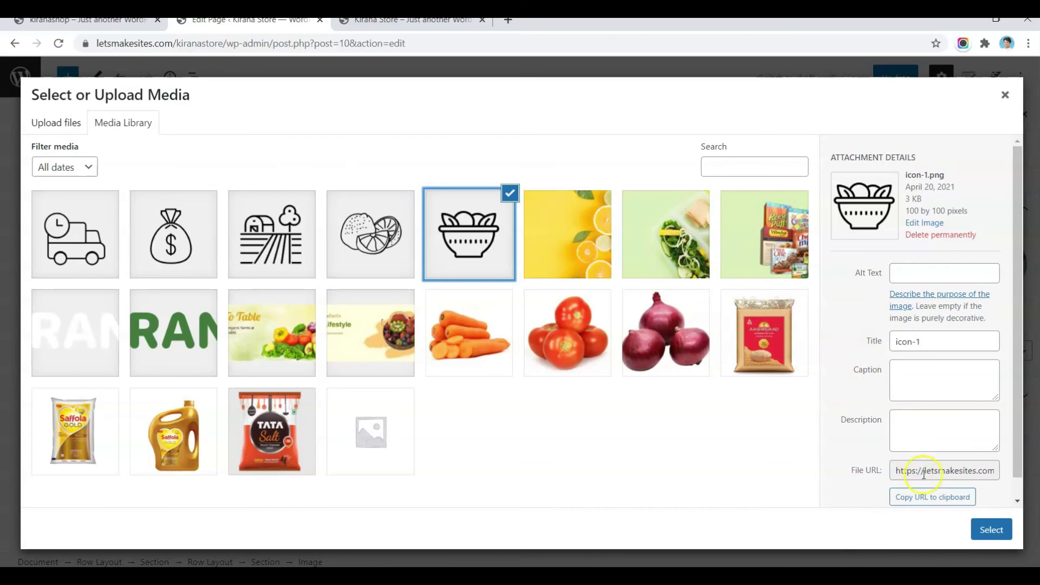
left_click(991, 529)
left_click(115, 114)
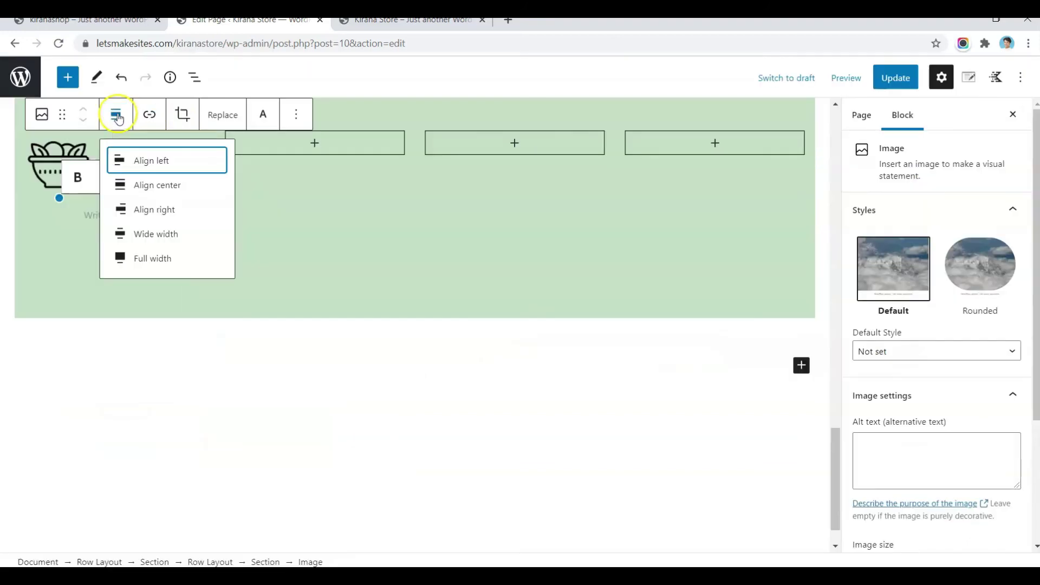
left_click(139, 186)
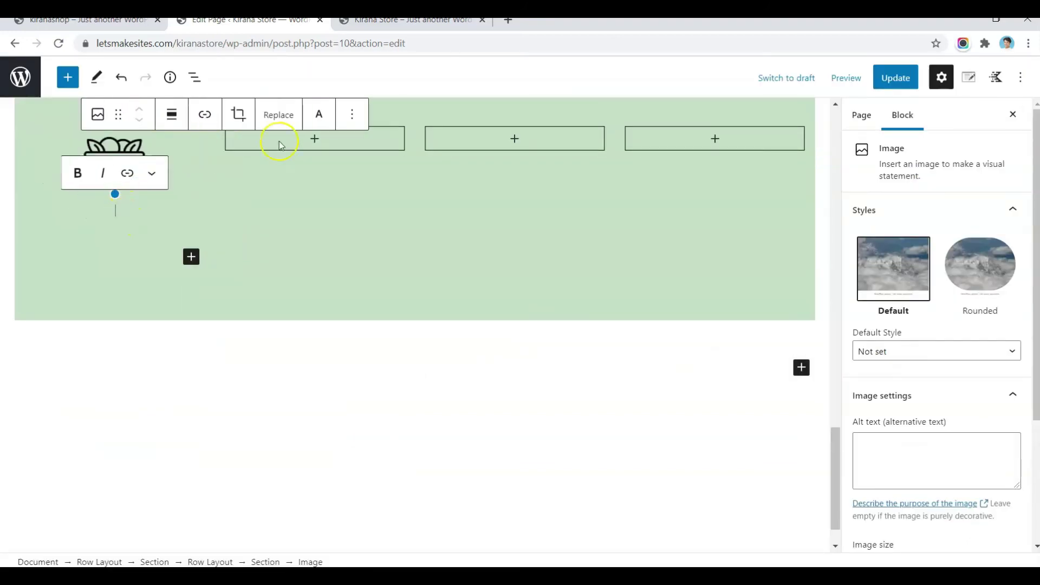
left_click(352, 114)
left_click(372, 256)
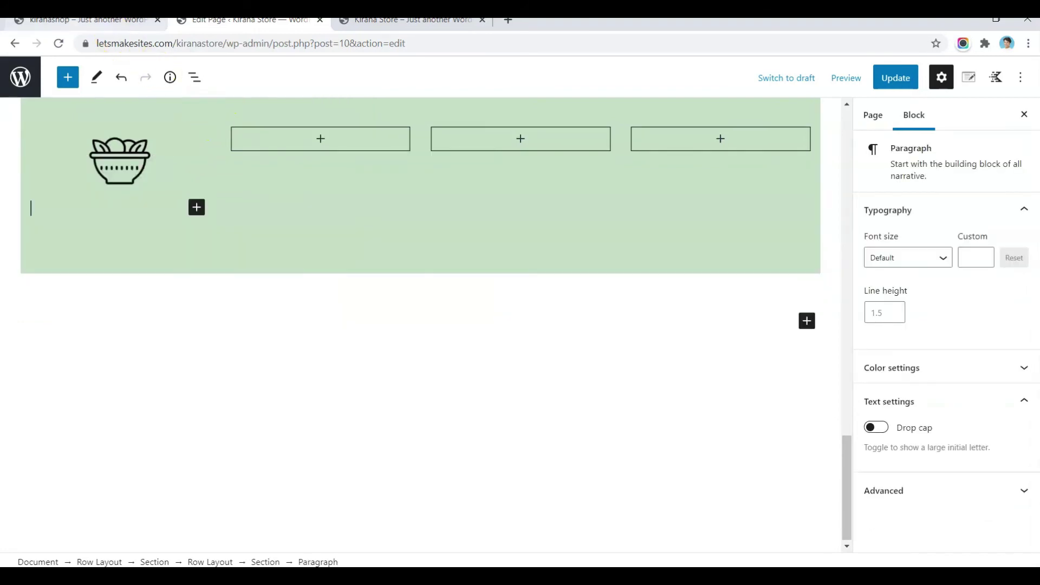
Step: Paste the live site's 'Curated Products / From handpicked sellers' caption as a centred paragraph-level Advanced Heading
left_click(86, 21)
left_click_drag(63, 335, 147, 353)
key("ctrl+c")
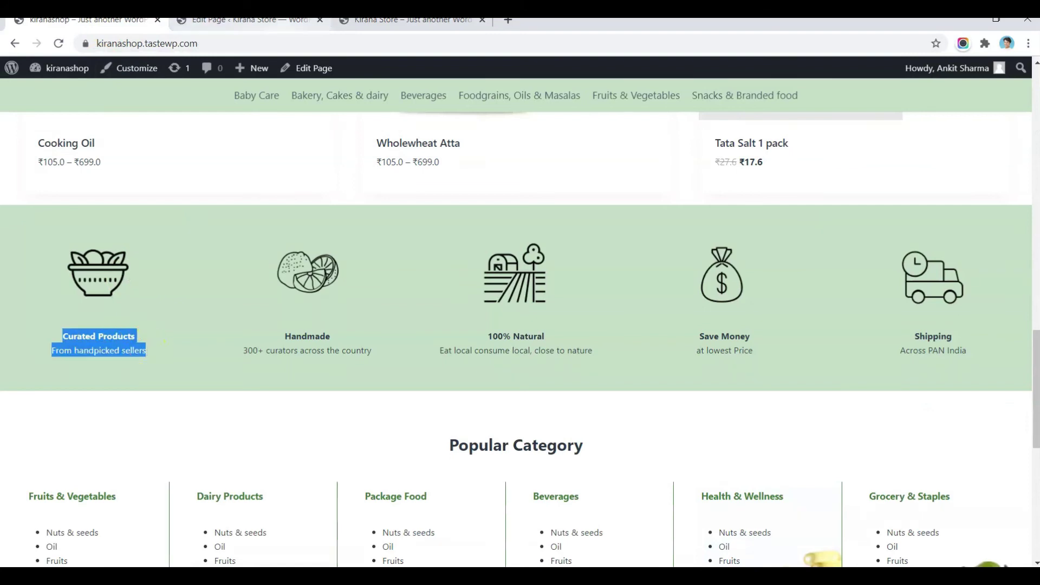
left_click(249, 20)
key("ctrl+v")
left_click_drag(155, 234, 45, 210)
left_click(46, 183)
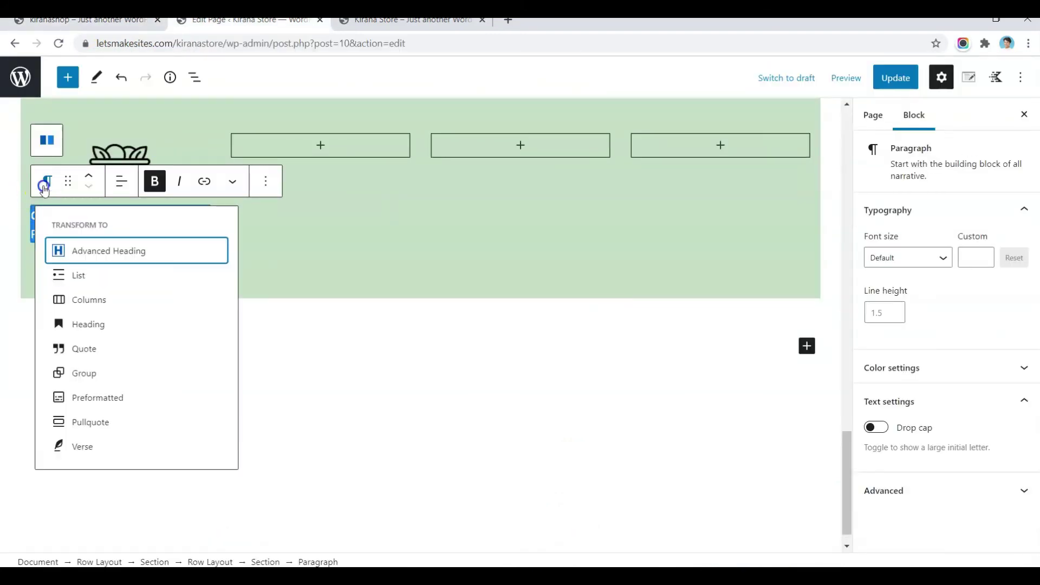
left_click(64, 249)
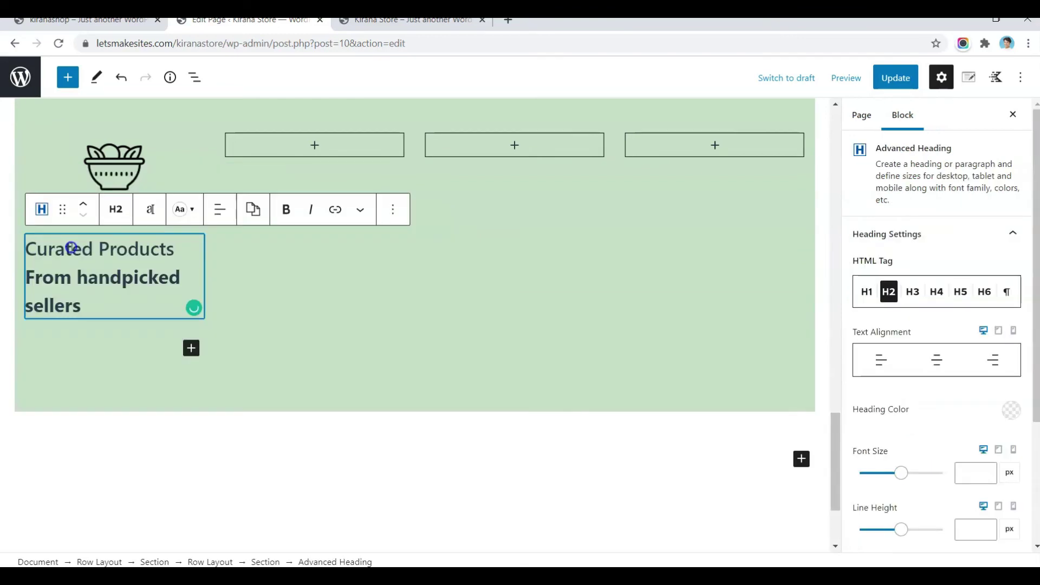
left_click(120, 211)
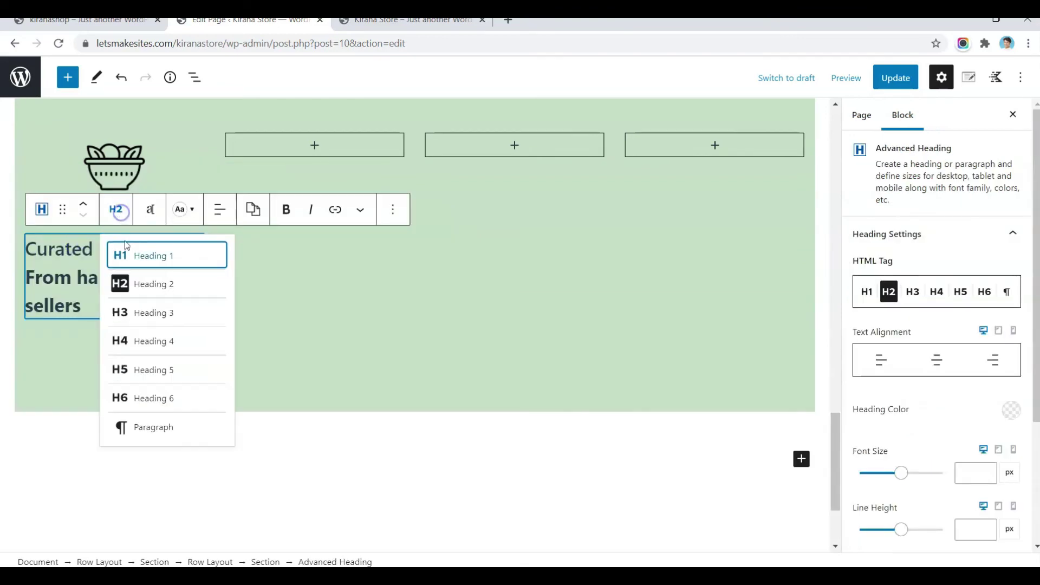
left_click(140, 427)
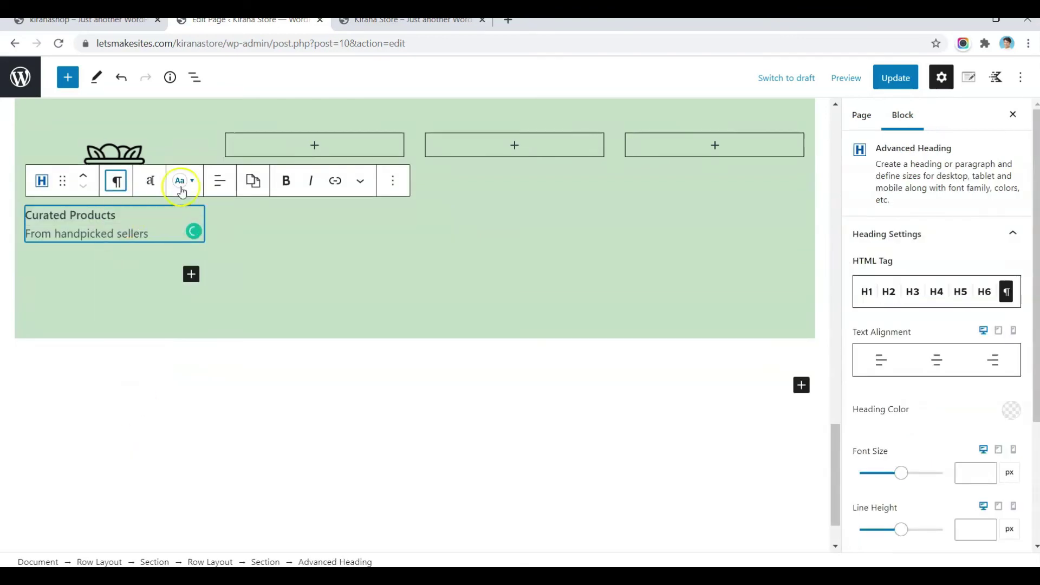
left_click(221, 182)
left_click(235, 253)
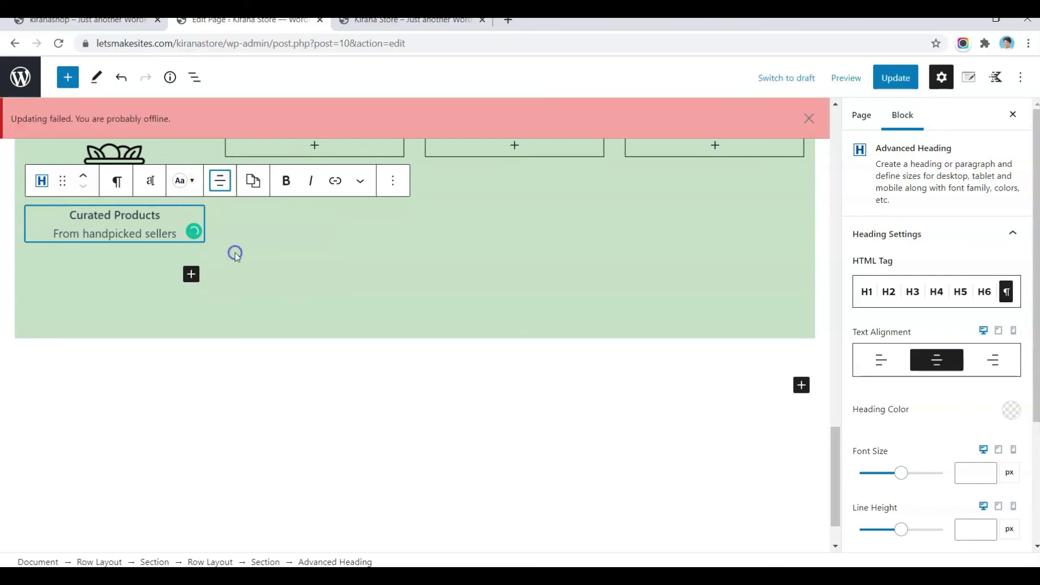
Step: Make the 'Curated Products' line of the caption bold
triple_click(156, 218)
key("ctrl+a")
key("ctrl+a")
scroll(174, 399, "down", 5)
triple_click(156, 301)
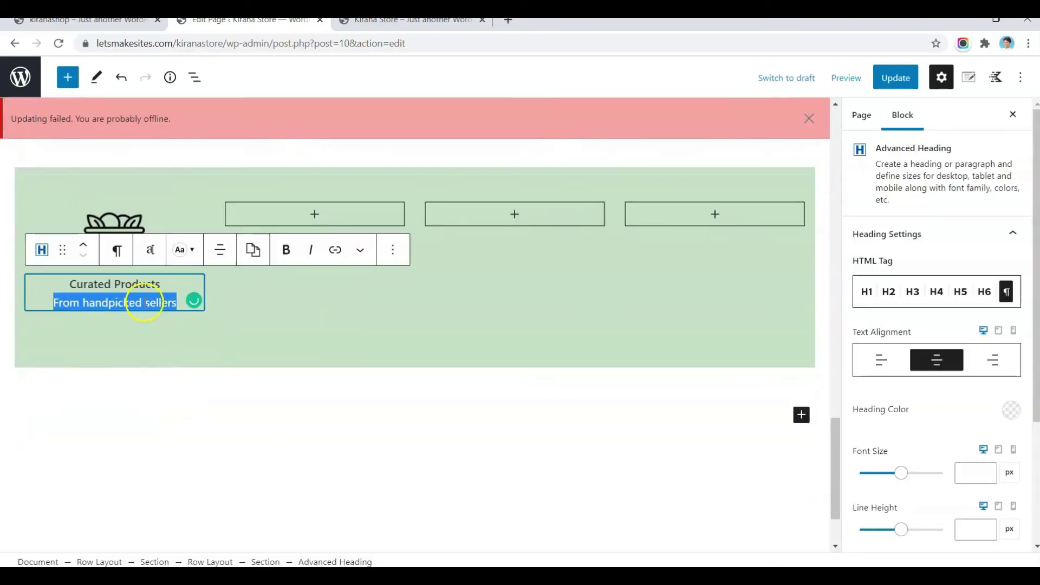
left_click(160, 301)
triple_click(159, 300)
left_click(163, 289)
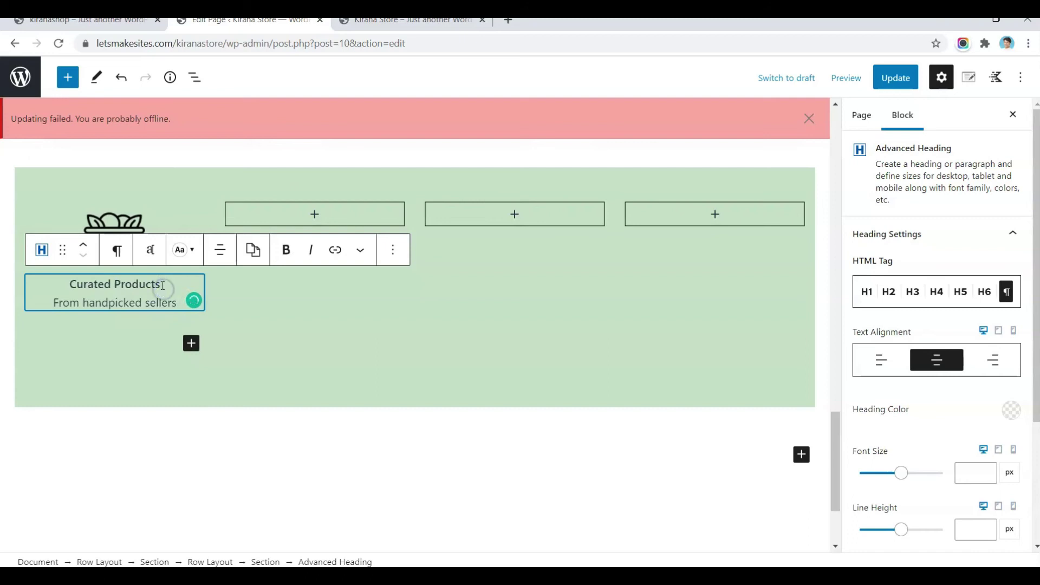
left_click_drag(162, 285, 120, 287)
key("ctrl+b")
key("ctrl+b")
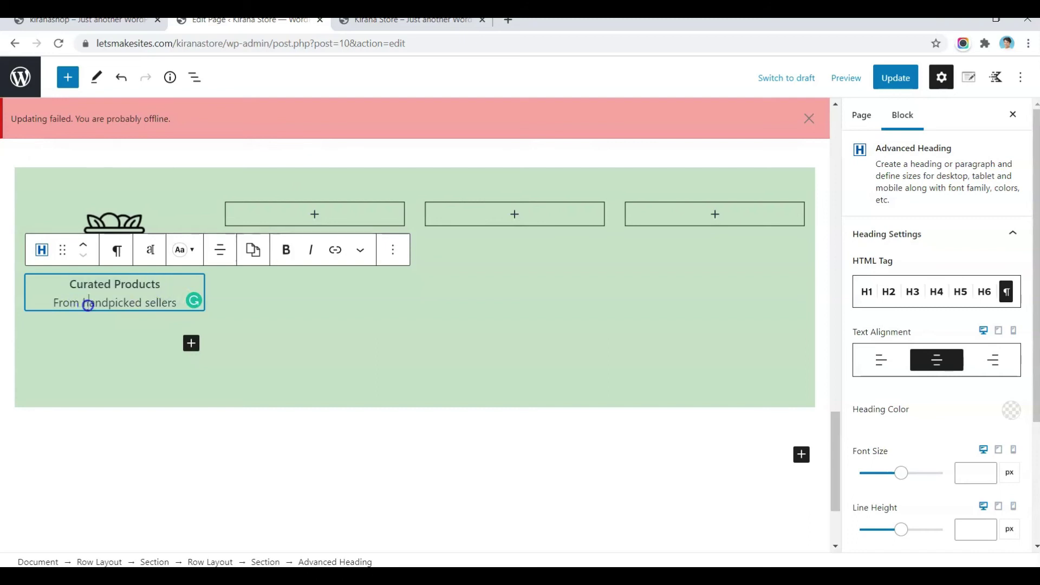
triple_click(81, 303)
left_click_drag(72, 284, 167, 299)
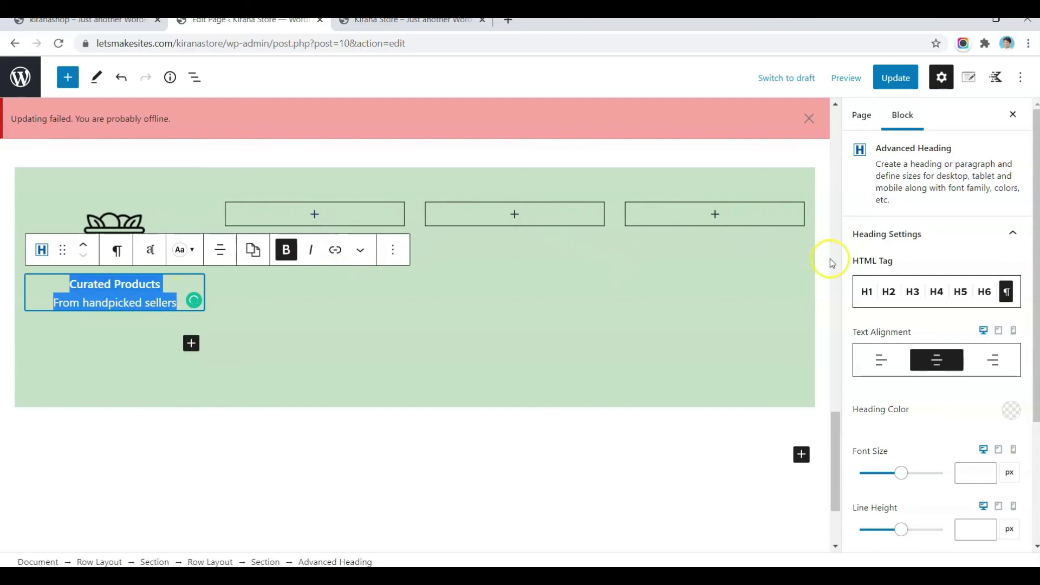
Step: Set the caption heading's font size to 13 px
scroll(982, 407, "down", 2)
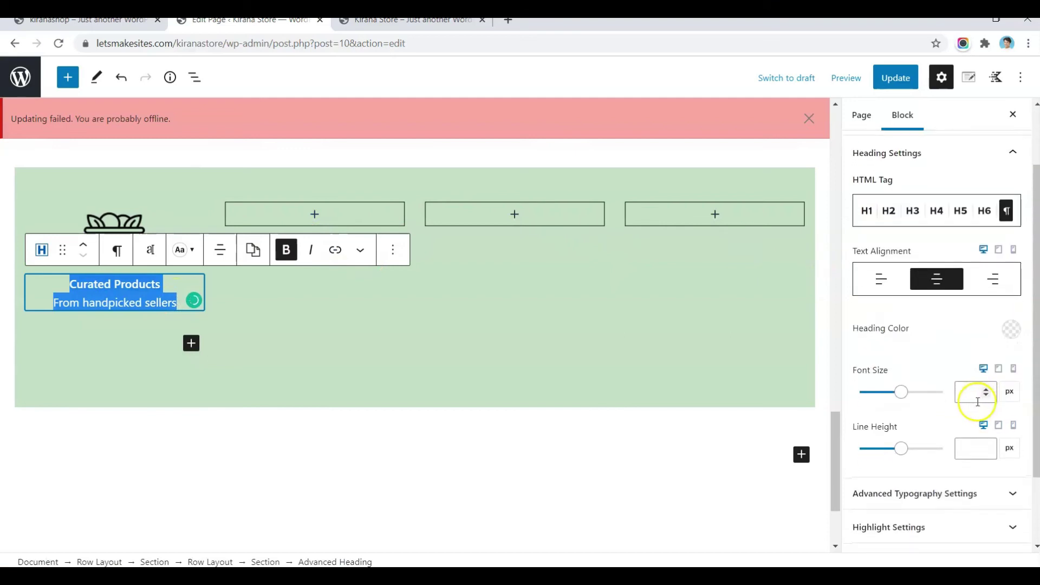
left_click(973, 396)
type("13")
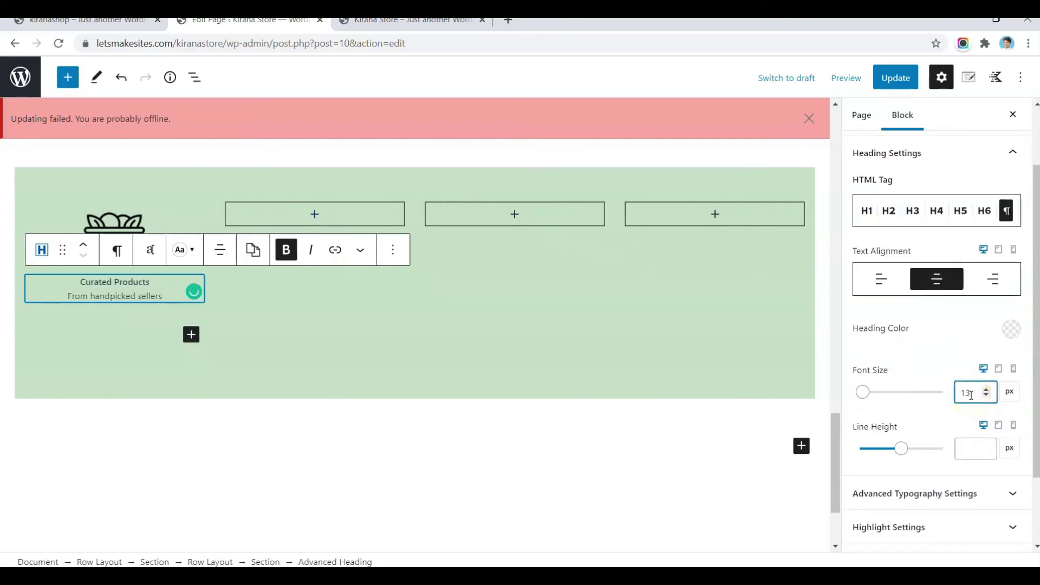
left_click(309, 201)
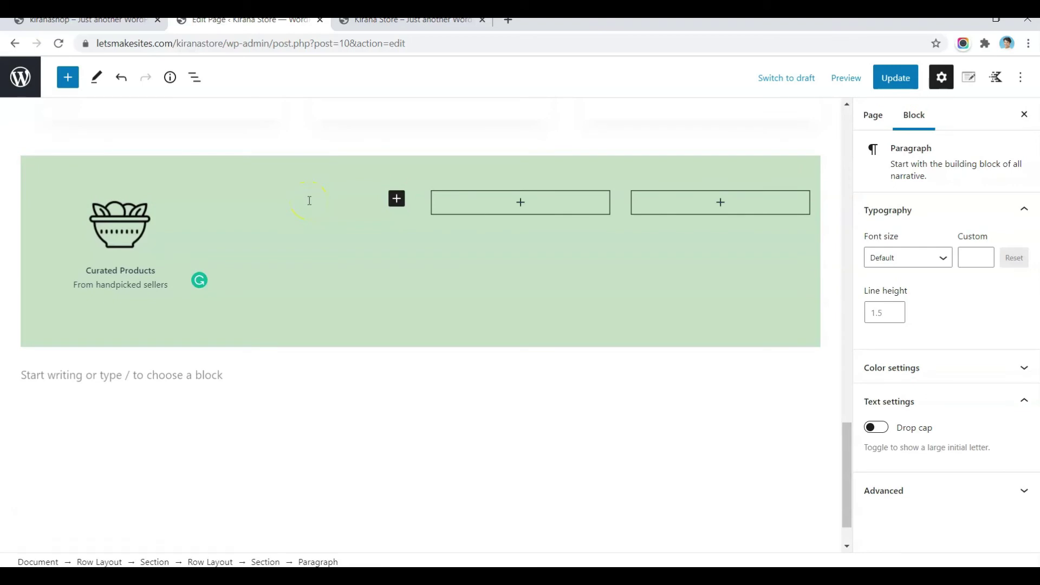
Step: Insert the lime icon image into the second column via /img, centred
type("/img")
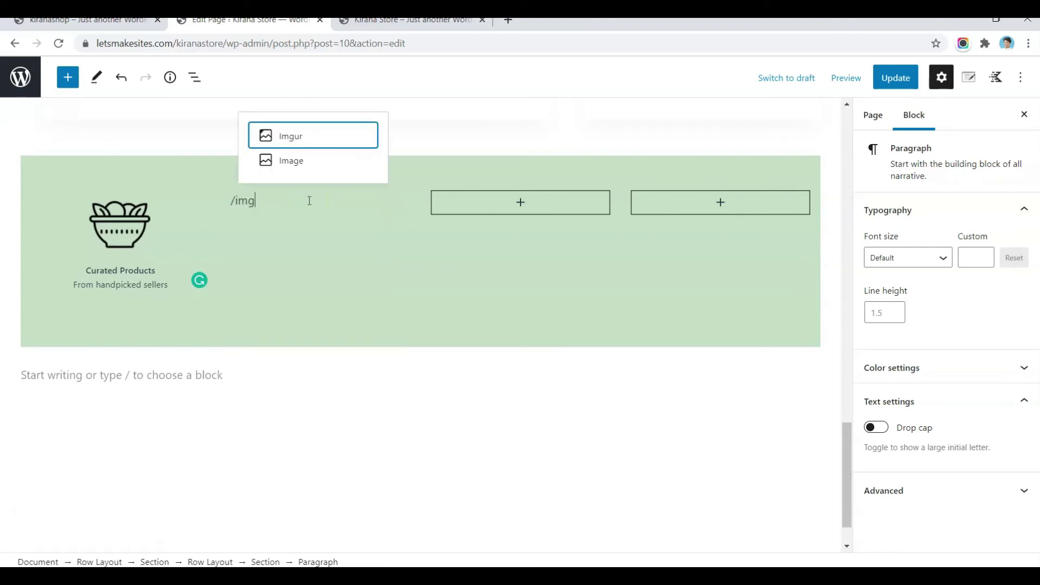
left_click(307, 163)
left_click(274, 271)
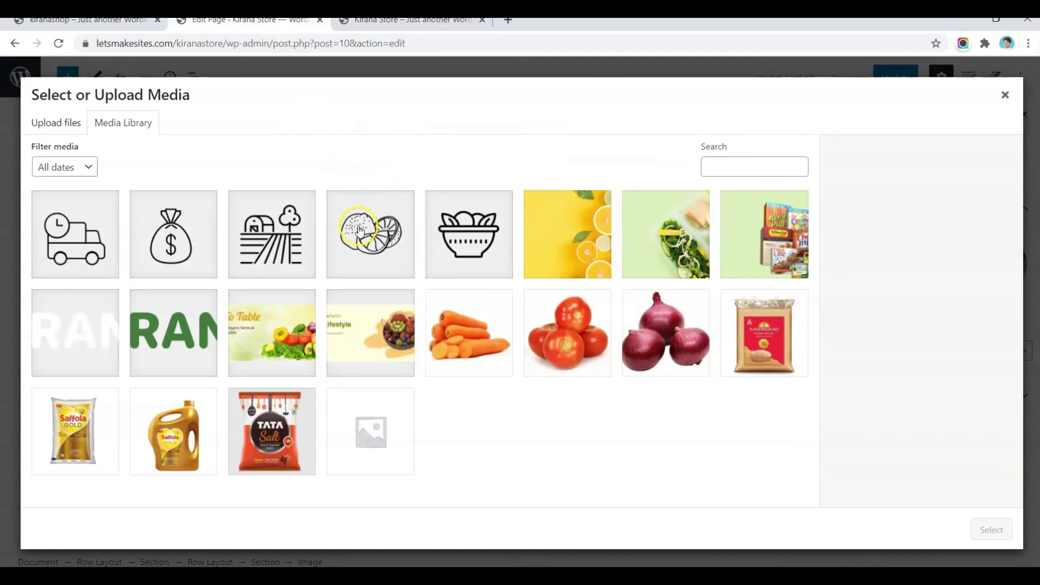
left_click(359, 229)
left_click(991, 530)
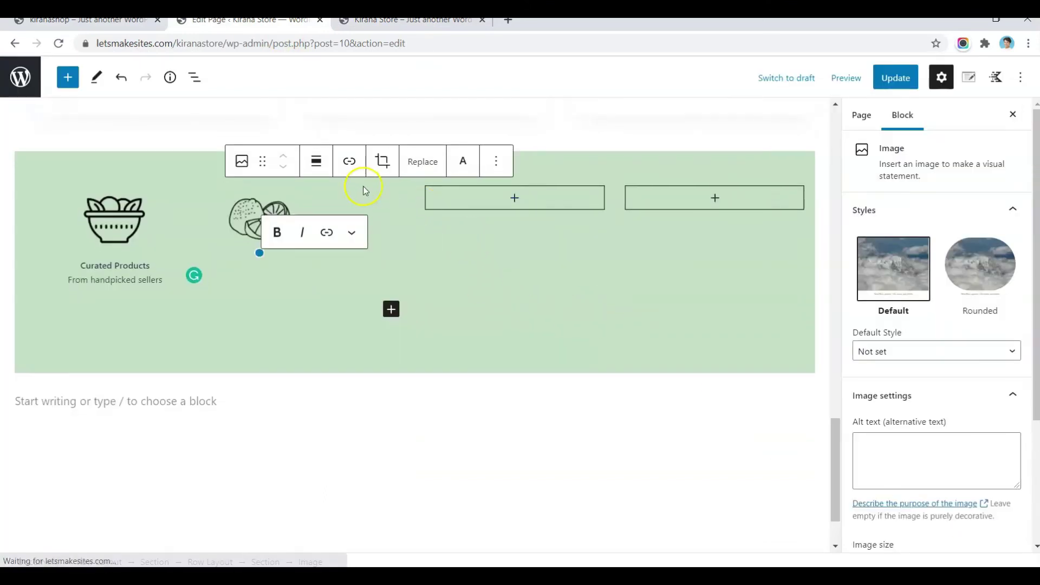
left_click(310, 158)
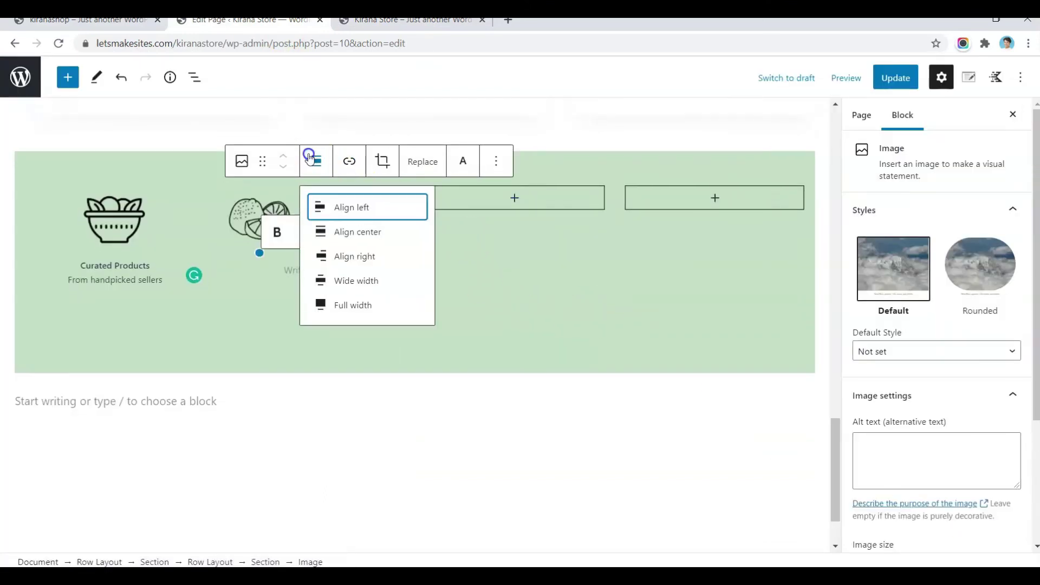
left_click(335, 233)
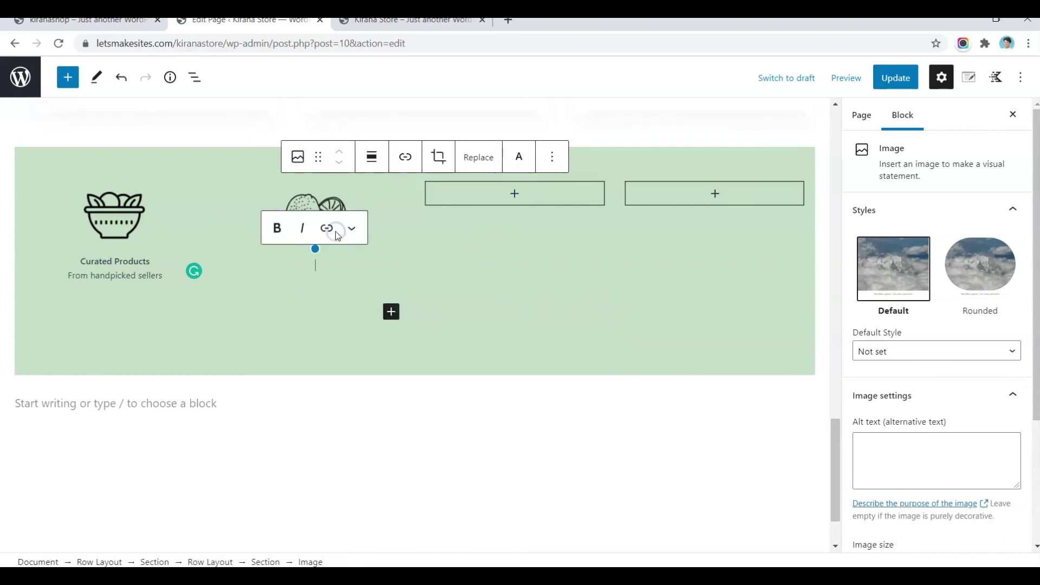
left_click(552, 156)
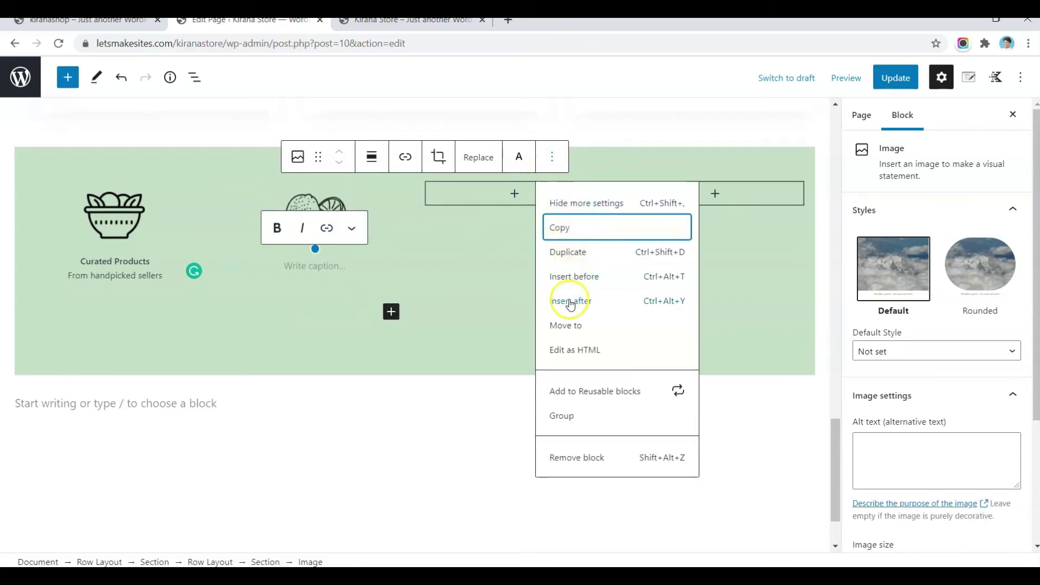
left_click(569, 301)
Step: Copy both lines of the first column's Curated Products caption
left_click(140, 274)
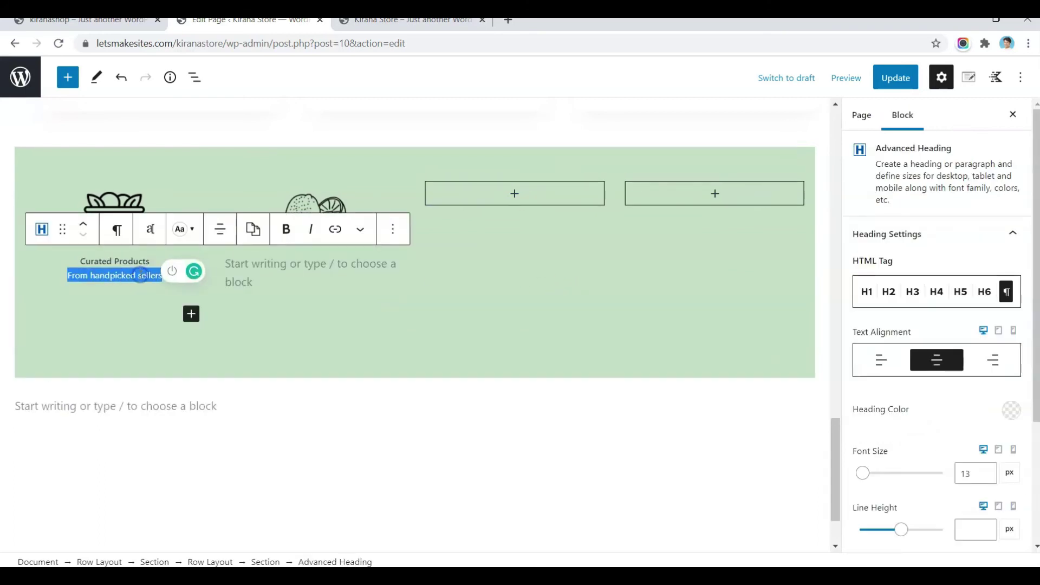
left_click_drag(81, 262, 175, 280)
key("ctrl+c")
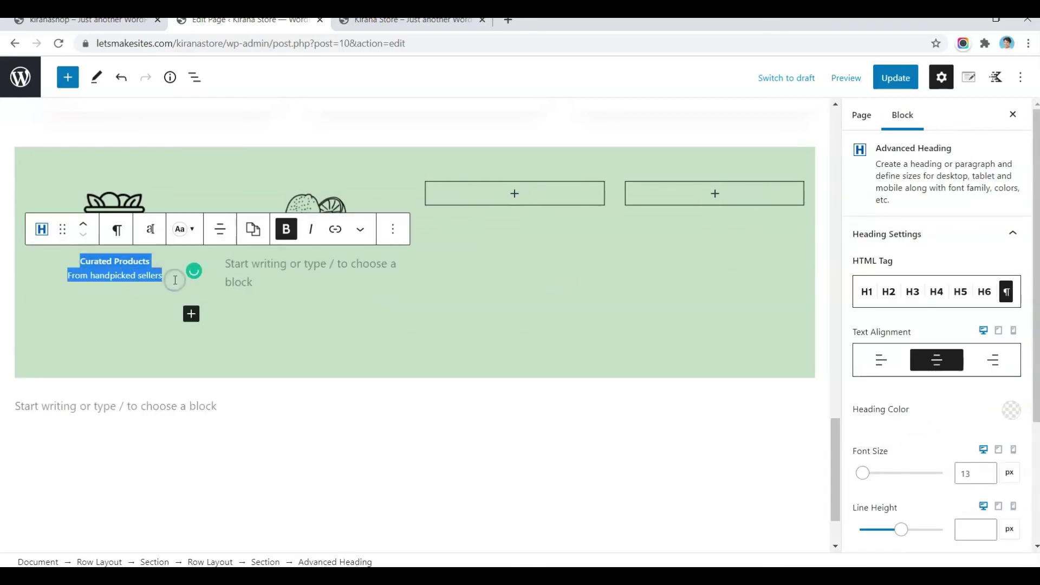
left_click(276, 273)
Step: Paste the caption under the lime icon as a centred 13 px paragraph-level Advanced Heading, and update
key("ctrl+v")
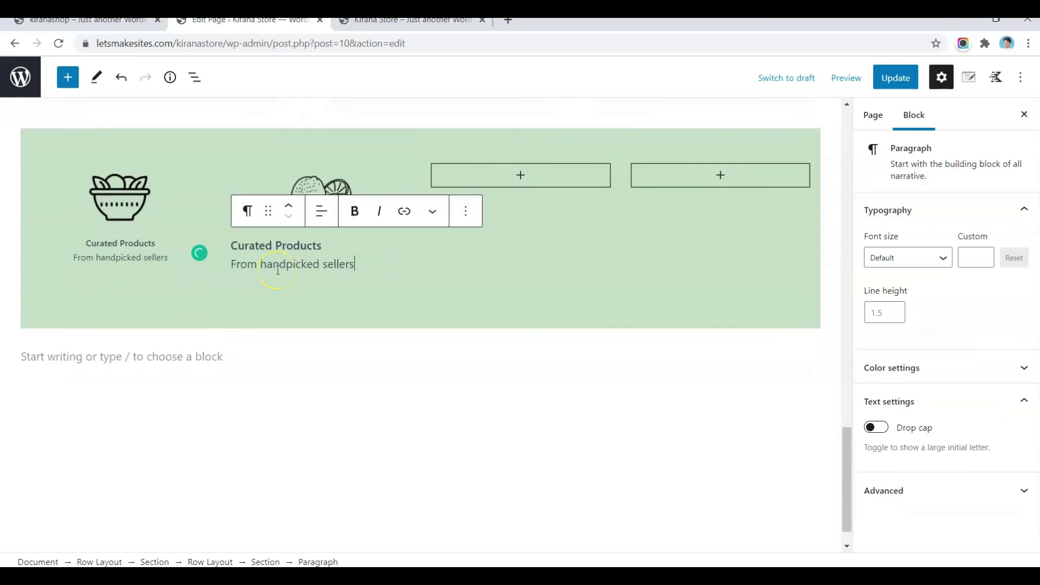
left_click(250, 213)
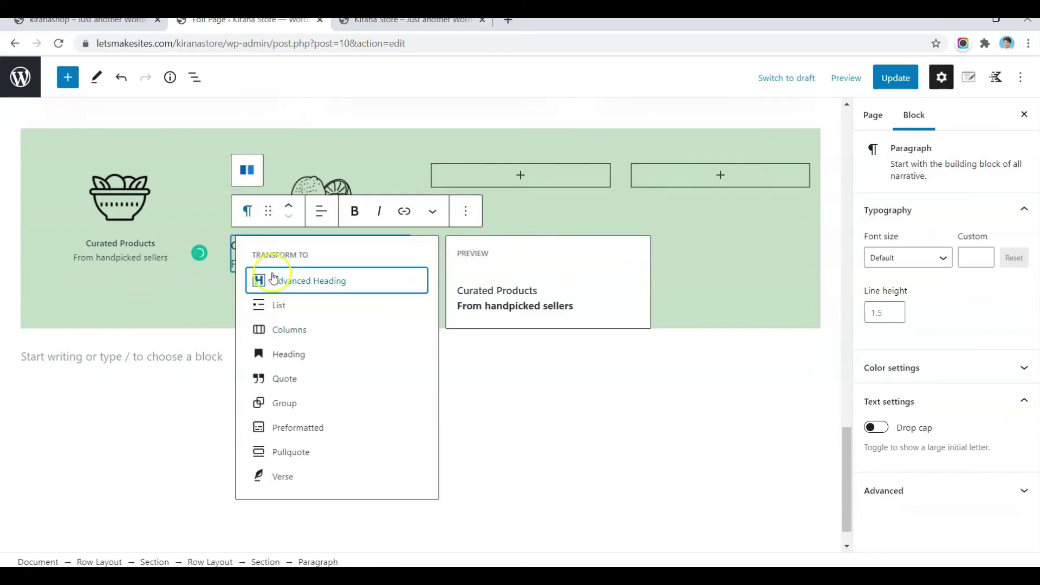
left_click(275, 285)
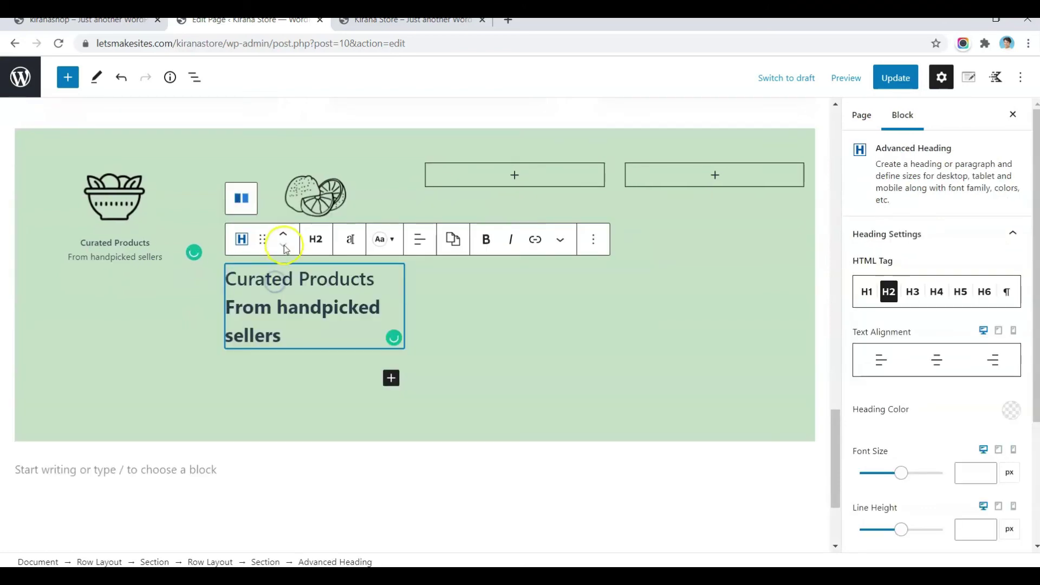
left_click(315, 248)
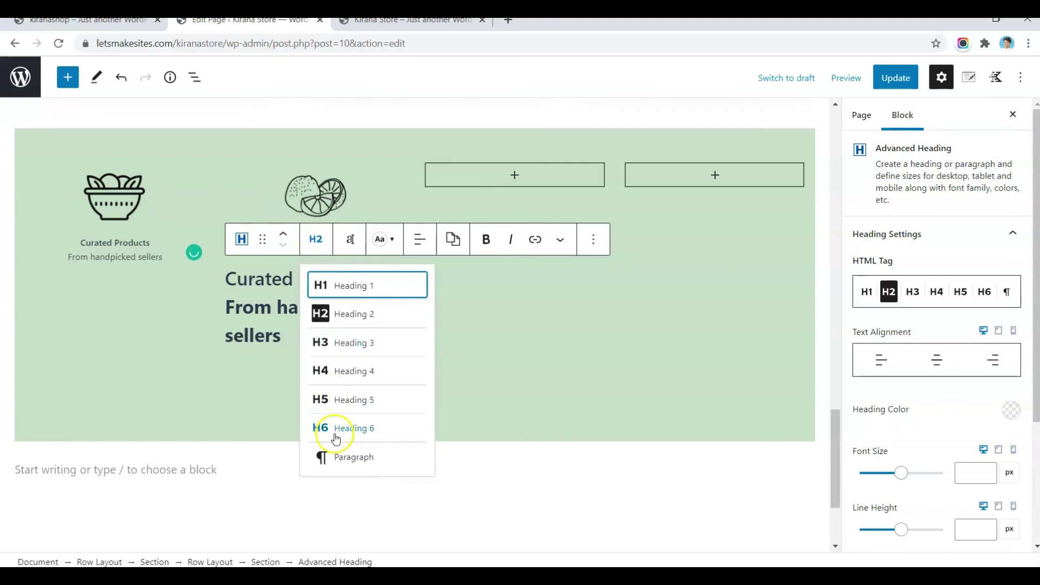
left_click(337, 457)
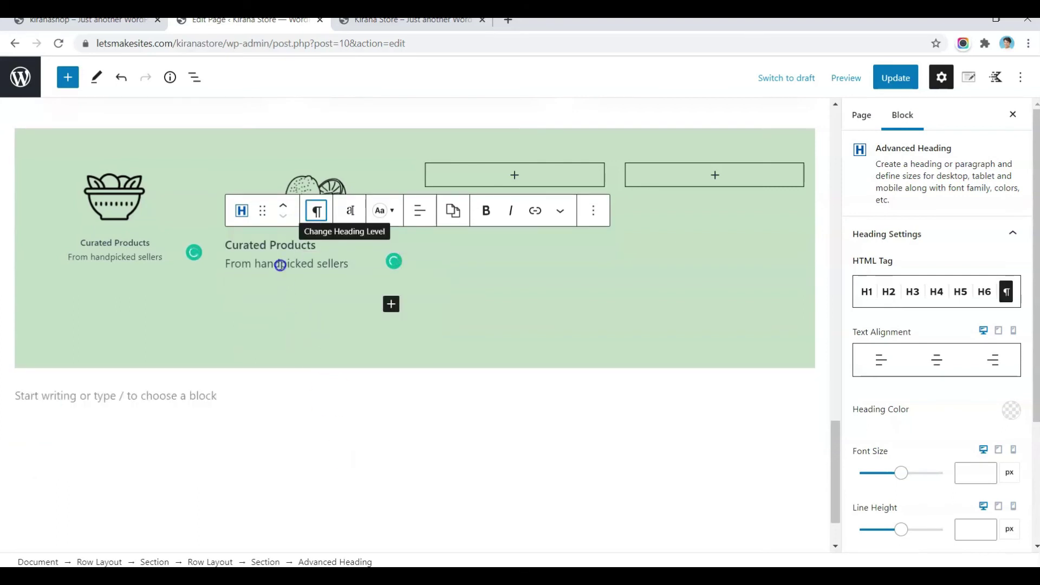
left_click(420, 210)
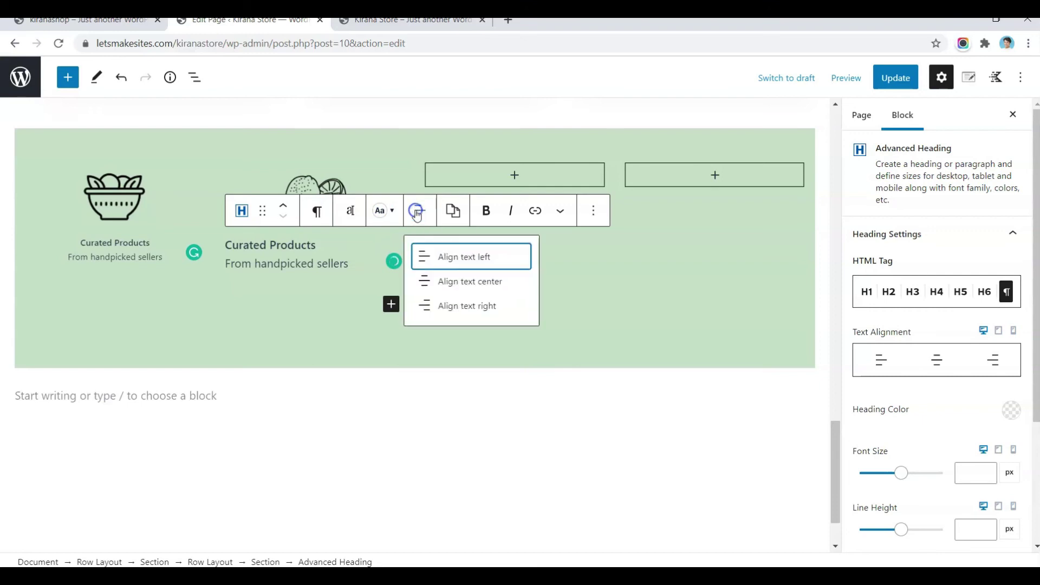
left_click(443, 283)
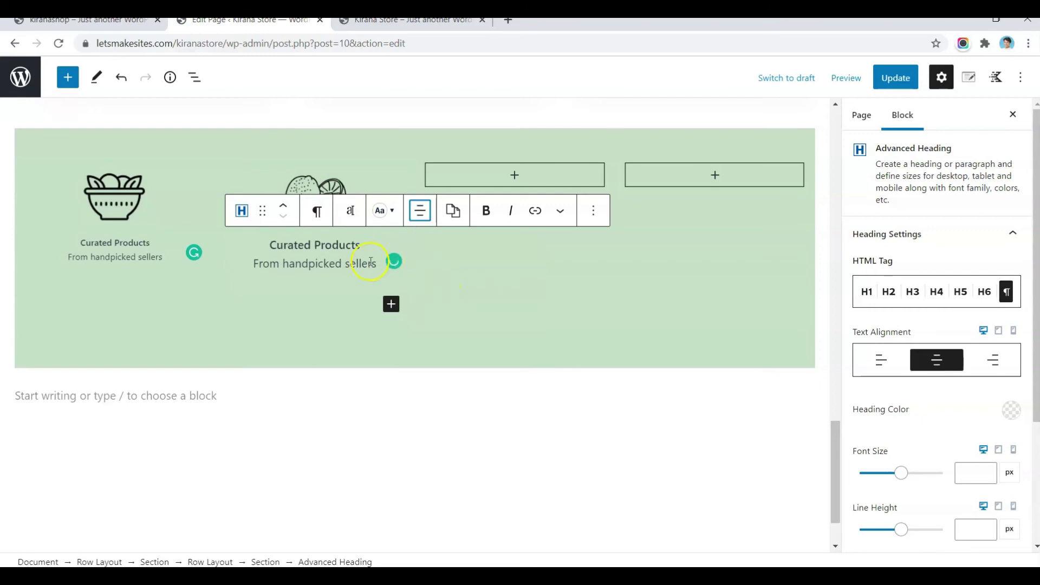
left_click(973, 473)
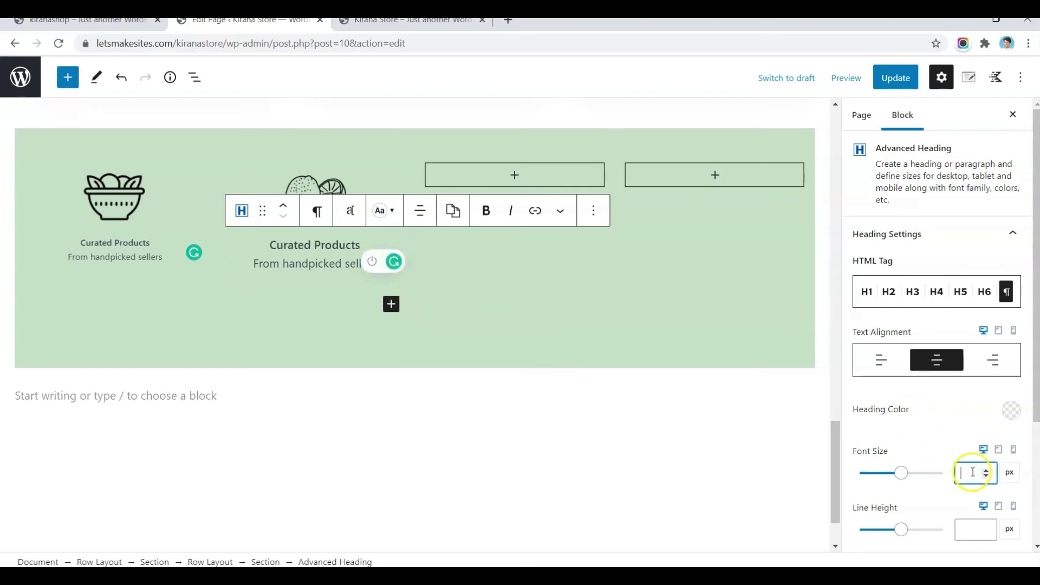
type("13")
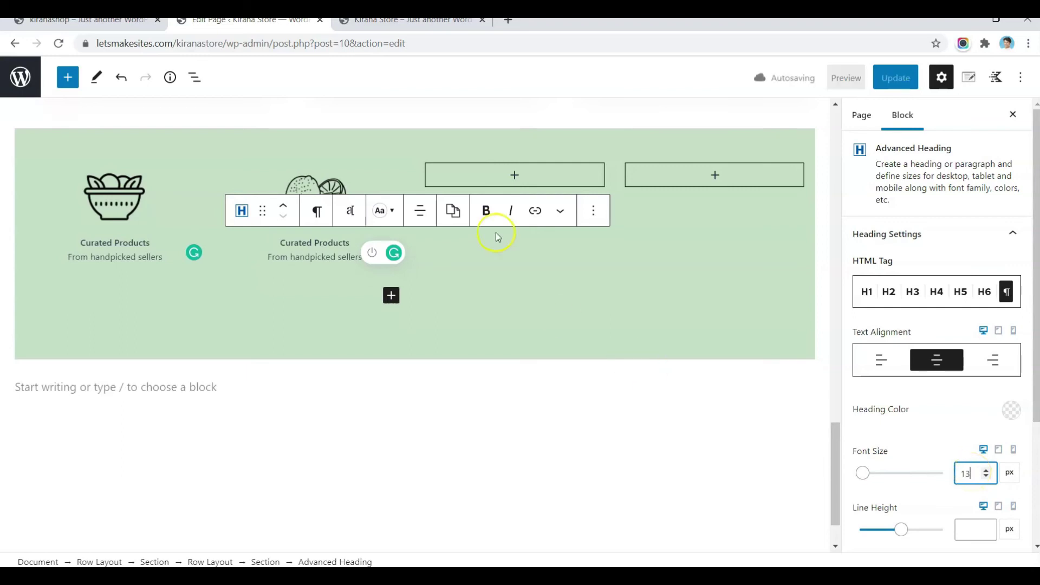
left_click(895, 77)
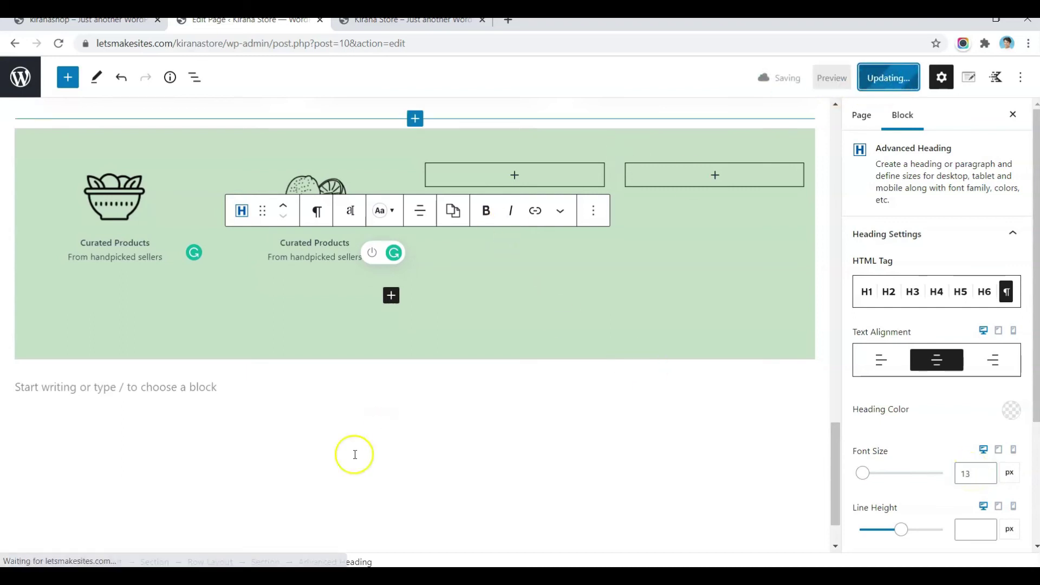
left_click(355, 454)
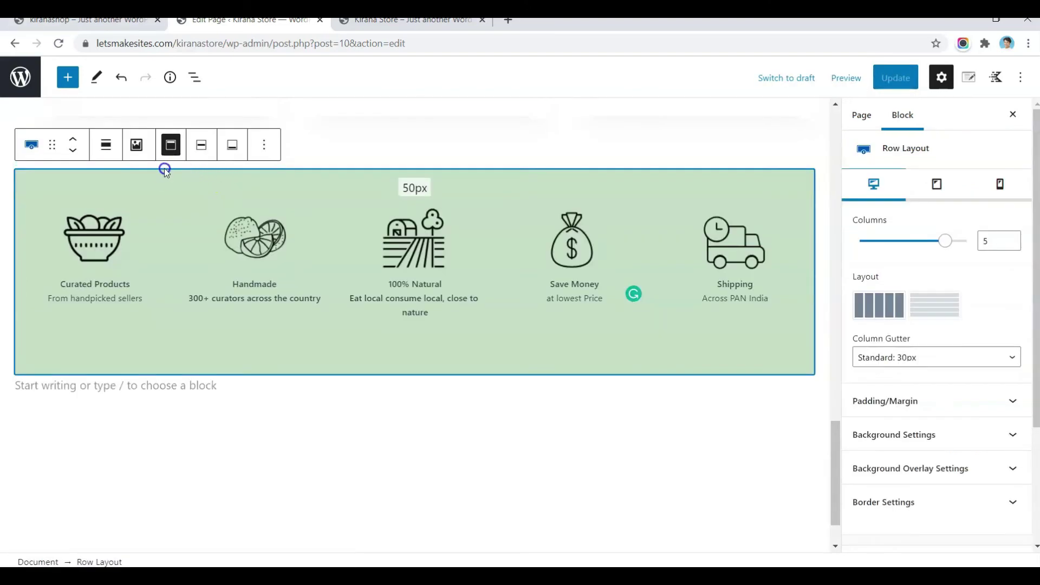
Step: Make the green features row full width, update the page, and reload the live store
left_click(106, 152)
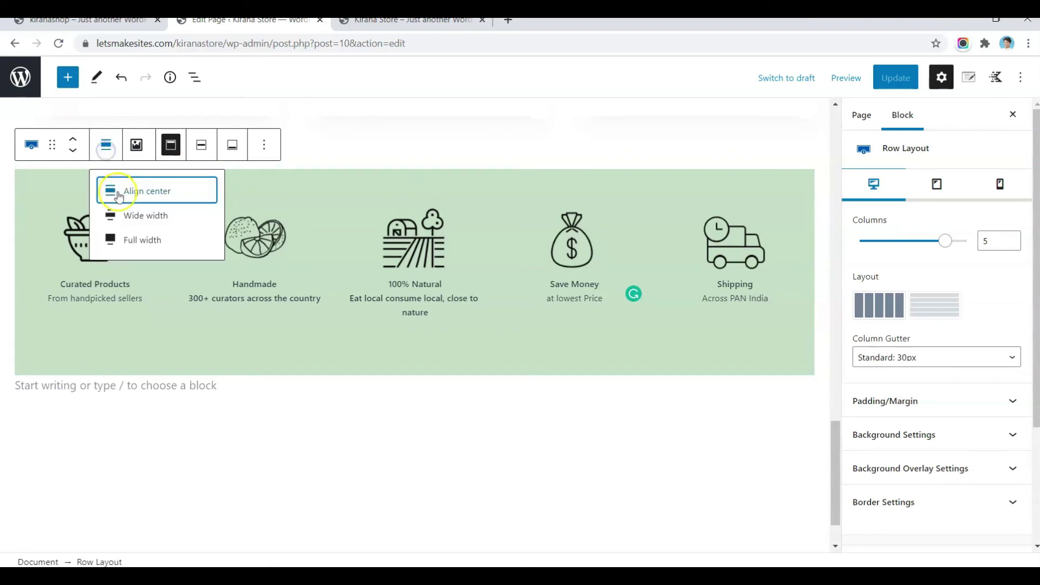
left_click(132, 245)
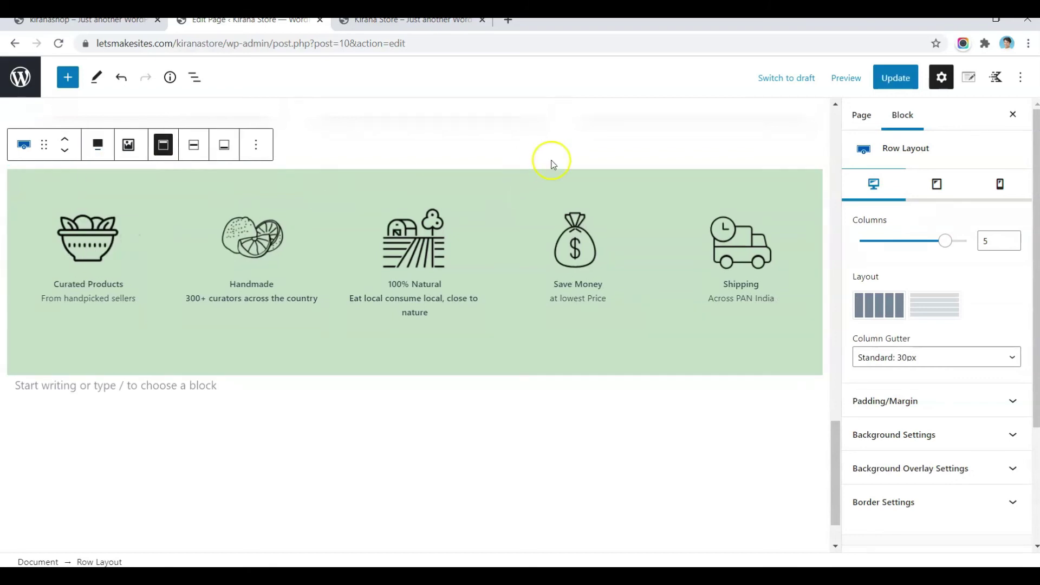
left_click(896, 77)
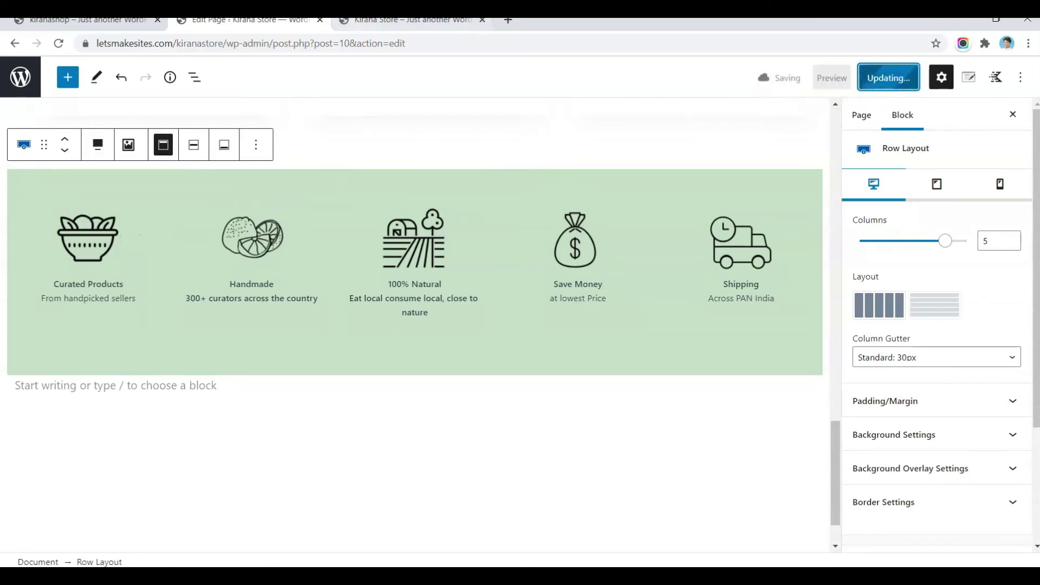
key("ctrl+Tab")
left_click(59, 43)
Step: Check the live features row, then select the reference site's Popular Category heading
scroll(299, 234, "down", 3)
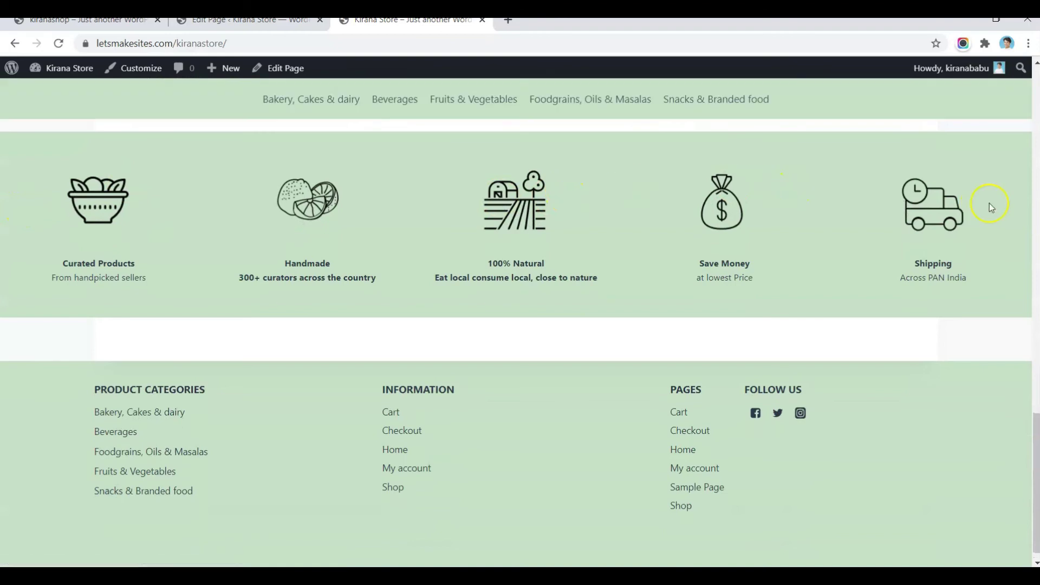
scroll(565, 211, "up", 3)
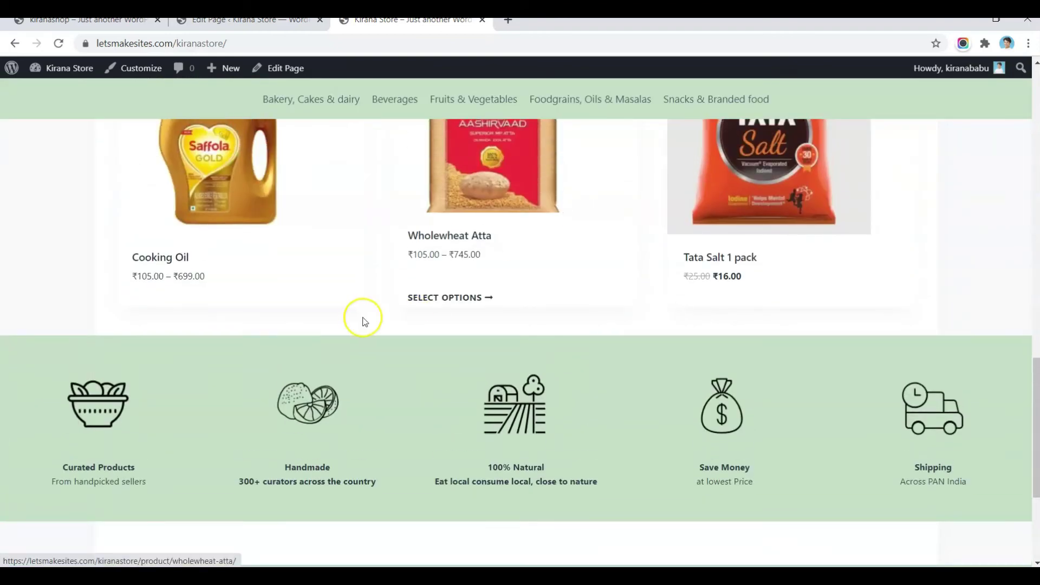
scroll(149, 414, "down", 3)
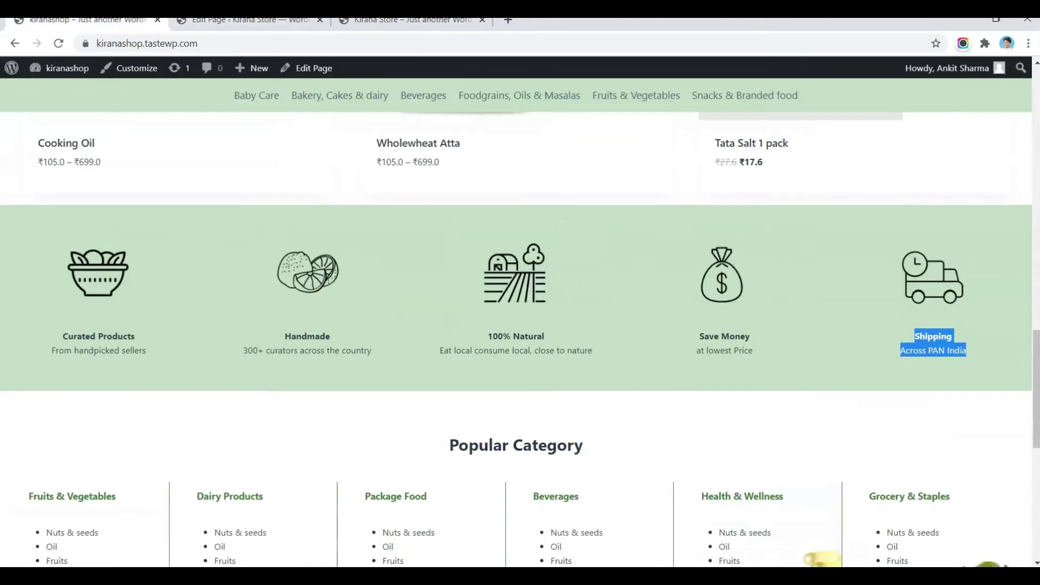
scroll(294, 291, "down", 4)
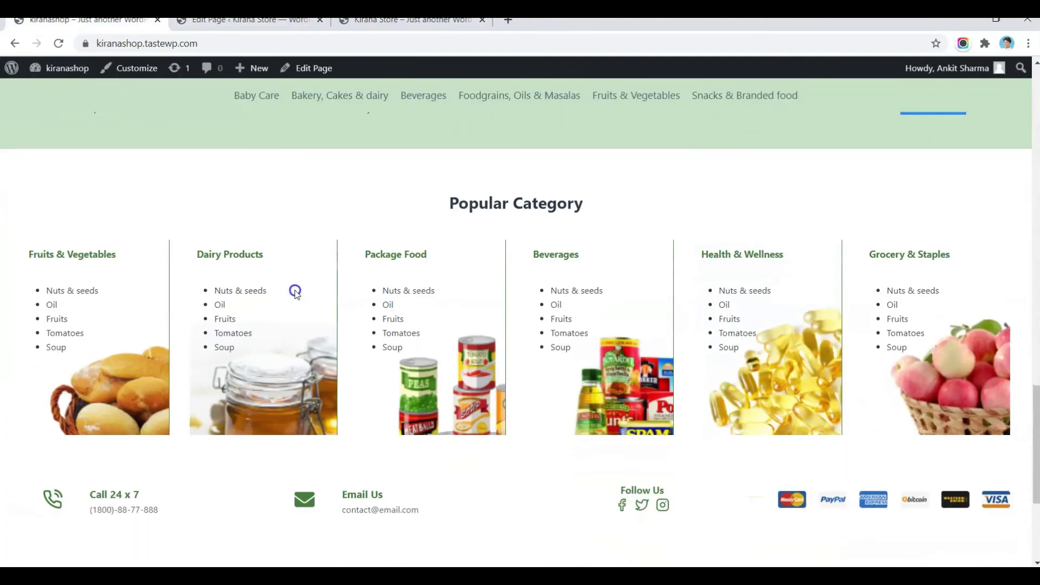
left_click(569, 221)
triple_click(561, 196)
key("ctrl+c")
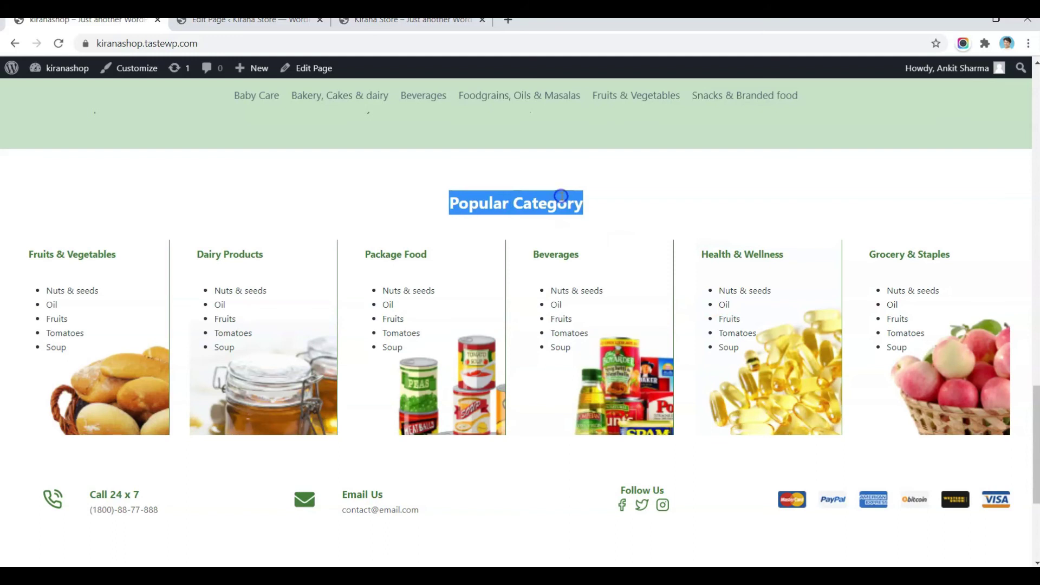
Step: Add 'Popular Category' below the features row as a centred H3 Advanced Heading
left_click(249, 20)
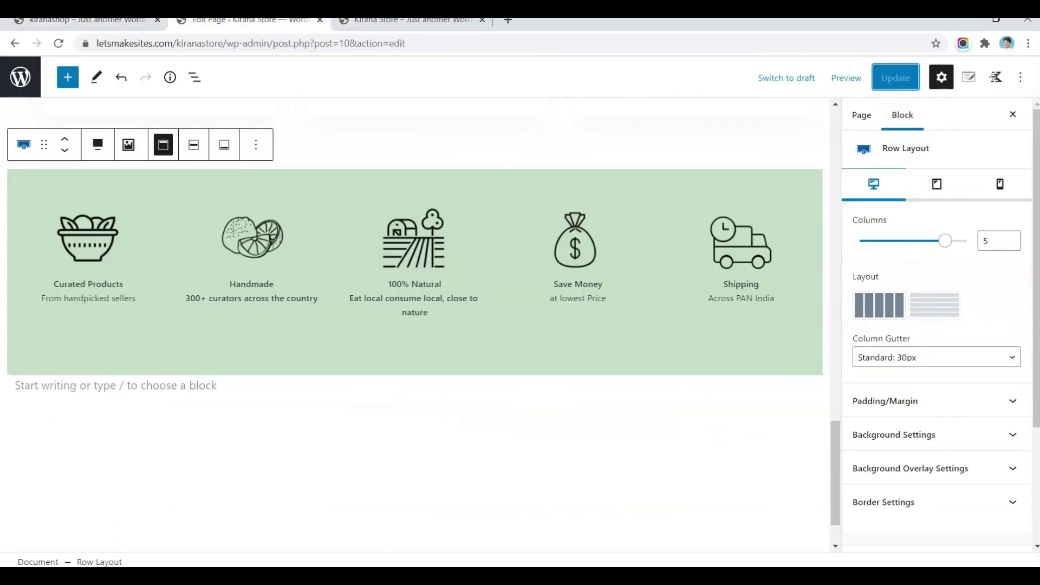
left_click(256, 145)
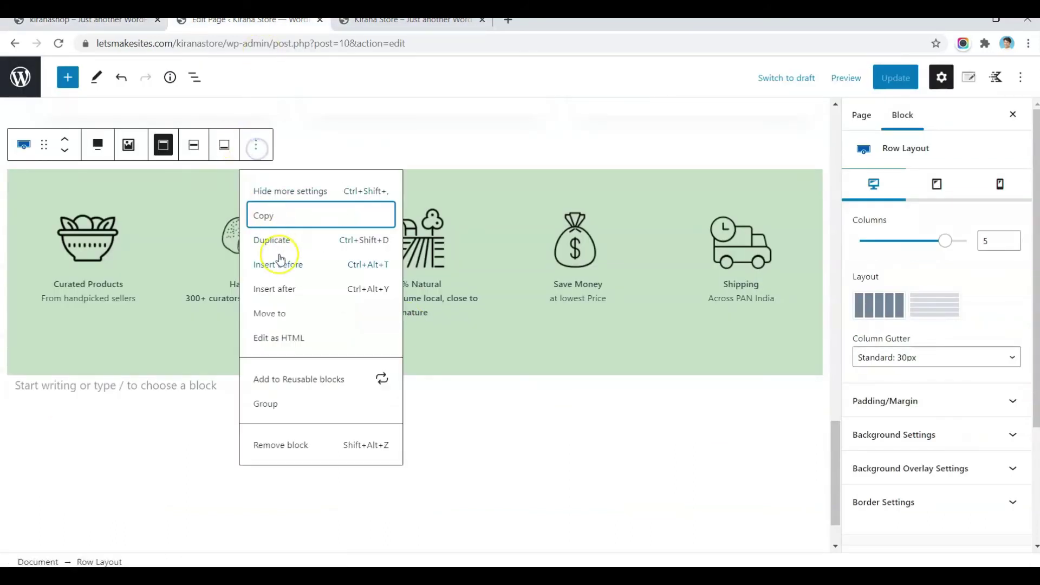
left_click(284, 290)
key("ctrl+v")
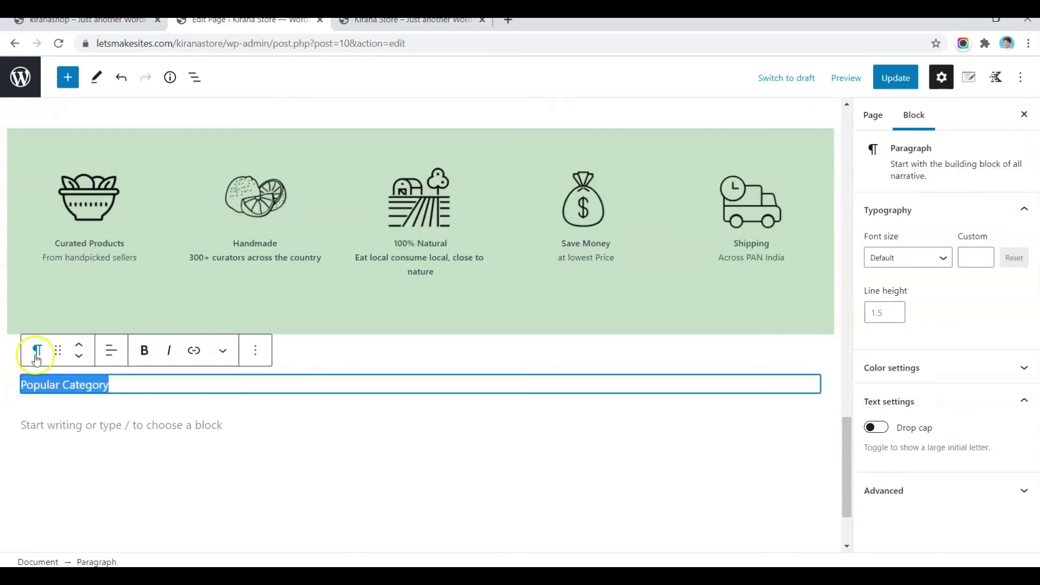
left_click(37, 351)
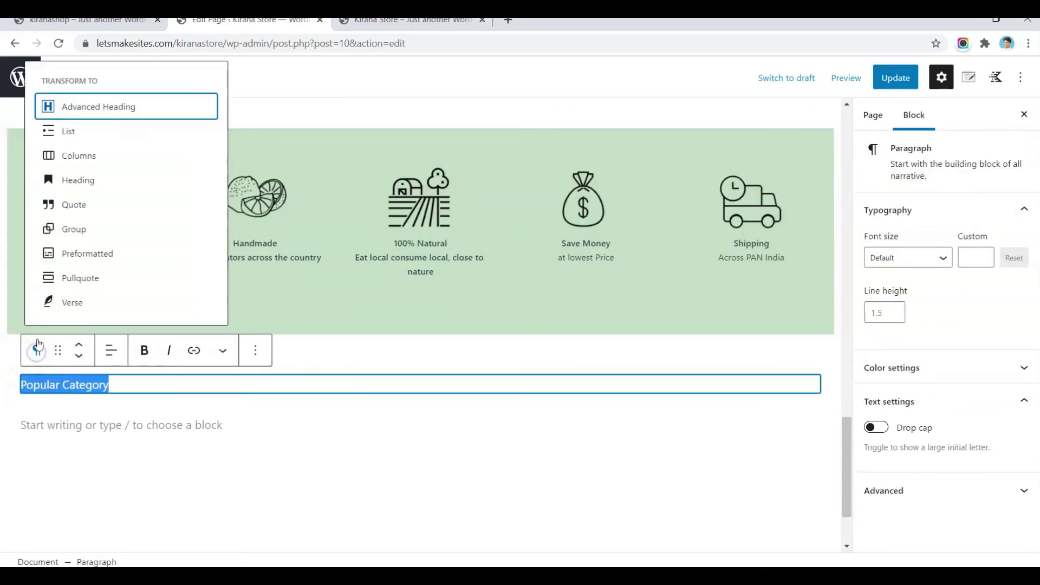
left_click(108, 111)
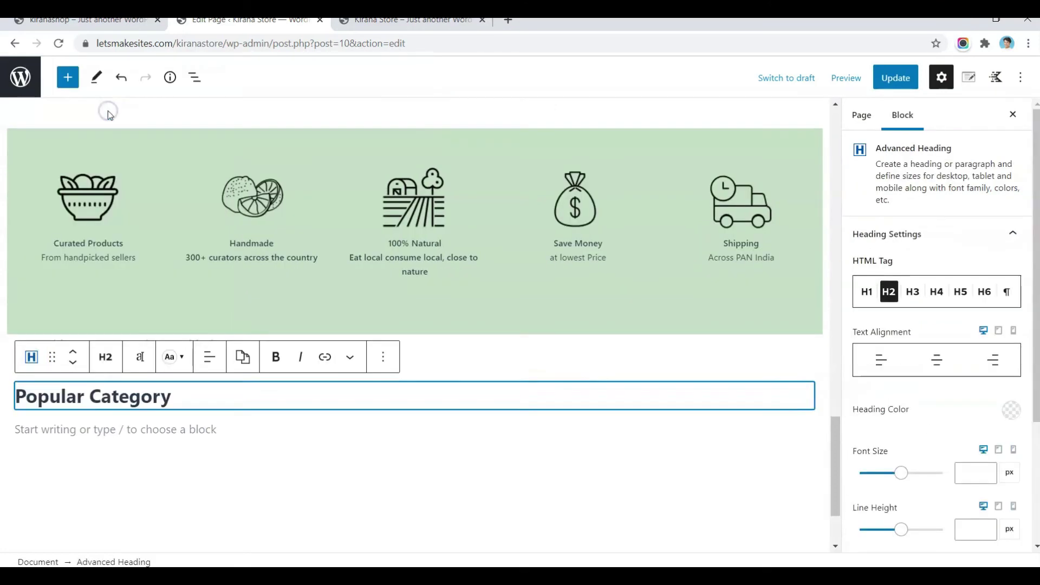
left_click(118, 360)
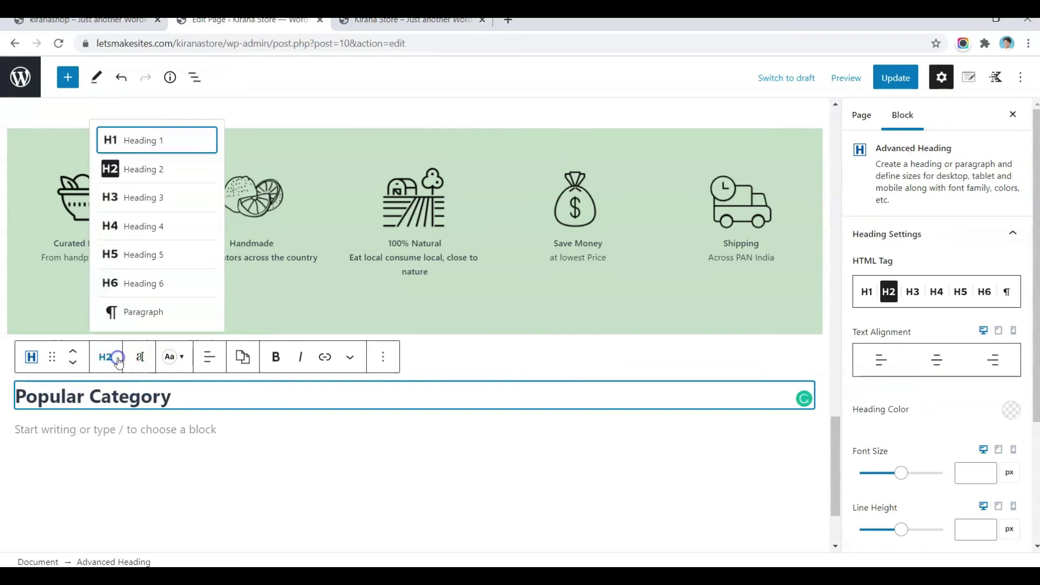
left_click(148, 198)
left_click(203, 354)
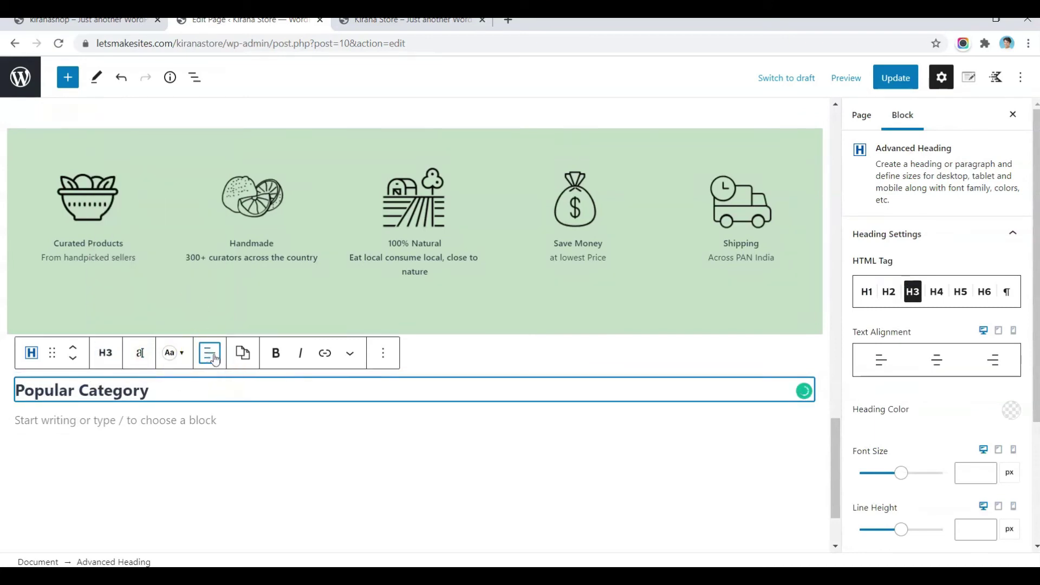
left_click(215, 357)
left_click(243, 420)
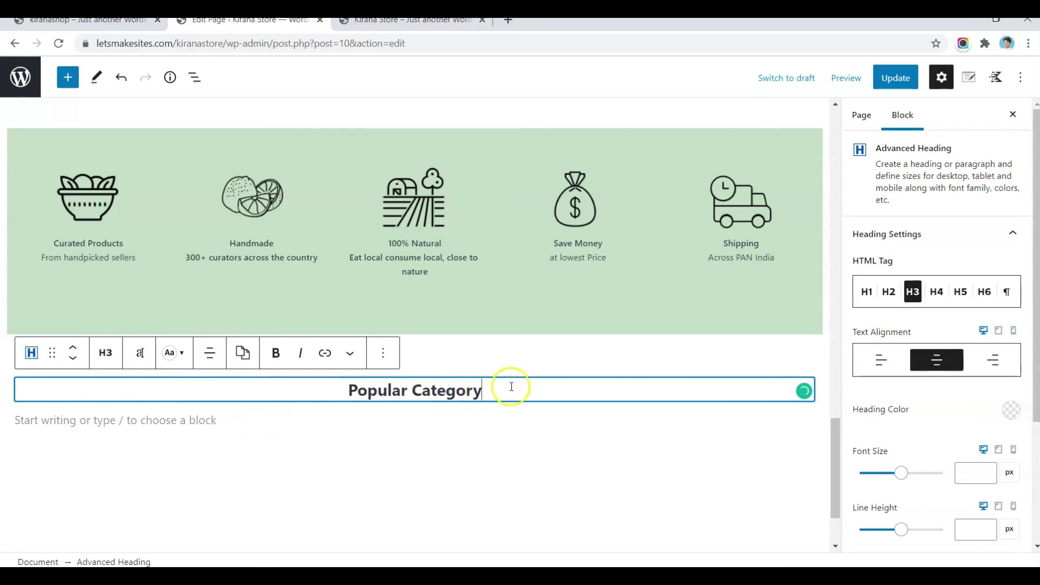
key("Return")
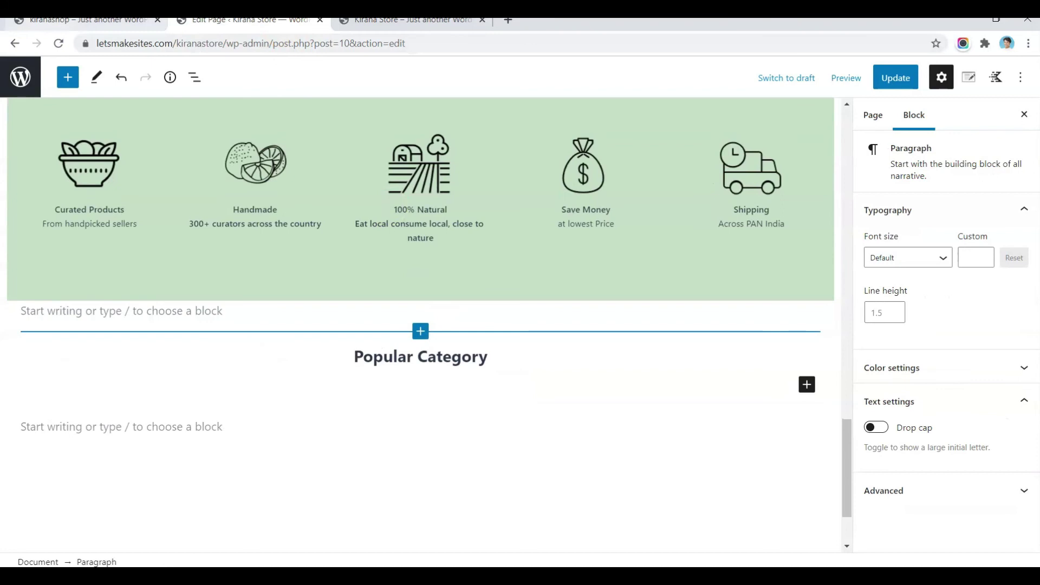
left_click(81, 20)
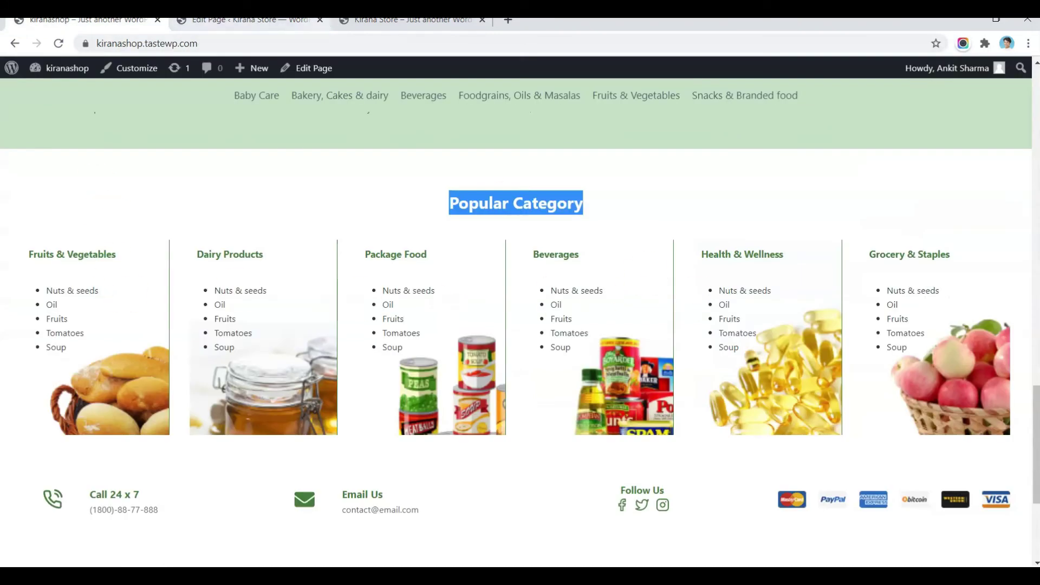
Step: Insert a six-equal-column Row Layout under the Popular Category heading via /row
key("ctrl+Tab")
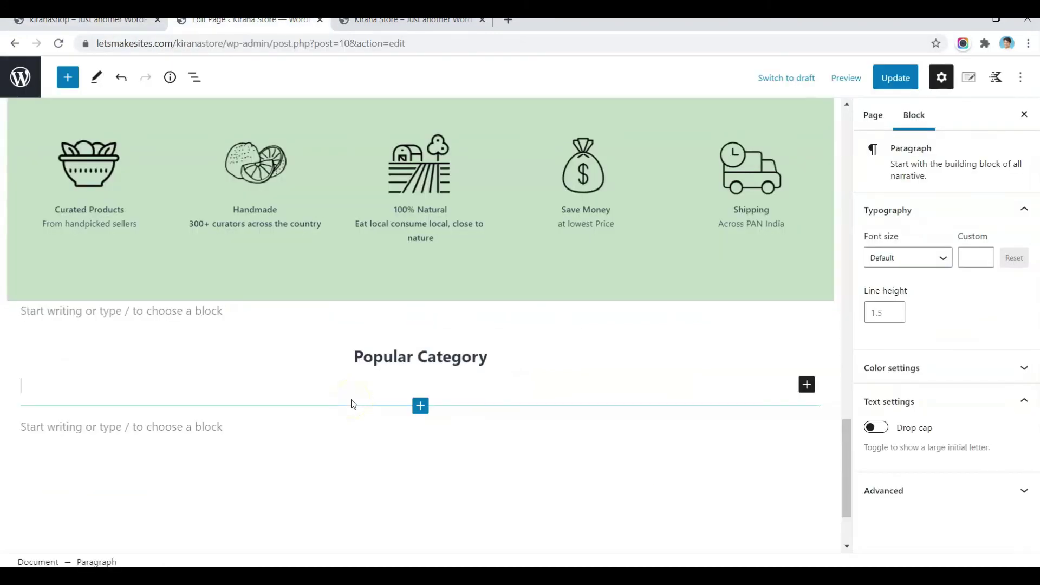
type("/row")
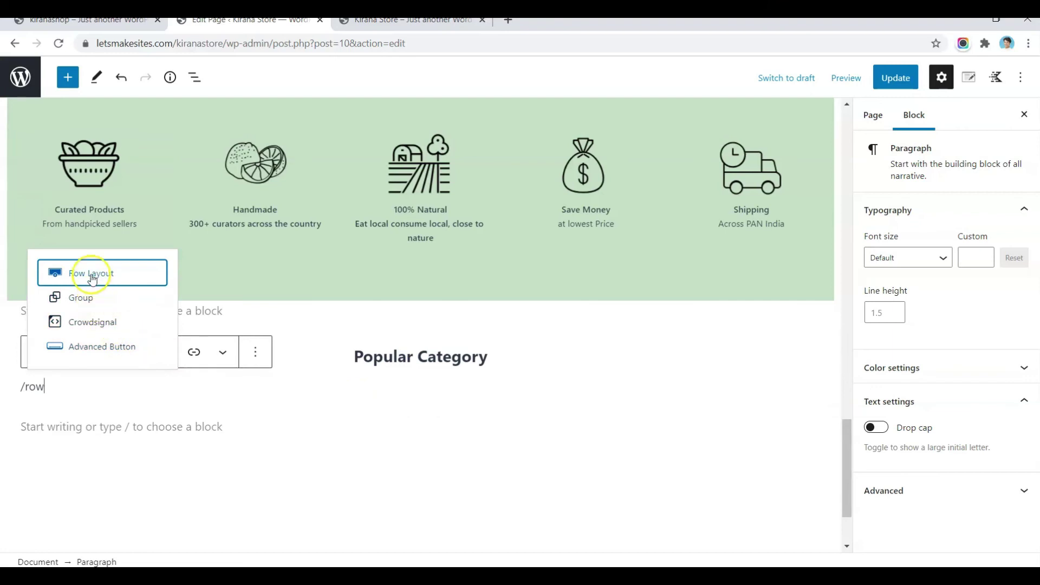
left_click(92, 277)
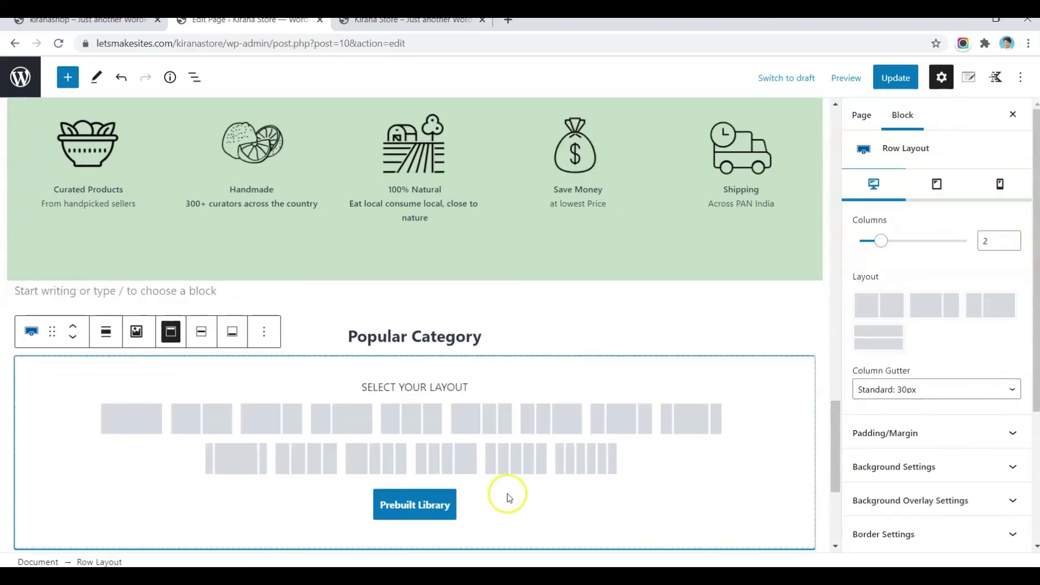
left_click(579, 469)
left_click(76, 385)
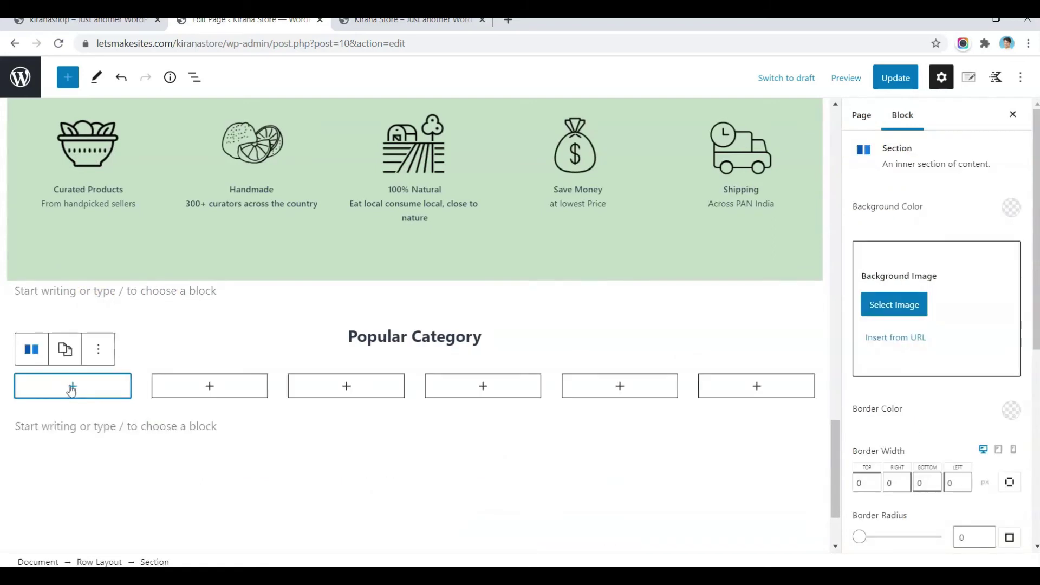
left_click(72, 386)
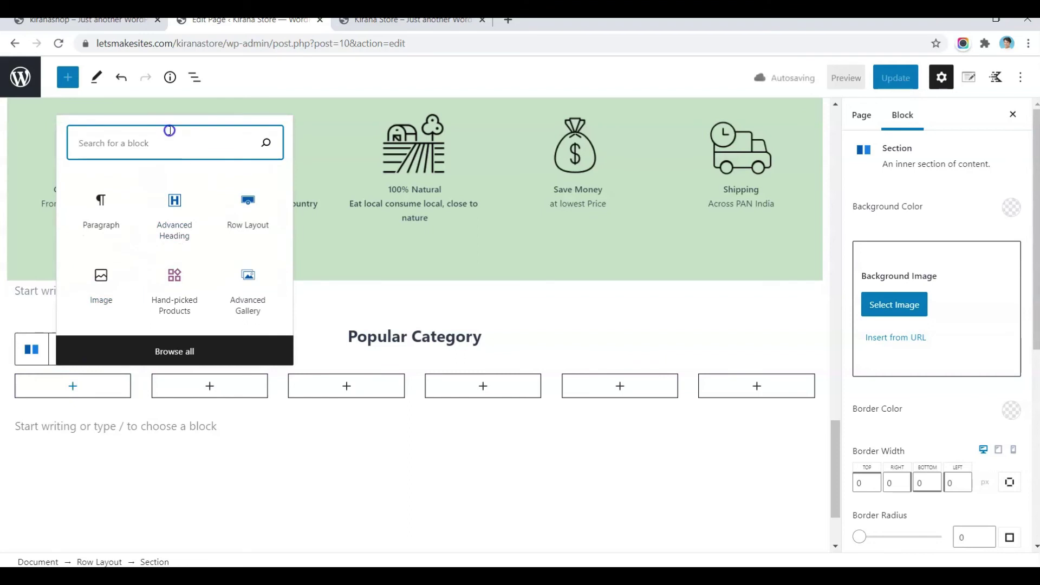
Step: Give the first column the cat-bot-5 background image and 10 px top padding
left_click(908, 305)
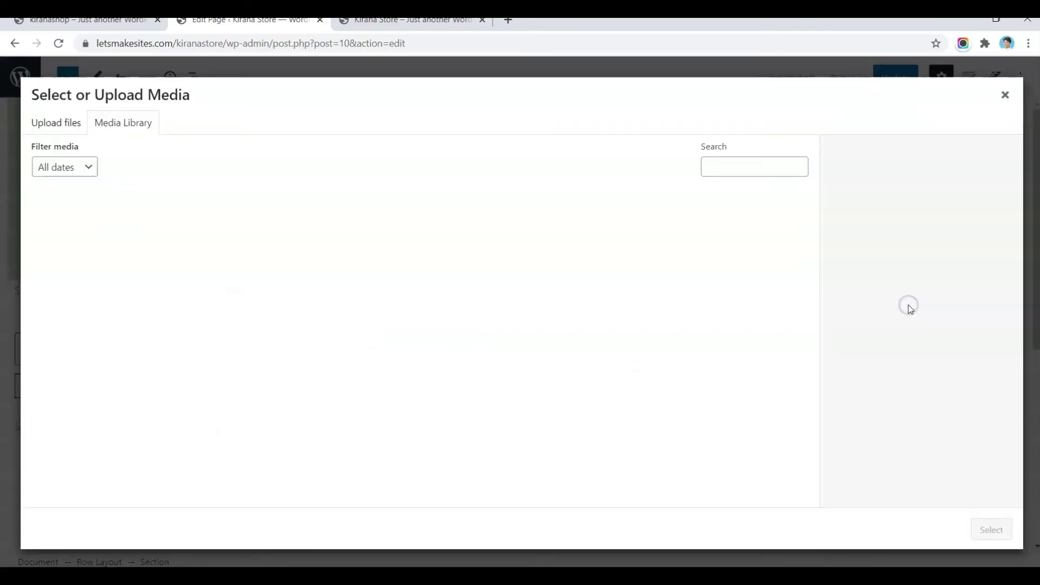
left_click(274, 240)
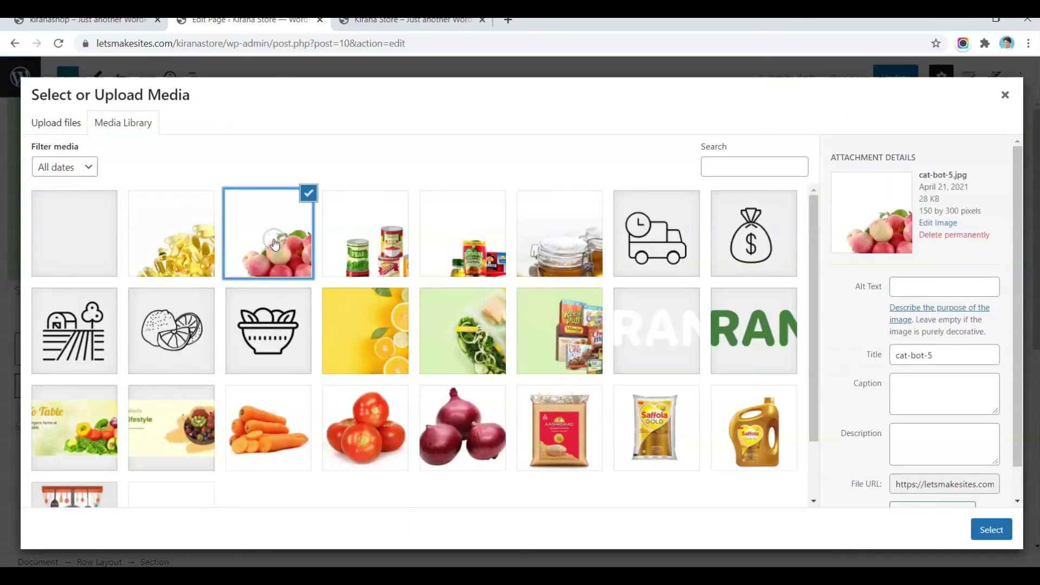
left_click(991, 529)
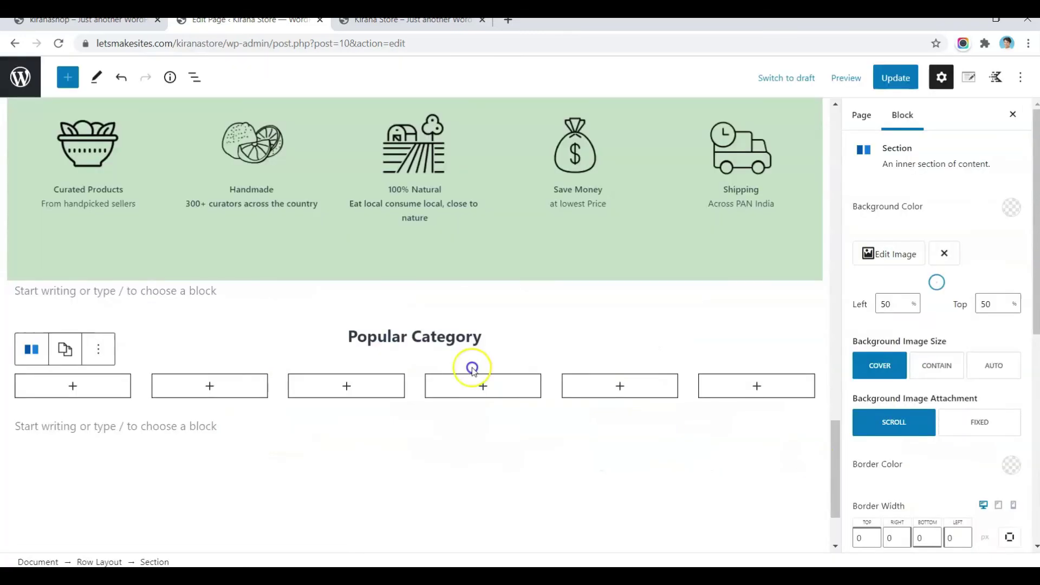
left_click_drag(911, 349, 938, 357)
scroll(952, 413, "down", 10)
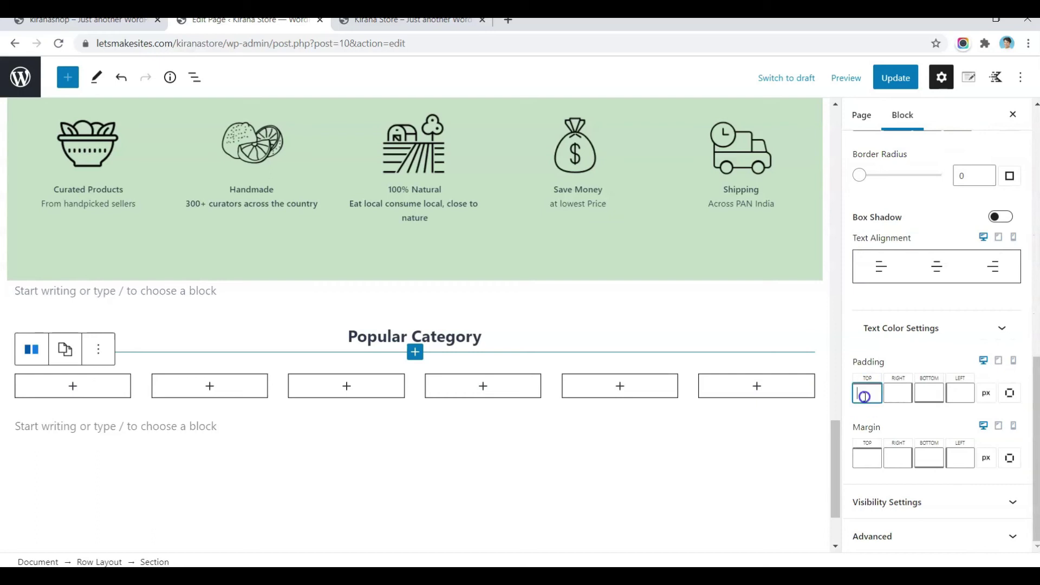
type("10")
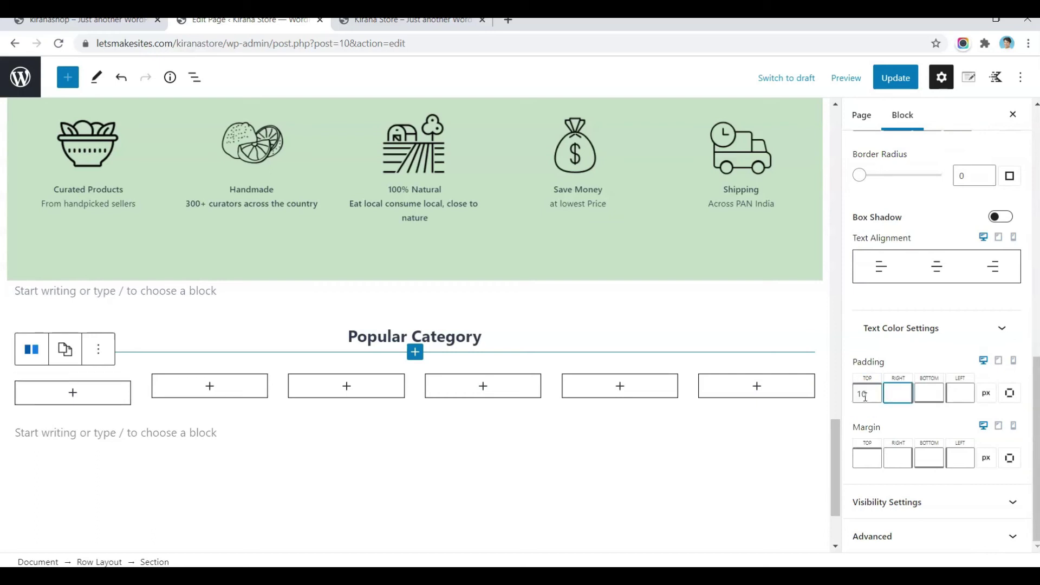
type("140")
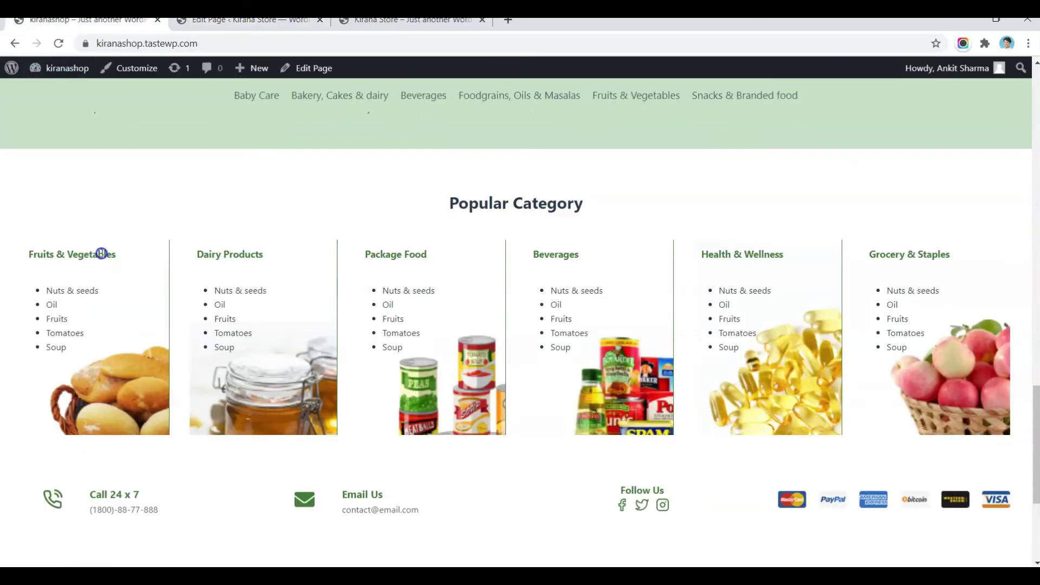
Step: Add a 'Fruits & Vegetables' H4 heading at 14 px in dark green 437F39 to the first column
triple_click(103, 254)
left_click(217, 20)
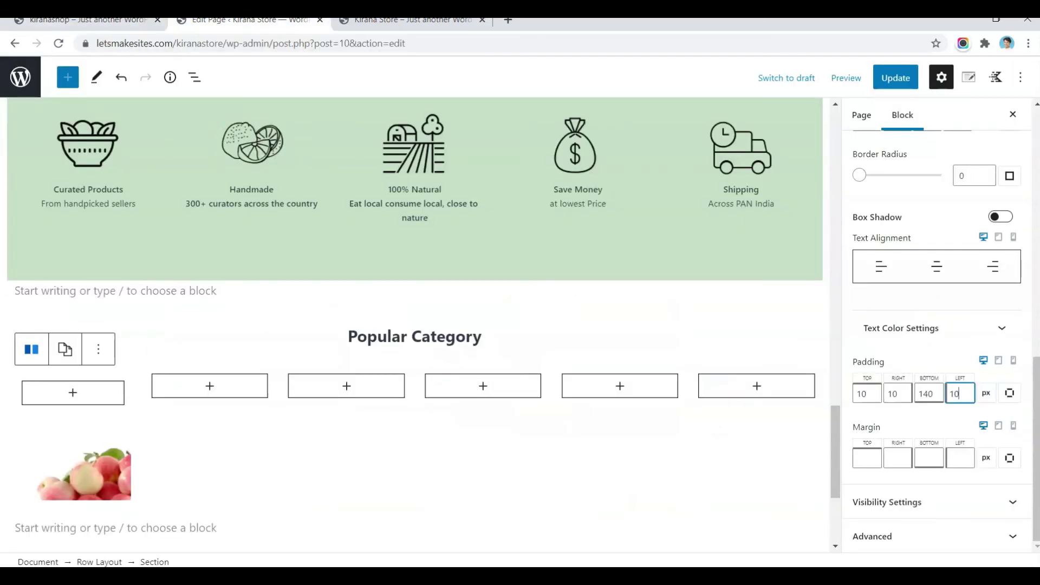
left_click(71, 392)
left_click(73, 397)
left_click(73, 397)
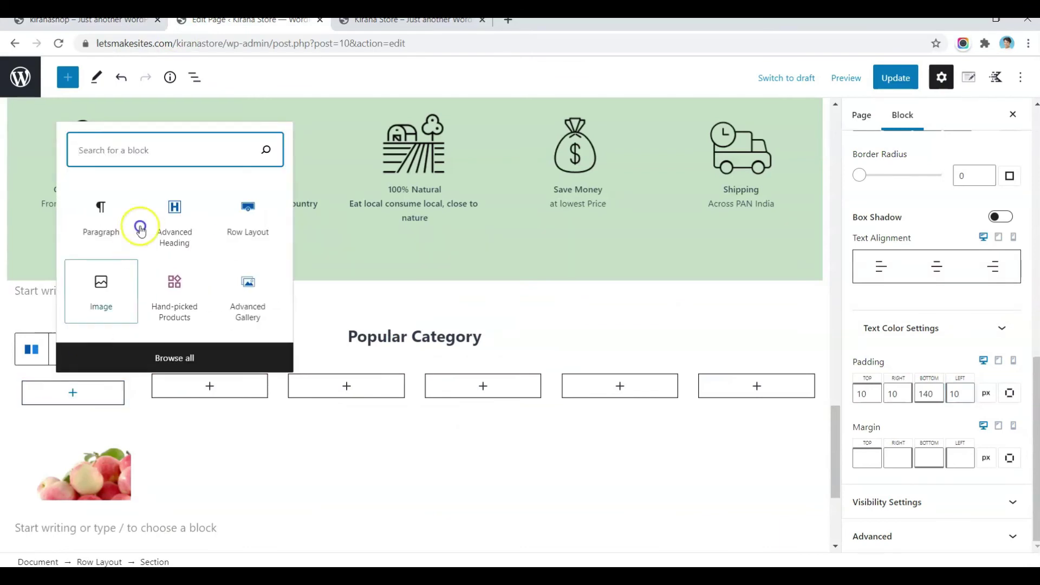
left_click(174, 216)
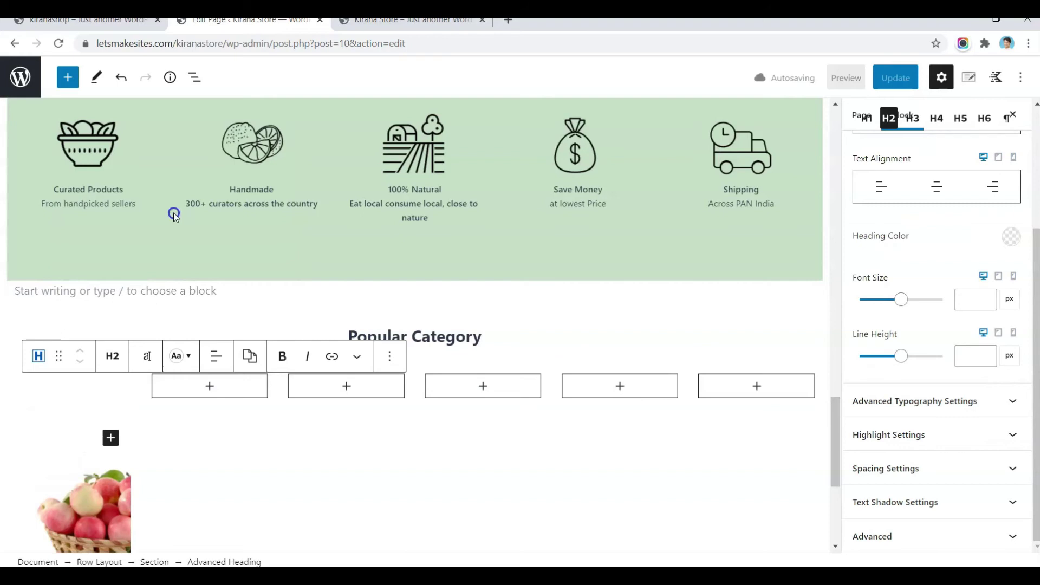
left_click(128, 326)
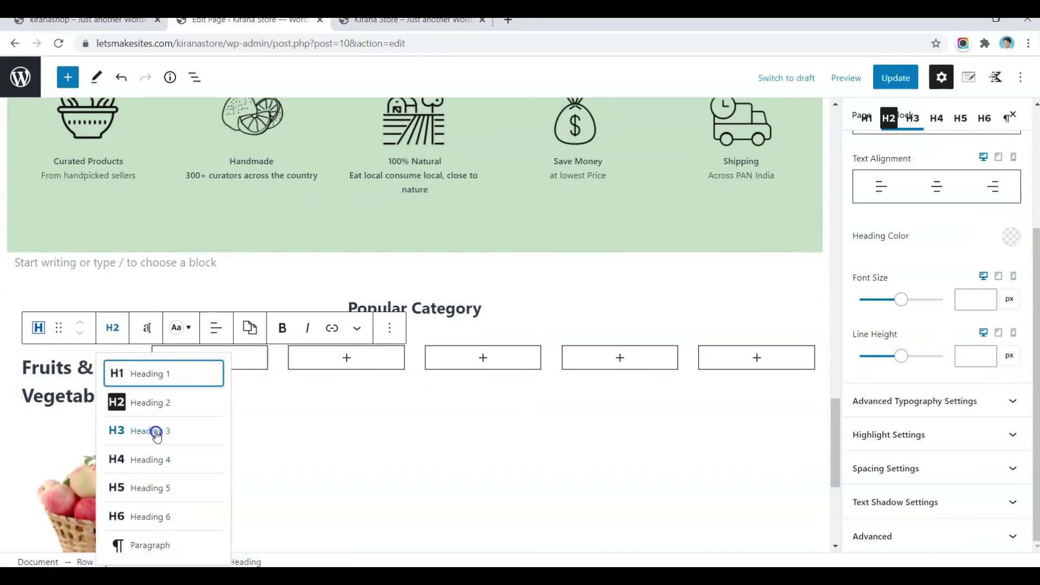
left_click(155, 462)
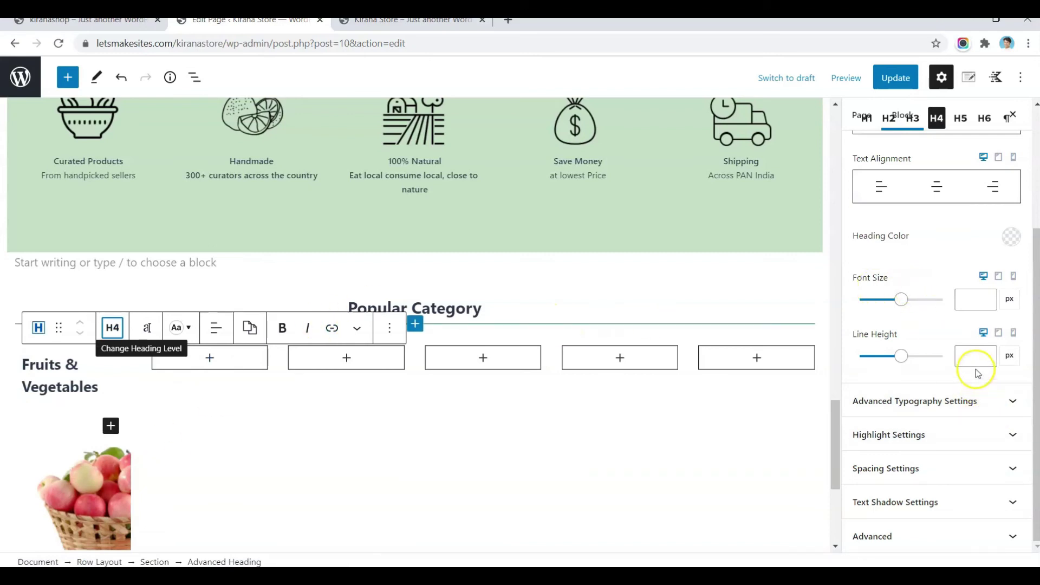
left_click(960, 309)
type("1")
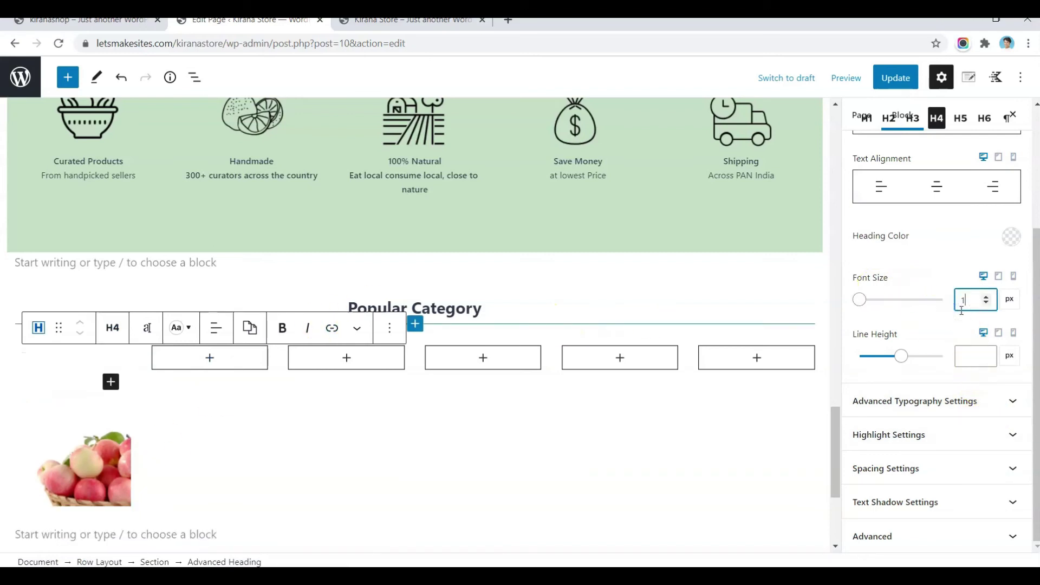
type("4")
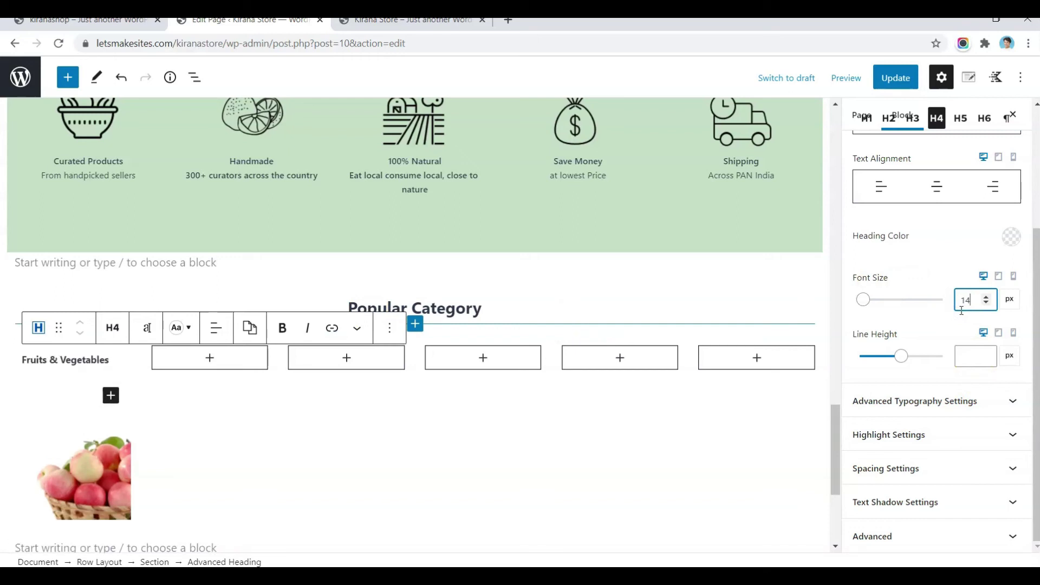
left_click(1010, 239)
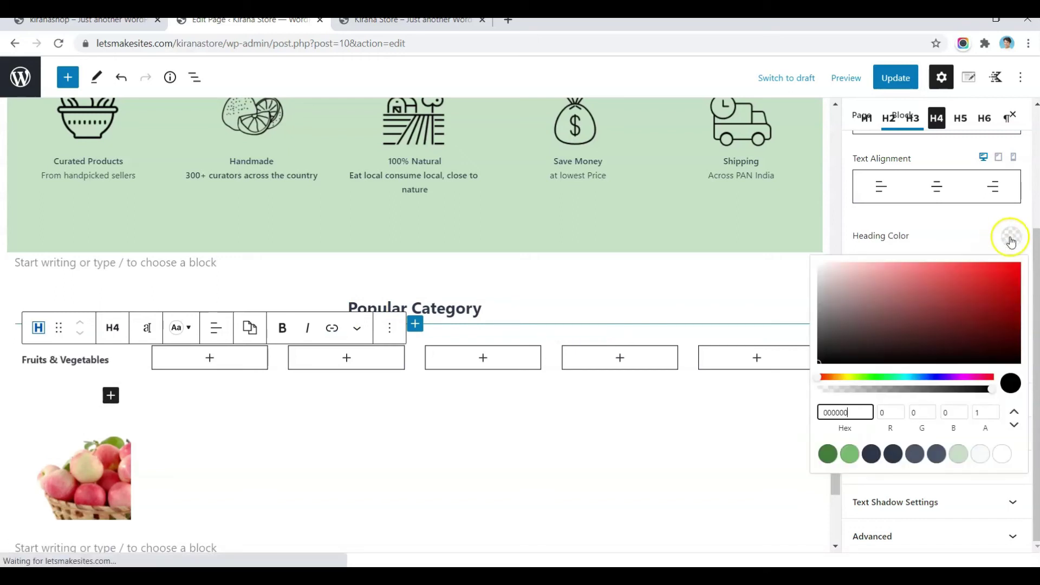
left_click(827, 454)
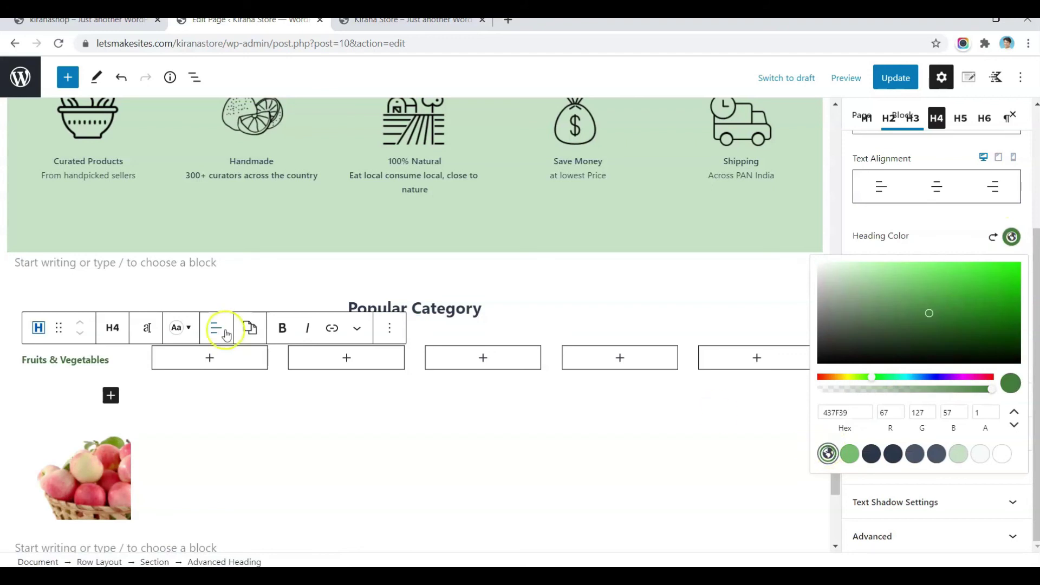
Step: Copy the Nuts & seeds to Soup list from the live site and set it to 15 px
left_click(88, 157)
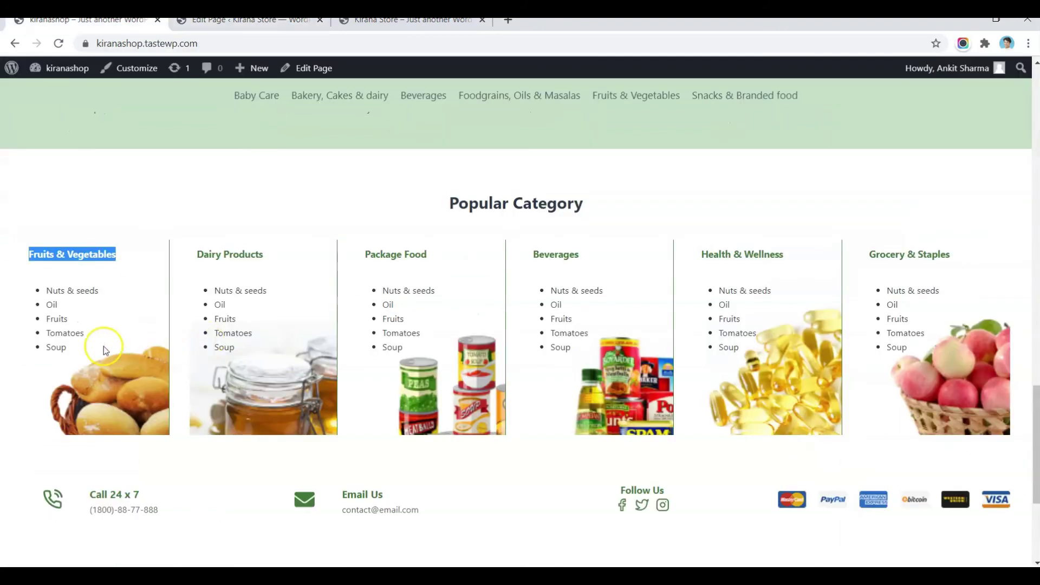
left_click_drag(69, 348, 34, 297)
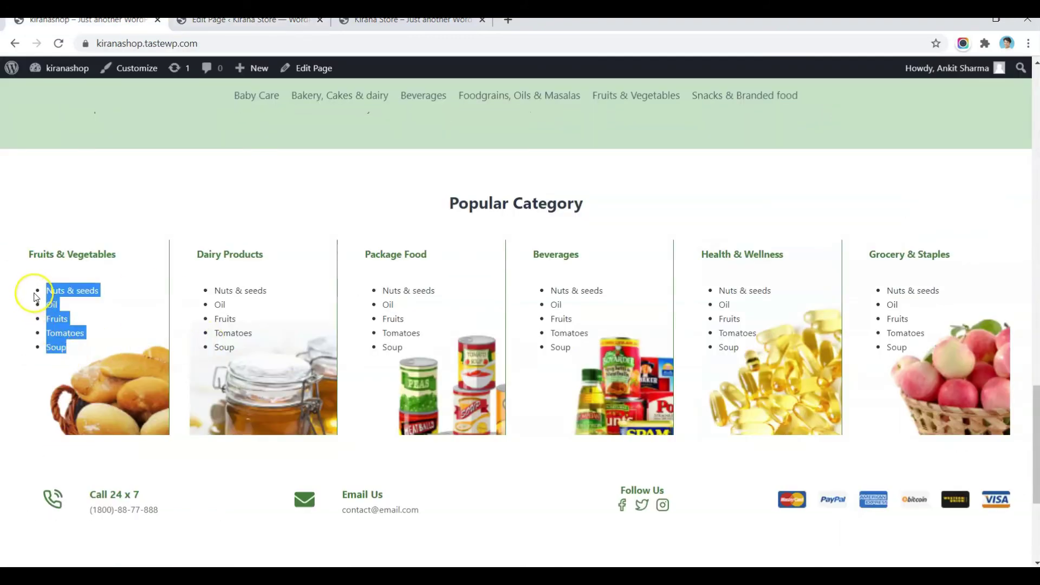
key("ctrl+Tab")
left_click(100, 367)
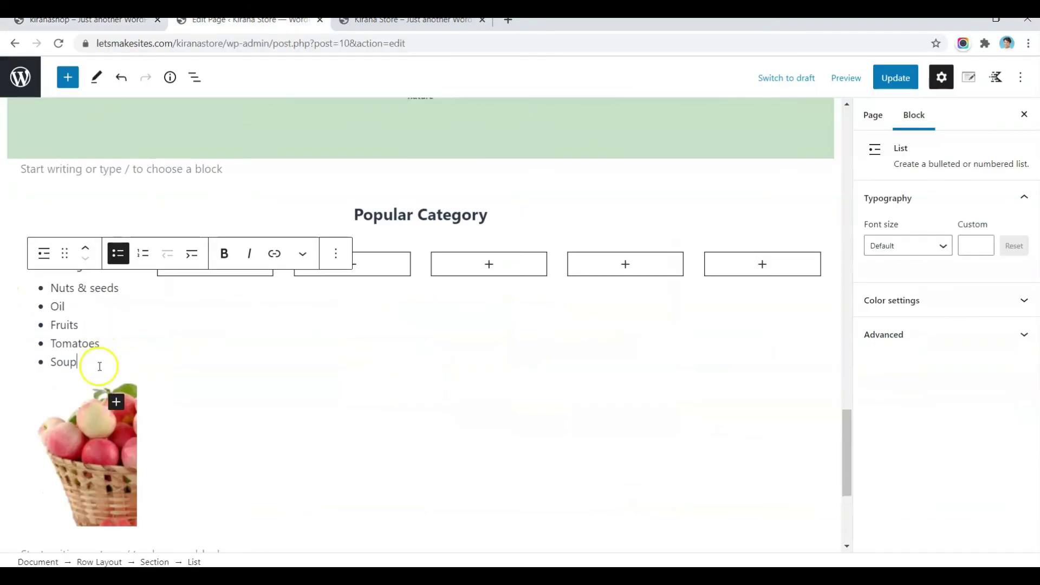
left_click(967, 246)
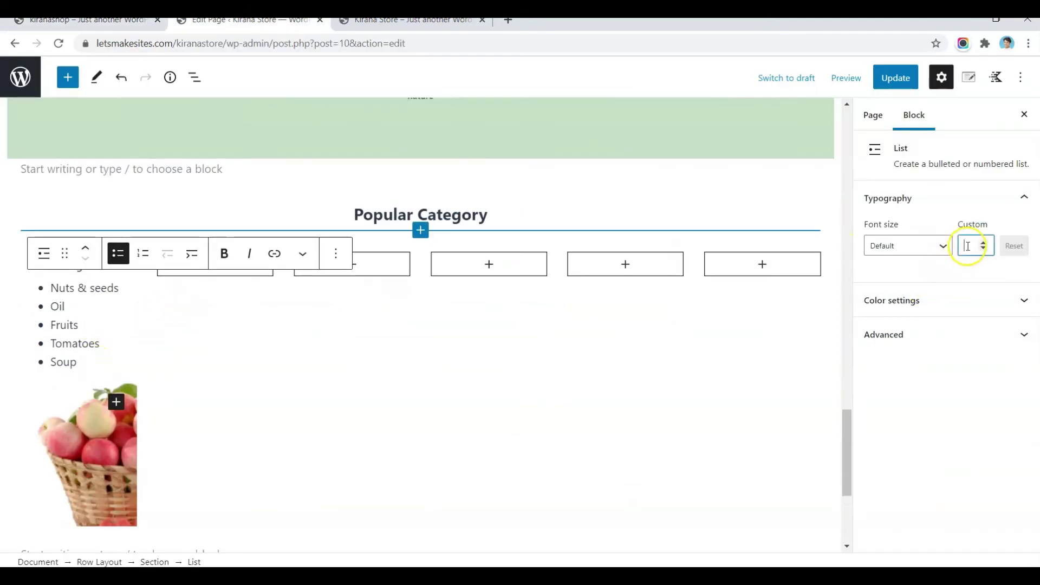
type("15")
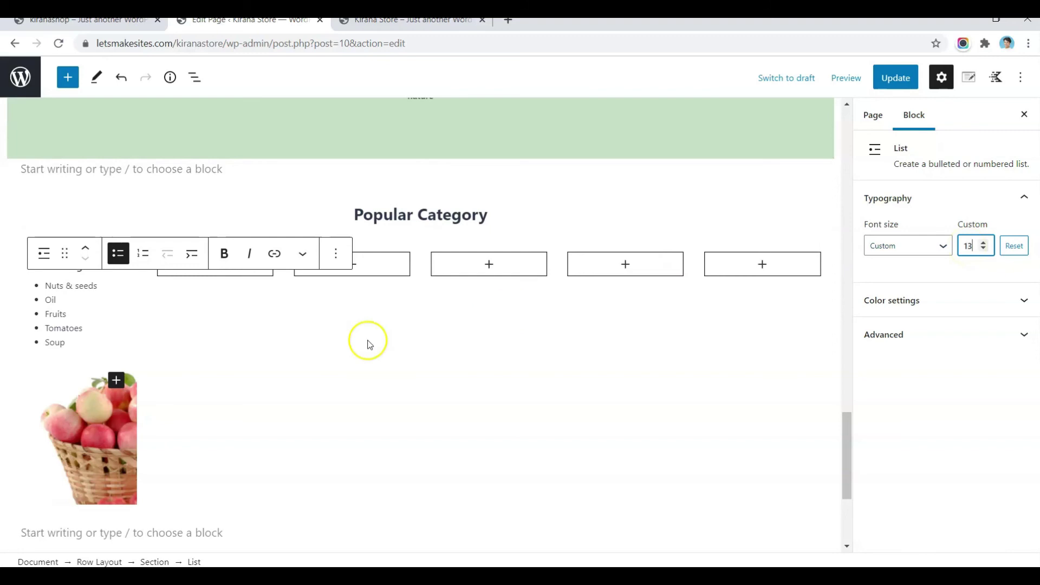
Step: Give the first column section a dark green right border and update the page
left_click(200, 327)
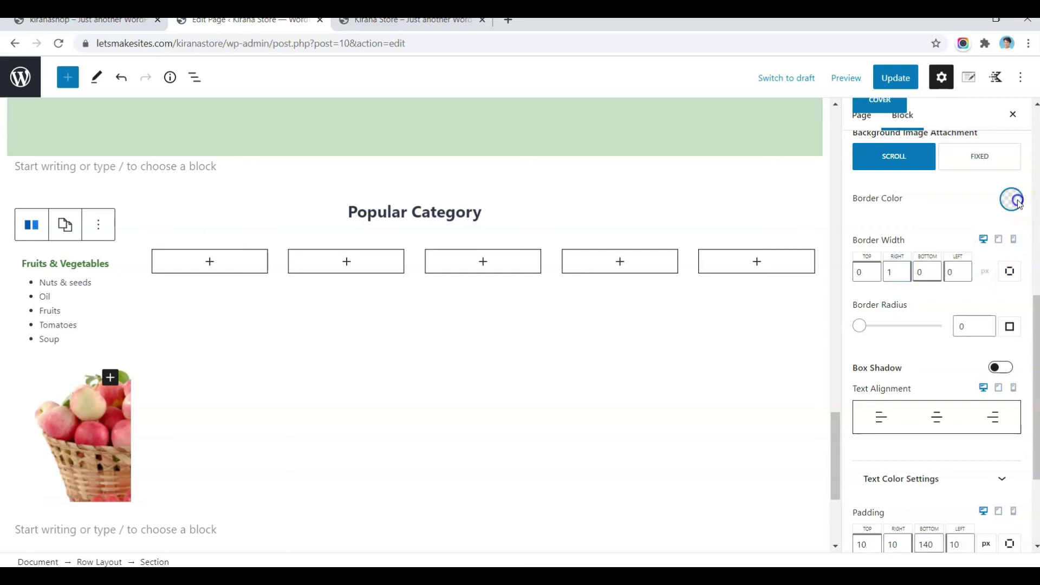
left_click(1017, 202)
left_click(826, 415)
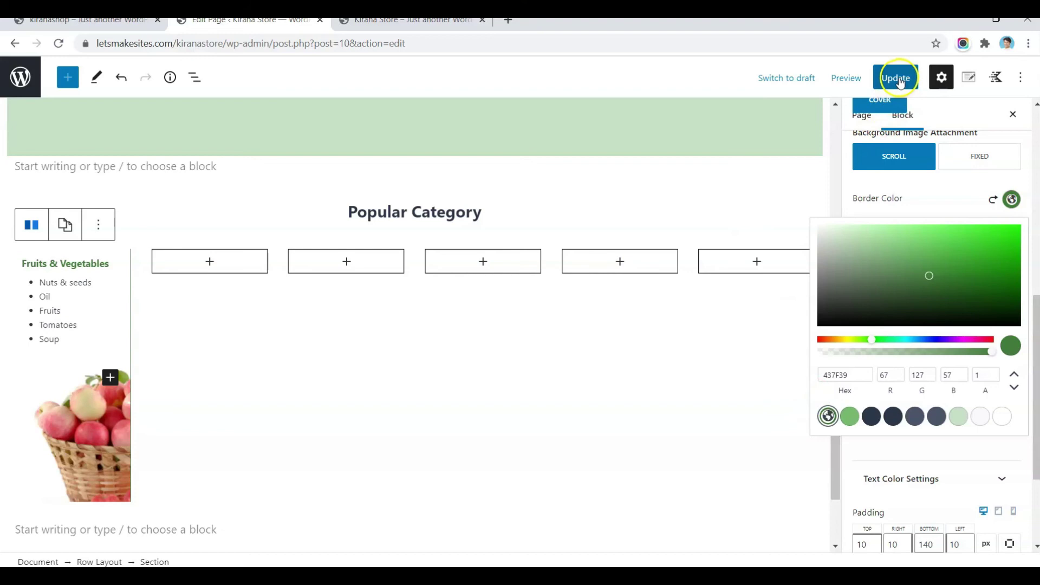
left_click(896, 80)
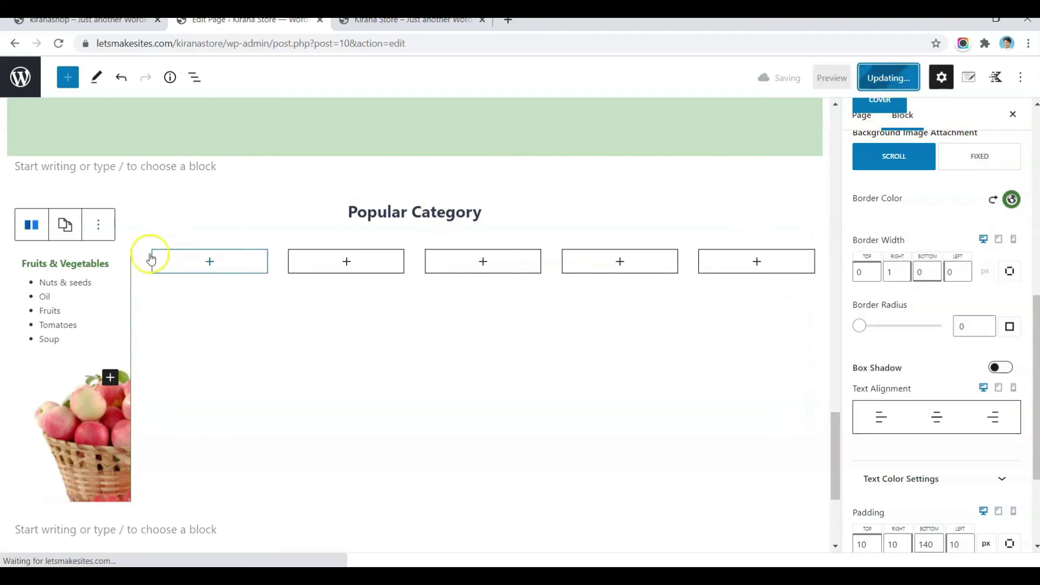
left_click(65, 224)
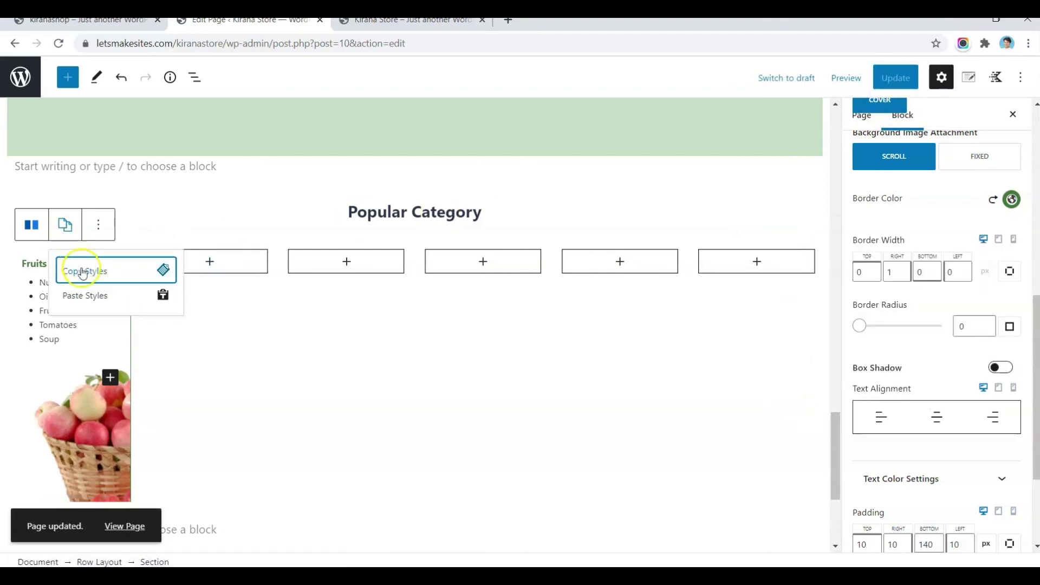
Step: Copy column 1's styles onto the empty second column, including the apple background and green border
left_click(83, 273)
left_click(206, 264)
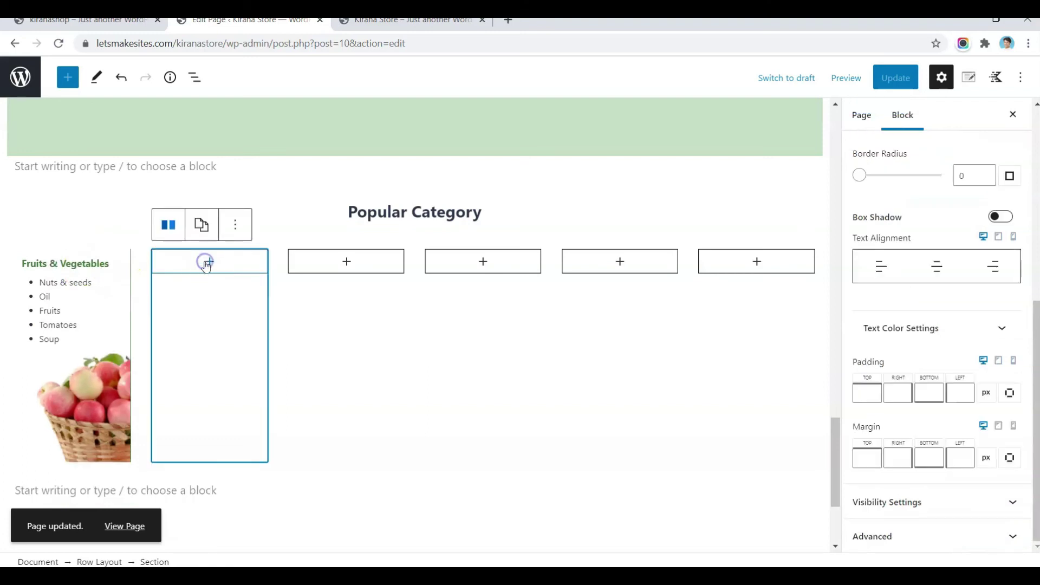
left_click(201, 225)
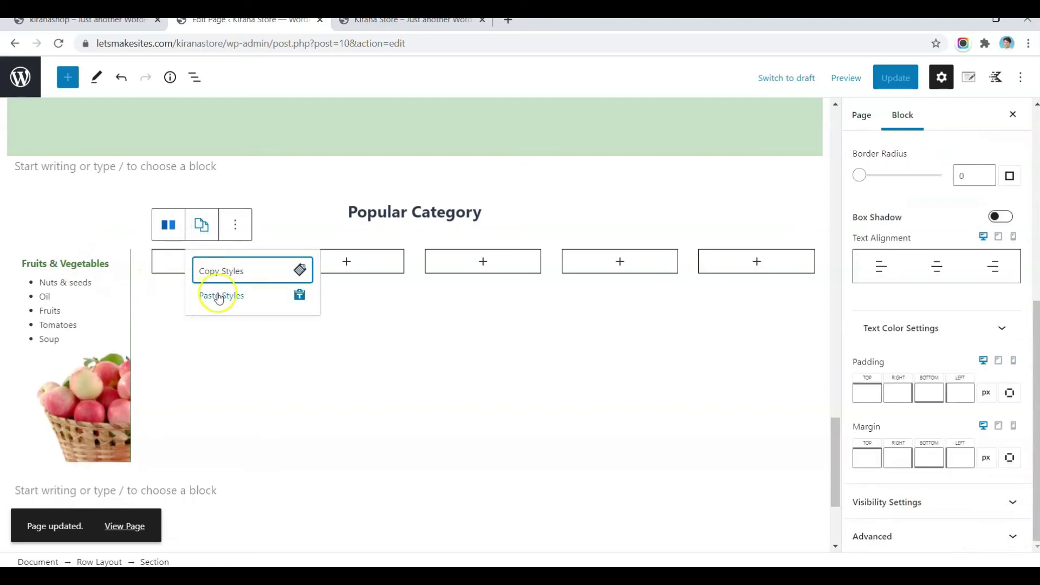
left_click(218, 296)
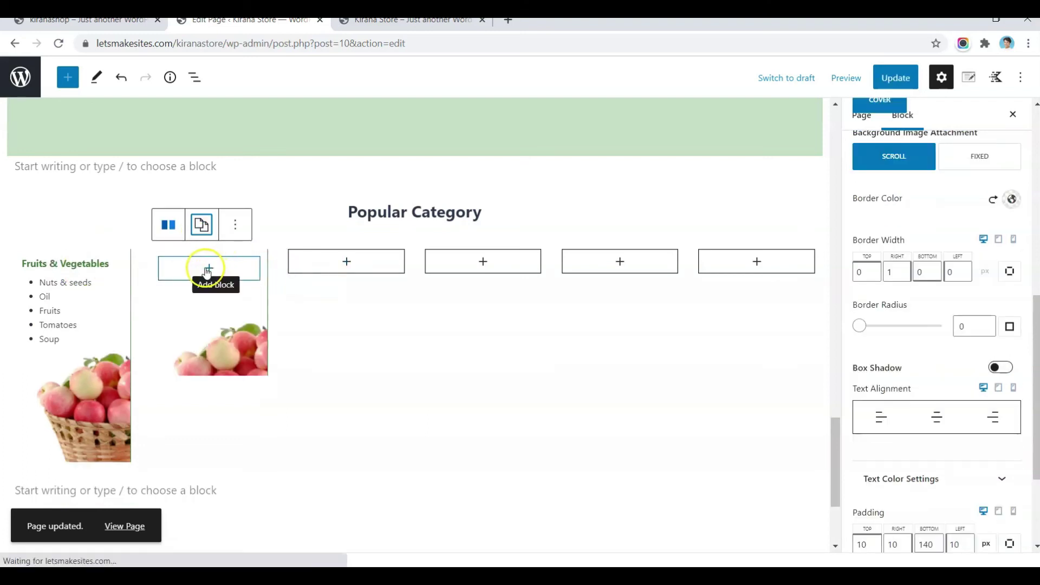
Step: Add an Advanced Heading 'Fruits & Vegetables' to column 2 with the first heading's green H4 style
triple_click(103, 263)
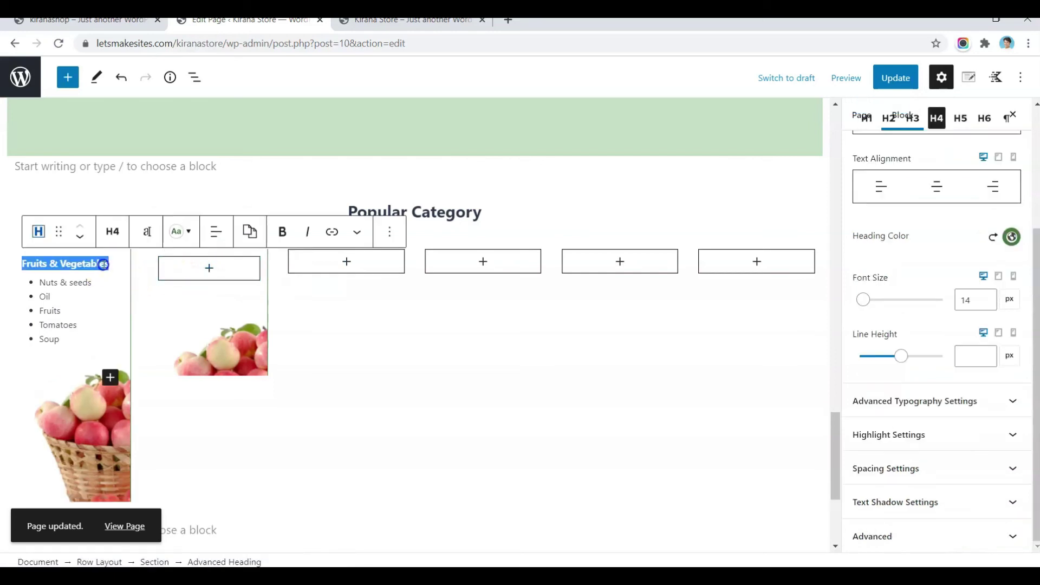
left_click(209, 271)
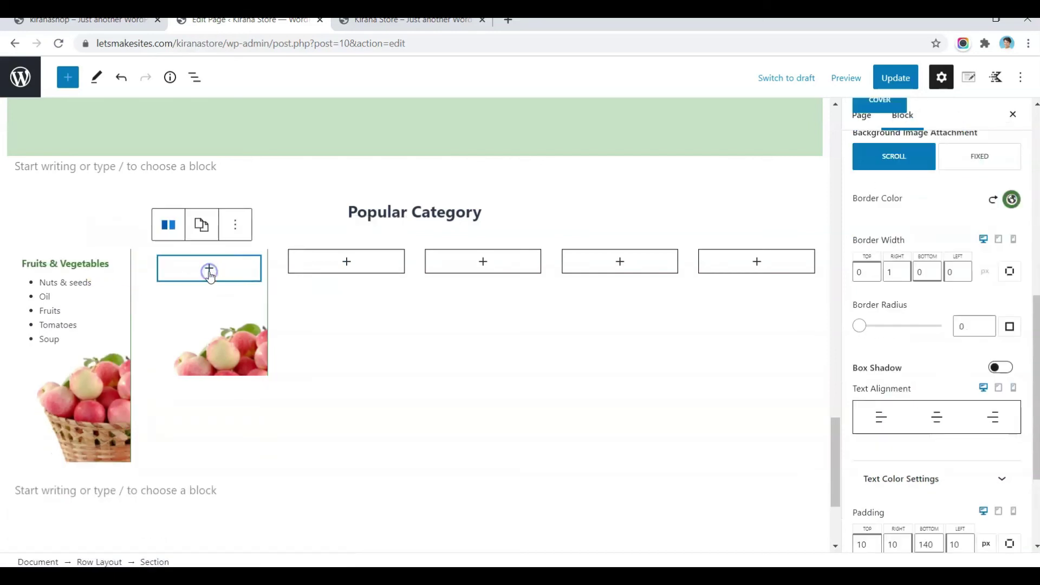
left_click(209, 271)
left_click(217, 388)
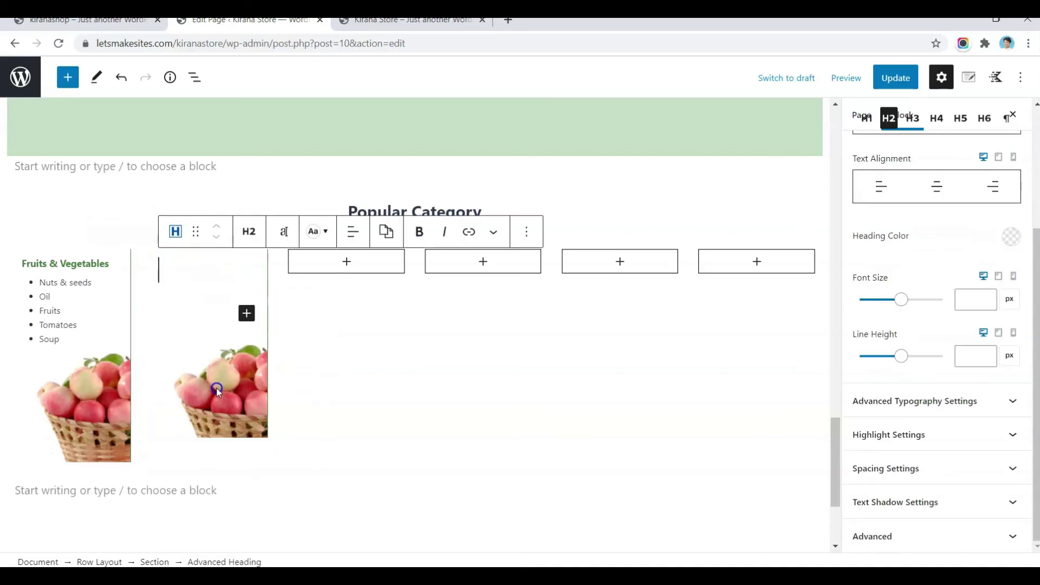
key("ctrl+v")
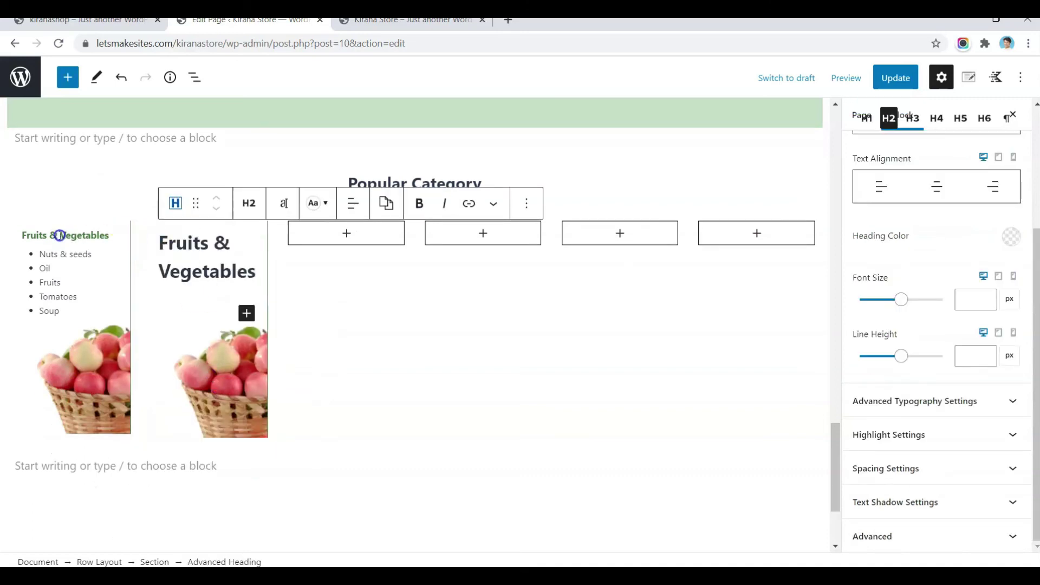
left_click(53, 234)
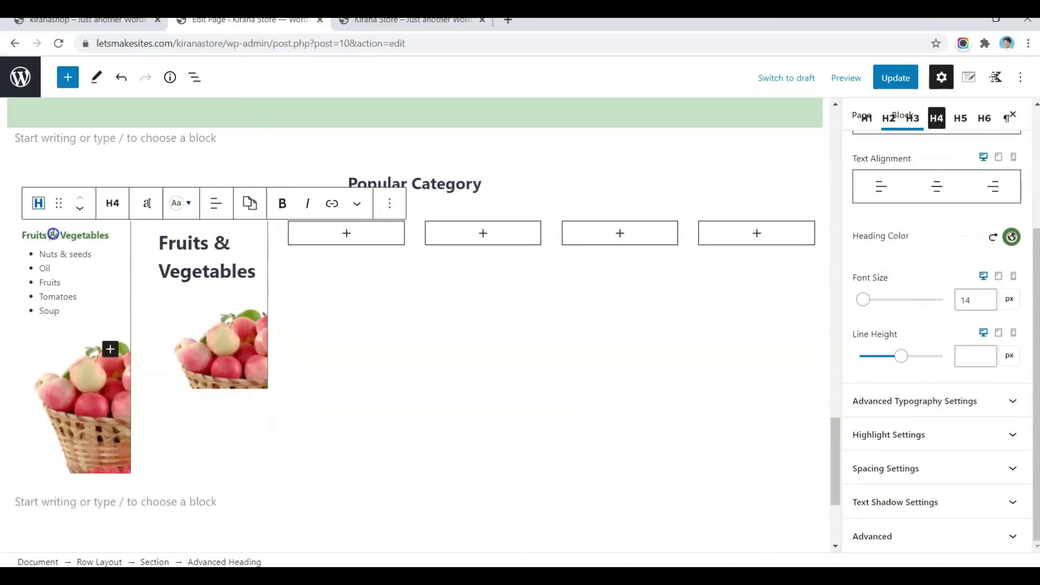
left_click(253, 208)
left_click(277, 249)
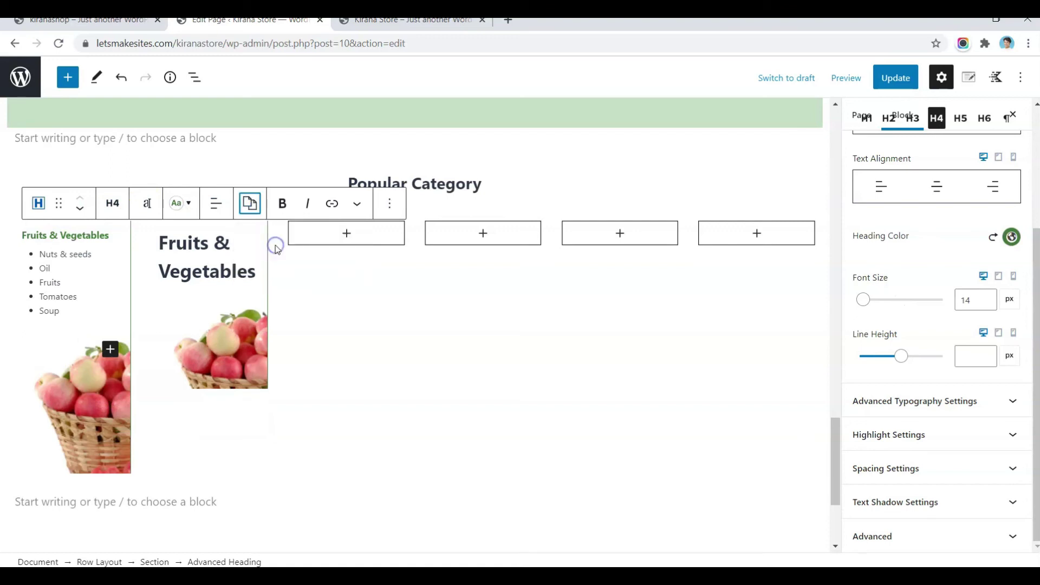
left_click(221, 248)
left_click(385, 209)
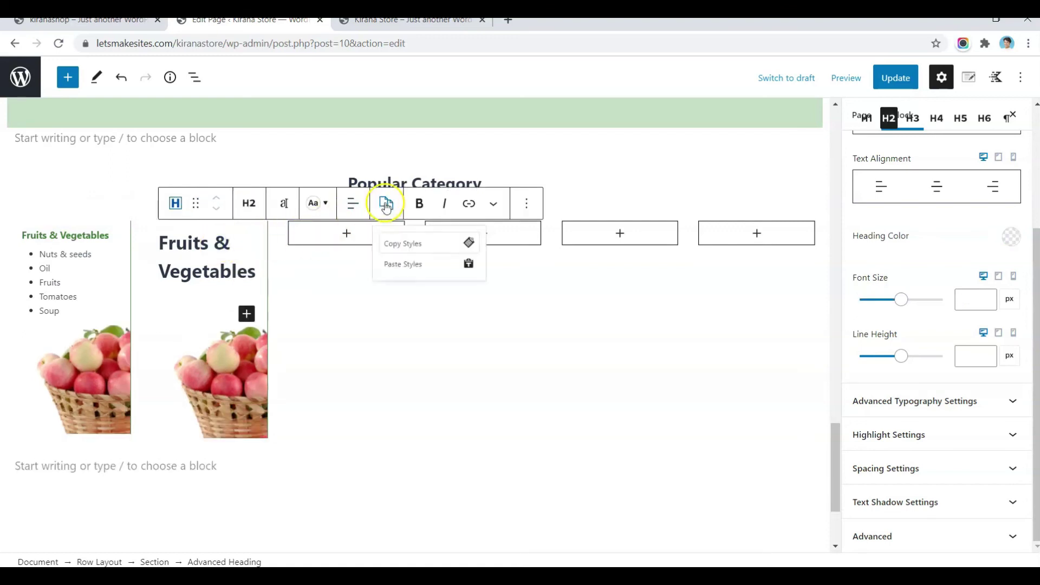
left_click(417, 272)
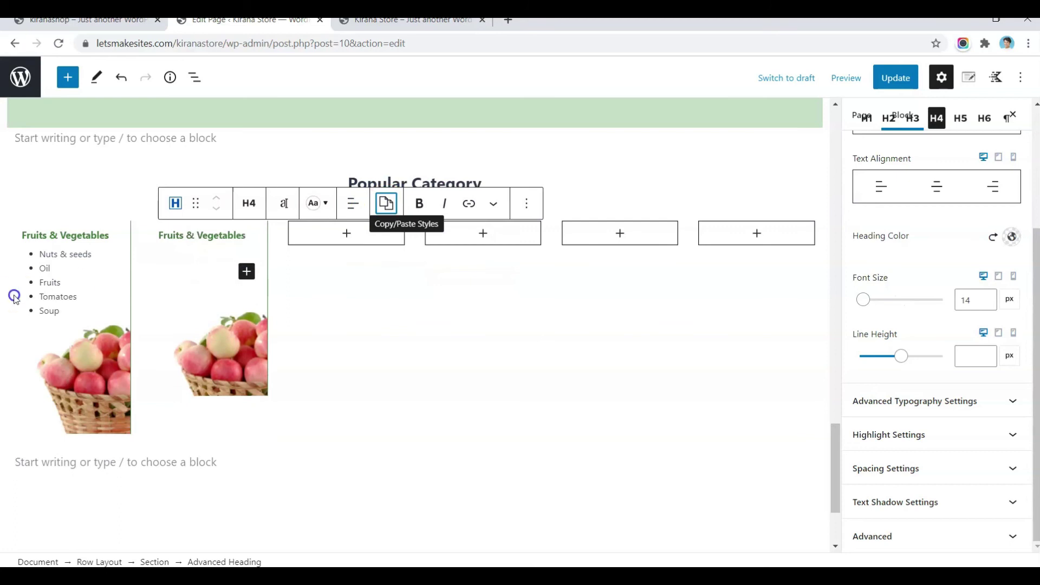
Step: Copy the five-item list into column 2 and set its custom font size to 13
left_click(58, 309)
left_click_drag(71, 309, 28, 260)
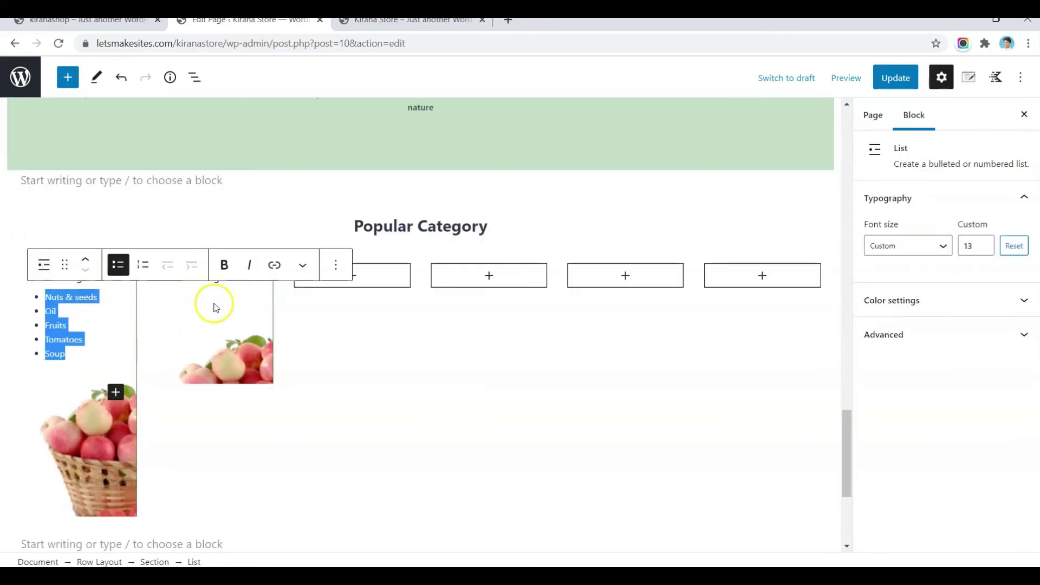
scroll(215, 308, "down", 2)
left_click(981, 247)
type("13")
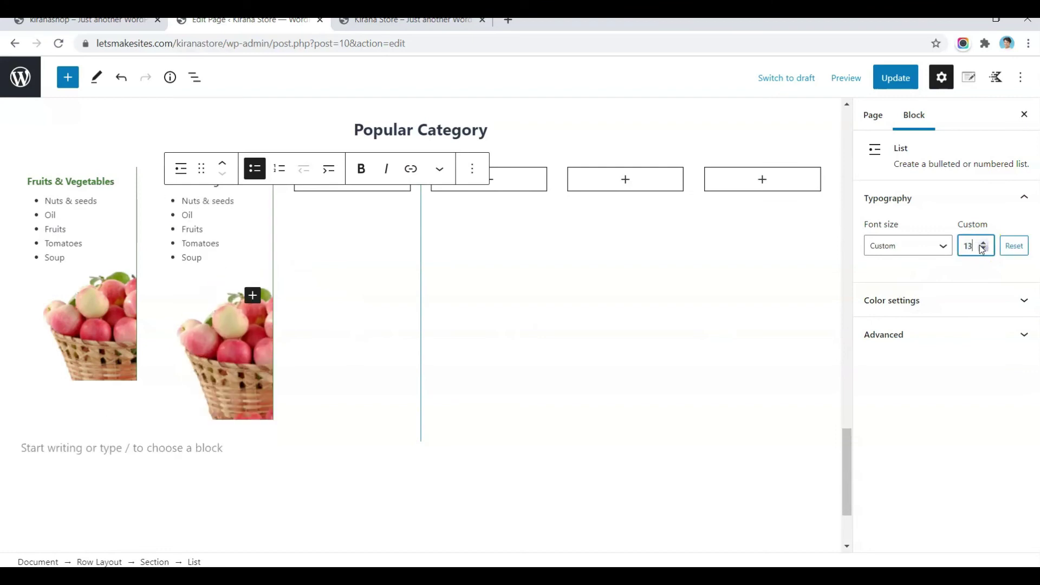
left_click(337, 364)
Step: Replace the second column section's background with the cat-bot-2 honey jar image
left_click(250, 383)
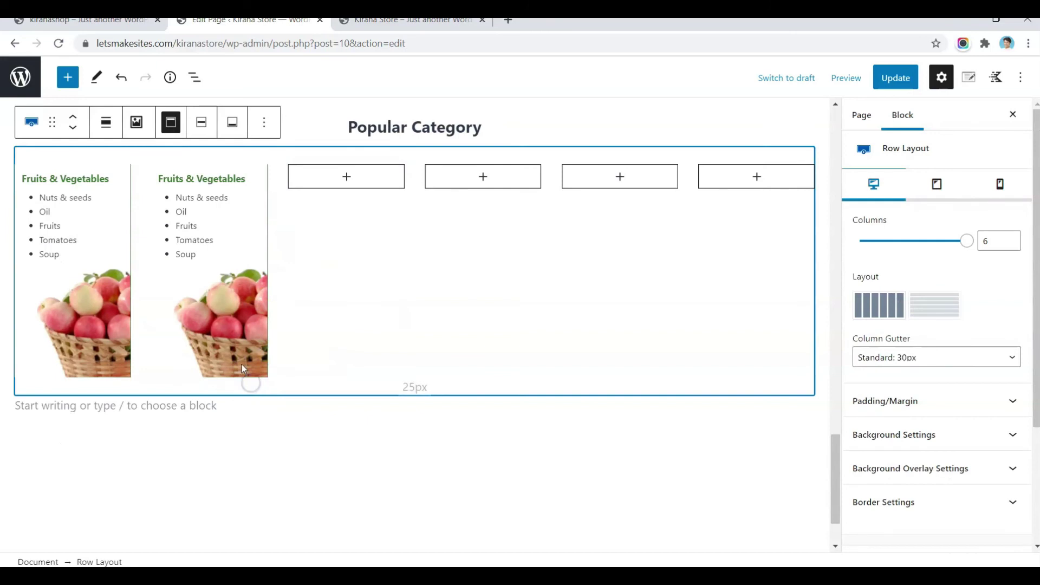
left_click(239, 358)
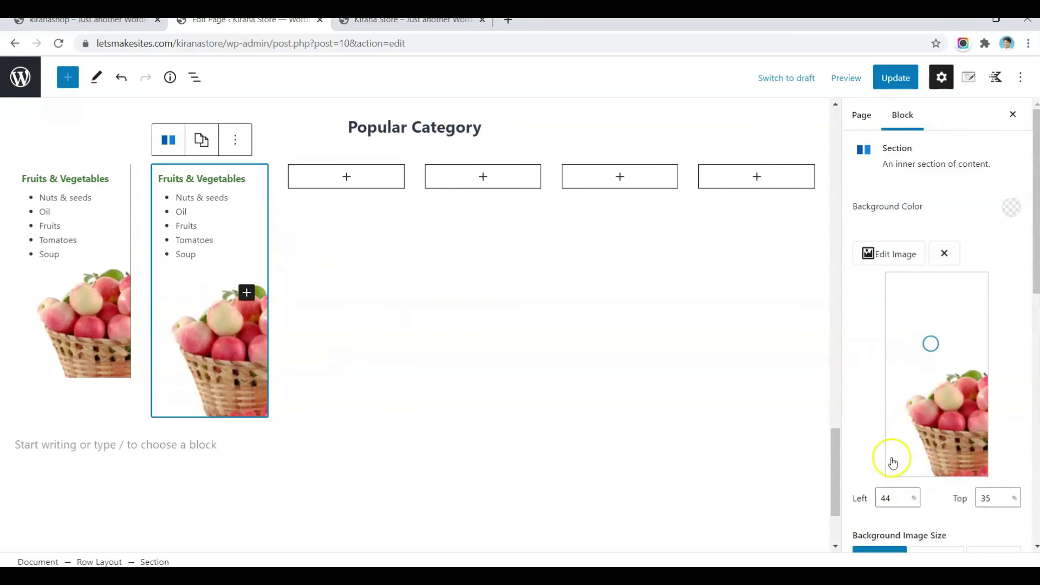
left_click(894, 254)
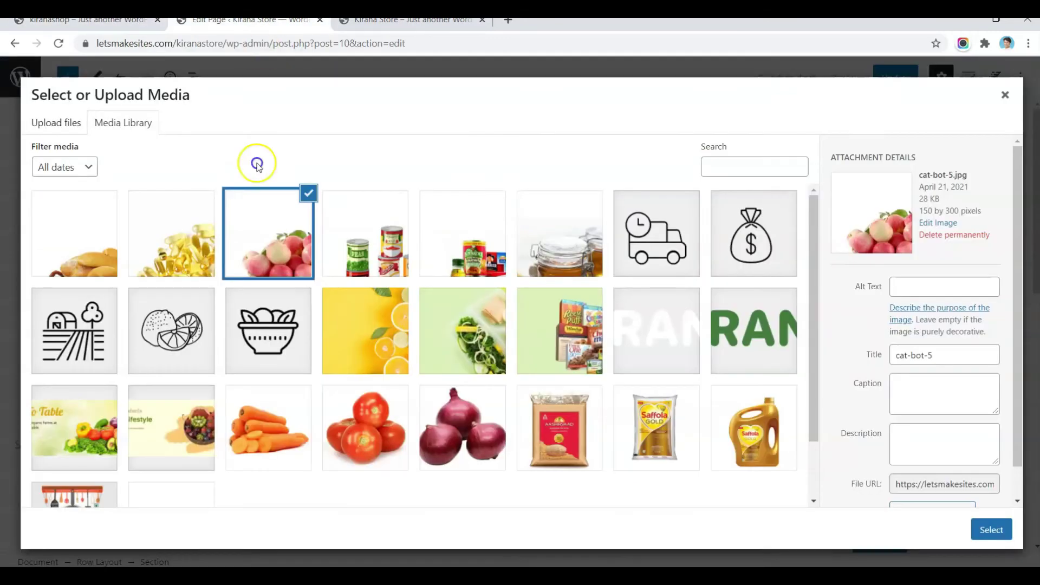
left_click(560, 233)
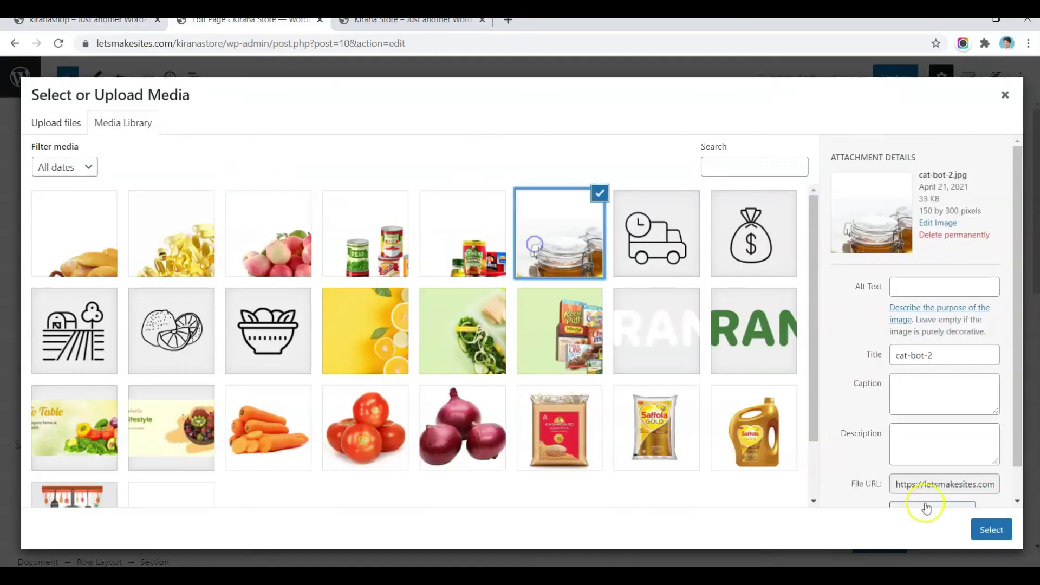
left_click(991, 529)
Step: Update the page and reload the live storefront to check the honey jar column
left_click(895, 78)
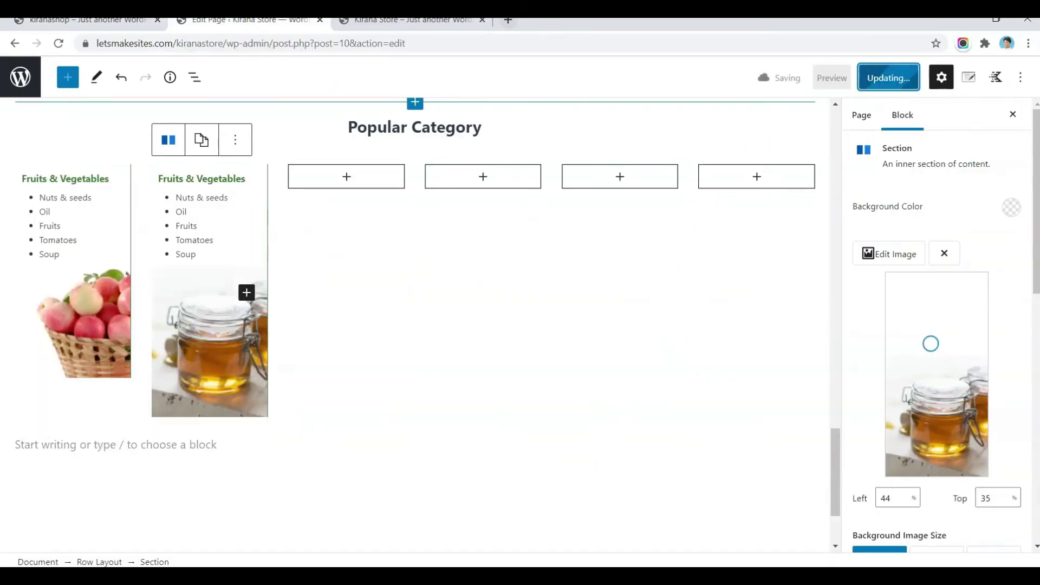
key("ctrl+Tab")
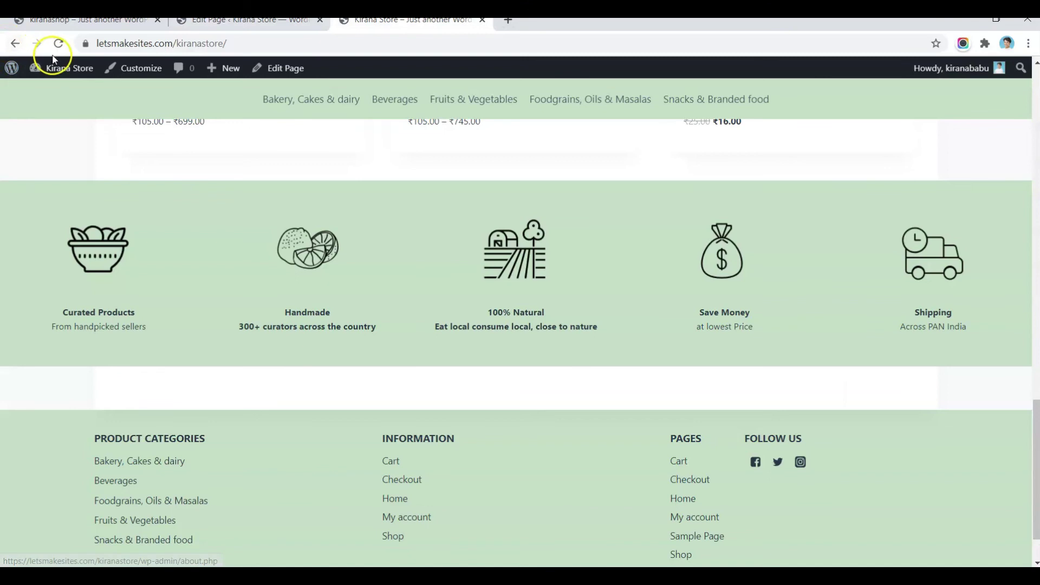
left_click(56, 45)
scroll(411, 295, "down", 4)
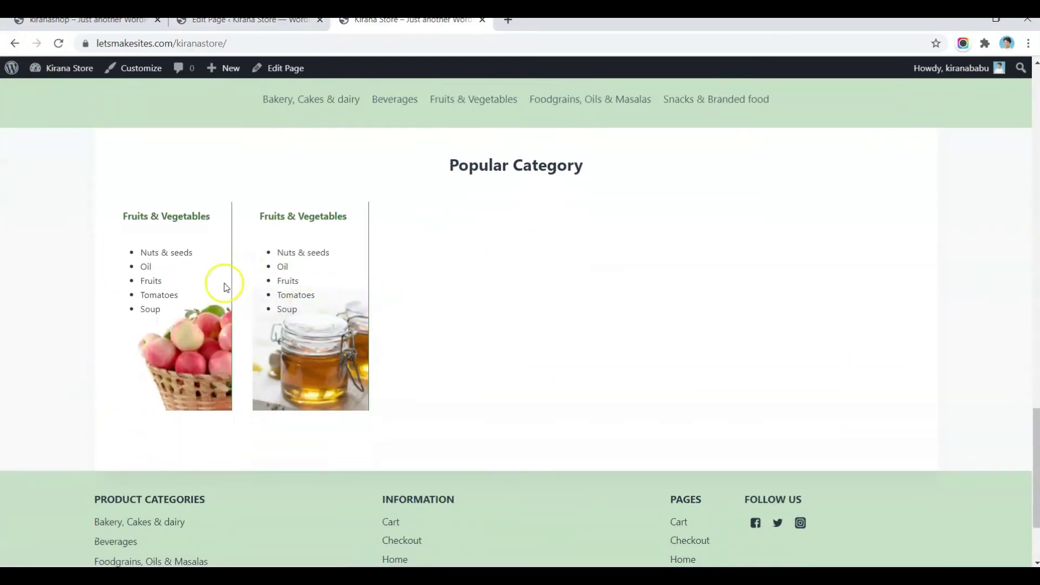
key("ctrl+Tab")
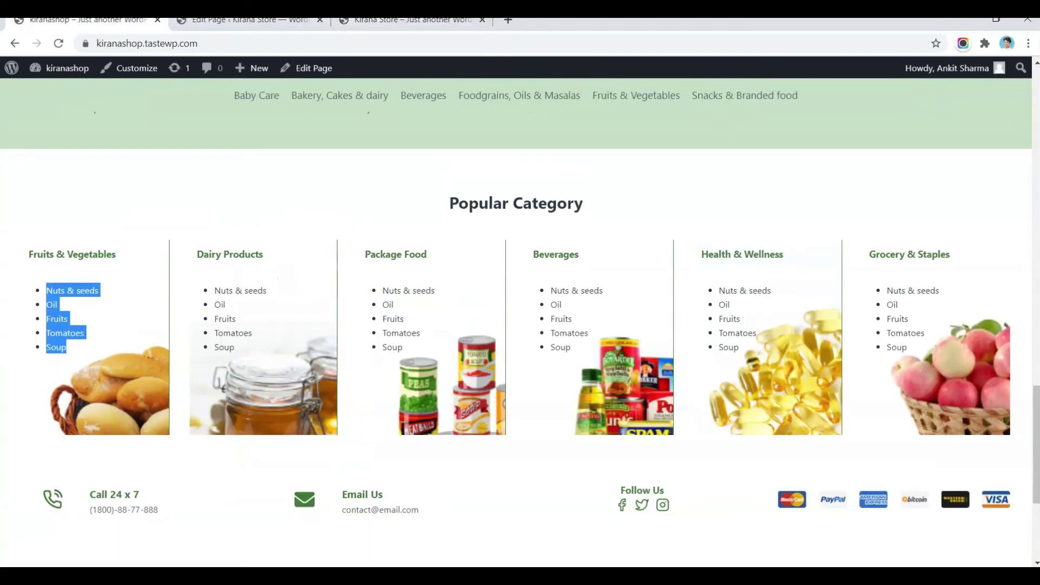
key("ctrl+Tab")
Step: Make the Row Layout full width, update the page and check it on the storefront
left_click(97, 561)
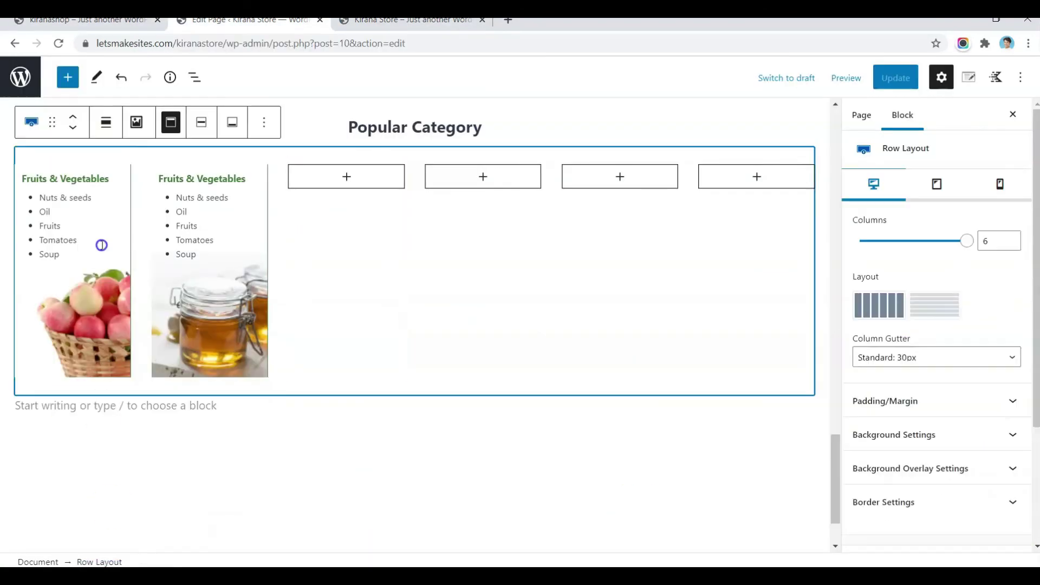
left_click(117, 120)
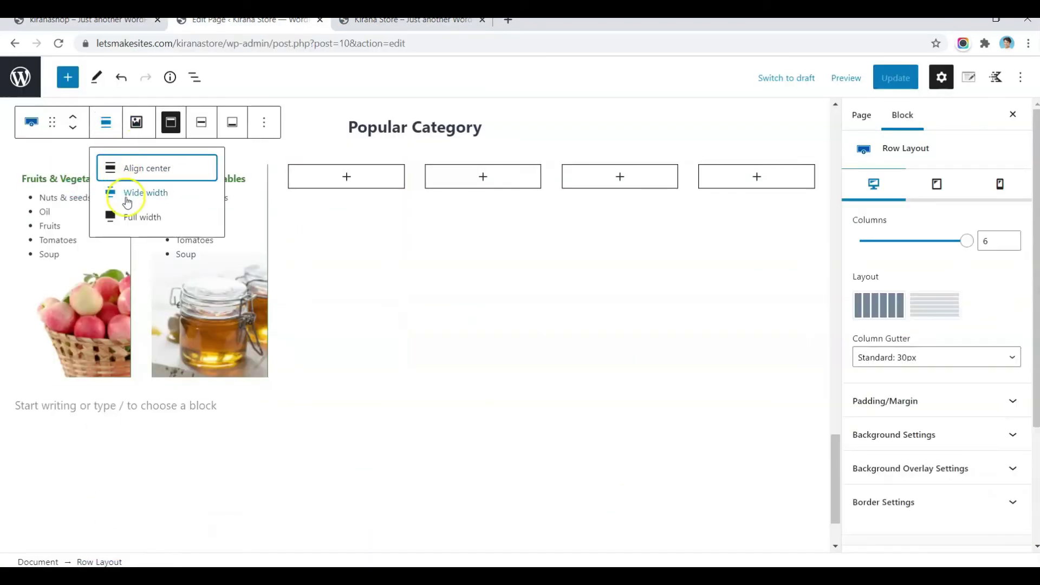
left_click(130, 215)
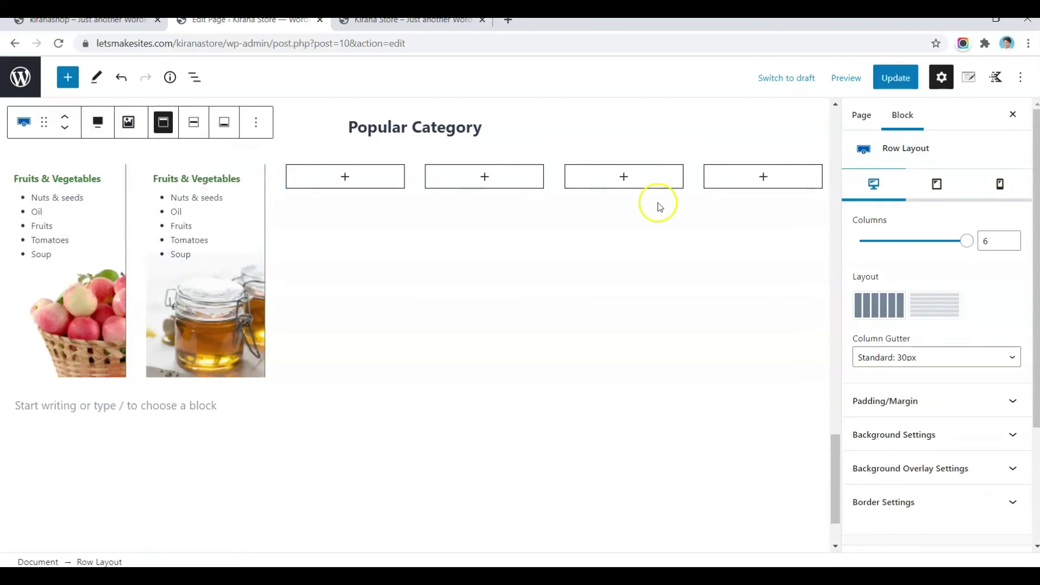
left_click(895, 77)
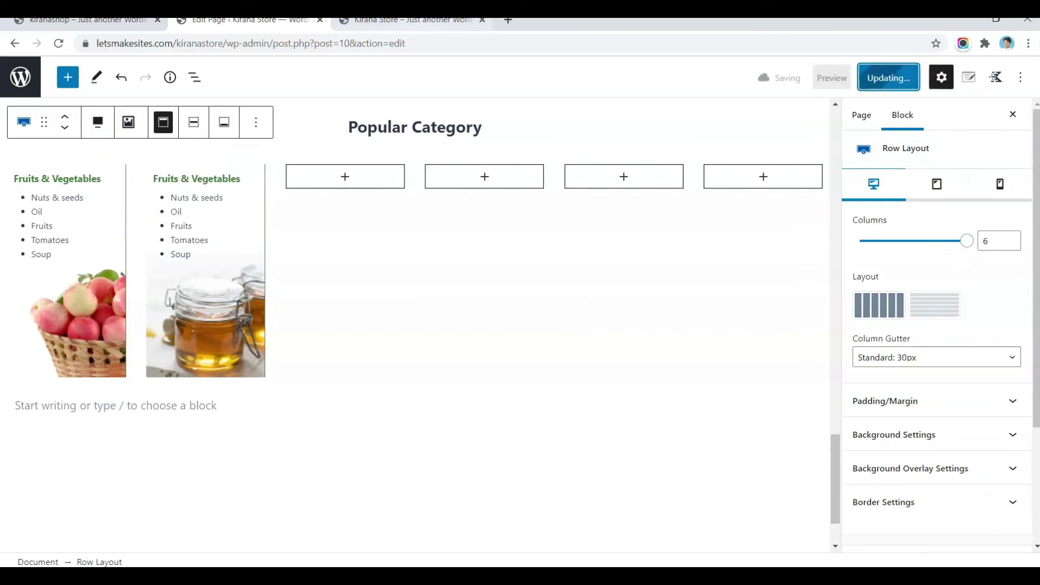
left_click(412, 19)
left_click(60, 44)
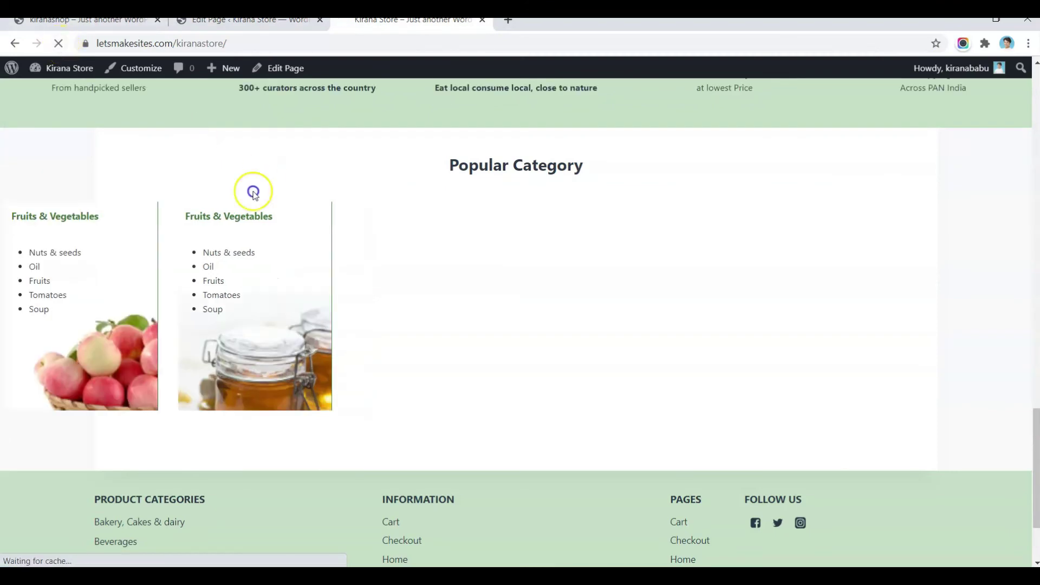
key("ctrl+shift+Tab")
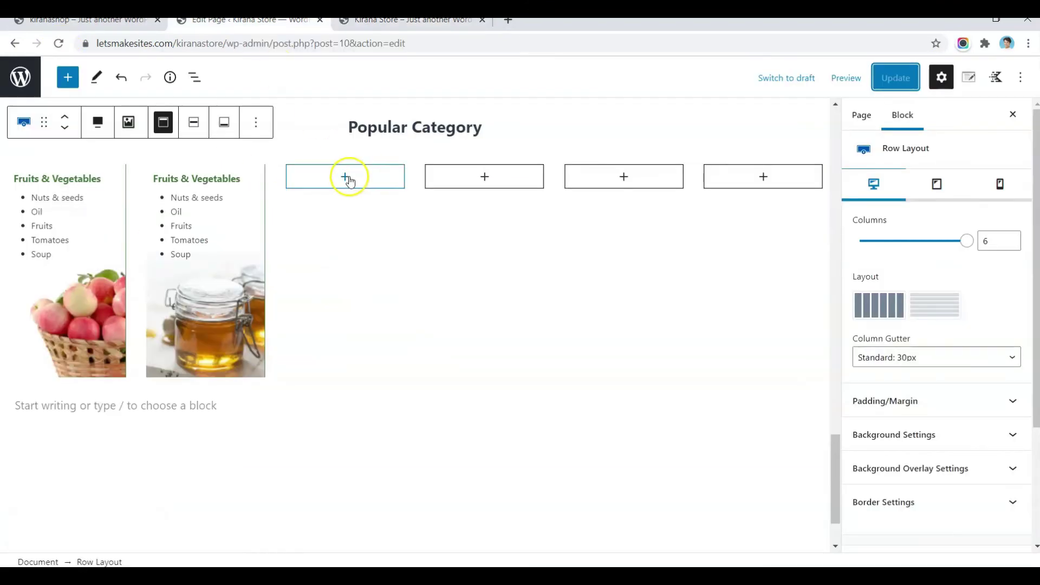
Step: Paste column 2's honey background styles onto columns 3 through 6
left_click(350, 180)
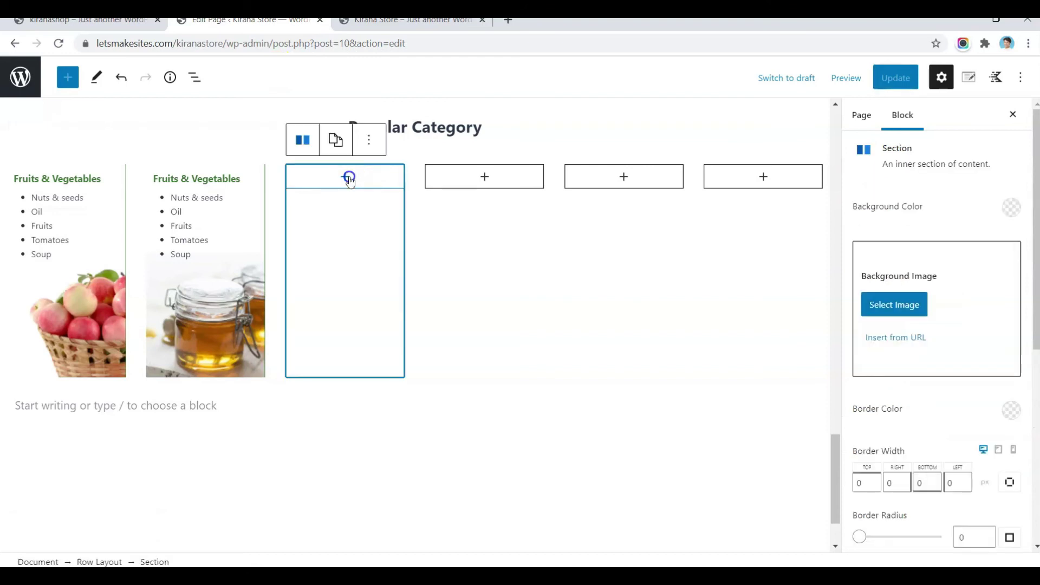
left_click(336, 139)
left_click(237, 329)
left_click(196, 140)
left_click(216, 186)
left_click(345, 178)
left_click(335, 139)
left_click(356, 210)
left_click(482, 178)
Step: Add a heading and bulleted list to column 3 with the list at font size 13
left_click(475, 139)
left_click(495, 210)
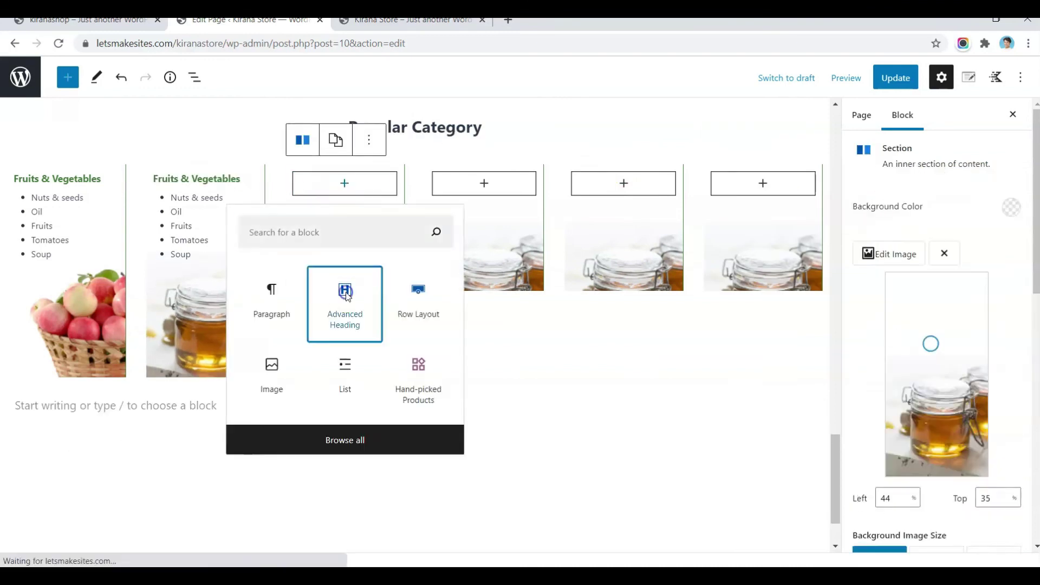
left_click(345, 296)
key("ctrl+v")
triple_click(339, 178)
left_click_drag(193, 254, 172, 201)
left_click(654, 201)
left_click(673, 345)
left_click(969, 245)
type("13")
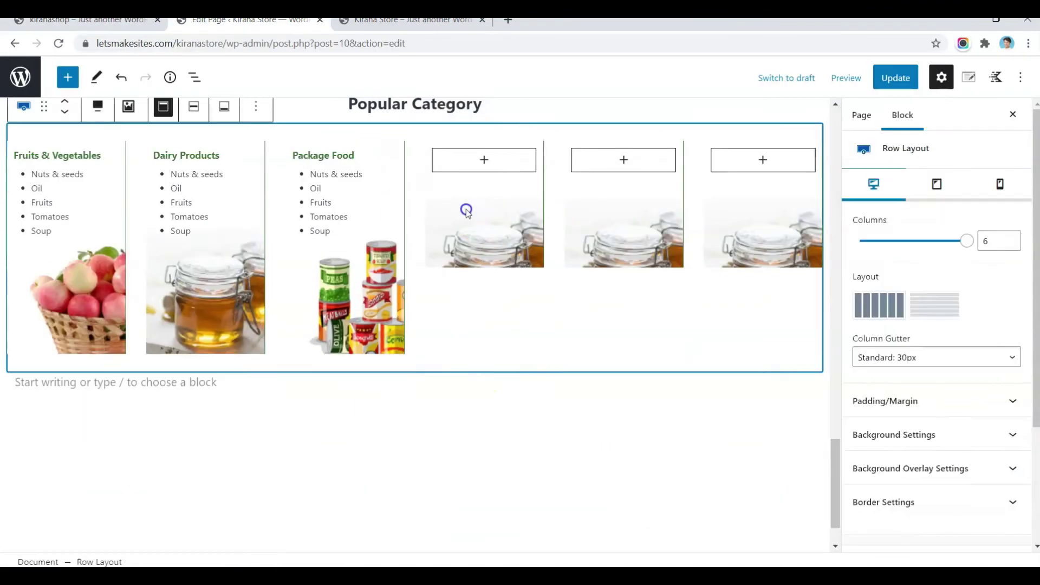
Step: Copy column 3's heading and bulleted list into column 4
left_click(484, 160)
key("ctrl+v")
left_click(341, 126)
left_click(659, 112)
left_click(801, 165)
left_click(806, 308)
key("ctrl+v")
left_click(655, 338)
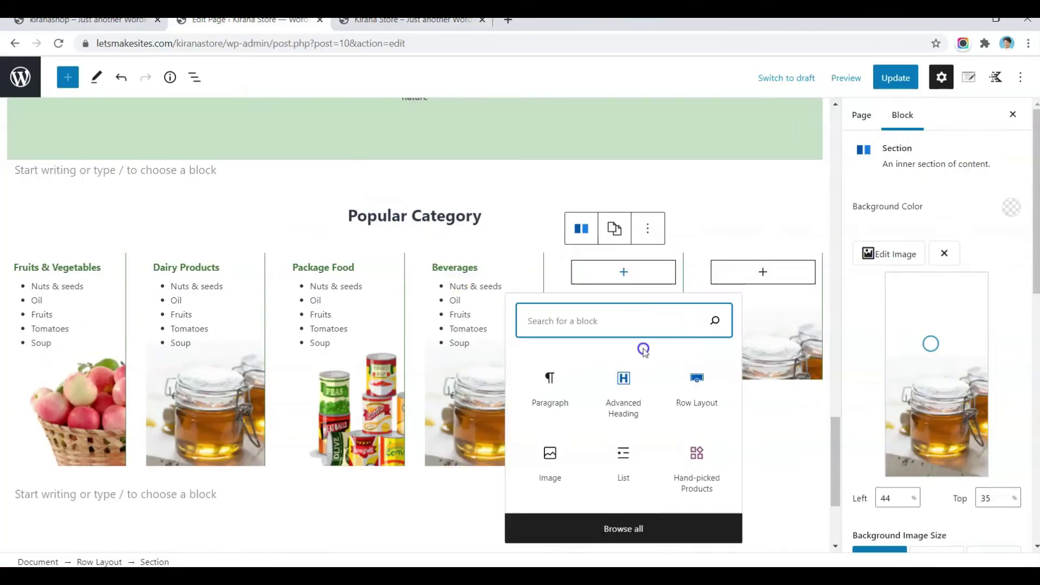
Step: Add a 'Beverages' heading and list to column 5, and paste a heading into column 6
left_click(623, 387)
type("Beverages")
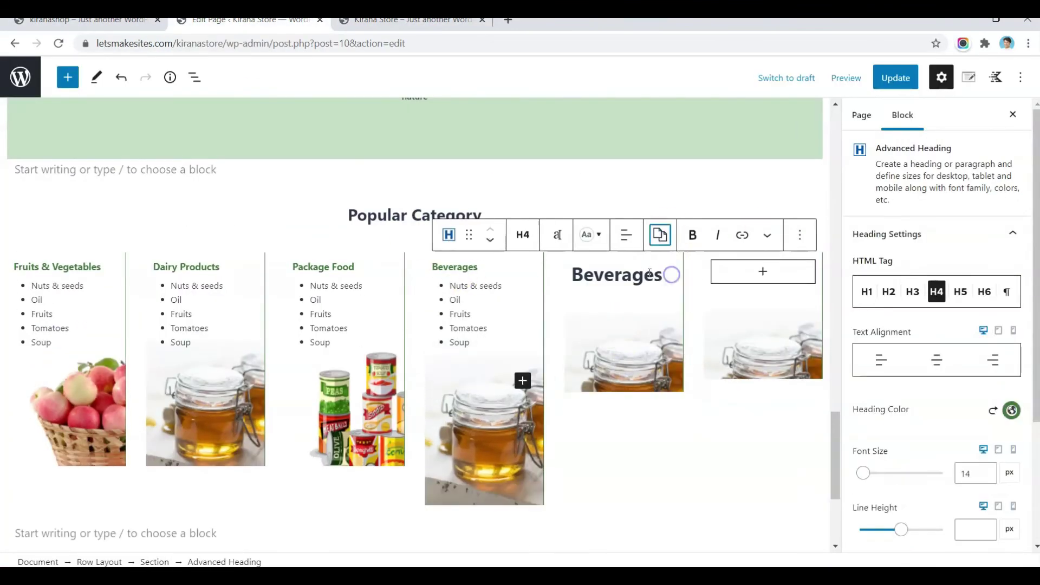
left_click(649, 274)
left_click(673, 235)
left_click(614, 320)
key("ctrl+v")
double_click(599, 233)
left_click(763, 236)
key("ctrl+v")
Step: Retitle the headings 'Health & Wellness' and 'Grocery & Staples' and paste a list under Grocery & Staples
double_click(594, 230)
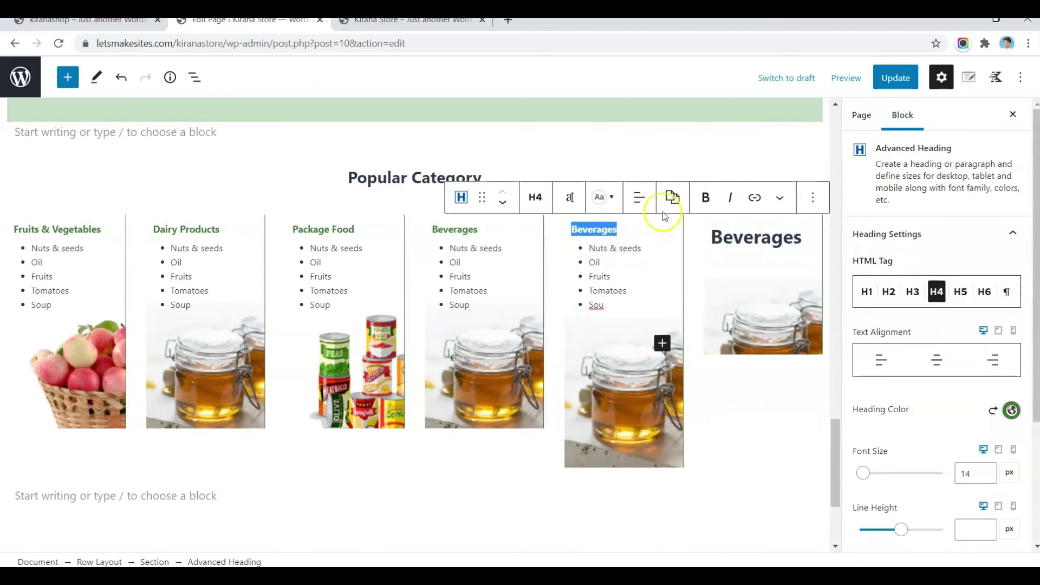
left_click(671, 196)
type("Health & Wellness")
type("Grocery & Staples")
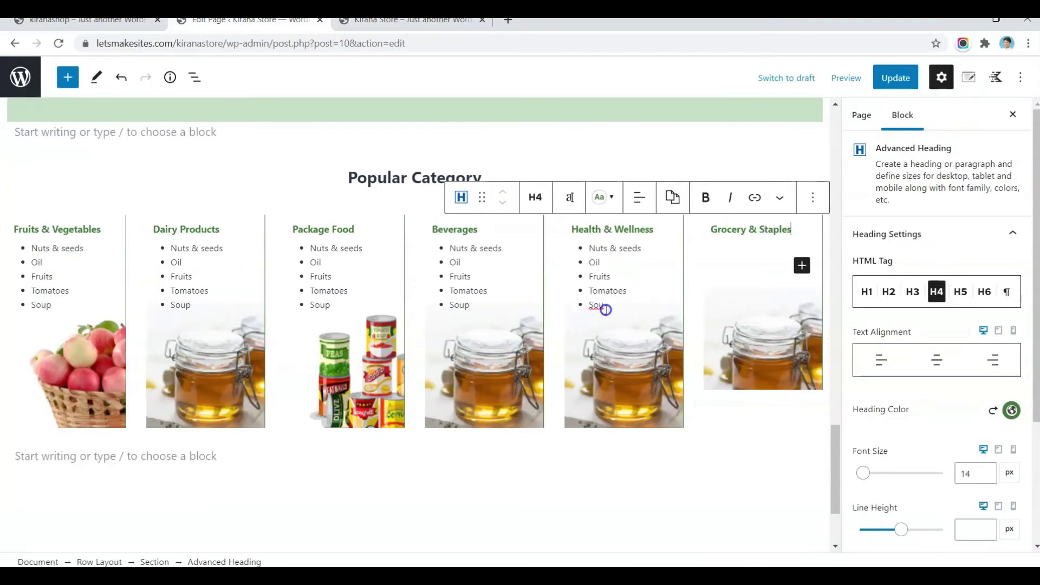
left_click(791, 283)
key("ctrl+v")
left_click(633, 352)
Step: Set the Beverages column background to the canned goods image and reload the storefront
left_click(487, 314)
left_click(897, 253)
left_click(991, 529)
left_click(896, 253)
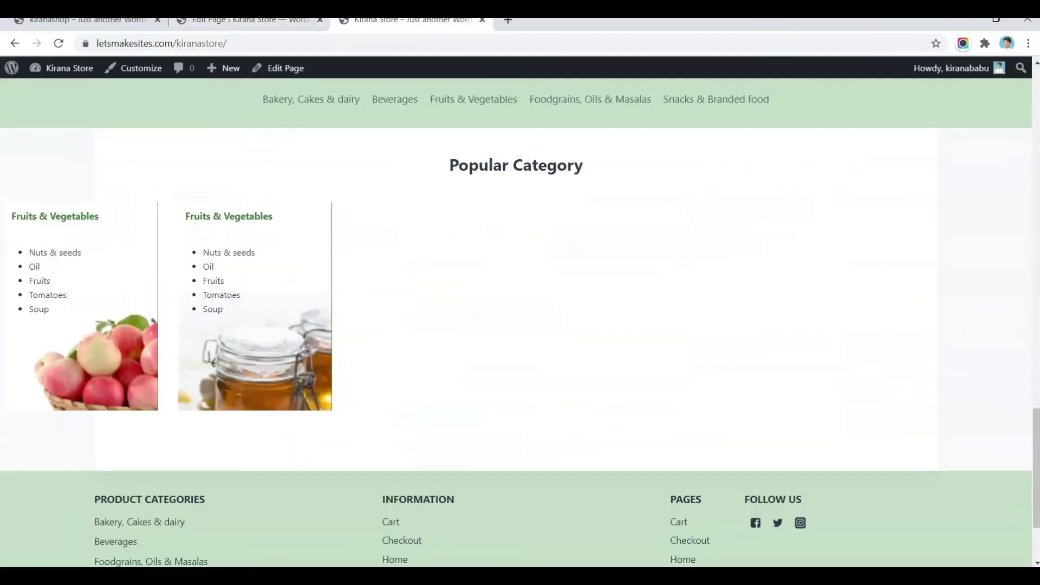
key("F5")
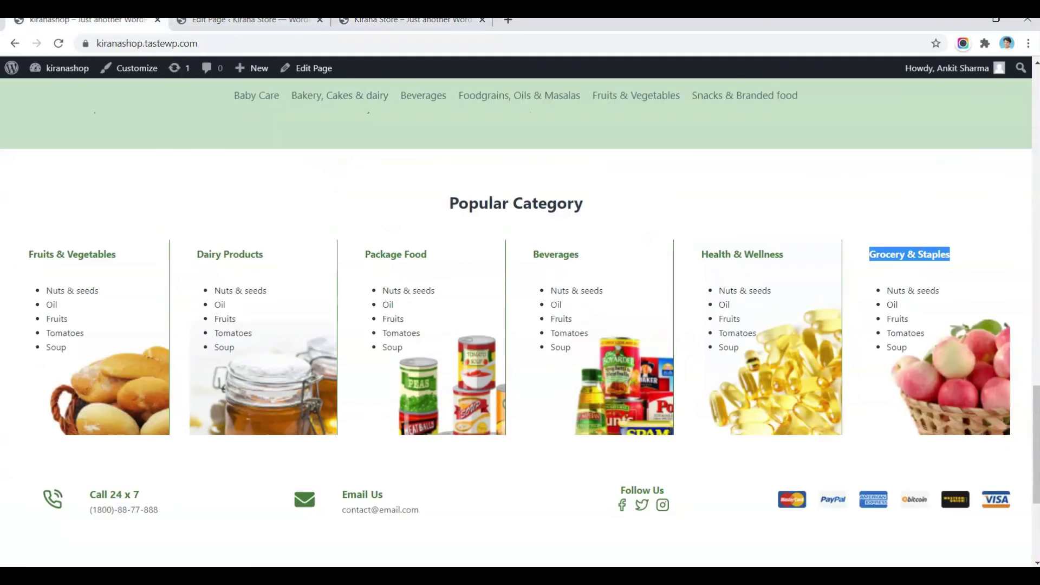
Step: Insert an empty paragraph after the six-column row using Insert after, and type /row
scroll(310, 289, "down", 4)
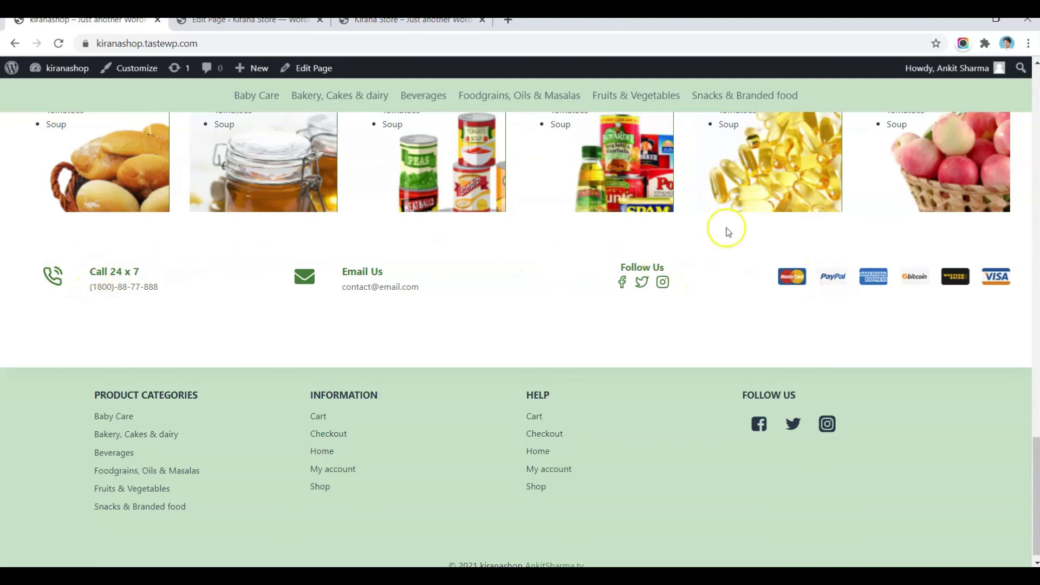
key("ctrl+Tab")
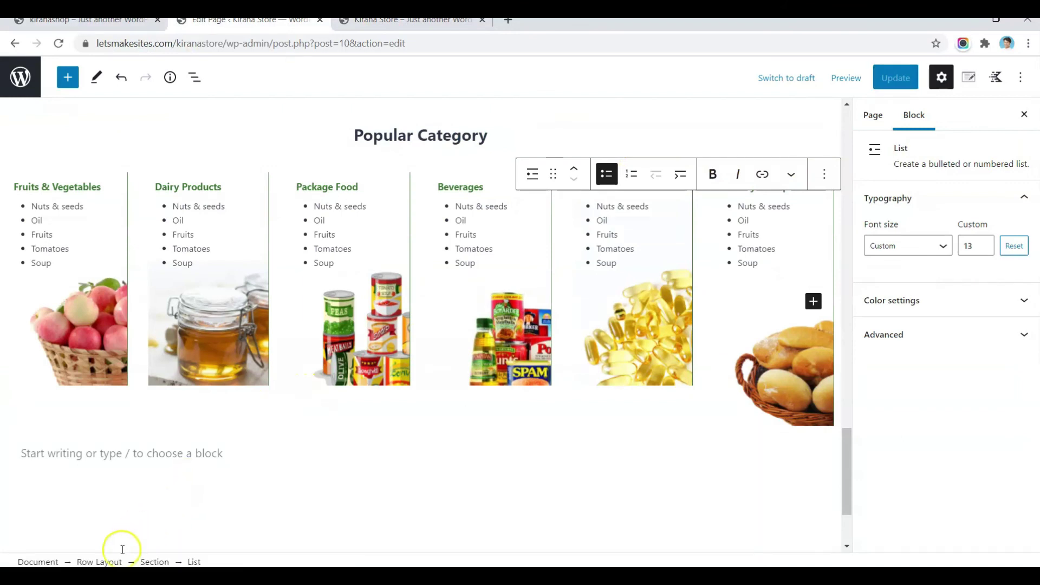
left_click(100, 562)
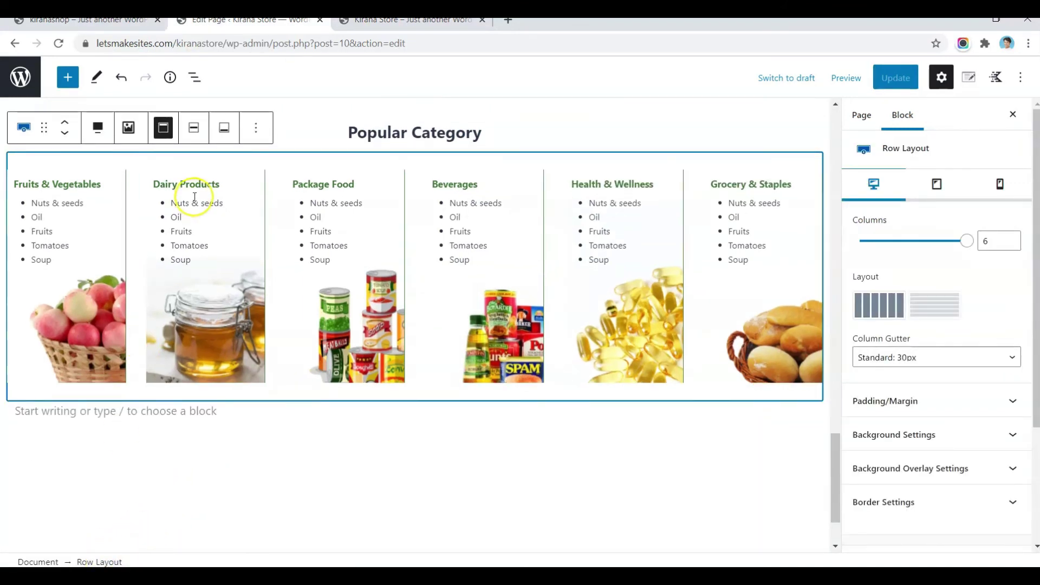
left_click(255, 128)
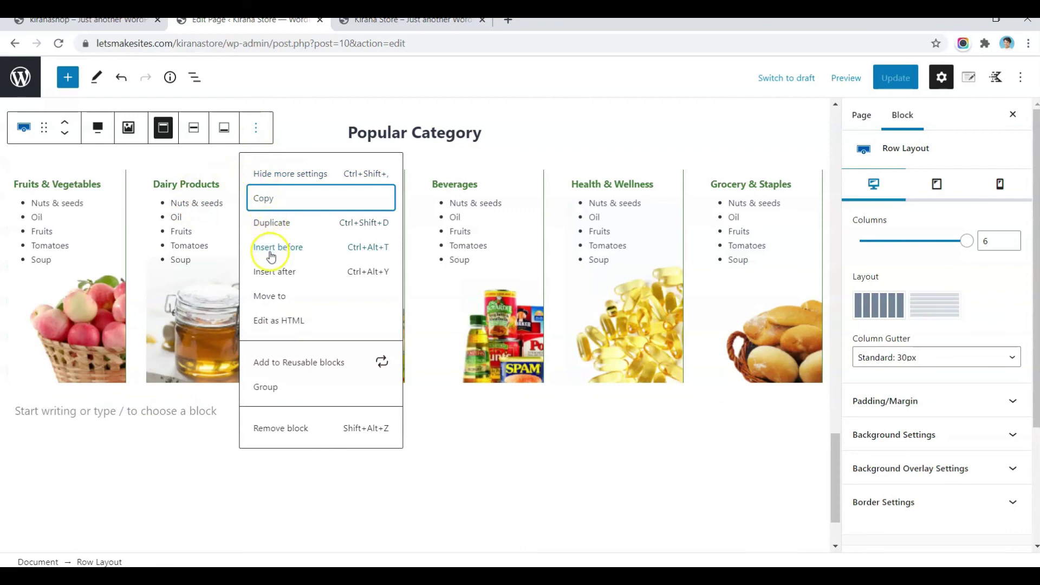
left_click(270, 269)
key("ctrl+shift+Tab")
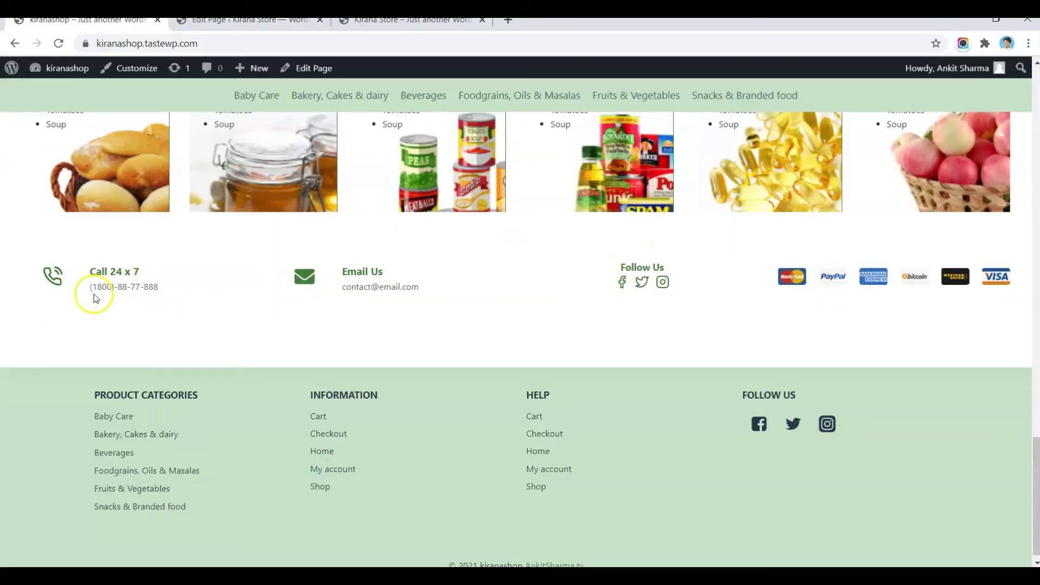
key("ctrl+Tab")
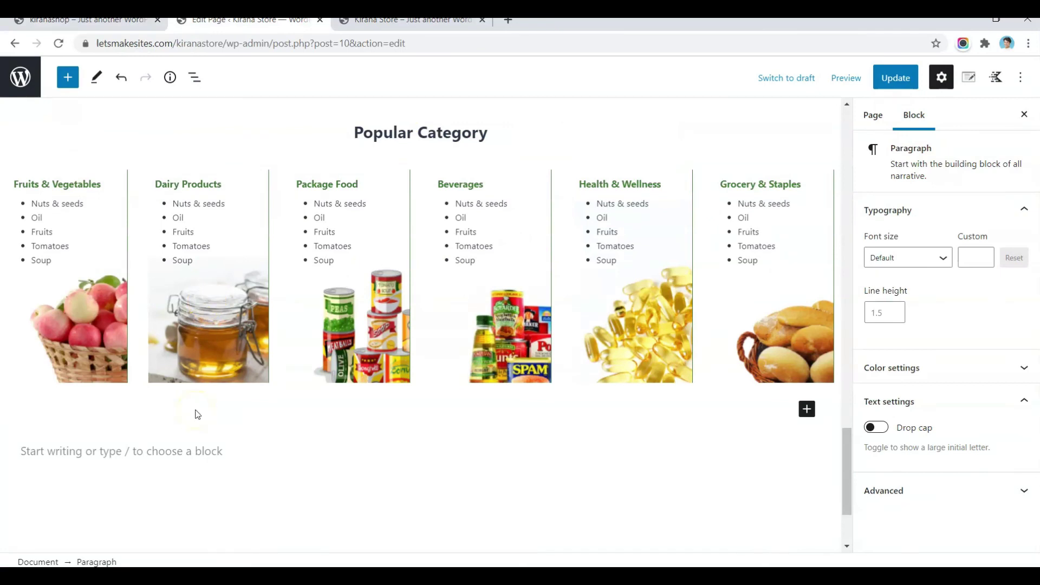
type("/row")
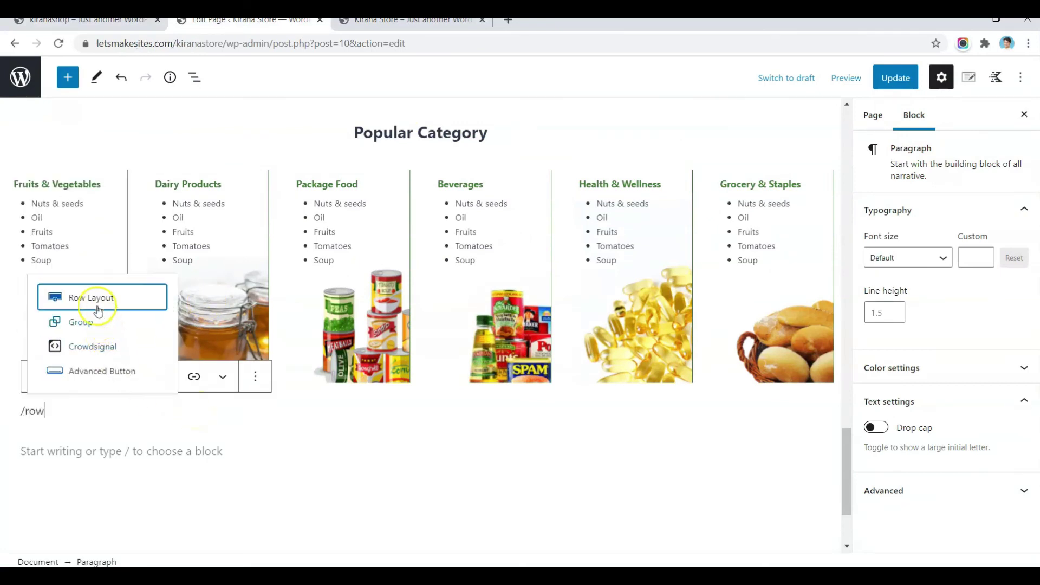
Step: Insert a four-column Row Layout and add an Icon List block to its first column
left_click(97, 300)
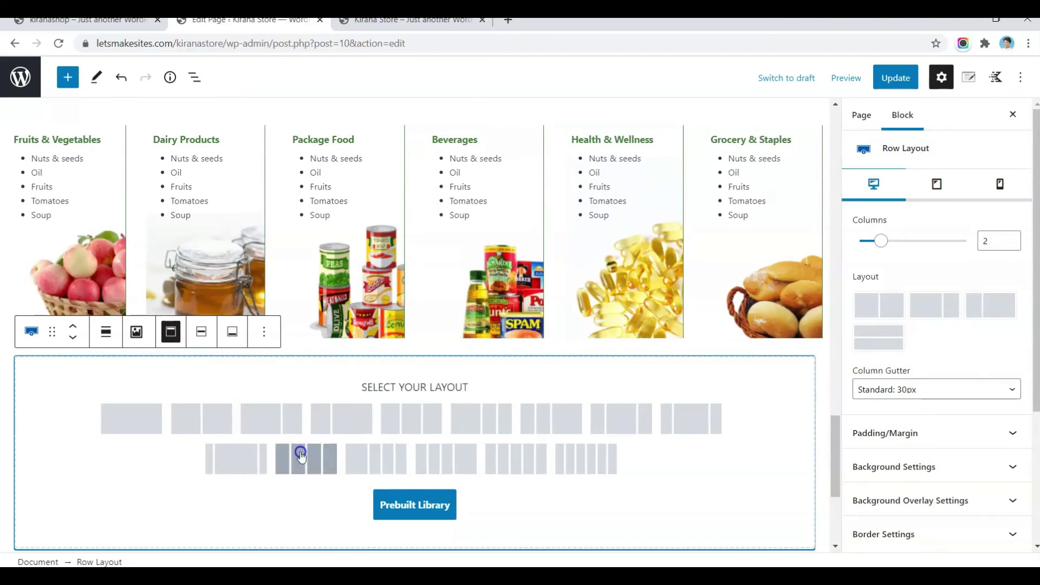
left_click(297, 456)
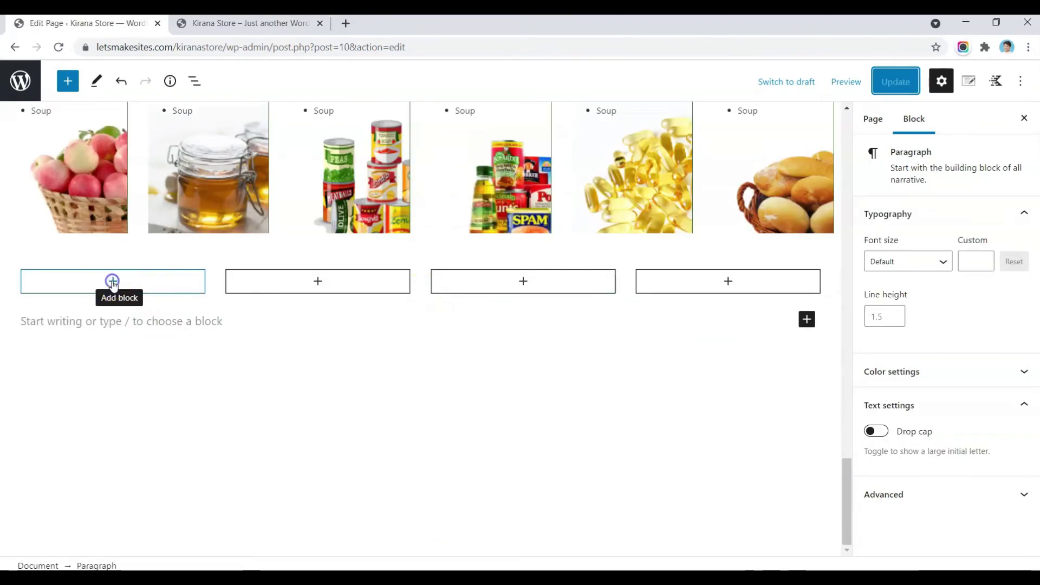
left_click(112, 283)
left_click(108, 281)
type("icon")
left_click(213, 403)
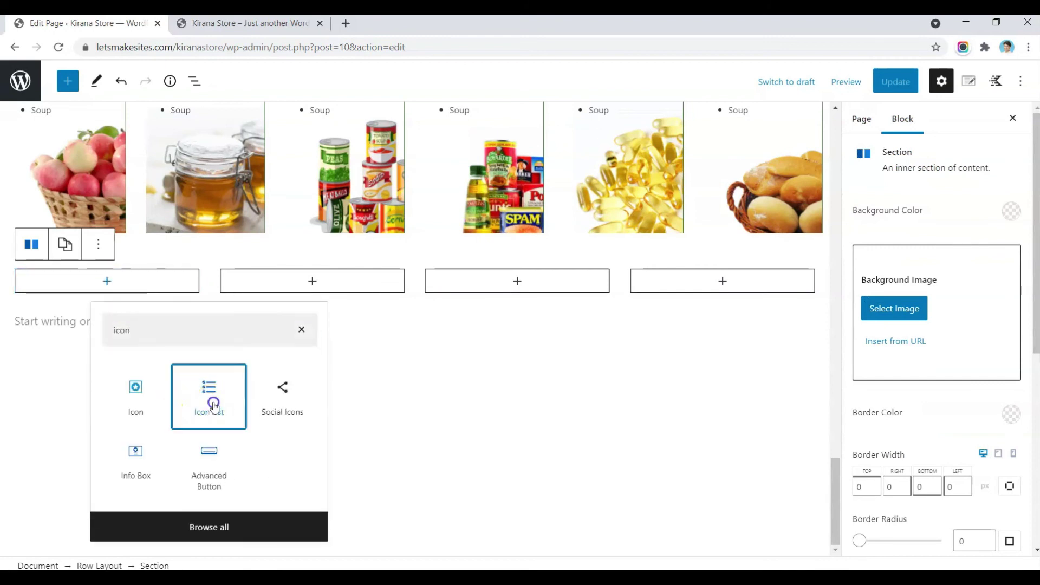
Step: Write 'Call 24X7' in the icon list item with the support phone number on a second line
left_click(48, 300)
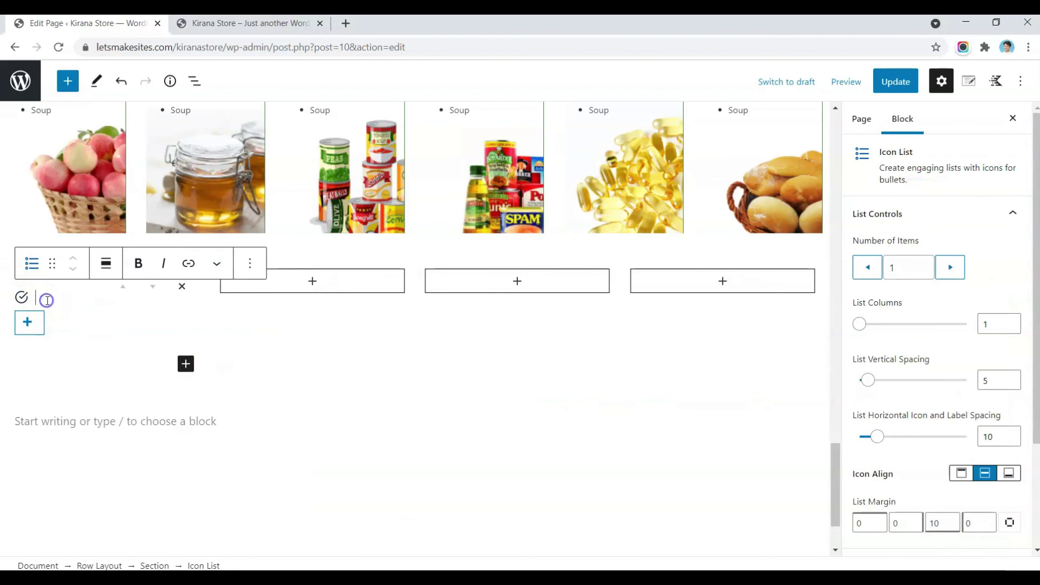
type("Call 24X7")
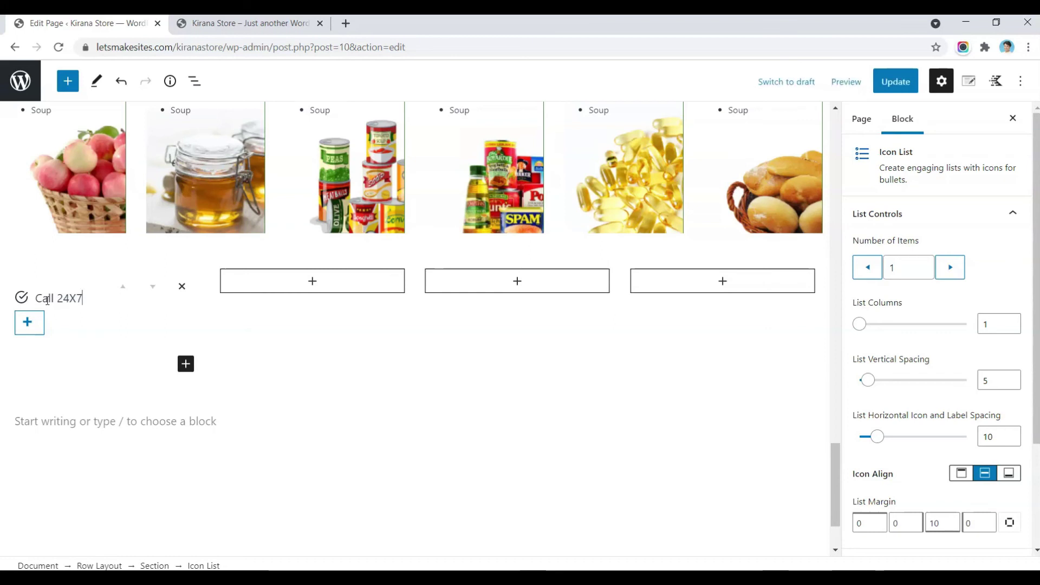
key("shift+Return")
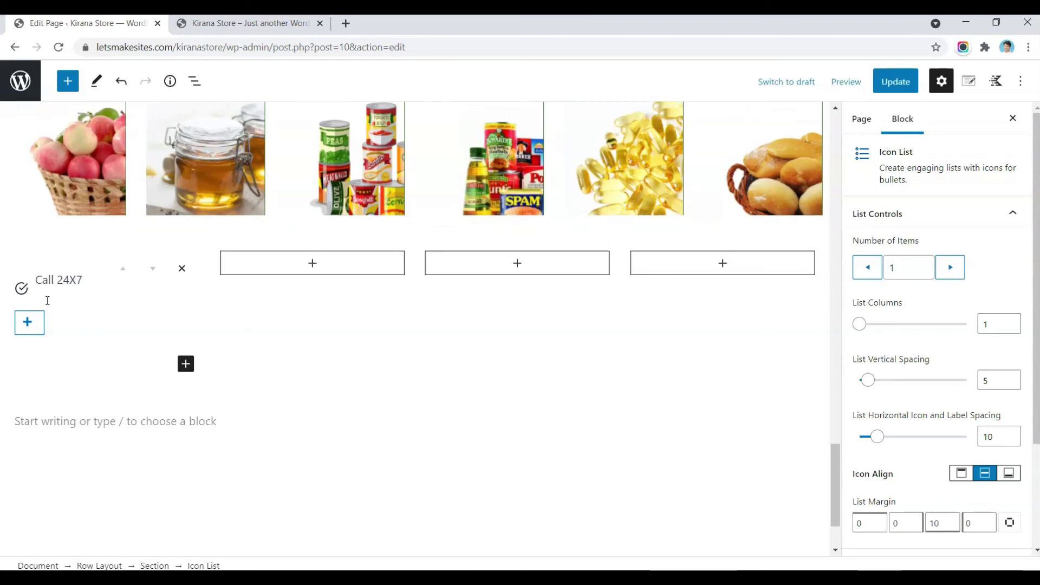
left_click(59, 290)
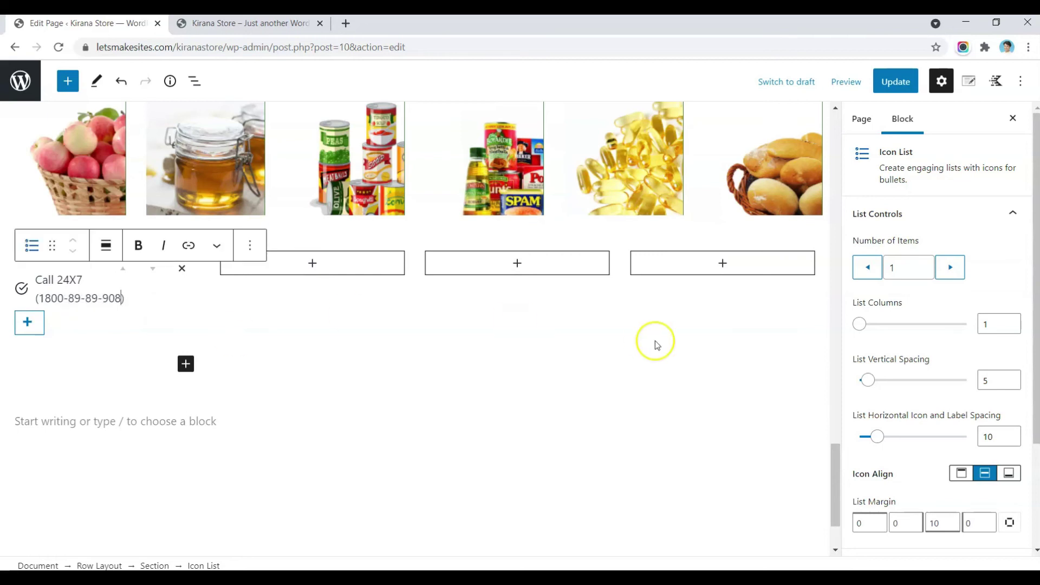
scroll(933, 293, "down", 2)
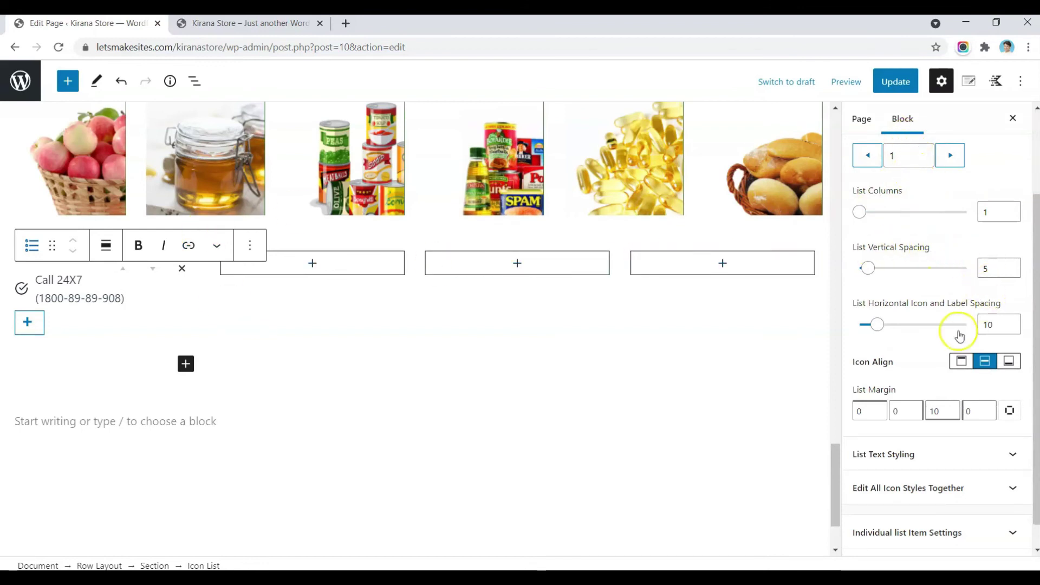
scroll(943, 373, "down", 1)
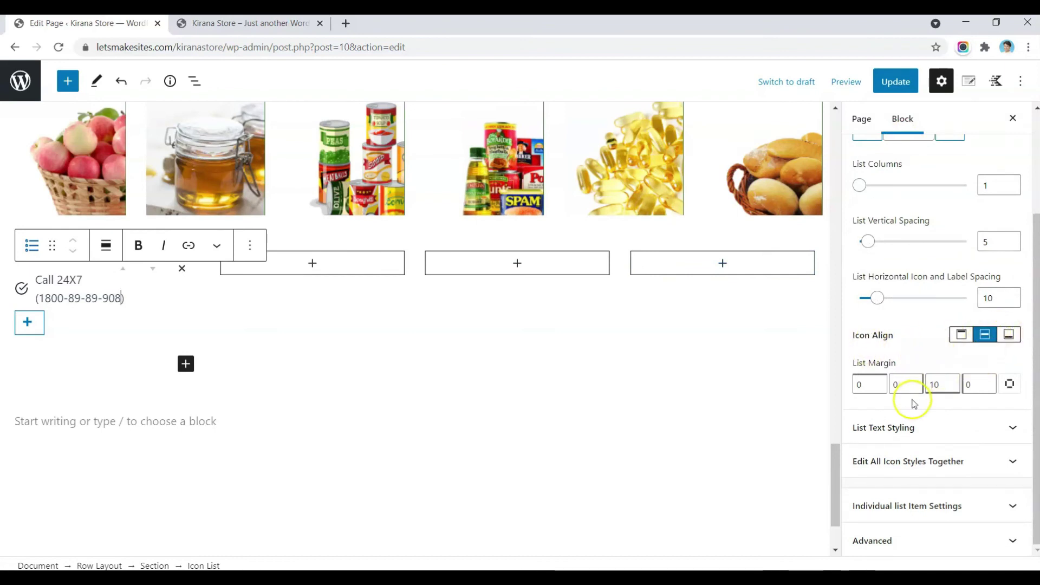
Step: Set the icon list text font size to 14 and make 'Call 24X7' bold
left_click(915, 427)
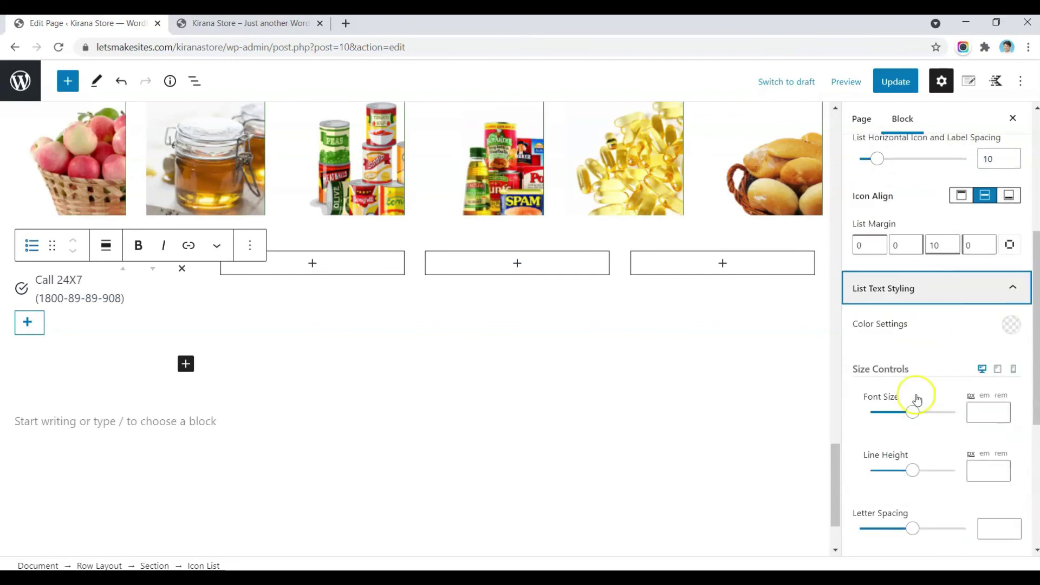
left_click(987, 413)
type("14")
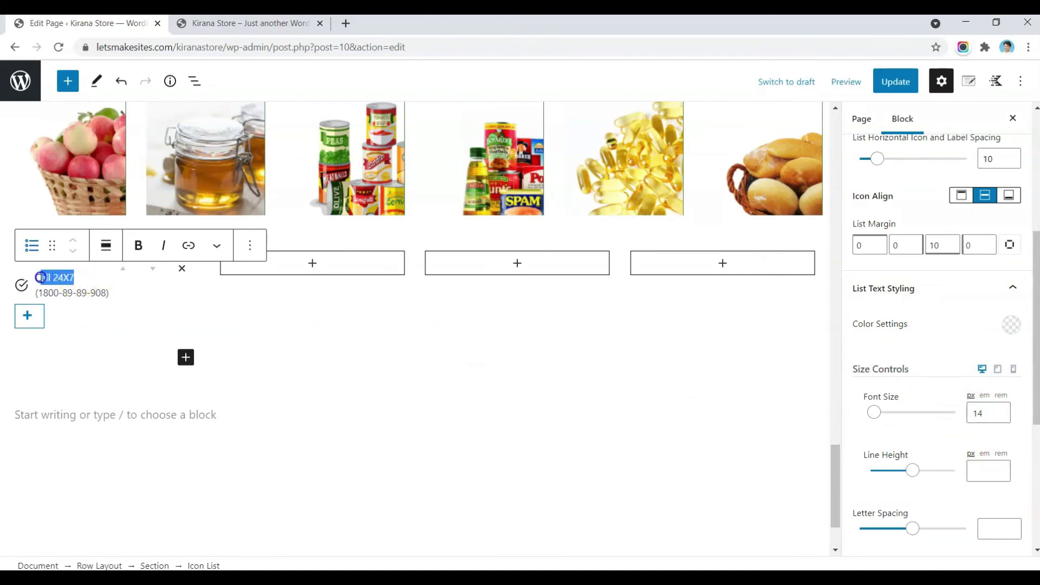
left_click(138, 245)
scroll(874, 425, "down", 5)
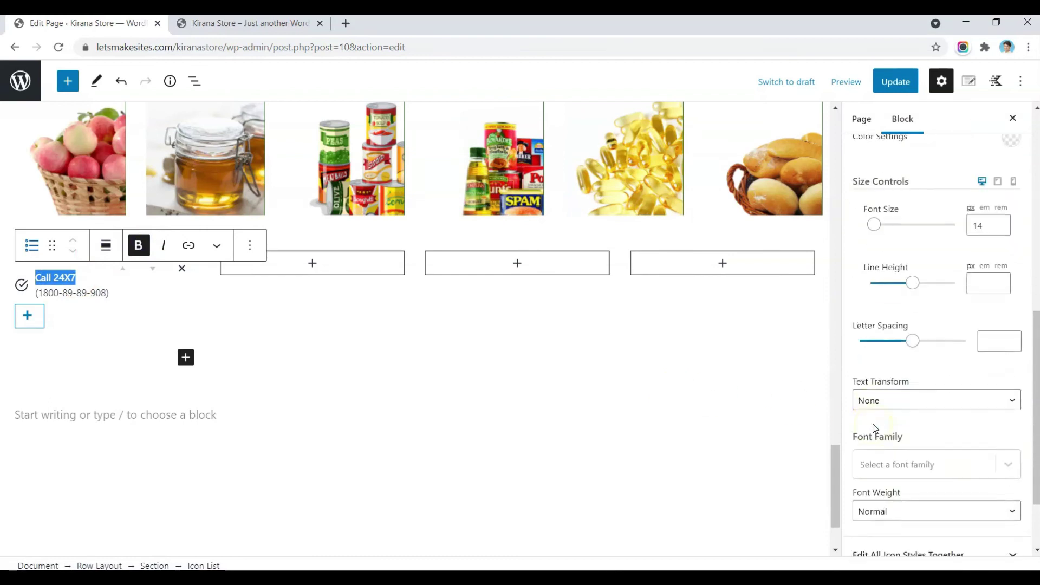
scroll(901, 332, "down", 1)
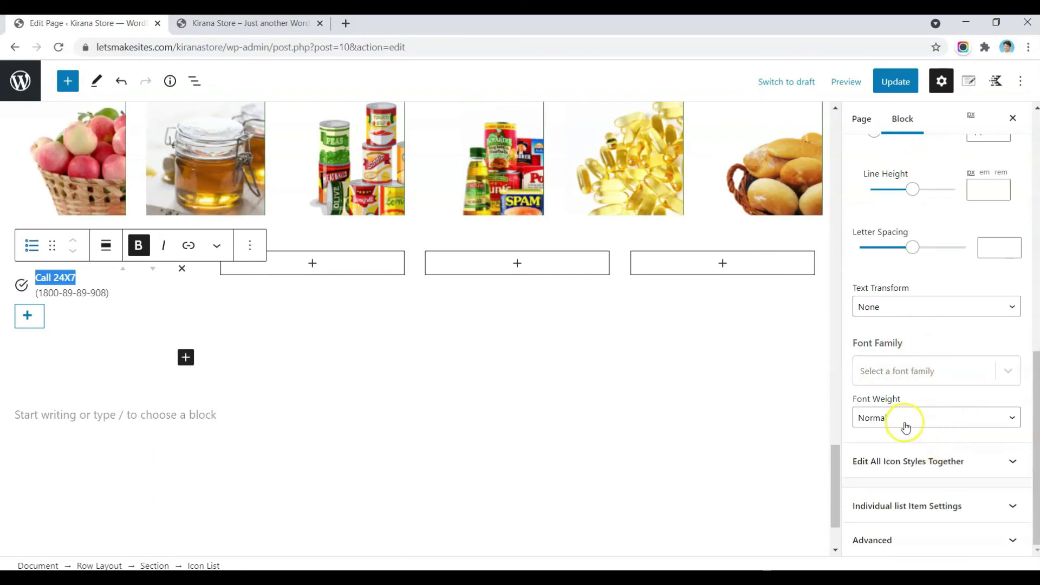
Step: Choose the phone ('call') icon for the list and set its icon size to 30
left_click(928, 462)
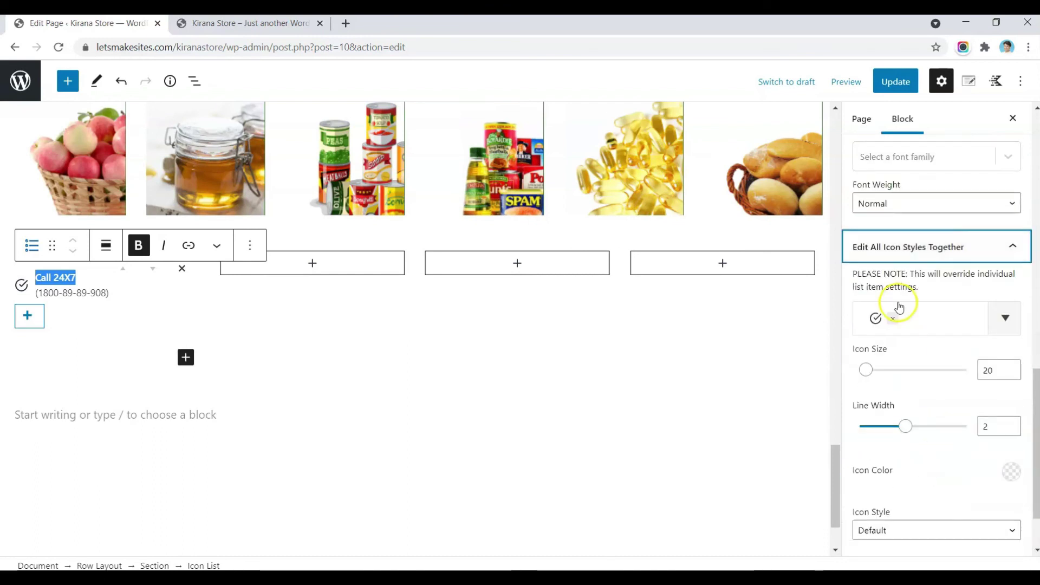
left_click(938, 320)
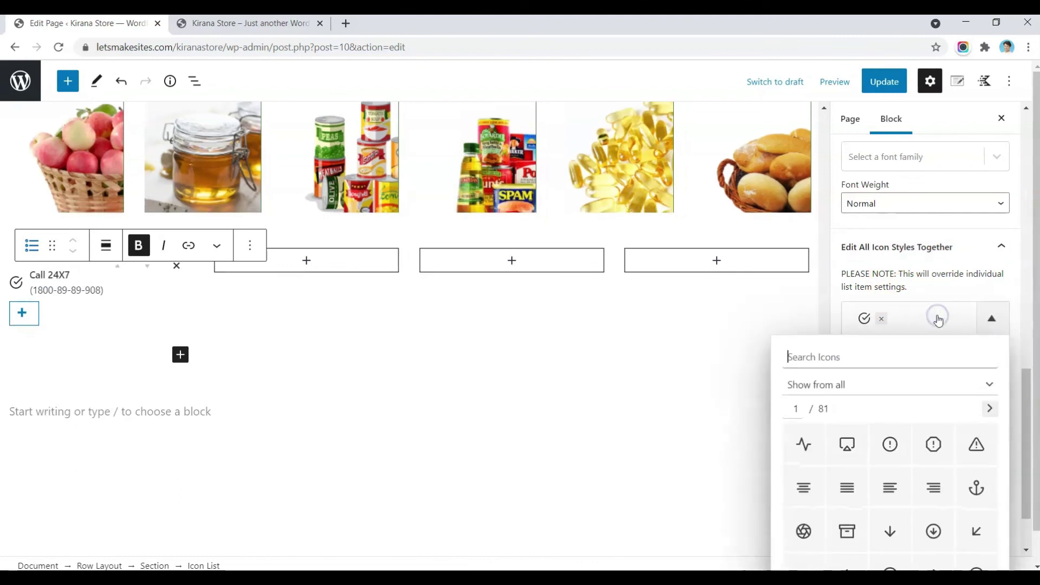
type("call")
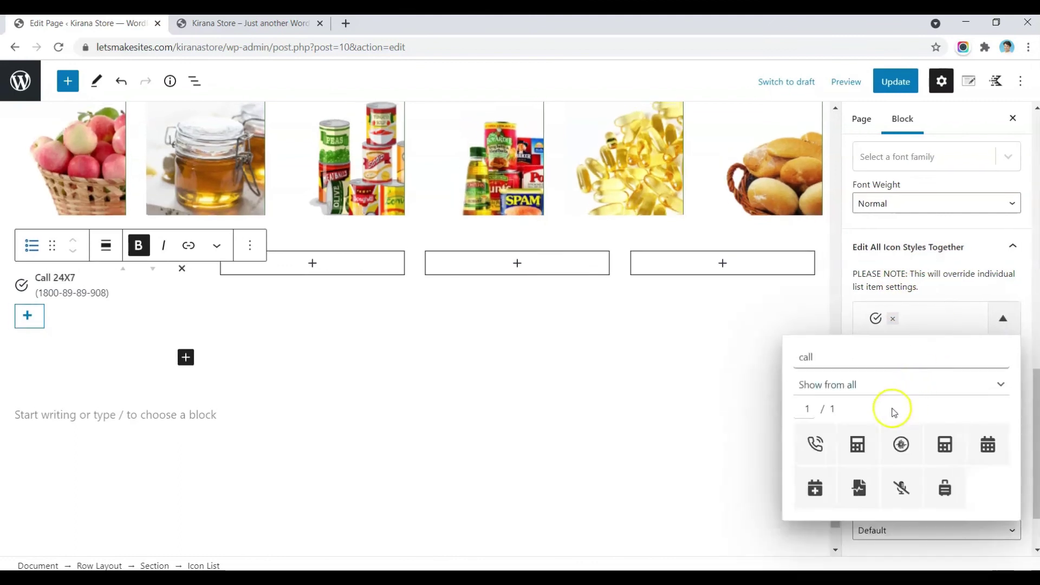
left_click(819, 442)
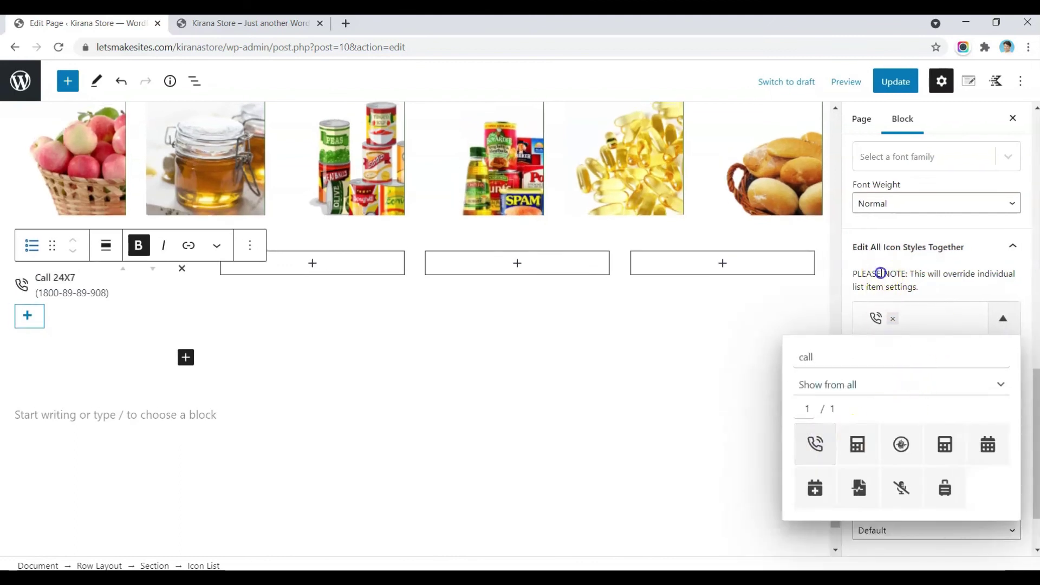
left_click(880, 273)
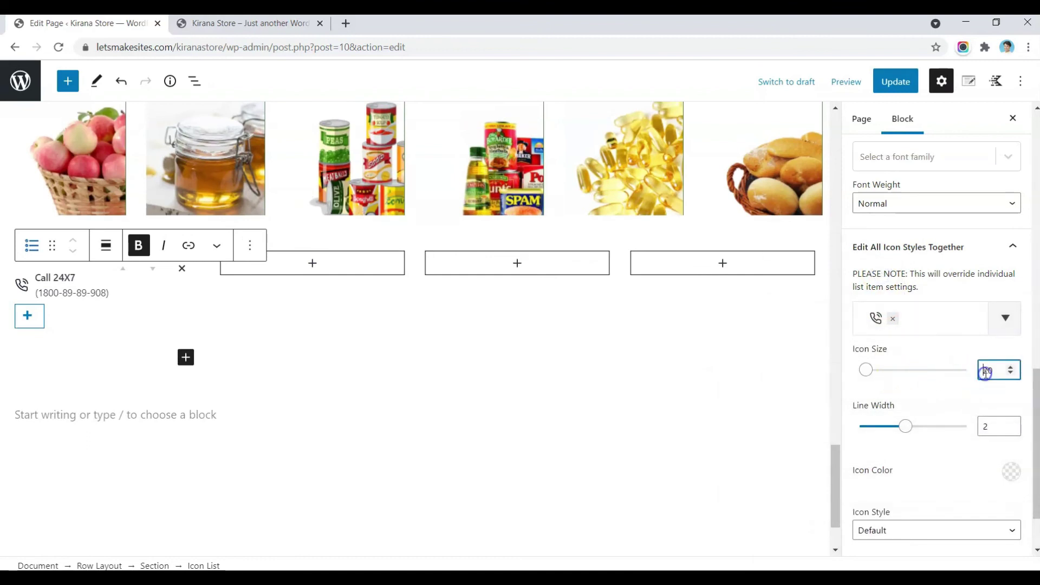
type("3")
left_click(985, 494)
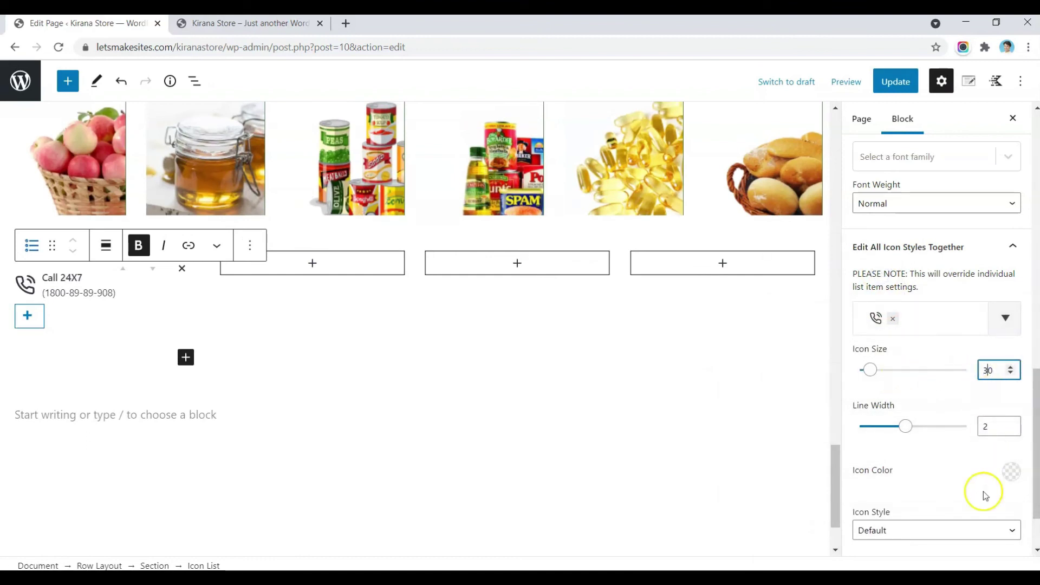
Step: Set the list icon colour to the dark green preset 437F39
left_click(1012, 472)
left_click(827, 435)
left_click(893, 475)
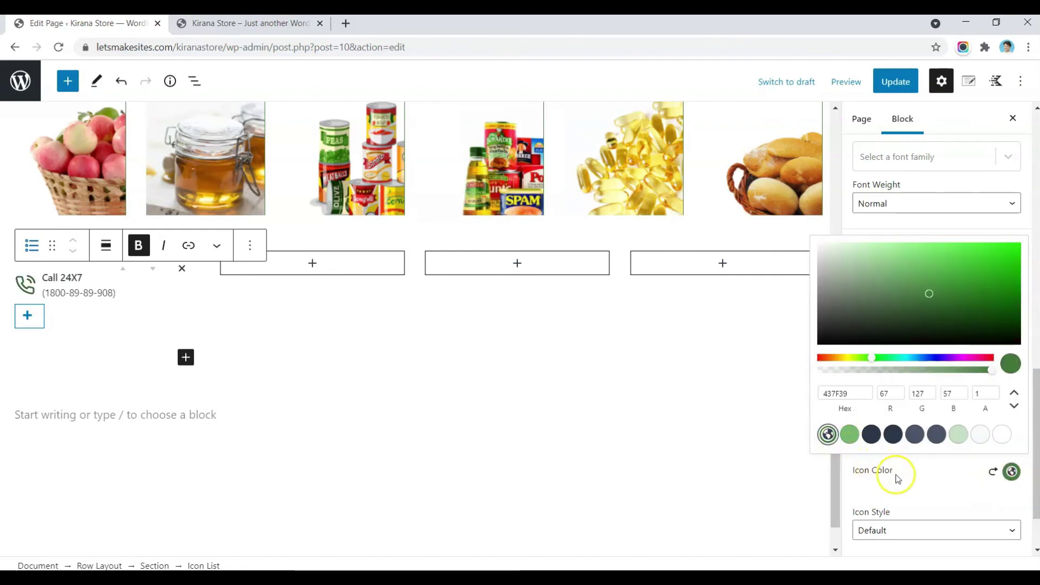
scroll(896, 476, "down", 8)
scroll(896, 479, "up", 1)
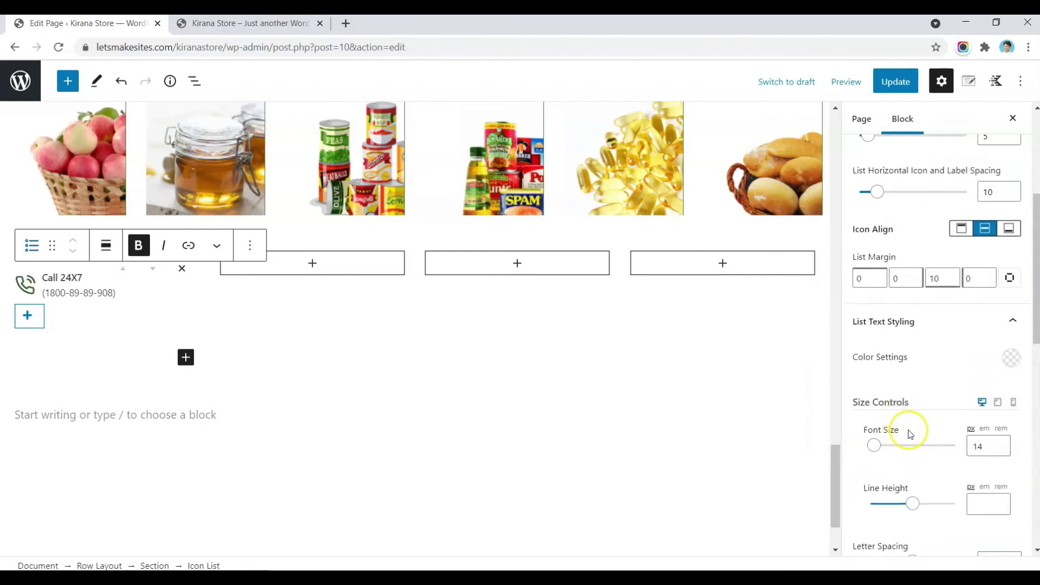
scroll(909, 433, "up", 1)
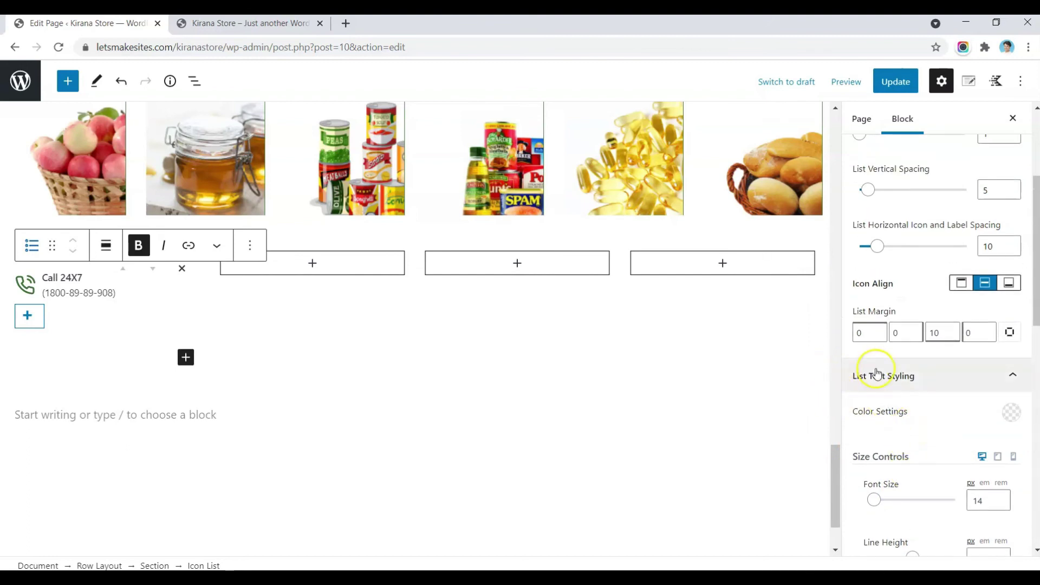
Step: Make the list text dark green 437F39, then copy the Call 24X7 icon list
left_click(1010, 413)
left_click(828, 375)
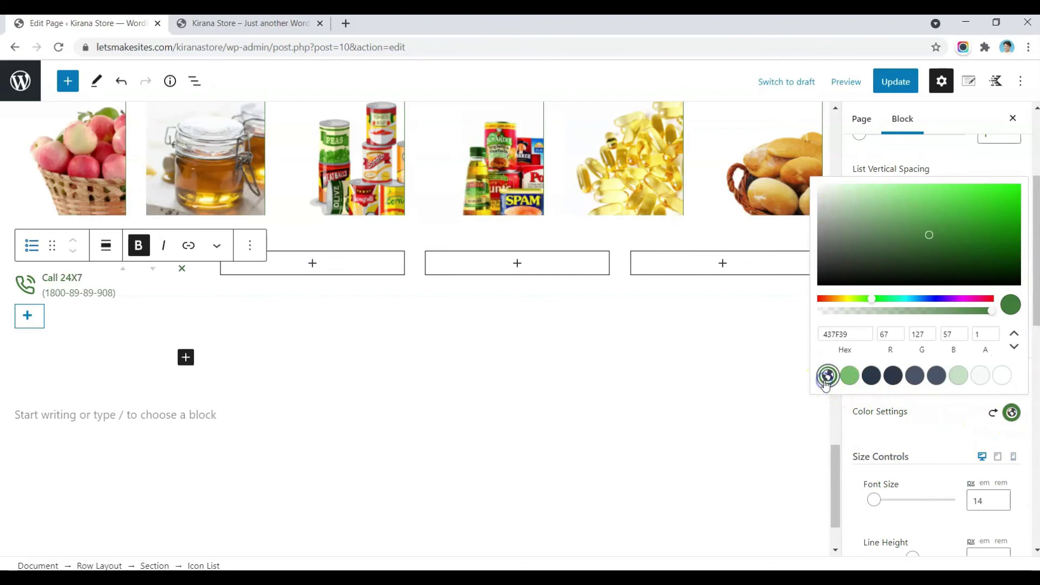
left_click(590, 346)
scroll(931, 401, "down", 10)
left_click(902, 345)
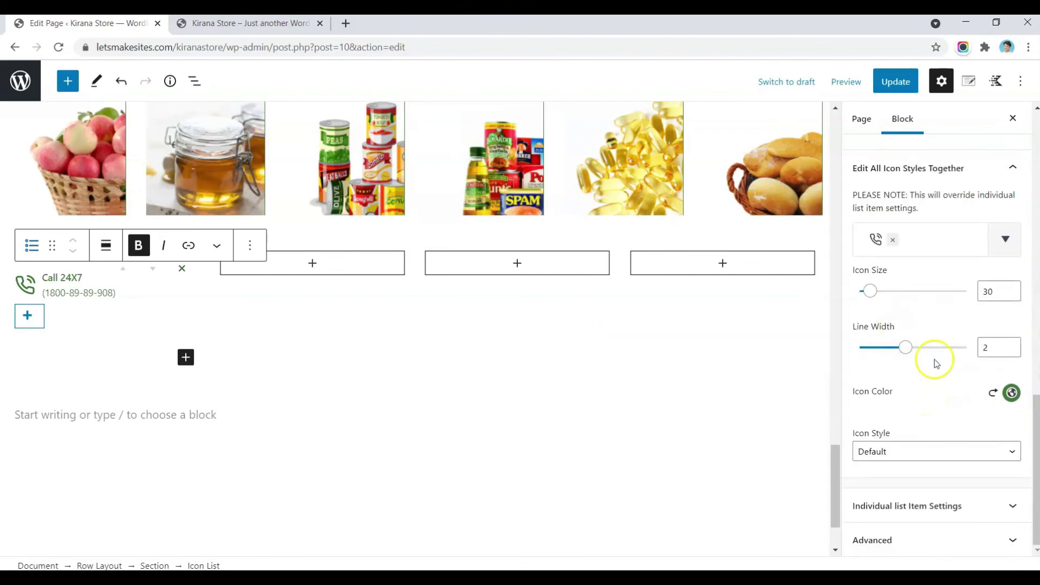
left_click(79, 291)
key("ctrl+c")
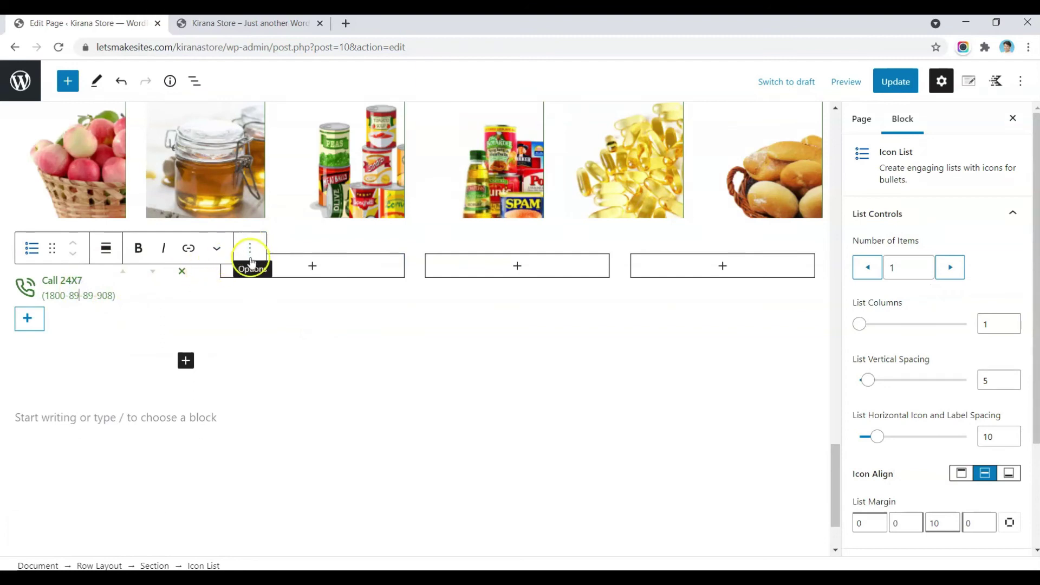
Step: Copy the green Call 24X7 icon list and paste it into a new paragraph in the second column
left_click(253, 249)
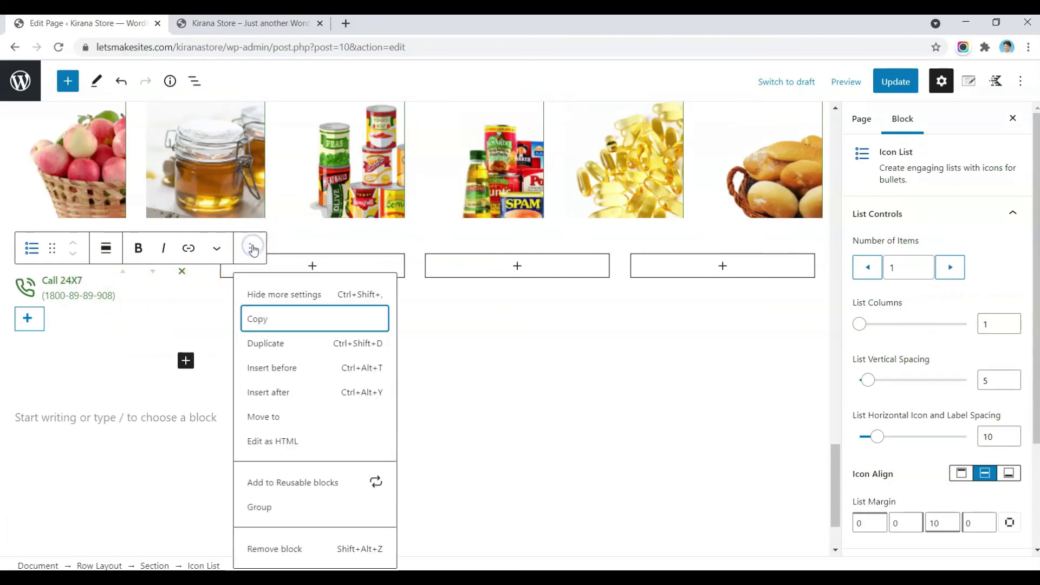
left_click(257, 320)
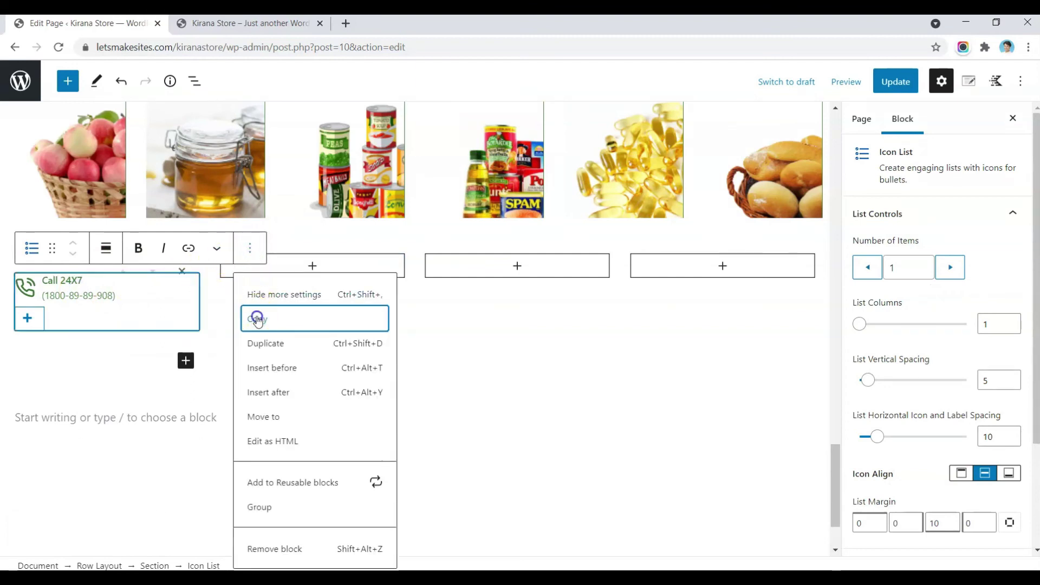
left_click(312, 266)
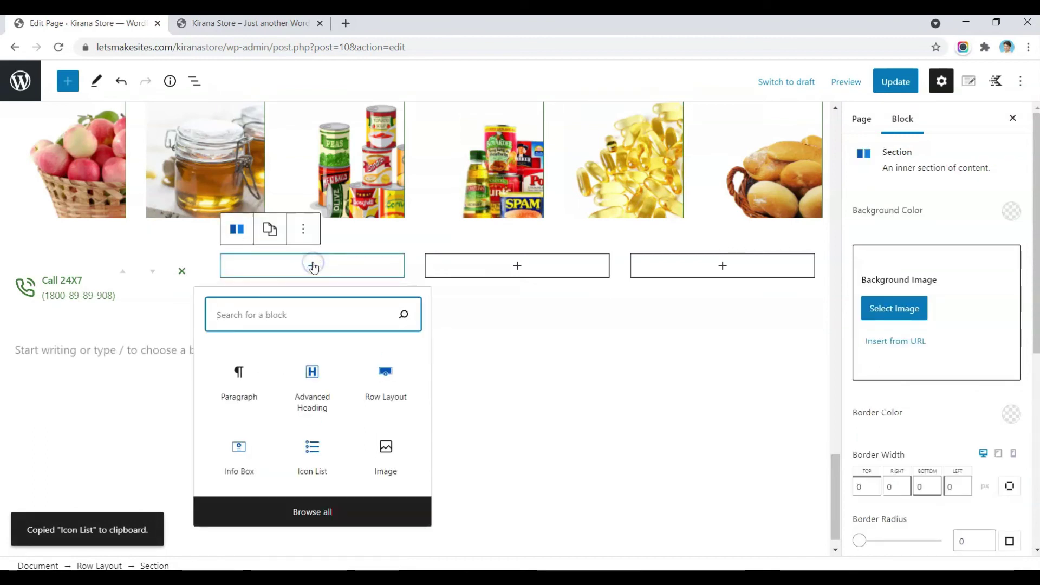
left_click(233, 373)
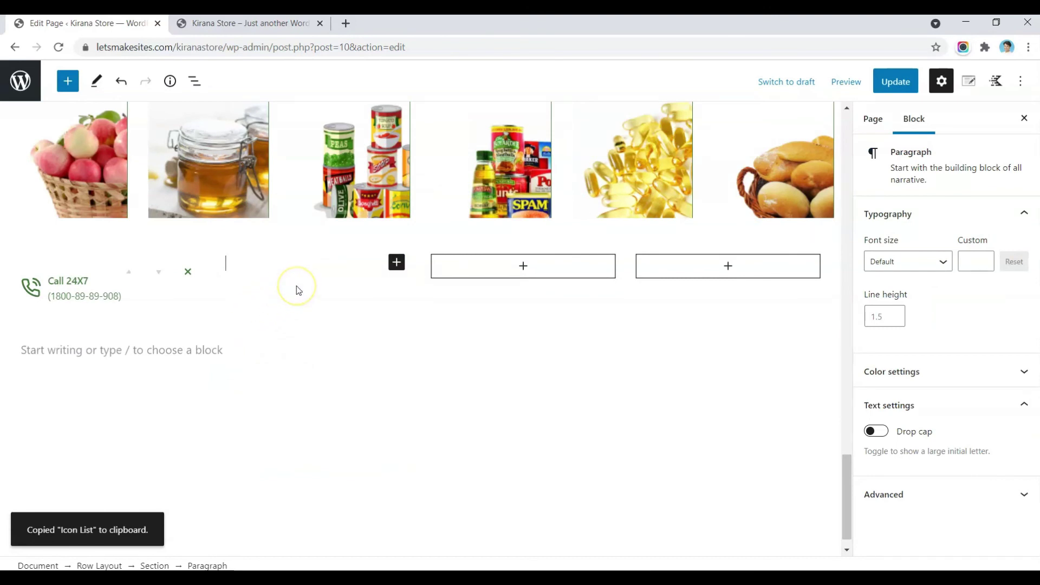
key("ctrl+v")
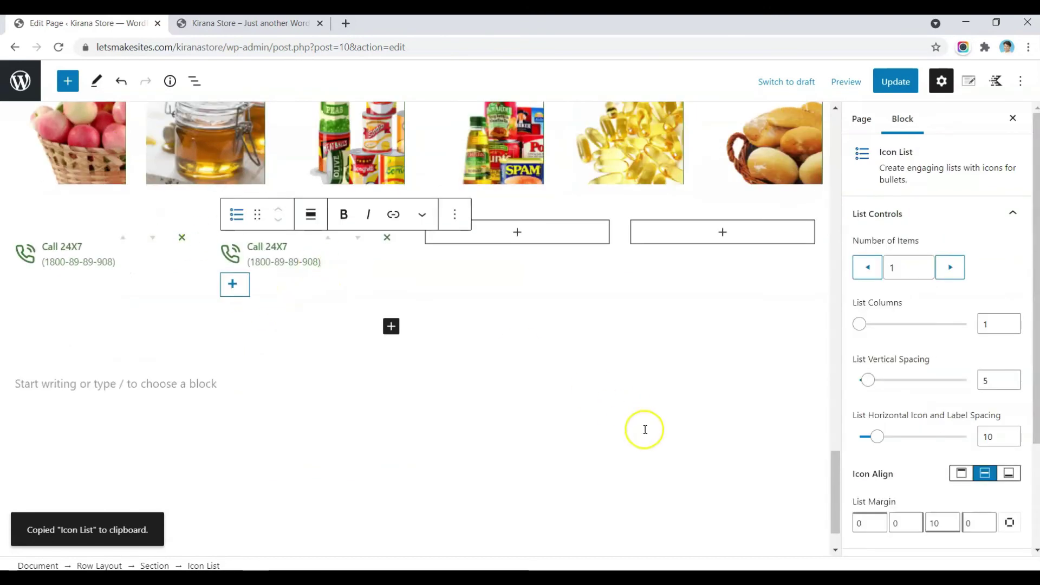
left_click(644, 429)
left_click(279, 268)
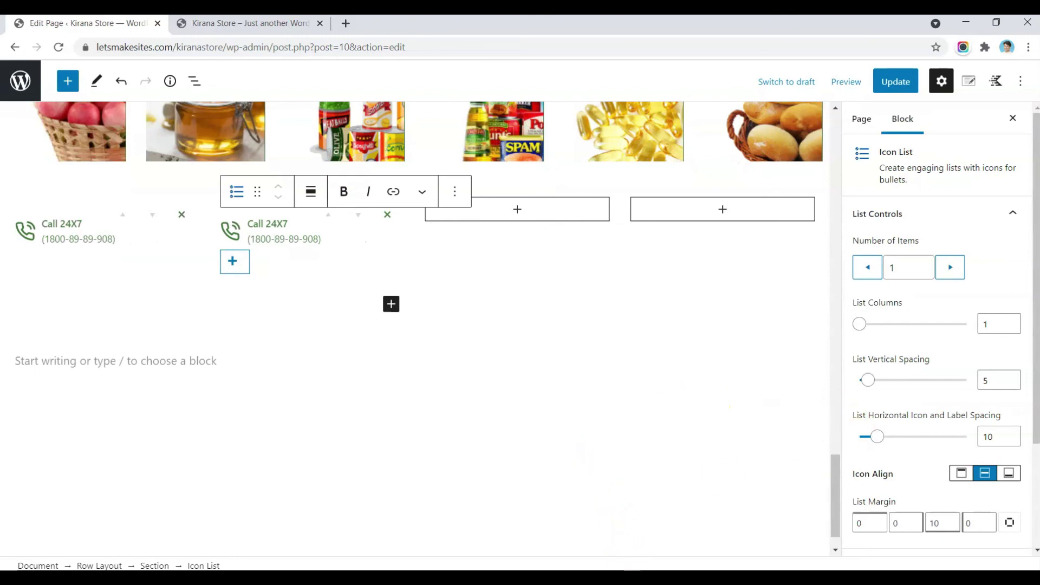
Step: Swap the pasted item's phone icon for an envelope icon found by searching 'email'
scroll(921, 325, "down", 6)
left_click(921, 320)
type("emai")
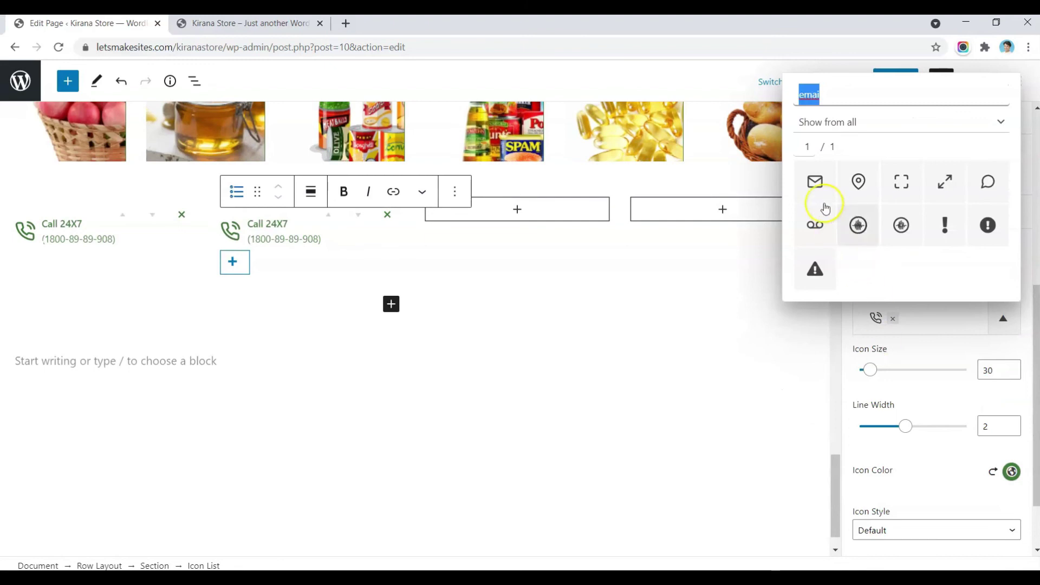
left_click(818, 186)
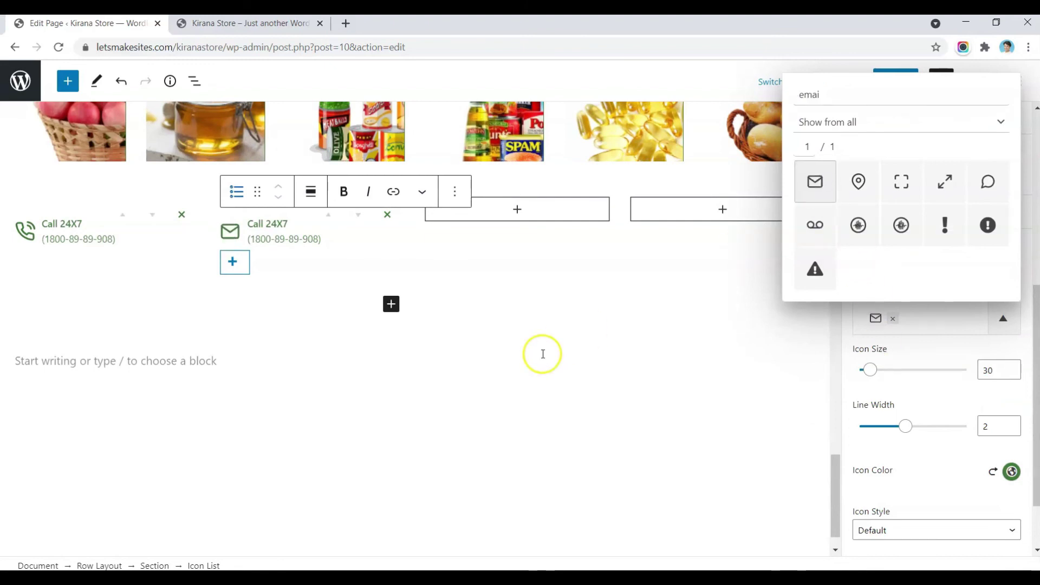
left_click(616, 378)
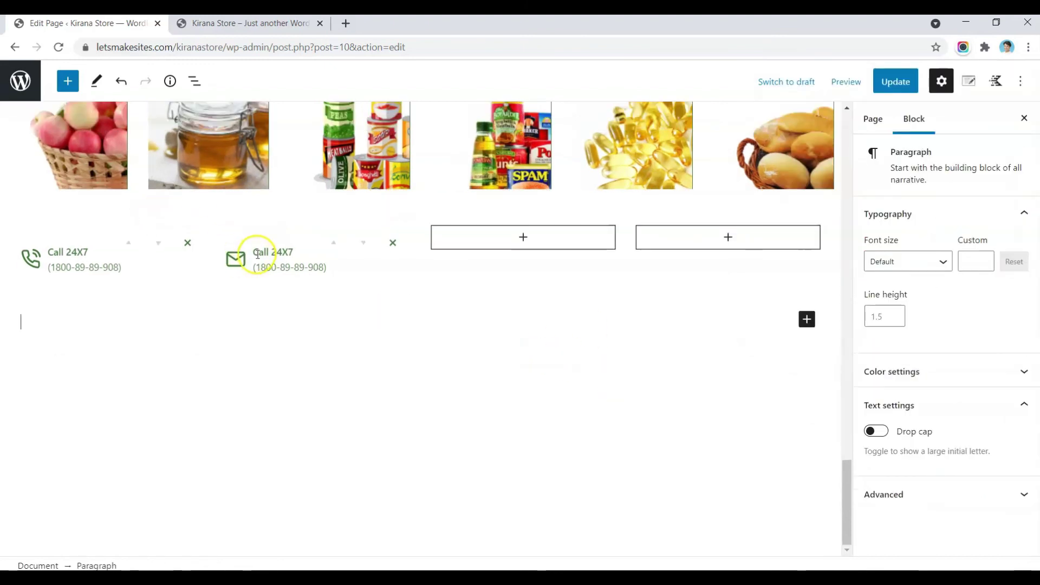
Step: Retitle the second item 'Email Us' and select the line below for the contact e-mail
left_click(257, 253)
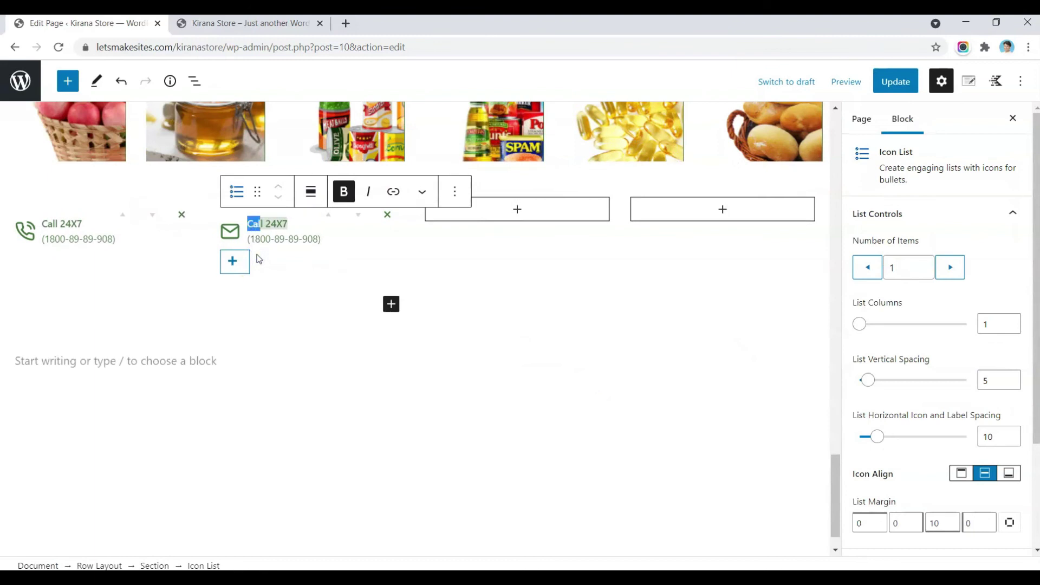
type("Email Us")
left_click_drag(254, 238, 319, 241)
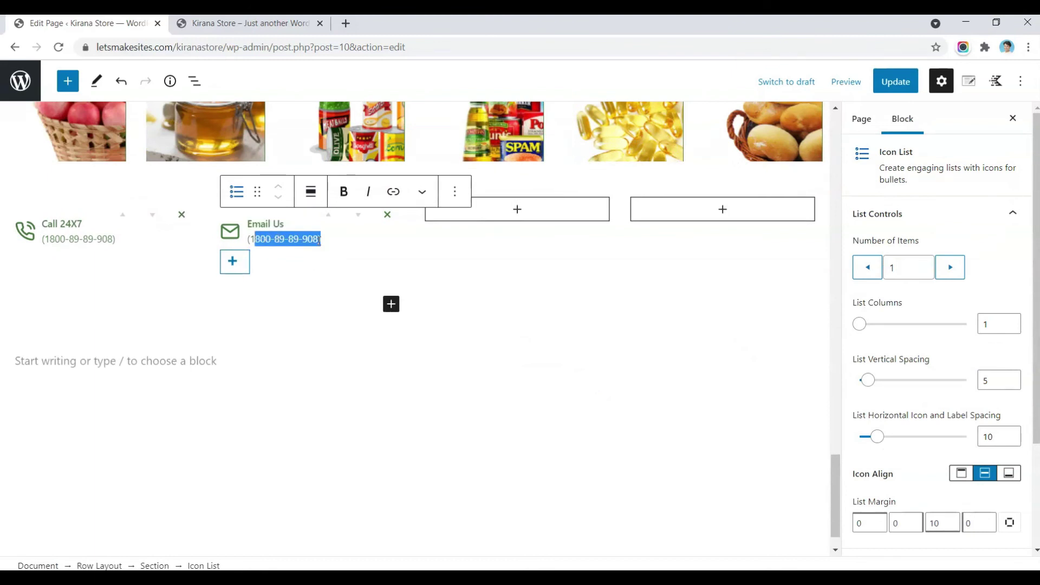
left_click(318, 240)
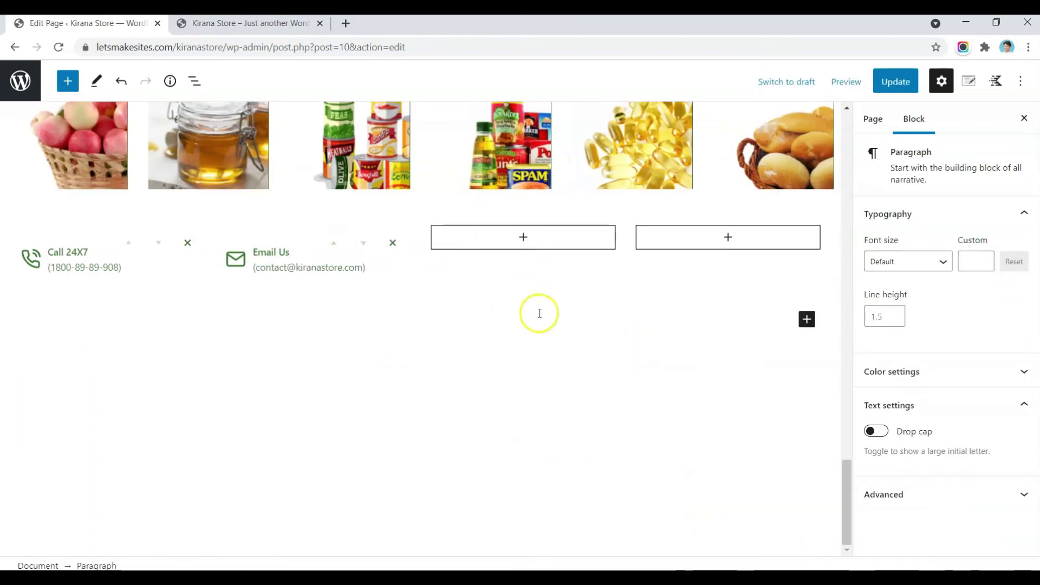
Step: Add an Advanced Heading in the third column at Paragraph level reading 'Follow Us'
left_click(518, 236)
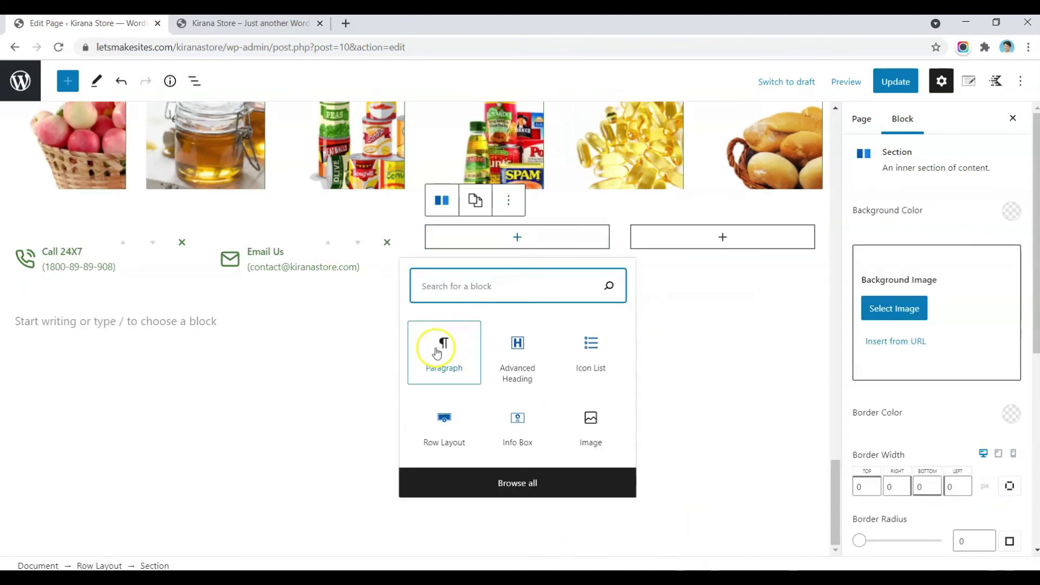
left_click(517, 357)
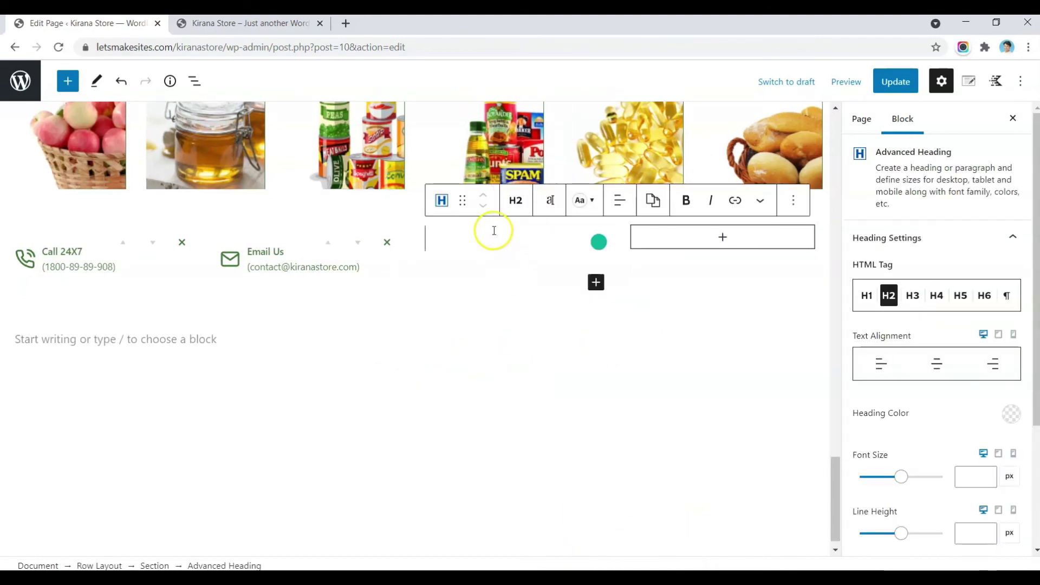
left_click(516, 200)
left_click(527, 420)
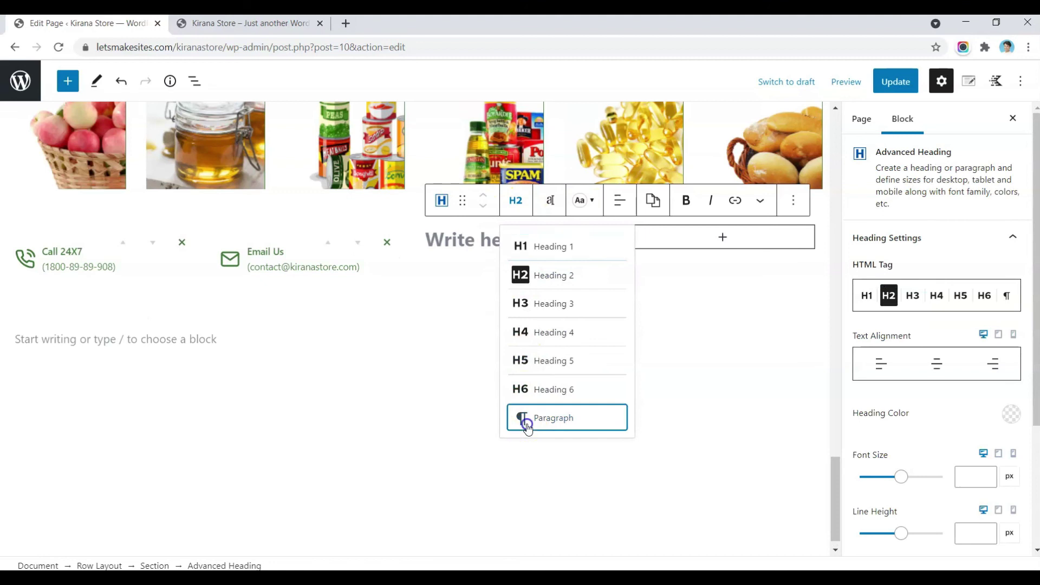
left_click(437, 234)
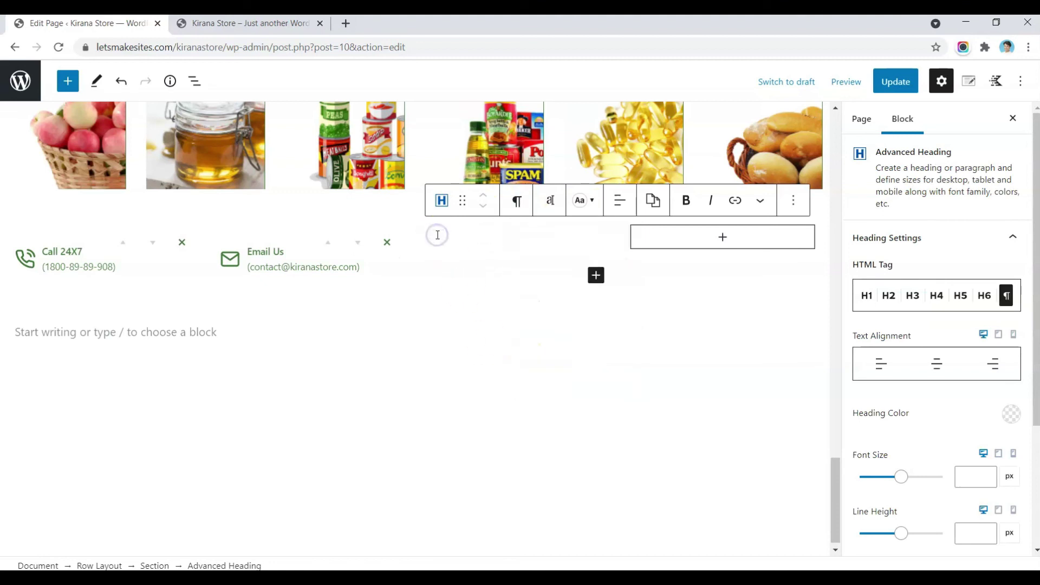
type("Follow U")
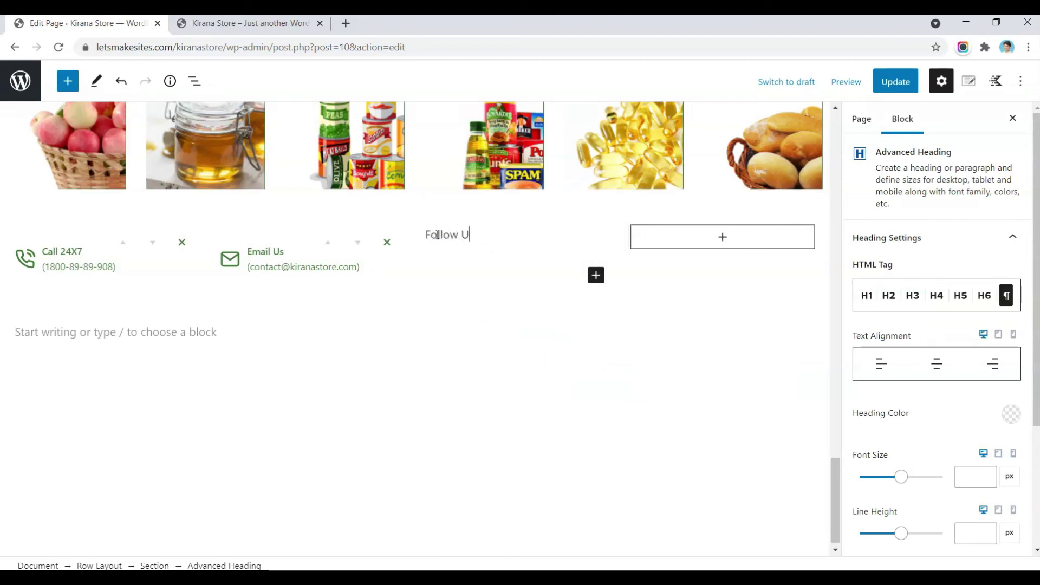
Step: Make 'Follow Us' bold, dark green 437F39, font size 14, and add an empty block after it
triple_click(427, 235)
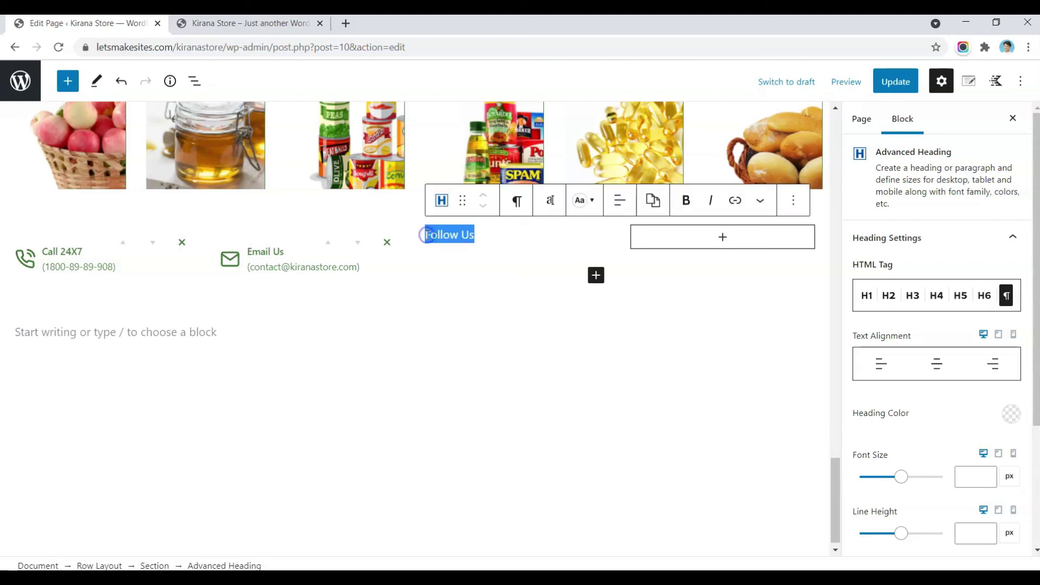
key("ctrl+b")
left_click(584, 201)
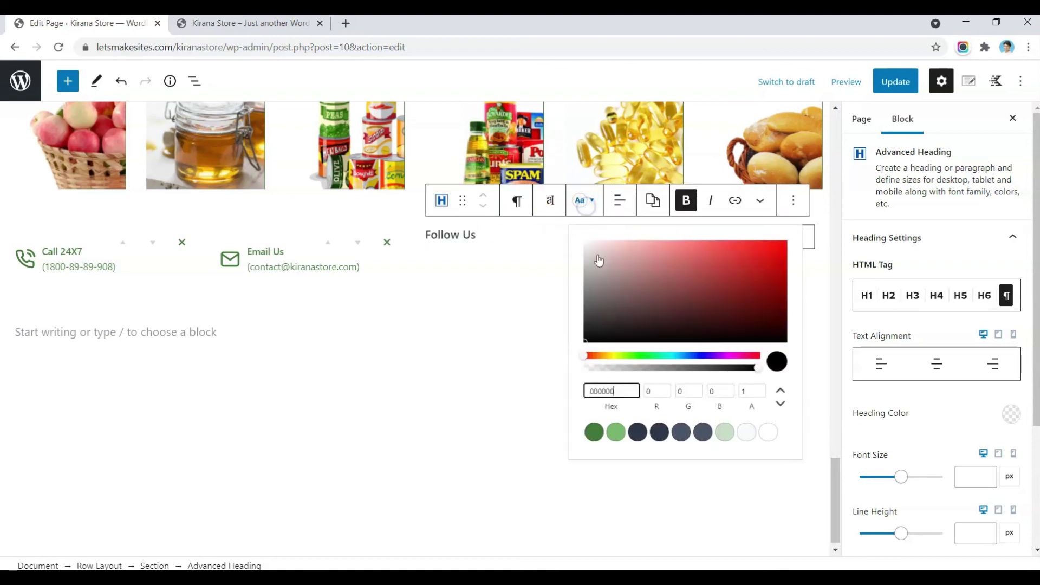
left_click(594, 432)
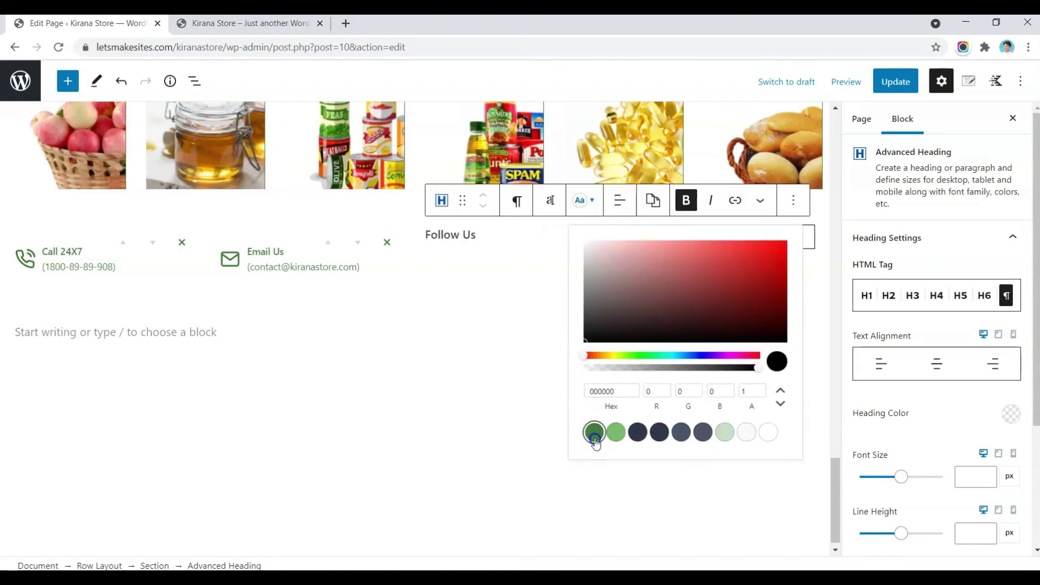
left_click(491, 249)
left_click(966, 478)
type("12")
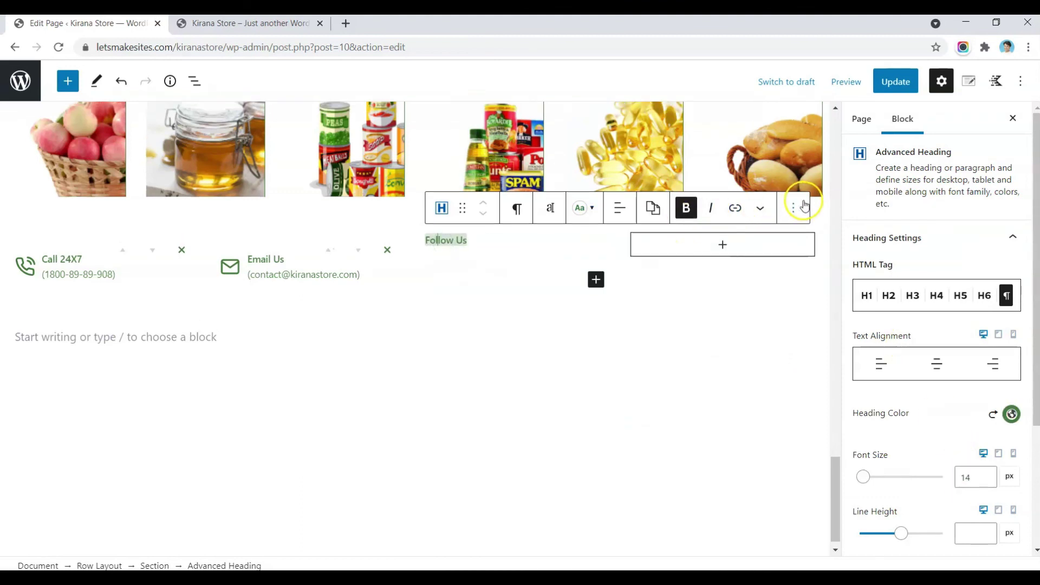
left_click(800, 208)
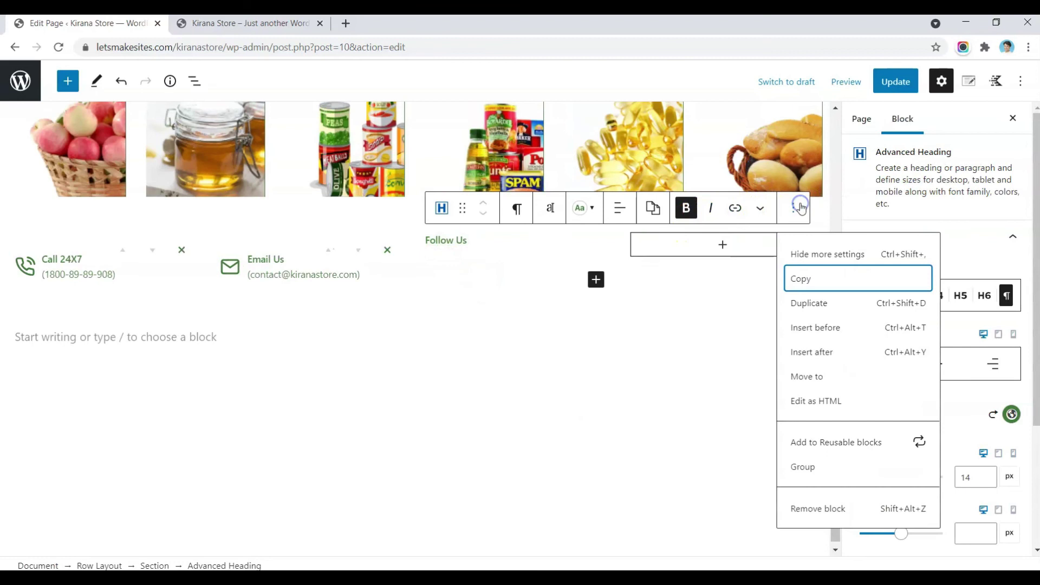
left_click(811, 352)
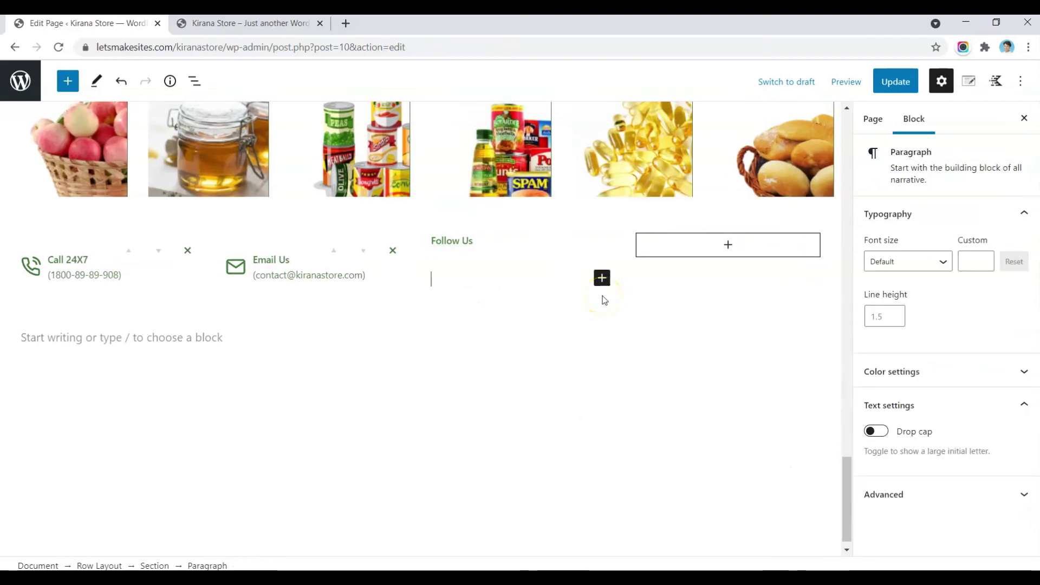
Step: Turn the empty paragraph into an Icon block showing the Facebook icon
type("/icon")
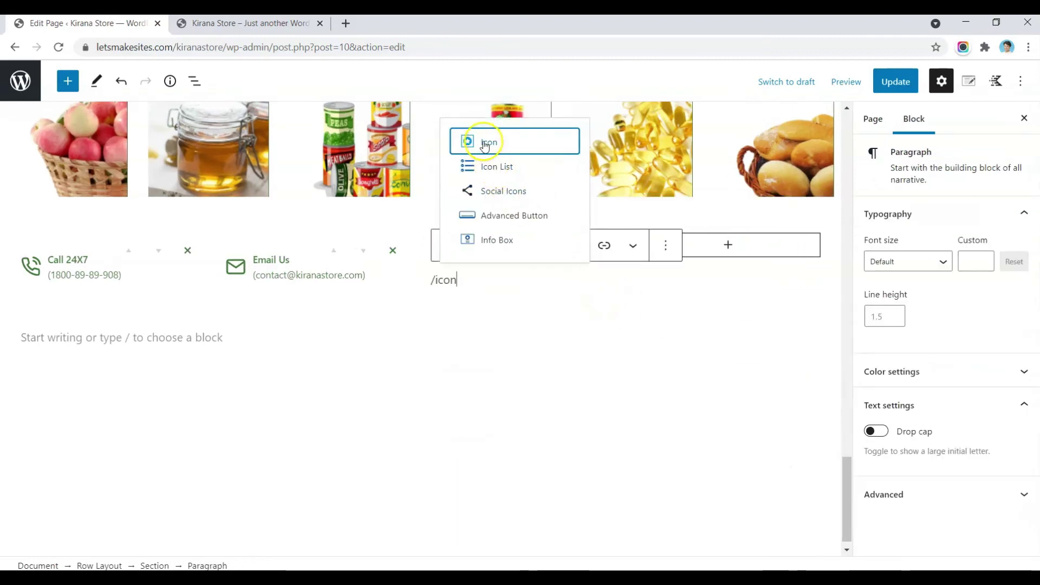
left_click(484, 144)
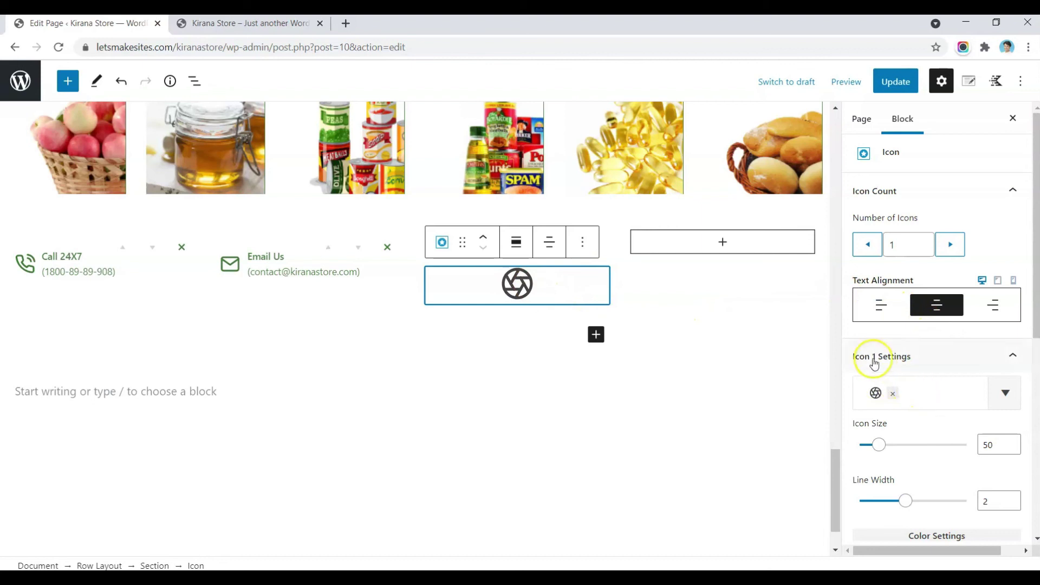
left_click(935, 387)
type("face")
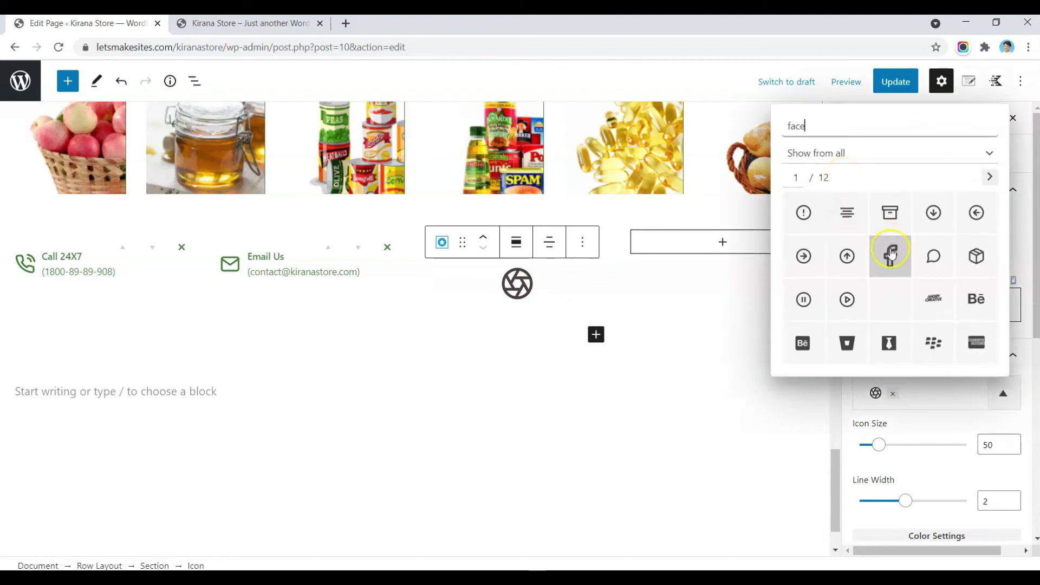
left_click(890, 254)
left_click(903, 422)
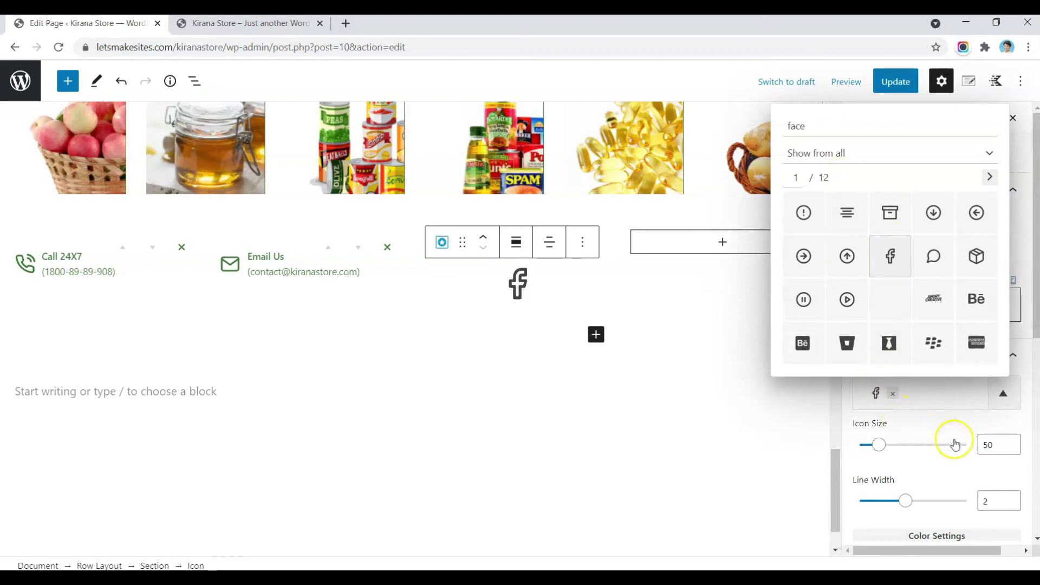
Step: Set the Facebook icon size to 29 and its colour to the green swatch
double_click(994, 444)
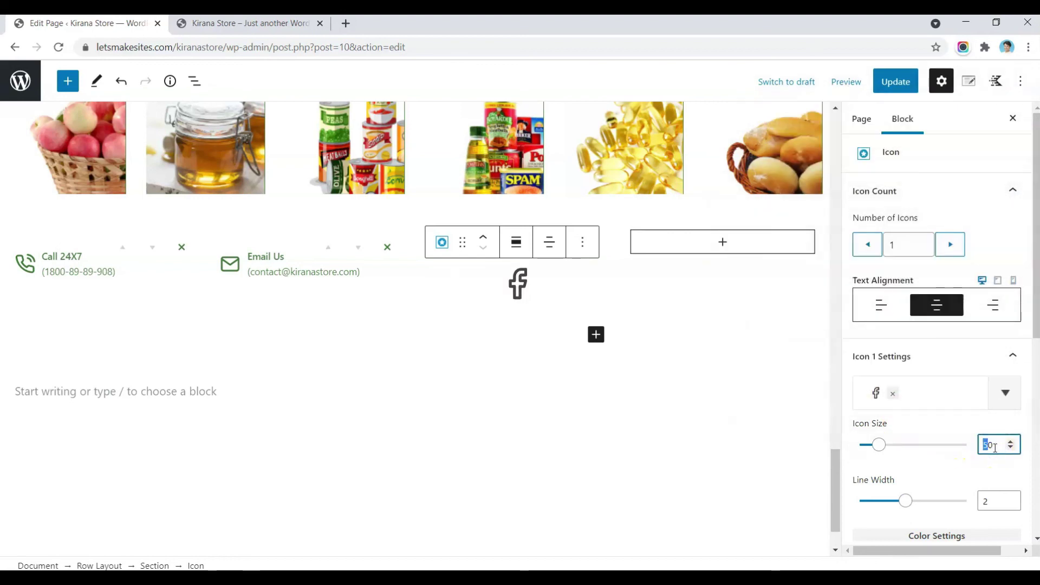
type("3")
scroll(994, 447, "down", 4)
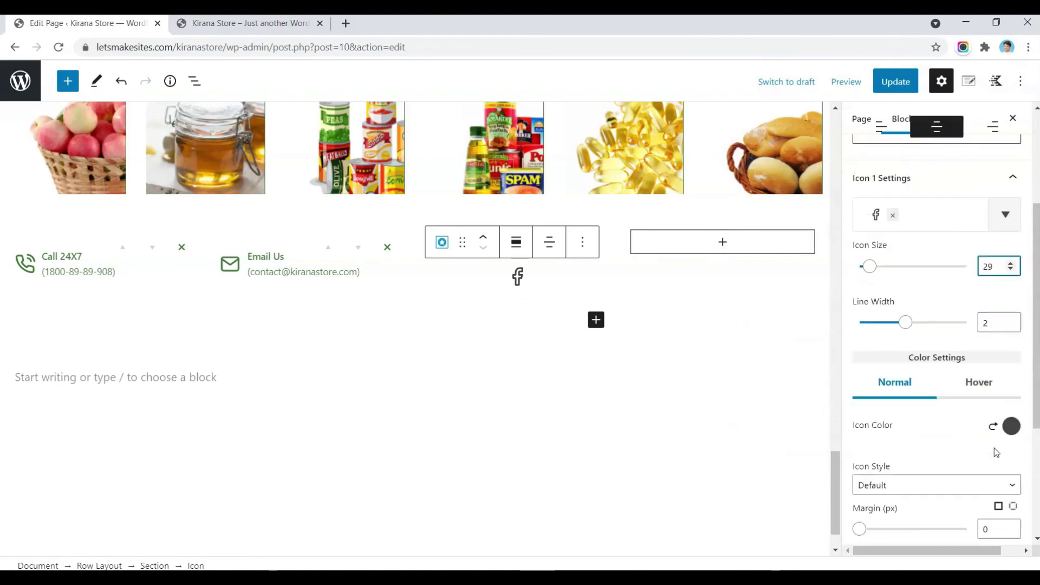
left_click(1010, 410)
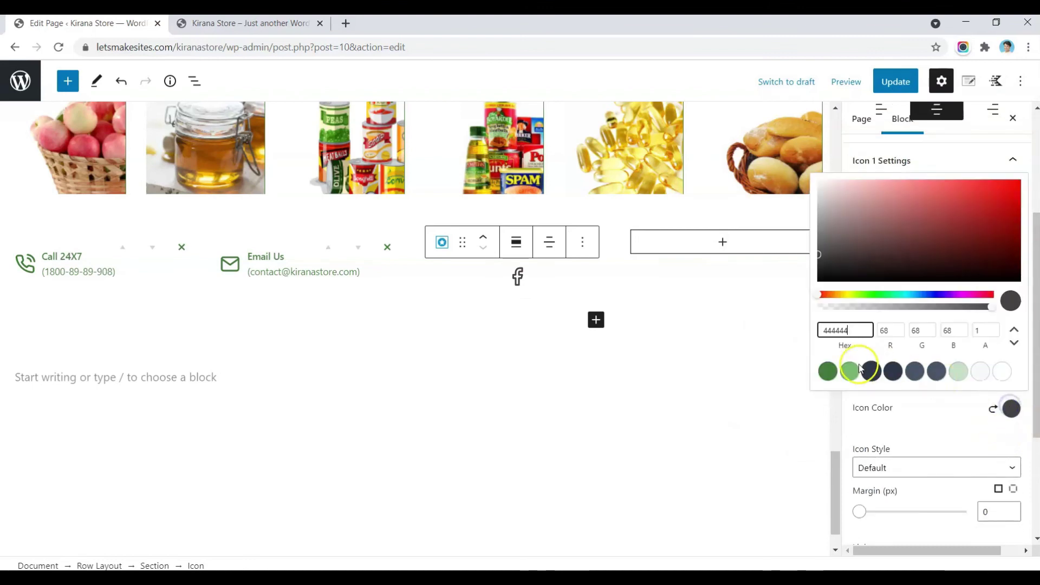
left_click(835, 373)
left_click(909, 415)
Step: Give the icon per-side margins of 5 px on the right and left
scroll(998, 319, "down", 4)
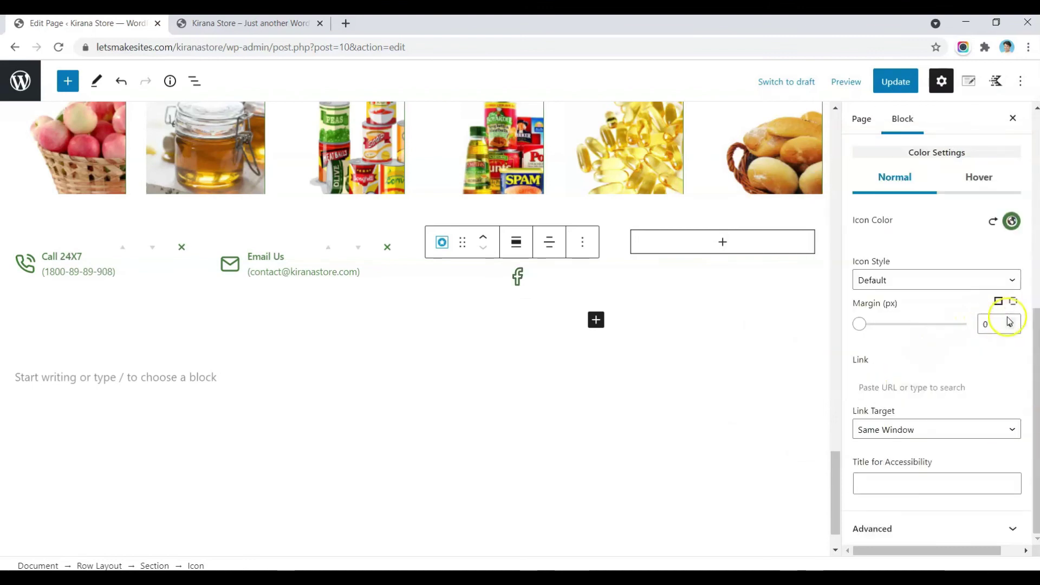
left_click(1014, 303)
left_click(989, 328)
left_click(991, 373)
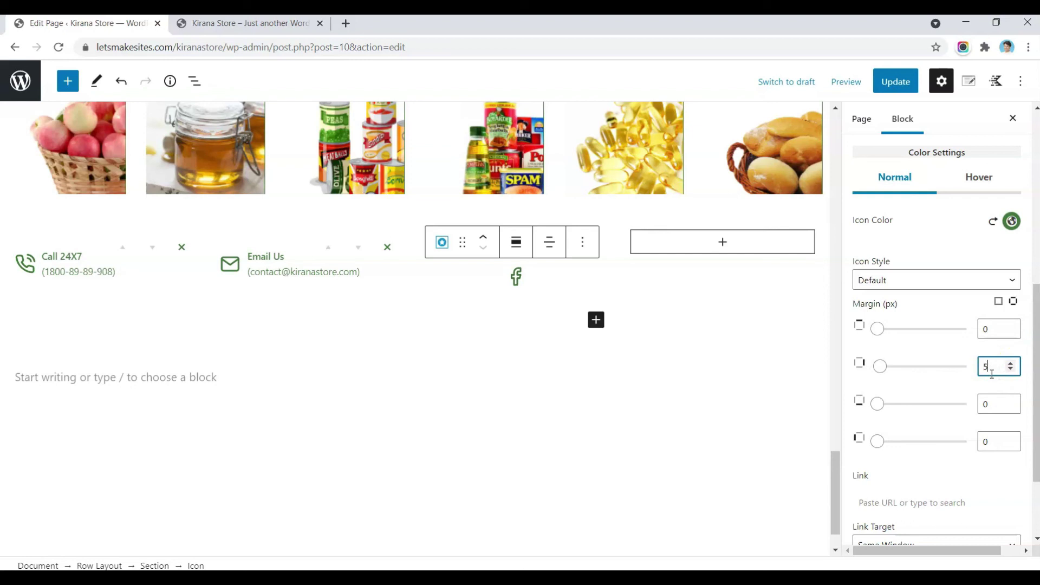
type("5")
key("Tab")
key("Tab")
key("Tab")
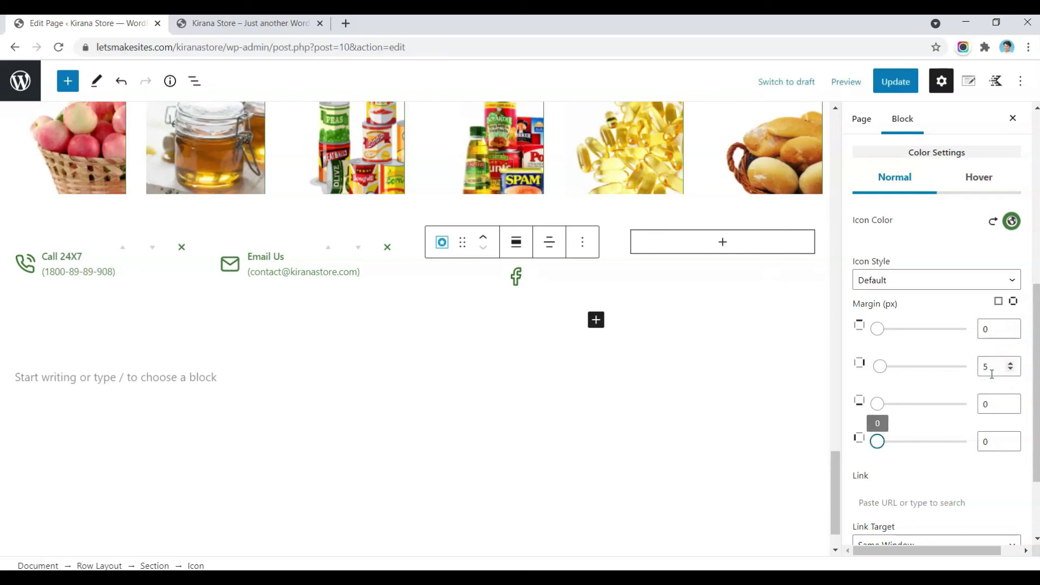
left_click(993, 439)
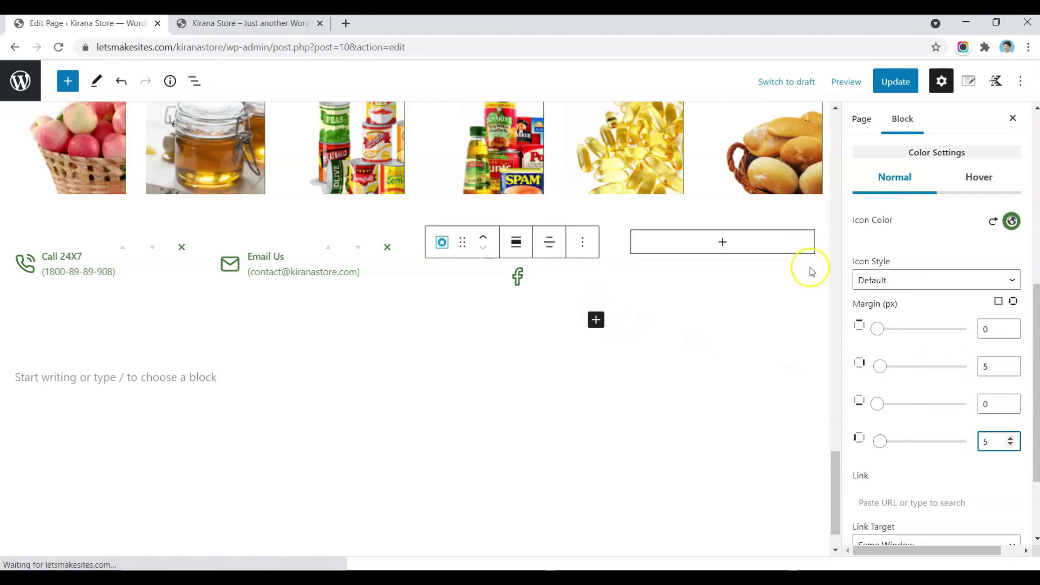
scroll(940, 237, "up", 7)
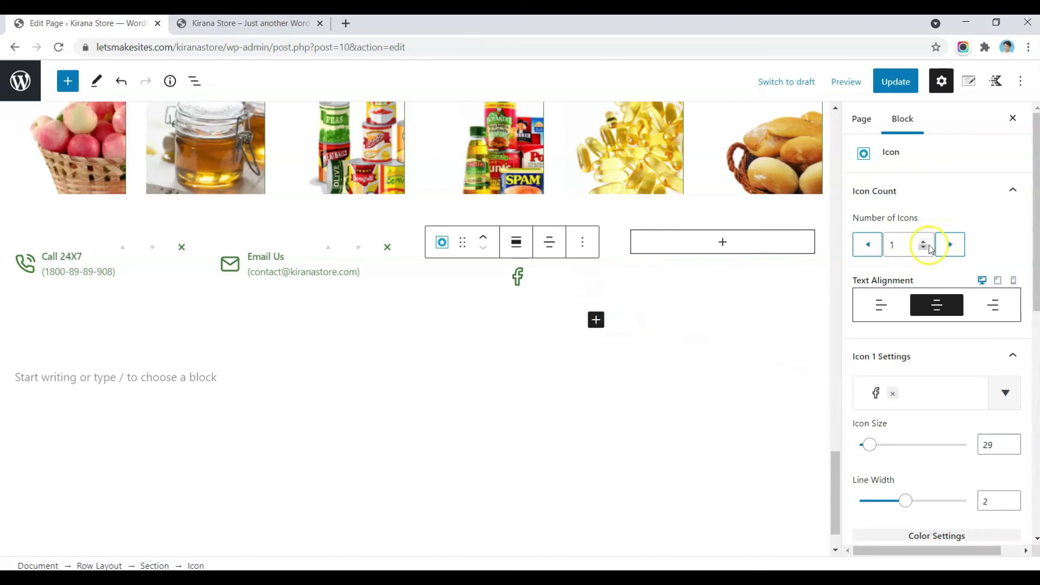
Step: Raise the icon count to 3 and make Icon 2 the Instagram icon
left_click(944, 245)
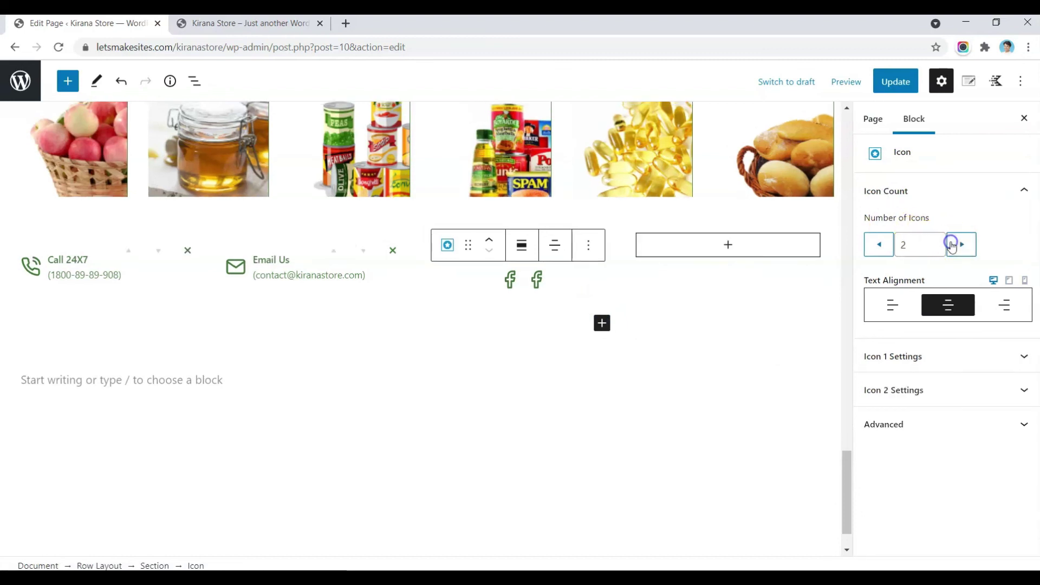
left_click(951, 246)
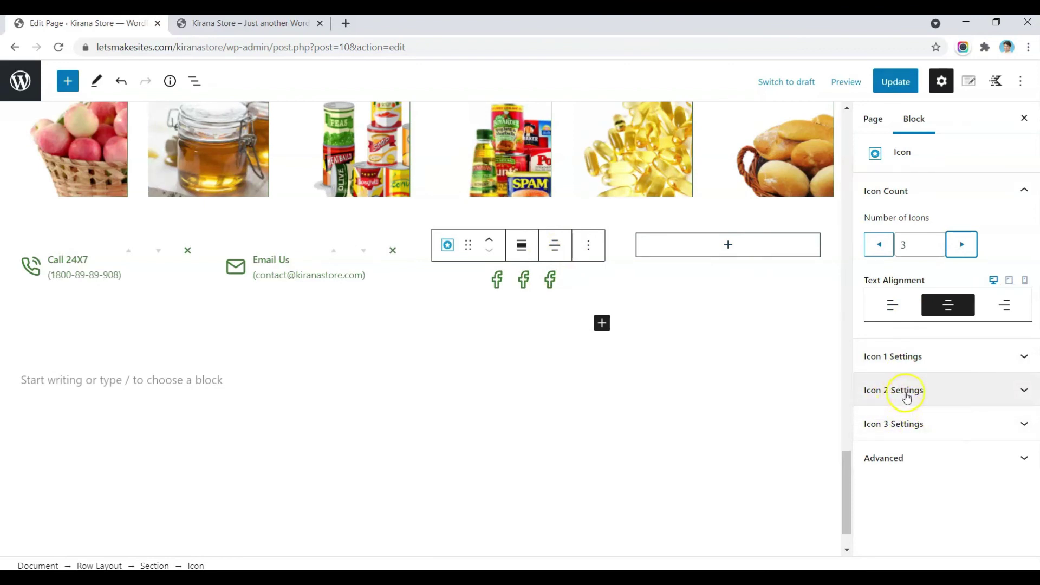
left_click(906, 393)
scroll(906, 392, "down", 5)
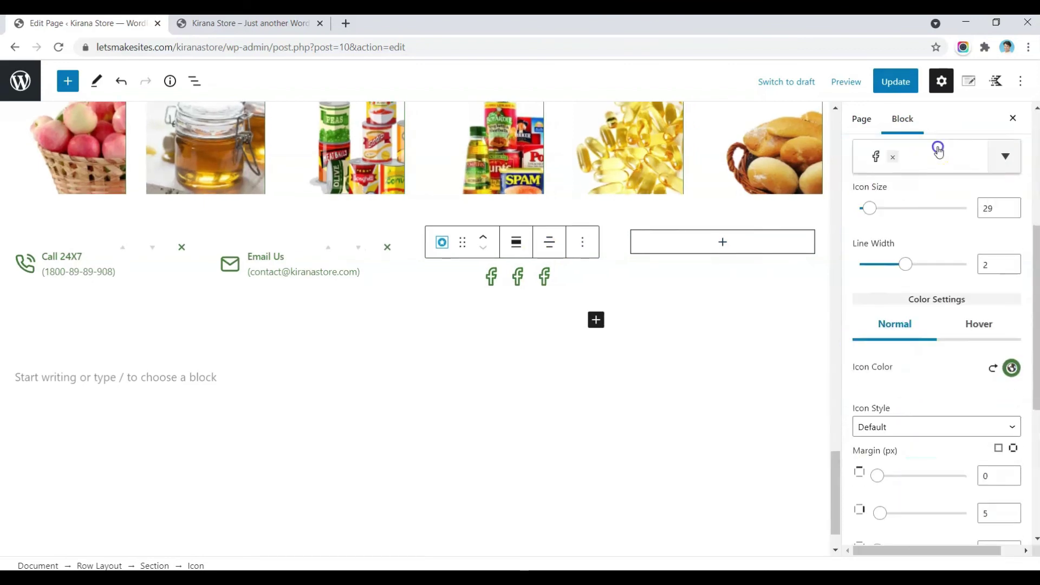
left_click(937, 149)
type("ins")
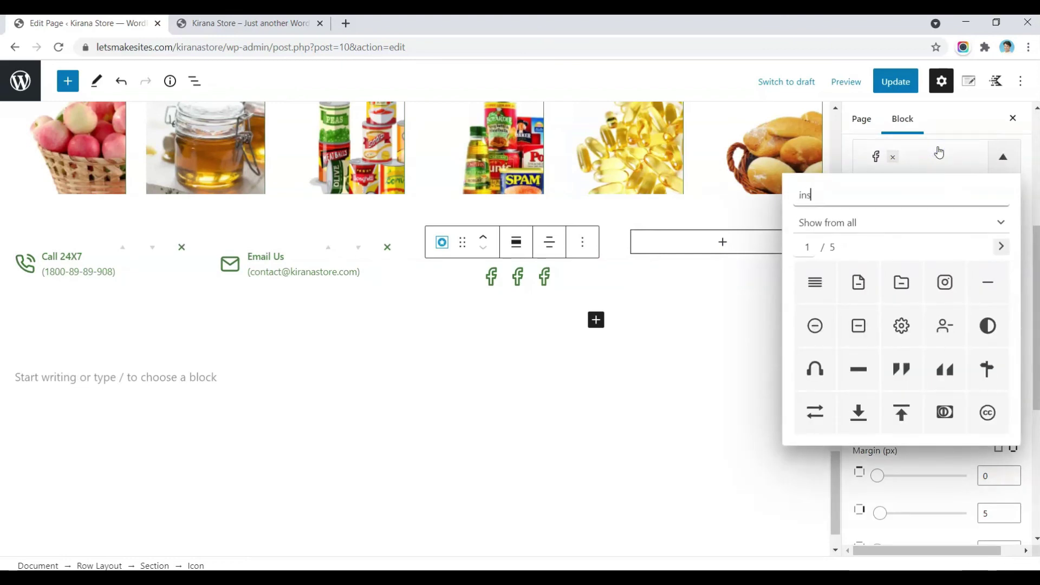
type("ta")
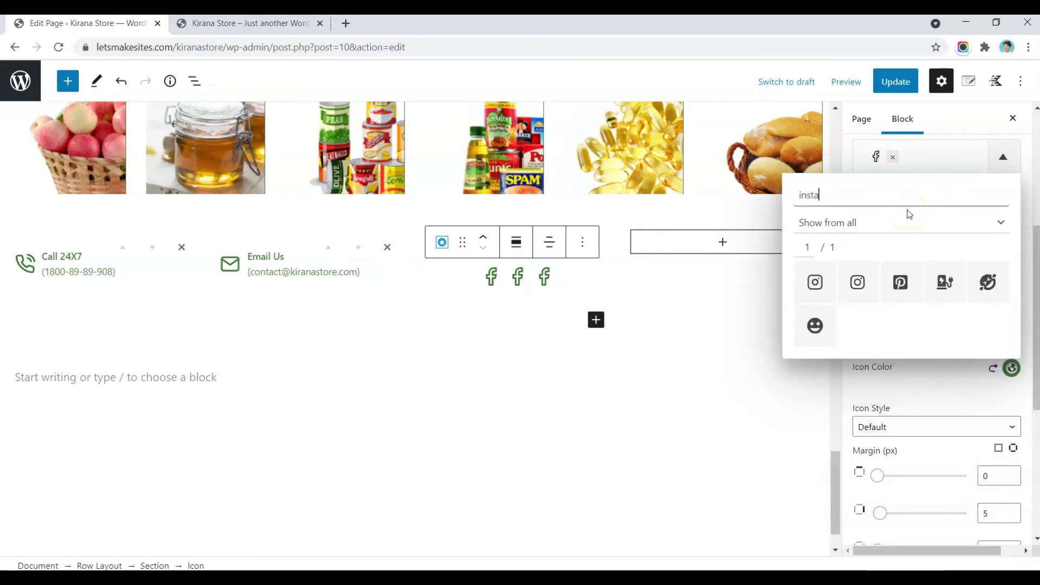
left_click(814, 282)
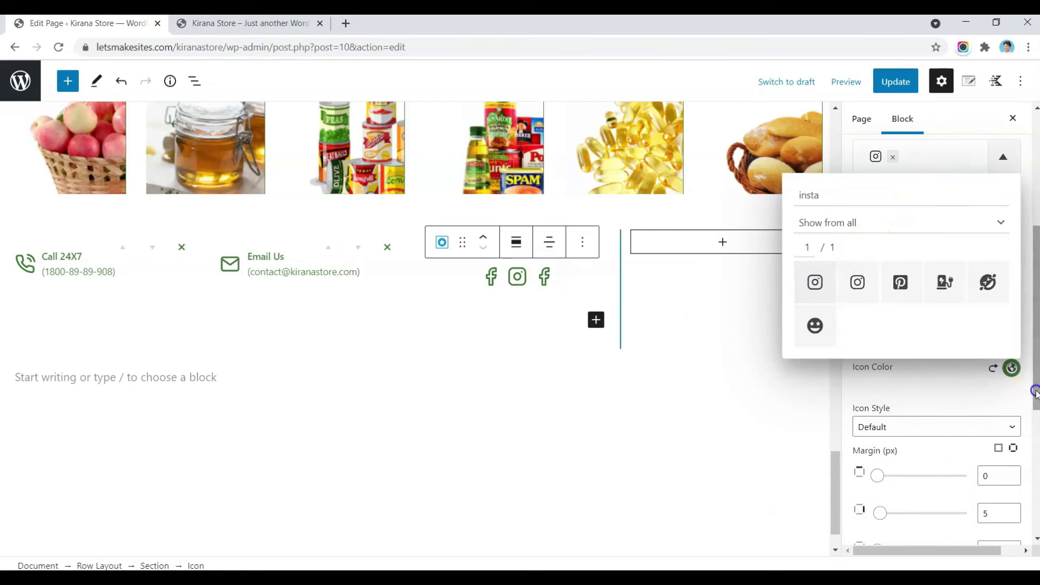
left_click(953, 404)
Step: Link the Instagram icon to instagram.com, opening in a new window
scroll(889, 237, "down", 5)
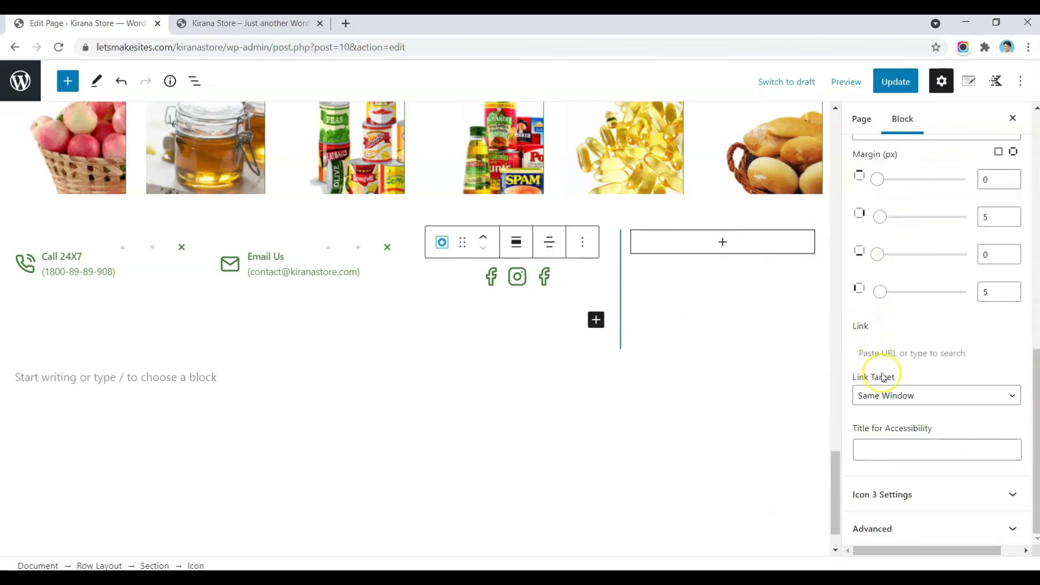
left_click(884, 395)
left_click(884, 436)
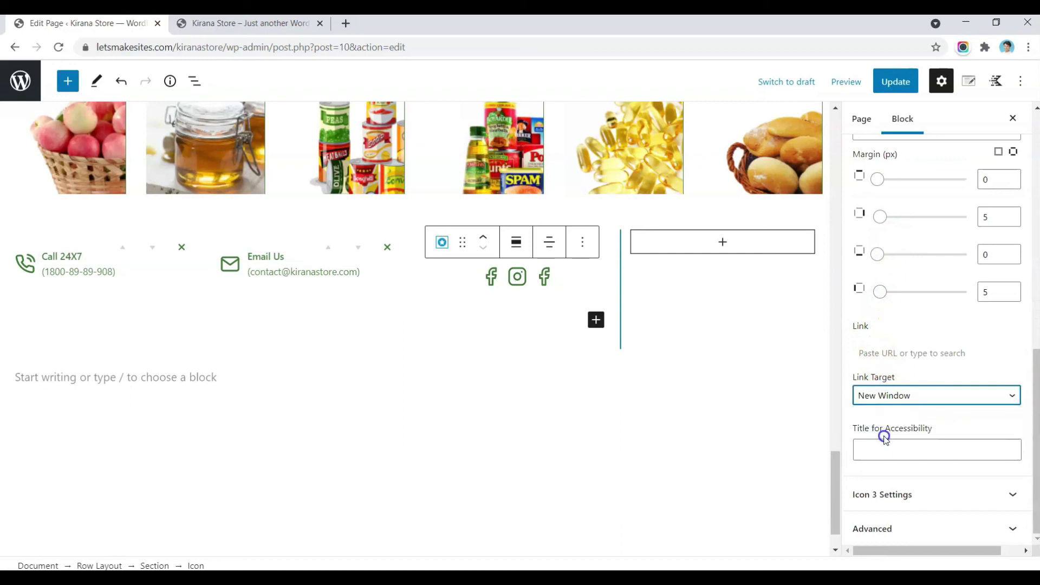
left_click(884, 441)
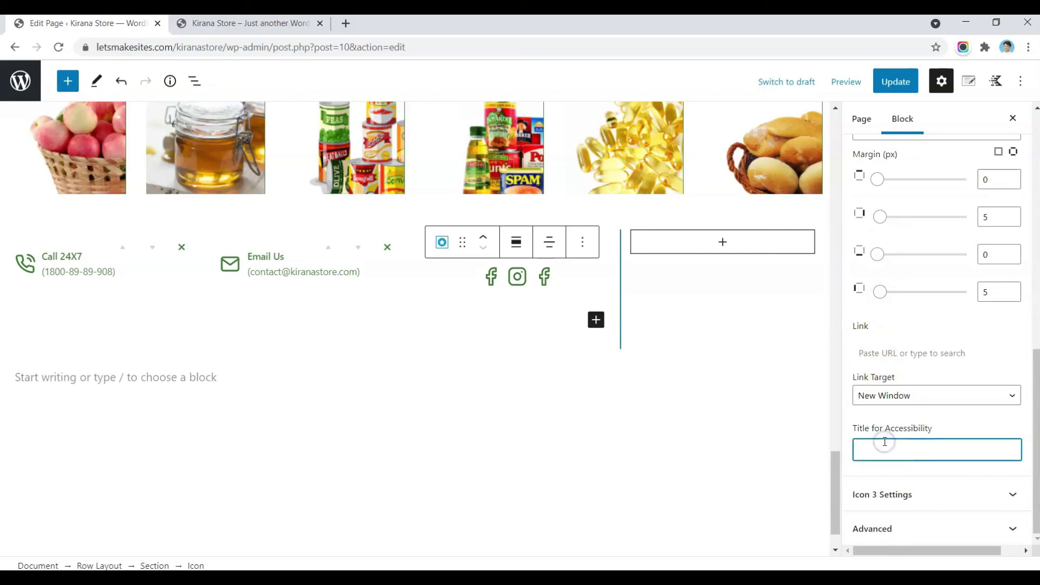
left_click(908, 354)
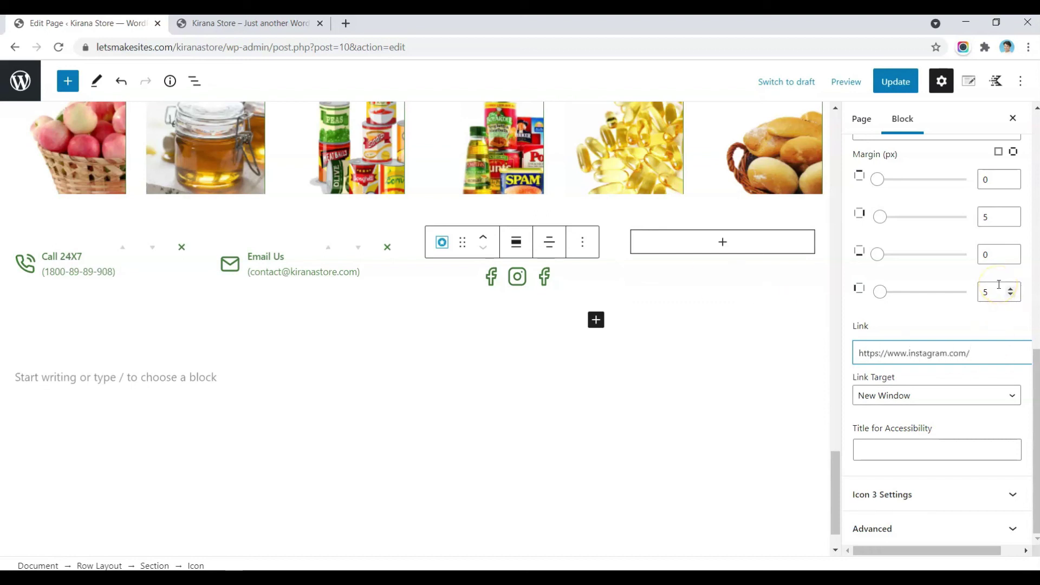
Step: Set Icon 3 to the Pinterest icon
left_click(878, 495)
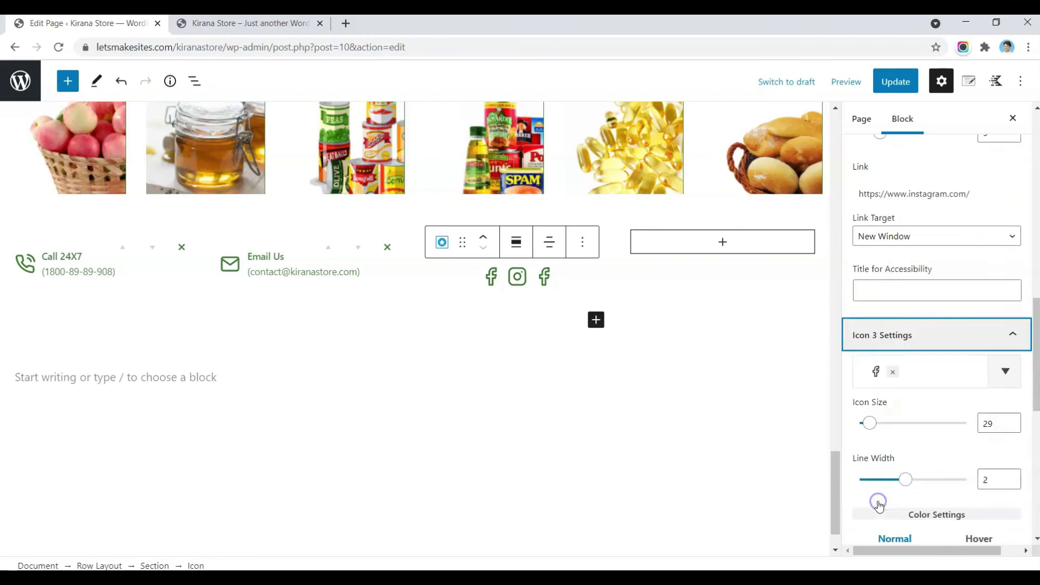
scroll(878, 503, "down", 4)
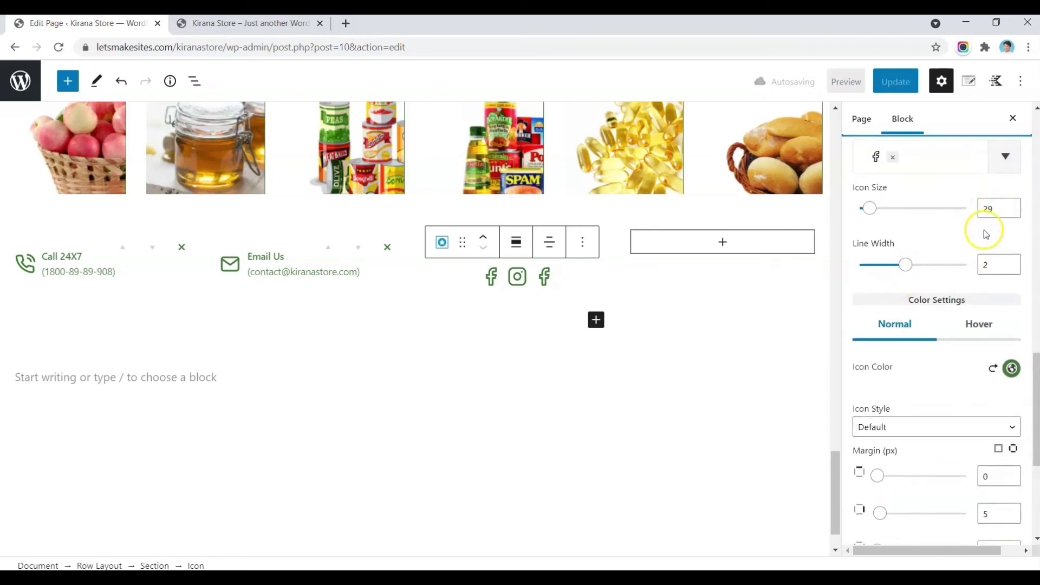
scroll(921, 421, "down", 4)
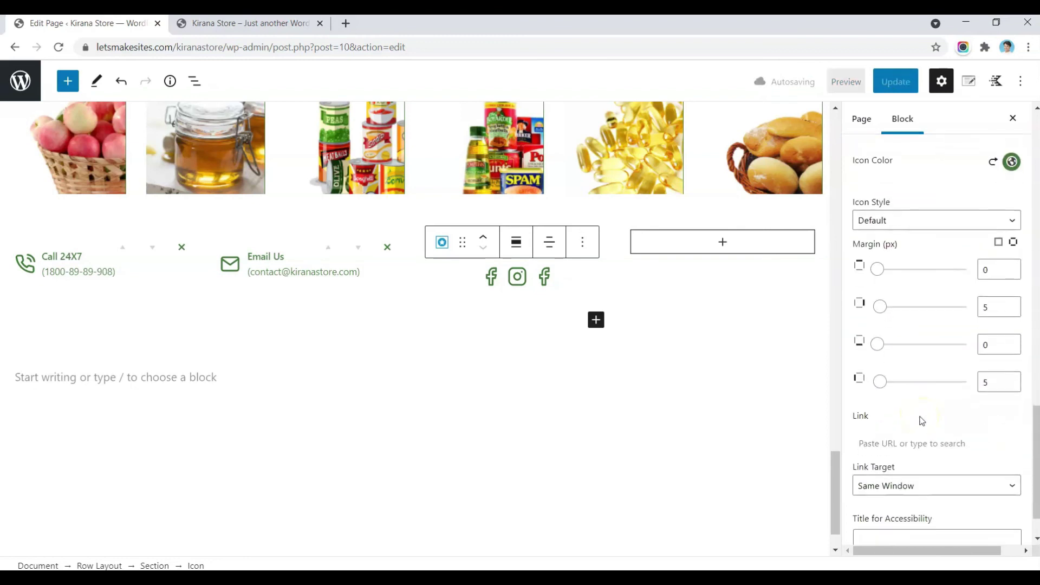
scroll(923, 420, "down", 1)
left_click(885, 388)
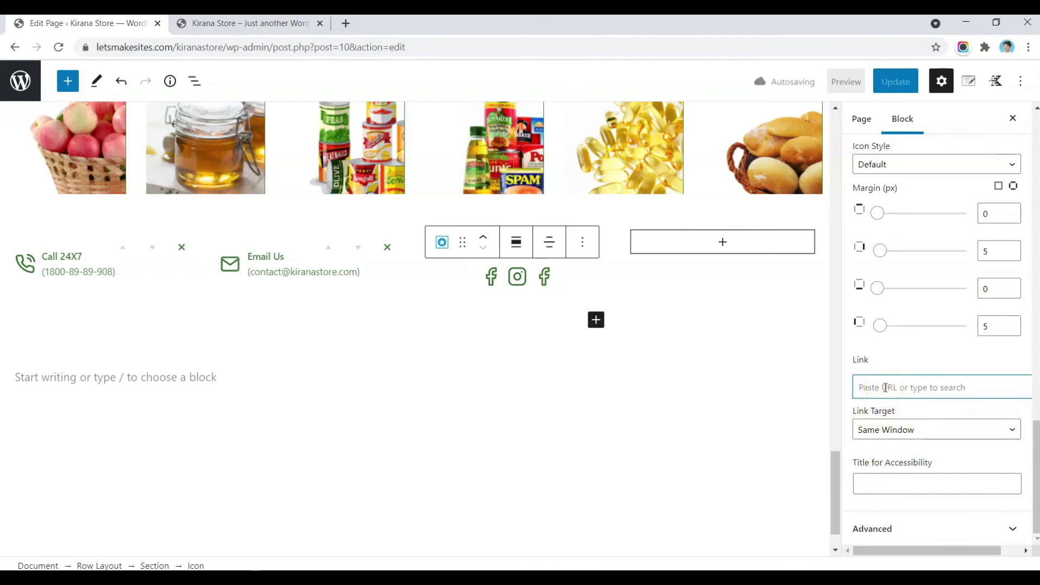
scroll(885, 387, "up", 5)
scroll(885, 392, "up", 3)
left_click(932, 306)
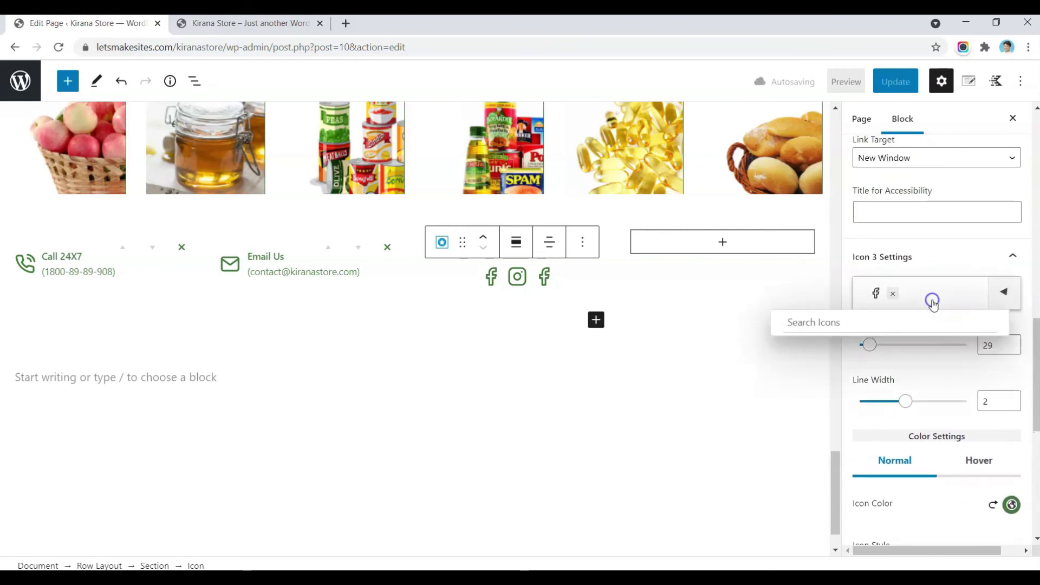
type("pint")
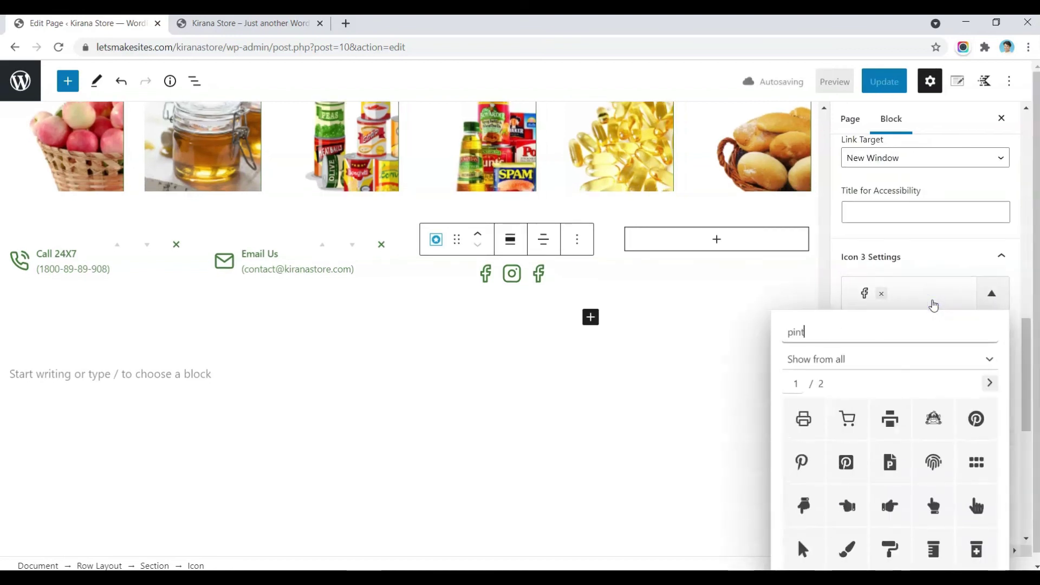
left_click(802, 462)
left_click(743, 356)
Step: Align the Facebook, Instagram and Pinterest icon row to the left
left_click(900, 83)
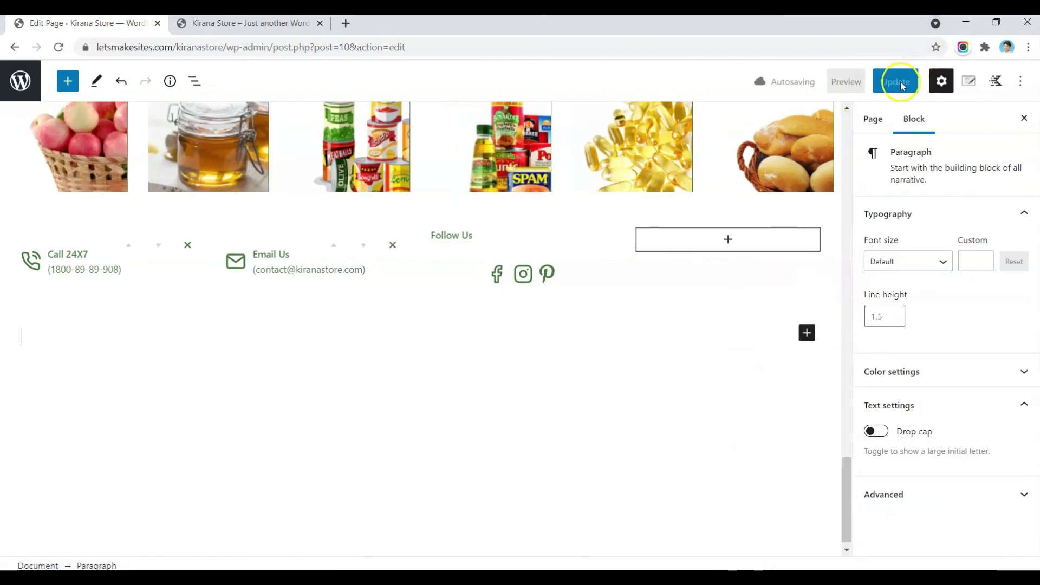
left_click(525, 277)
left_click(513, 242)
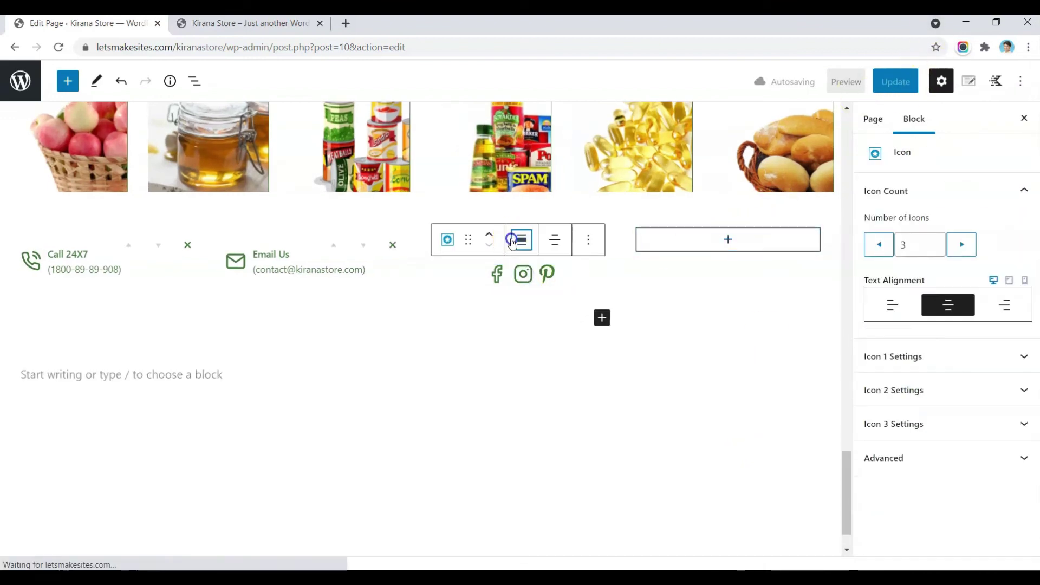
left_click(550, 306)
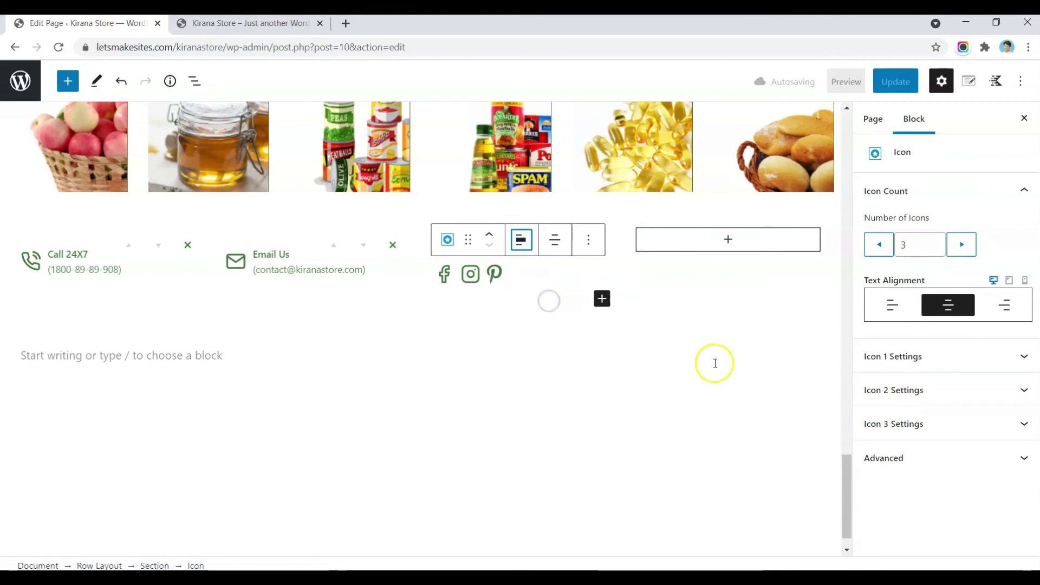
left_click(726, 237)
Step: Add an Image block in the fourth column with the uploaded payment_1.png card-logo strip
left_click(706, 277)
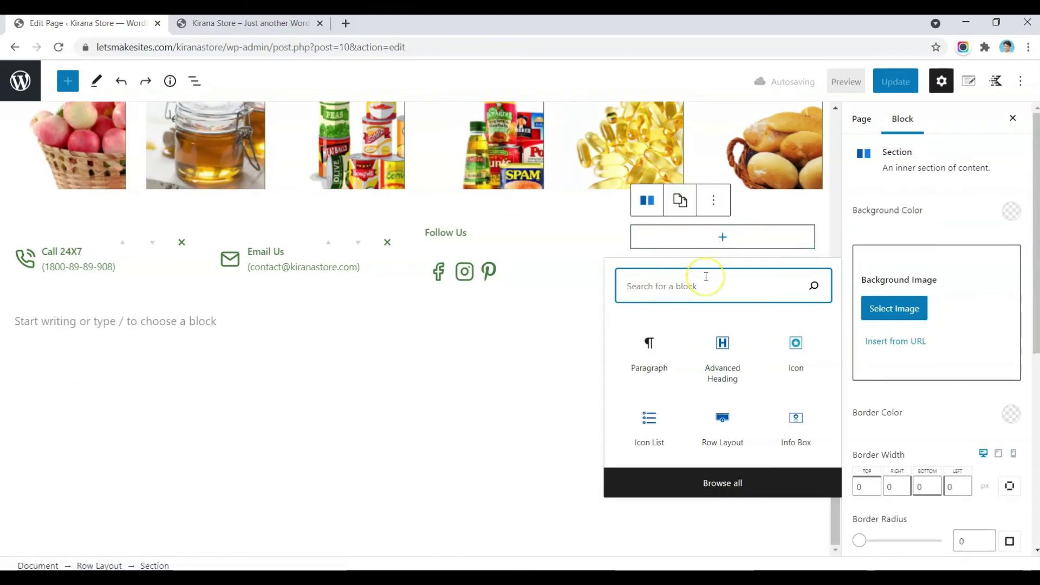
type("im")
left_click(650, 358)
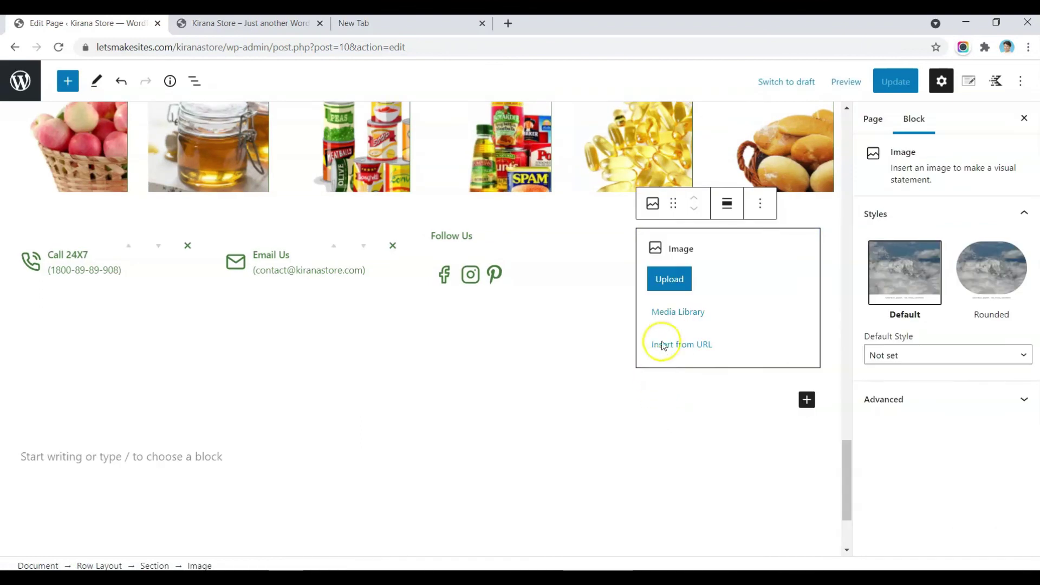
left_click(678, 310)
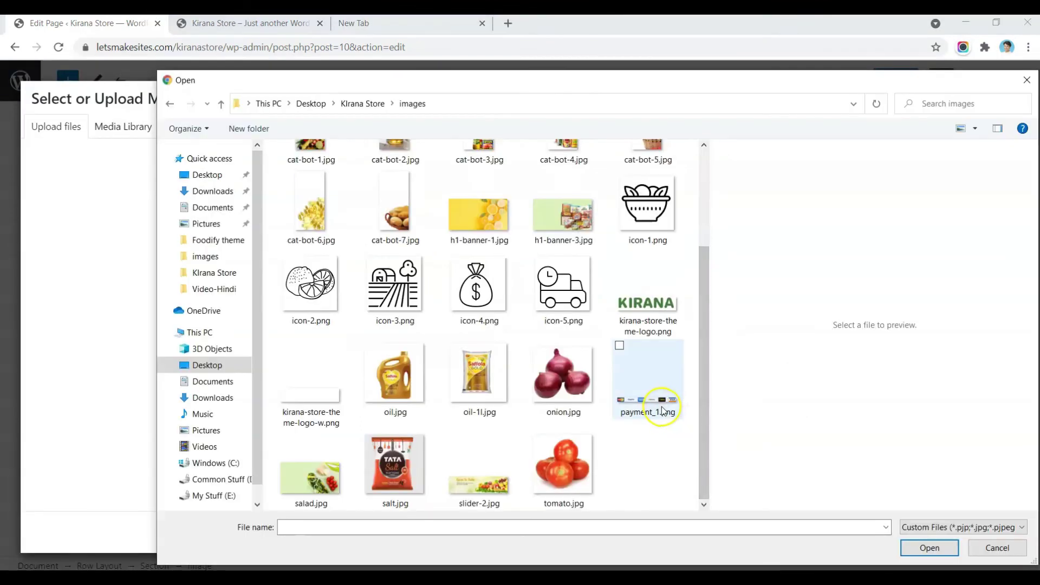
double_click(663, 411)
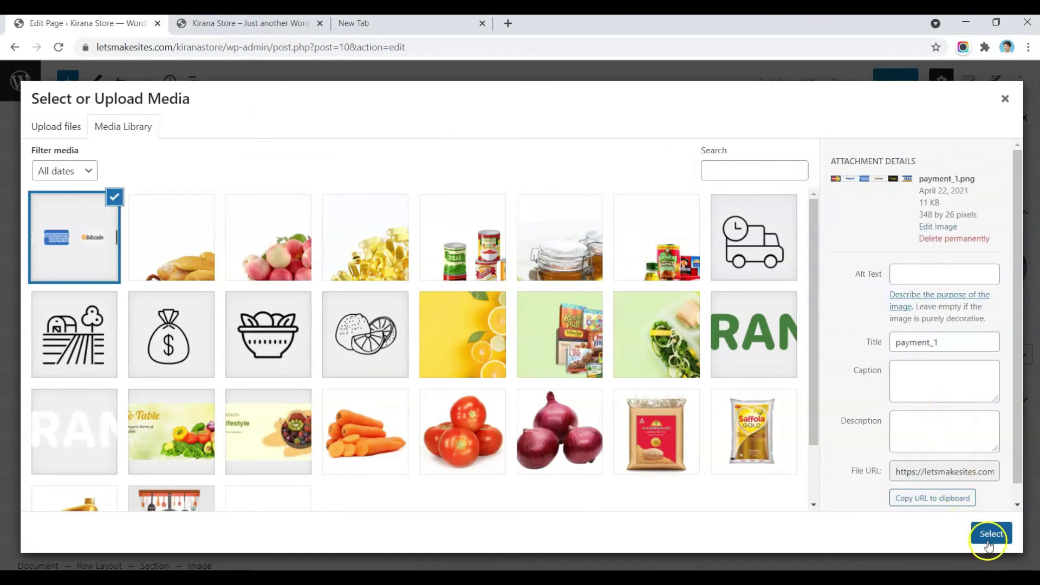
left_click(988, 546)
Step: Vertically centre the contact row's contents, update the page and view the live site
left_click(99, 566)
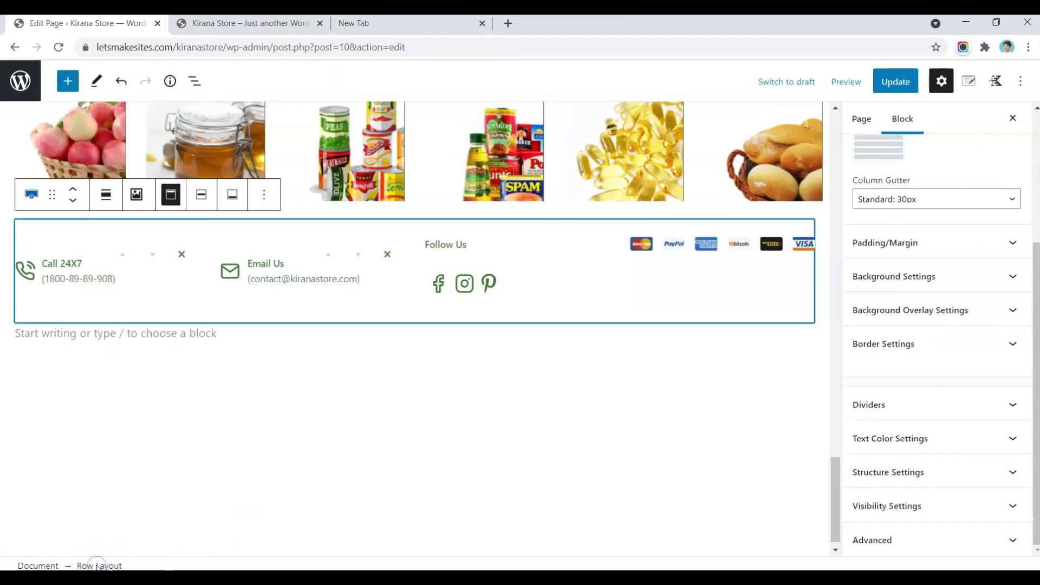
left_click(201, 195)
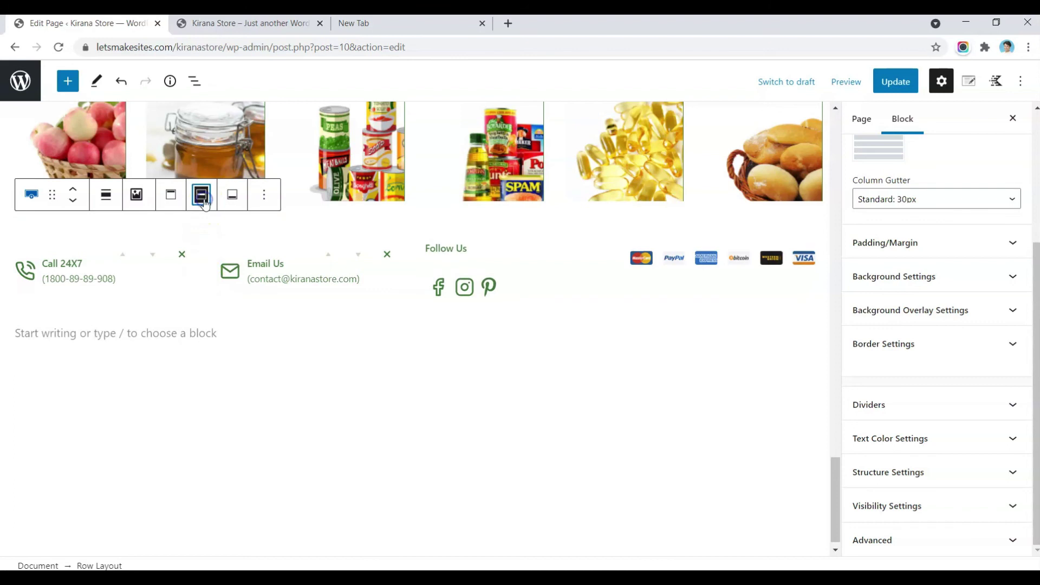
left_click(900, 86)
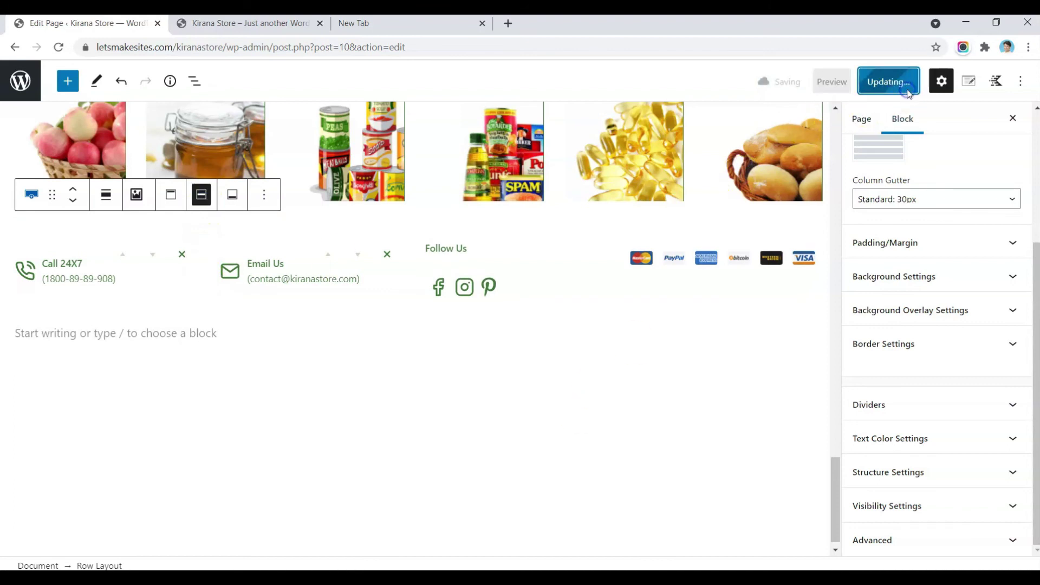
left_click(299, 25)
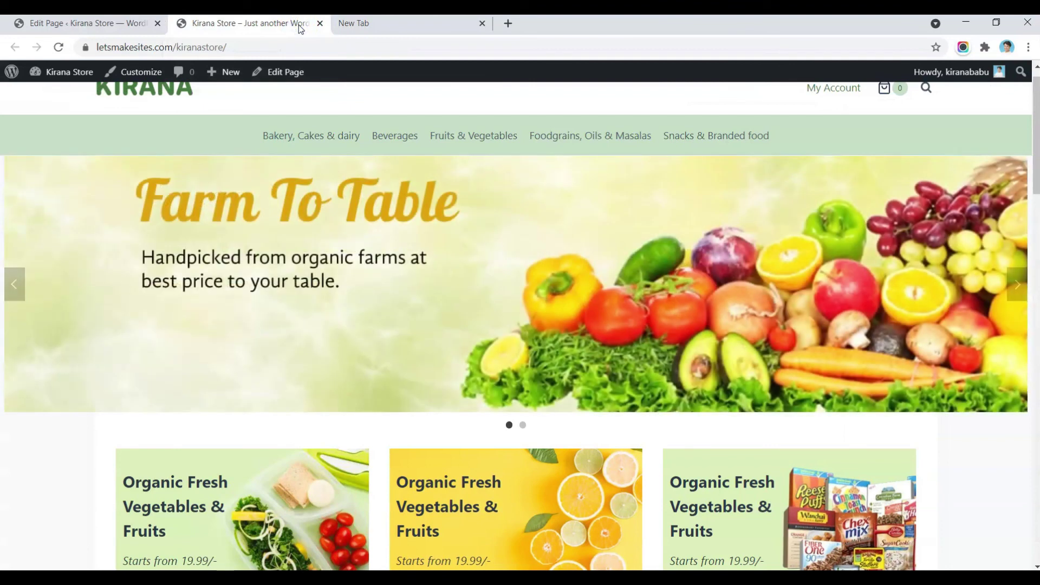
Step: Reload the storefront, check the new Call, Email, Follow Us and payment-logo row, then return to the editor
key("F5")
left_click(505, 349)
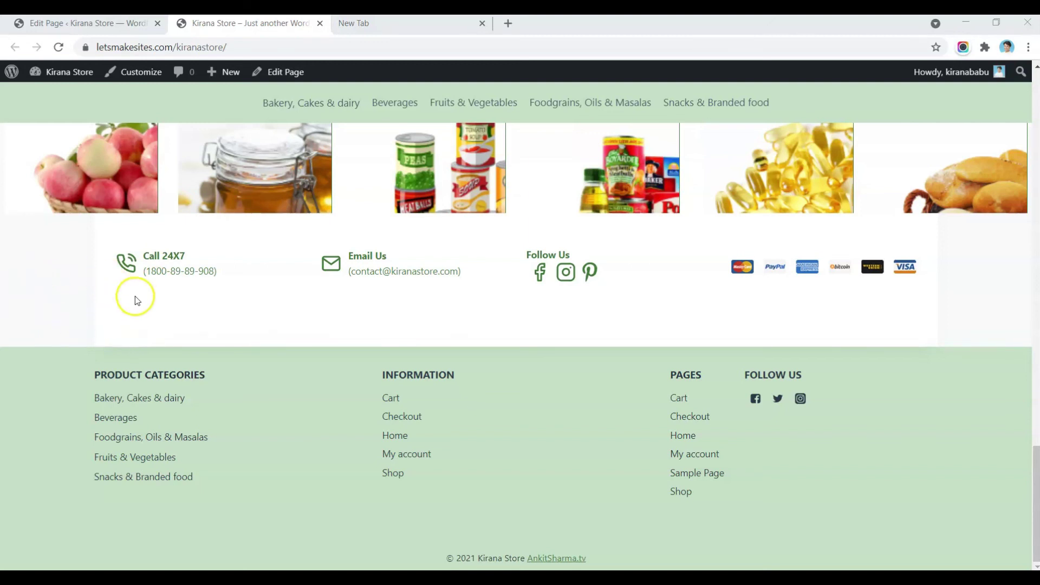
scroll(135, 296, "up", 5)
scroll(178, 324, "up", 5)
scroll(179, 322, "up", 5)
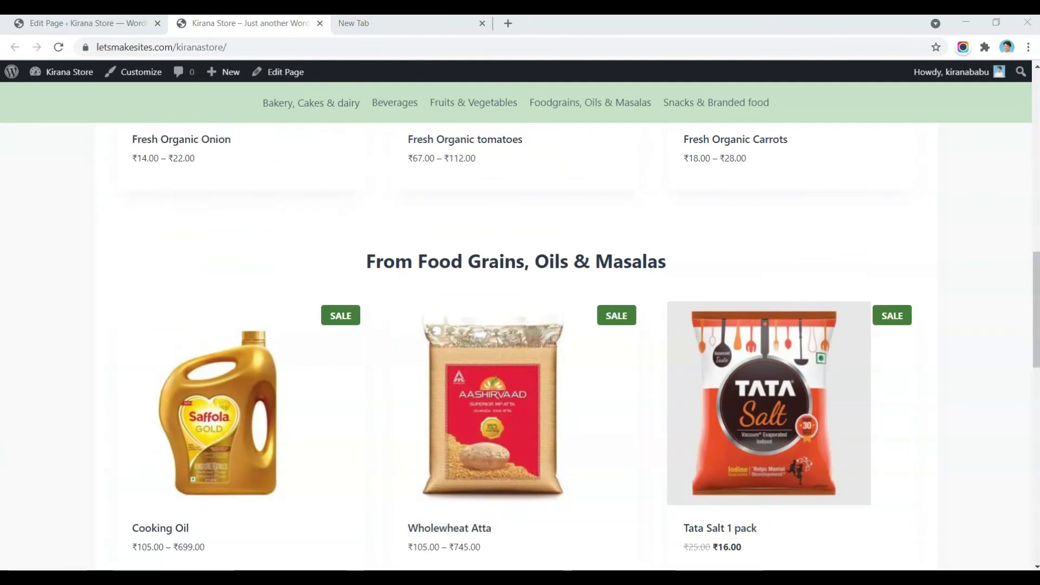
left_click(44, 23)
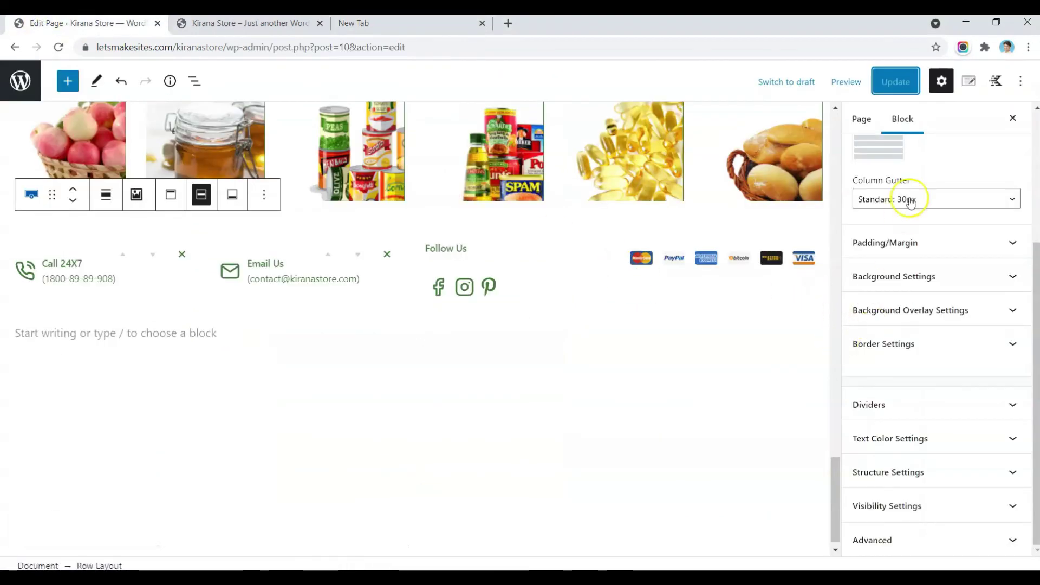
Step: Set the home page's Kadence Content Style to Unboxed and update the page
left_click(427, 428)
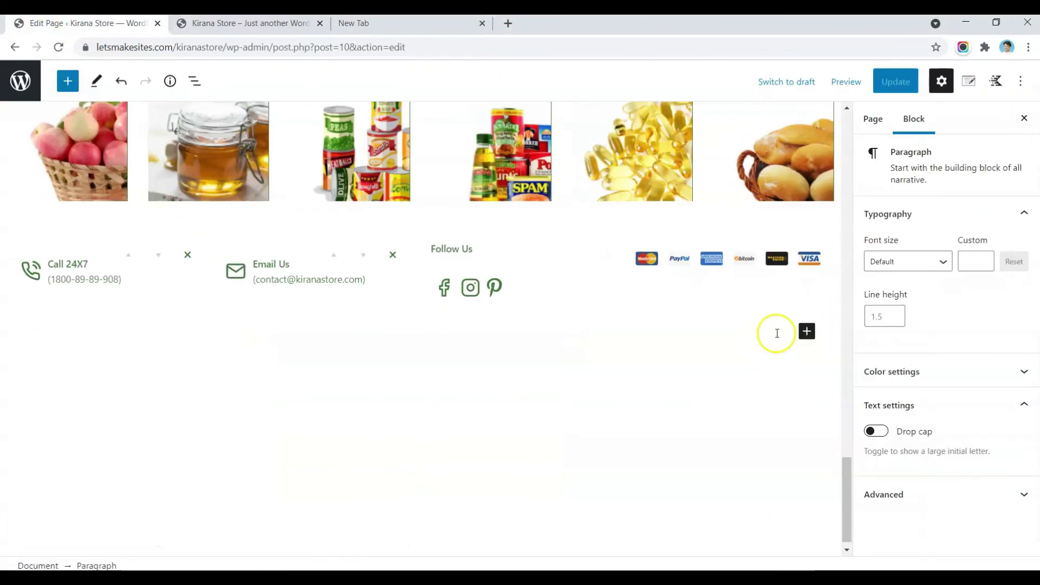
left_click(969, 82)
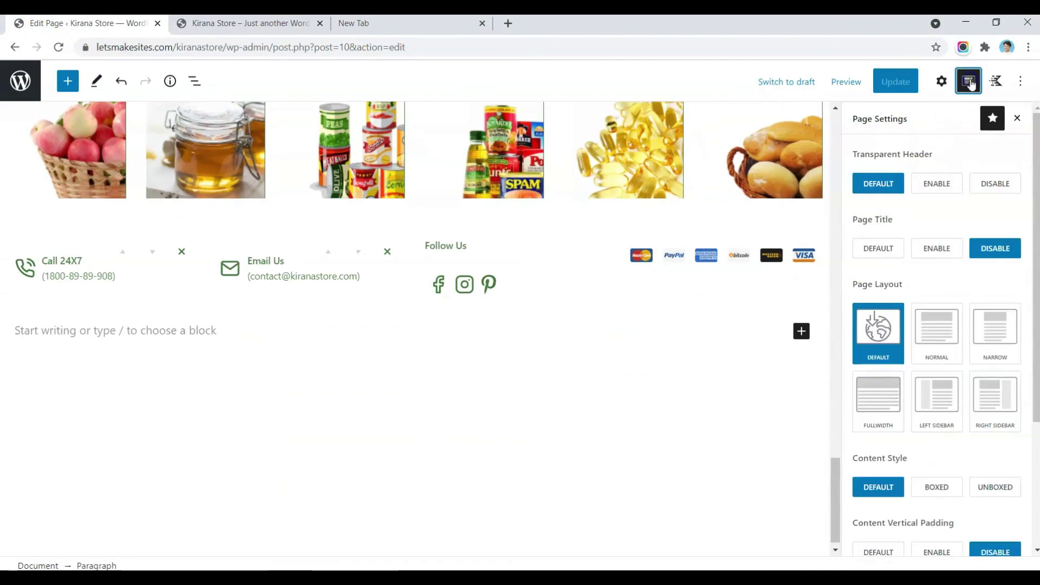
scroll(968, 325, "down", 2)
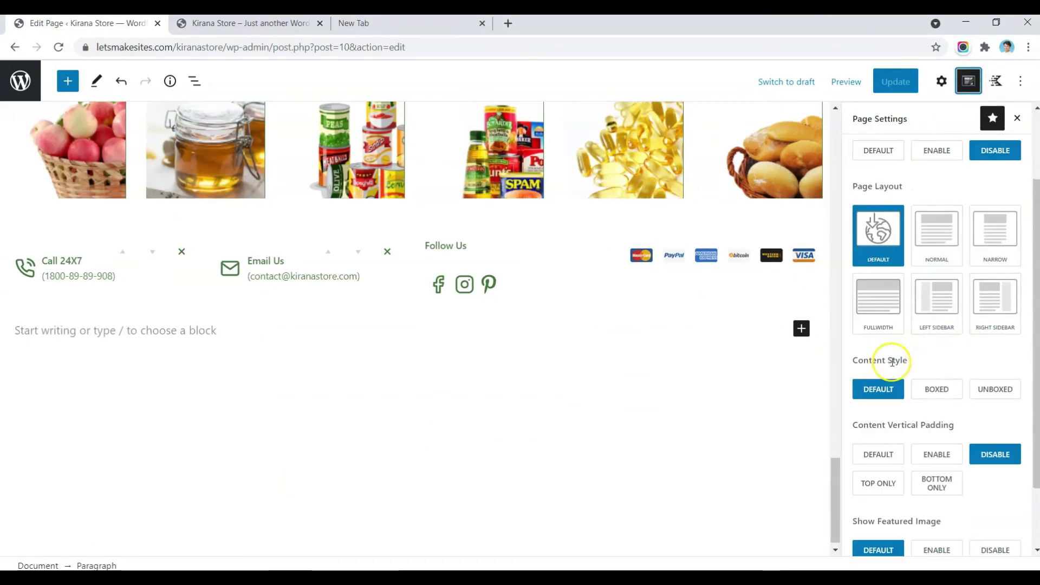
left_click(988, 389)
left_click(899, 86)
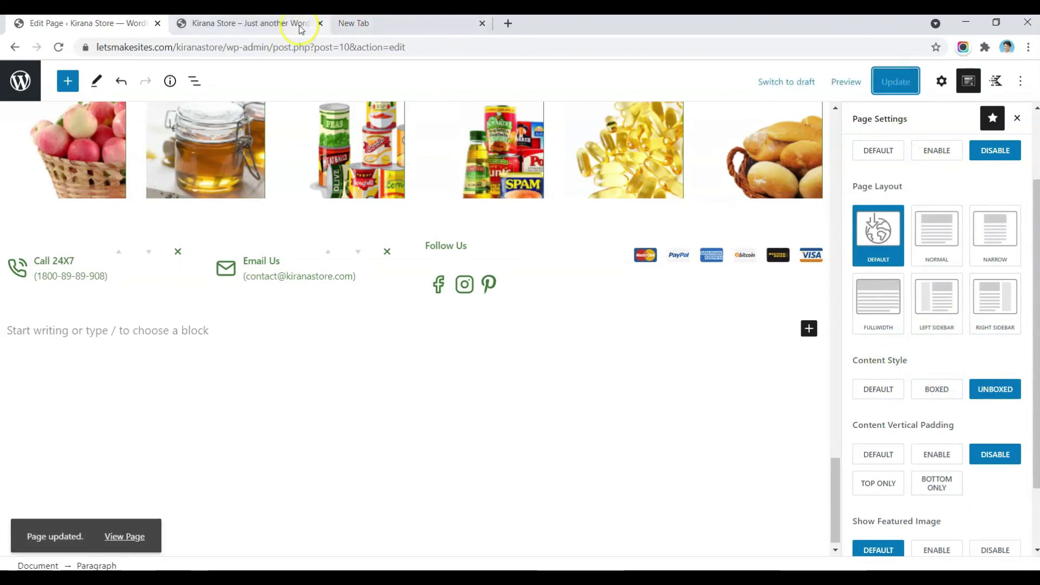
left_click(282, 25)
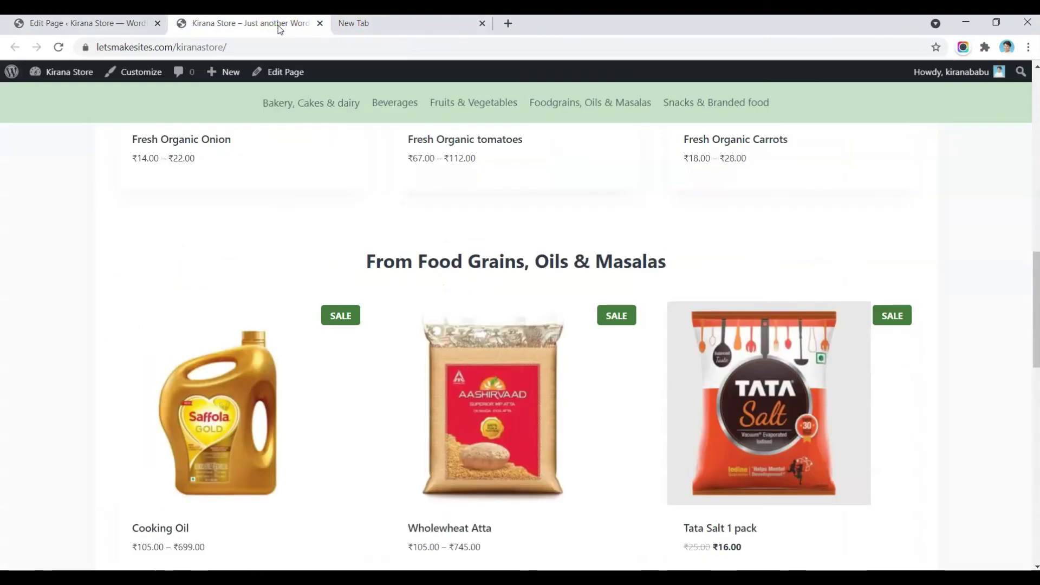
Step: Browse the updated home page and open the Fresh Organic tomatoes product page
scroll(69, 286, "down", 2)
scroll(70, 285, "up", 9)
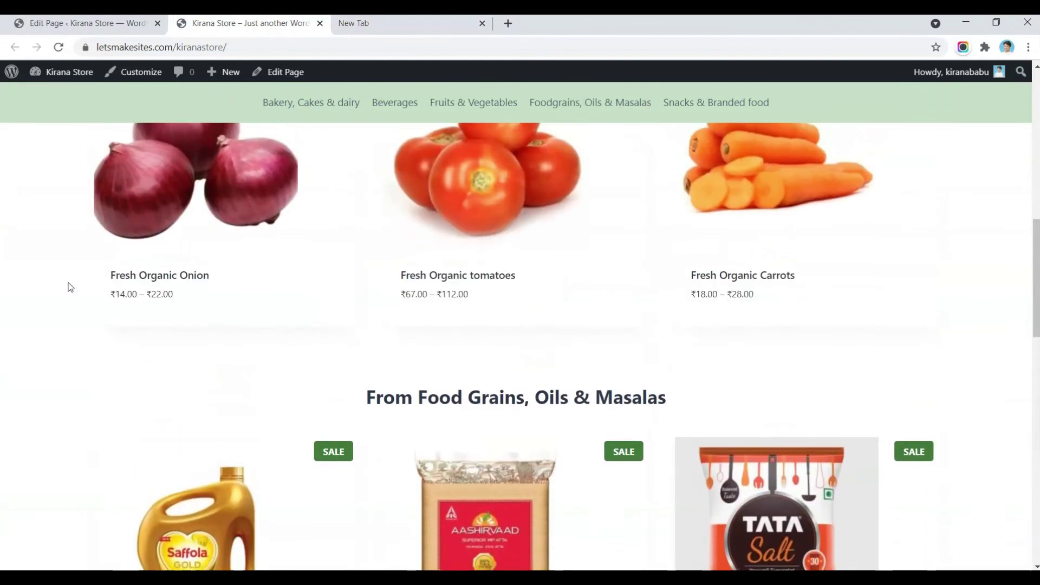
scroll(70, 287, "up", 7)
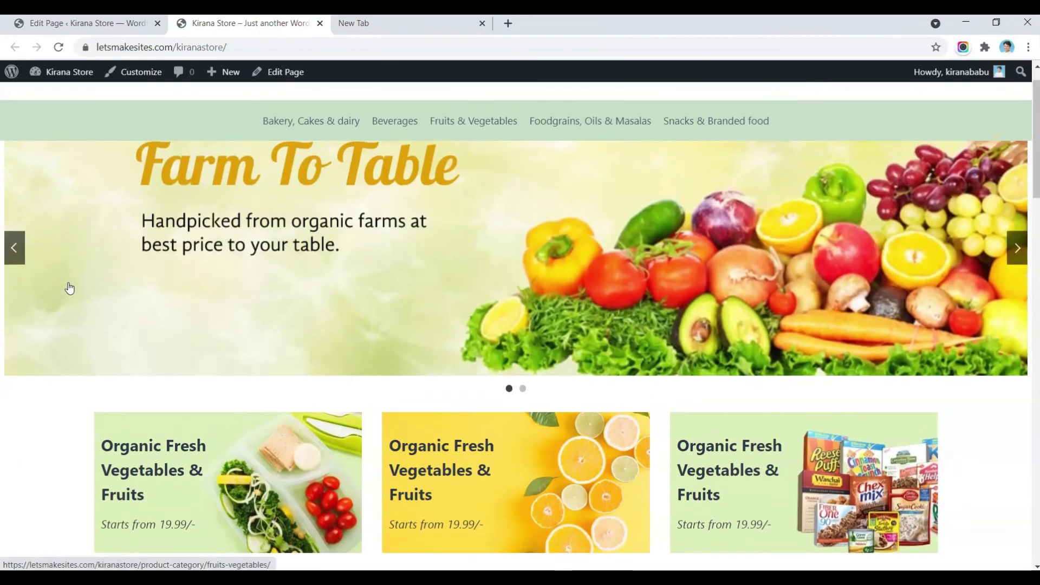
scroll(70, 287, "down", 20)
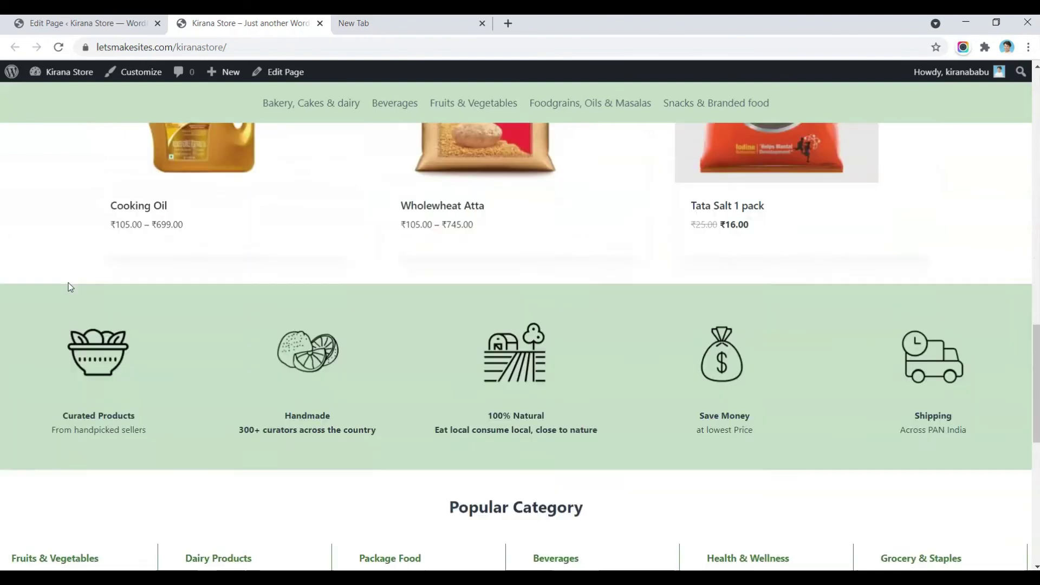
scroll(68, 283, "down", 2)
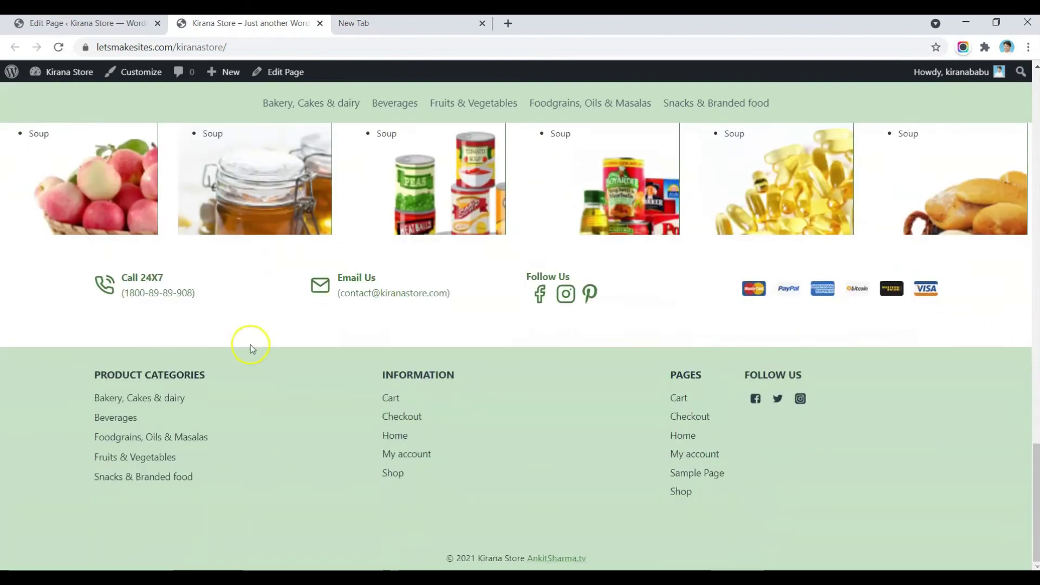
scroll(409, 221, "up", 15)
scroll(409, 221, "down", 2)
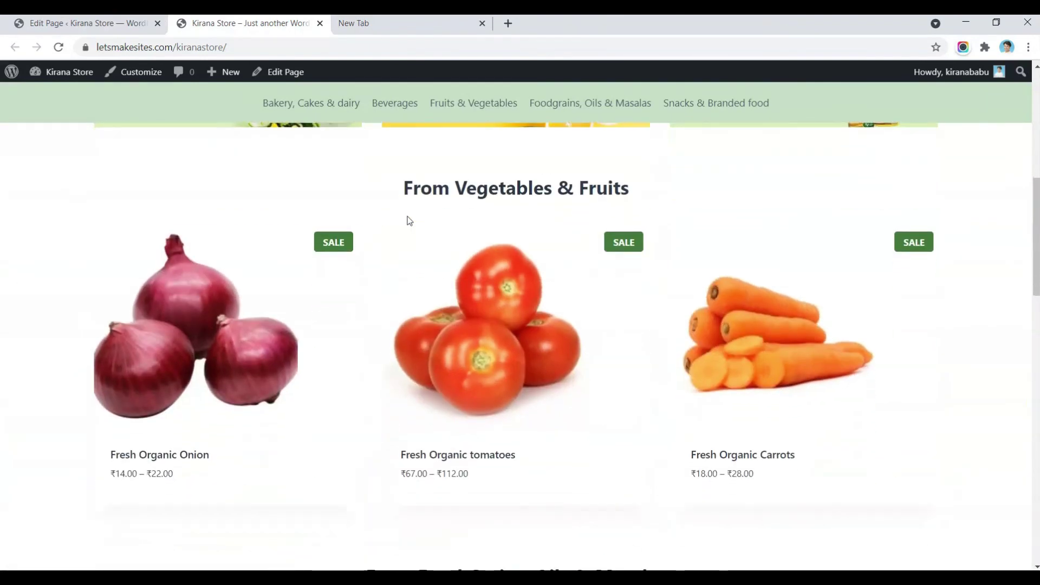
scroll(409, 220, "down", 7)
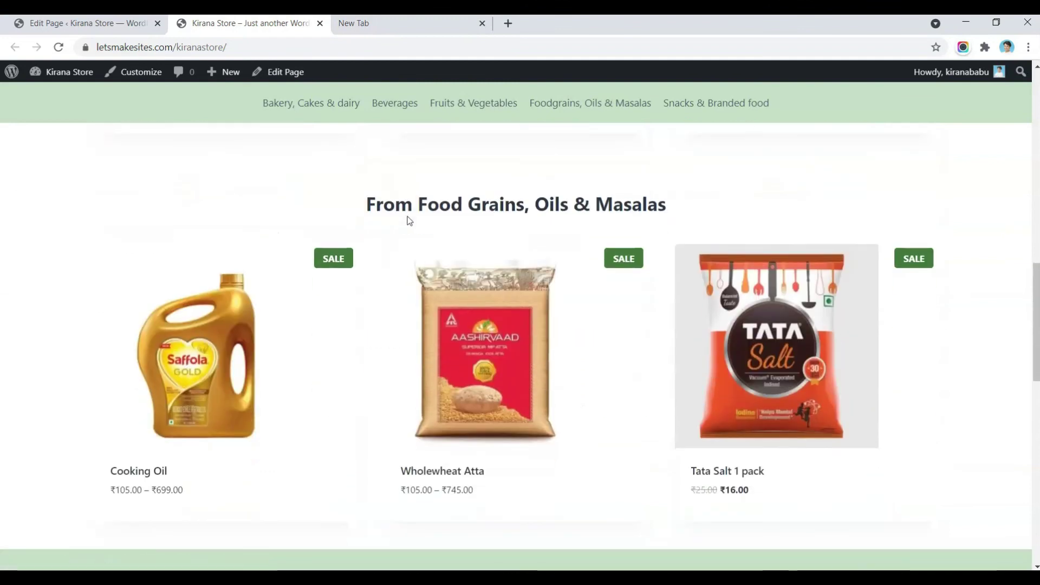
scroll(409, 220, "up", 5)
left_click(531, 244)
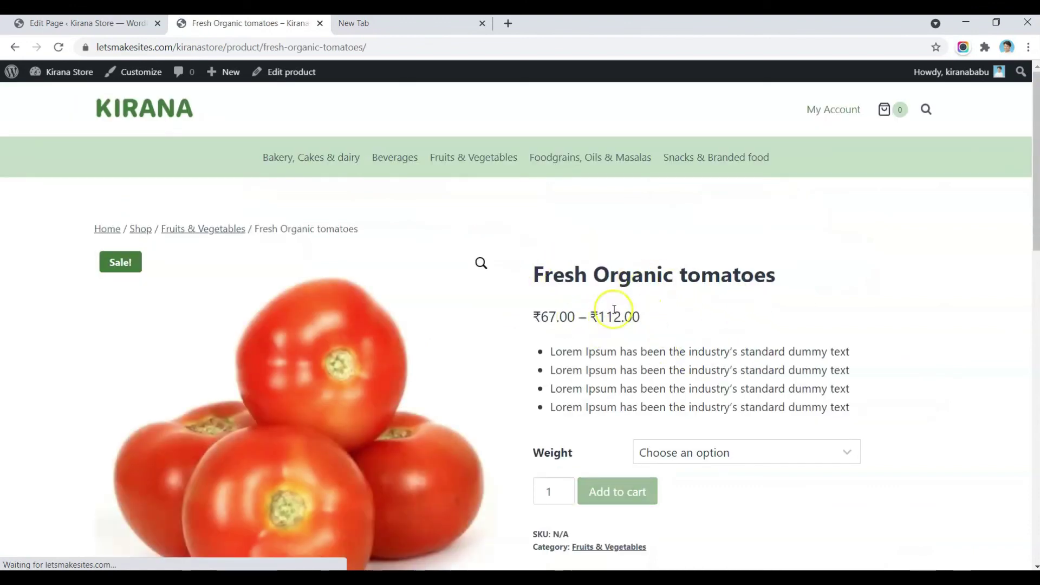
Step: Review the tomatoes' Weight options, then open this product page in the Kadence Customizer
scroll(707, 367, "down", 2)
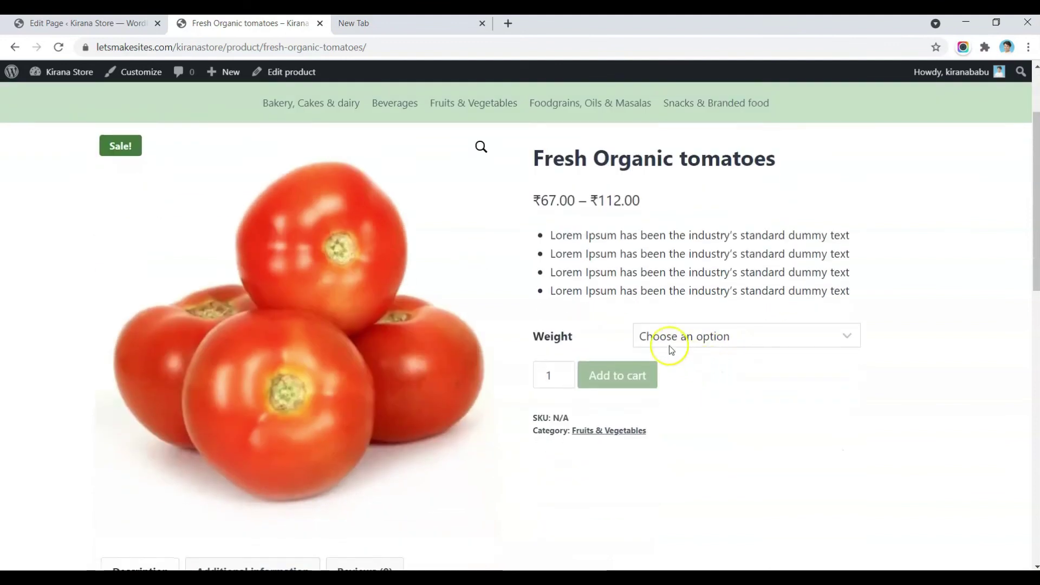
left_click(707, 341)
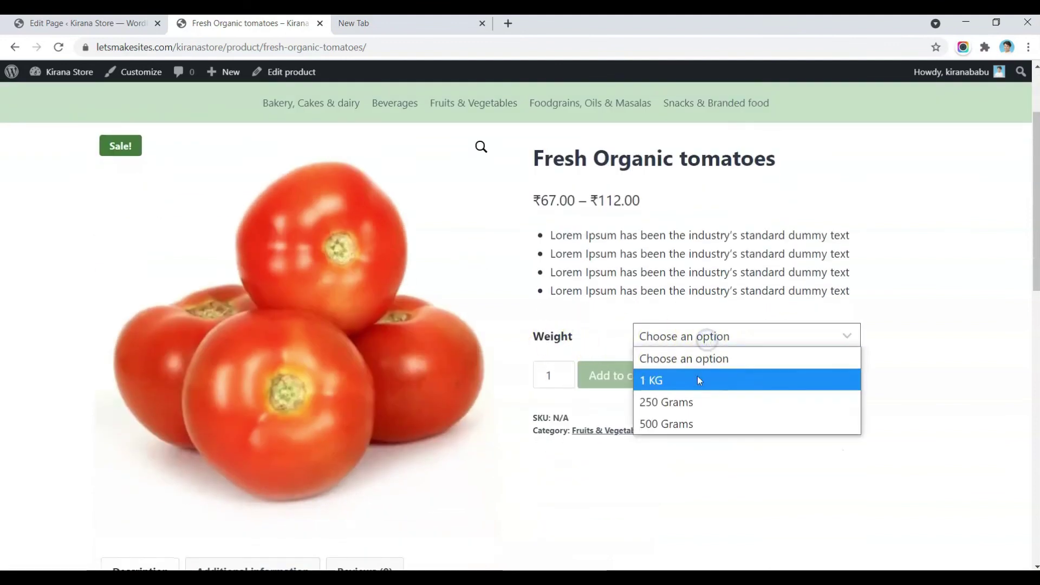
left_click(693, 480)
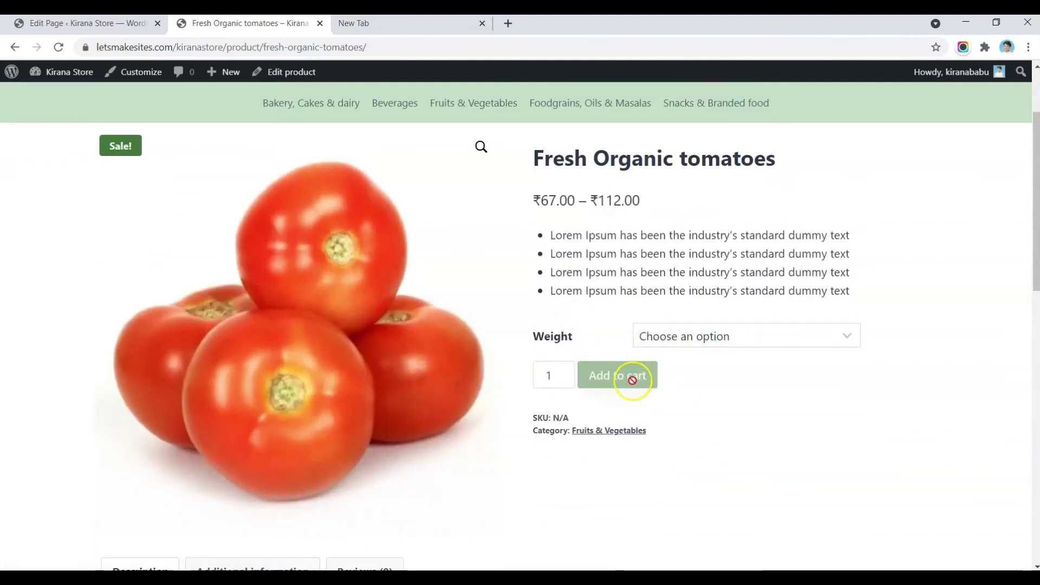
scroll(695, 435, "down", 6)
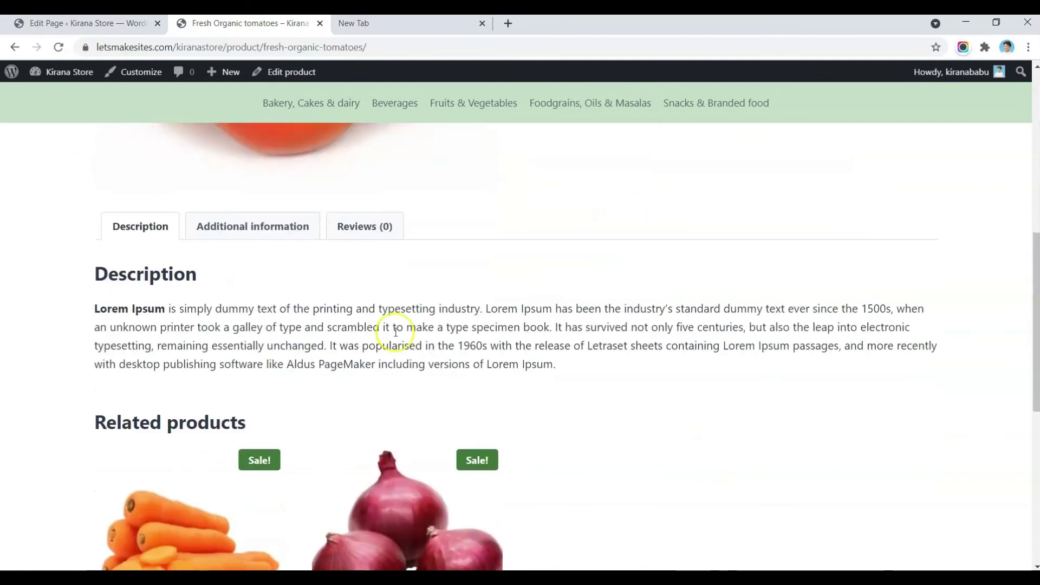
scroll(582, 372, "down", 5)
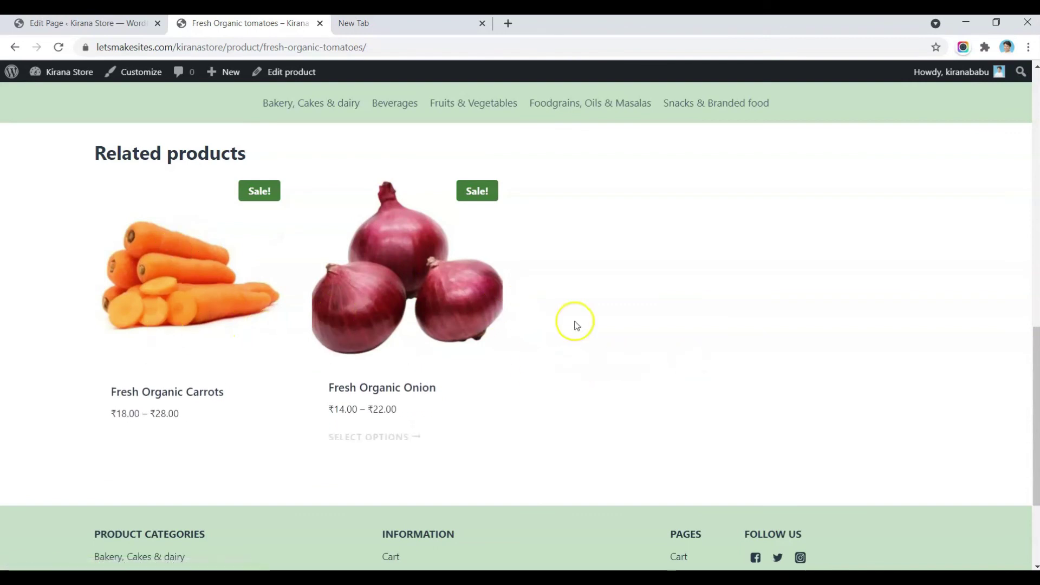
scroll(232, 308, "up", 10)
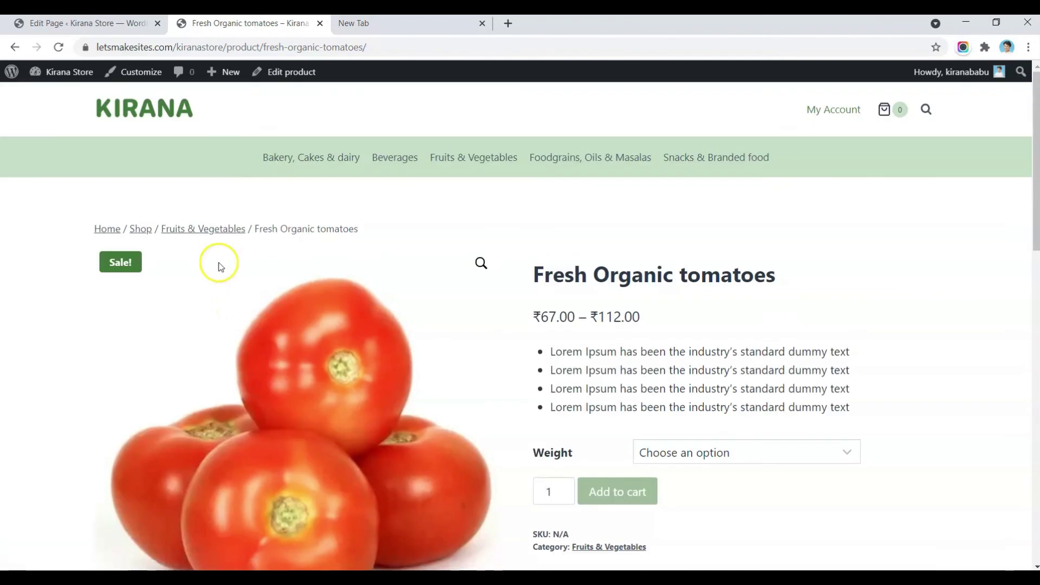
left_click(139, 73)
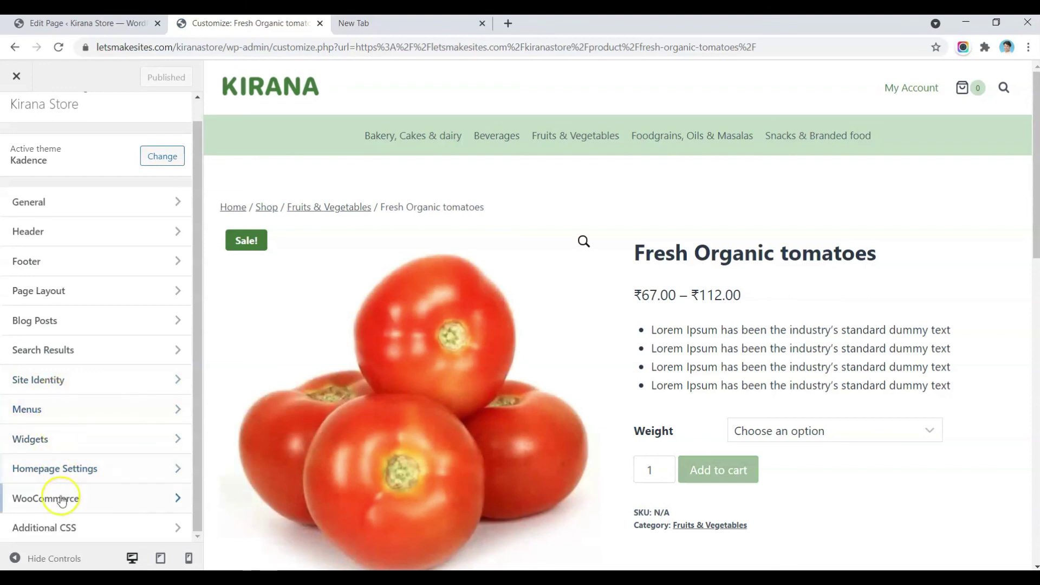
Step: In WooCommerce Single Product Layout, try Nothing and Extra Title Area above content, then restore Breadcrumbs
left_click(79, 500)
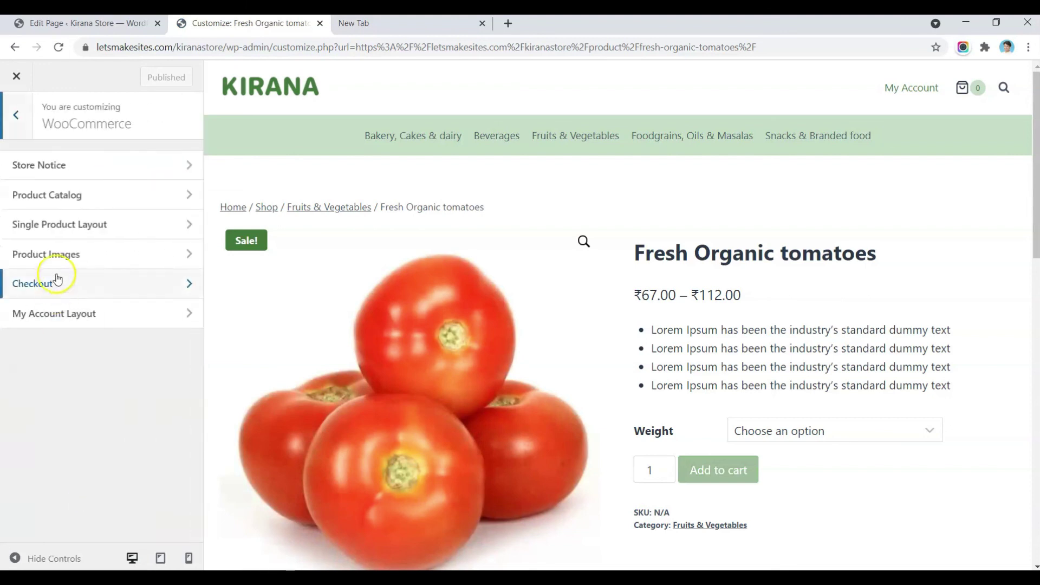
left_click(80, 227)
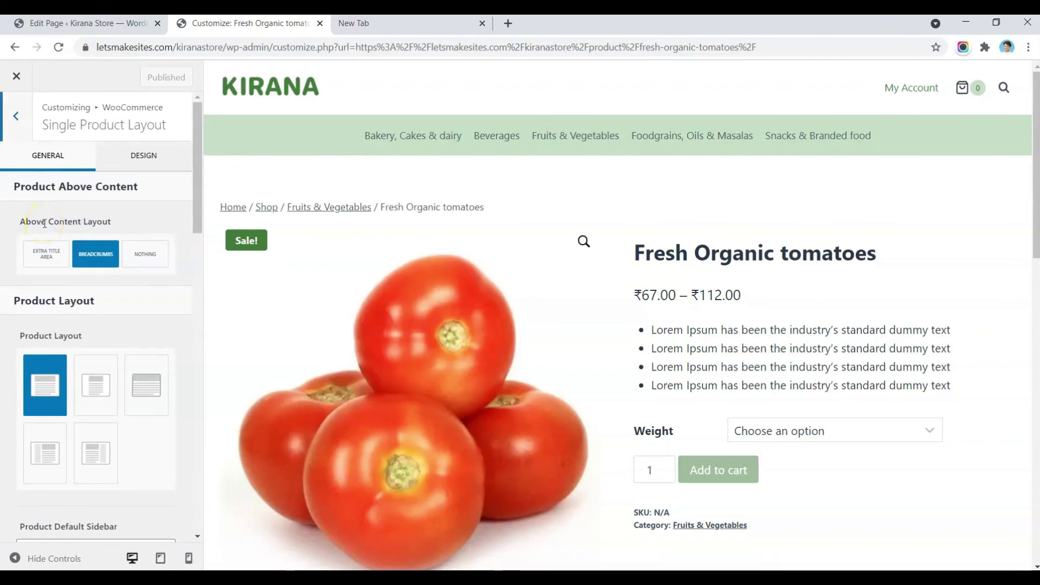
left_click(126, 247)
left_click(47, 254)
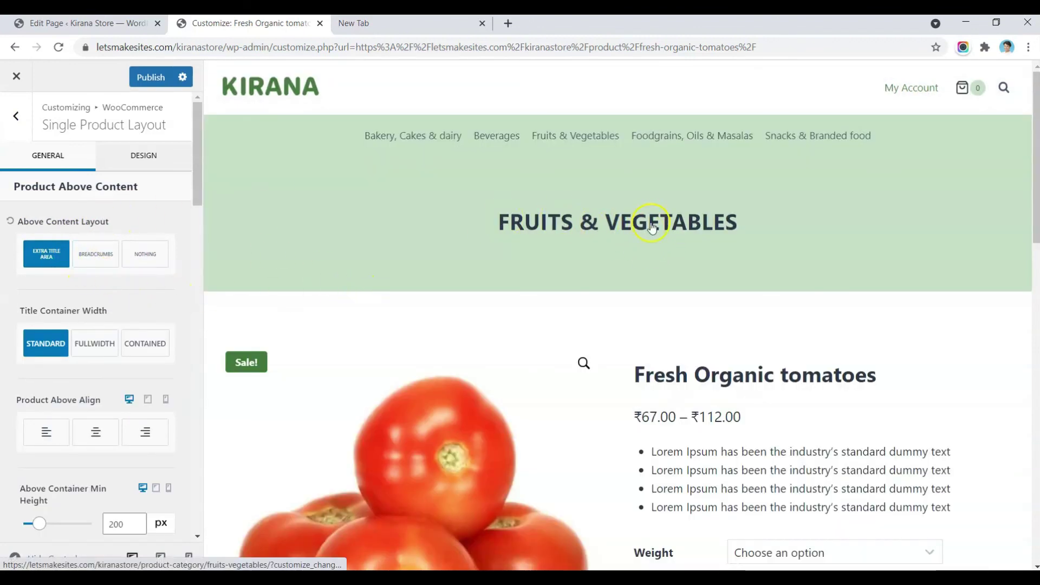
left_click(106, 257)
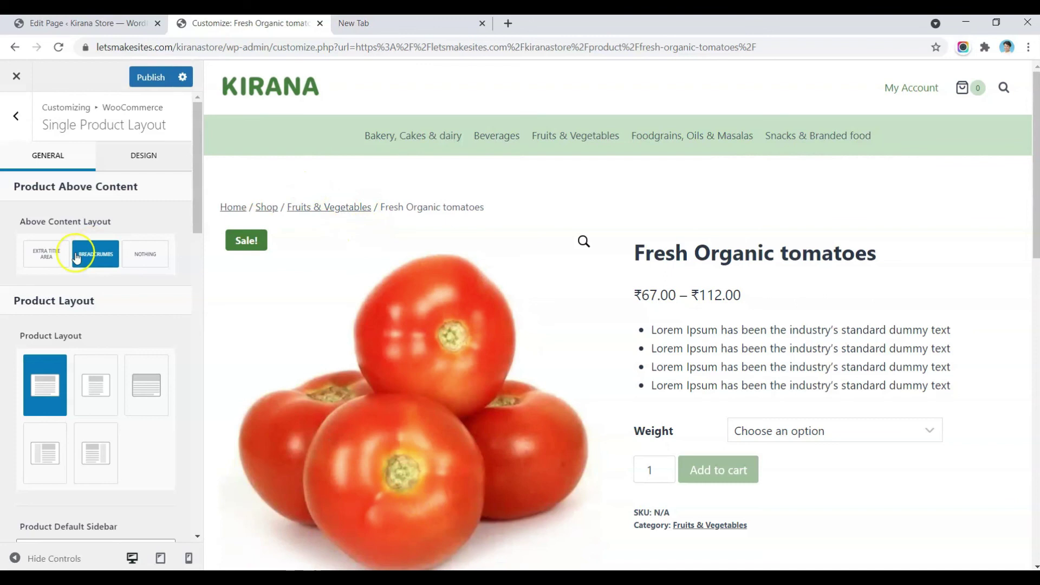
scroll(39, 279, "down", 2)
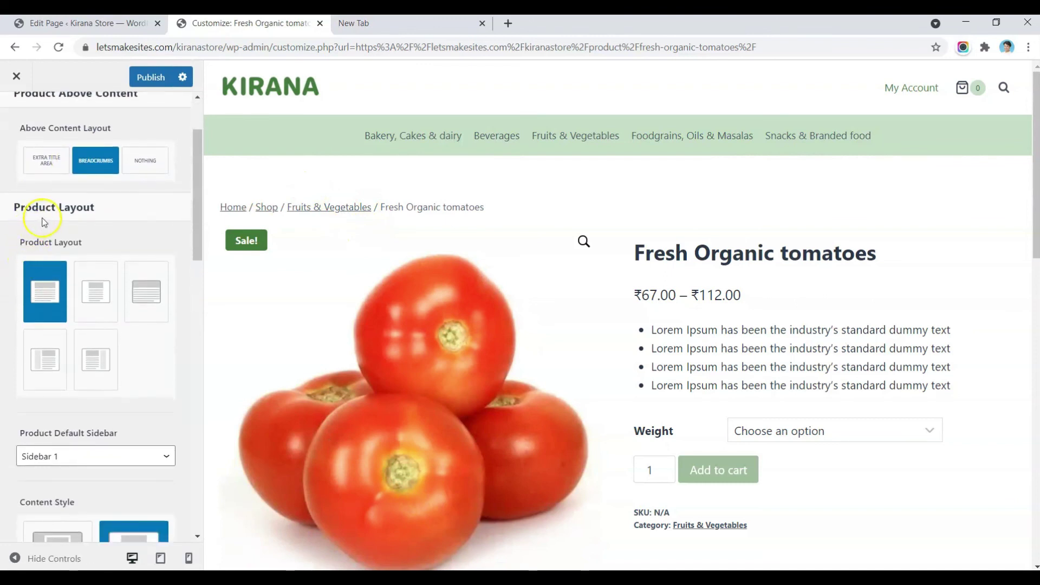
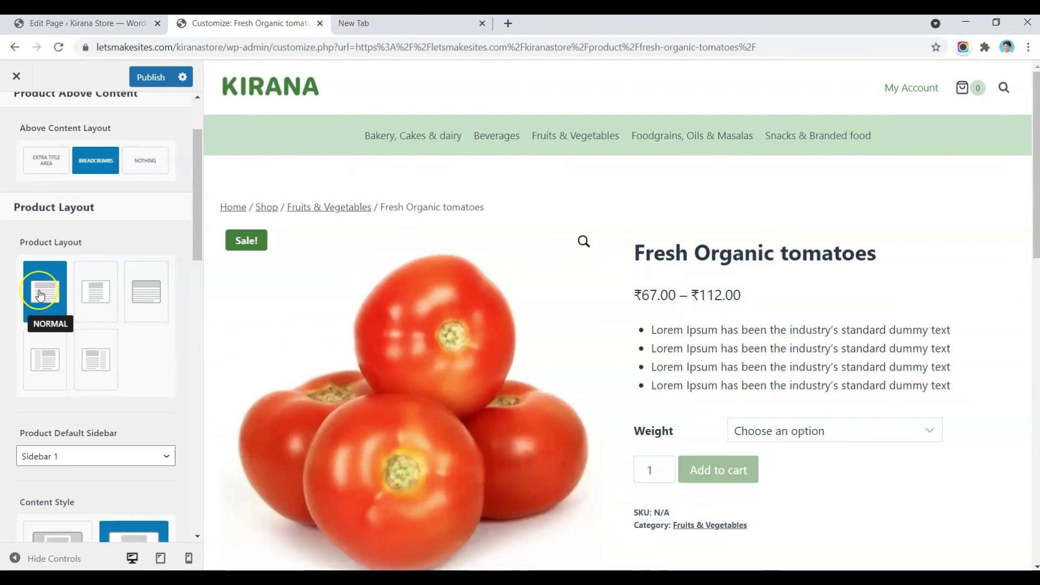
Step: Try boxed content style and no vertical padding, then restore unboxed style and padding
scroll(79, 333, "down", 4)
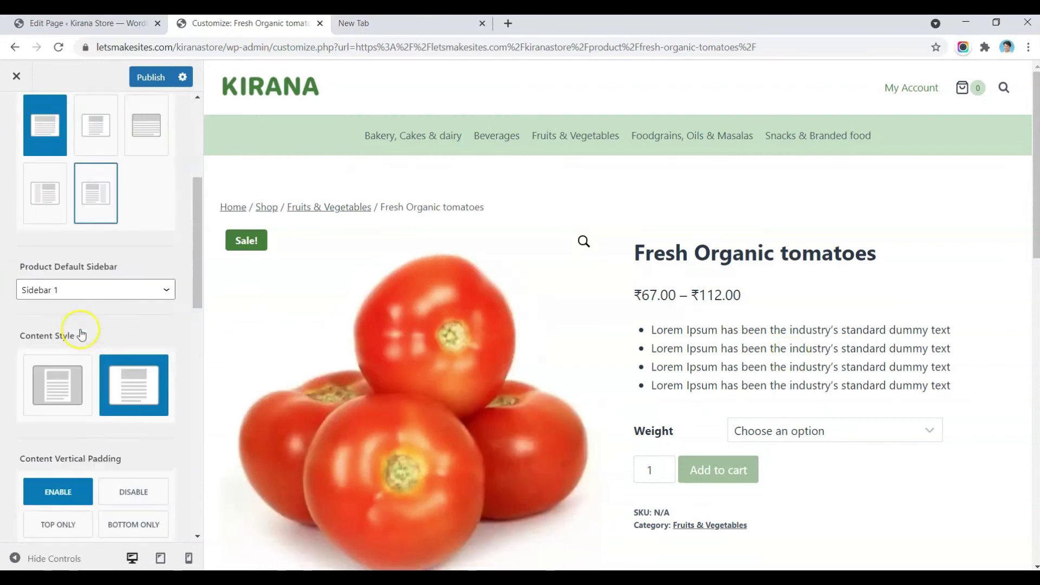
scroll(108, 259, "down", 1)
left_click(59, 284)
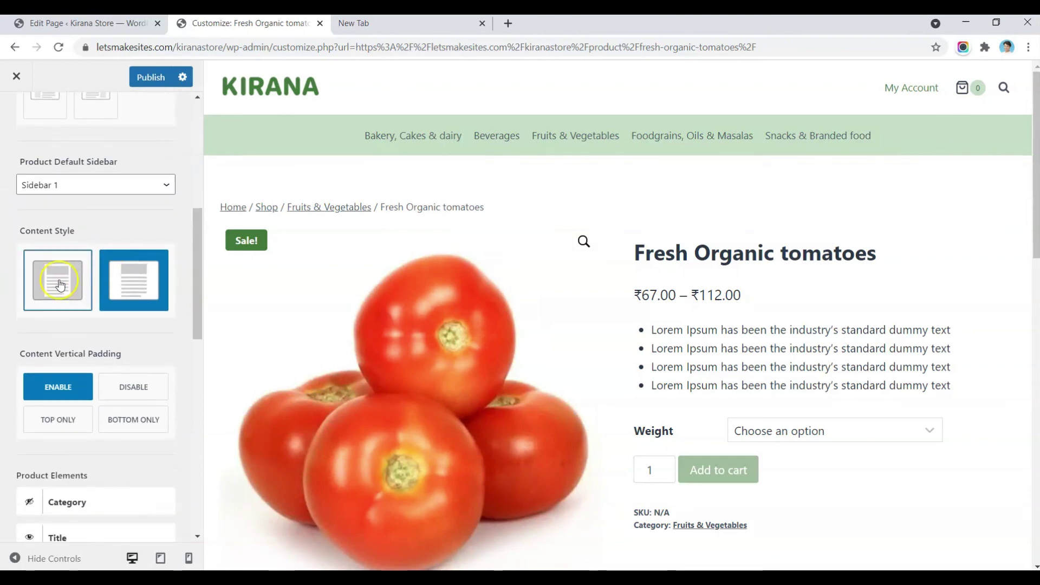
left_click(148, 290)
scroll(423, 324, "down", 4)
scroll(148, 319, "down", 1)
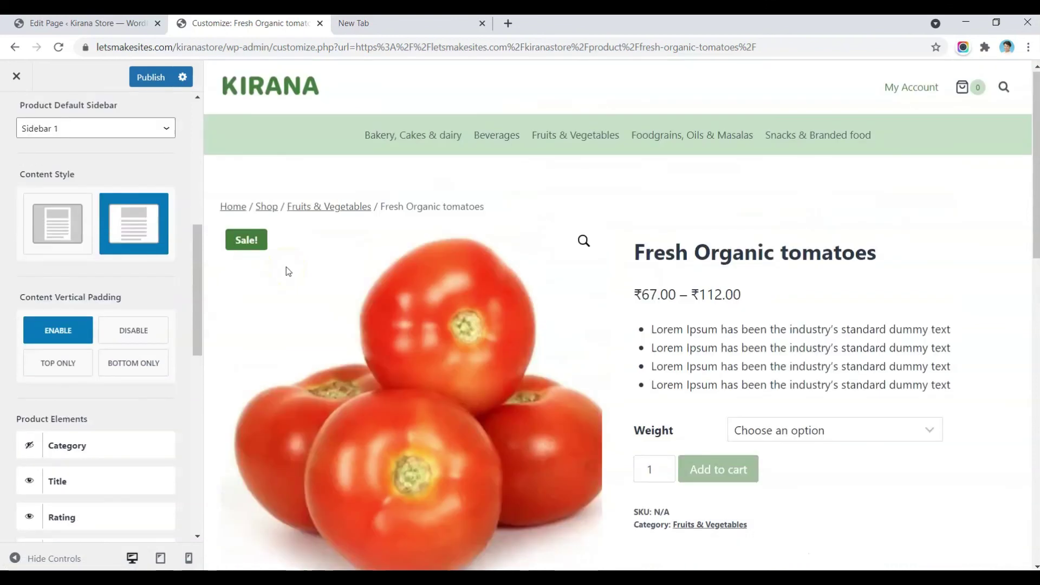
left_click(85, 264)
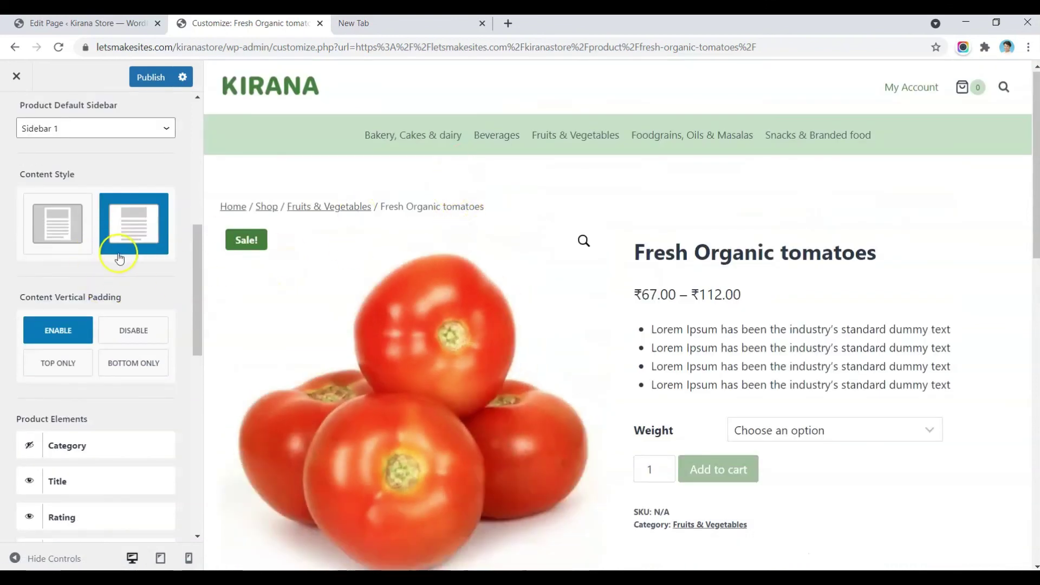
left_click(145, 331)
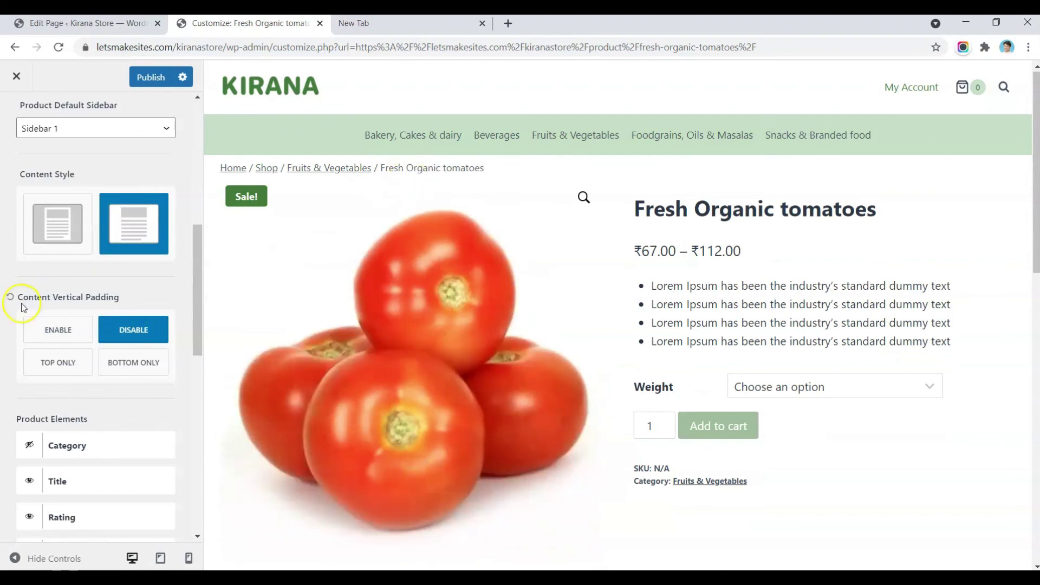
left_click(64, 331)
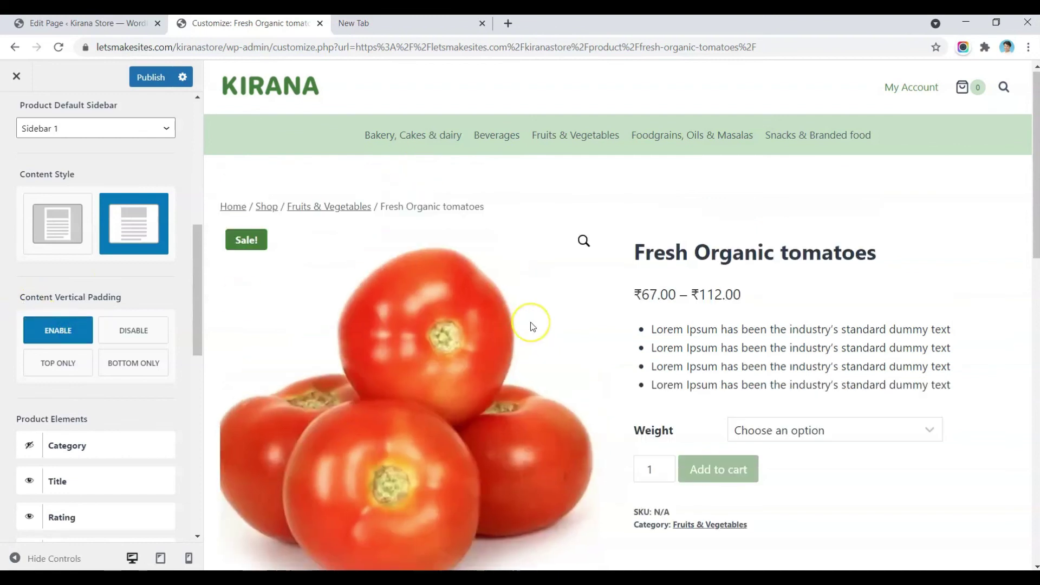
Step: Show the product category above the tomato title, then hide it again
scroll(531, 322, "down", 3)
scroll(126, 404, "down", 3)
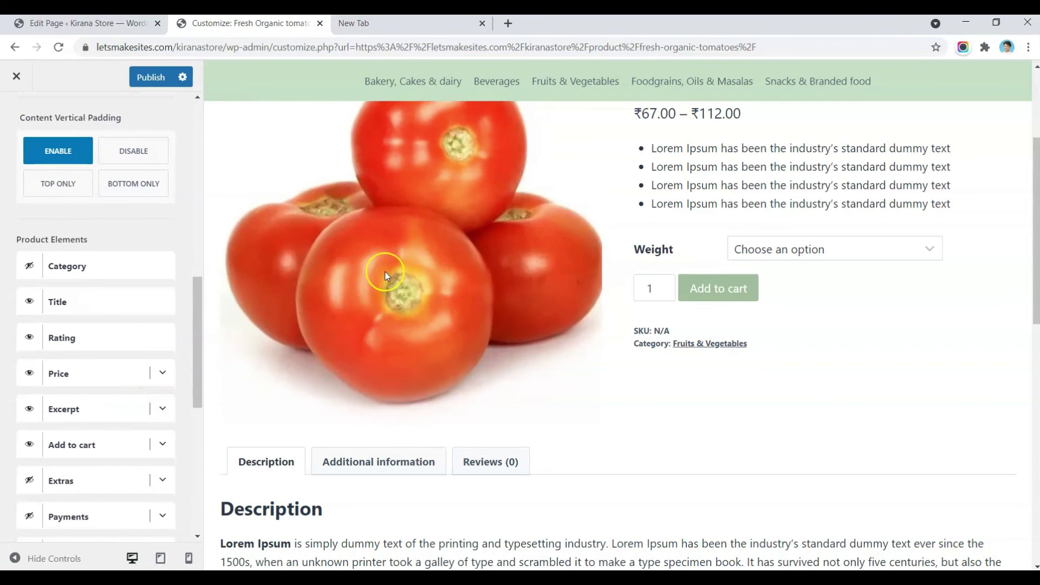
scroll(384, 271, "up", 3)
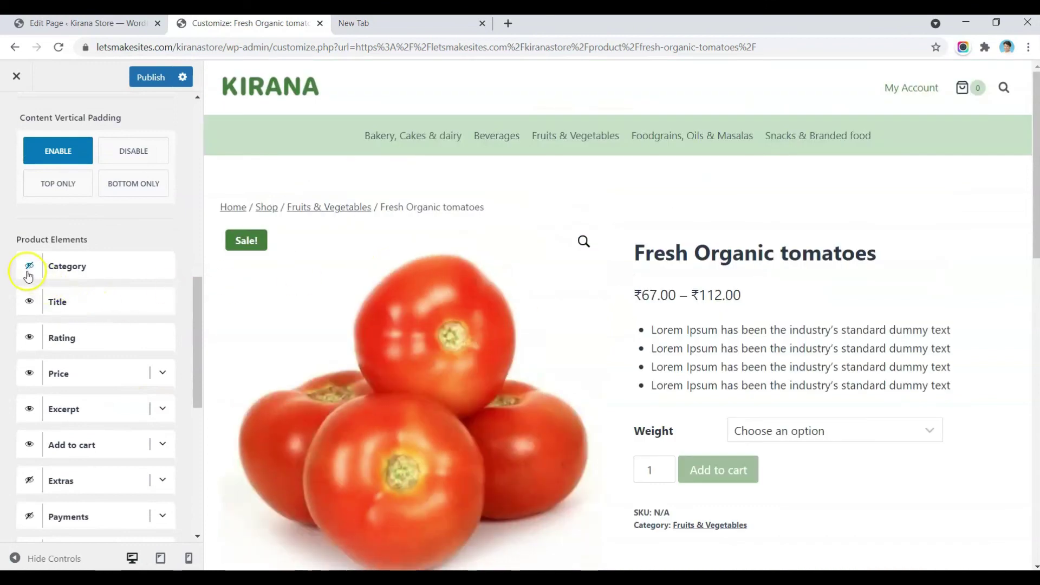
left_click(28, 273)
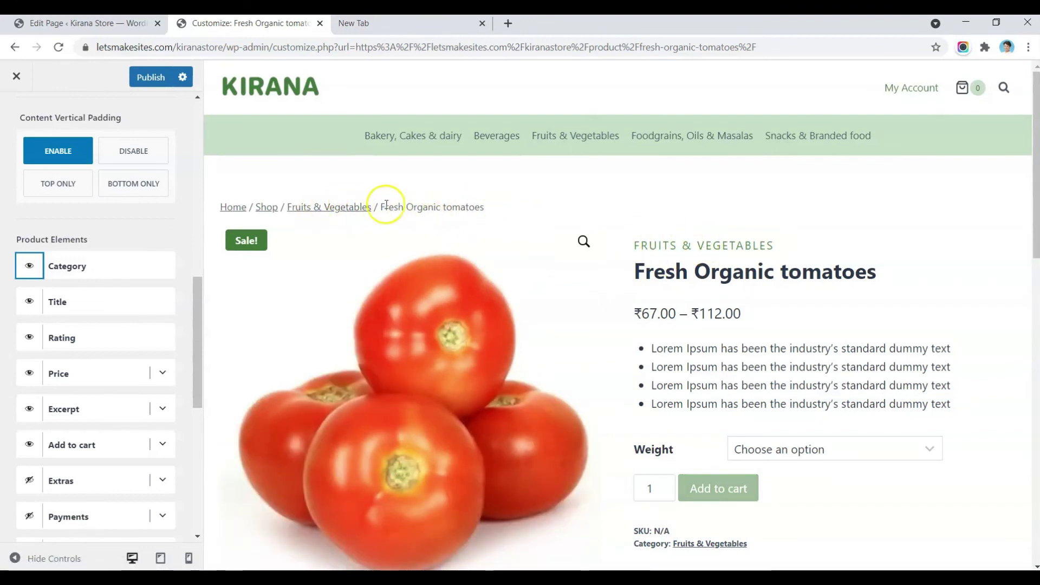
left_click(28, 268)
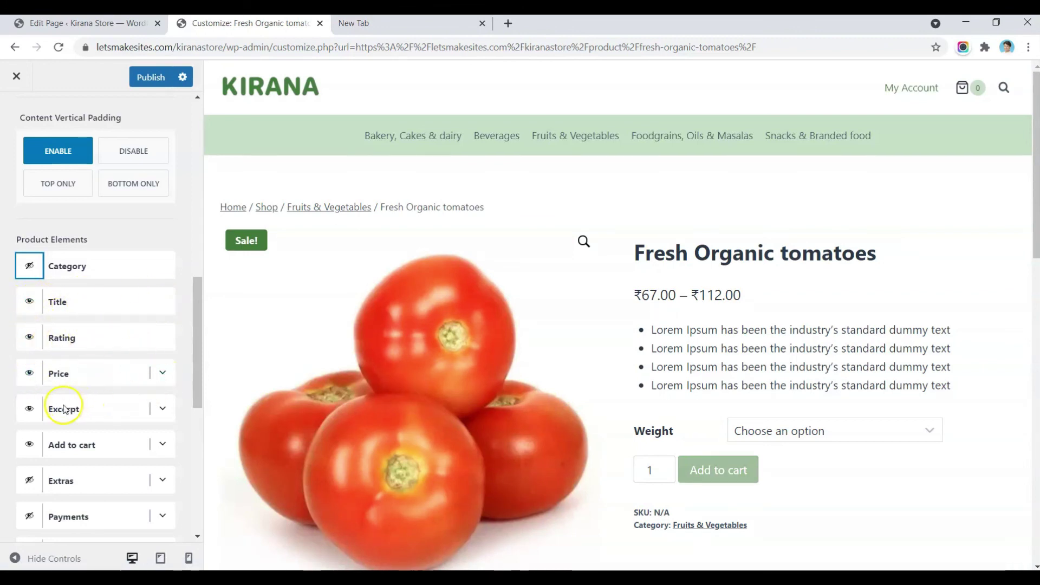
Step: Set the Add to cart button size to Large
scroll(84, 417, "down", 2)
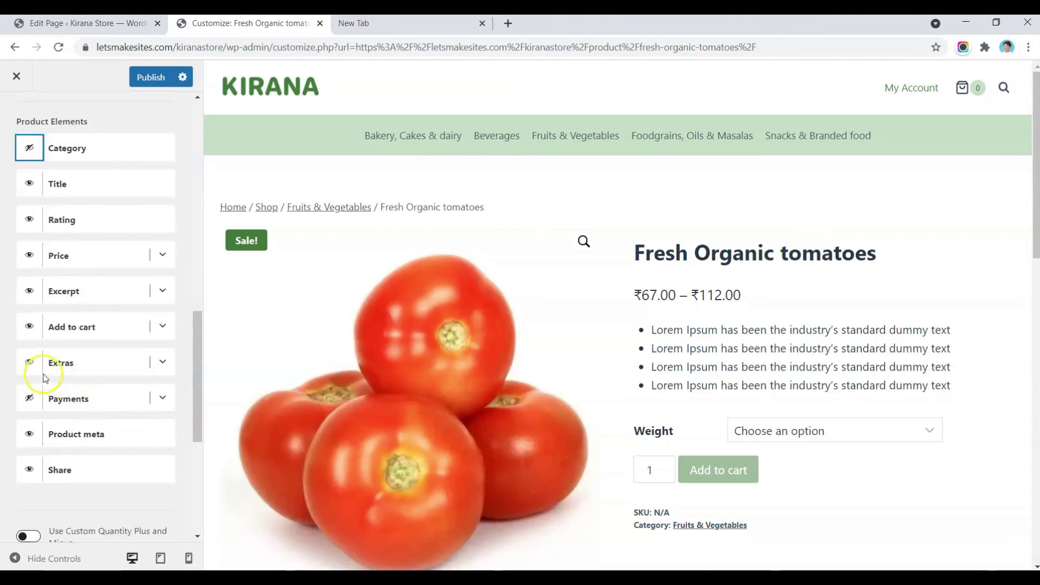
scroll(502, 418, "down", 4)
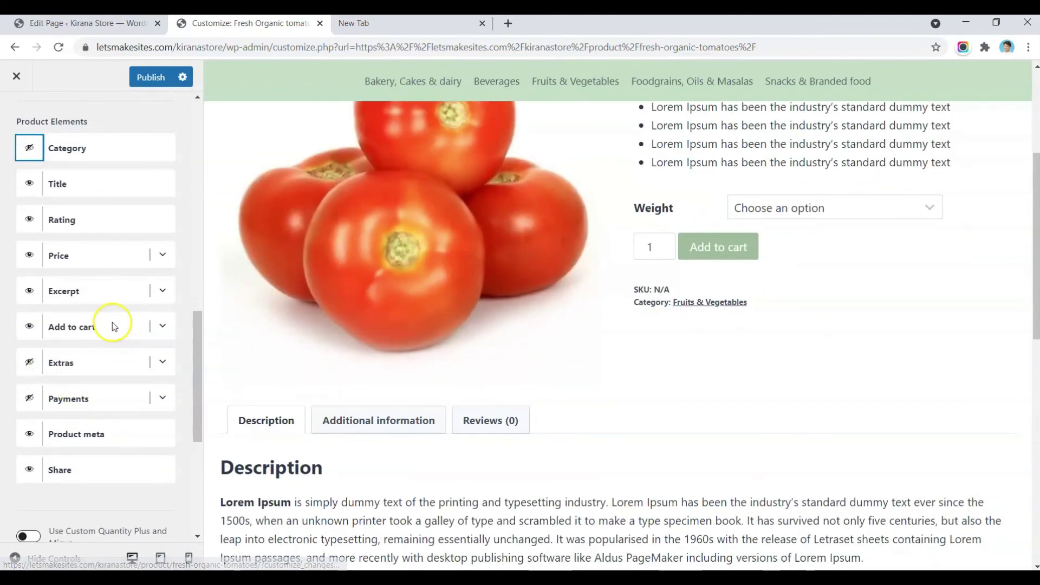
left_click(163, 327)
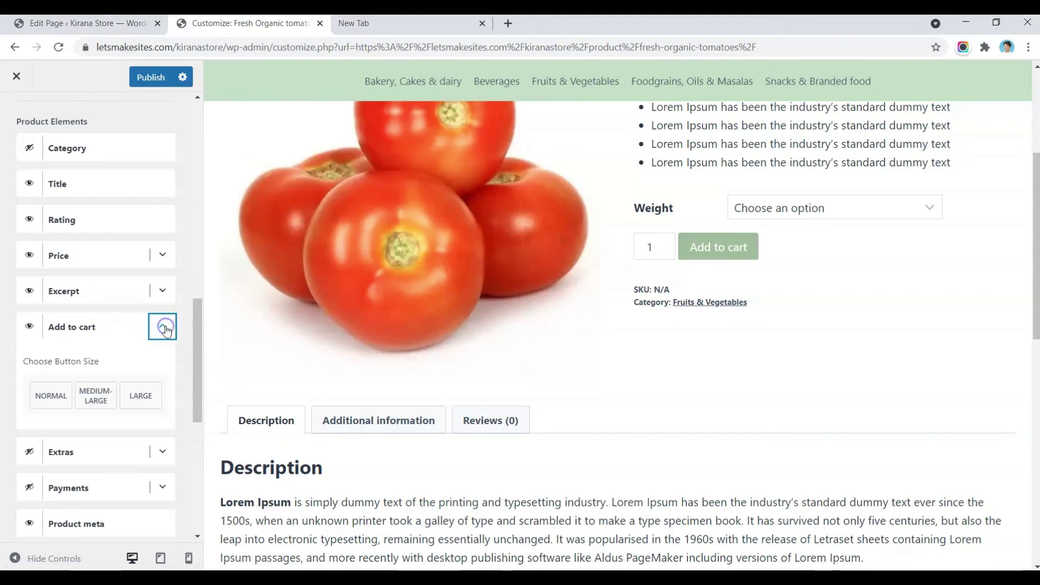
left_click(150, 405)
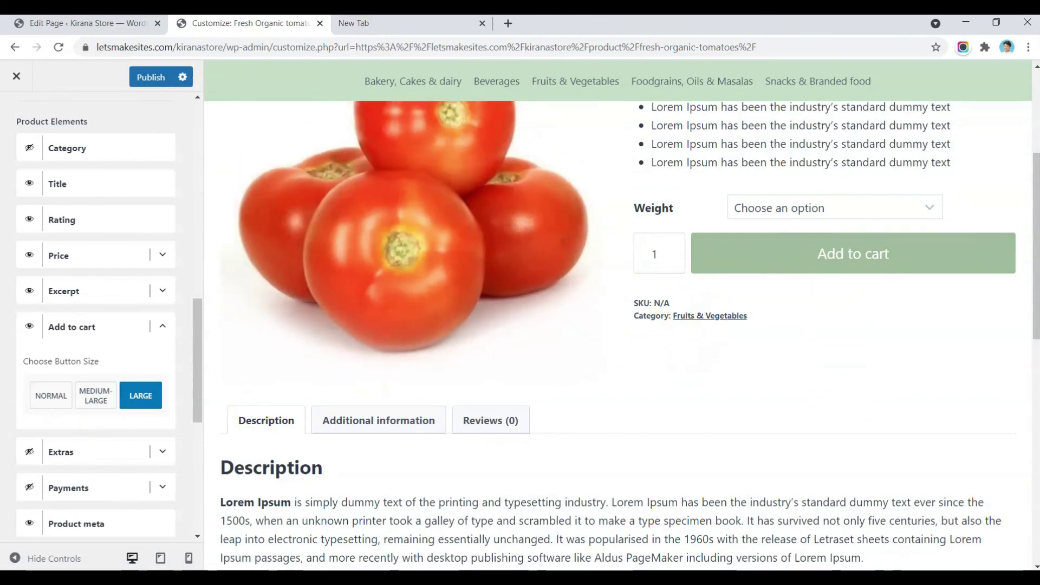
Step: Enable the Extras box and change its title to 'Free shipping on orders over 500/-'
scroll(161, 359, "down", 2)
left_click(161, 364)
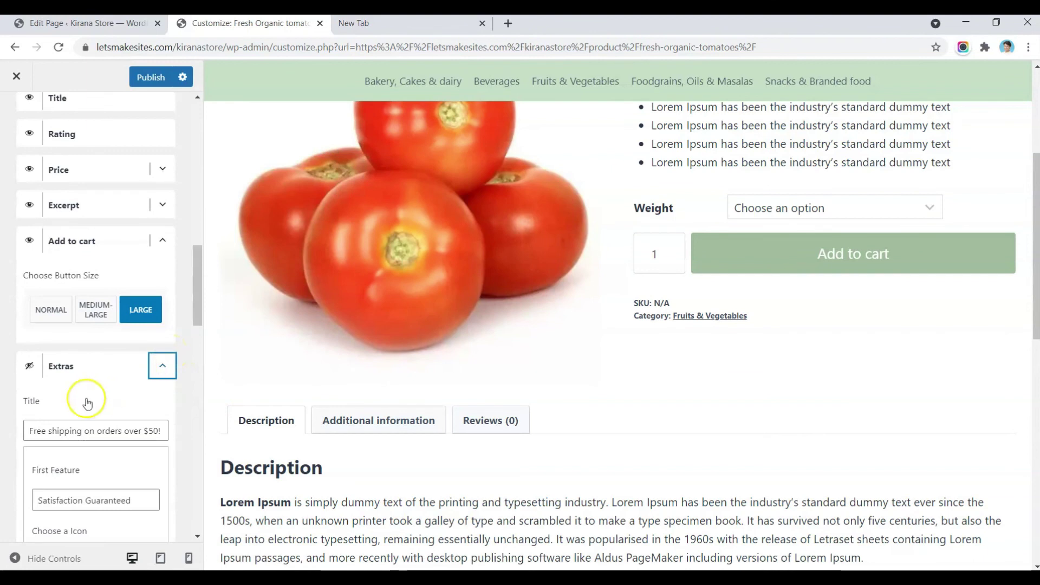
left_click(26, 366)
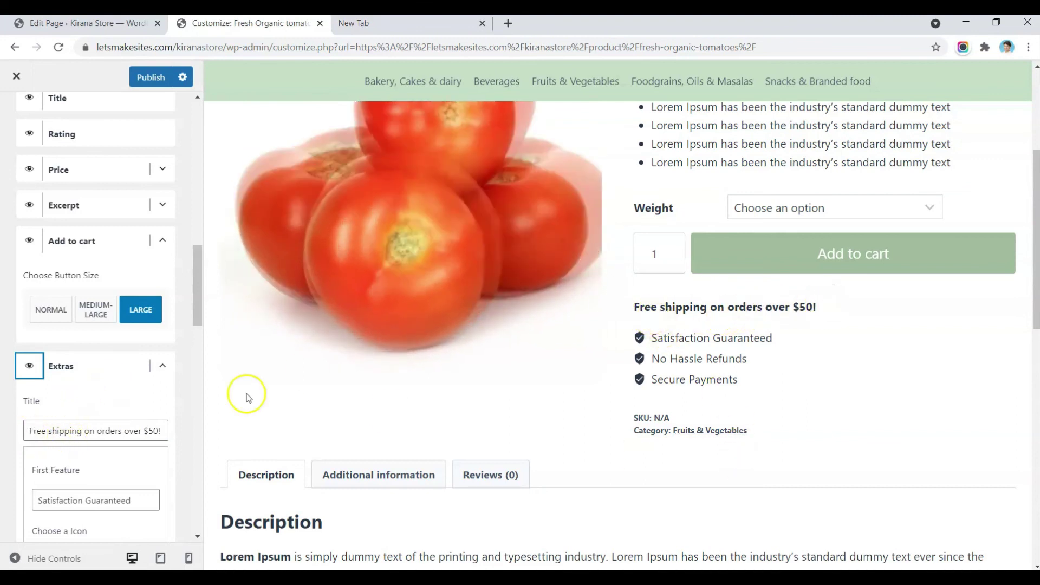
left_click_drag(143, 430, 310, 443)
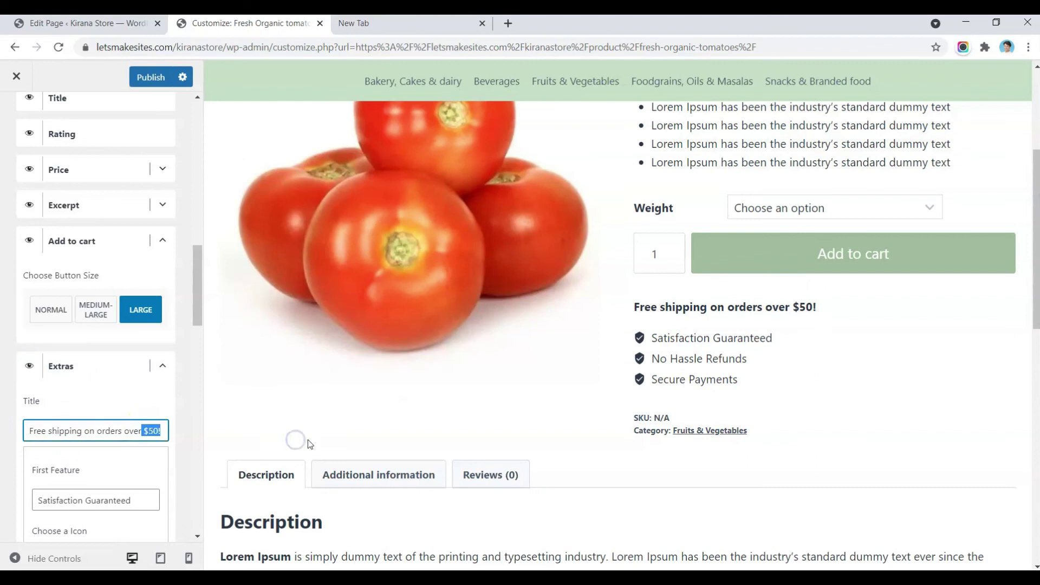
type("500")
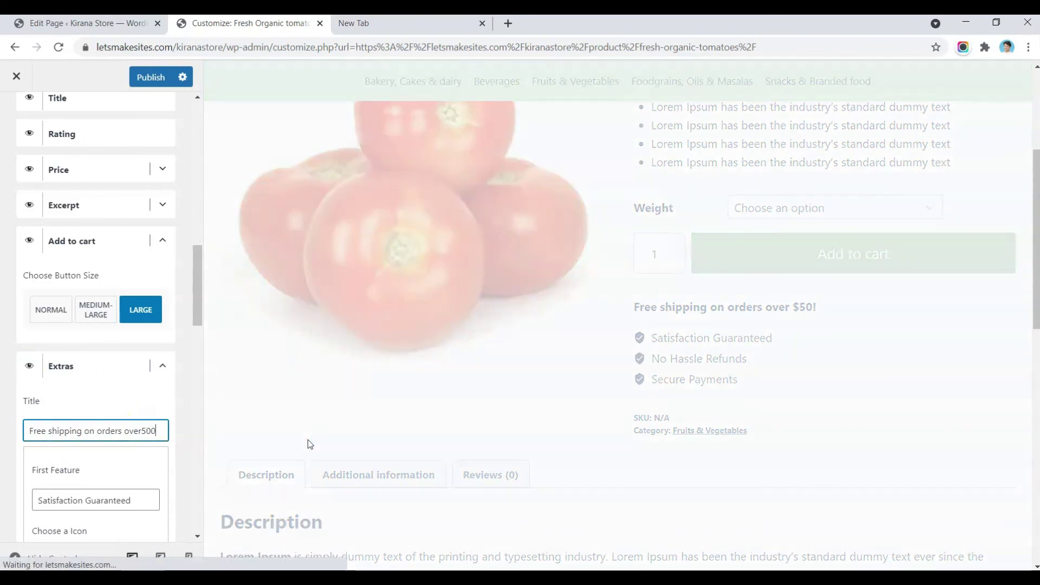
type("/-")
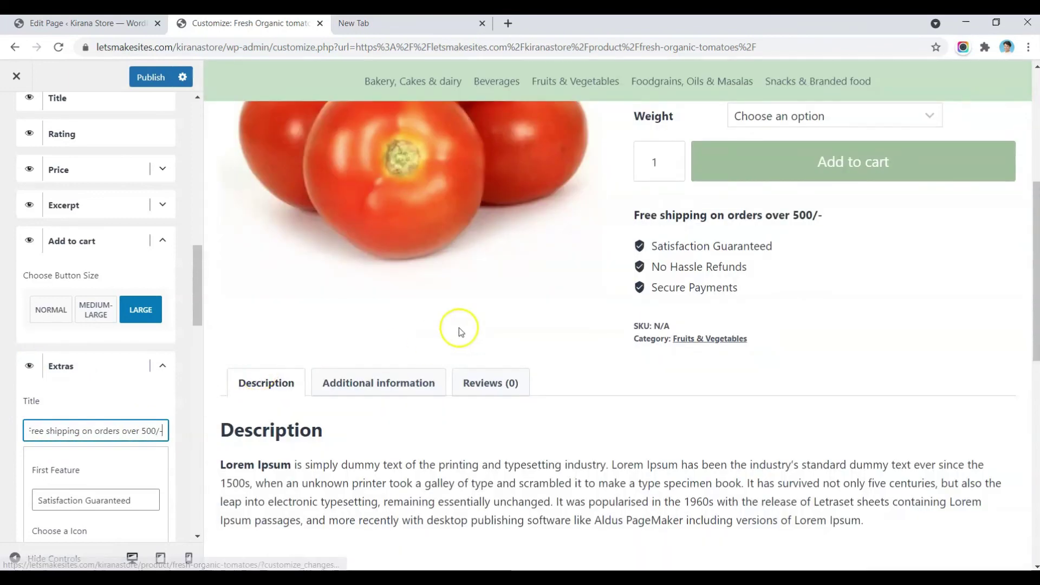
scroll(92, 448, "down", 5)
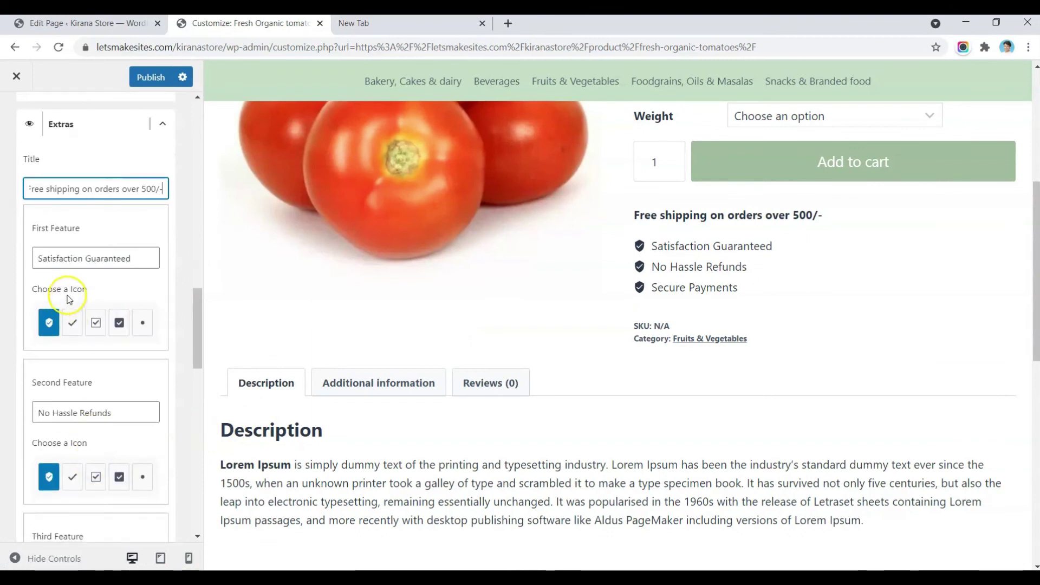
scroll(105, 383, "down", 10)
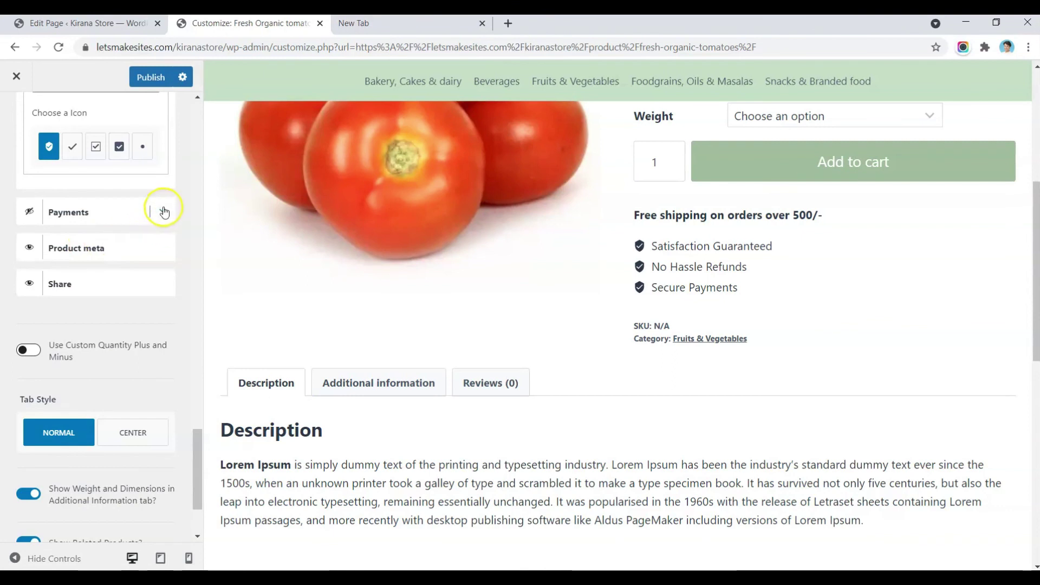
Step: Show the payment icons box, trying the Stripe badge before removing it
left_click(162, 212)
left_click(30, 215)
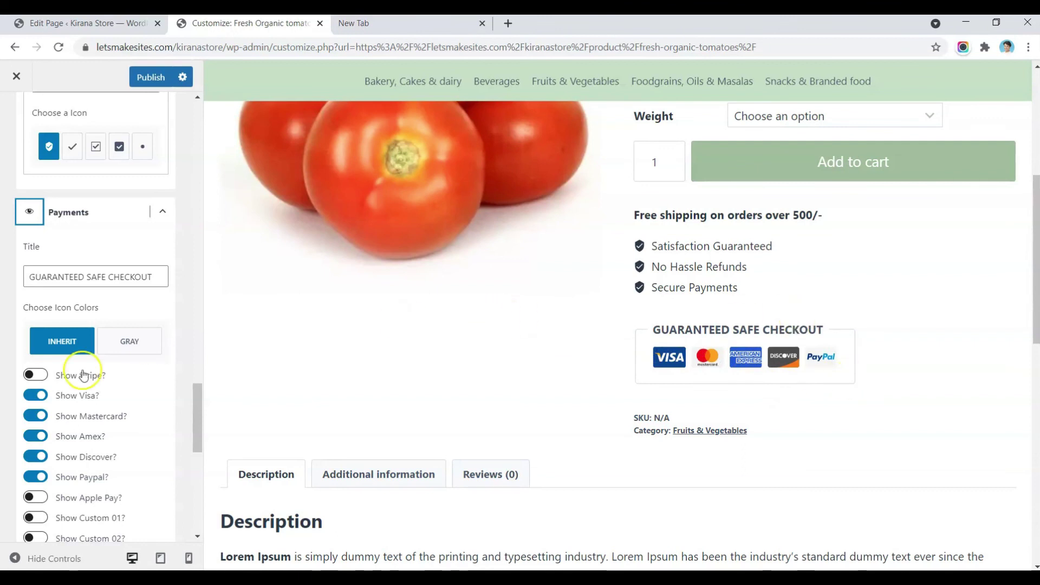
left_click(43, 376)
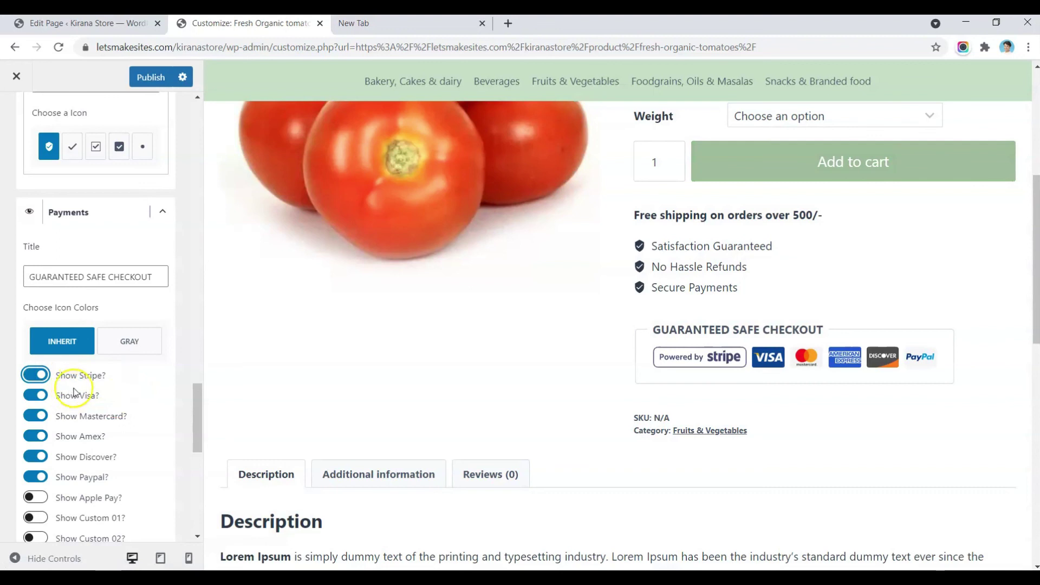
left_click(37, 374)
Step: Try a custom payment icon slot, then turn it off again
scroll(68, 411, "down", 5)
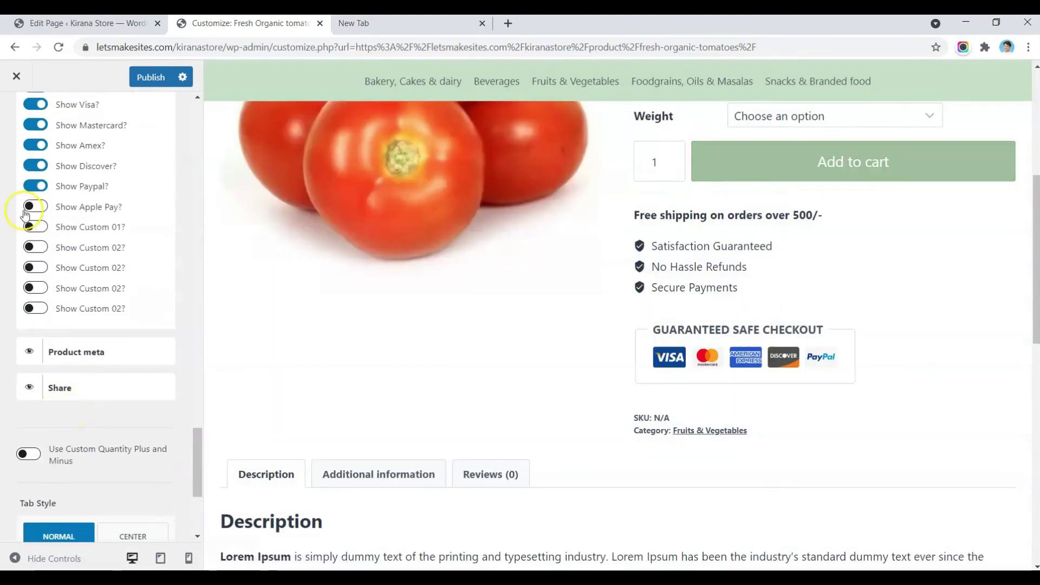
left_click(37, 227)
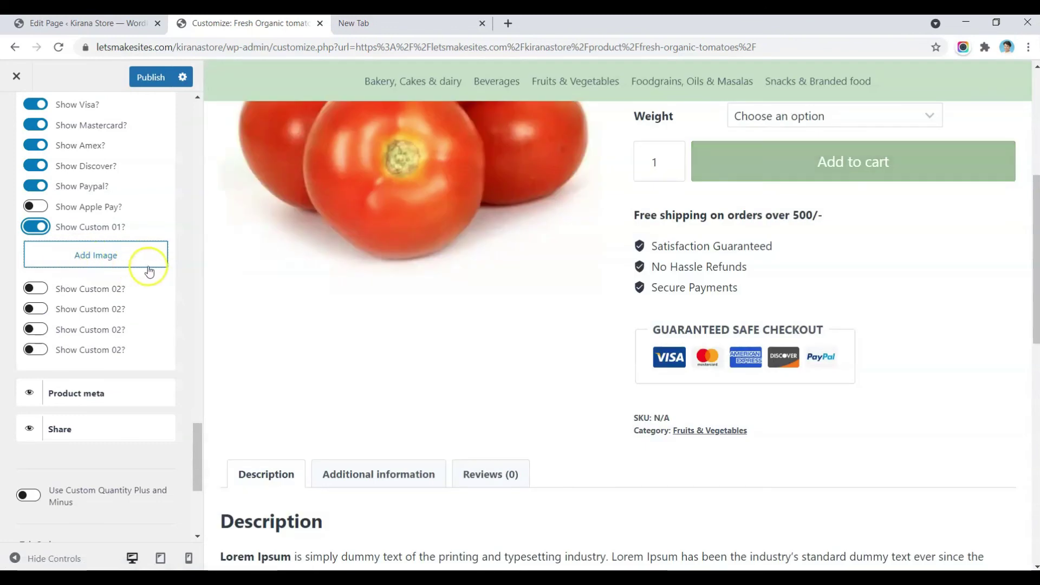
left_click(128, 256)
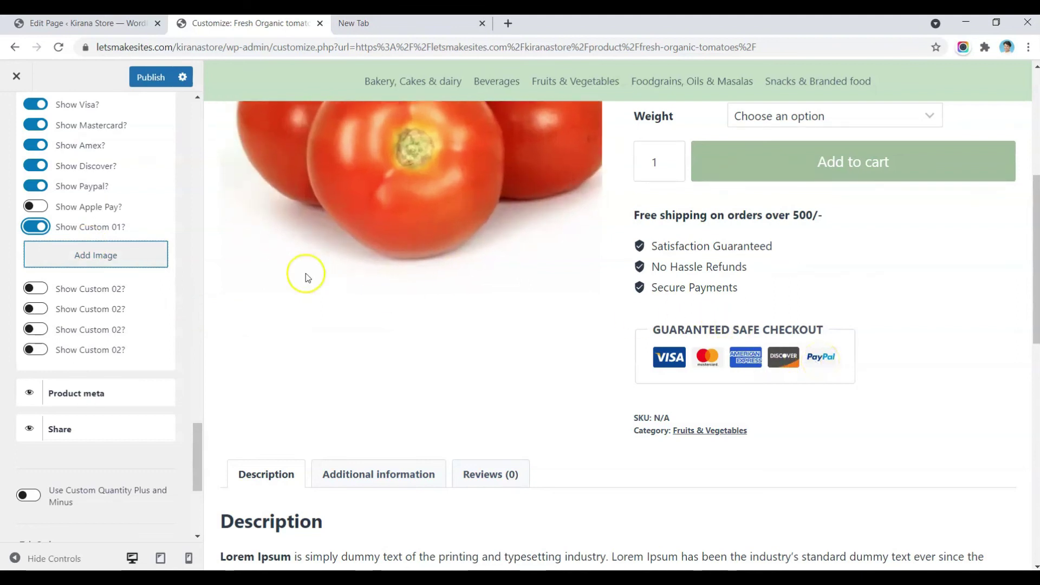
left_click(36, 226)
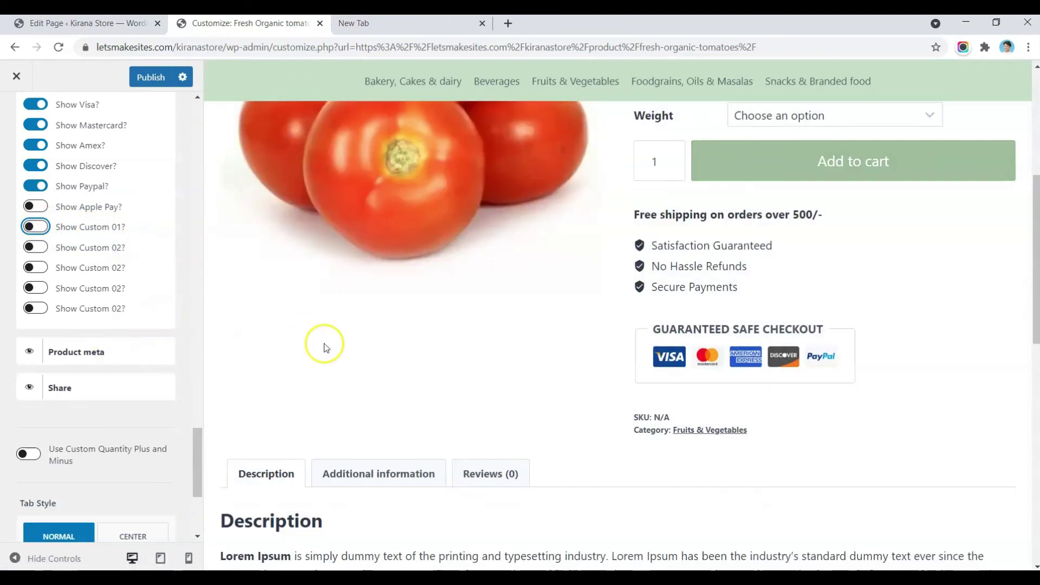
Step: Scroll to Related Products and check the 4-column related products in the preview
scroll(324, 343, "down", 3)
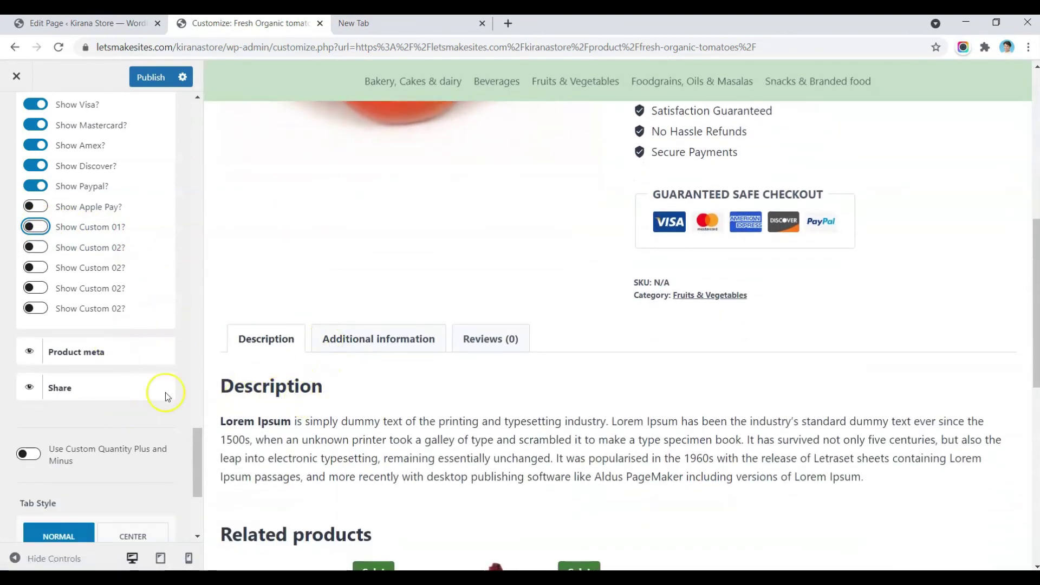
scroll(451, 369, "down", 4)
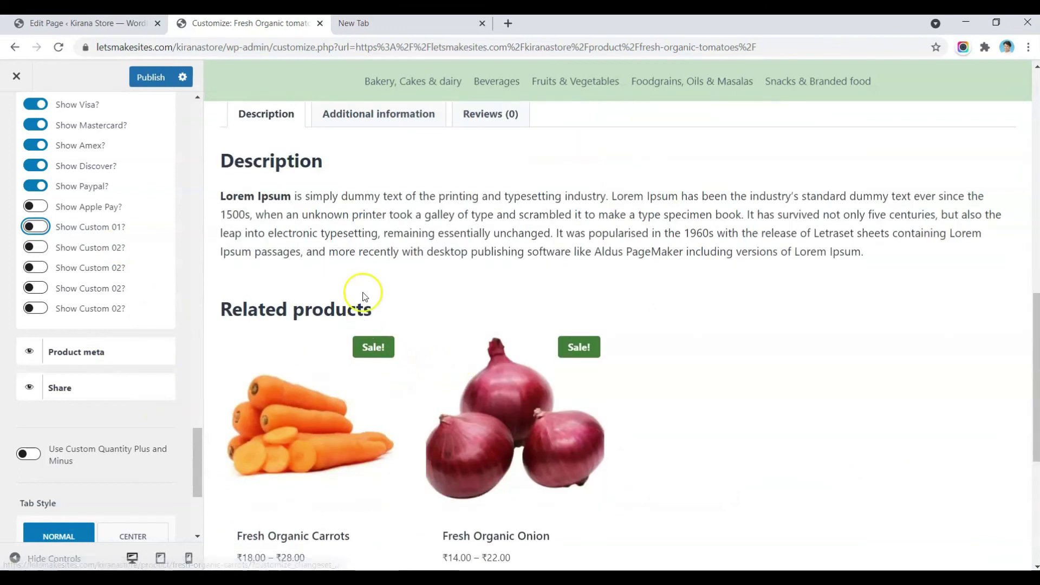
scroll(363, 295, "up", 10)
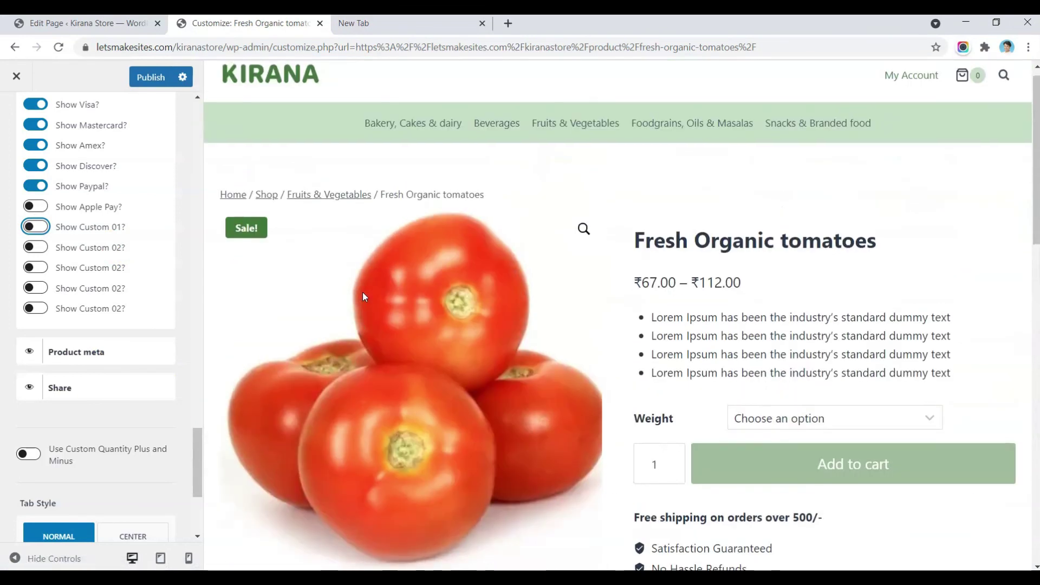
scroll(32, 449, "down", 4)
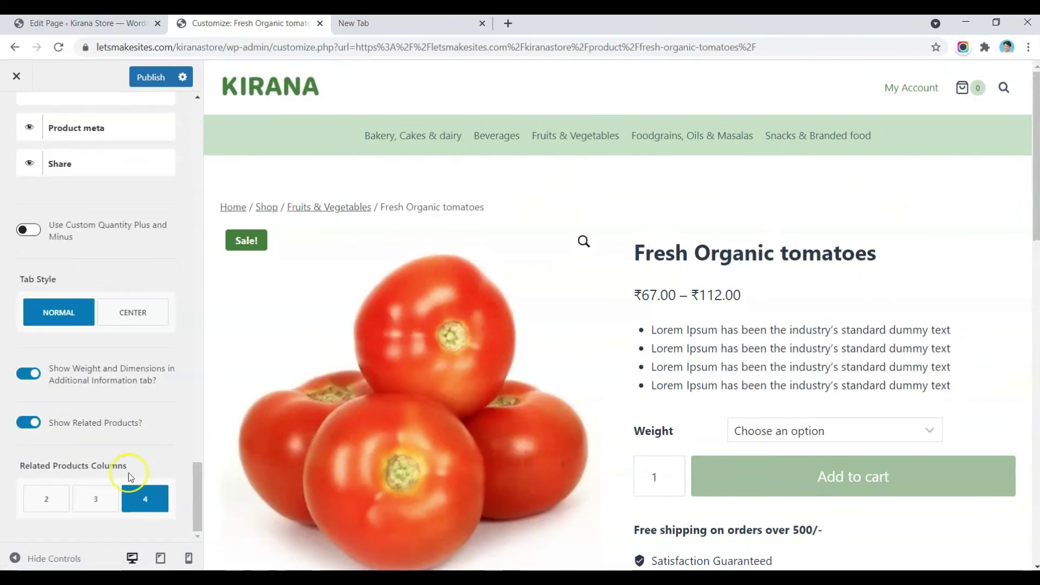
scroll(294, 423, "down", 8)
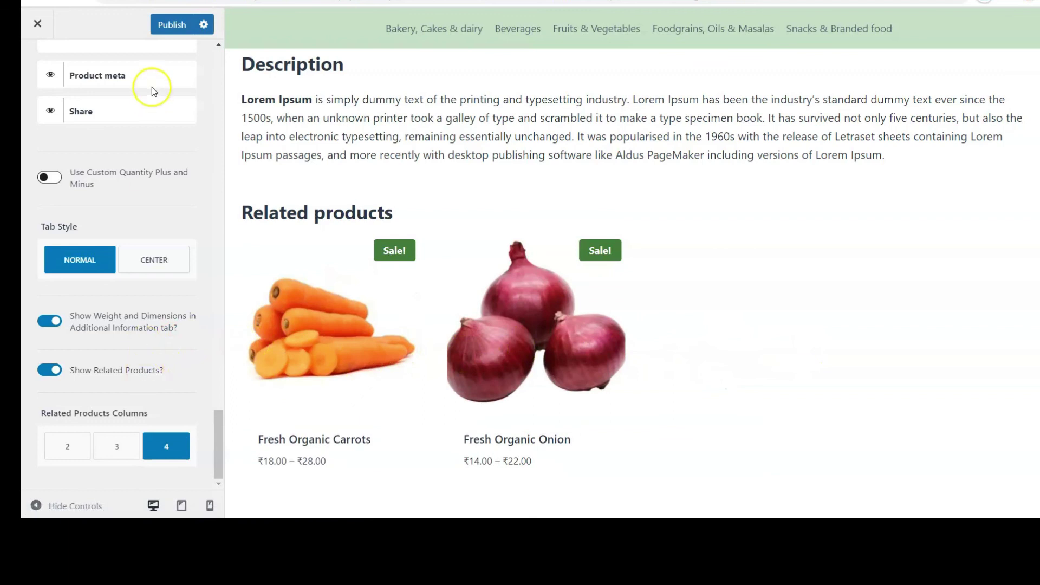
Step: Publish the single product layout changes
left_click(172, 31)
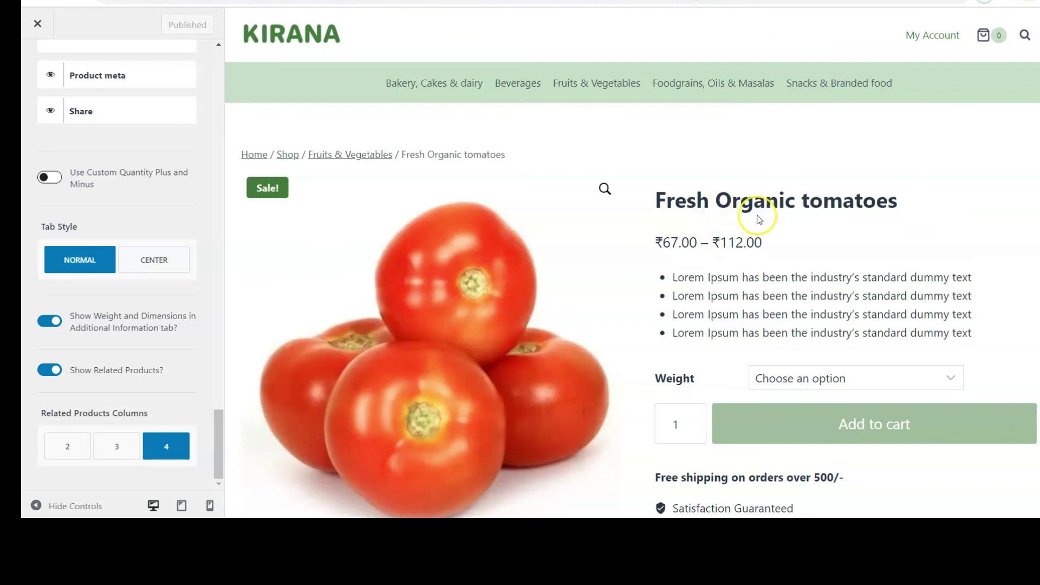
scroll(804, 307, "down", 12)
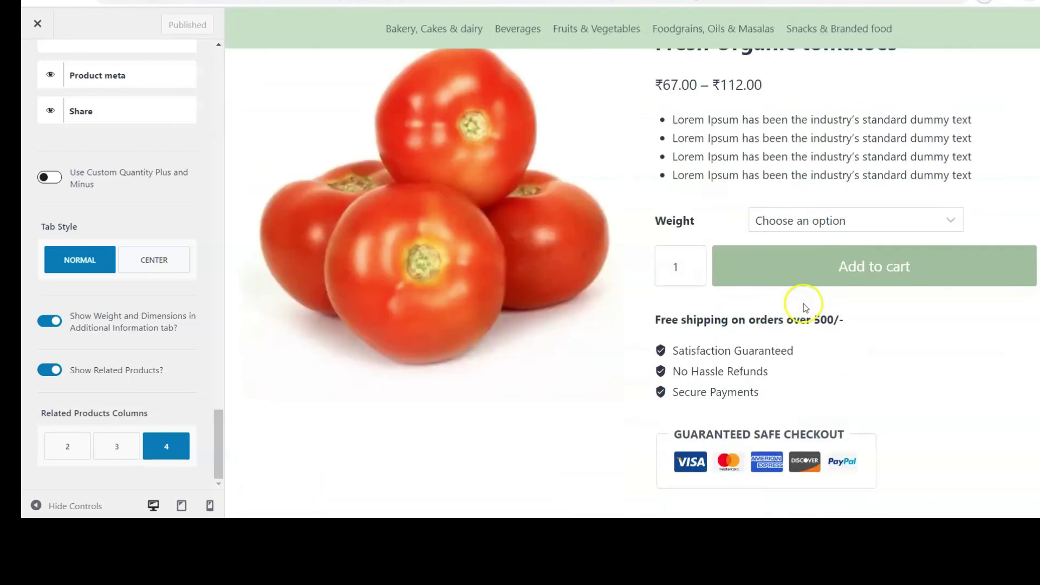
scroll(805, 306, "down", 4)
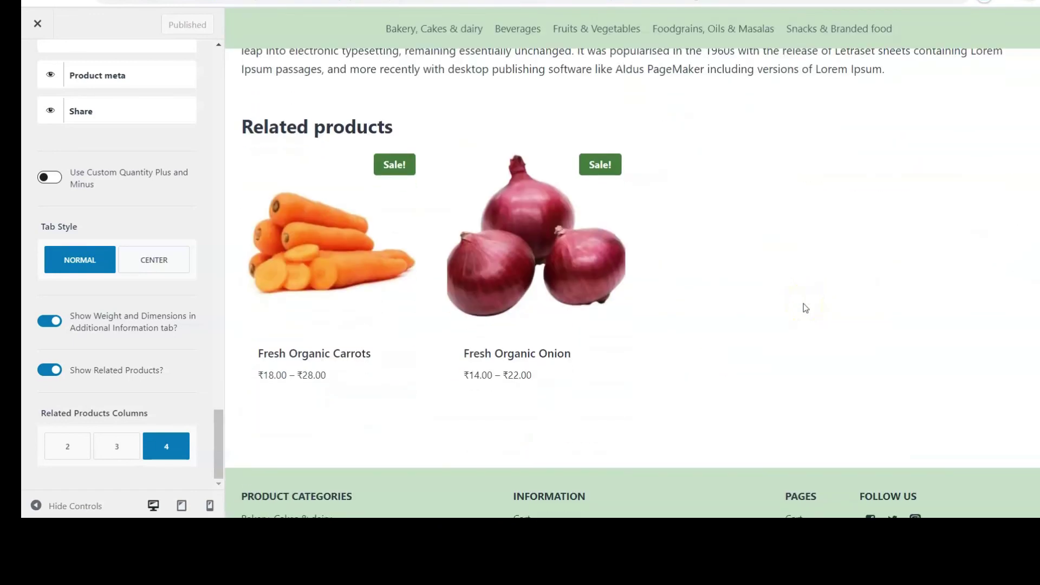
scroll(805, 308, "up", 15)
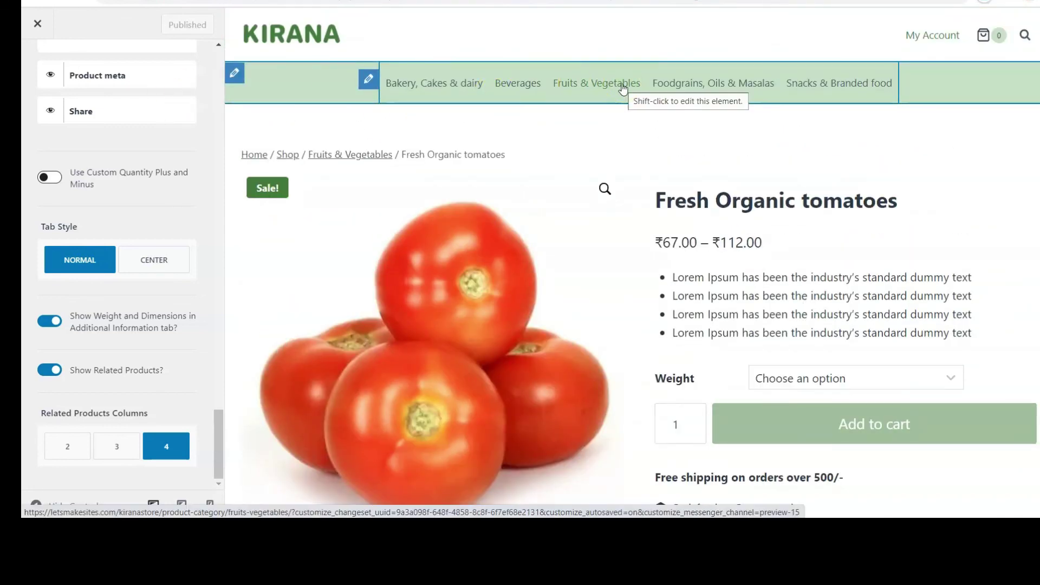
Step: Load the Fruits & Vegetables category page in the preview and return to WooCommerce sections
left_click(593, 98)
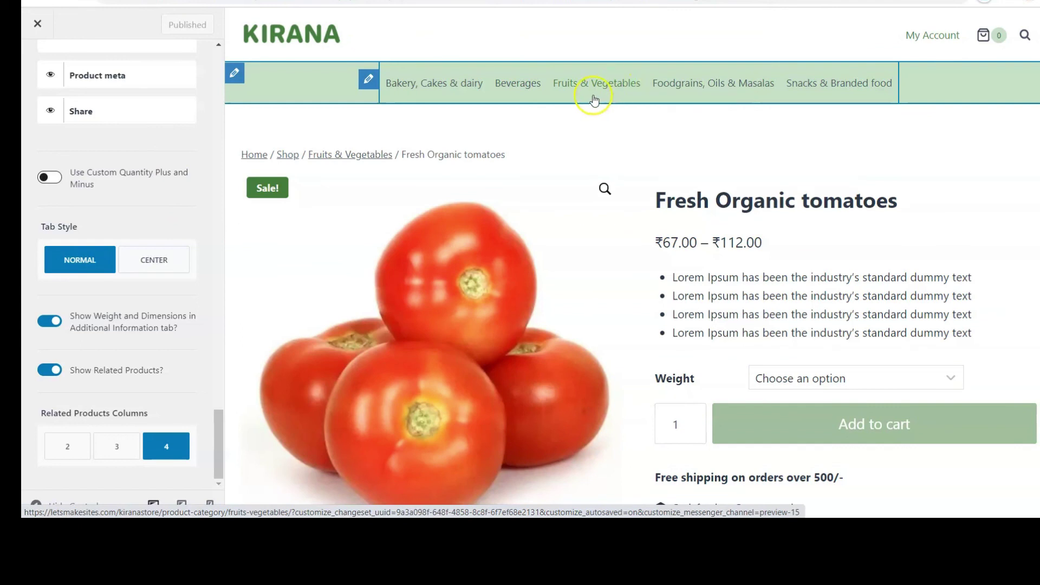
left_click(627, 85)
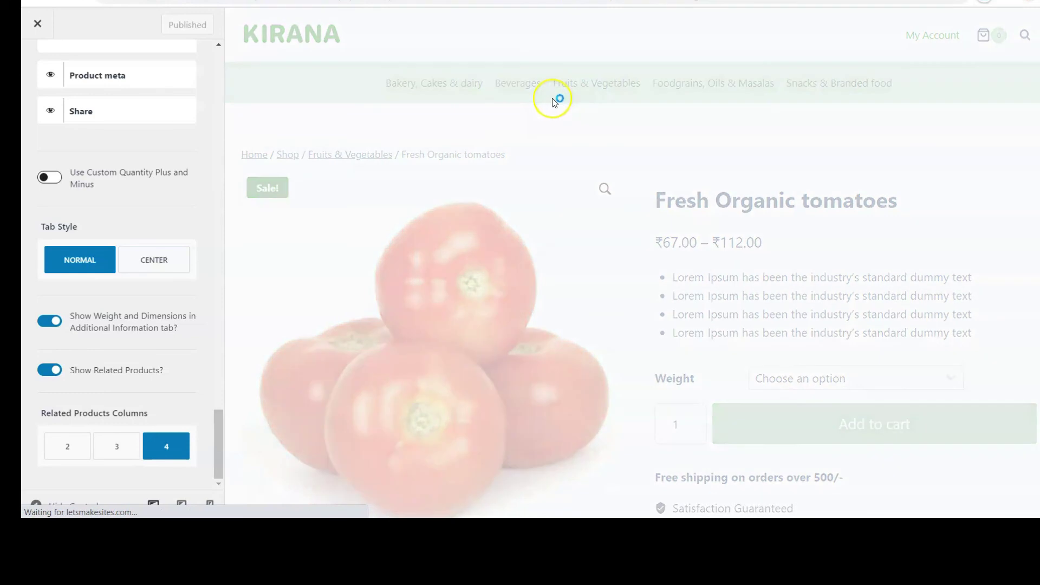
scroll(69, 174, "up", 10)
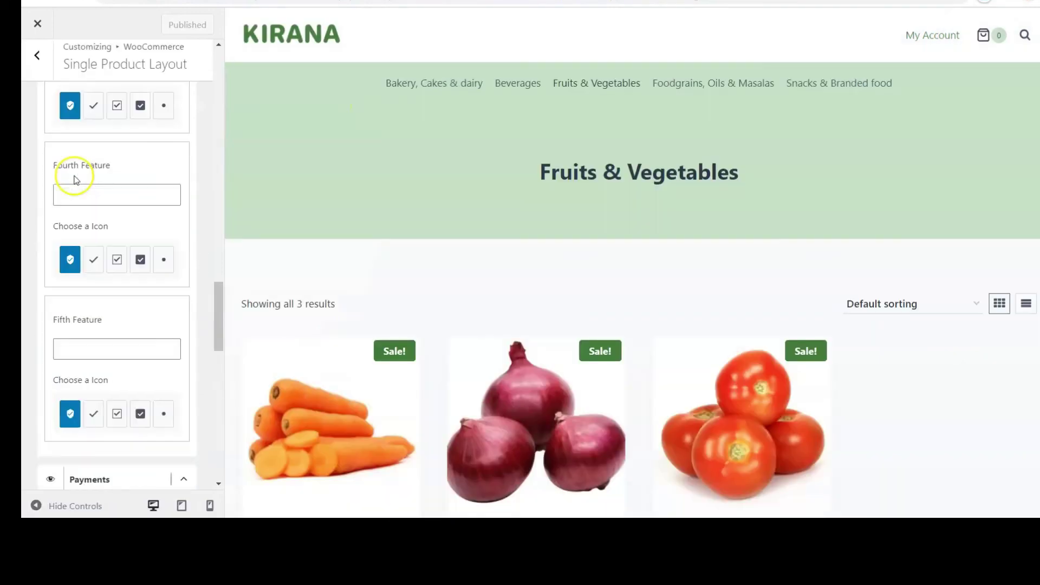
left_click(36, 56)
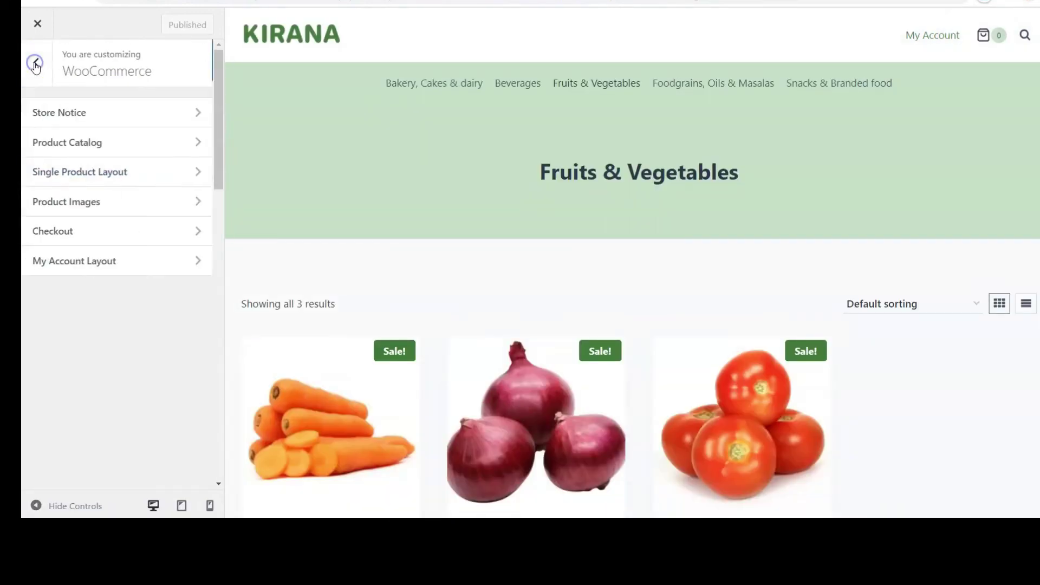
Step: In Product Catalog, remove the Shop title banner and centre the Shop title
left_click(51, 149)
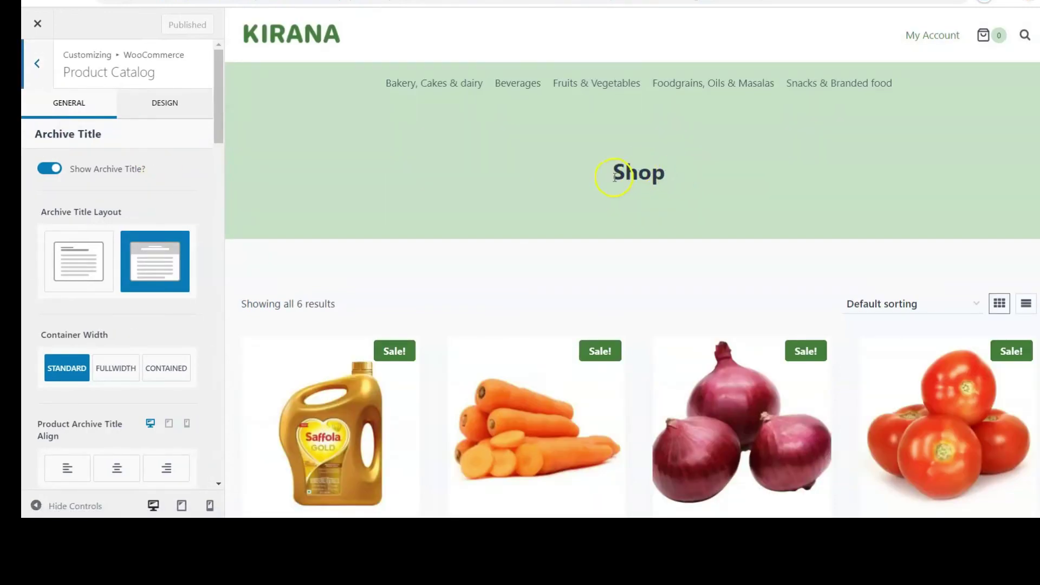
left_click(37, 64)
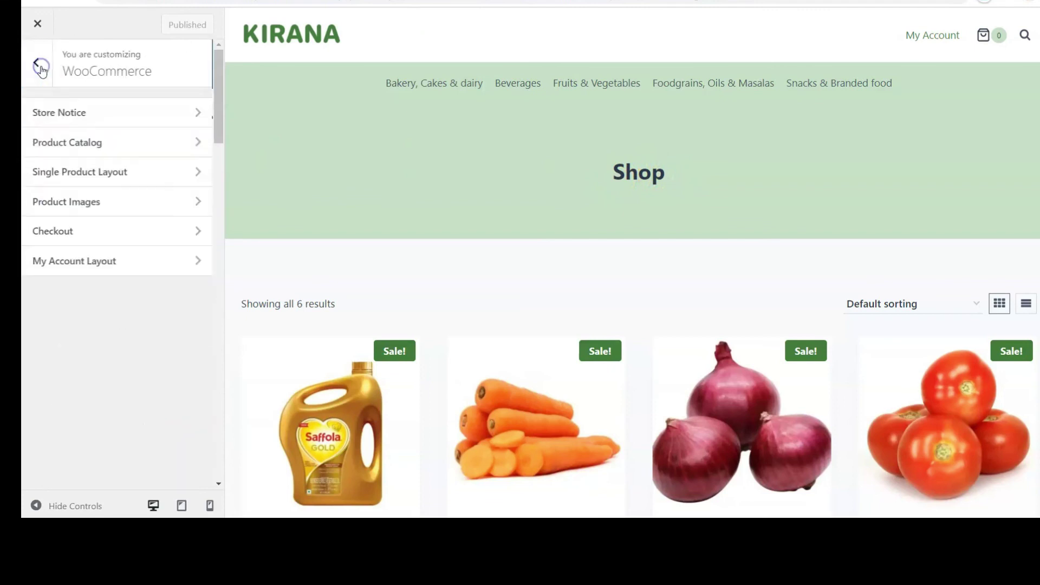
left_click(154, 142)
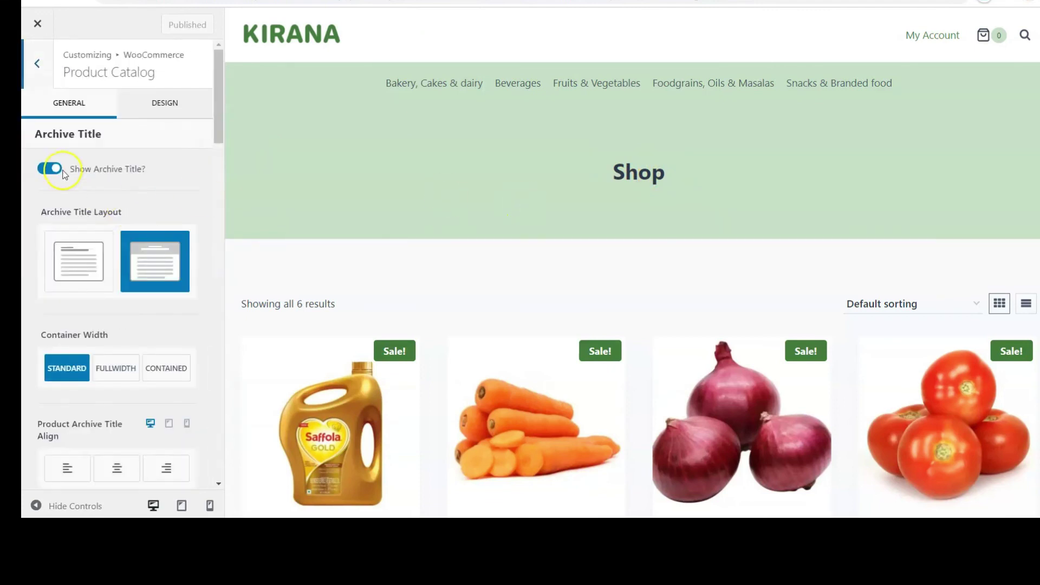
left_click(88, 252)
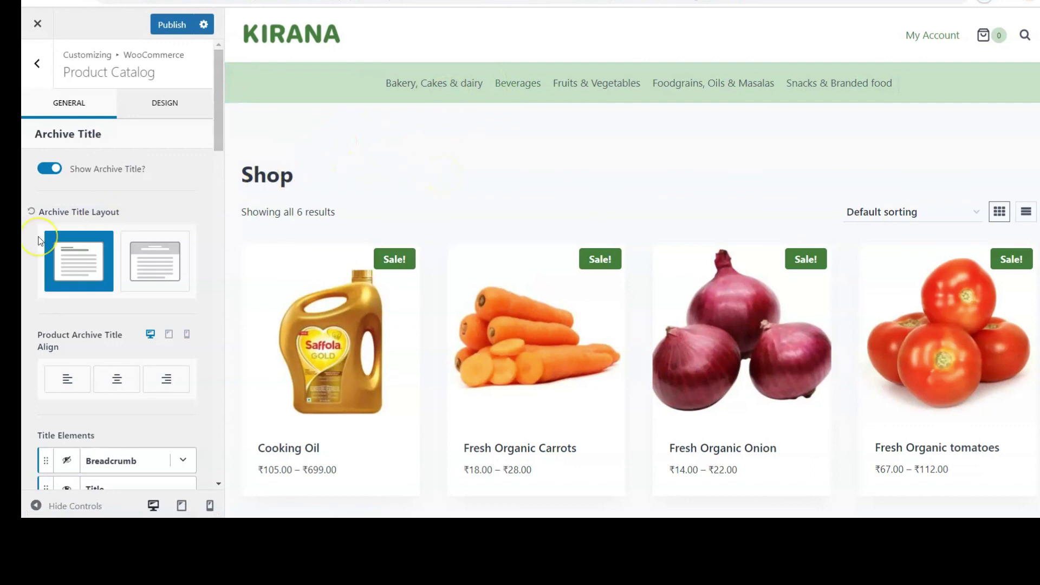
scroll(39, 240, "down", 3)
left_click(115, 244)
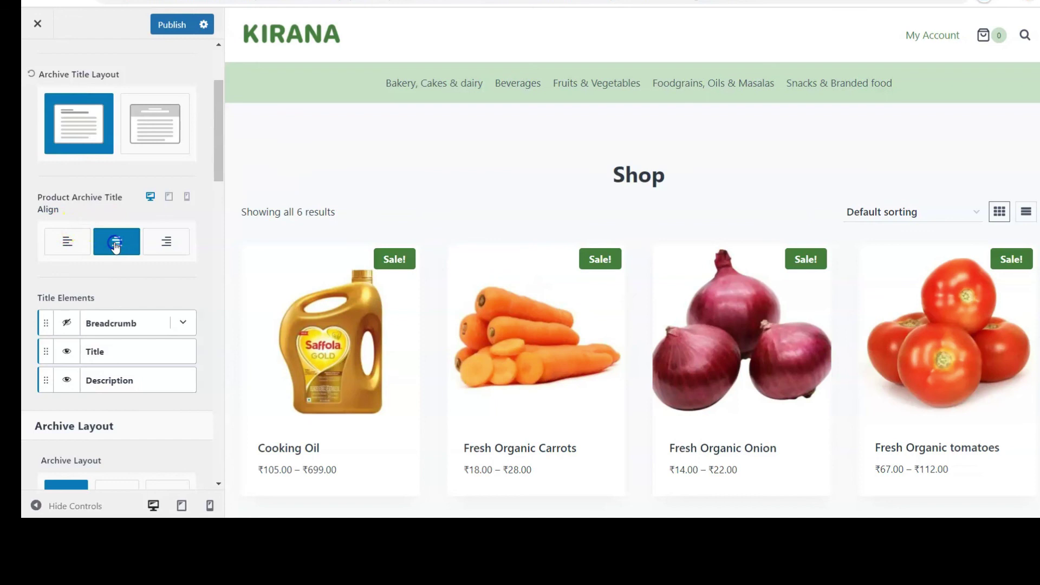
Step: Try the narrow archive layout, then restore the full-width layout
scroll(115, 243, "down", 2)
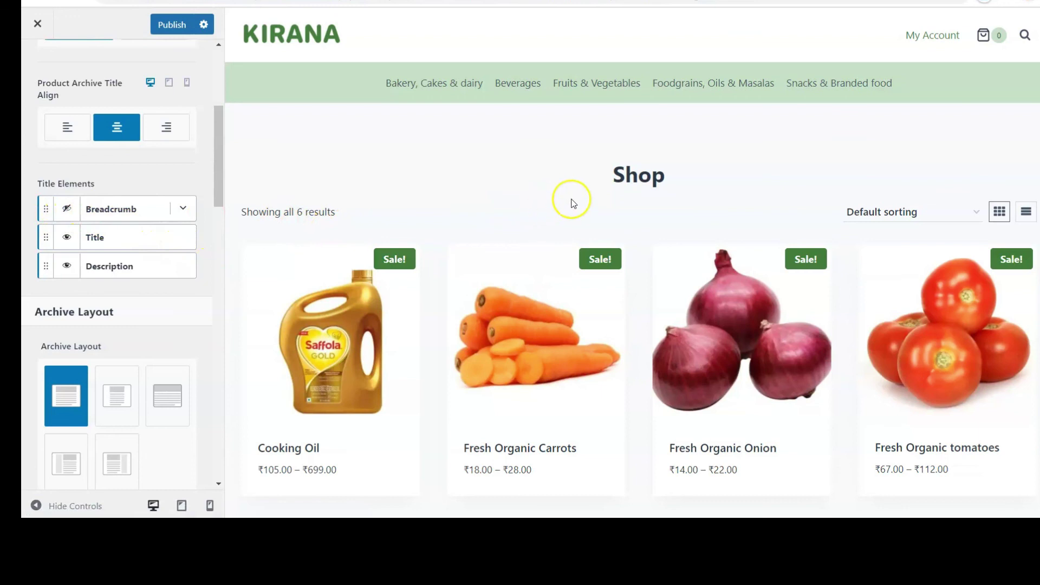
scroll(95, 206, "down", 3)
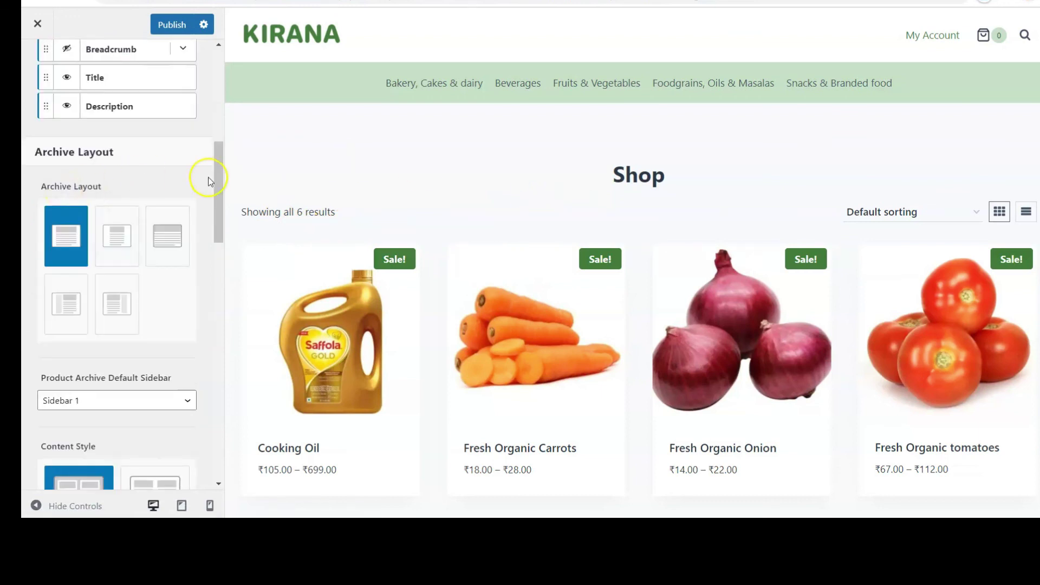
scroll(453, 241, "down", 5)
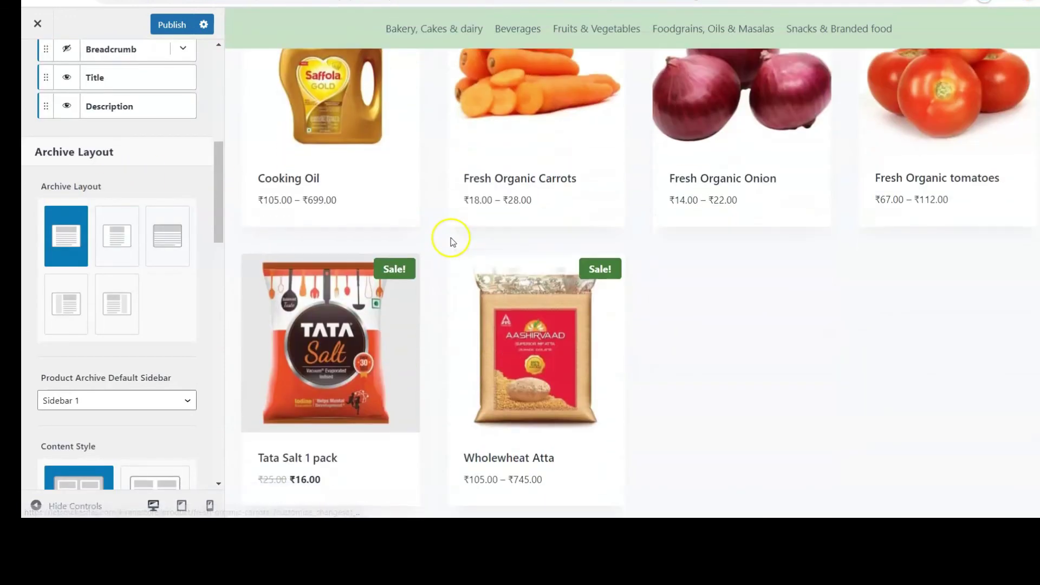
left_click(124, 235)
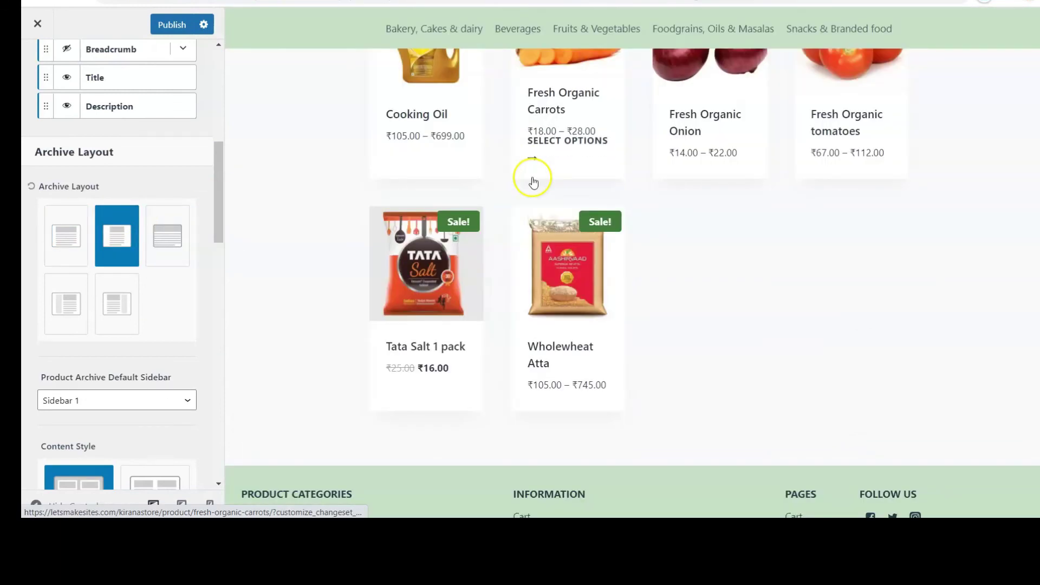
scroll(534, 181, "up", 3)
scroll(534, 182, "up", 2)
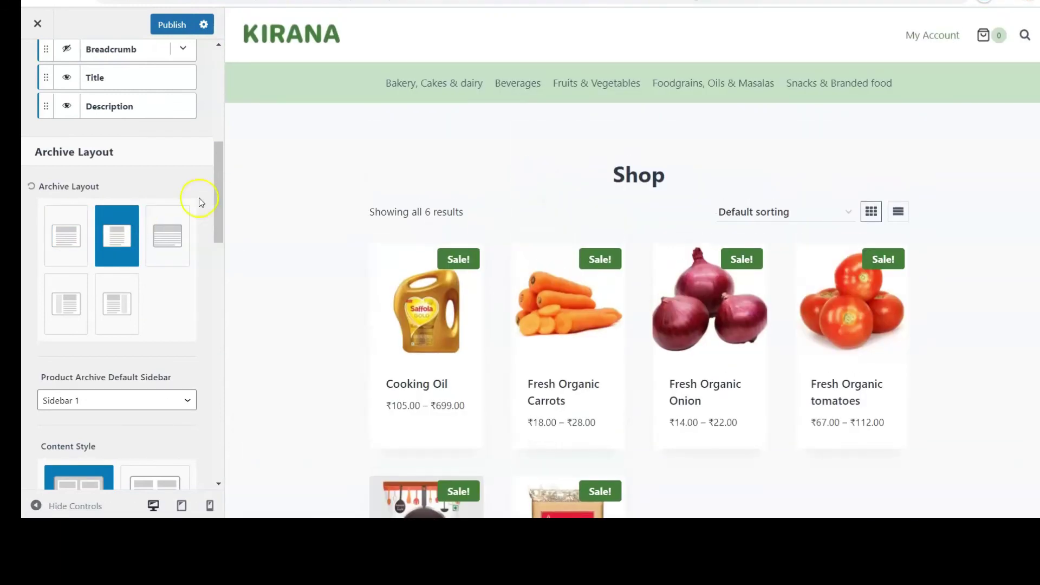
left_click(70, 229)
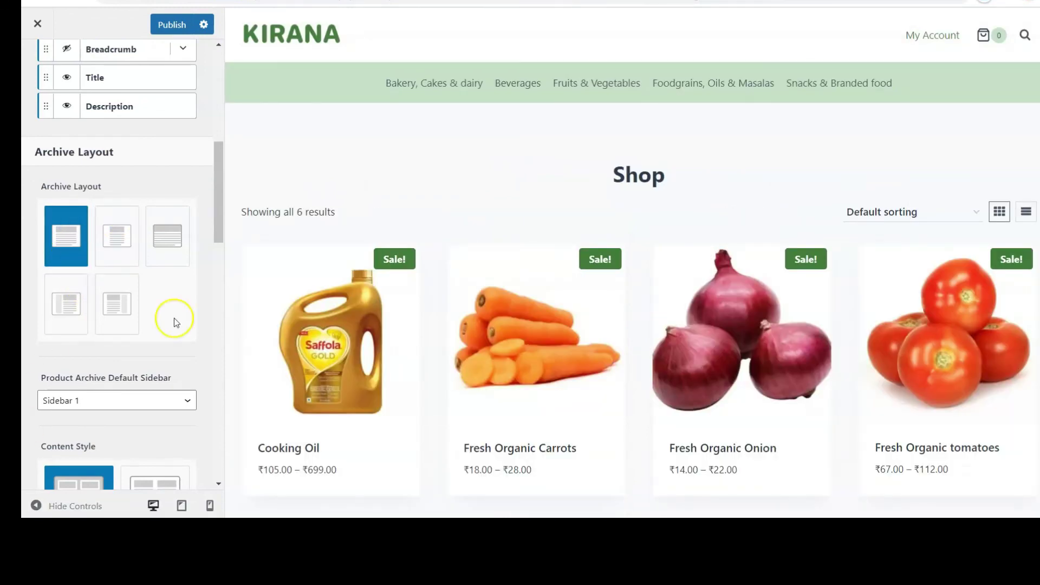
Step: Scroll the Shop preview to check the six products laid out four per row
scroll(174, 317, "down", 5)
scroll(400, 317, "down", 4)
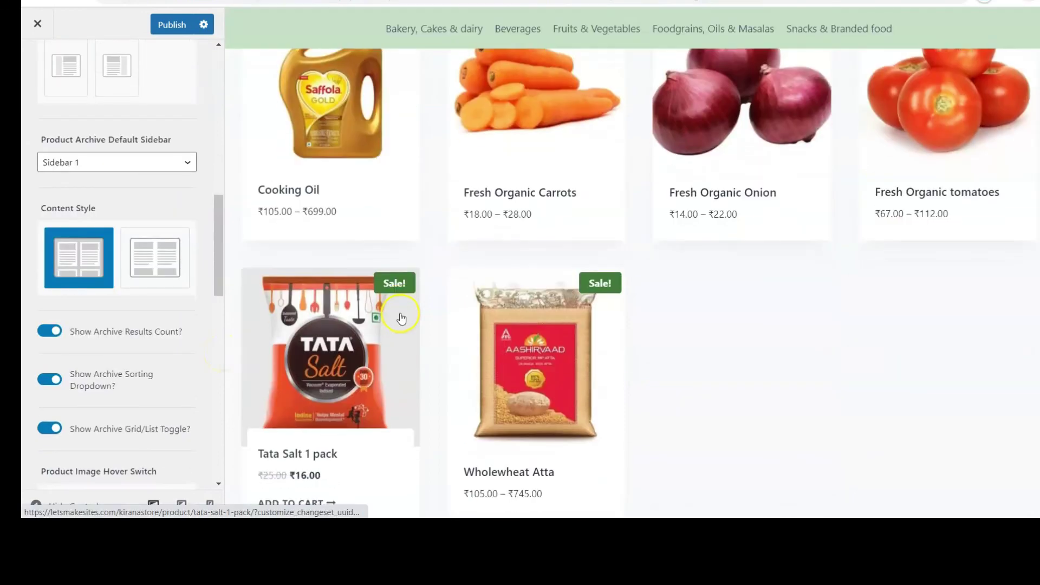
scroll(25, 371, "down", 3)
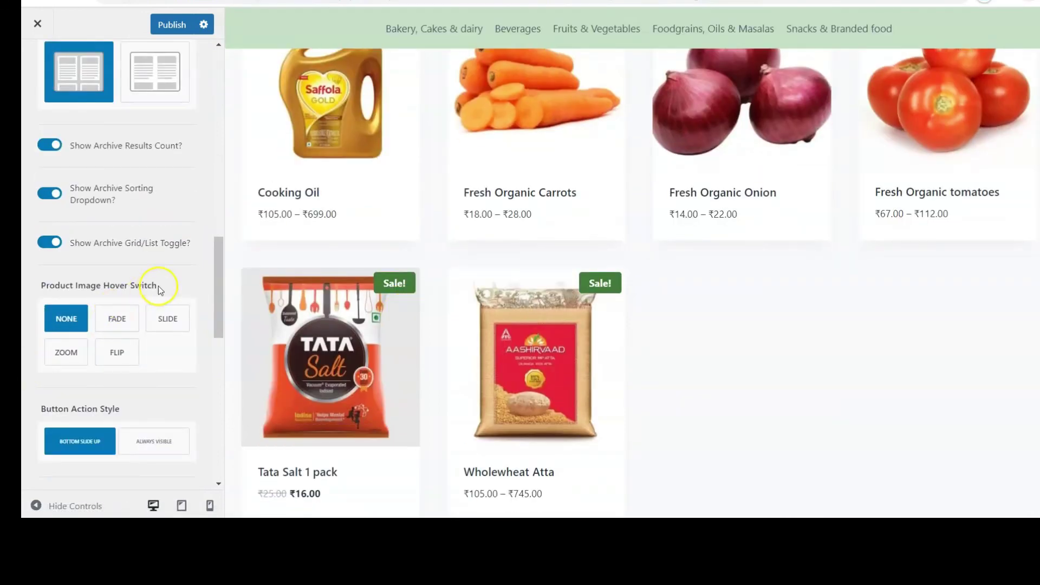
scroll(148, 219, "down", 4)
scroll(149, 219, "down", 4)
scroll(440, 162, "up", 3)
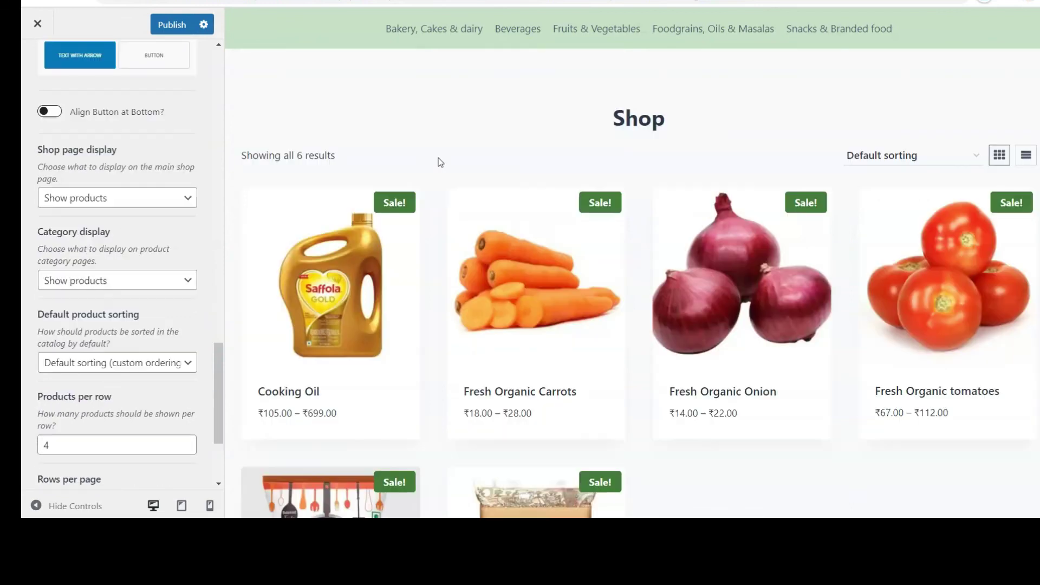
scroll(440, 162, "down", 10)
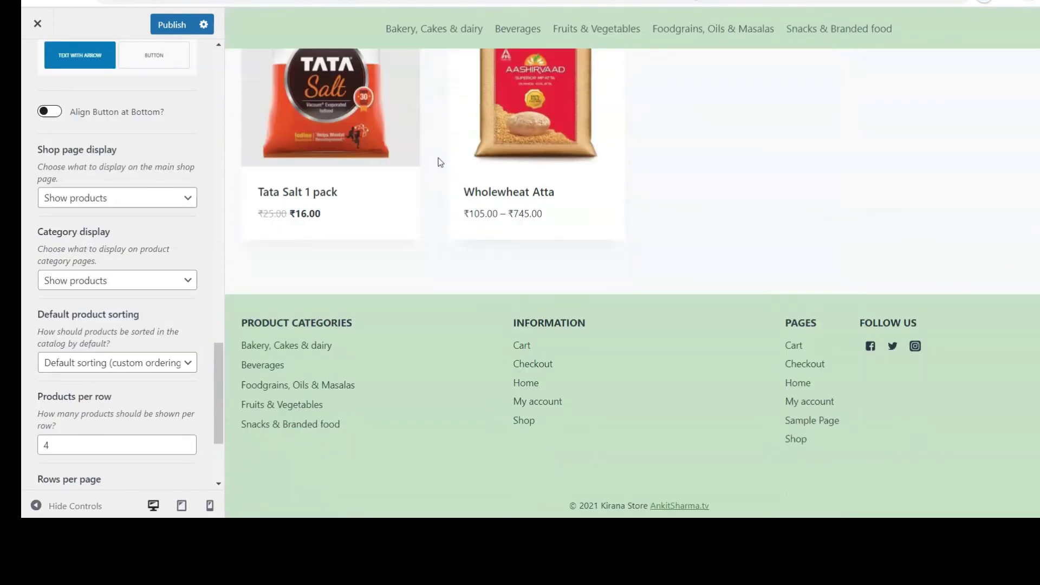
scroll(440, 162, "up", 10)
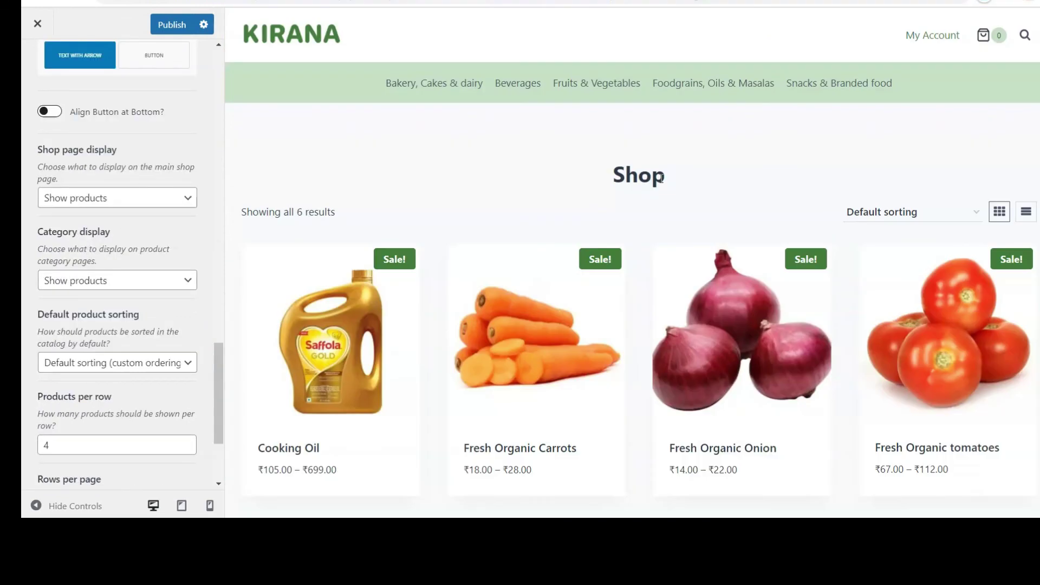
scroll(660, 179, "down", 10)
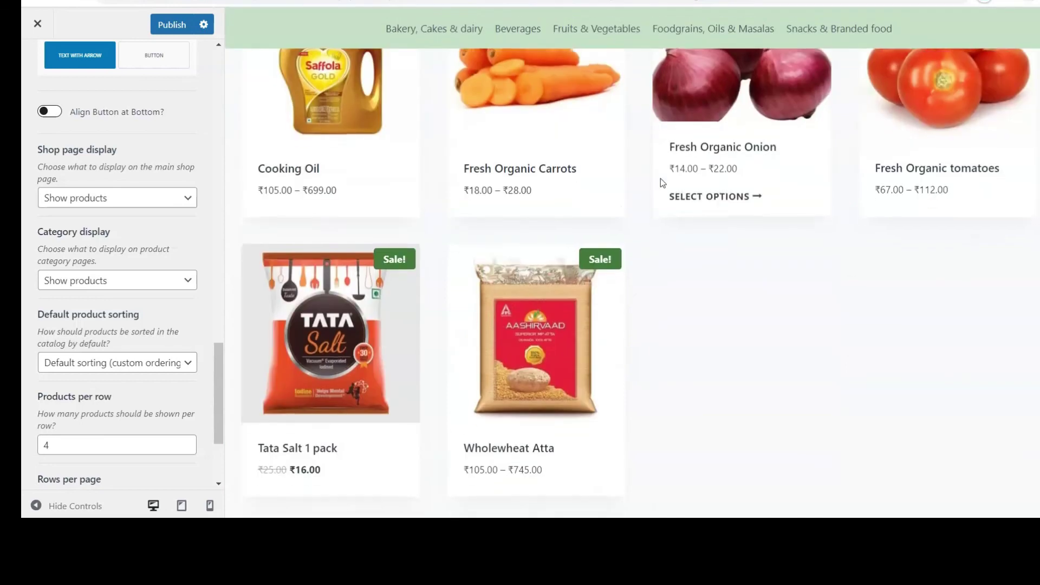
scroll(661, 179, "up", 10)
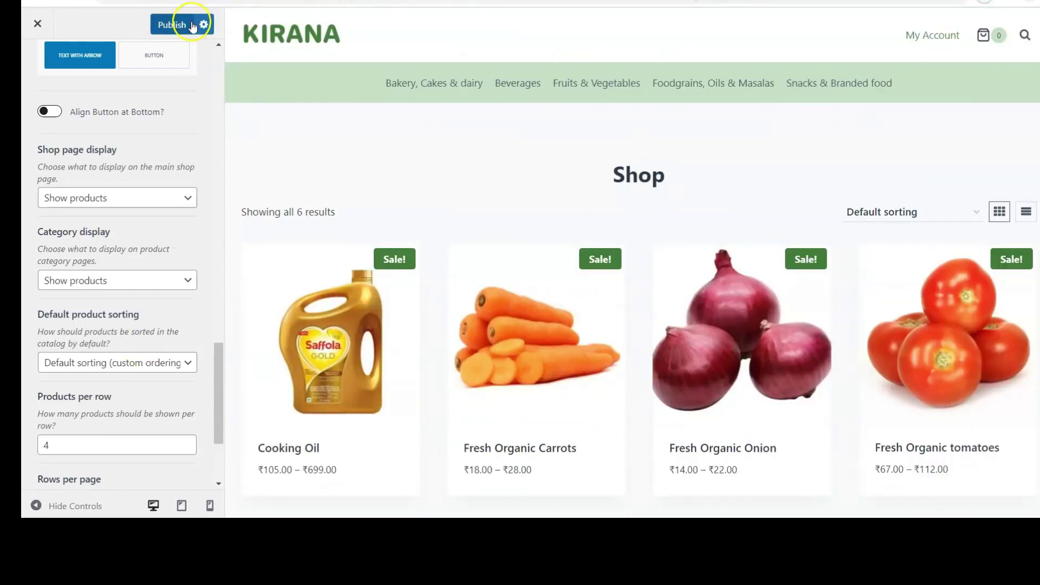
Step: Publish the shop layout changes and go to the live Kirana home page
left_click(168, 25)
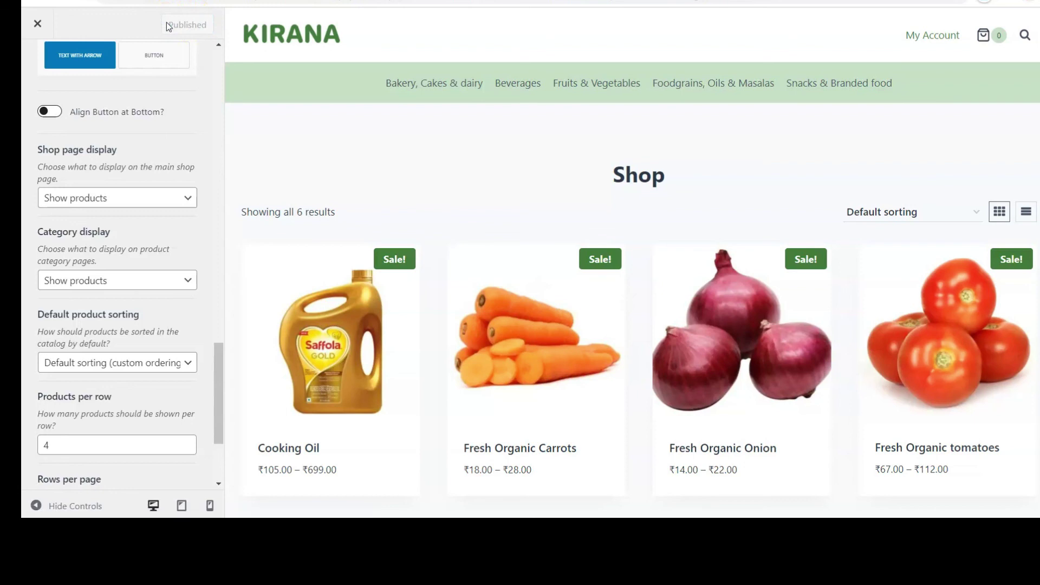
left_click(42, 35)
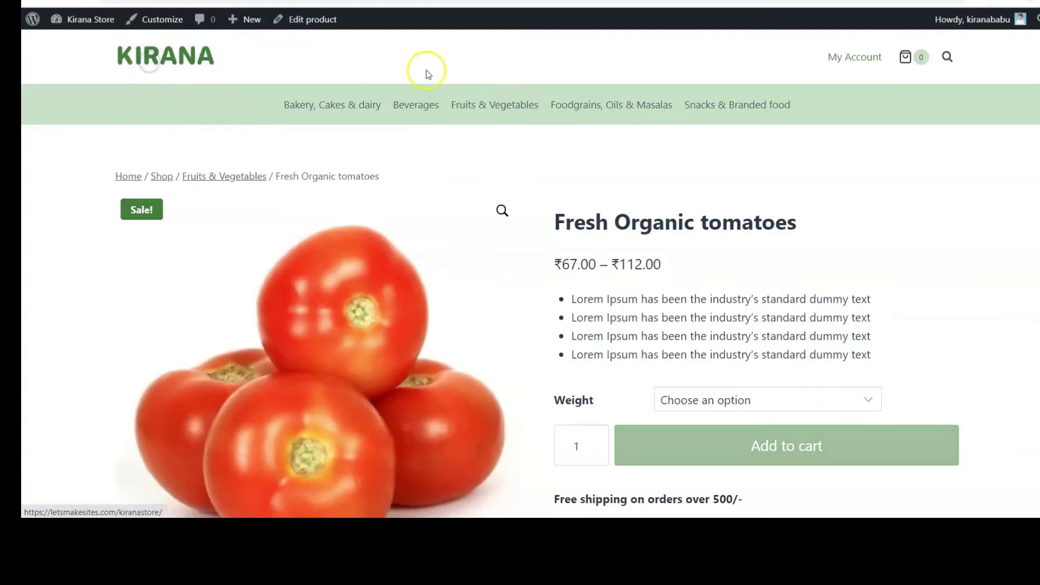
left_click(428, 75)
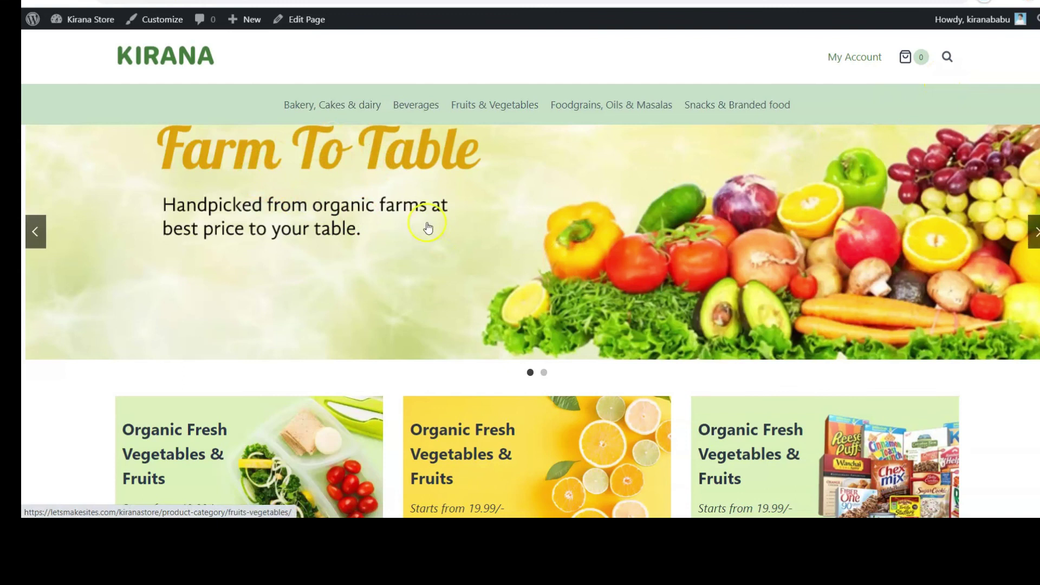
Step: Scroll through the home page past the From Vegetables & Fruits section
scroll(231, 349, "down", 20)
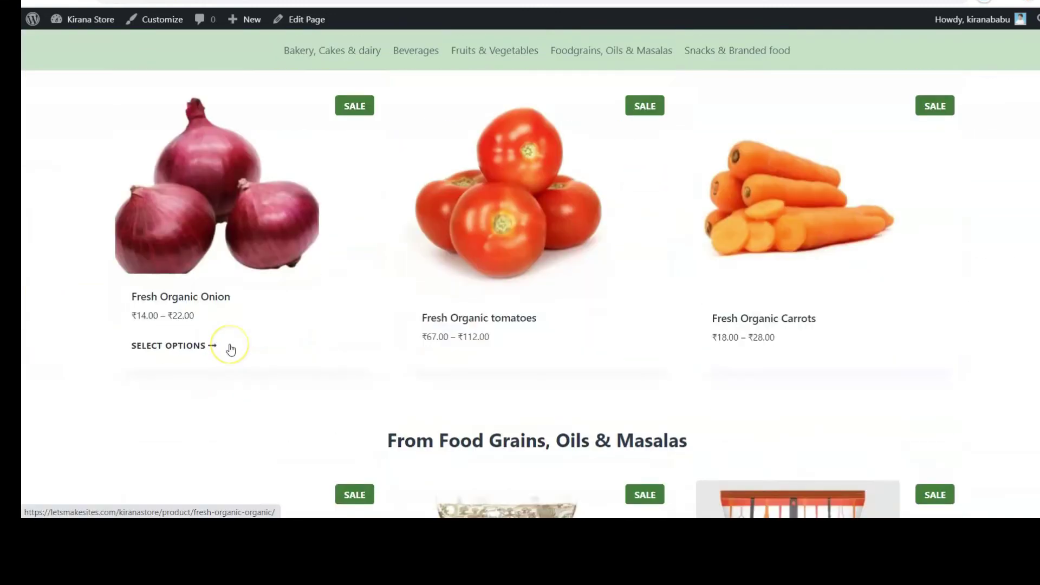
scroll(231, 349, "down", 10)
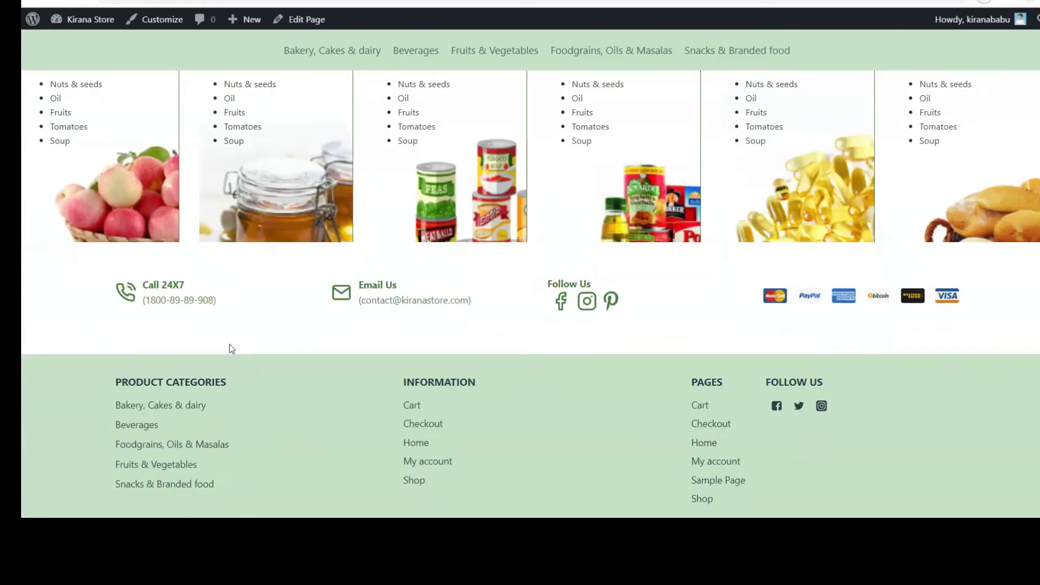
scroll(231, 348, "down", 2)
left_click(472, 238)
scroll(466, 230, "up", 12)
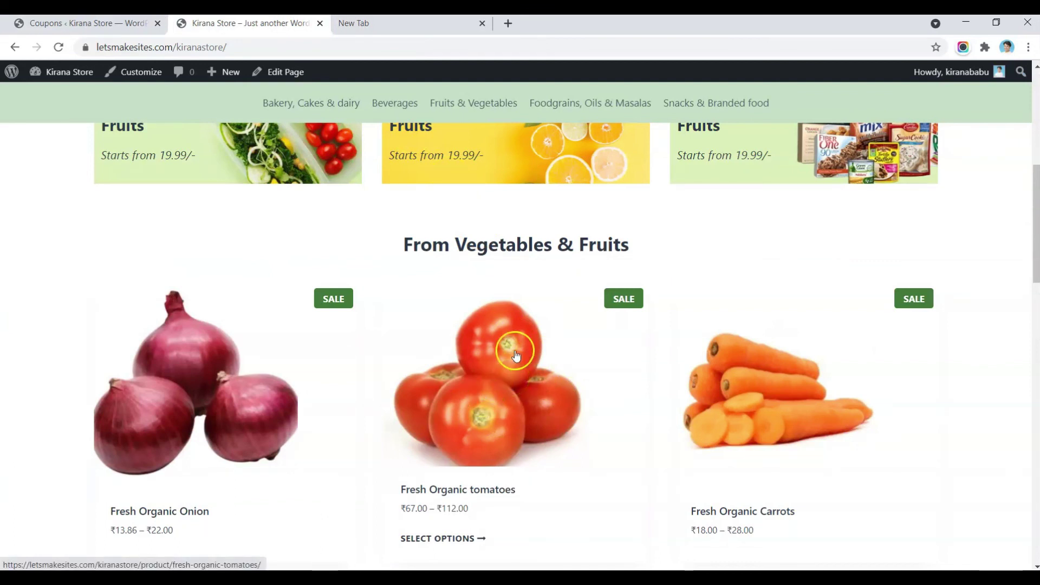
scroll(516, 355, "up", 7)
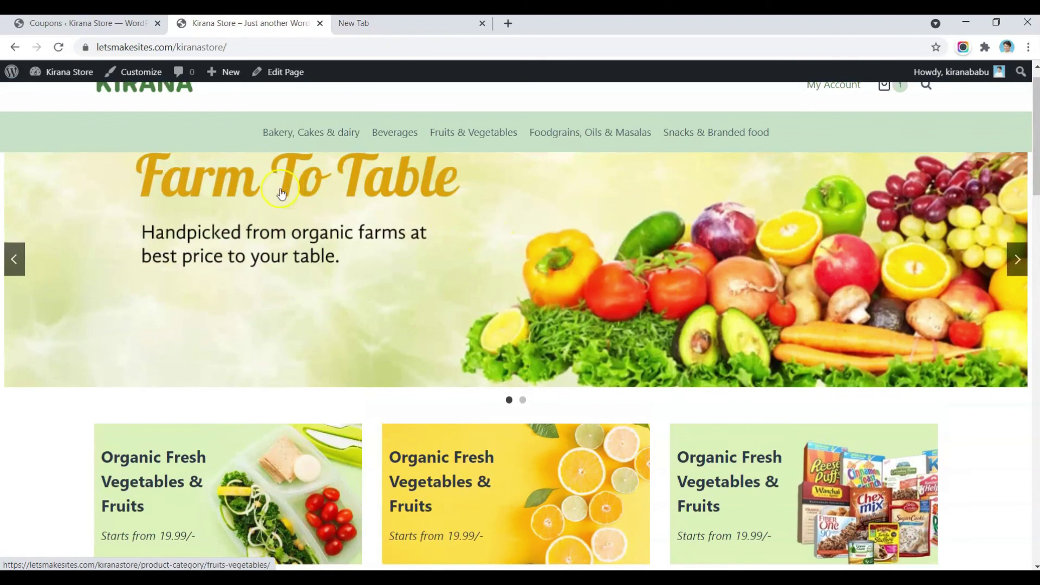
Step: Browse the Fruits & Vegetables category and open Fresh Organic tomatoes
left_click(477, 128)
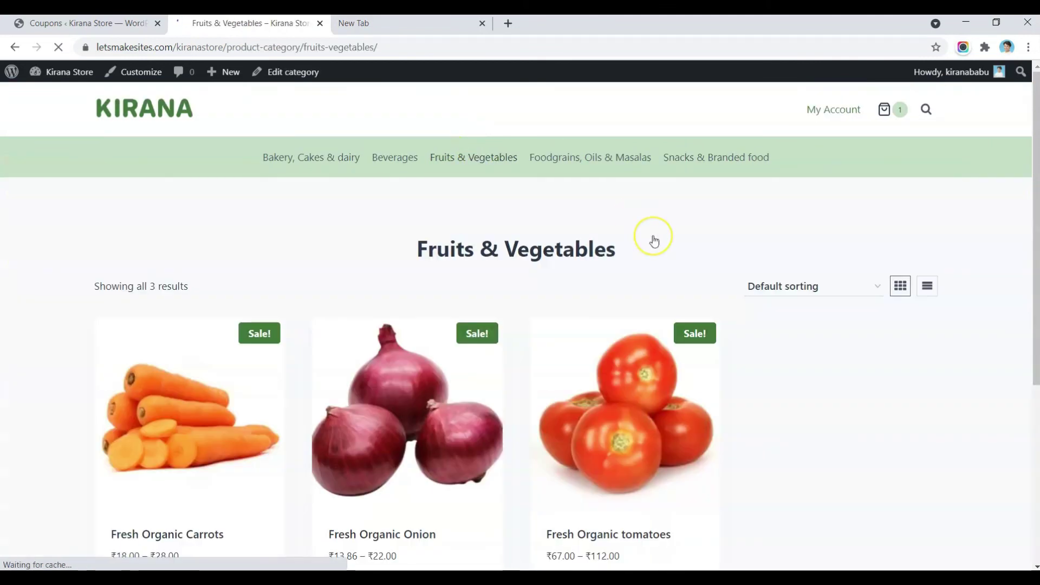
scroll(653, 241, "down", 2)
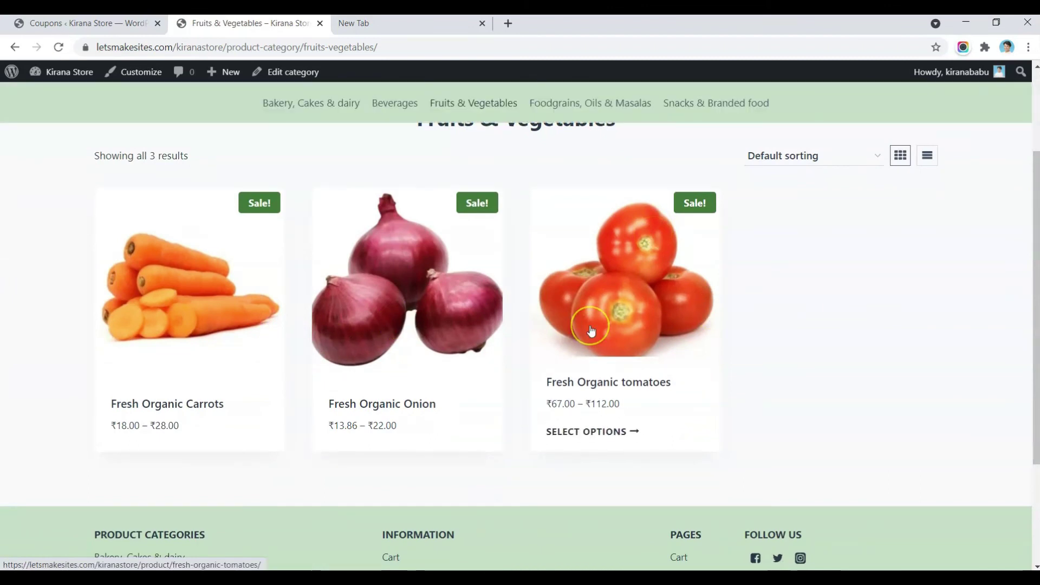
scroll(590, 331, "up", 2)
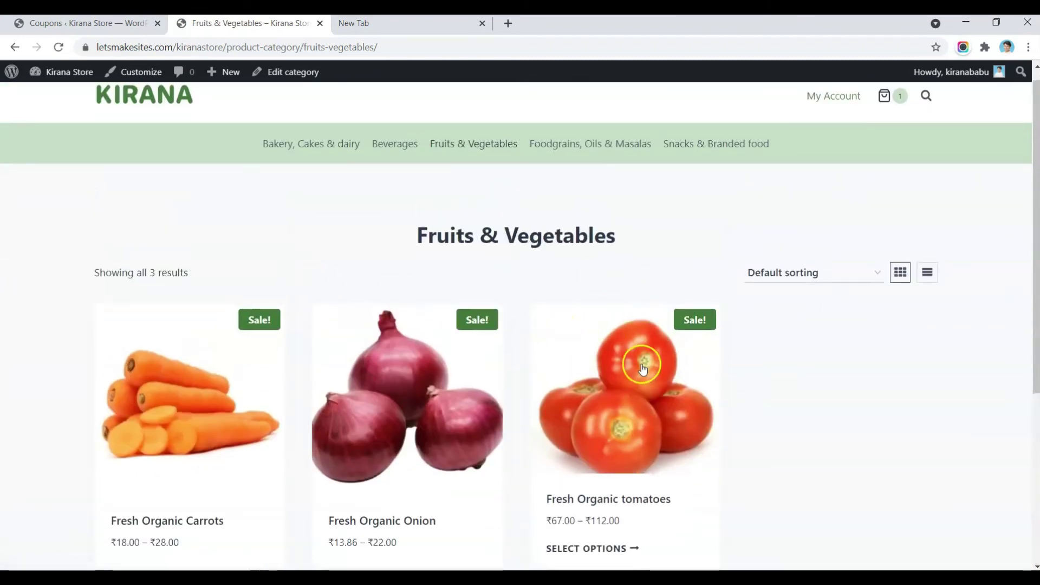
scroll(642, 369, "down", 3)
scroll(640, 360, "up", 2)
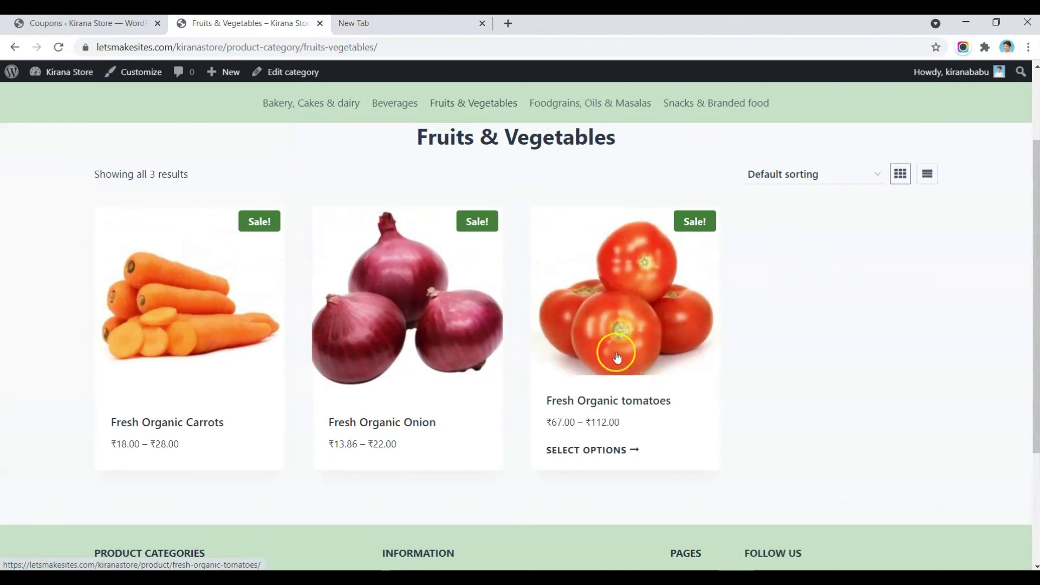
left_click(563, 327)
Step: Go to Foodgrains, Oils & Masalas and open the Cooking Oil product page
scroll(730, 360, "down", 1)
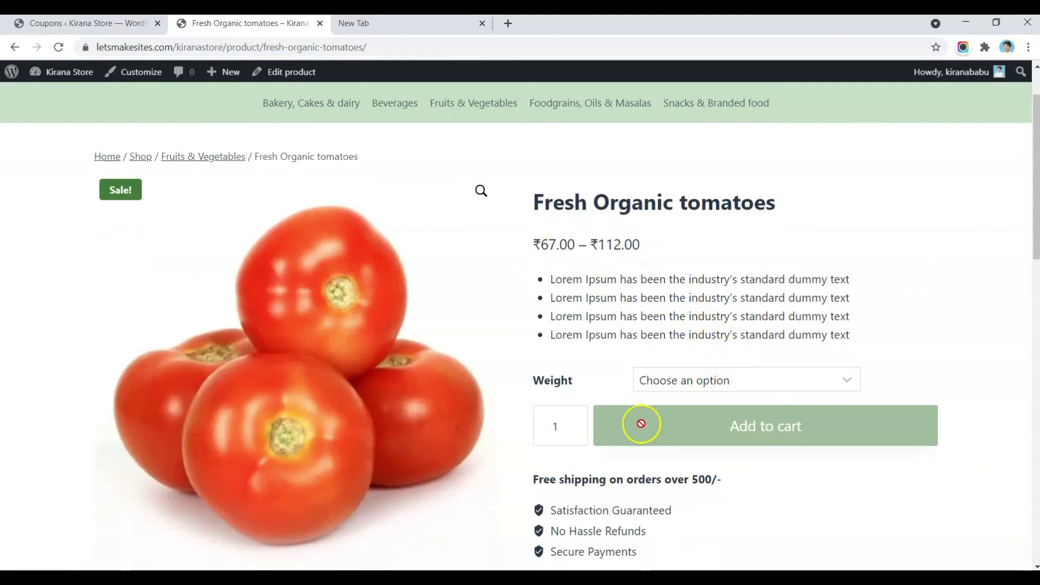
scroll(735, 448, "down", 2)
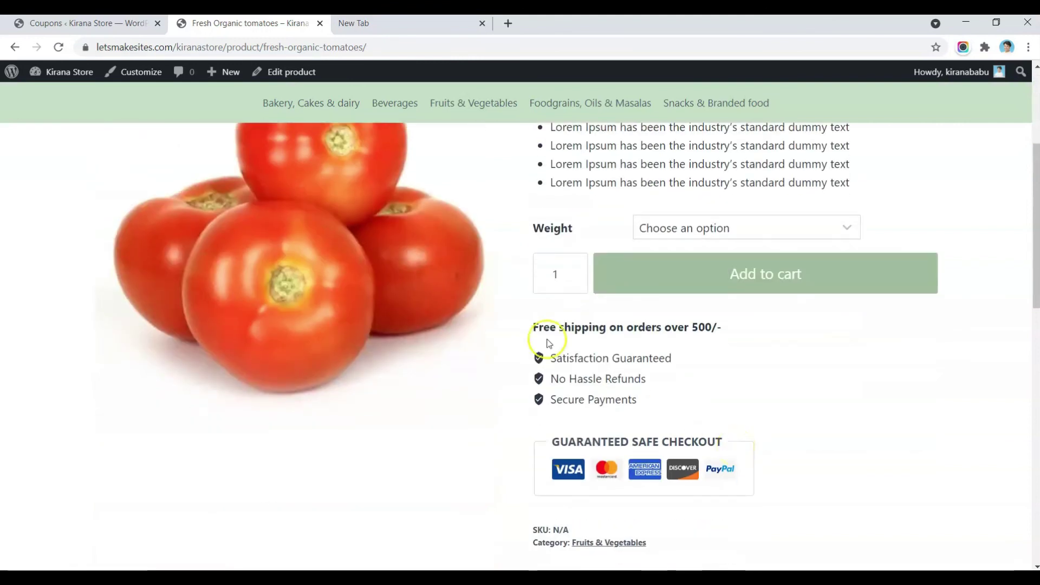
scroll(678, 385, "down", 3)
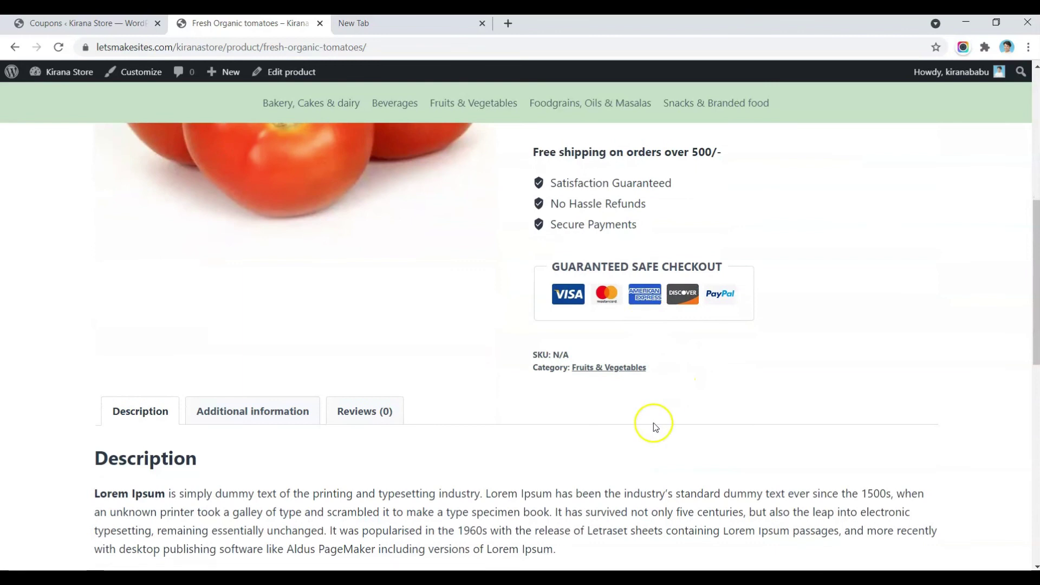
scroll(653, 422, "up", 7)
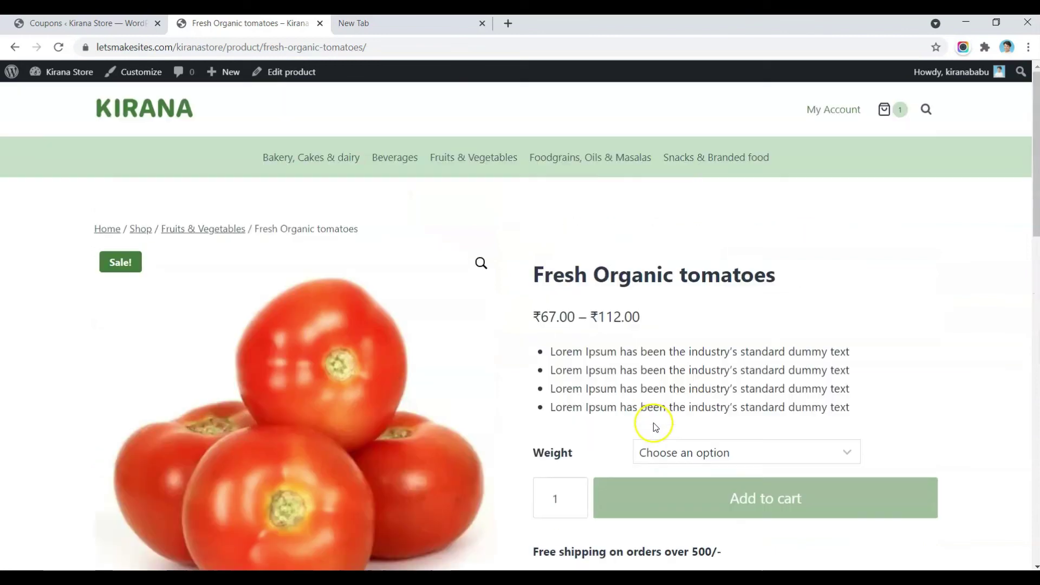
left_click(607, 166)
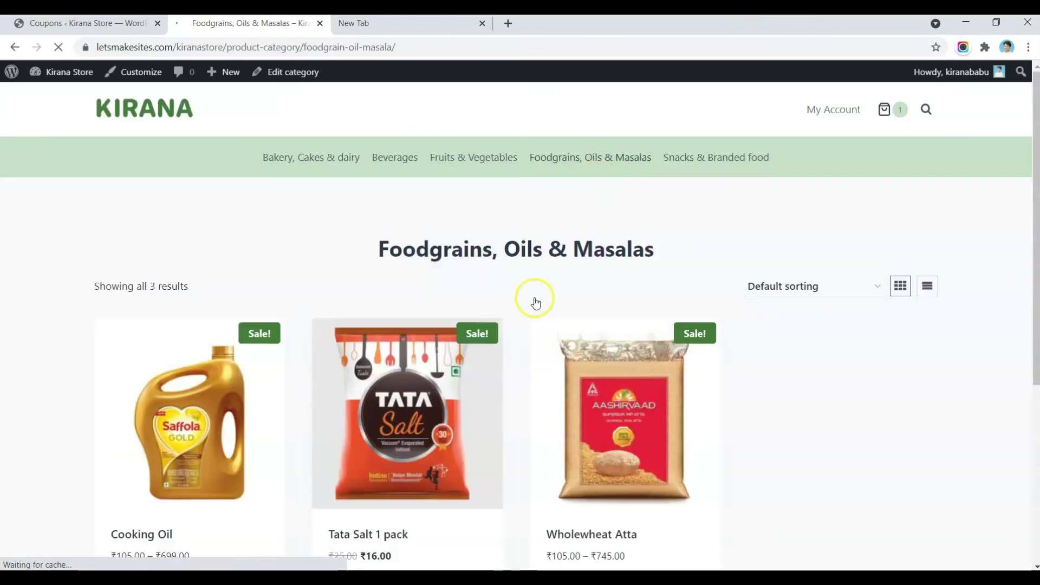
left_click(221, 397)
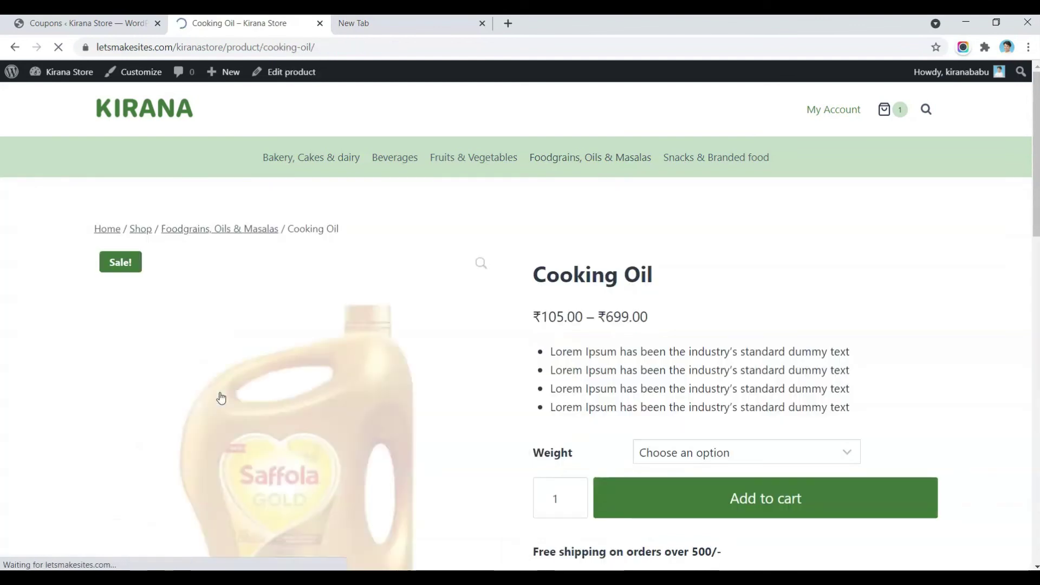
Step: Add the 10 KG Cooking Oil to the cart
scroll(666, 375, "down", 2)
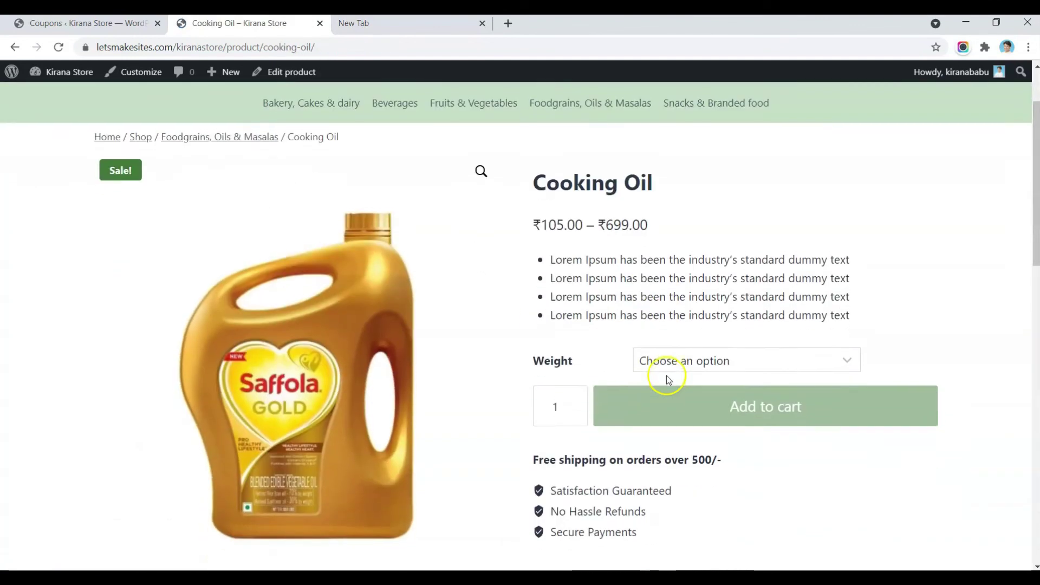
left_click(674, 357)
left_click(657, 401)
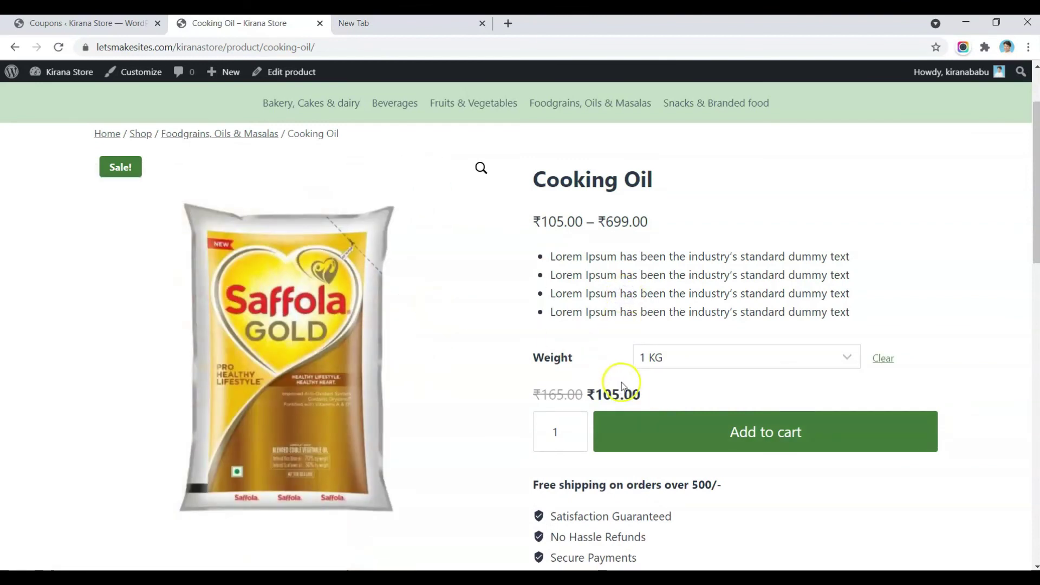
left_click(675, 360)
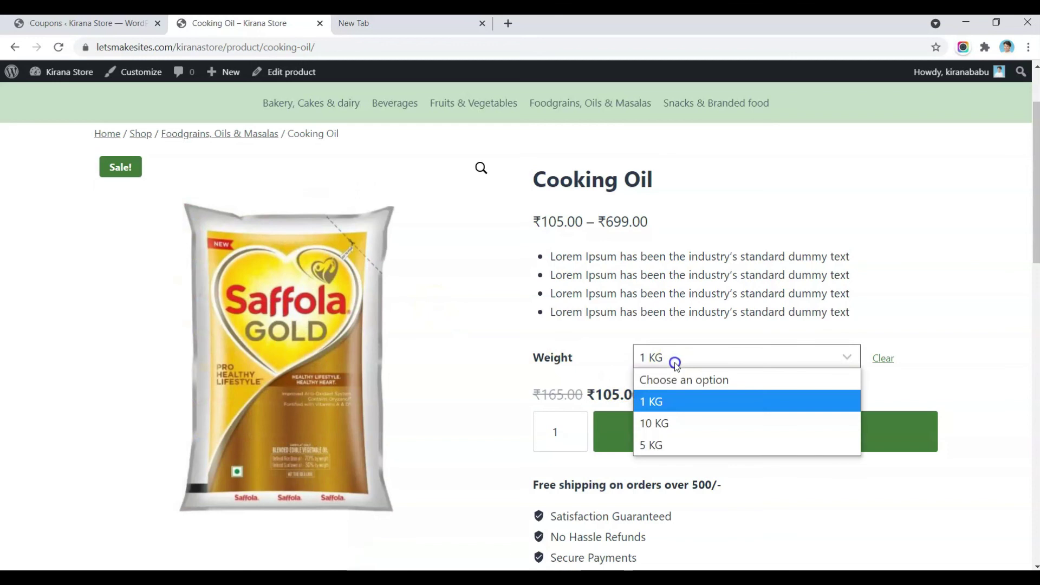
left_click(661, 428)
left_click(705, 431)
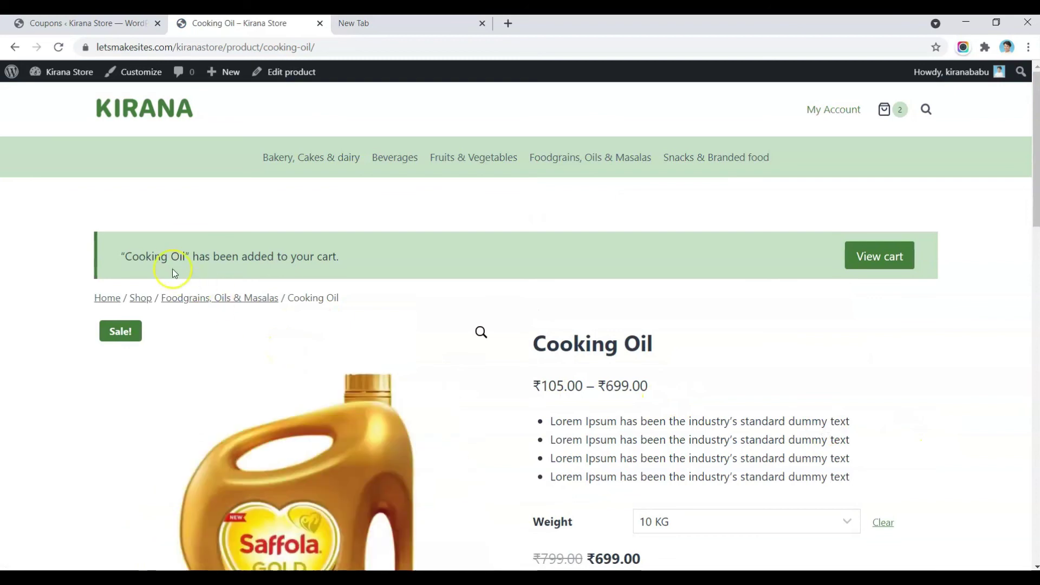
Step: In the cart, reduce Cooking Oil quantity from 2 to 1 and update the cart
left_click(867, 248)
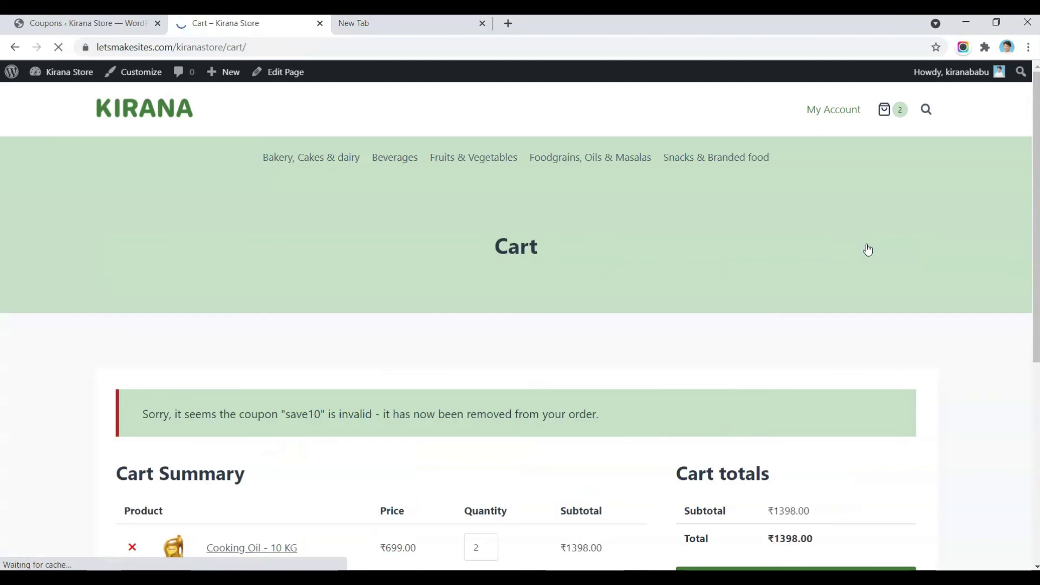
scroll(623, 307, "down", 4)
left_click(480, 331)
left_click(490, 336)
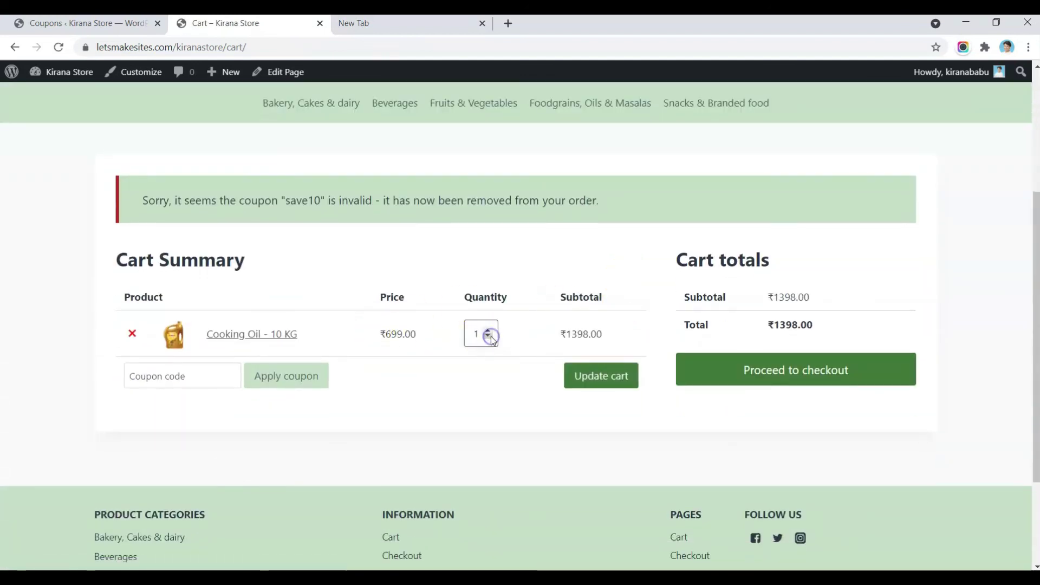
left_click(440, 337)
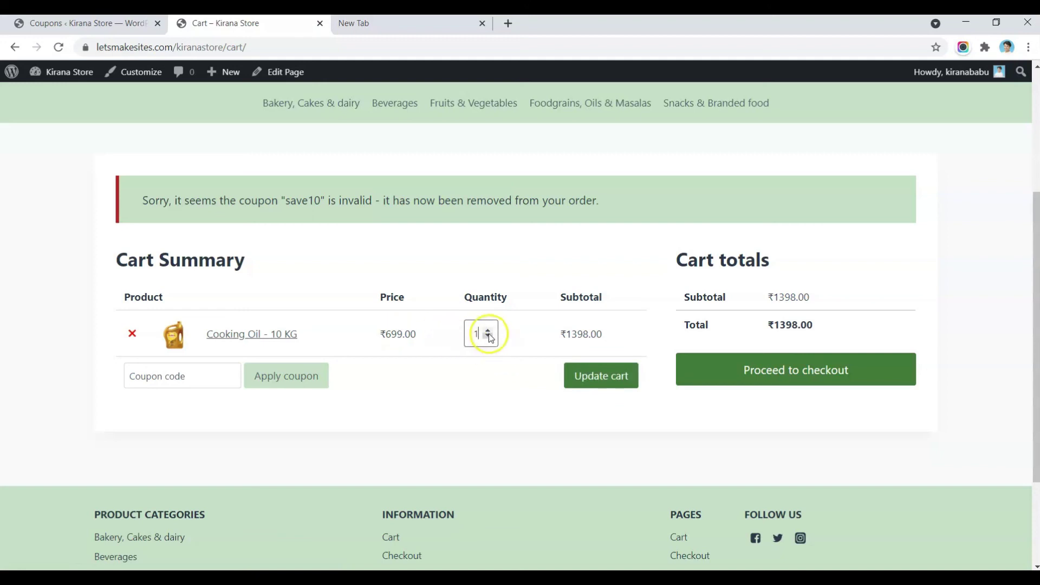
left_click(598, 374)
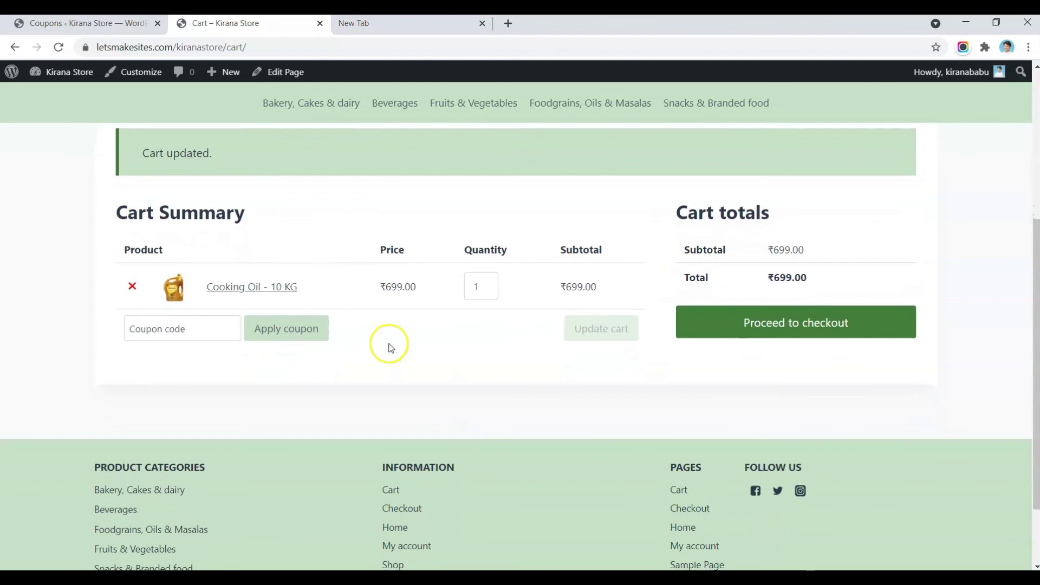
Step: Try applying a coupon, then switch to the empty admin Coupons list
left_click(189, 327)
left_click(85, 329)
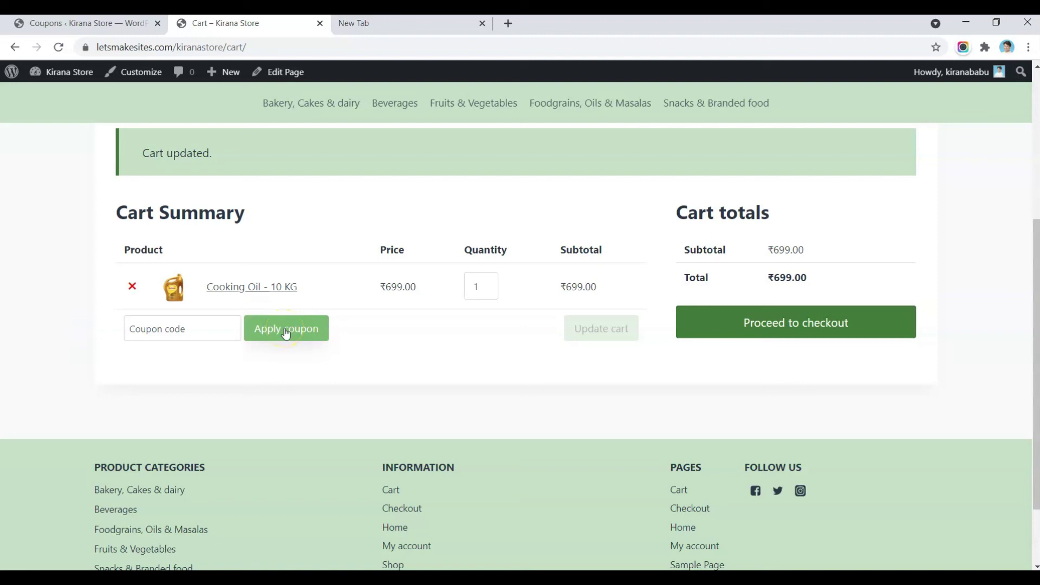
left_click(286, 331)
left_click(211, 351)
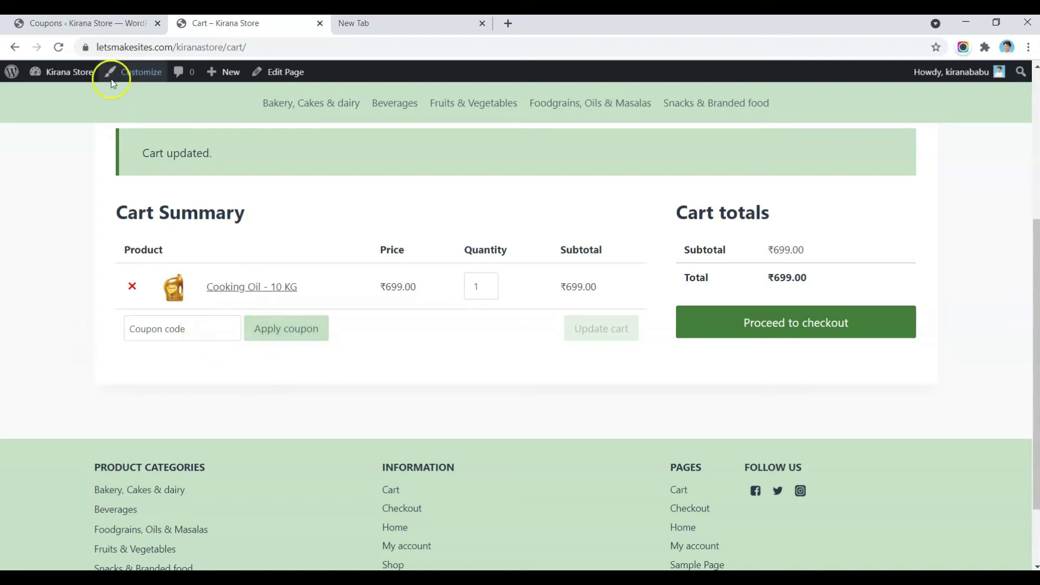
left_click(100, 24)
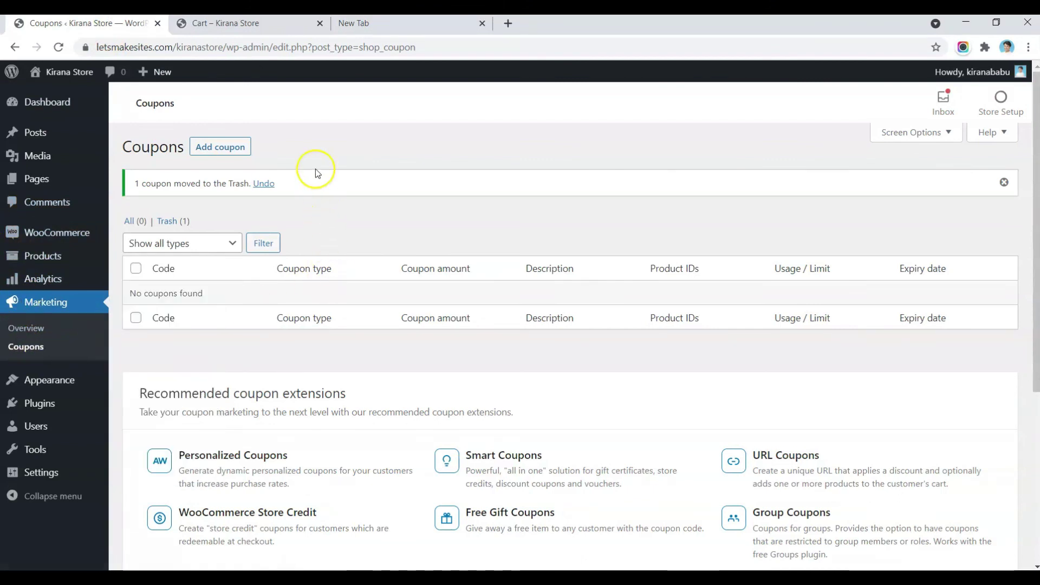
Step: Create a new coupon with the code SAVEFIRST10
left_click(221, 145)
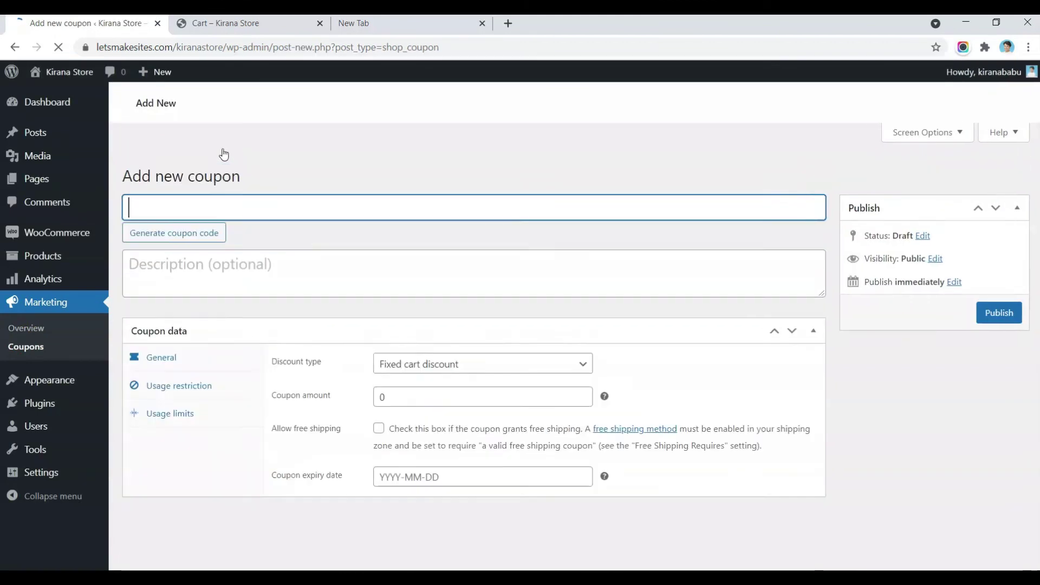
type("SA")
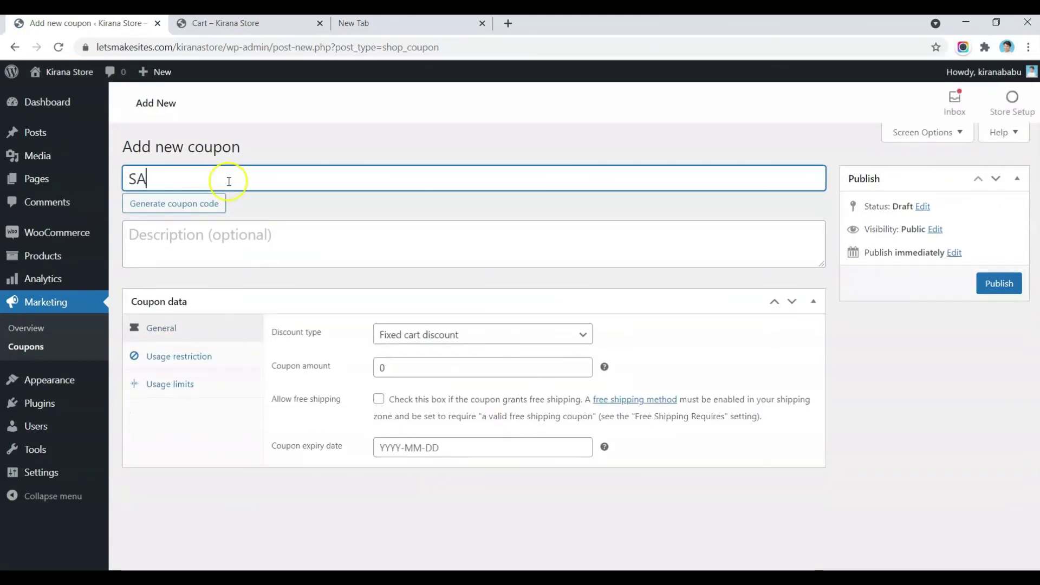
double_click(230, 185)
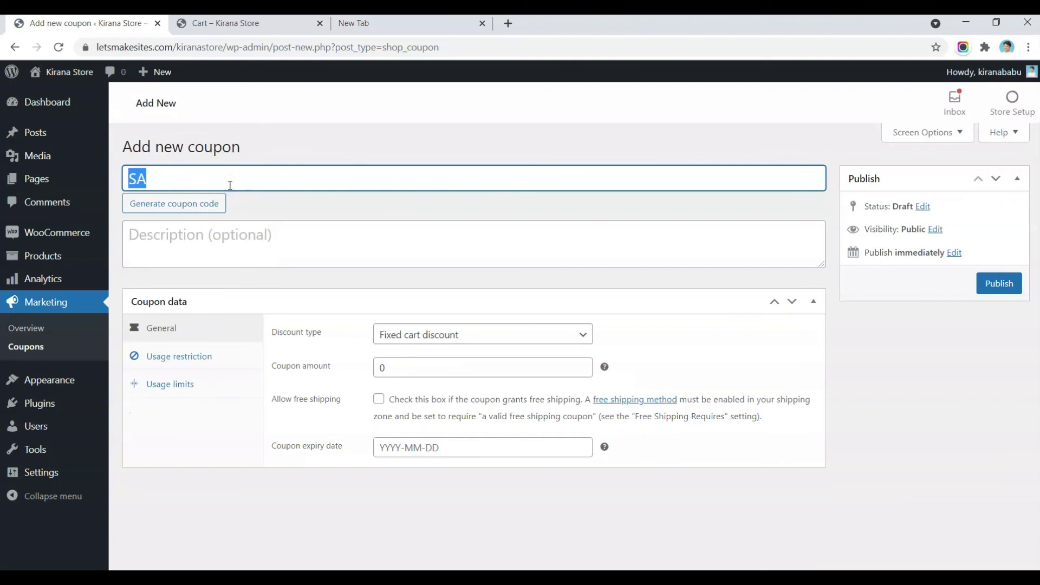
type("SAVEFIRST10")
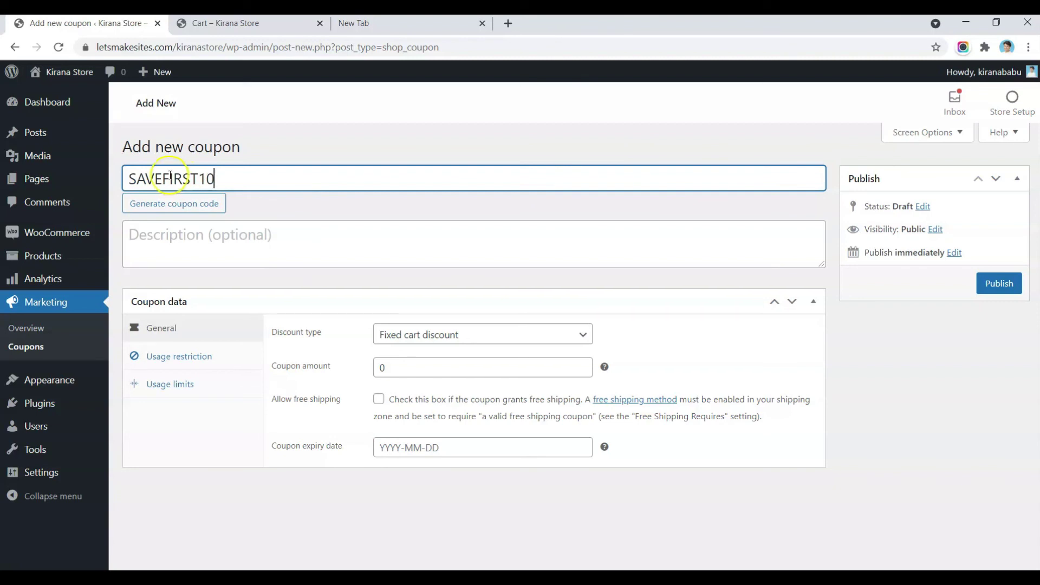
left_click(172, 179)
left_click(235, 179)
Step: Set it to Percentage discount with amount 10, leaving no expiry date
left_click(392, 338)
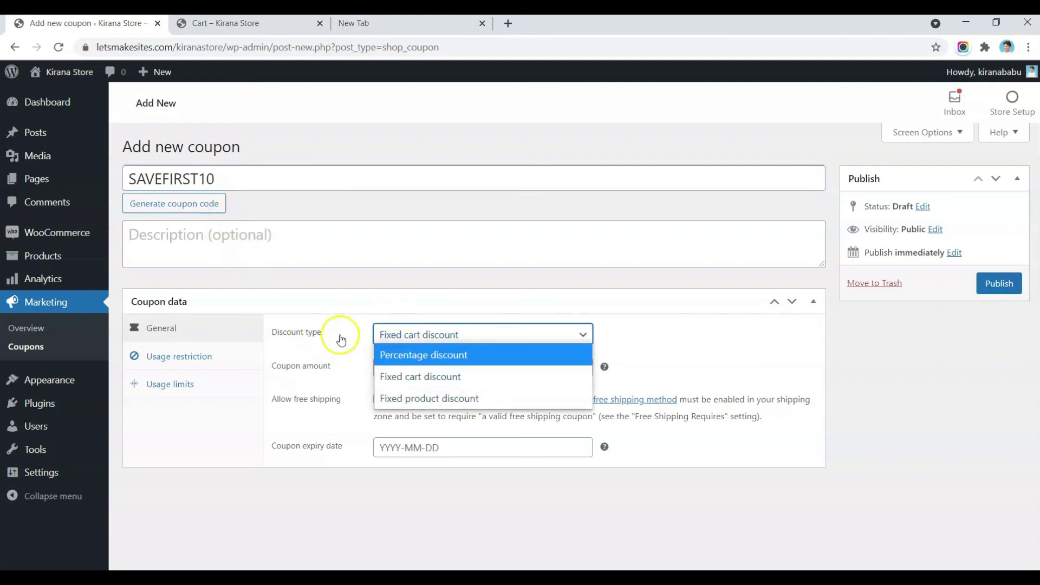
left_click(457, 355)
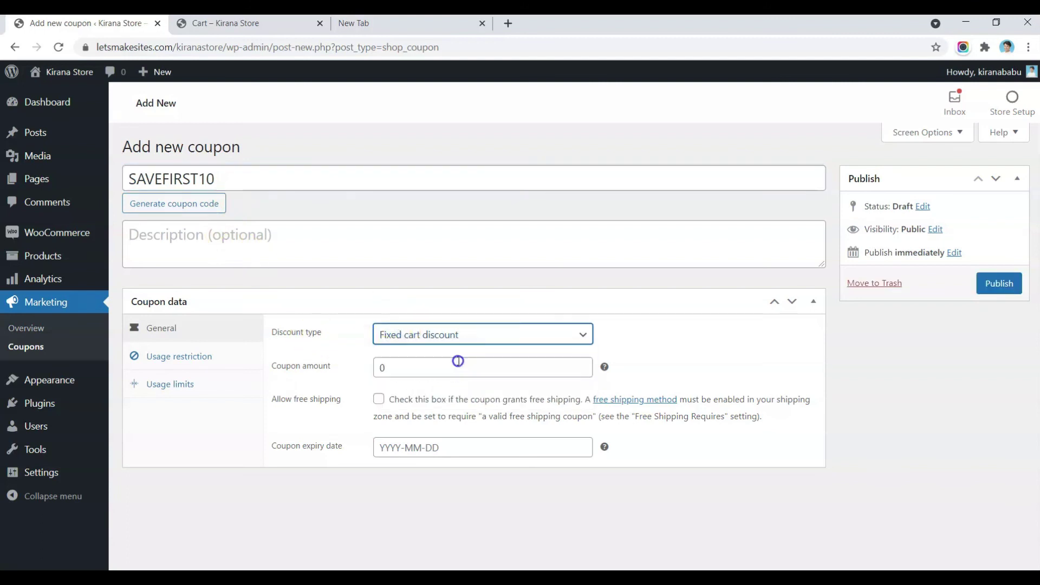
left_click(343, 240)
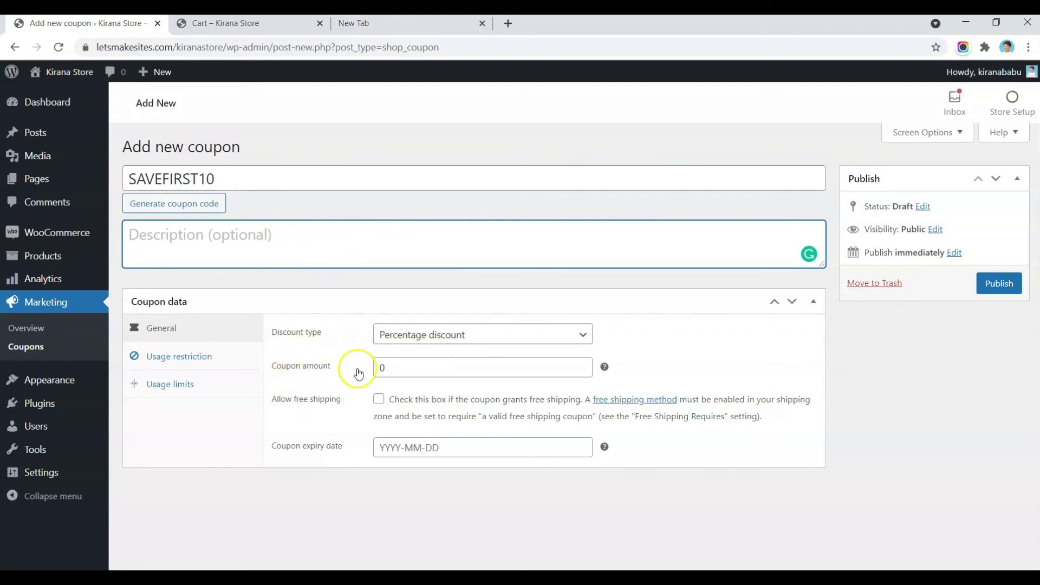
double_click(385, 367)
type("10")
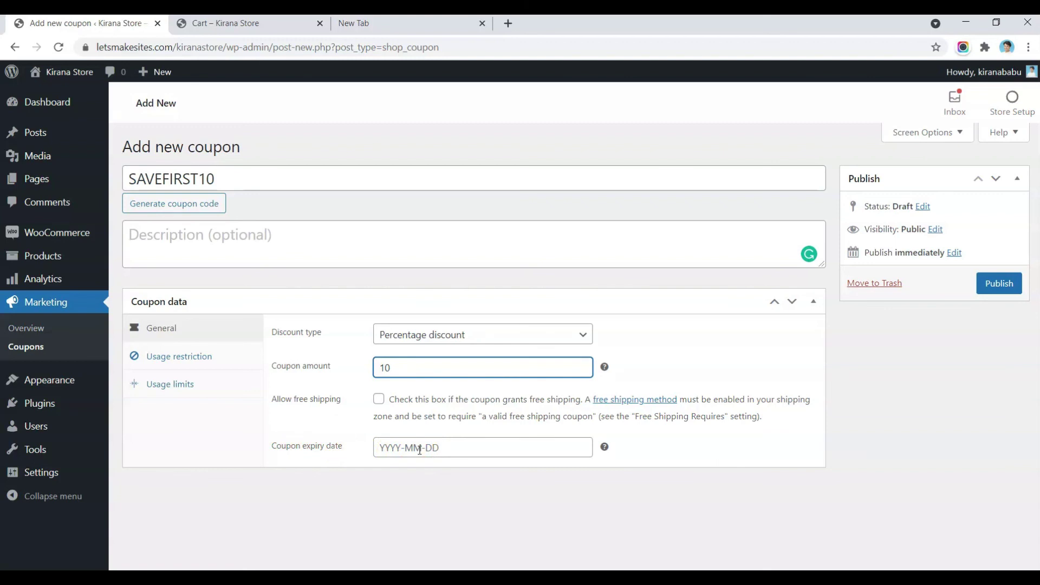
left_click(421, 449)
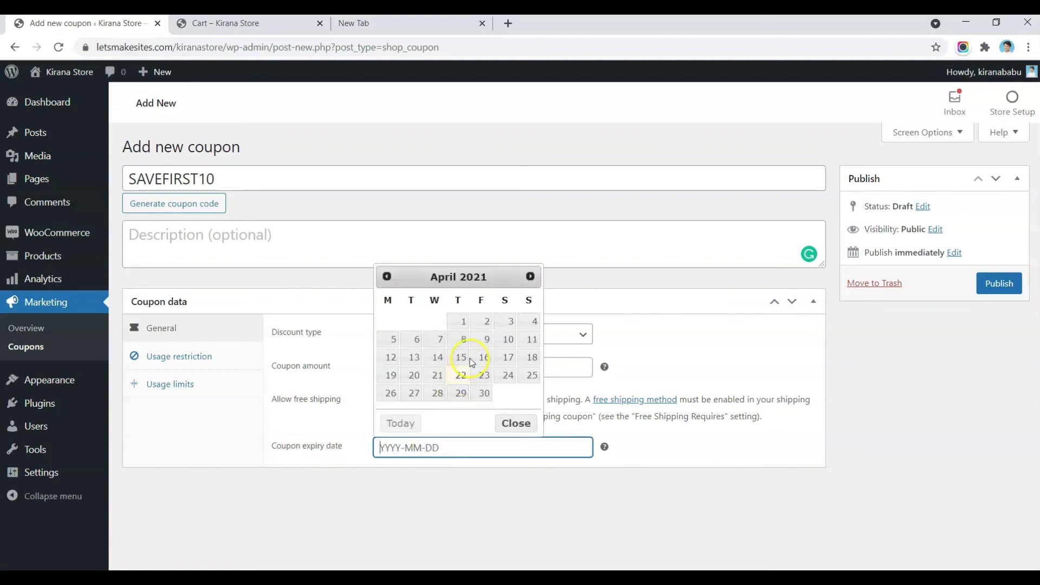
left_click(340, 472)
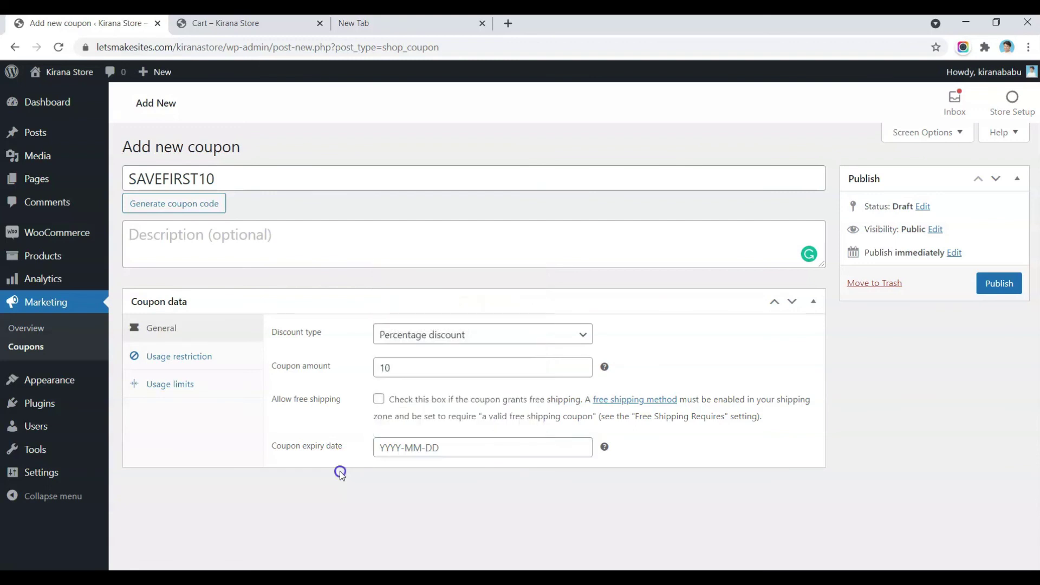
Step: Under Usage restriction, enter a 500 minimum spend, then clear it to leave none
left_click(198, 356)
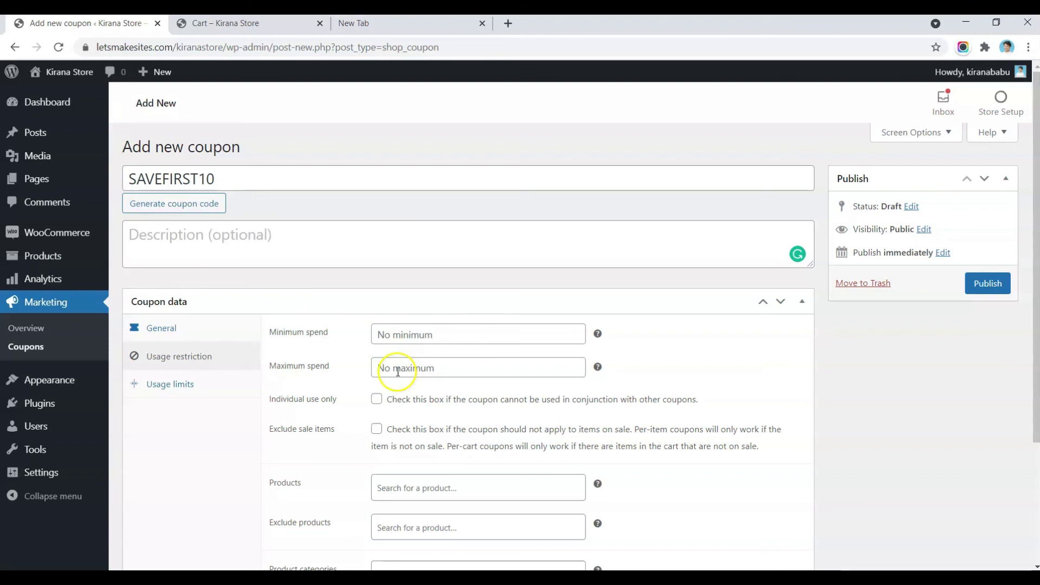
left_click(476, 338)
type("500")
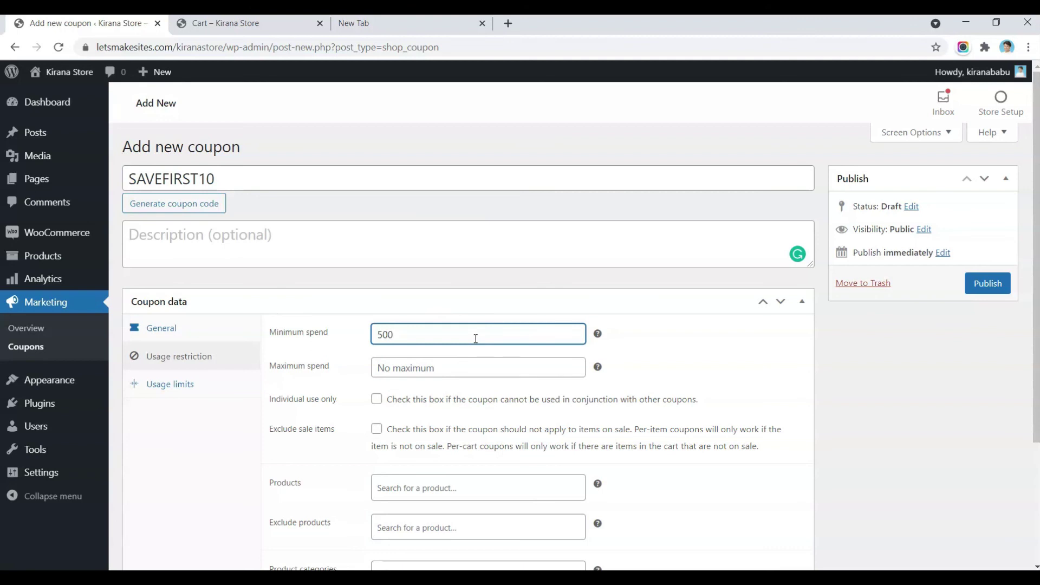
double_click(475, 338)
key("BackSpace")
Step: Tick Individual use only for the SAVEFIRST10 coupon
scroll(475, 338, "down", 2)
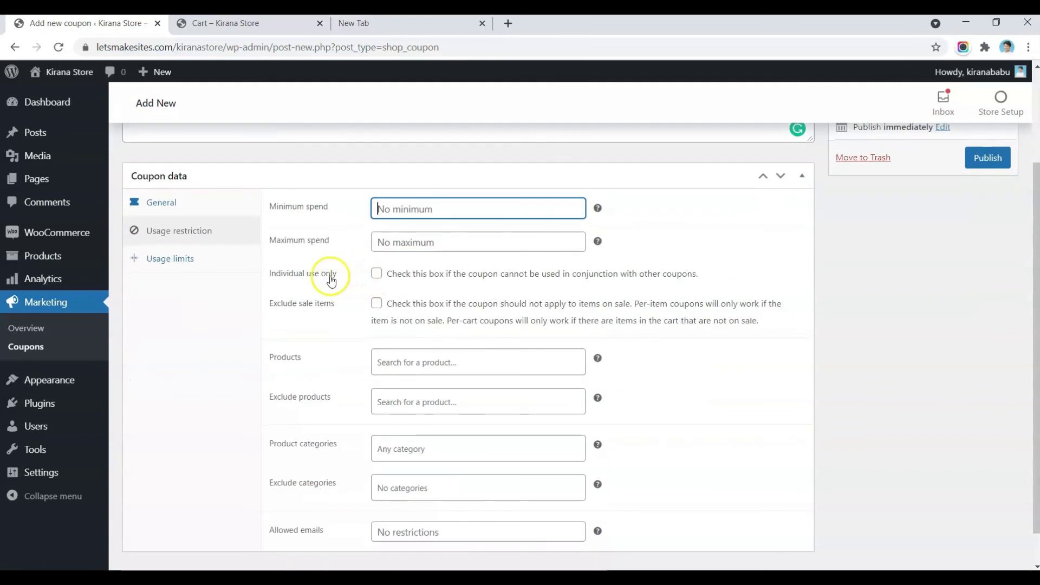
left_click(376, 275)
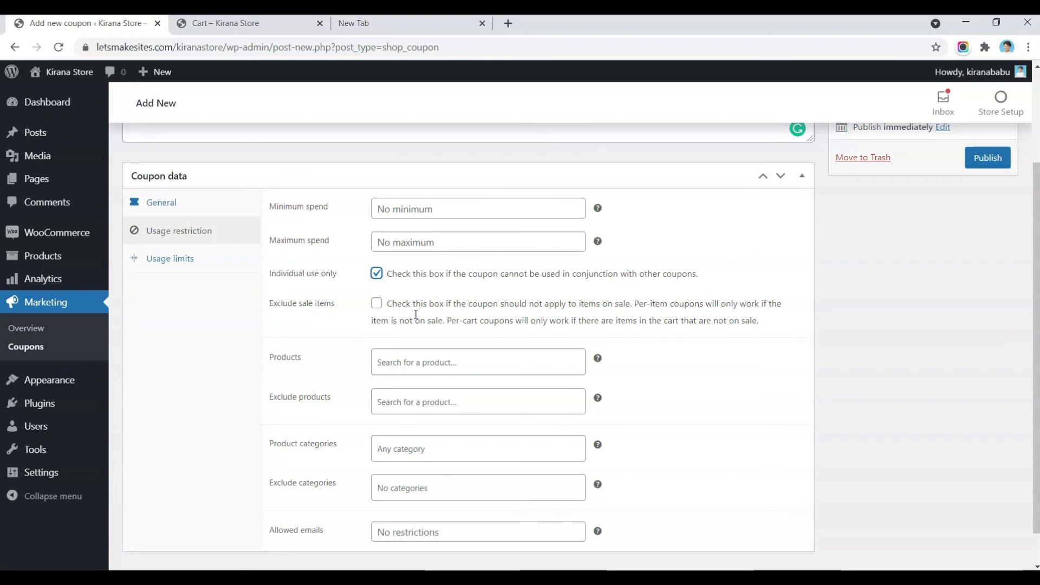
left_click(380, 306)
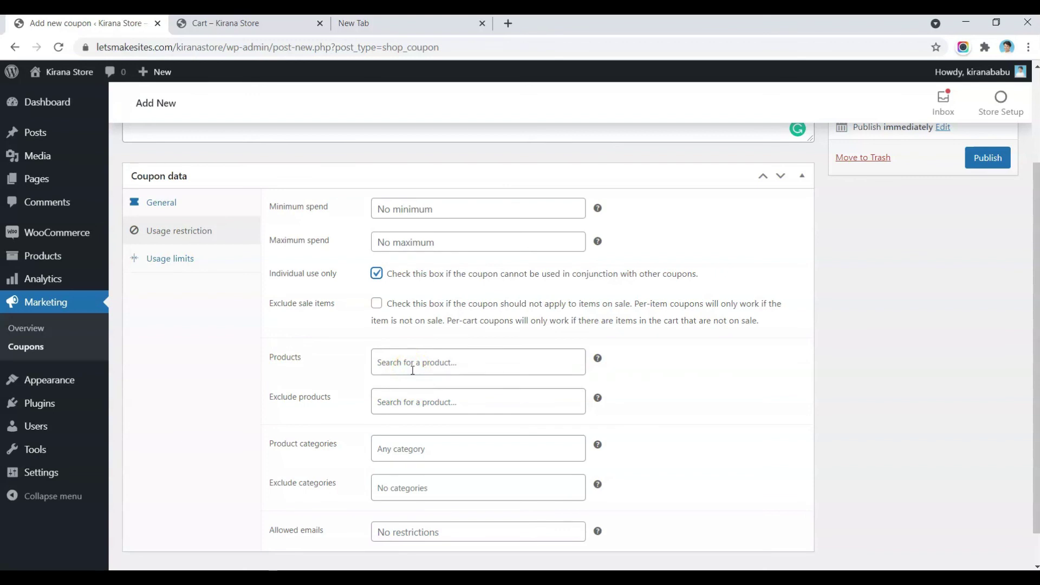
Step: Try searching for tomatoes to restrict the coupon's products, then clear the search and leave it empty
left_click(412, 371)
type("tomo")
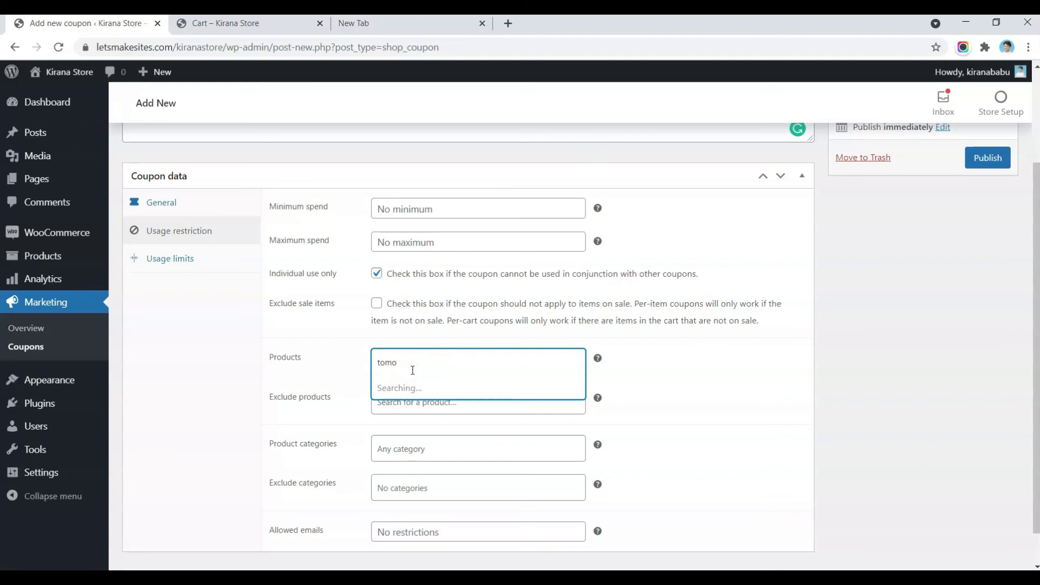
key("BackSpace")
type("a")
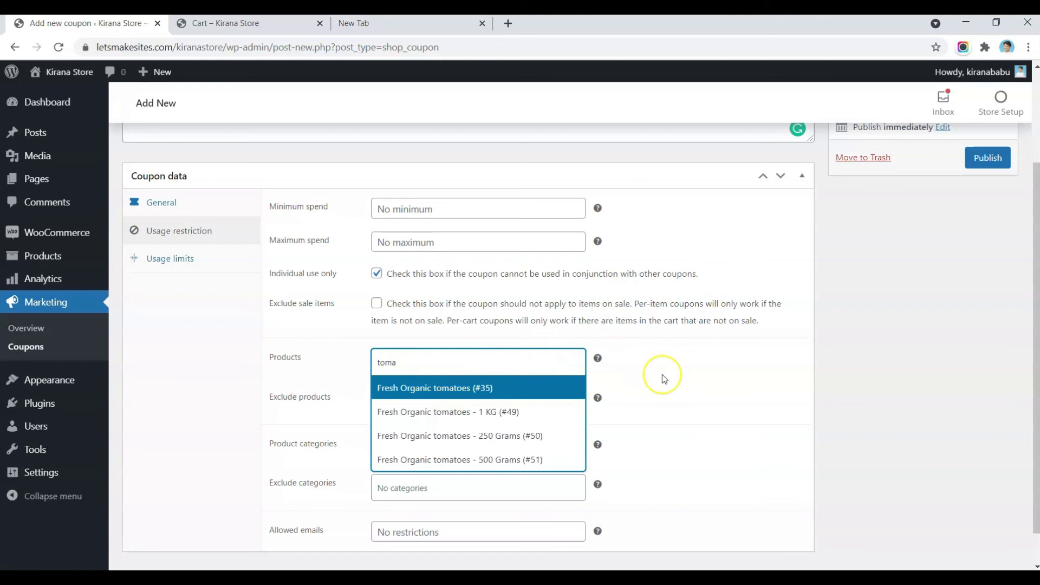
key("ctrl+a")
key("BackSpace")
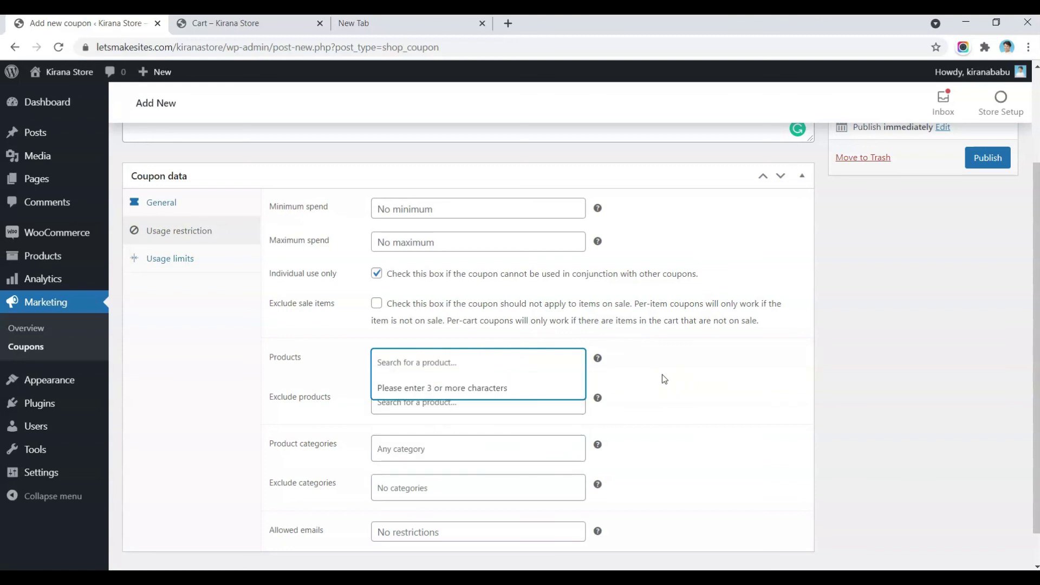
left_click(672, 378)
left_click(394, 342)
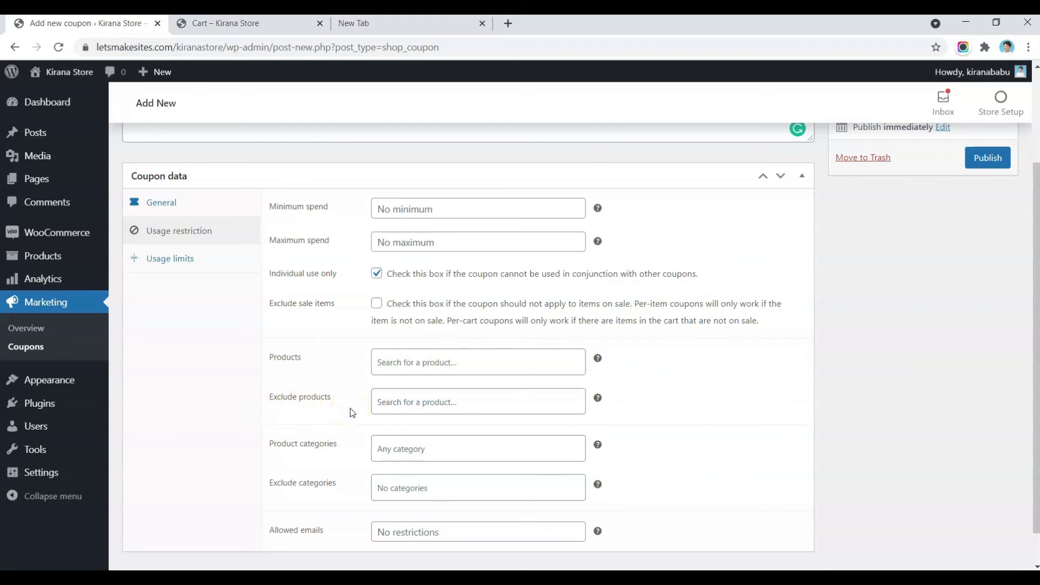
Step: Leave excluded products empty and bring up the coupon's Usage limits settings
left_click(411, 410)
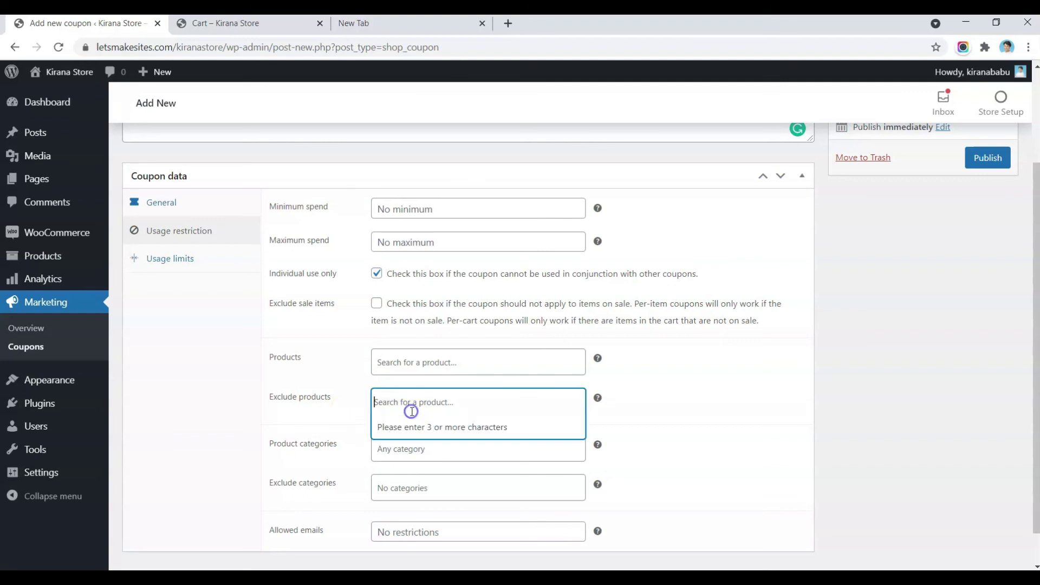
left_click(309, 386)
scroll(310, 387, "down", 1)
left_click(310, 393)
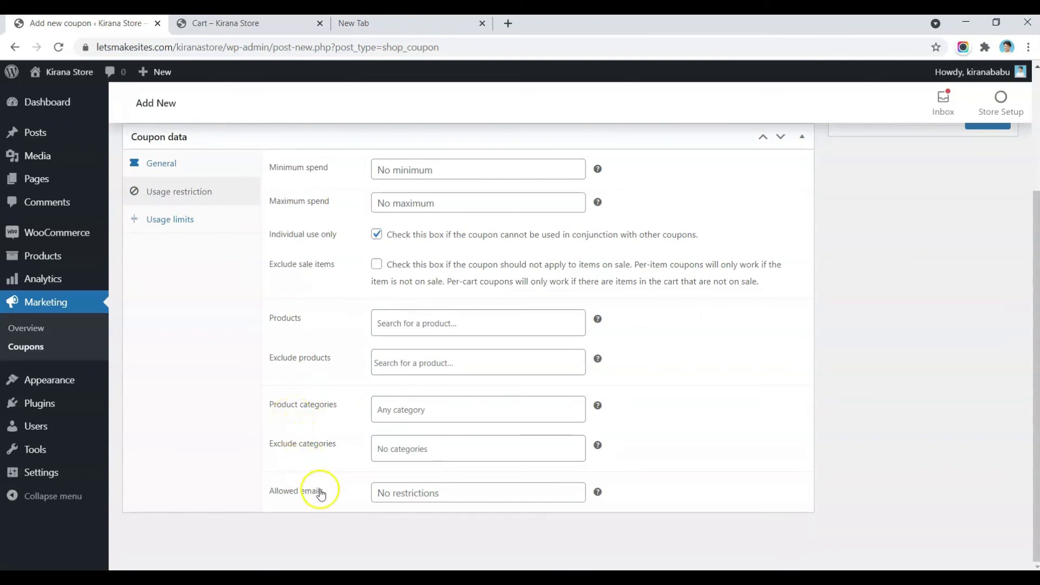
left_click(185, 218)
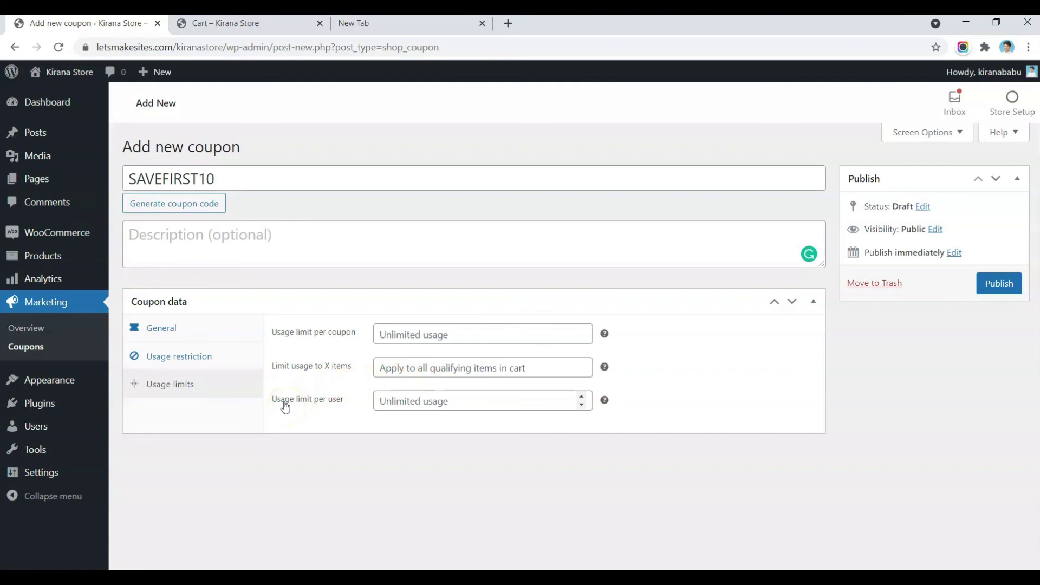
Step: Set Usage limit per user to 1, copy the SAVEFIRST10 code, and publish the coupon
left_click(446, 401)
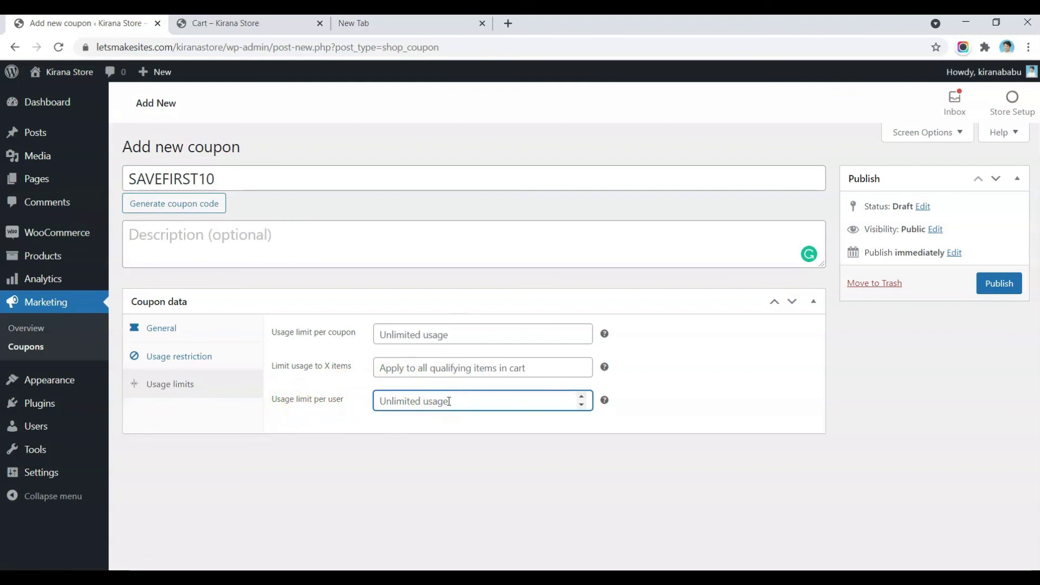
type("1")
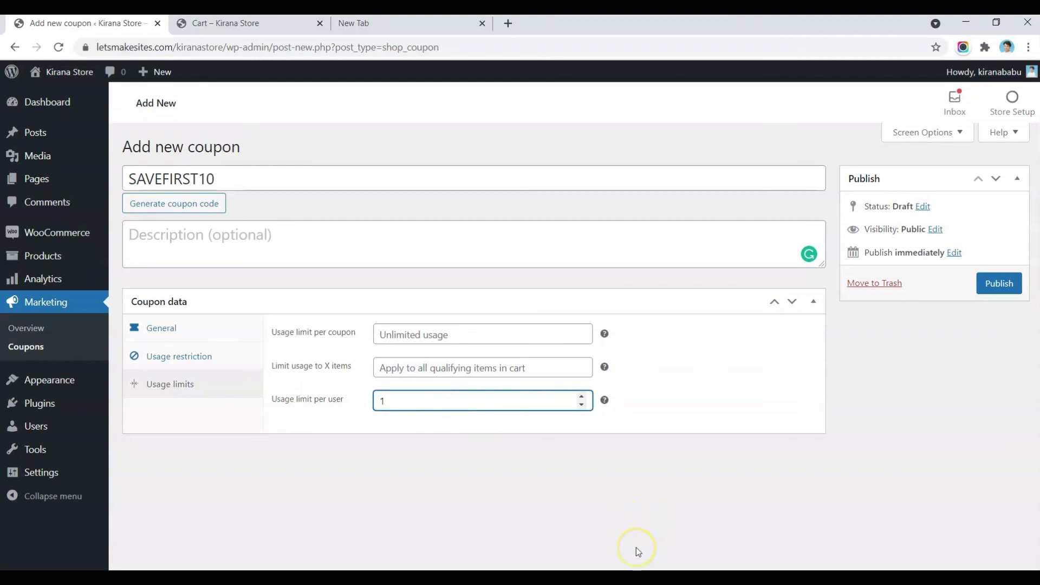
key("BackSpace")
type("2")
key("BackSpace")
type("1")
double_click(508, 180)
key("ctrl+c")
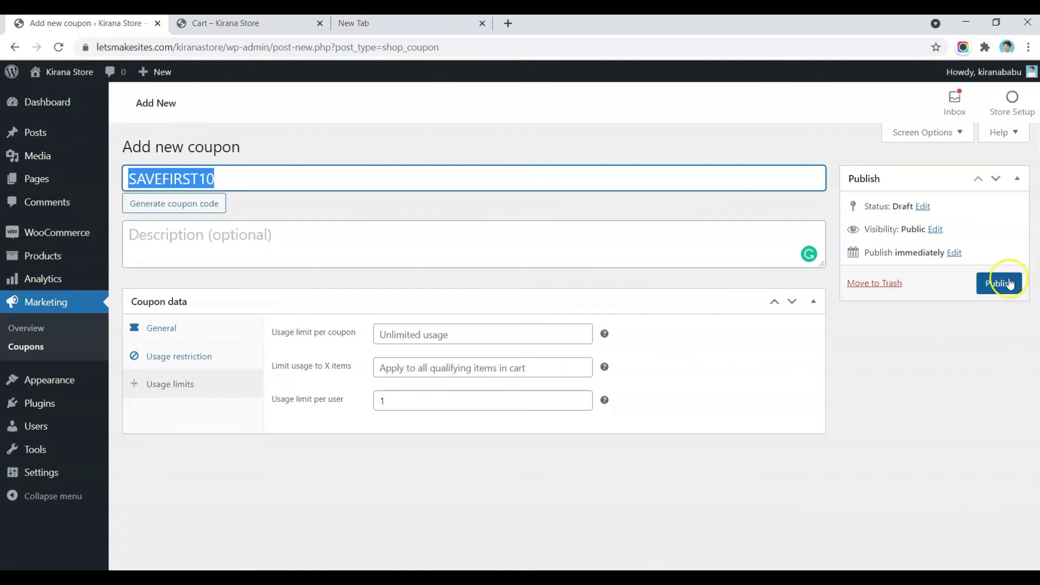
left_click(1010, 283)
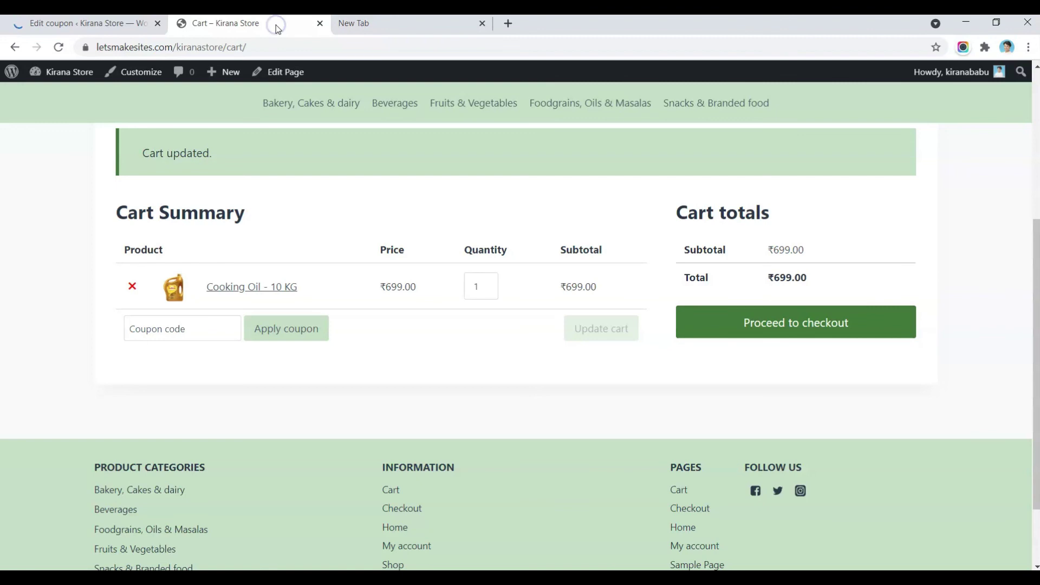
Step: Paste SAVEFIRST10 into the cart's coupon box and apply it, dropping the total to ₹629.10
left_click(183, 330)
key("ctrl+v")
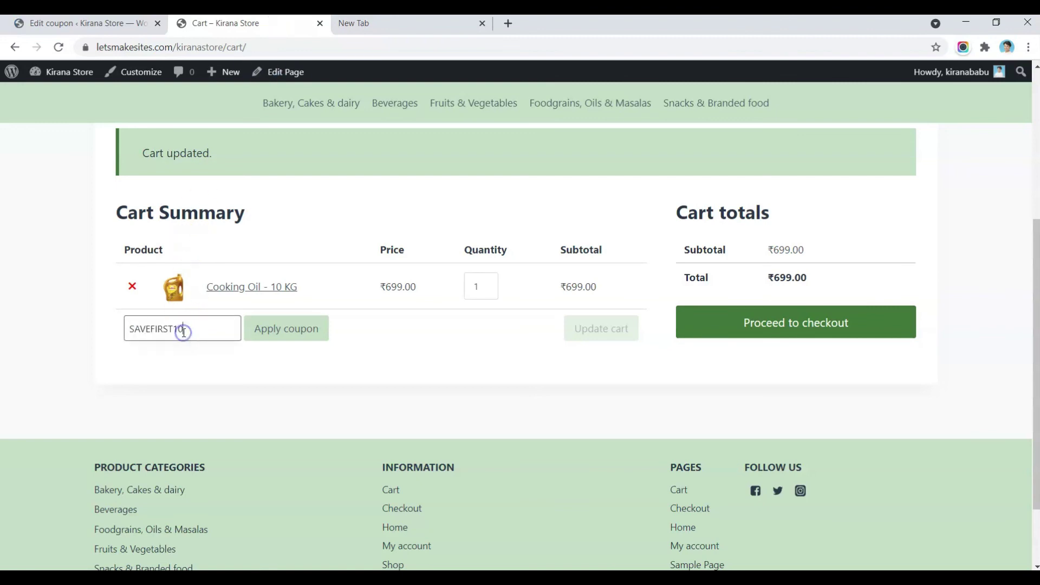
left_click(306, 333)
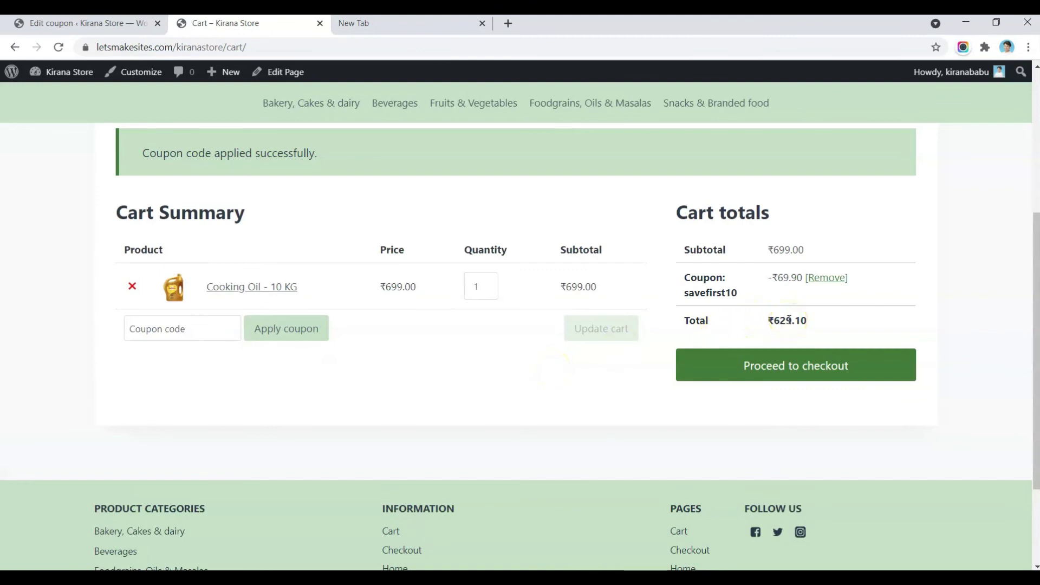
Step: Proceed to checkout and place the order at the discounted ₹629.10 total
left_click(744, 371)
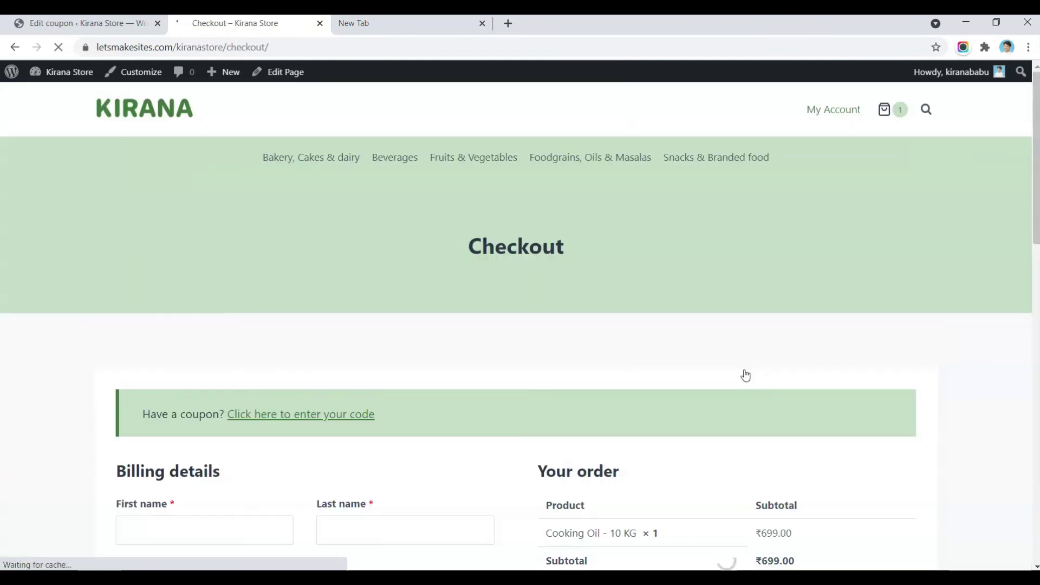
scroll(745, 375, "down", 7)
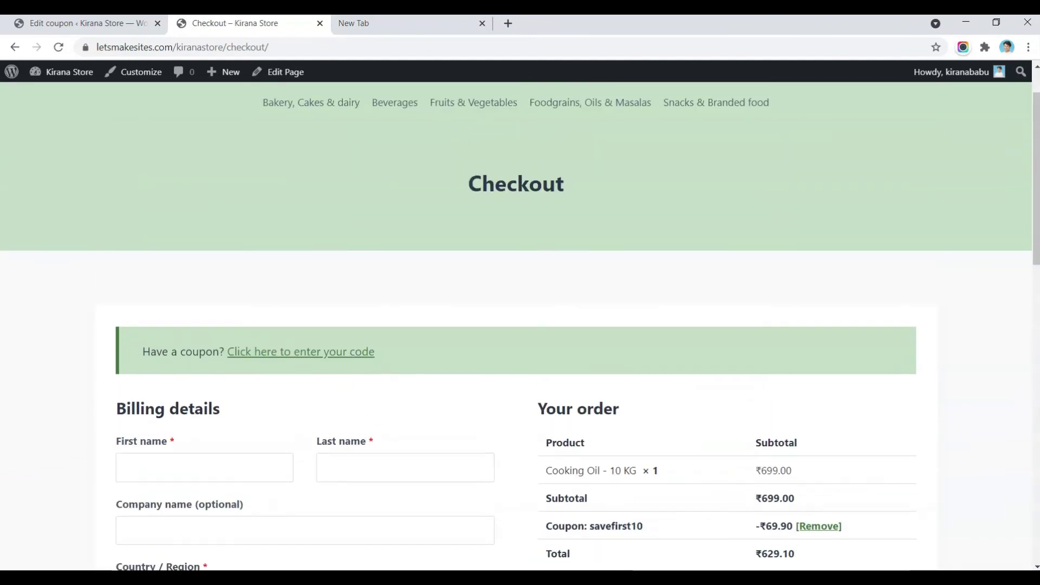
scroll(745, 375, "down", 9)
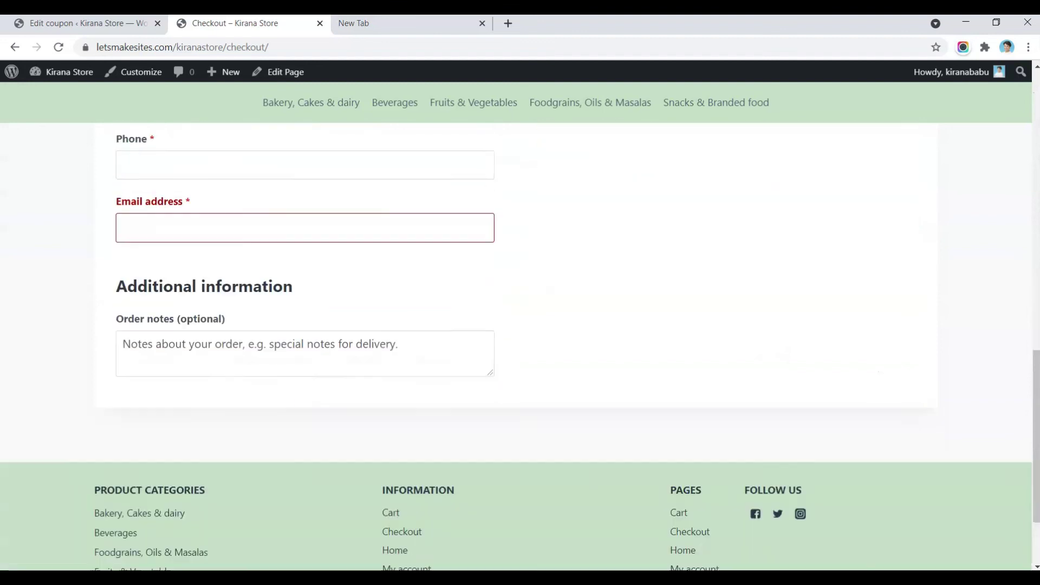
scroll(745, 375, "up", 9)
scroll(409, 365, "up", 3)
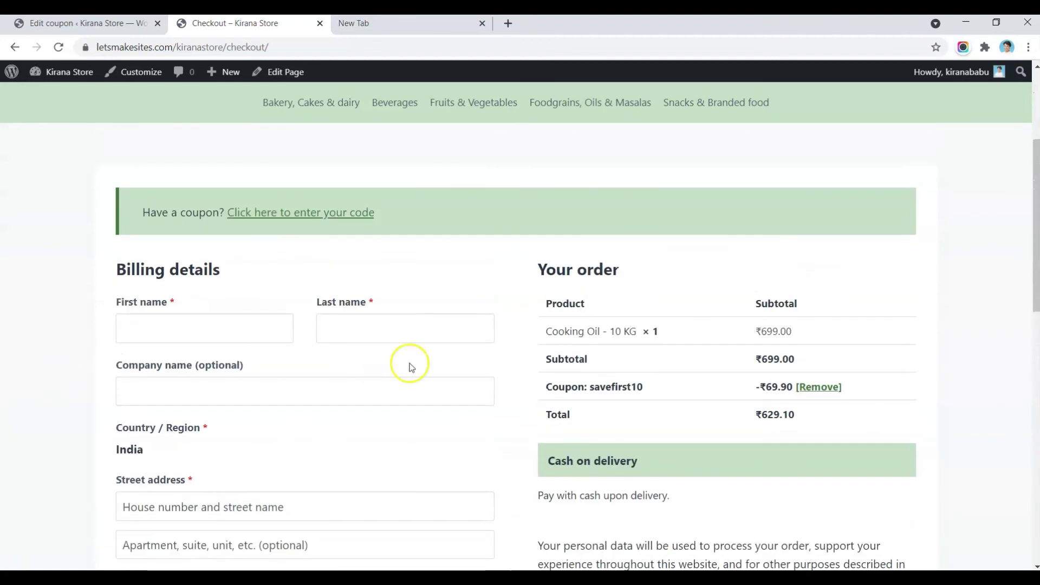
scroll(691, 385, "down", 3)
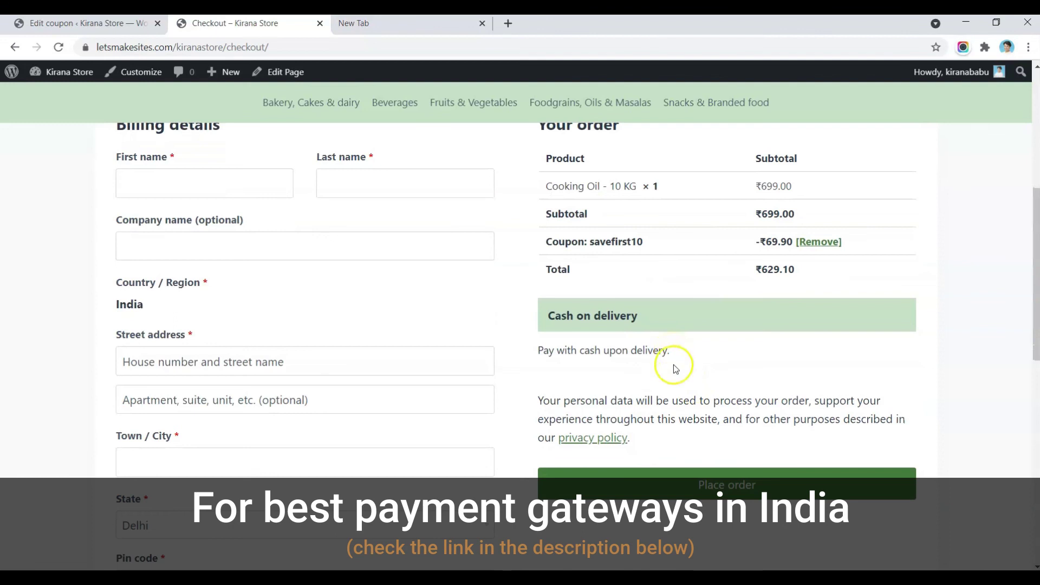
left_click(702, 490)
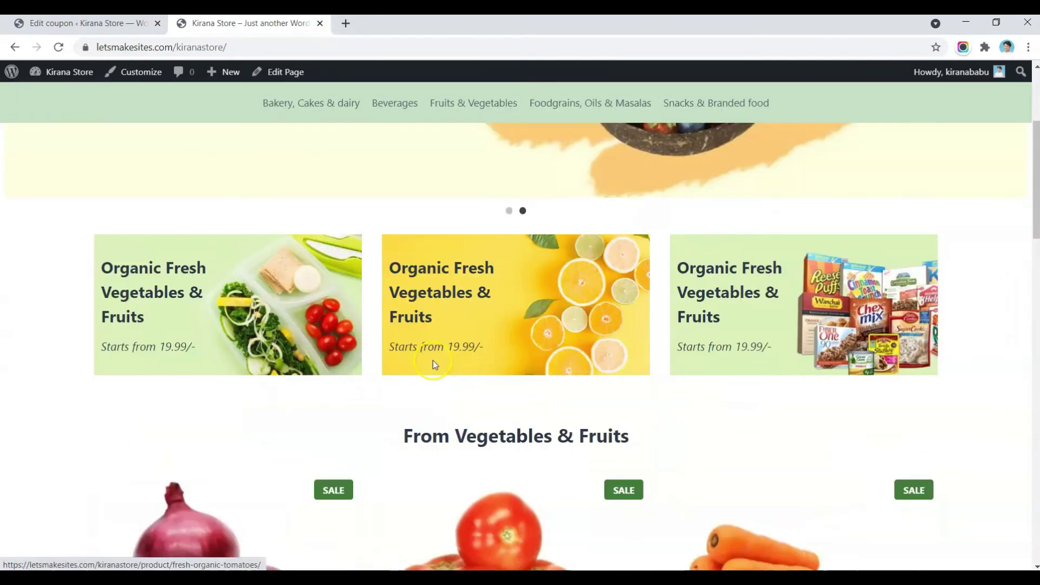
scroll(433, 363, "up", 4)
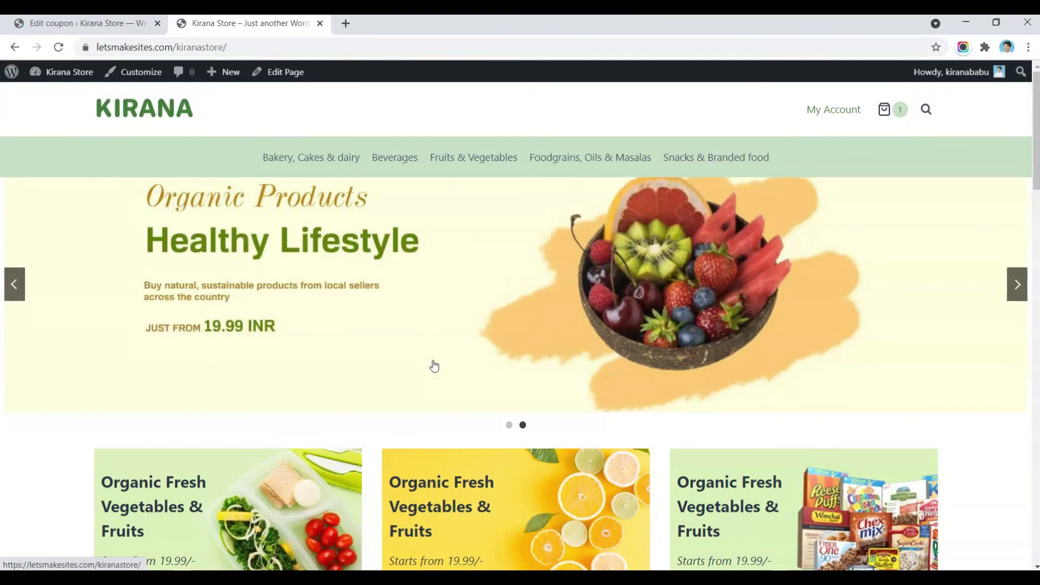
scroll(434, 366, "down", 3)
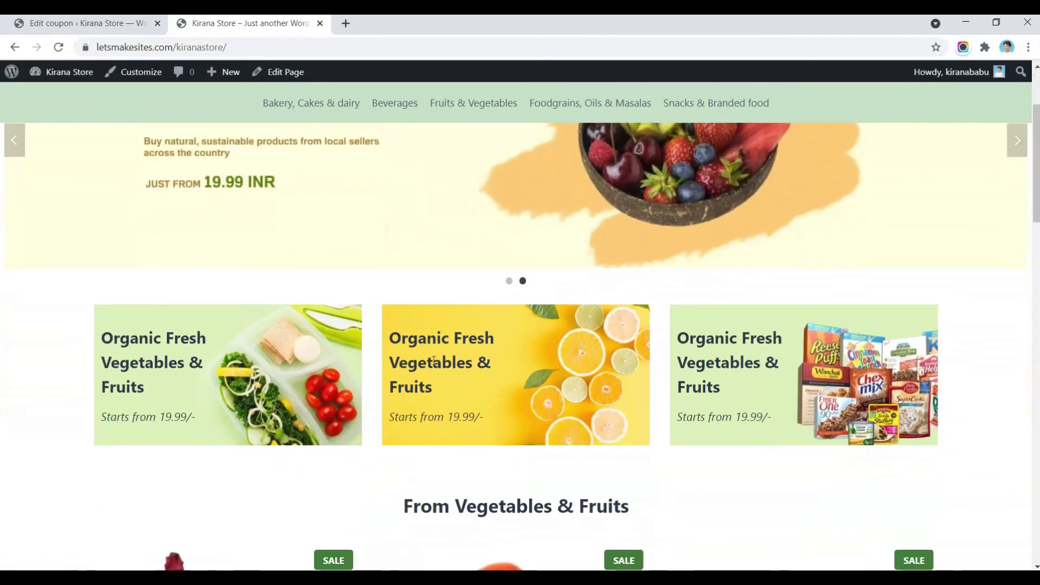
scroll(433, 360, "down", 5)
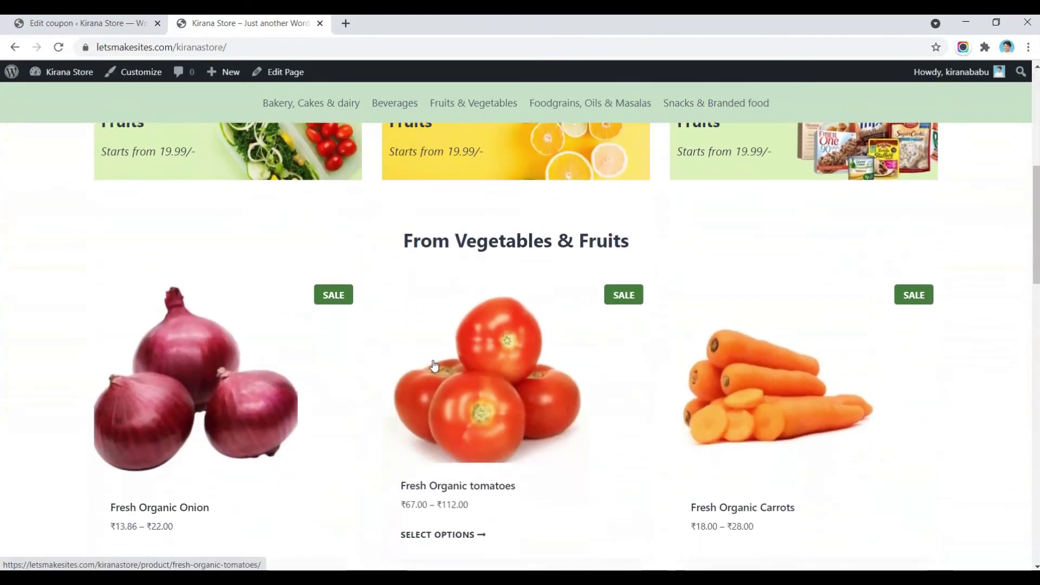
scroll(434, 366, "down", 7)
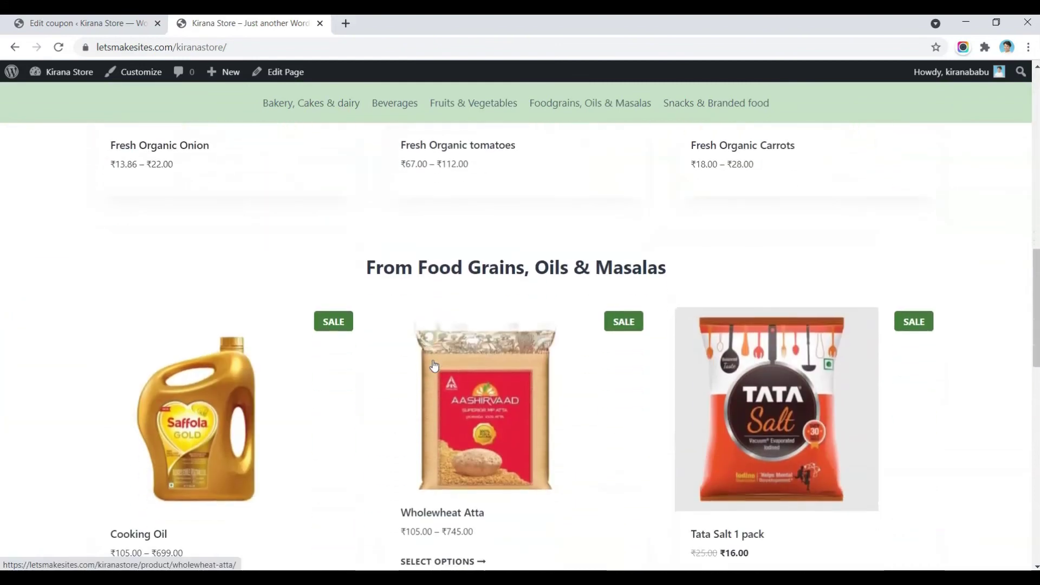
scroll(434, 360, "down", 7)
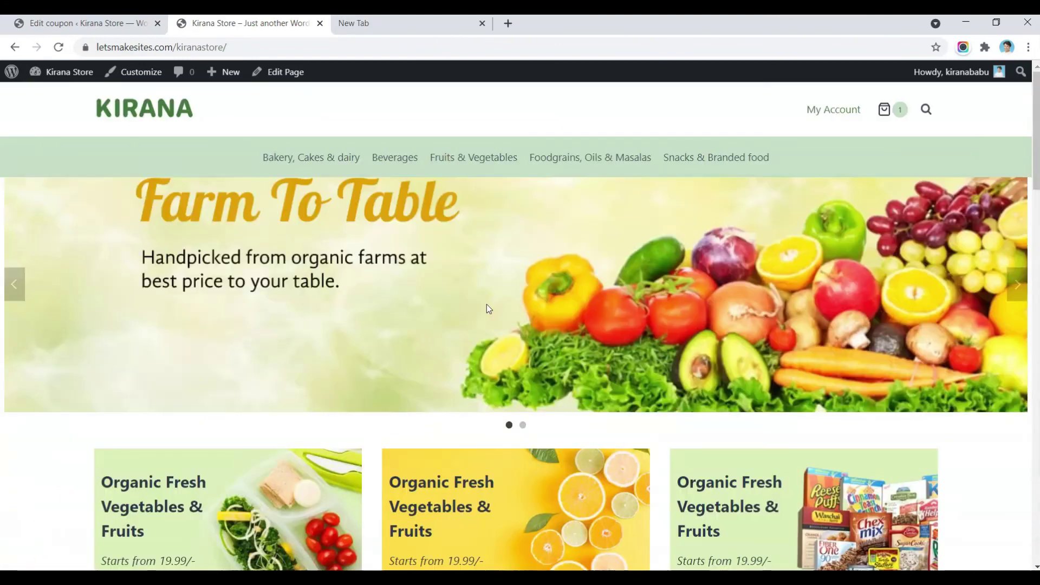
scroll(487, 308, "down", 6)
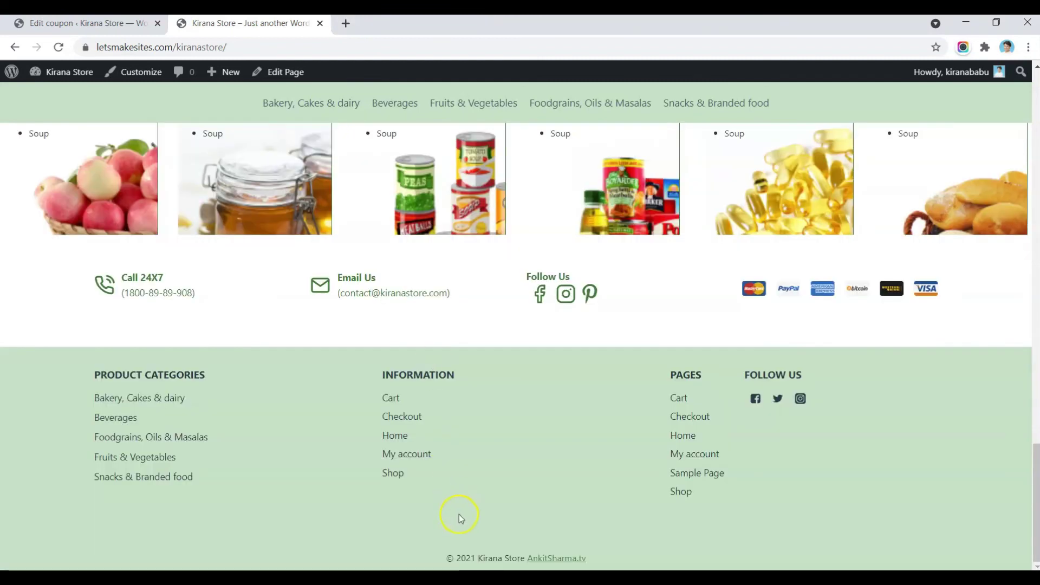
mouse_move(388, 577)
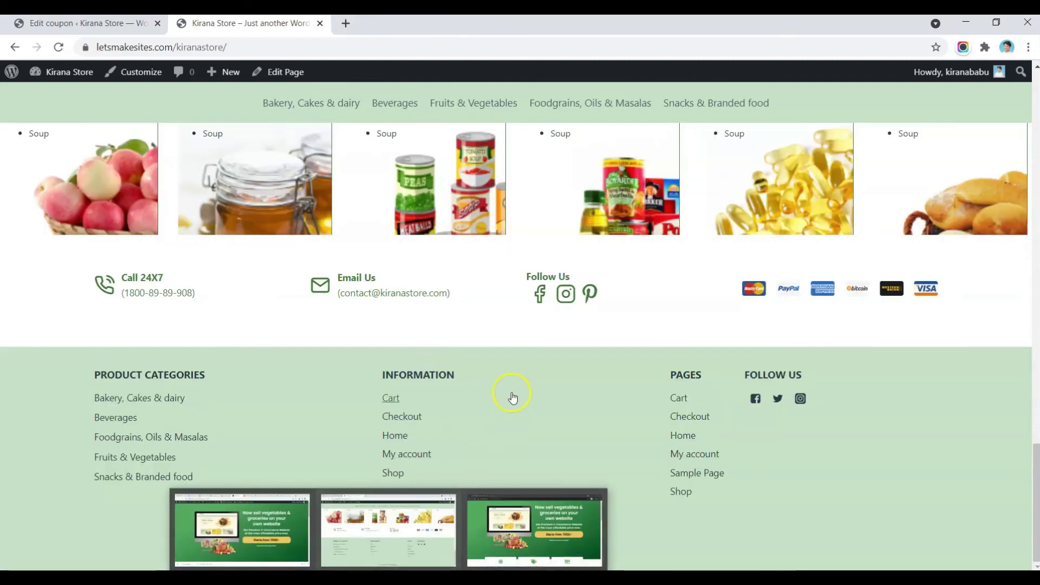
left_click(512, 396)
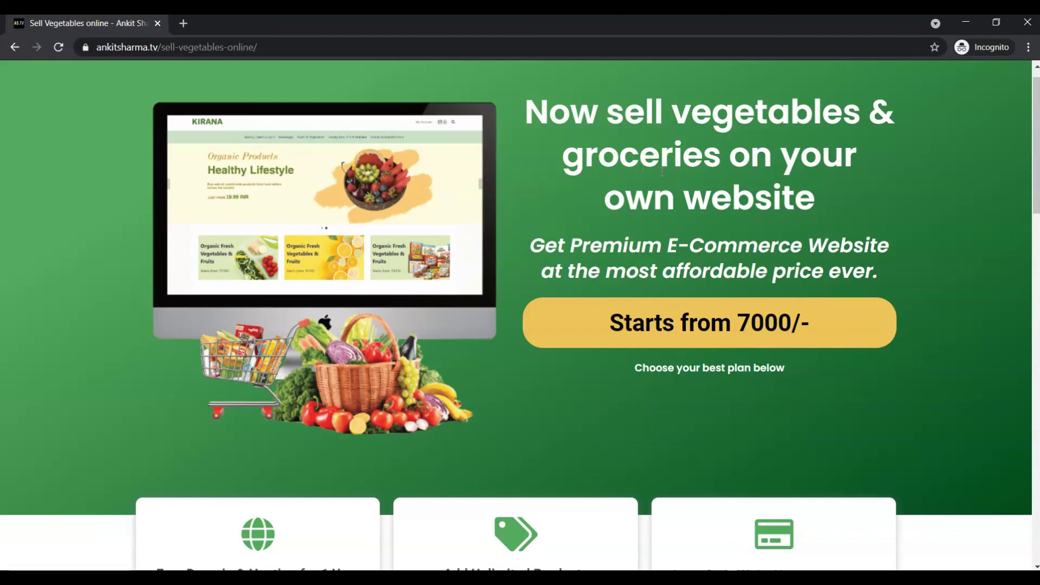
scroll(662, 172, "down", 8)
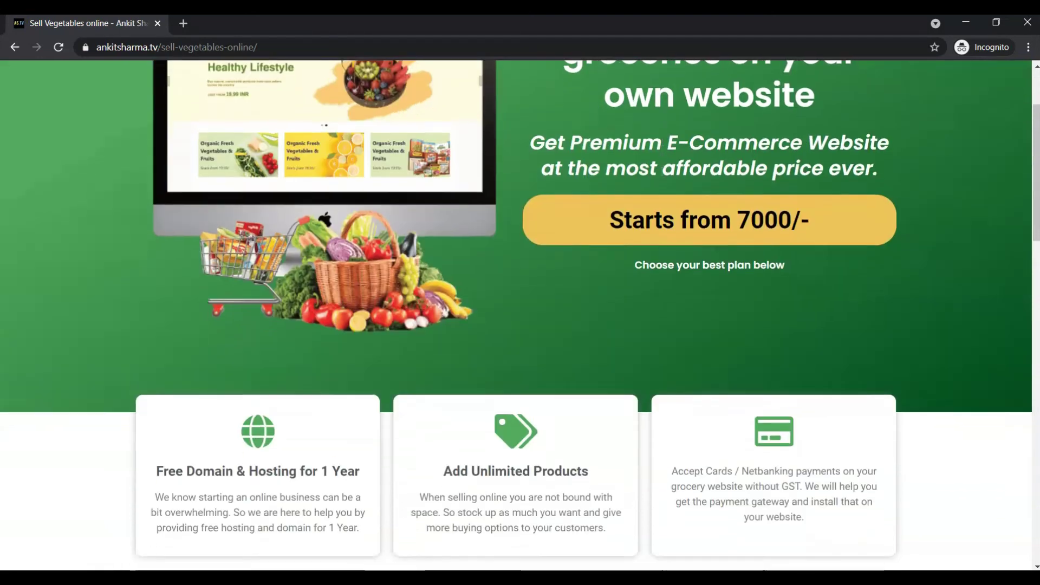
scroll(662, 177, "up", 4)
scroll(662, 177, "down", 10)
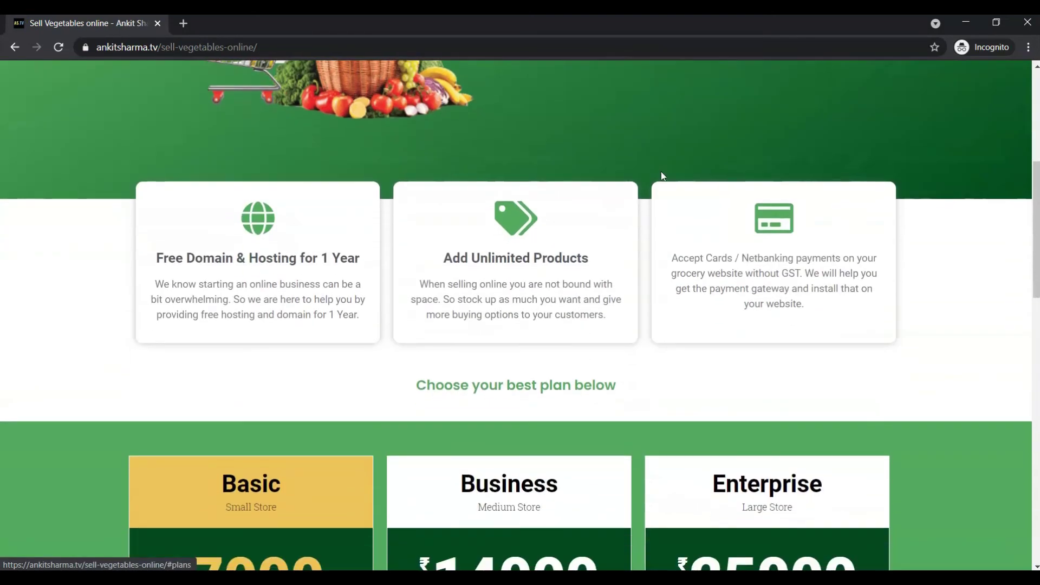
scroll(661, 171, "down", 7)
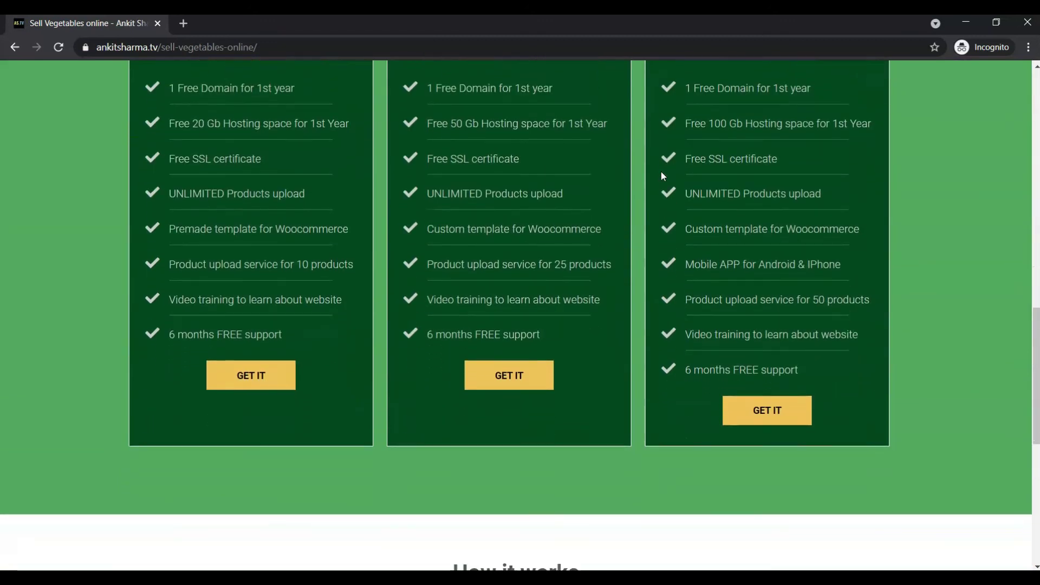
scroll(661, 171, "down", 2)
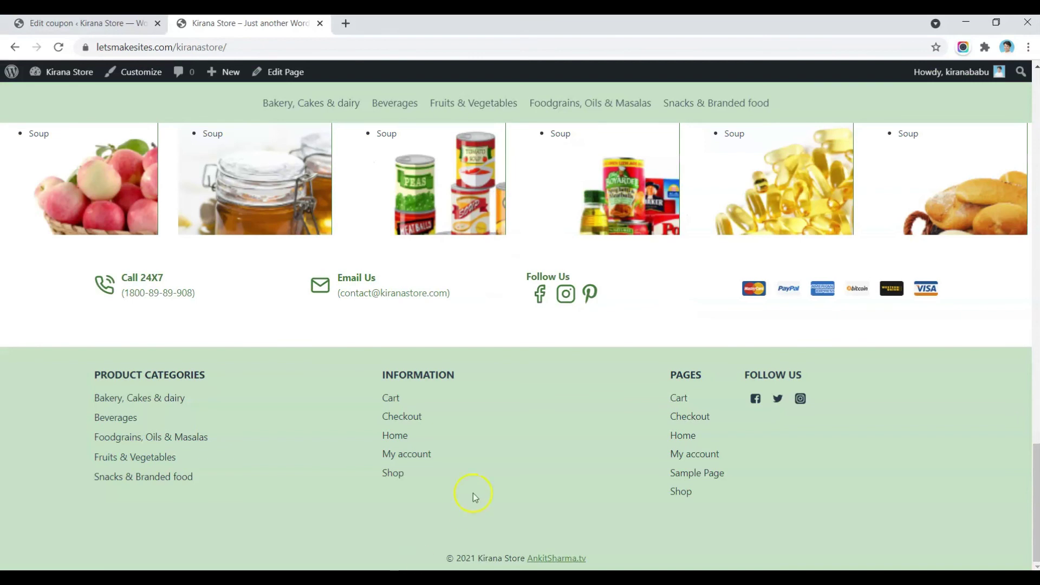
scroll(501, 430, "up", 15)
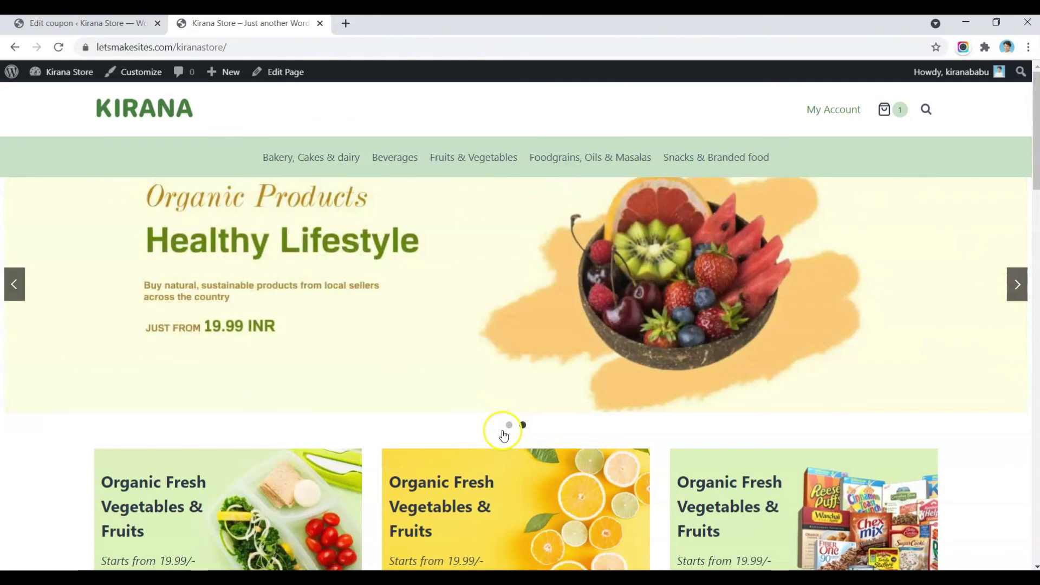
left_click(504, 435)
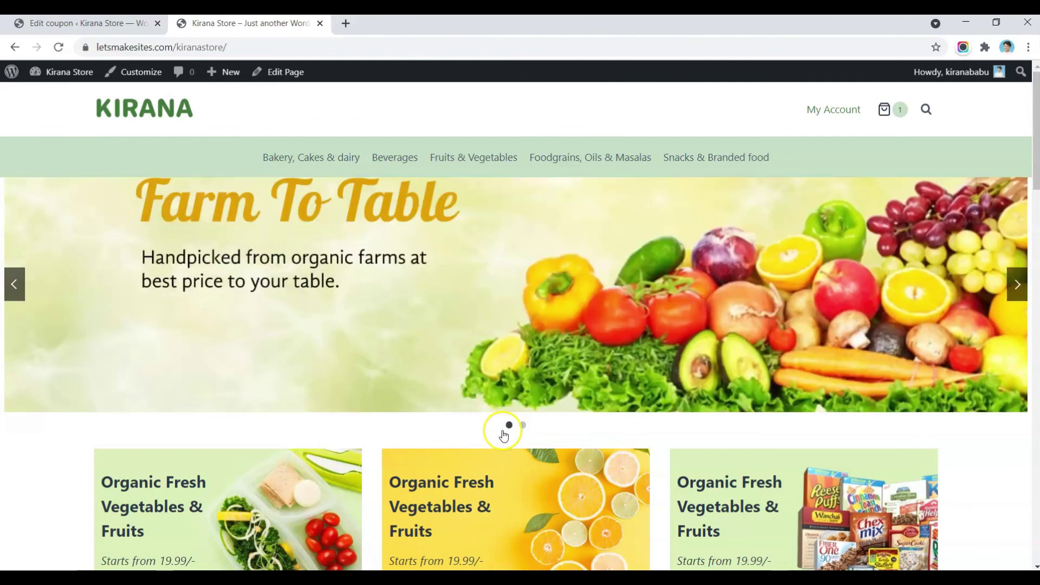